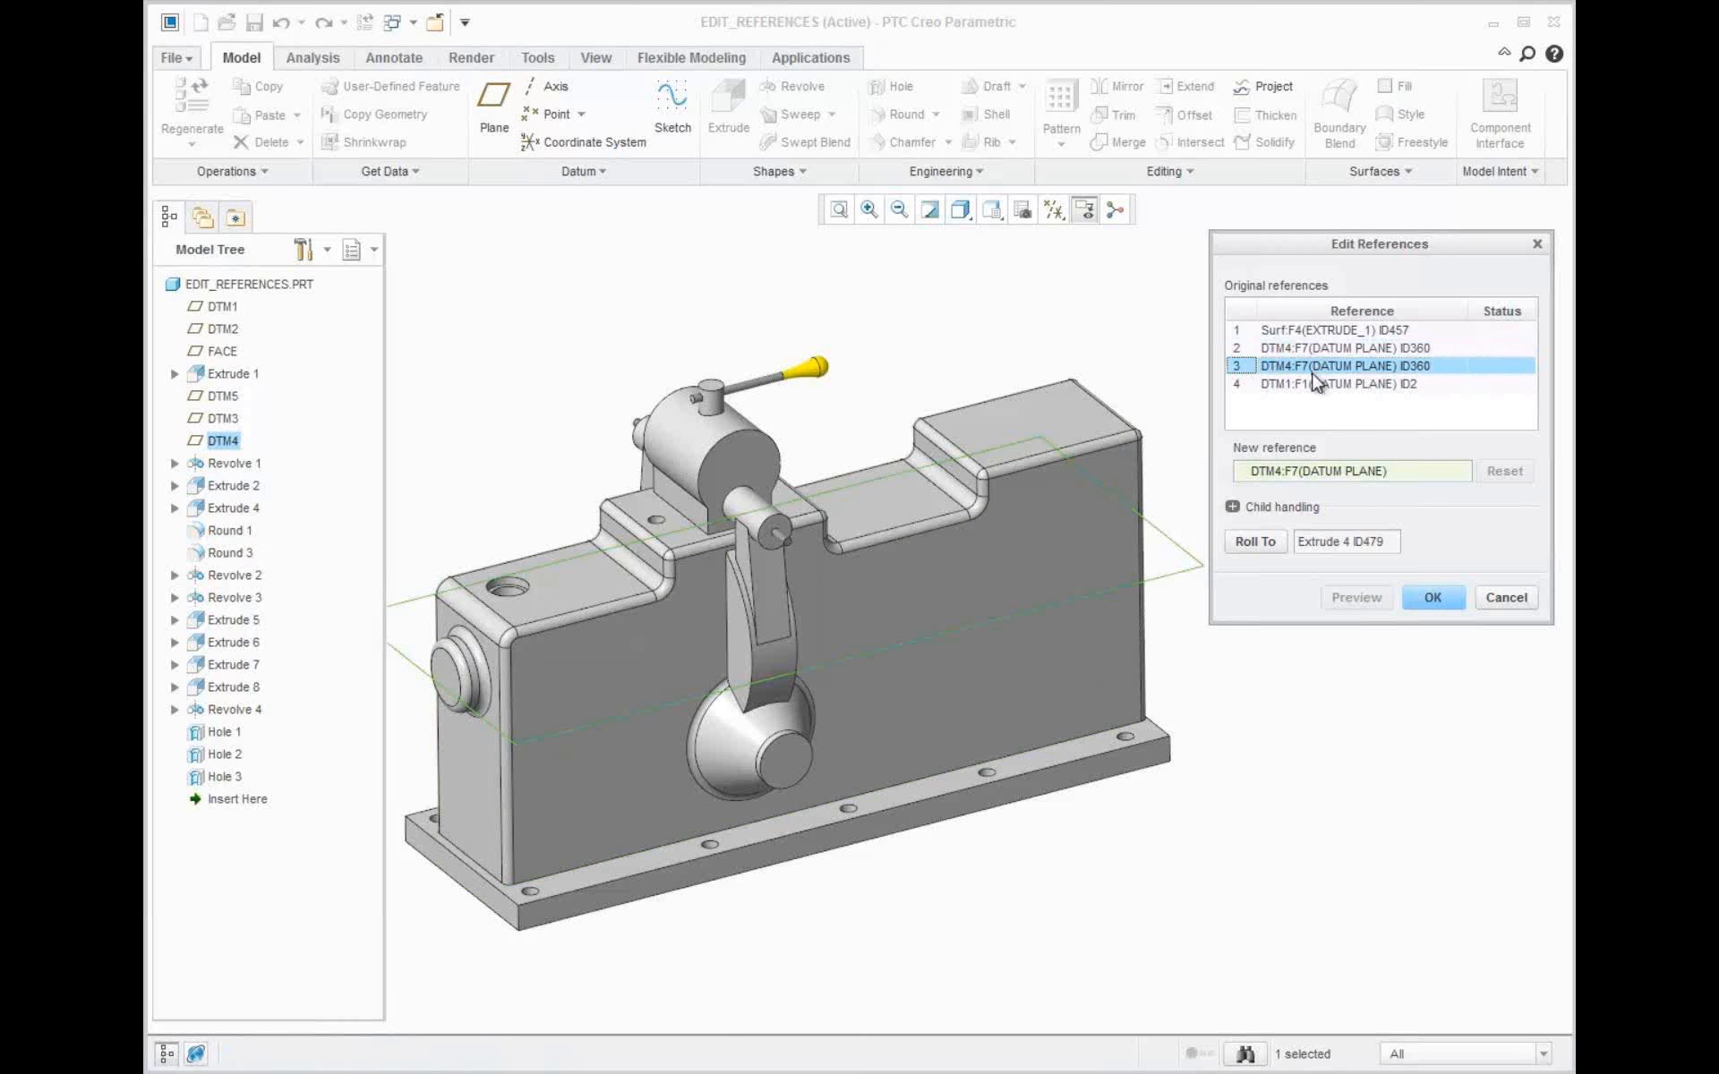
Choose Extrude 4's Extrude 1 end-surface reference for replacement, roll the model back to Extrude 4, and display the datum planes
left_click(1312, 383)
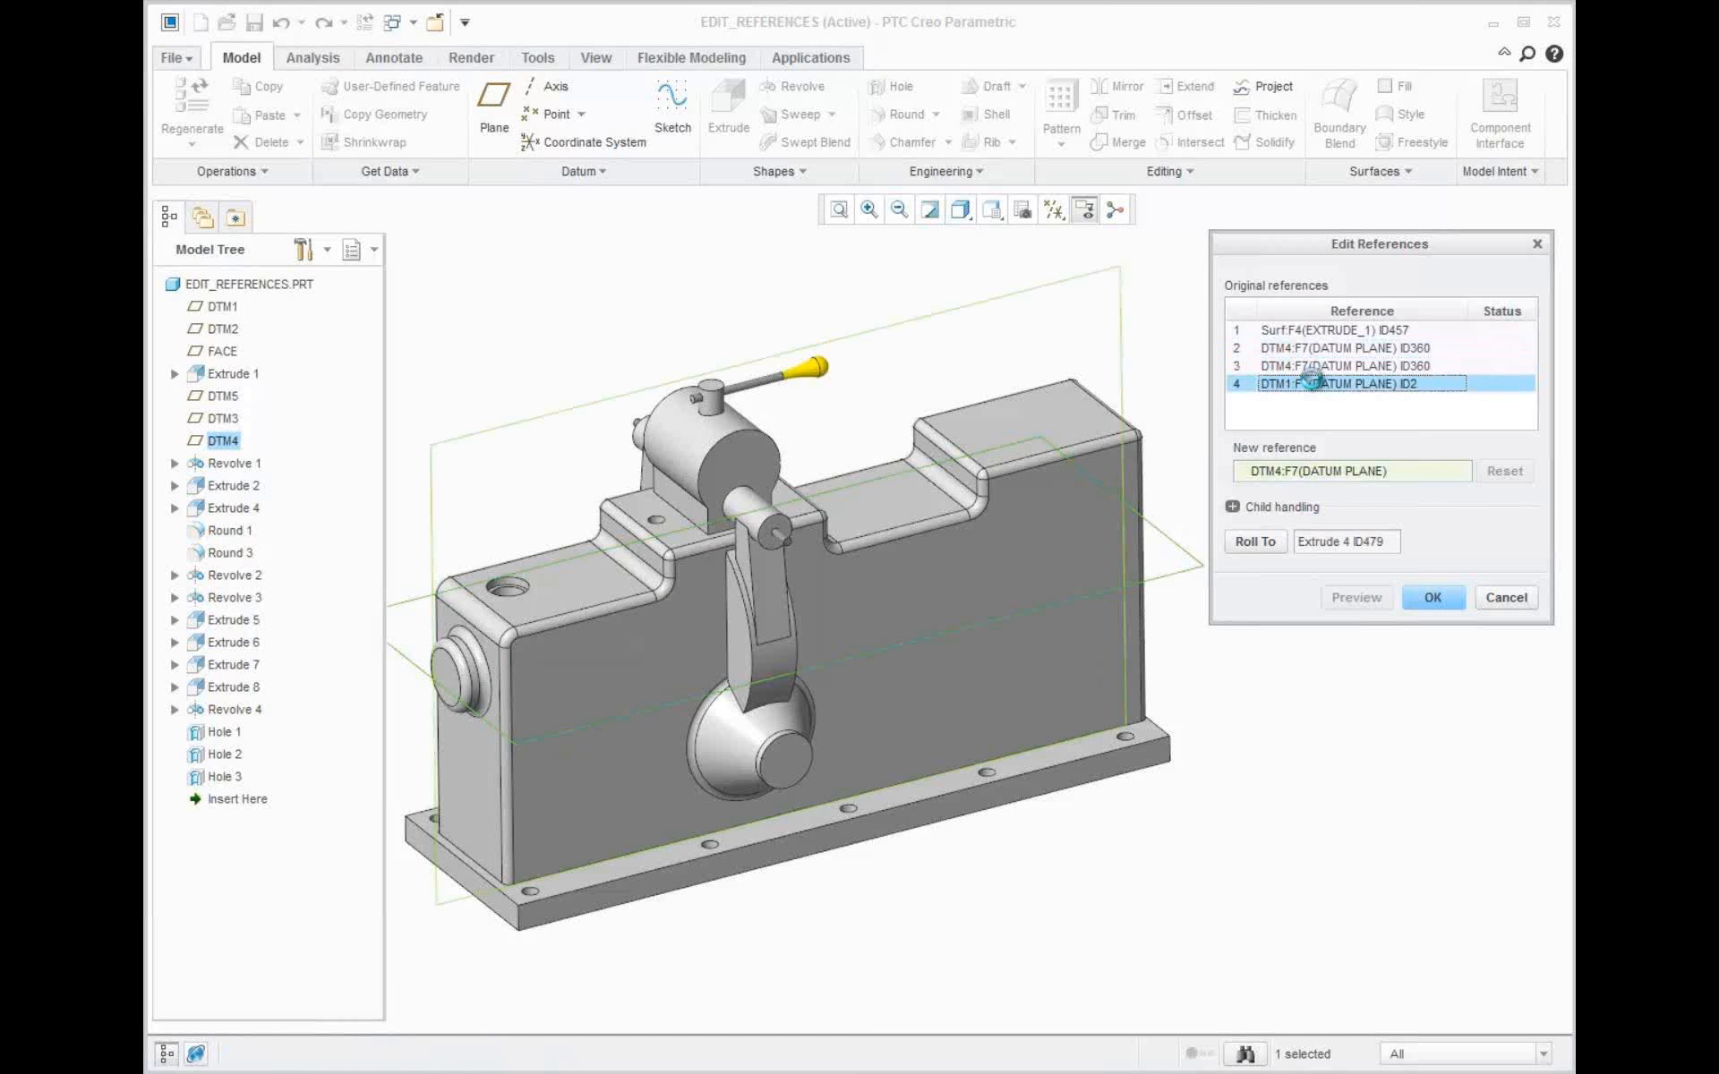
left_click(1334, 330)
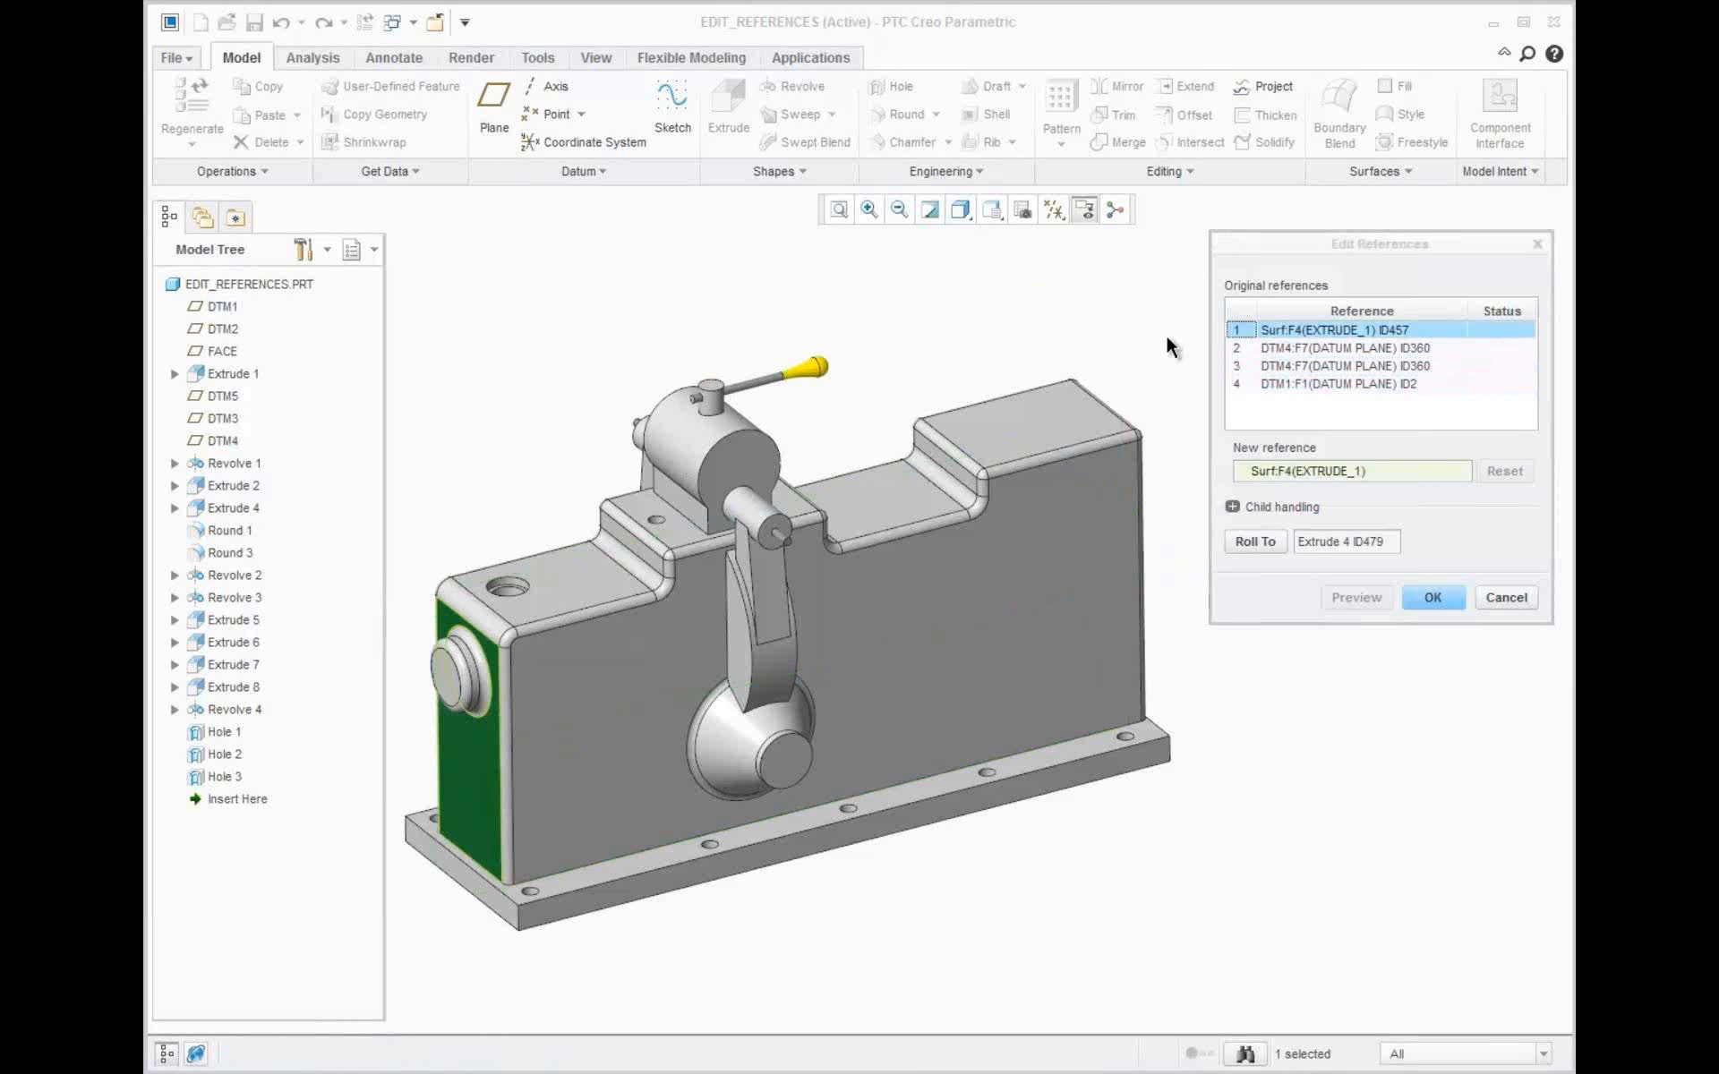
left_click(1255, 541)
left_click(1054, 213)
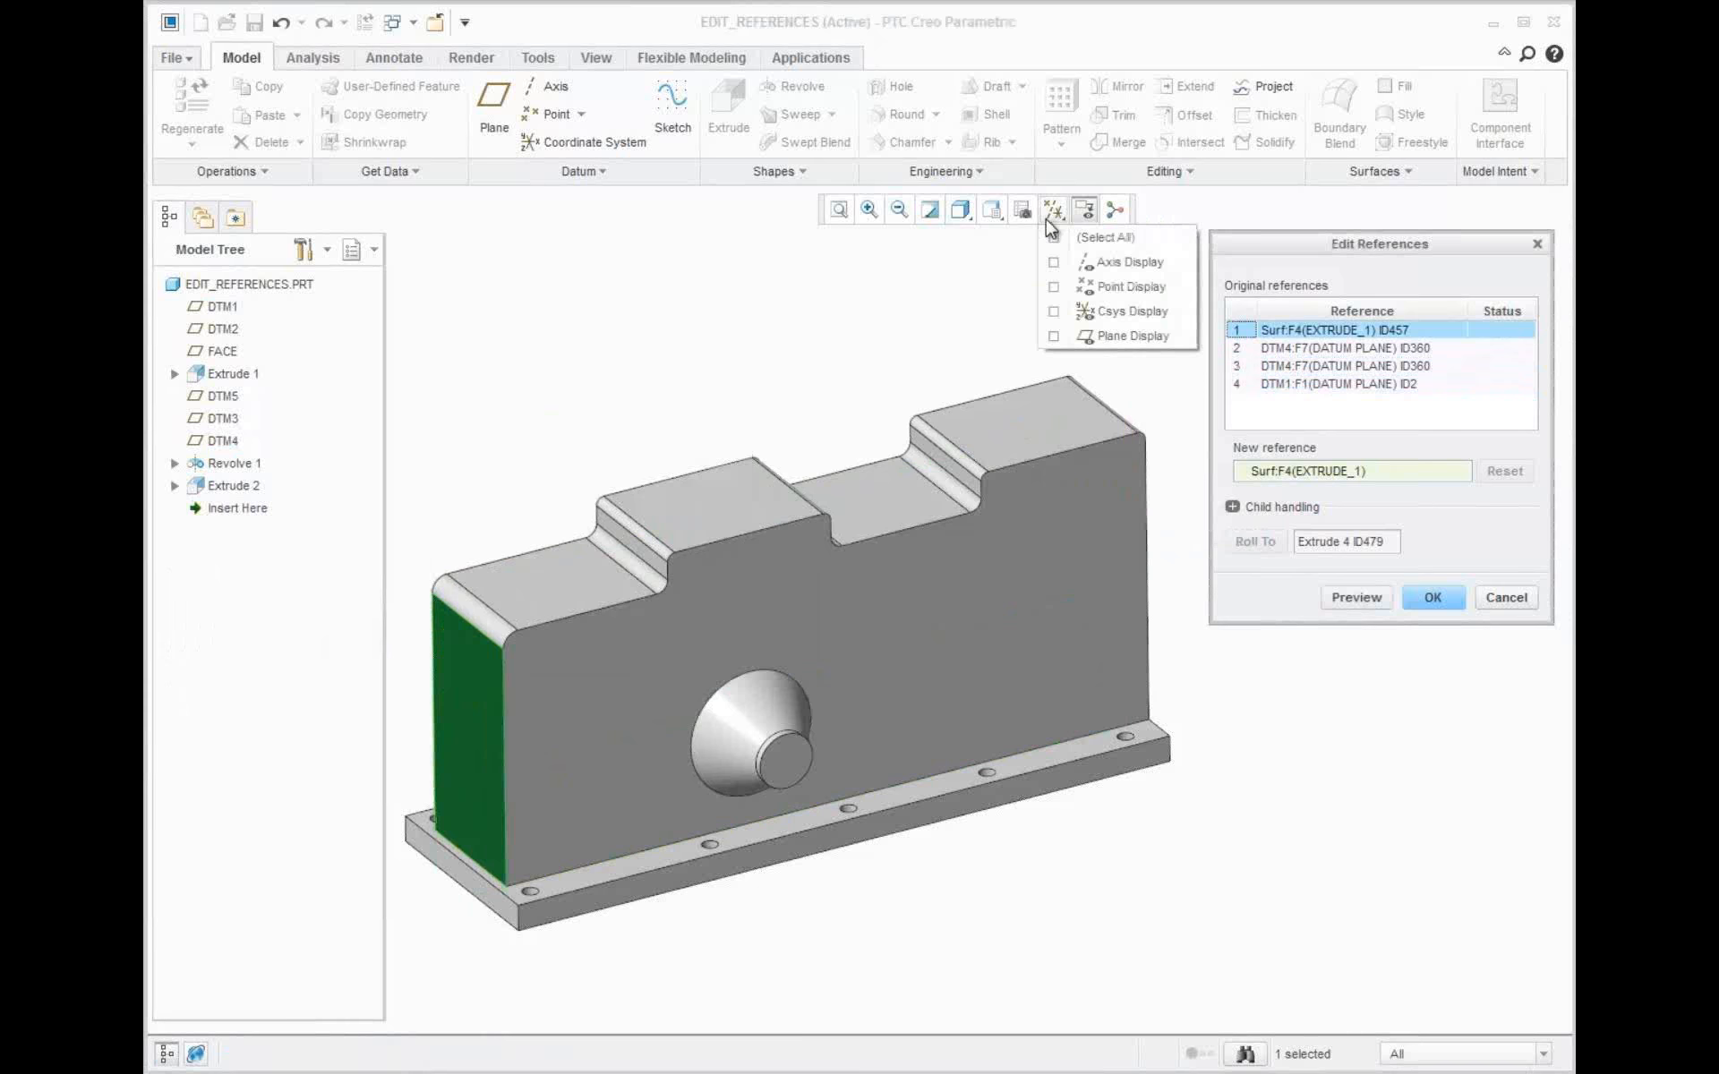
left_click(1079, 337)
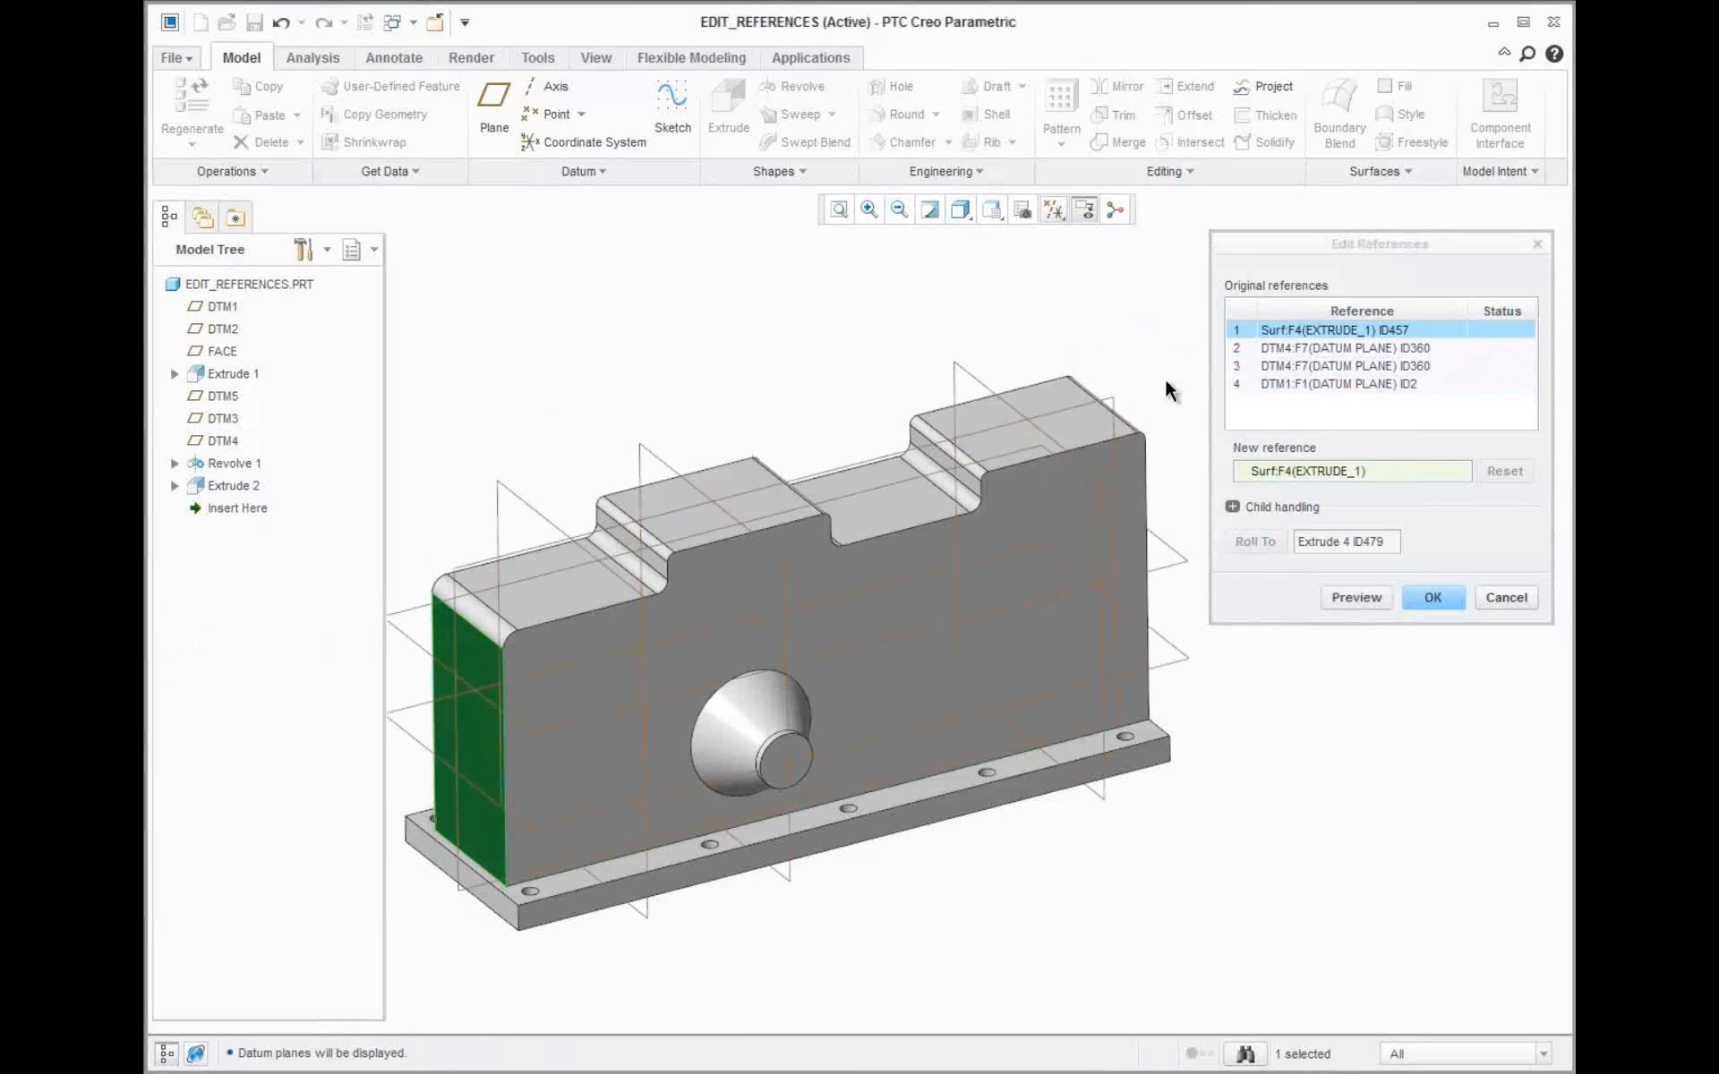
Replace Extrude 4's end-surface reference with the housing's large front face and DTM1 with FACE, preview, and accept despite failed features
left_click(584, 664)
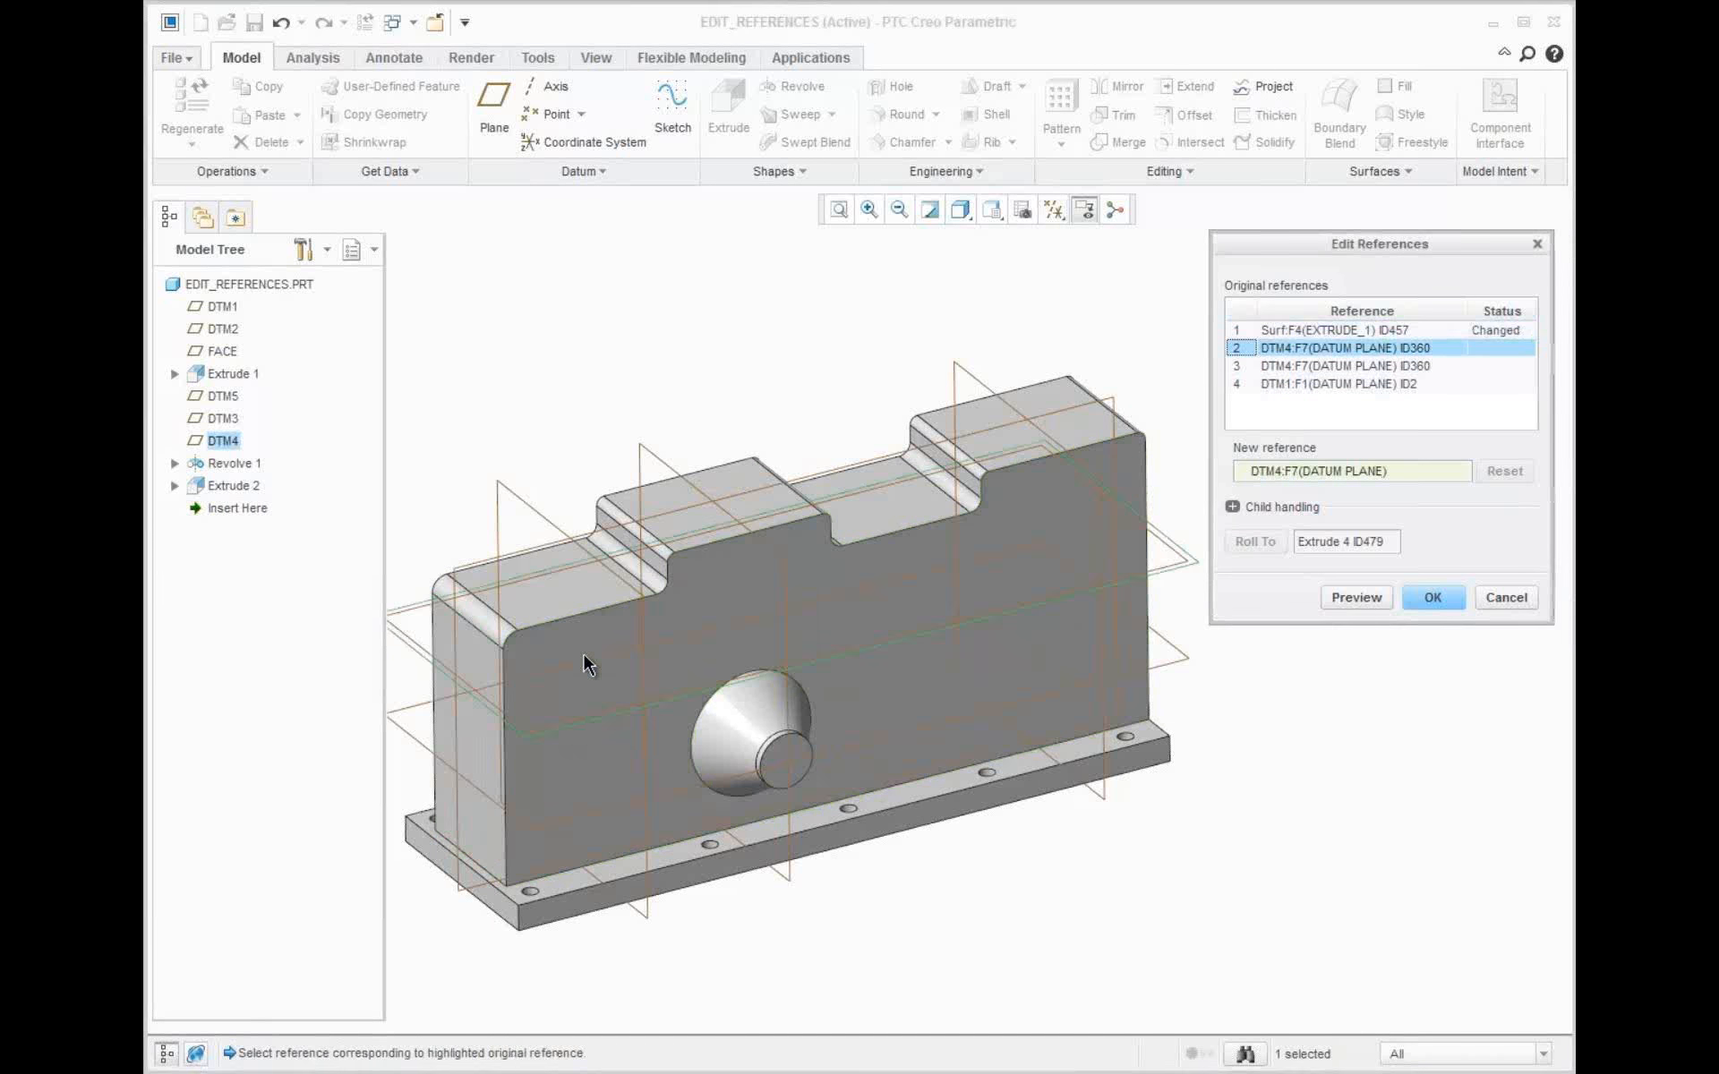
left_click(1272, 366)
left_click(1272, 383)
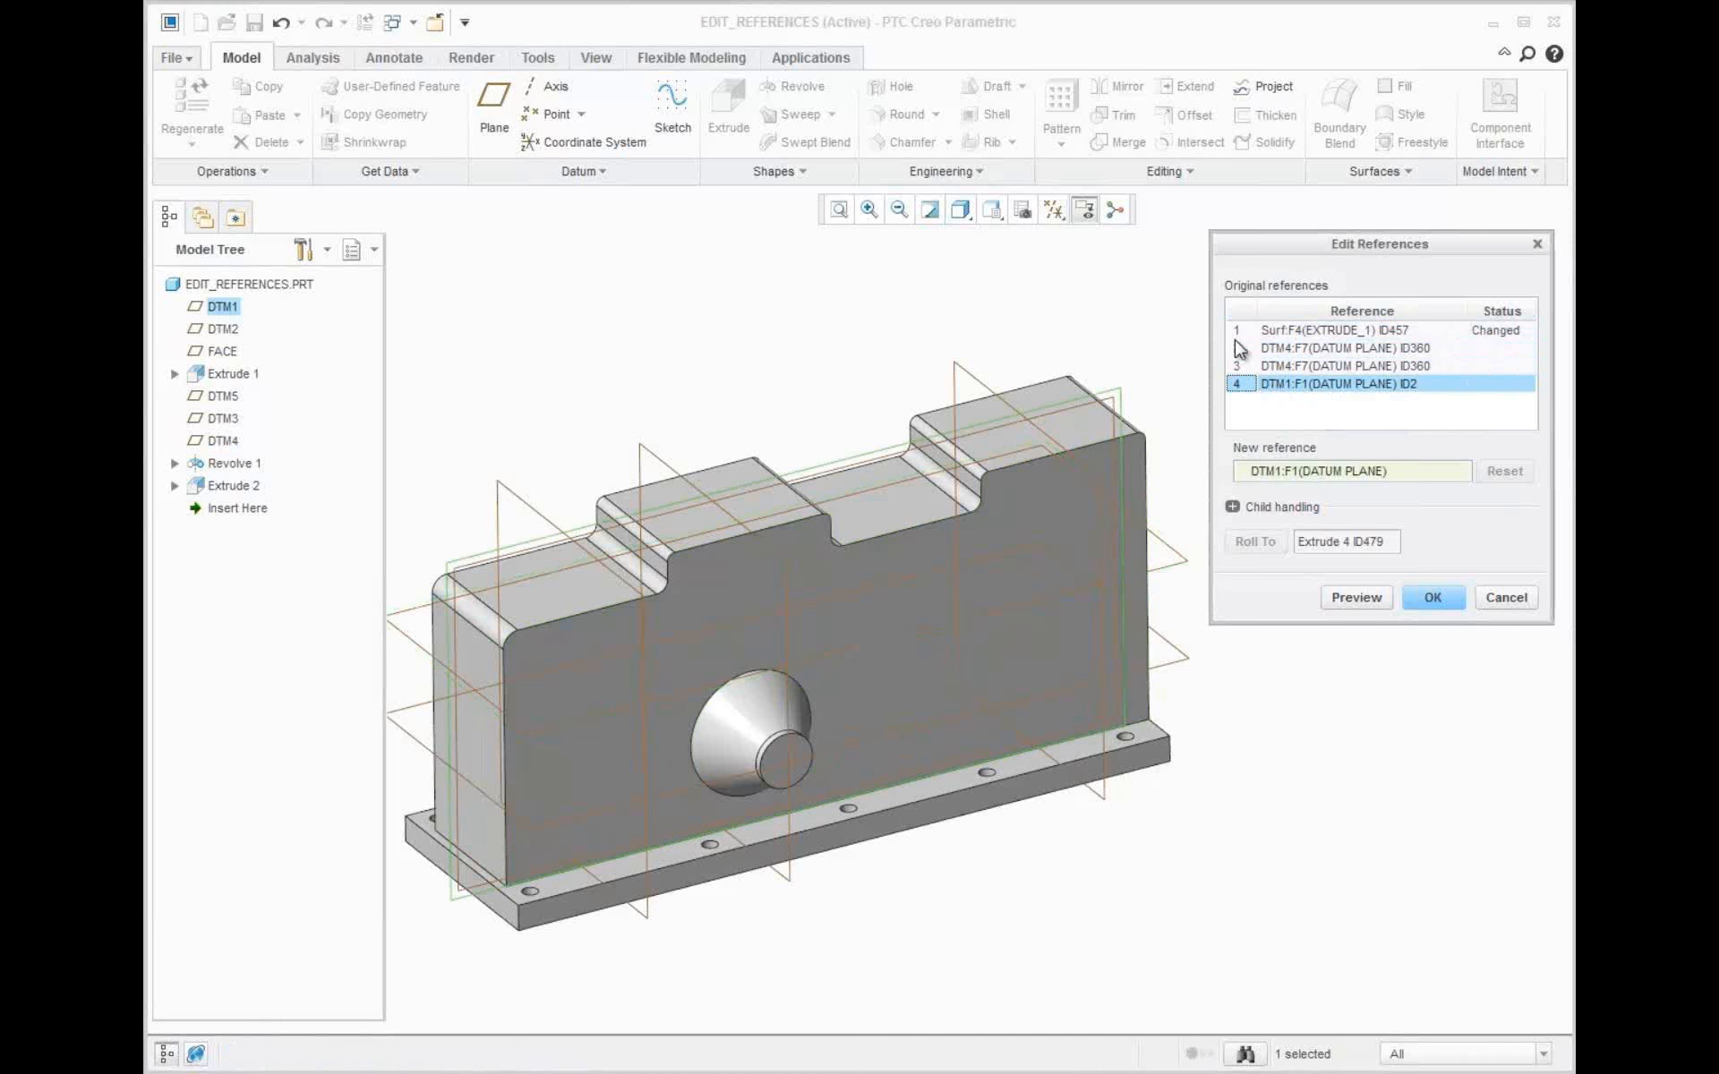
left_click(522, 496)
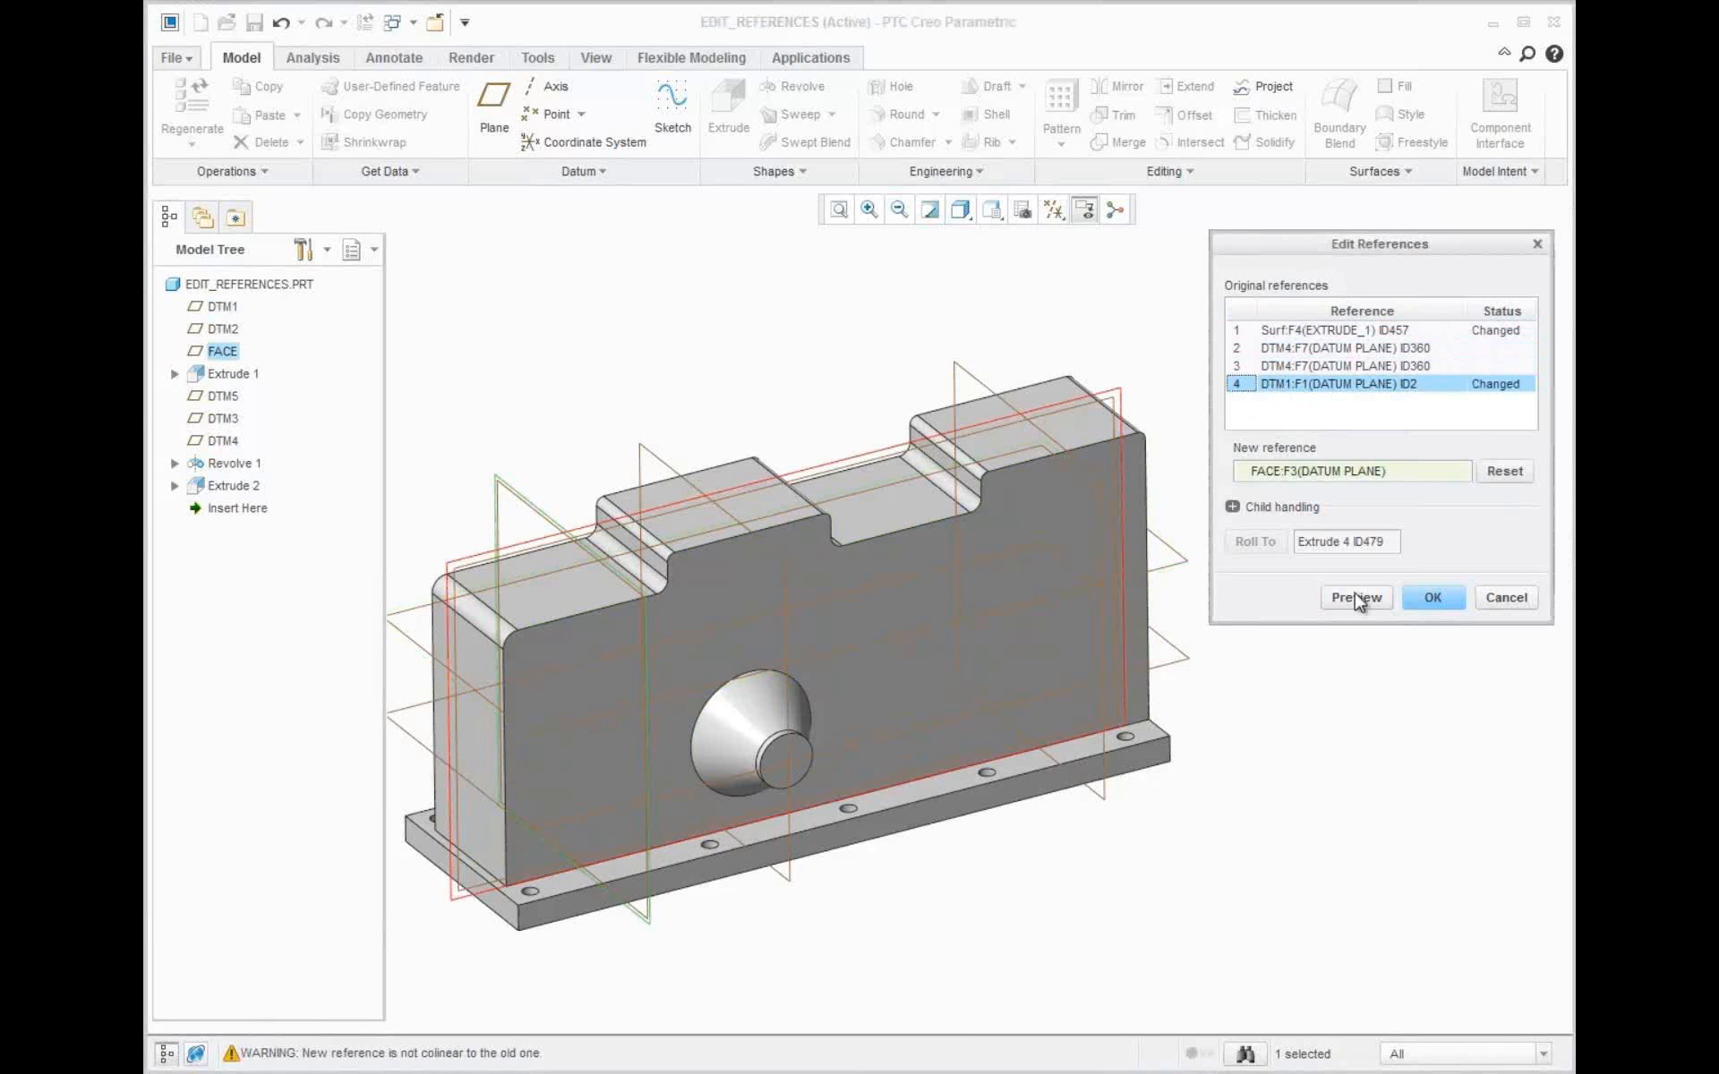
left_click(1356, 597)
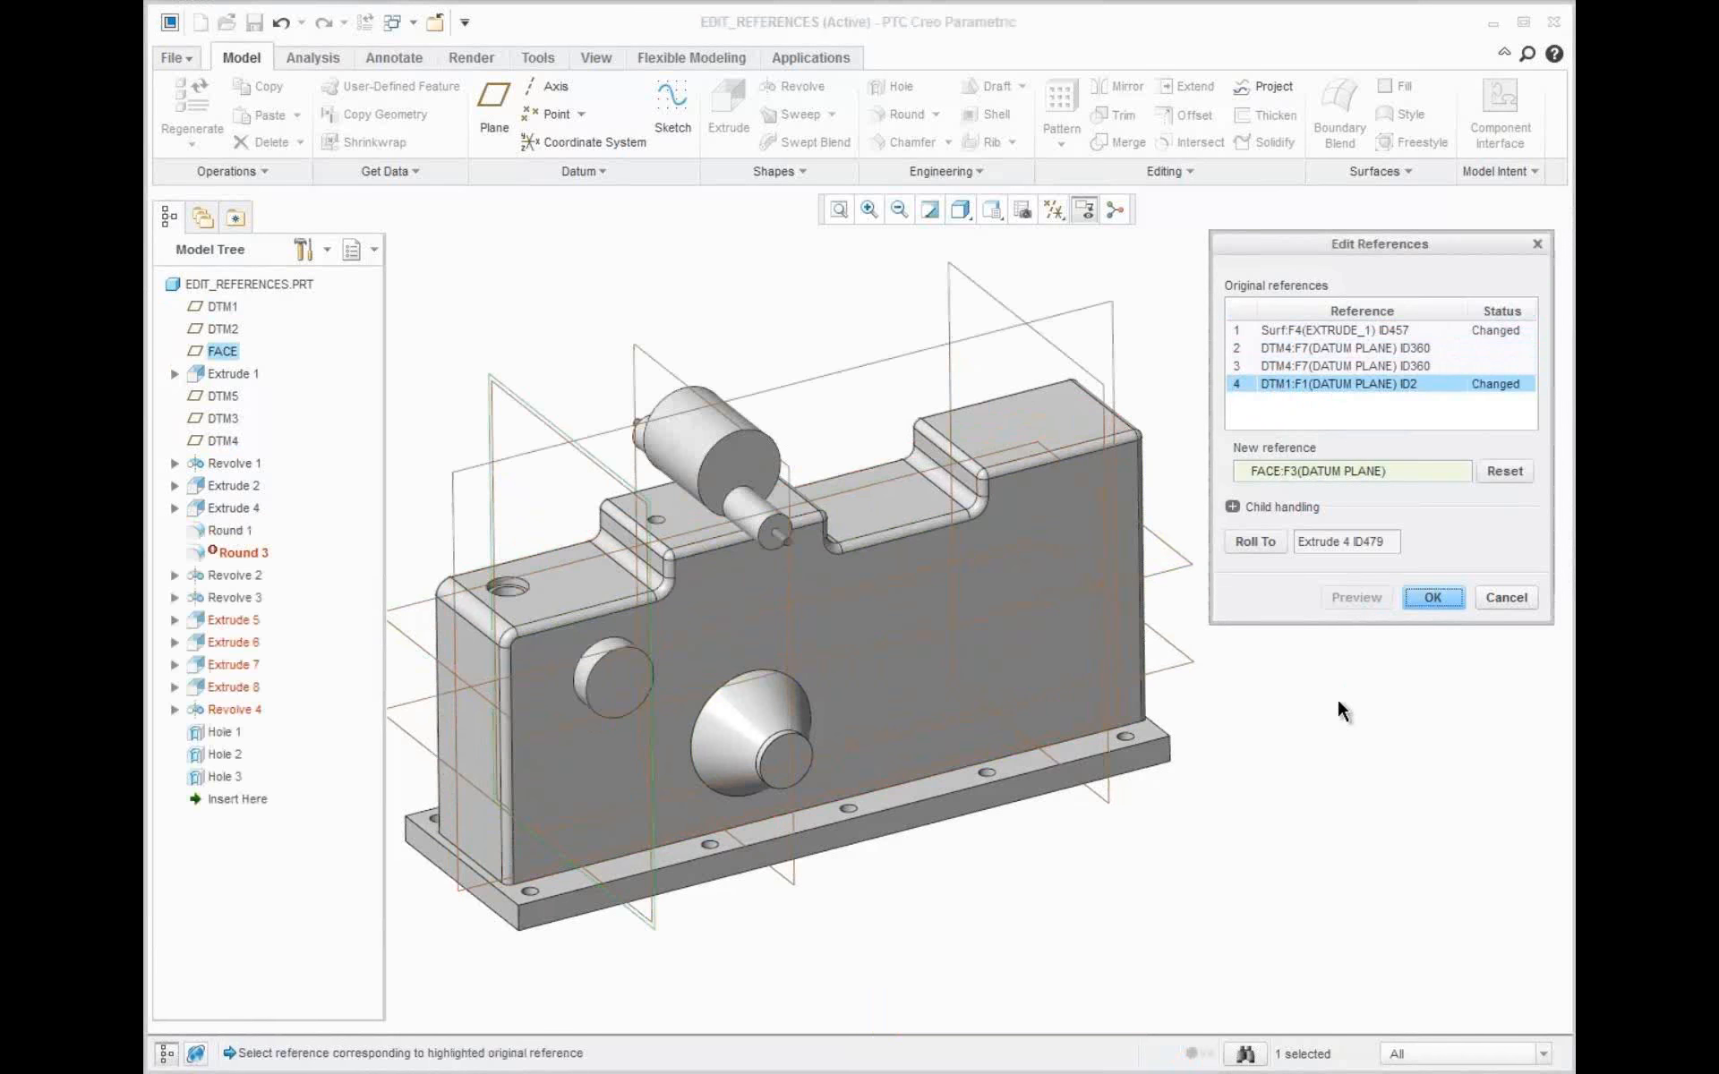
key("Return")
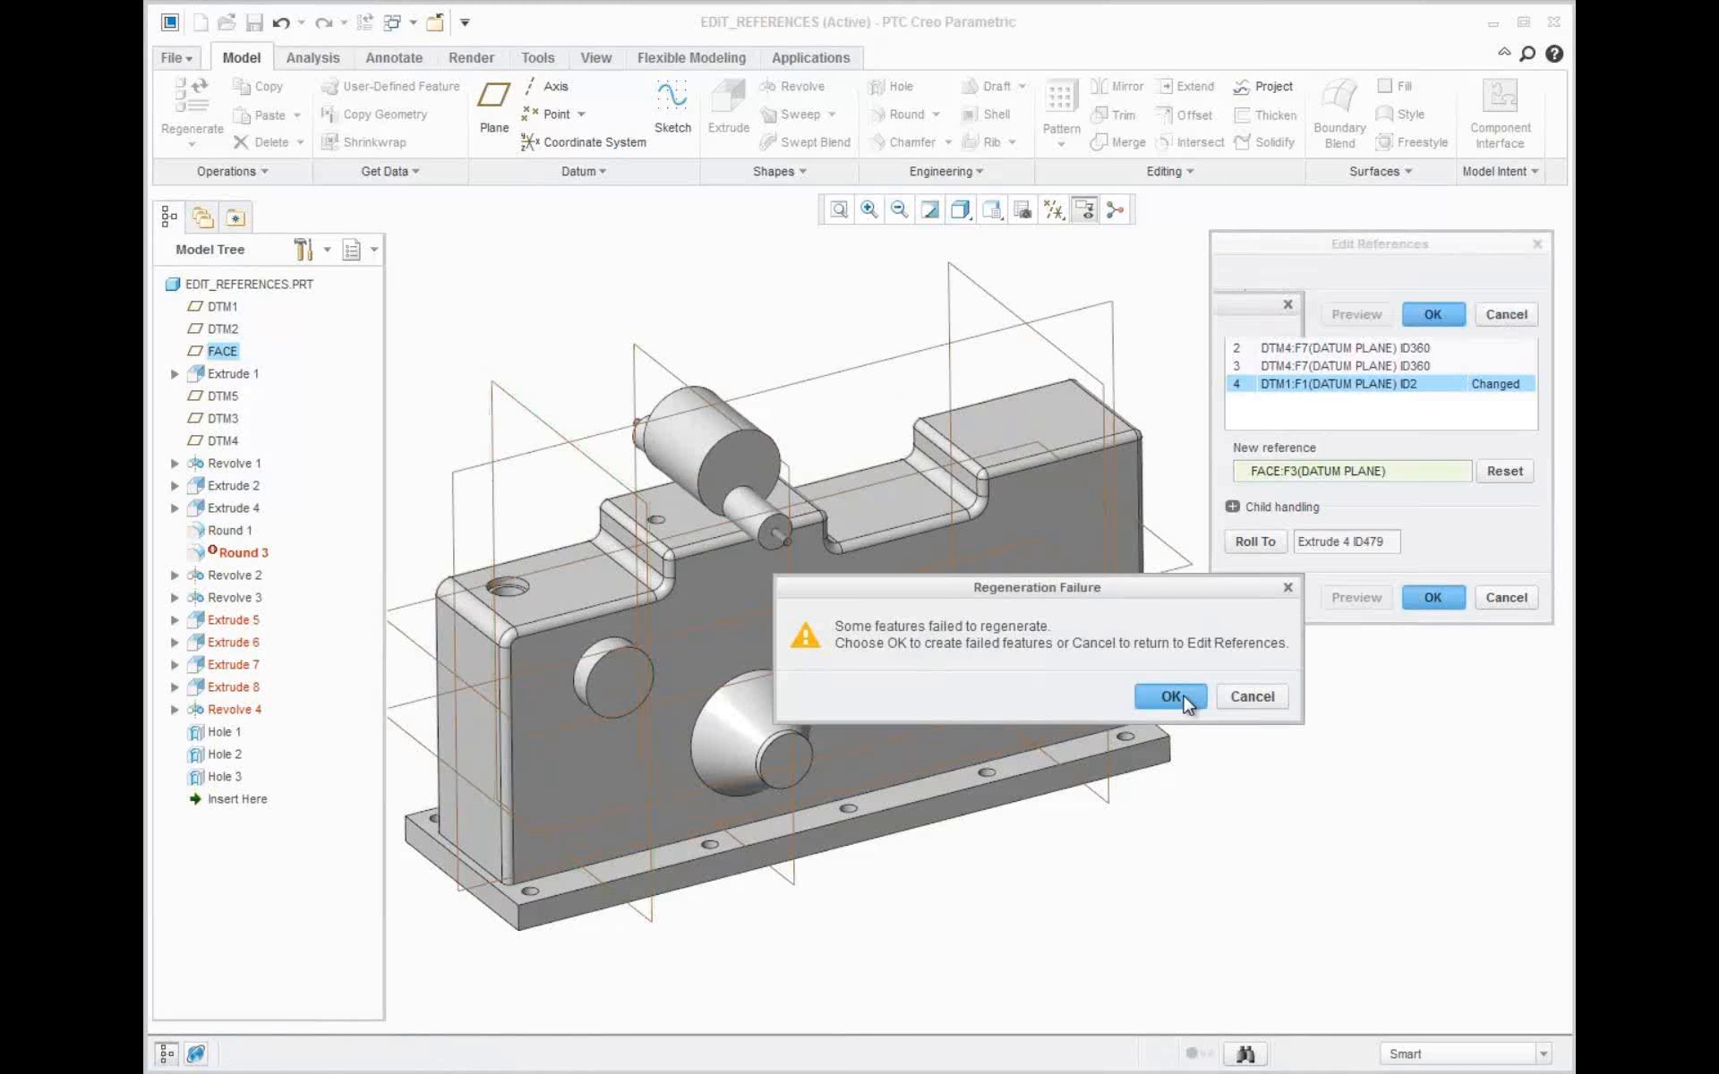
left_click(1171, 697)
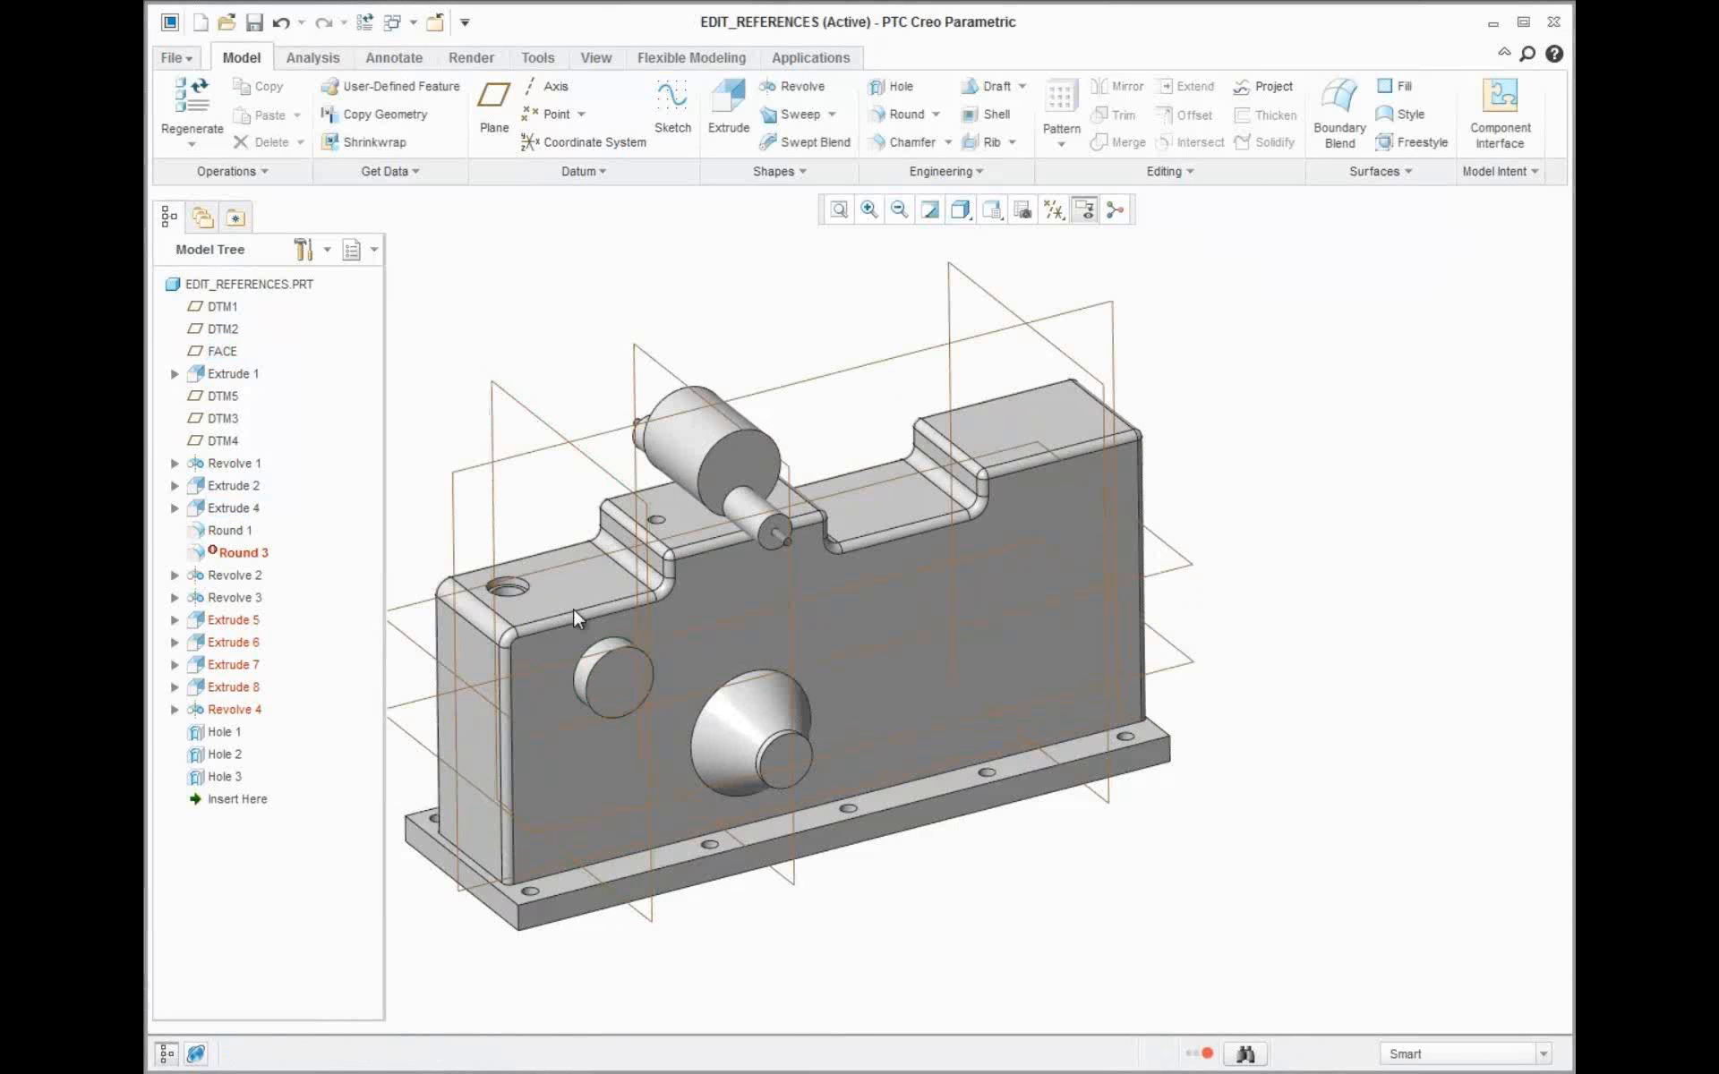
Open the references of the failed Round 3 for editing and review its Revolve 1 and Extrude 4 edges
right_click(237, 552)
left_click(327, 593)
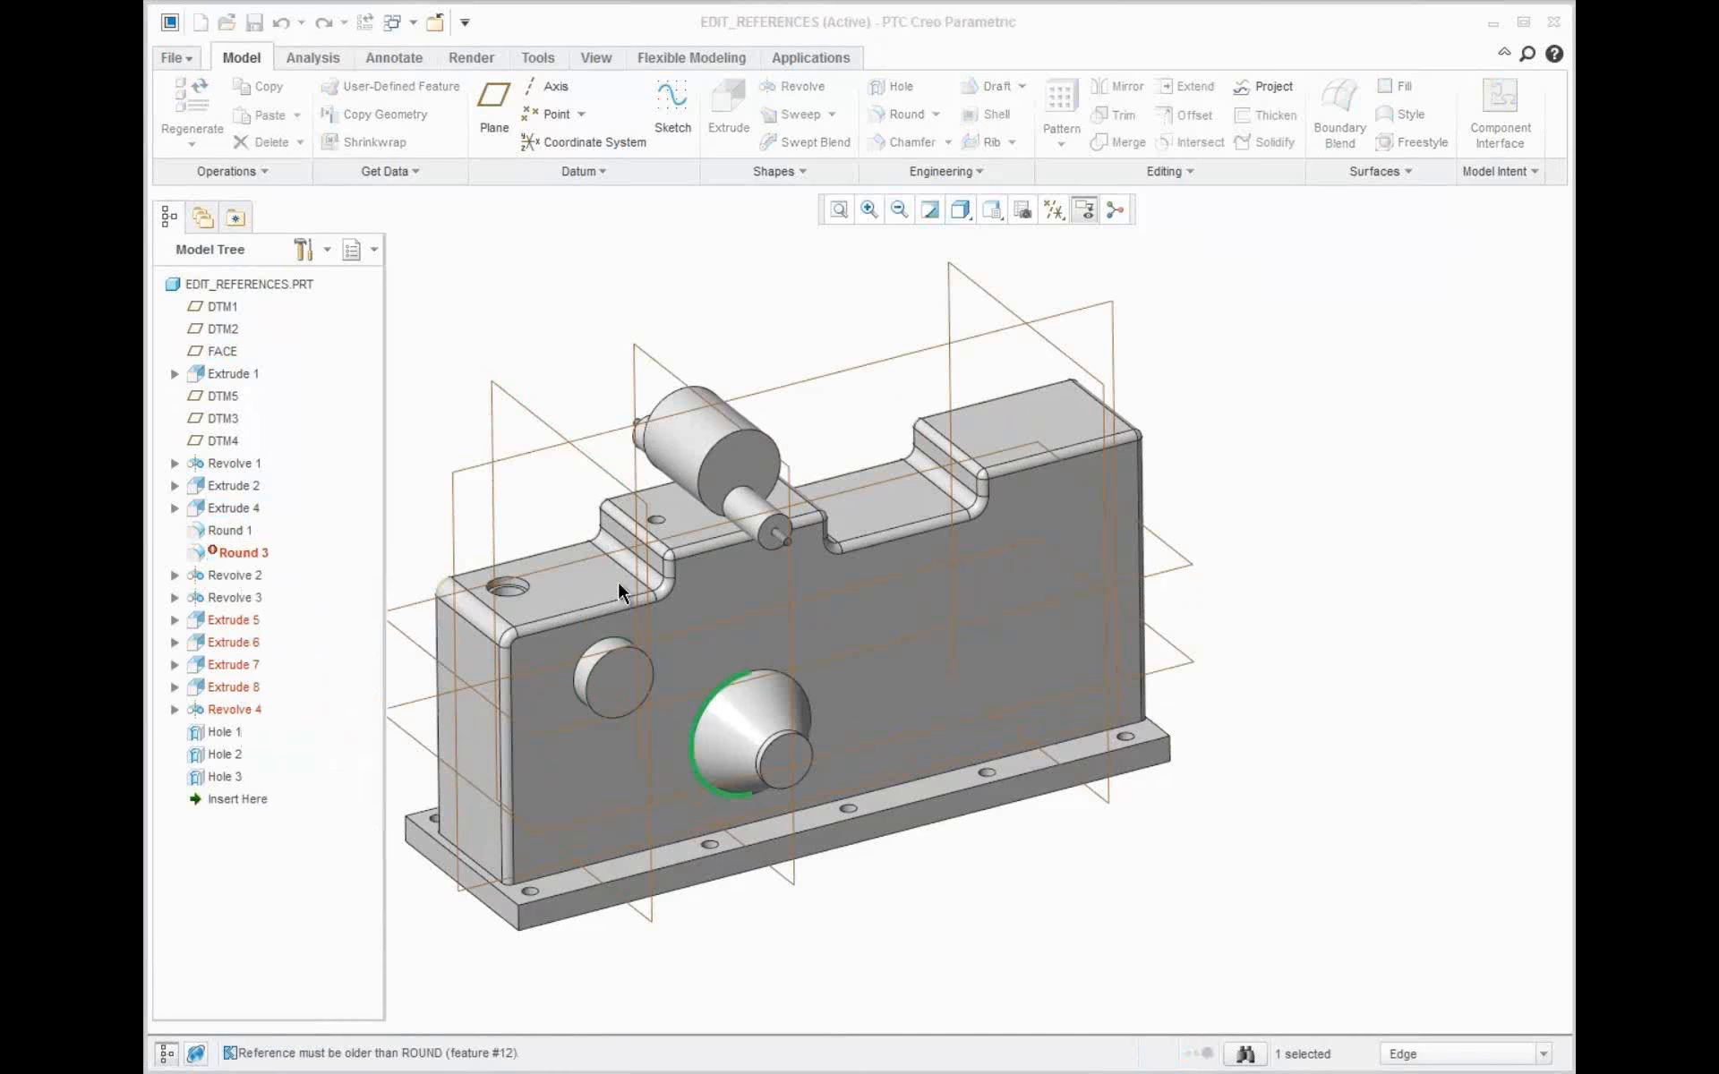
left_click(620, 593)
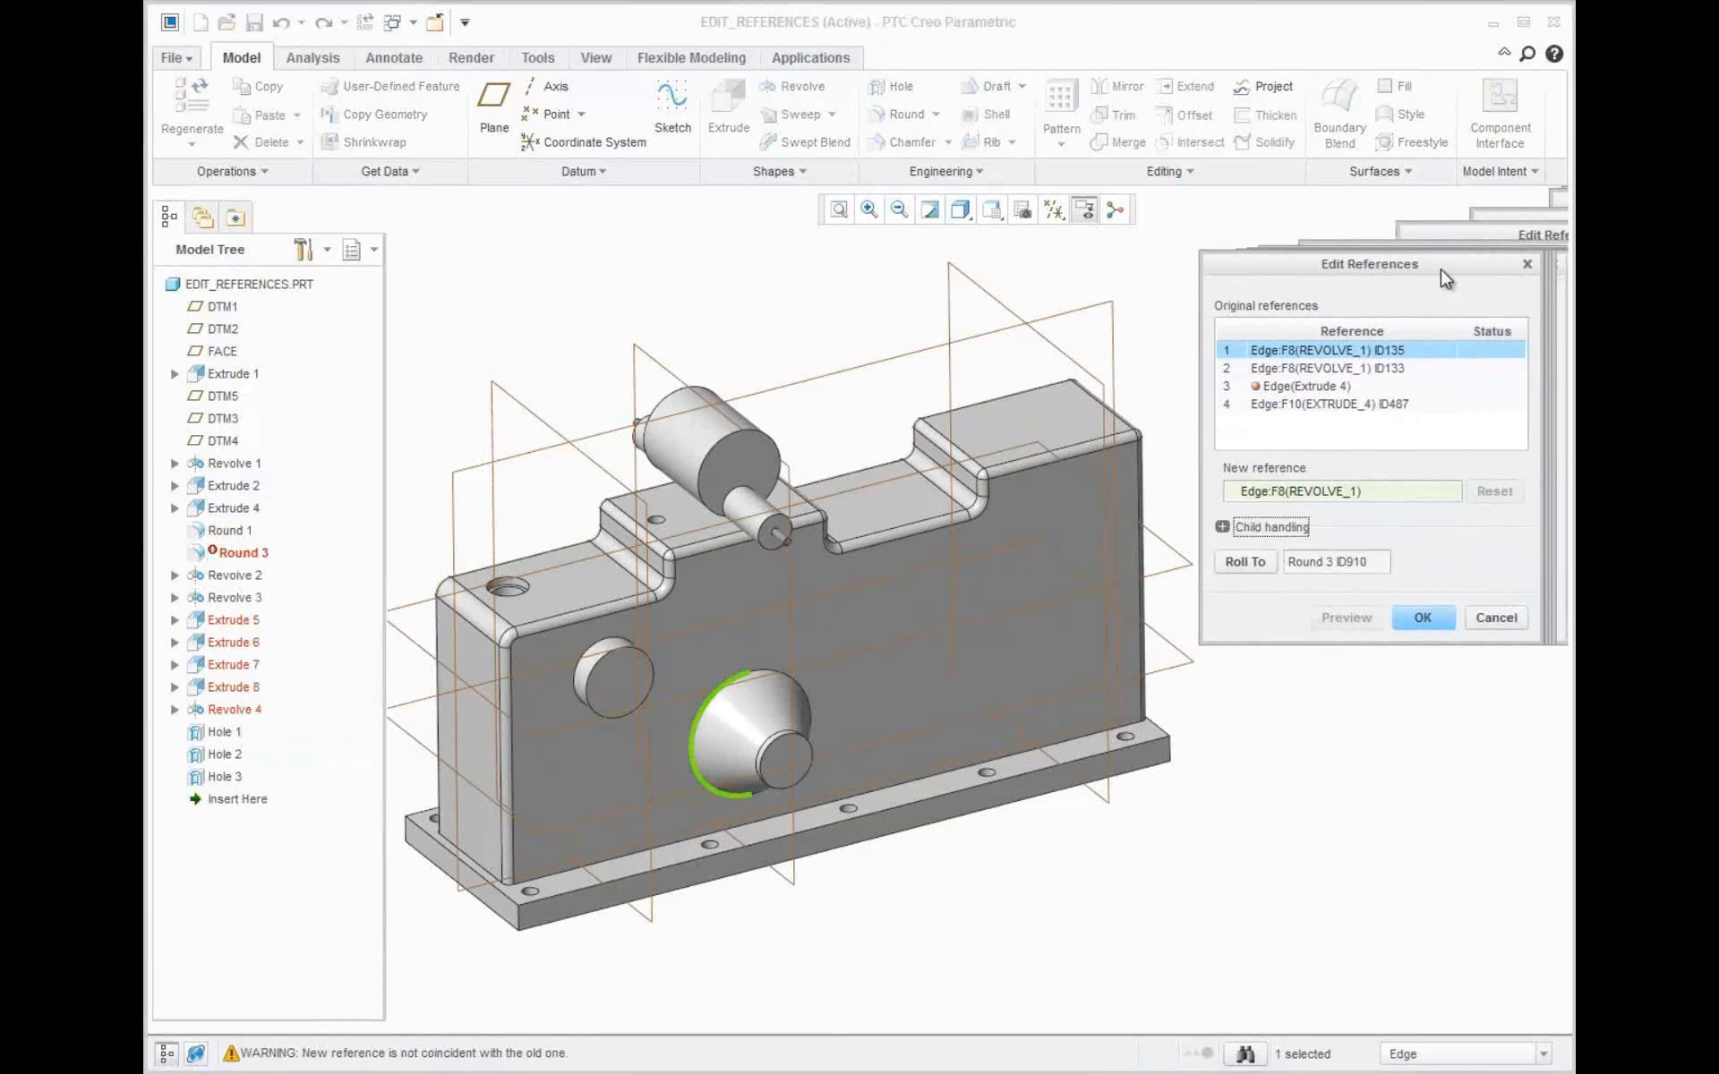
left_click(1307, 359)
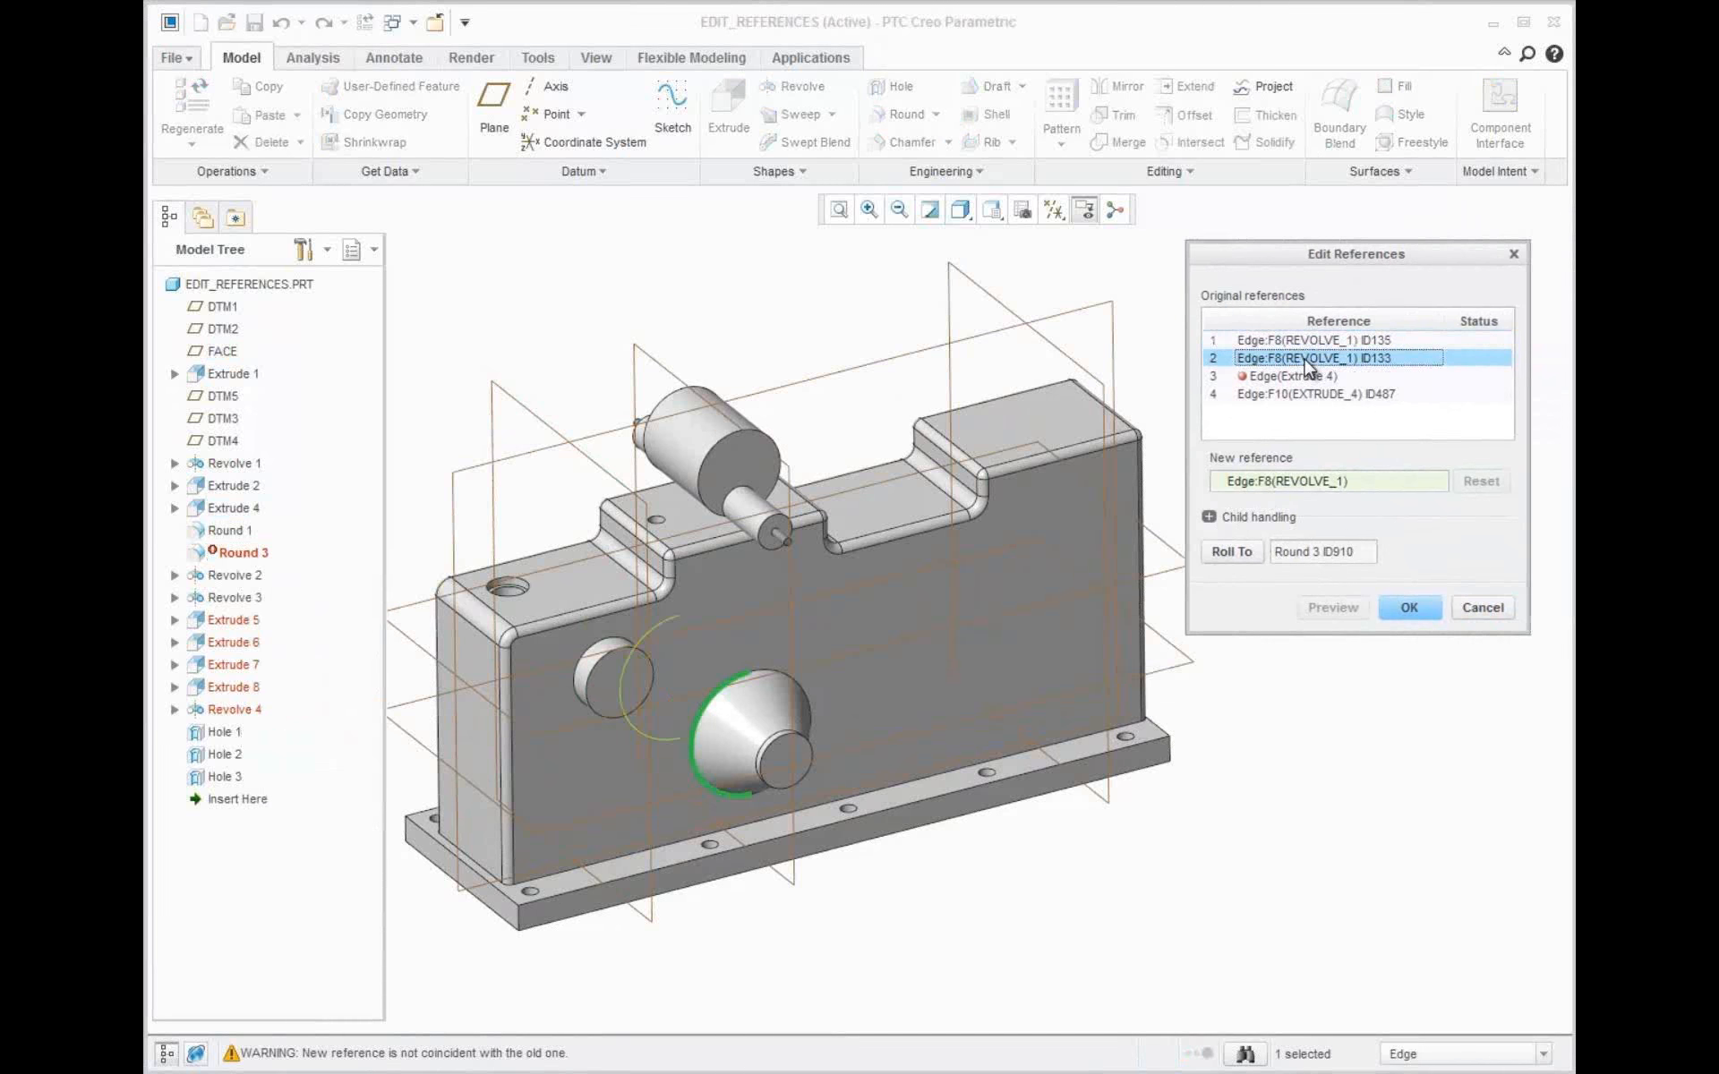
left_click(1307, 376)
left_click(1294, 394)
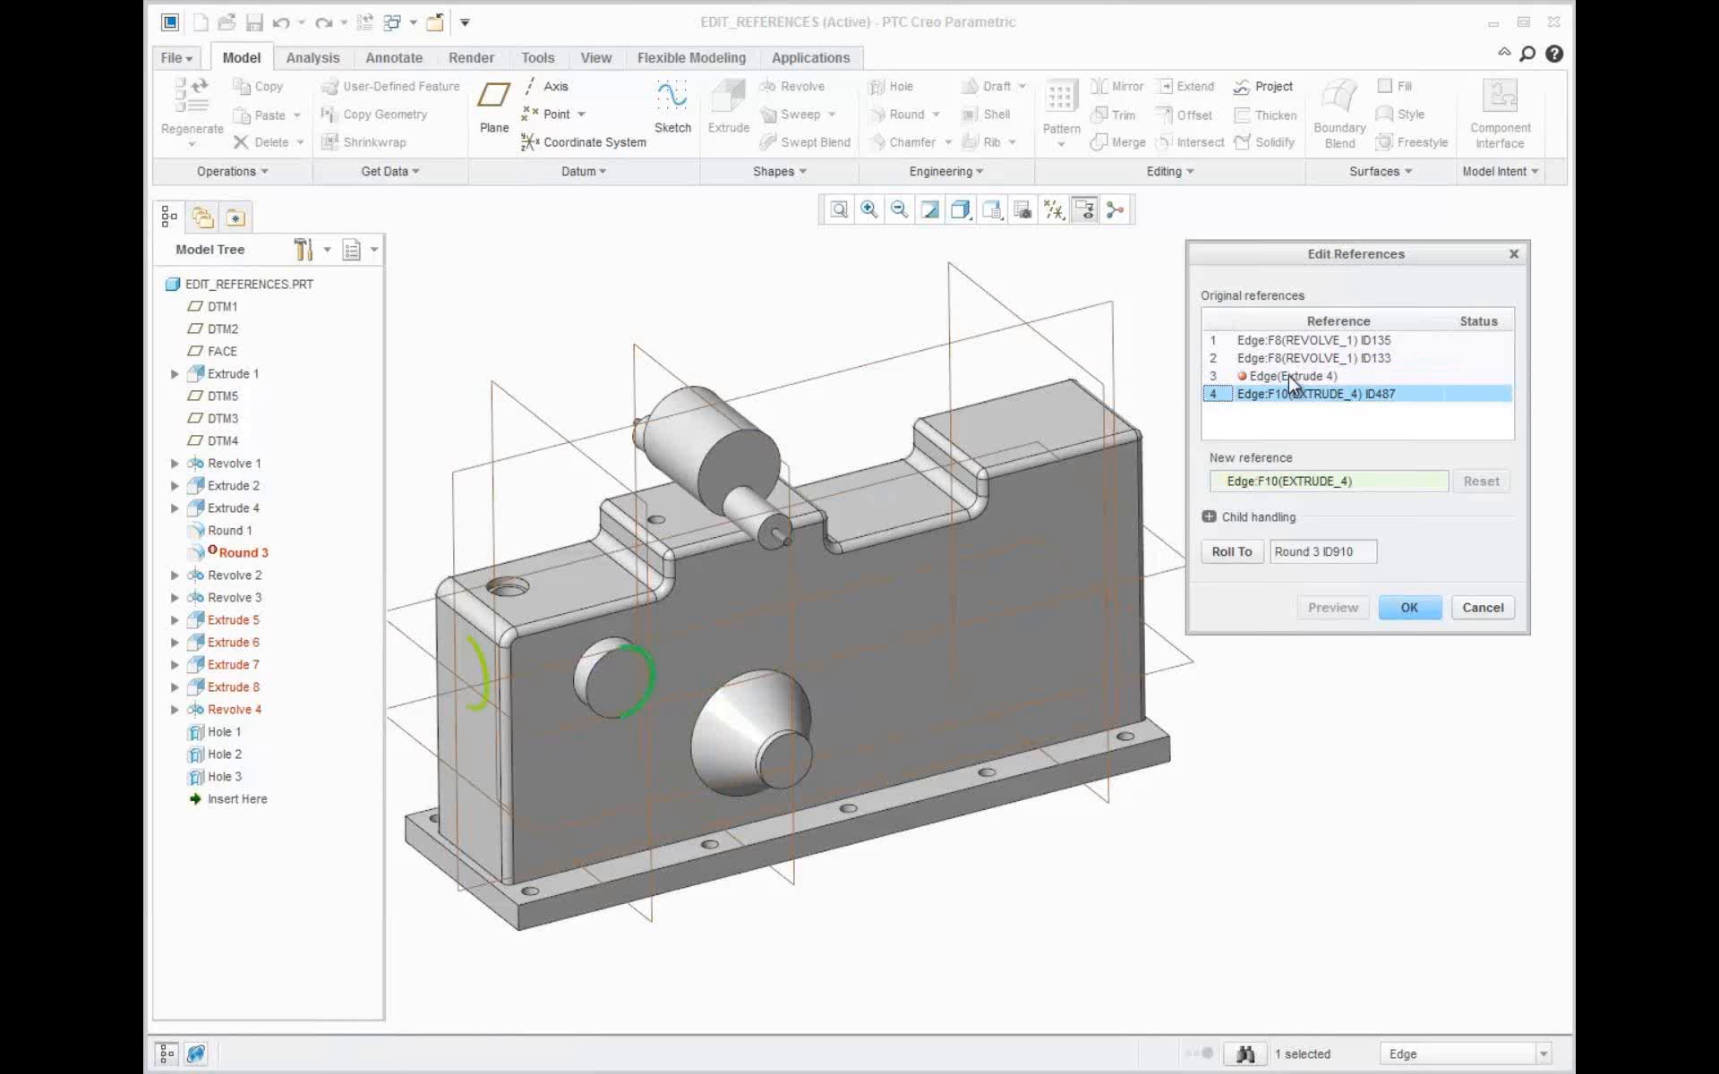
Replace Round 3's missing Extrude 4 edge with an edge of the relocated boss, roll back to Round 3, preview, and accept
left_click(1287, 374)
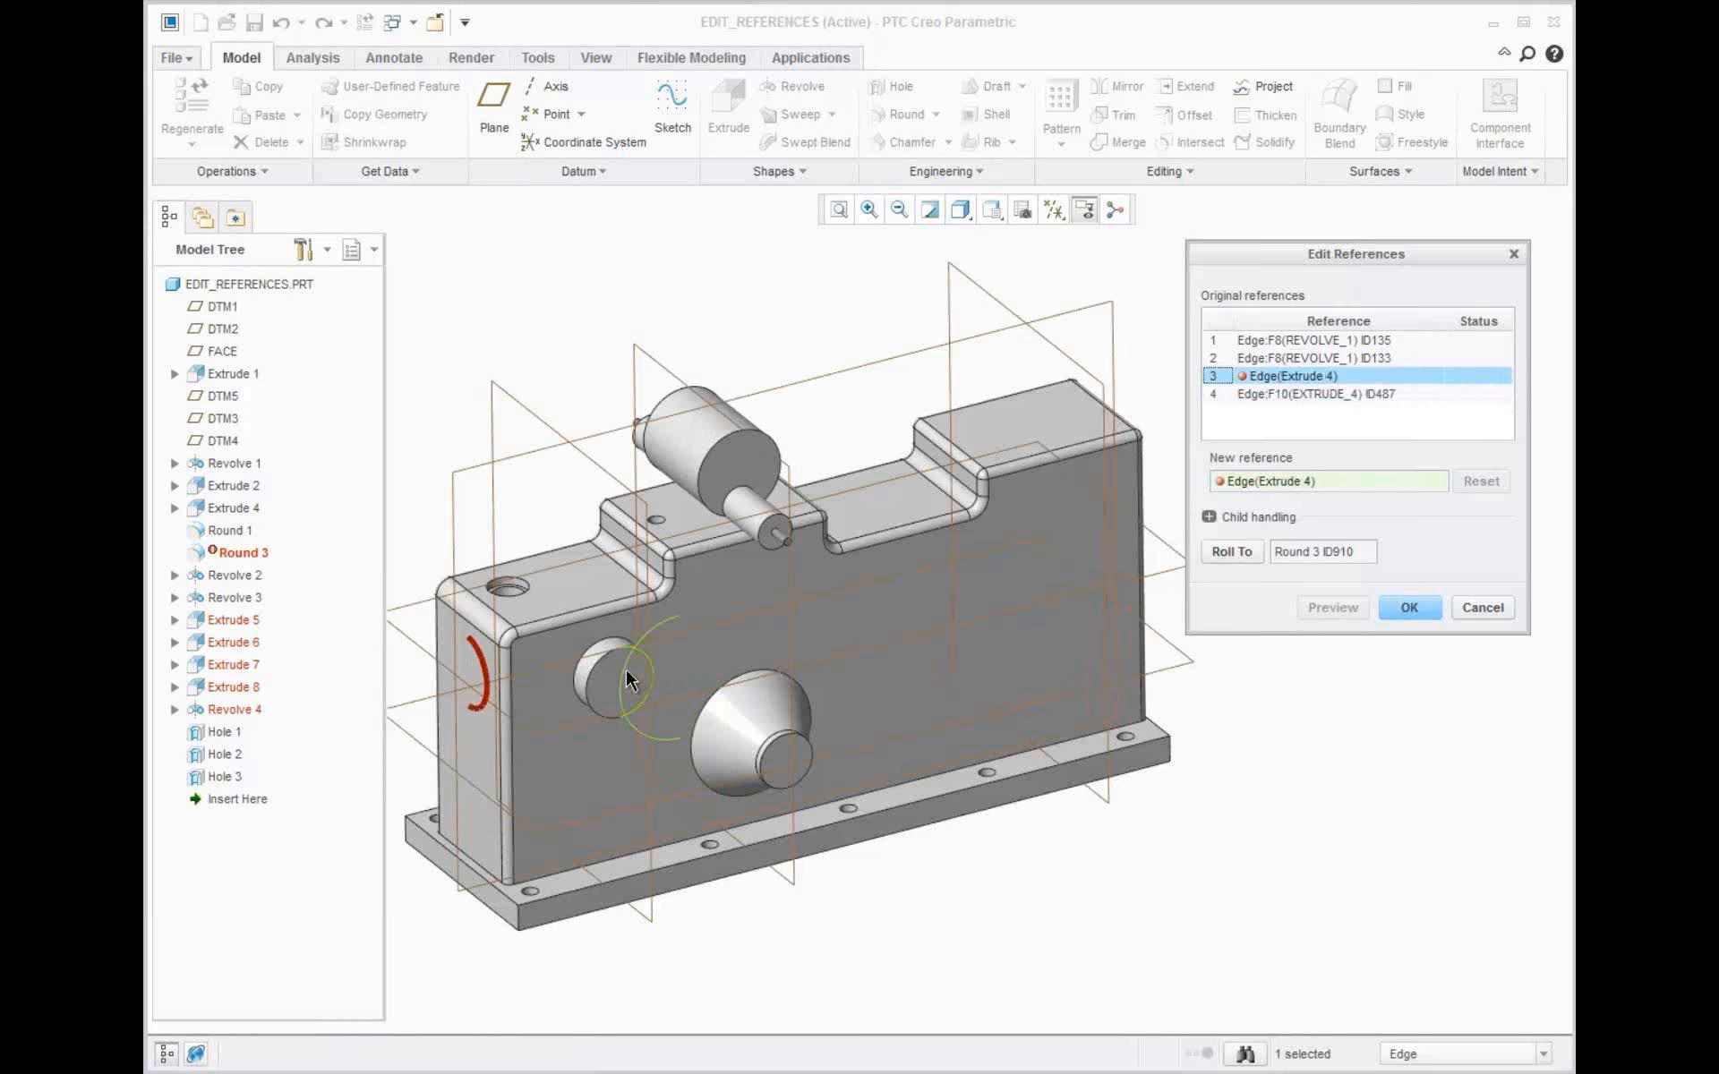
left_click(629, 680)
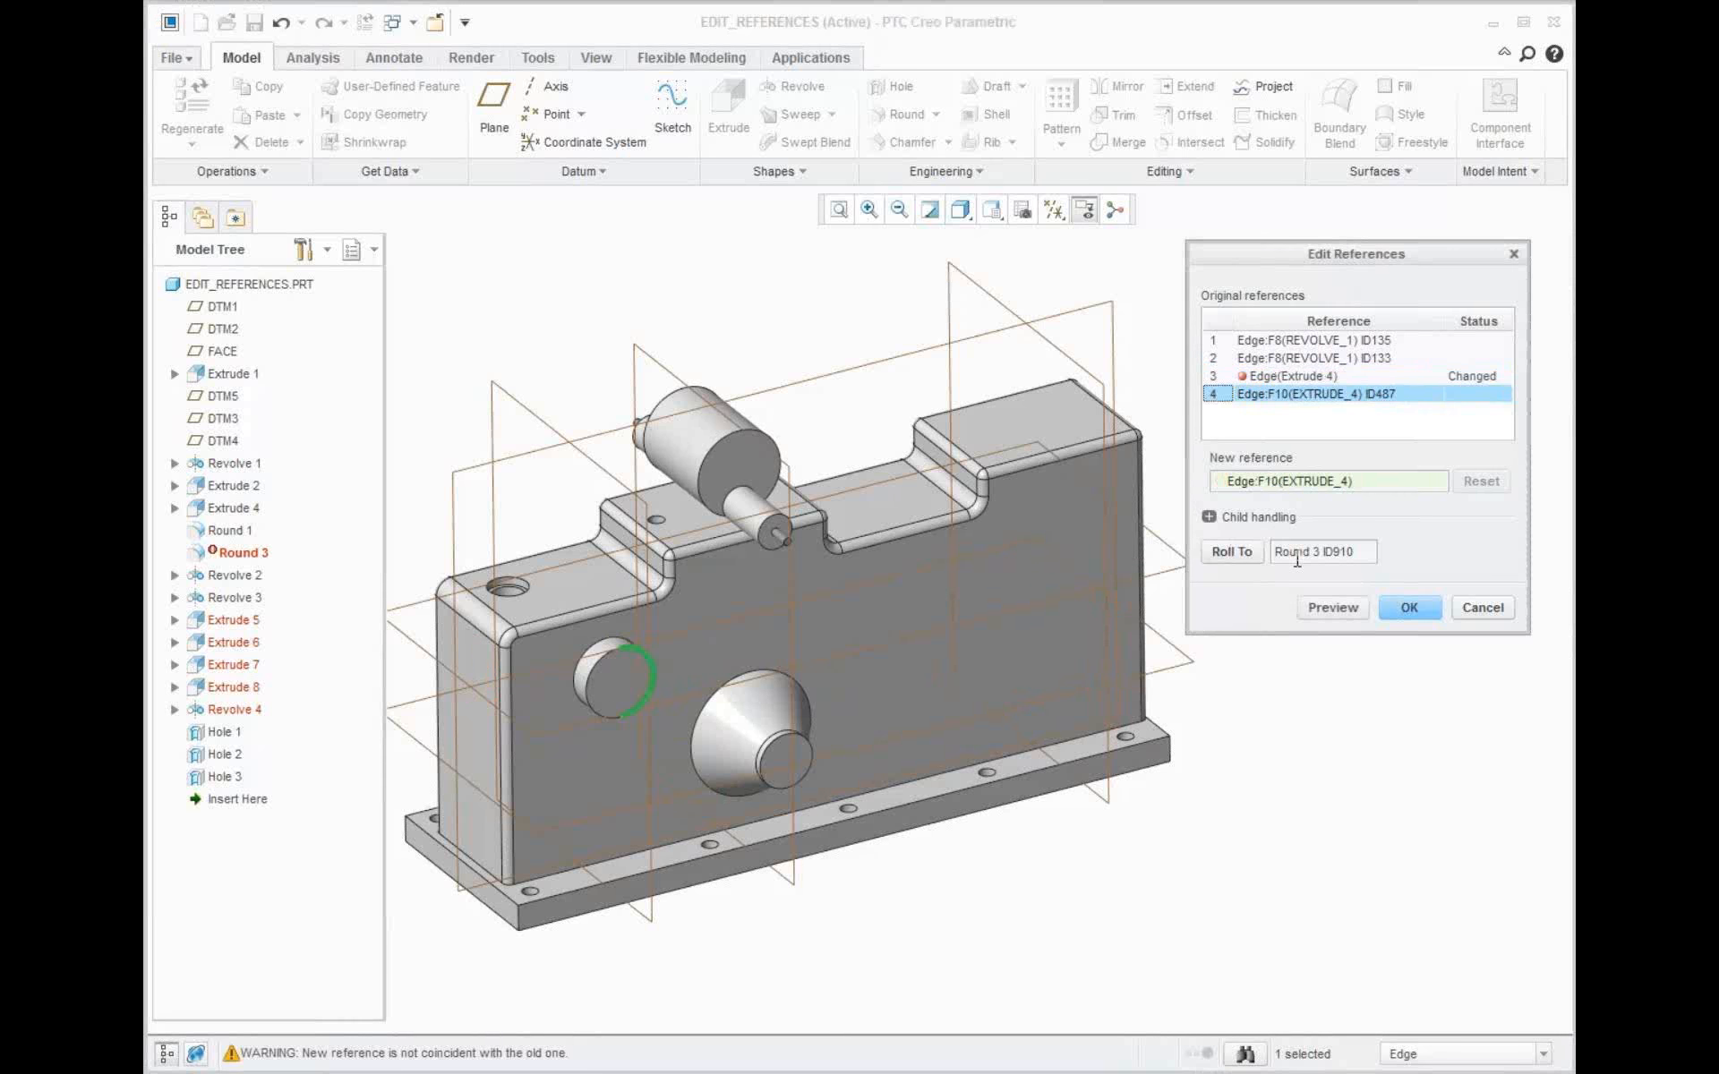
left_click(1231, 552)
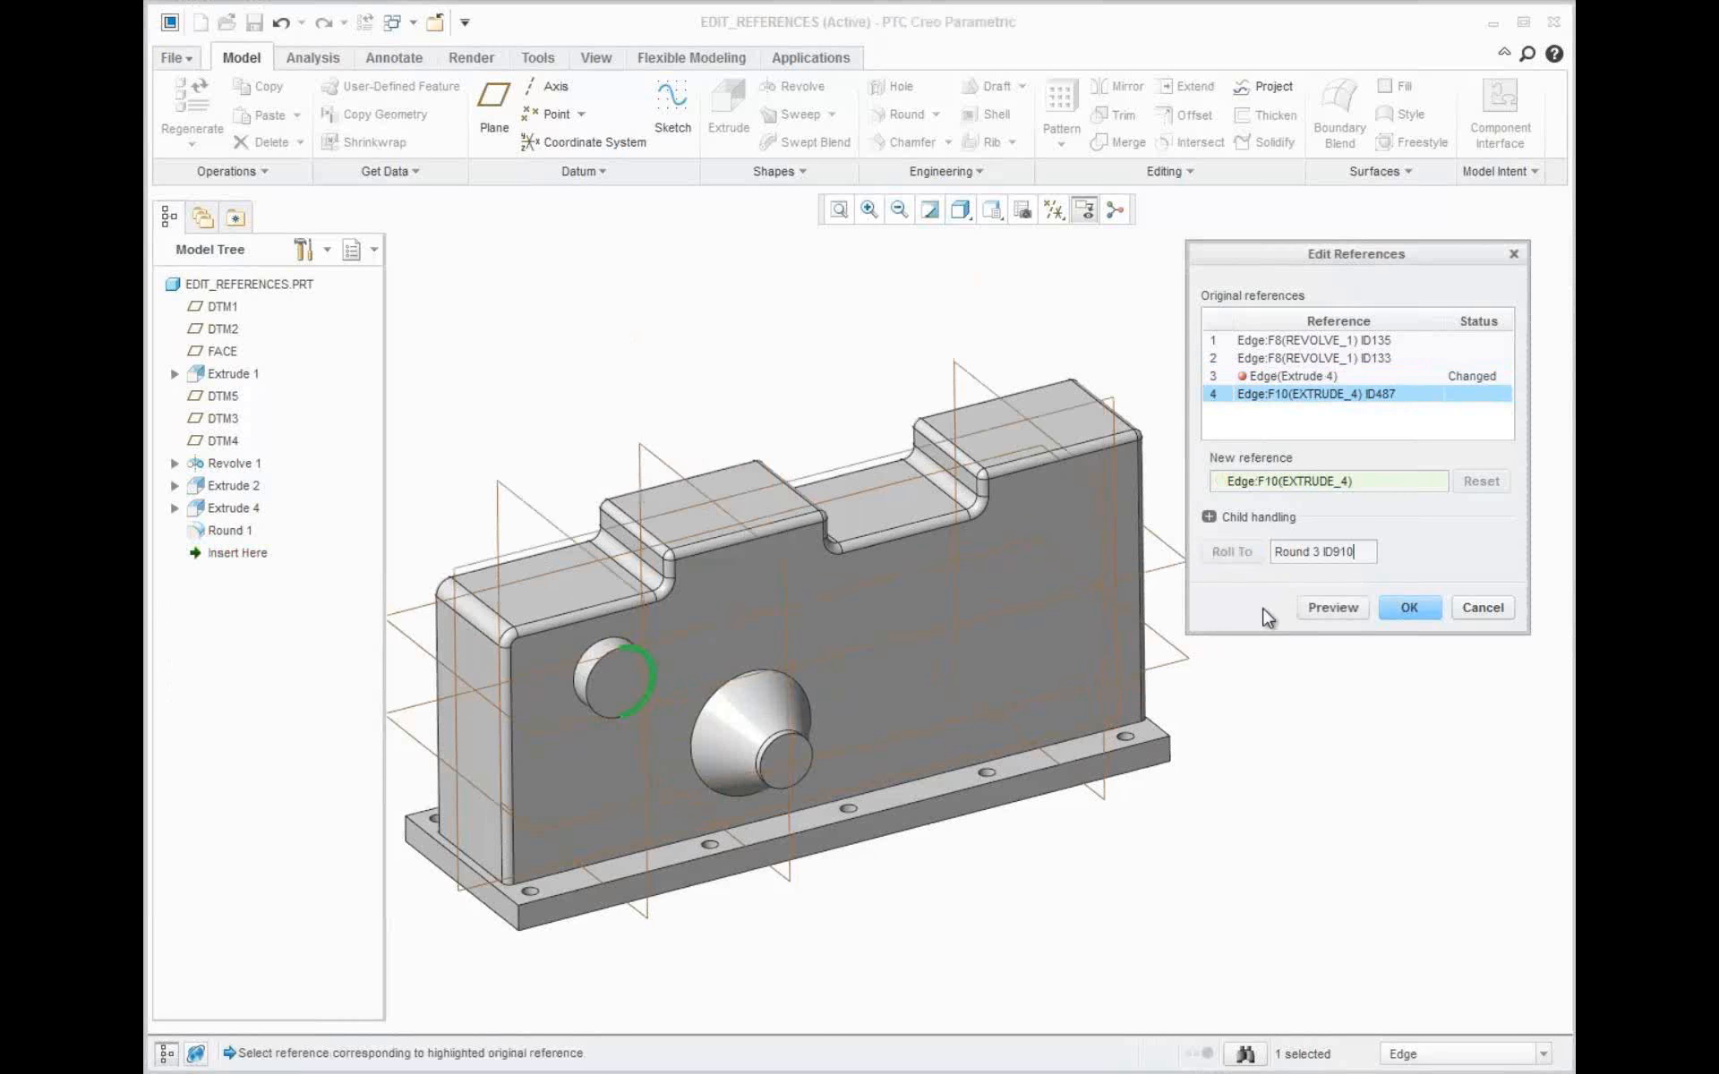
left_click(1333, 609)
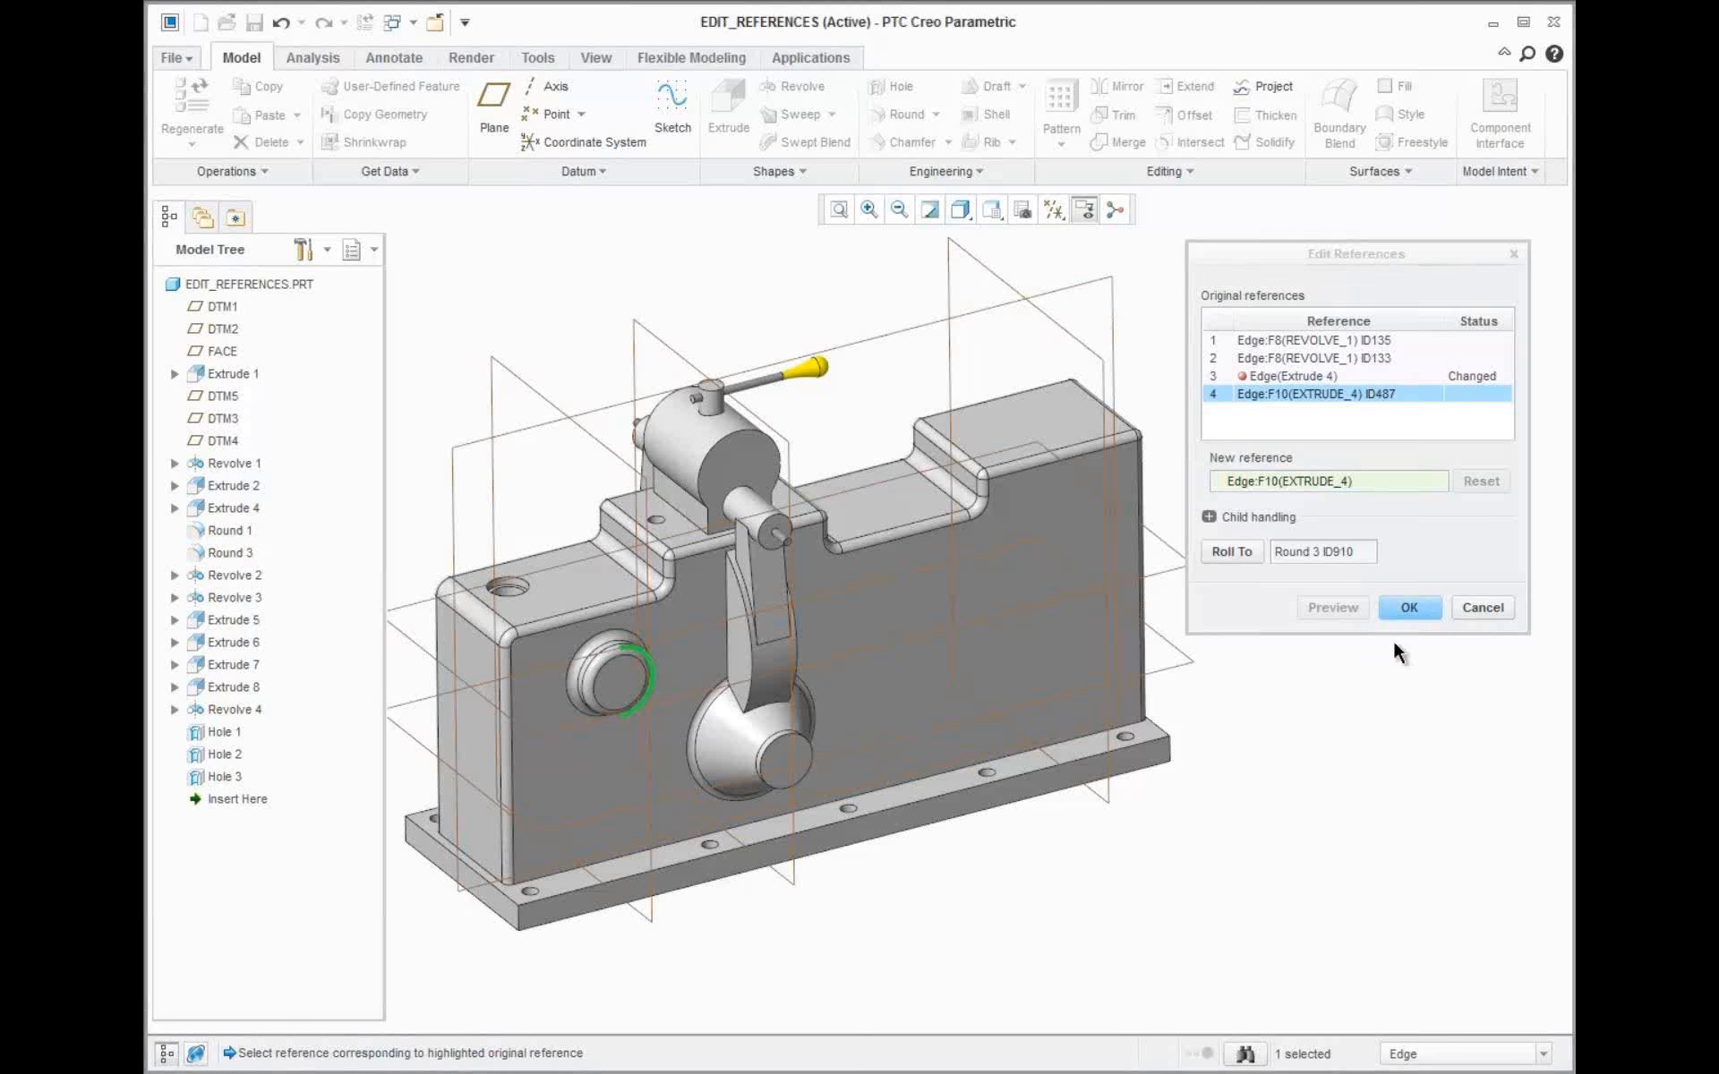
left_click(1417, 608)
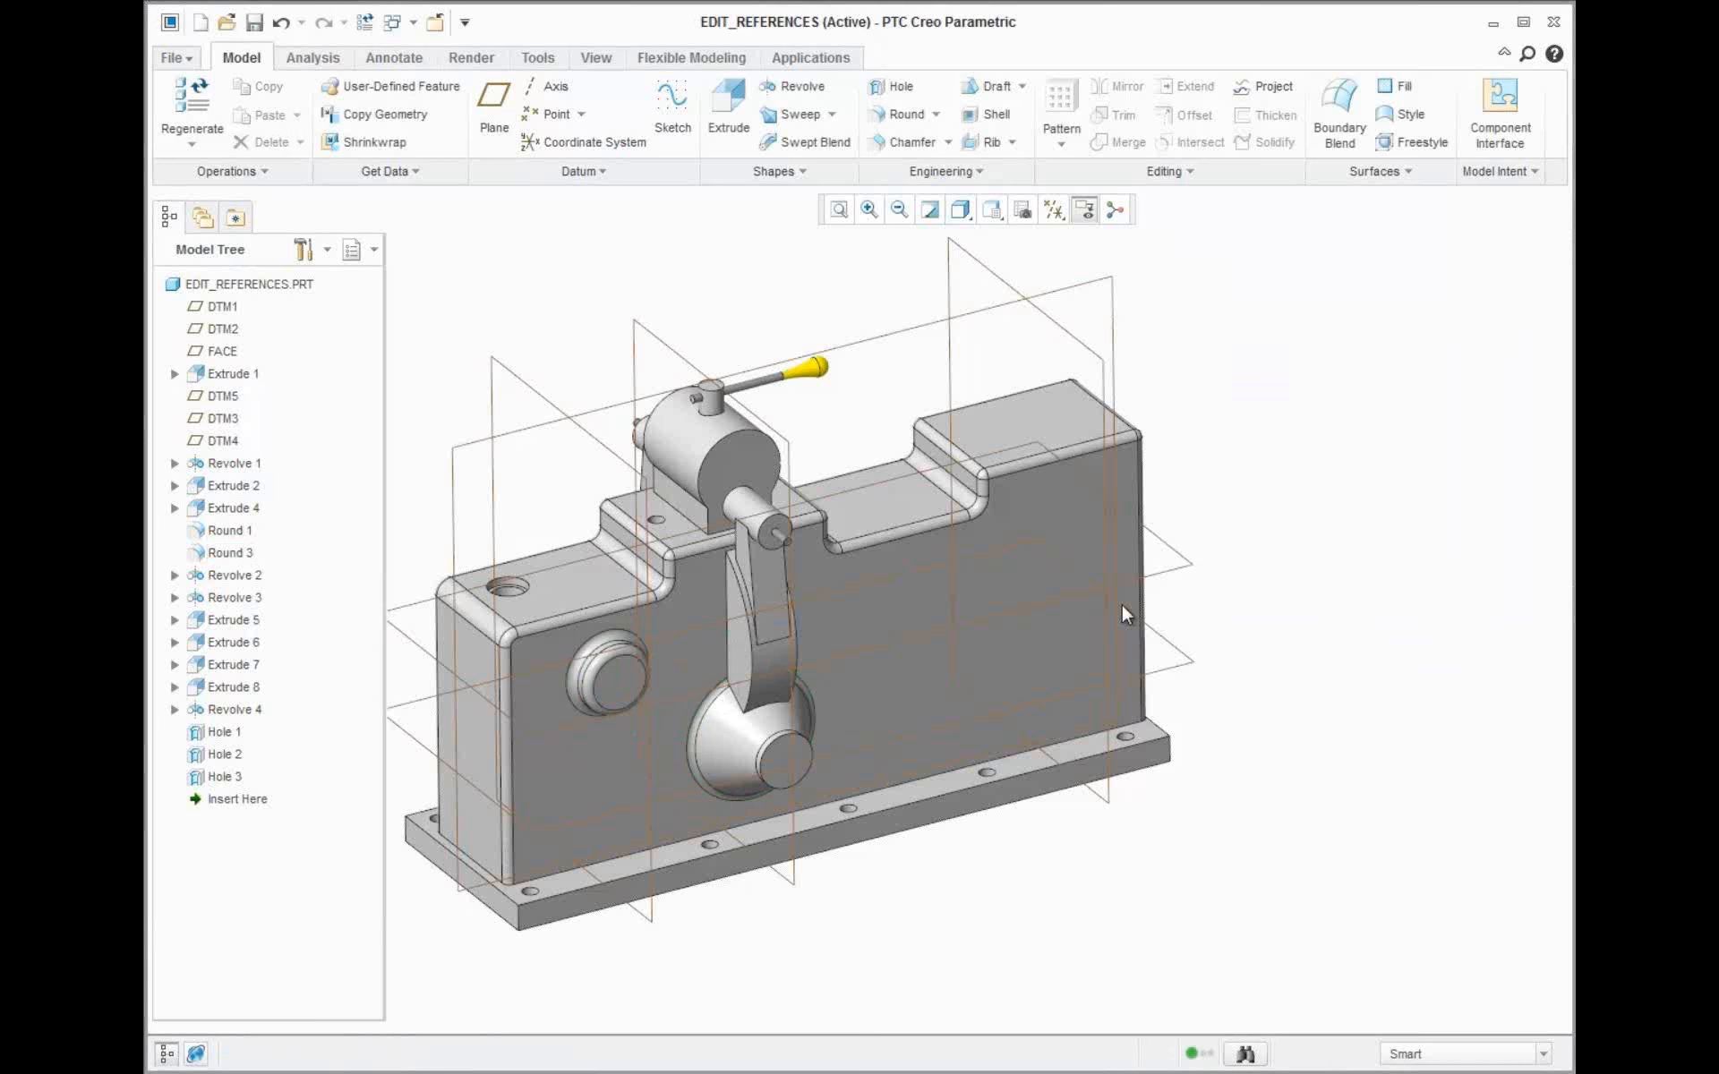
Edit Hole 1's references, replacing its placement surface with the highest top face of the housing and FACE with DTM5
left_click(522, 616)
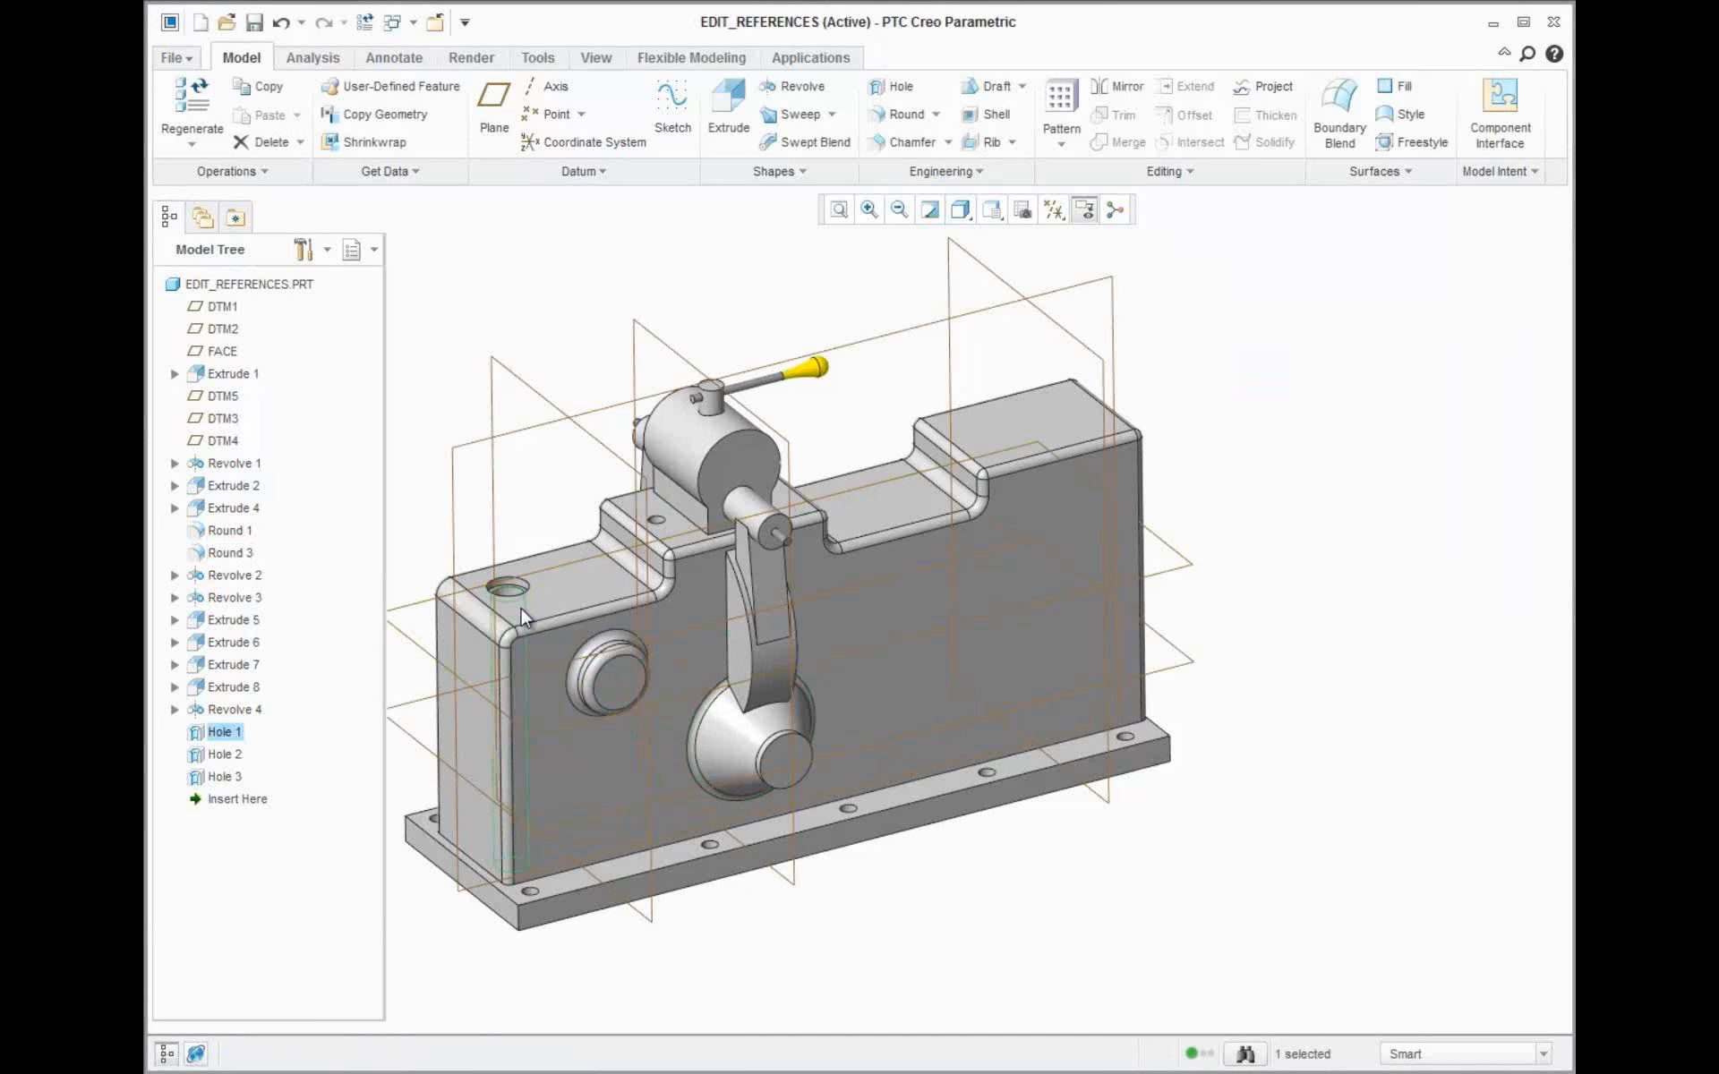
right_click(522, 616)
left_click(653, 541)
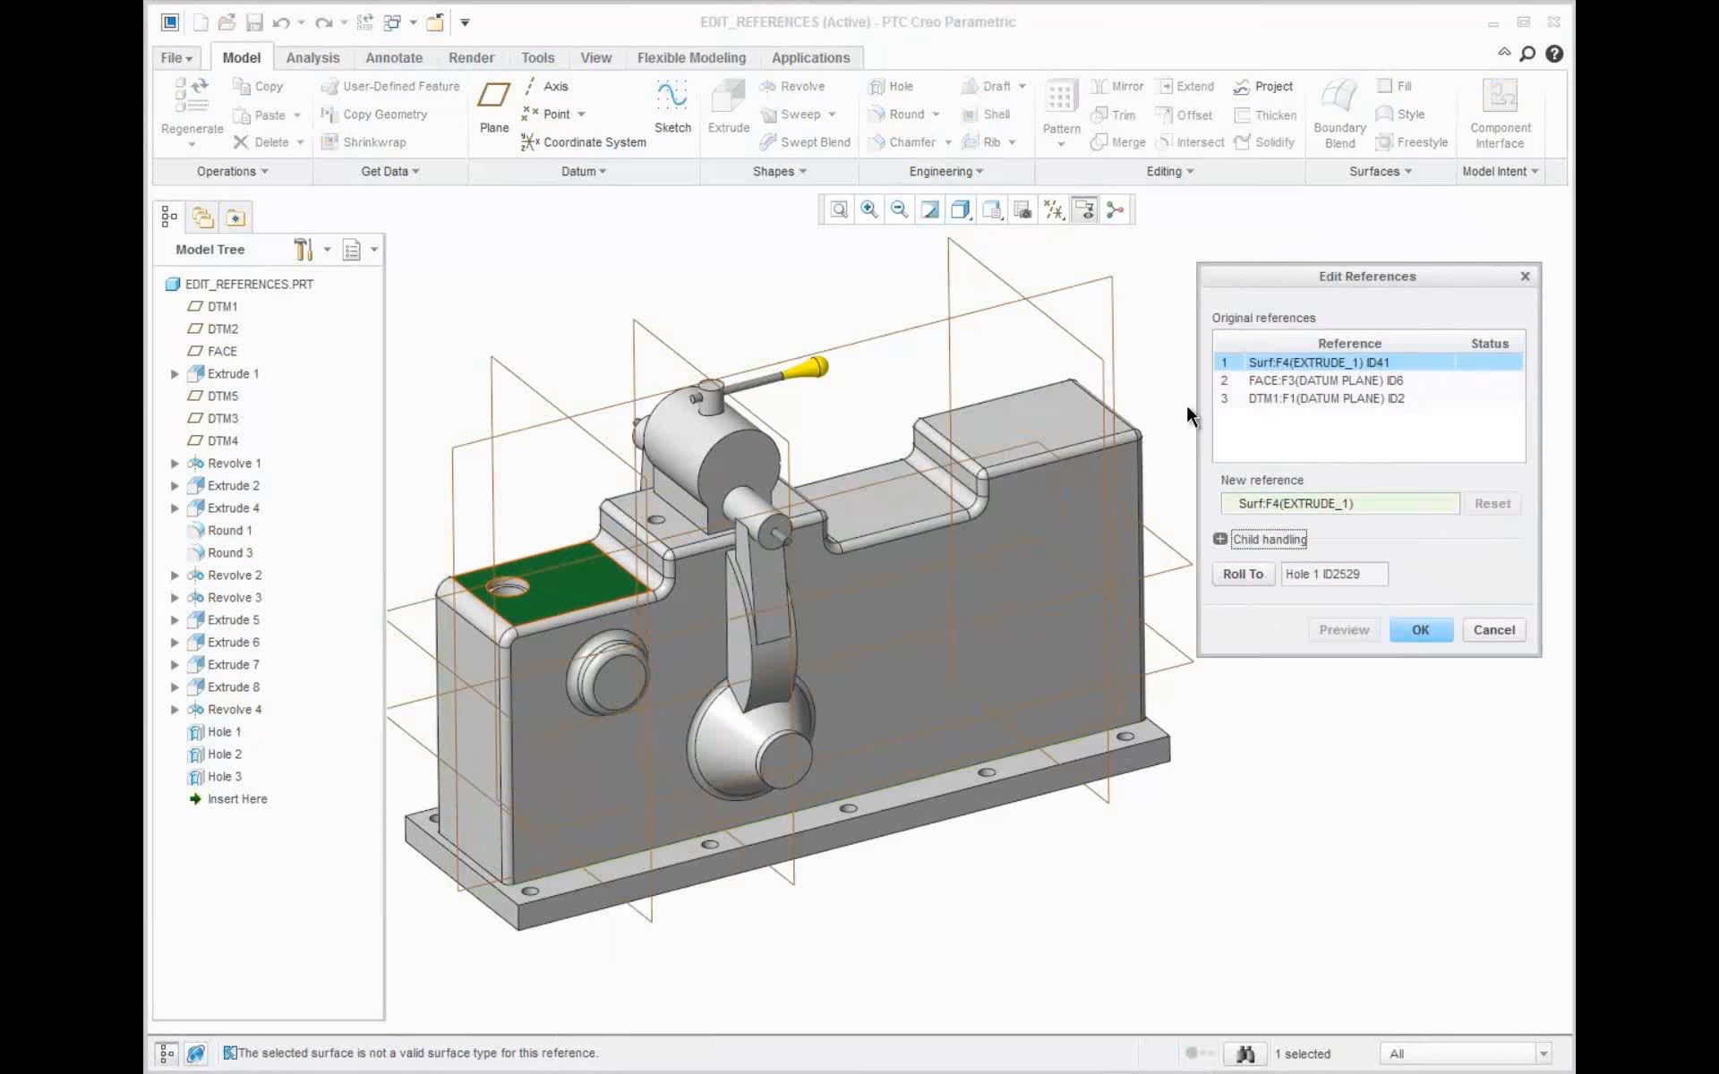
left_click(1026, 417)
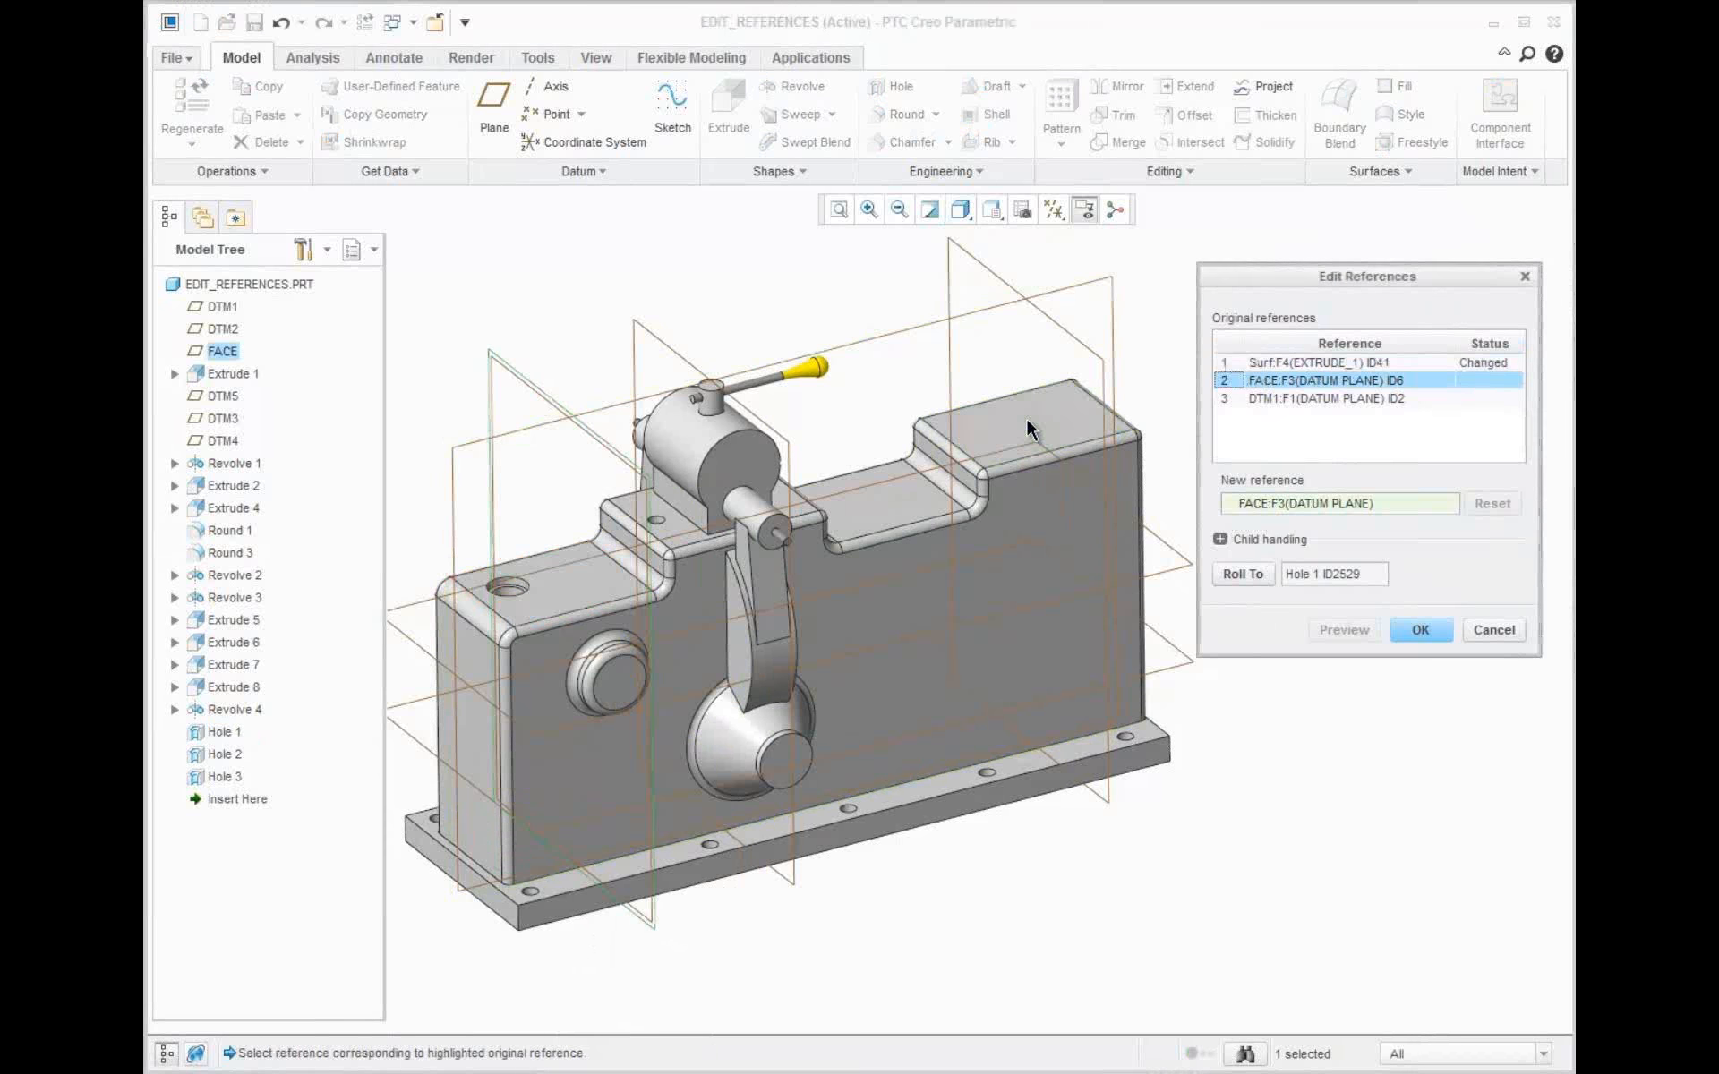
left_click(1058, 333)
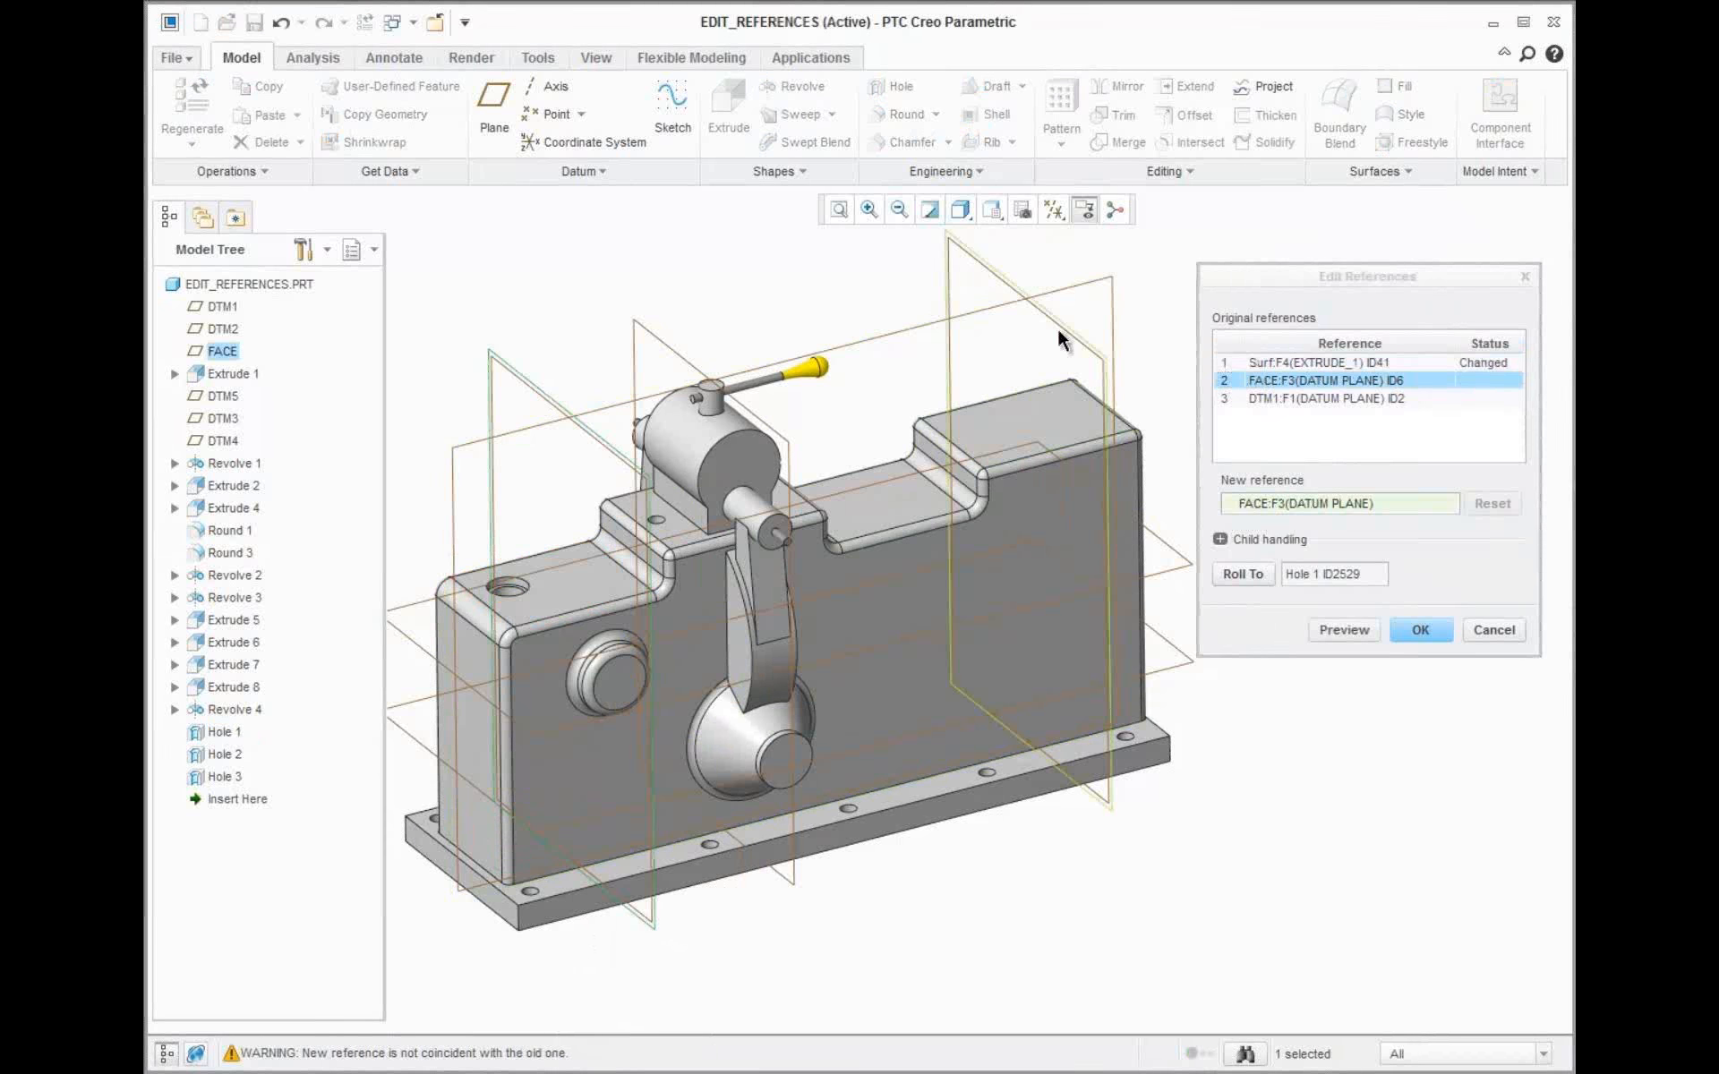
left_click(1286, 382)
Show the child features affected by the DTM5 replacement, preview the relocated hole, and flip the reference direction for Hole 1
left_click(1220, 539)
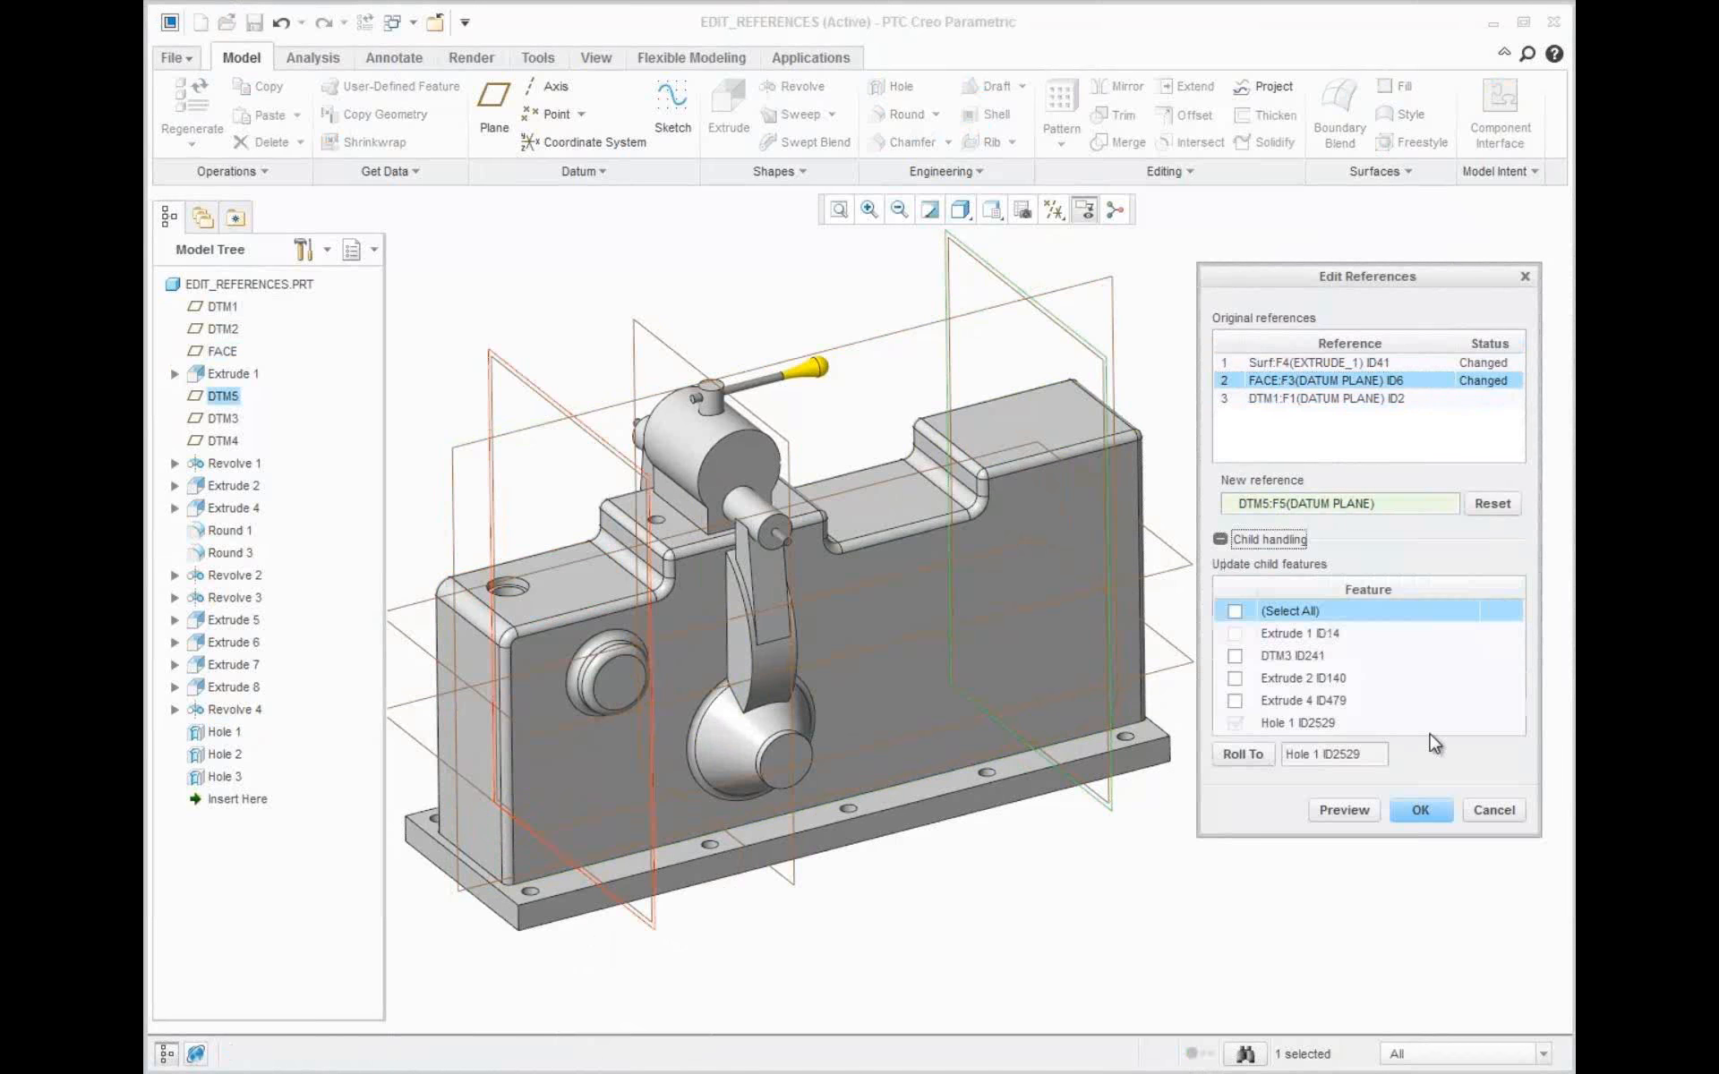
left_click(1344, 811)
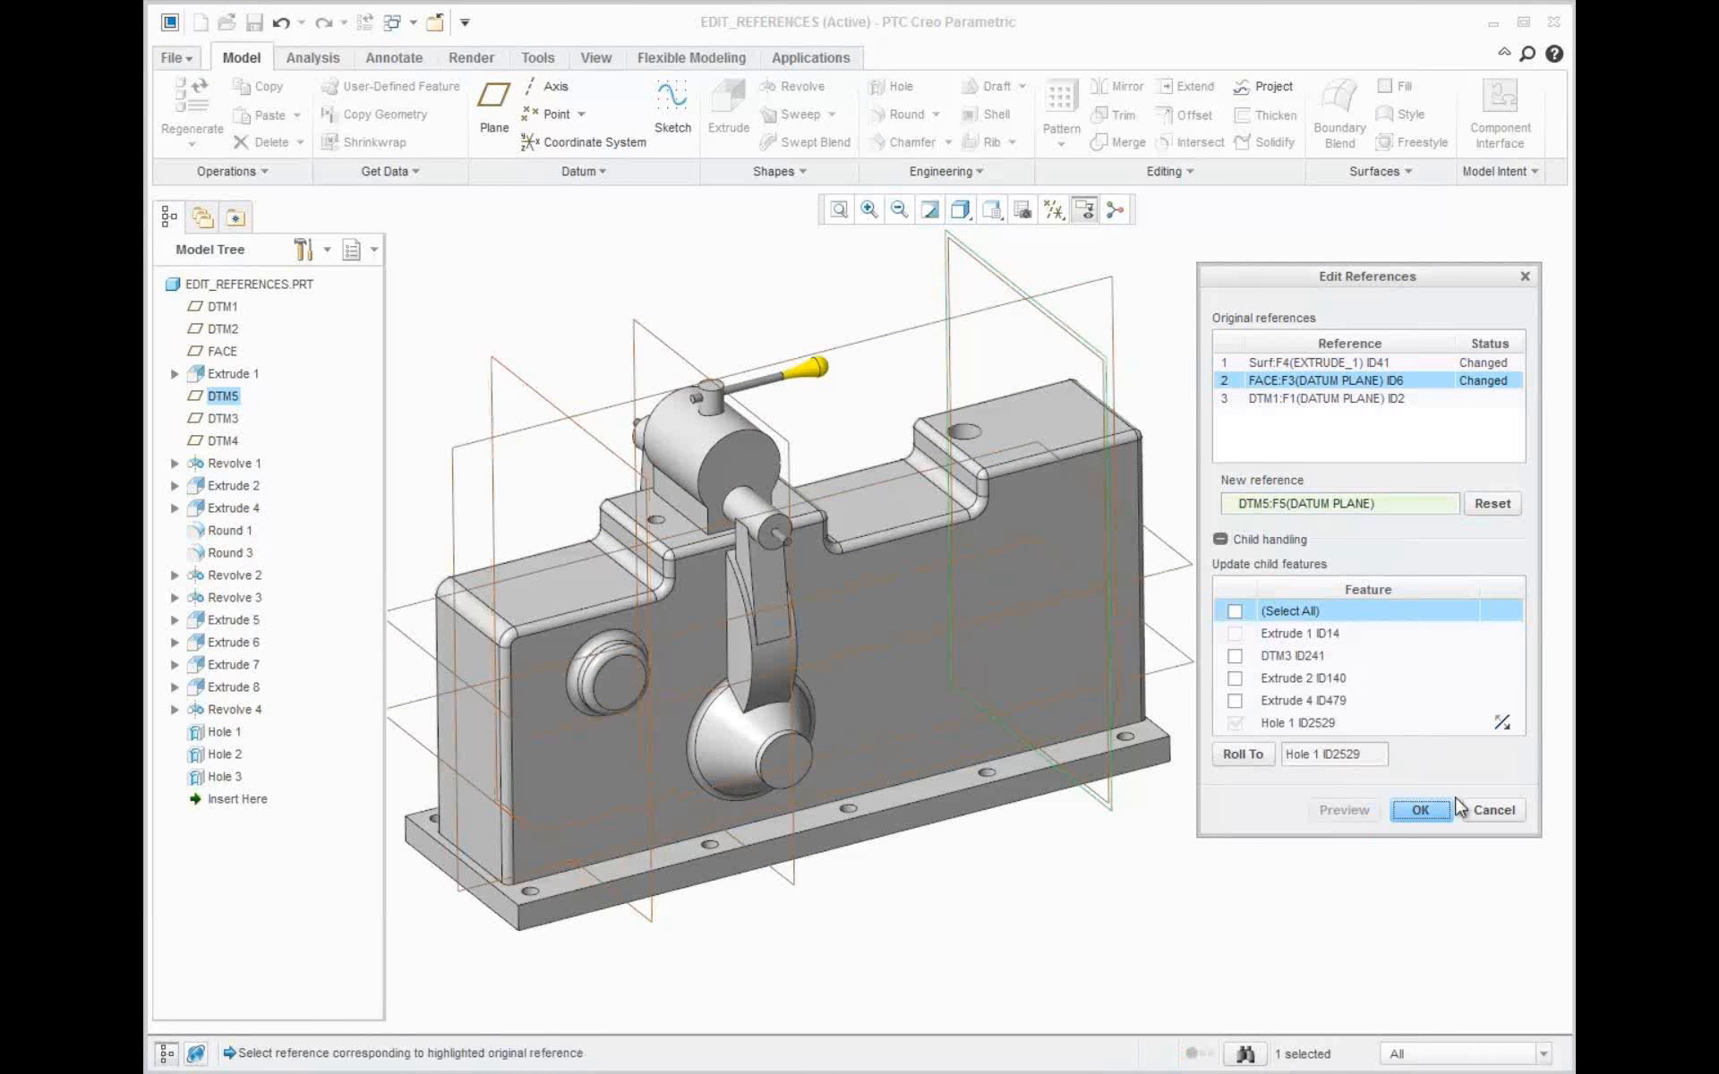
left_click(1508, 725)
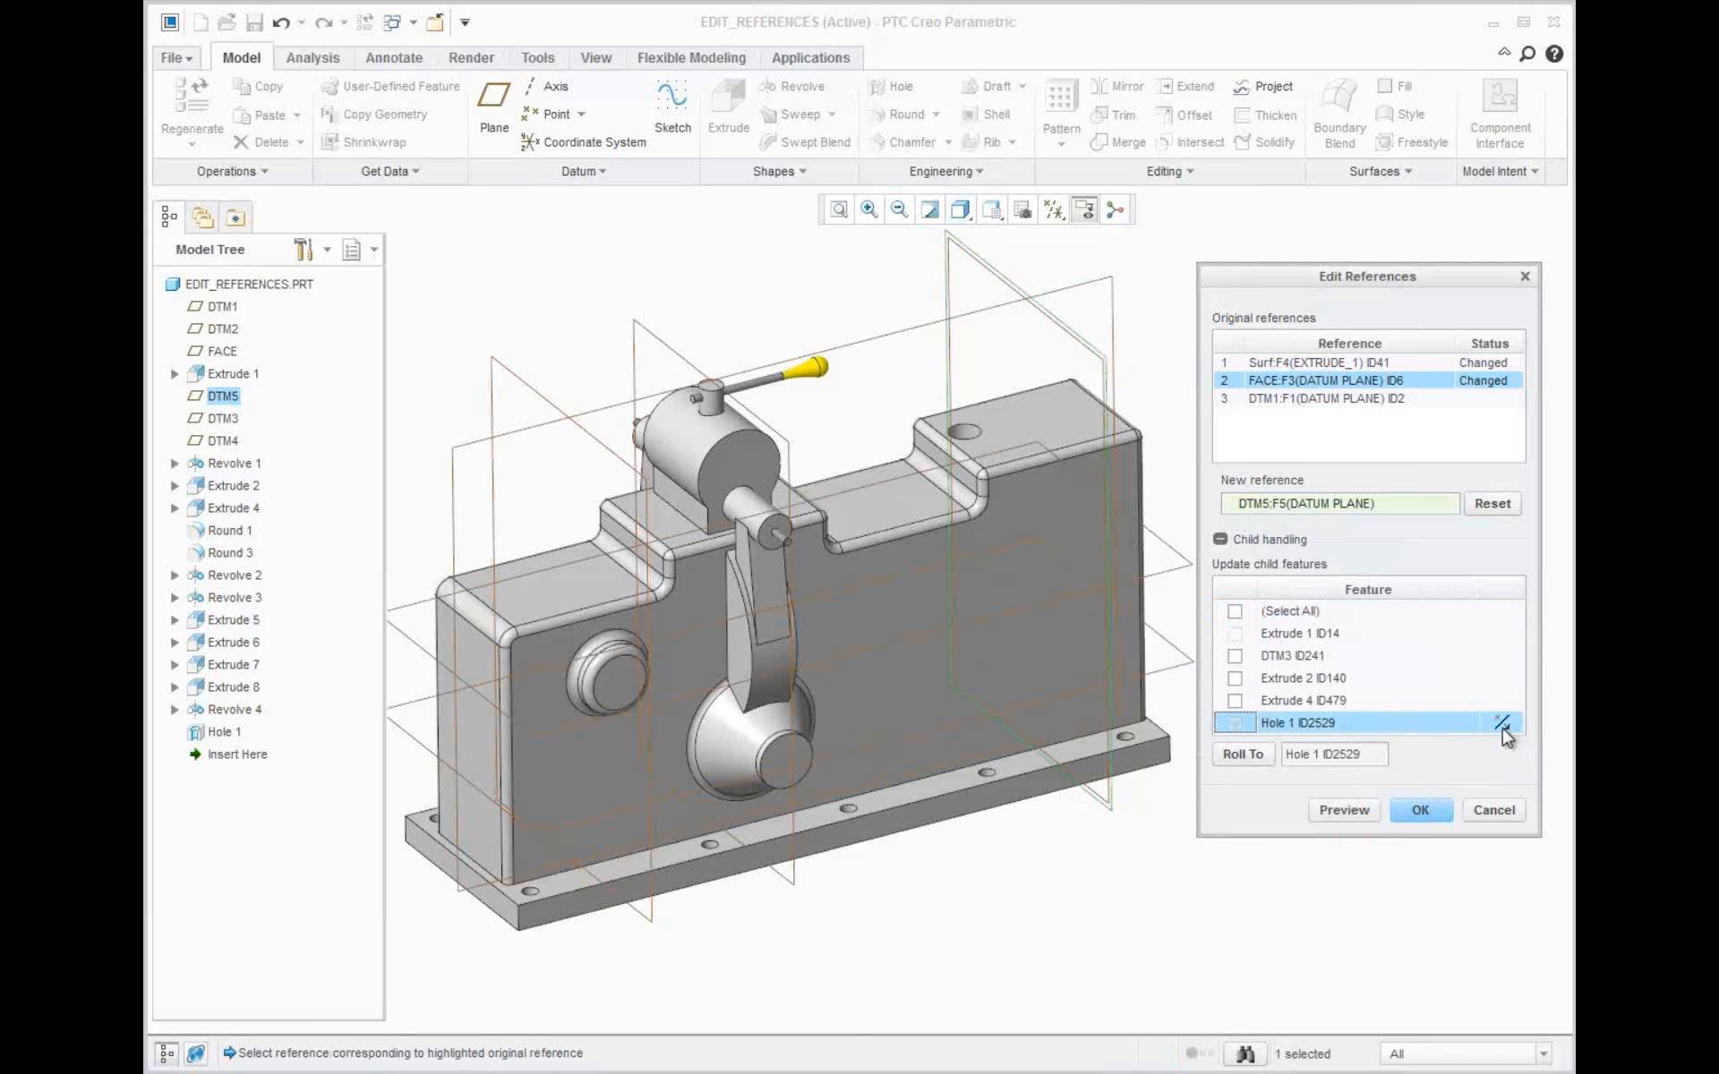
Include Hole 2 in the placement-surface replacement, preview both holes on the highest top face, and accept the new references
left_click(1374, 363)
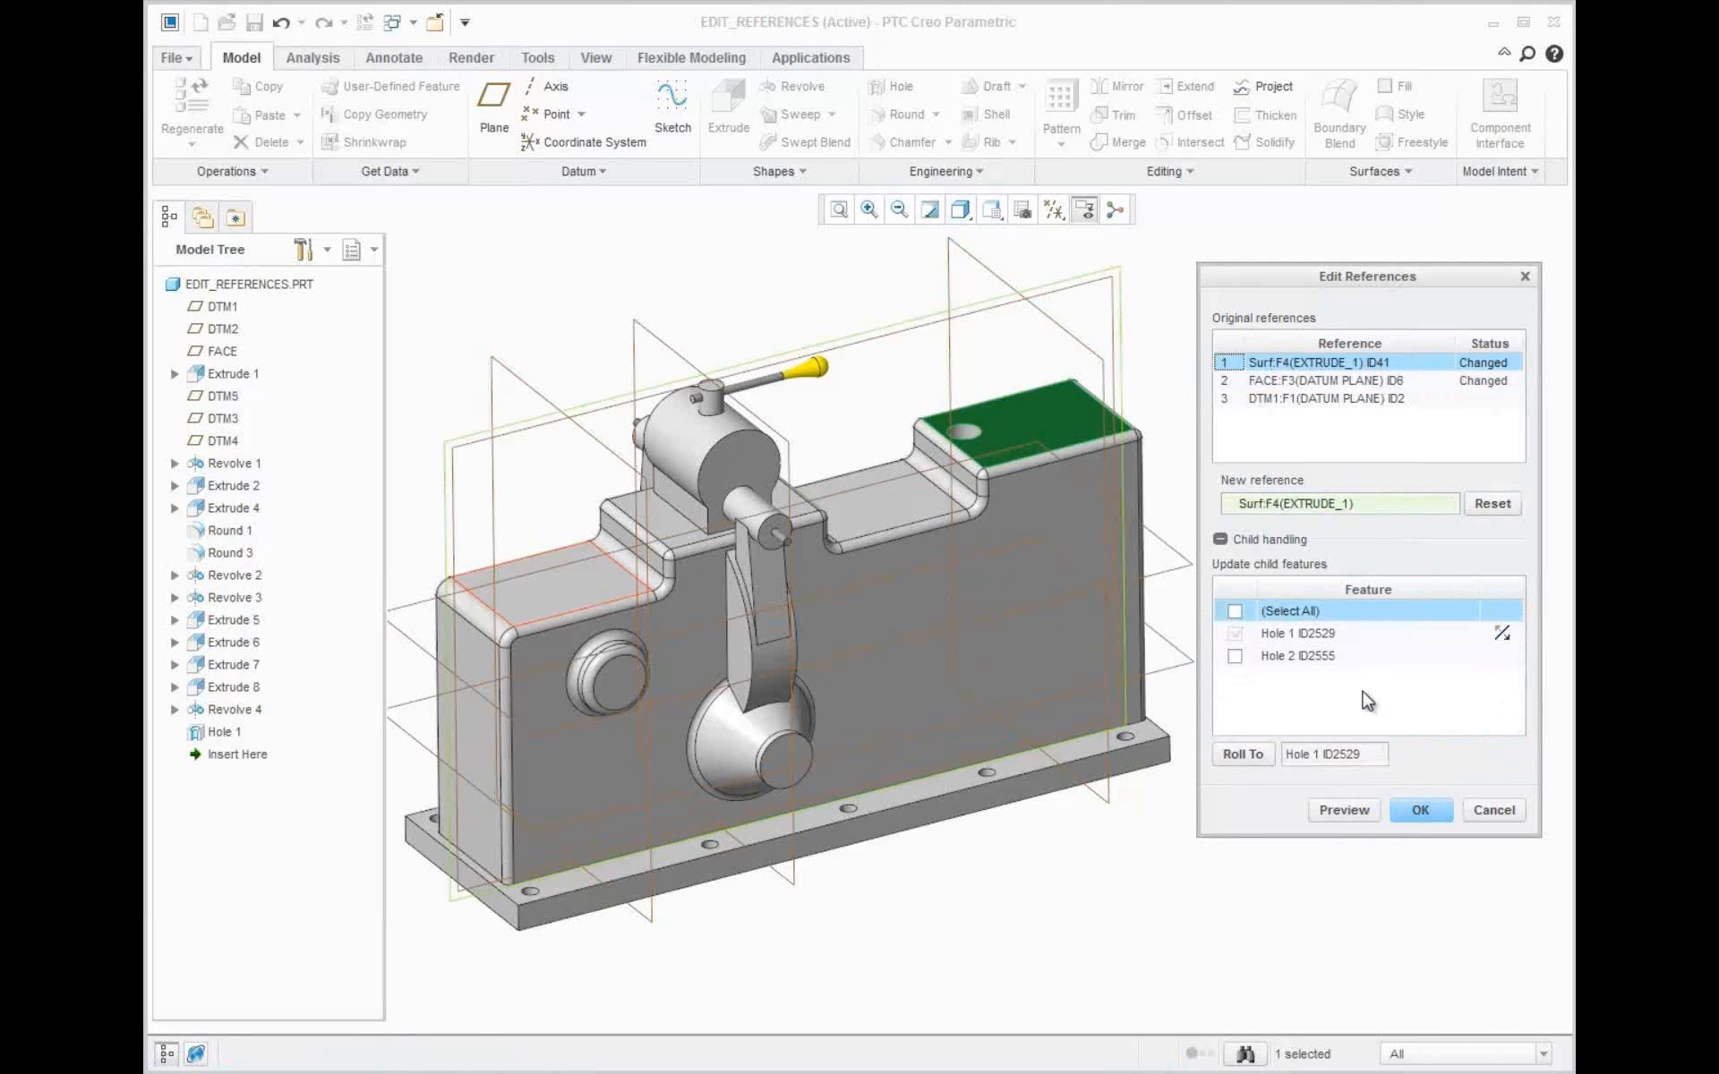
left_click(1238, 662)
left_click(1236, 656)
left_click(1344, 810)
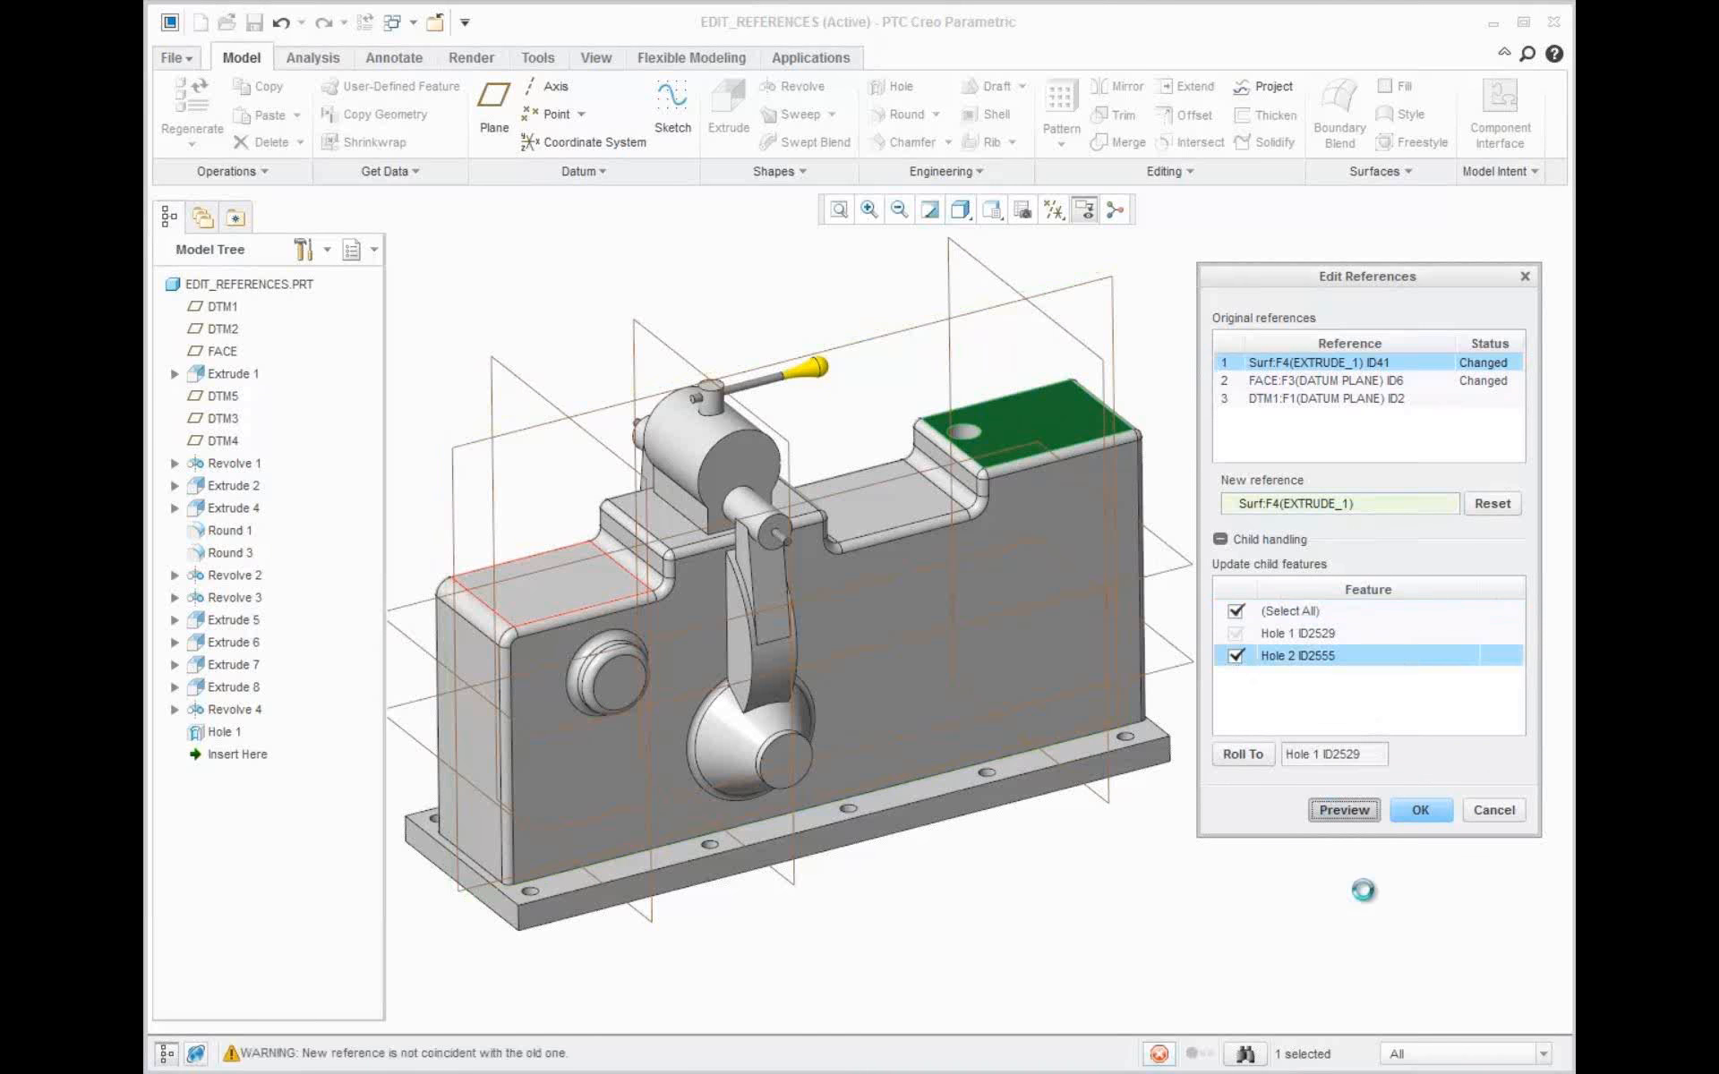
left_click(1085, 631)
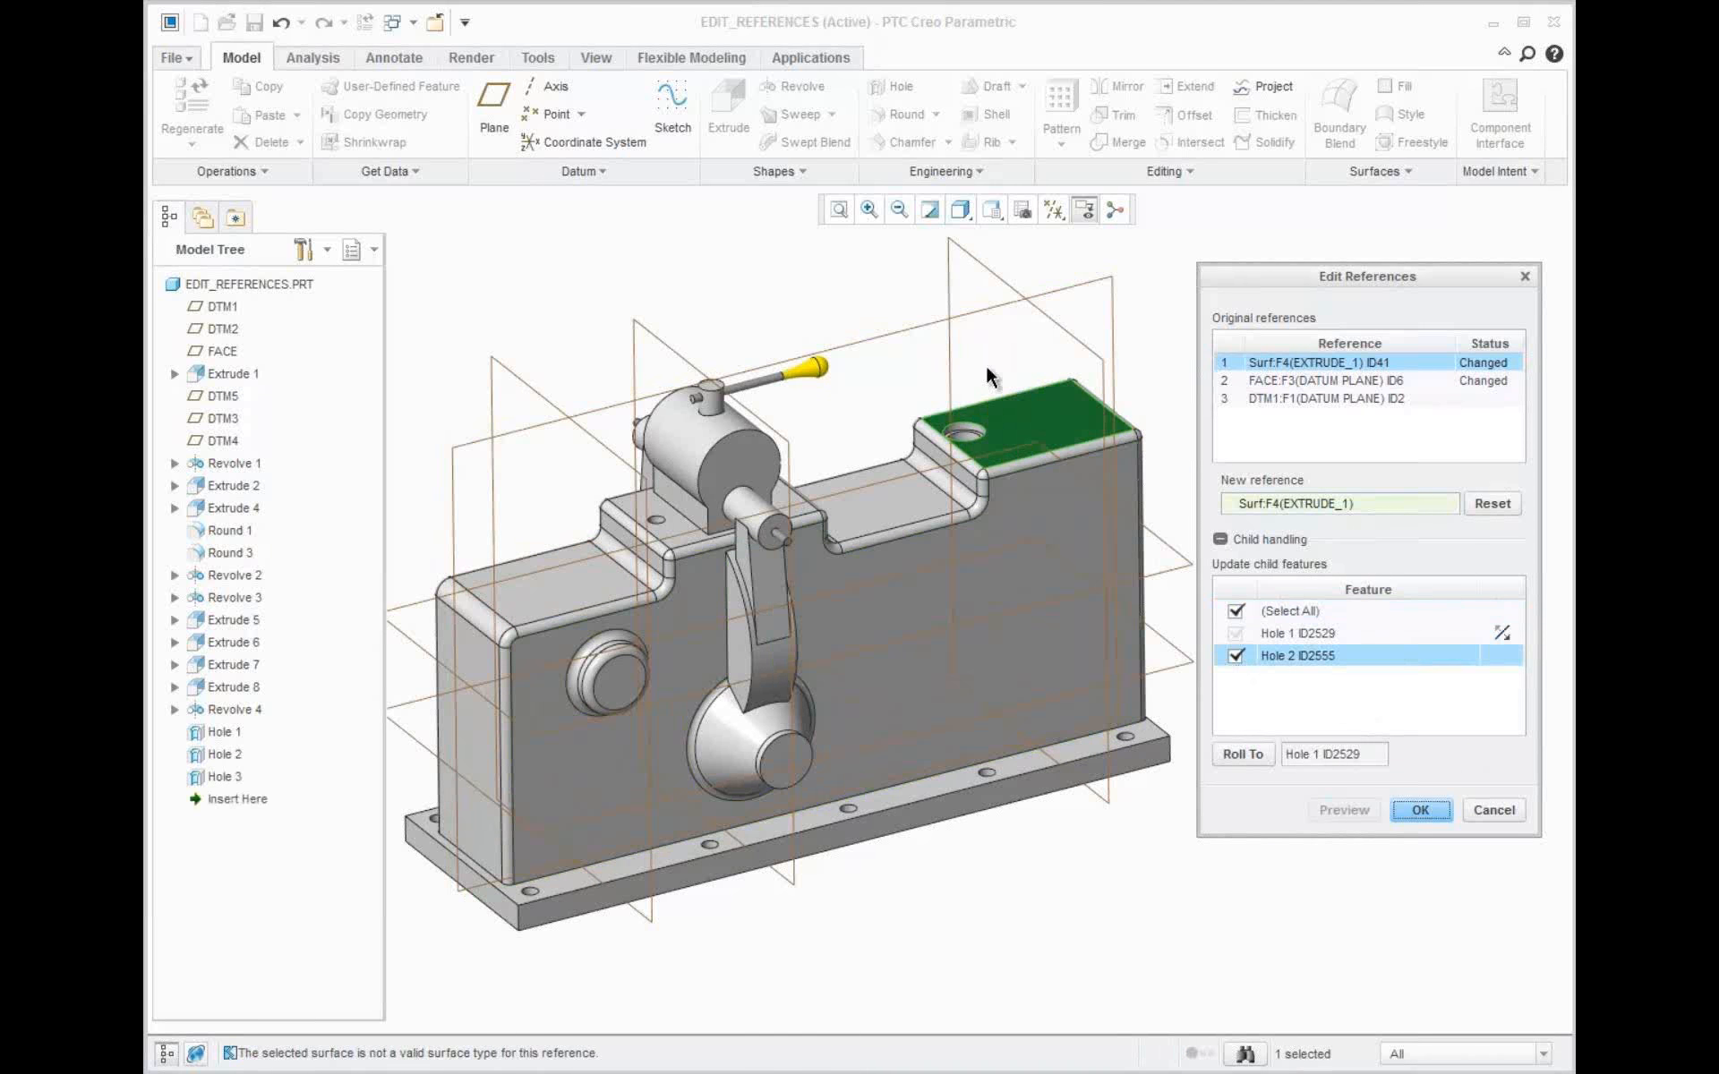
scroll(986, 365, "up", 3)
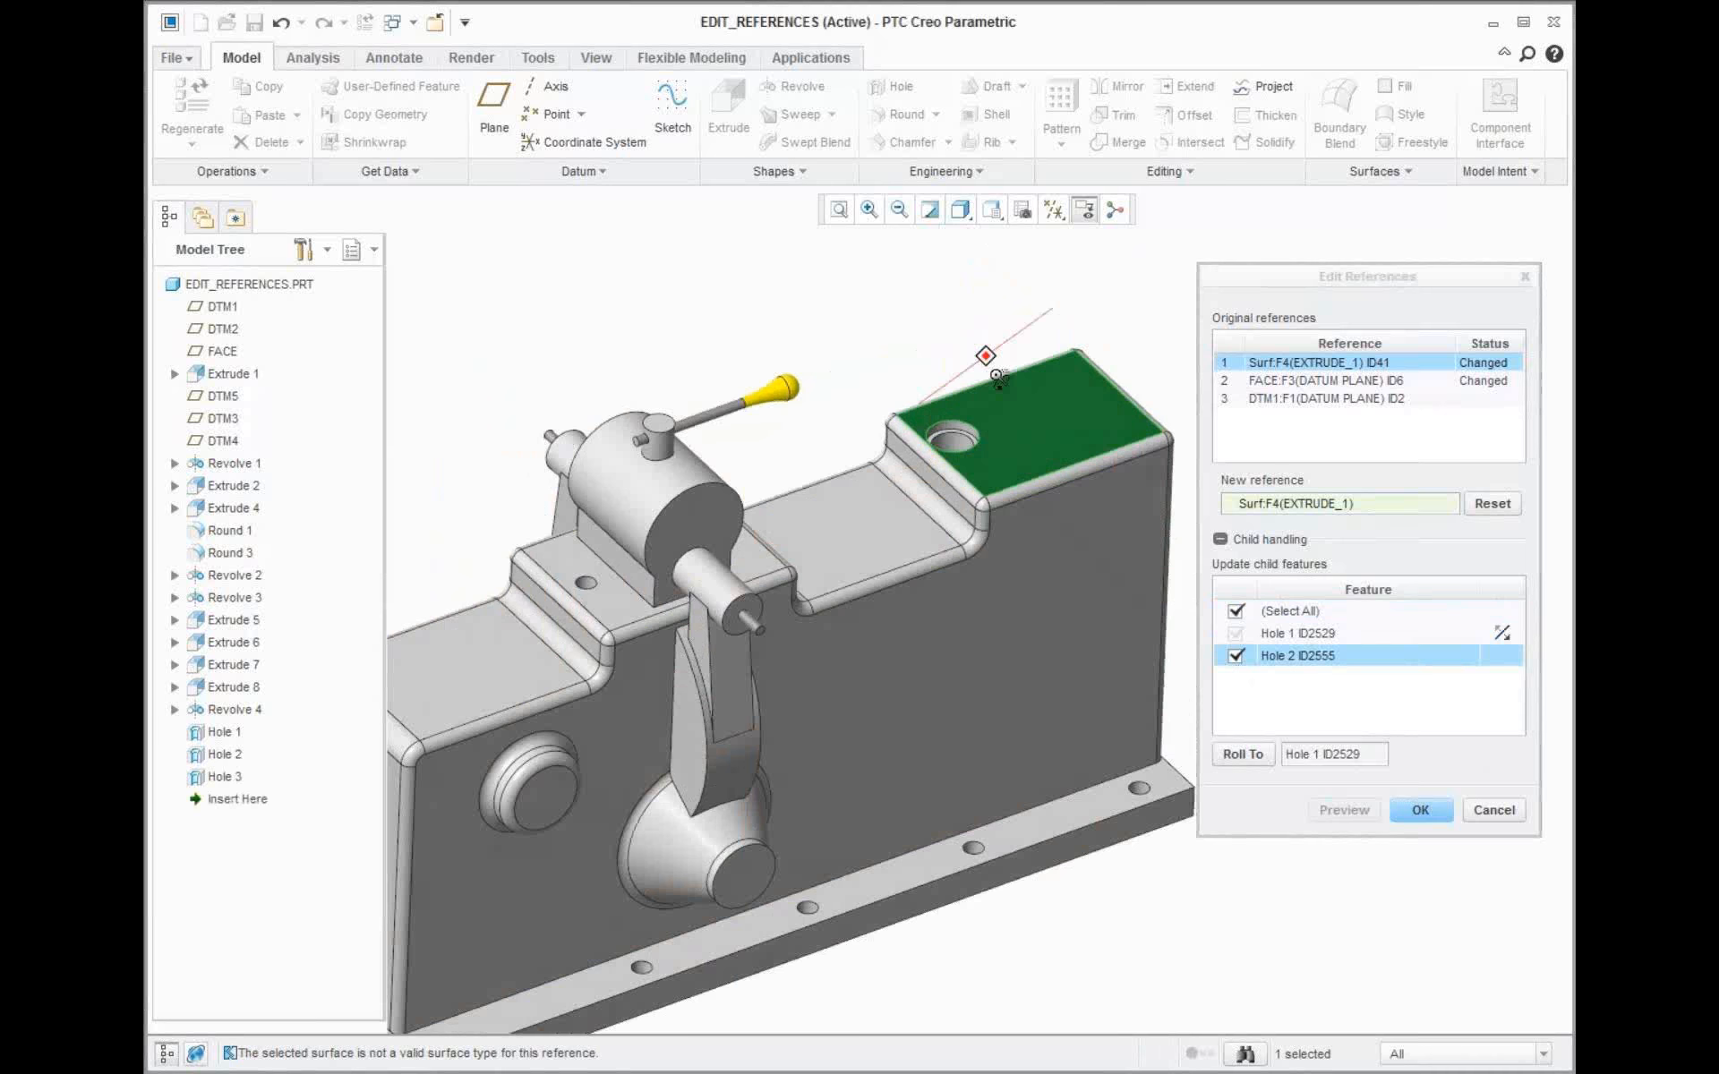
left_click(1400, 819)
Start replacing references to datum plane DTM3 throughout its child features
scroll(1224, 546, "down", 2)
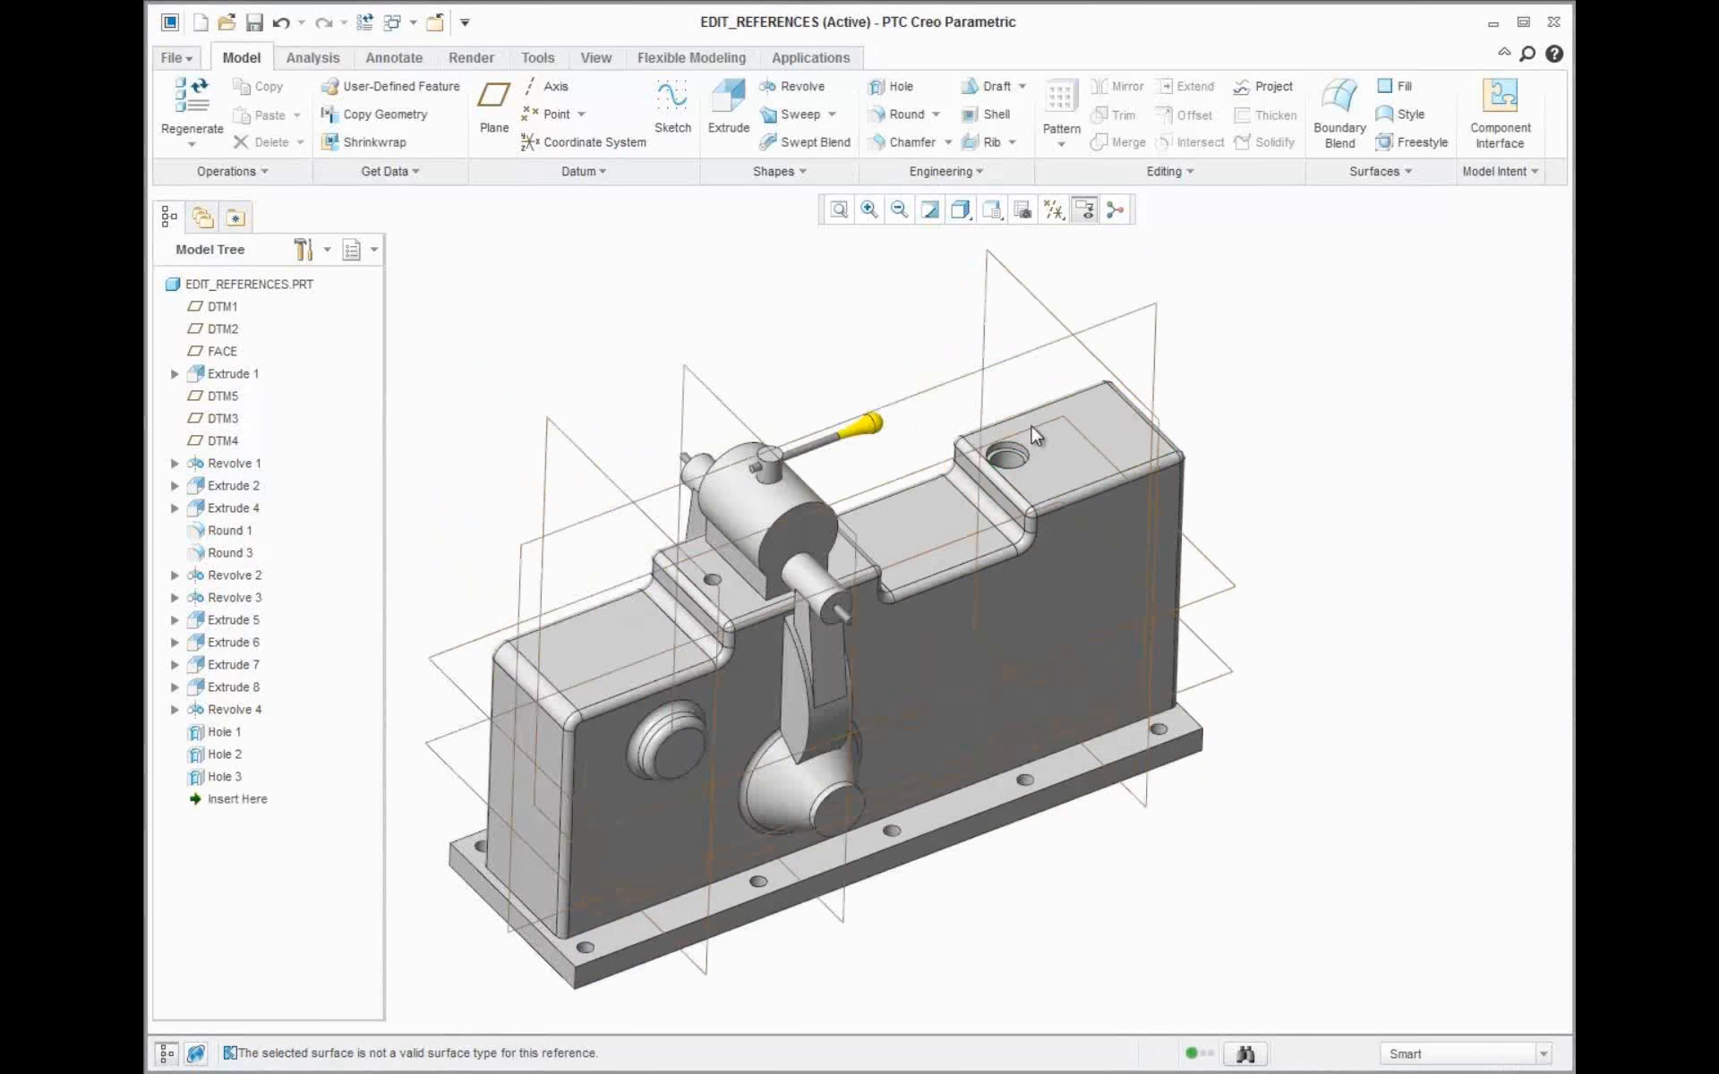
middle_click_drag(930, 589, 922, 555)
left_click(732, 397)
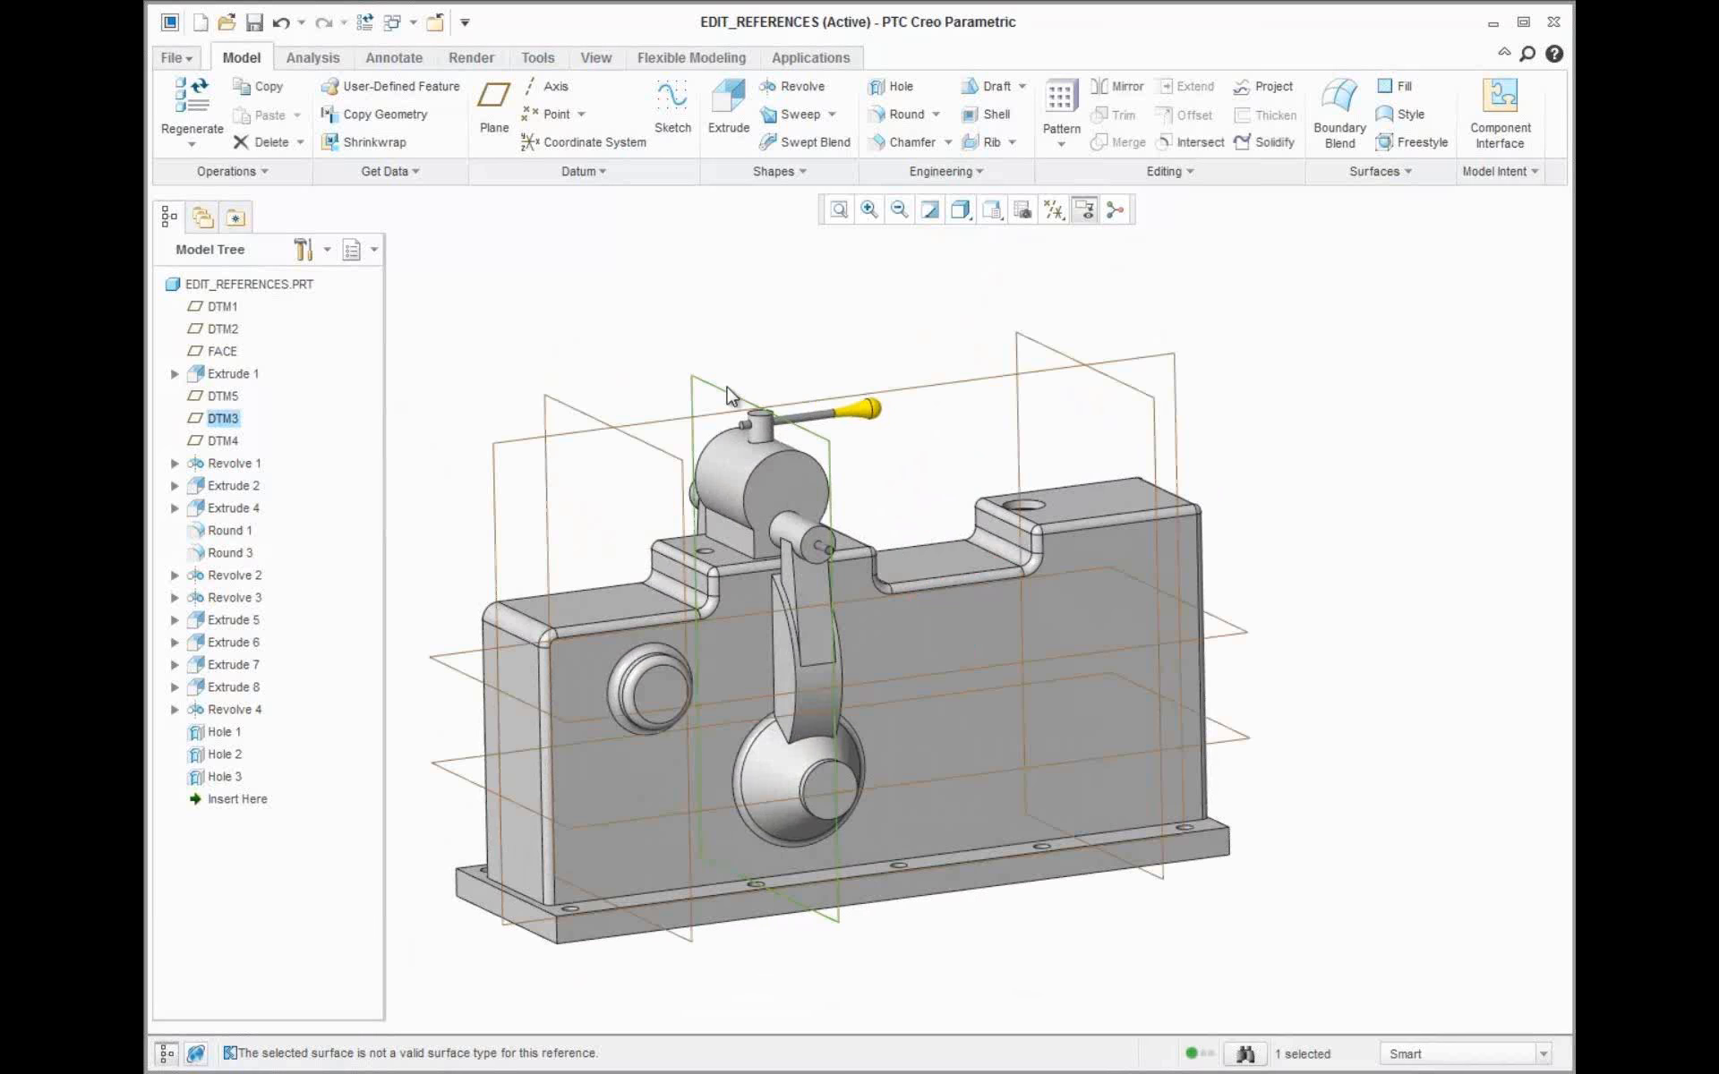
left_click(228, 171)
left_click(273, 294)
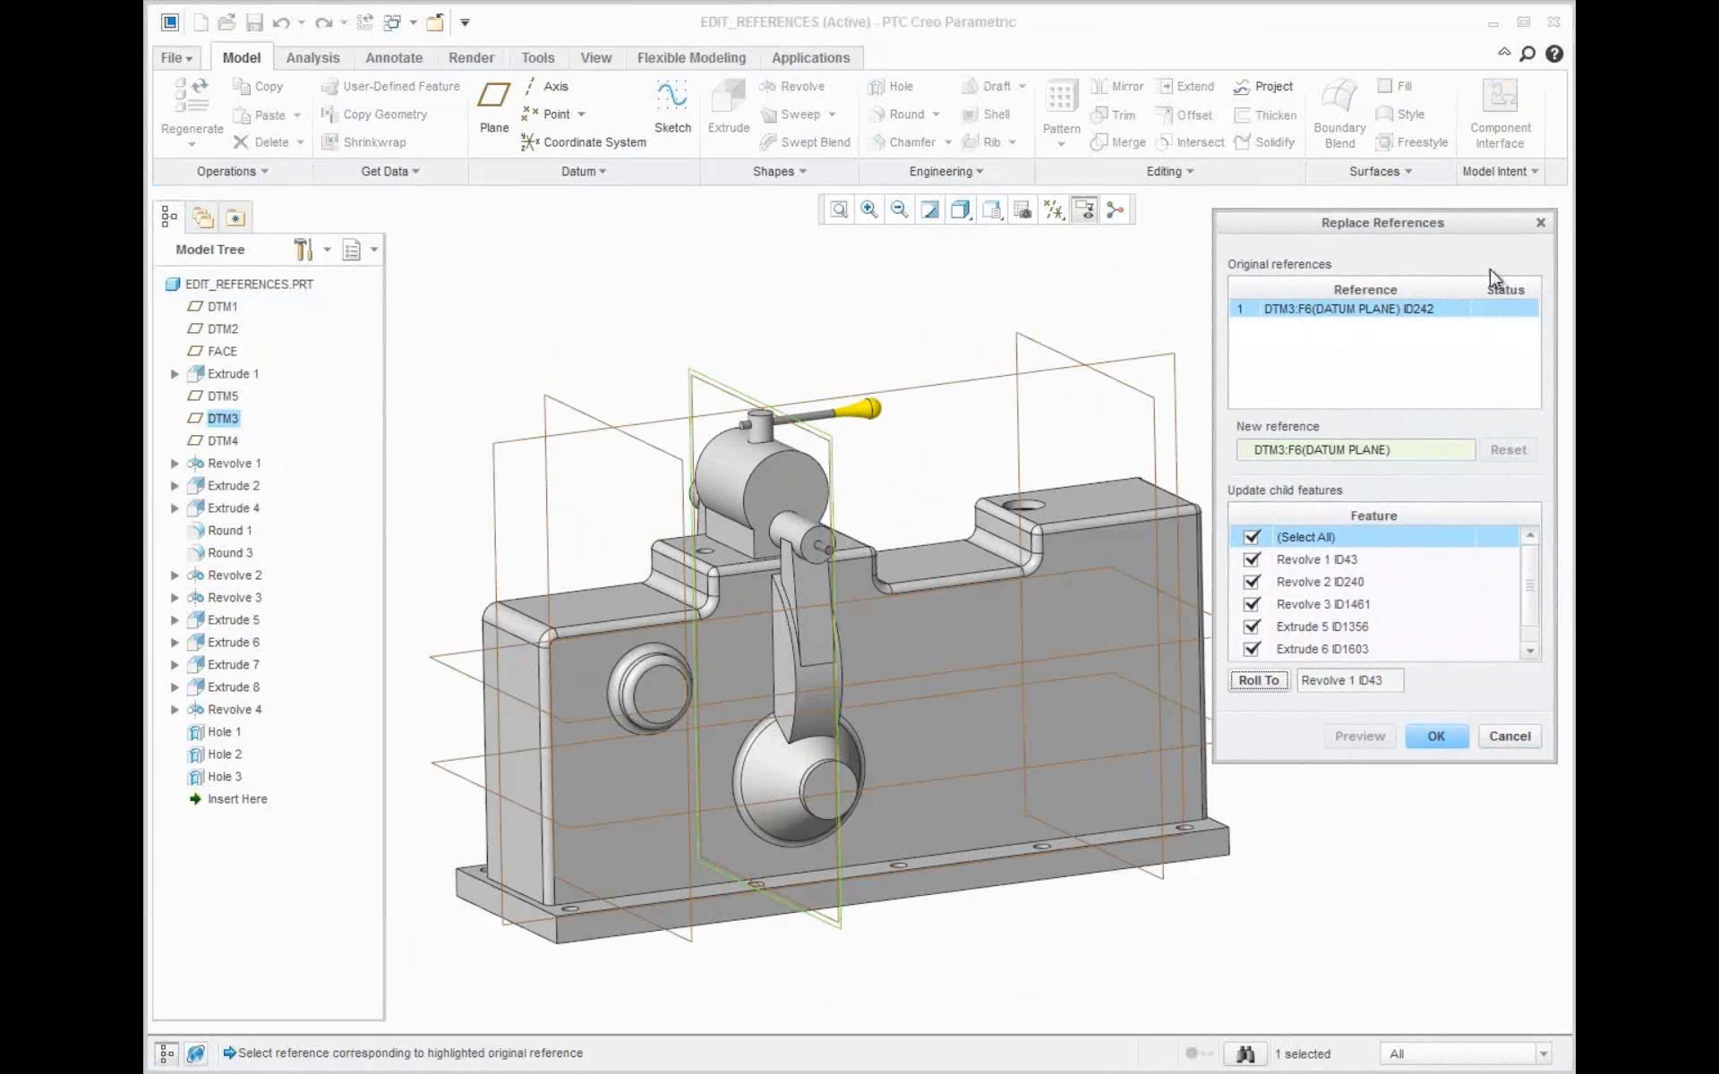
Roll back to Revolve 1, exclude it from the DTM3 child updates, and roll the model to Revolve 2
left_click(1264, 684)
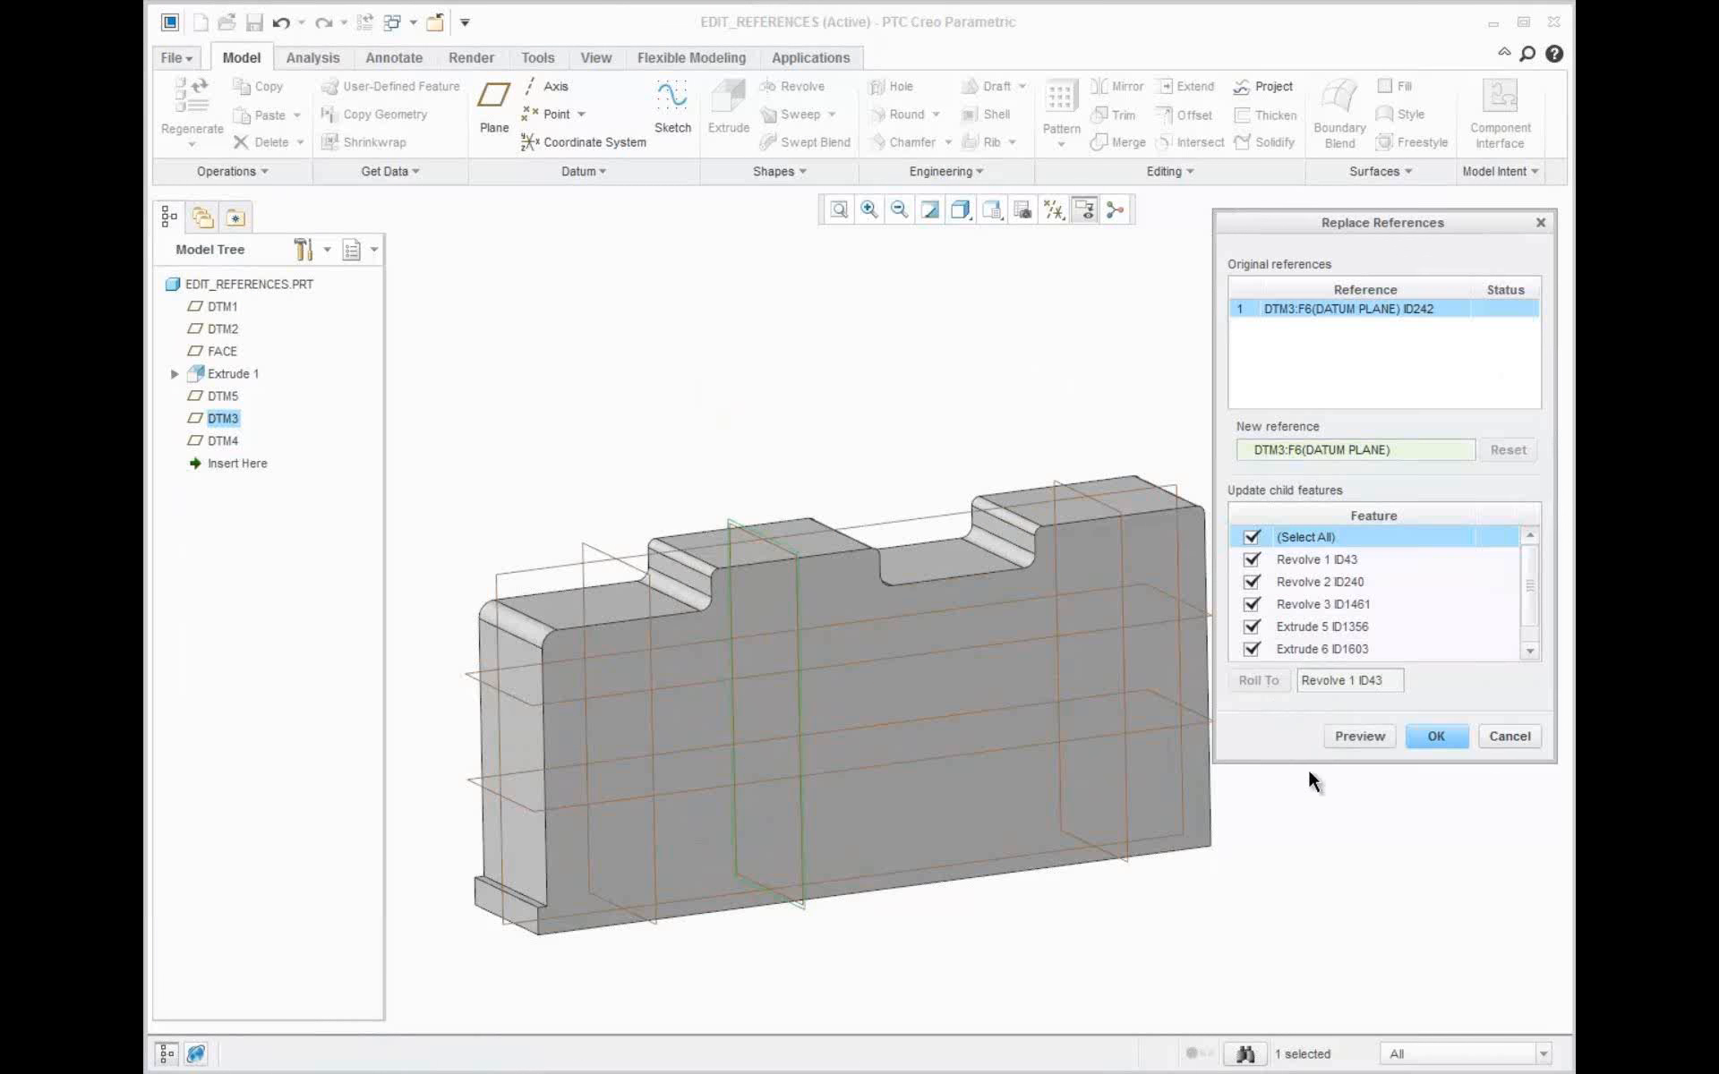
left_click(1253, 560)
left_click(1264, 684)
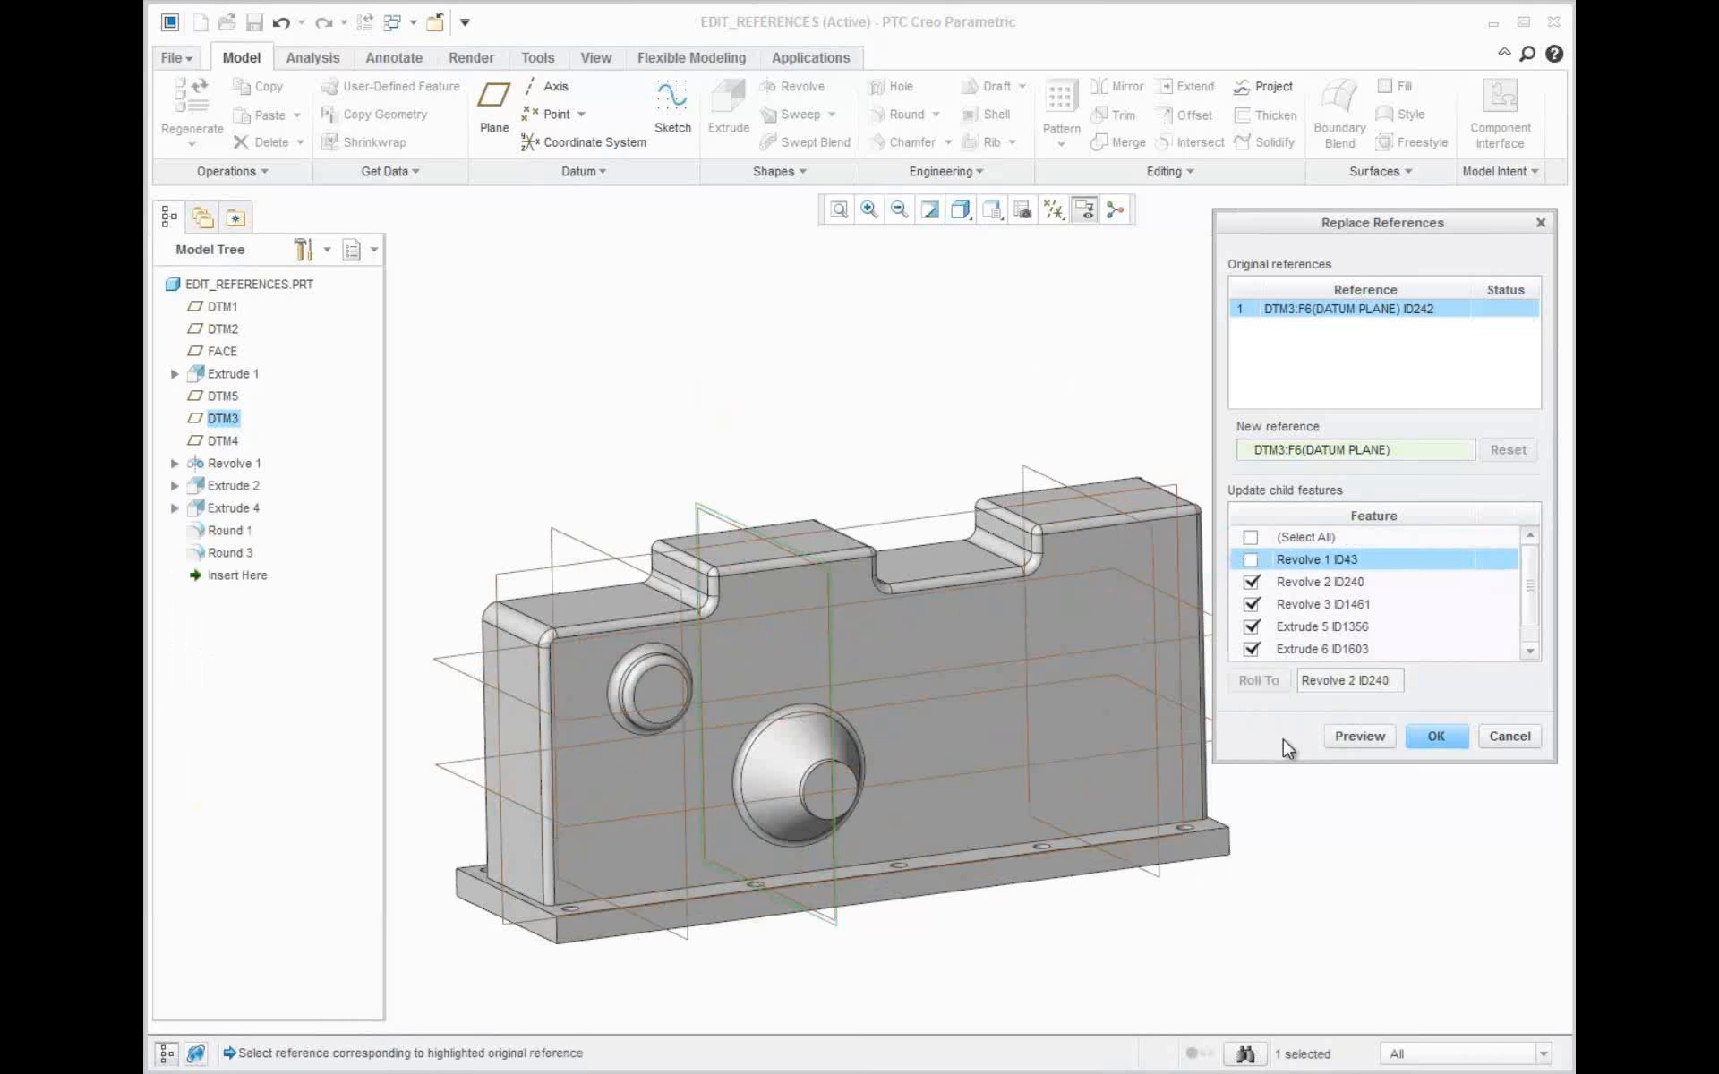
Replace the DTM3 reference with datum plane DTM5 for the checked child features, preview and accept it, and hide the datum planes
left_click(1325, 452)
left_click(1155, 555)
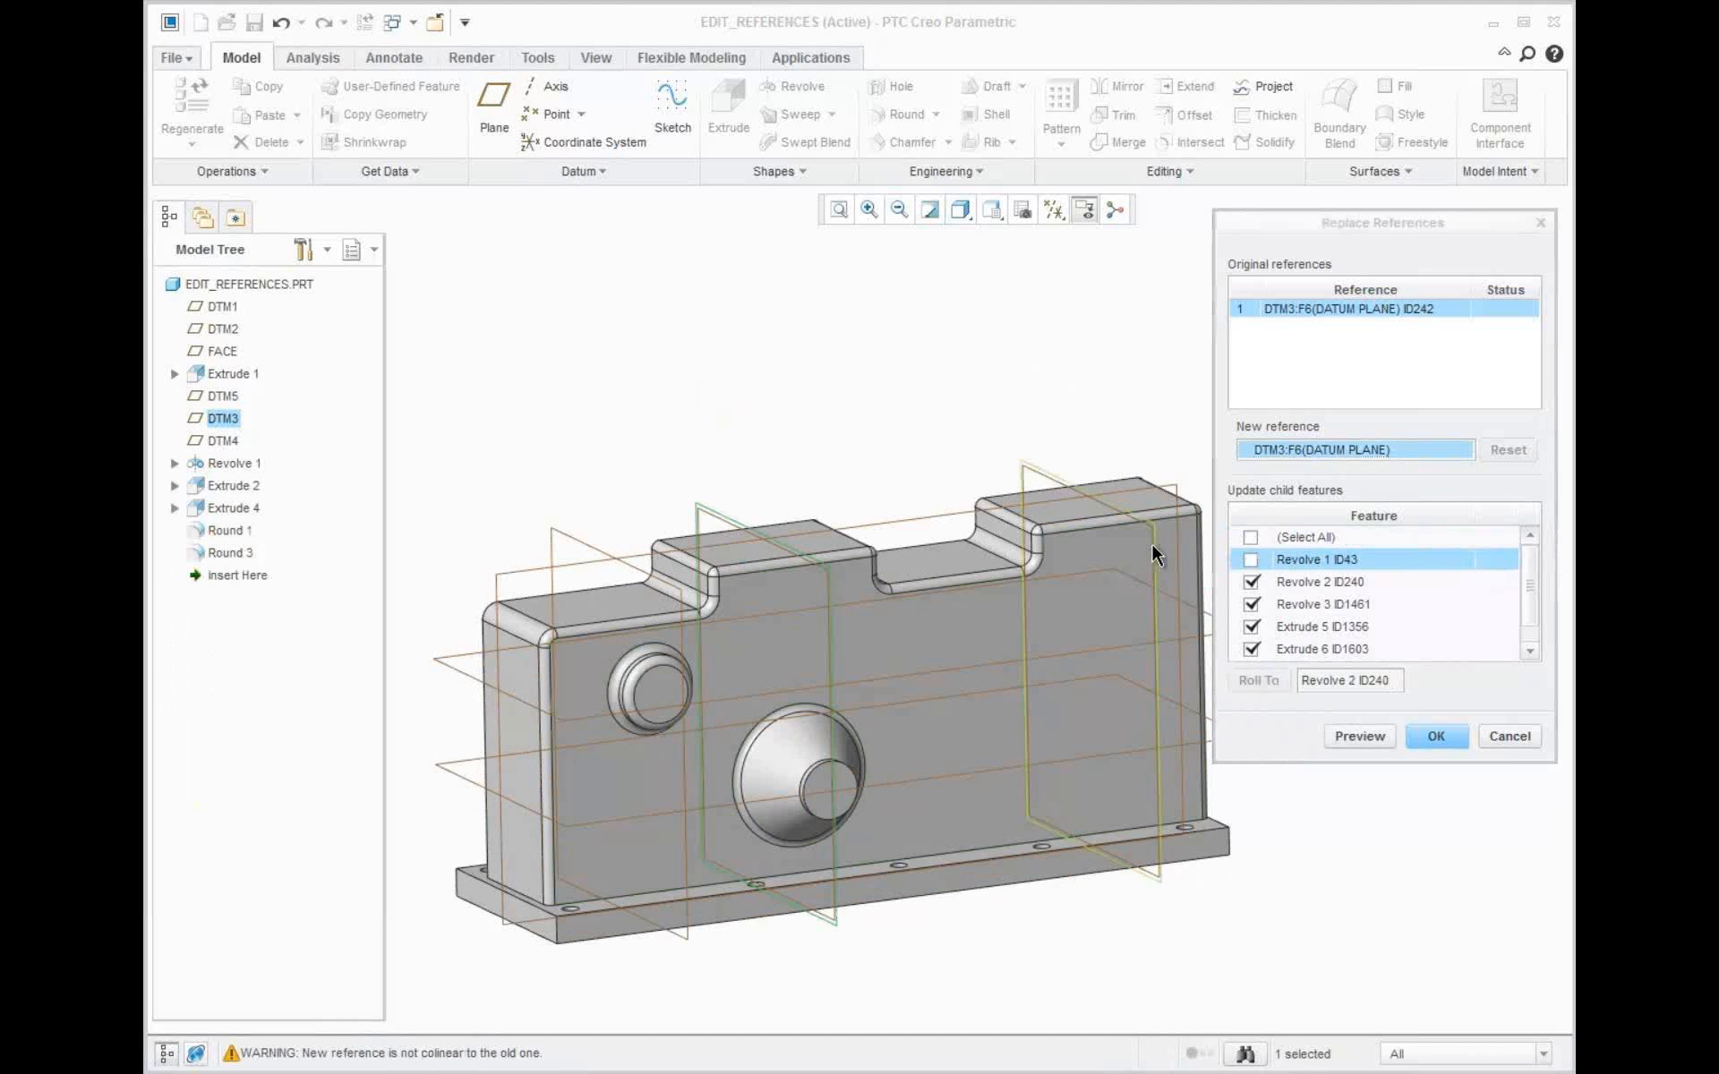
left_click(1360, 735)
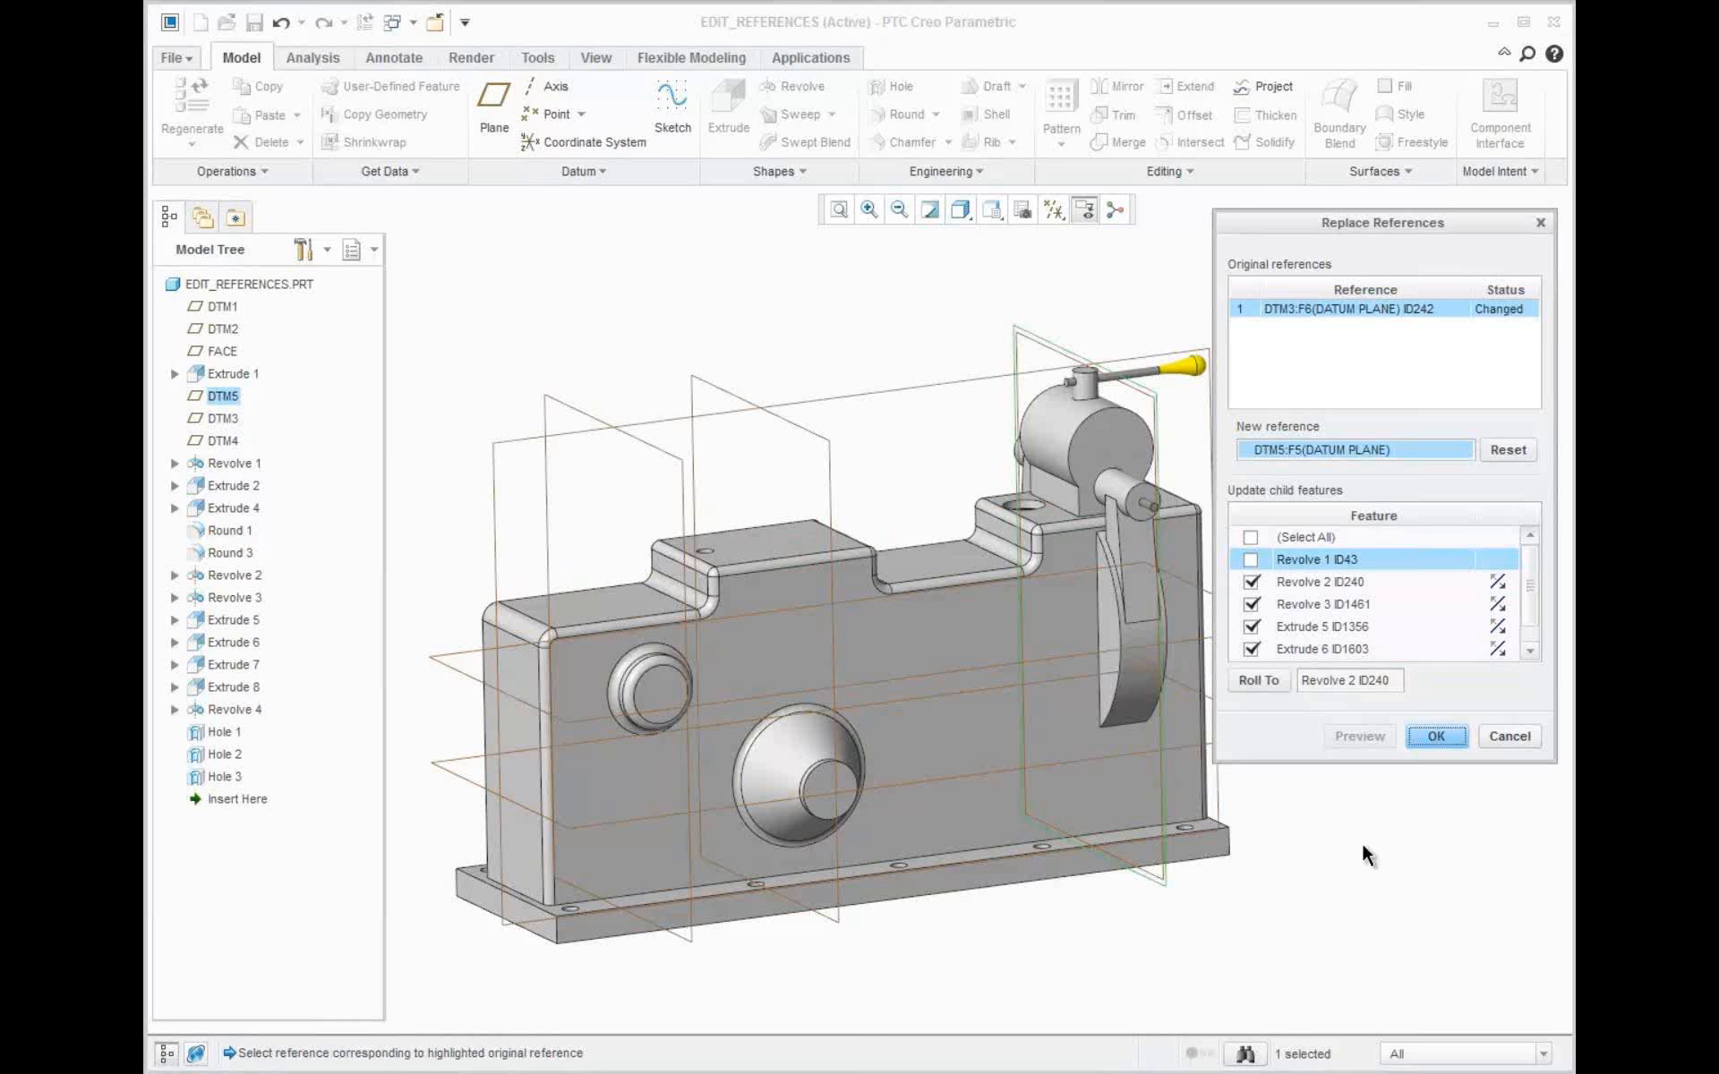
left_click(1439, 739)
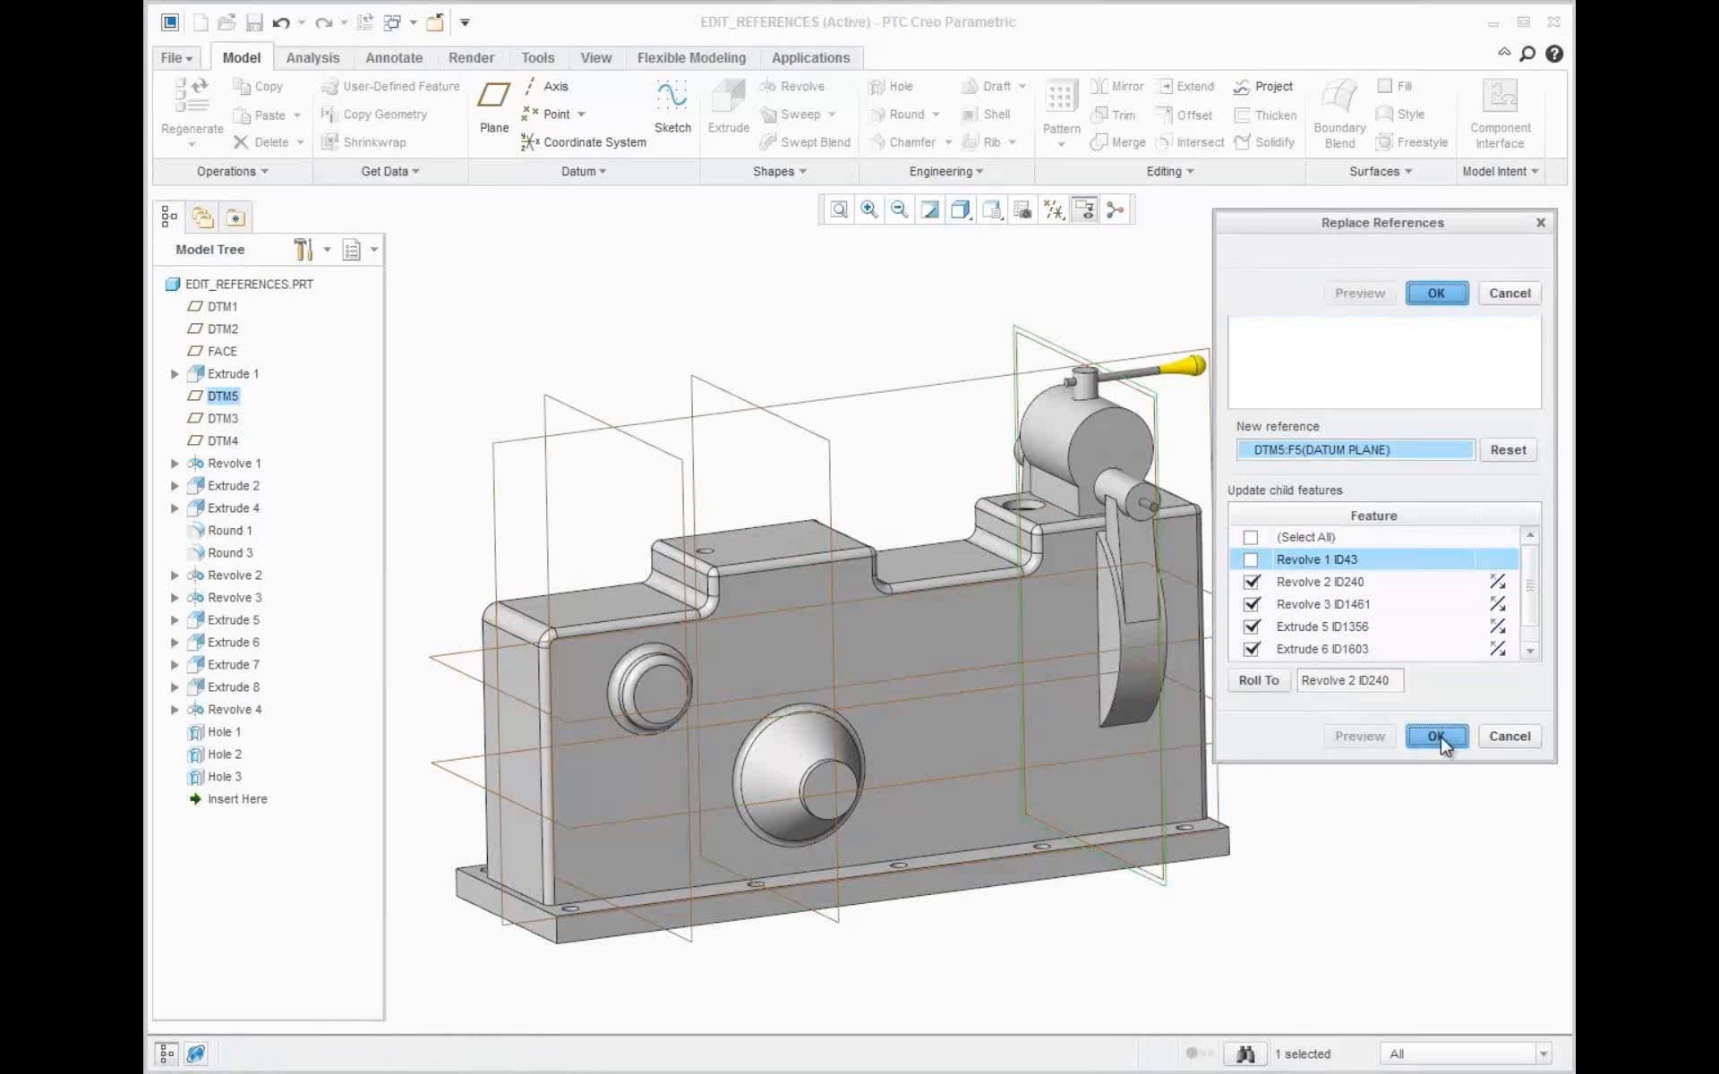
left_click(1053, 210)
left_click(1054, 336)
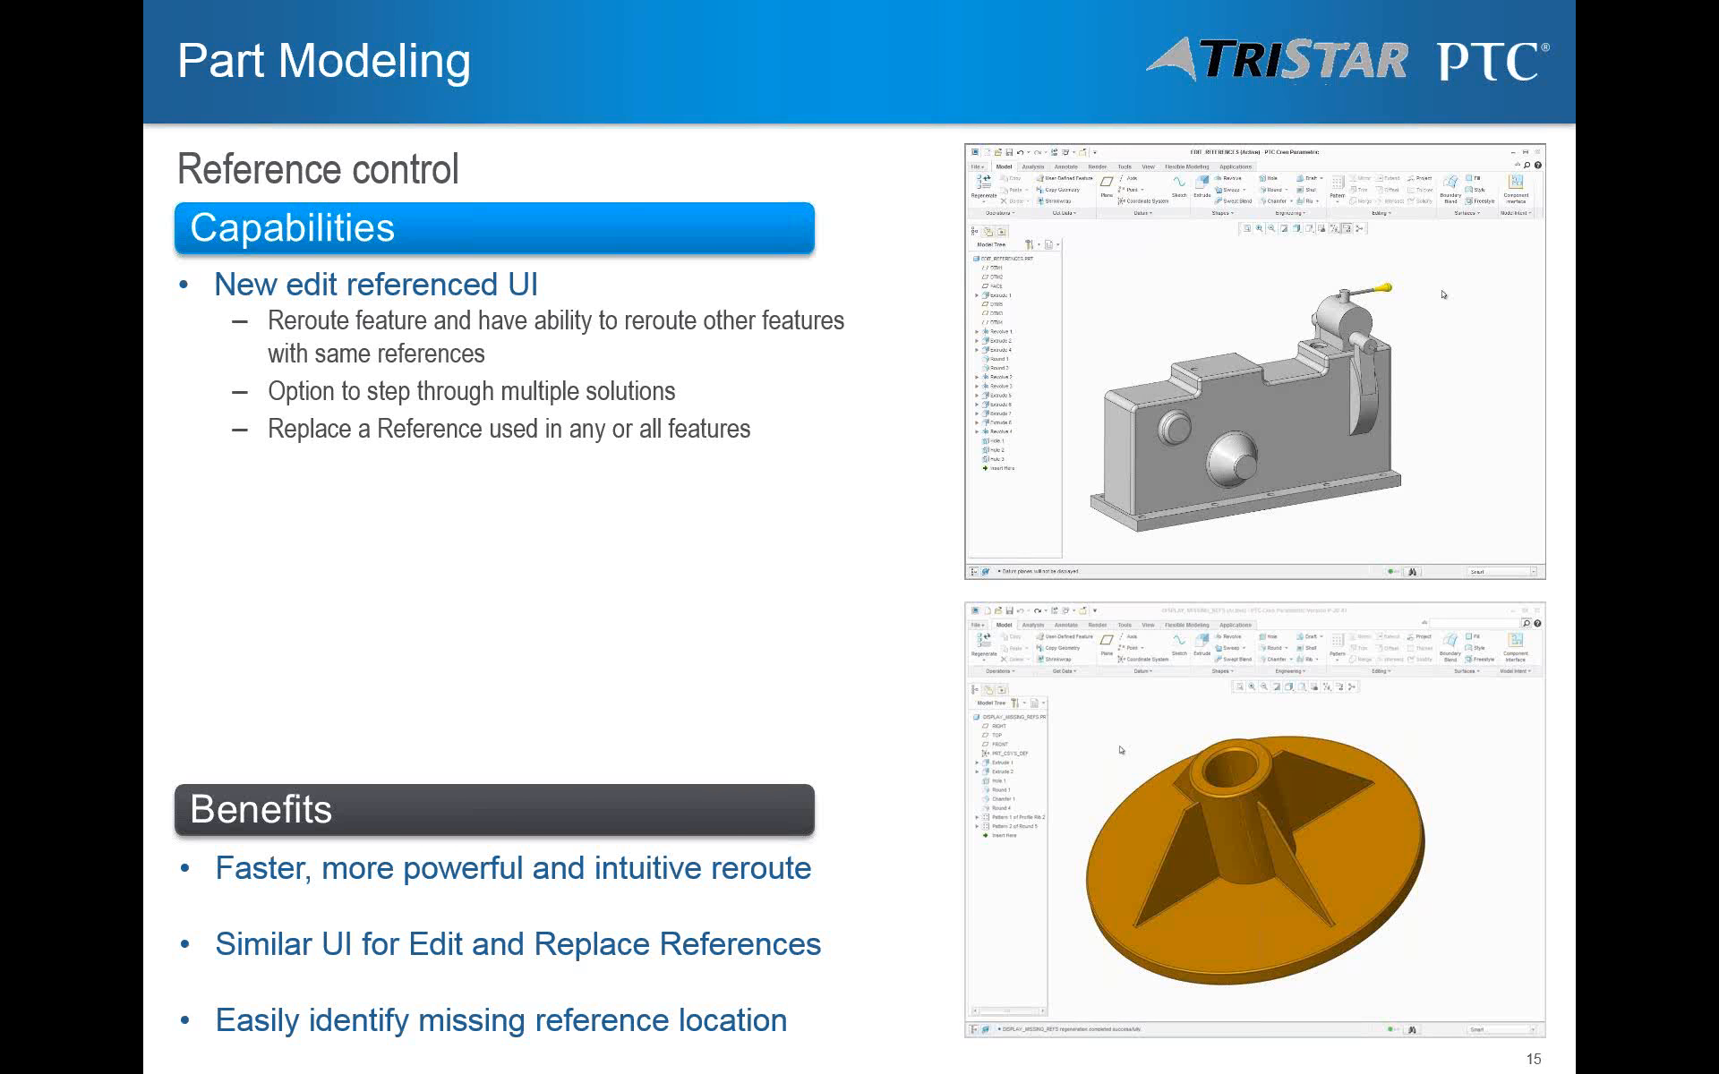
key("Right")
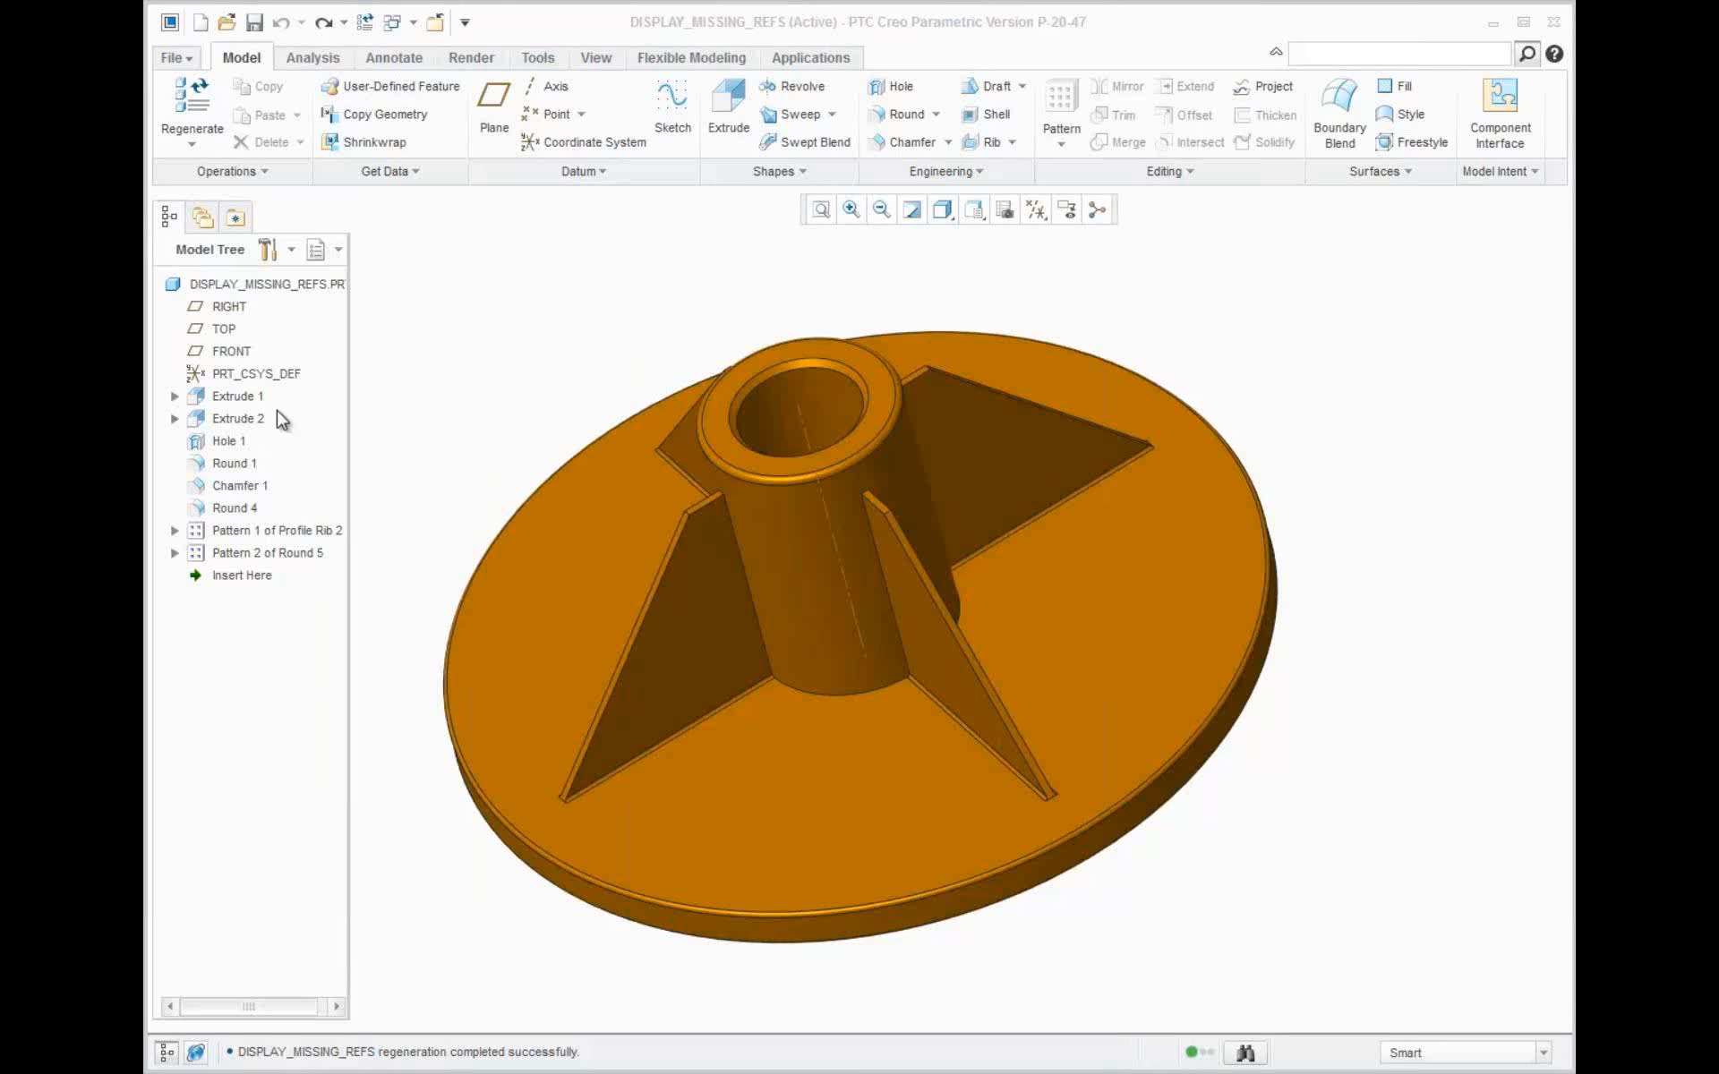
Edit Section 1 of Extrude 2 and delete its circle despite the features that reference it
left_click(174, 418)
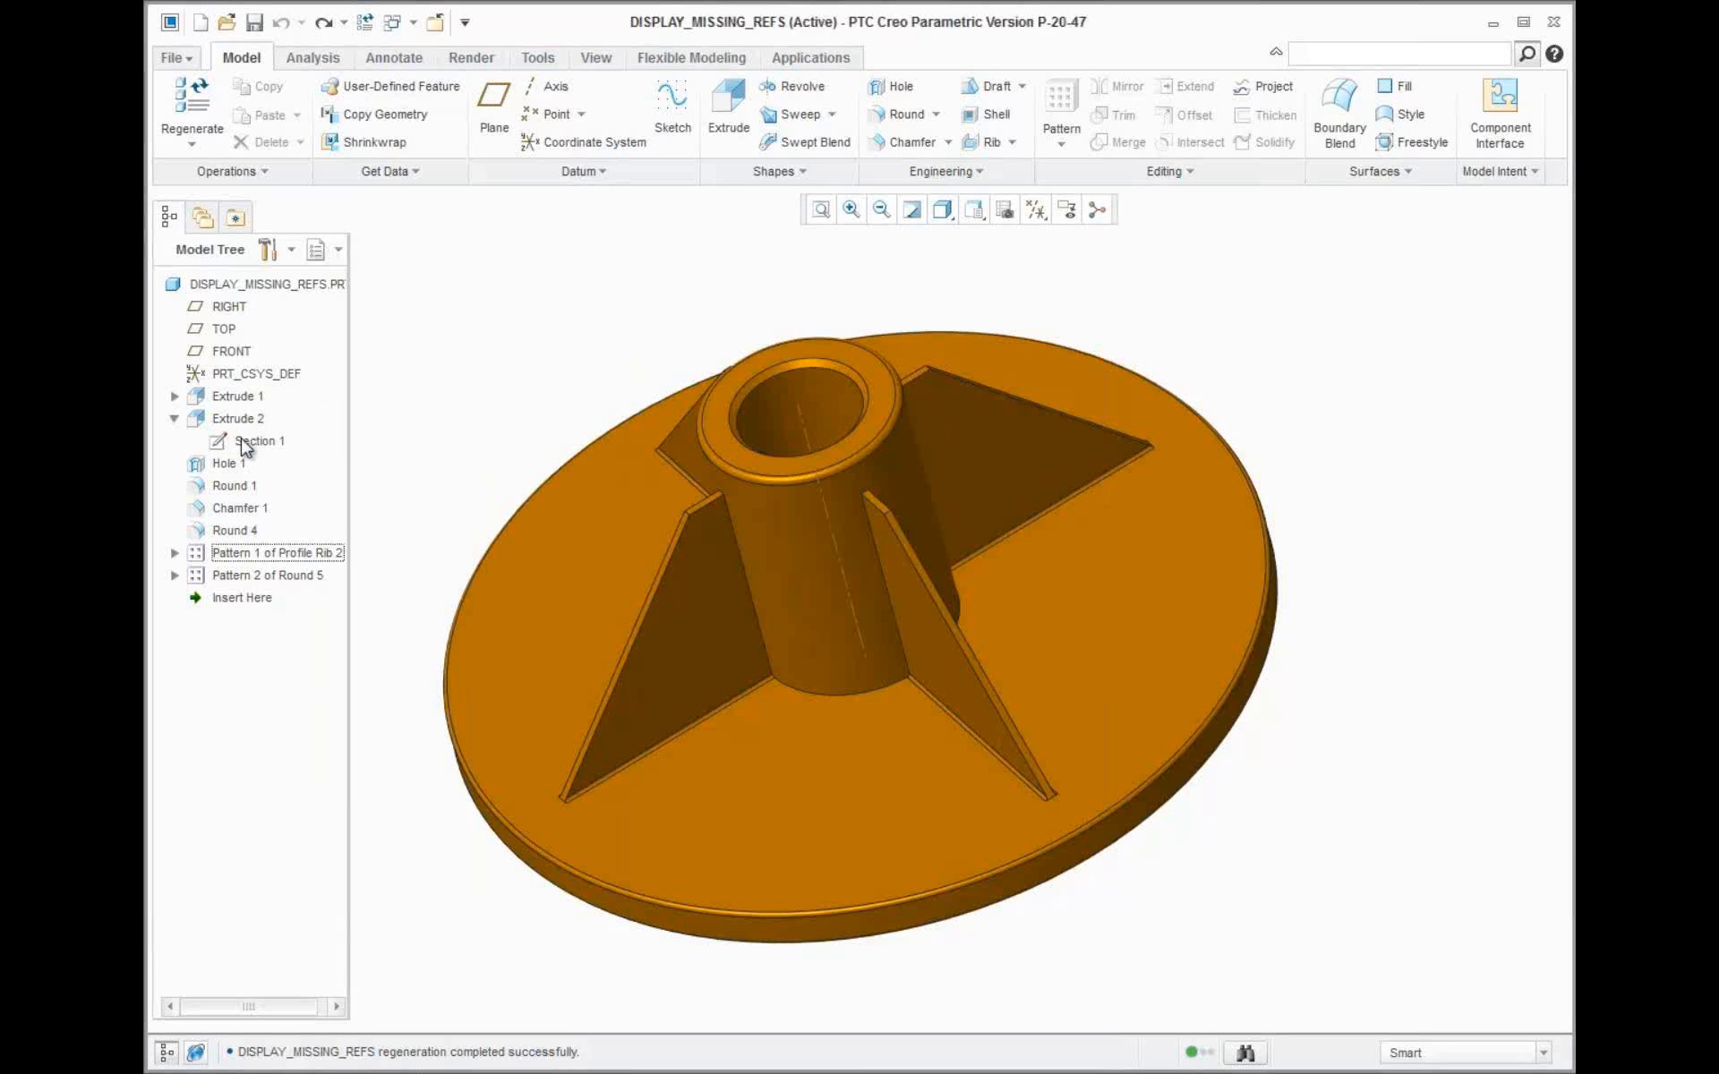
left_click(252, 441)
left_click(333, 479)
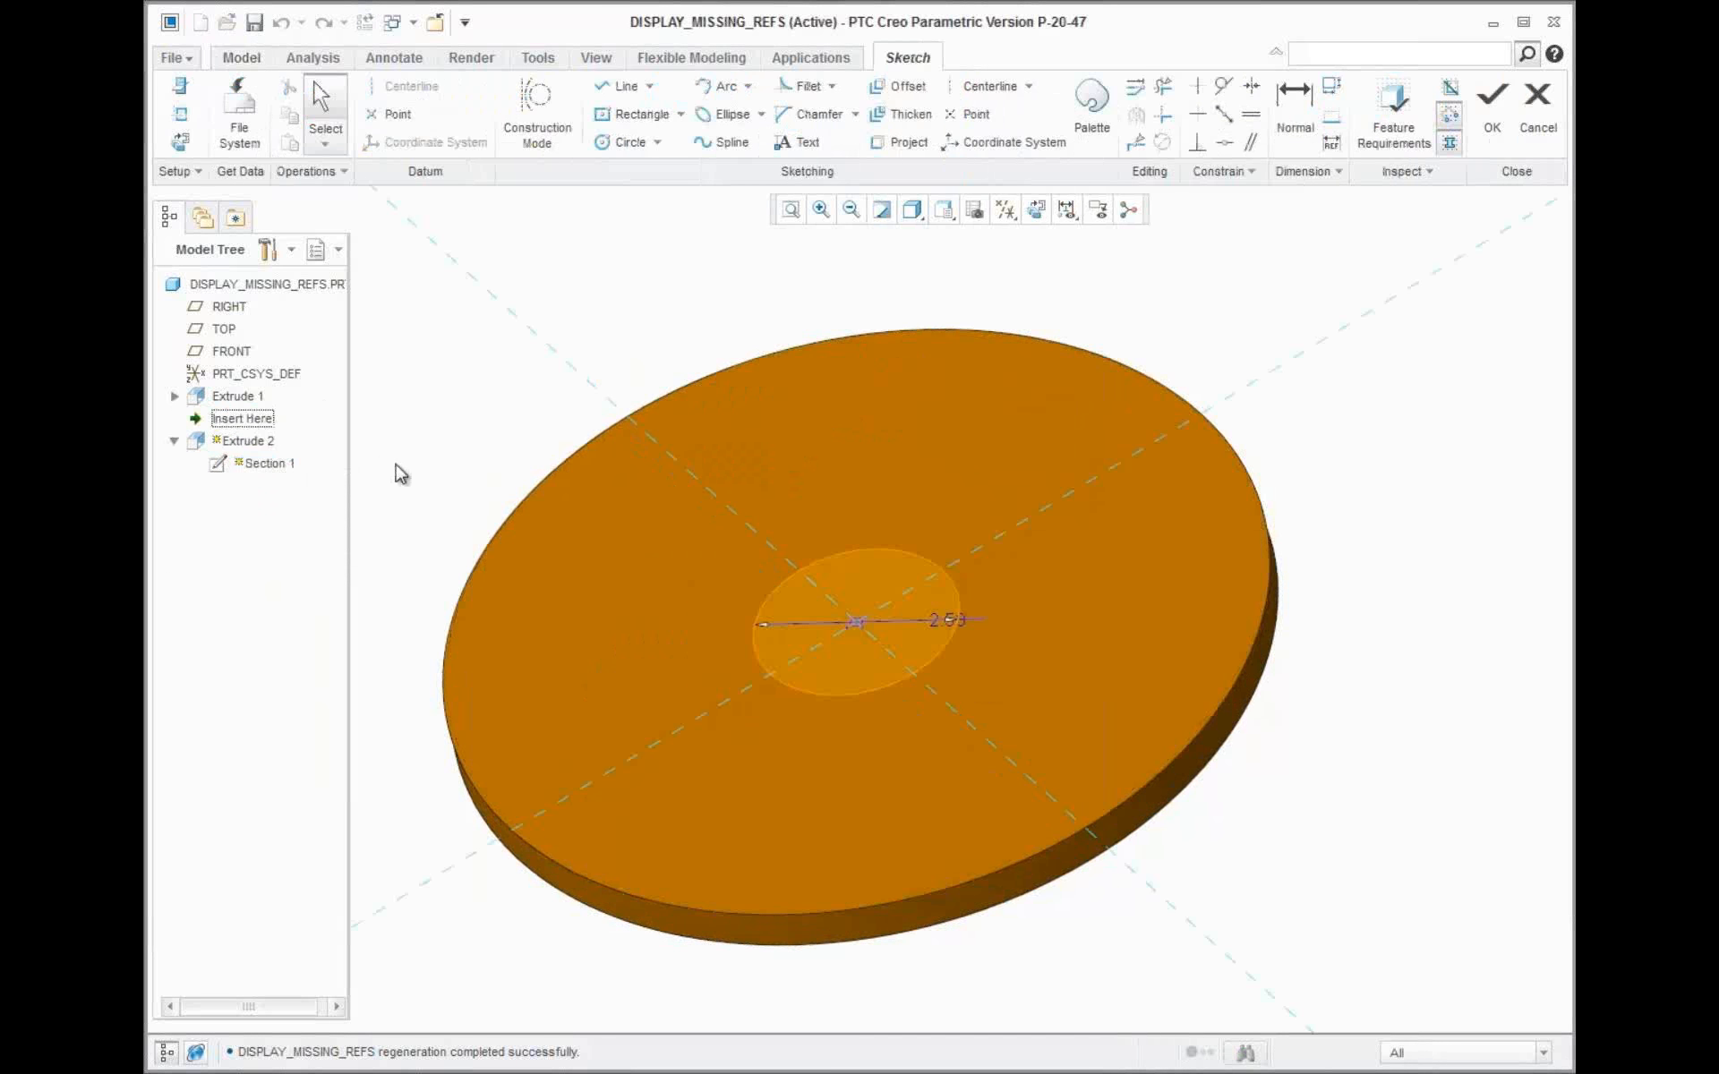
left_click(951, 653)
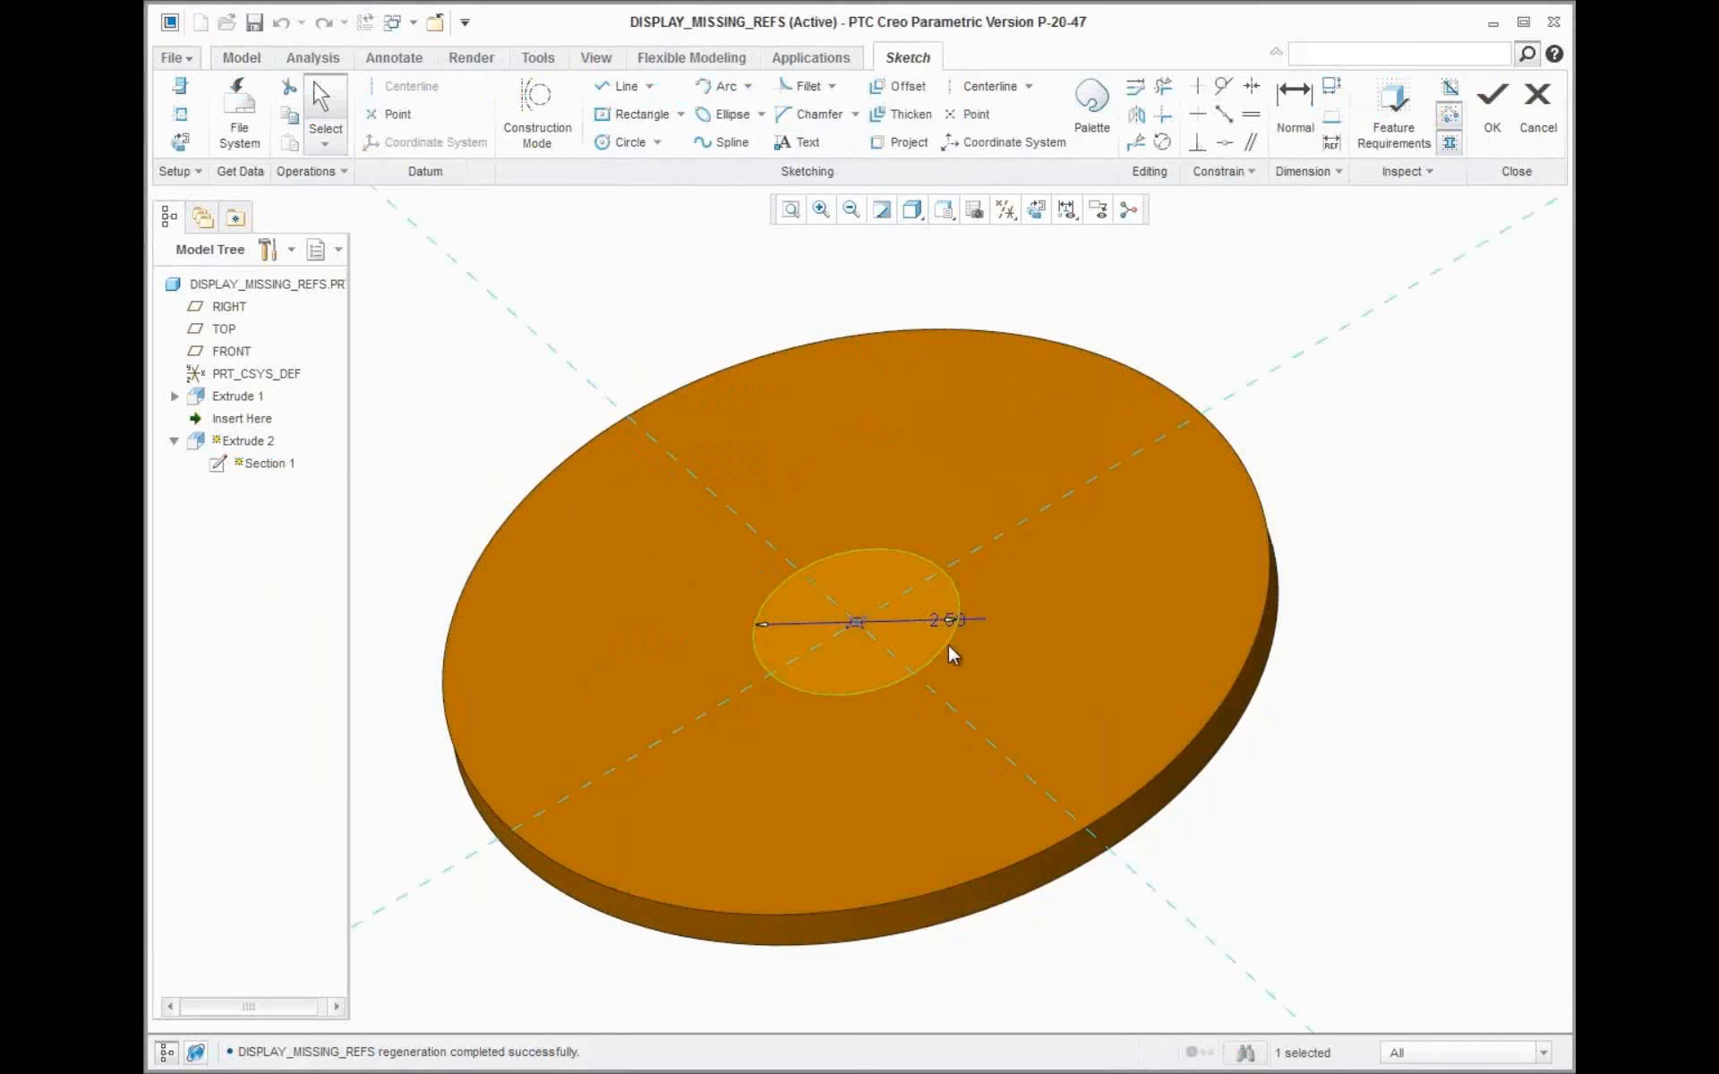
key("Delete")
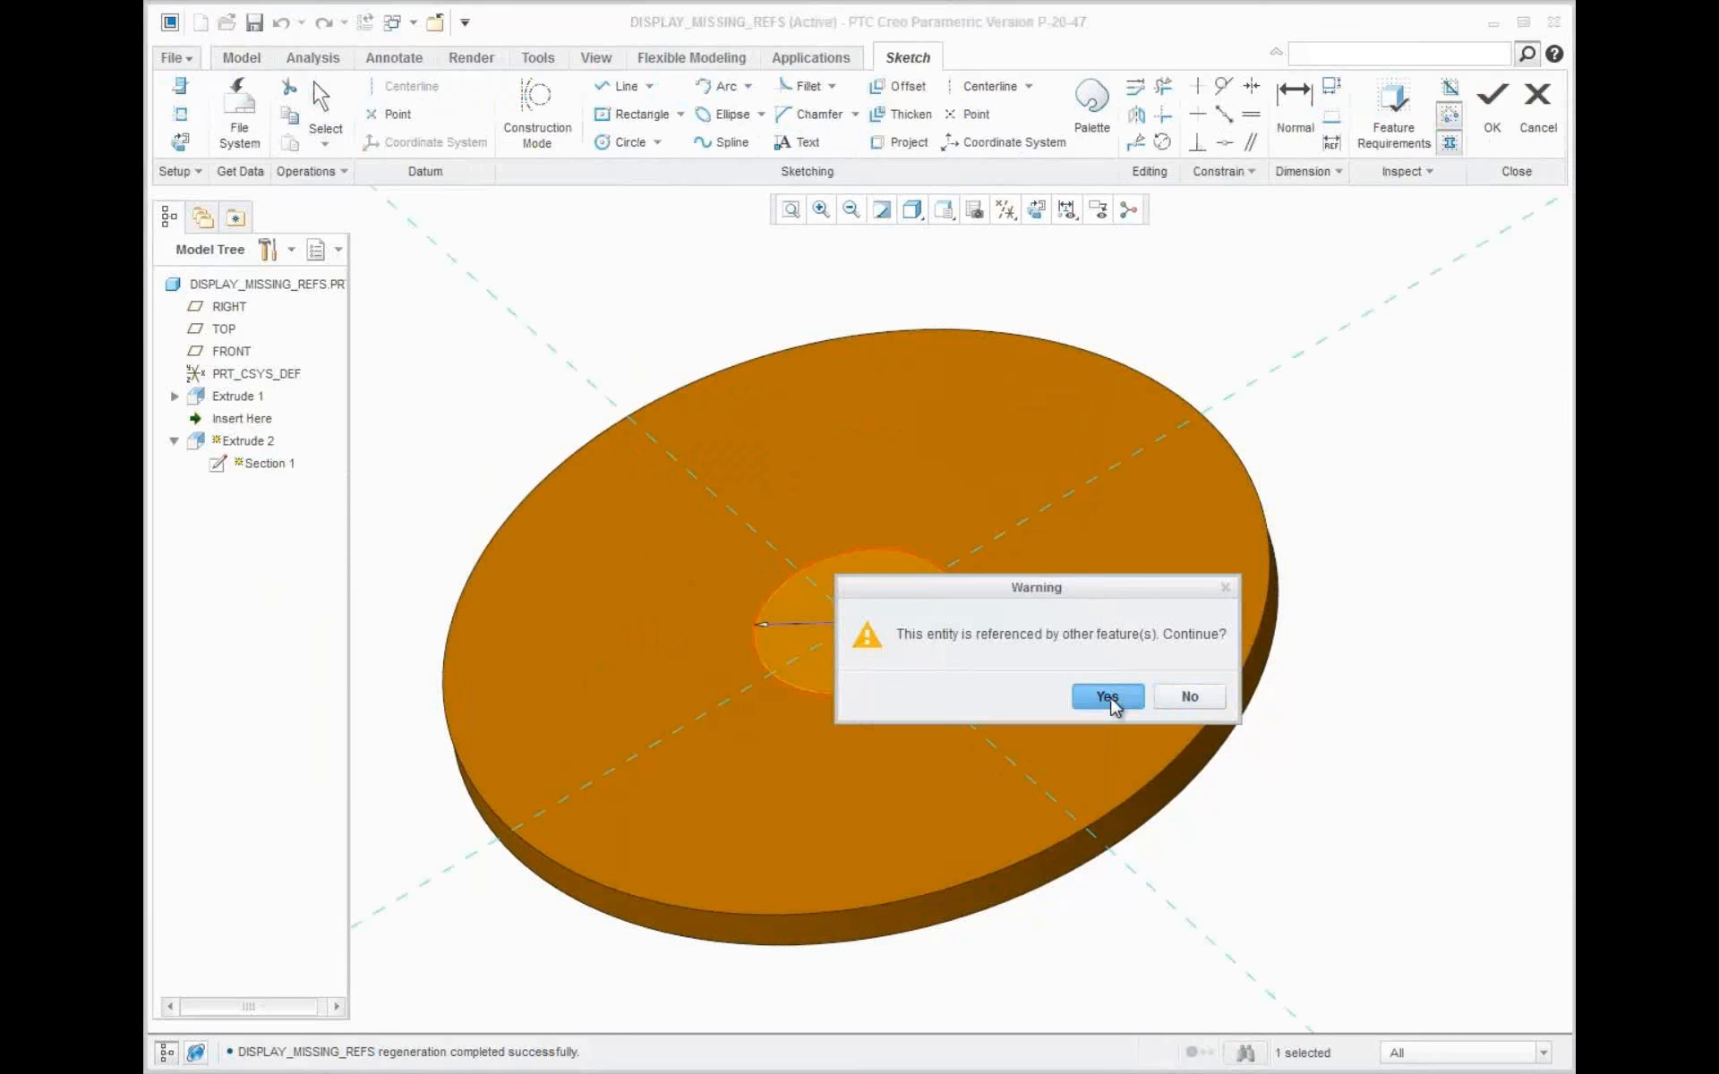
left_click(1102, 696)
Insert an 8-Sided Octagon from the sketcher palette and centre it on the intersection of the sketch's reference lines
left_click(1086, 93)
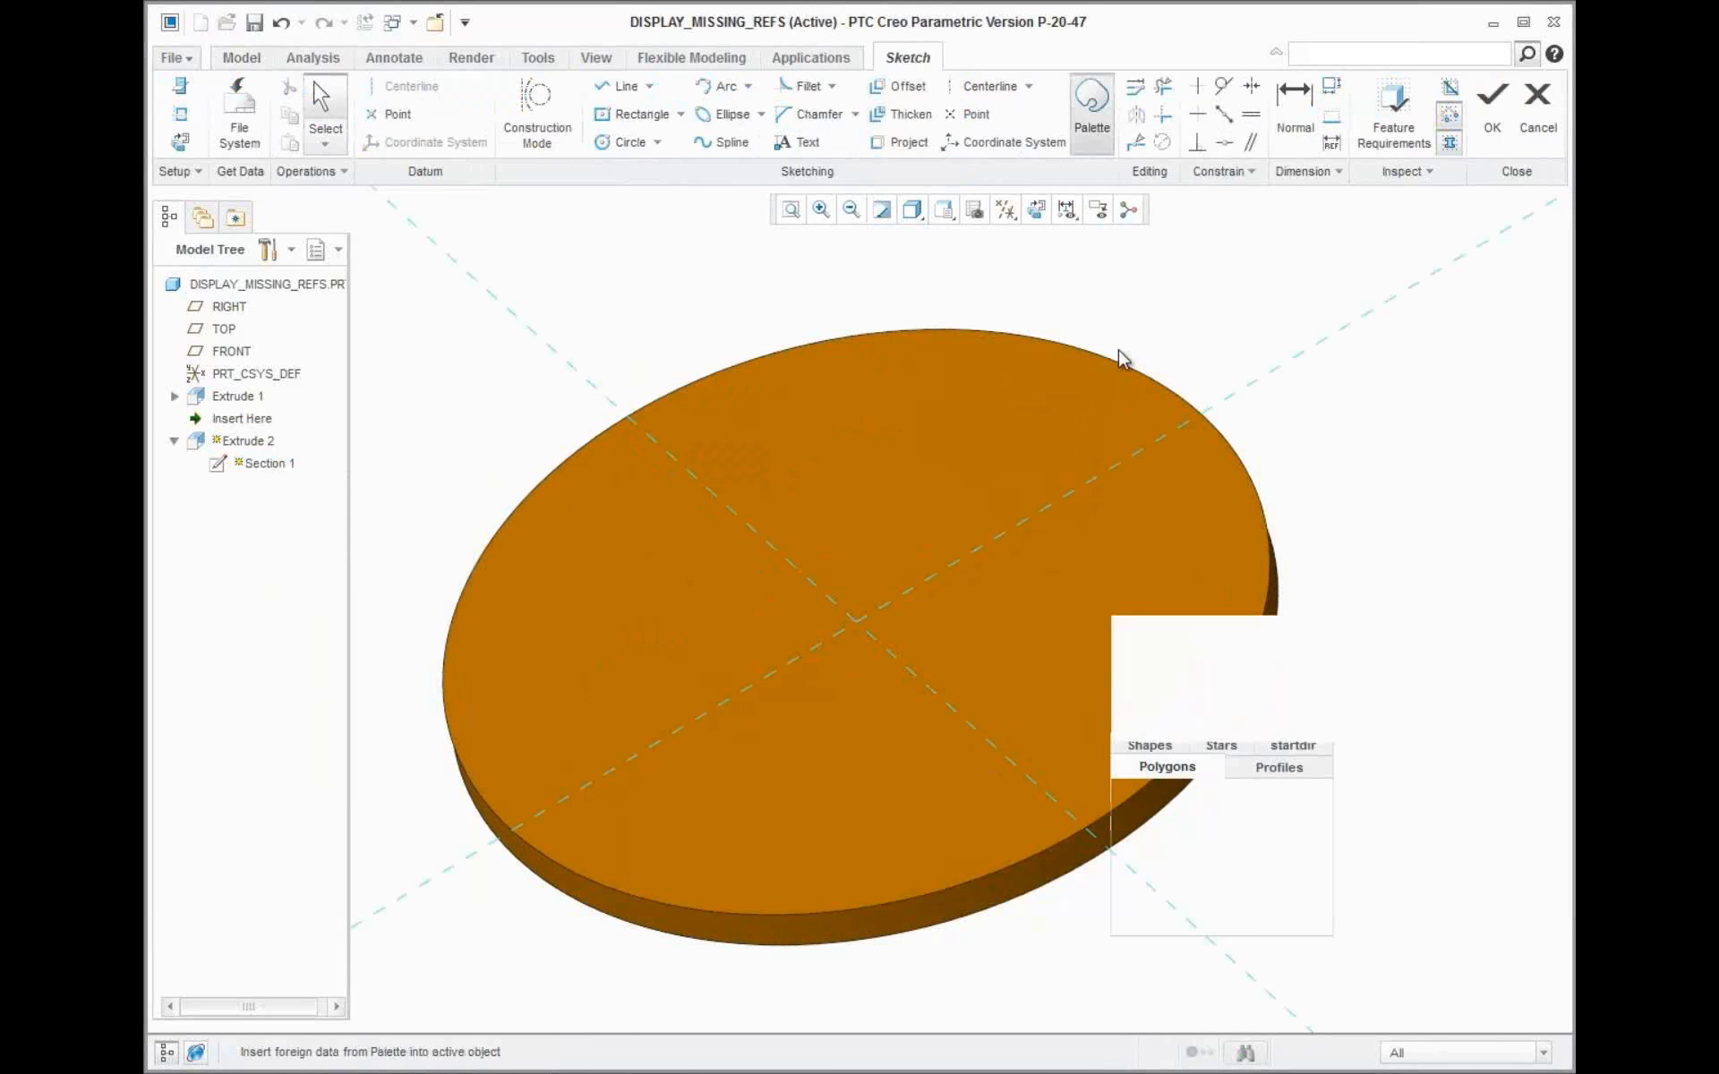
left_click(1220, 910)
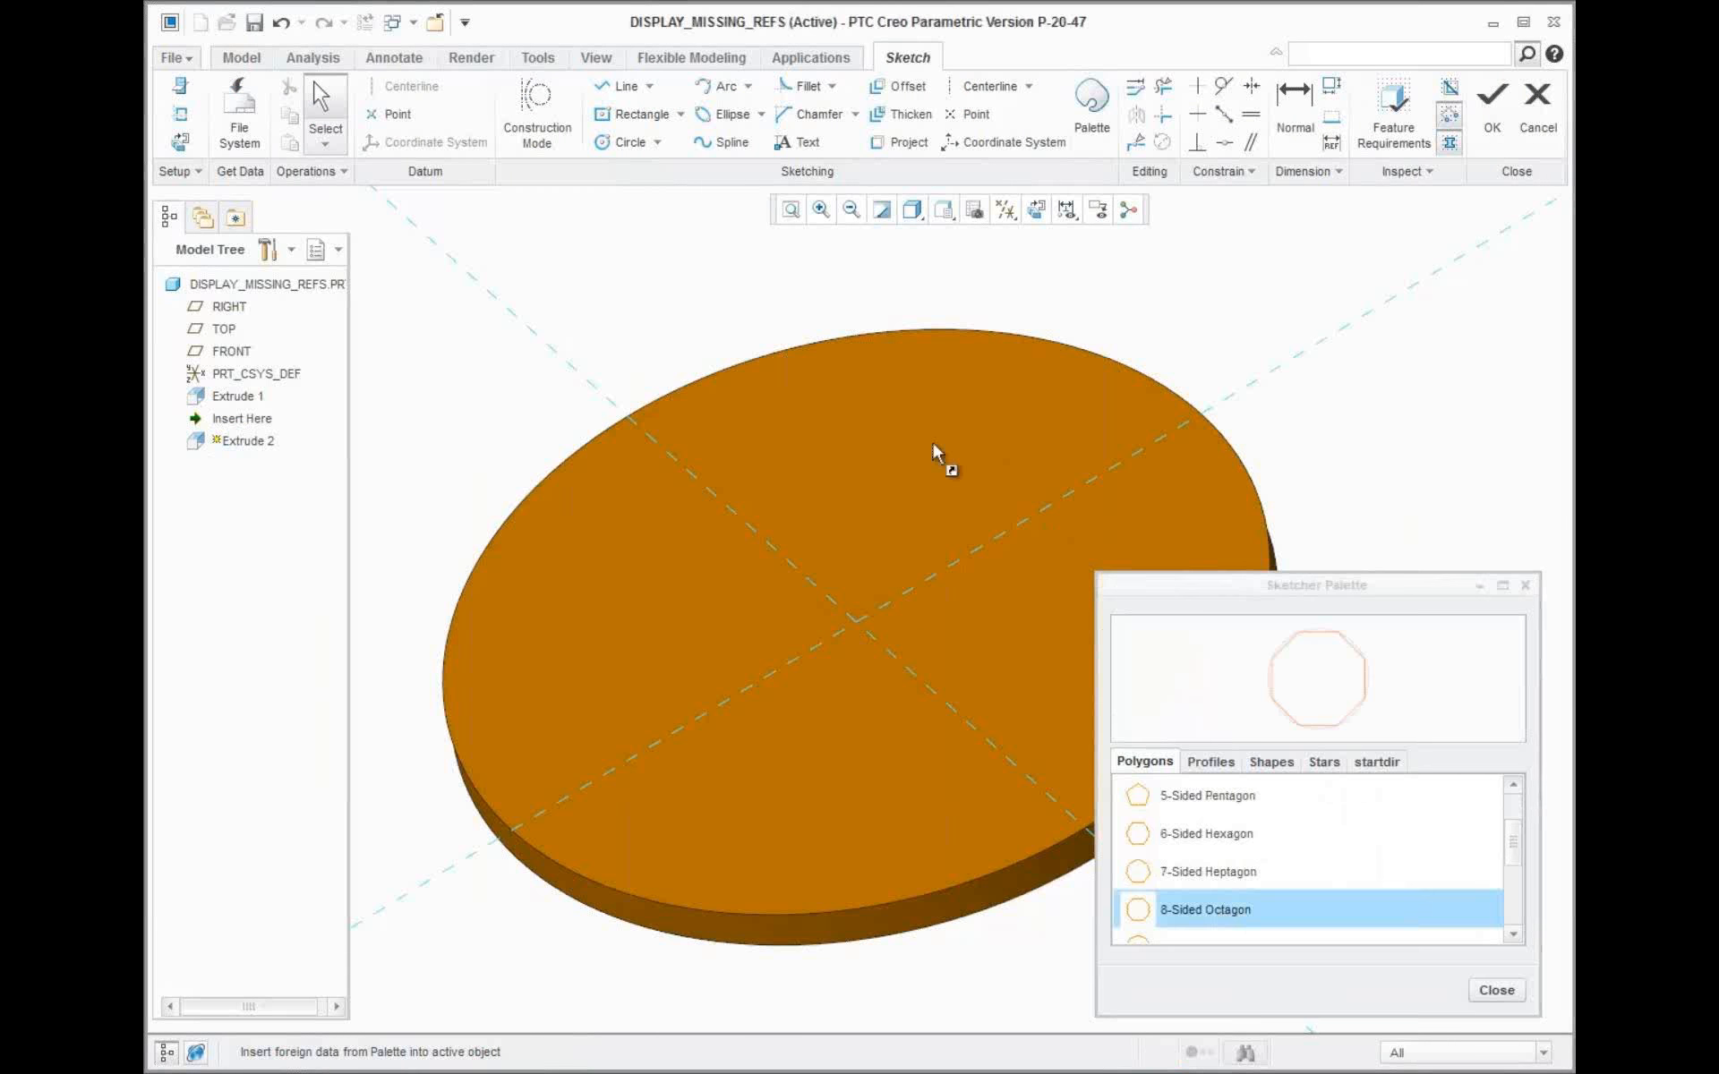
left_click(906, 447)
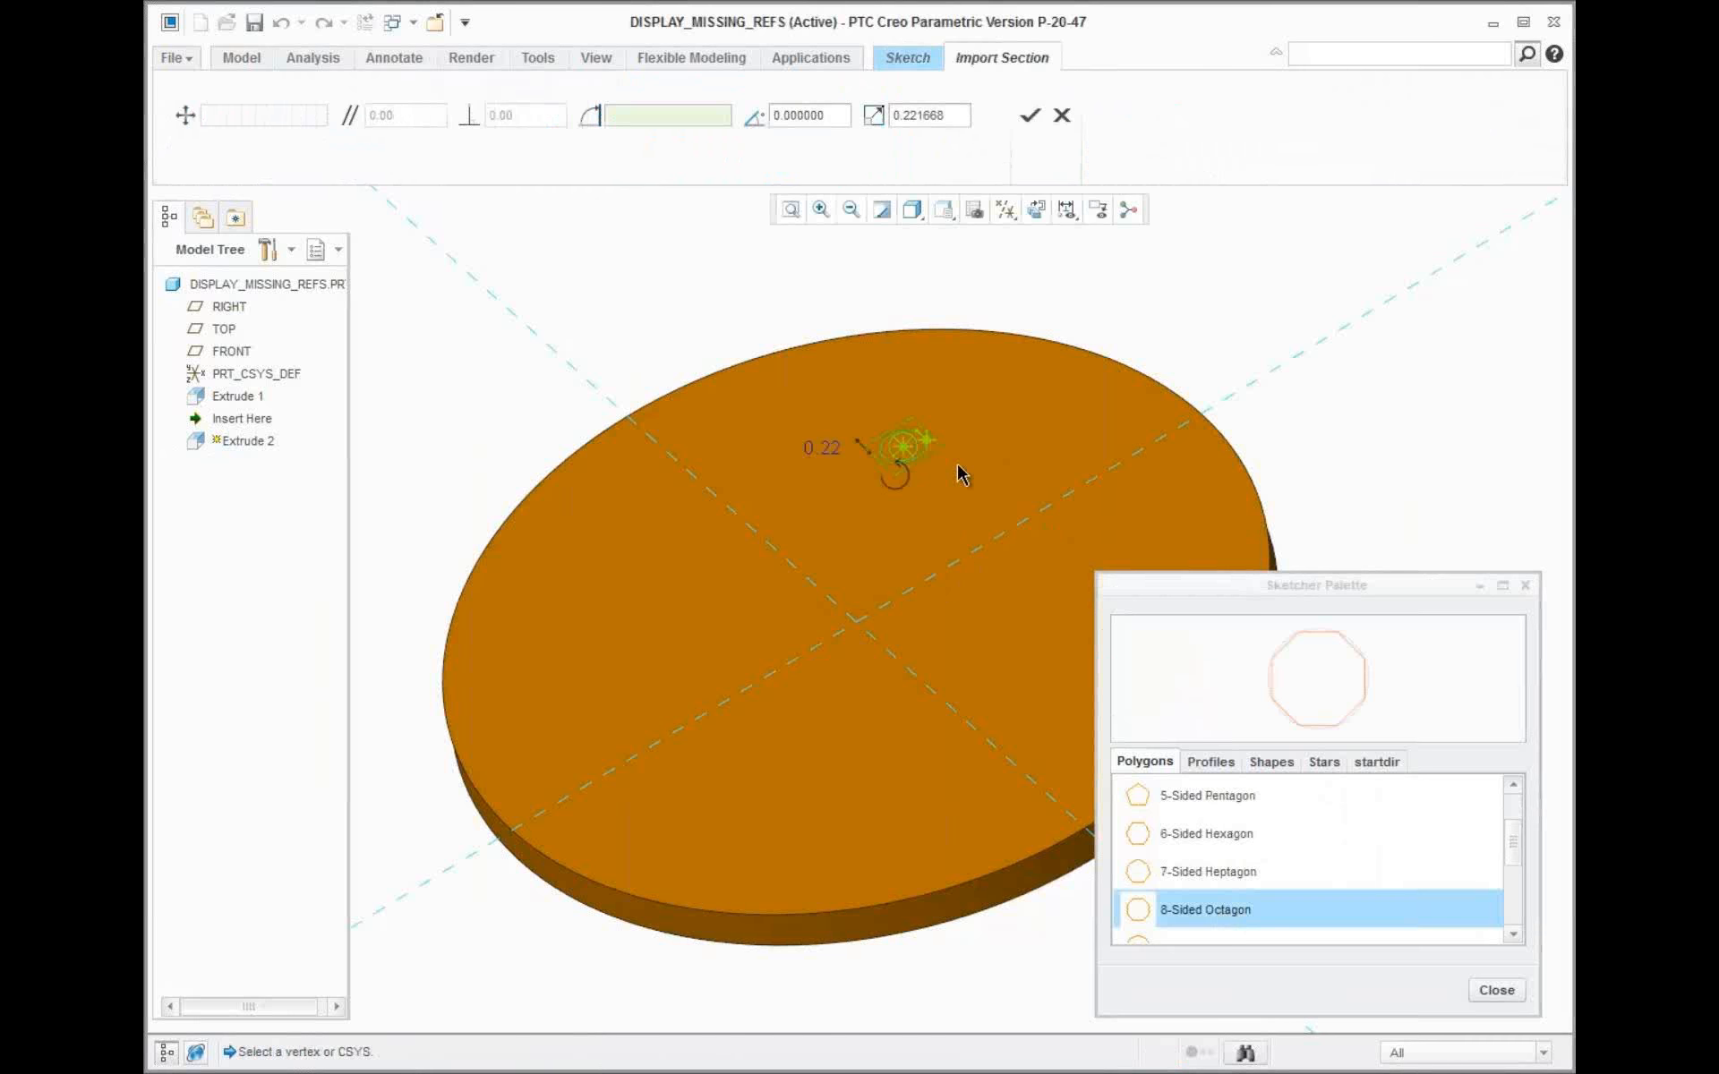
left_click(1497, 990)
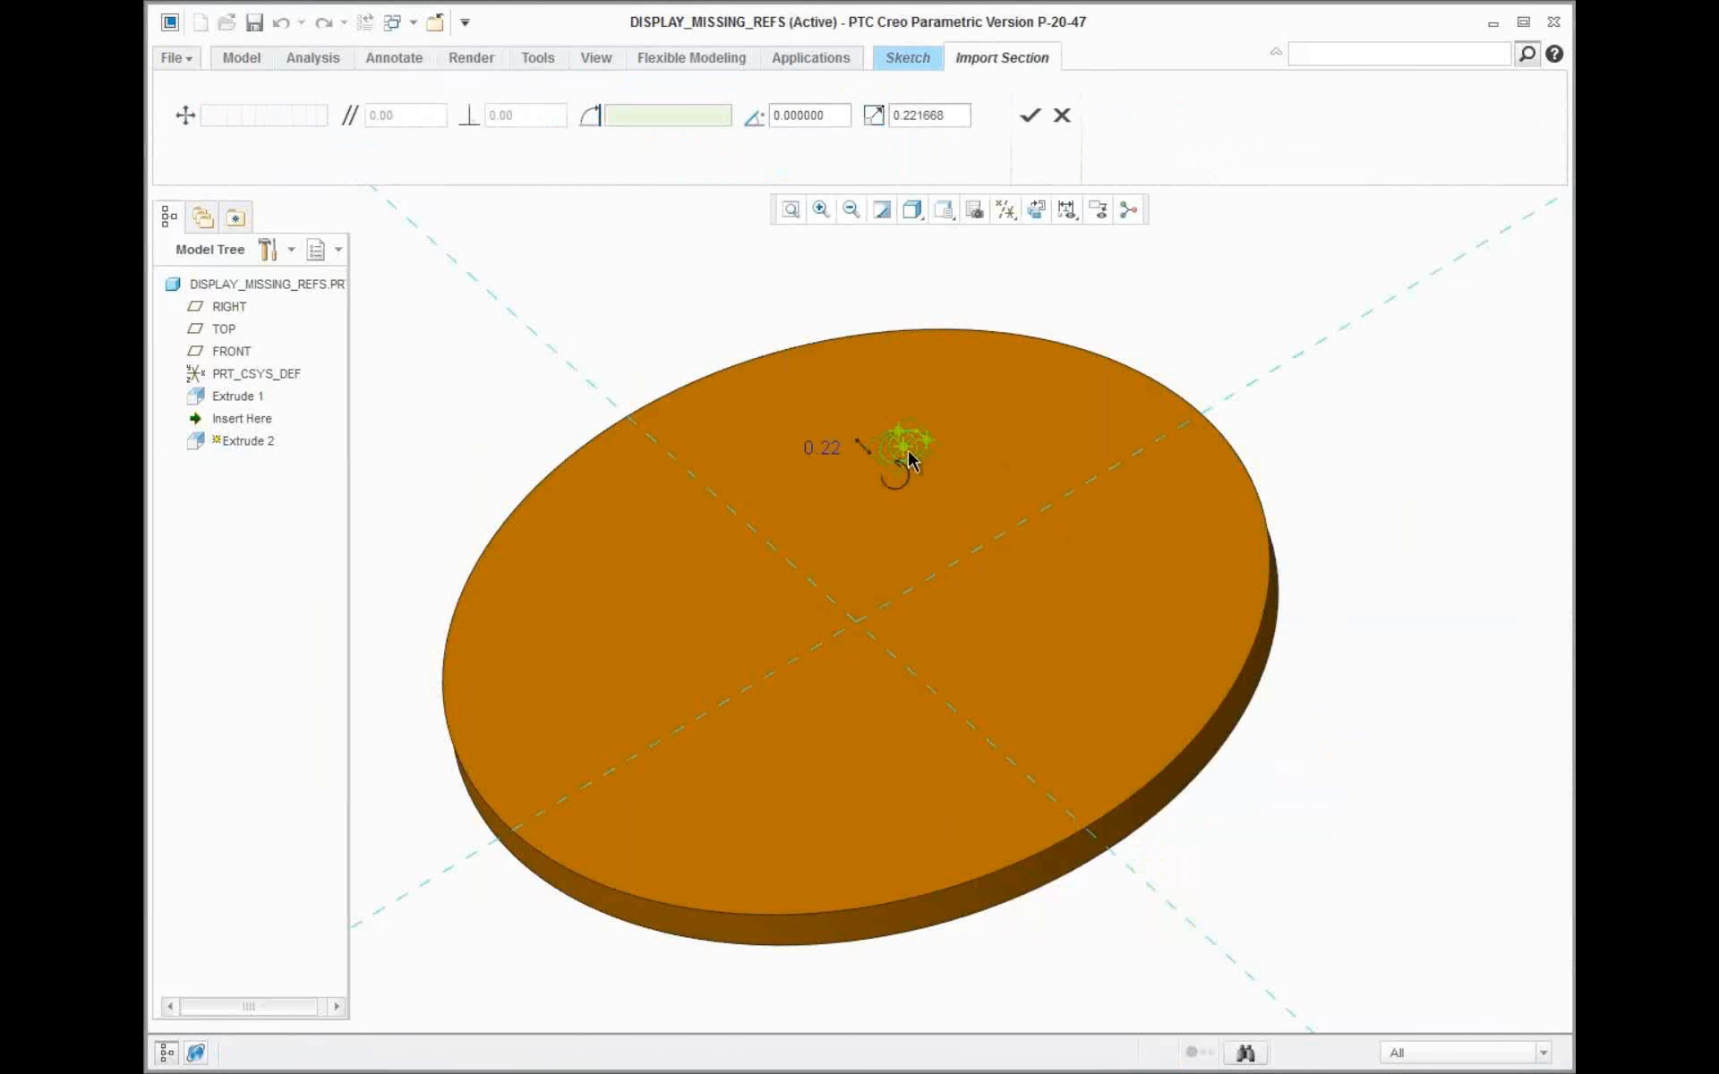
left_click_drag(908, 454, 791, 554)
middle_click(838, 442)
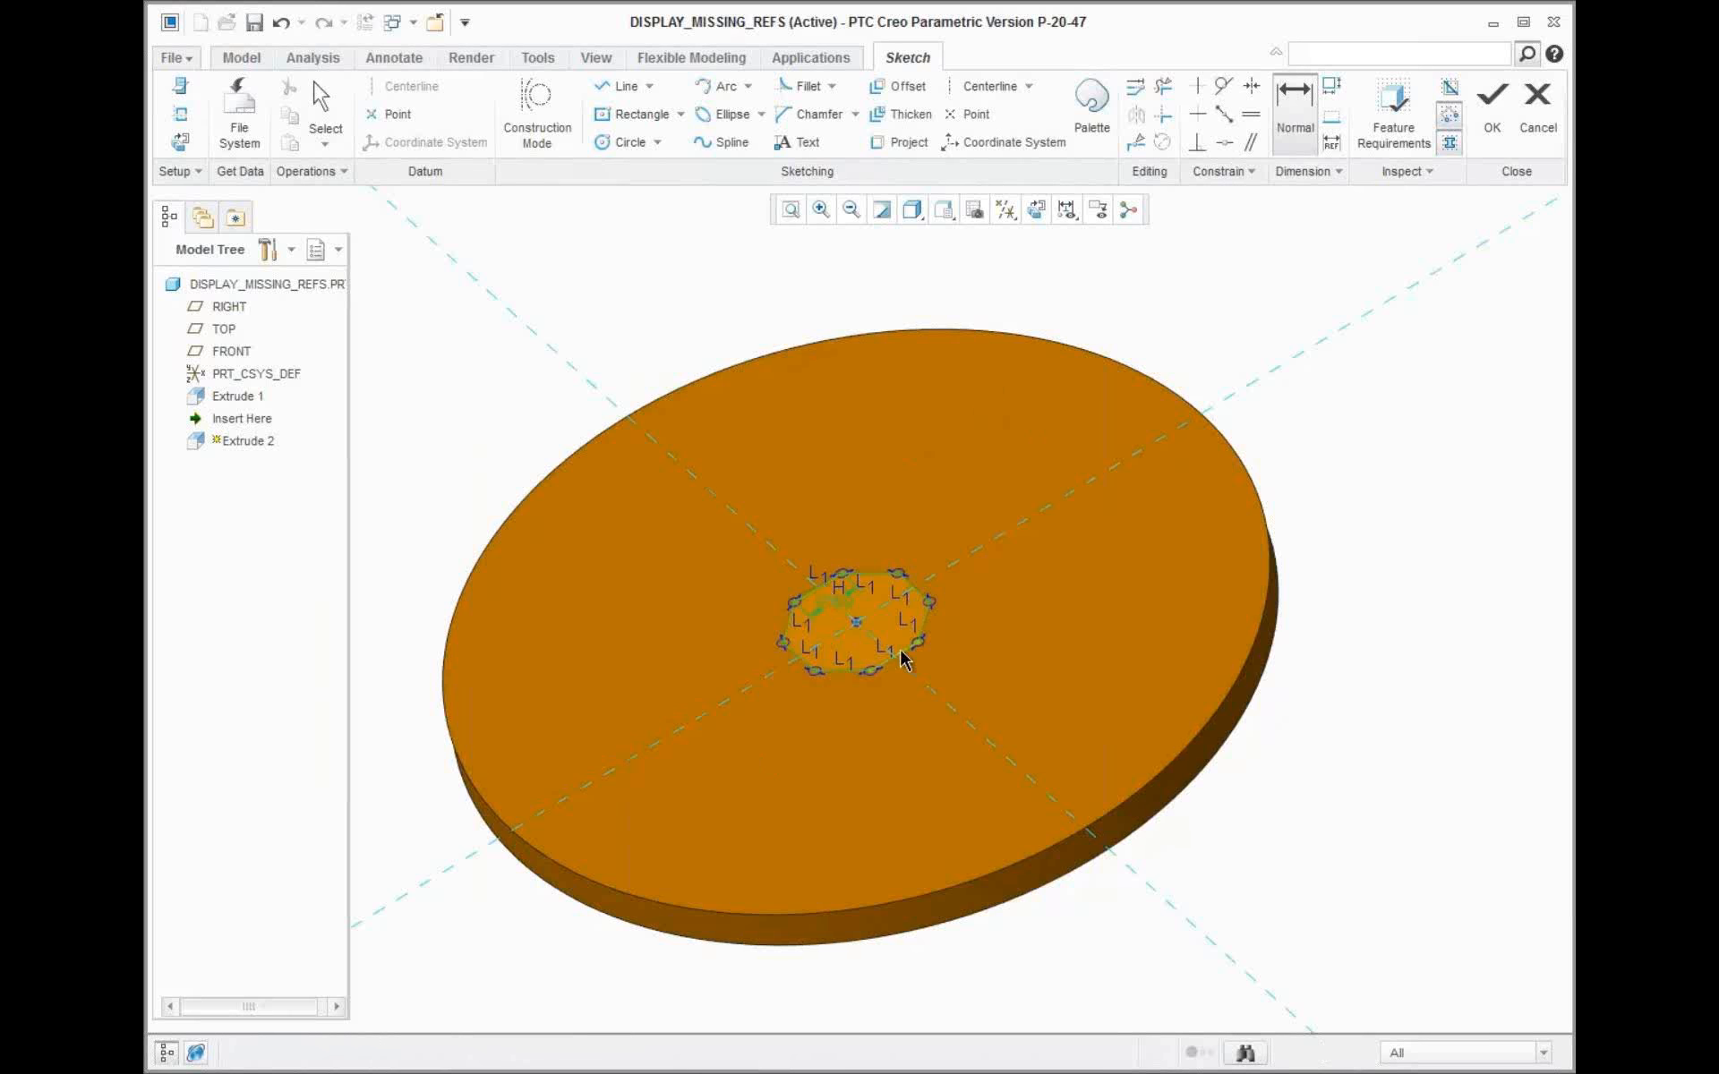
Dimension the octagon's width across flats as 2.50, delete the conflicting dimension sd1, and accept the redefined Extrude 2 section
middle_click(963, 518)
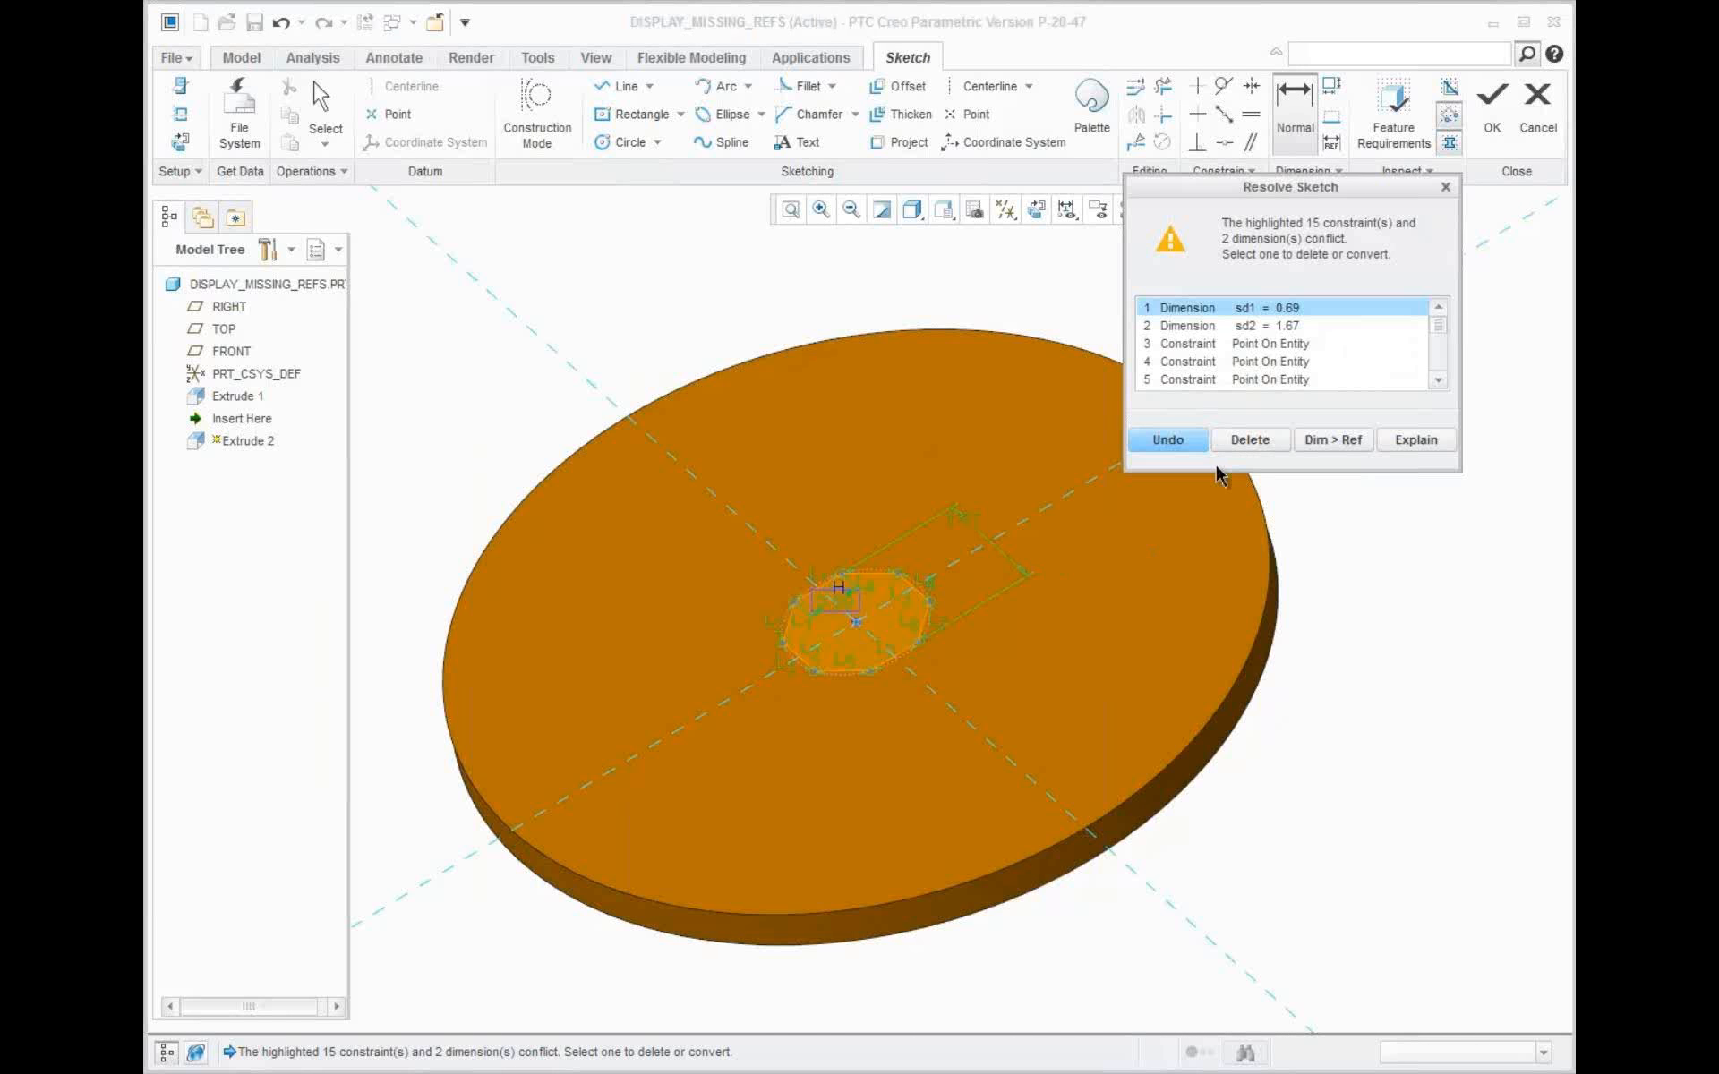
left_click(1278, 448)
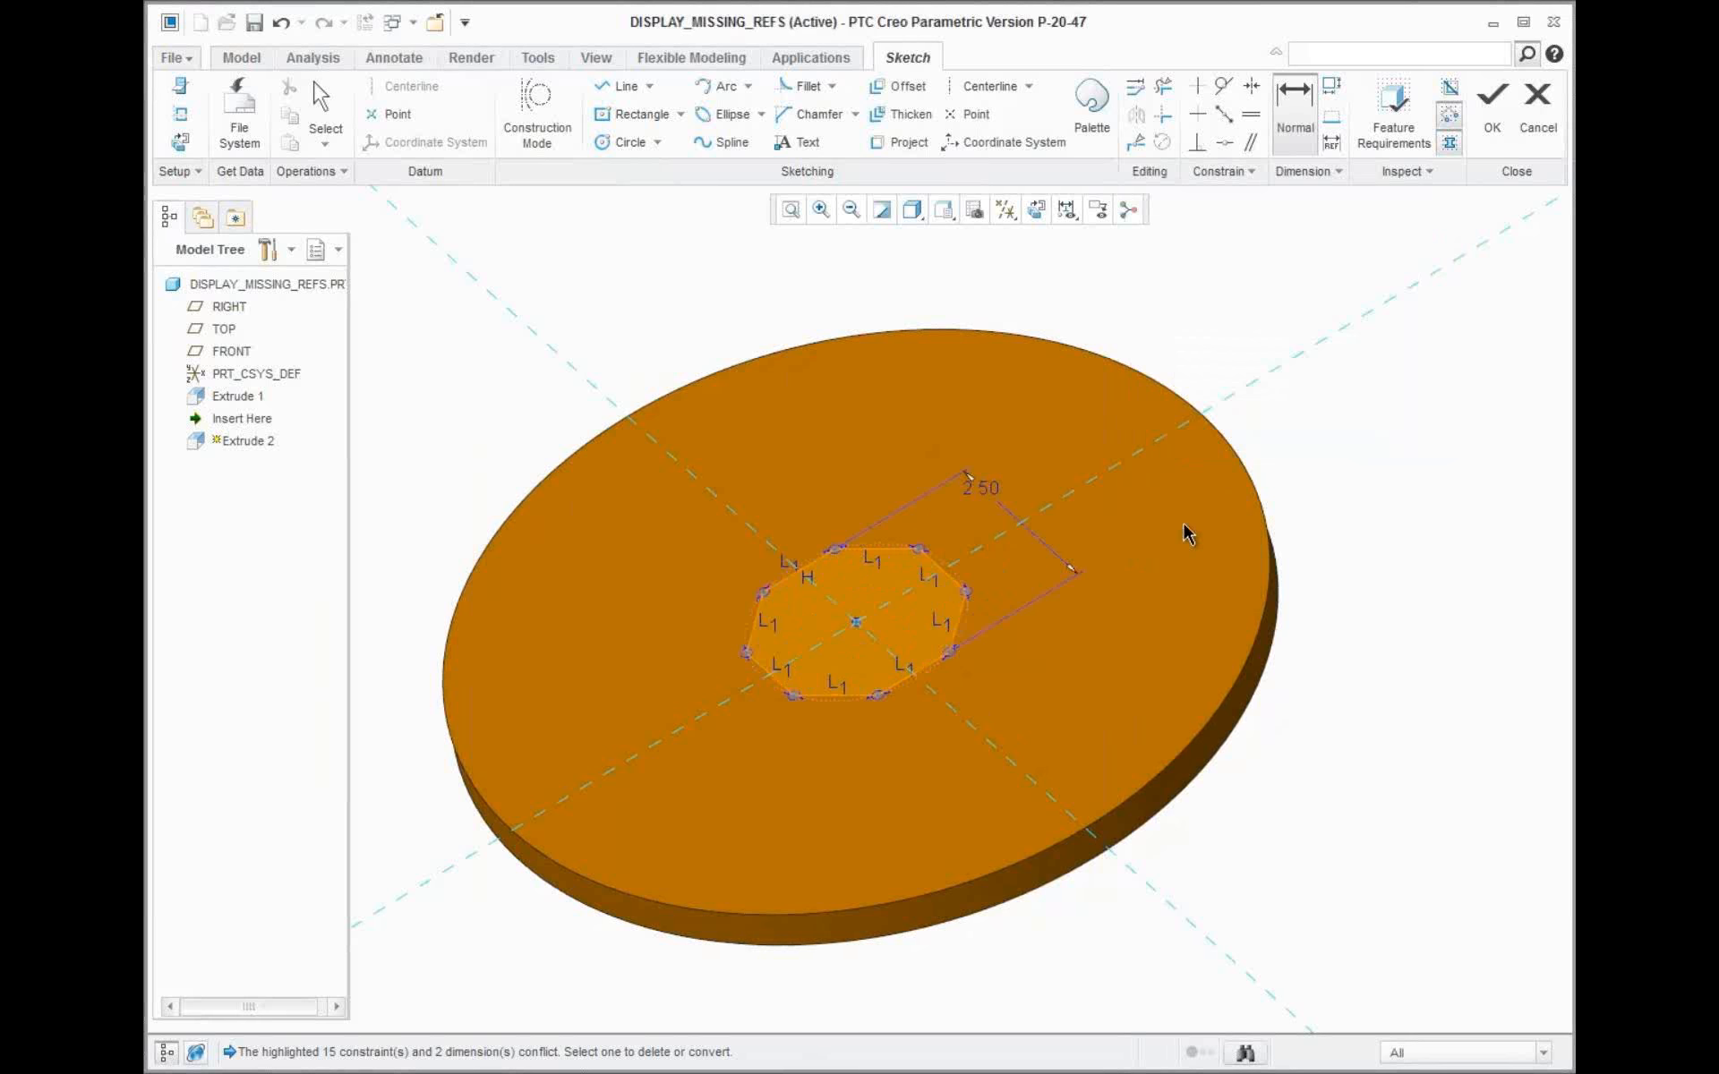
right_click(1187, 533)
left_click(1275, 849)
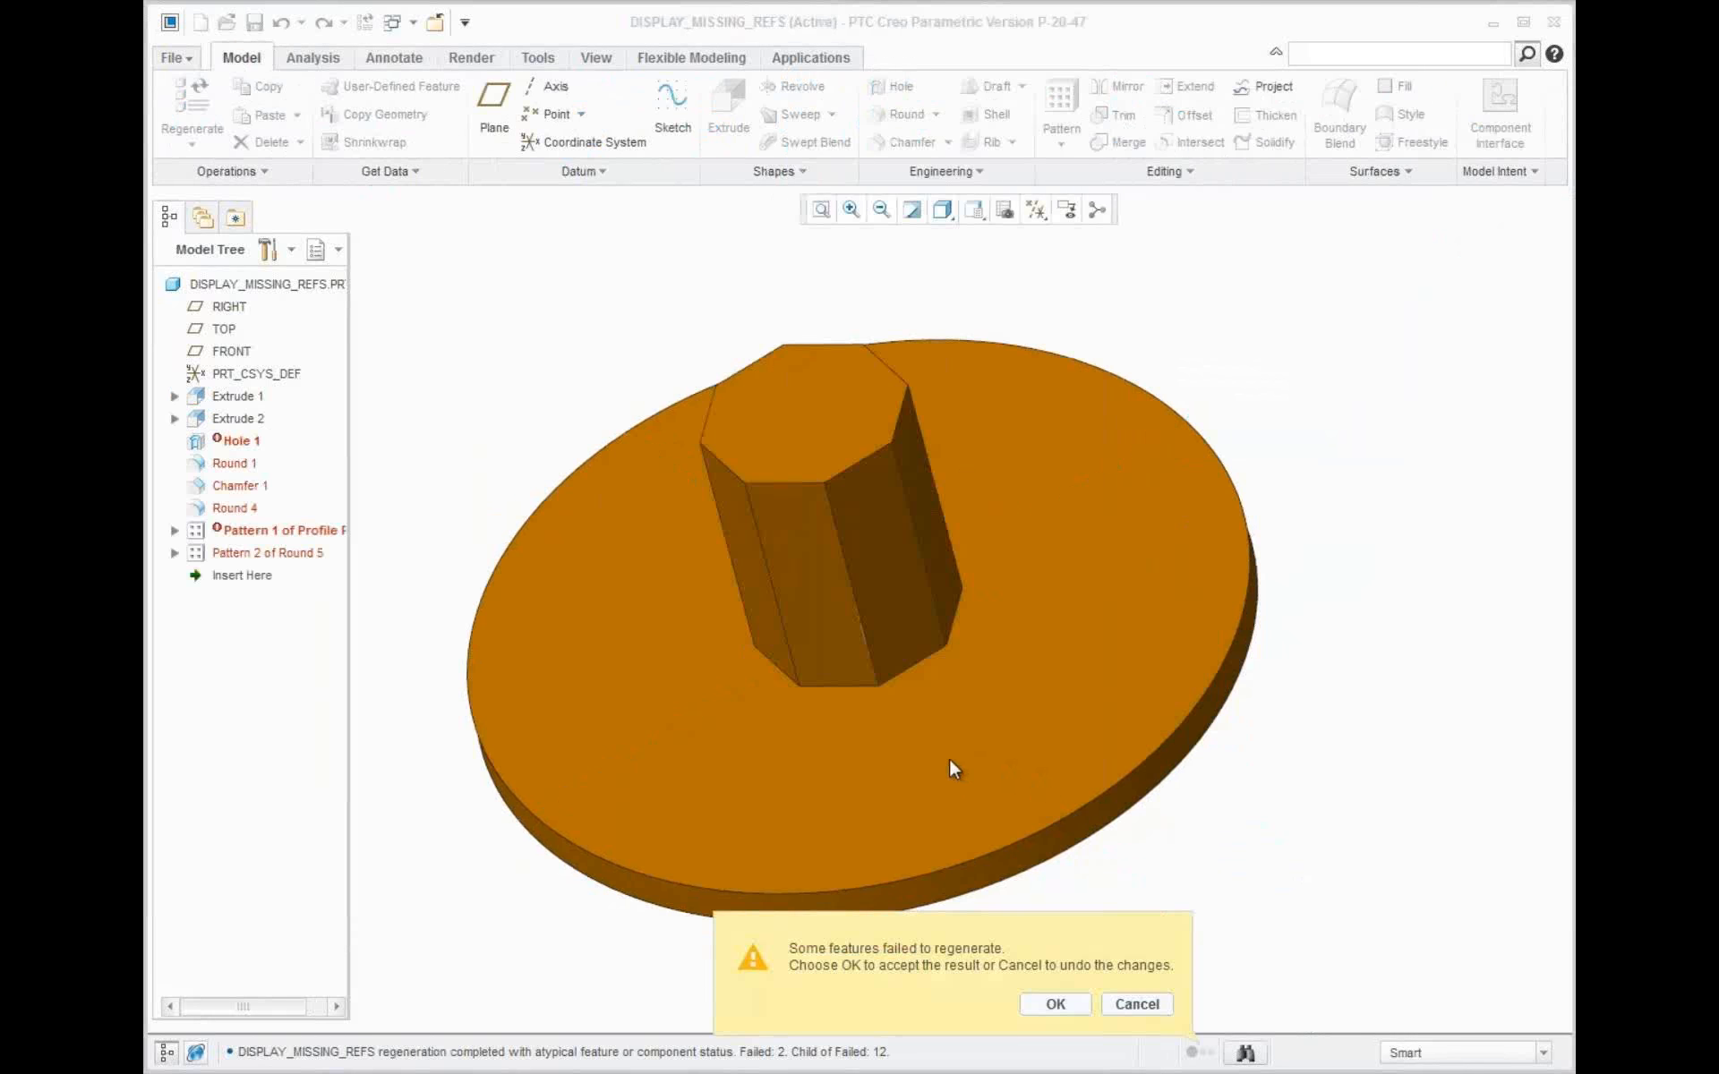
left_click(1048, 1002)
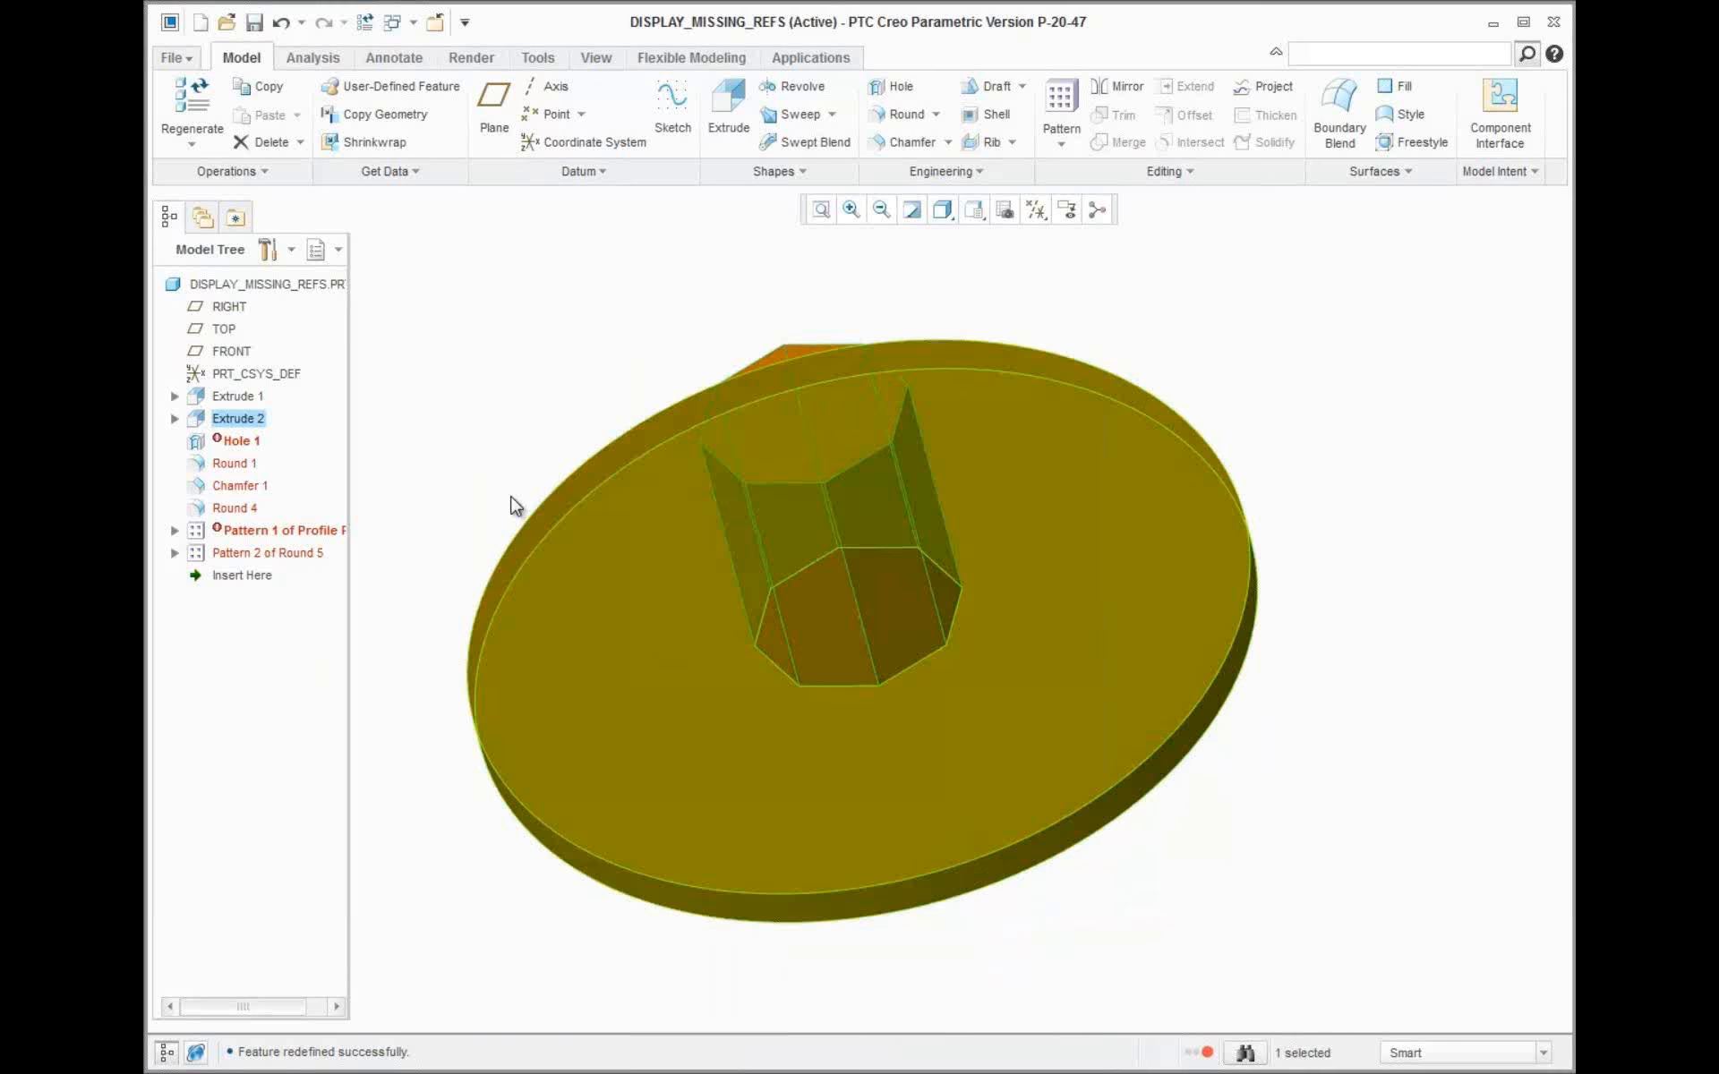
Inspect Hole 1 in the Reference Viewer and highlight its missing Extrude 2 reference on the model
left_click(238, 418)
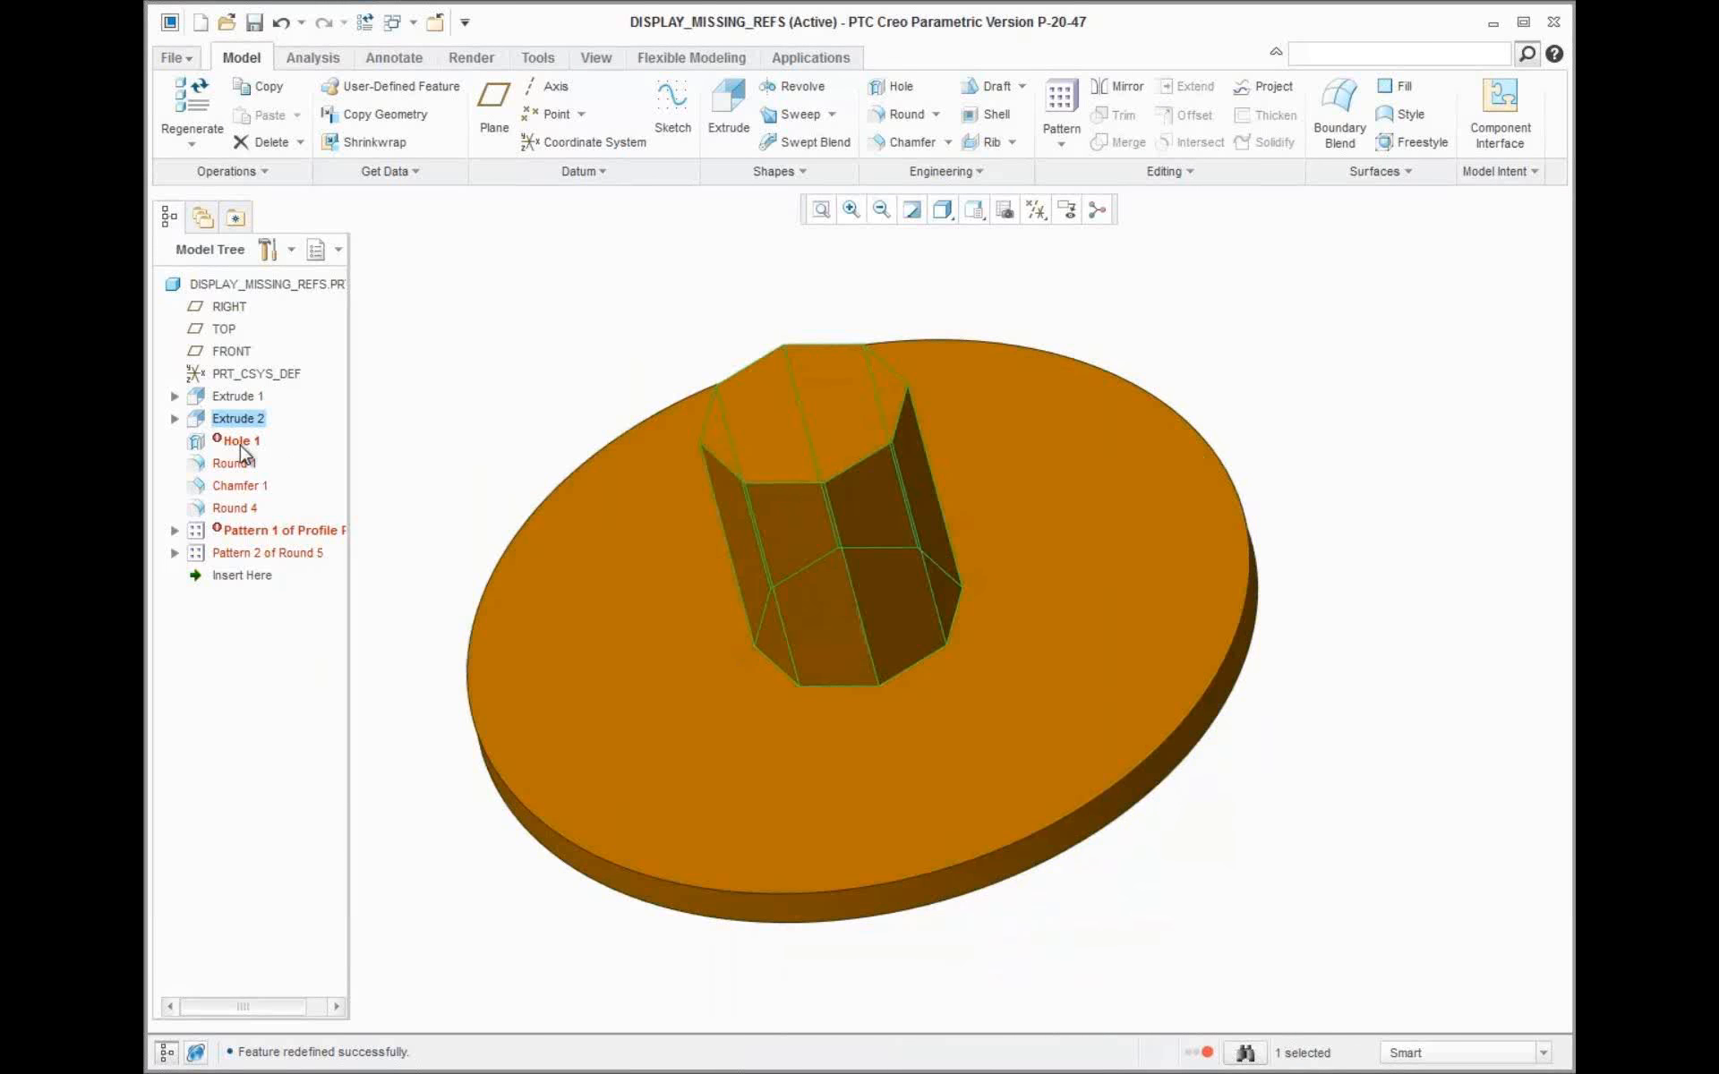
right_click(242, 442)
mouse_move(299, 779)
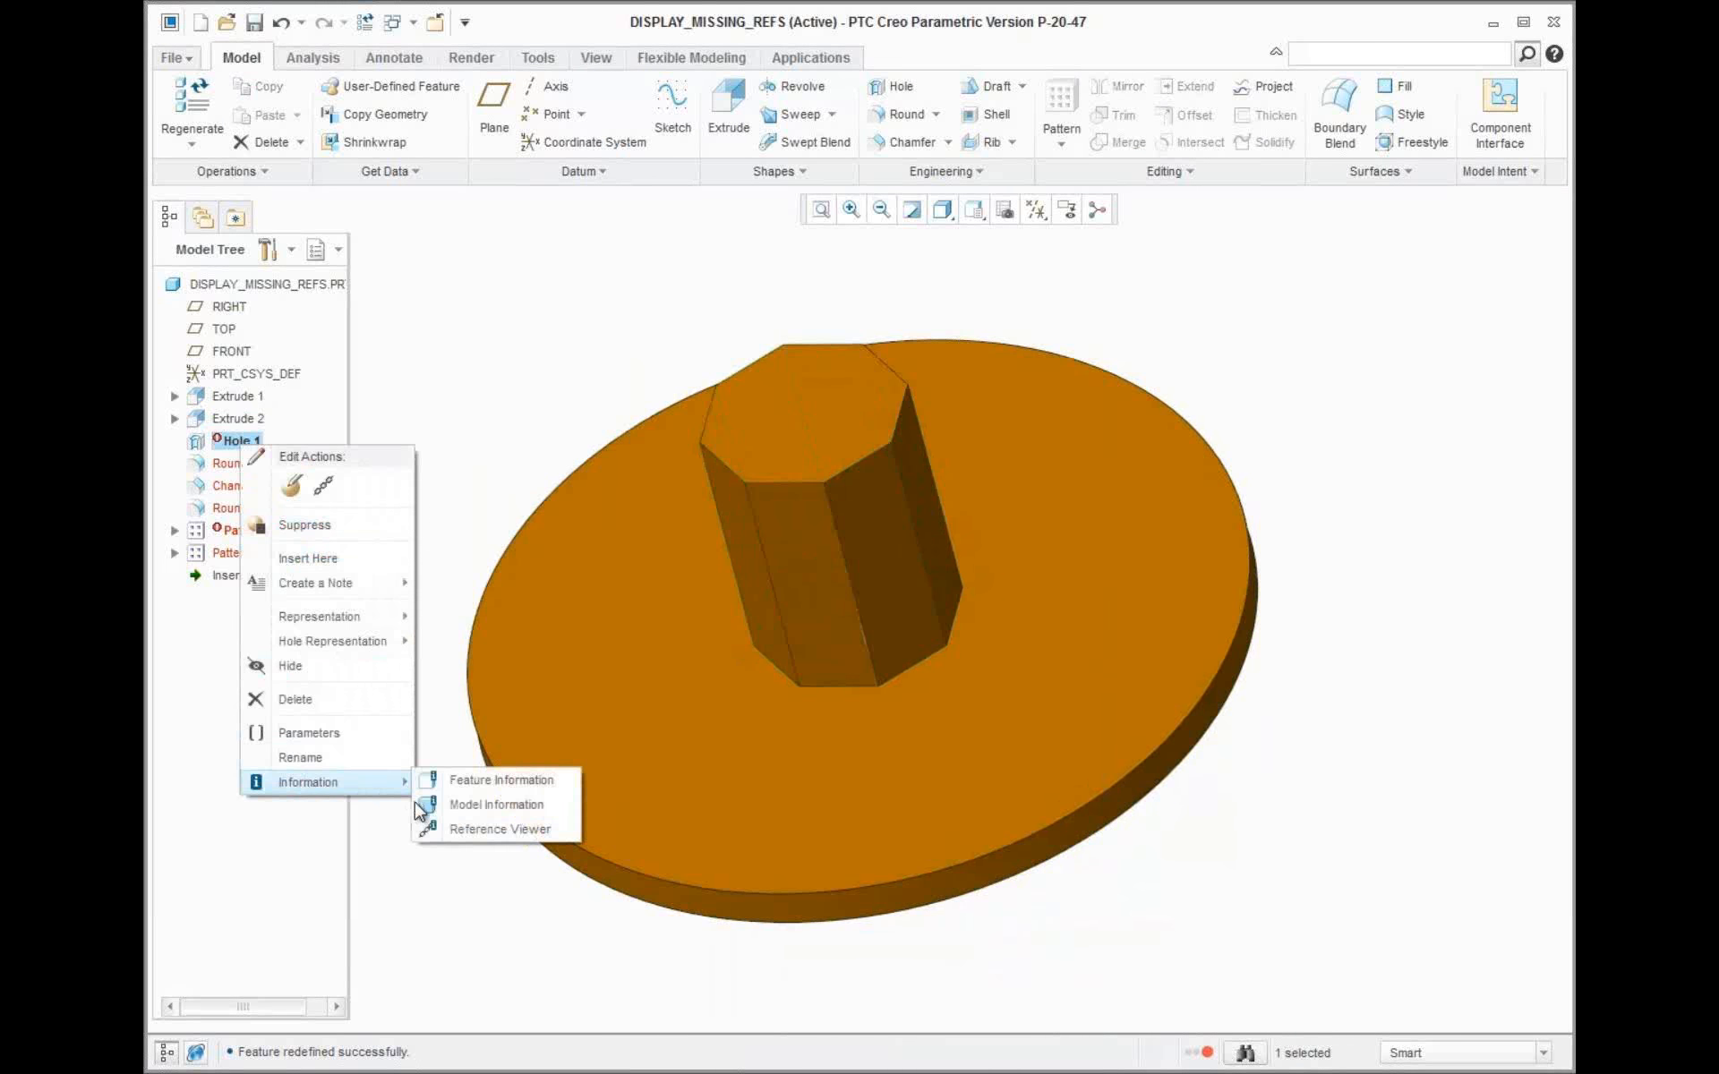
left_click(461, 830)
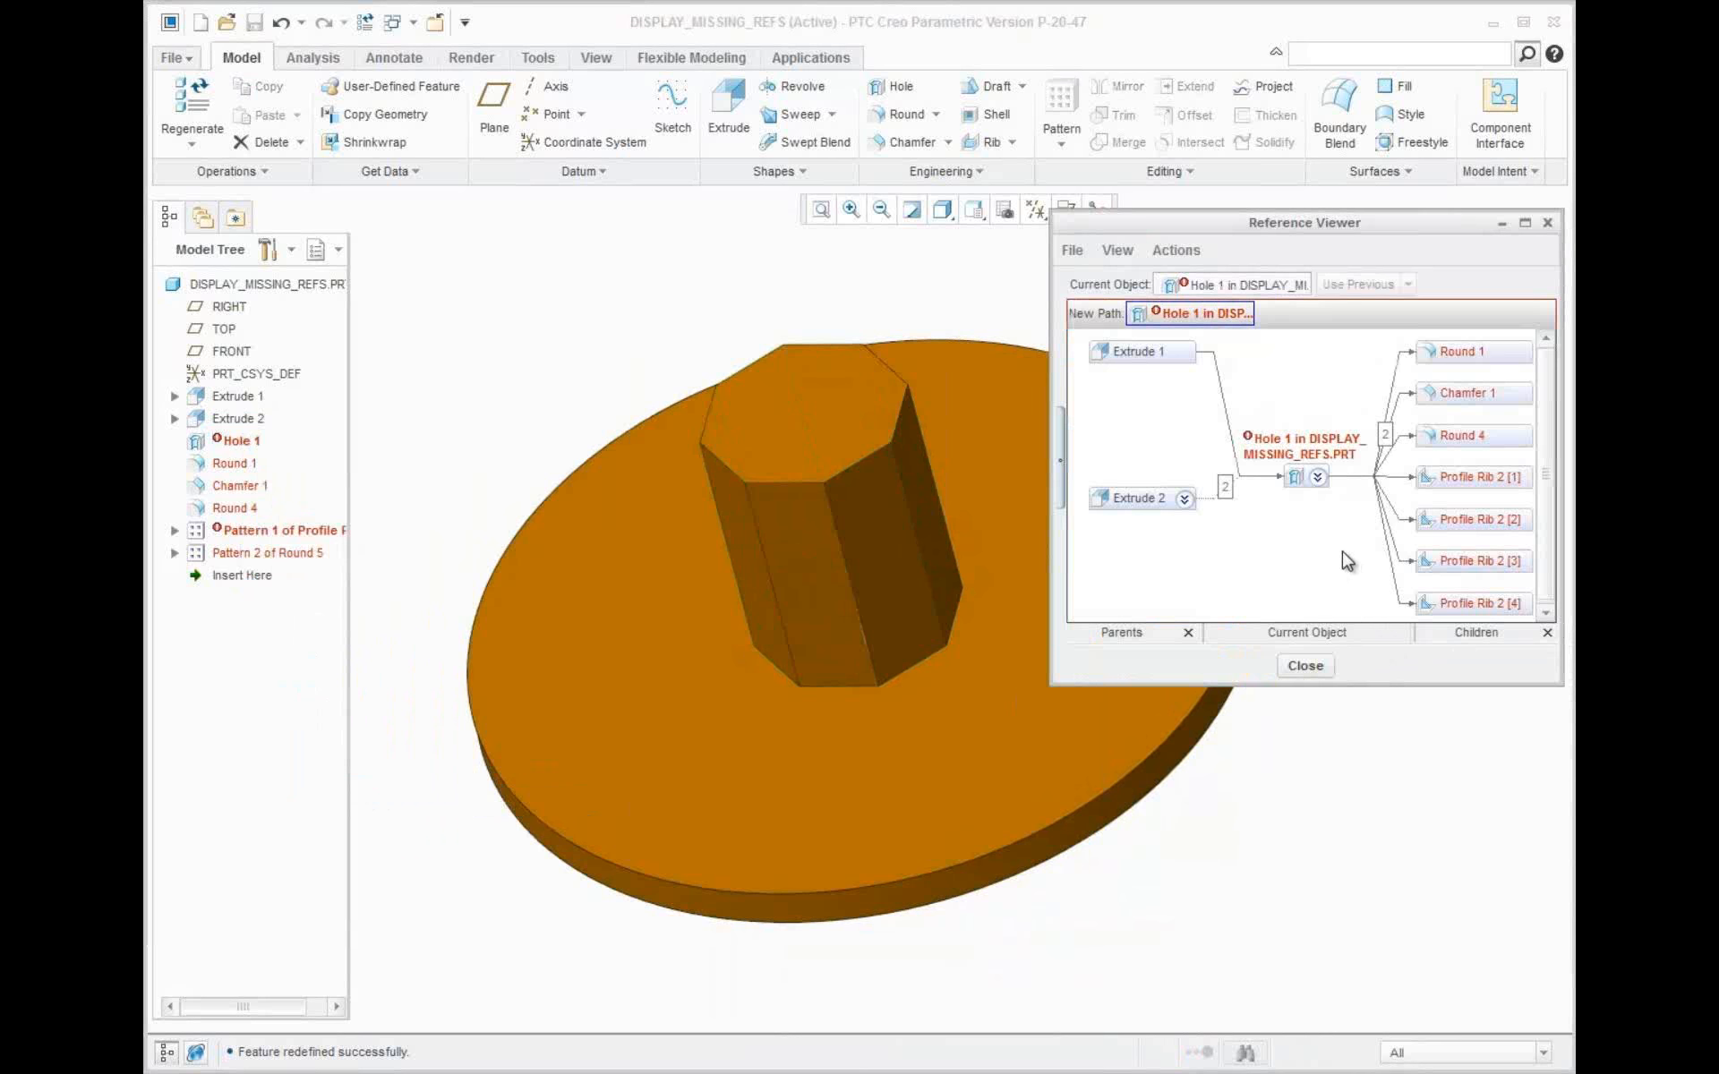
left_click(1225, 488)
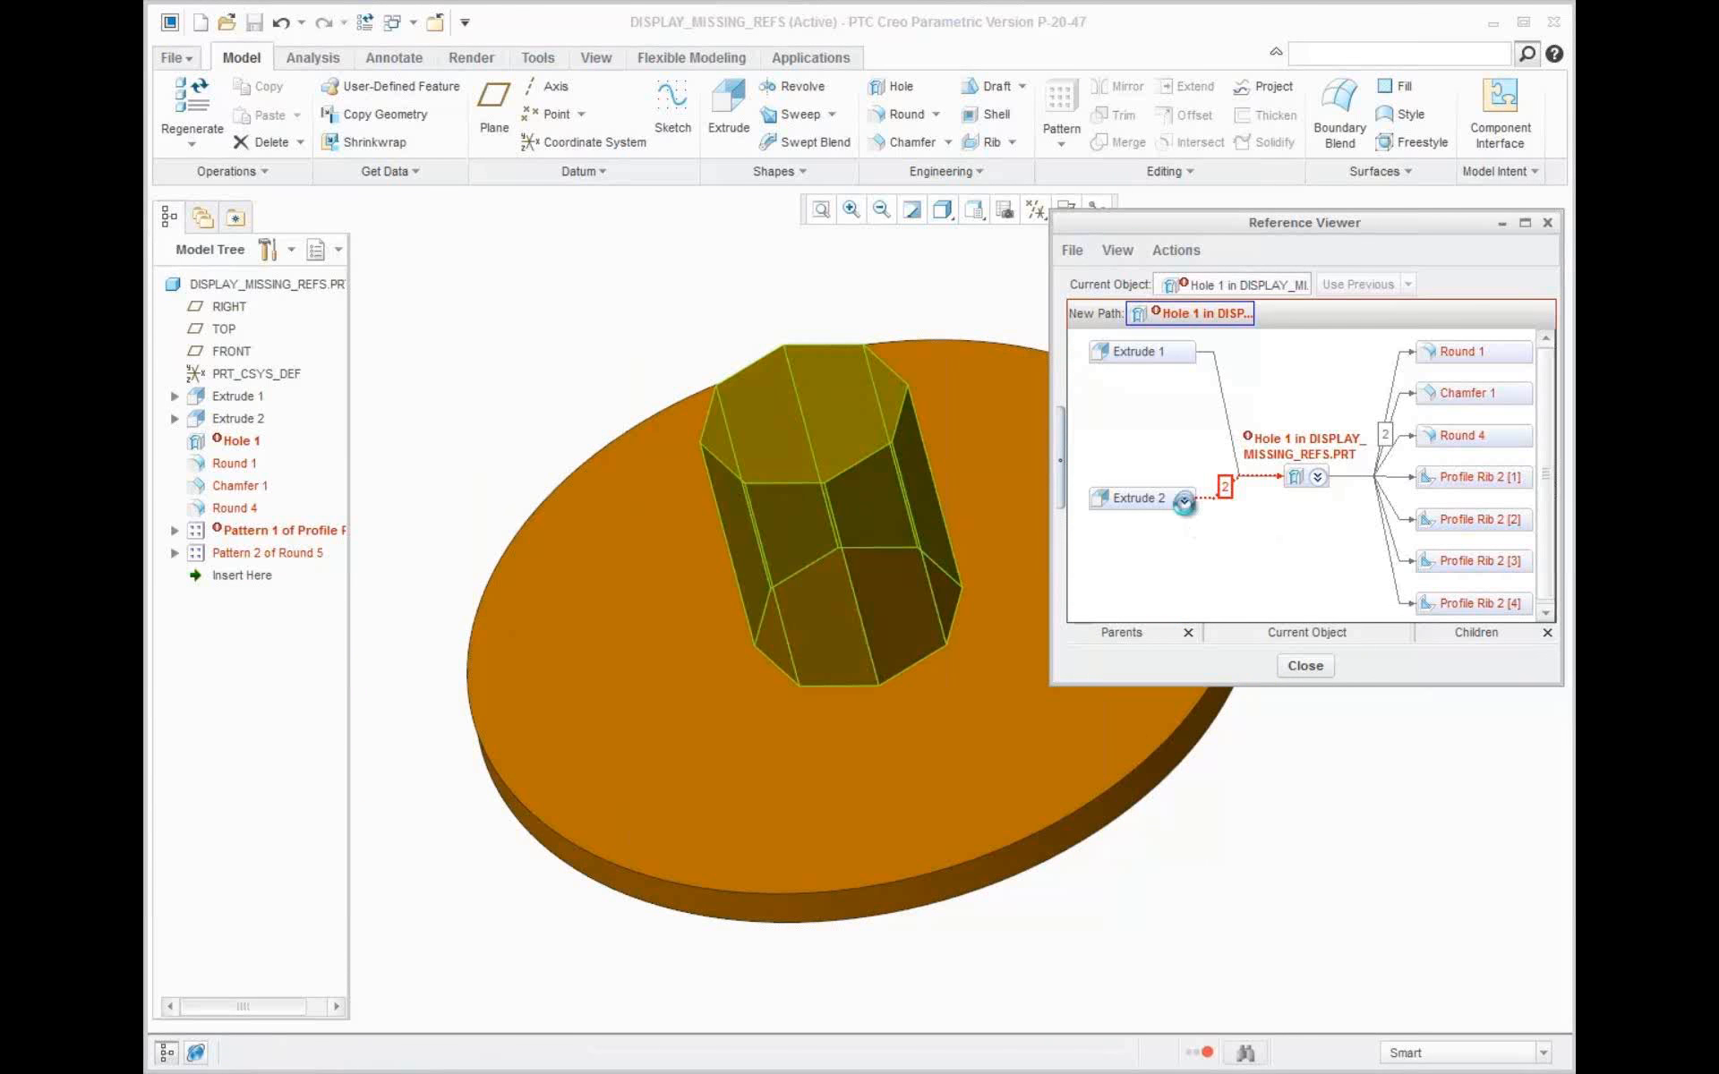
left_click(1183, 499)
left_click(1164, 536)
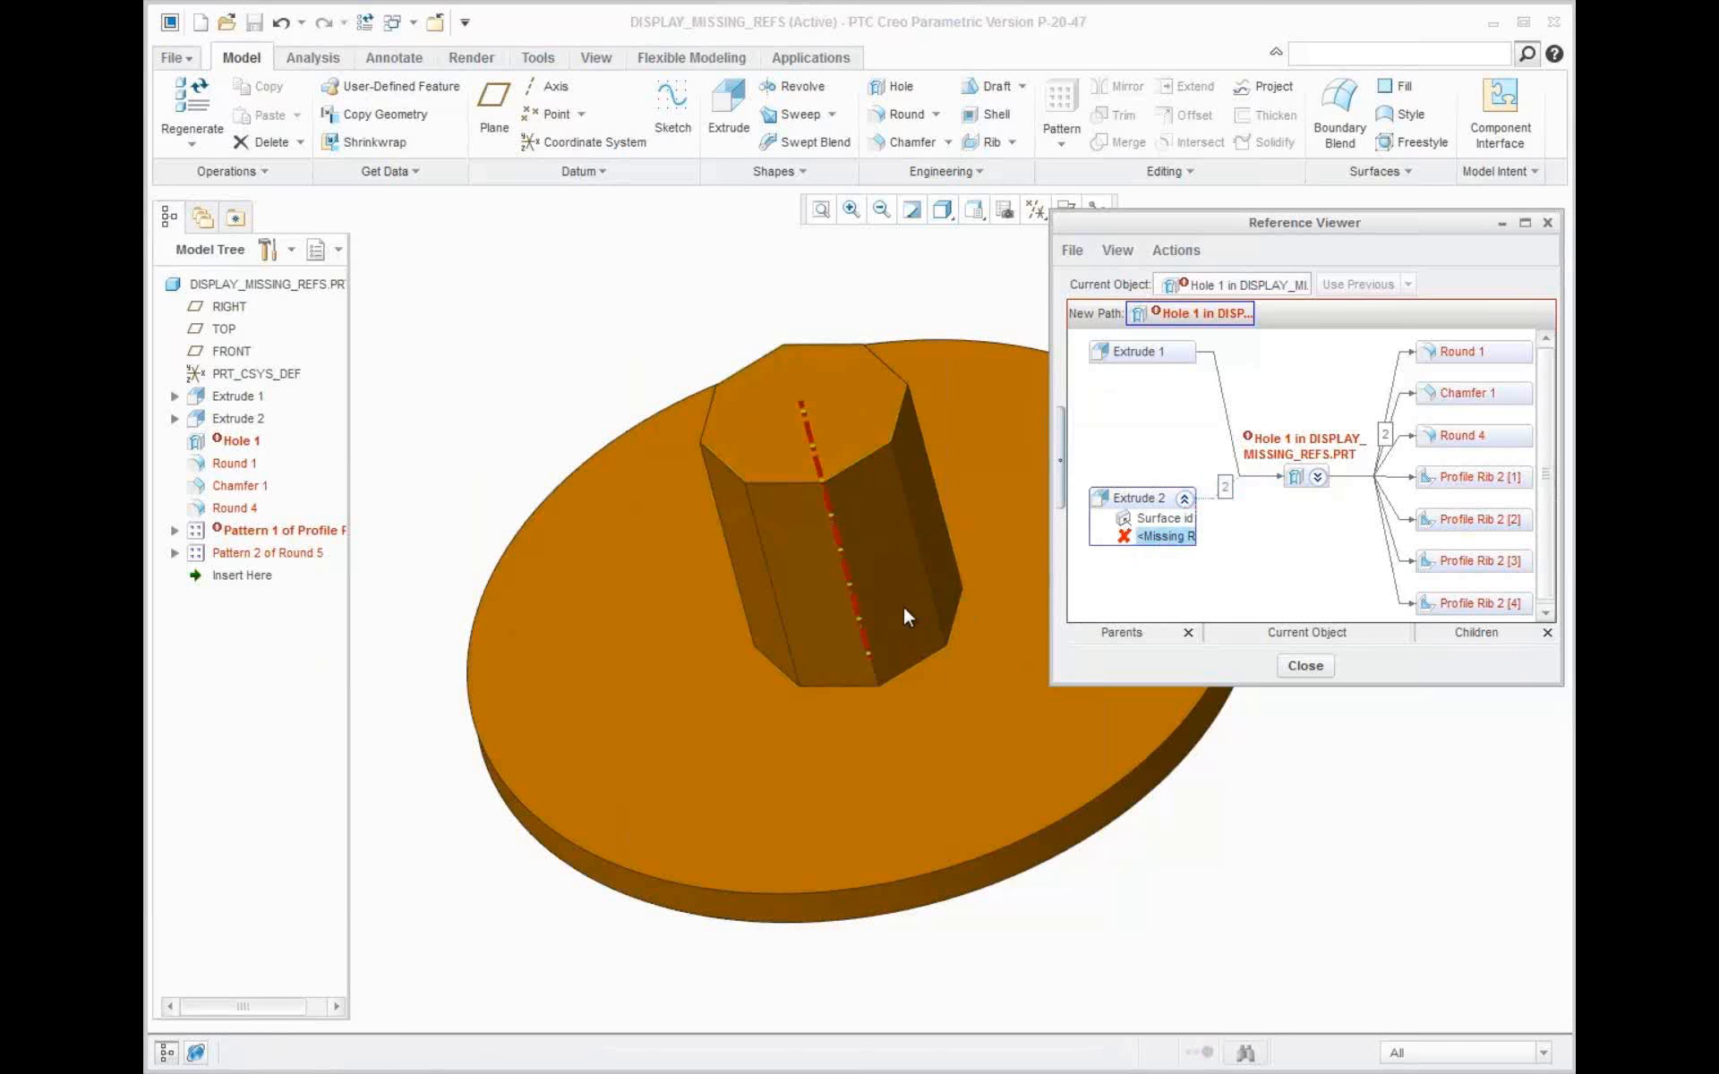
middle_click_drag(903, 604, 856, 587)
middle_click_drag(865, 585, 879, 598)
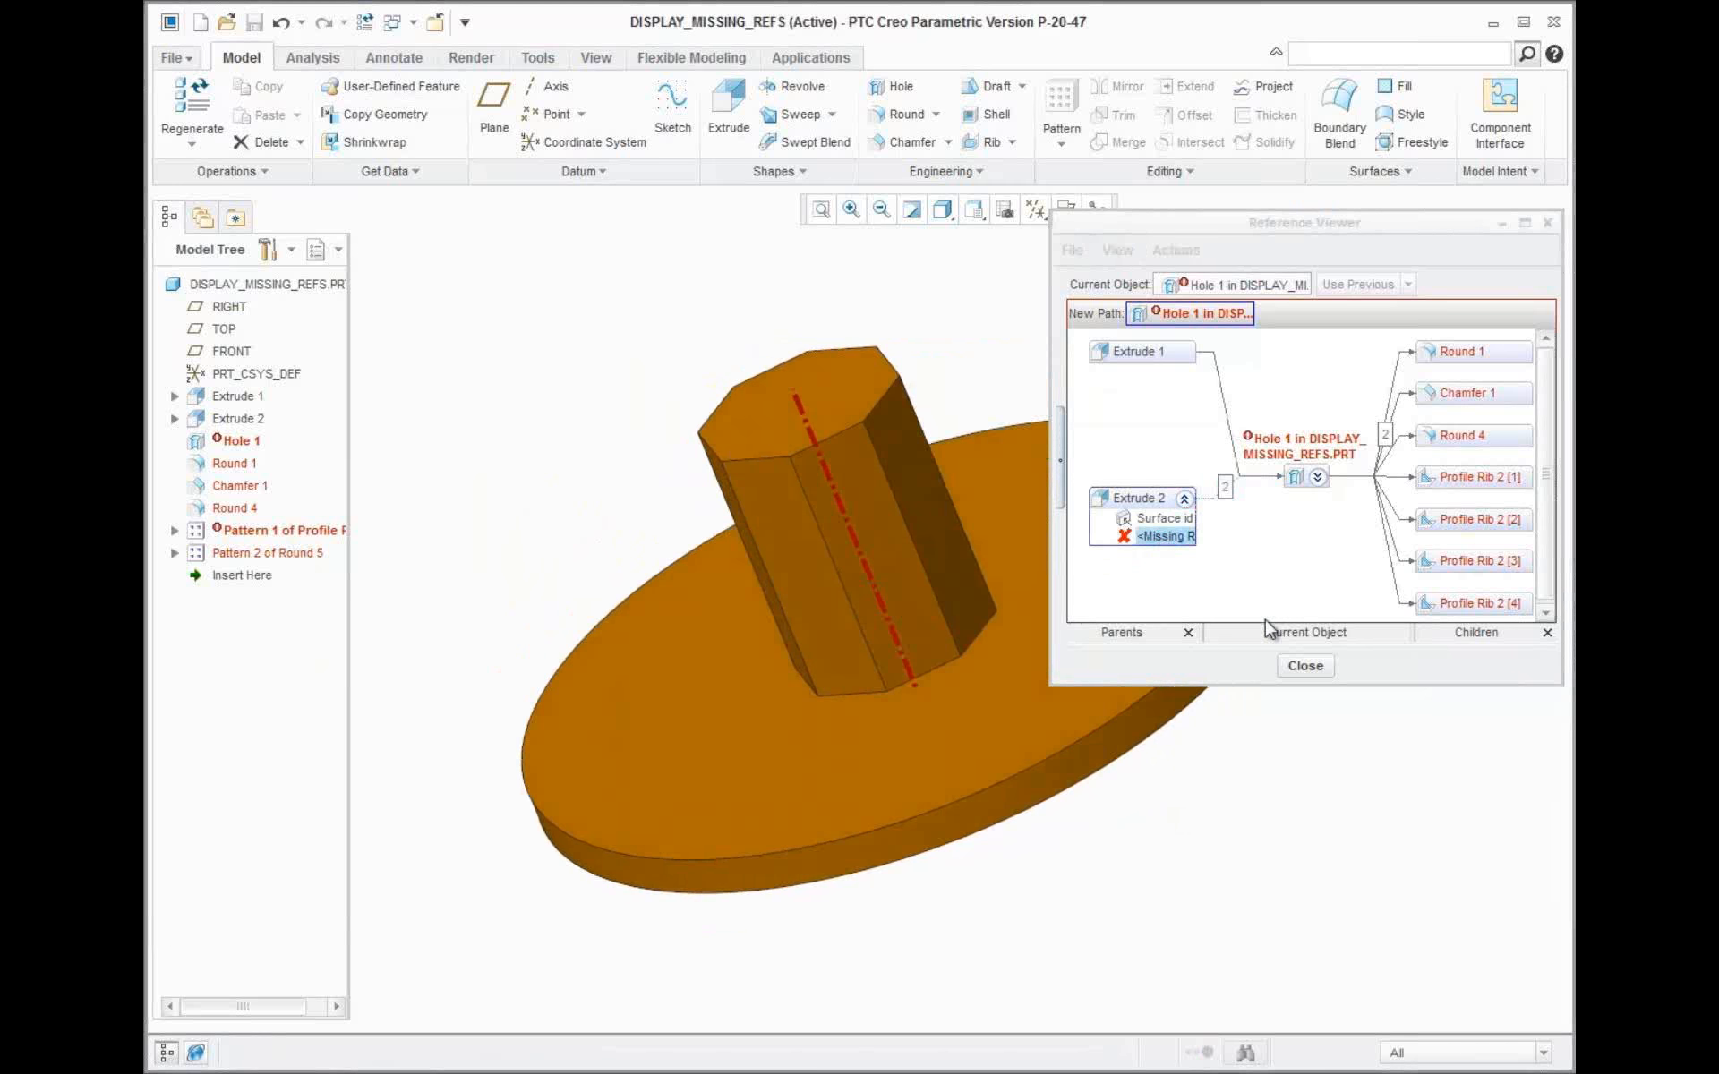
Edit Hole 1's references from the Reference Viewer, replacing the missing Extrude 2 axis with axis A_1 of Extrude 1
right_click(1303, 450)
left_click(1362, 566)
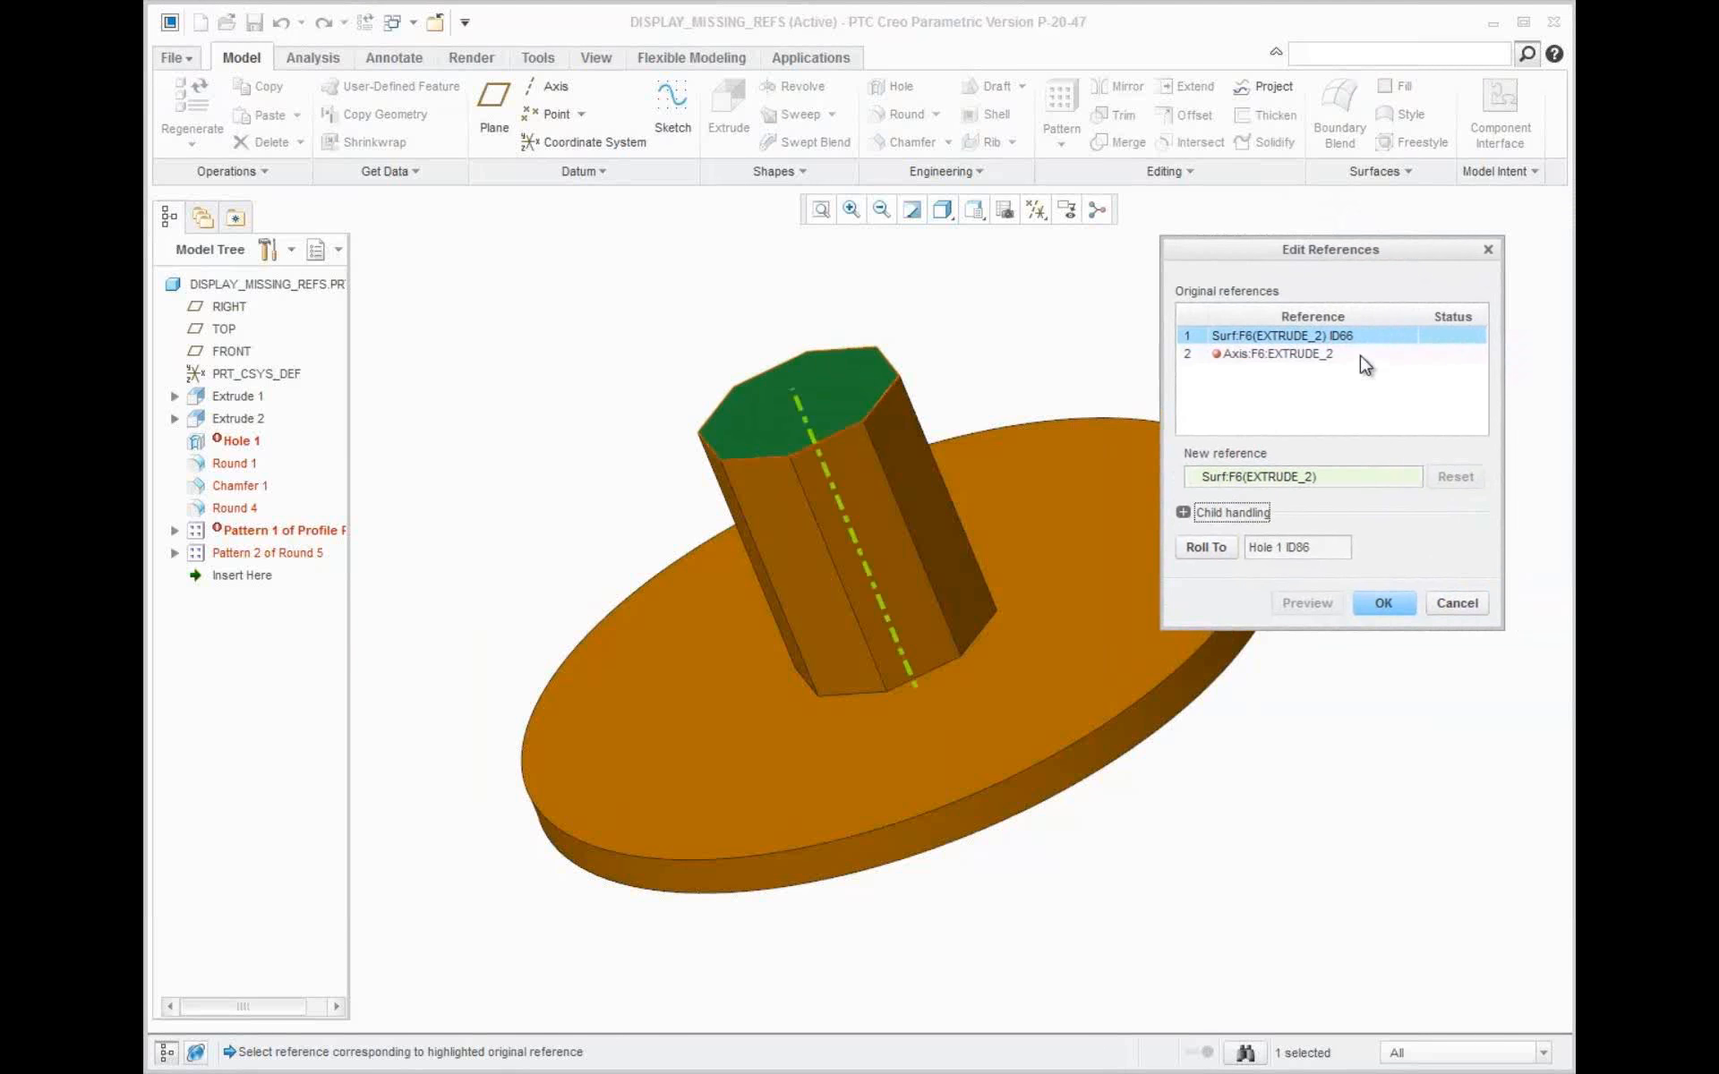
left_click(1363, 358)
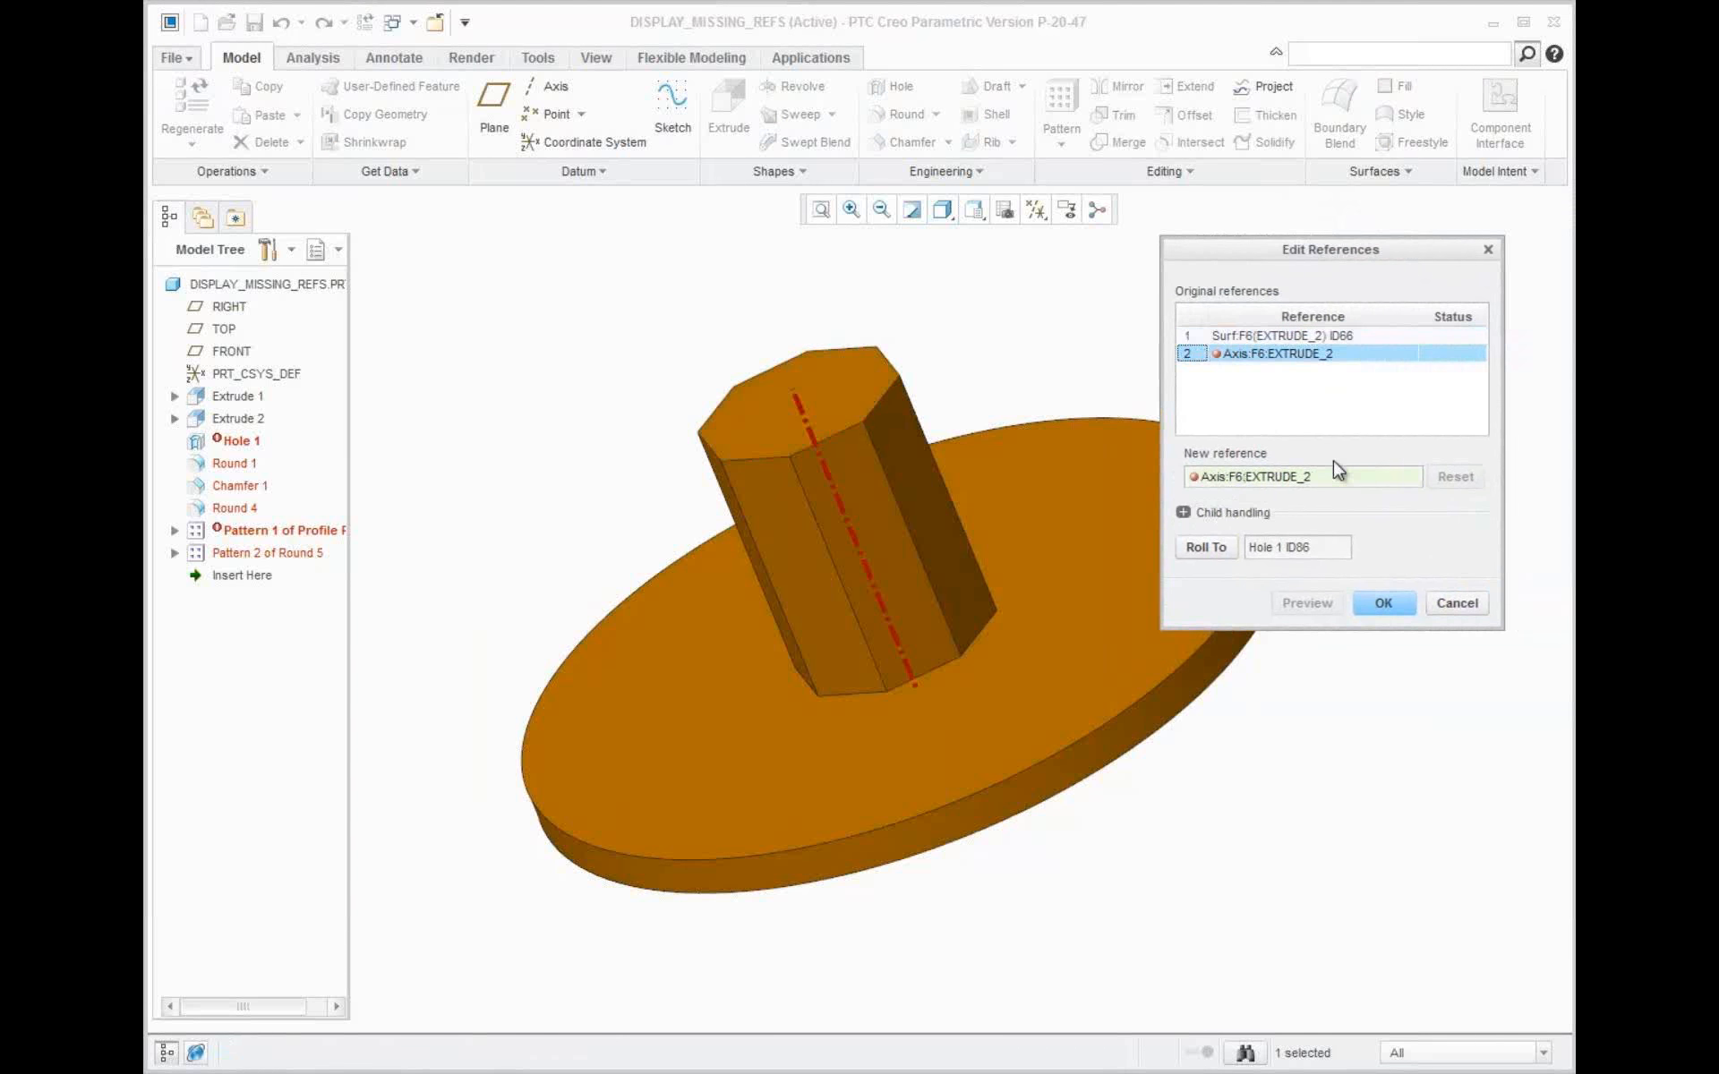
mouse_move(886, 591)
middle_mouse_down()
mouse_move(878, 579)
mouse_move(917, 582)
middle_mouse_up()
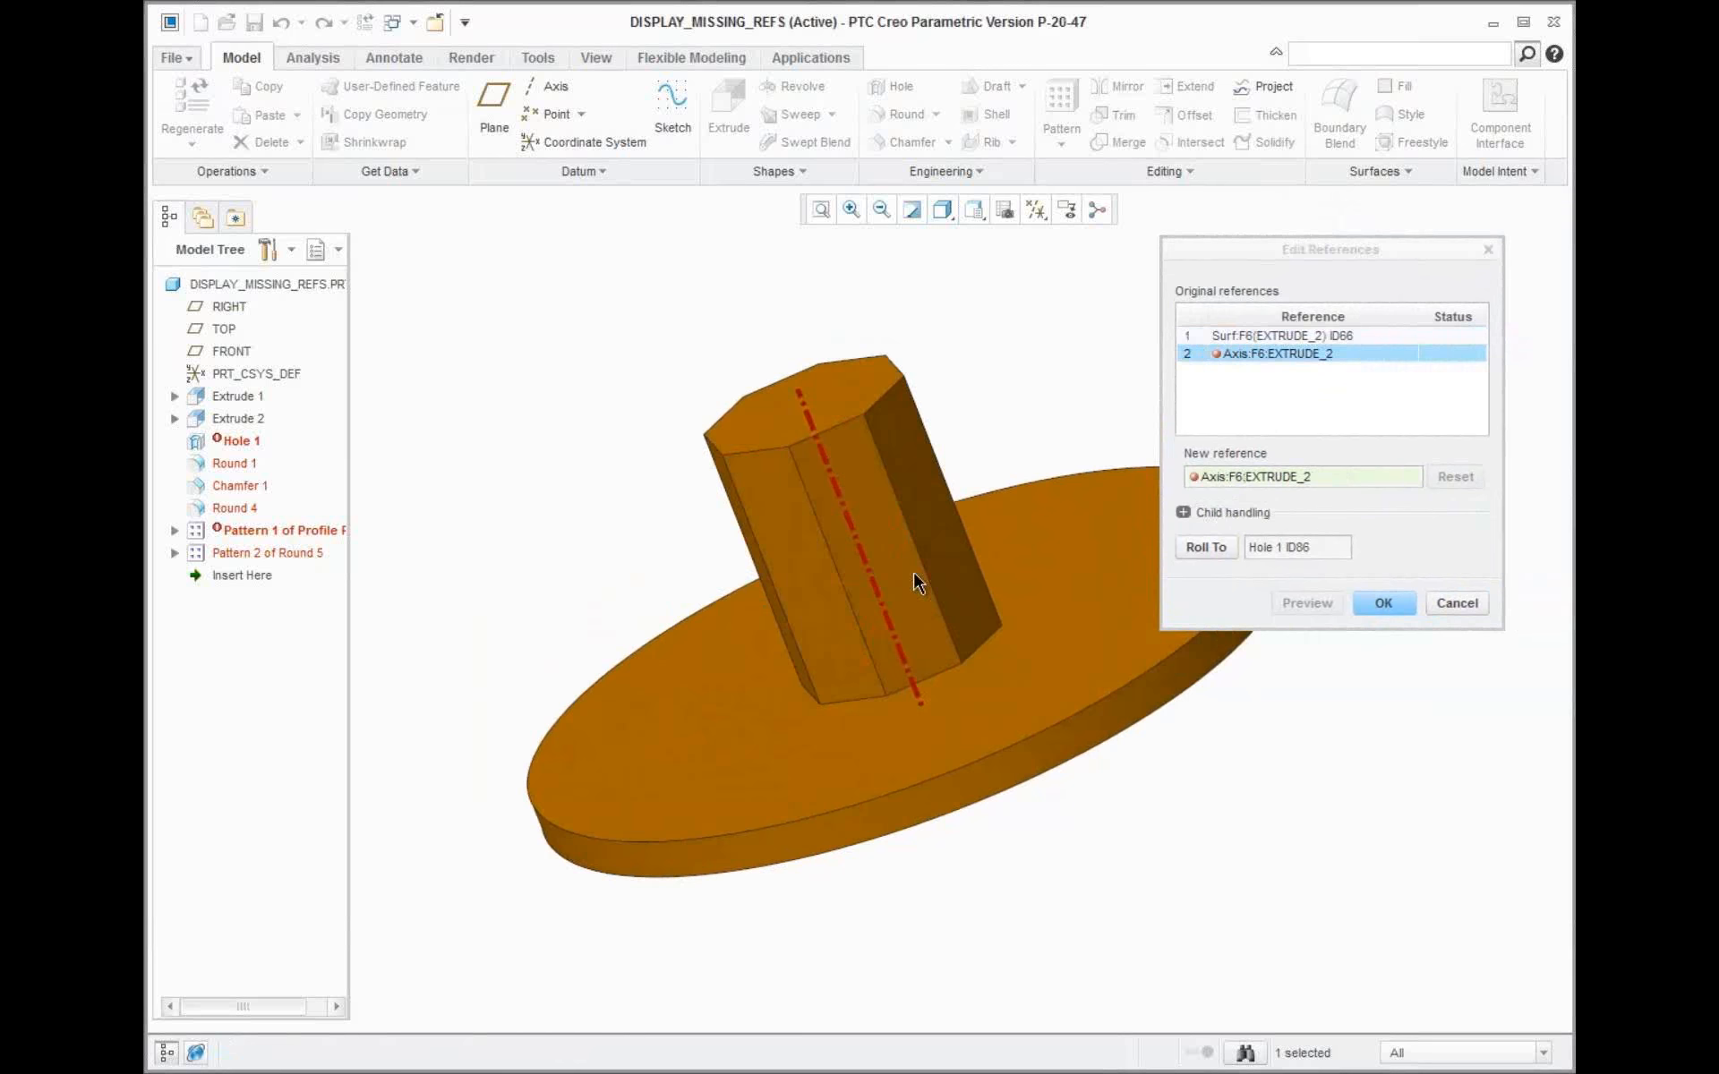
left_click(1298, 479)
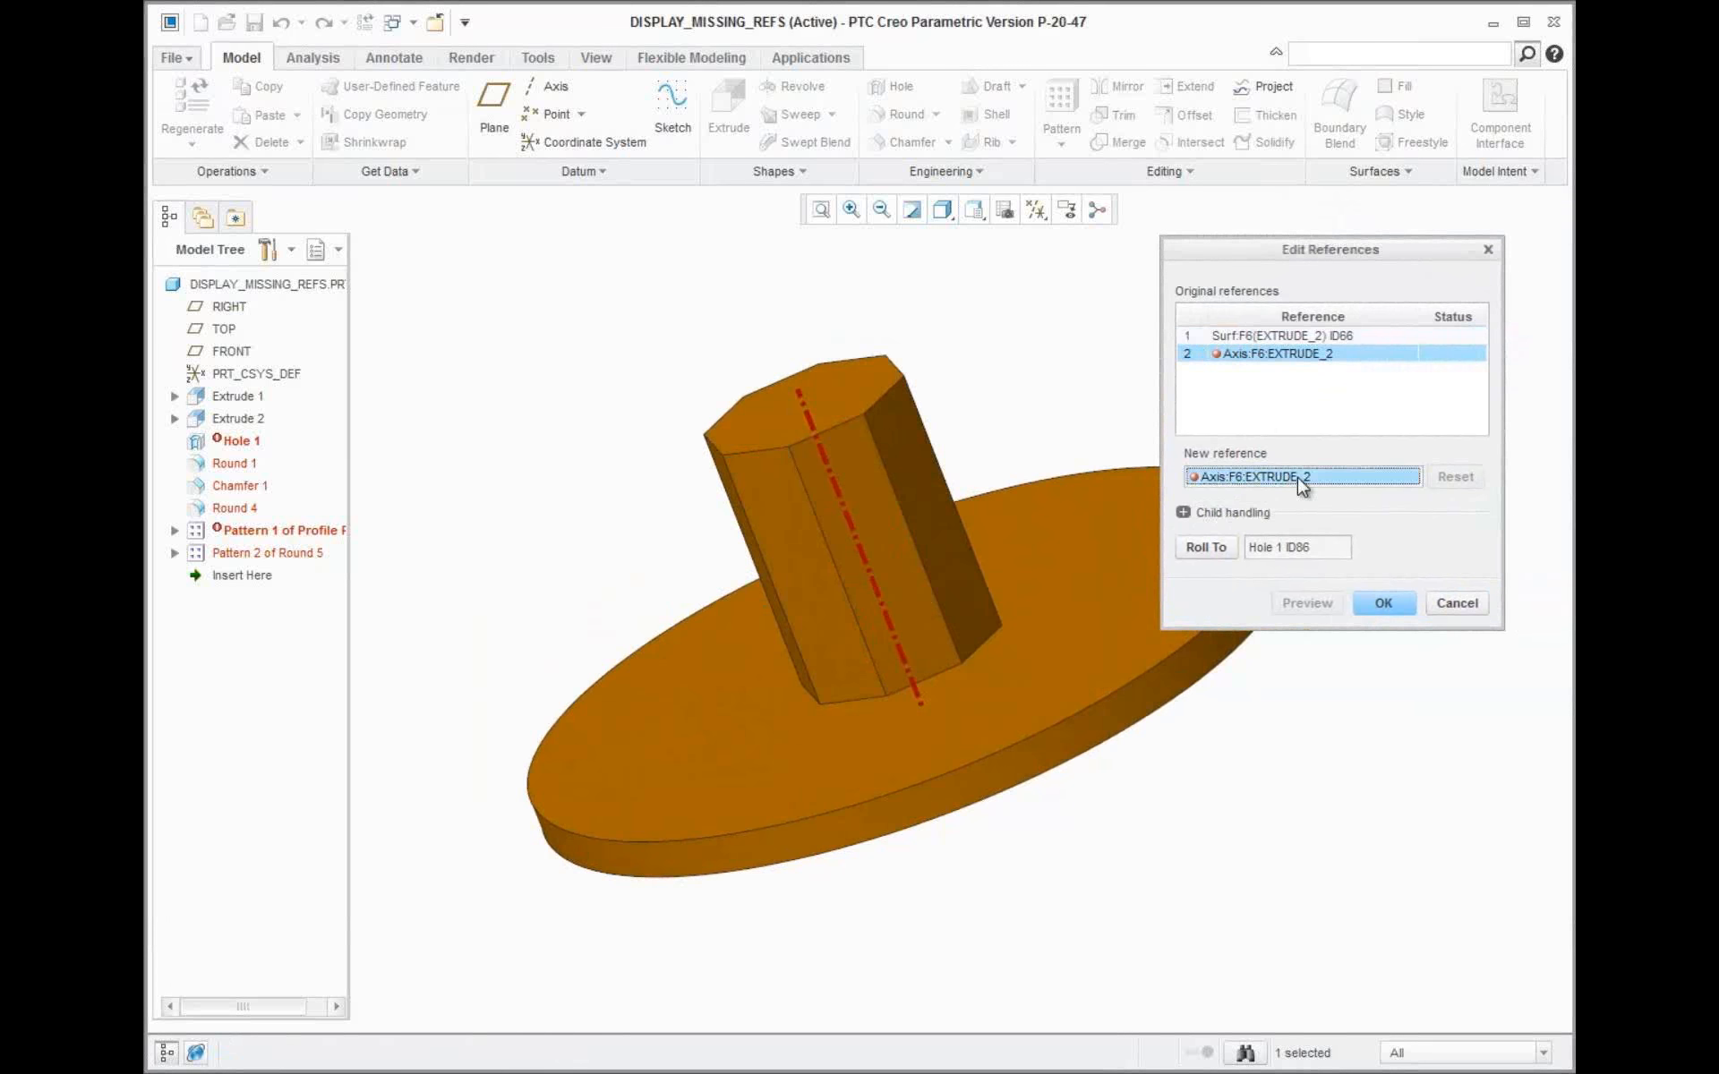
left_click(917, 681)
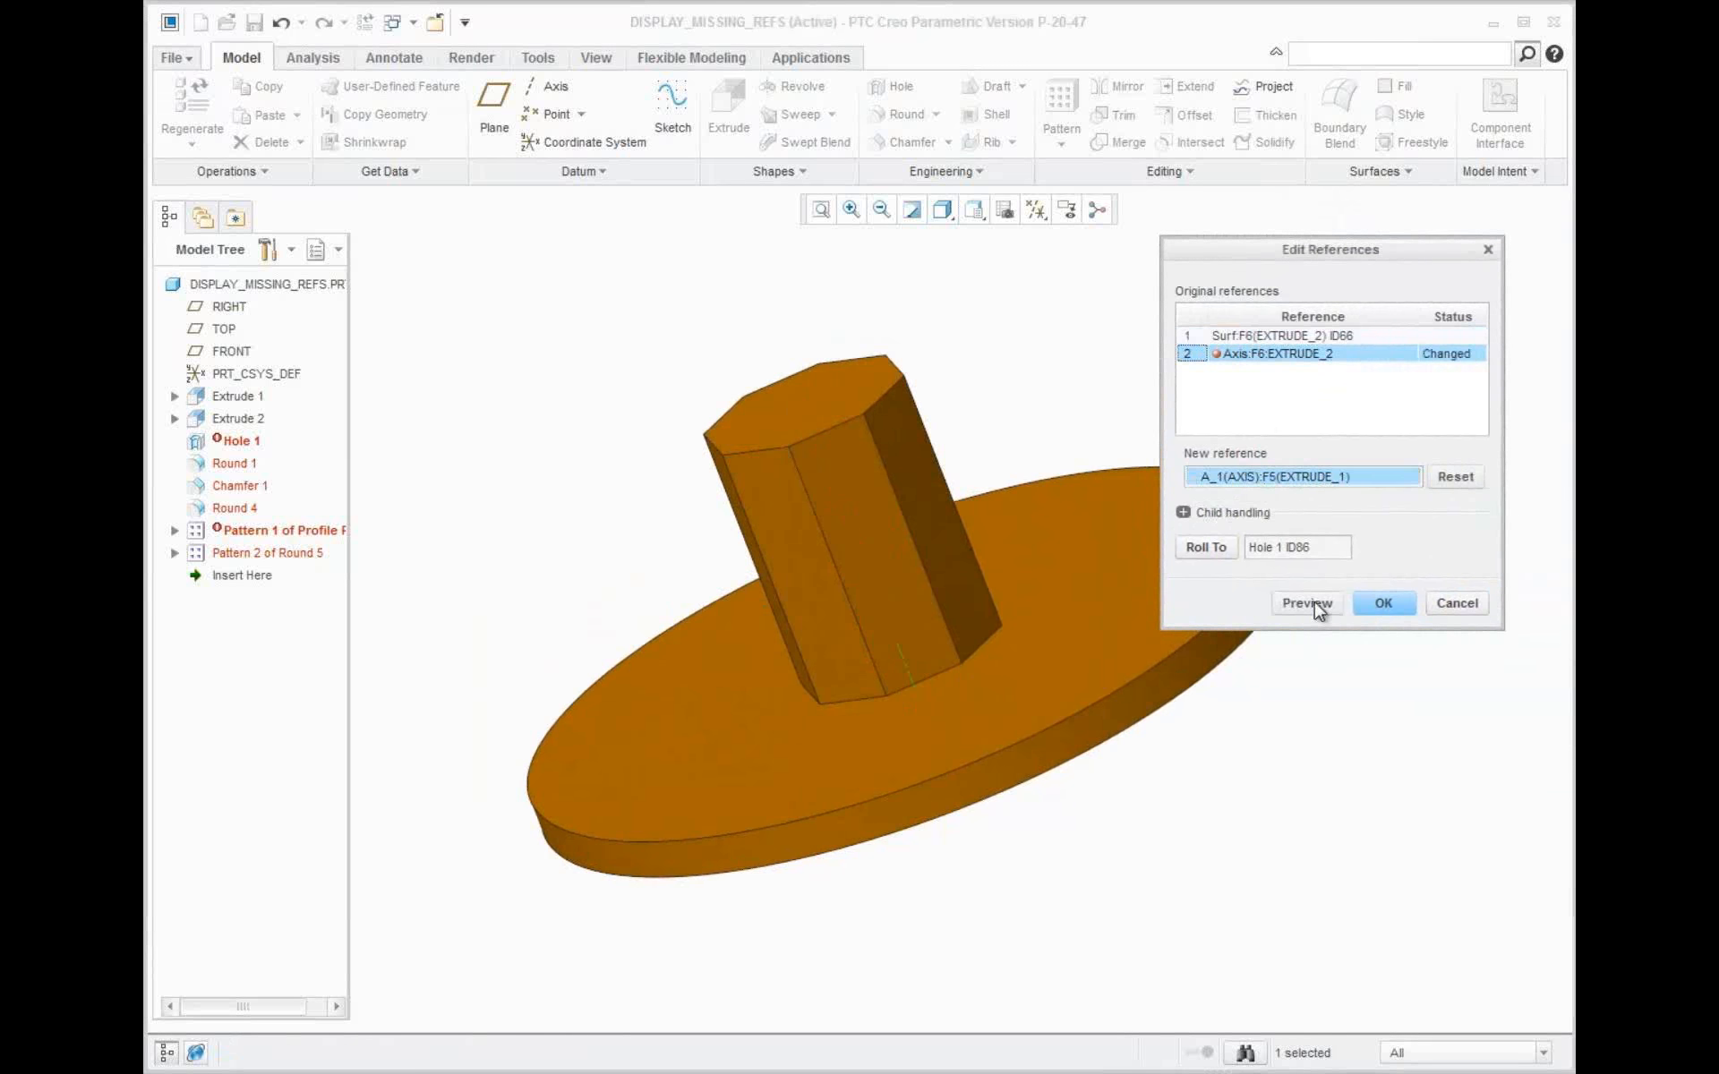
Preview the rerouted Hole 1 and accept its new references, keeping the features that still fail to regenerate
left_click(1312, 603)
middle_click_drag(883, 568, 952, 614)
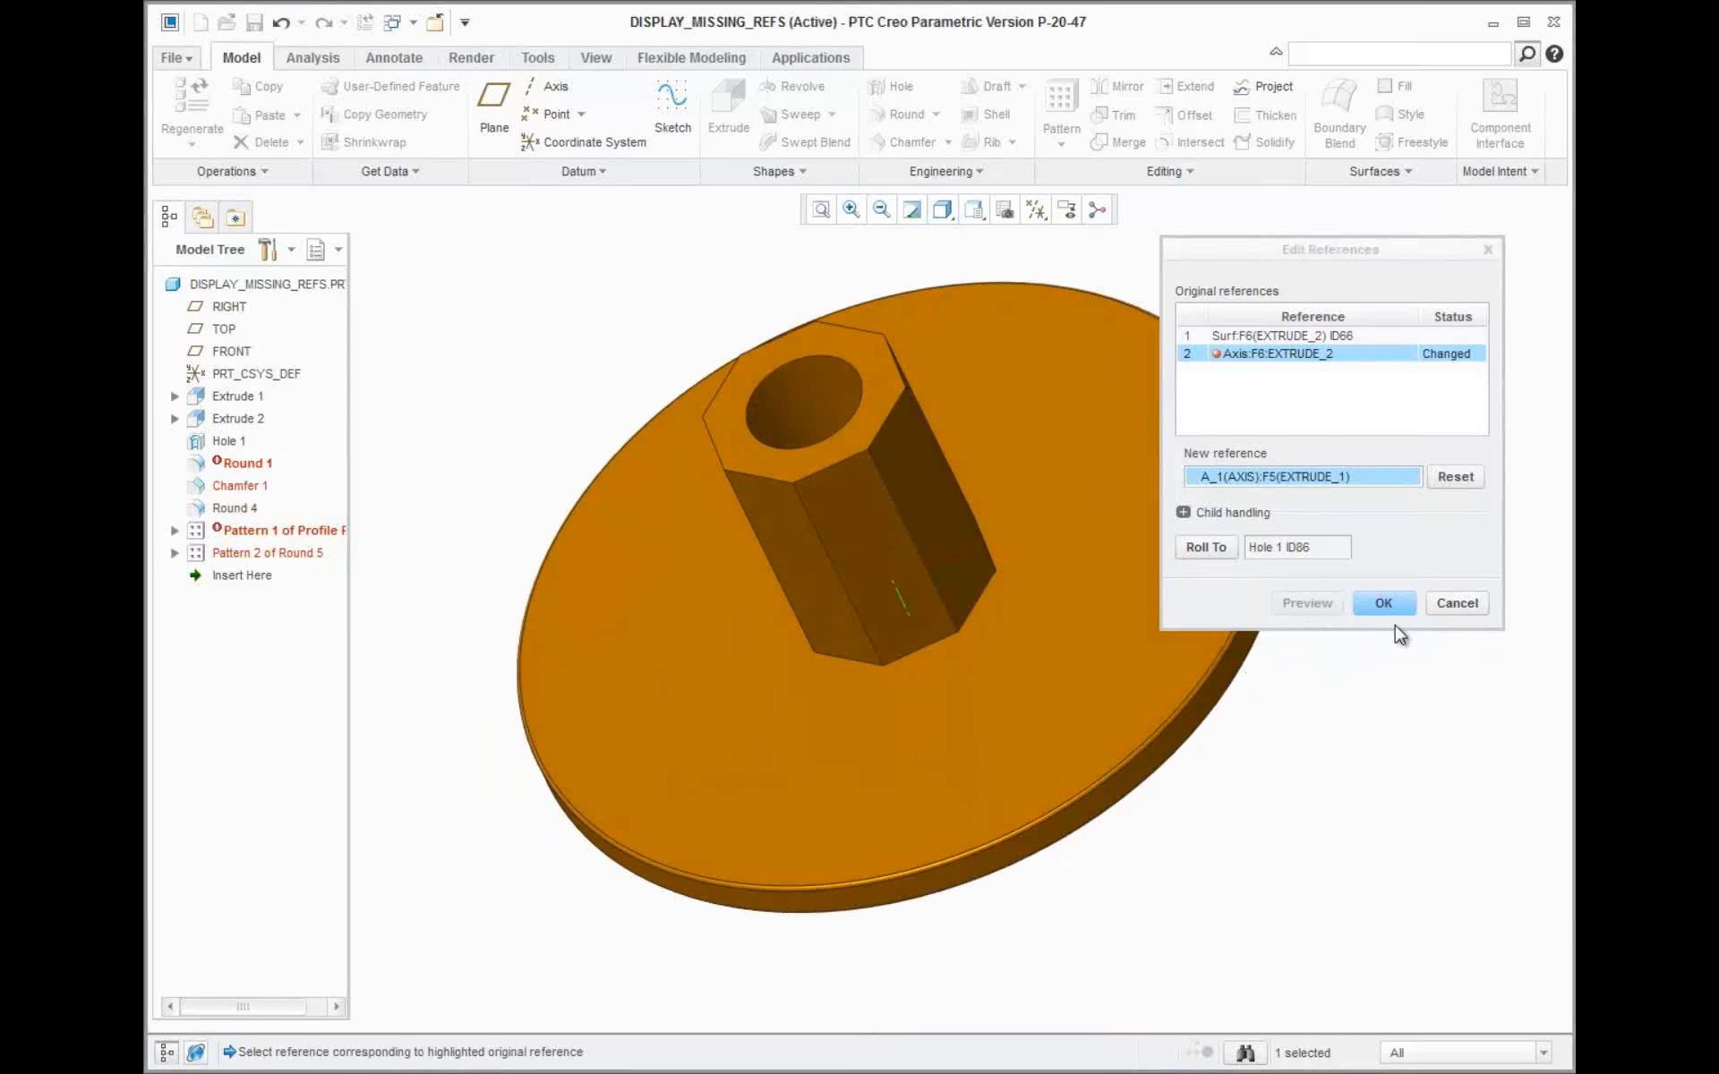
left_click(1384, 603)
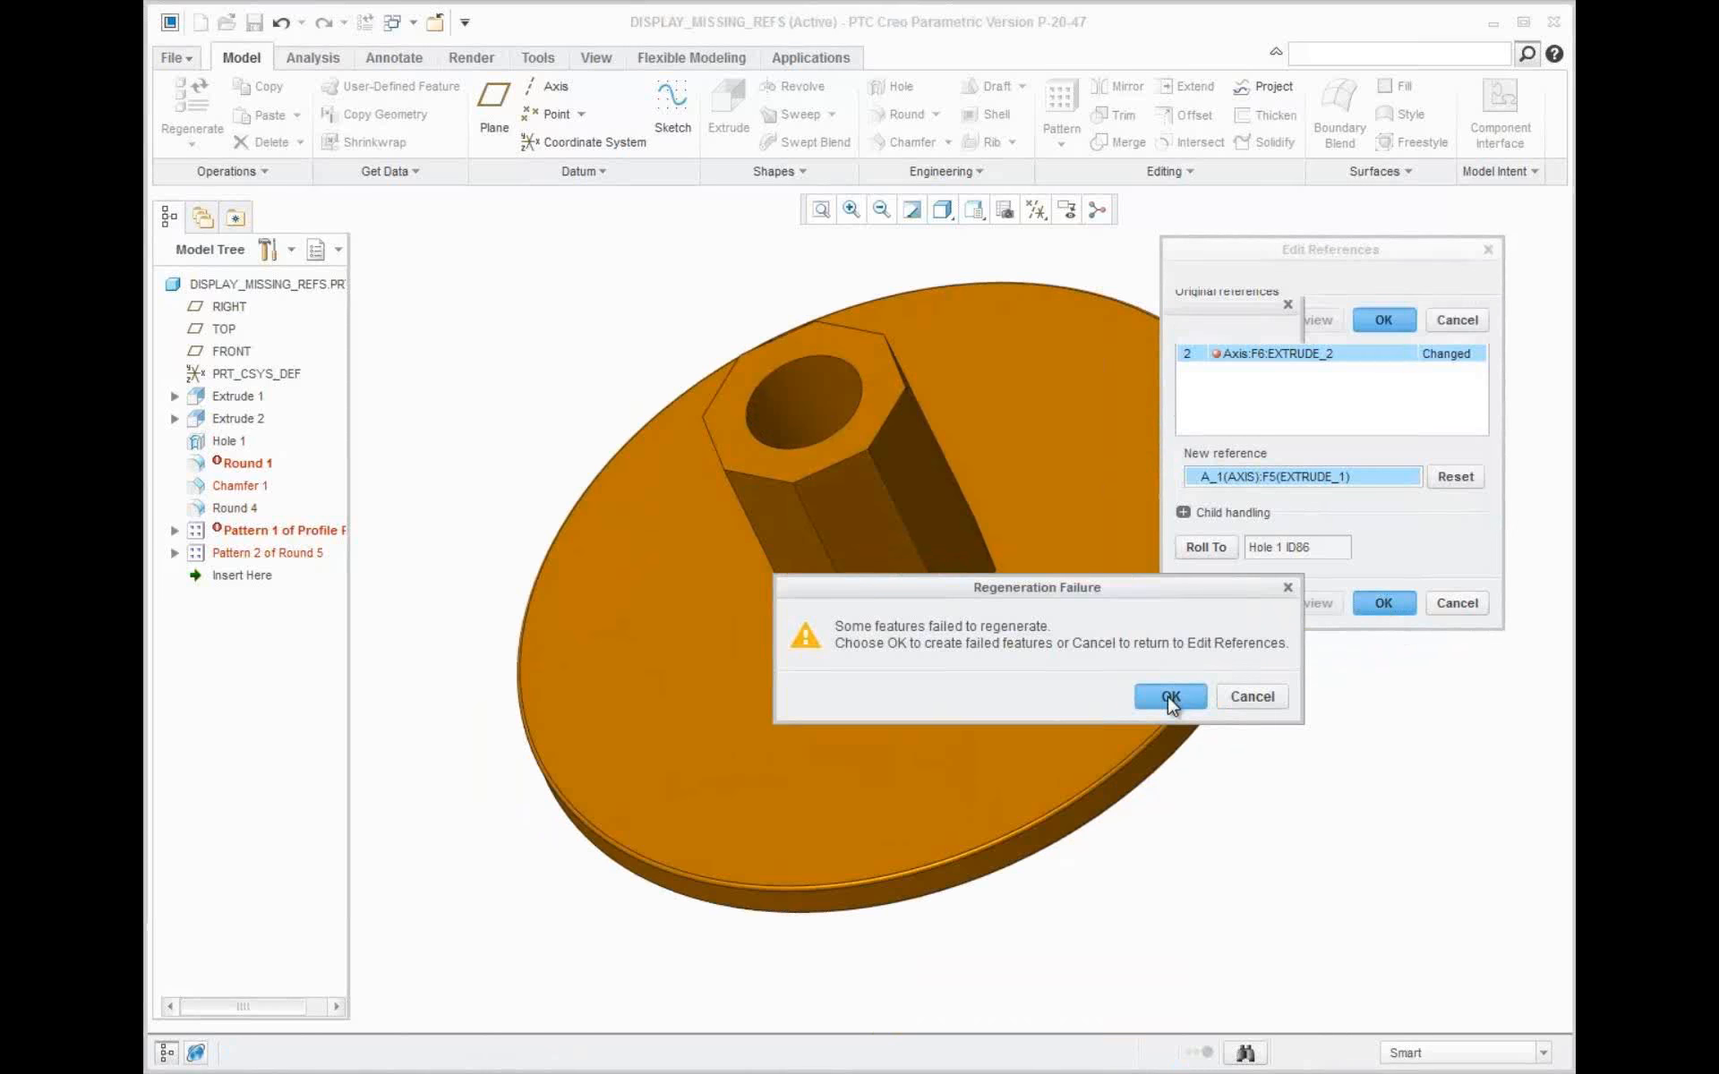
left_click(1168, 695)
left_click(453, 621)
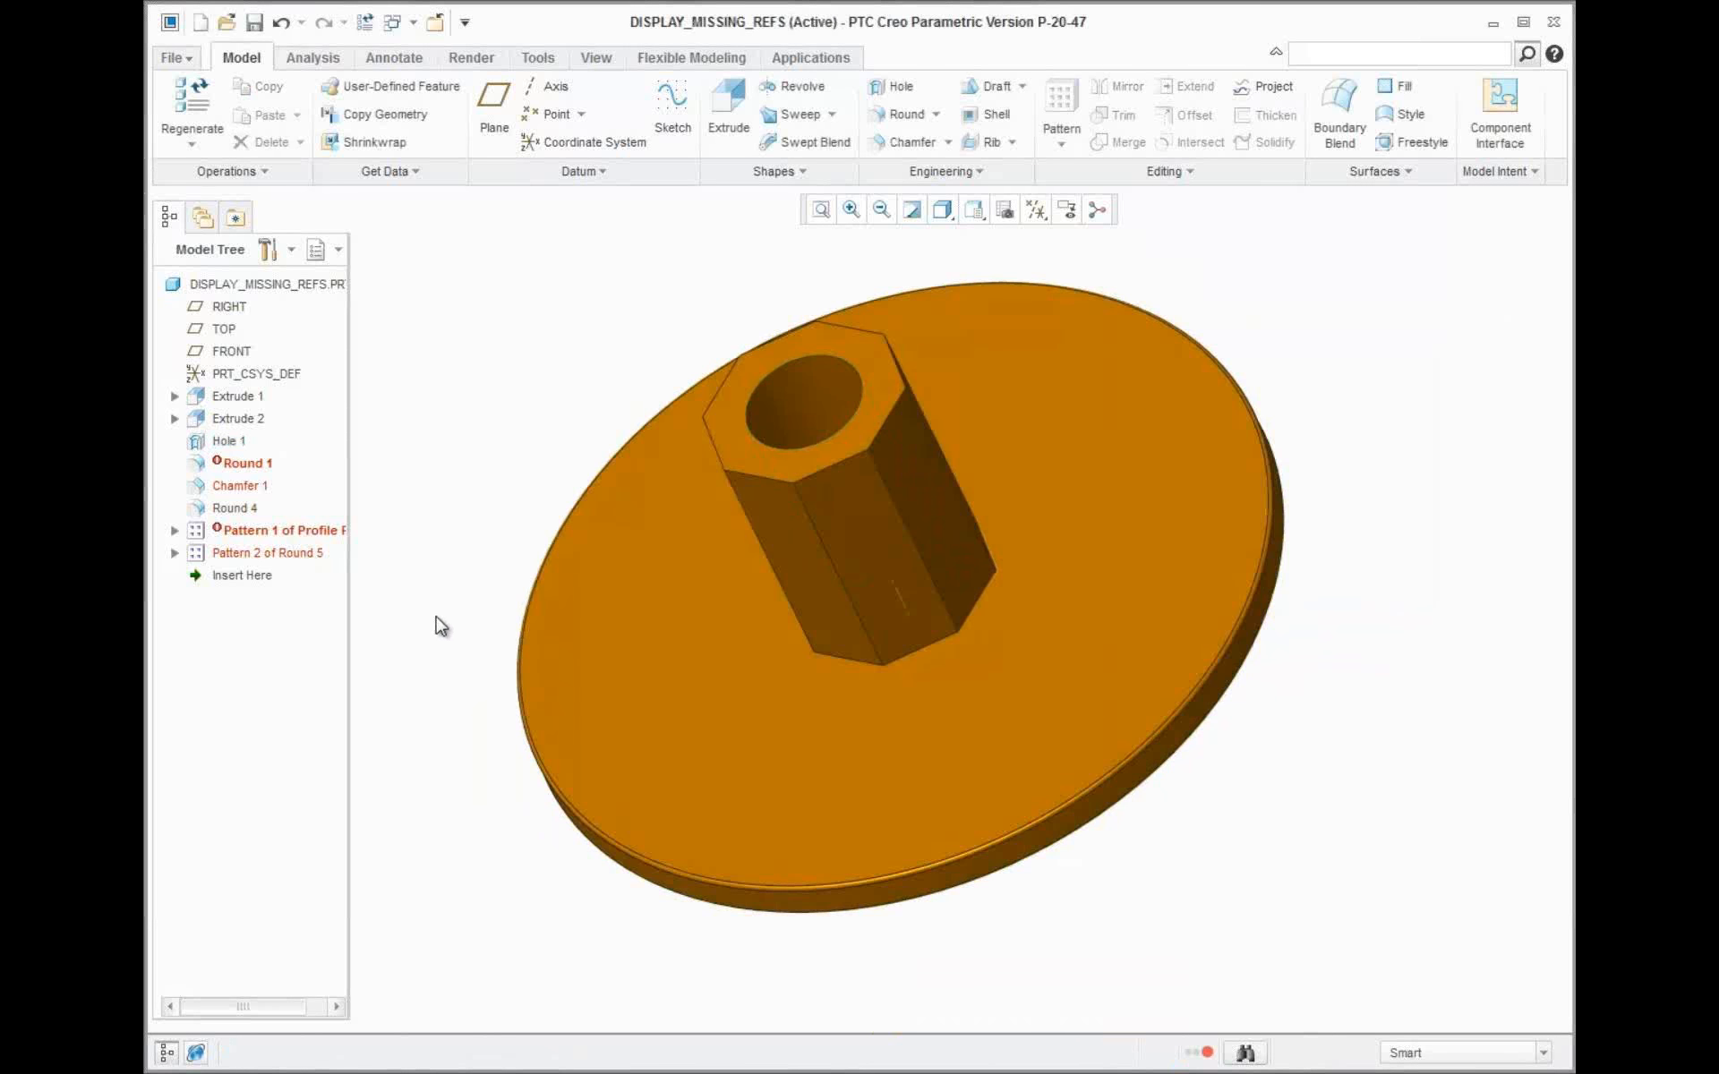
Redefine Round 1, replacing its missing Extrude 2 edge with the octagon's top outer edges, and accept the round
right_click(260, 477)
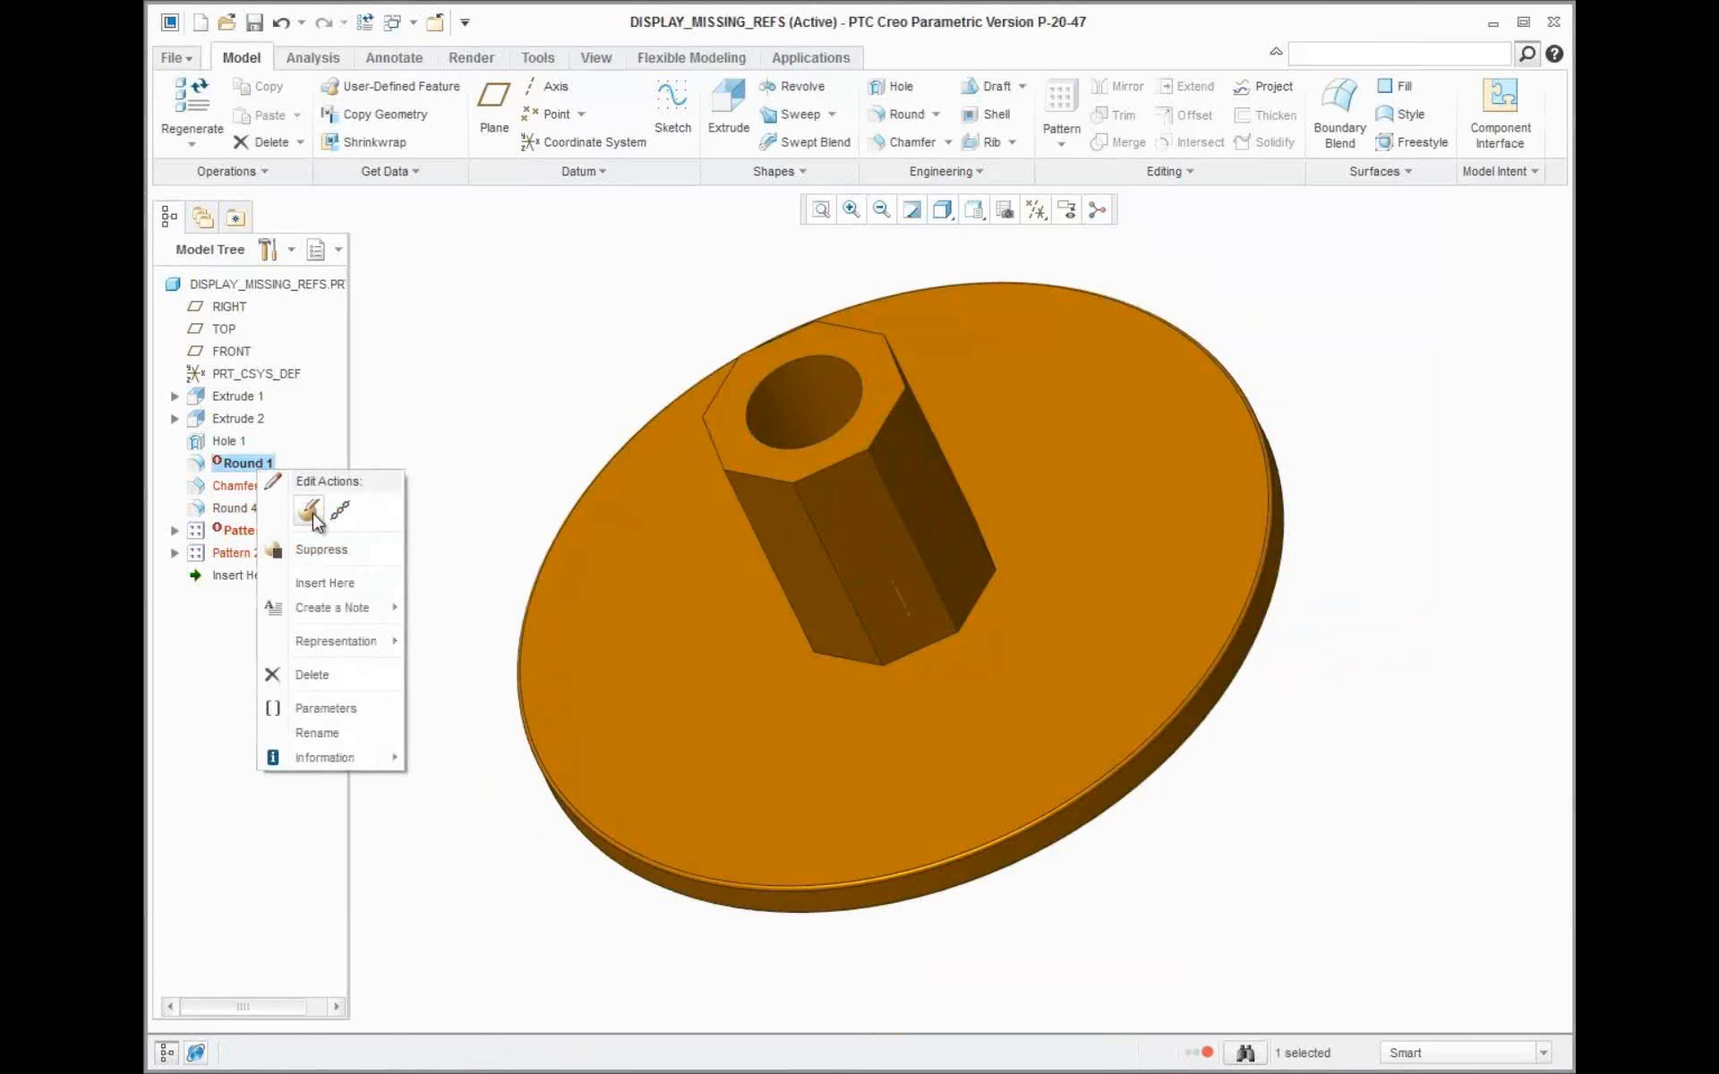
left_click(315, 509)
left_click(241, 174)
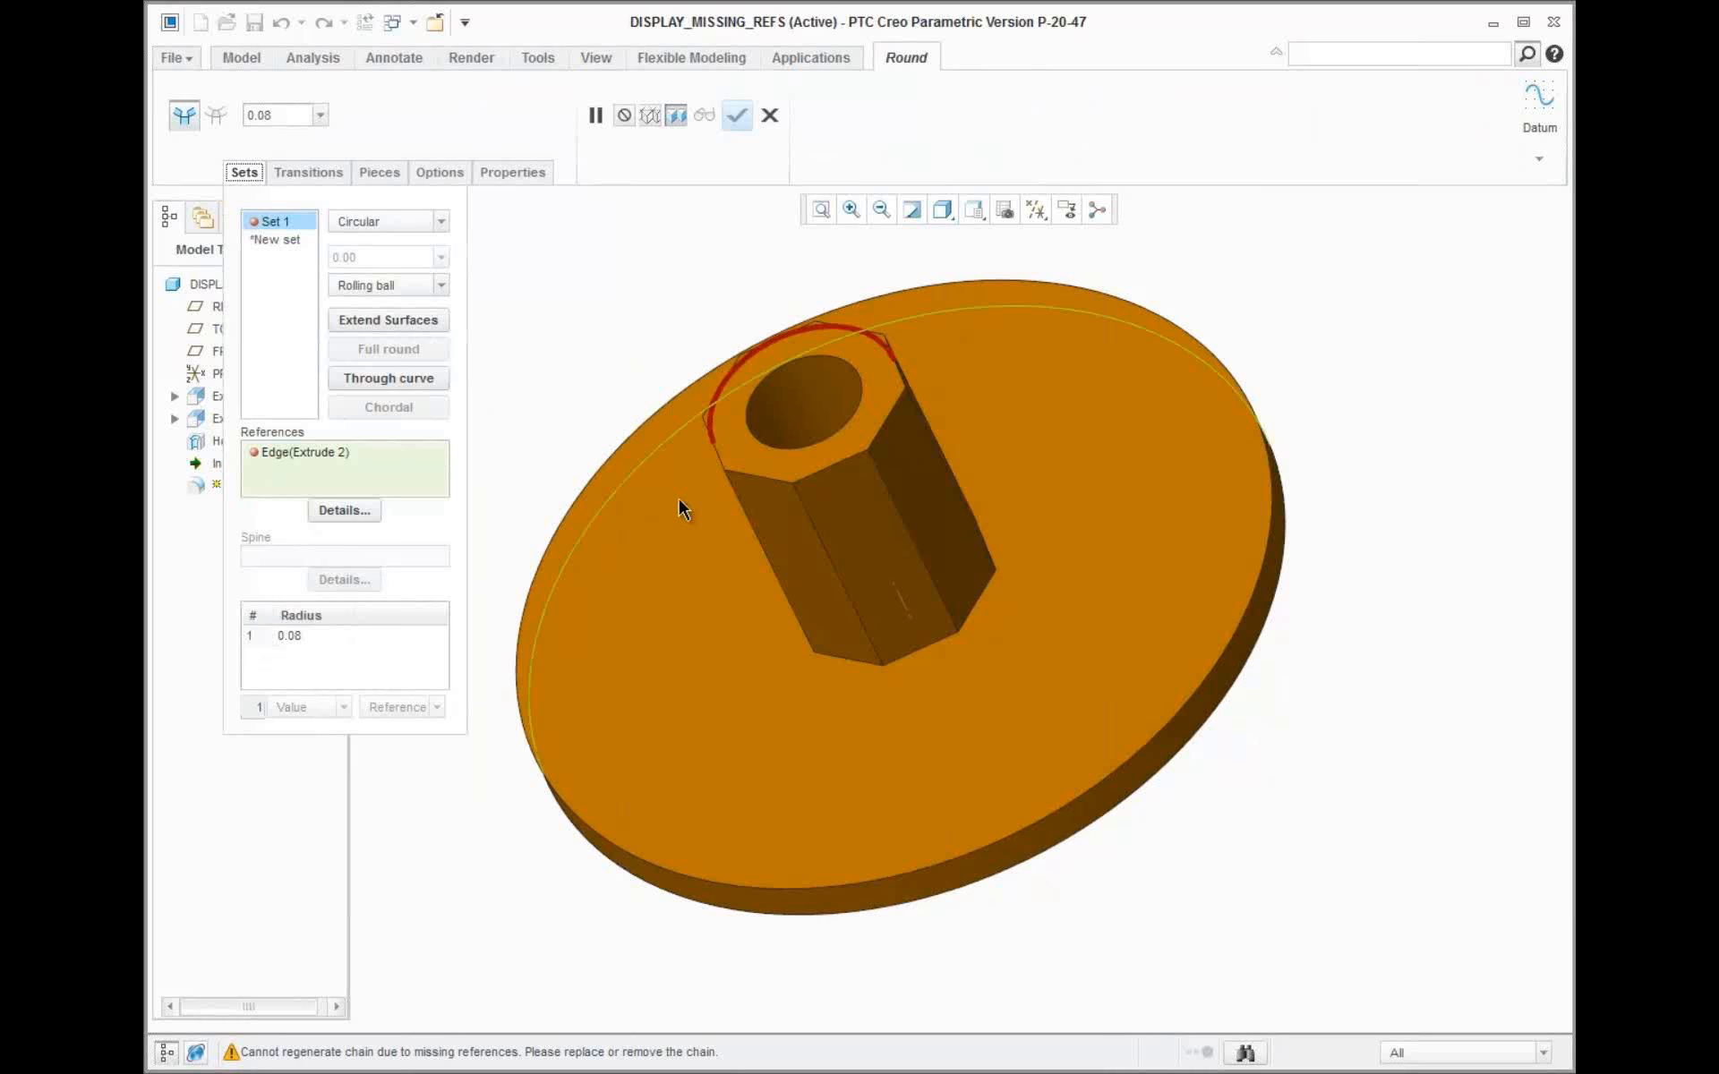
left_click(759, 472)
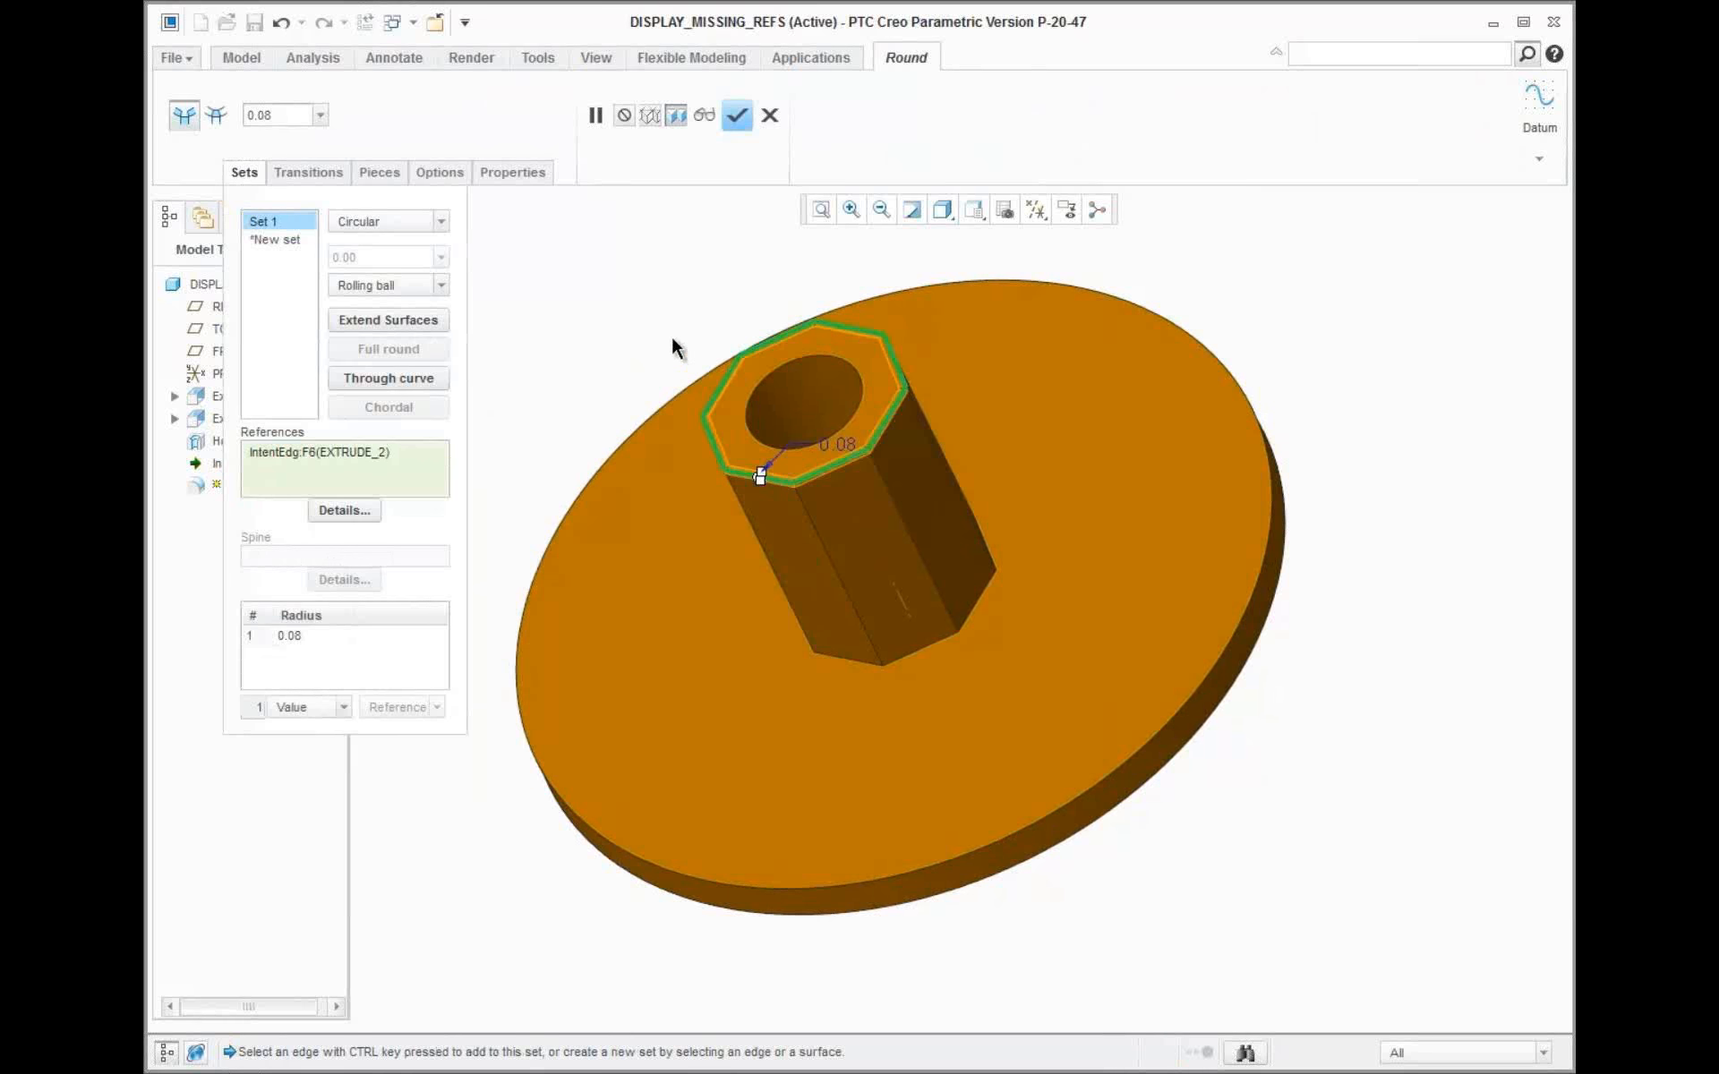
left_click(737, 115)
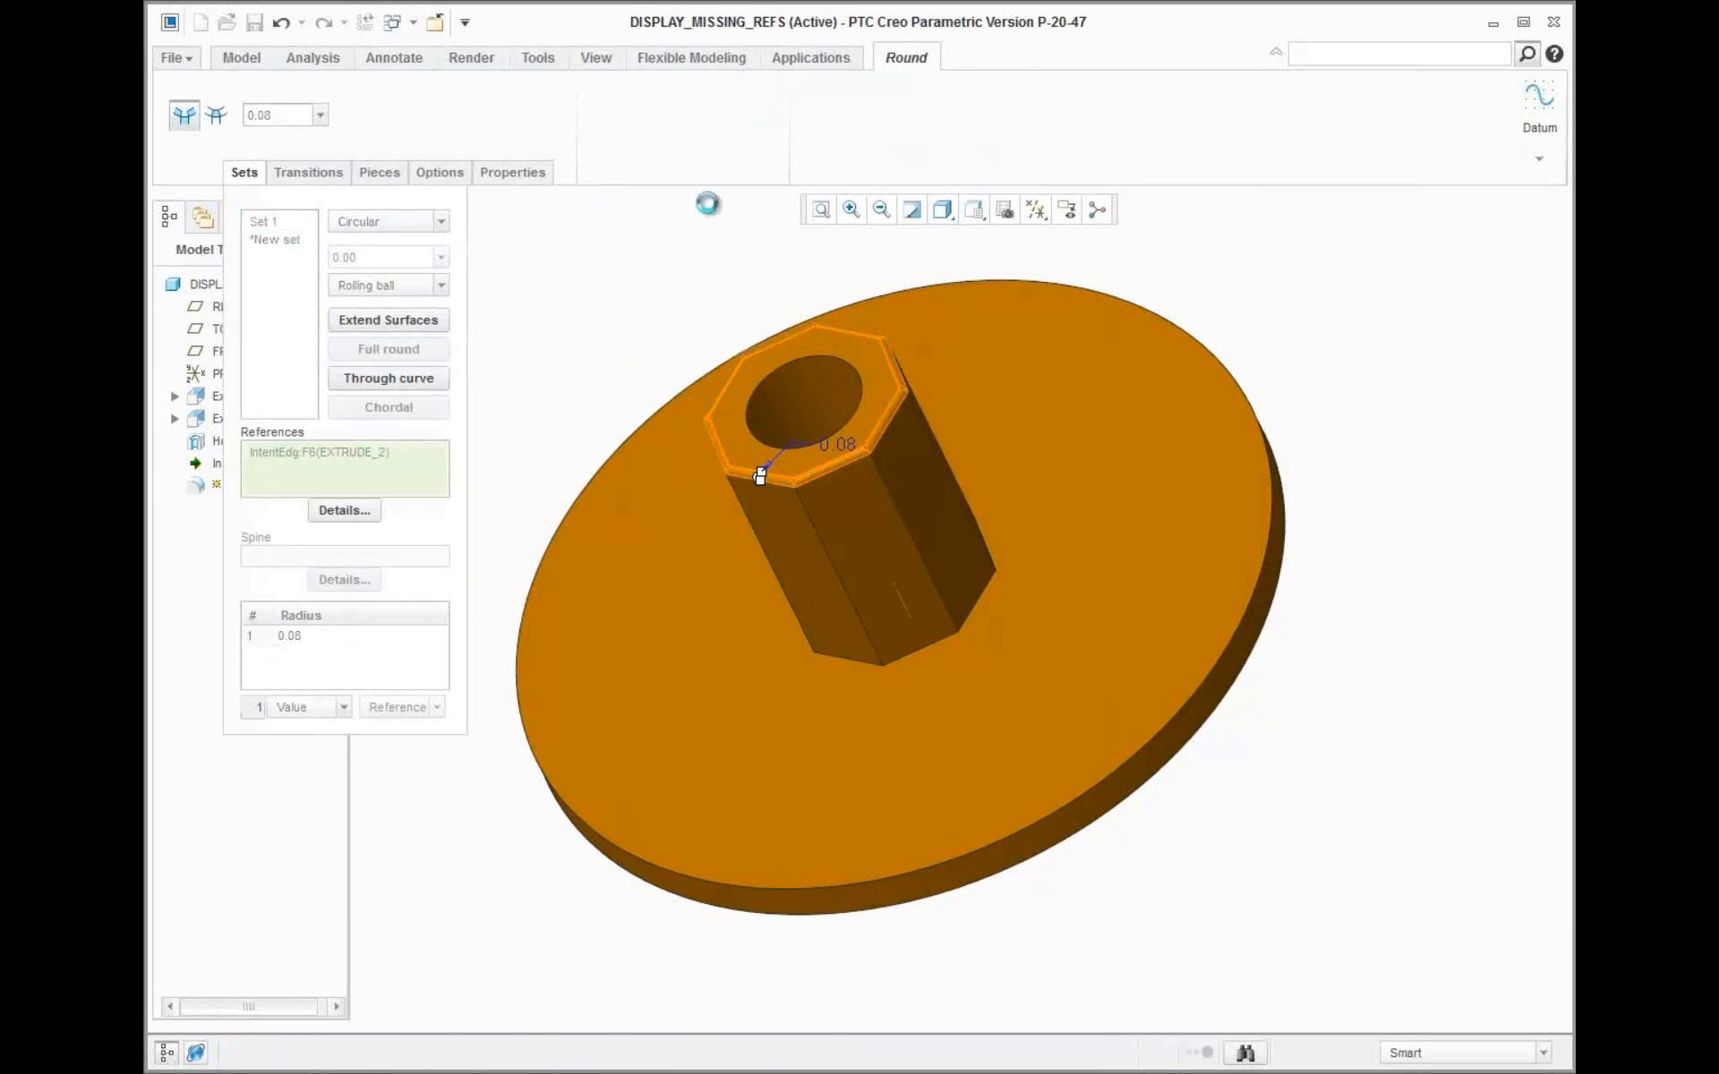
Redefine Pattern 1 of Profile Rib 2, replacing the missing pattern axis with the axis through the boss centre
right_click(237, 533)
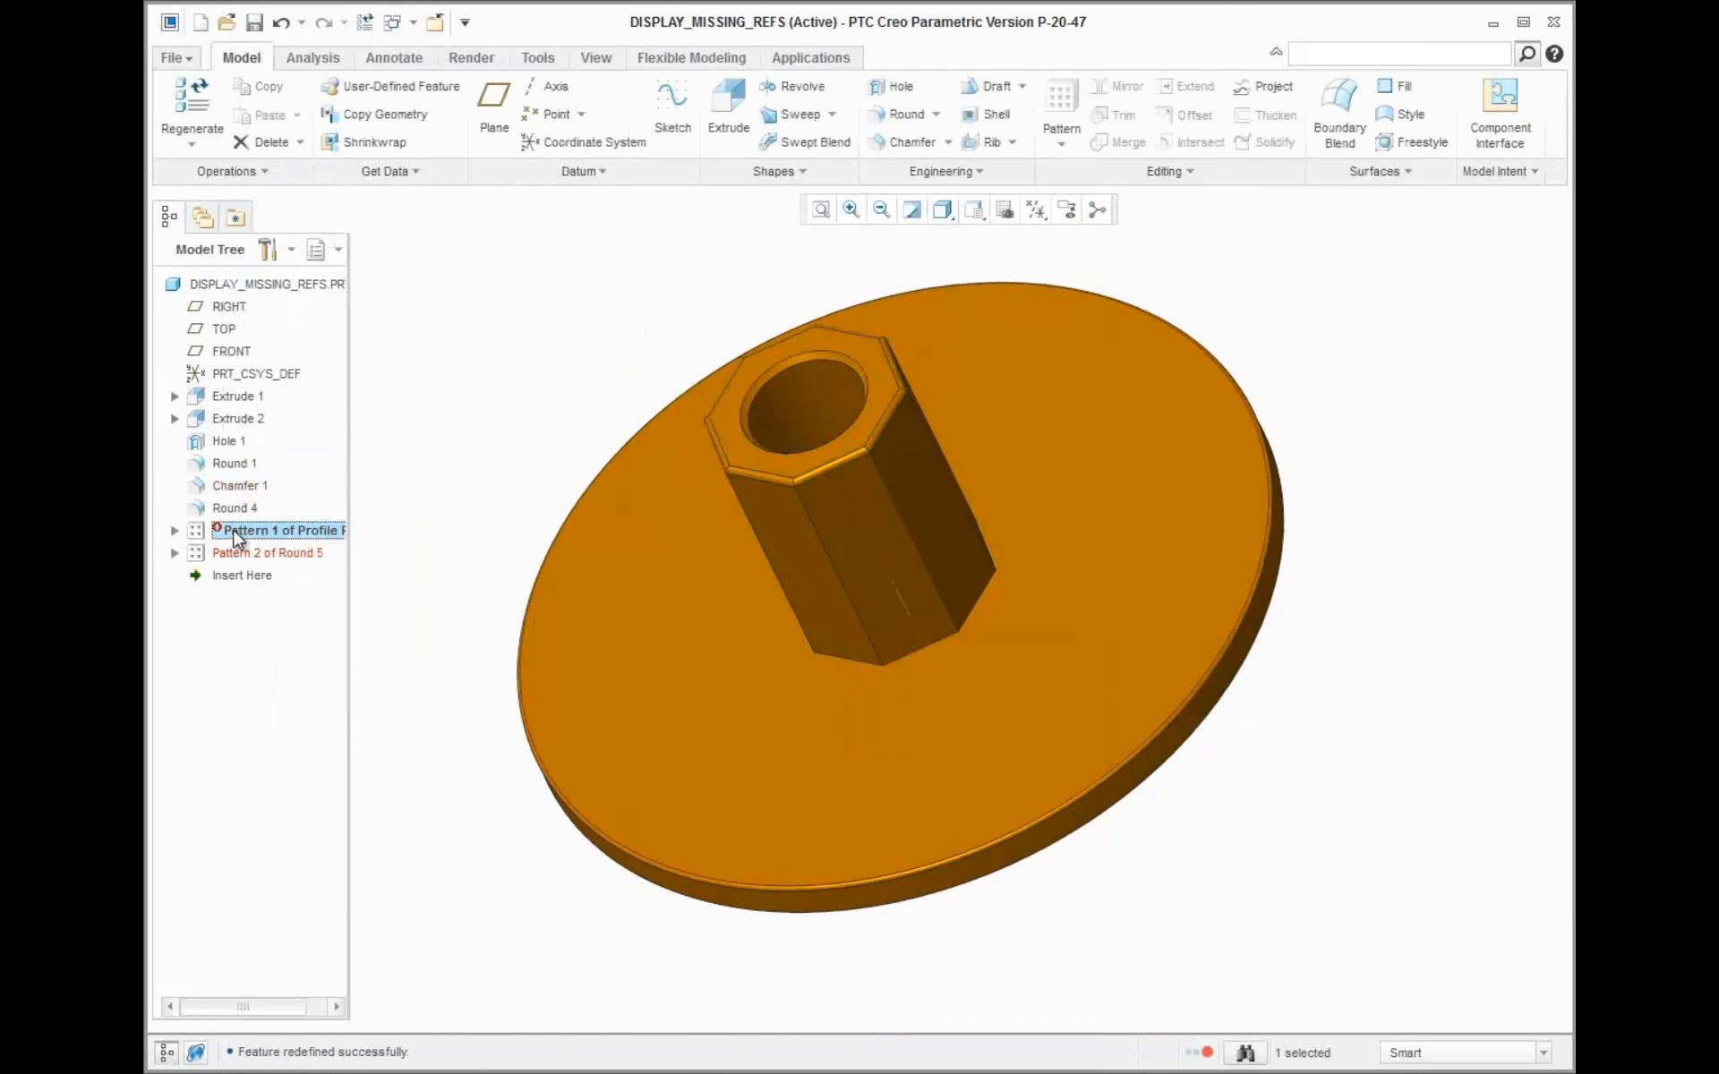
left_click(288, 564)
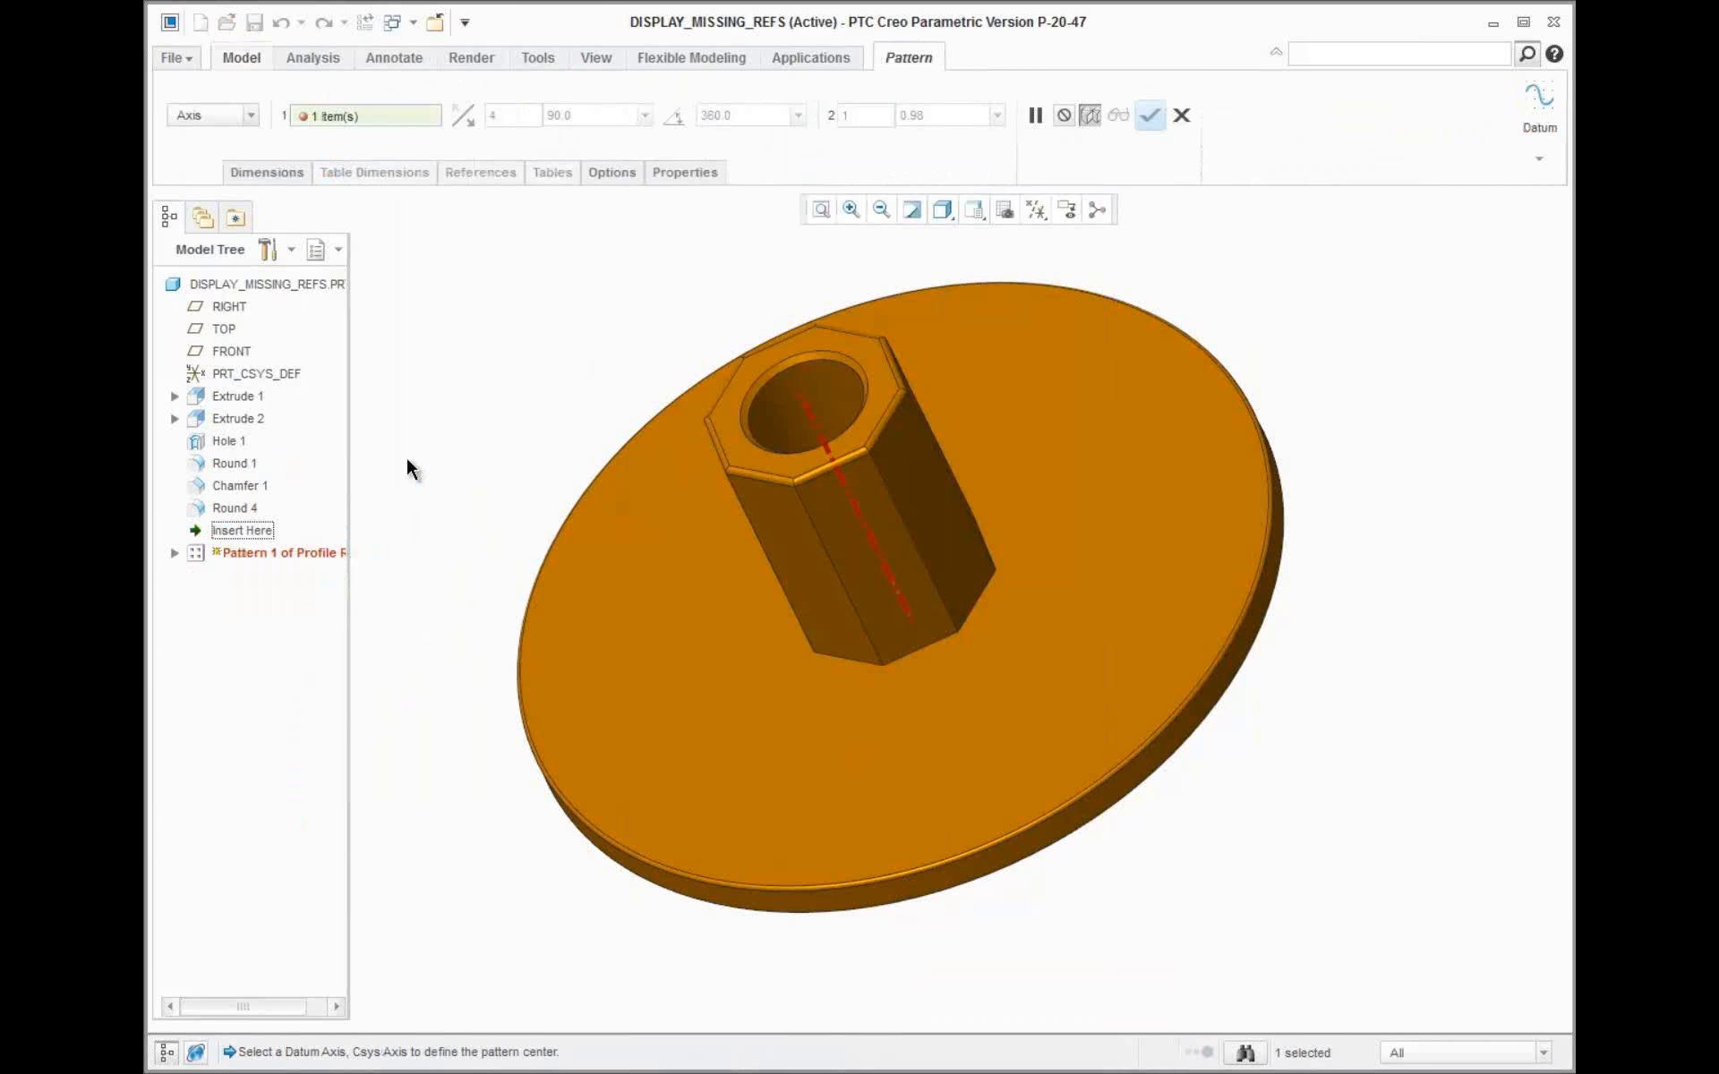
left_click(403, 116)
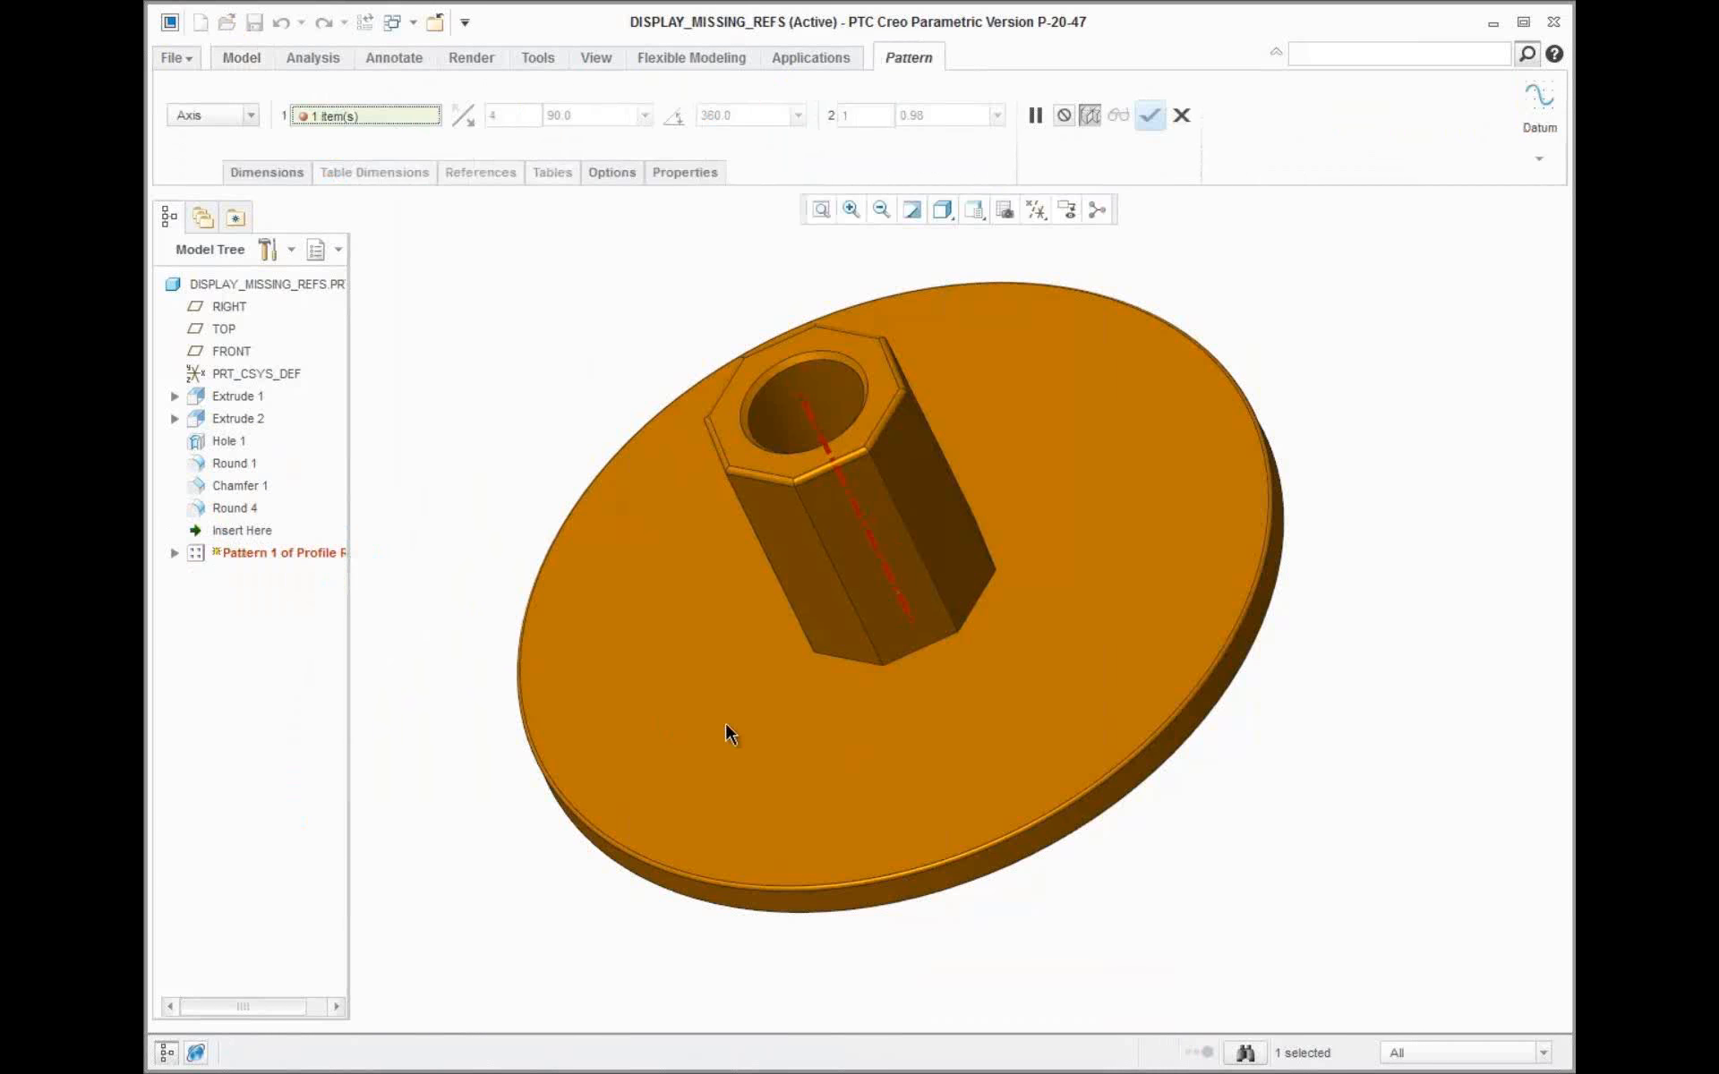
left_click(905, 616)
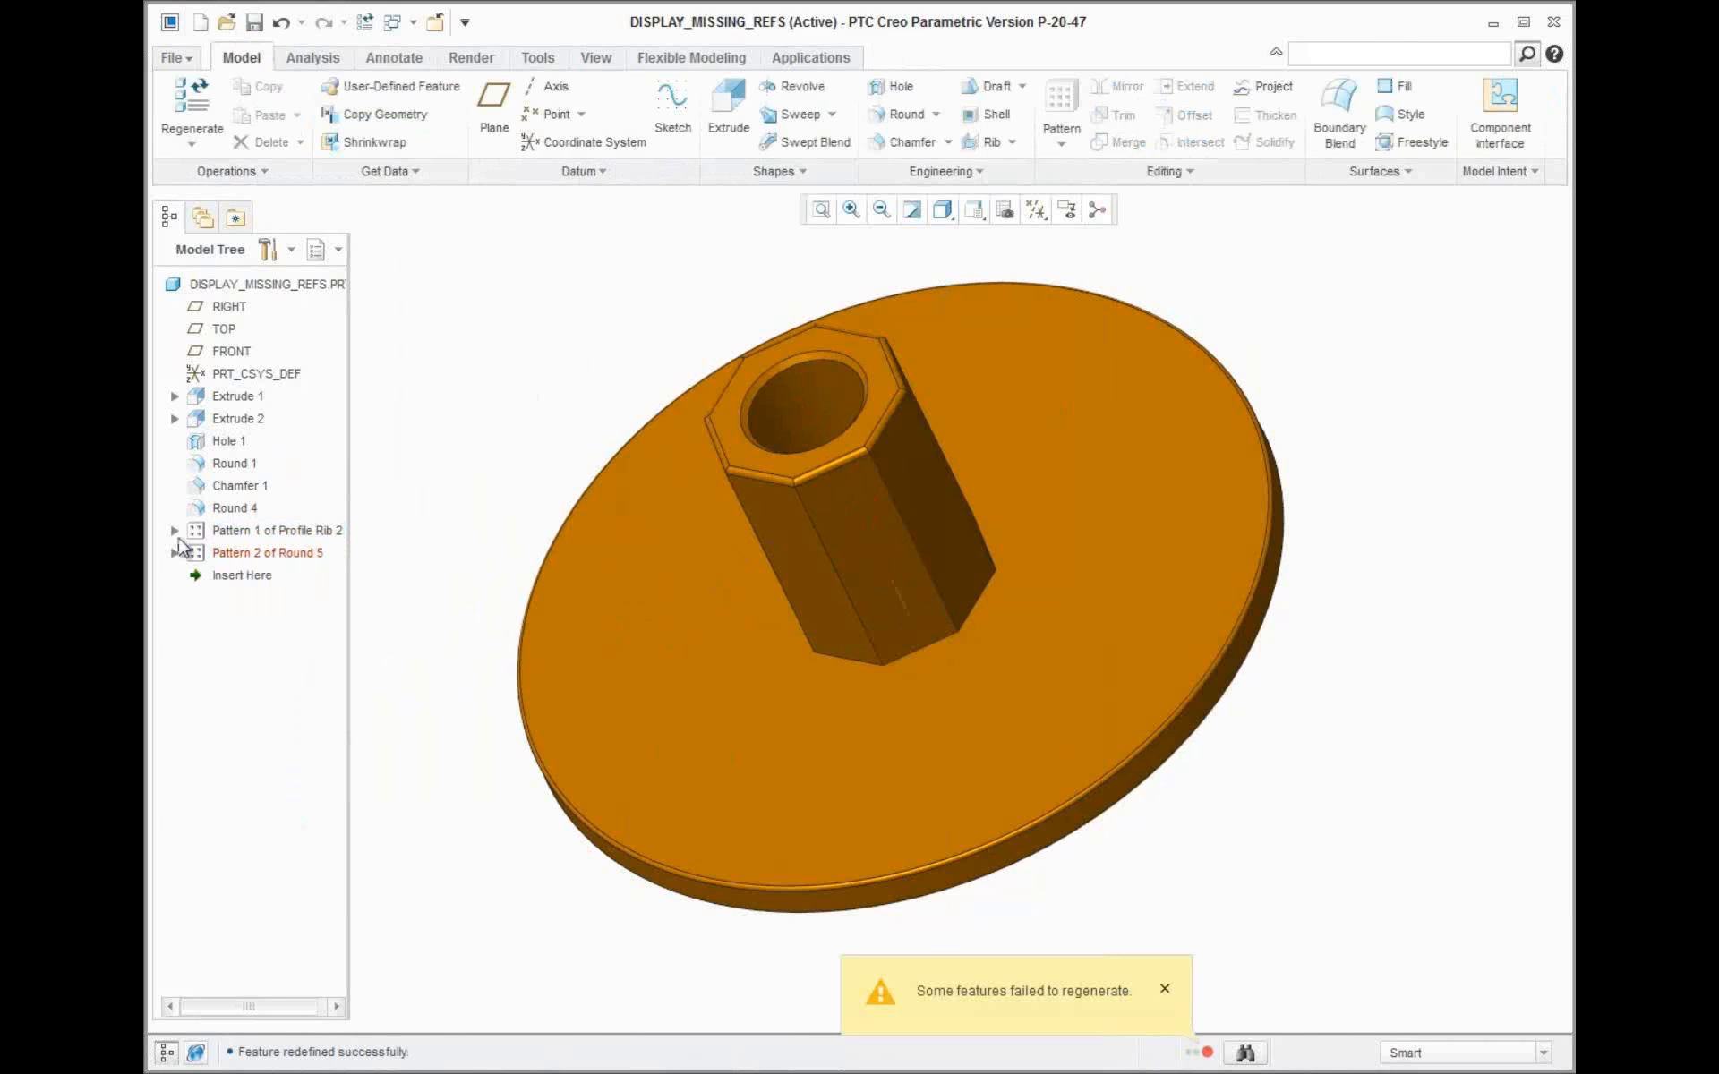
Edit Section 1 of Profile Rib 2 [1], replacing the missing sketch reference with the octagon's flat side surface beside the rib, and accept the sketch
left_click(174, 530)
left_click(197, 553)
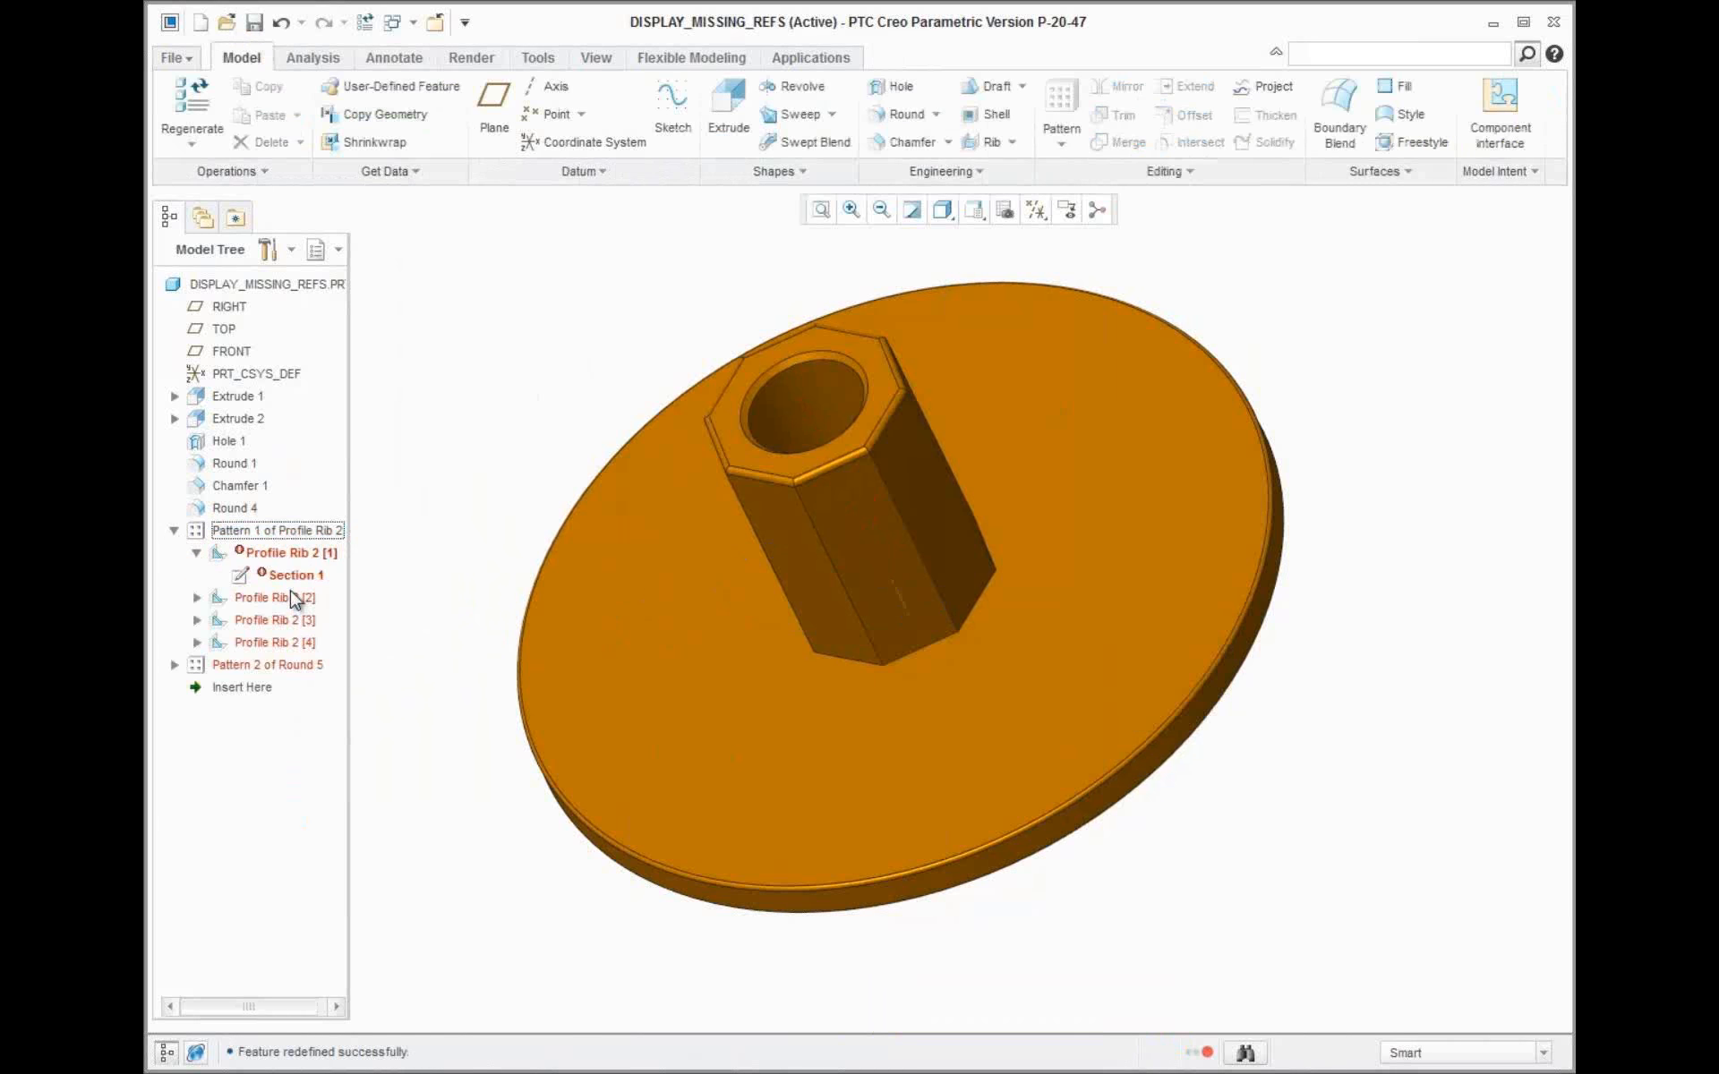
left_click(294, 578)
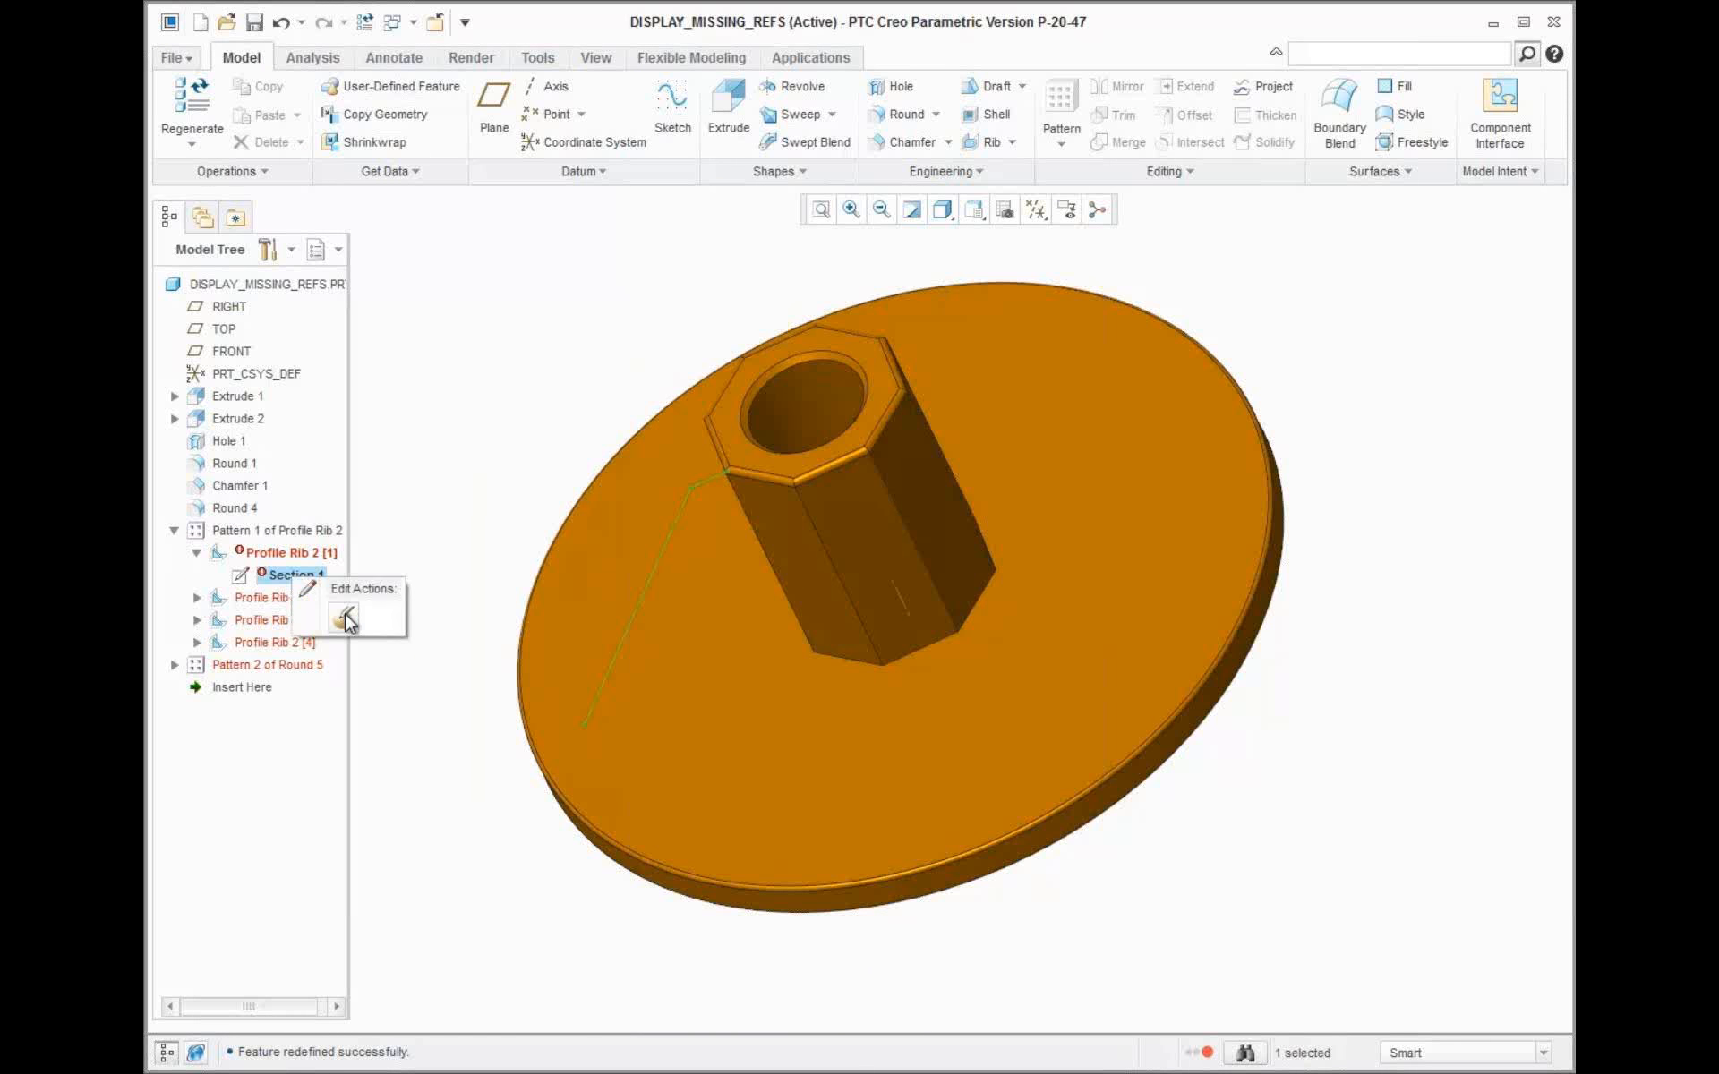
left_click(343, 616)
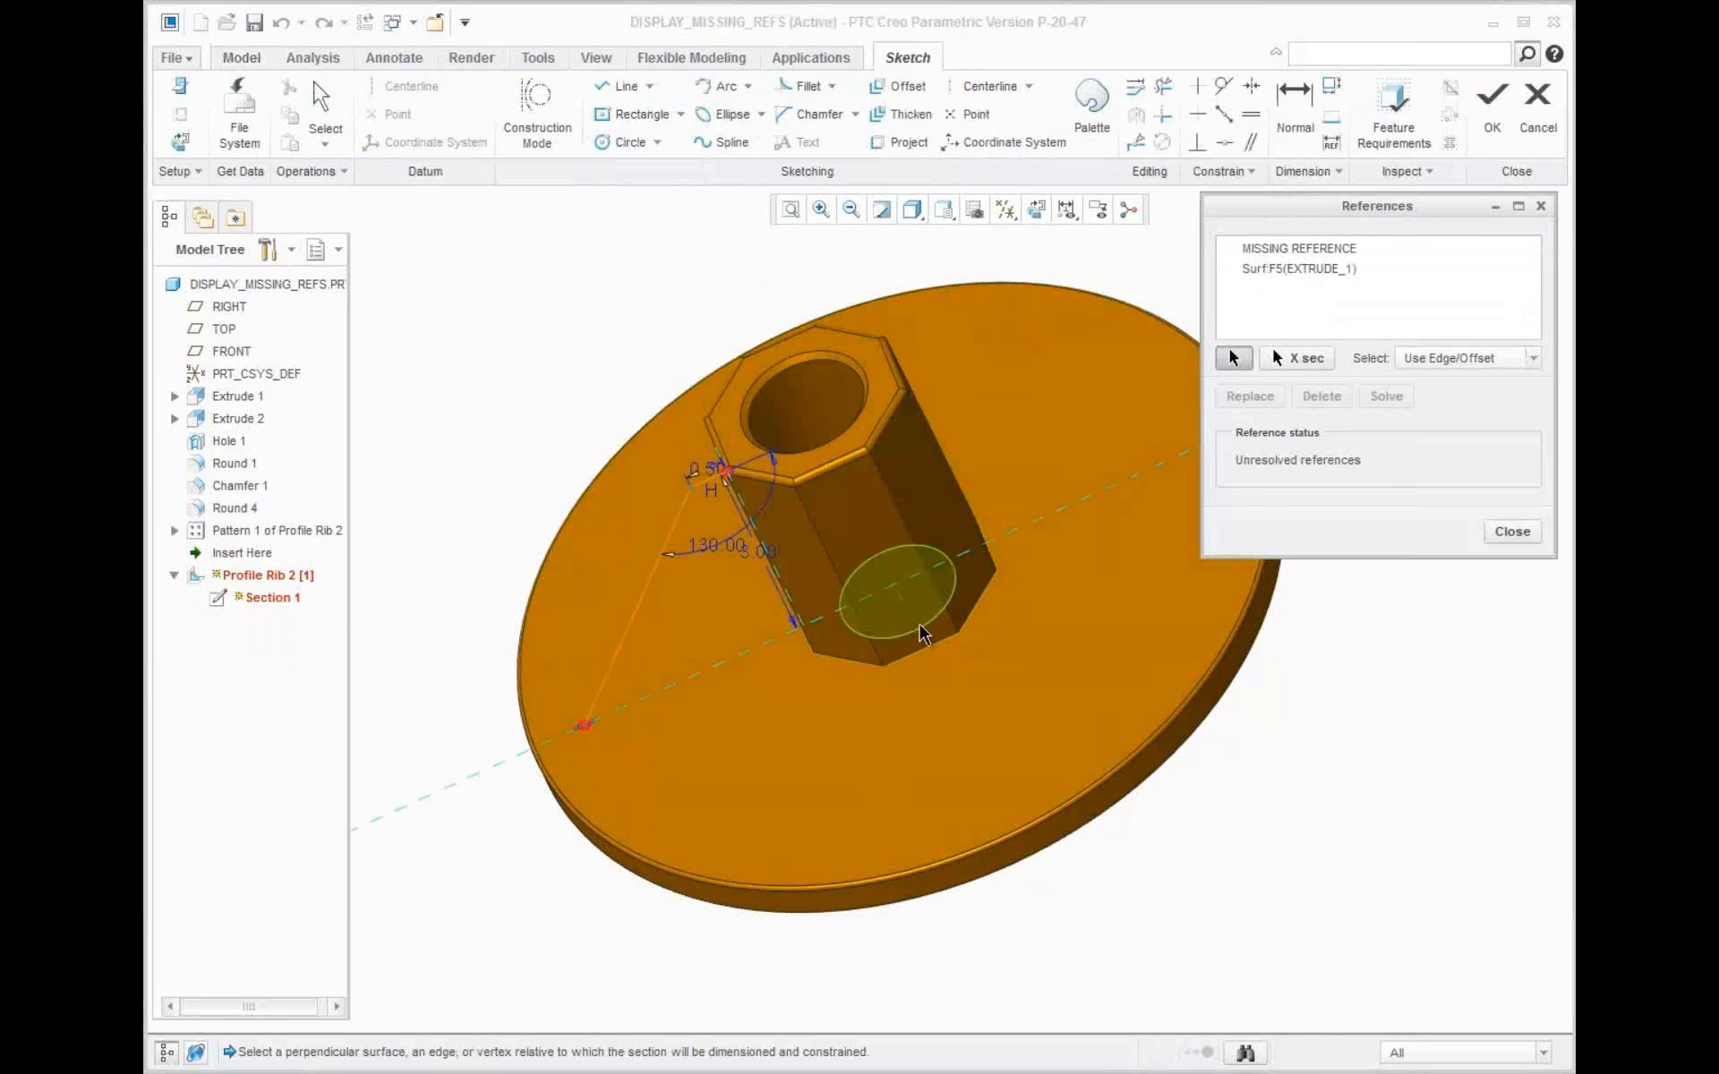
scroll(757, 553, "up", 2)
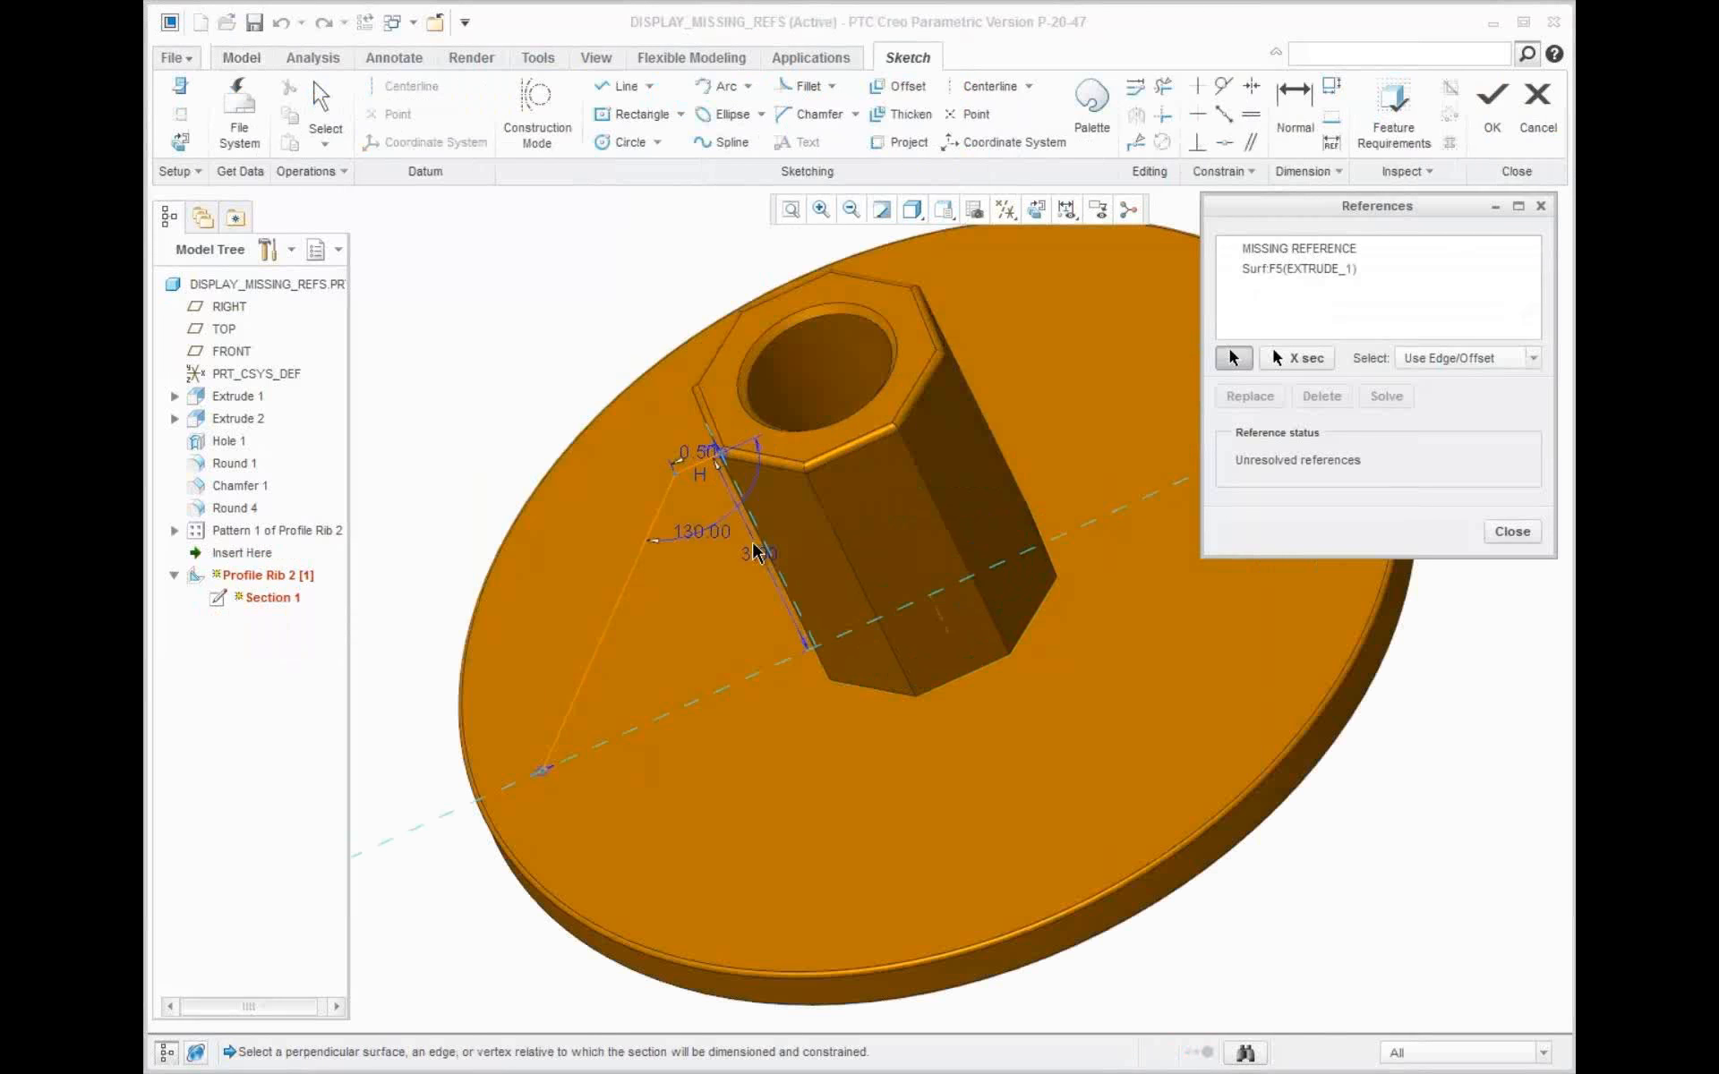
scroll(770, 560, "up", 3)
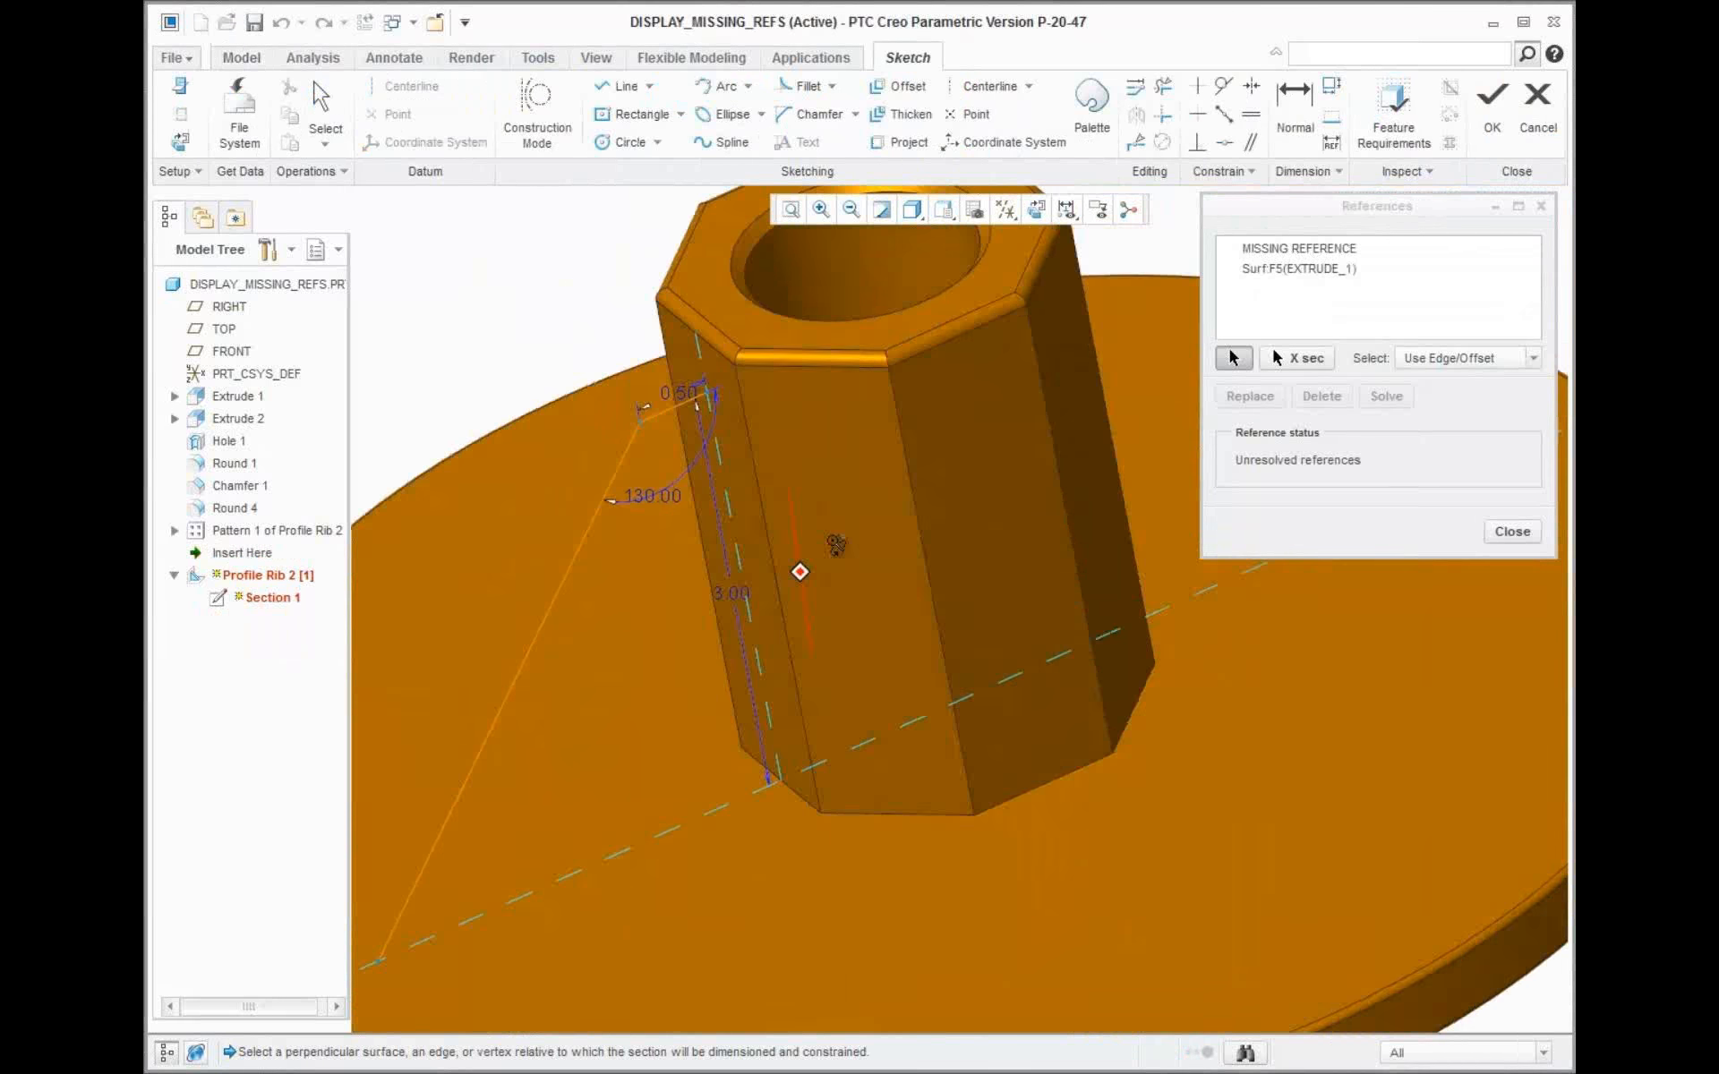
scroll(797, 566, "up", 2)
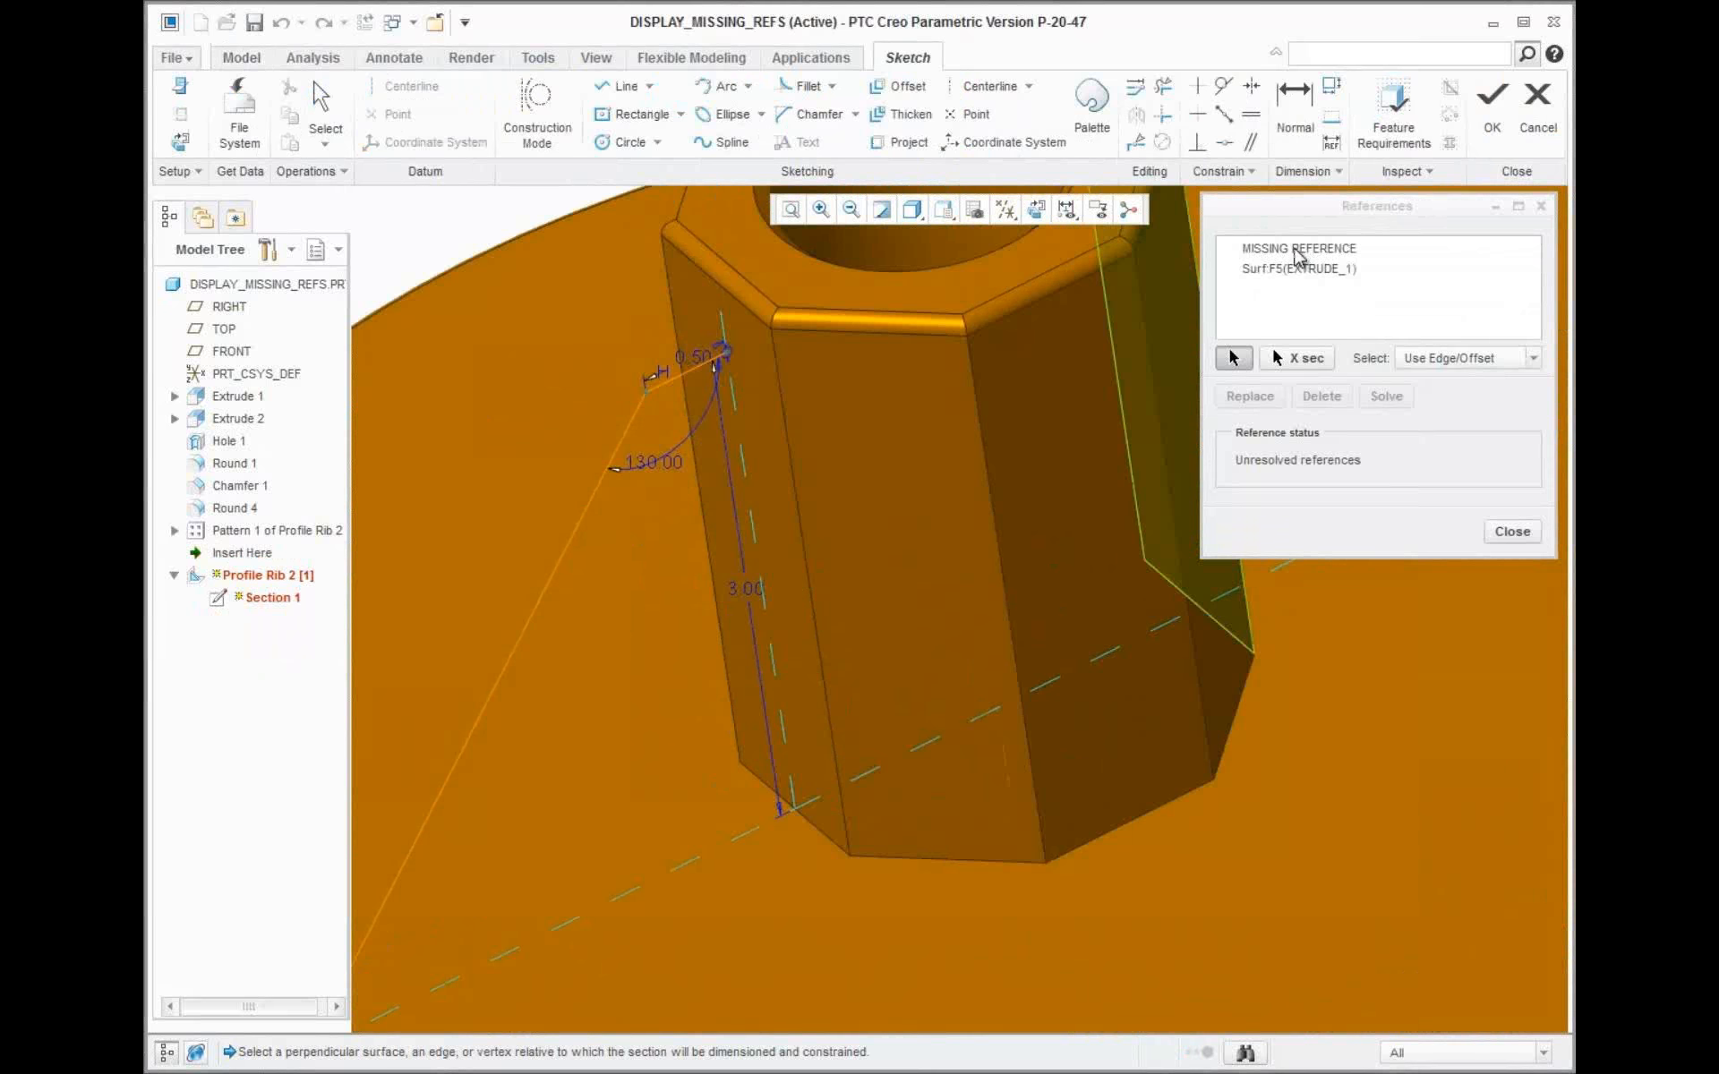
left_click(1298, 257)
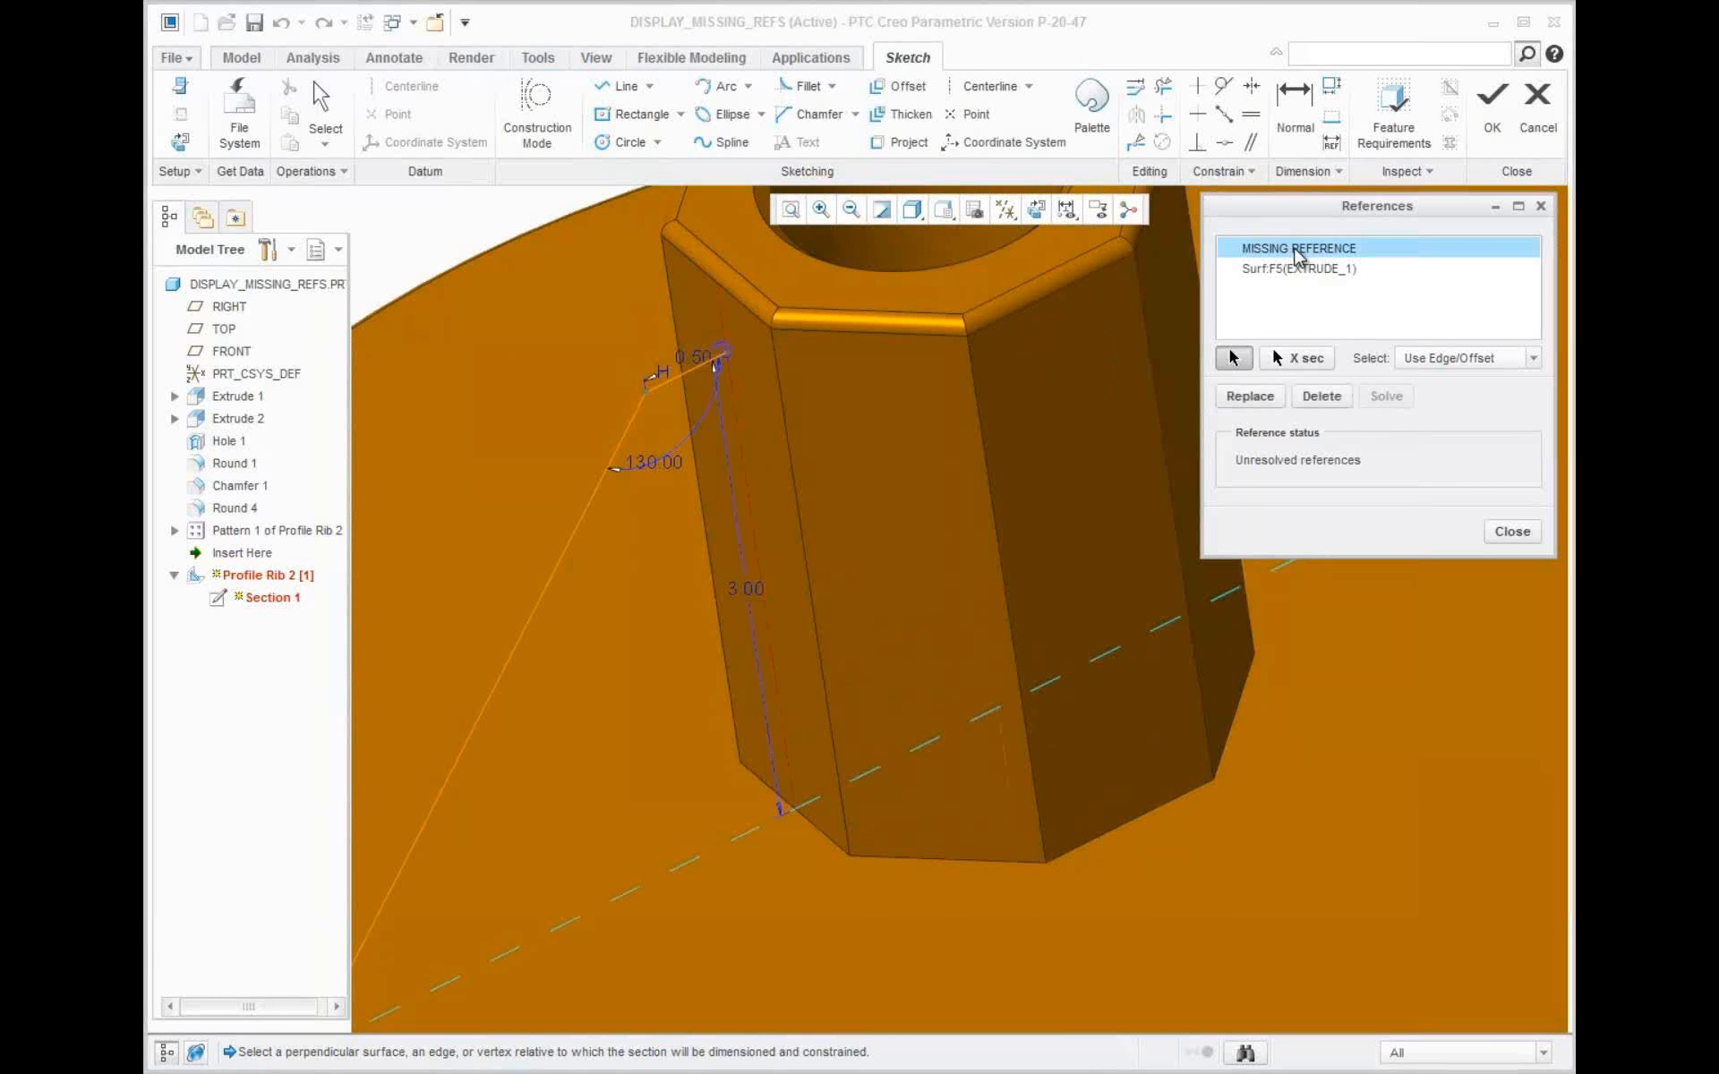
left_click(1250, 396)
left_click(781, 546)
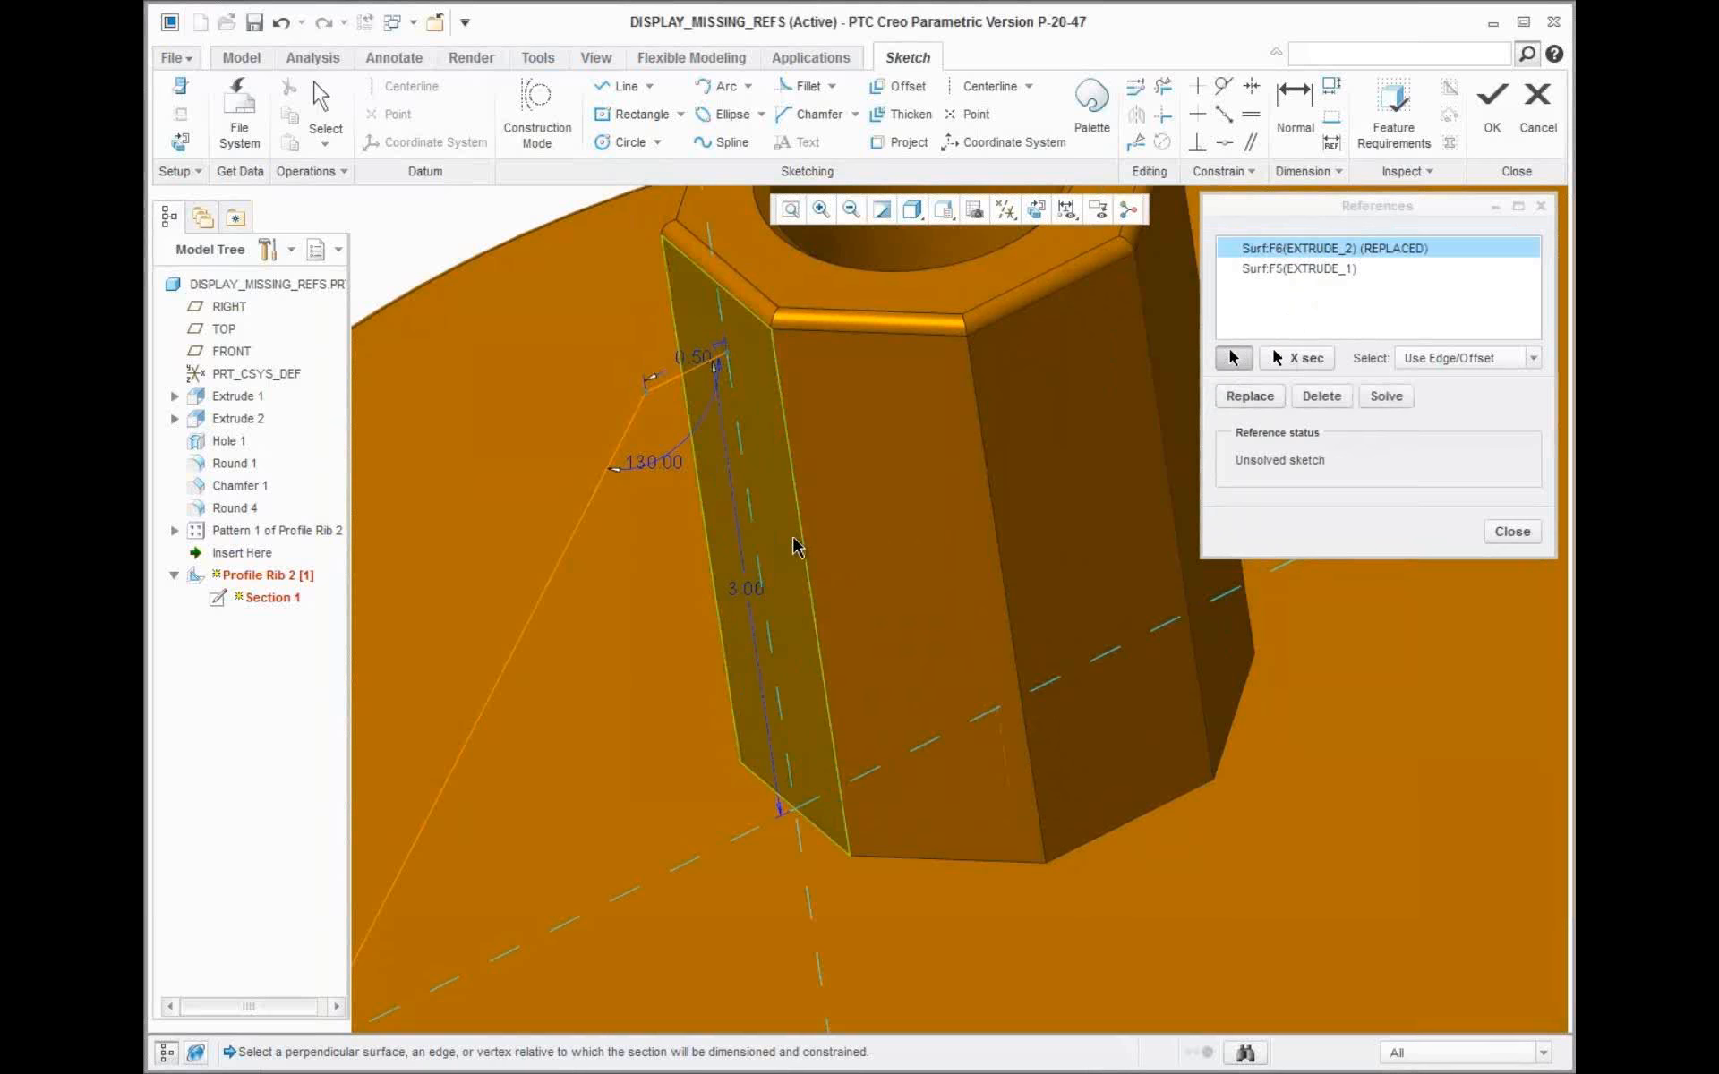
left_click(1506, 528)
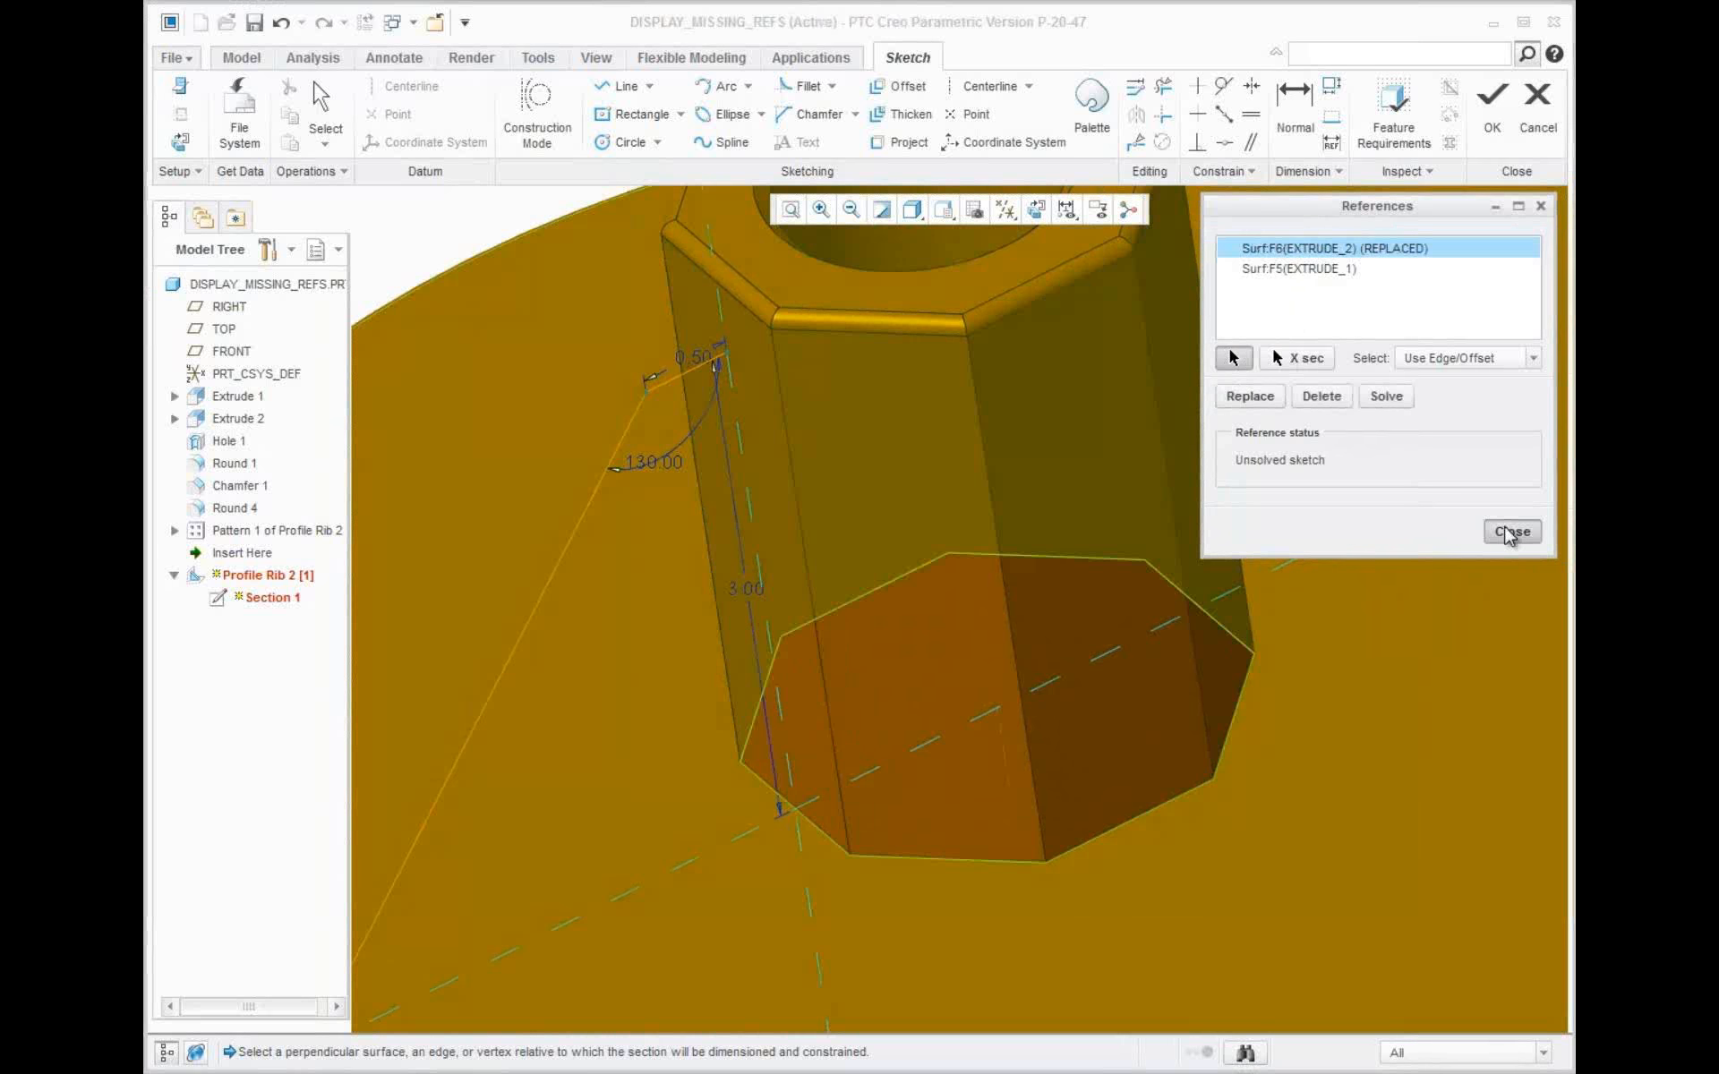
left_click(1492, 94)
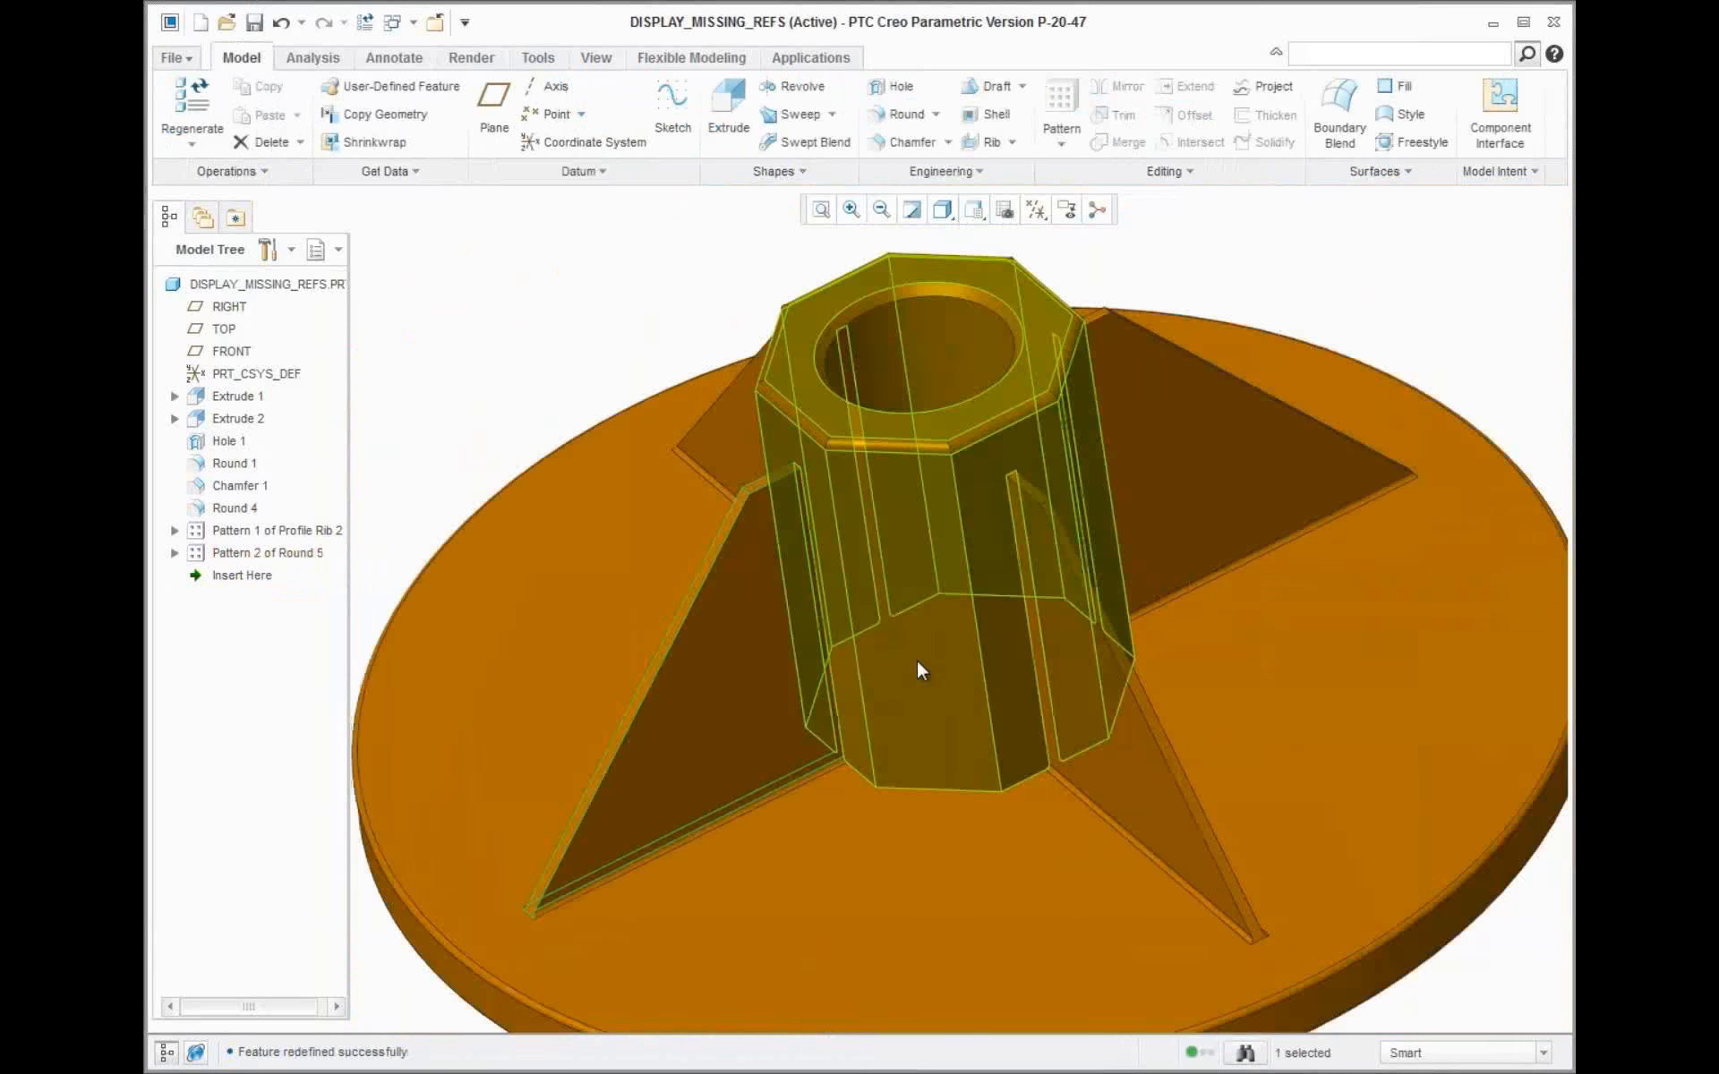
left_click(593, 365)
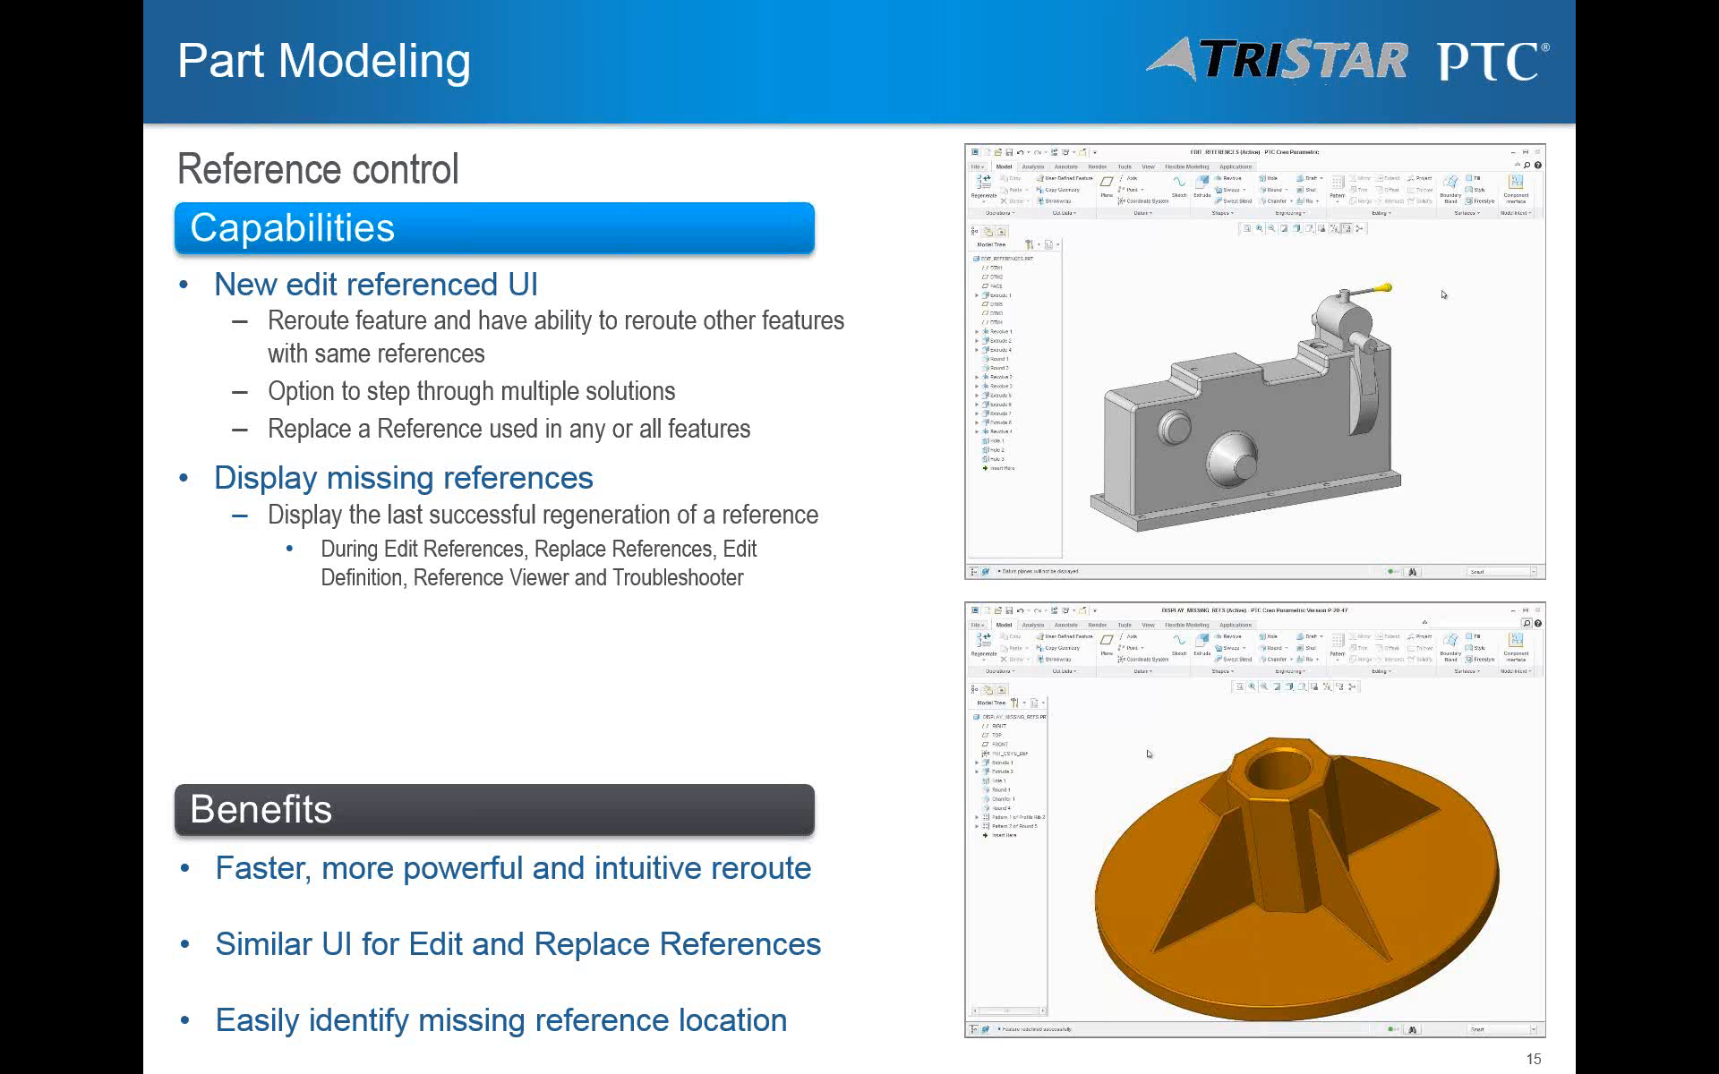
key("Right")
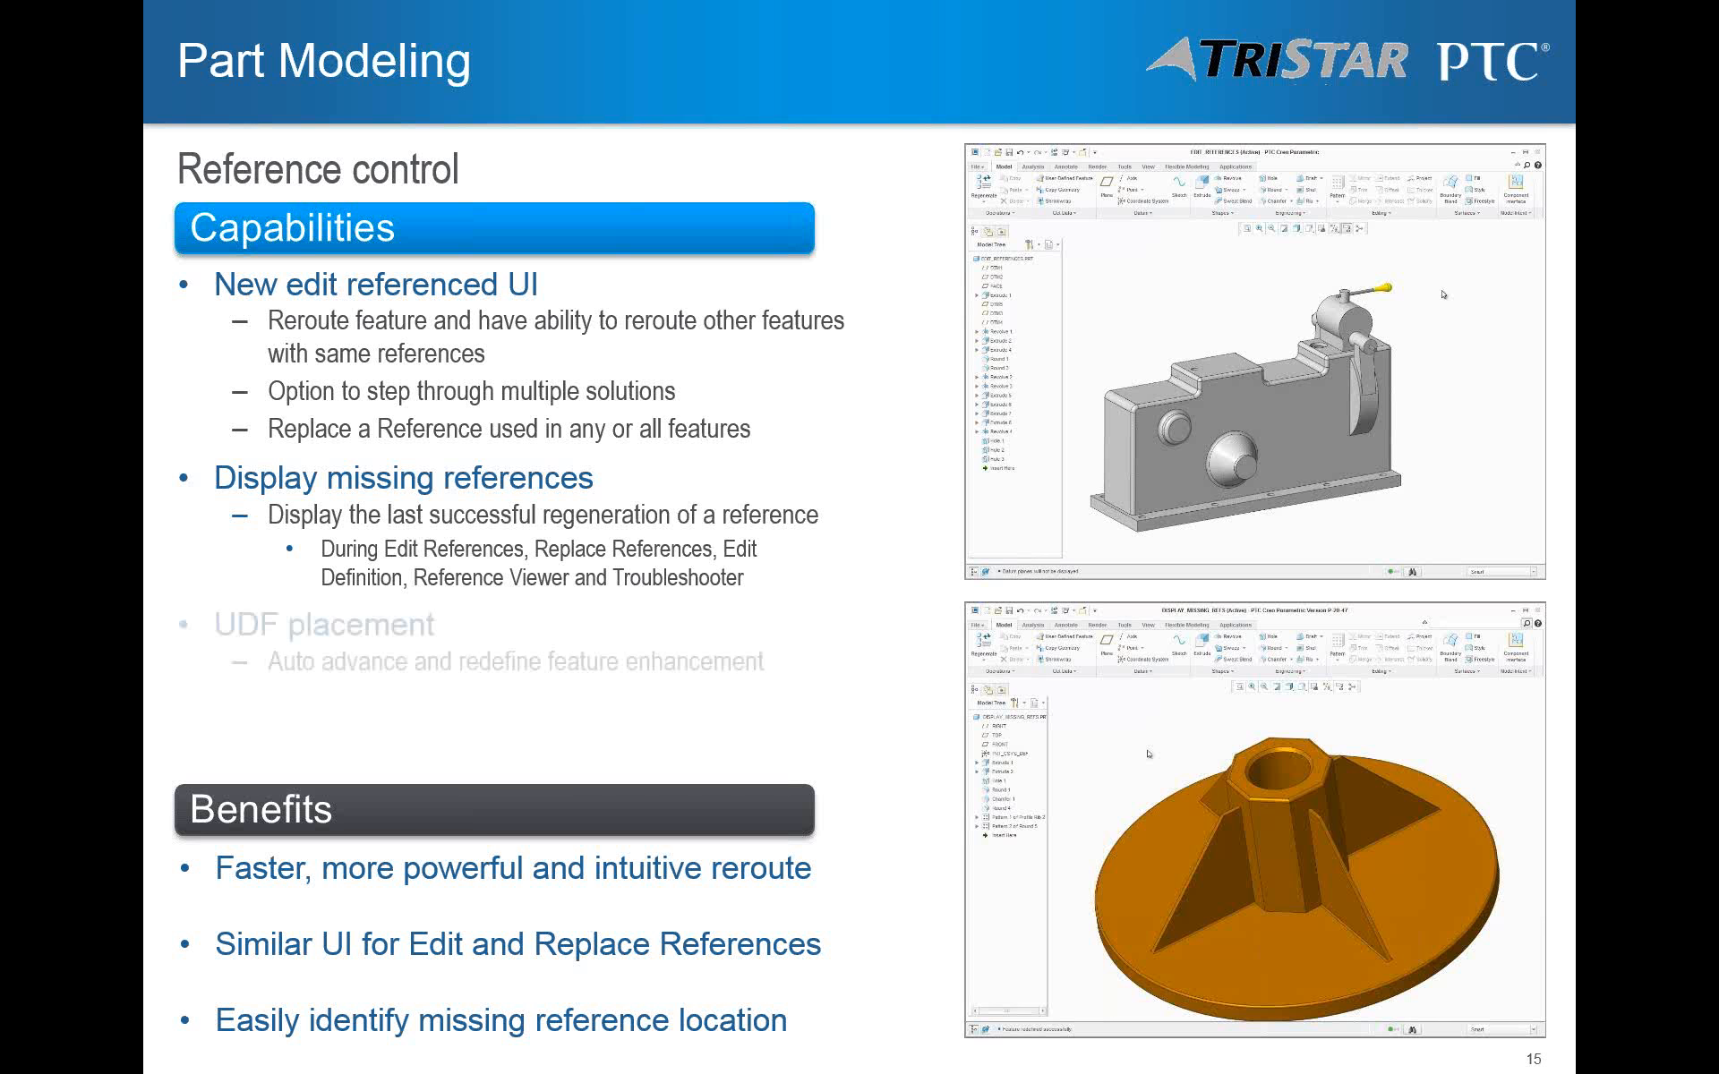
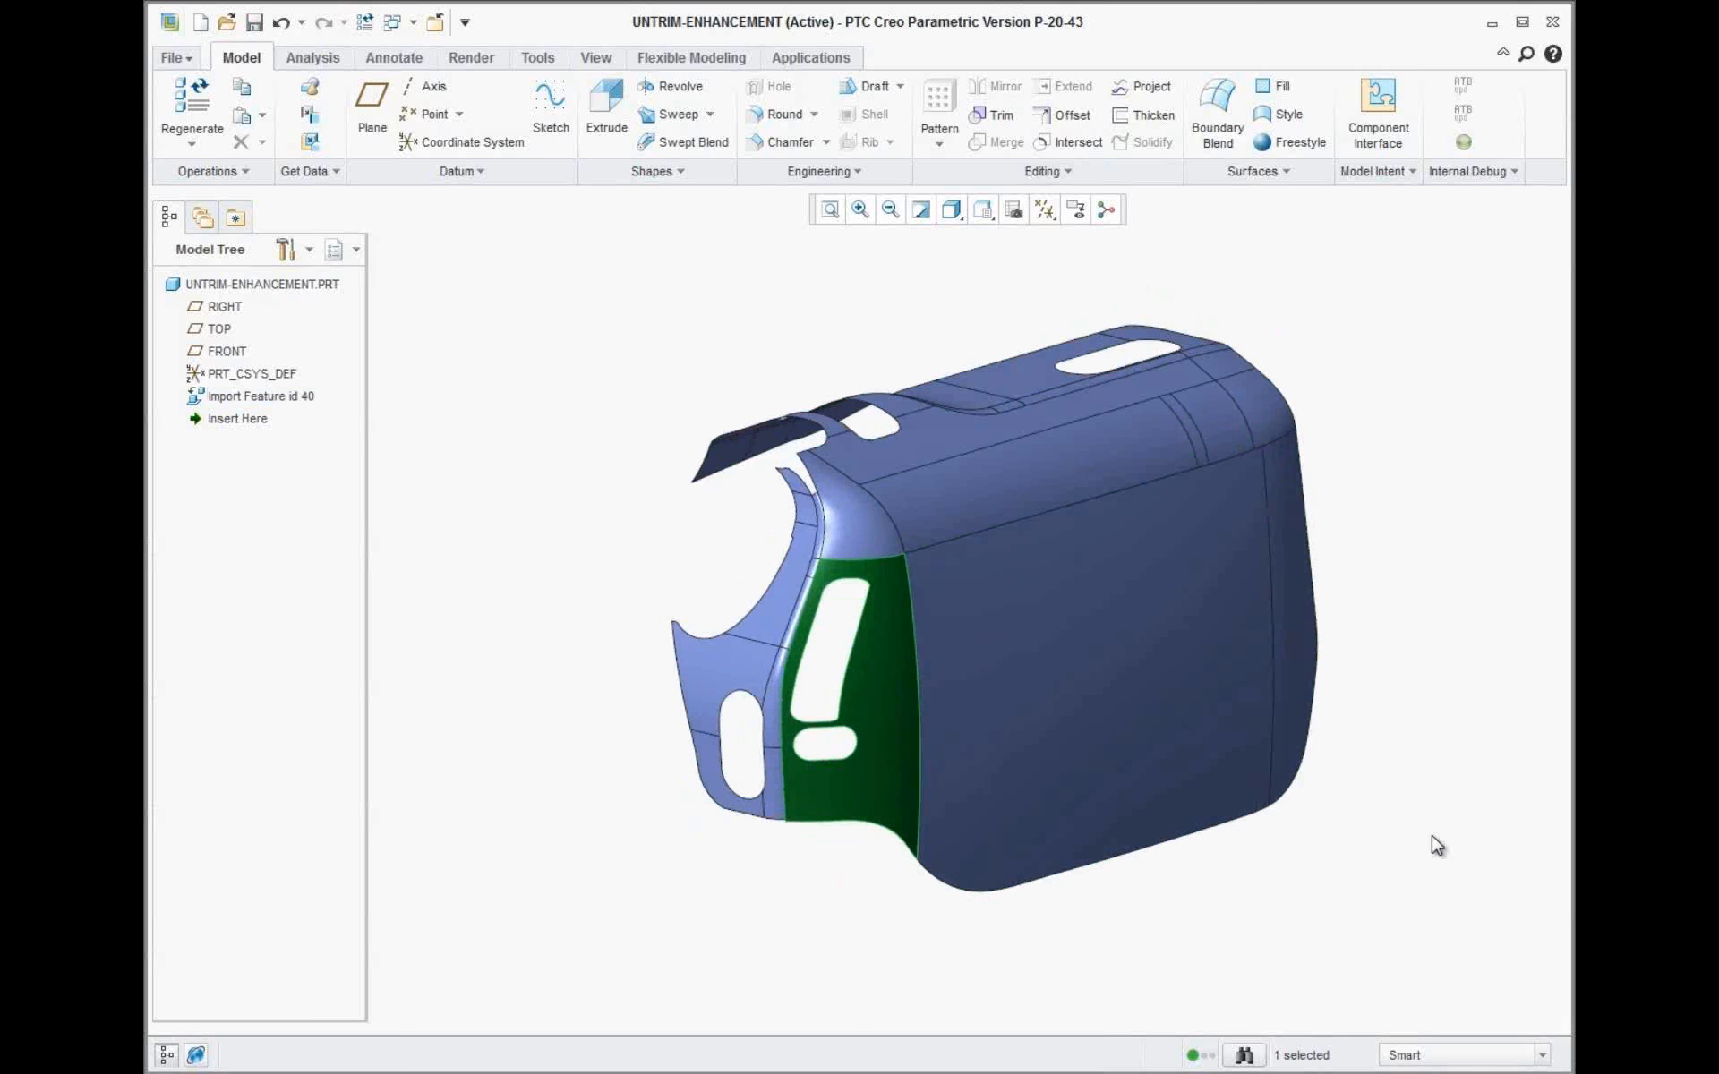
Paste a copy of the selected side surface with the Untrim to domain of definition option
key("ctrl+v")
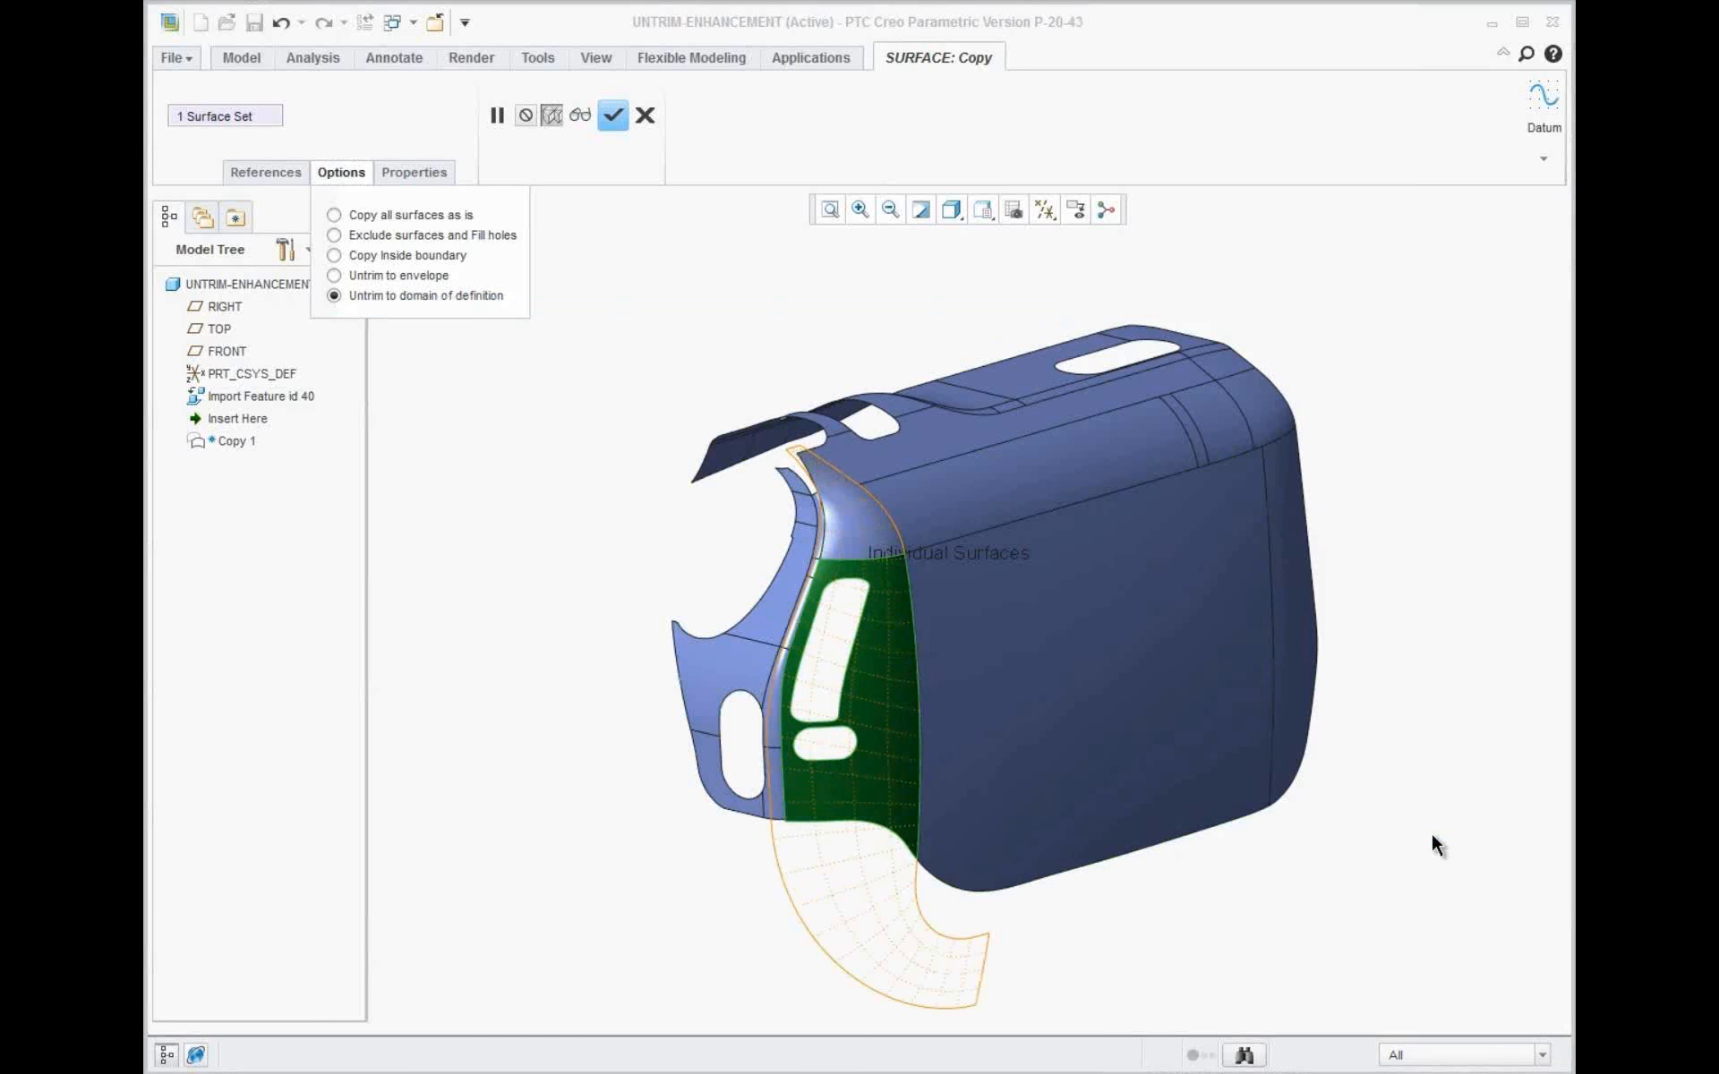
middle_click(1432, 837)
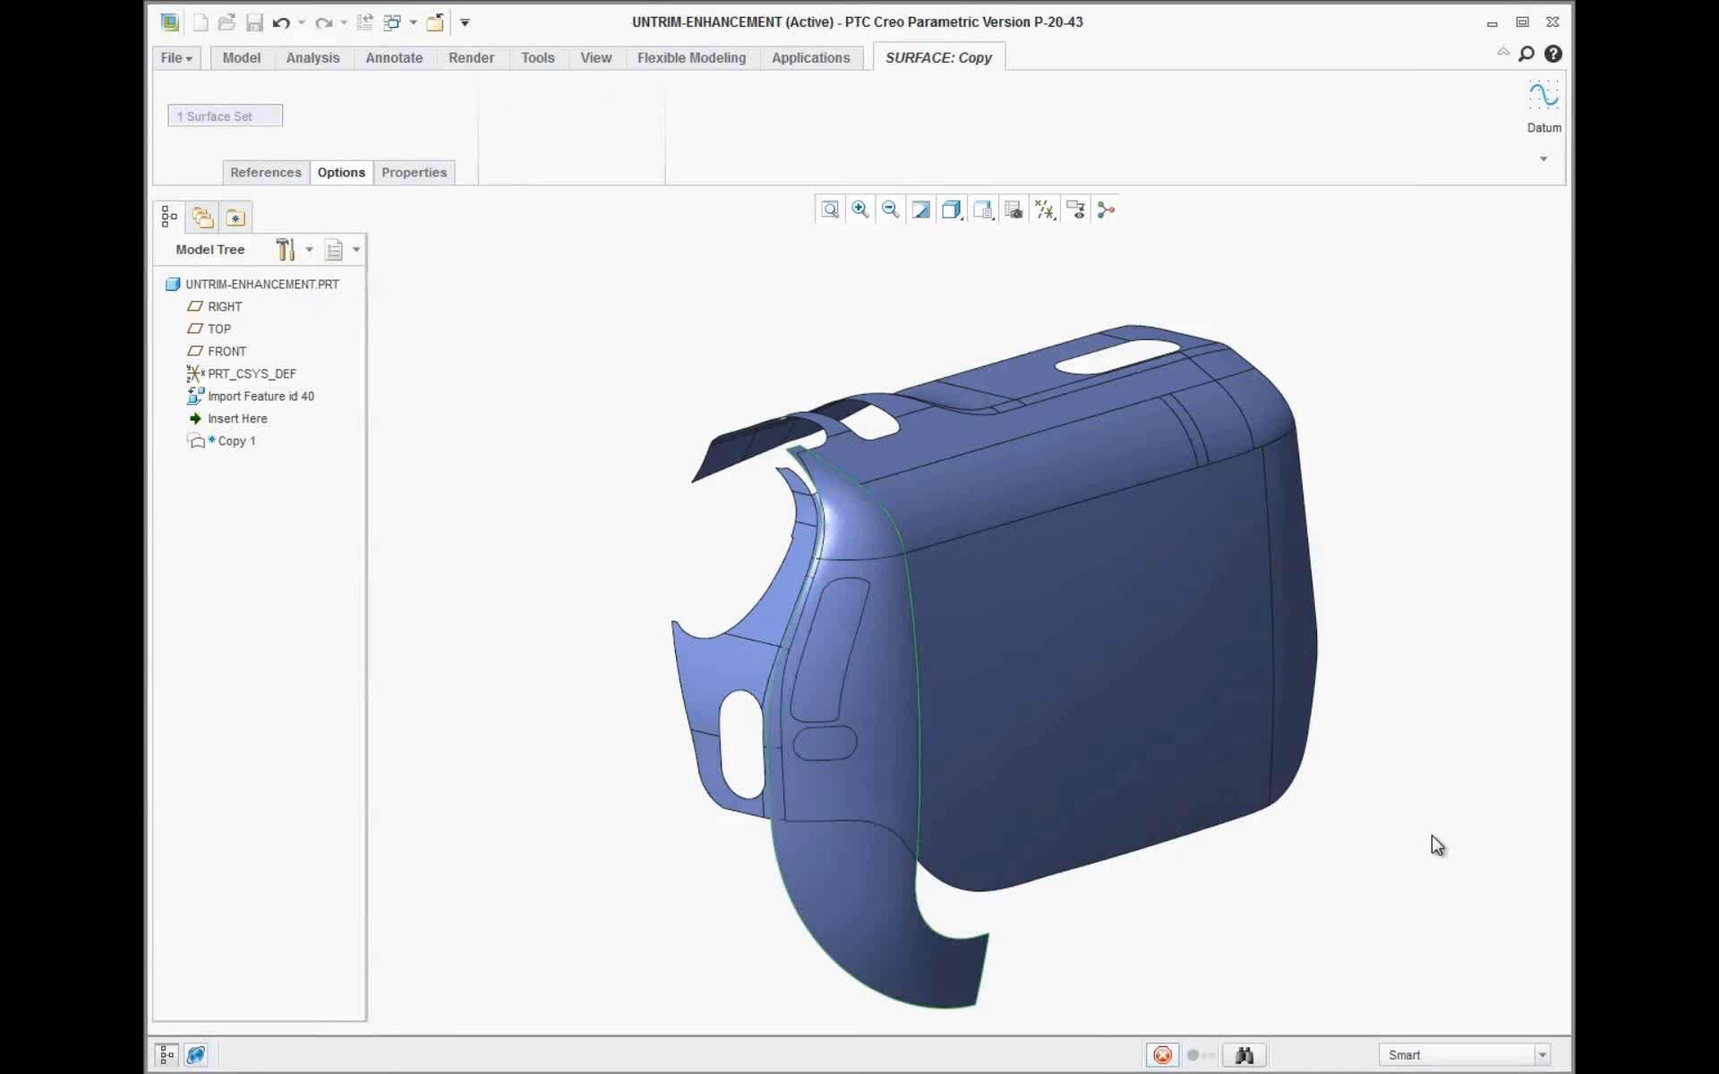
middle_click_drag(1438, 846, 1436, 846)
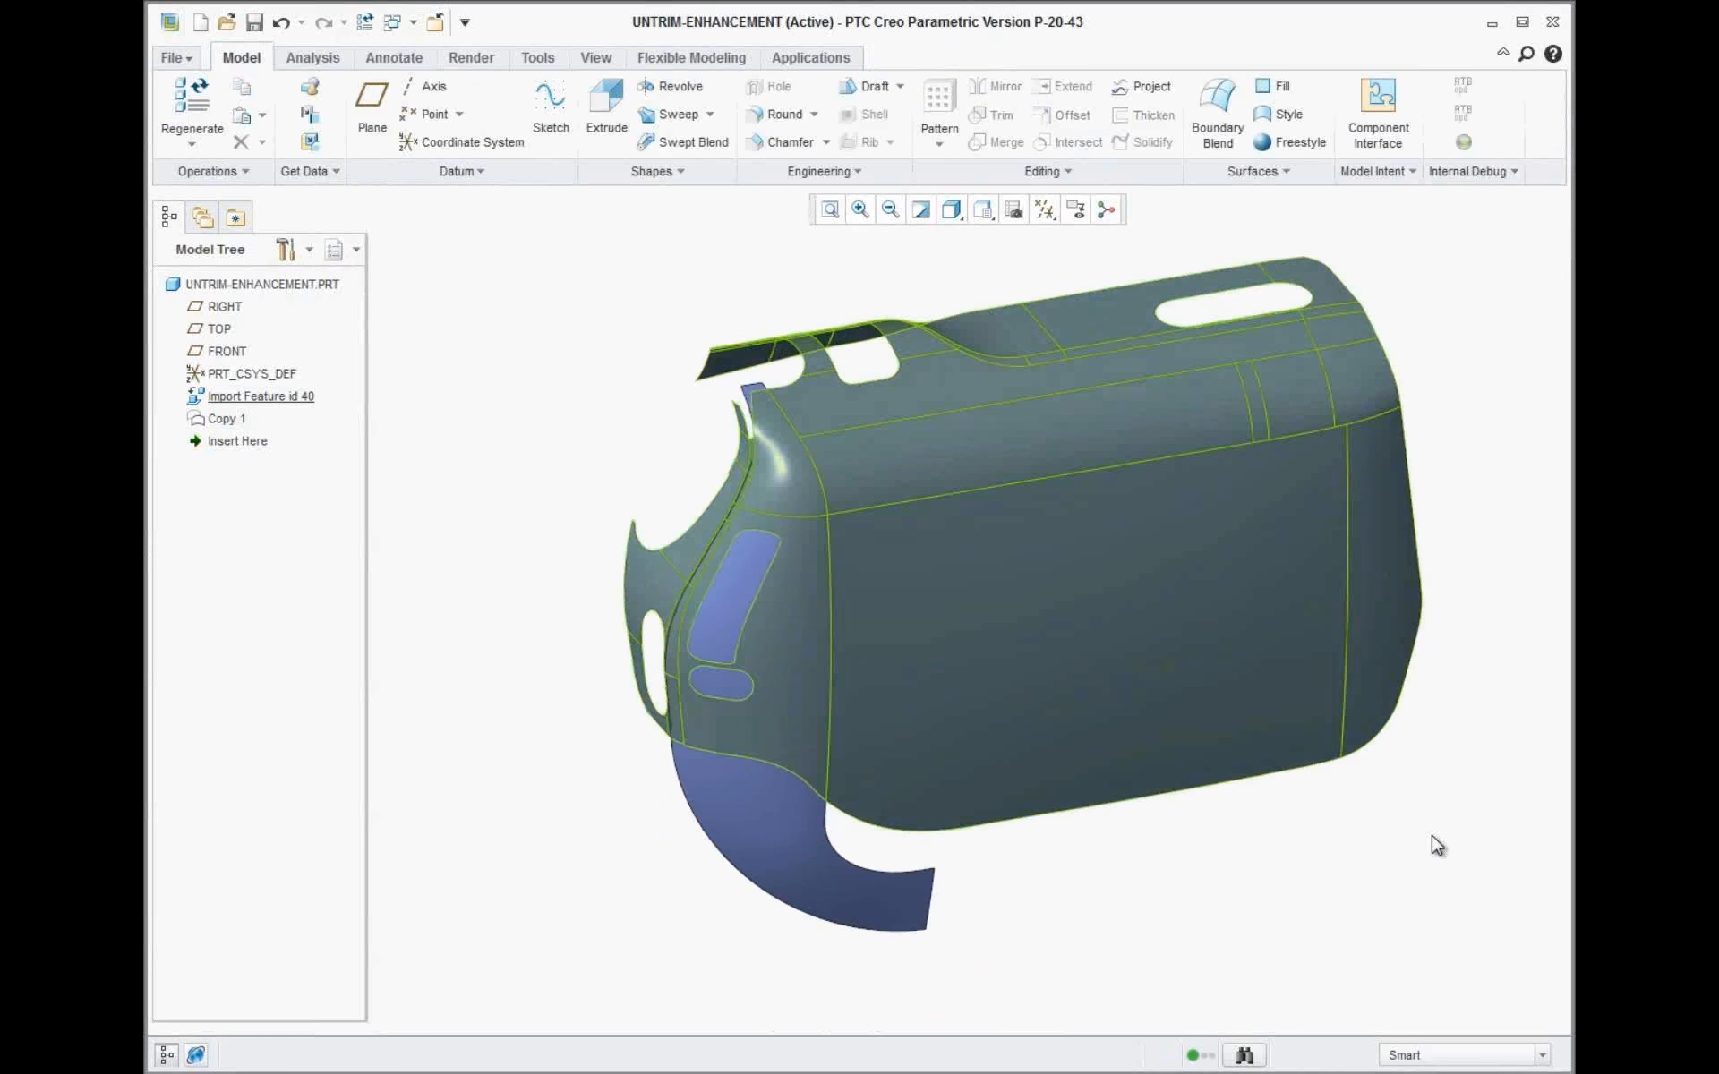
Hide Import Feature id 40 to examine the untrimmed surface copy on its own, and unhide the feature again
right_click(243, 398)
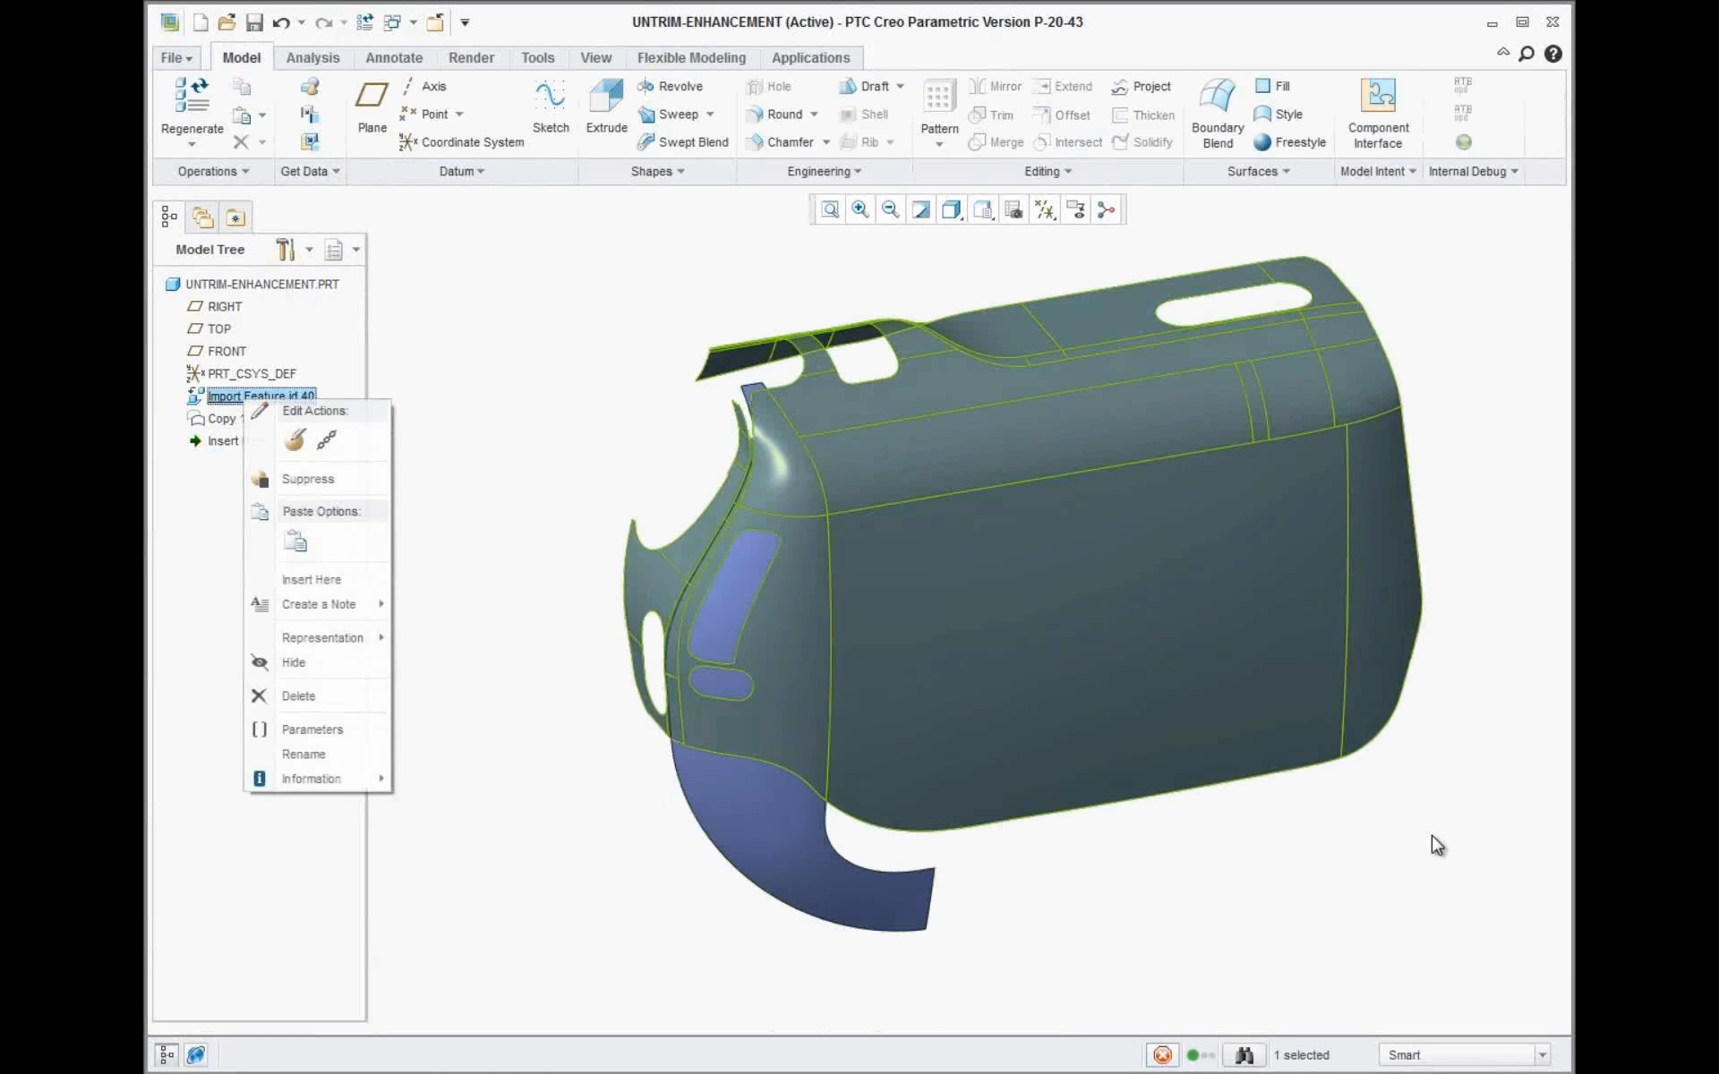
left_click(294, 662)
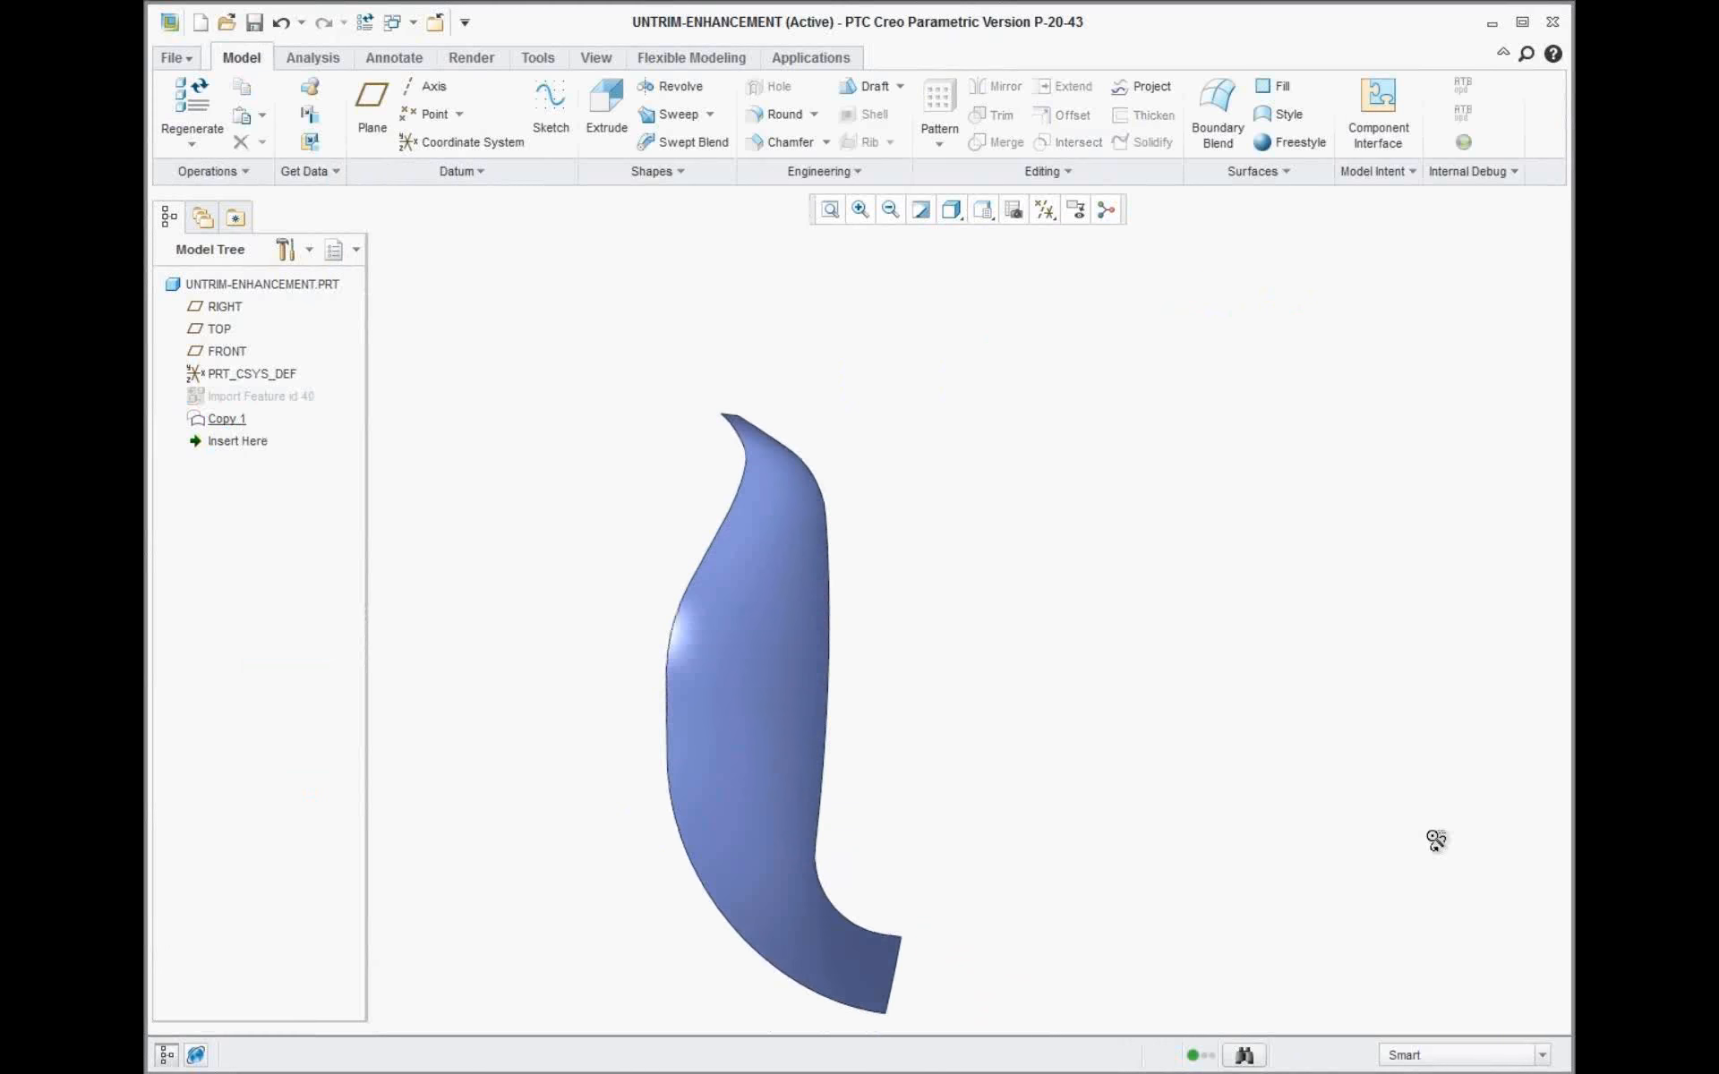
middle_click_drag(1437, 841, 1437, 846)
right_click(260, 396)
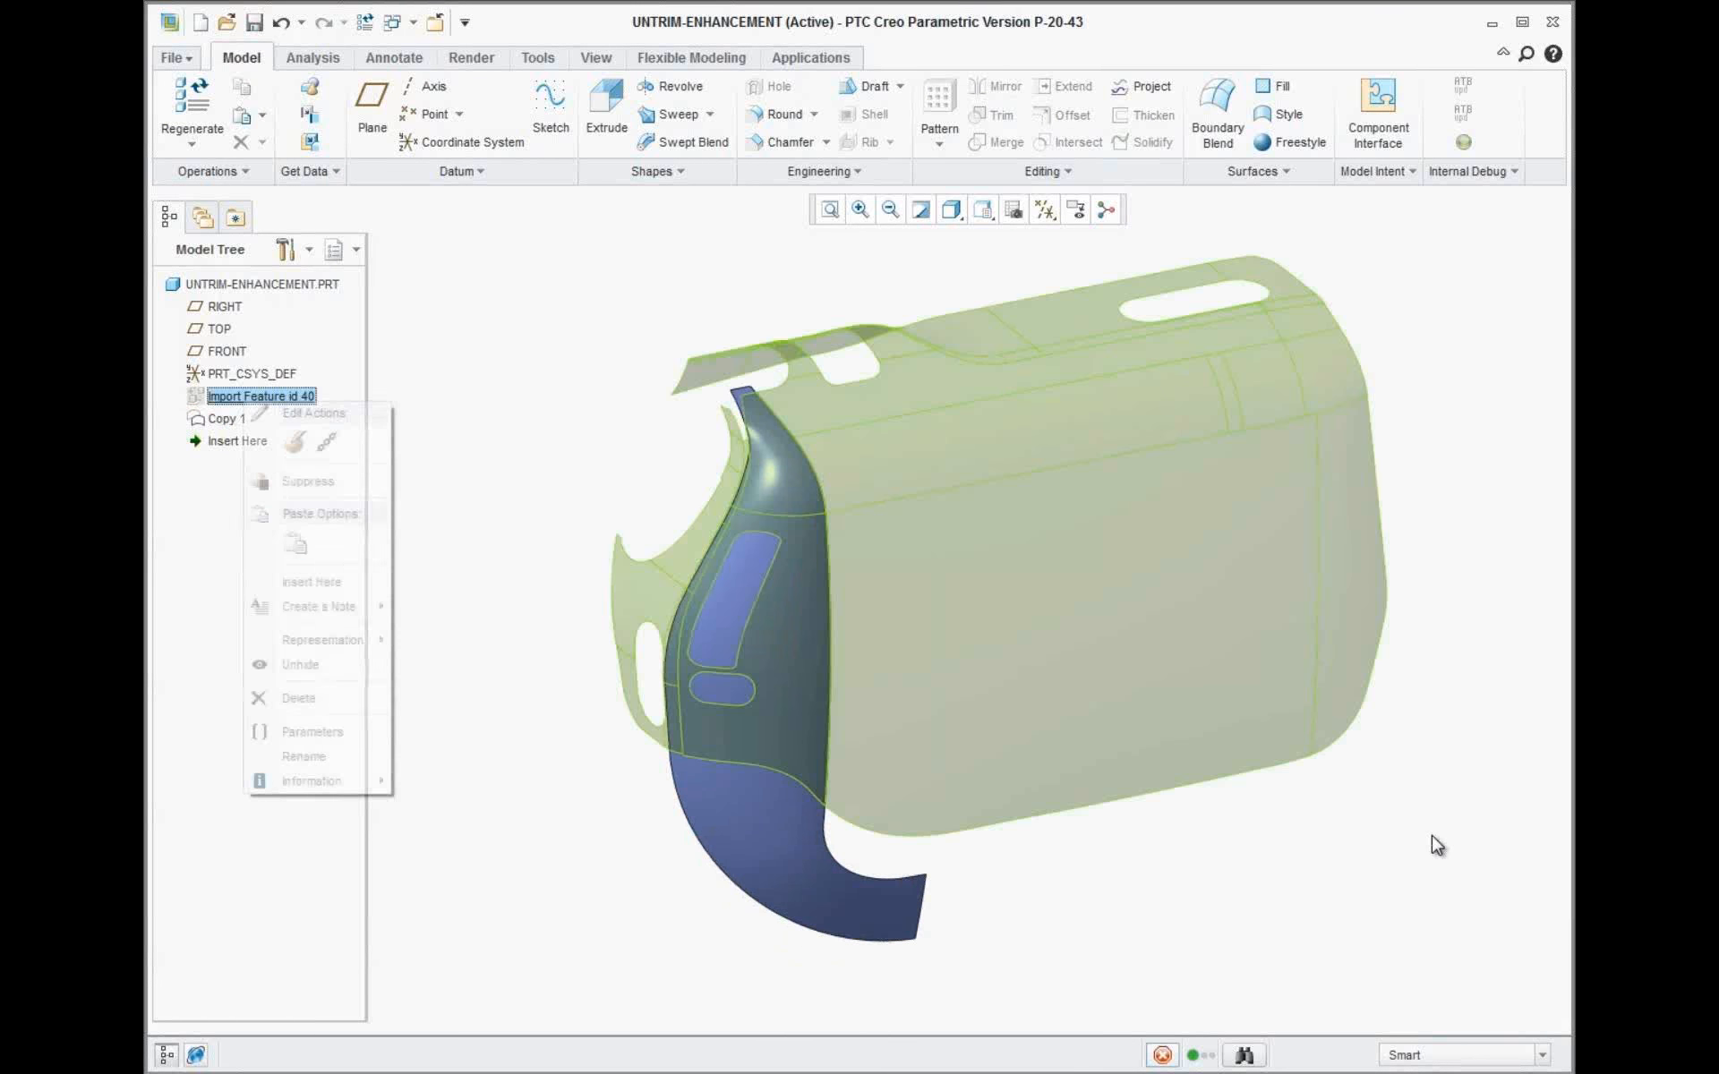
left_click(300, 665)
Delete the Copy 1 surface feature and confirm the deletion
left_click(227, 419)
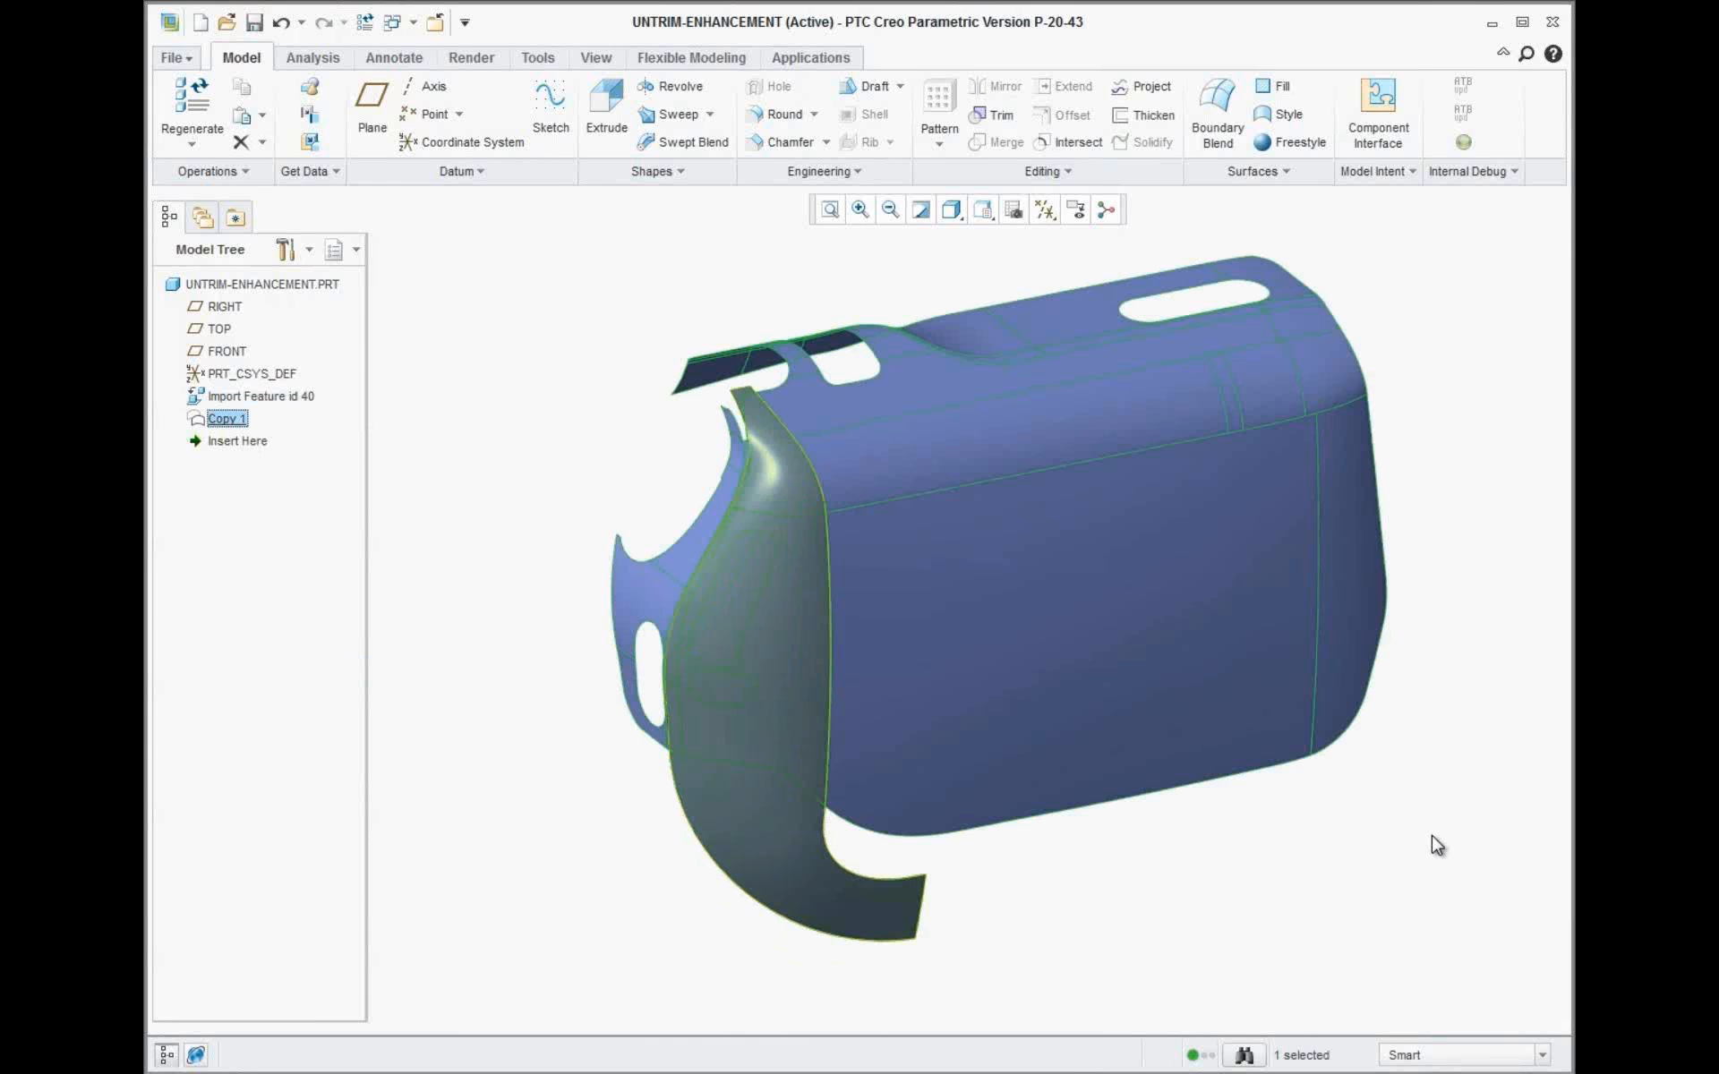
right_click(227, 418)
left_click(286, 767)
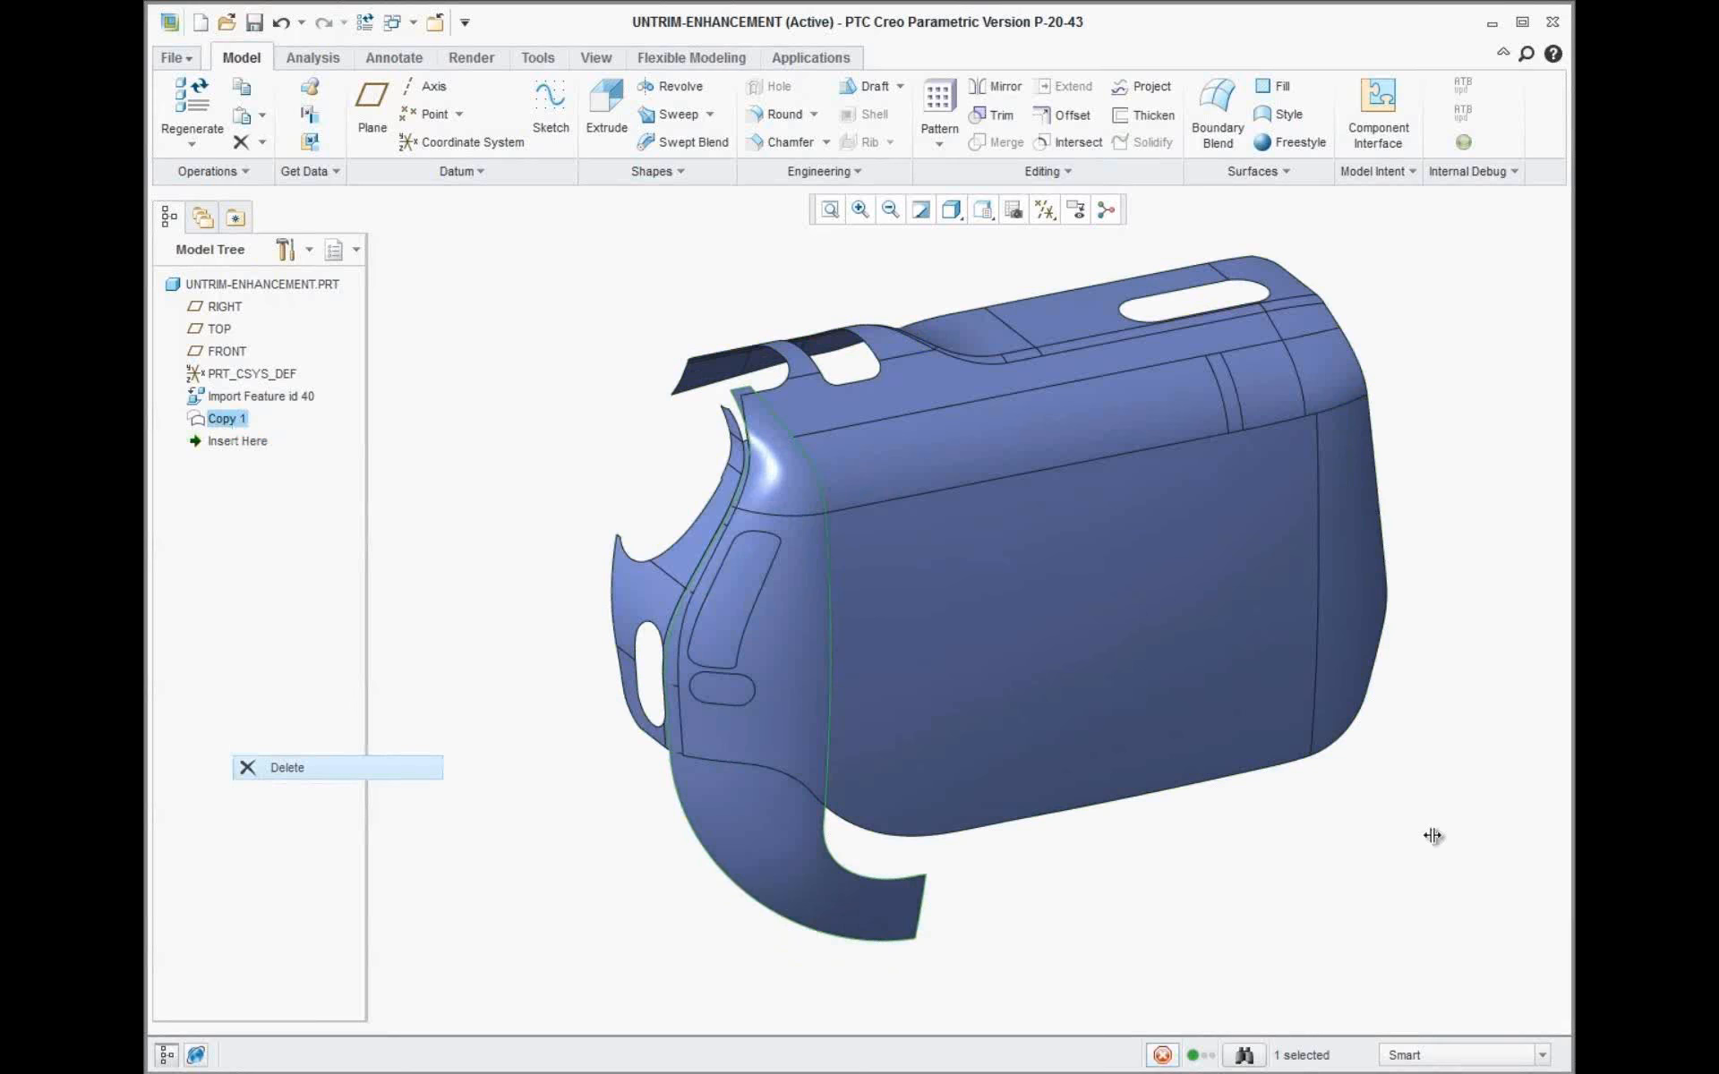
key("Tab")
key("Return")
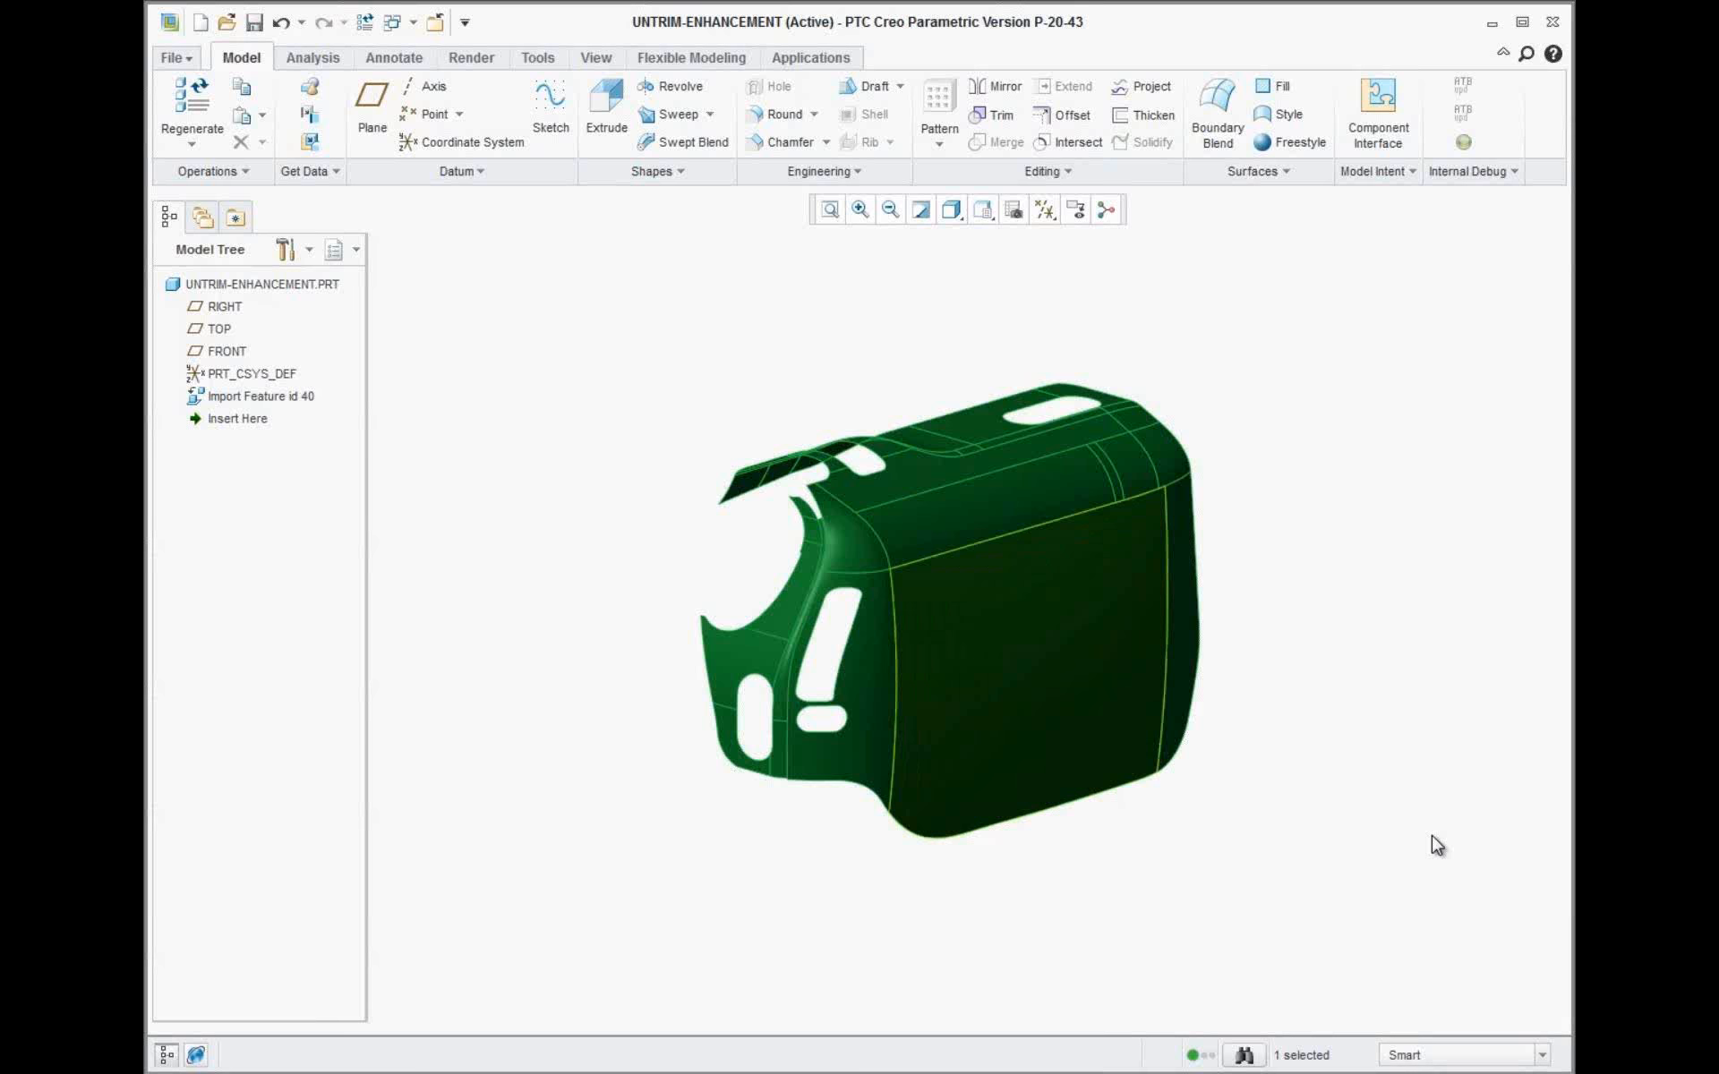
Copy all selected surfaces of the imported body using the Untrim to domain of definition option
key("ctrl+c")
key("ctrl+v")
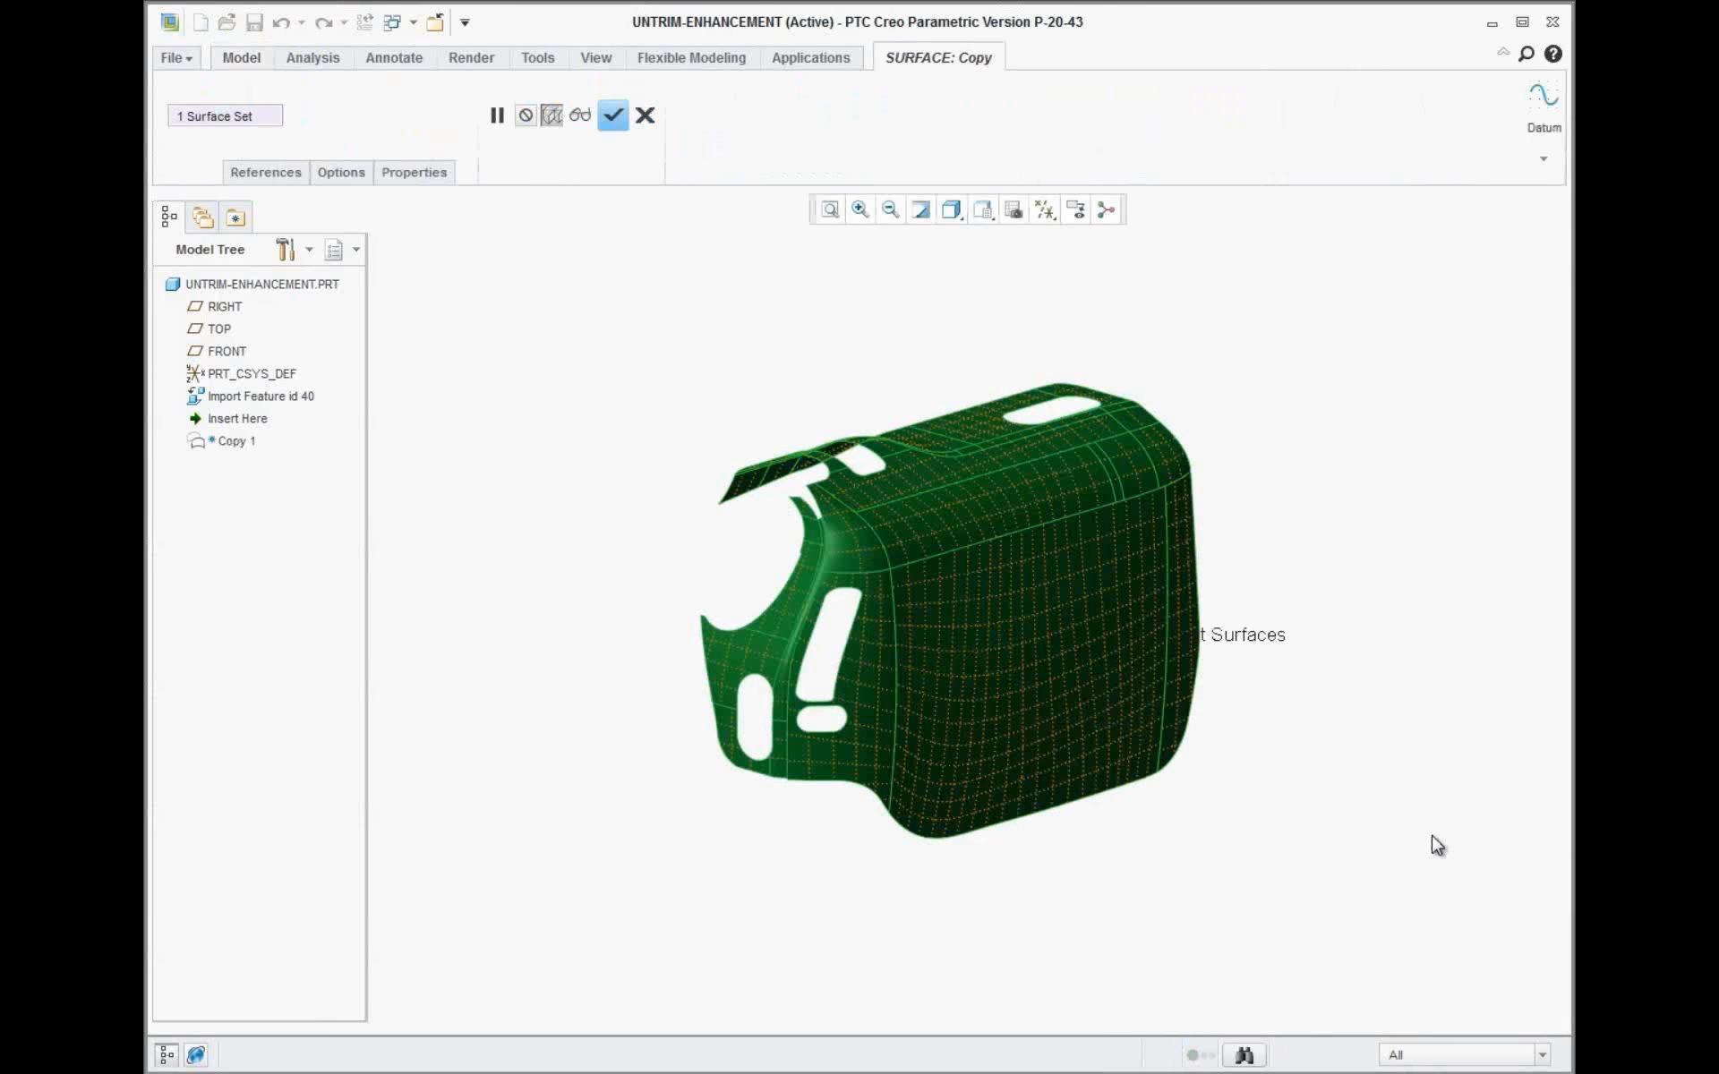
left_click(341, 173)
left_click(335, 296)
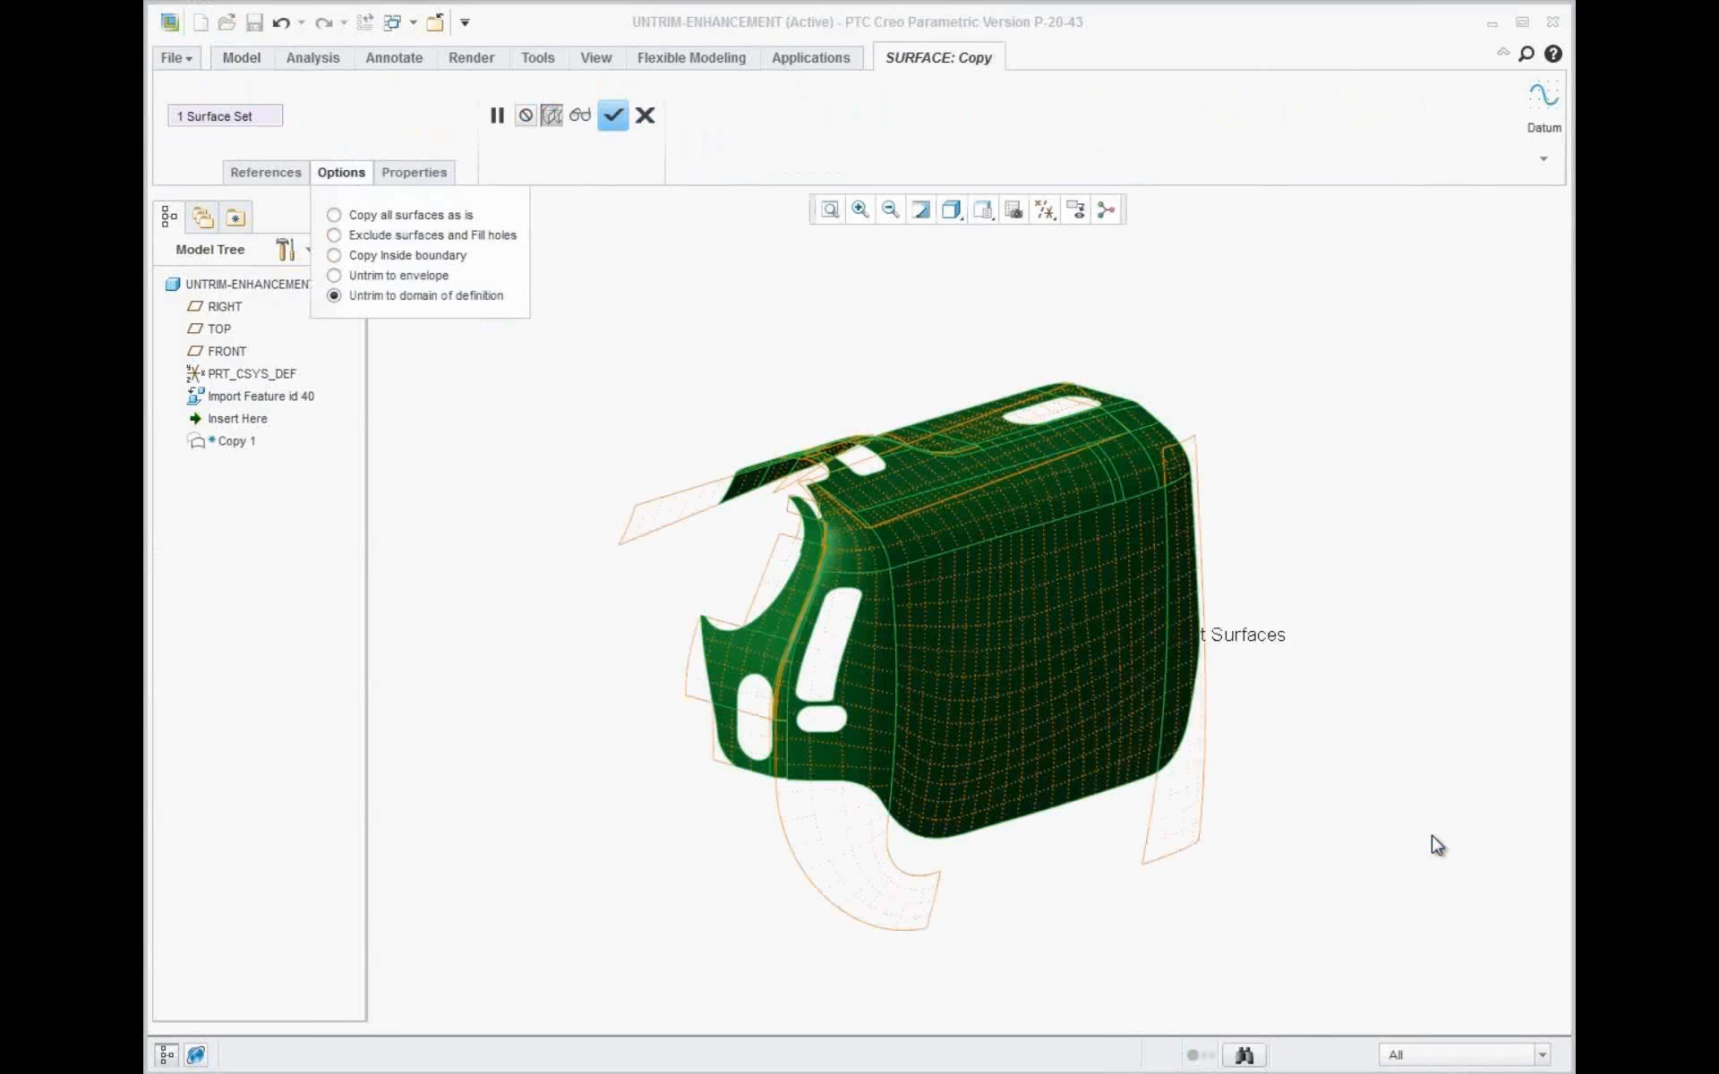
left_click(613, 115)
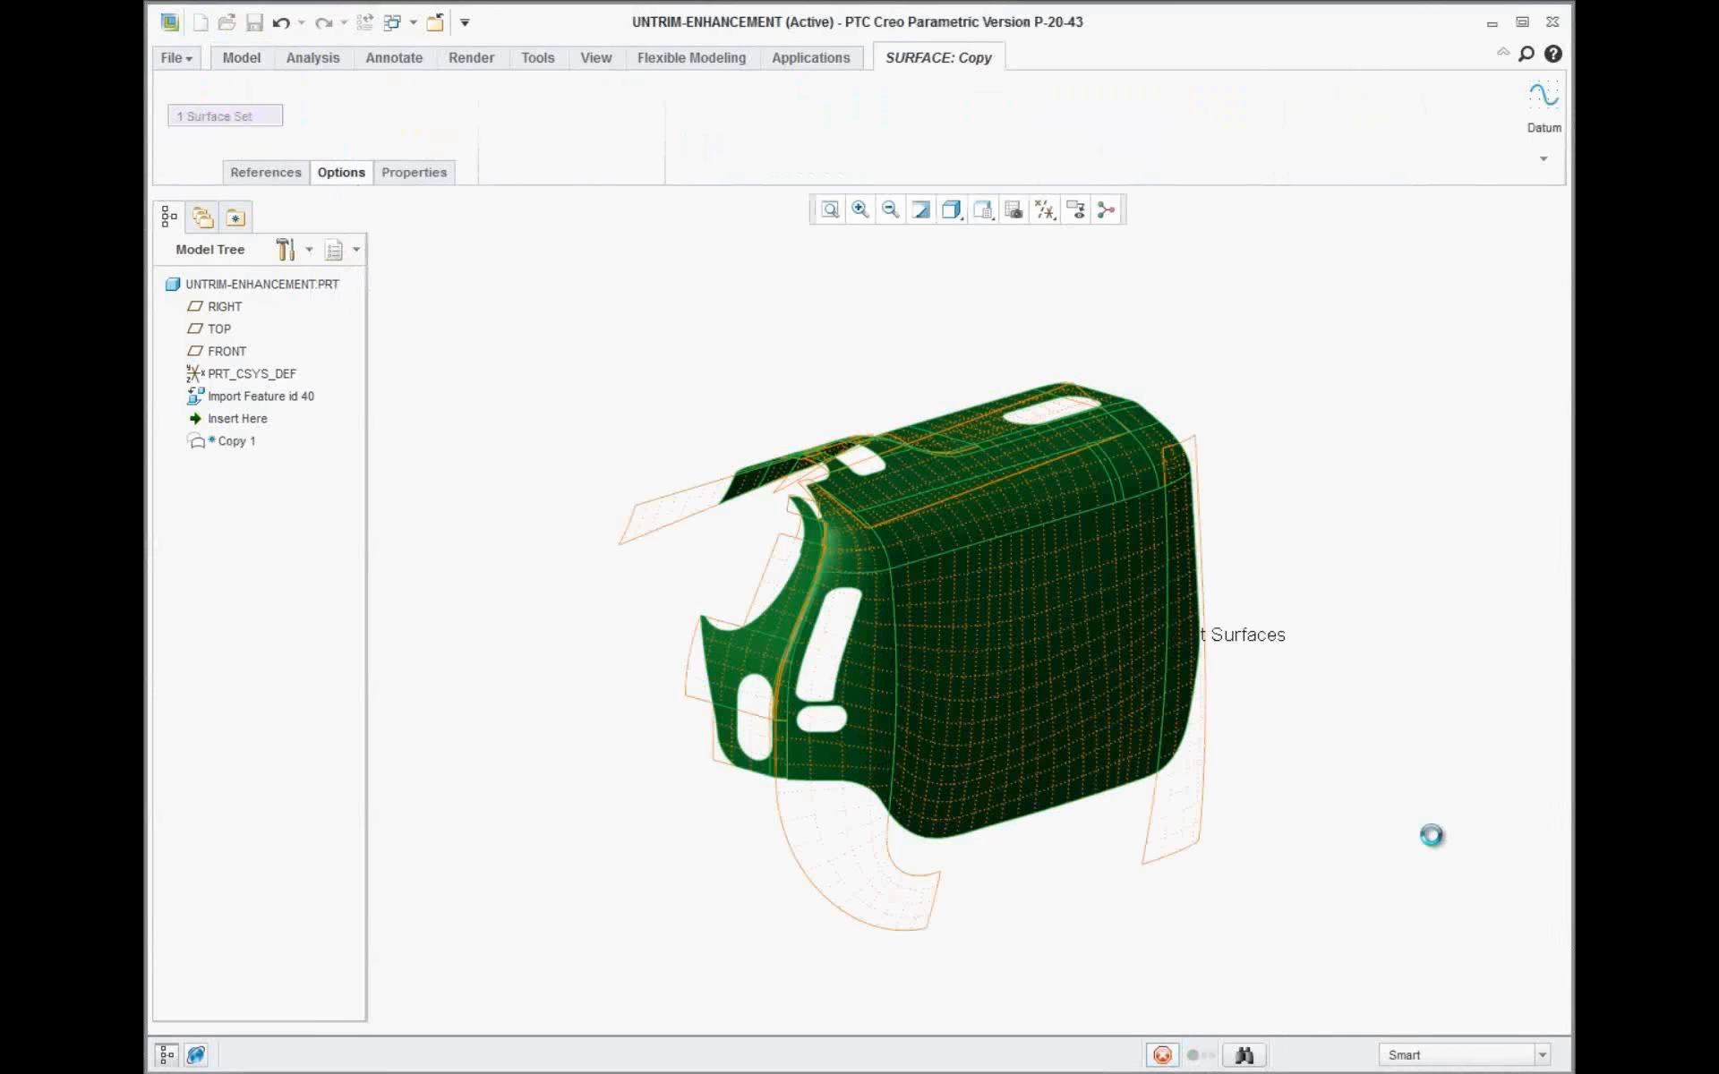
left_click(1432, 836)
middle_click_drag(1432, 836, 1395, 803)
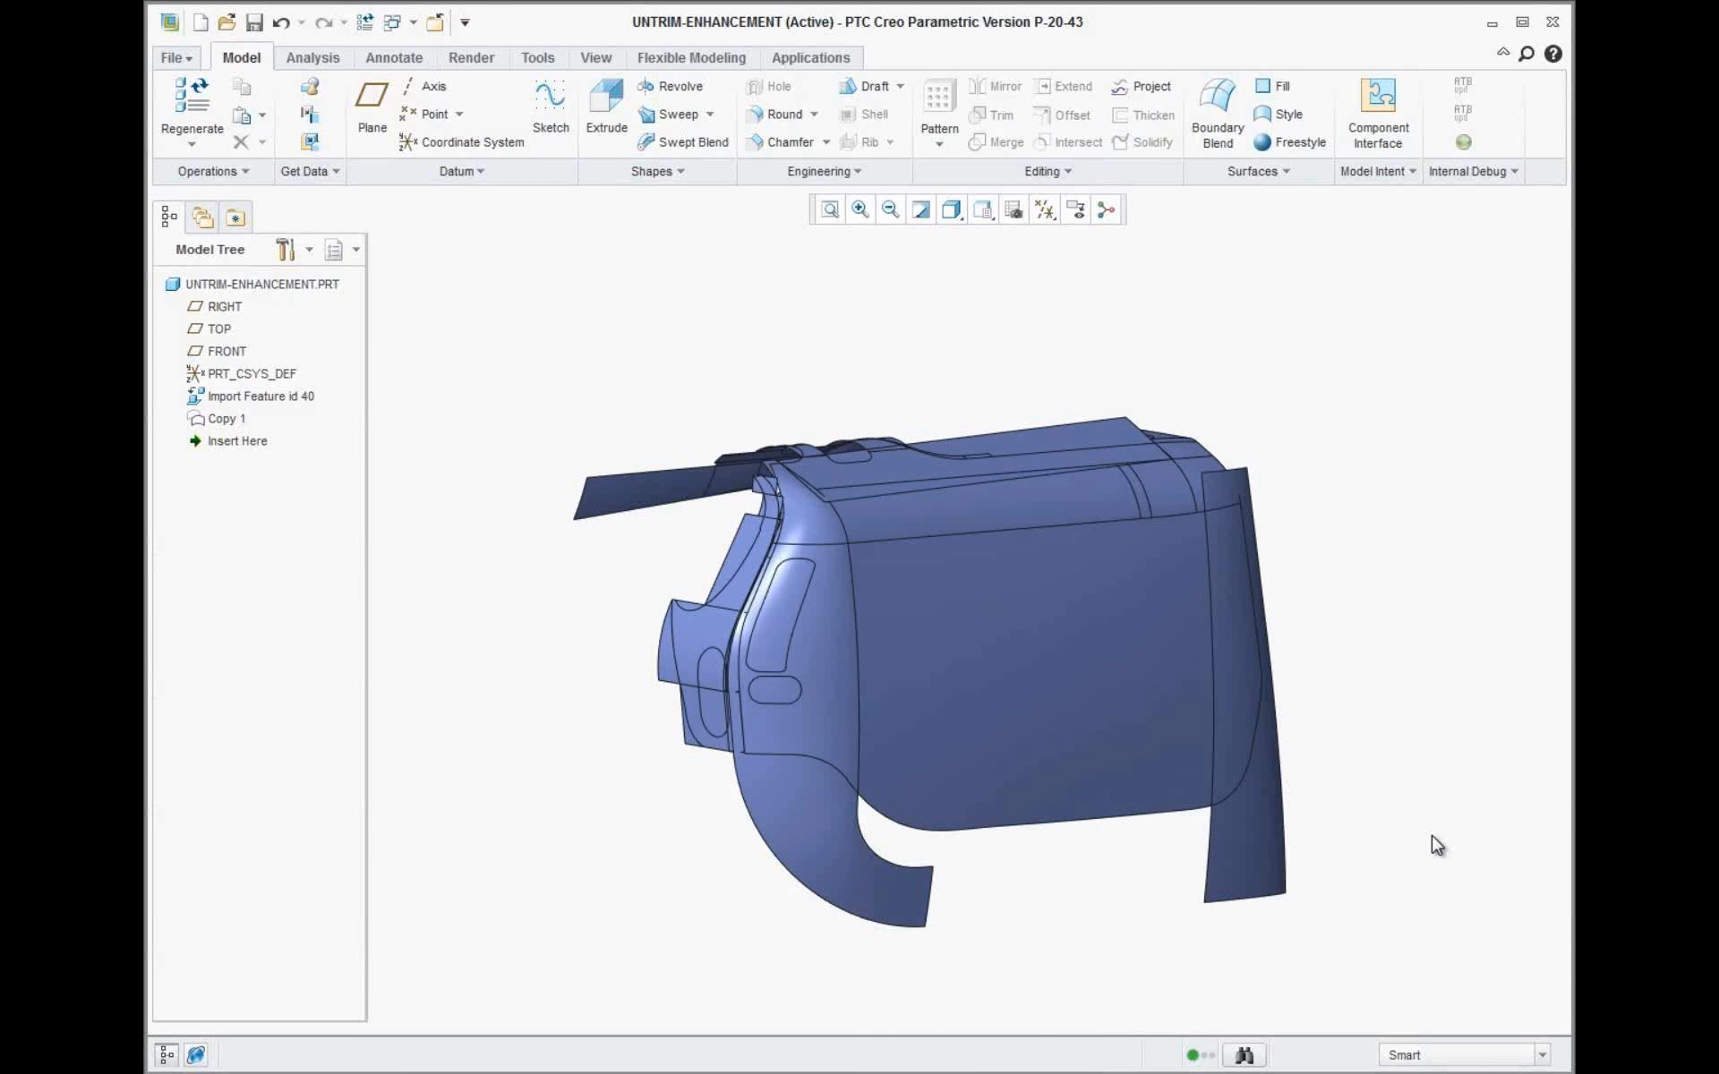
Hide Import Feature id 40 and examine the untrimmed surface copies on their own
right_click(261, 396)
left_click(300, 664)
middle_click_drag(1437, 846, 1432, 844)
scroll(1436, 839, "up", 5)
scroll(1436, 840, "down", 2)
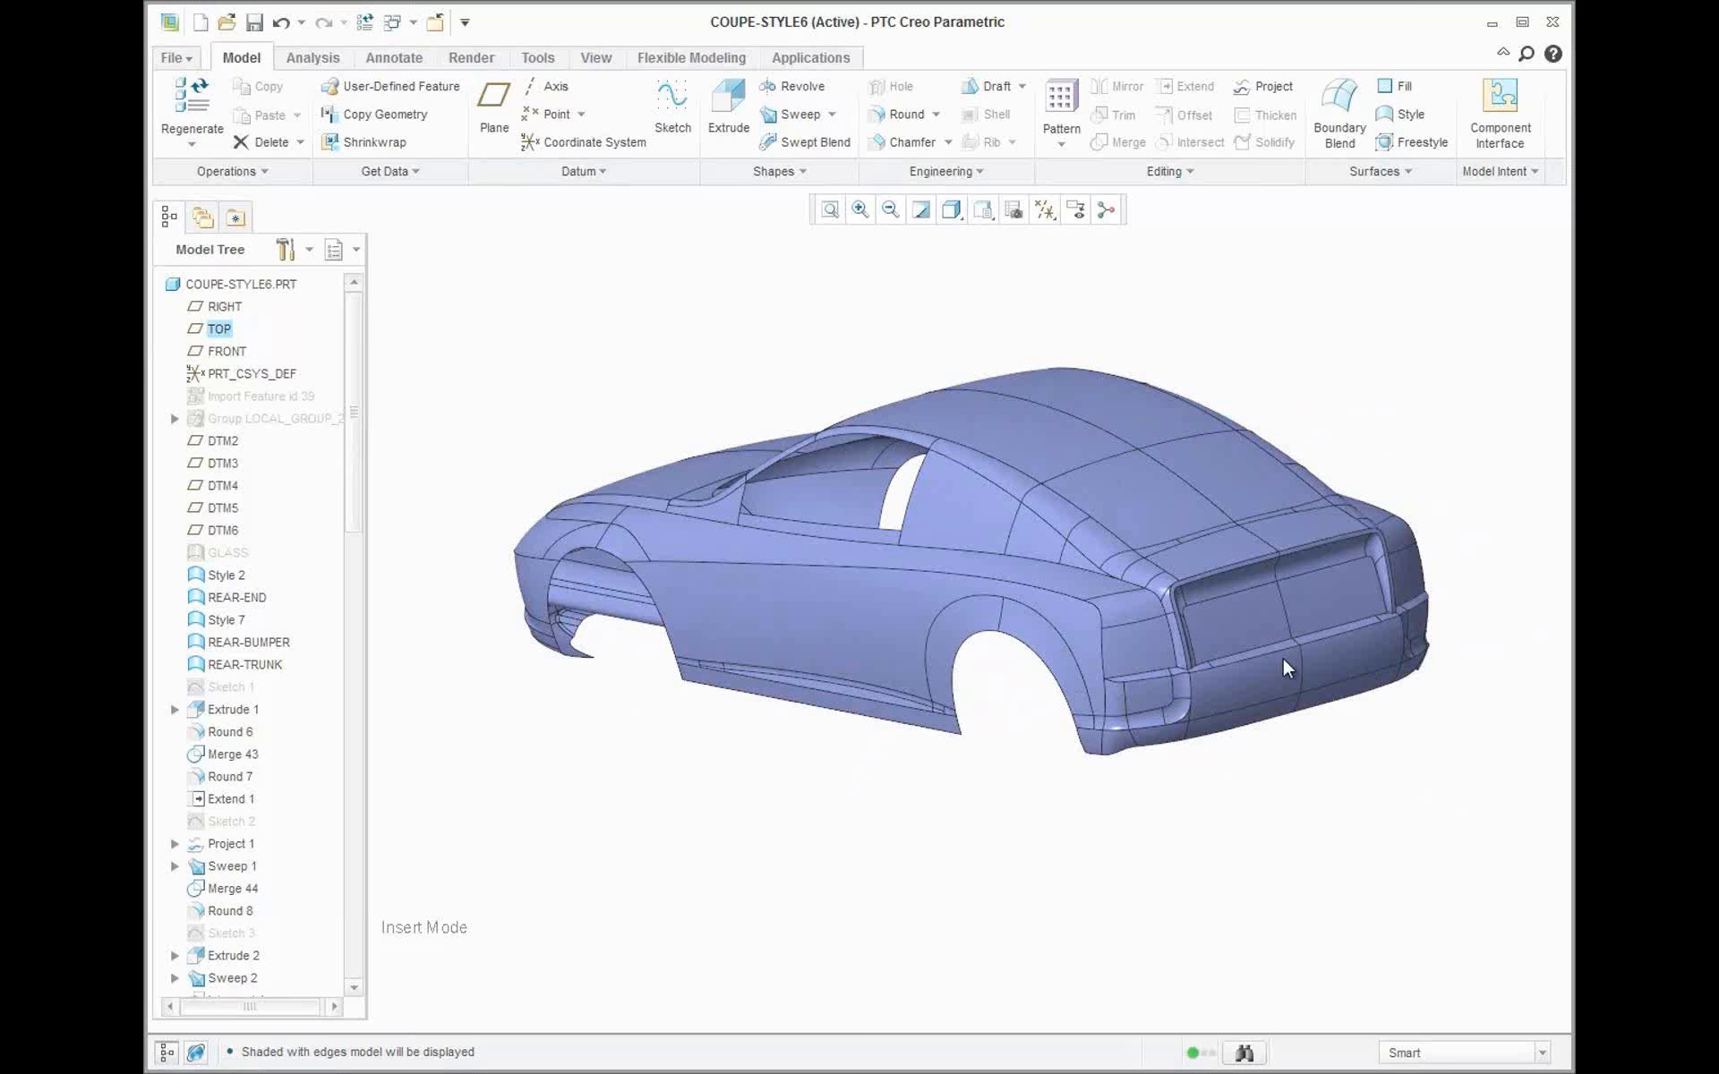
Start a round on the long curved edge below the tail-light recess at the rear corner, with a radius of 10
scroll(1431, 866, "up", 5)
middle_click_drag(1198, 678, 1086, 664)
left_click(895, 111)
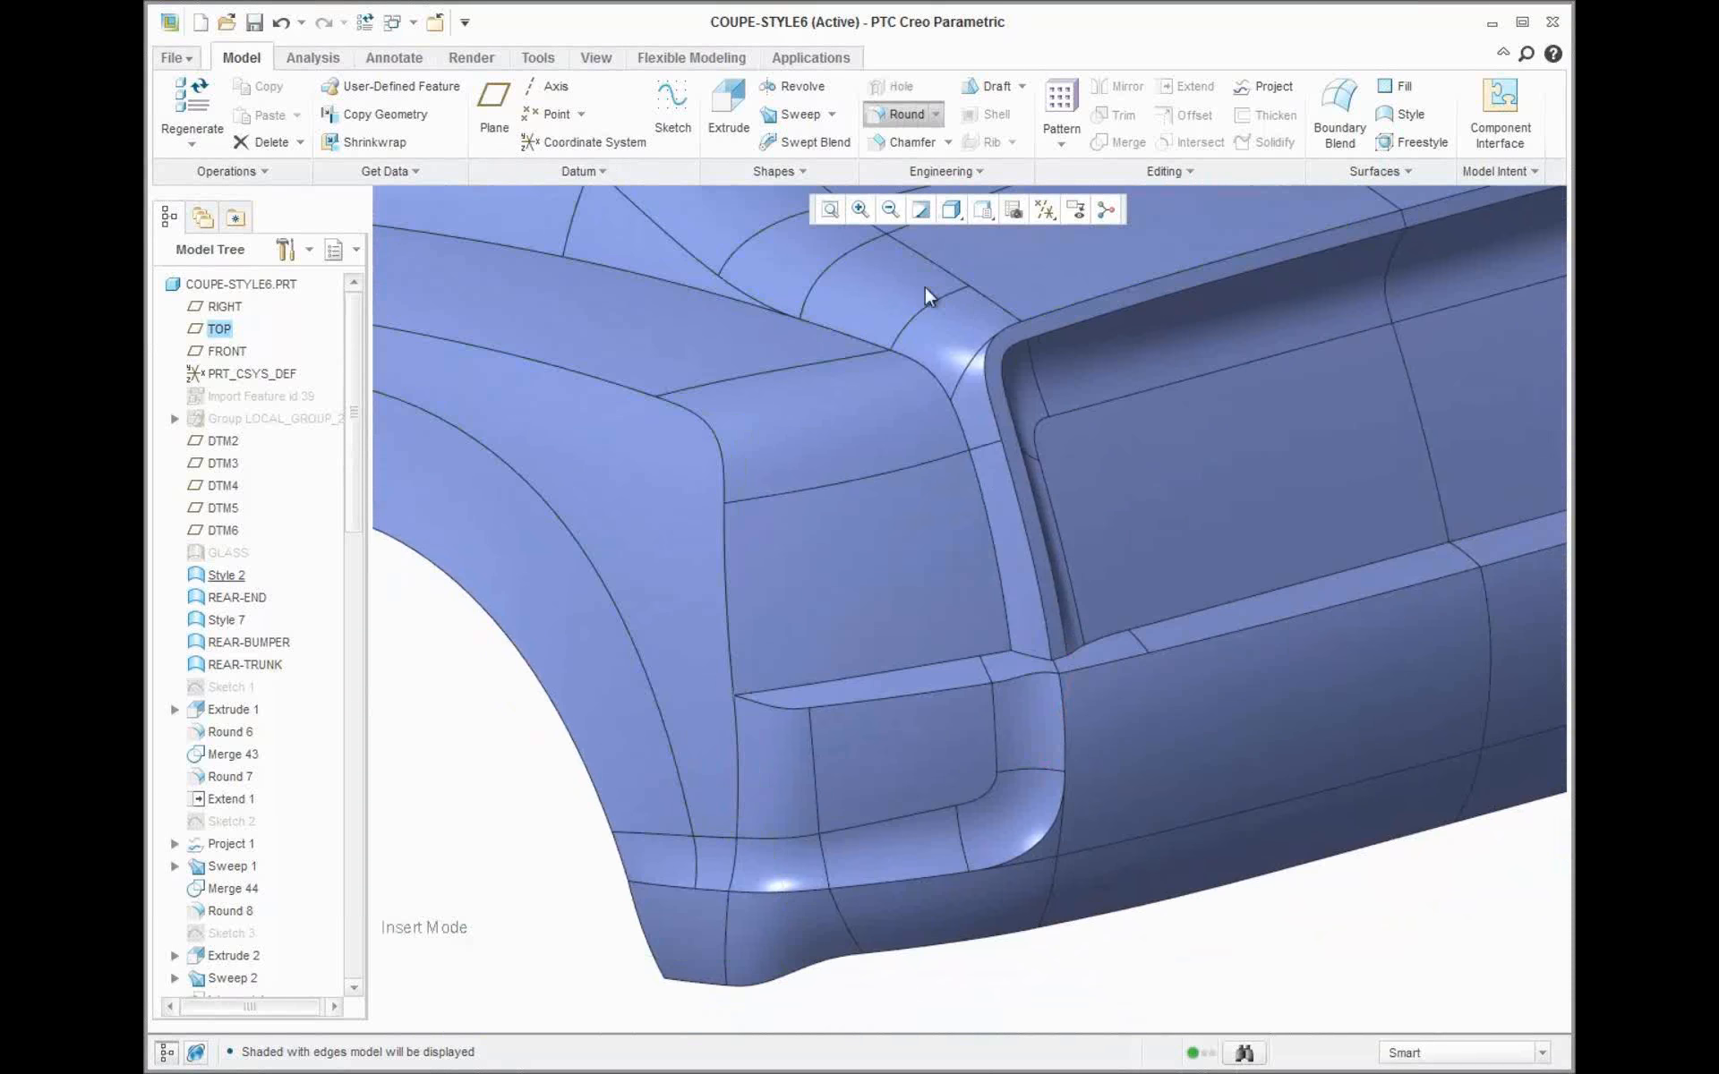
left_click(907, 882)
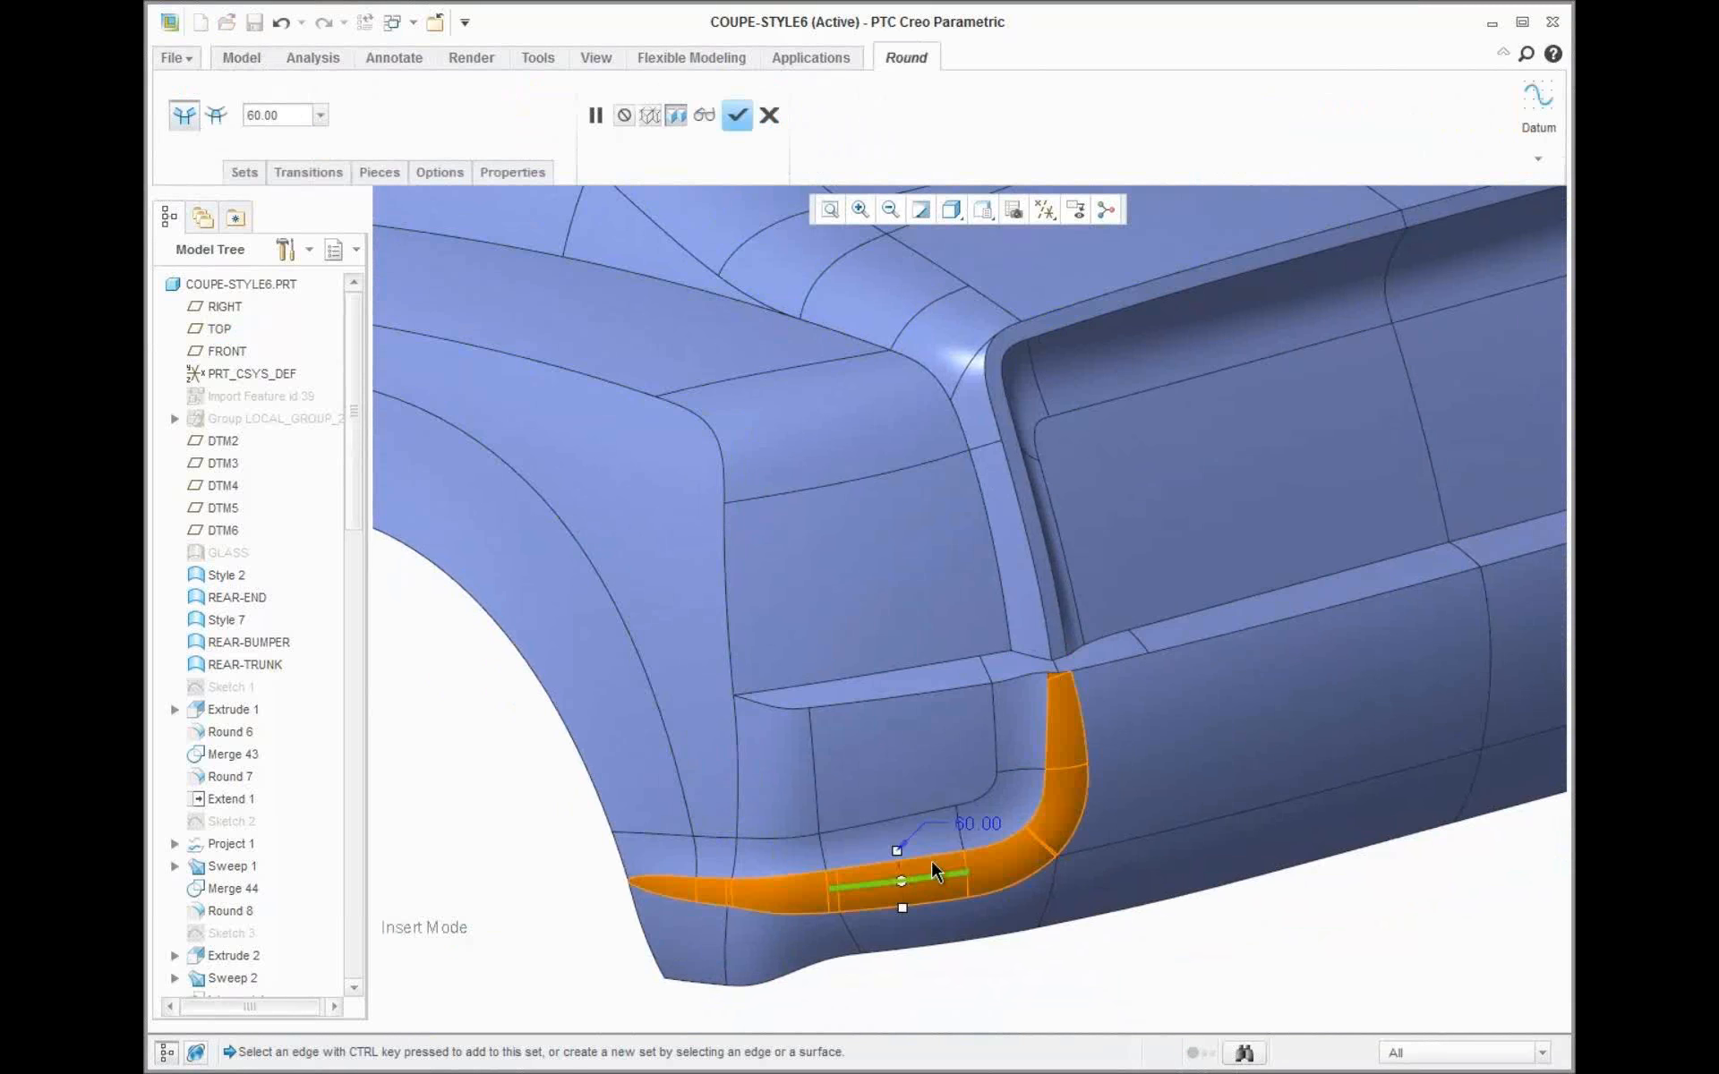
double_click(974, 823)
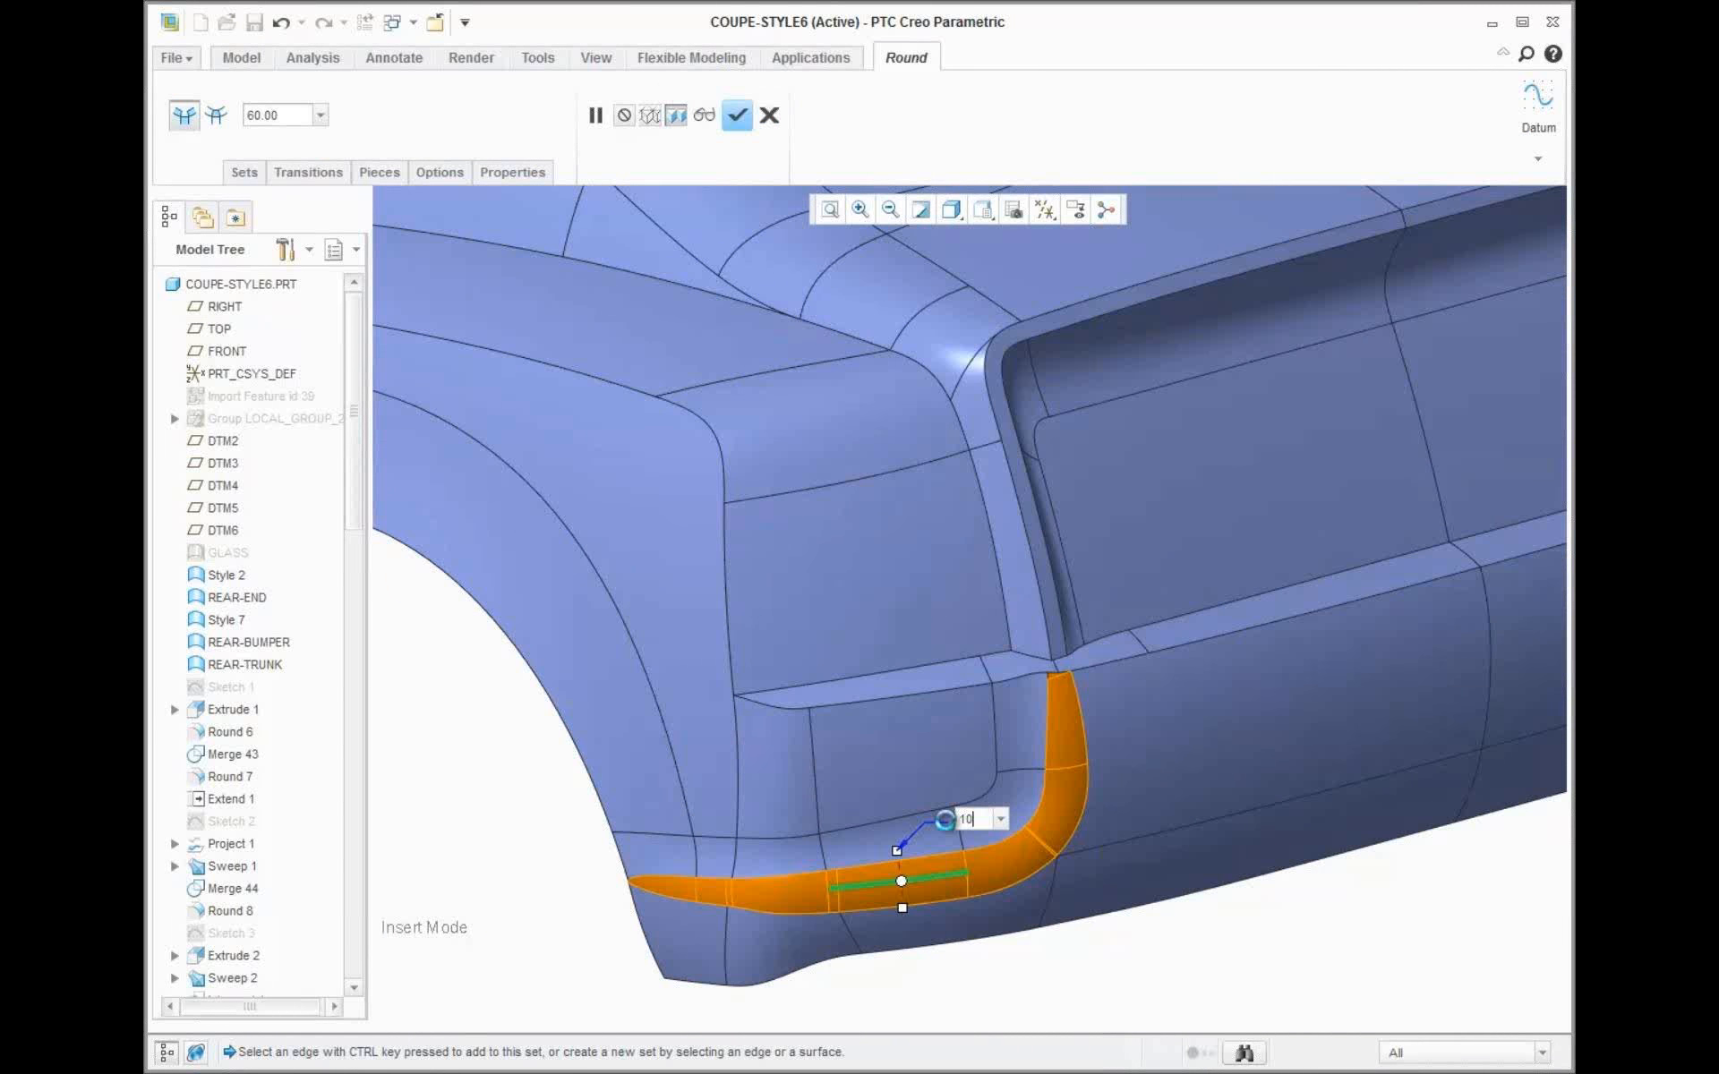
type("10")
key("Return")
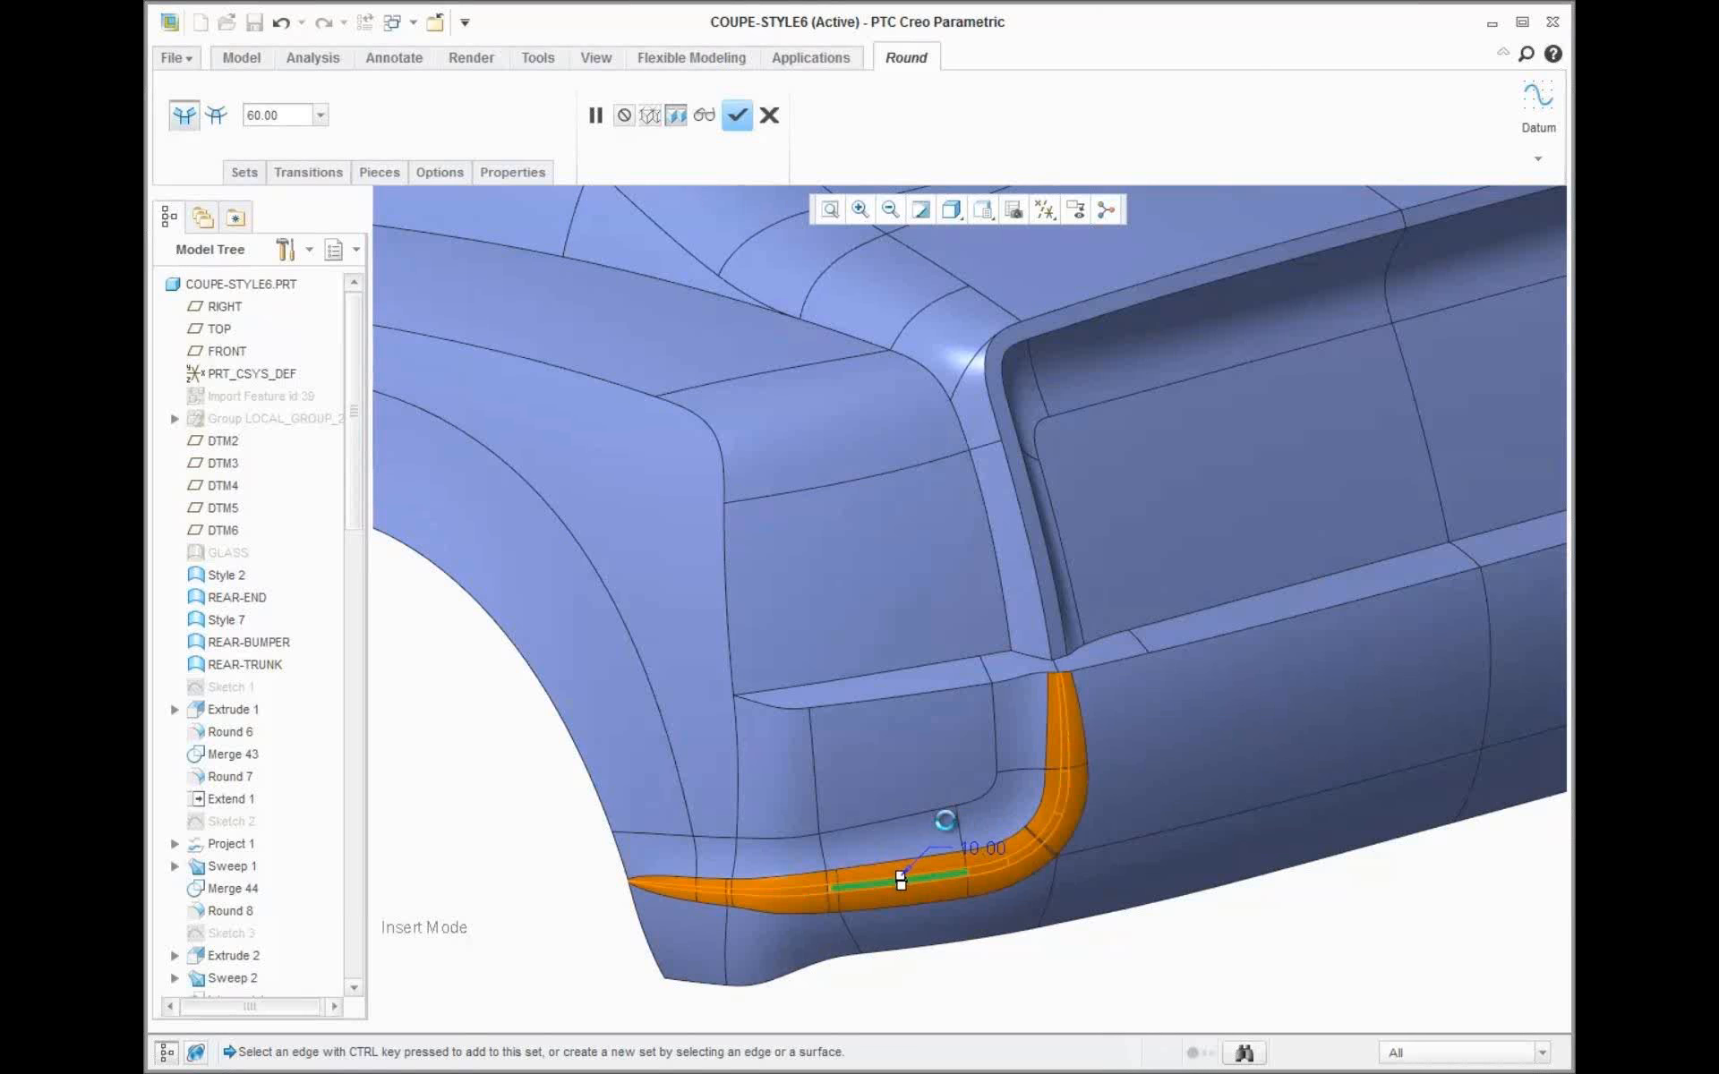
Make the round below the tail-light recess chordal with a chord of 7.5, check it along the edge, and complete it
scroll(1060, 703, "down", 2)
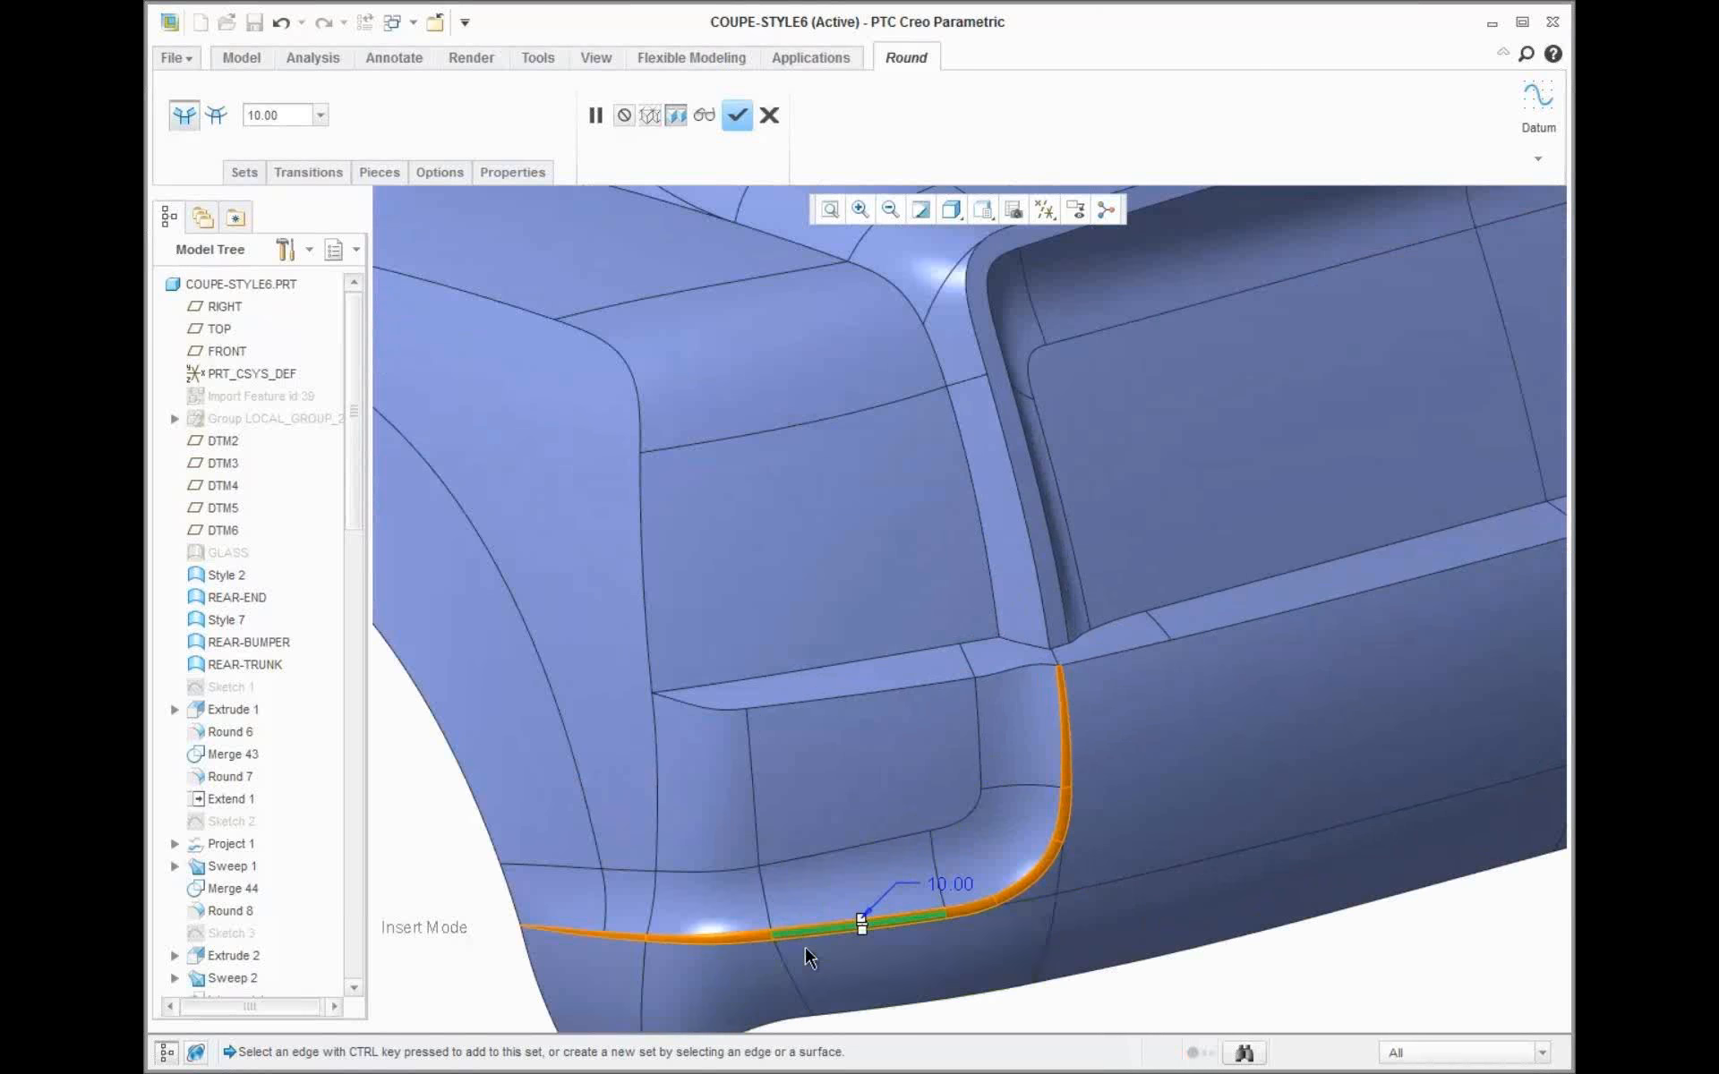
middle_click_drag(802, 944, 922, 749, "shift")
scroll(777, 781, "down", 3)
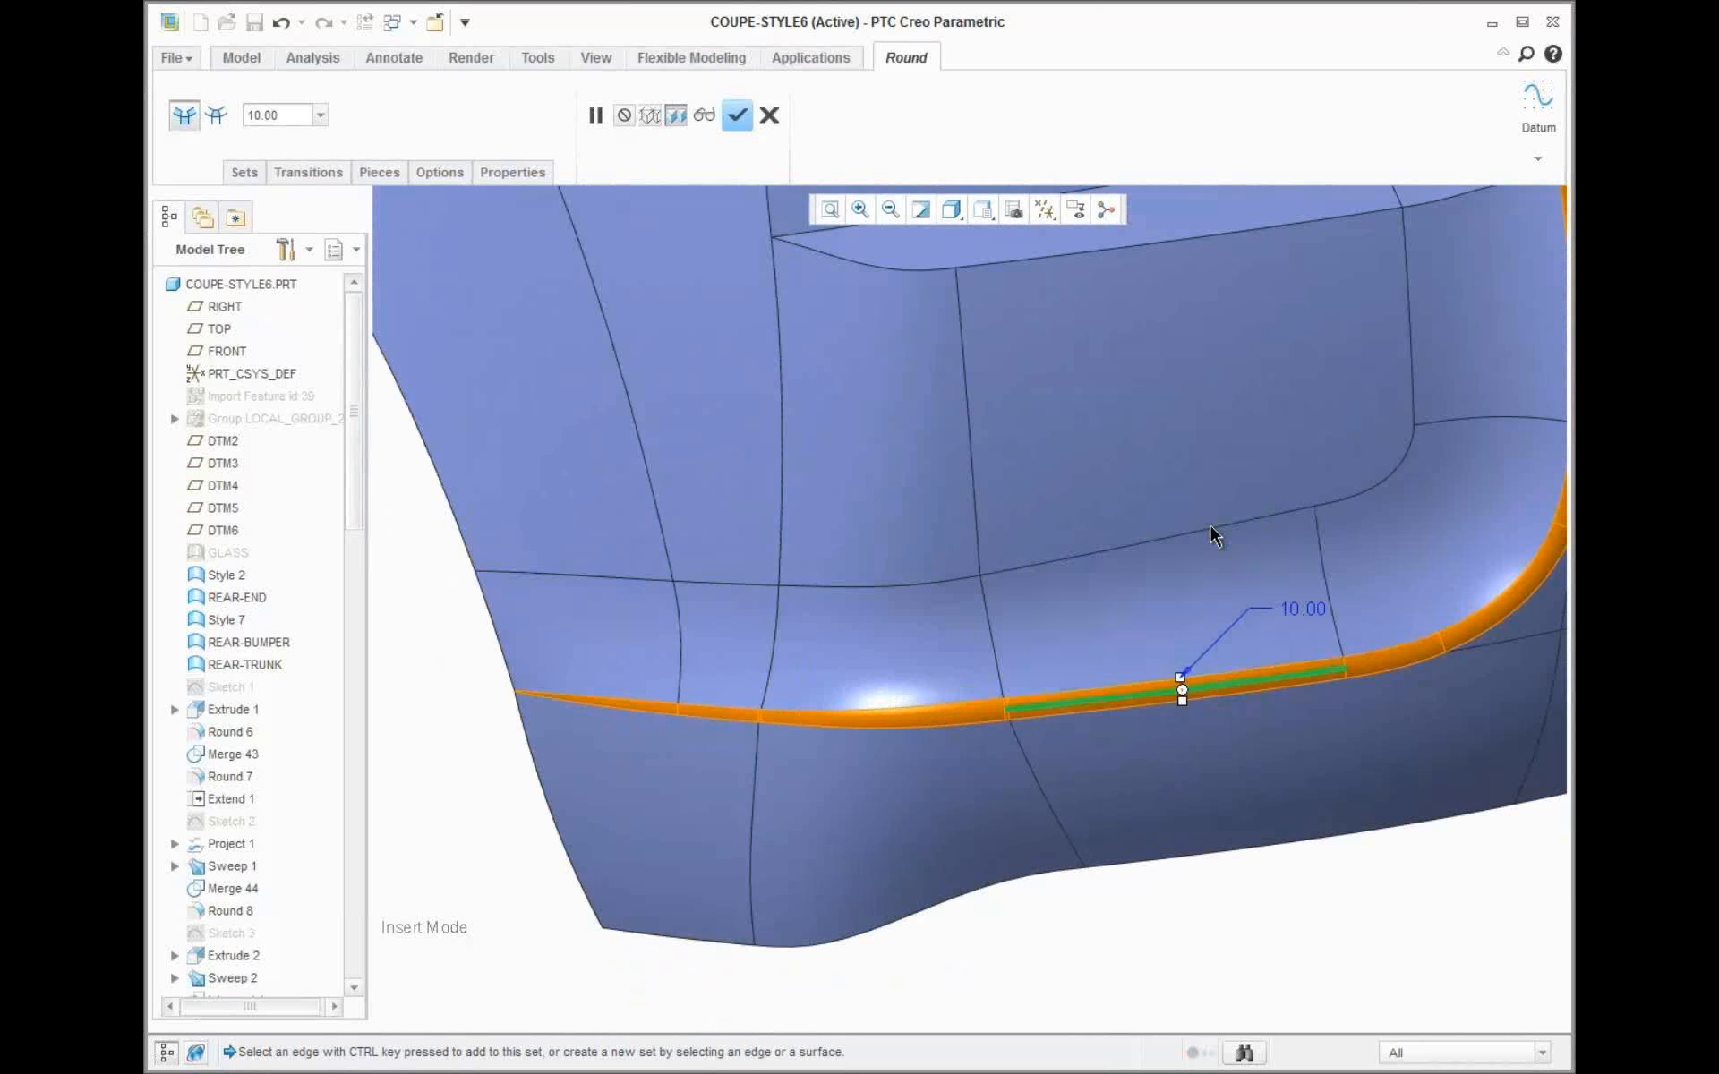
middle_click_drag(1212, 534, 917, 702, "shift")
left_click(244, 172)
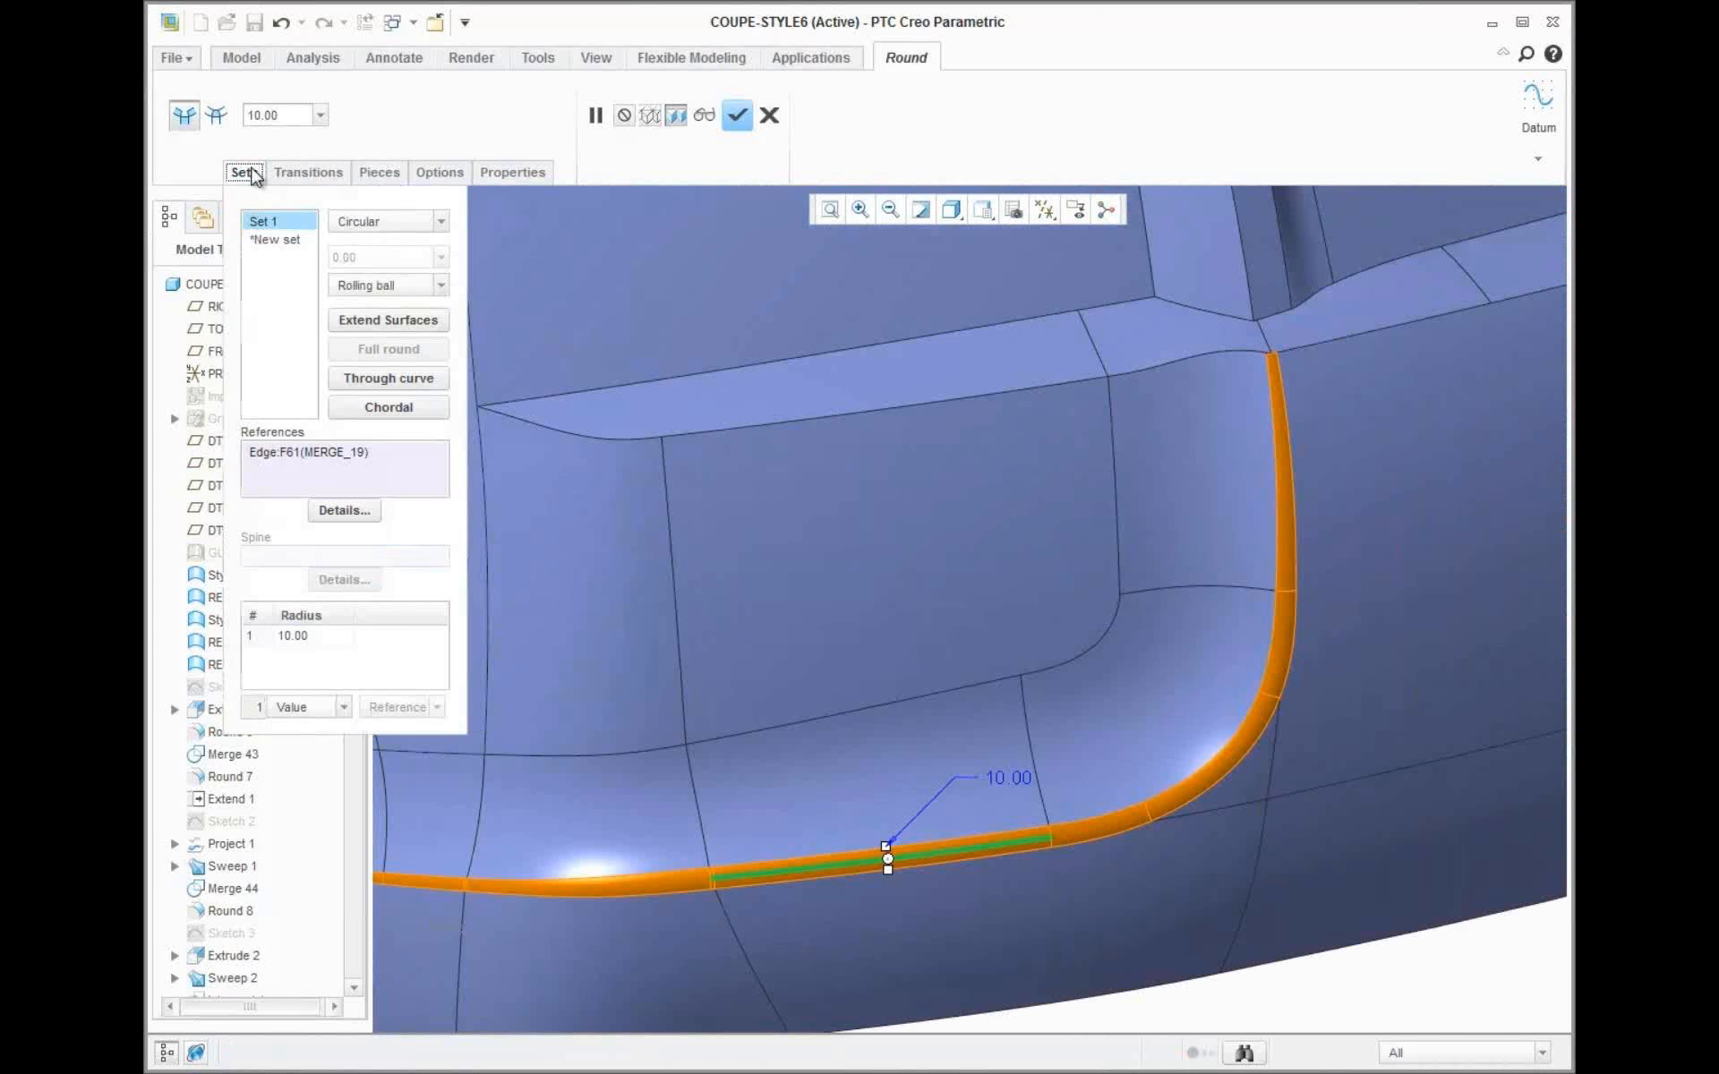
left_click(366, 413)
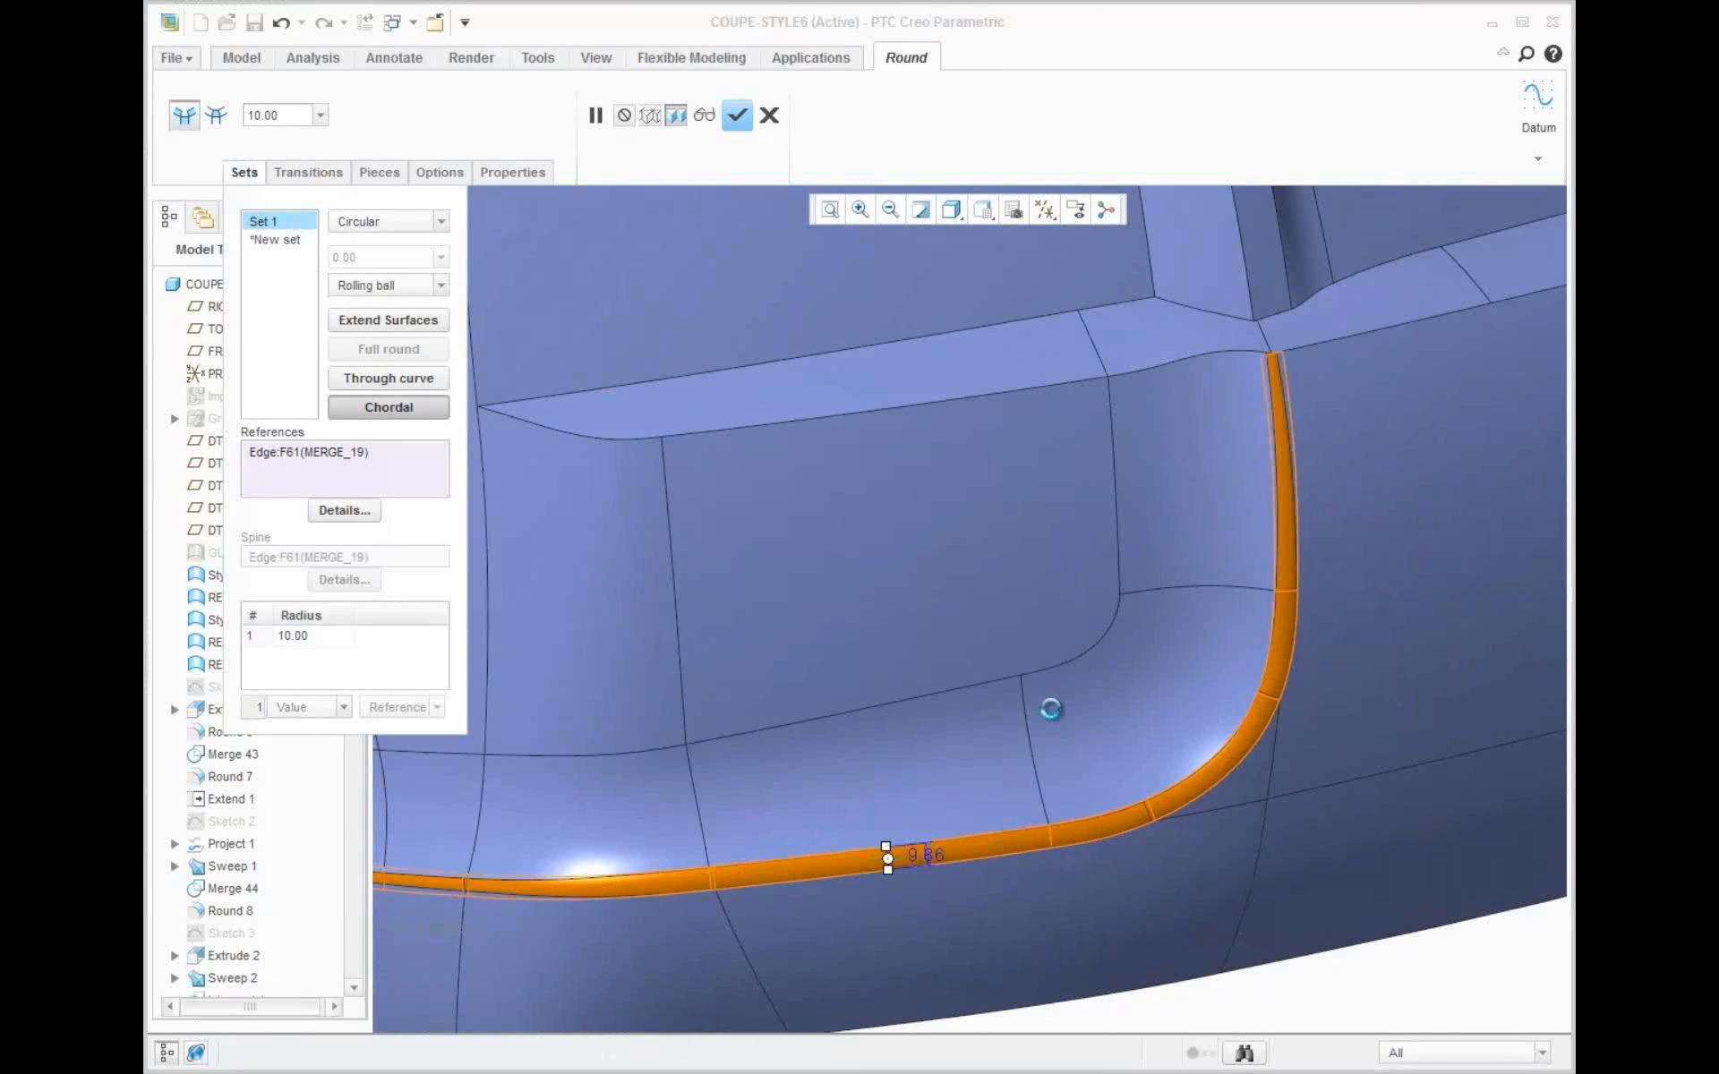
double_click(922, 854)
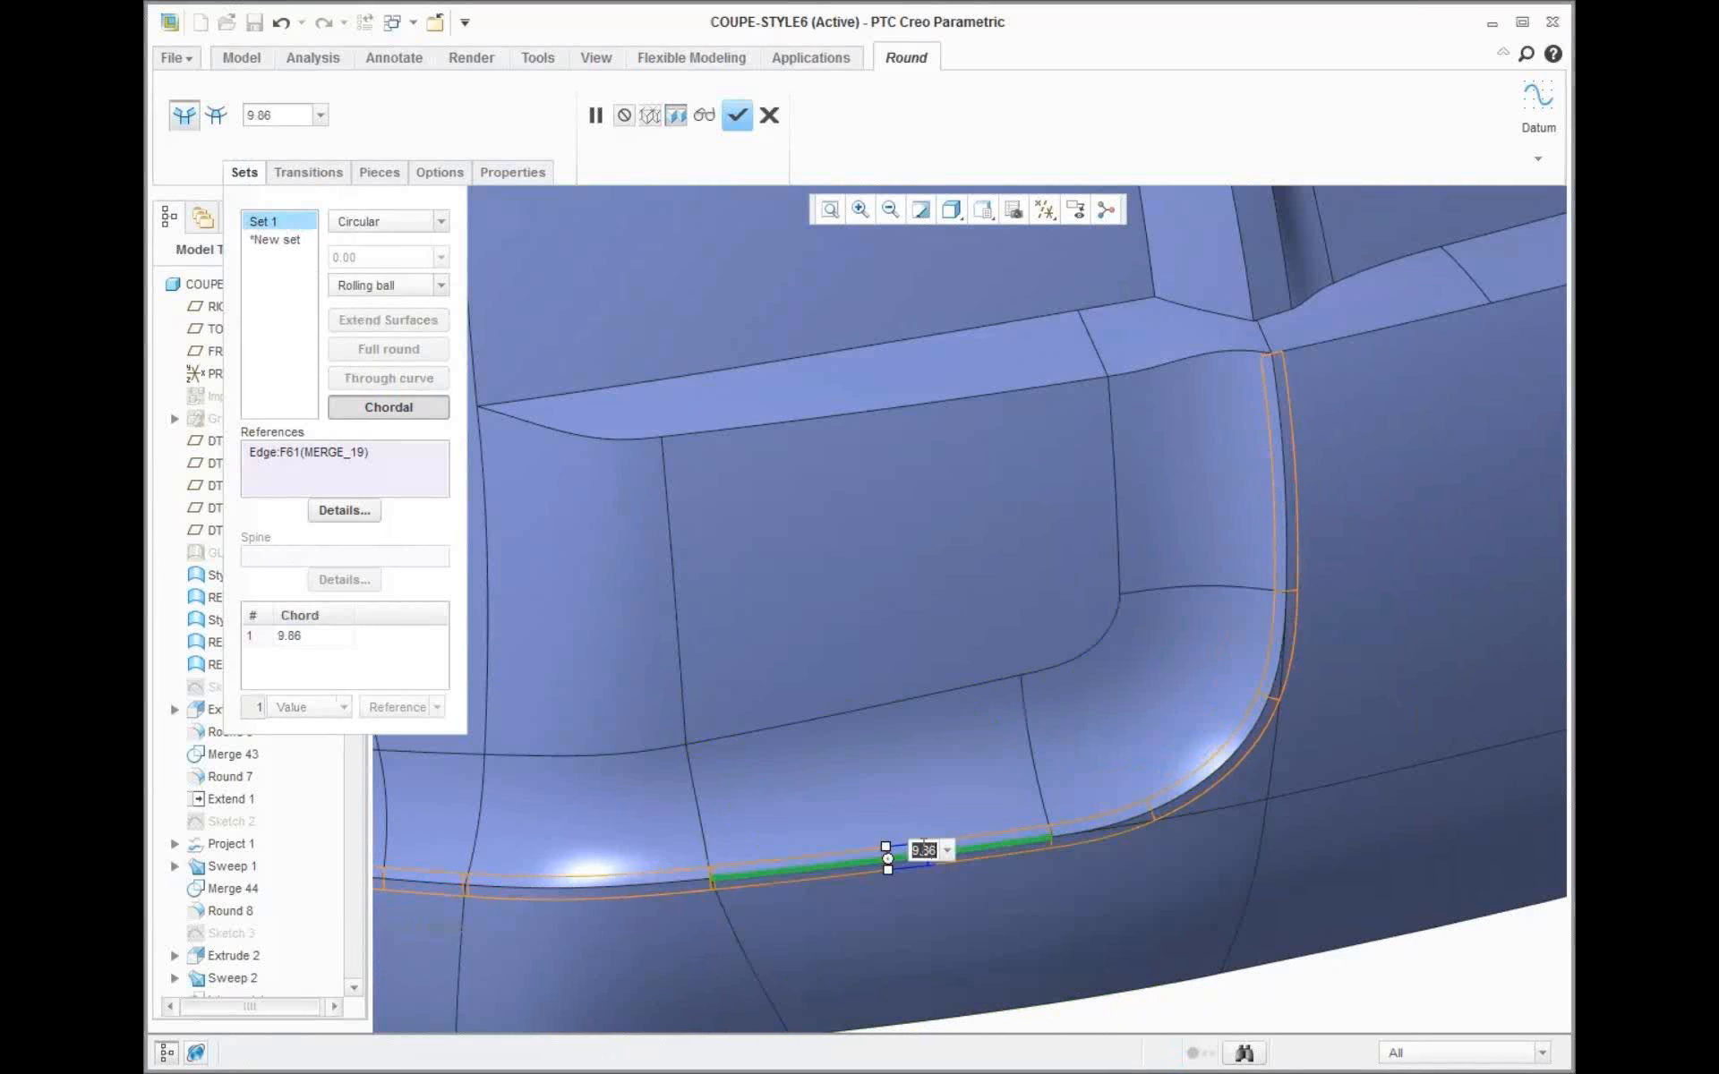
type("7.5")
key("Return")
middle_click_drag(997, 786, 1300, 787)
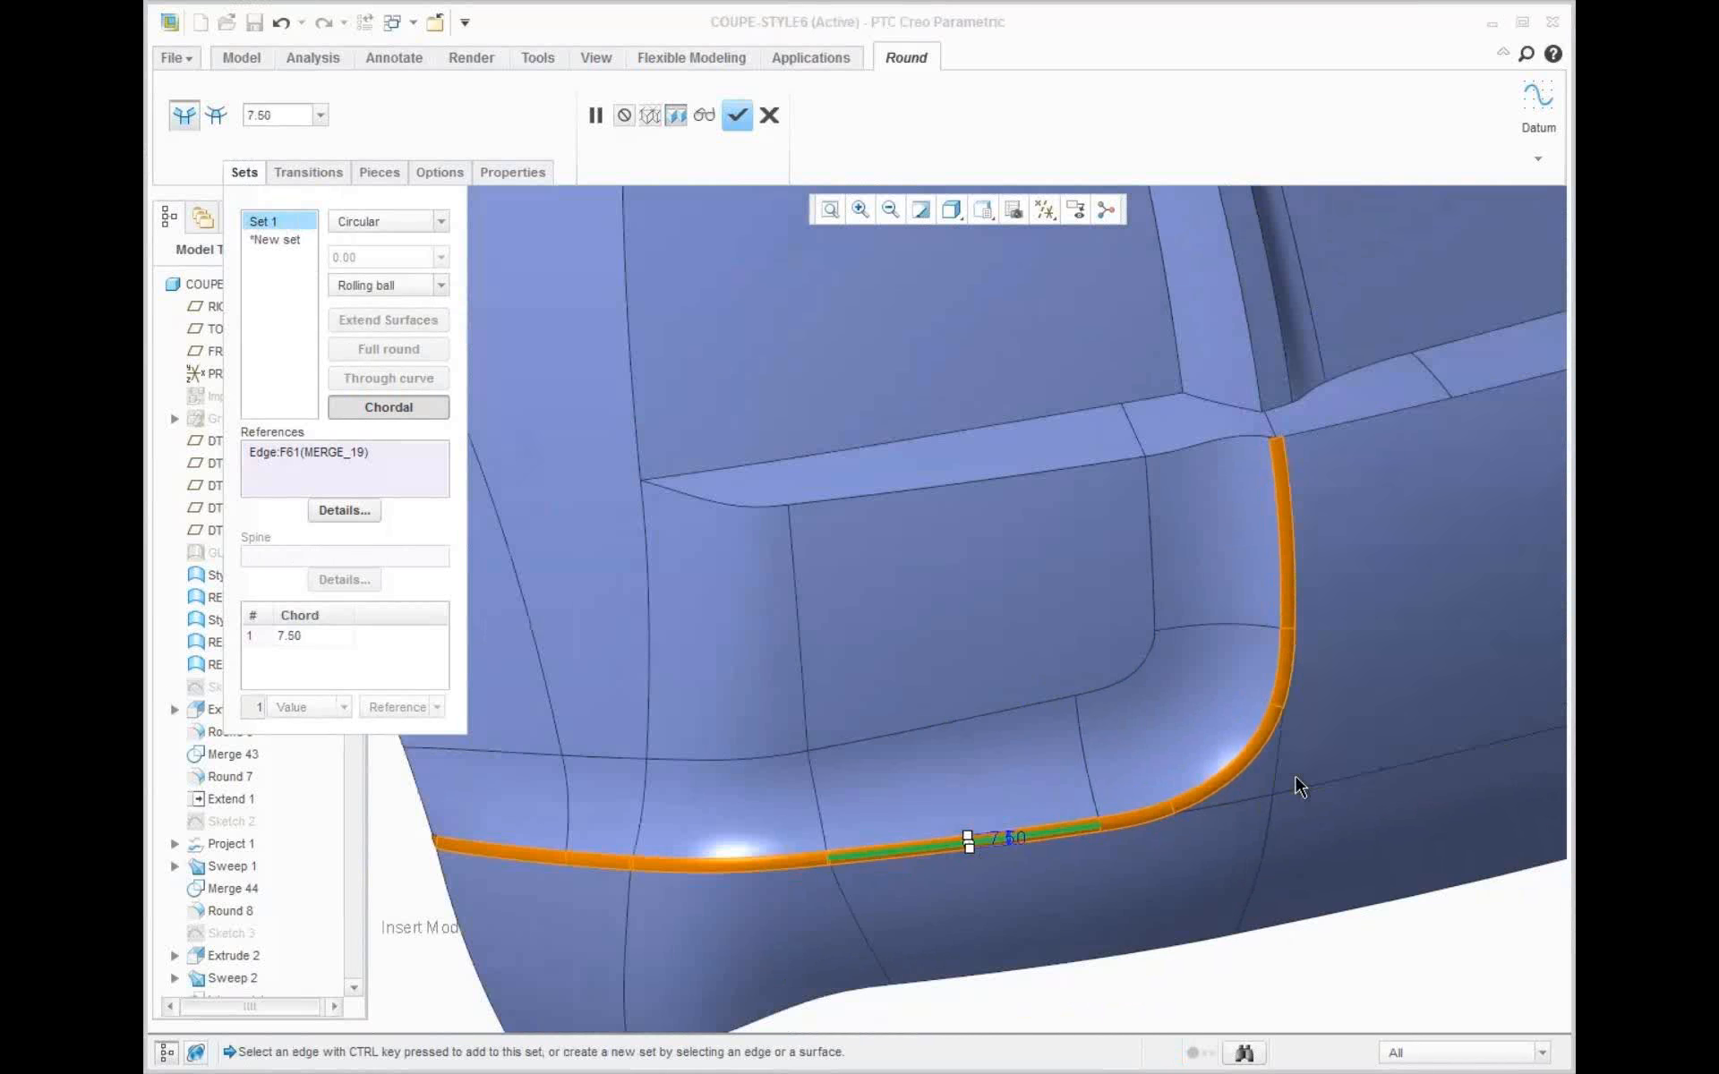
mouse_move(1212, 824)
middle_mouse_down()
mouse_move(1301, 467)
mouse_move(1323, 488)
mouse_move(1307, 482)
middle_mouse_up()
scroll(1277, 448, "down", 5)
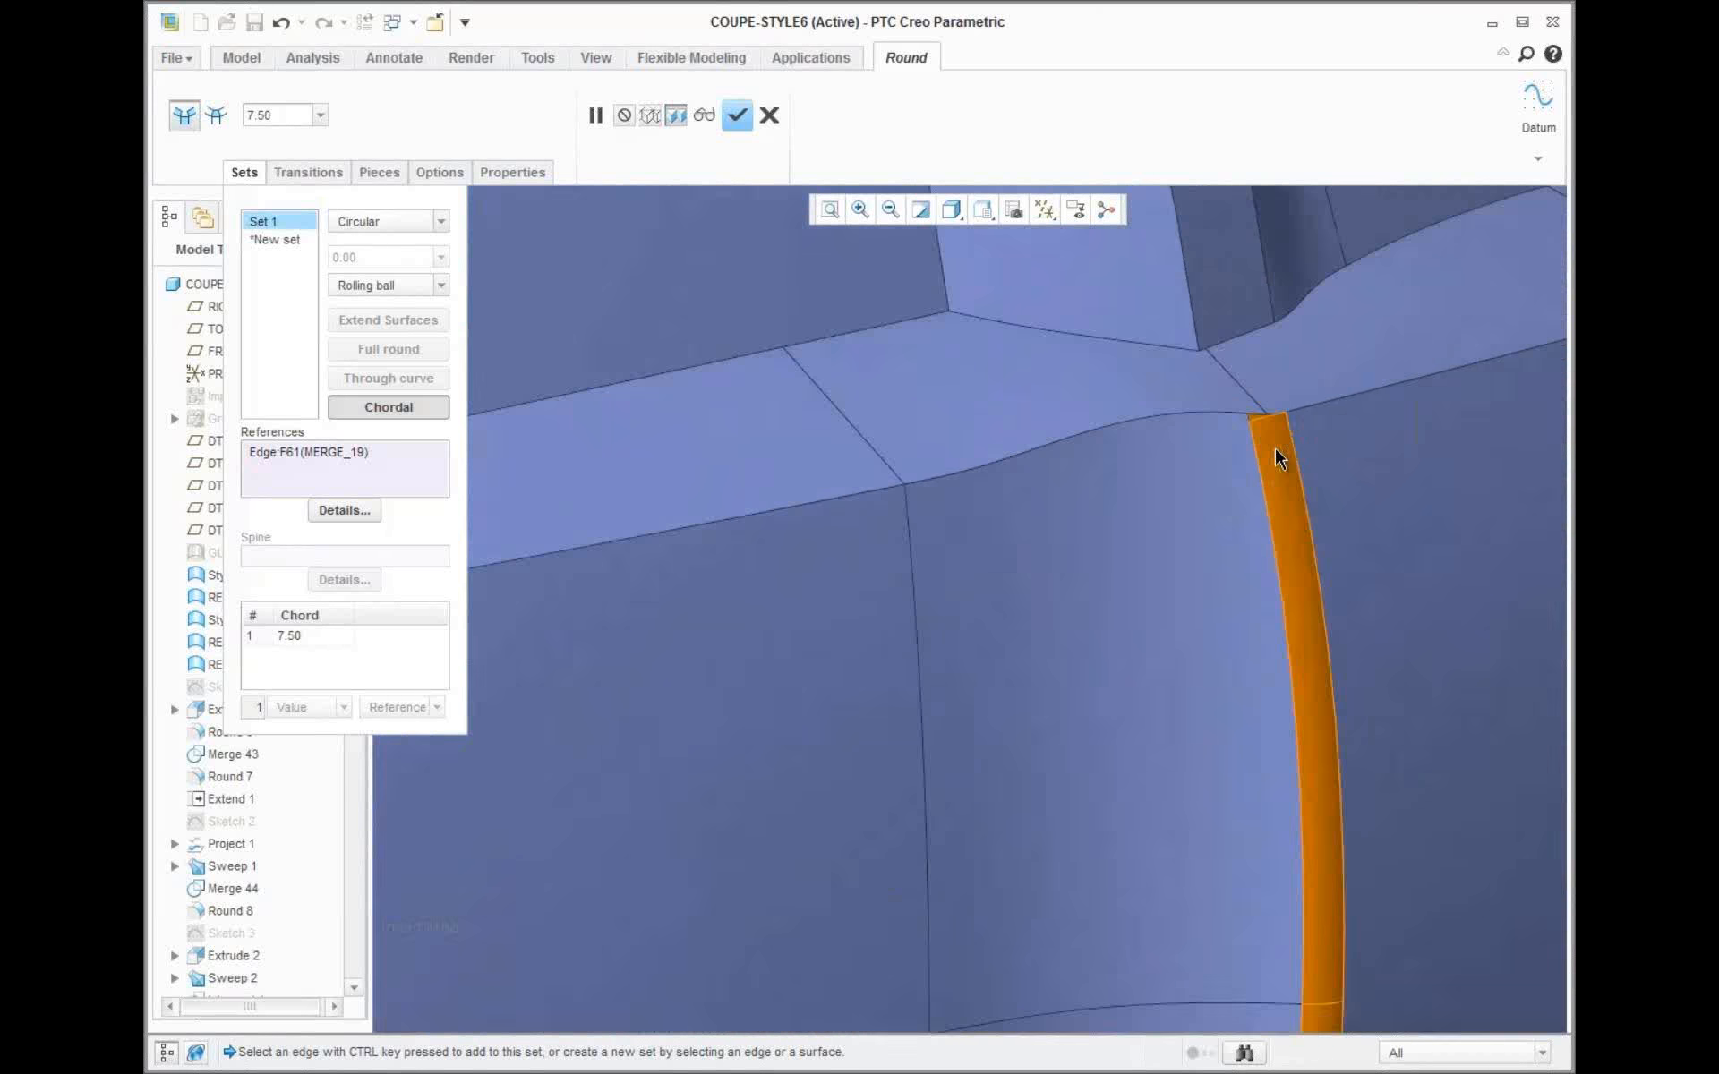
scroll(1277, 448, "up", 6)
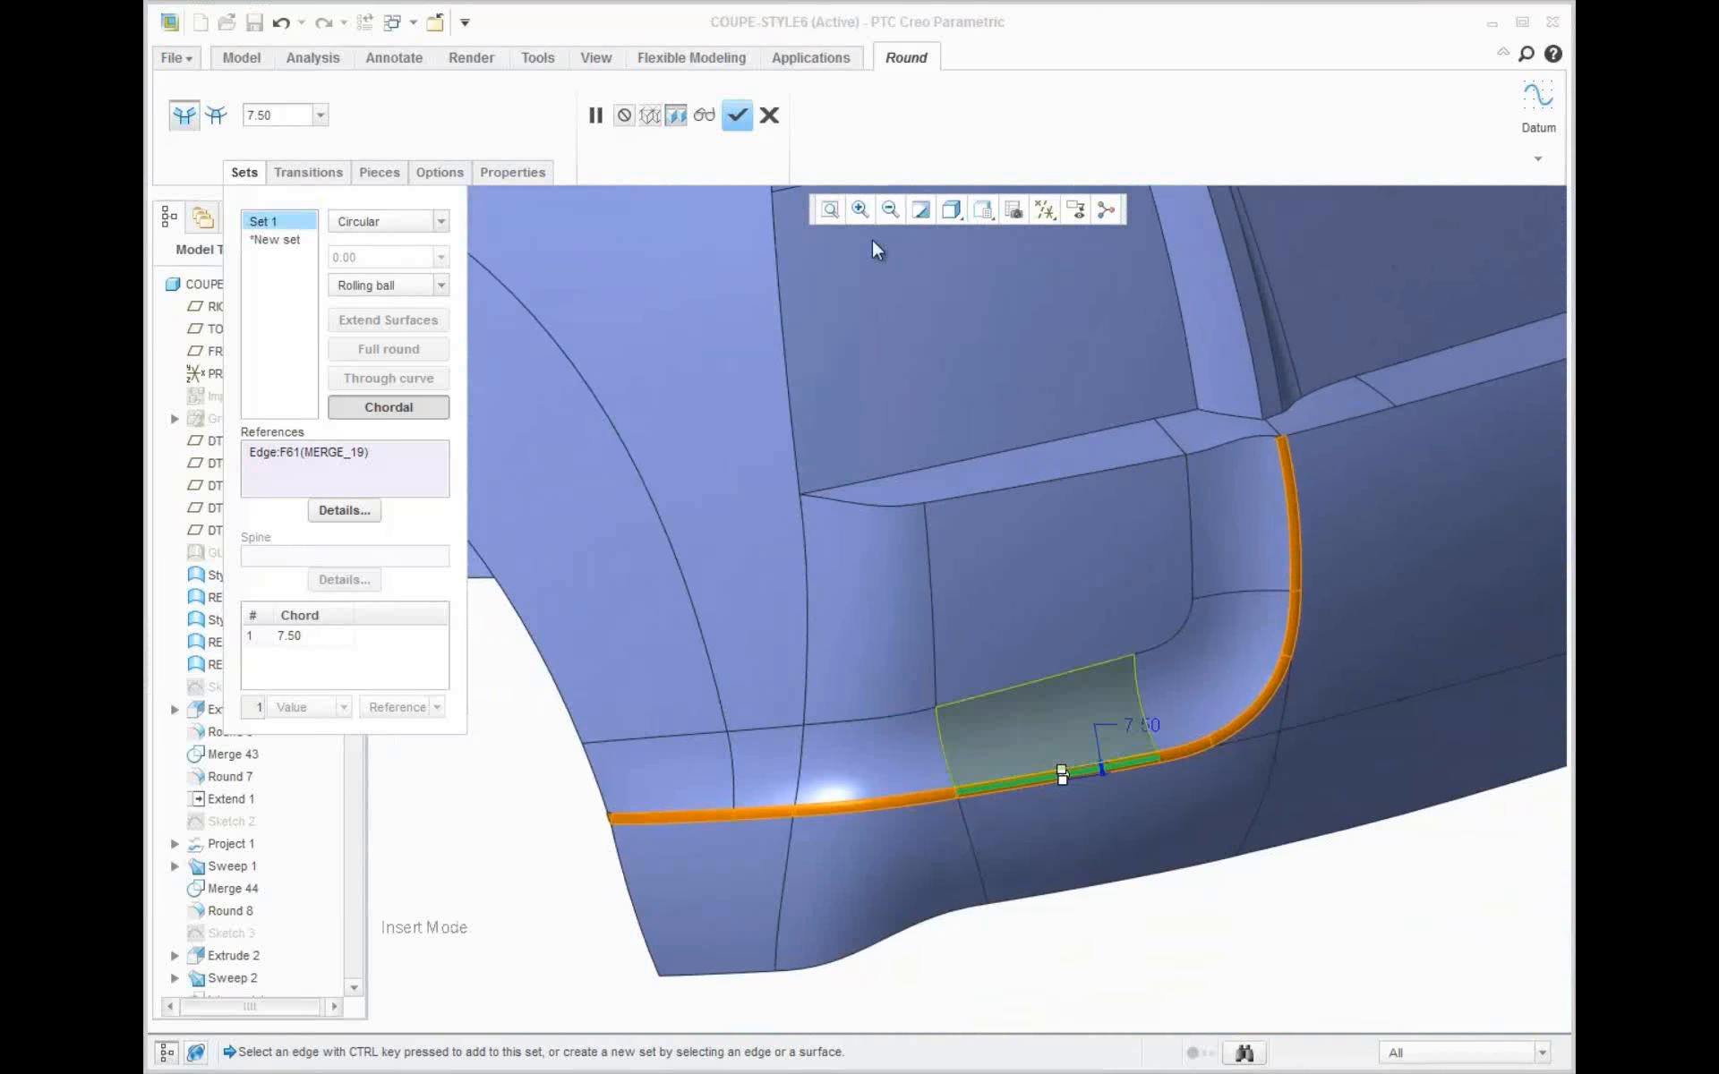
left_click(737, 117)
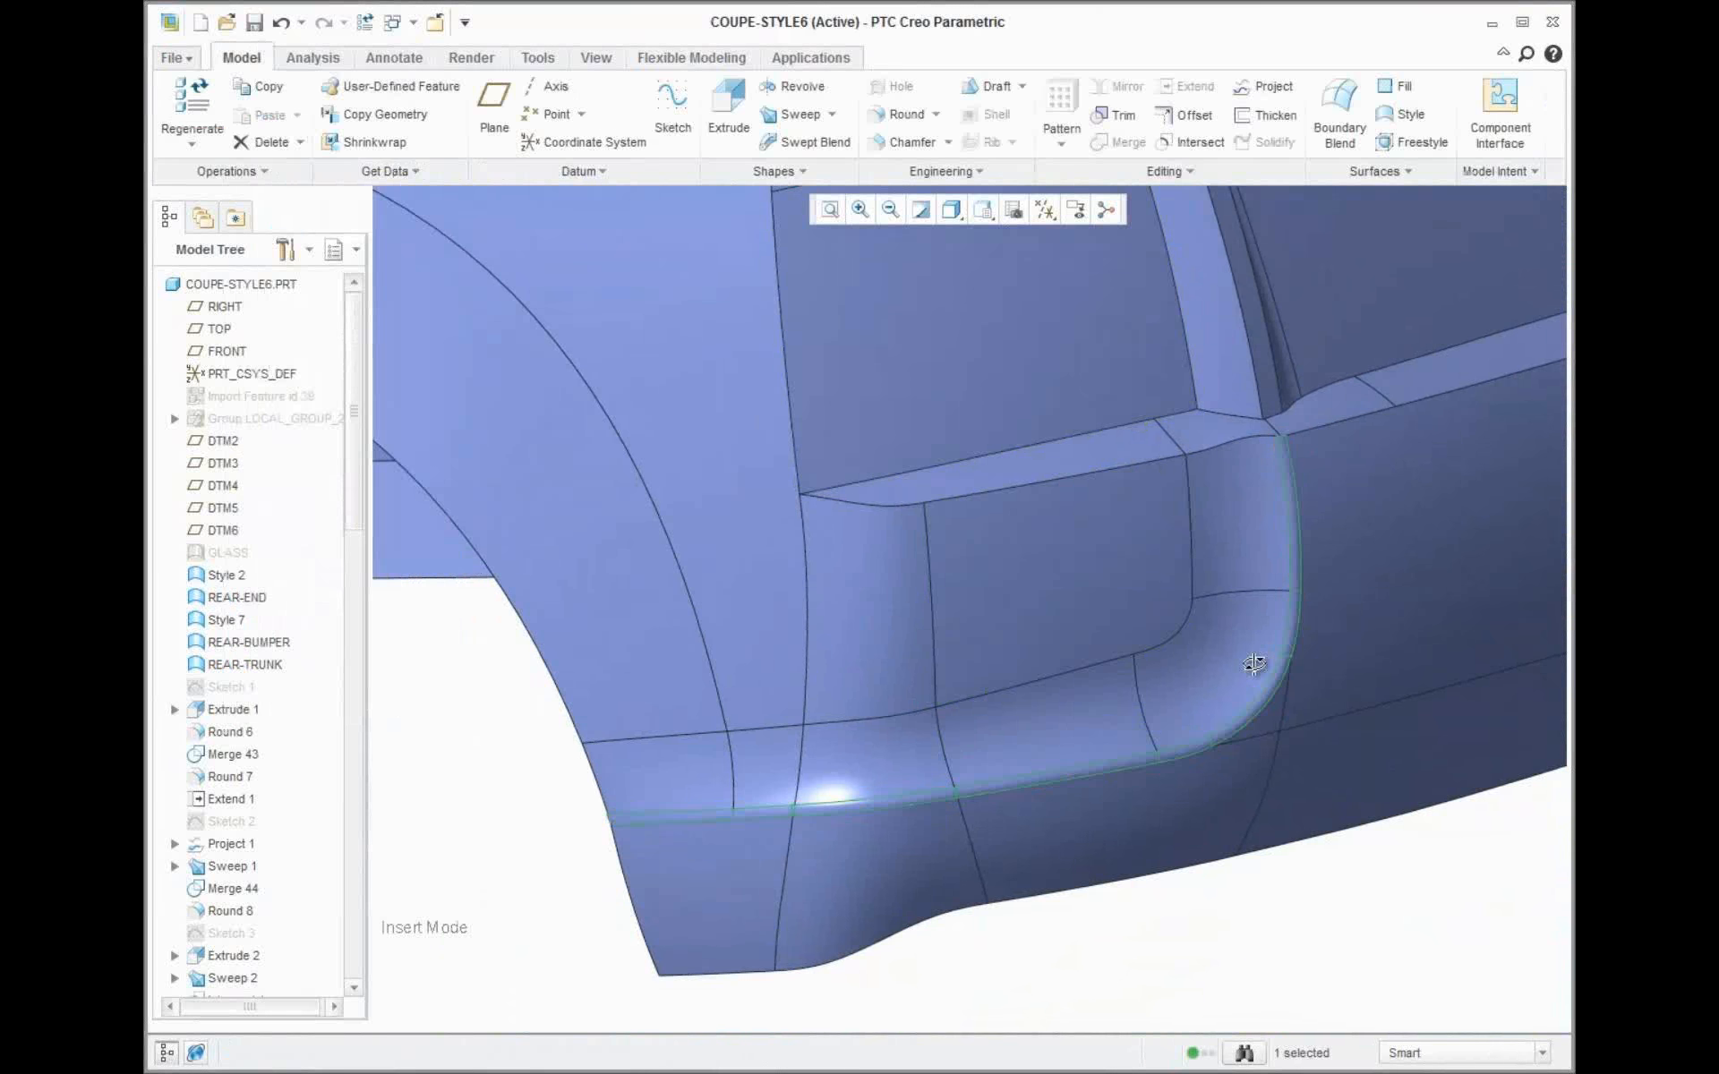
Start a chordal round on the inner edge around the rear trunk recess with a chord of 10
mouse_move(1254, 661)
middle_mouse_down("shift")
mouse_move(1071, 767)
mouse_move(847, 942)
middle_mouse_up("shift")
mouse_move(1113, 776)
middle_mouse_down()
mouse_move(1101, 754)
mouse_move(967, 764)
mouse_move(1109, 686)
middle_mouse_up()
left_click(898, 125)
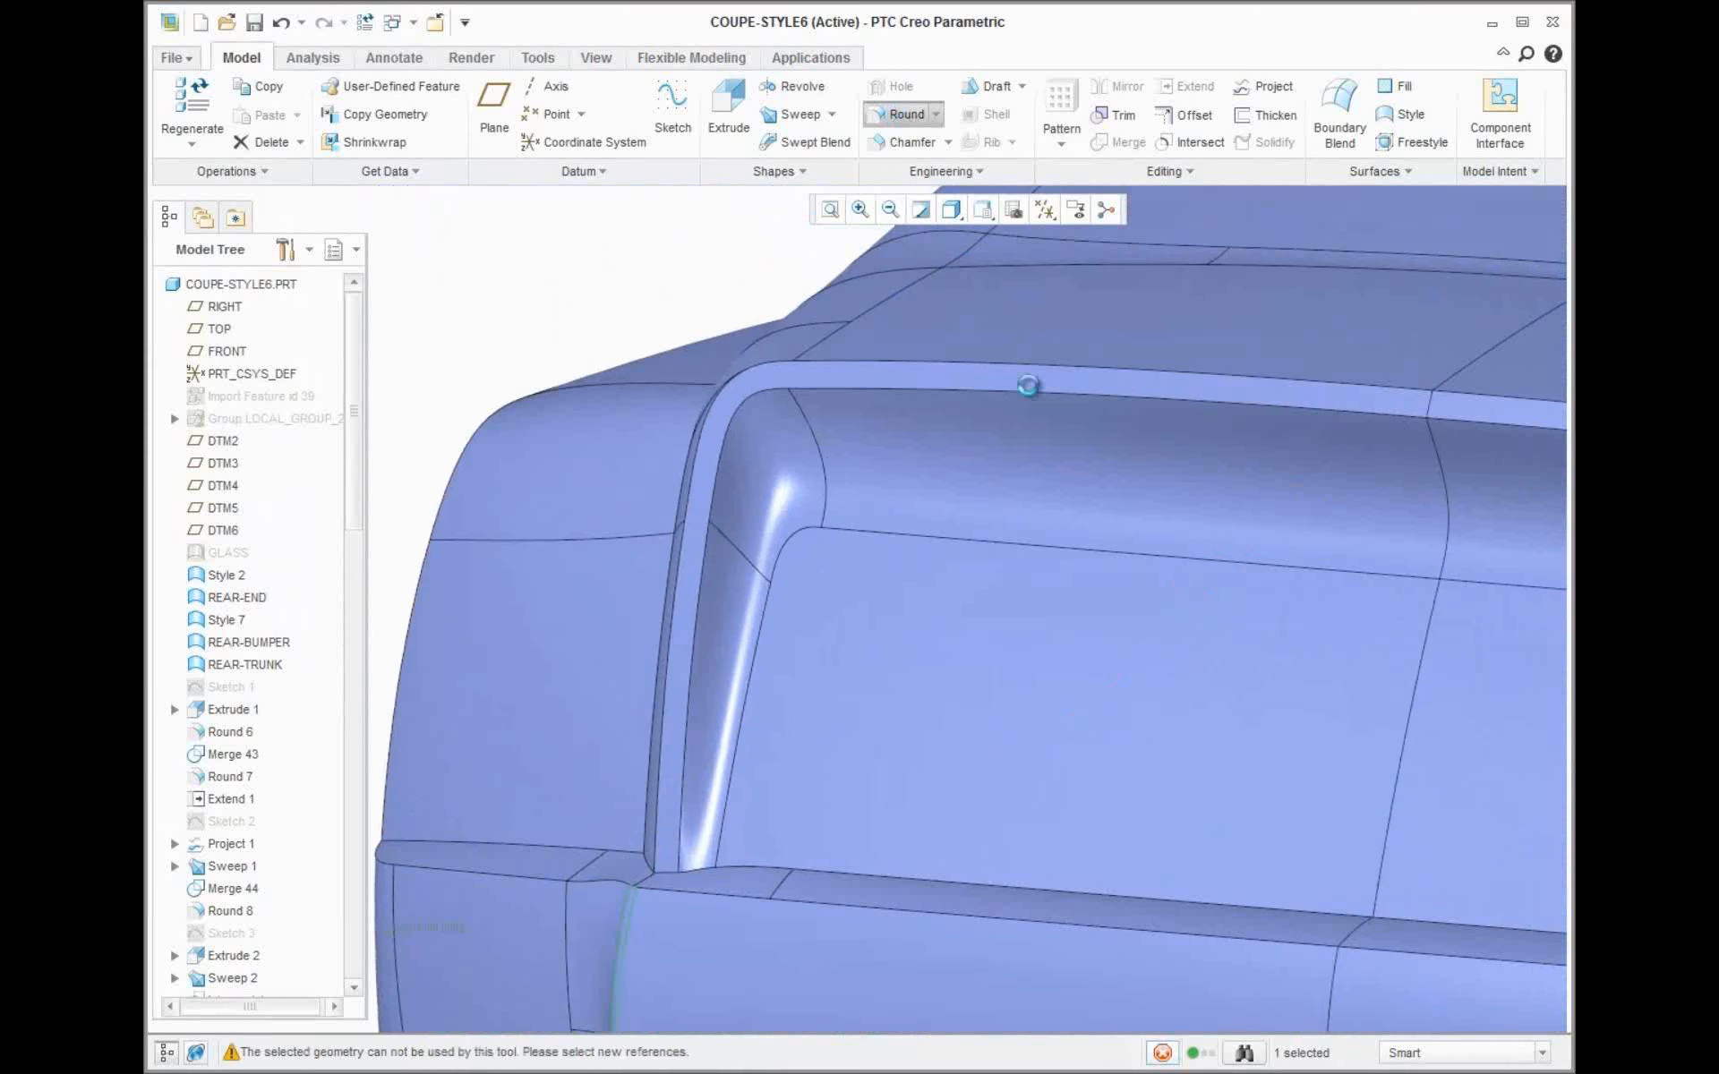
left_click(1040, 399)
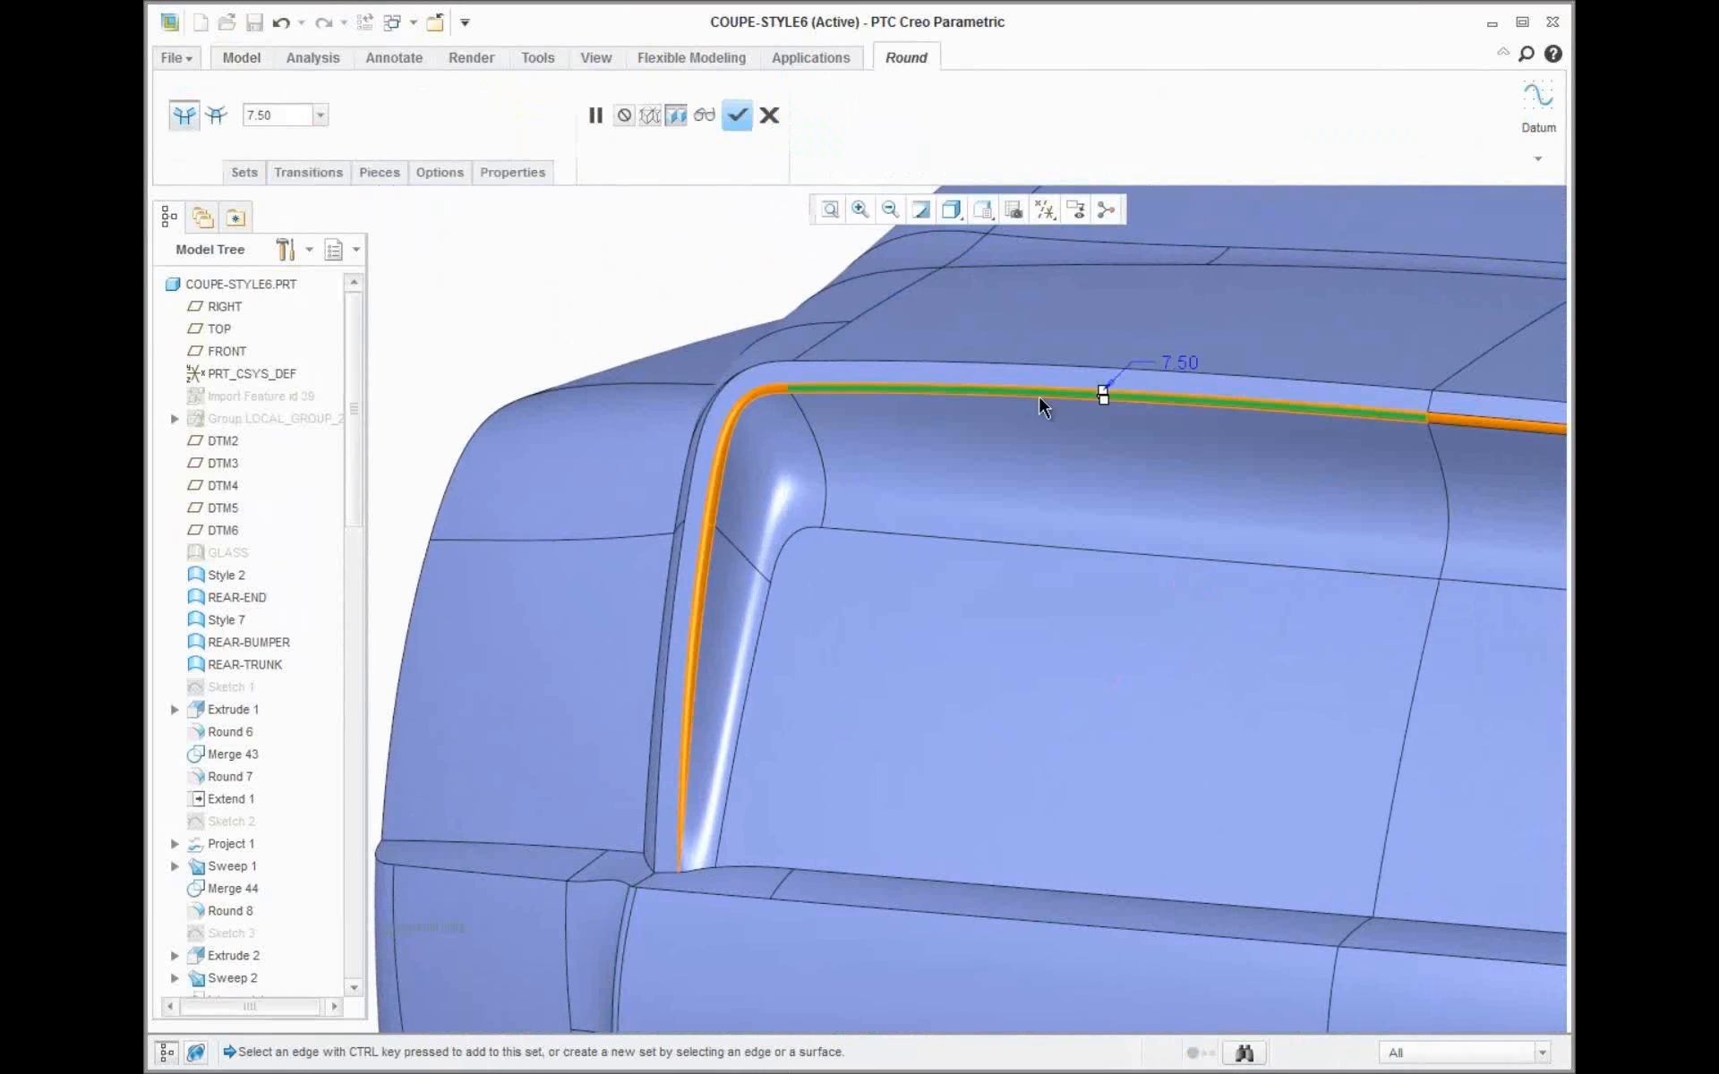
scroll(679, 859, "up", 5)
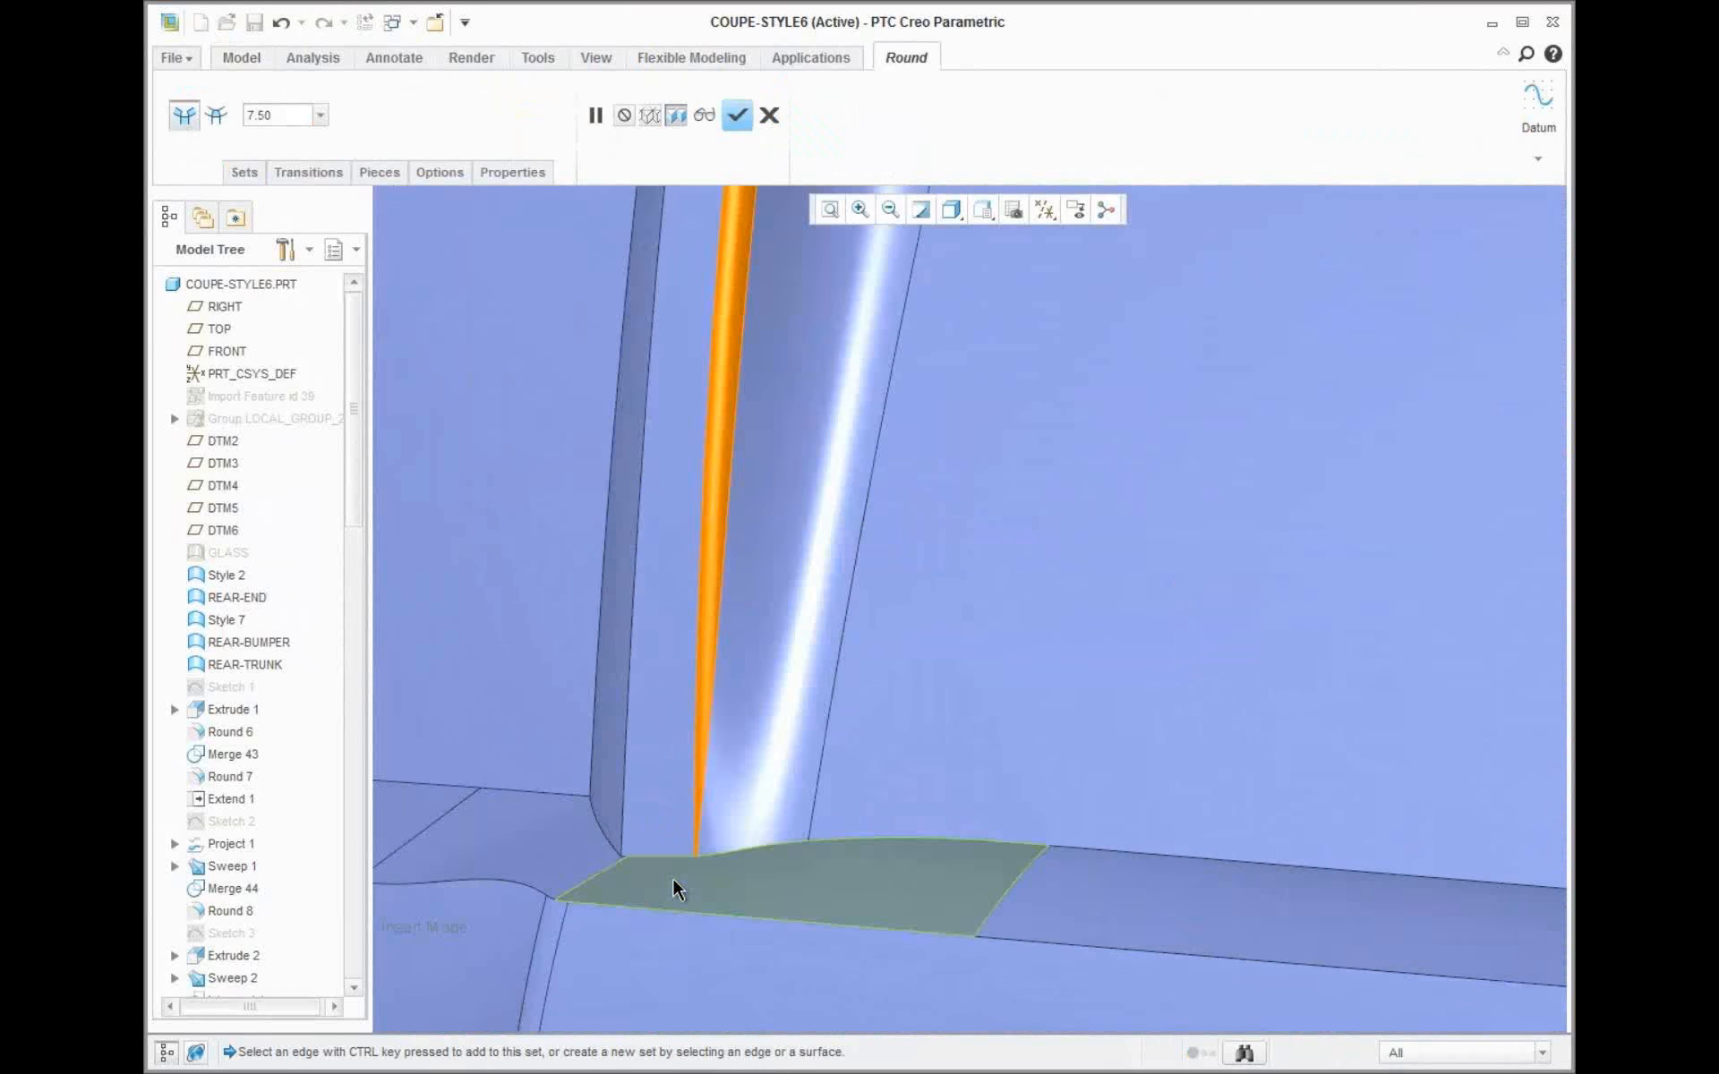
scroll(674, 889, "down", 3)
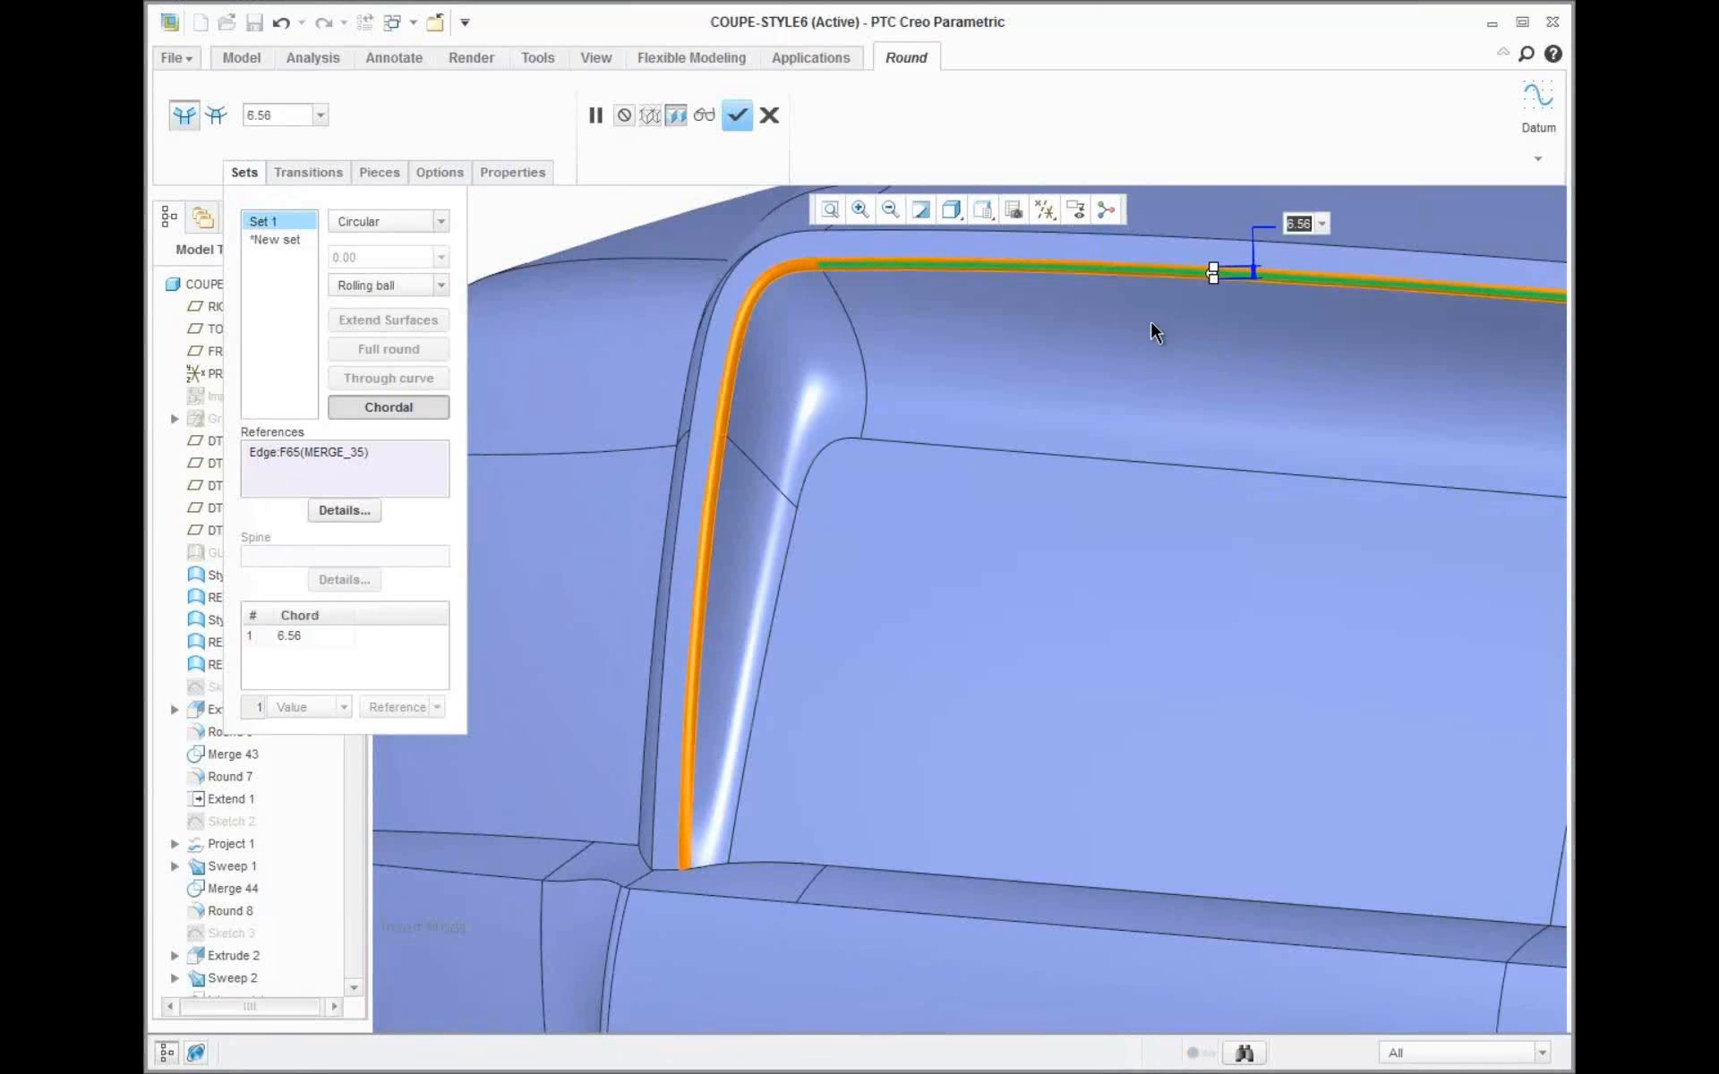
type("10")
key("Return")
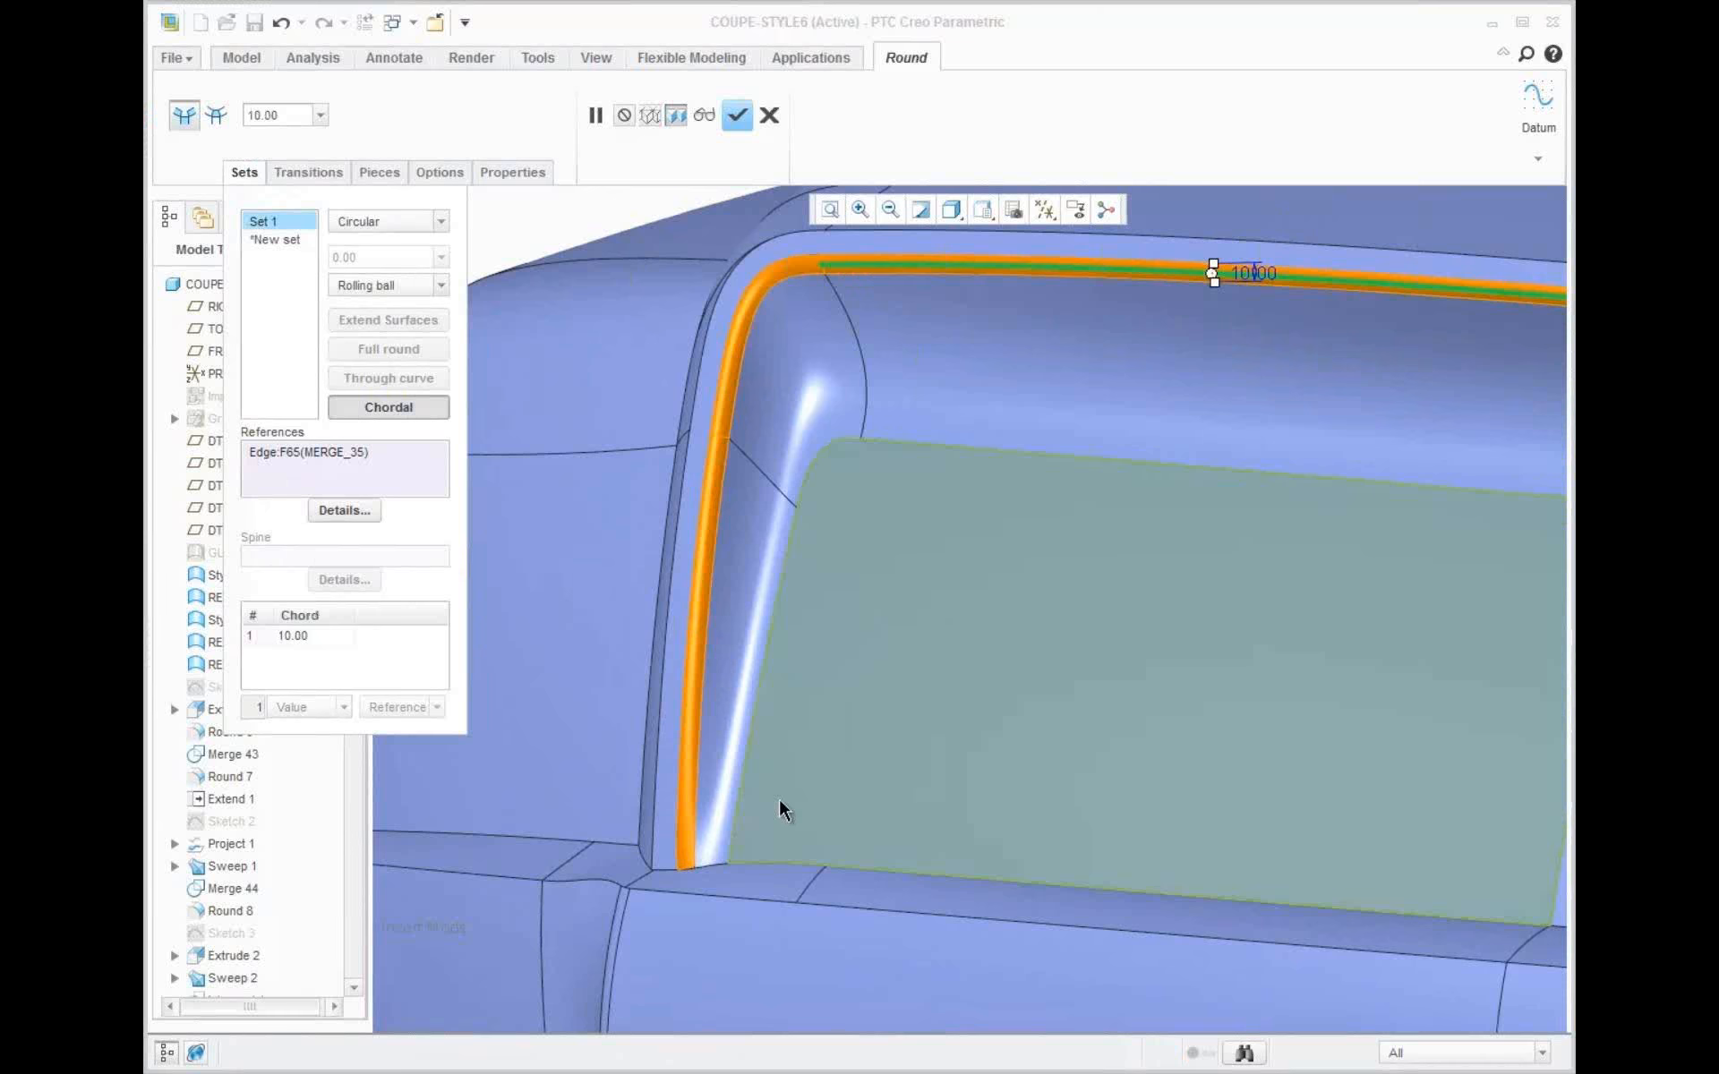
Give the trunk recess round a C2 Continuous profile with a shape factor of 0.75 and complete it
scroll(693, 881, "down", 6)
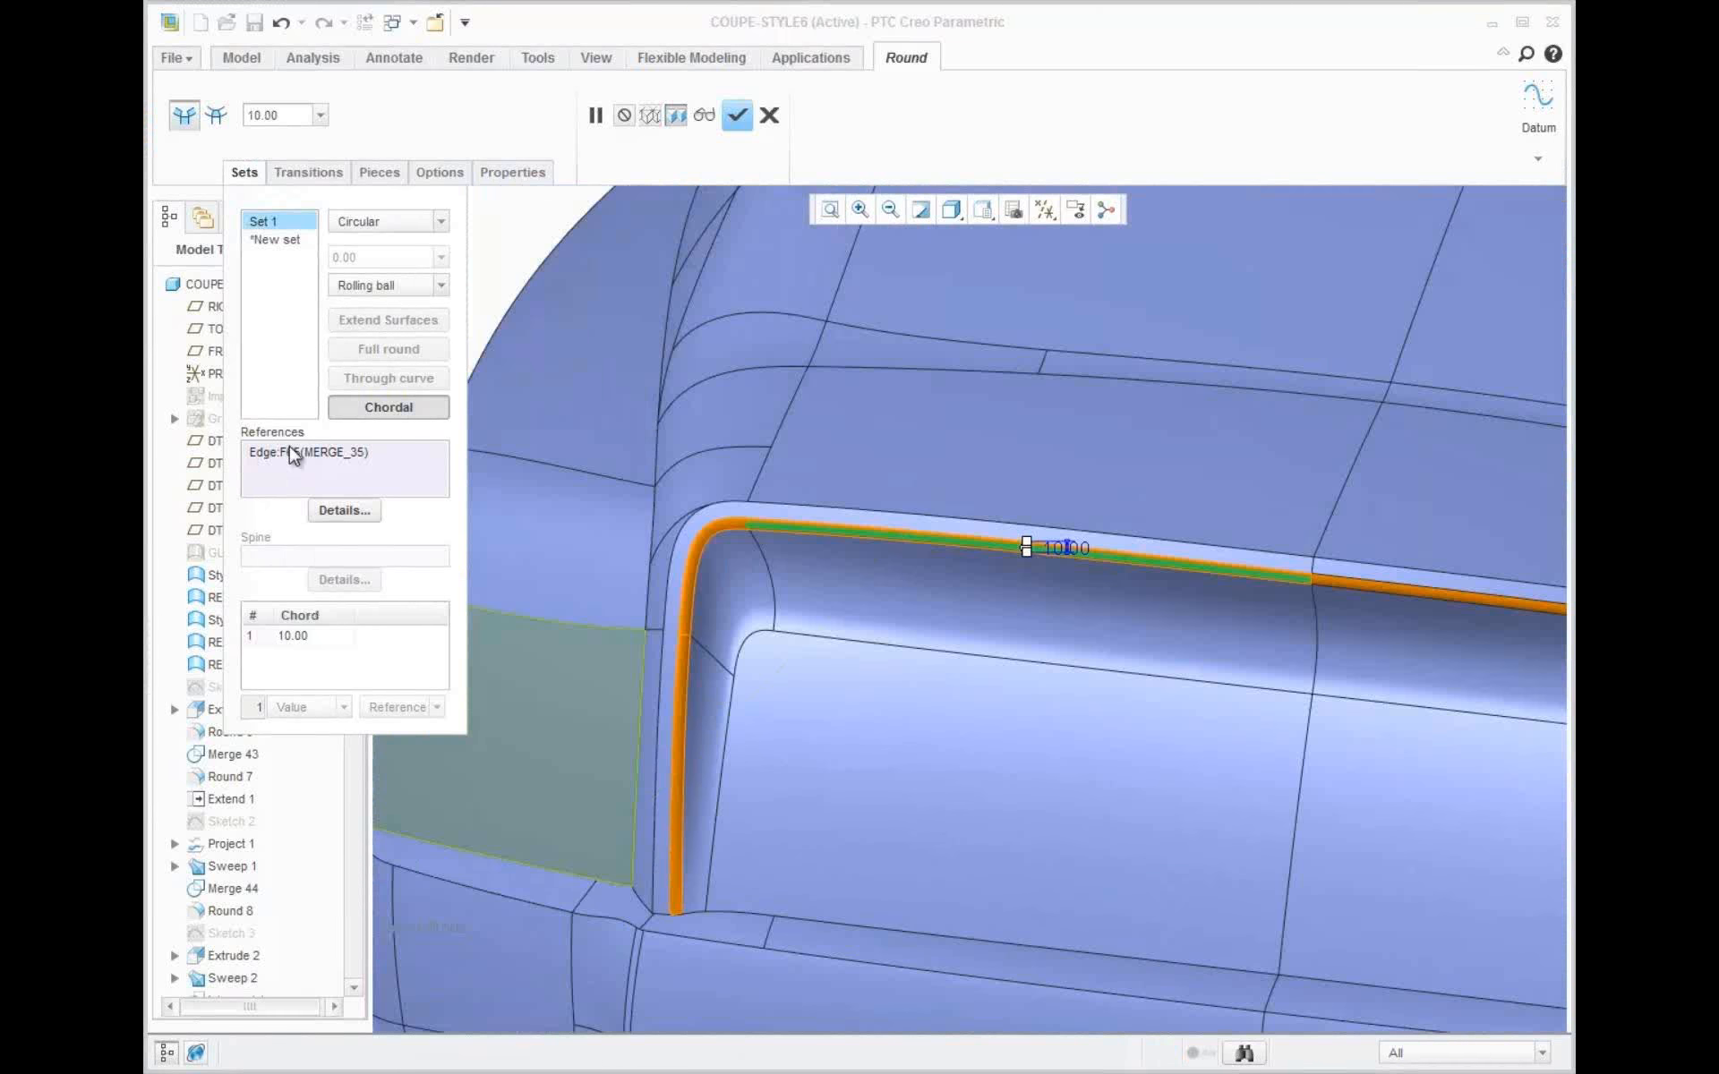
left_click(374, 222)
left_click(365, 262)
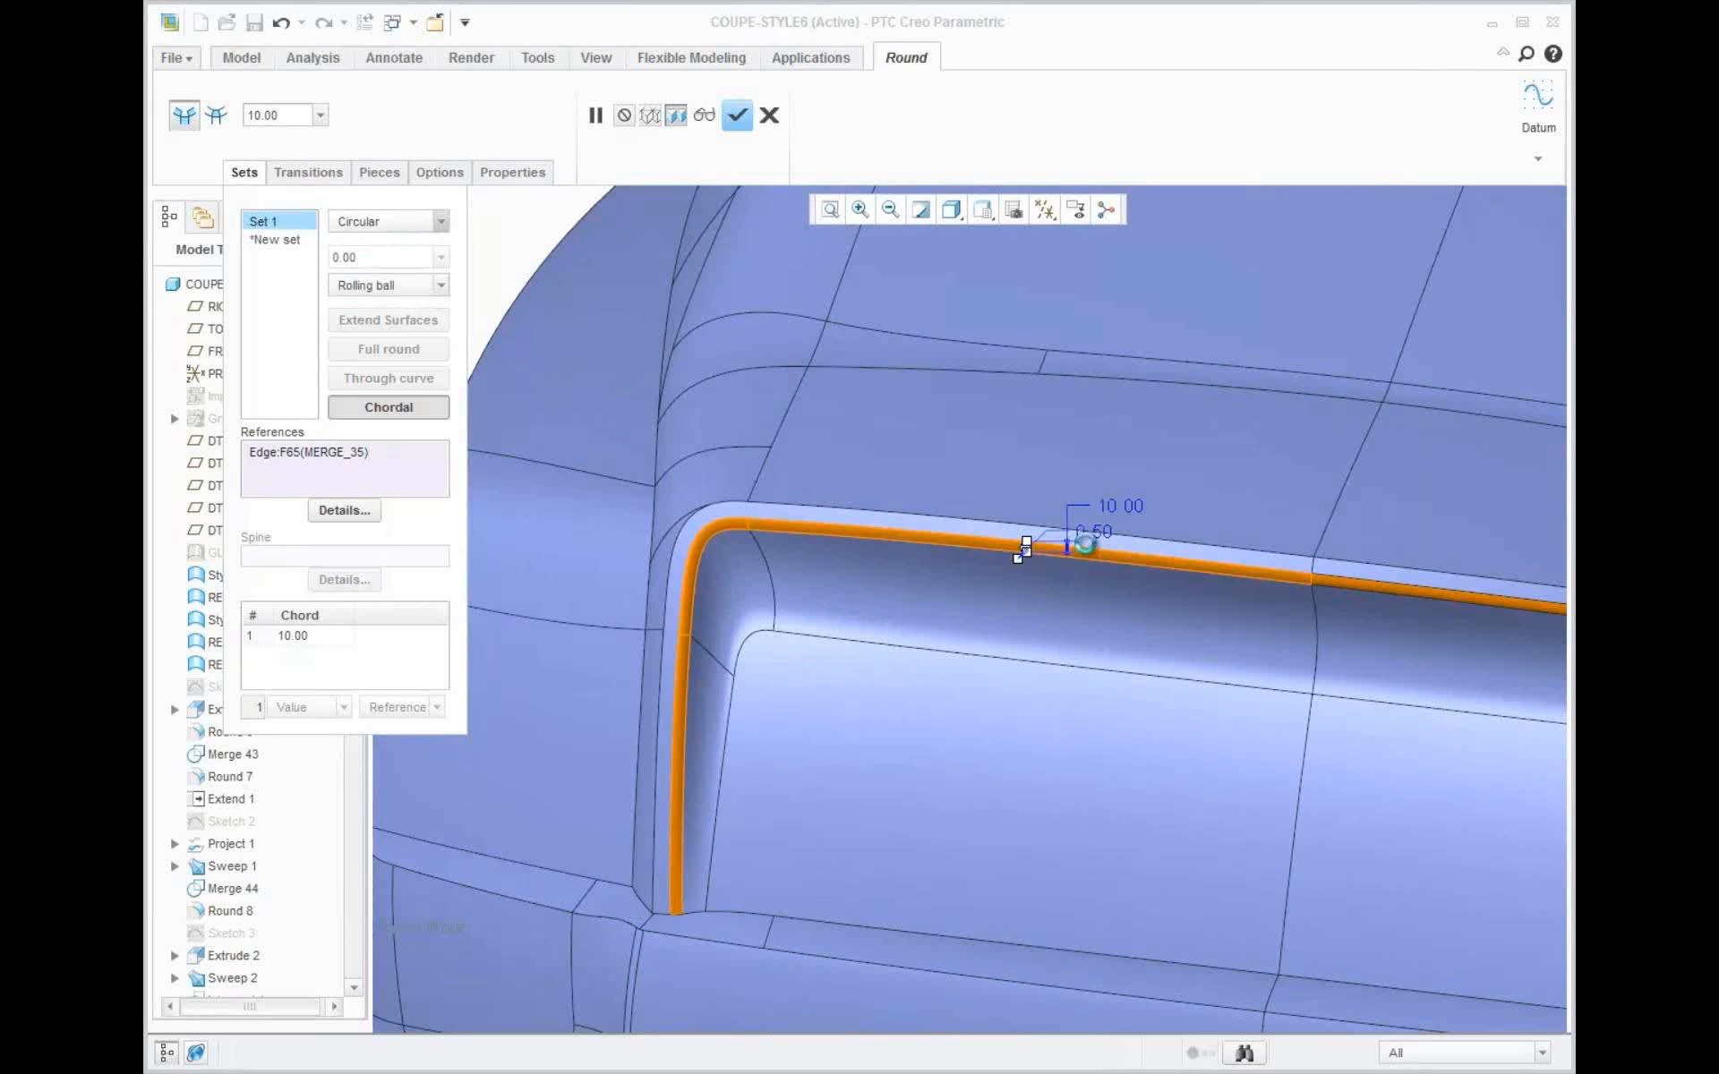
double_click(1103, 535)
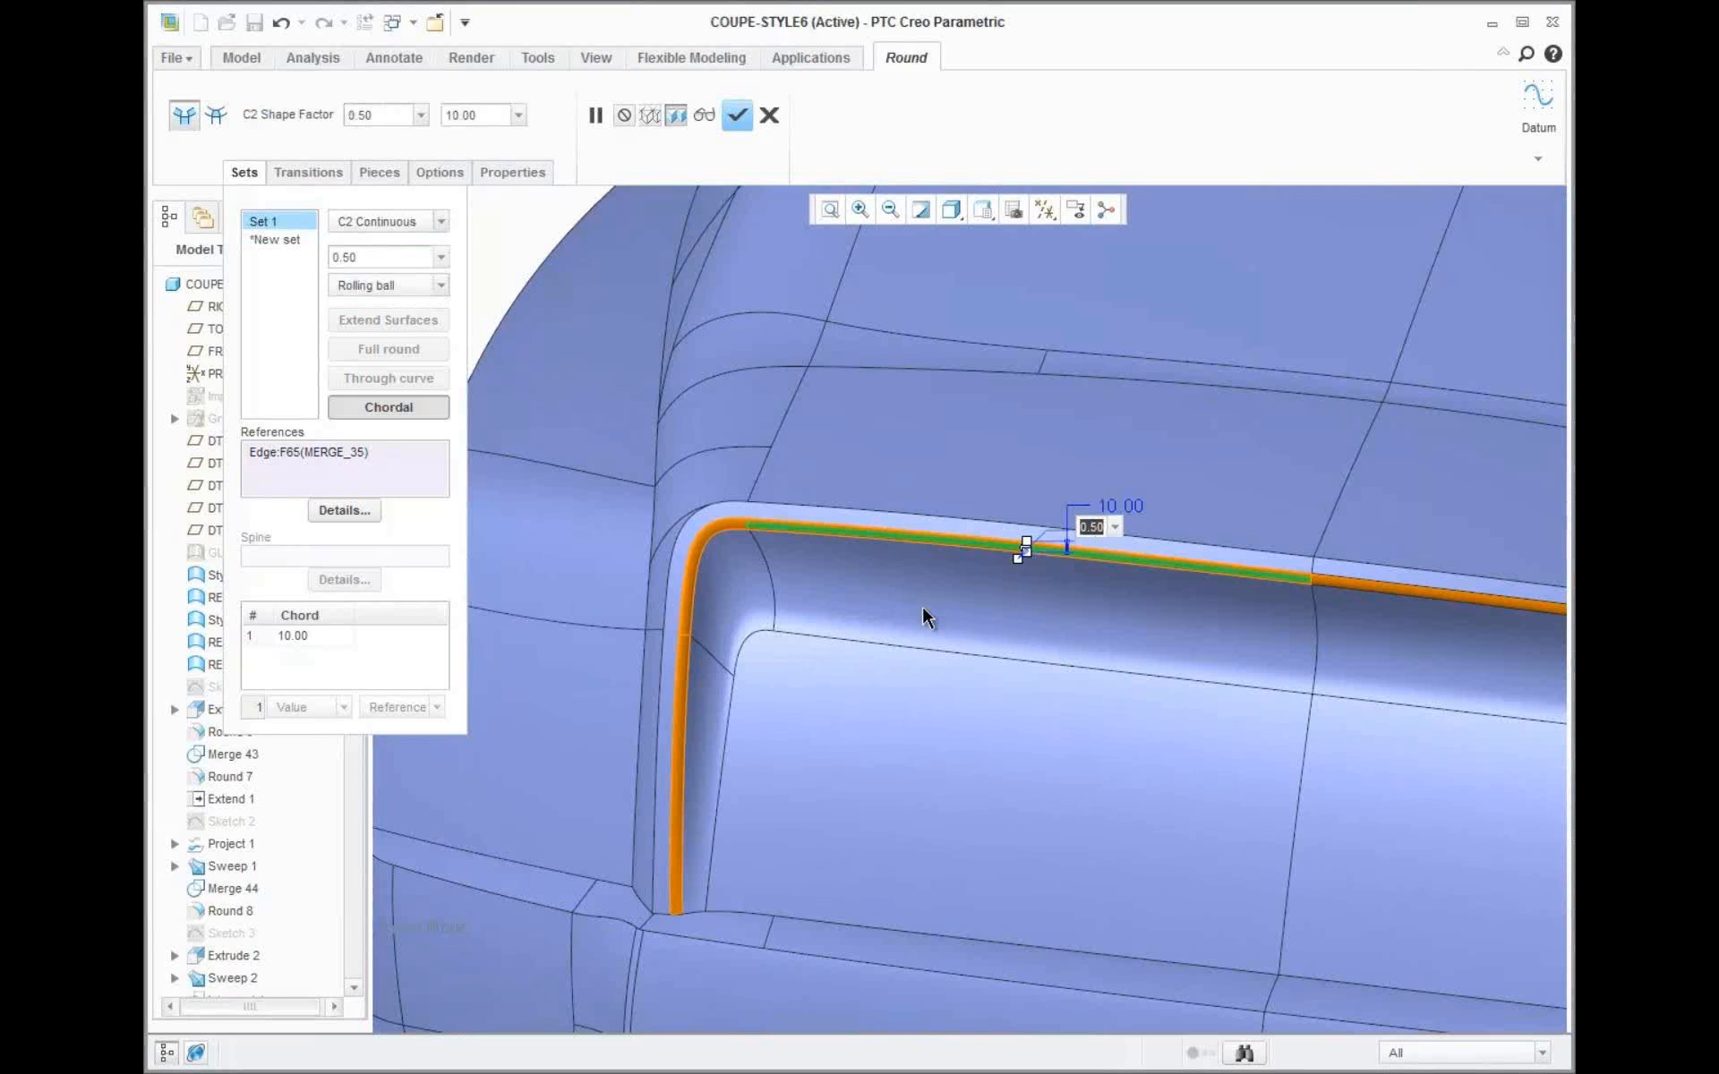
type(".75")
key("Return")
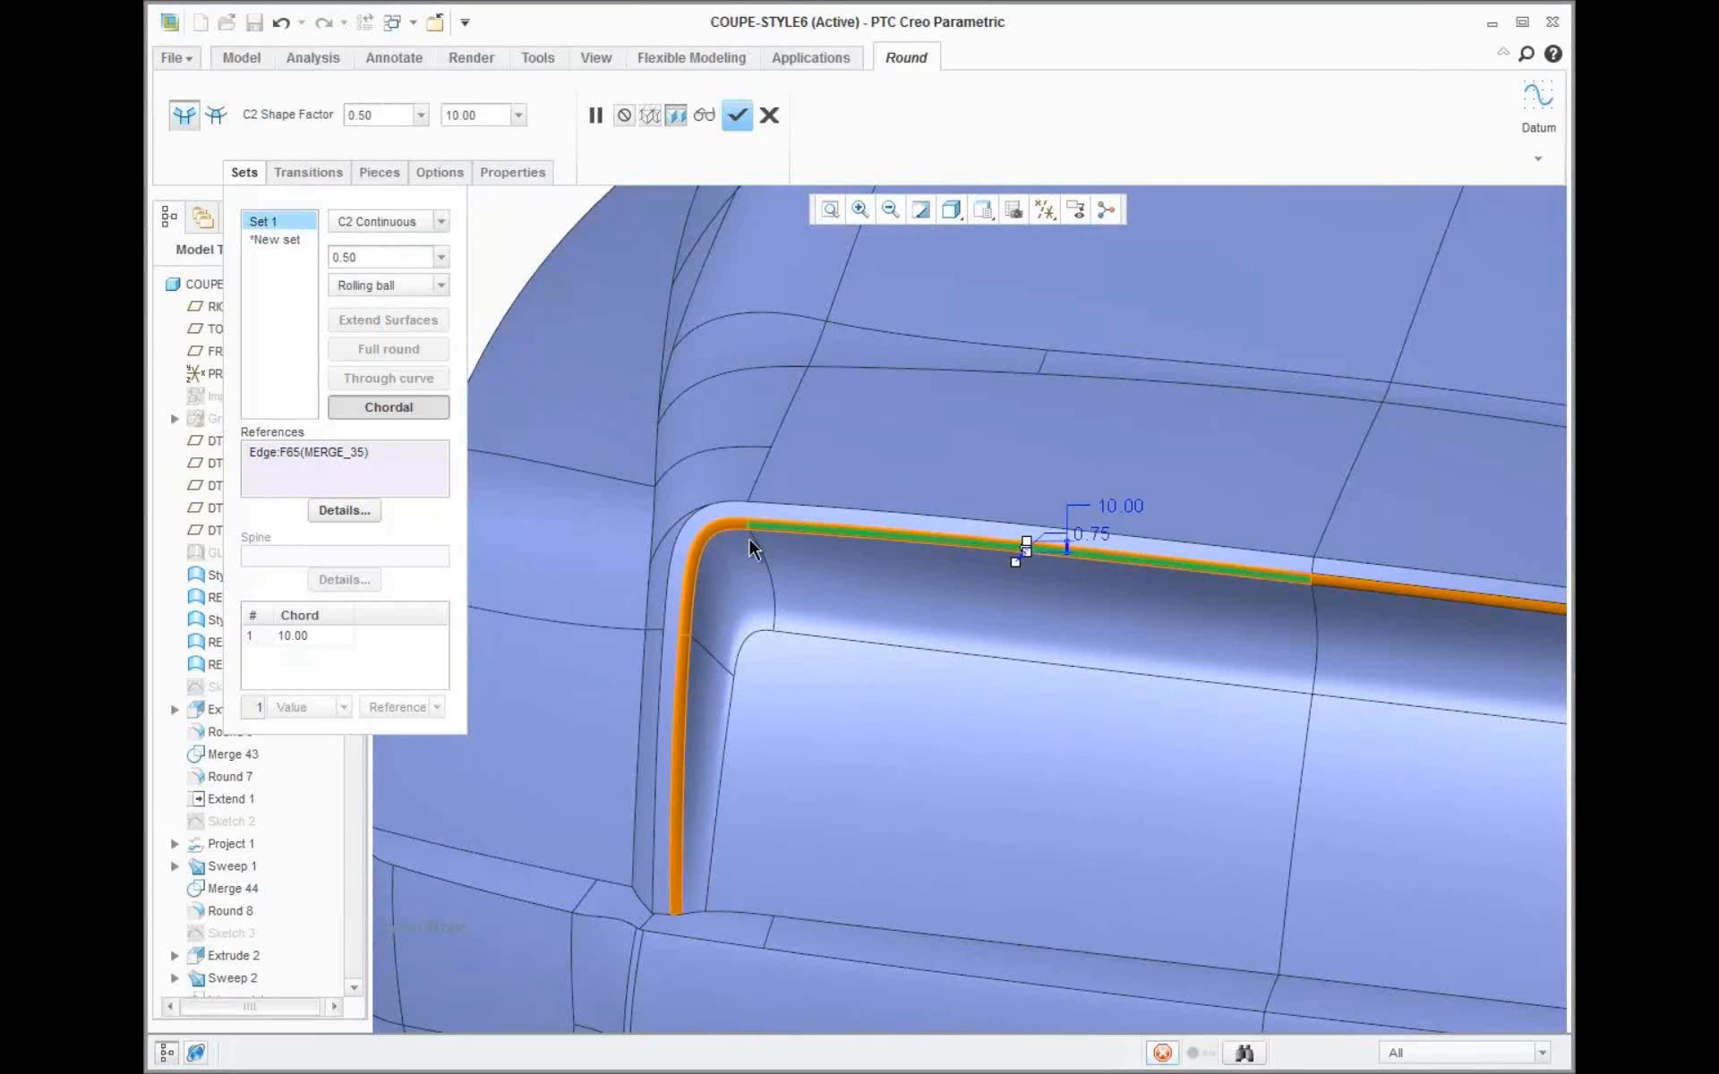
scroll(752, 548, "up", 2)
scroll(752, 548, "up", 2)
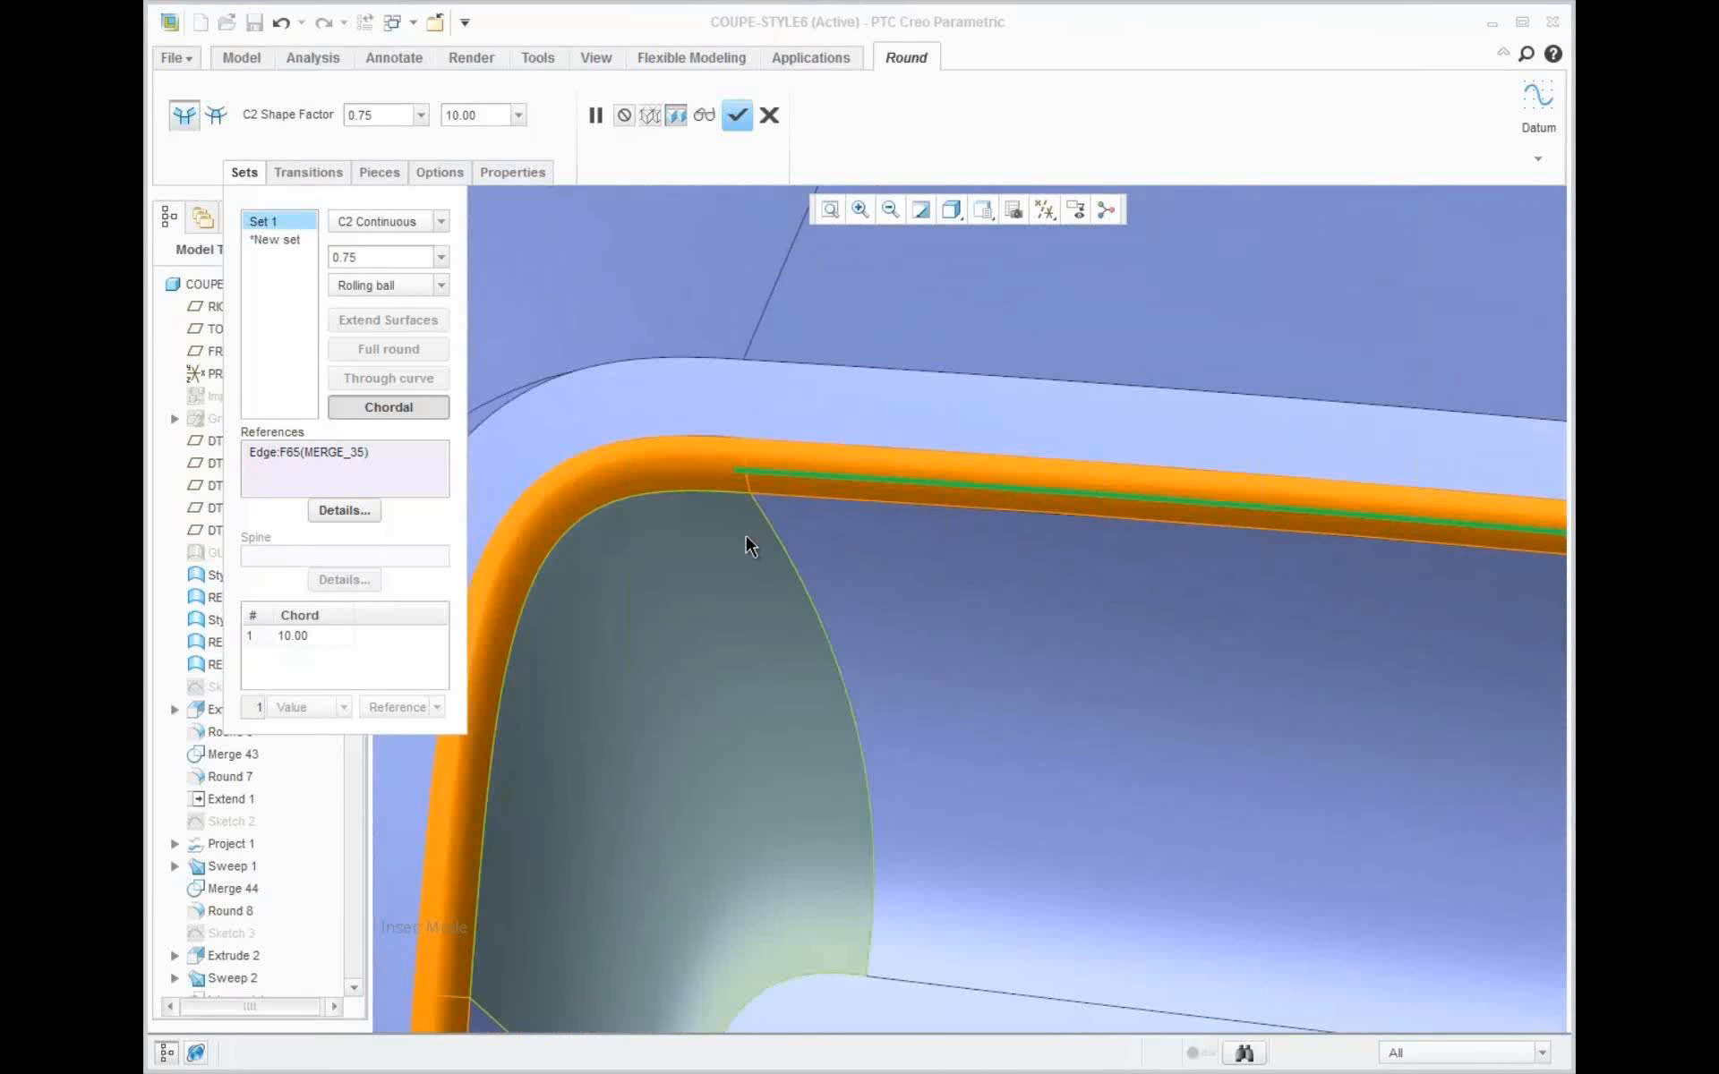
mouse_move(744, 521)
middle_mouse_down()
mouse_move(730, 498)
mouse_move(683, 538)
mouse_move(767, 541)
middle_mouse_up()
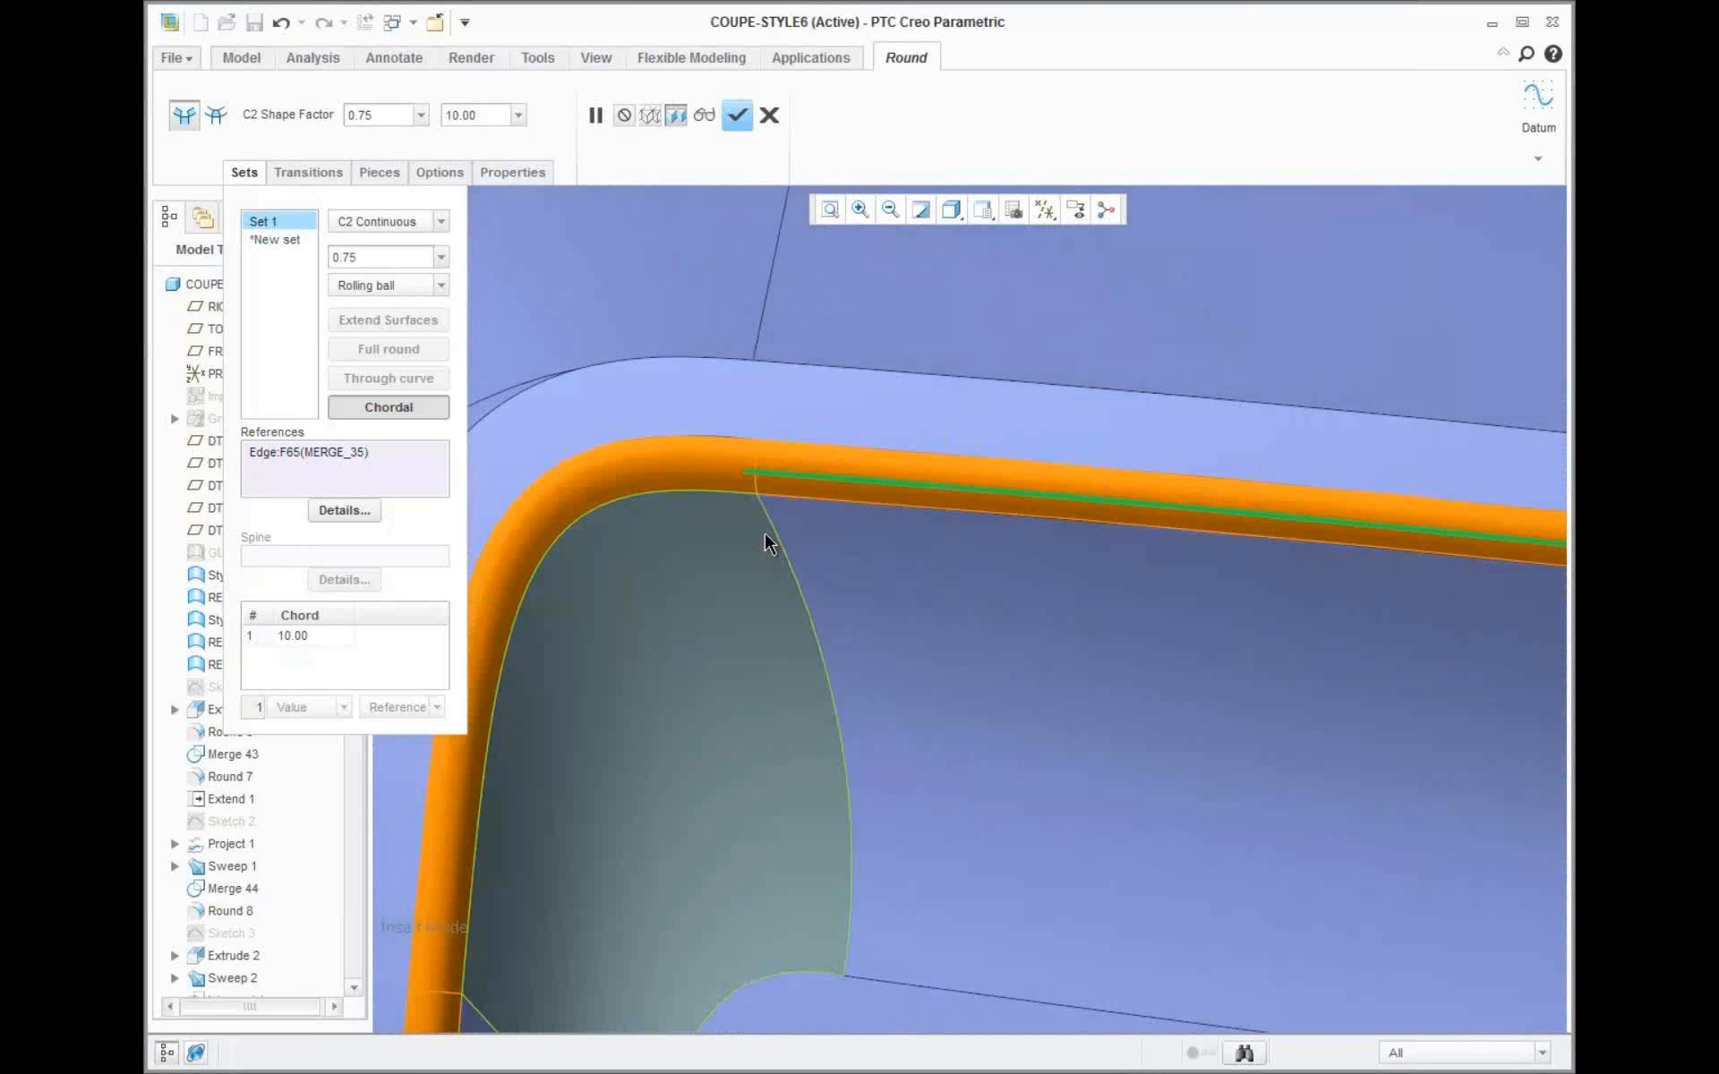
left_click(737, 114)
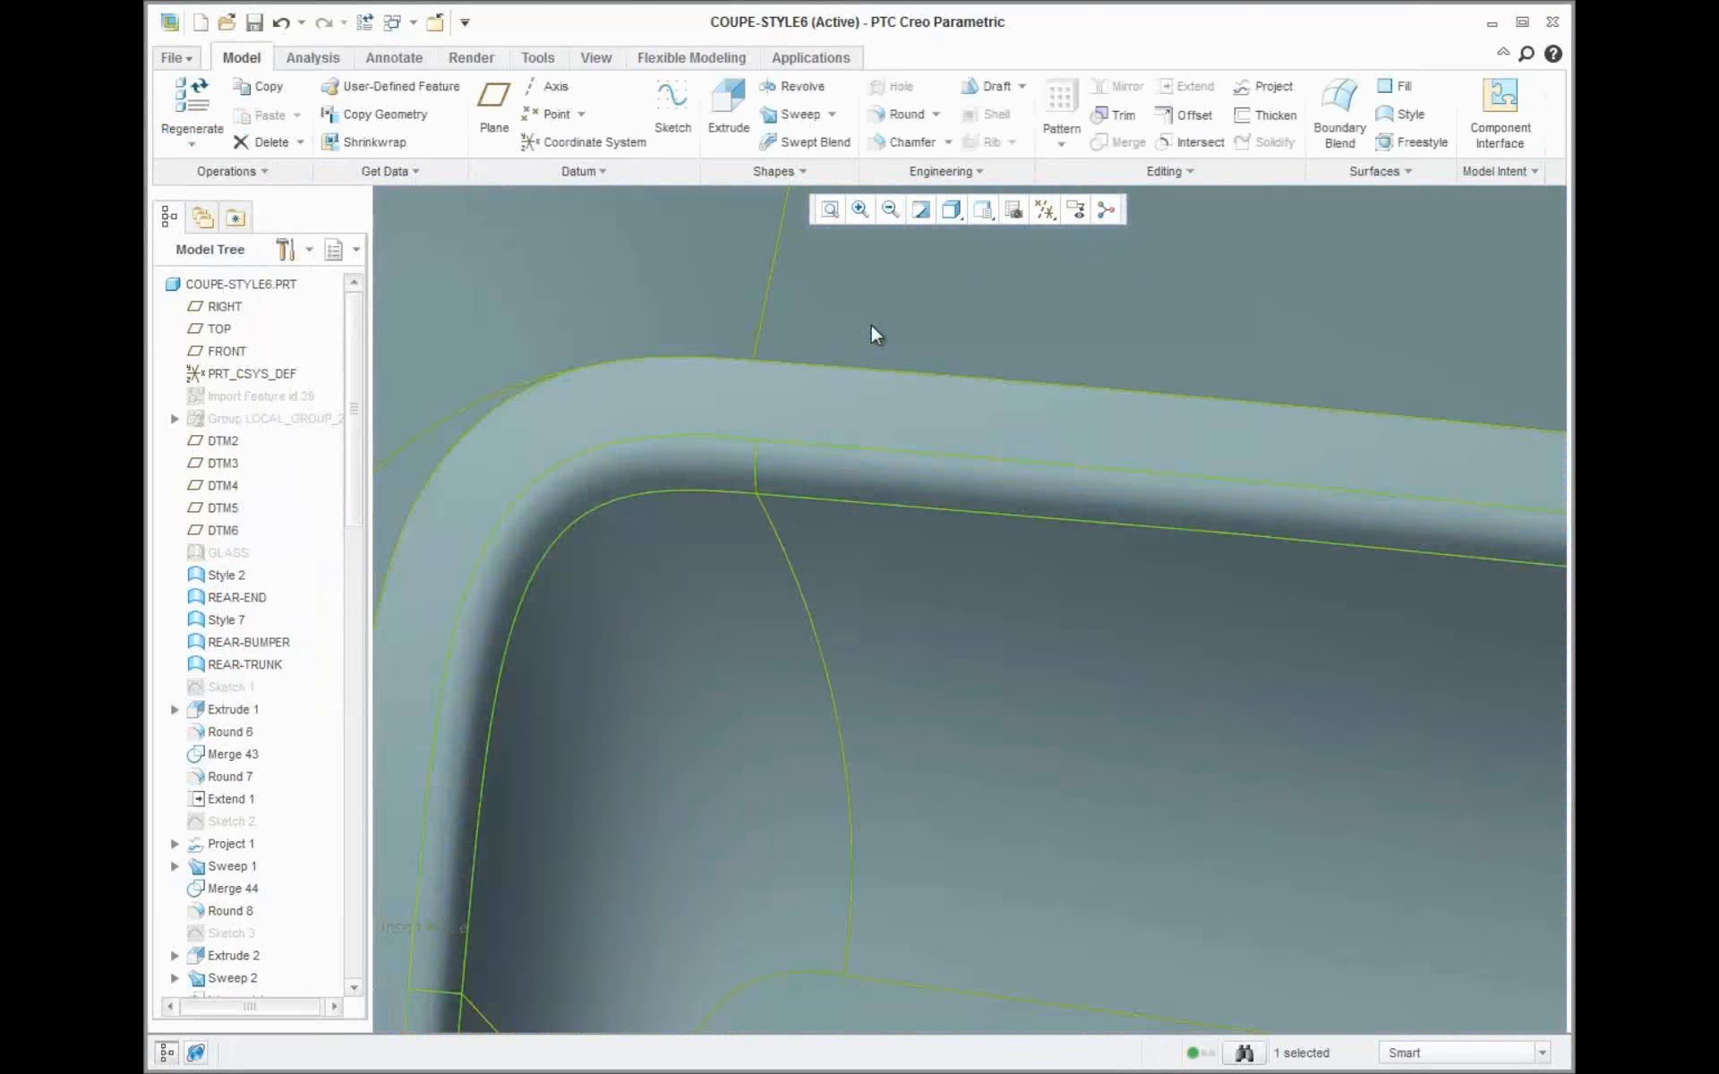
Run a Reflection analysis on the car body quilt and examine the stripes around the trunk recess round
scroll(870, 323, "up", 4)
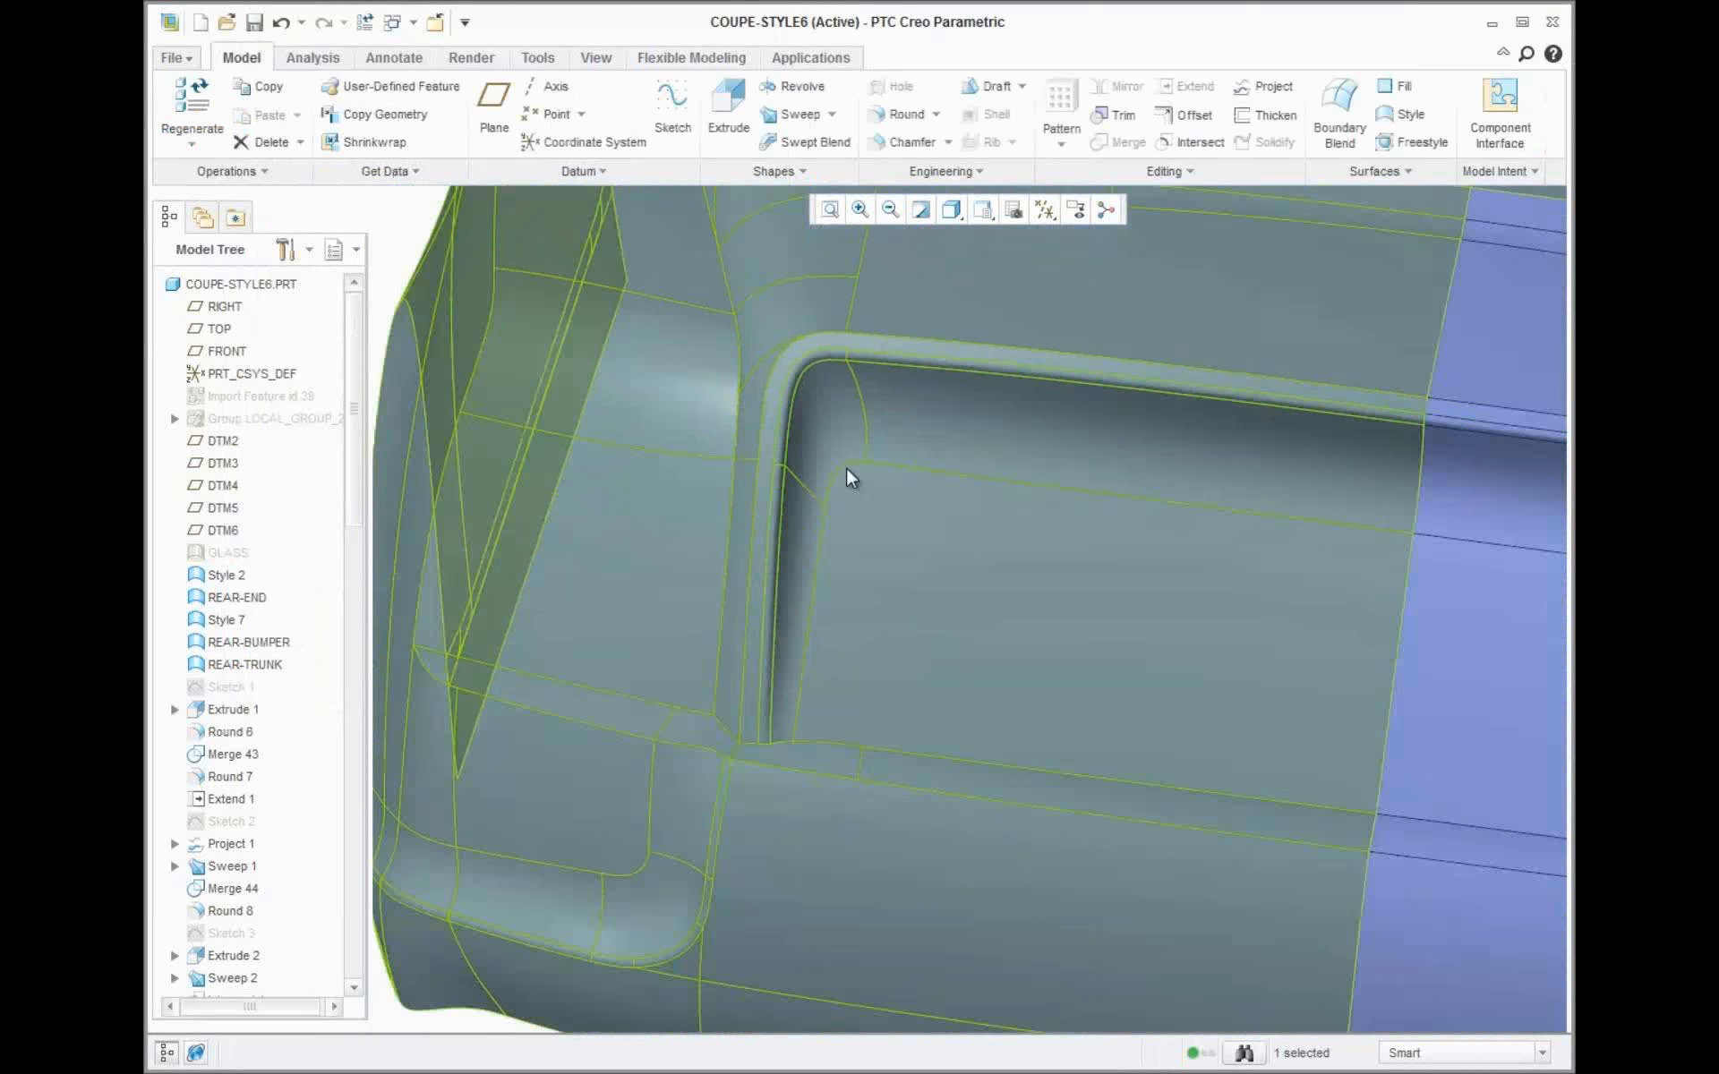
scroll(856, 583, "up", 2)
left_click(856, 582)
left_click(329, 64)
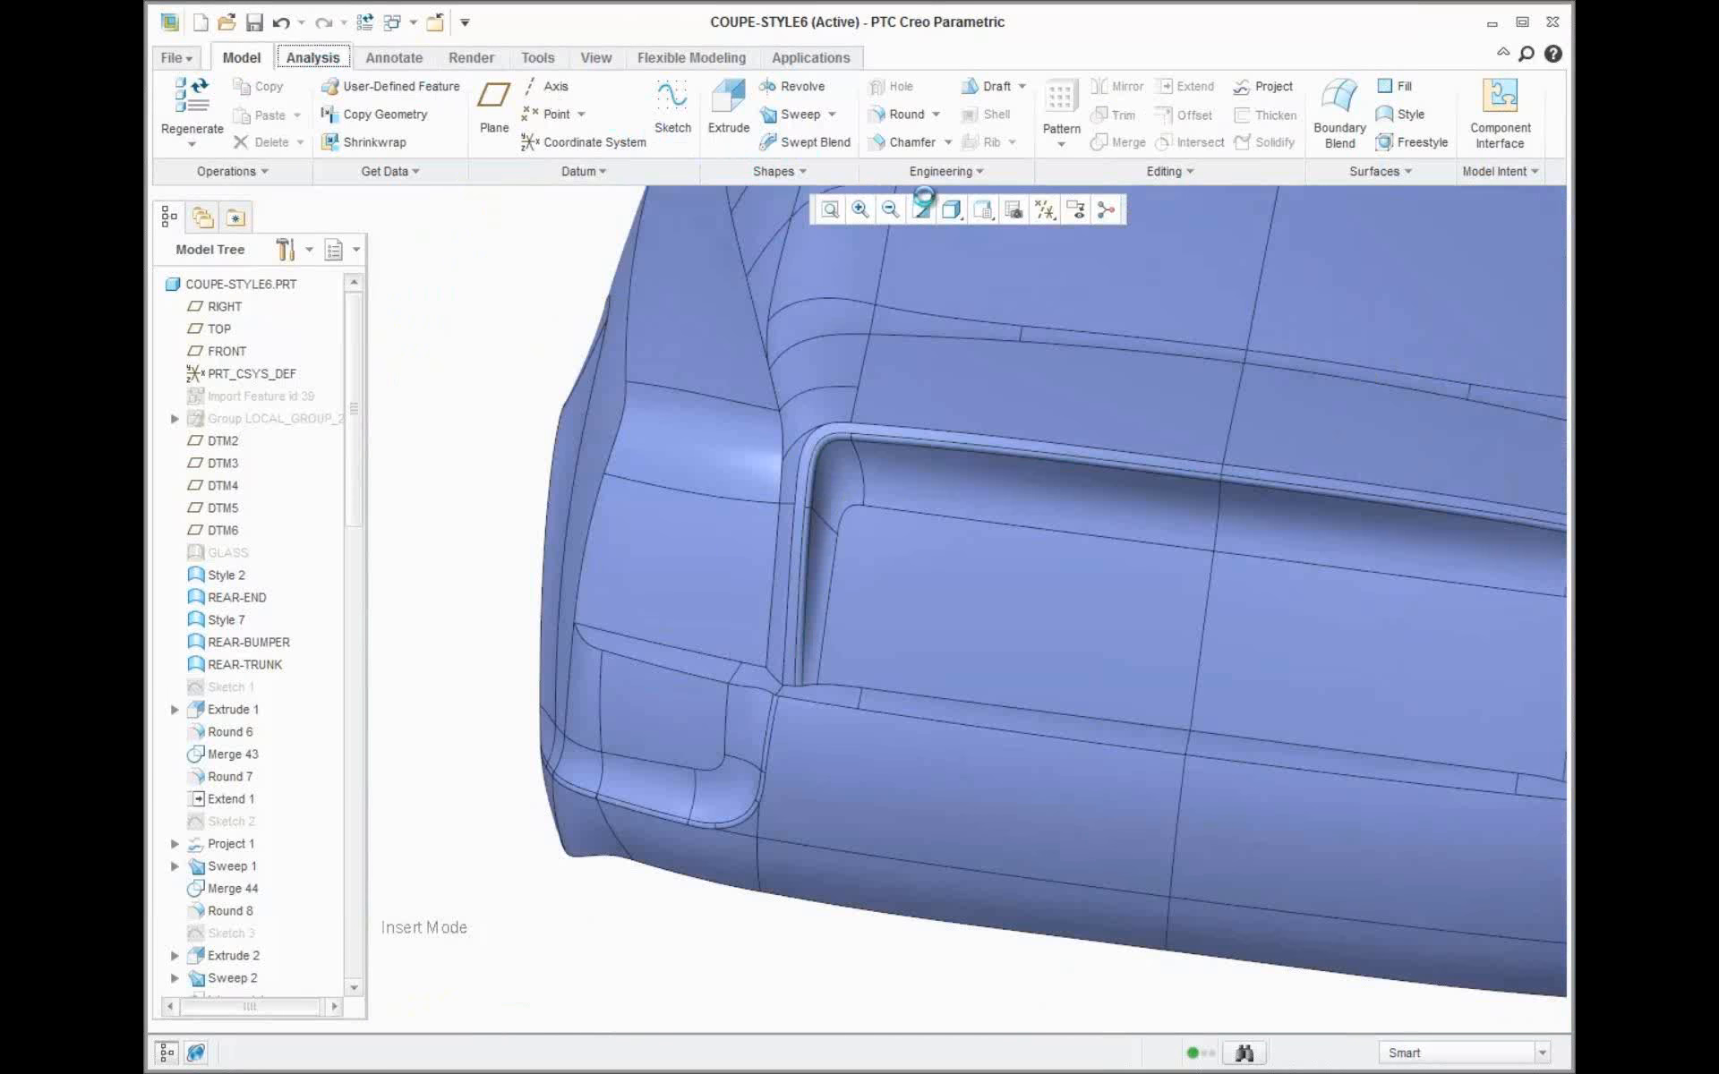
left_click(919, 171)
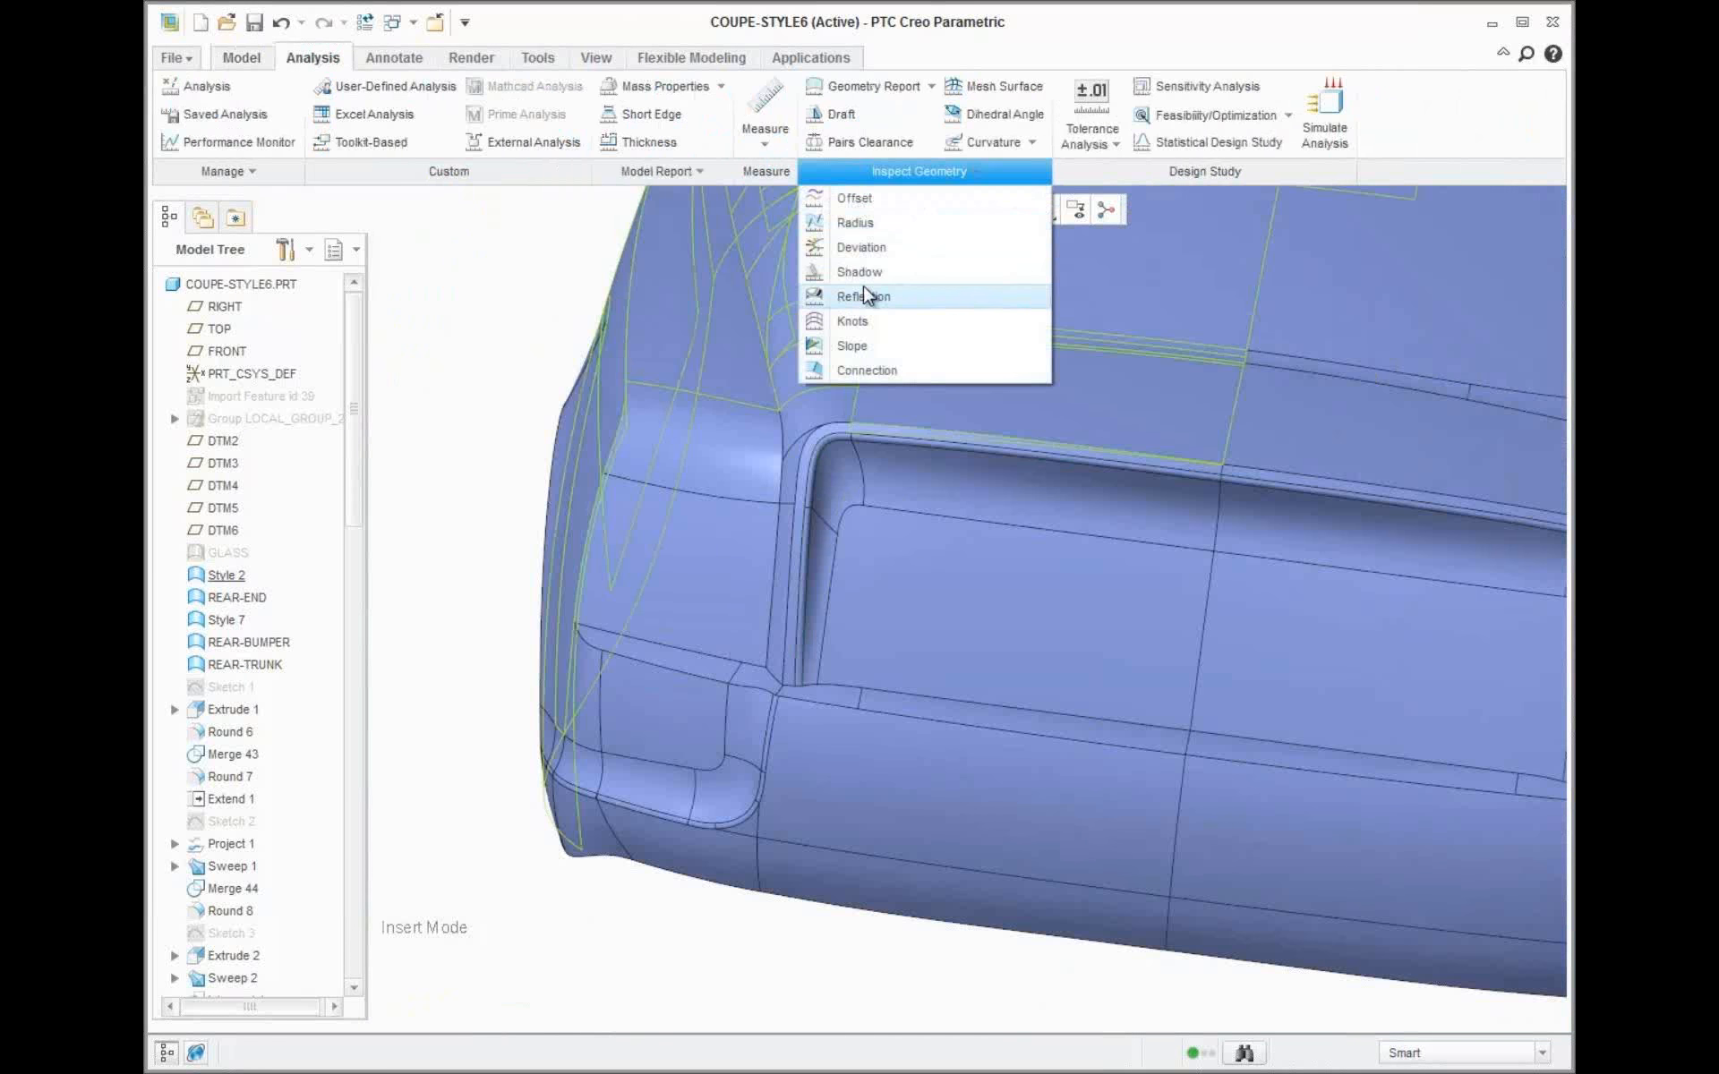
left_click(867, 295)
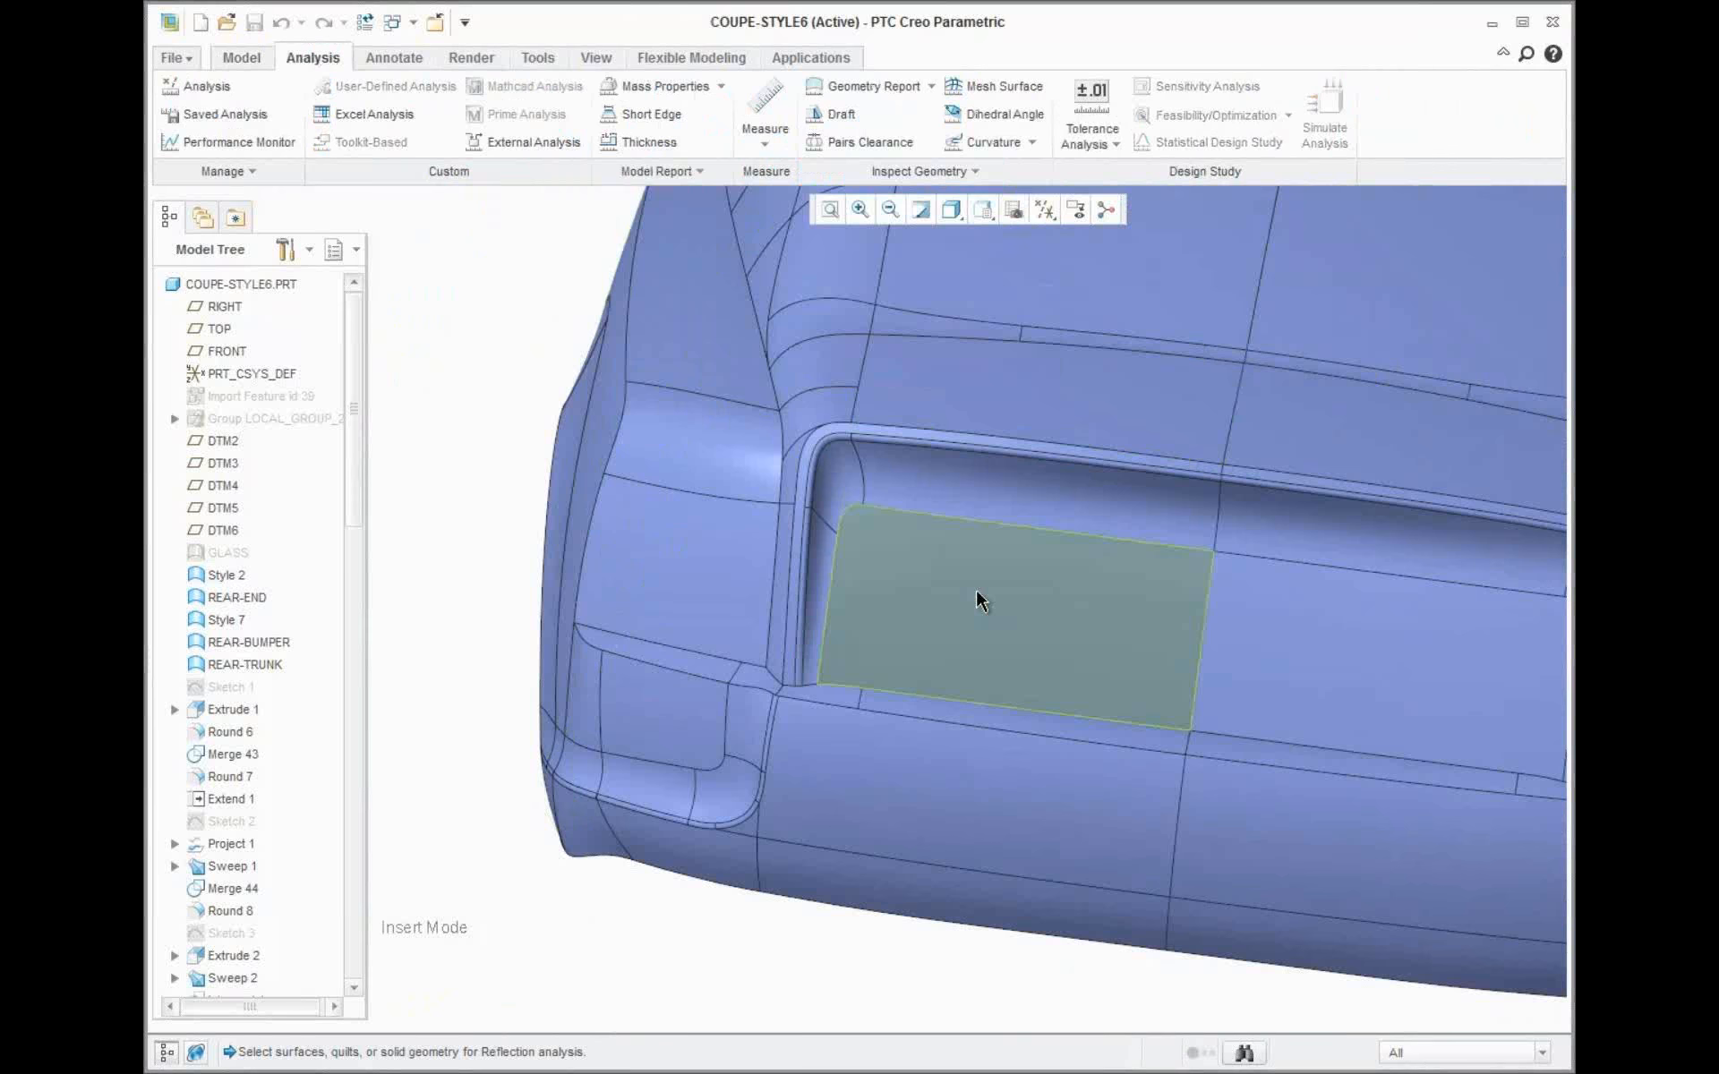
left_click(976, 599)
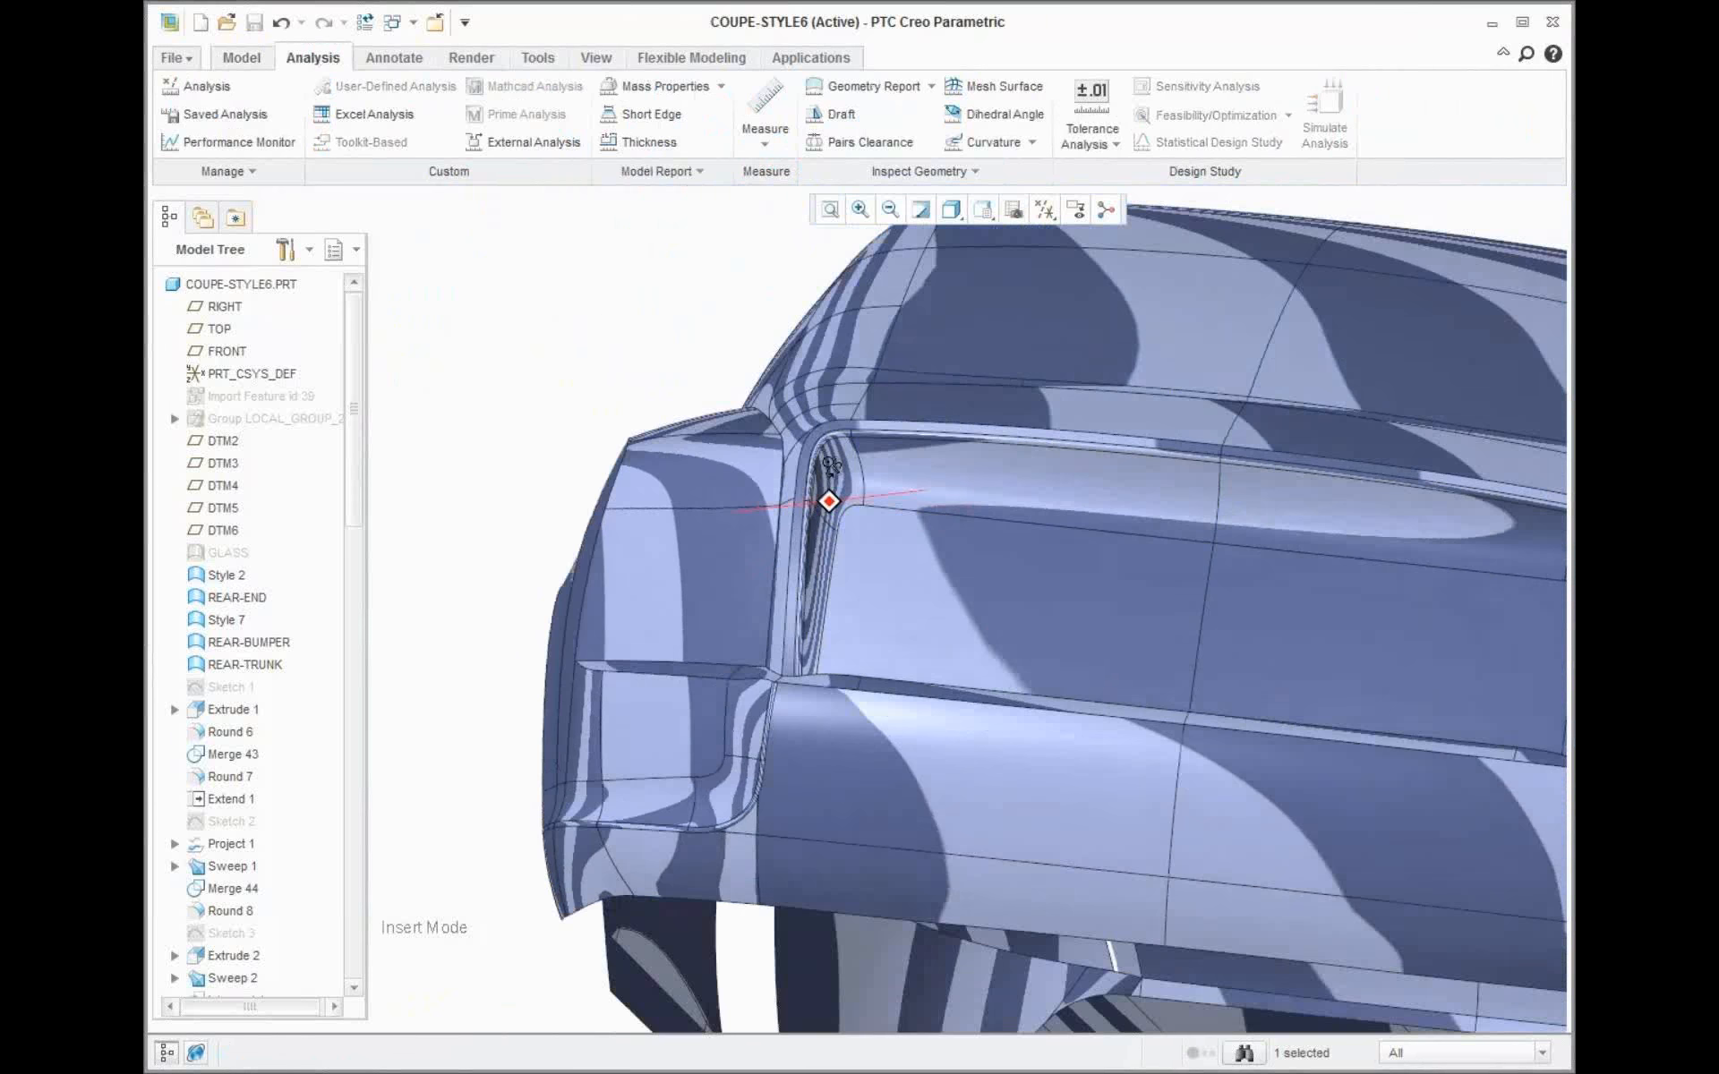
middle_click_drag(830, 466, 805, 539)
scroll(822, 450, "down", 2)
scroll(822, 450, "down", 4)
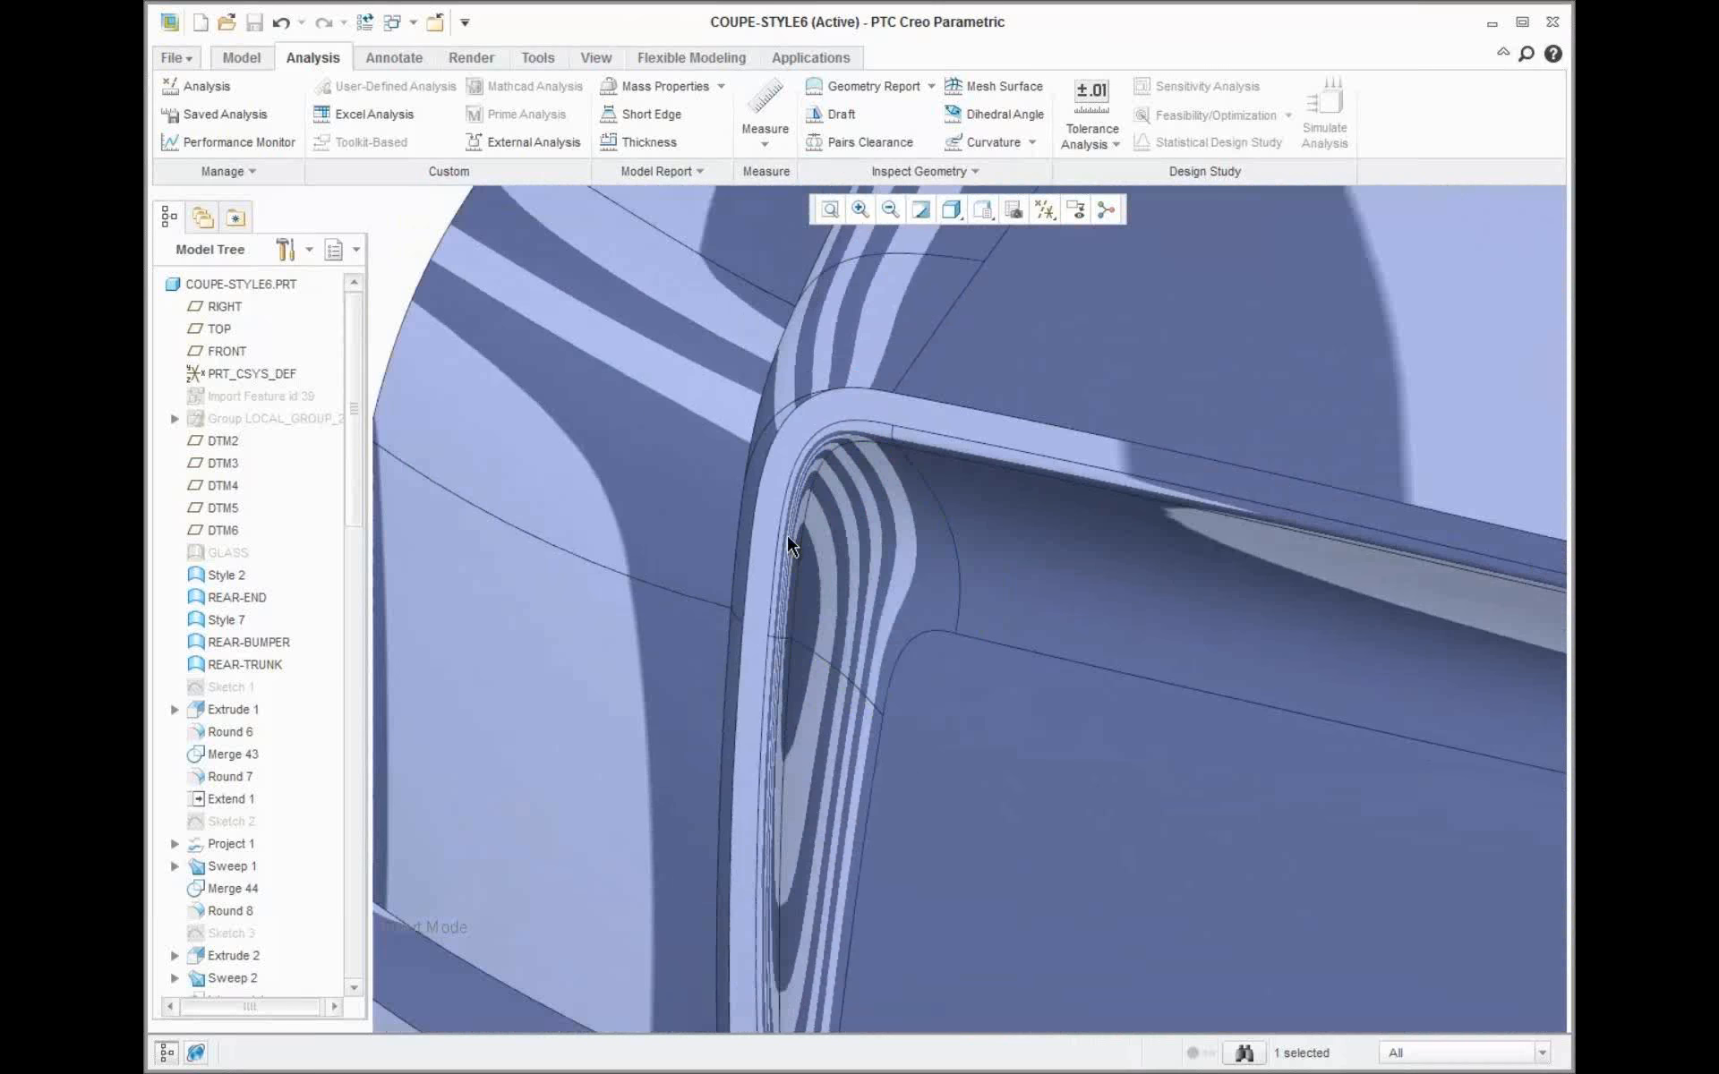
scroll(788, 539, "up", 3)
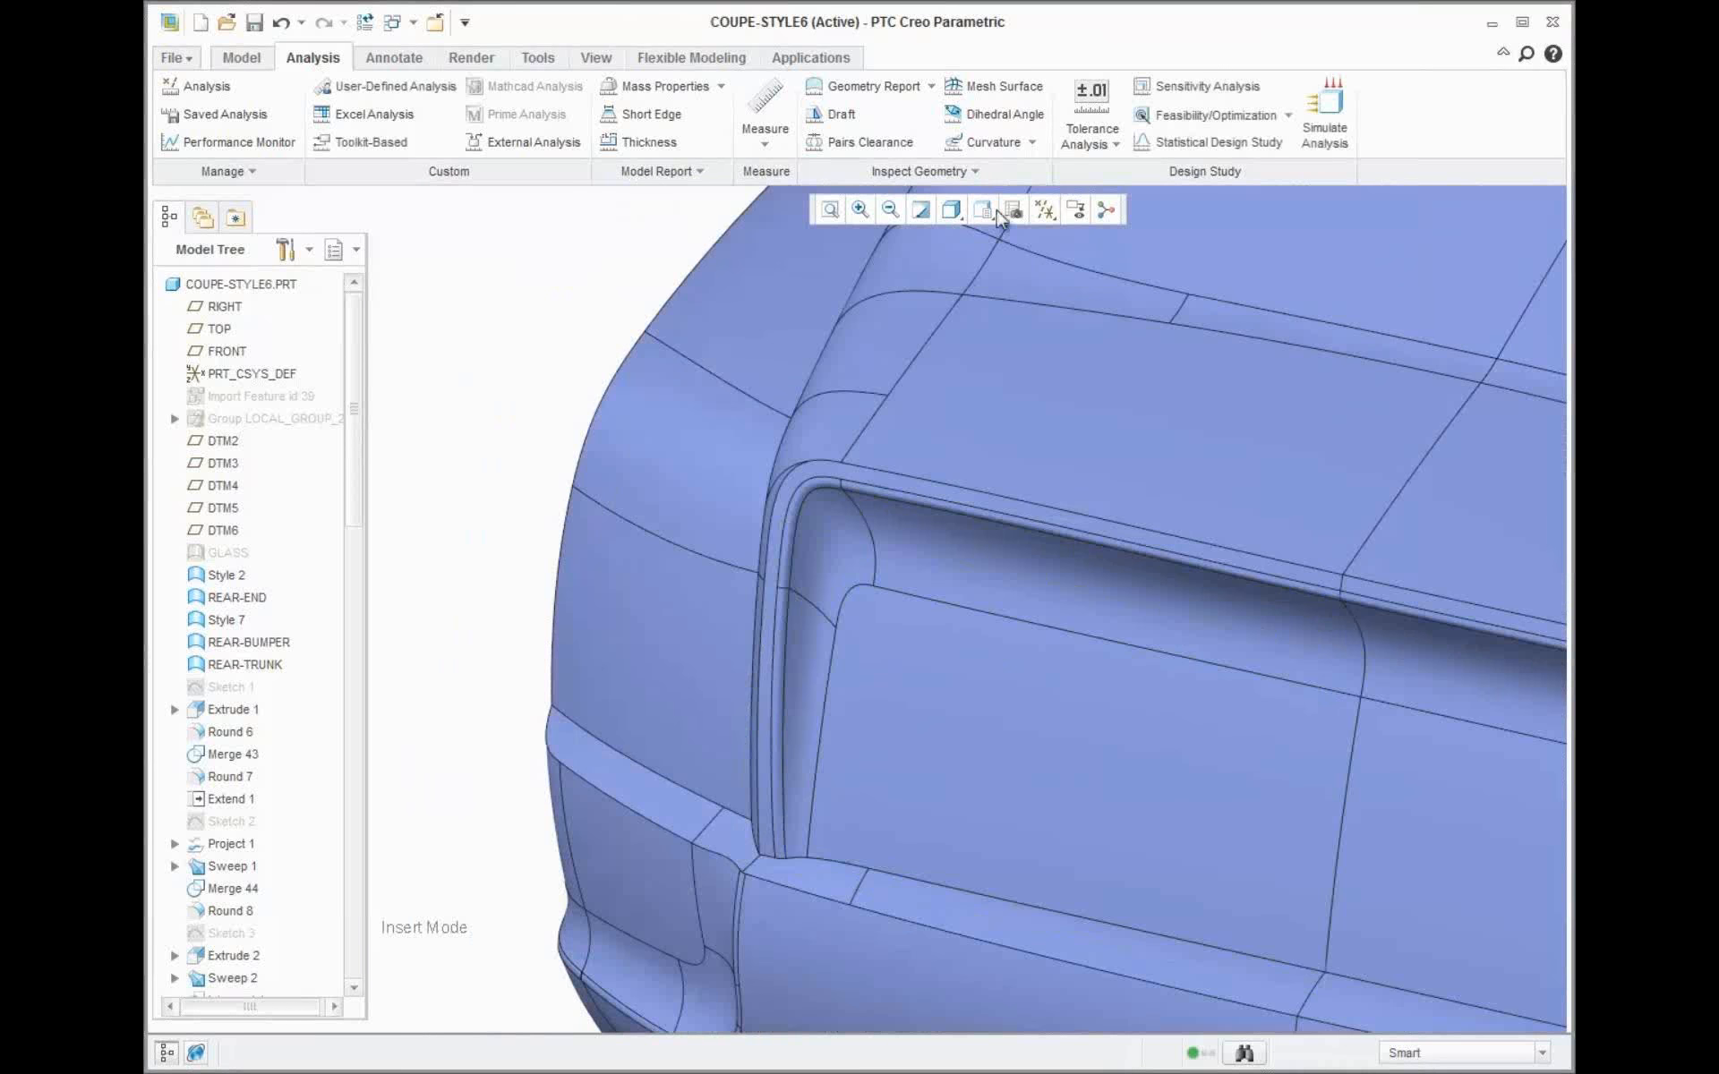
Set the display style to Shading With Reflections and examine the trunk recess round
left_click(951, 209)
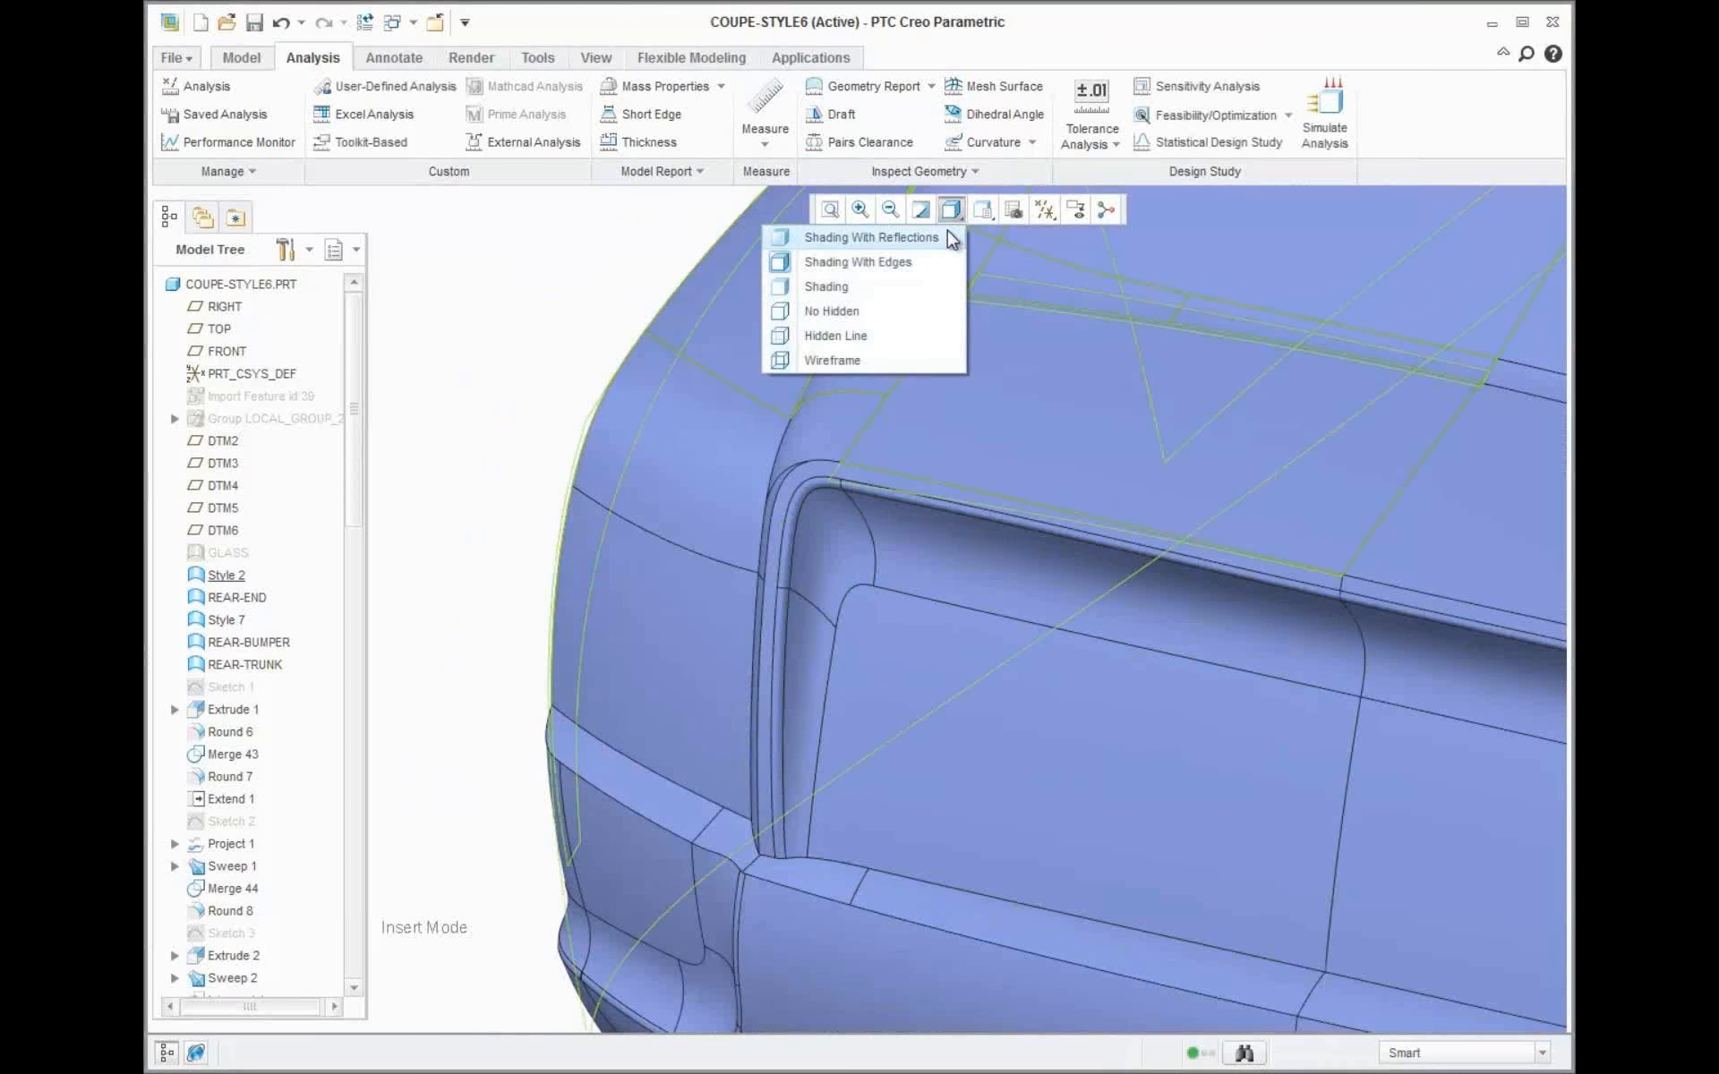
left_click(952, 236)
mouse_move(841, 526)
middle_mouse_down()
mouse_move(852, 468)
mouse_move(930, 482)
mouse_move(879, 462)
mouse_move(829, 483)
mouse_move(892, 479)
middle_mouse_up()
scroll(845, 502, "down", 4)
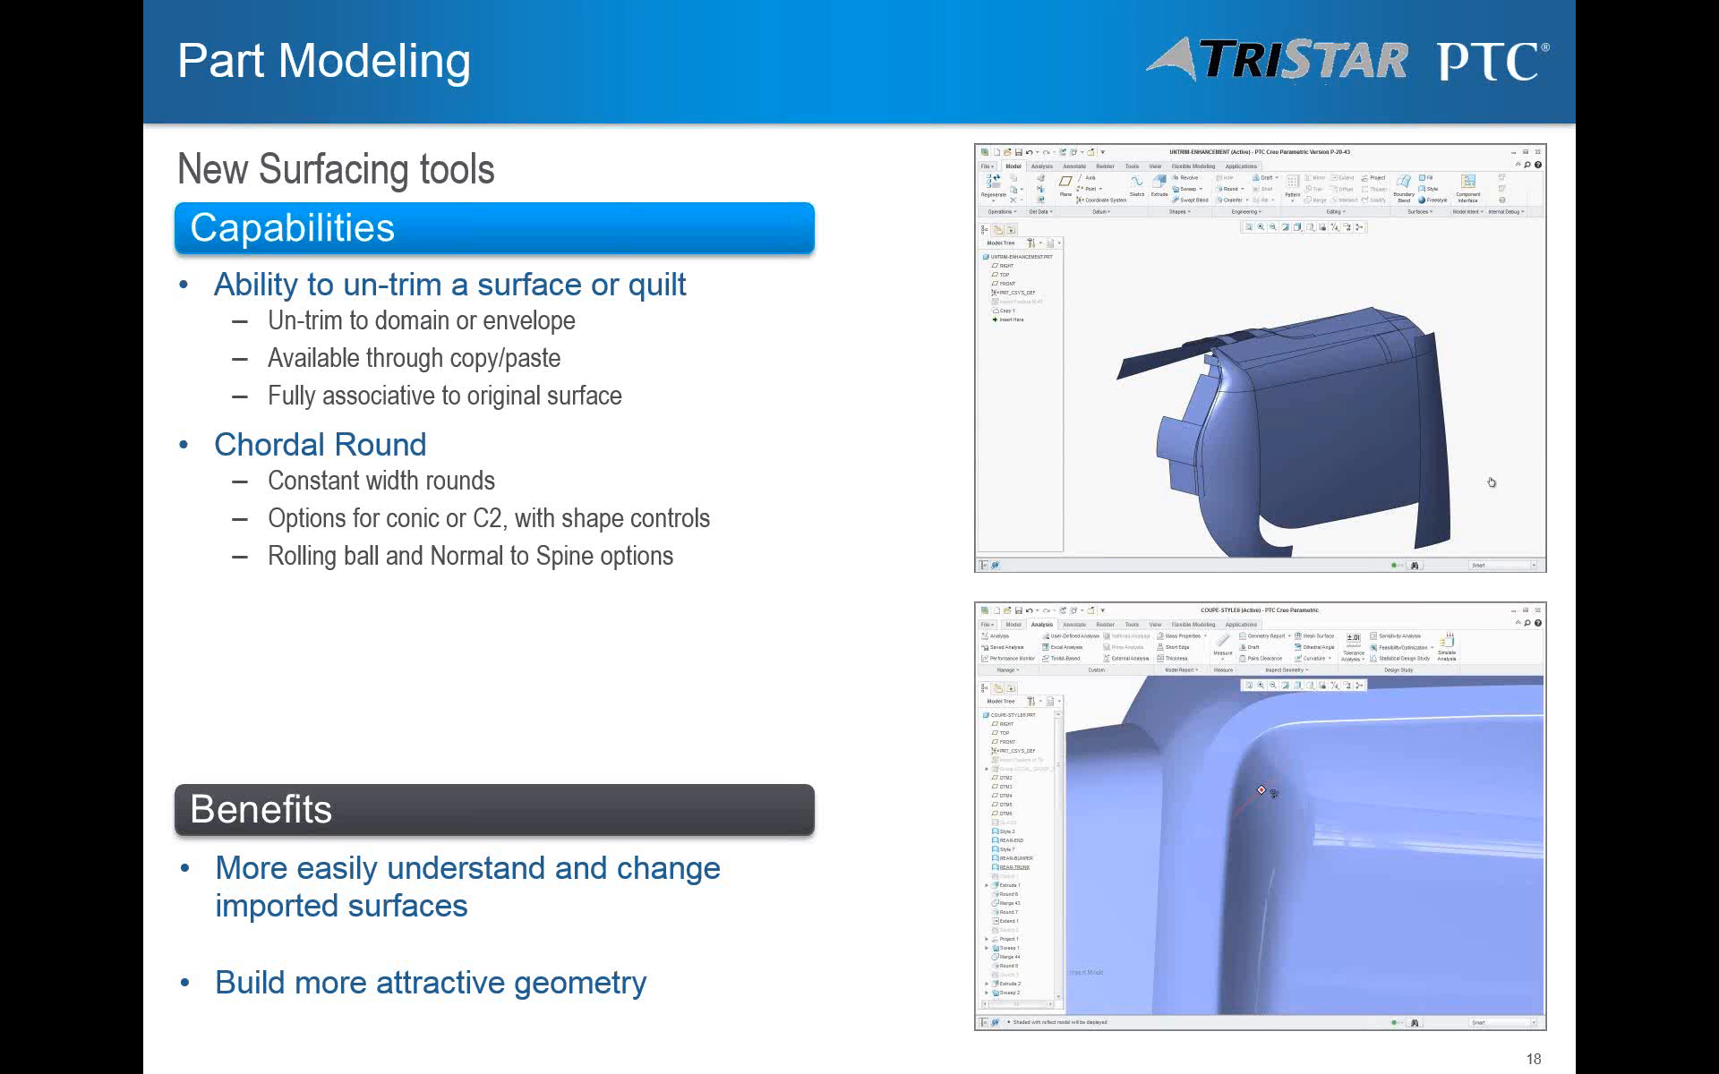
key("Right")
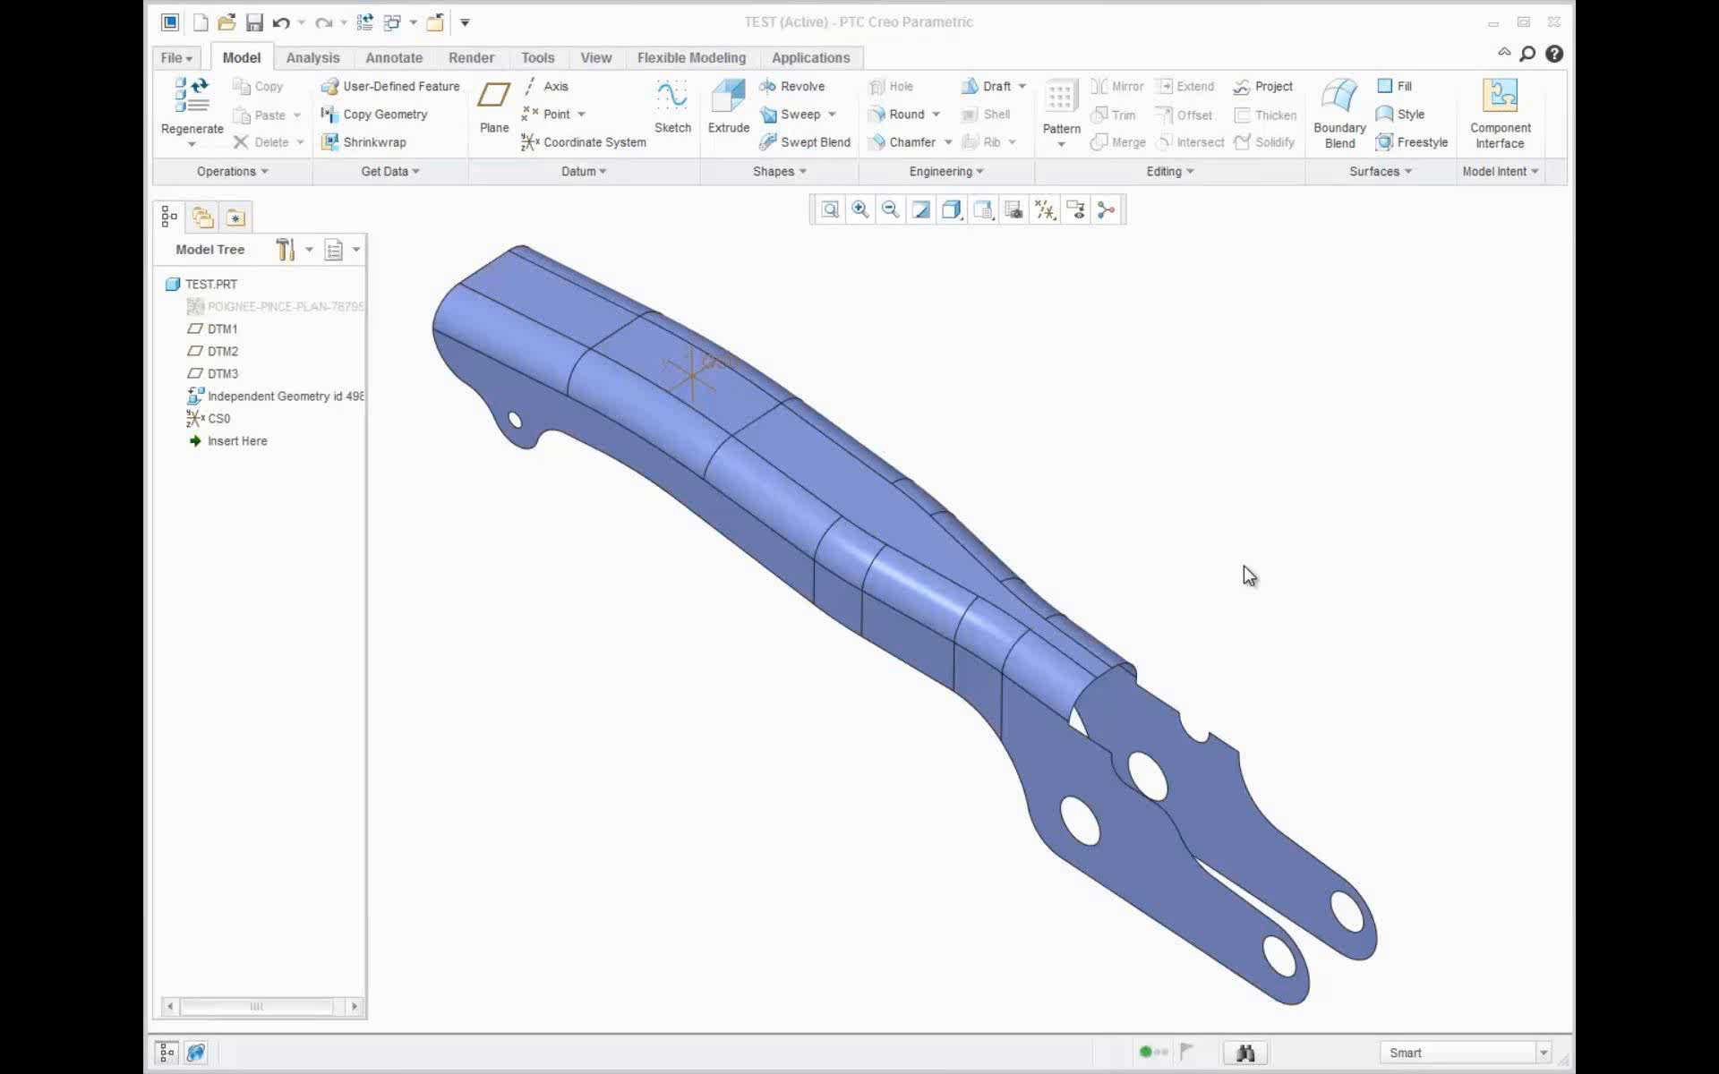
Flatten the curved handle quilt with Flatten Quilt, using coordinate system CS0 as the origin, and complete the feature
middle_click_drag(1396, 802, 1157, 762)
middle_click_drag(726, 490, 904, 501)
left_click(1374, 171)
left_click(1321, 297)
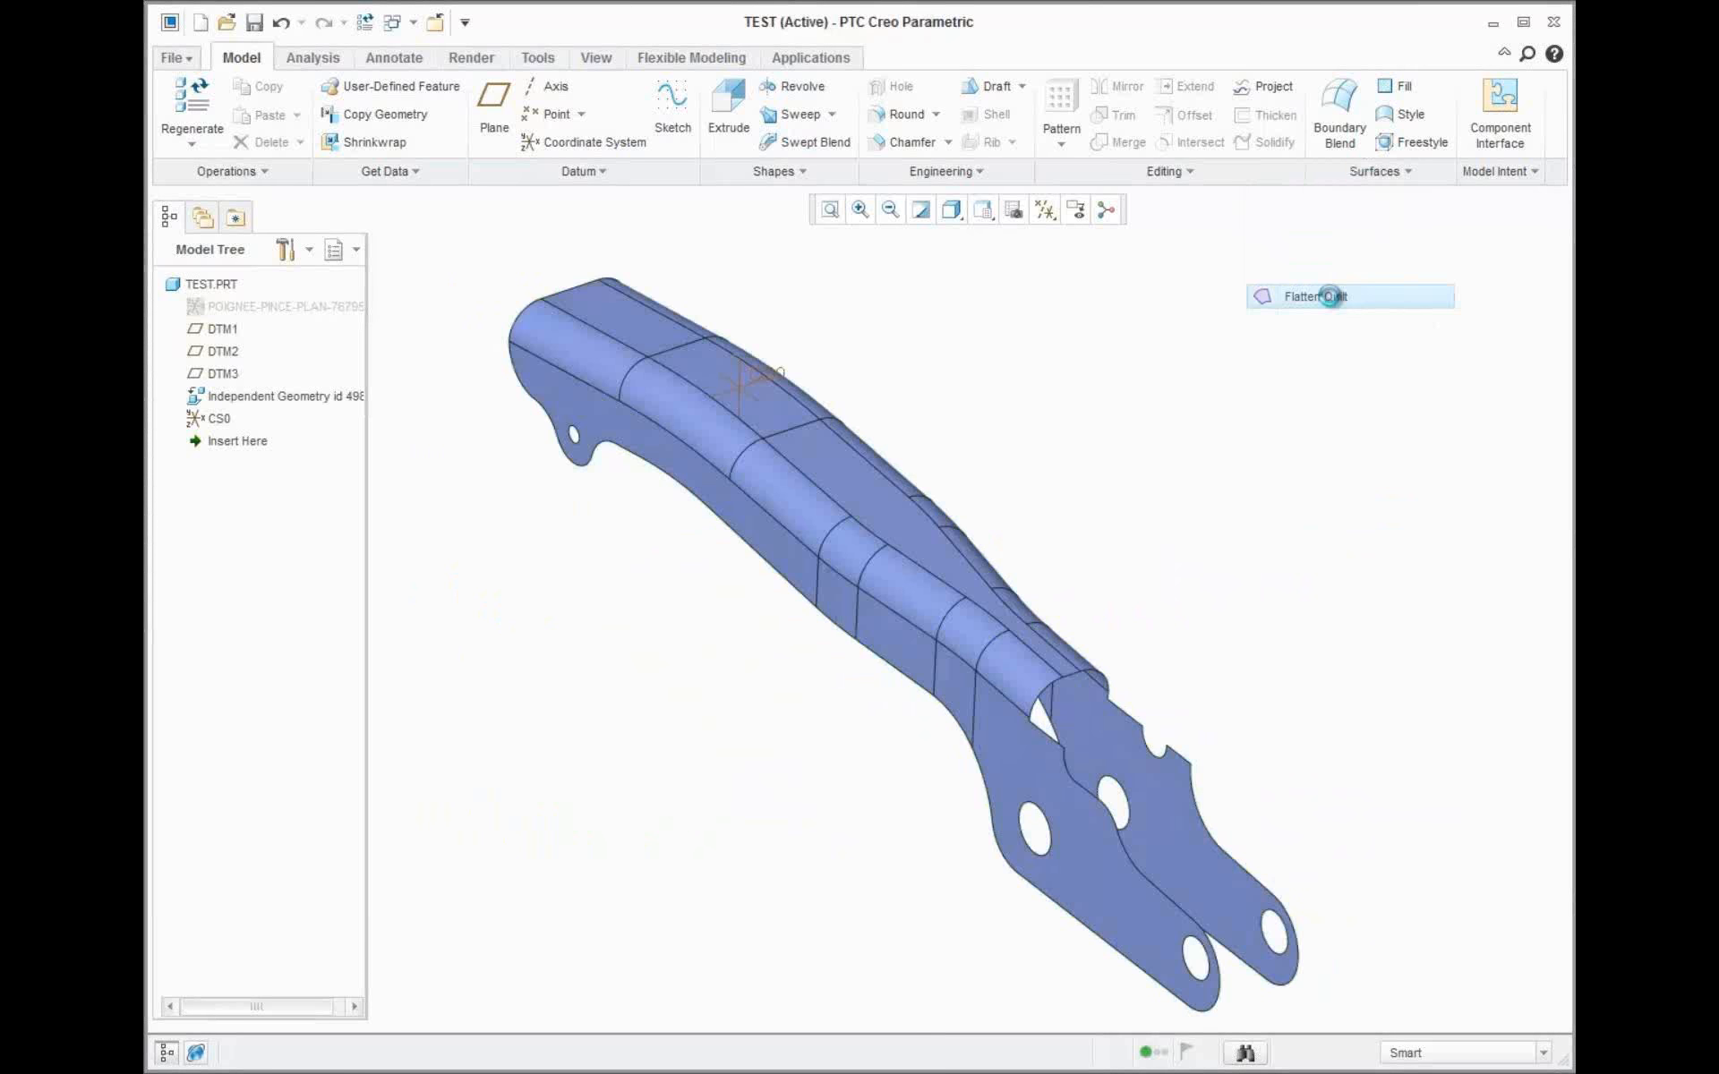
left_click(836, 494)
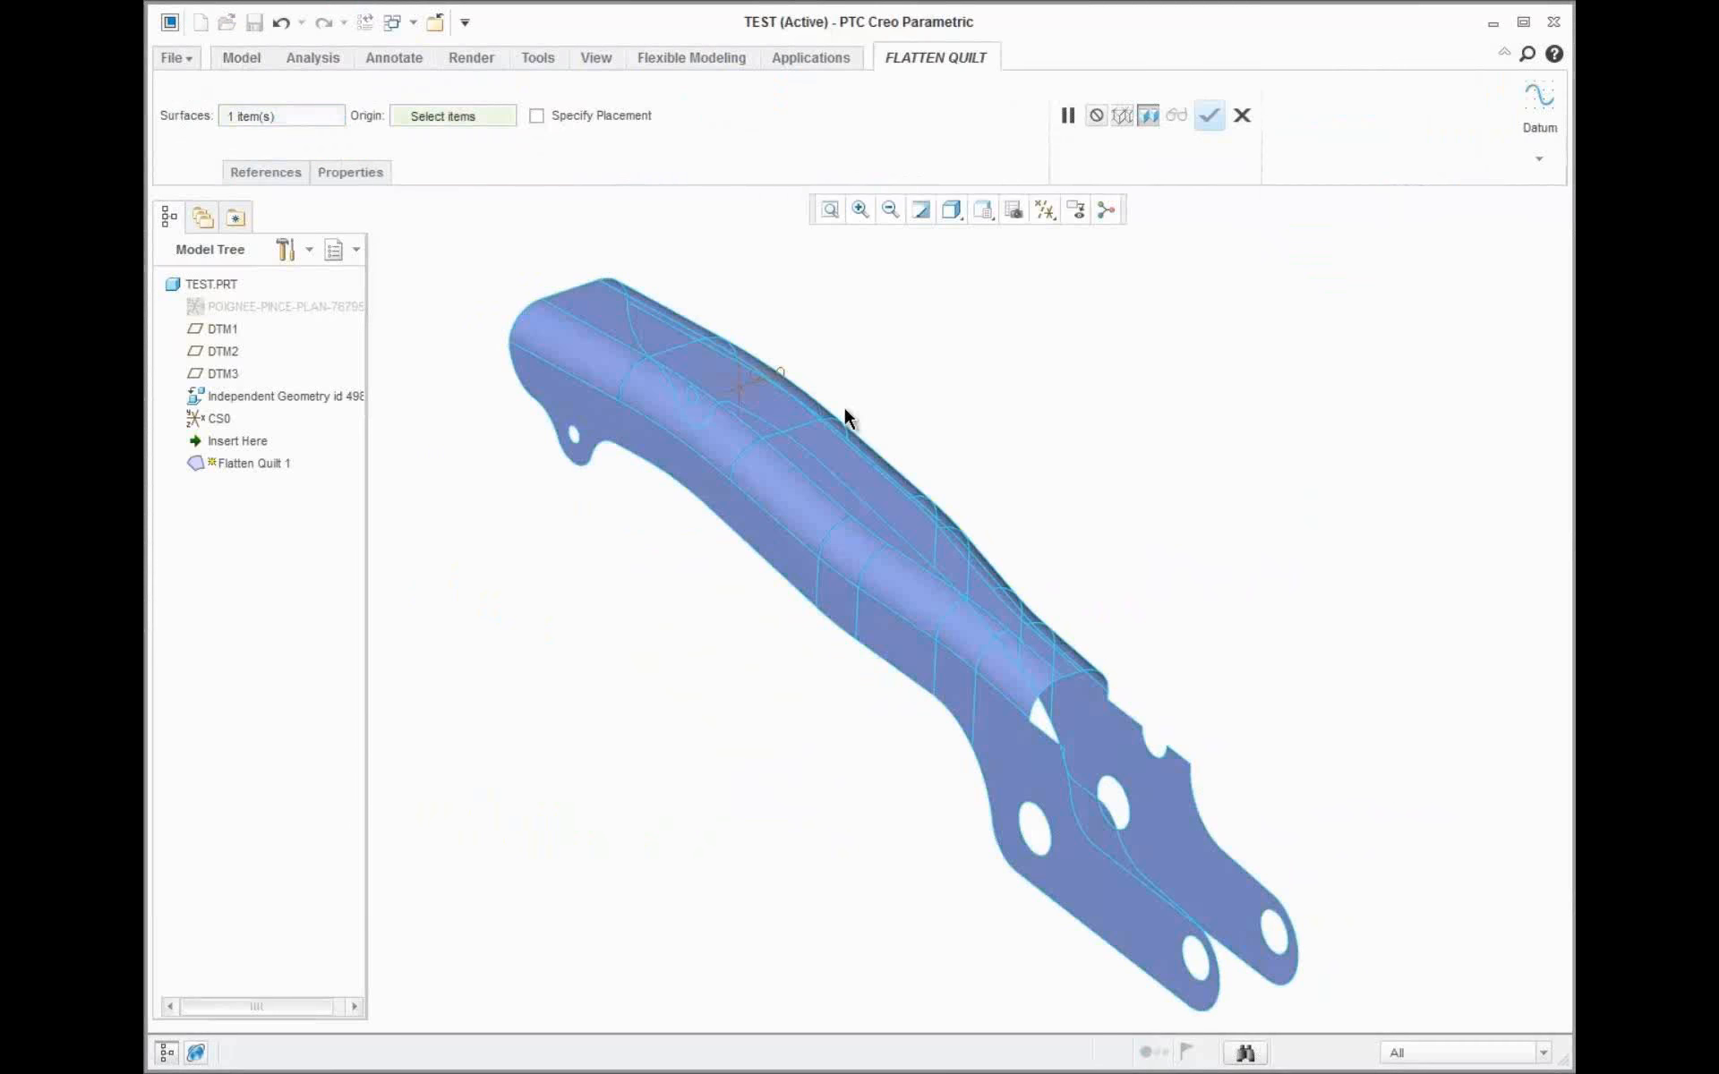
left_click(729, 387)
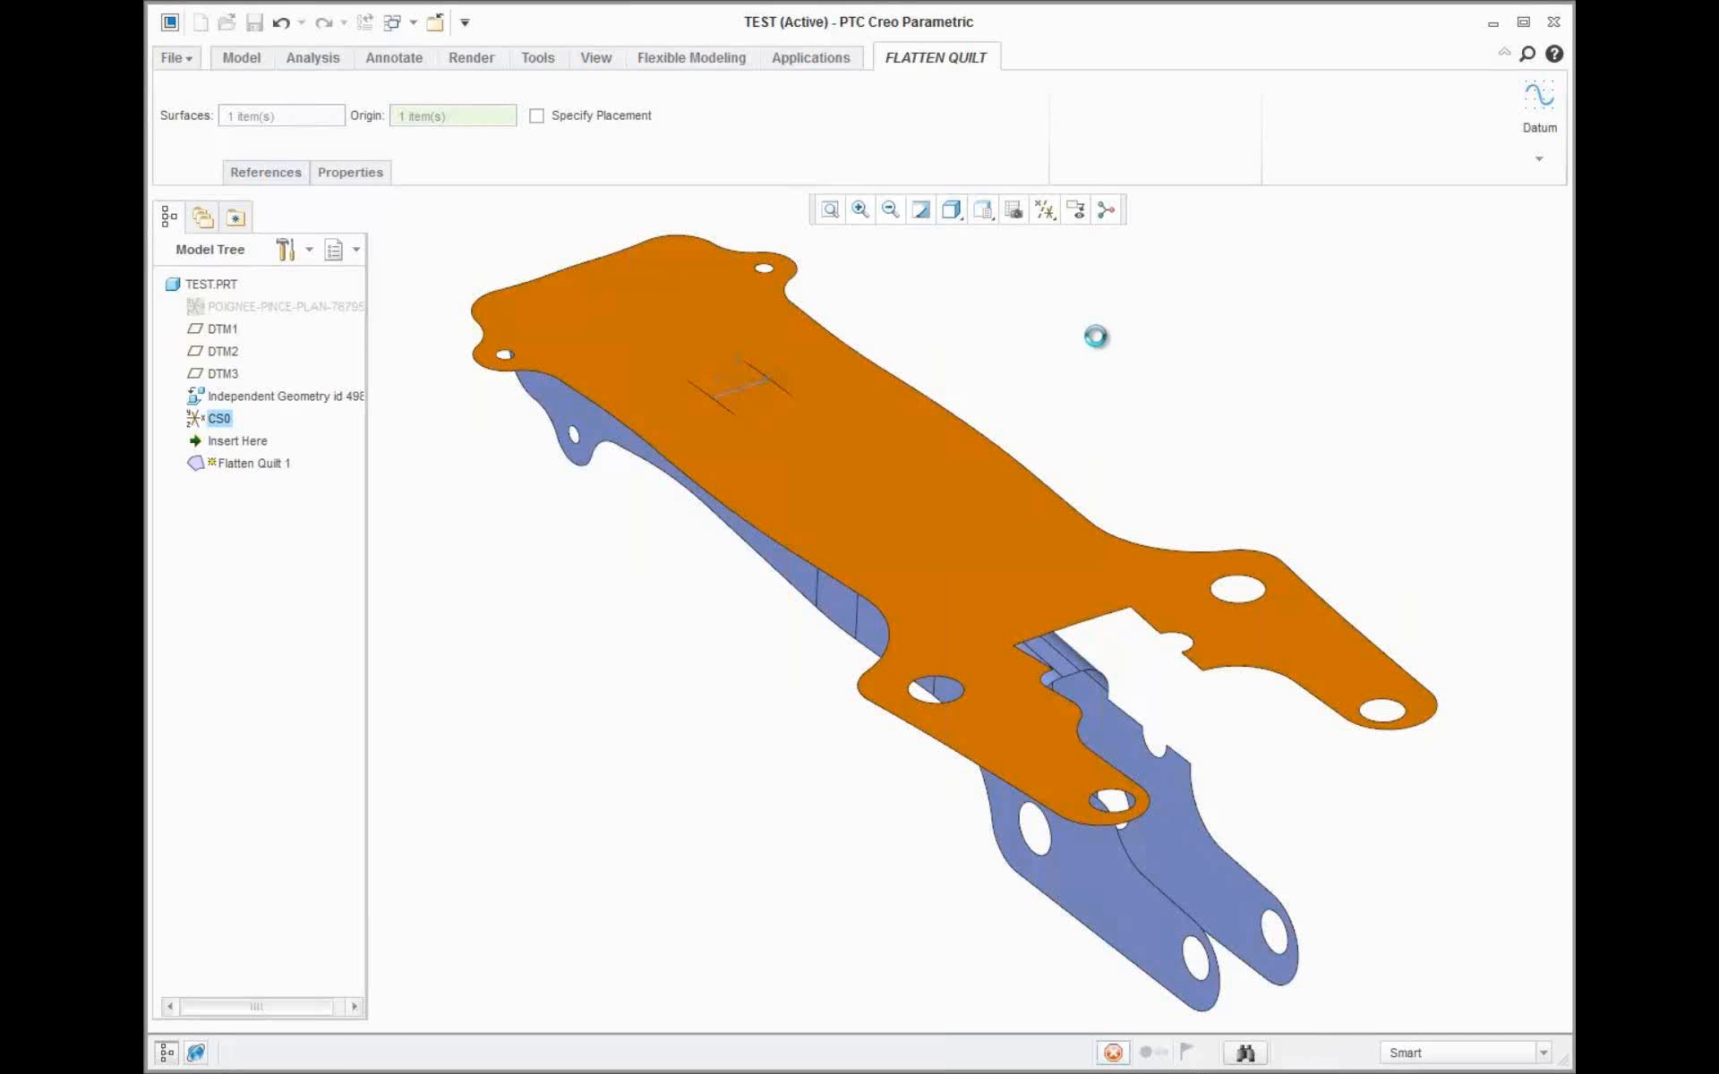
Hide the Independent Geometry feature so that only the flattened quilt is displayed
right_click(281, 400)
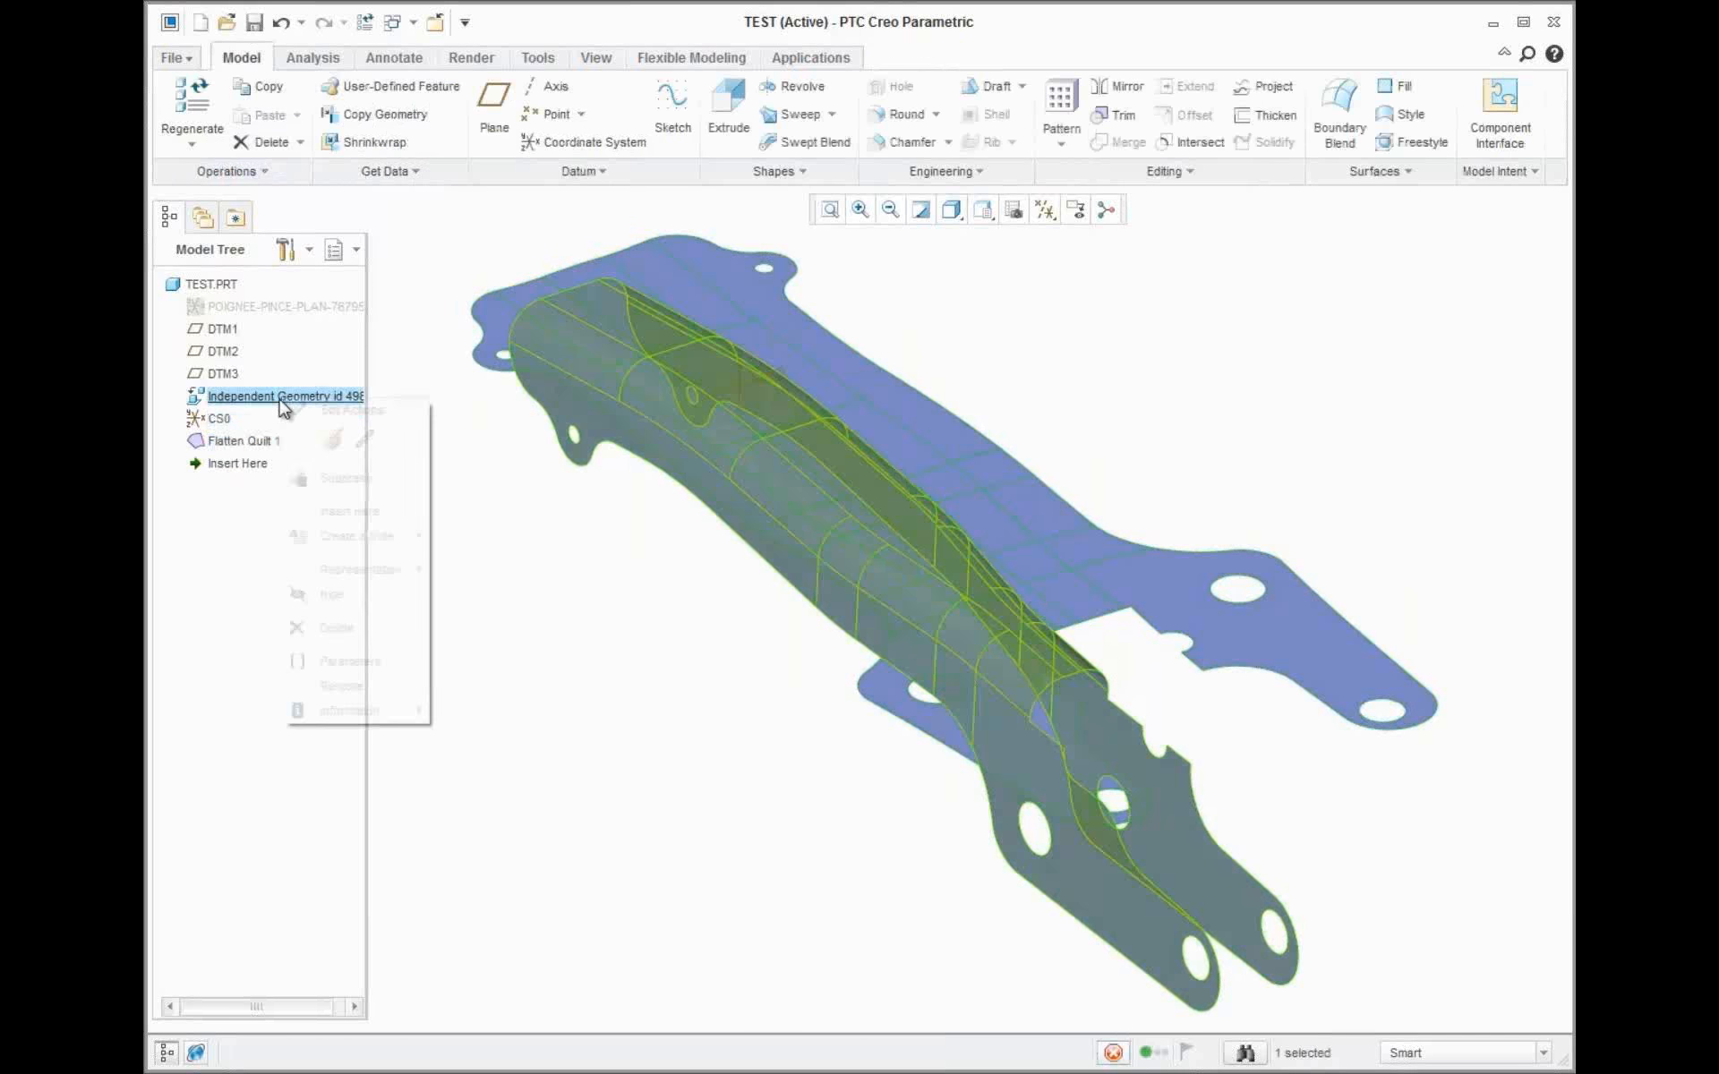
left_click(331, 594)
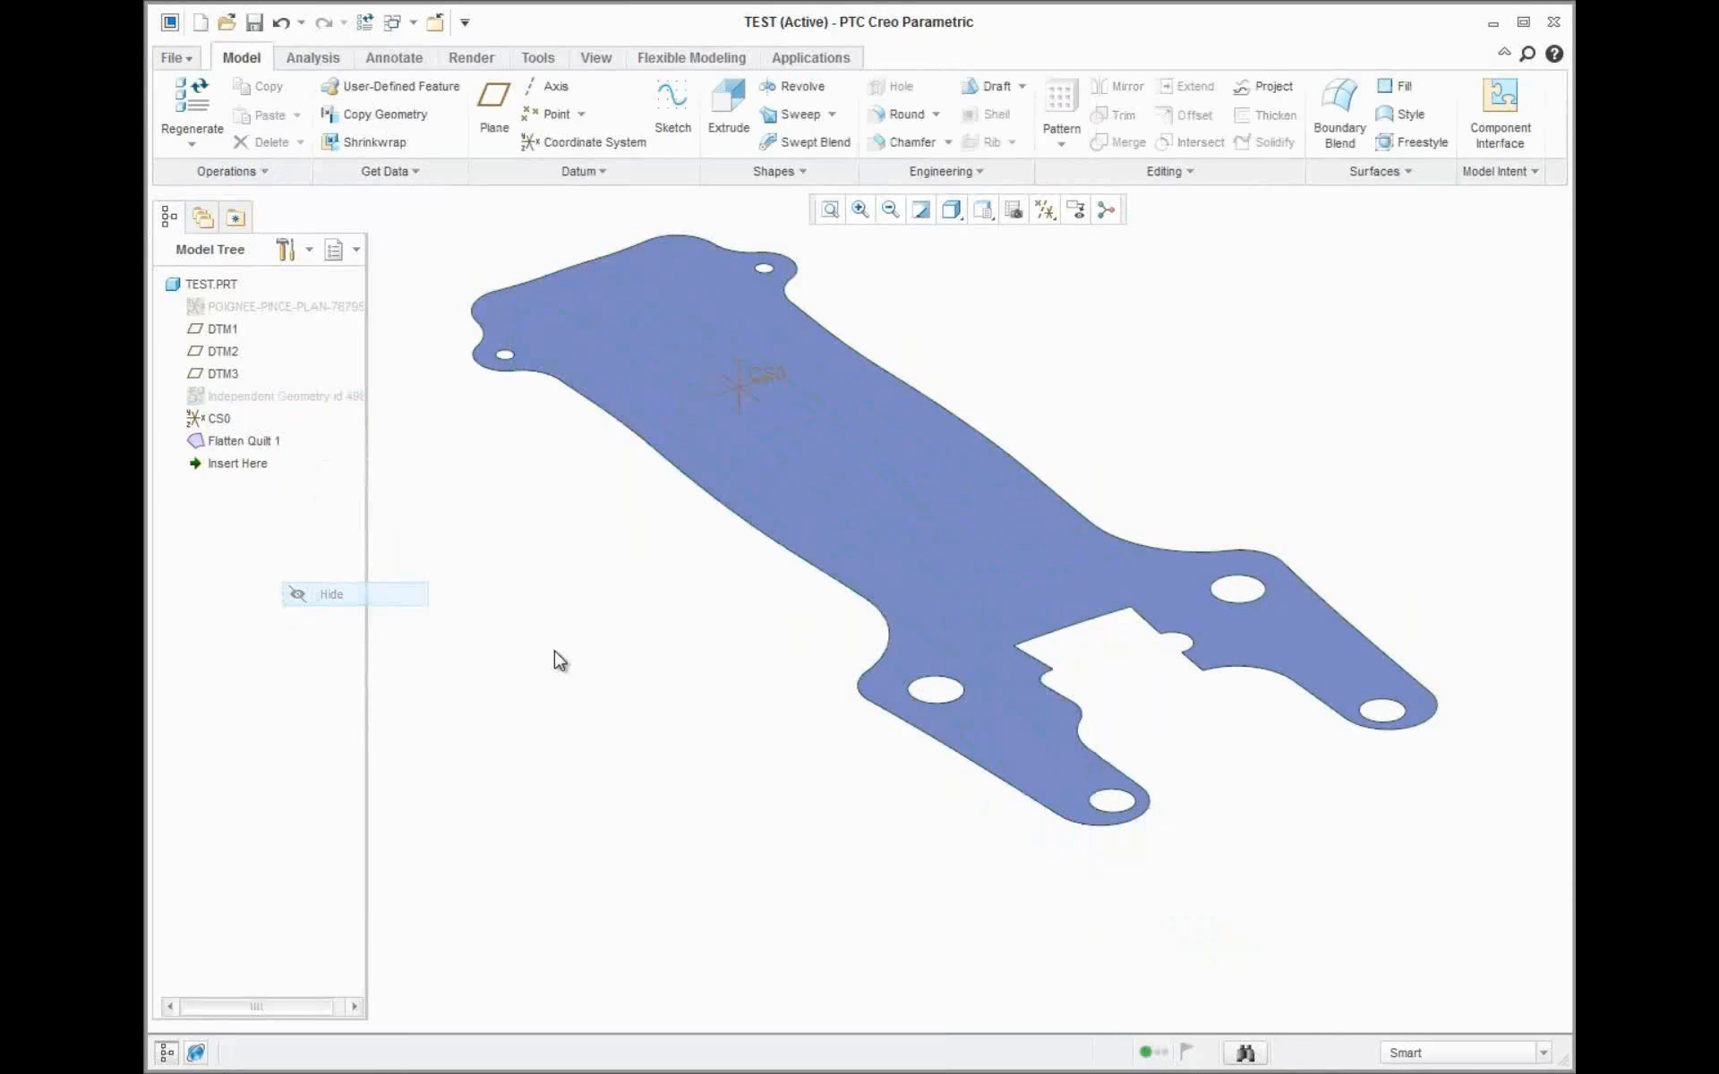
mouse_move(839, 498)
middle_mouse_down()
mouse_move(848, 632)
mouse_move(802, 565)
mouse_move(659, 531)
mouse_move(633, 502)
mouse_move(822, 499)
mouse_move(870, 436)
mouse_move(821, 489)
mouse_move(834, 504)
middle_mouse_up()
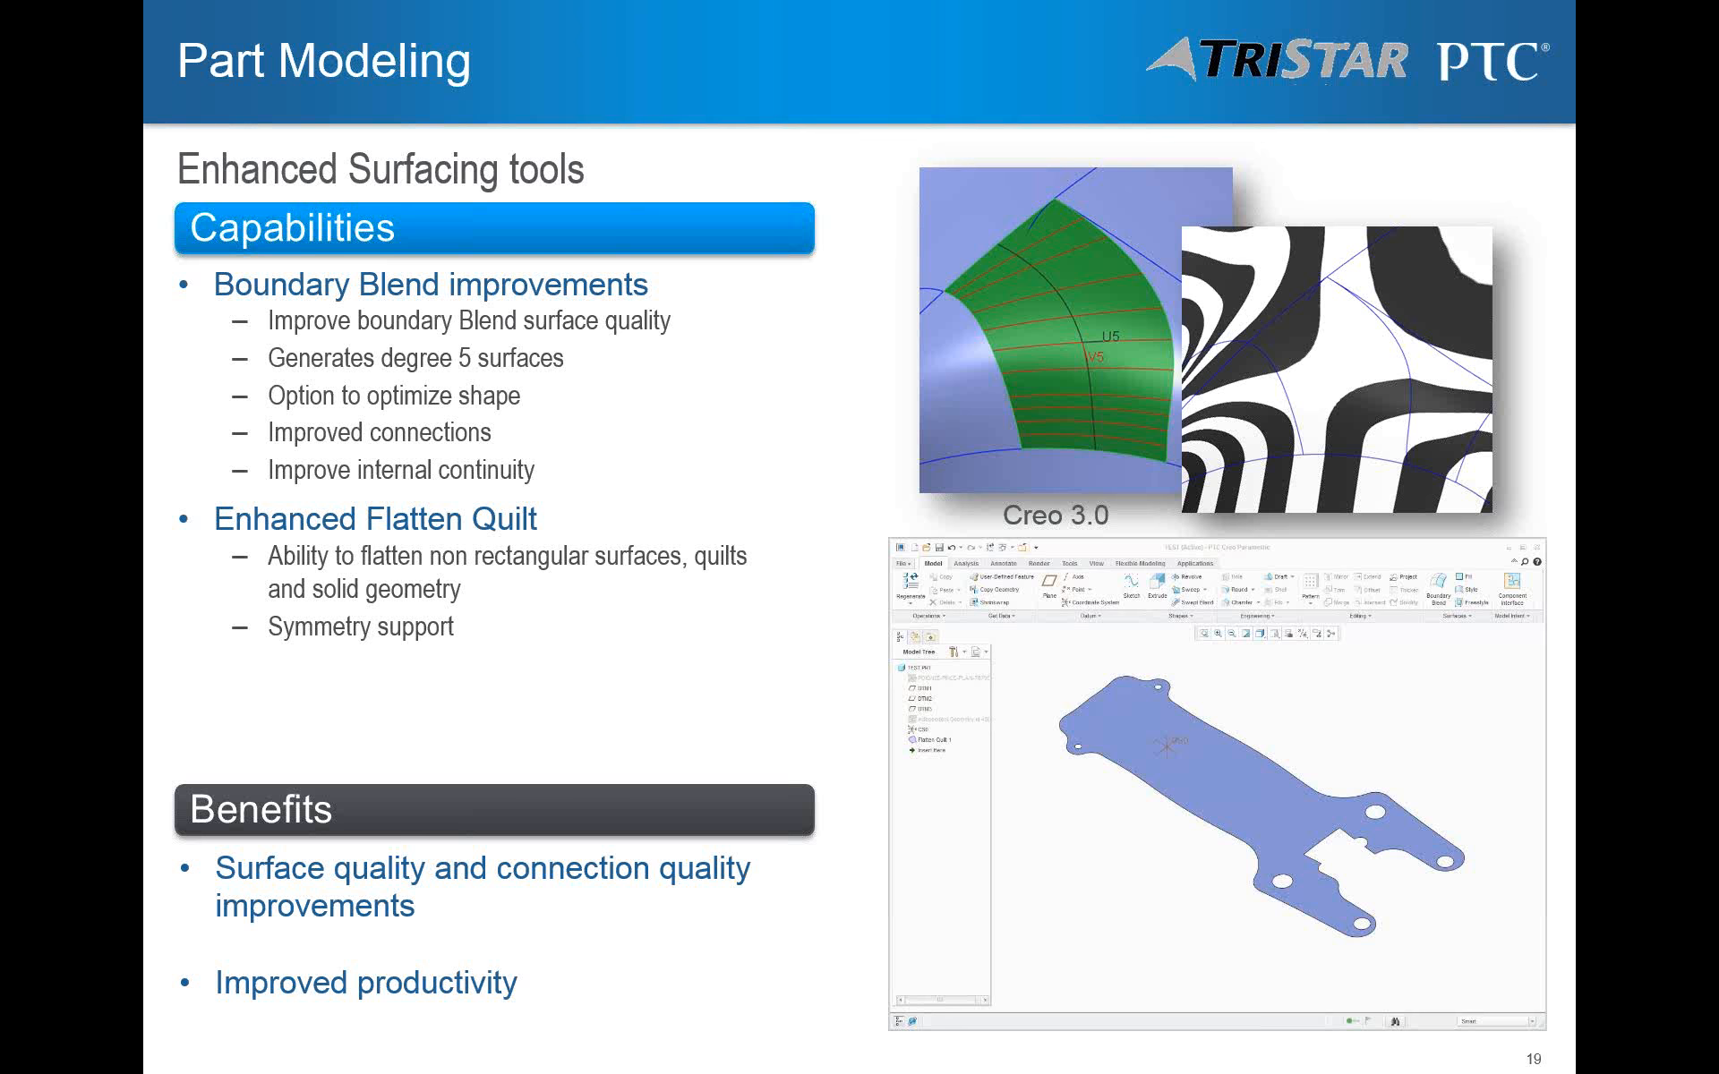
key("Right")
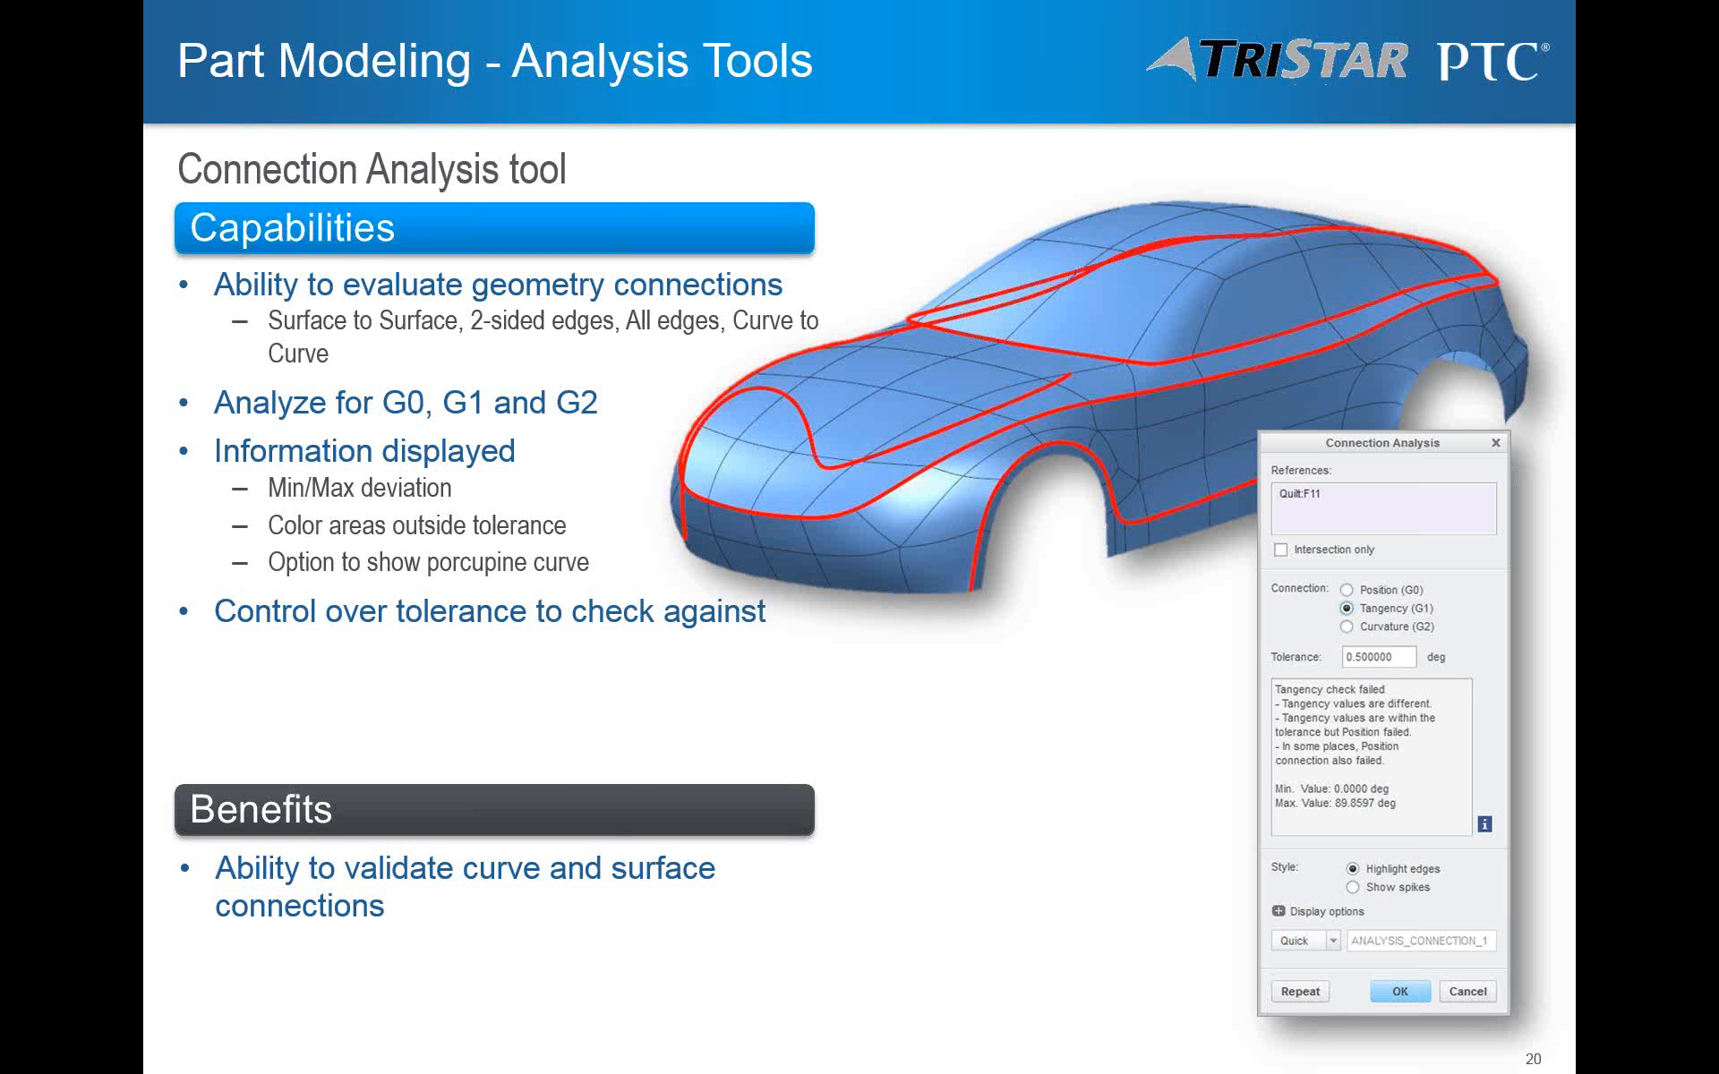
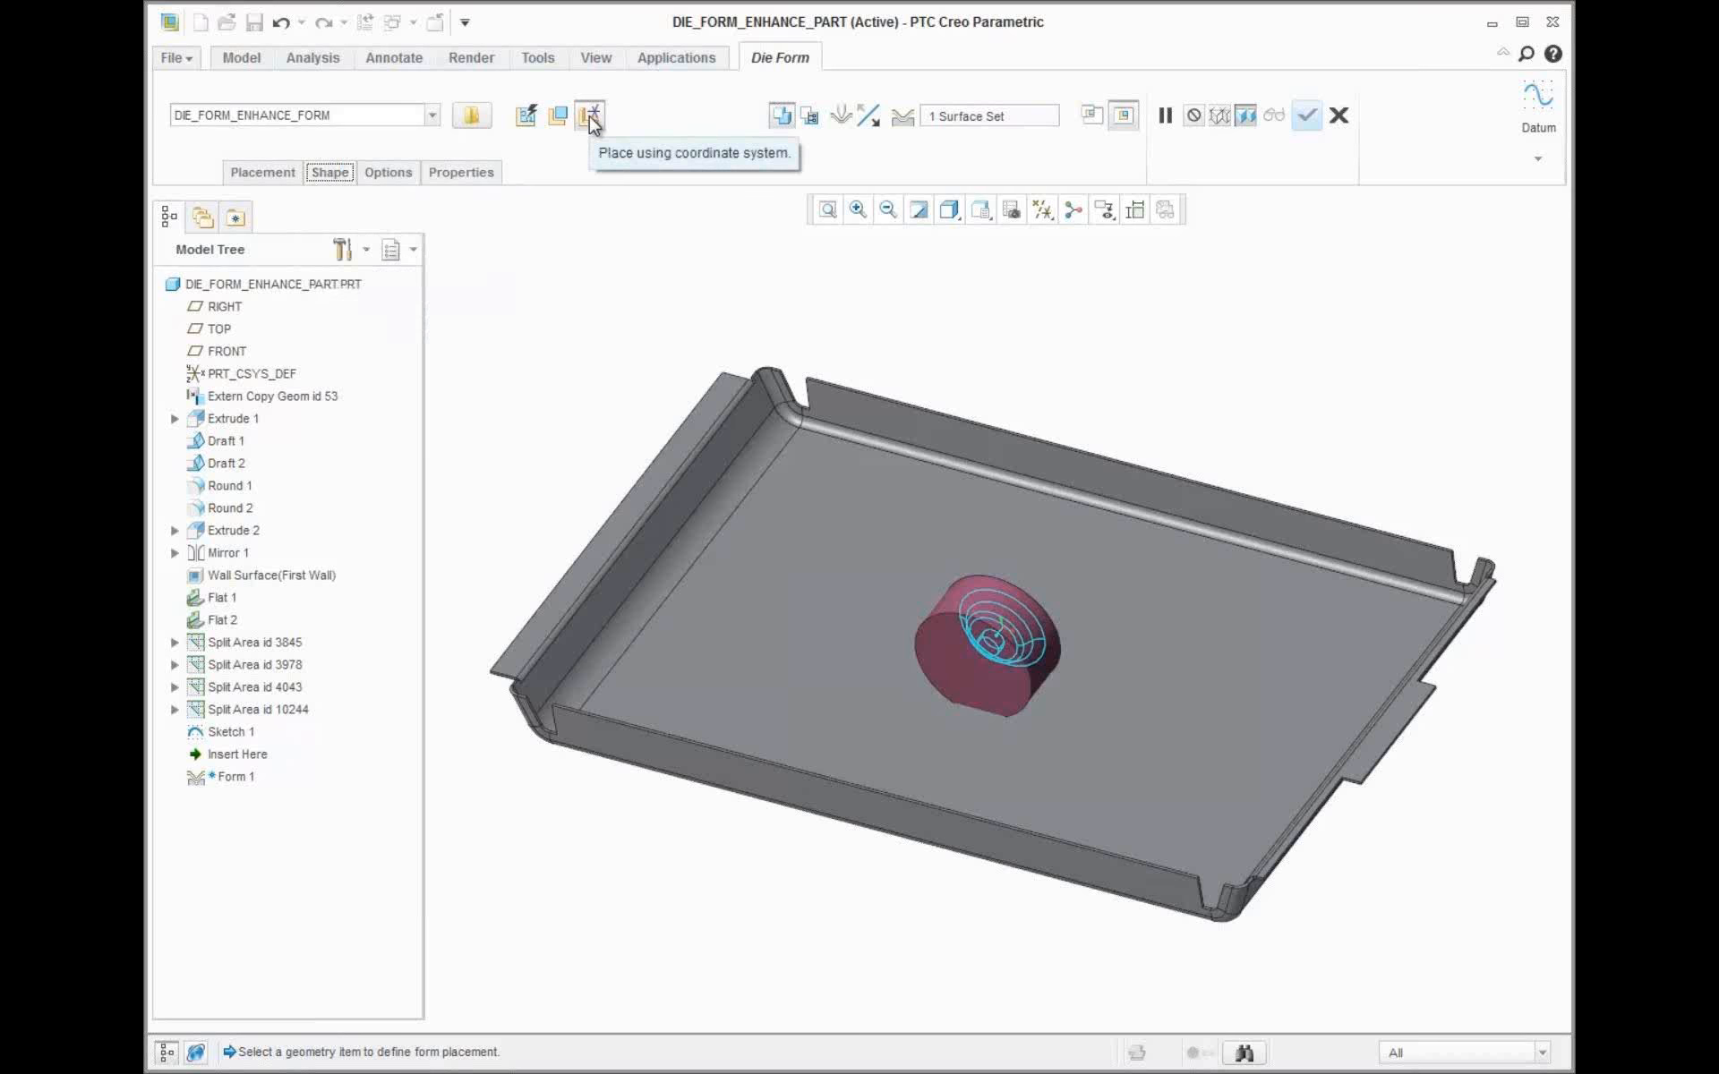
Place the die form on the tray floor near the corner, about 18.4 from the long wall and about 17.65 from the short-side edge
left_click(846, 521)
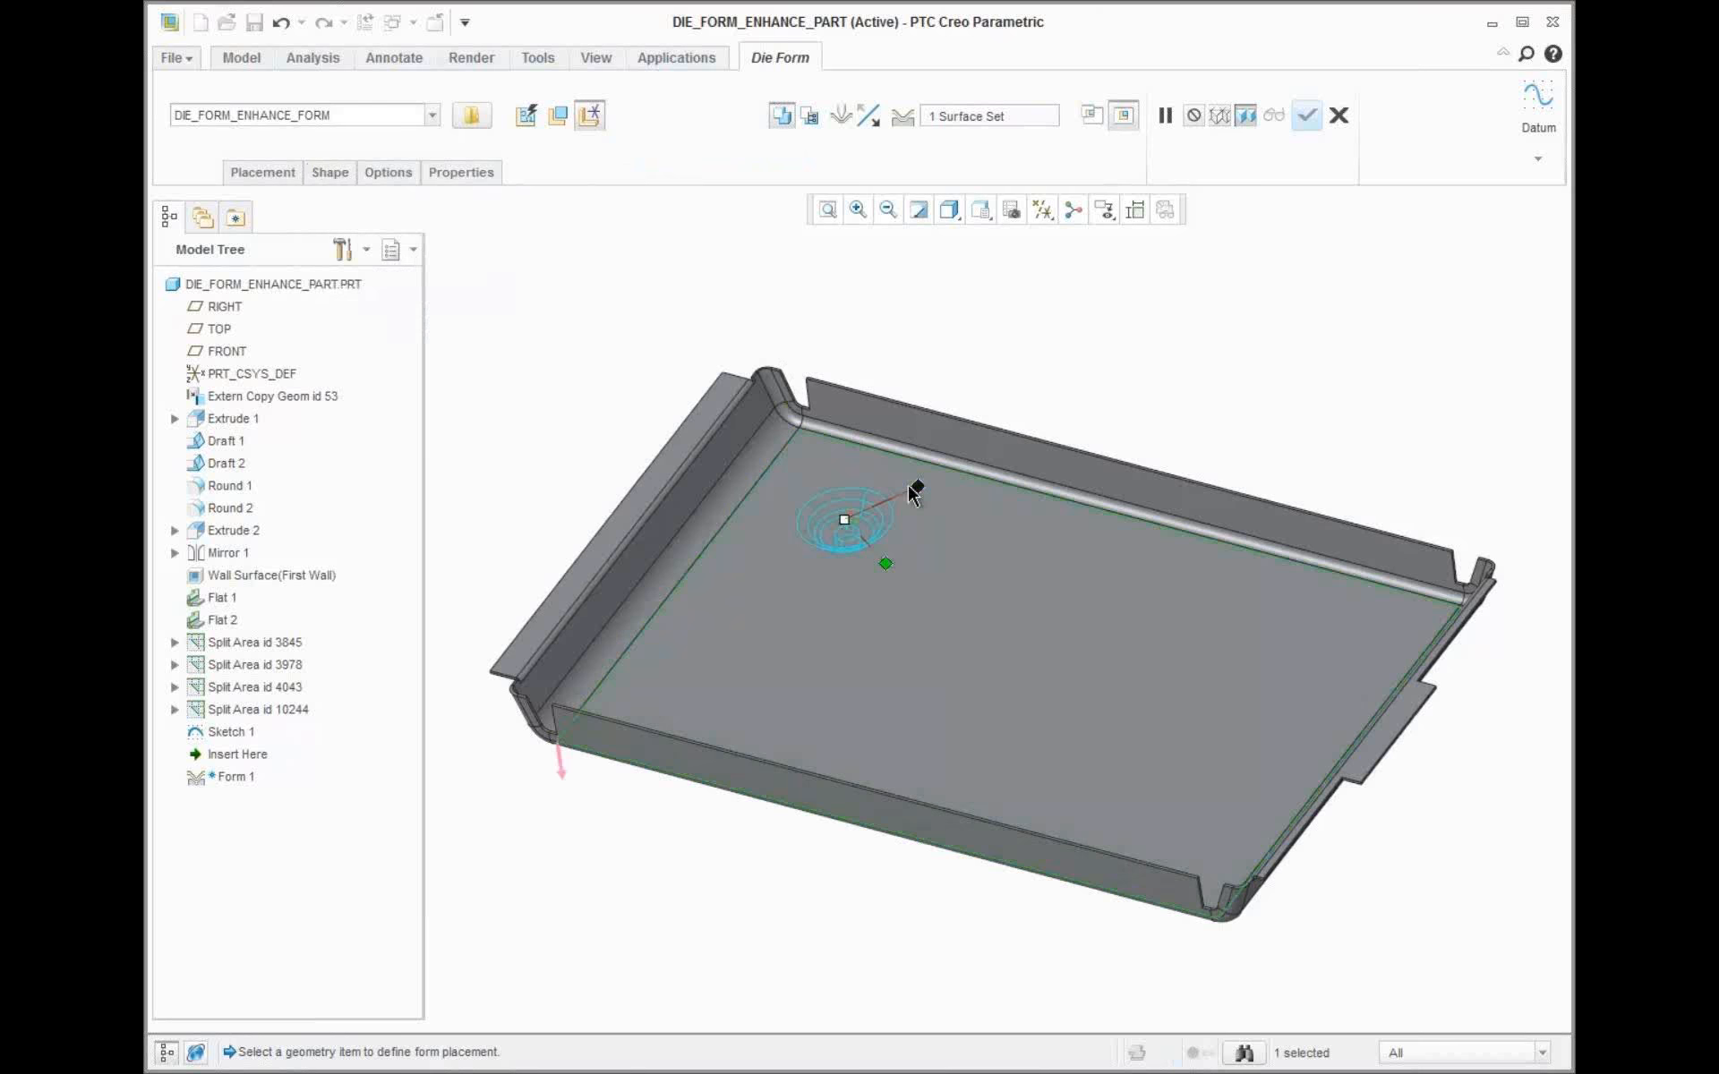
left_click_drag(918, 491, 900, 454)
left_click_drag(917, 538, 751, 497)
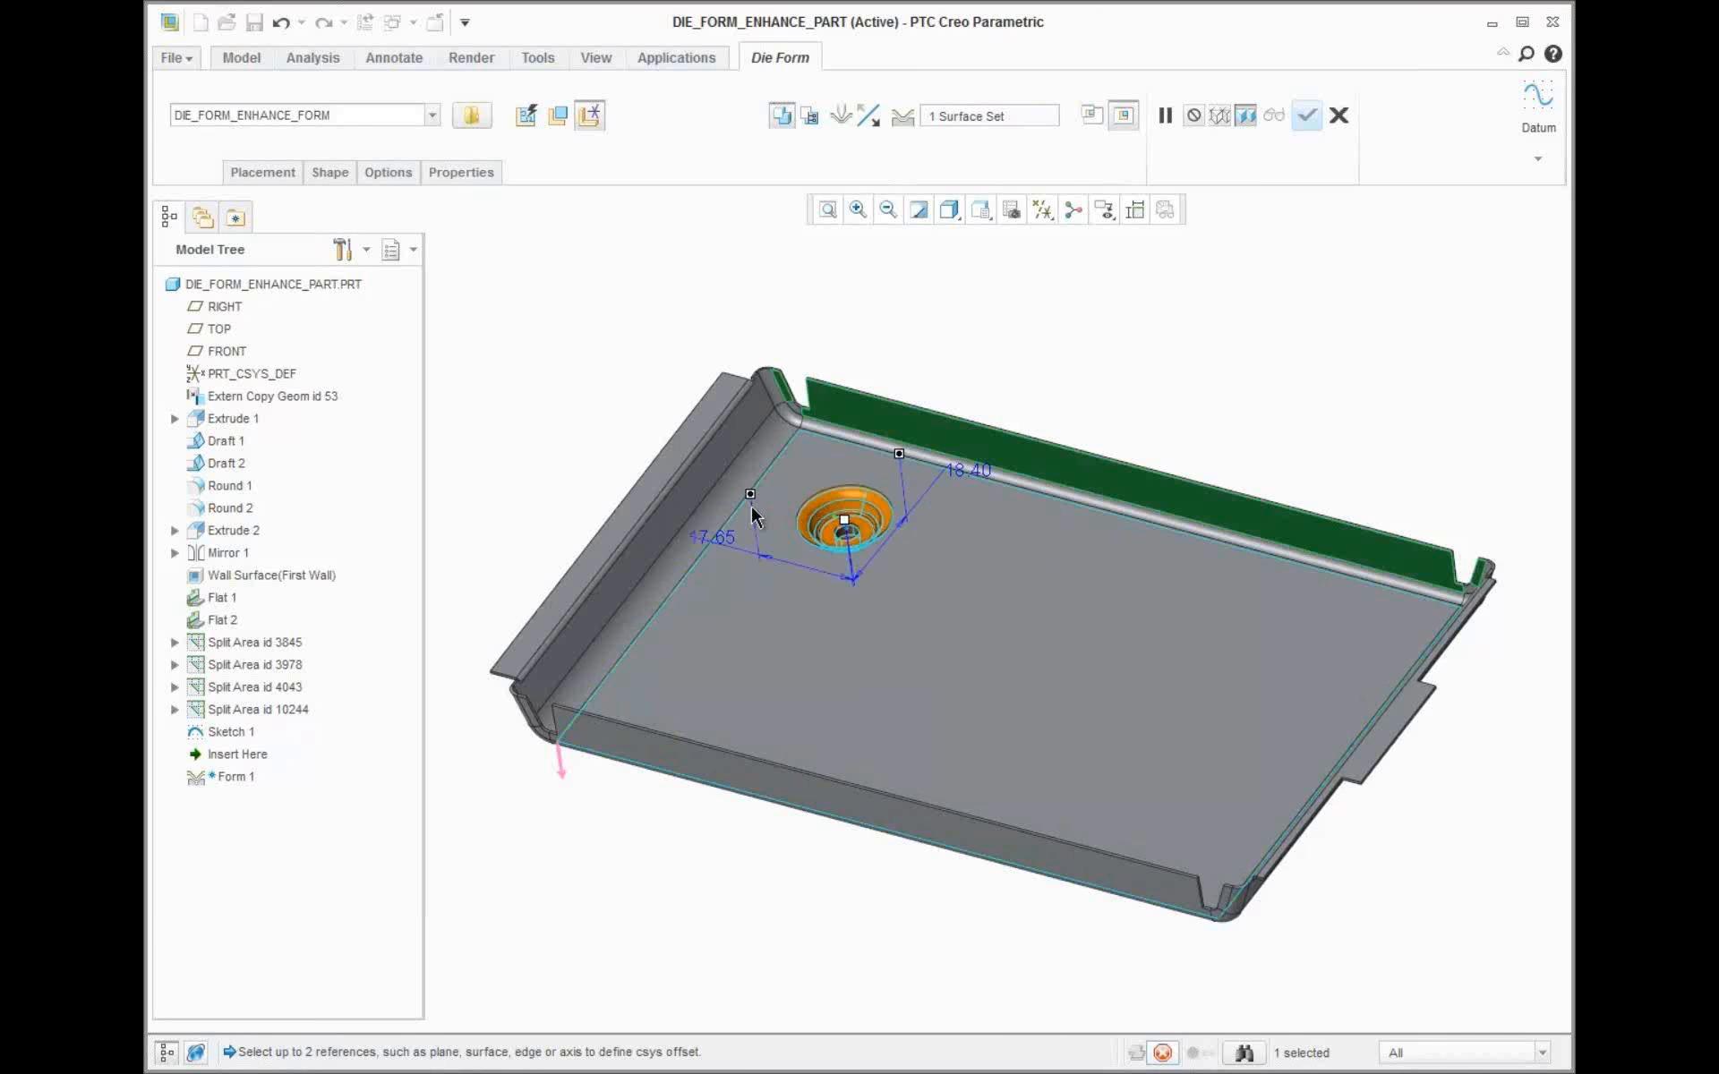
Set both of the die form's placement offsets to 15
scroll(757, 528, "up", 3)
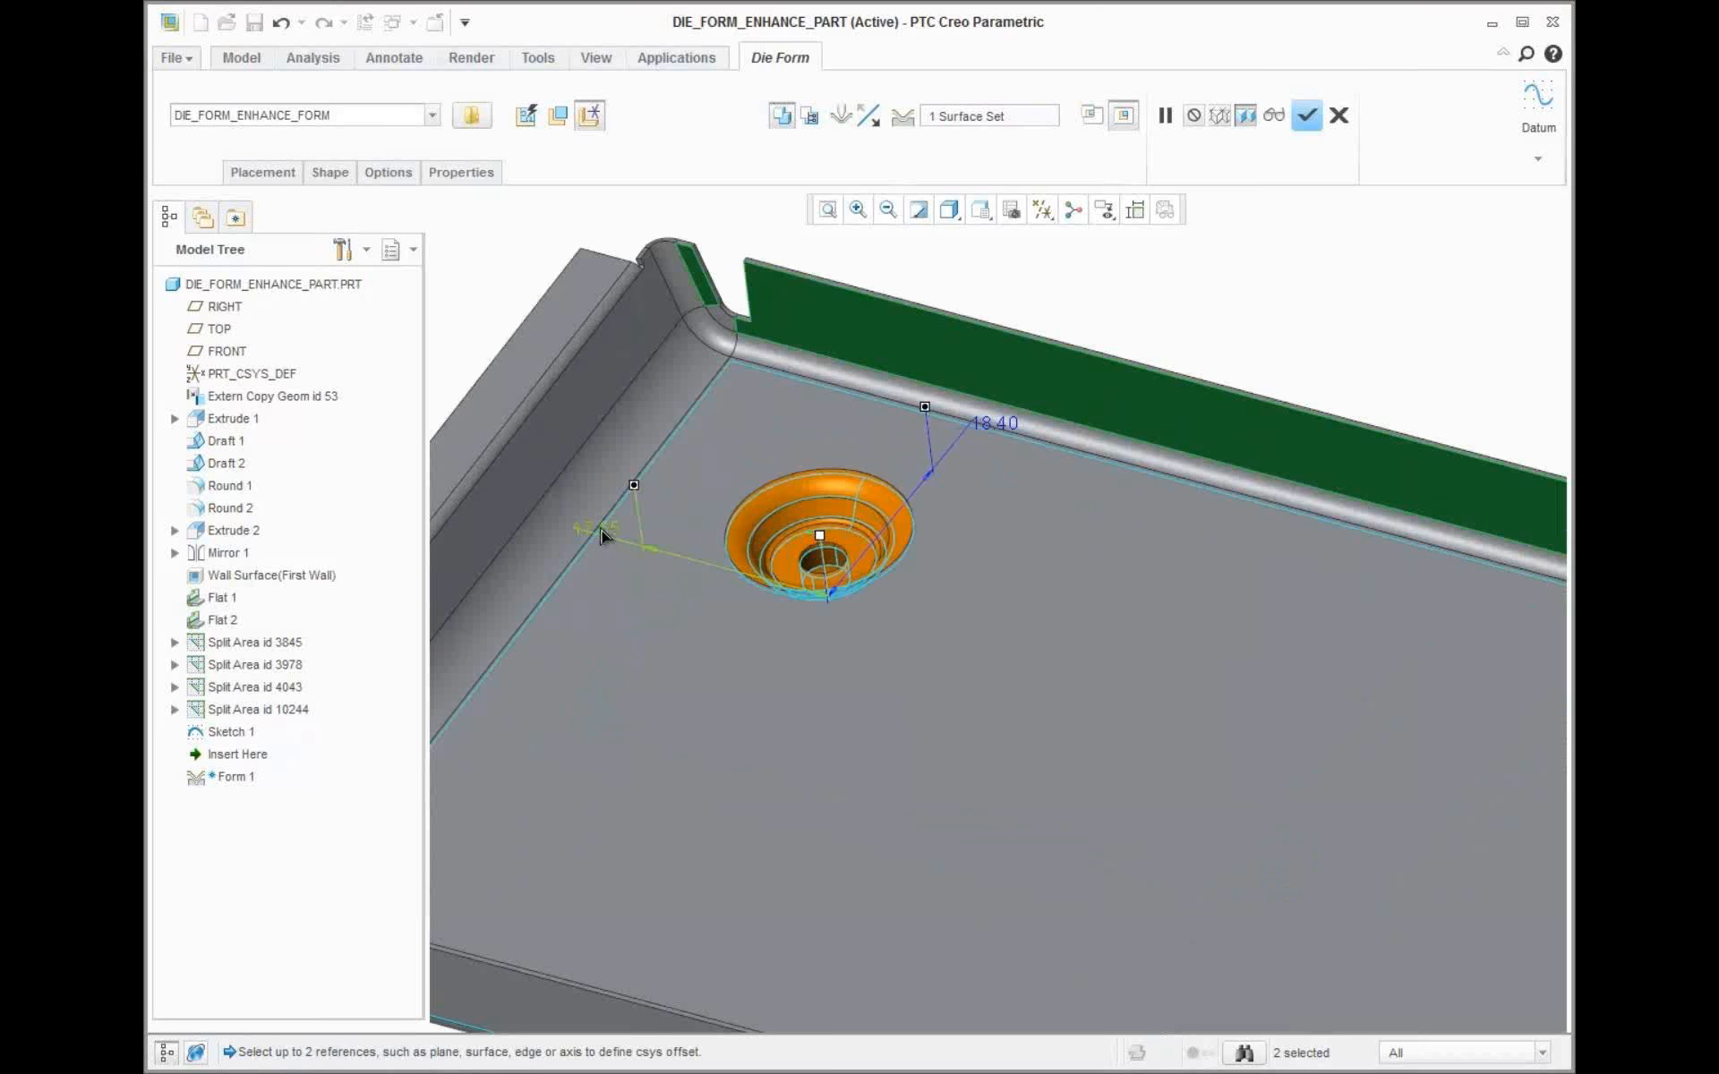
double_click(604, 525)
type("15")
key("Return")
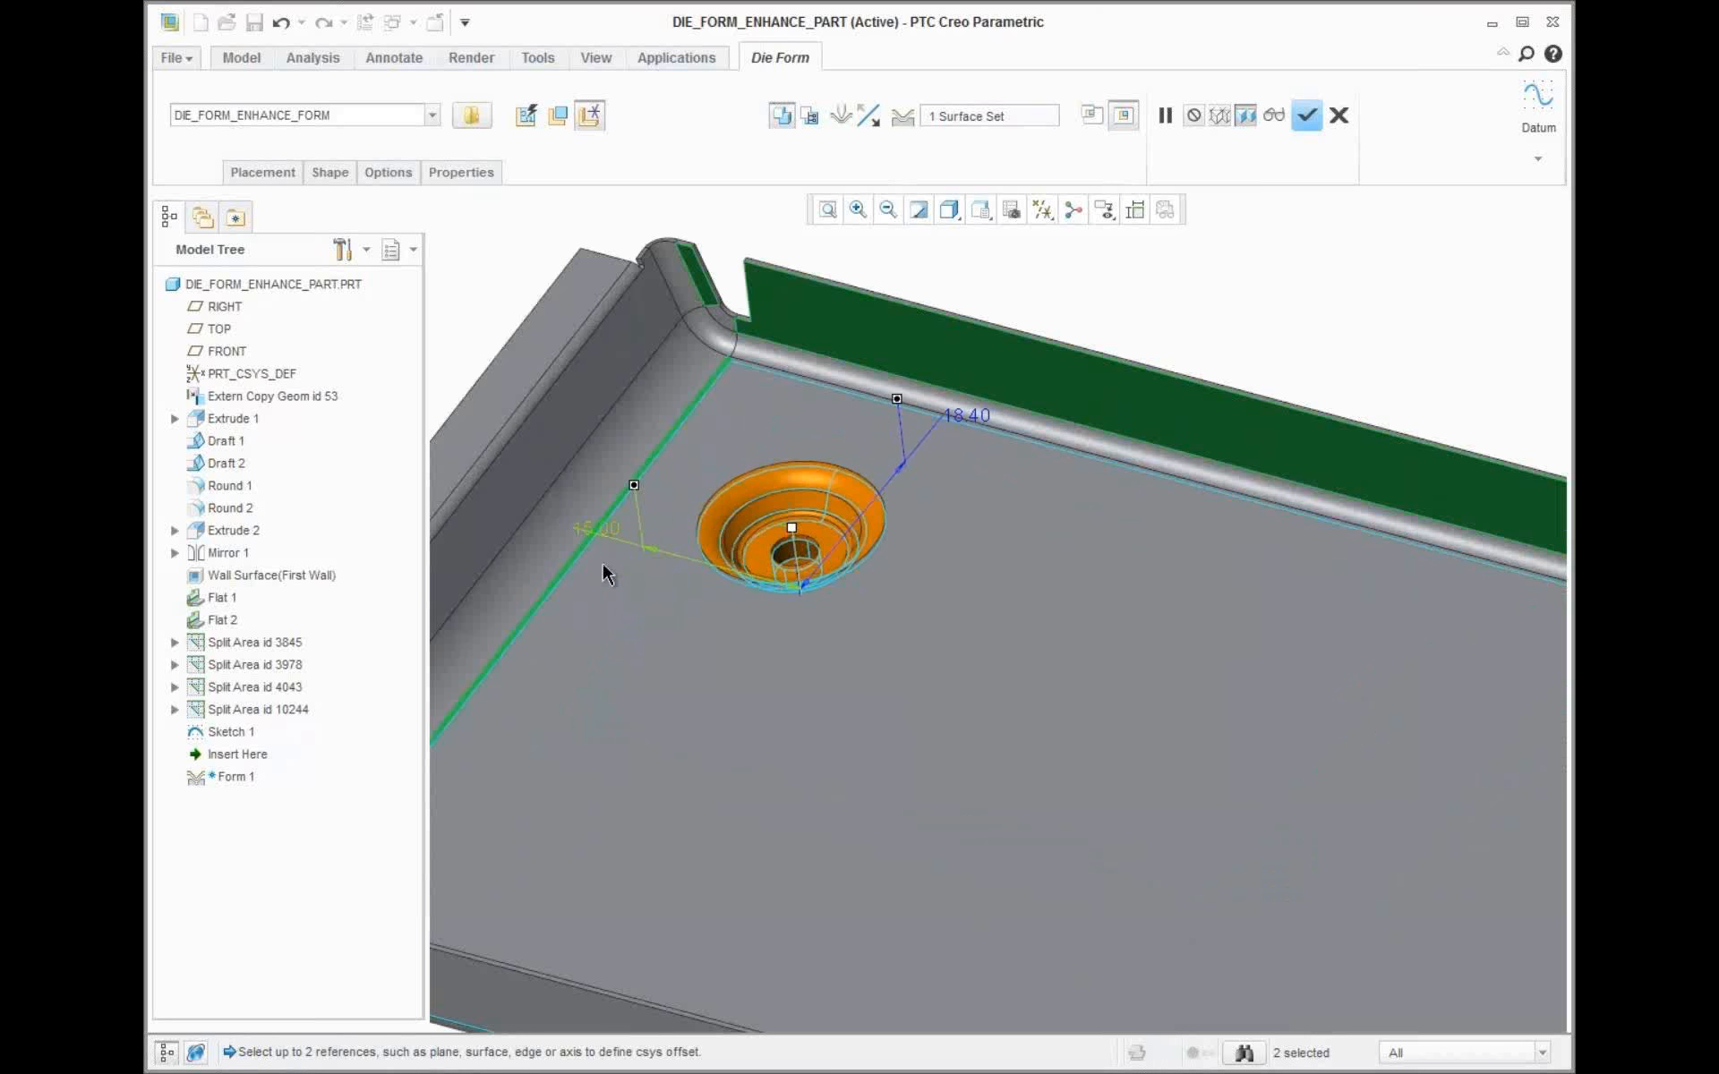
double_click(974, 412)
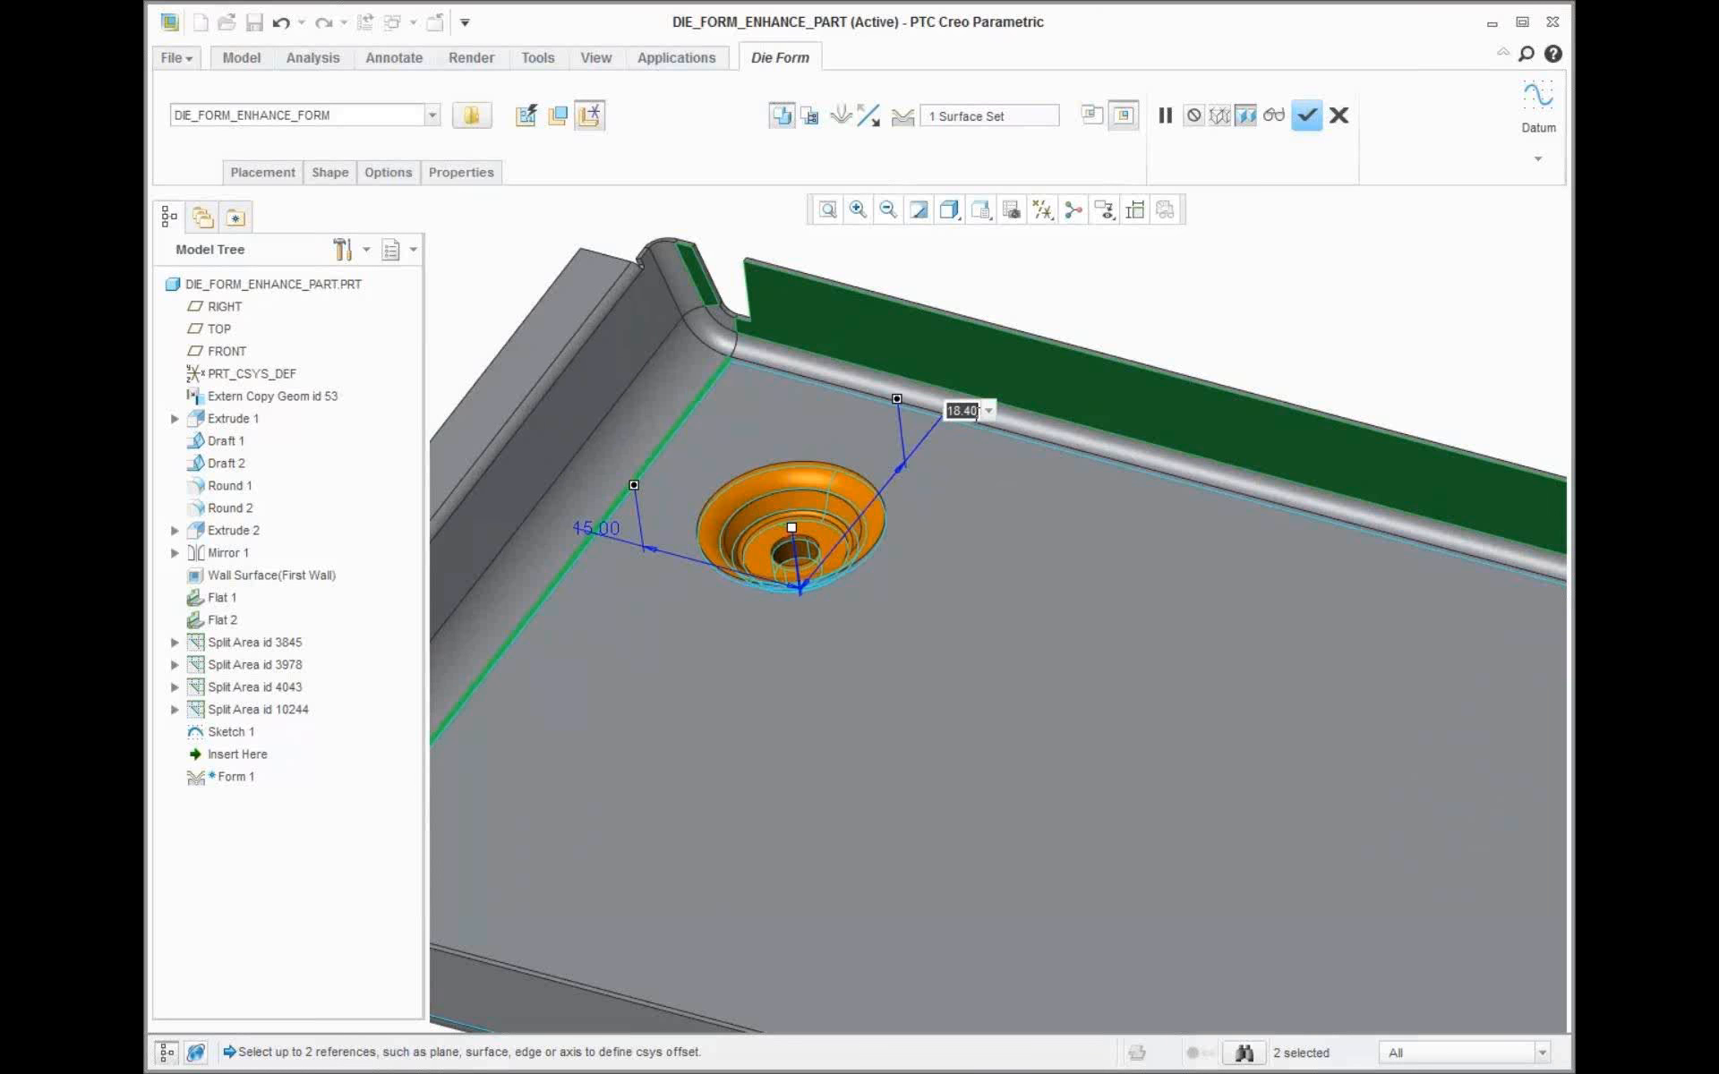
type("15")
key("Return")
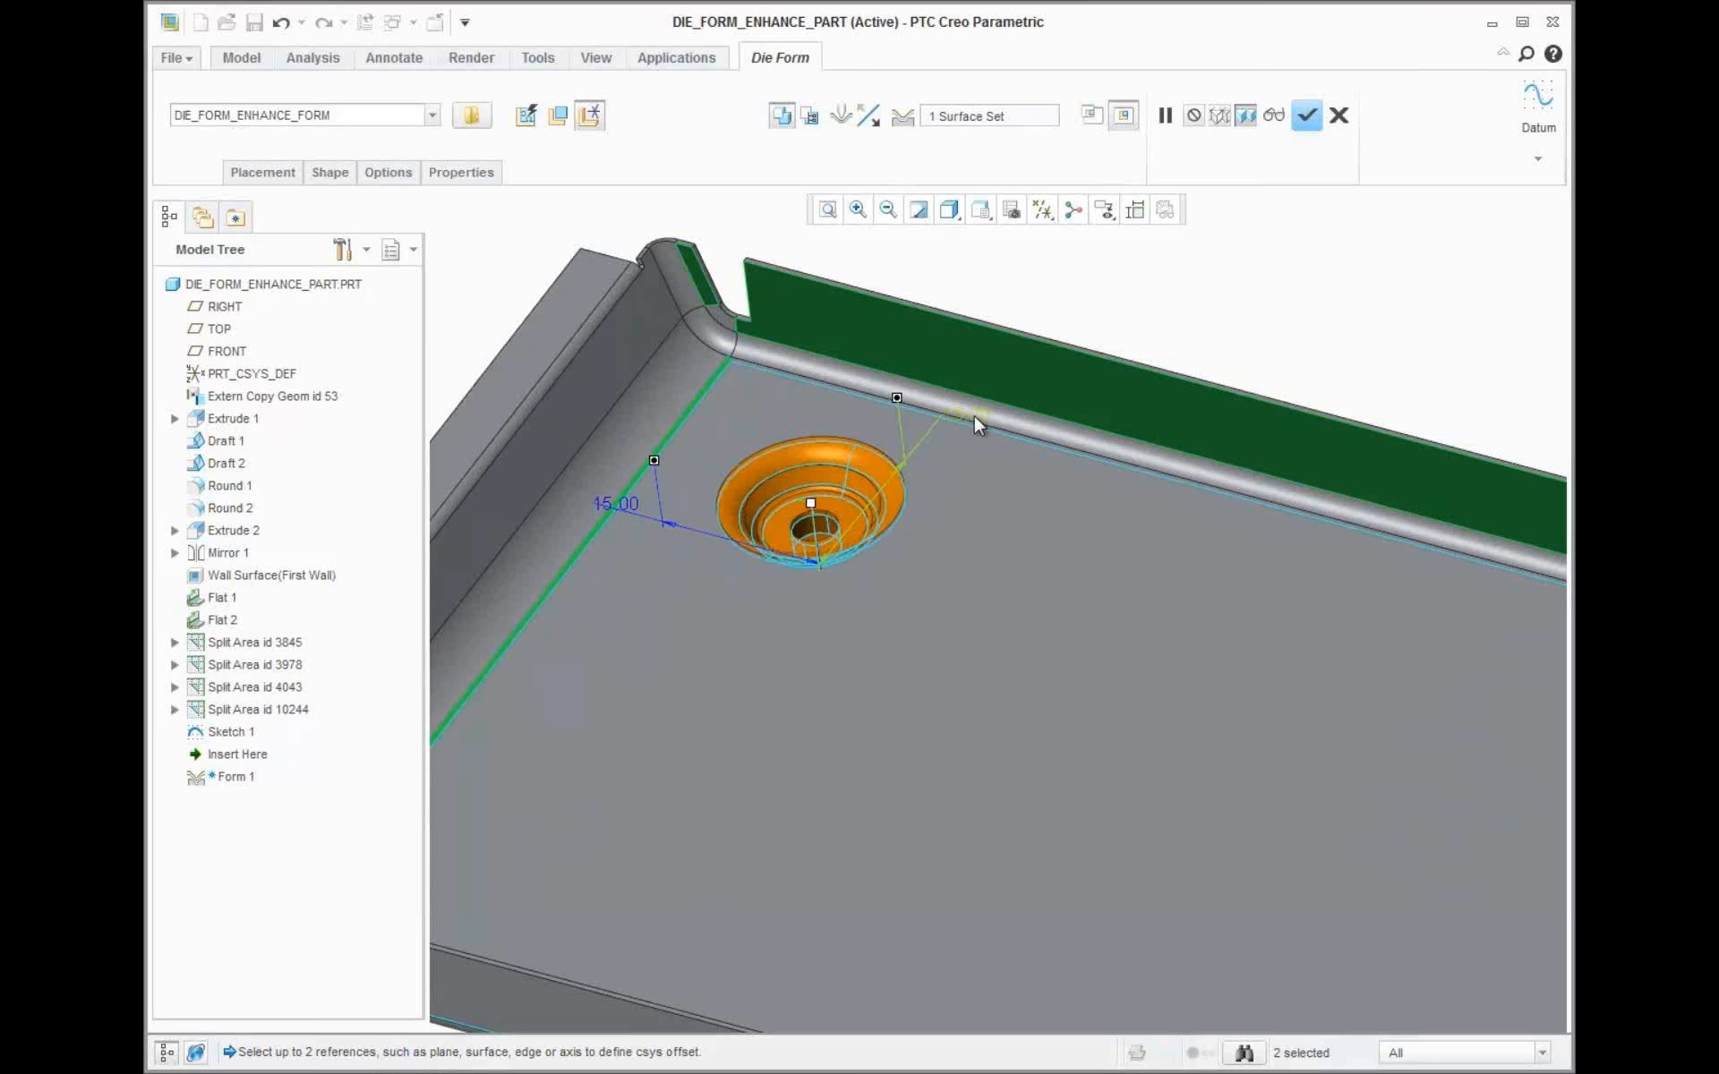
Examine the form's die shape and excluded surfaces in Hidden Line display, and return to Shading With Edges
left_click(954, 218)
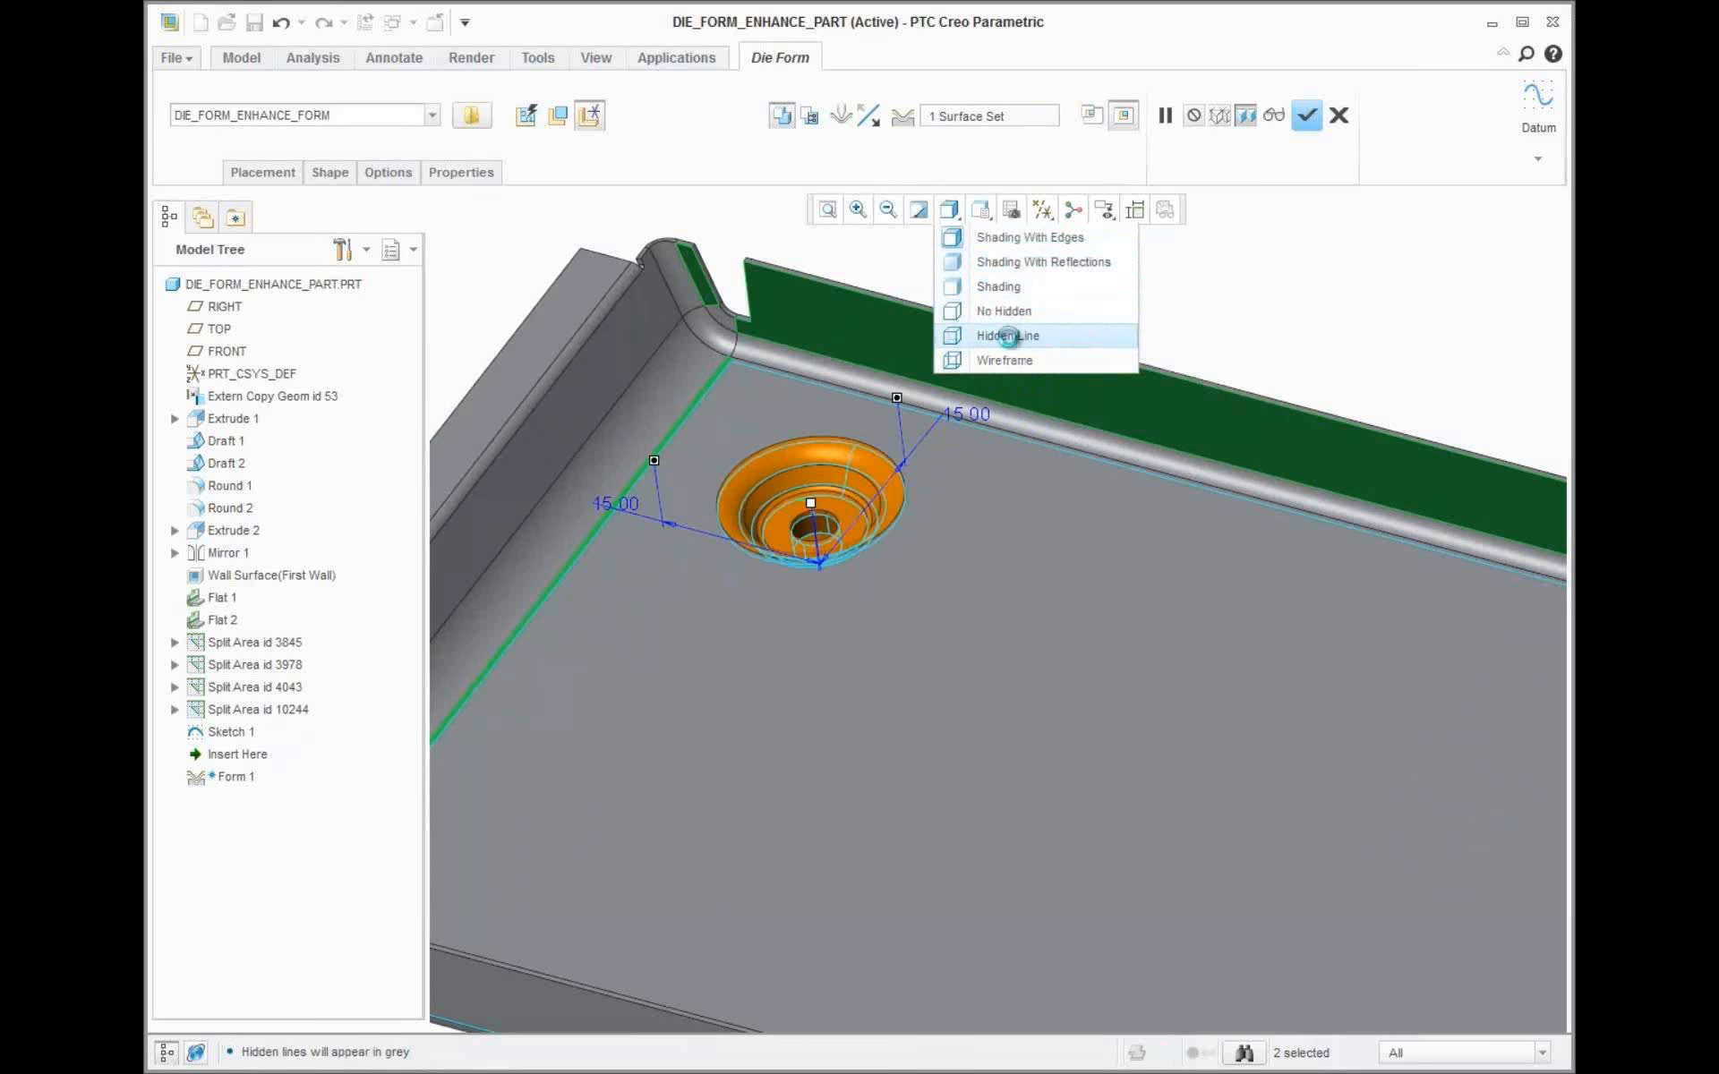
left_click(1008, 336)
left_click(330, 172)
left_click(396, 274)
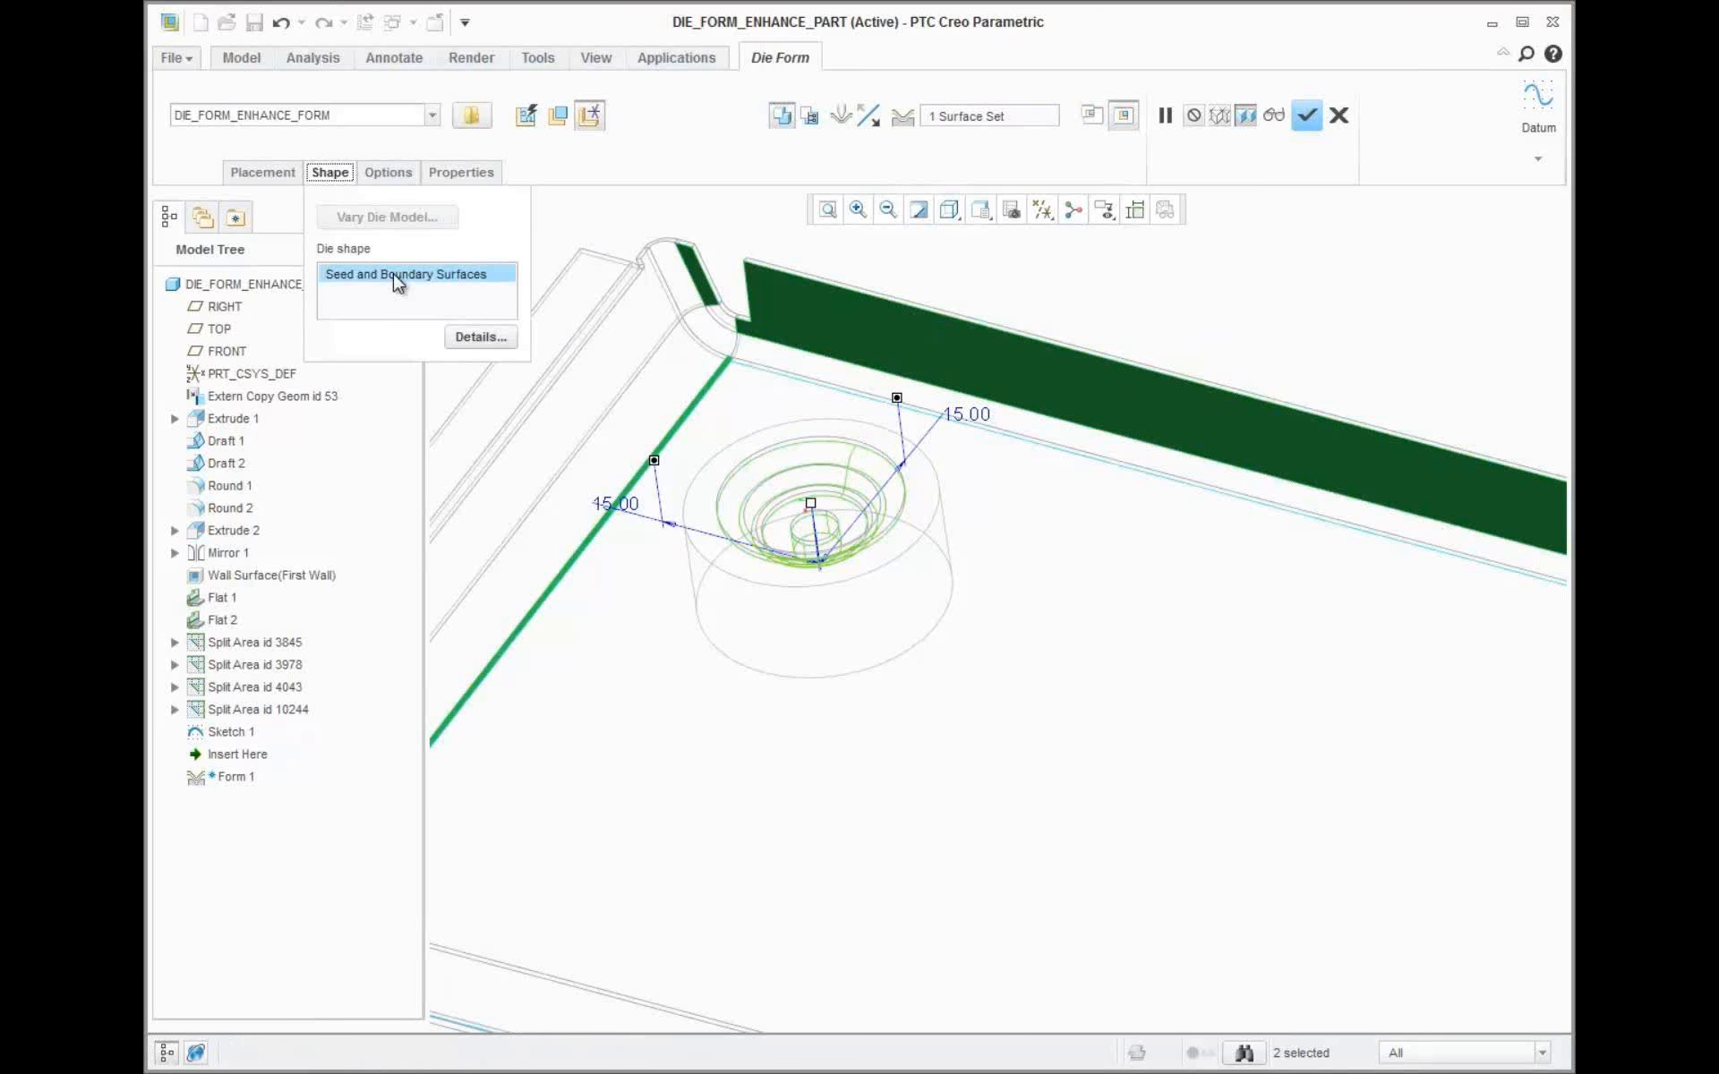
left_click(388, 172)
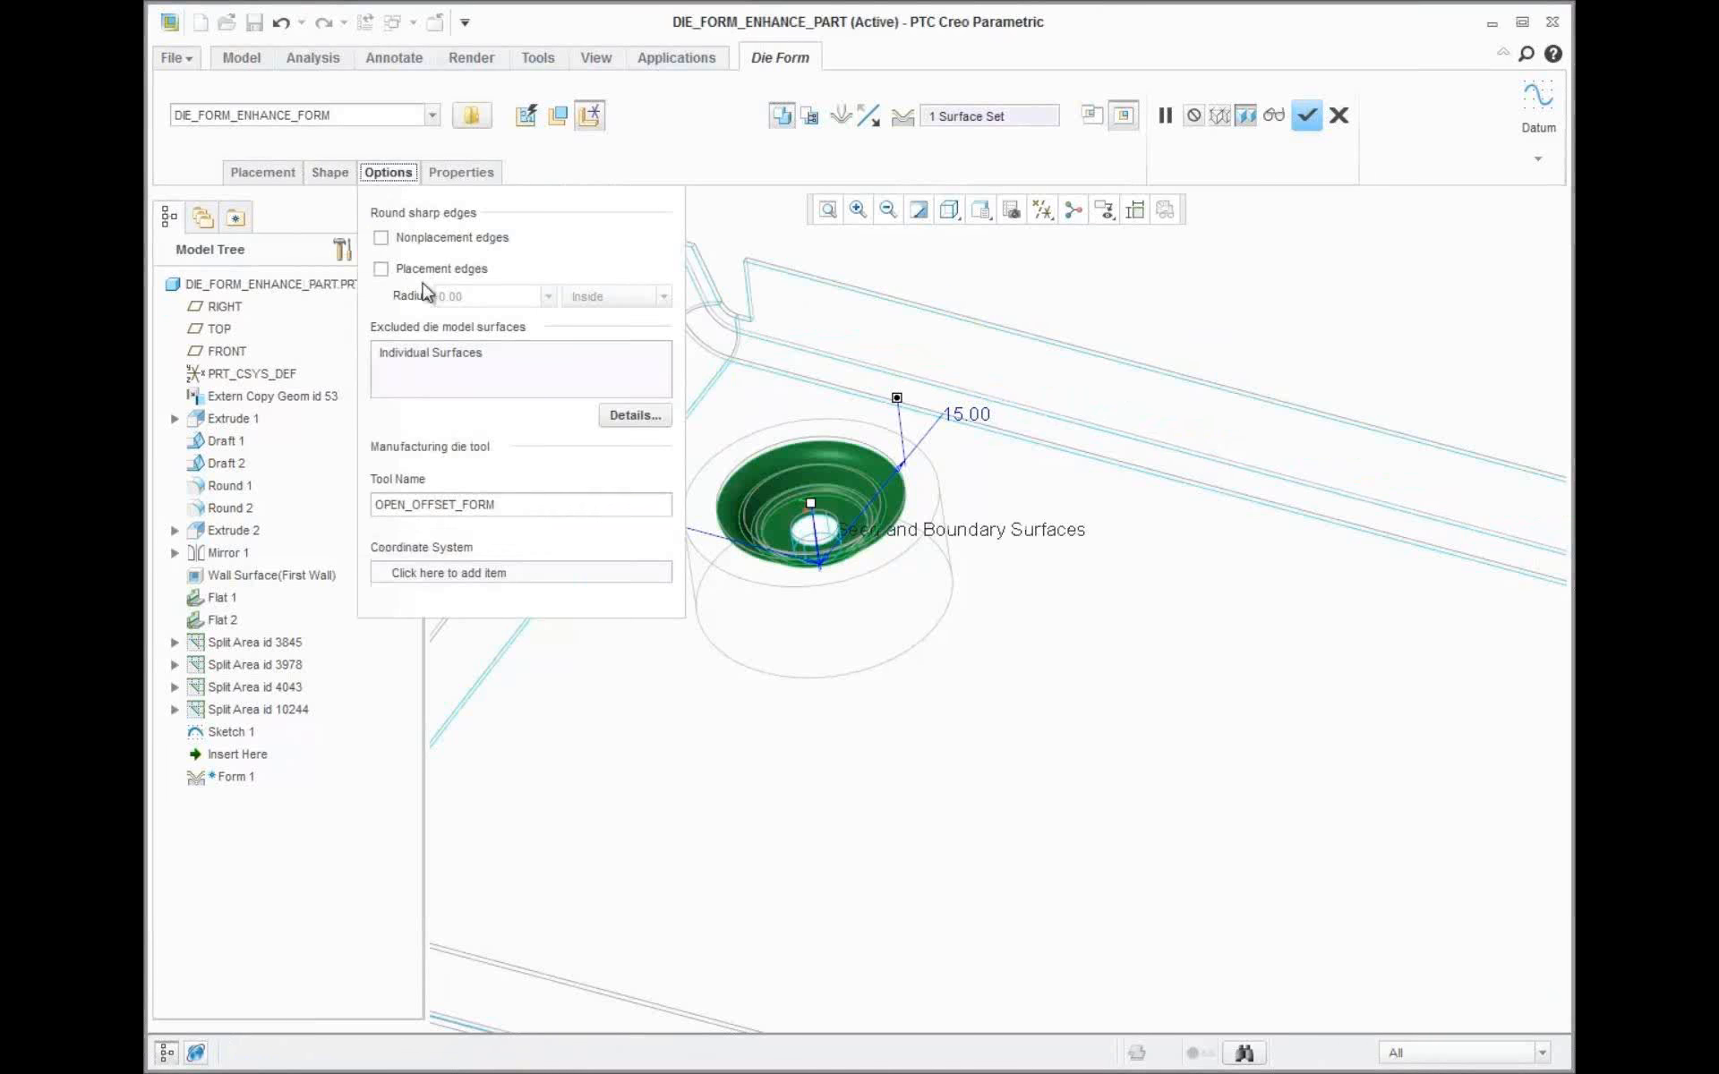
left_click(438, 358)
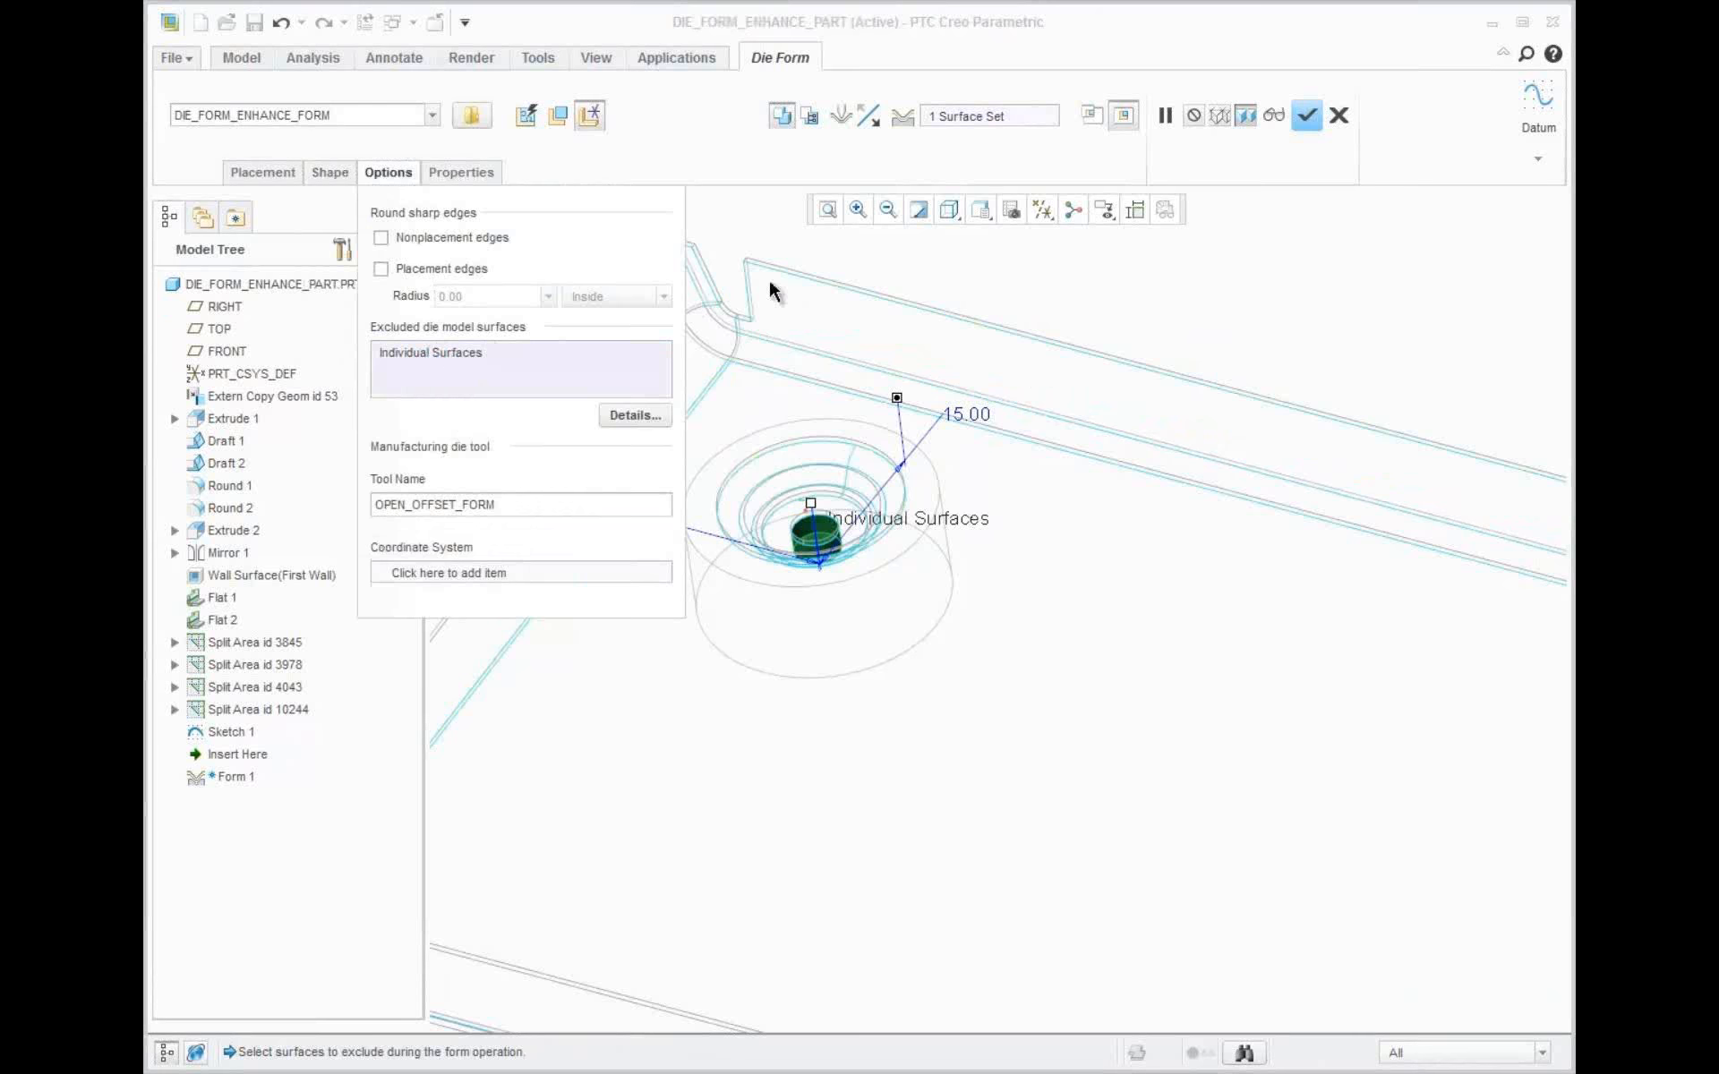
left_click(949, 209)
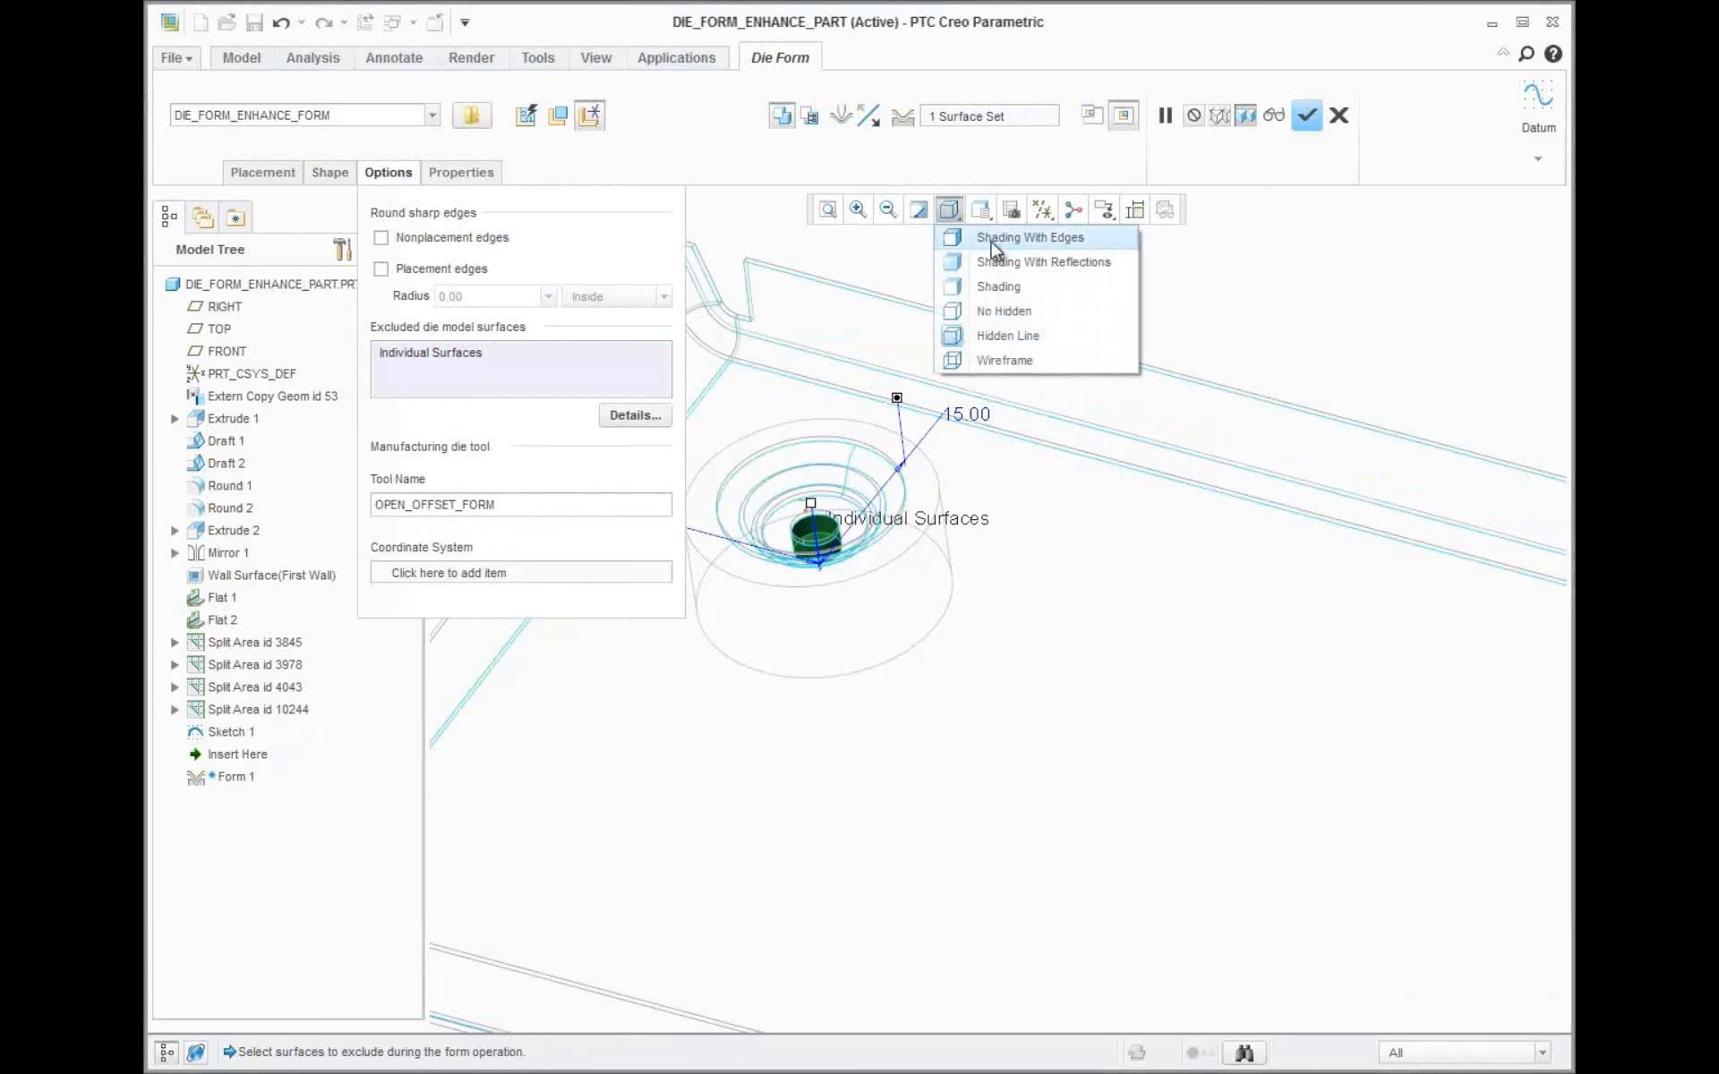
left_click(990, 237)
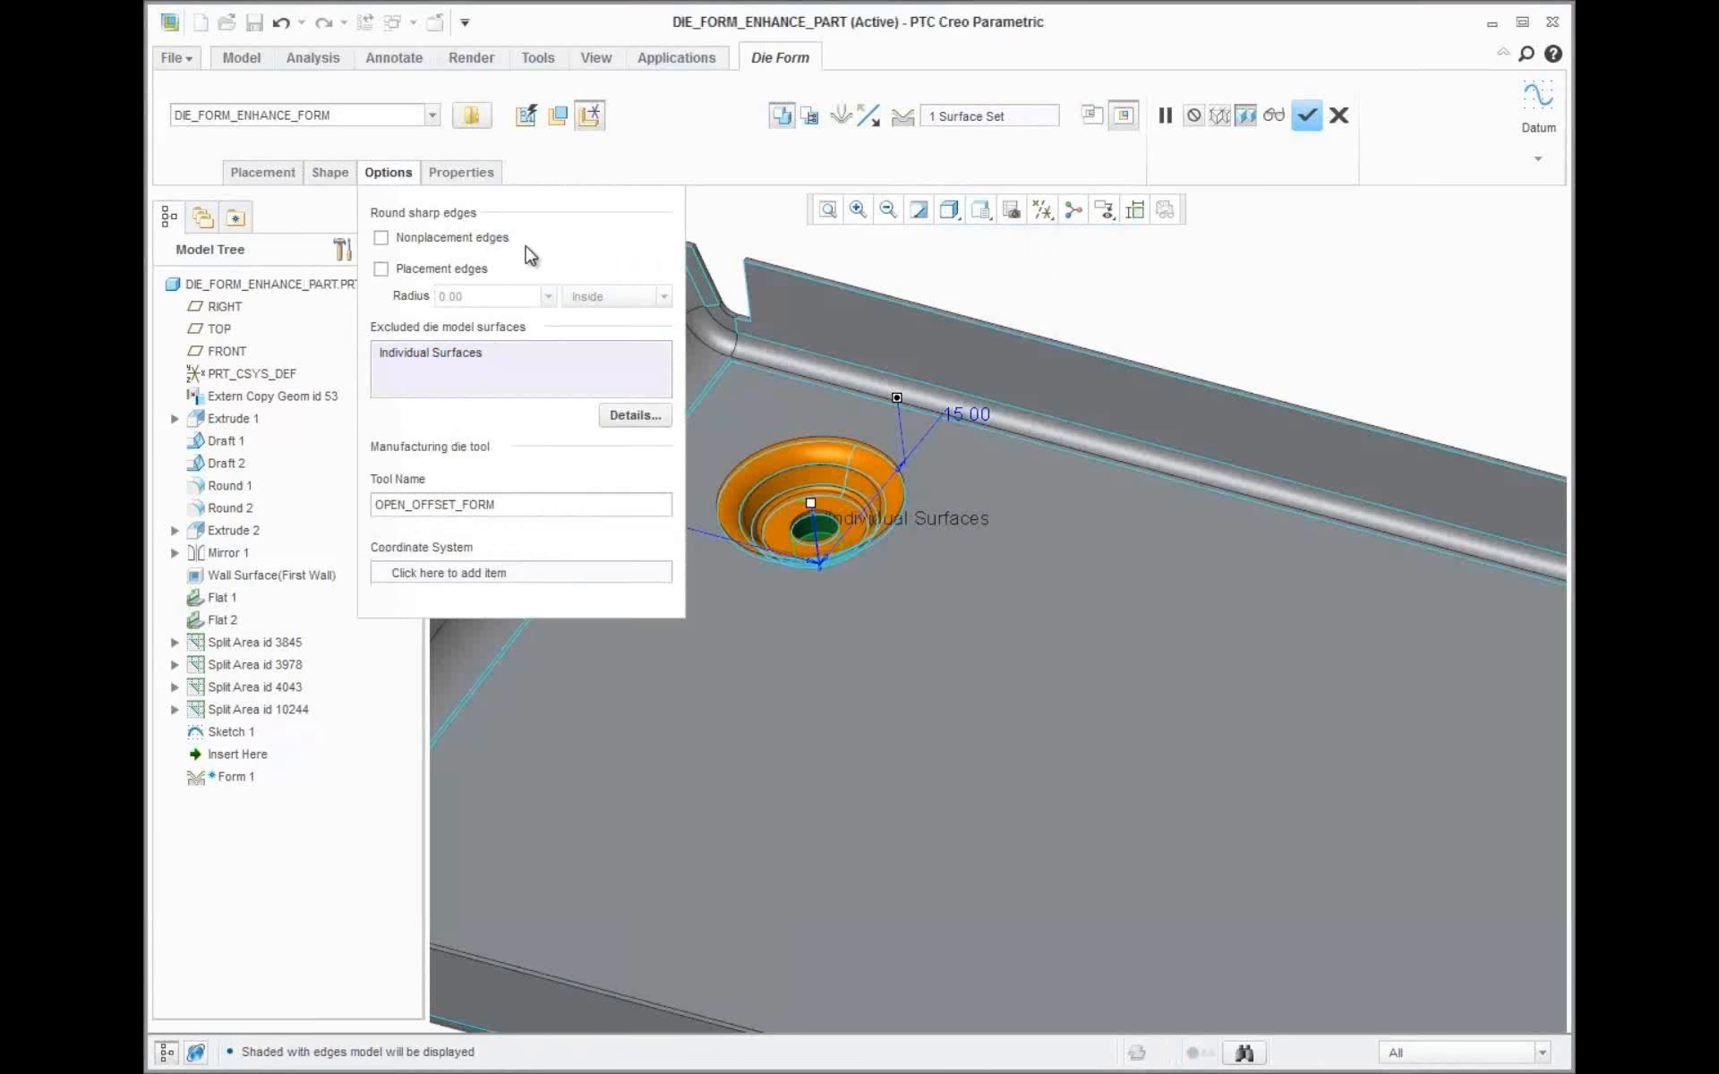
Enable rounding of the form's nonplacement sharp edges and complete the die form
left_click(430, 239)
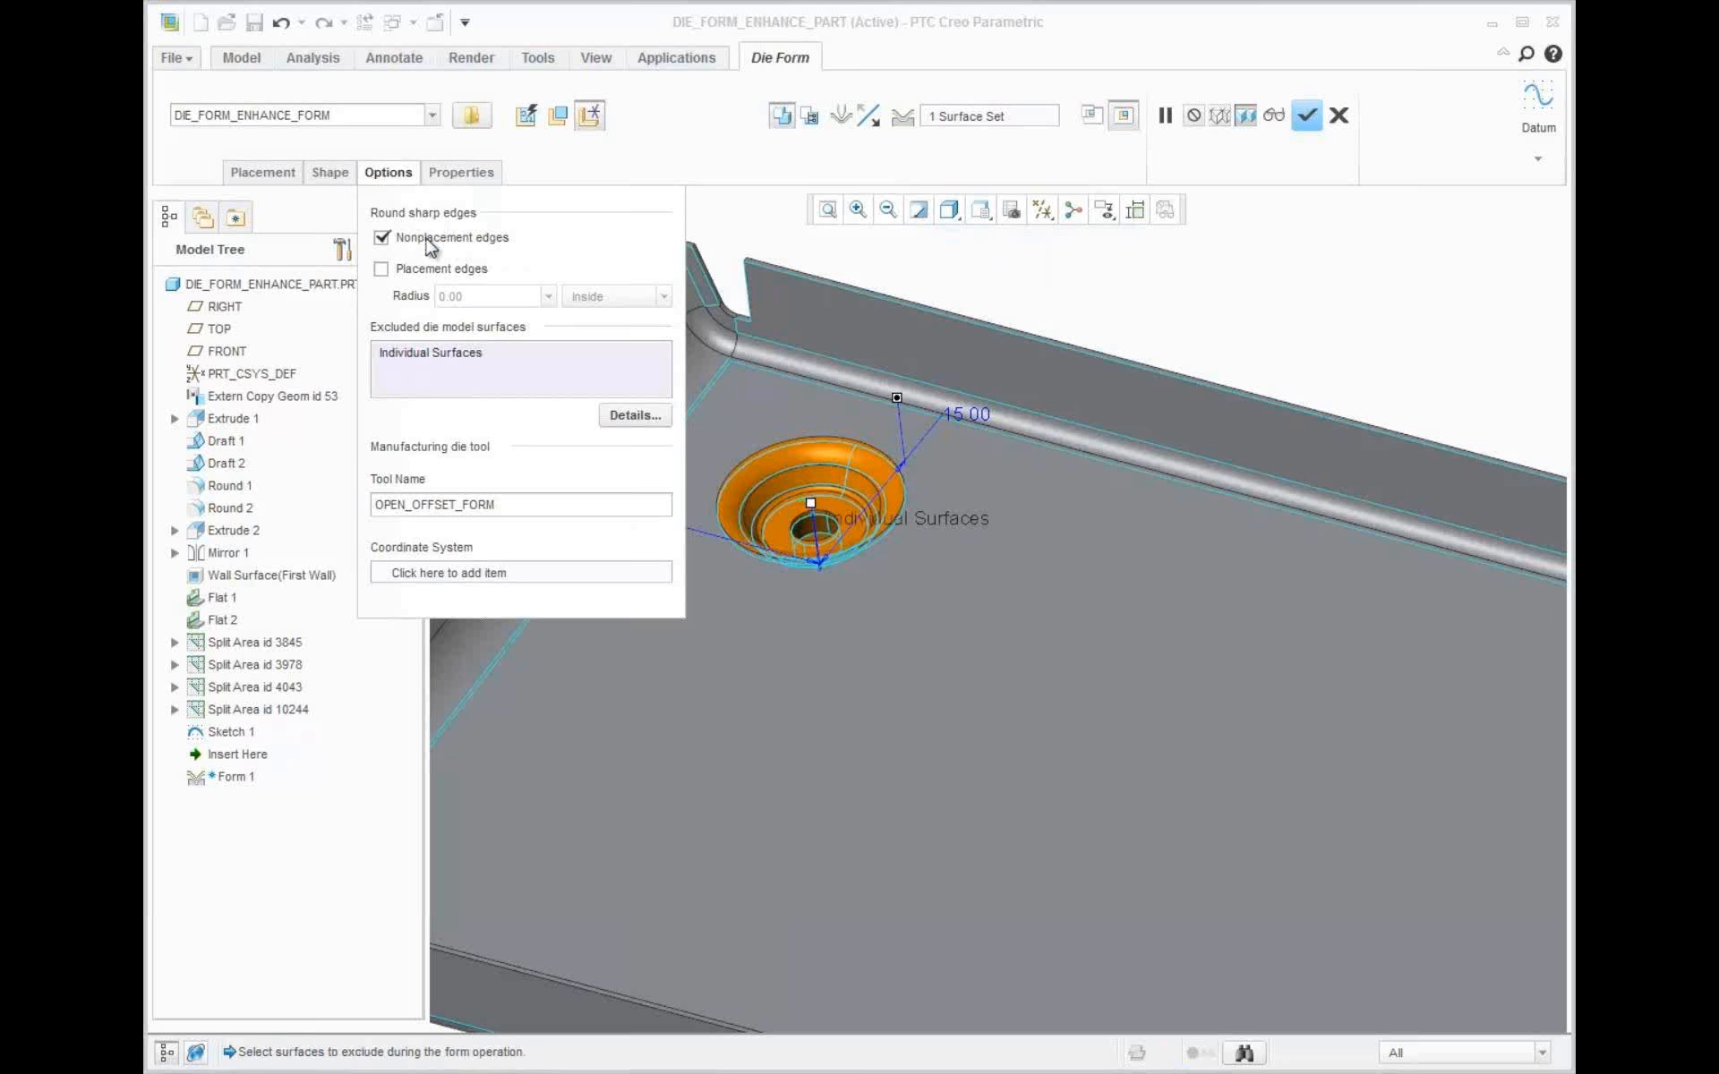
left_click(421, 240)
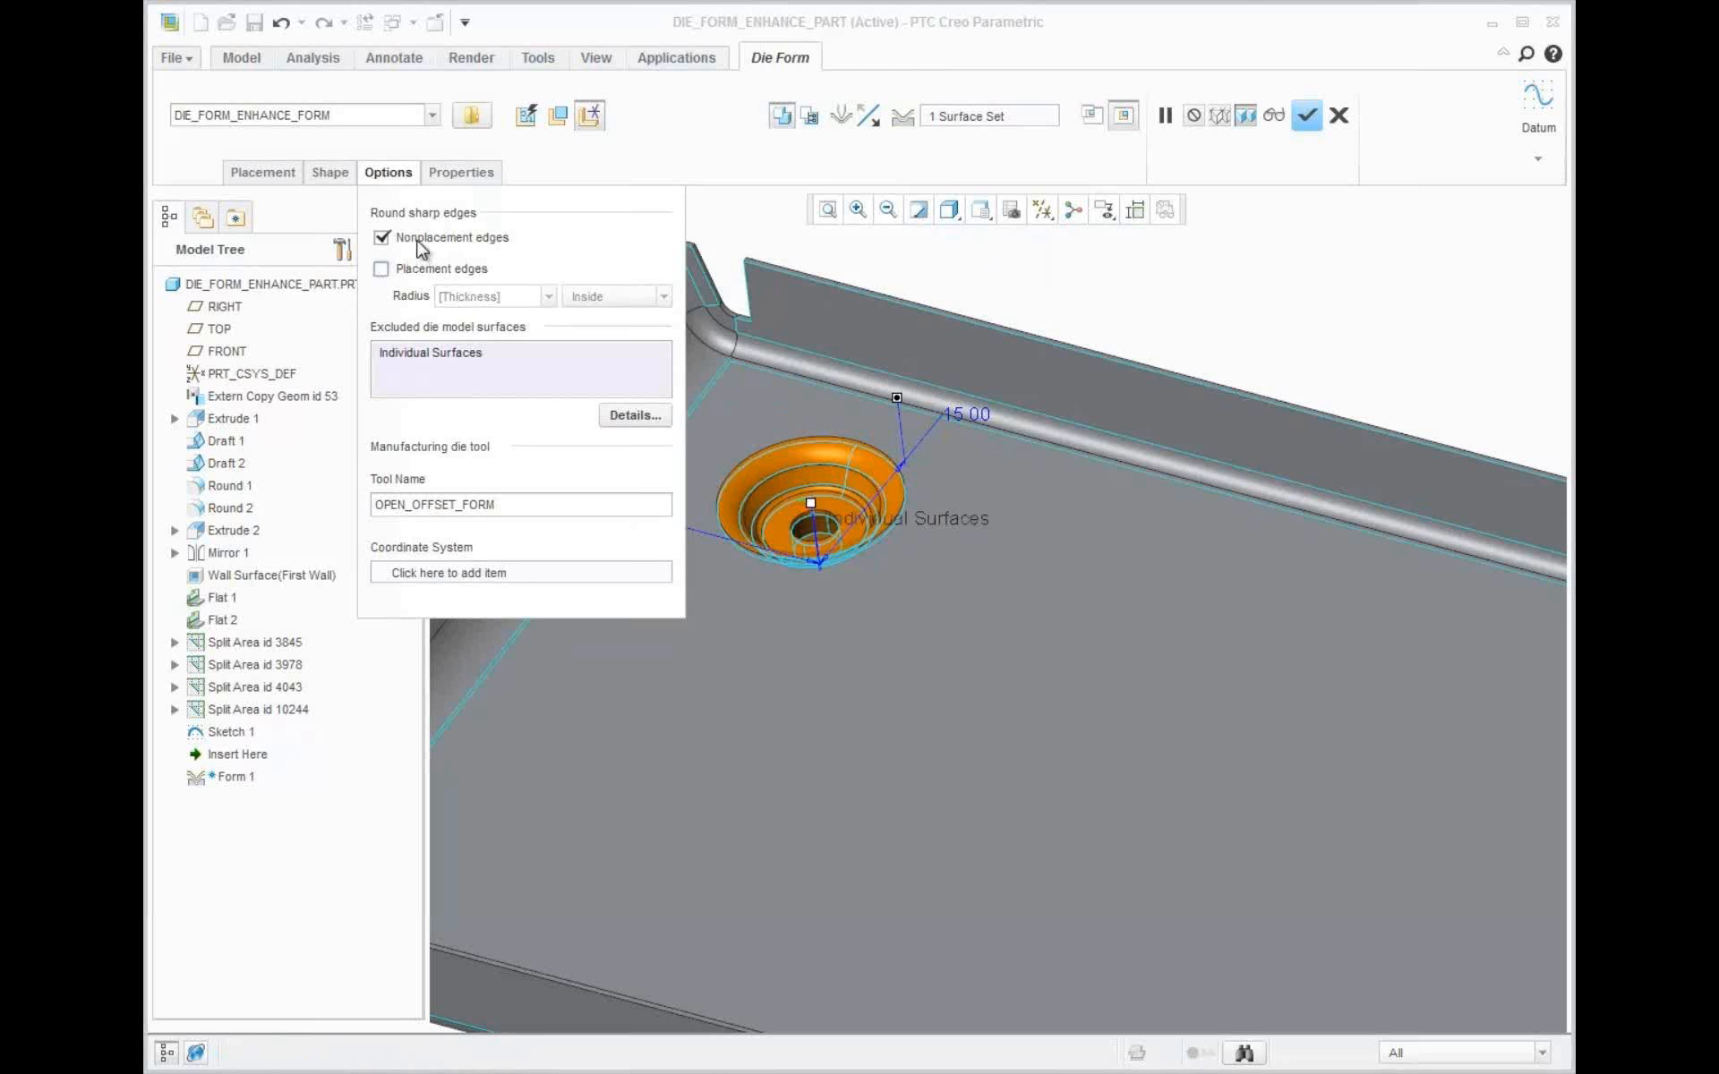
left_click(391, 173)
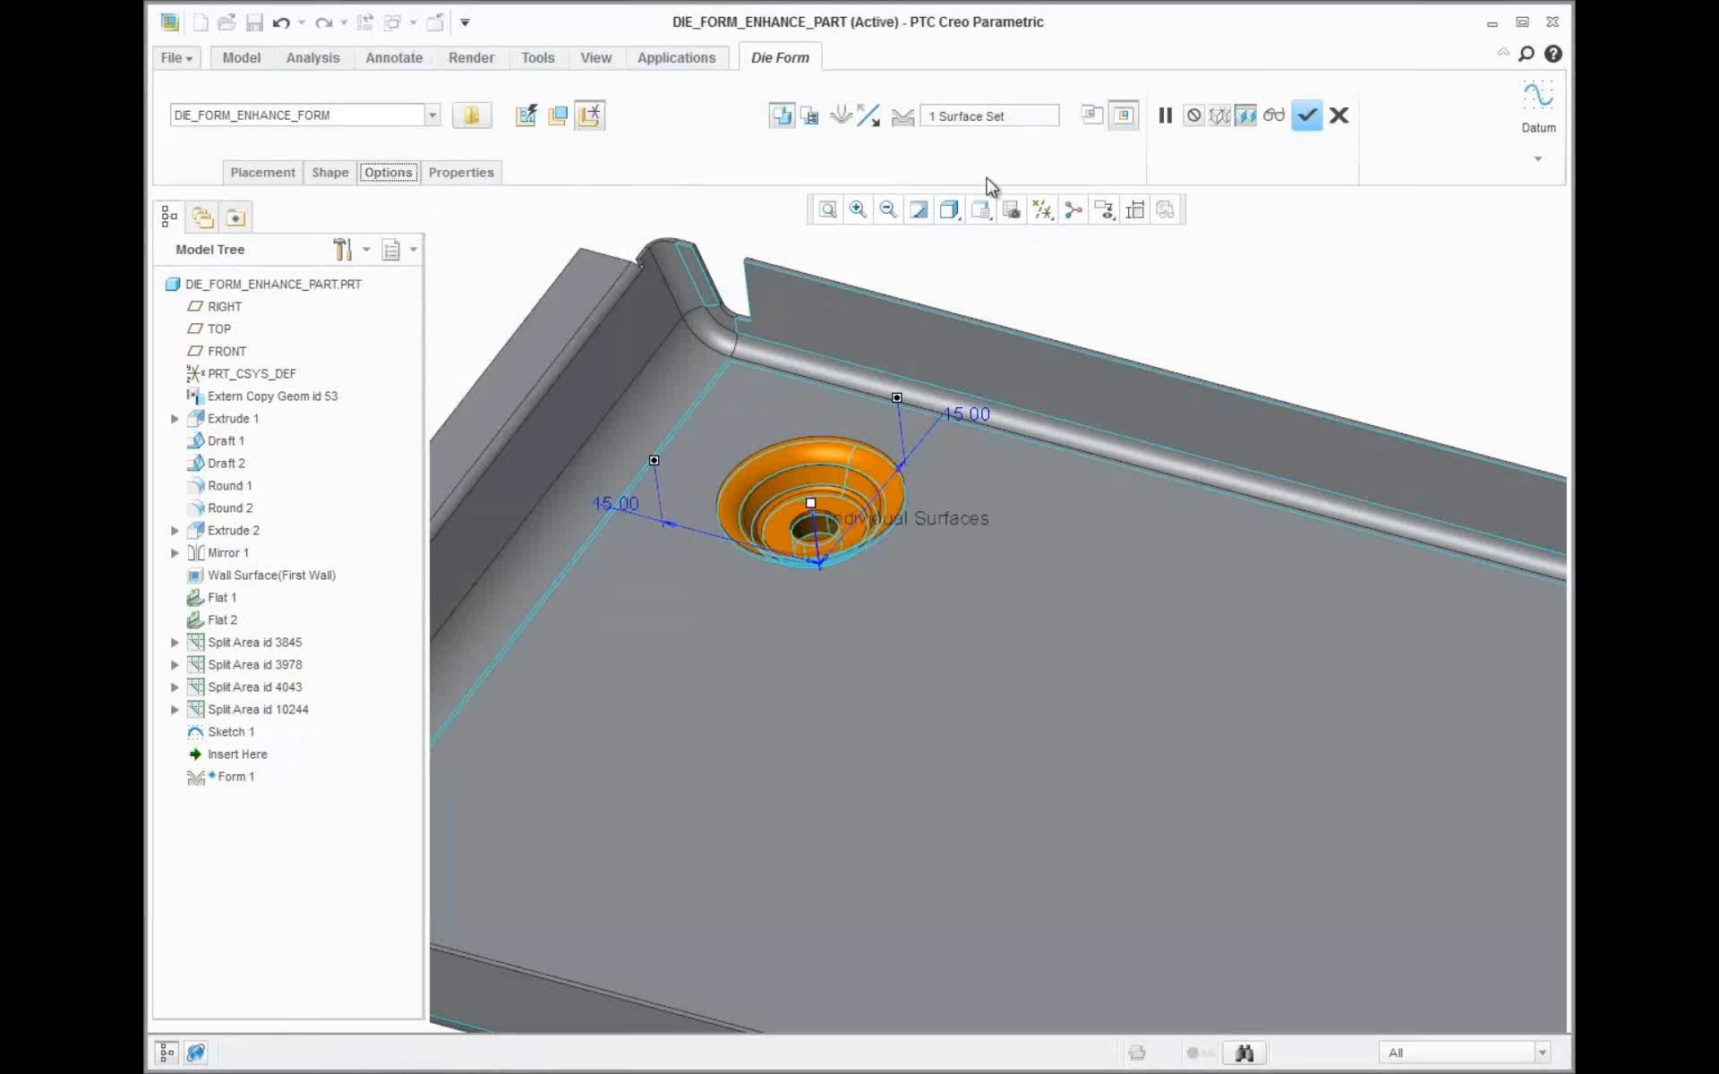
left_click(1296, 124)
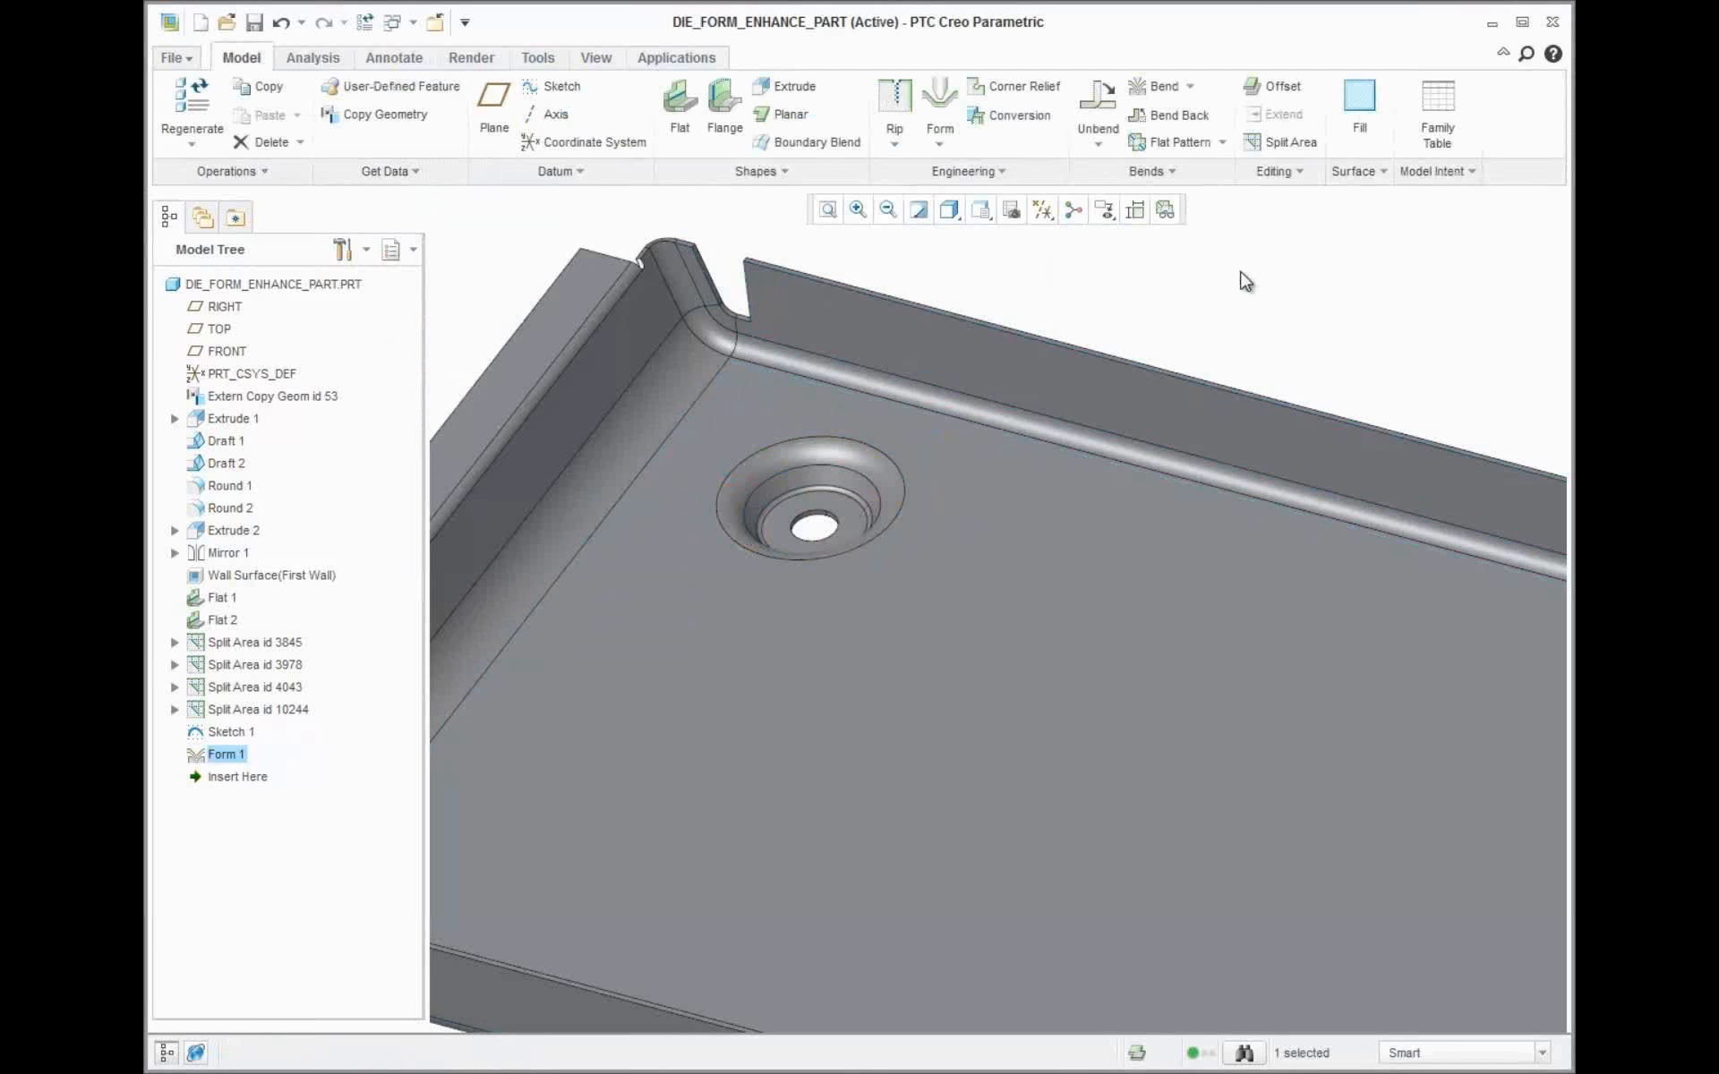
Start a second die form on the tray with DIE_FORM_ENHANCE_FORM and turn on coordinate system display
scroll(1154, 283, "down", 2)
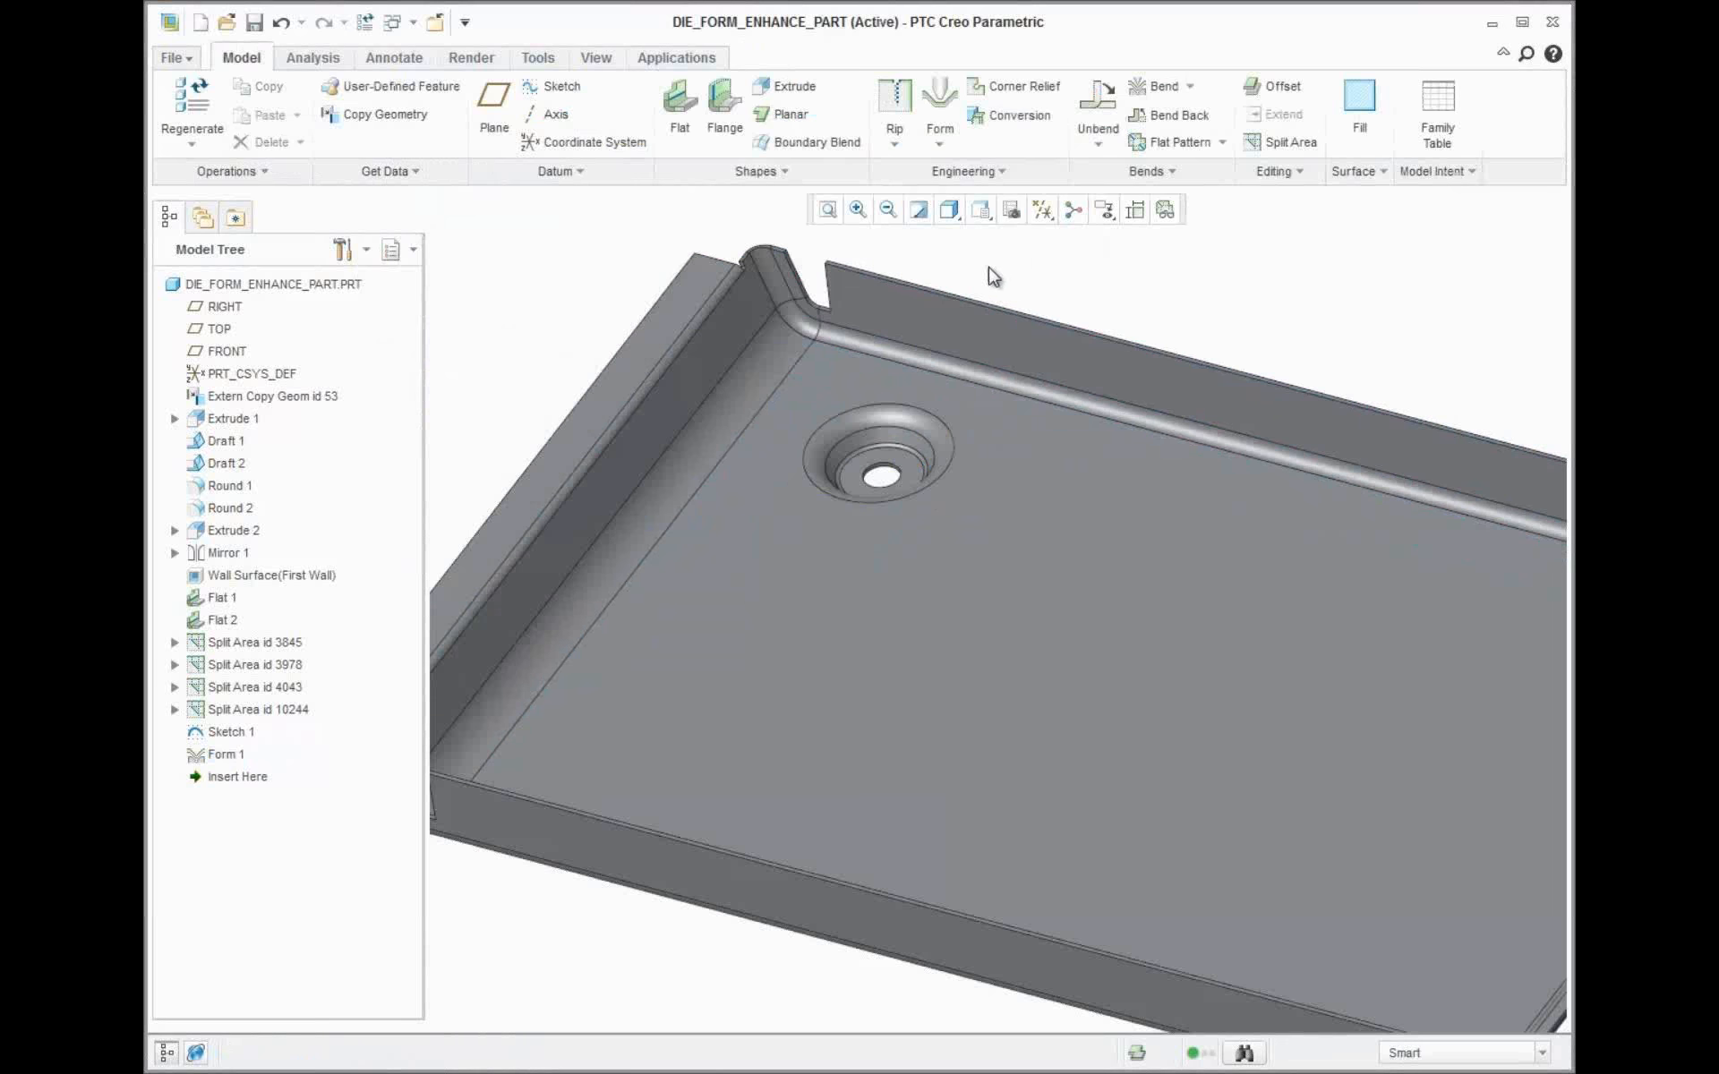
left_click(935, 143)
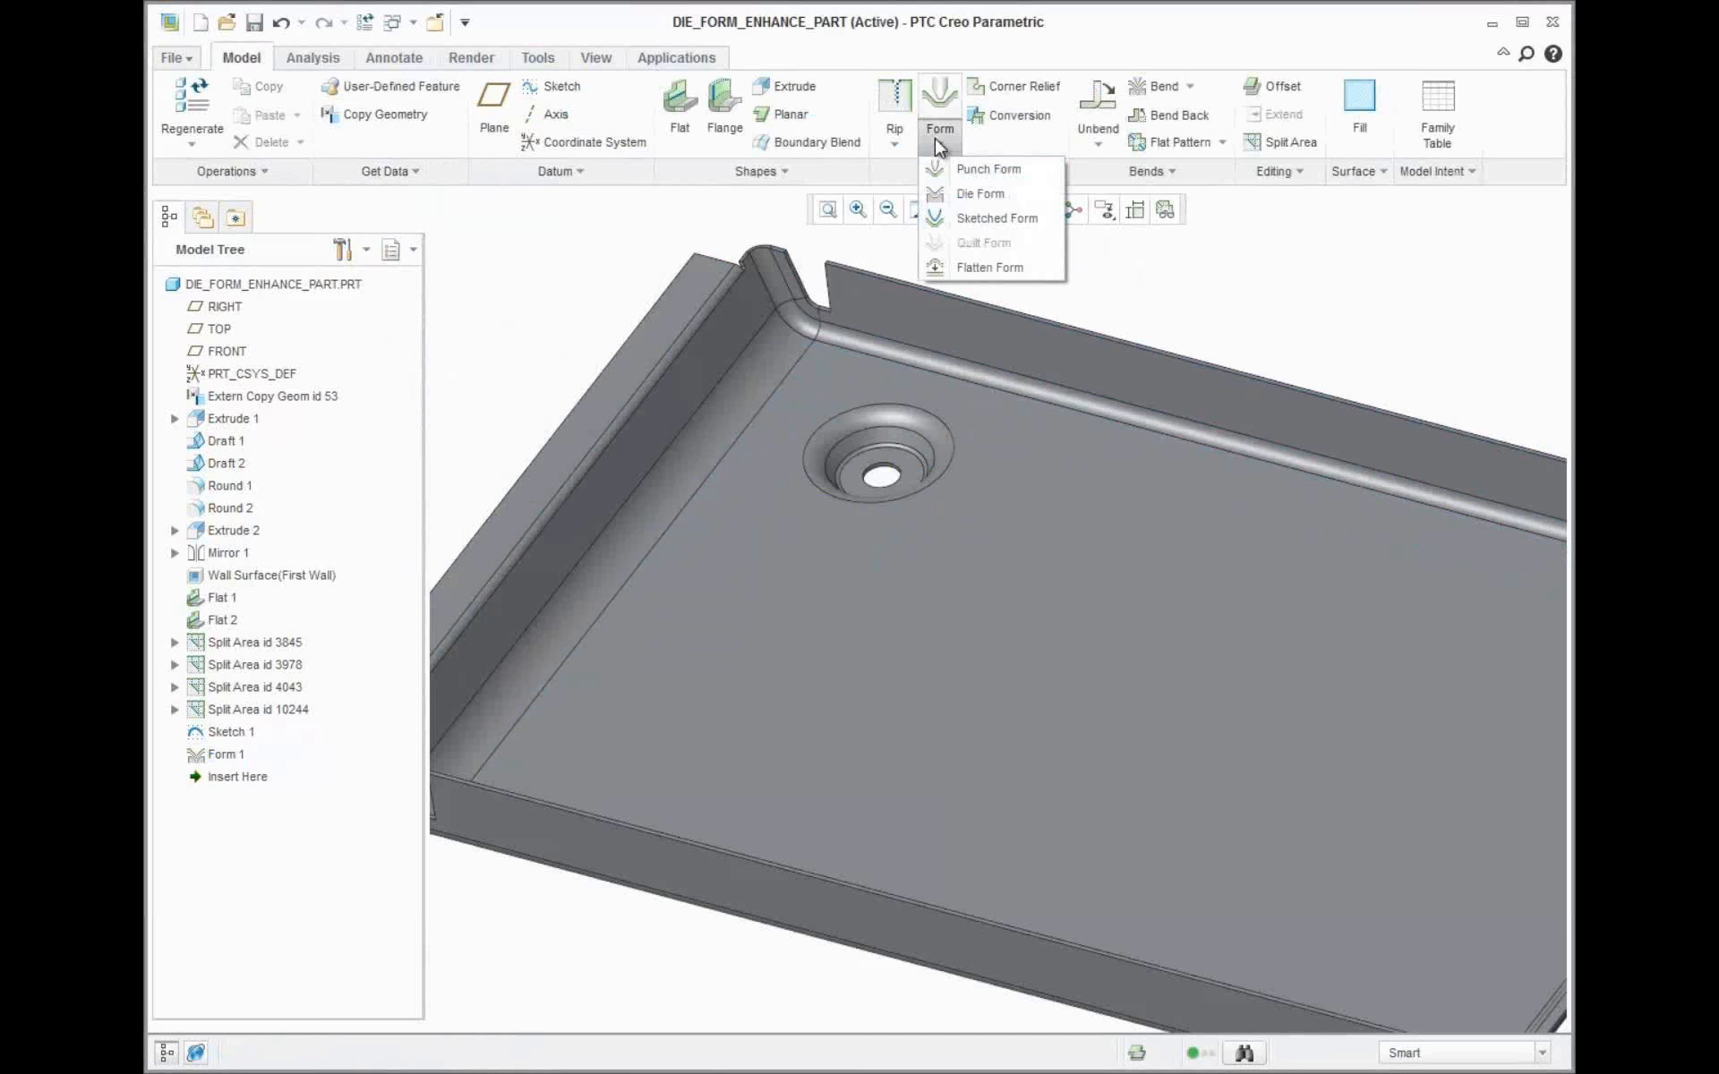
left_click(979, 194)
left_click(1043, 215)
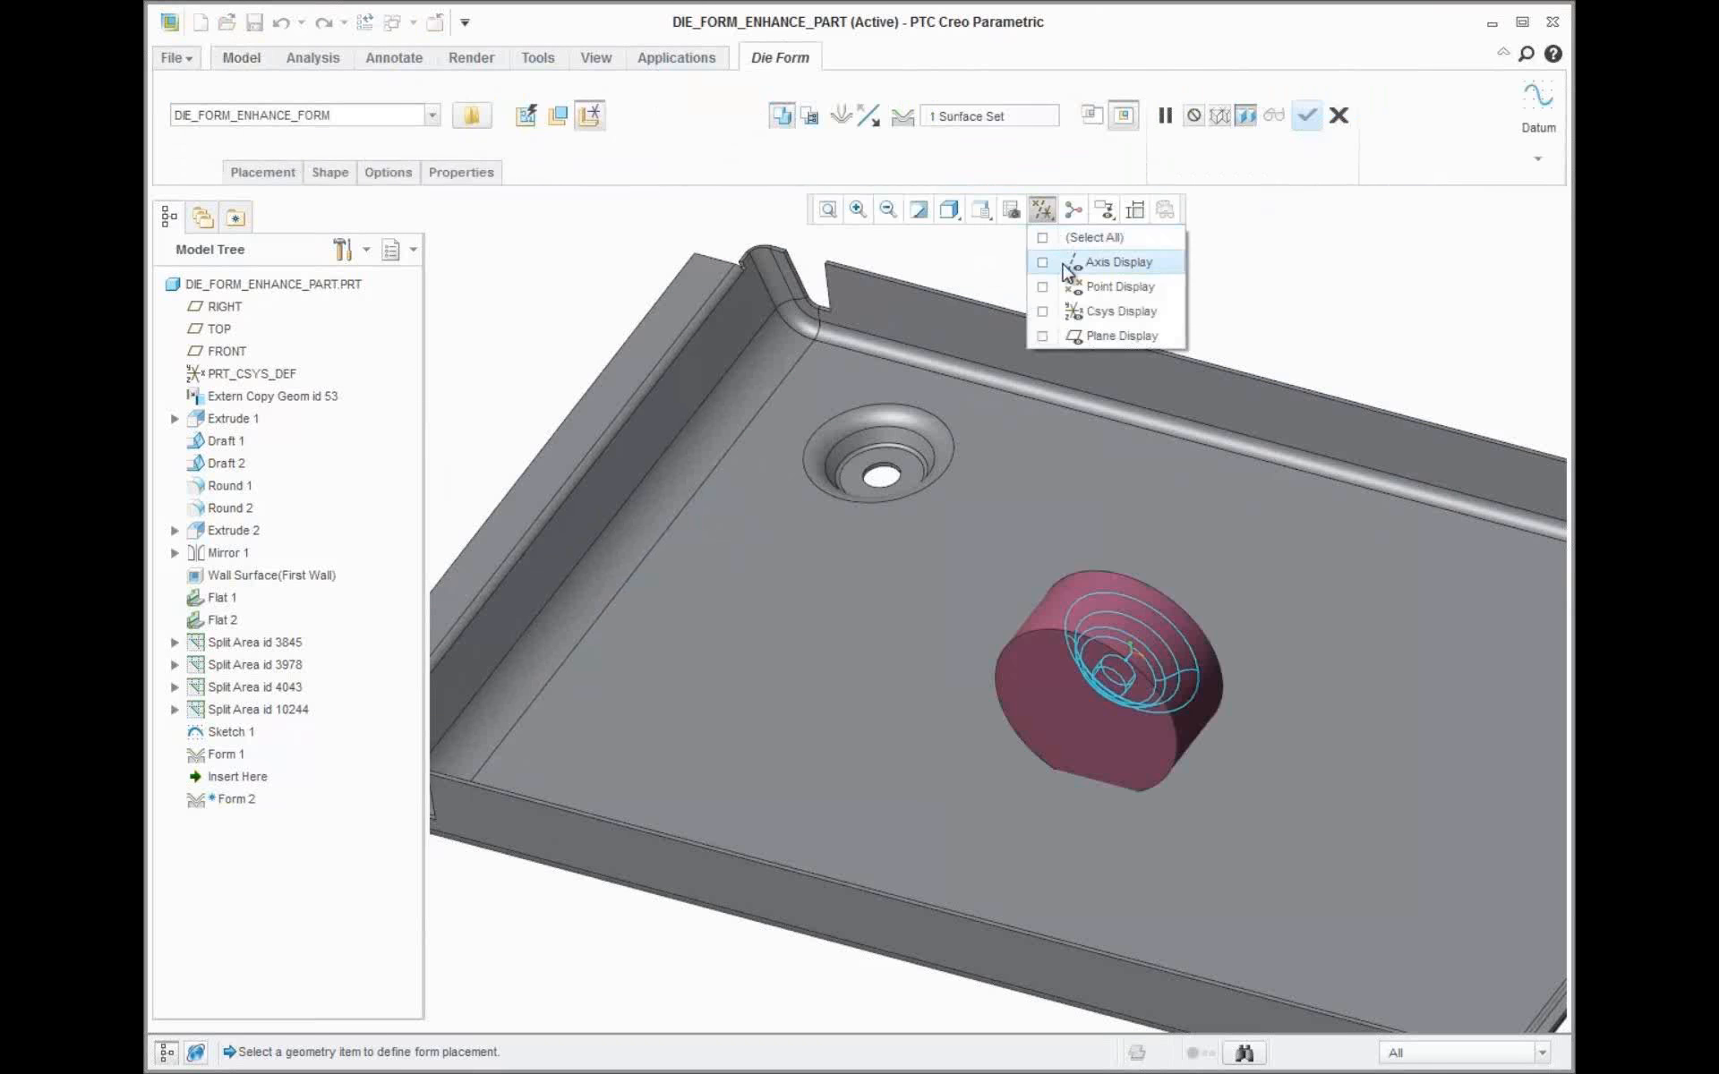
left_click(1094, 310)
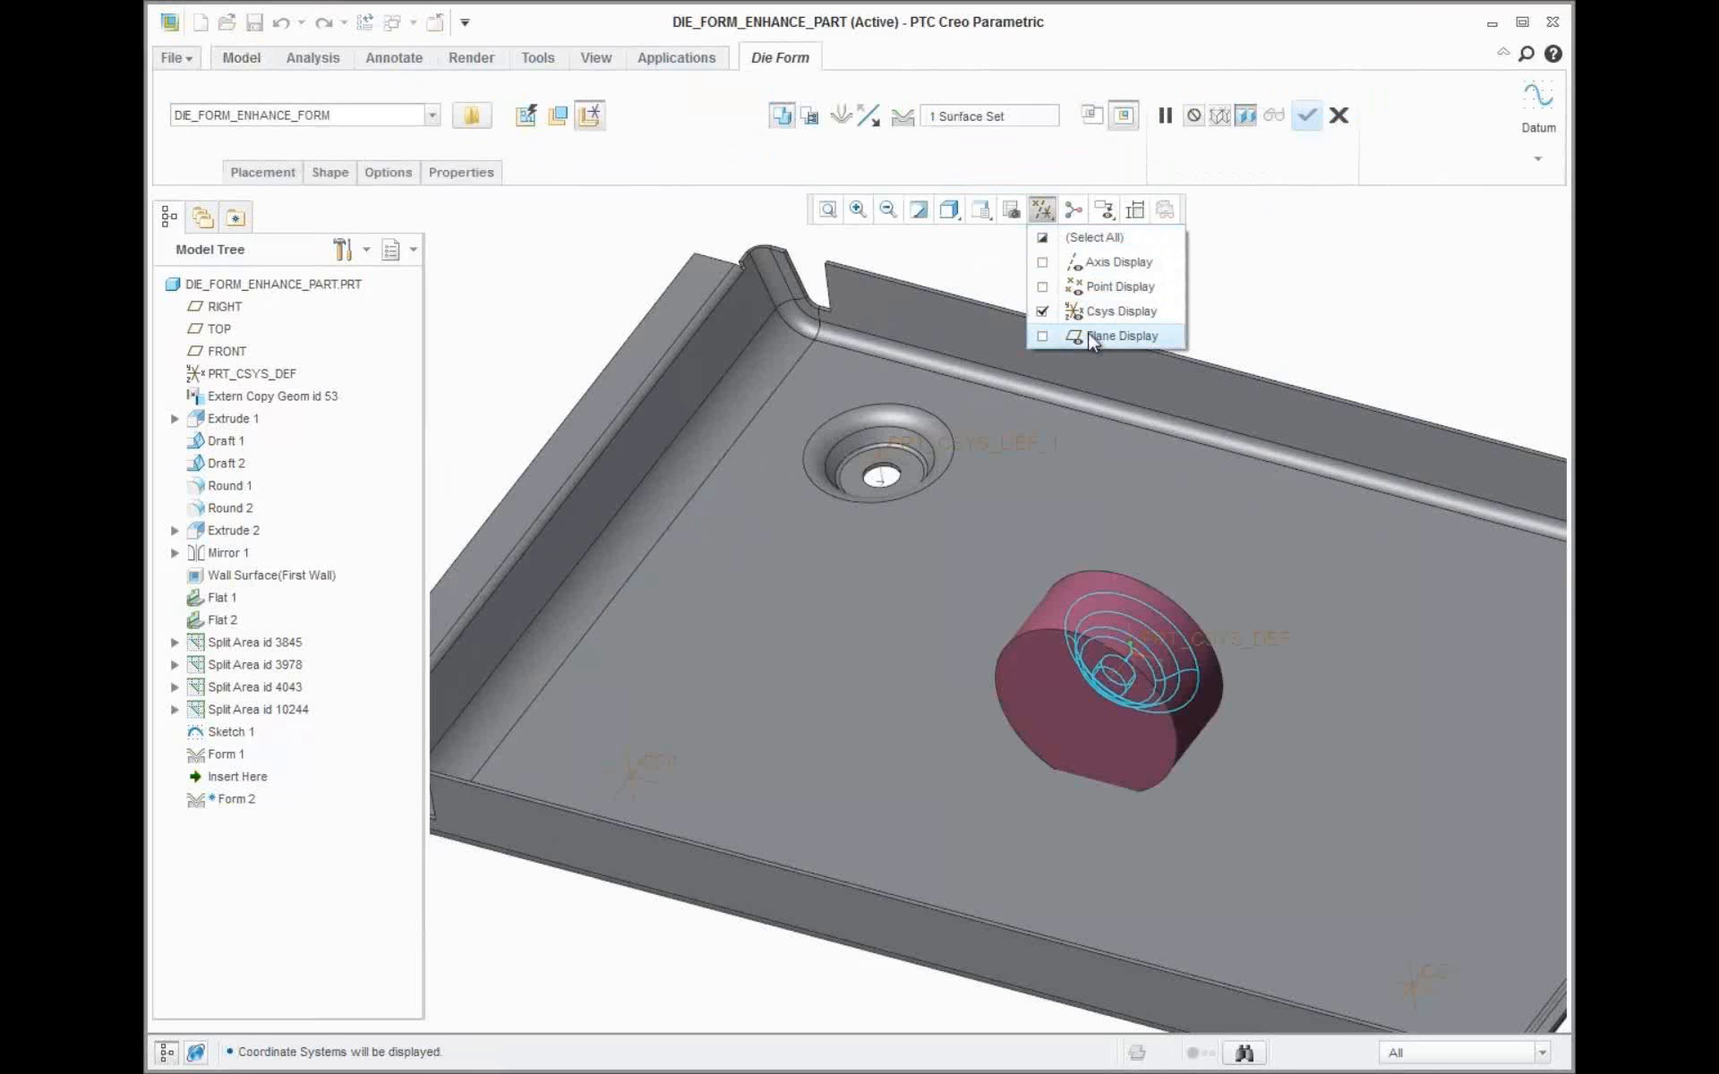
Switch the form's placement to Interface To Geom, accept removal of current constraints, place it on coordinate system CS0, and complete it
left_click(524, 122)
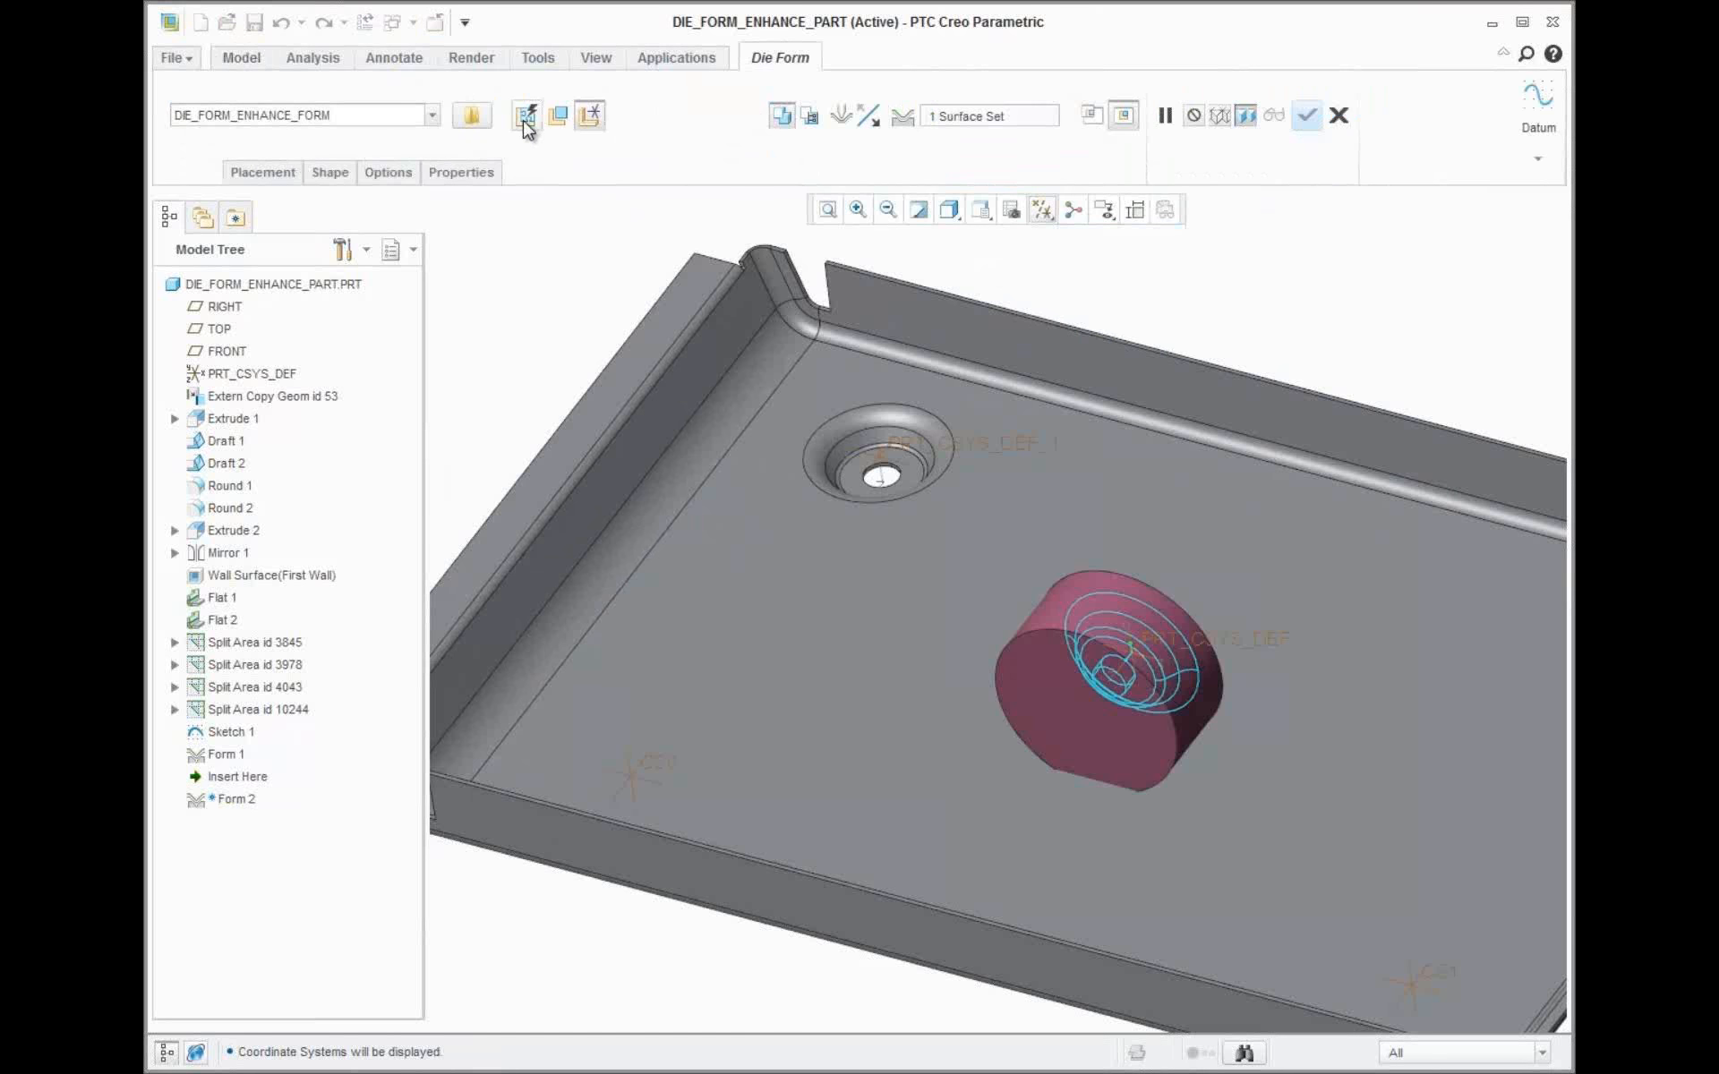
left_click(524, 123)
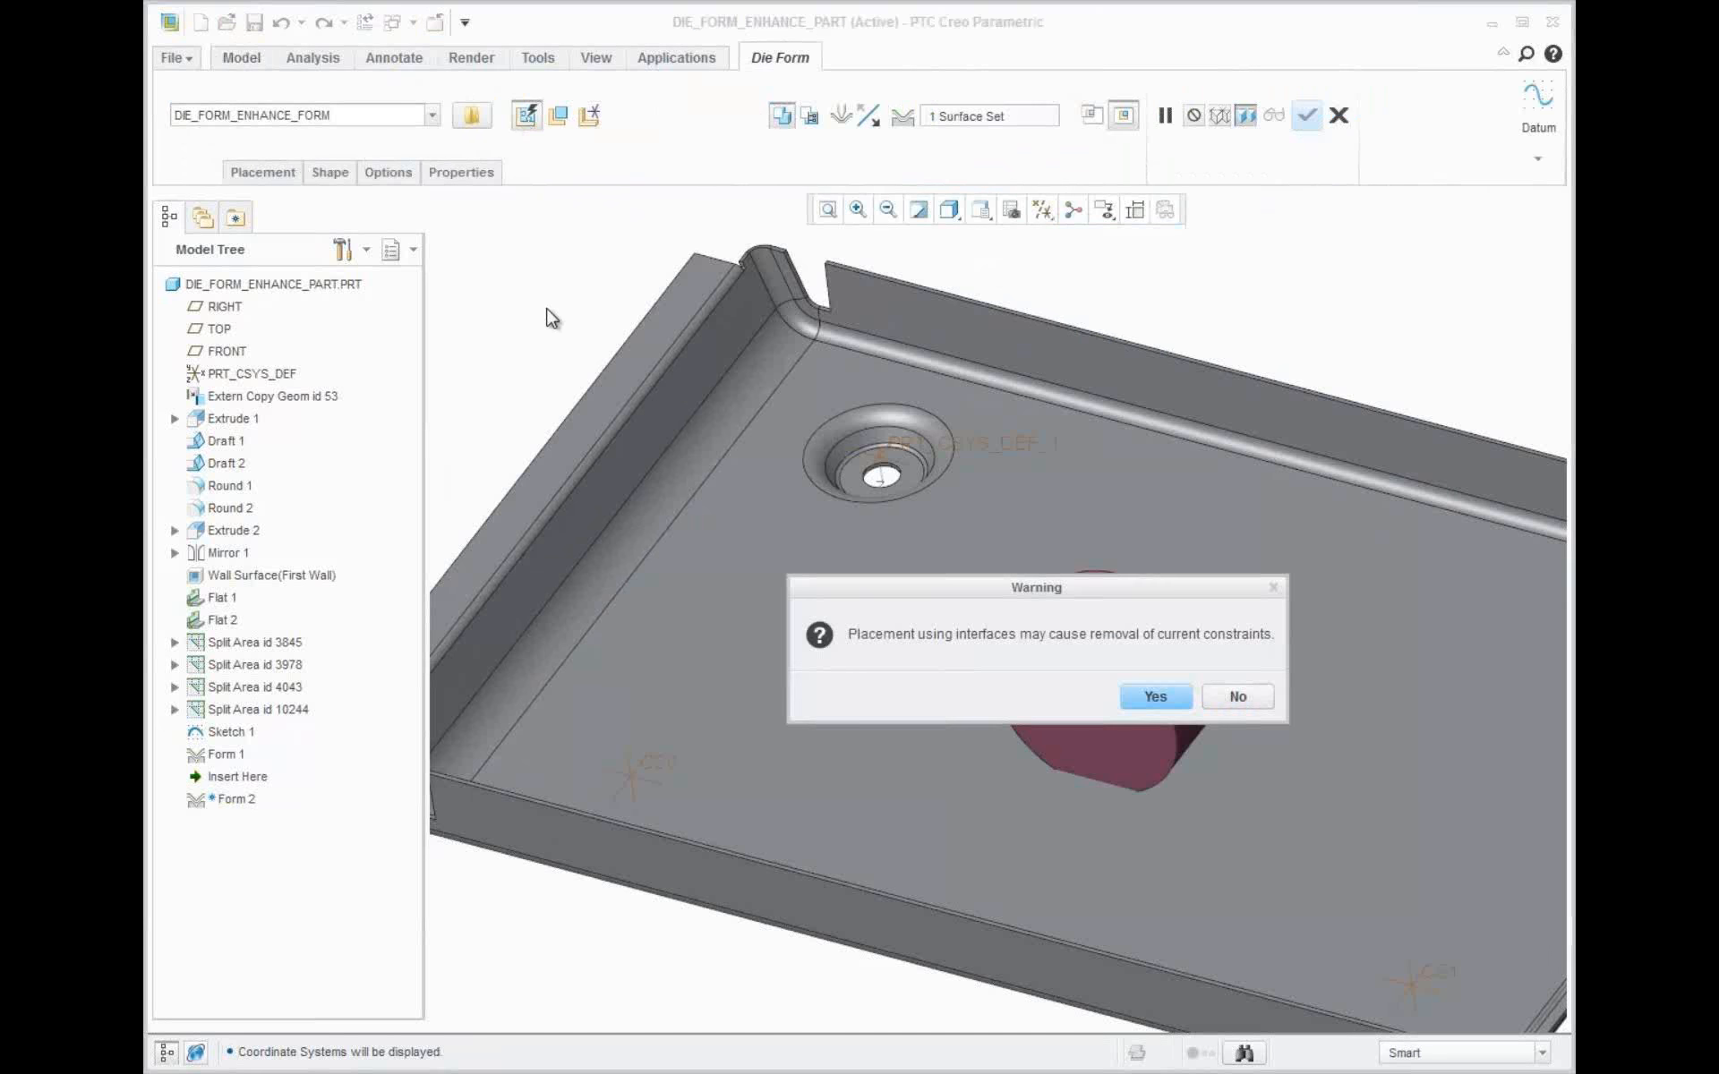
key("Return")
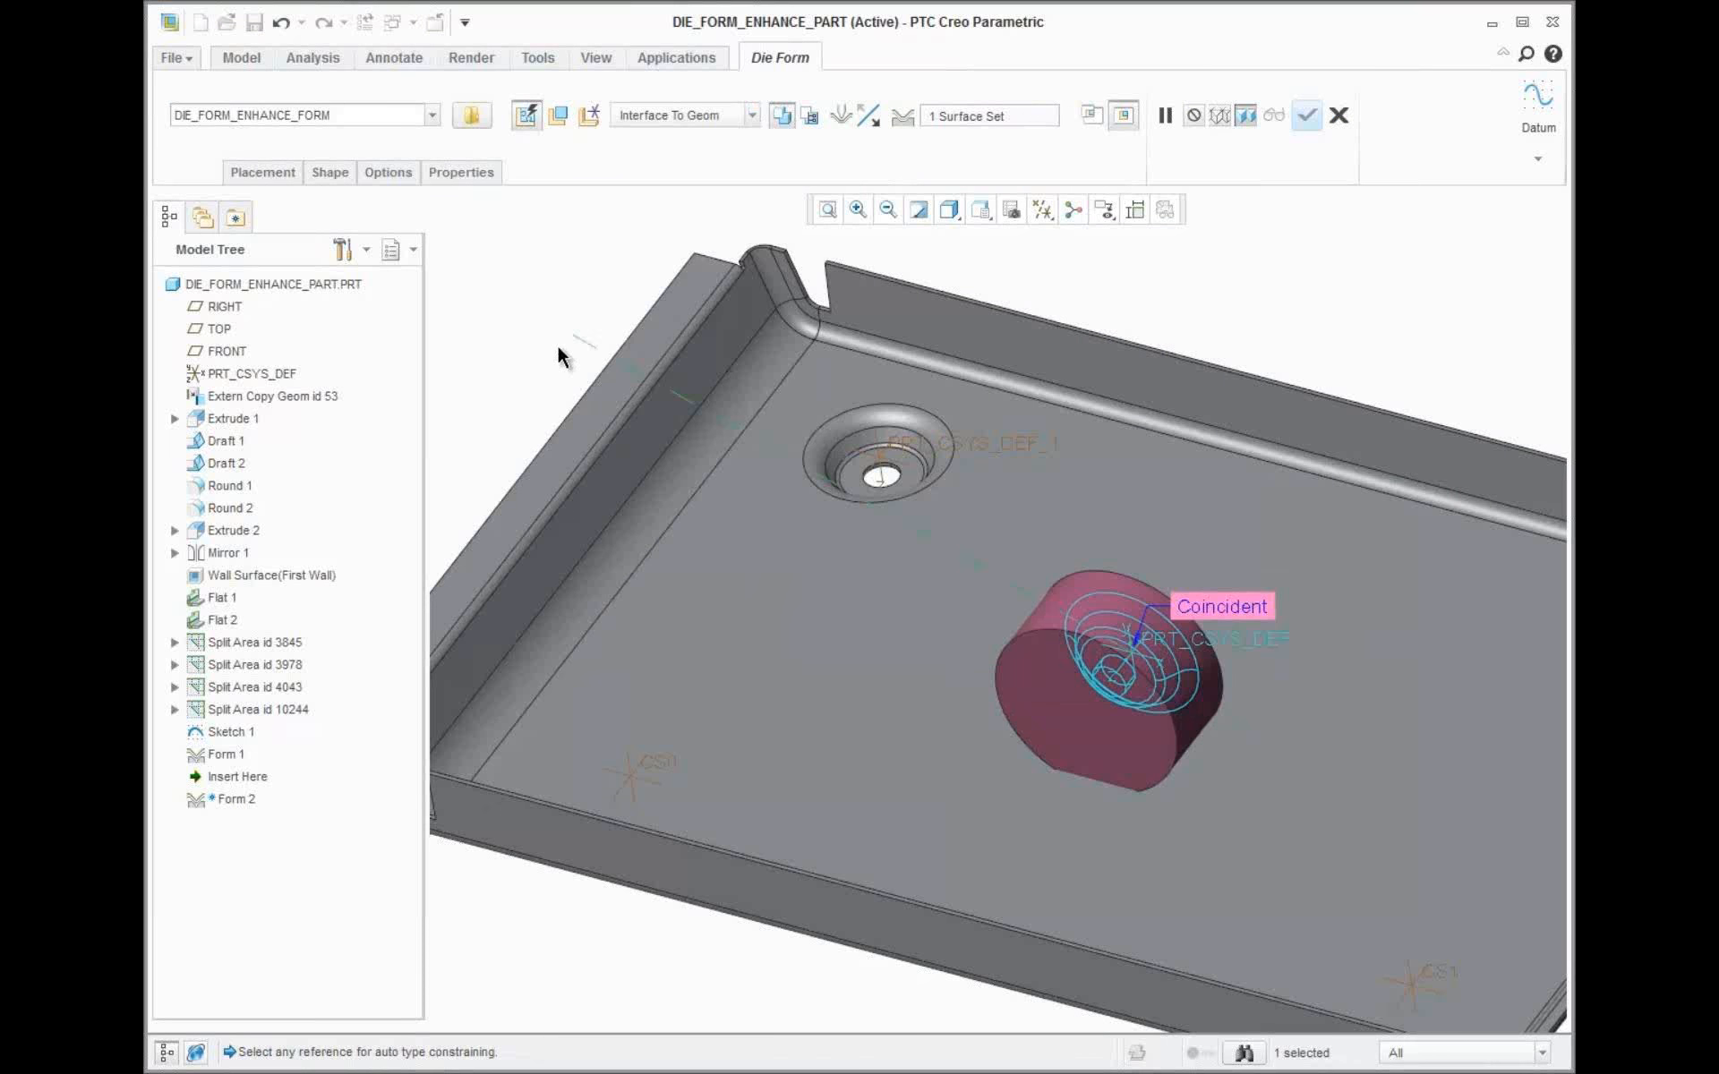
left_click(663, 777)
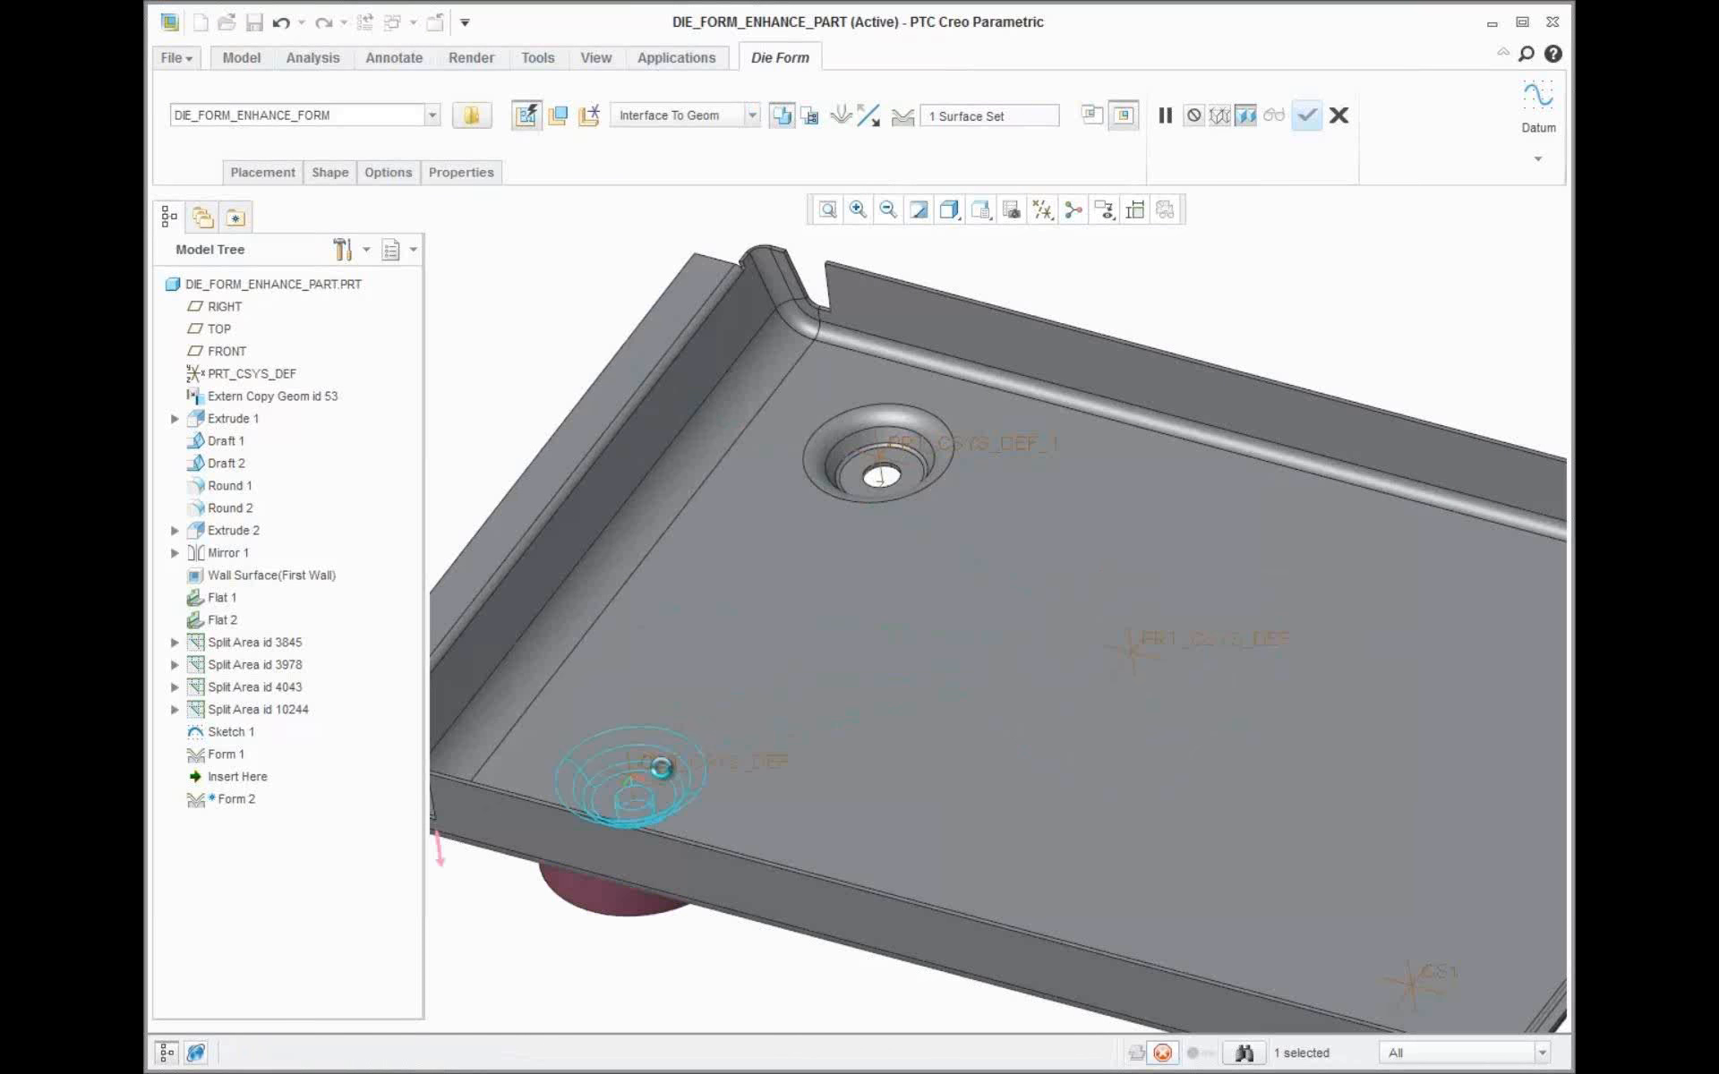
middle_click(804, 596)
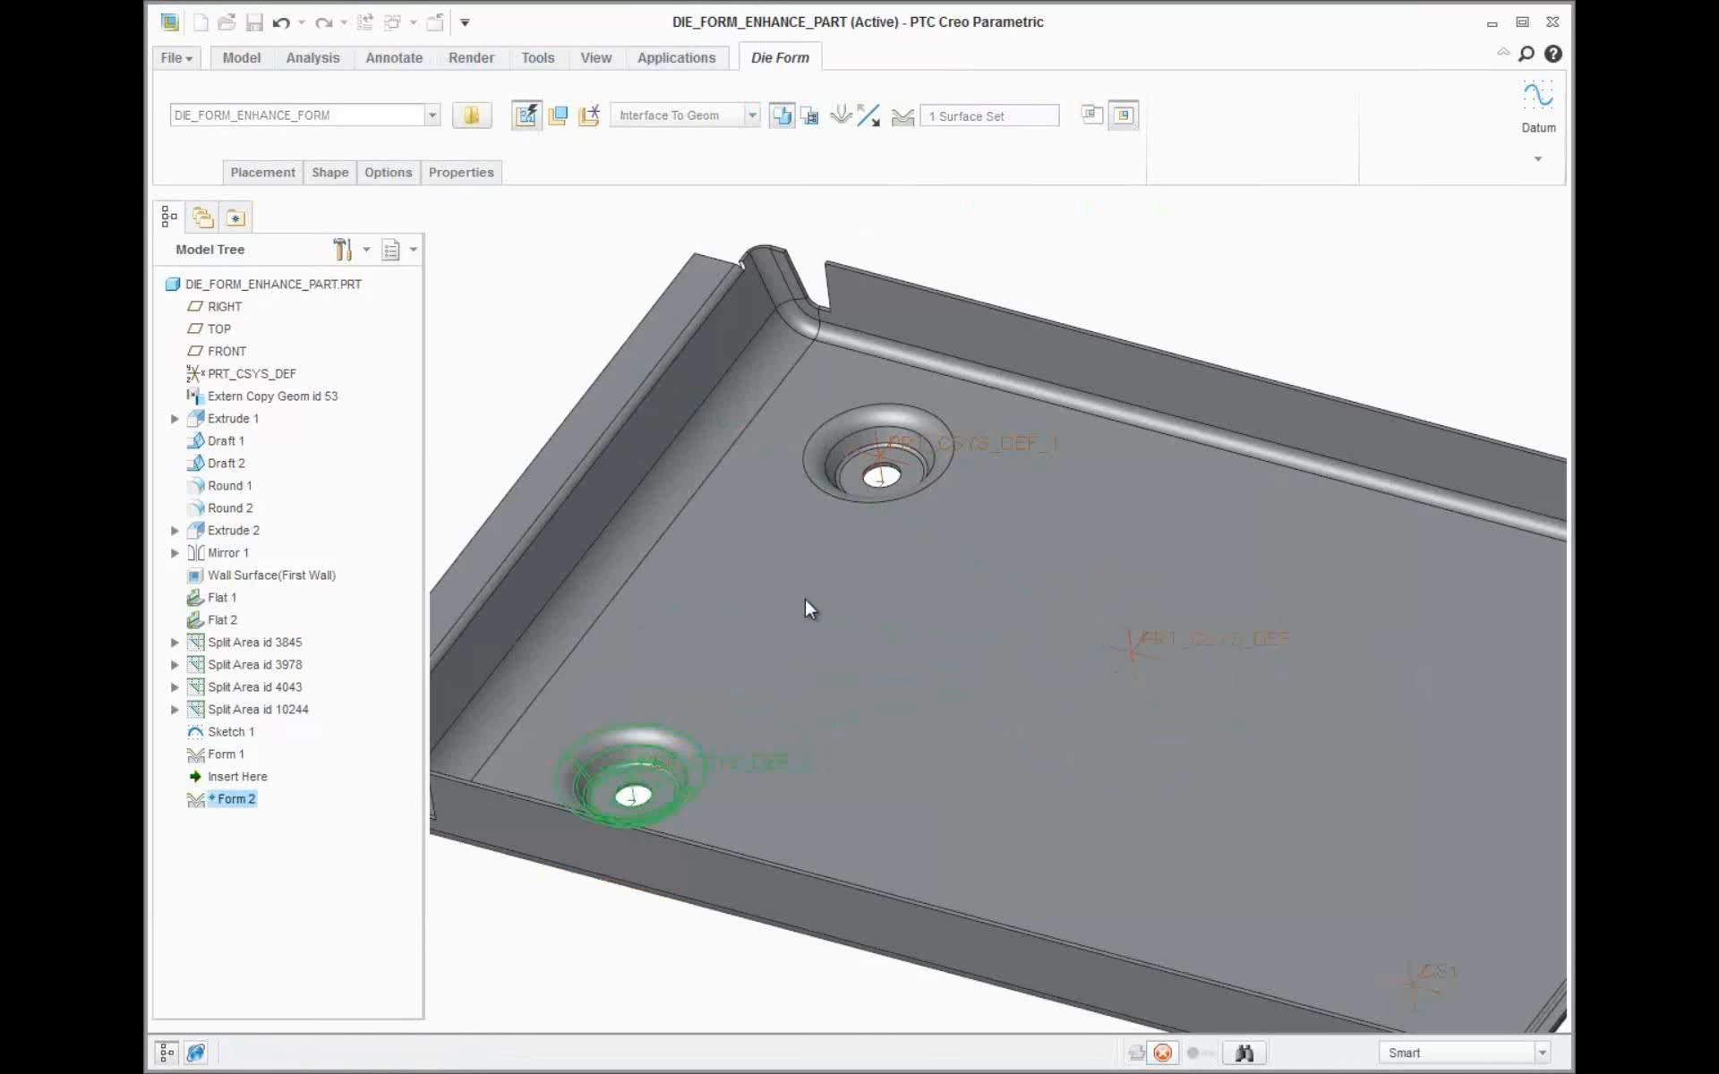
Pattern the second die form with a Point pattern that uses the coordinate systems of Sketch 1, and complete the pattern
right_click(593, 963)
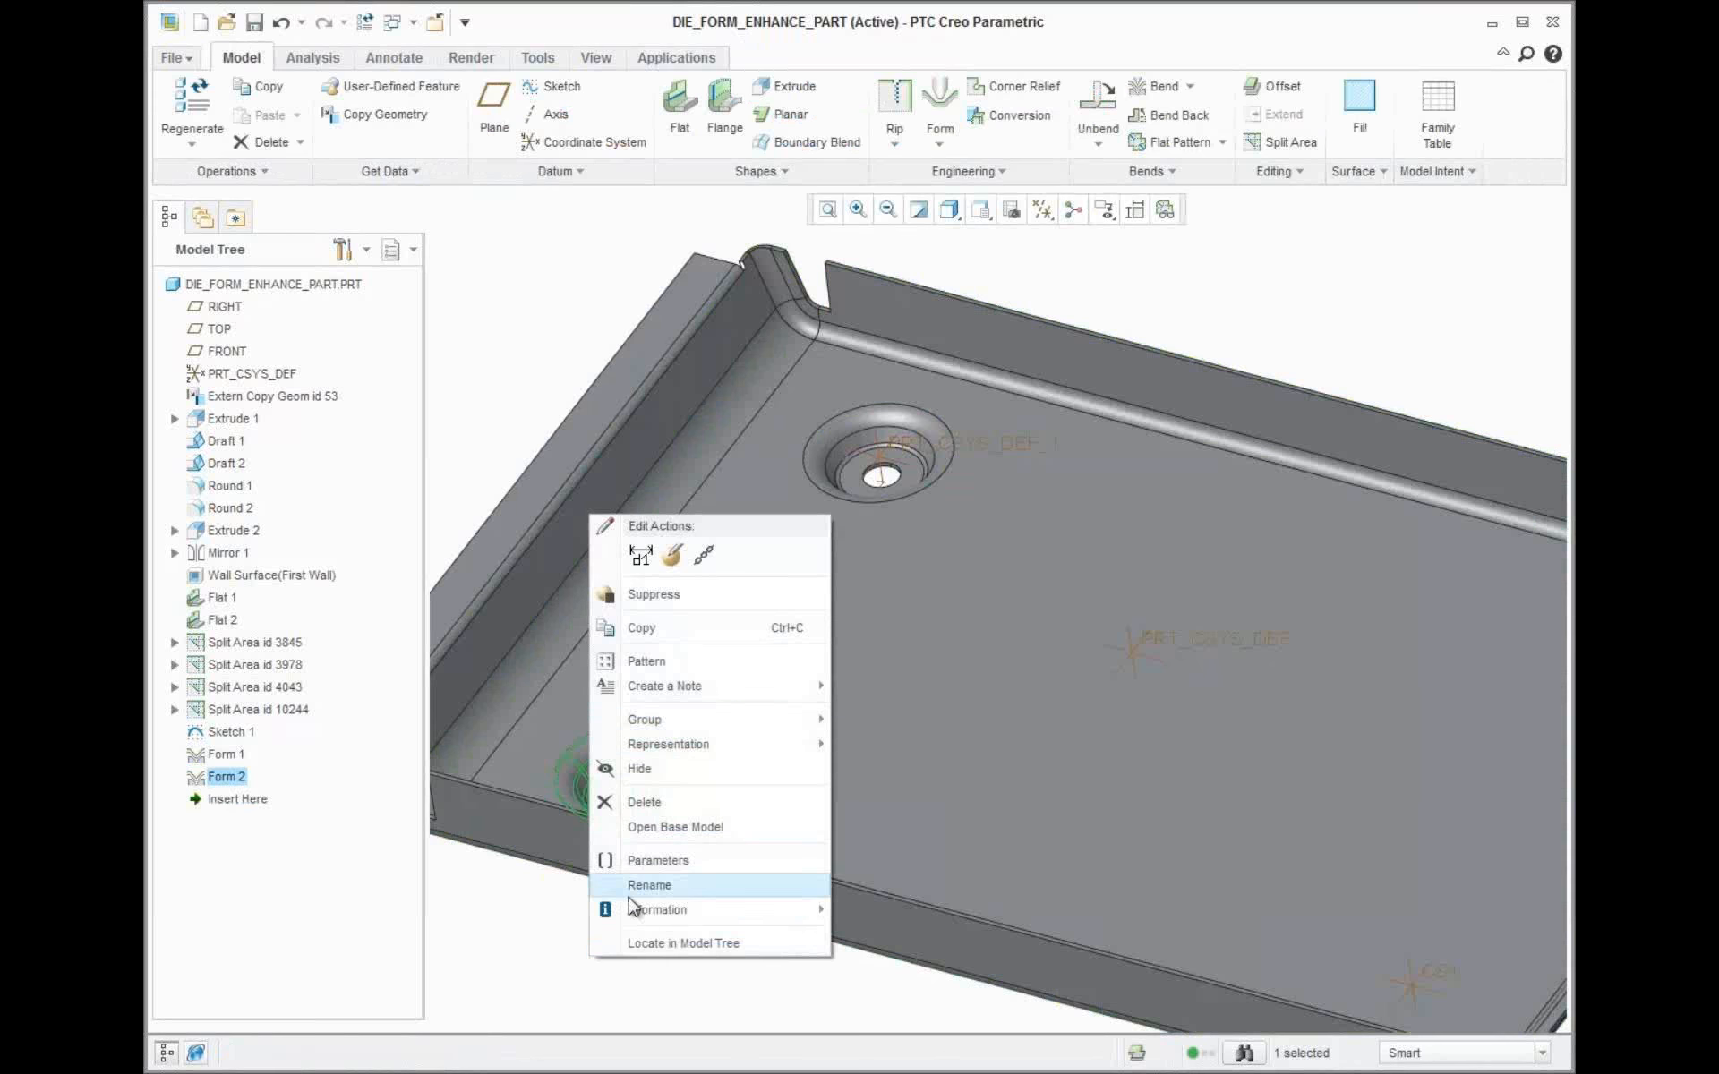
left_click(644, 661)
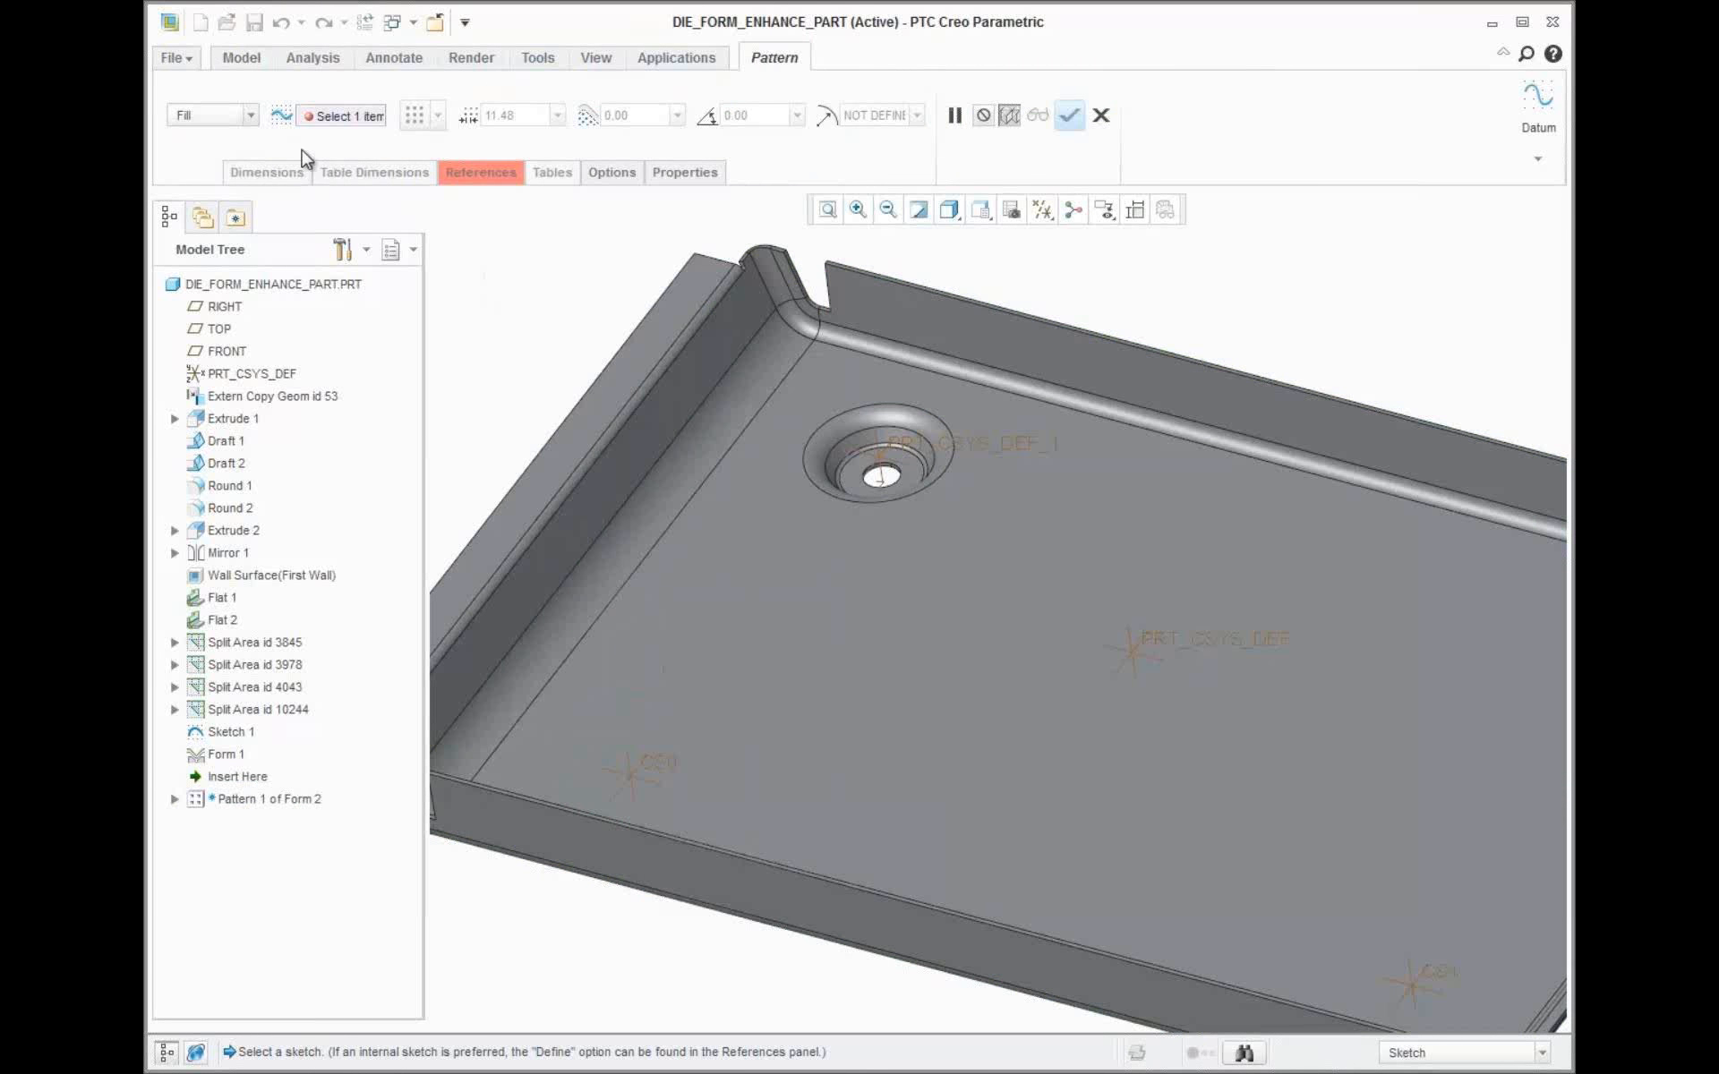
left_click(234, 116)
left_click(220, 264)
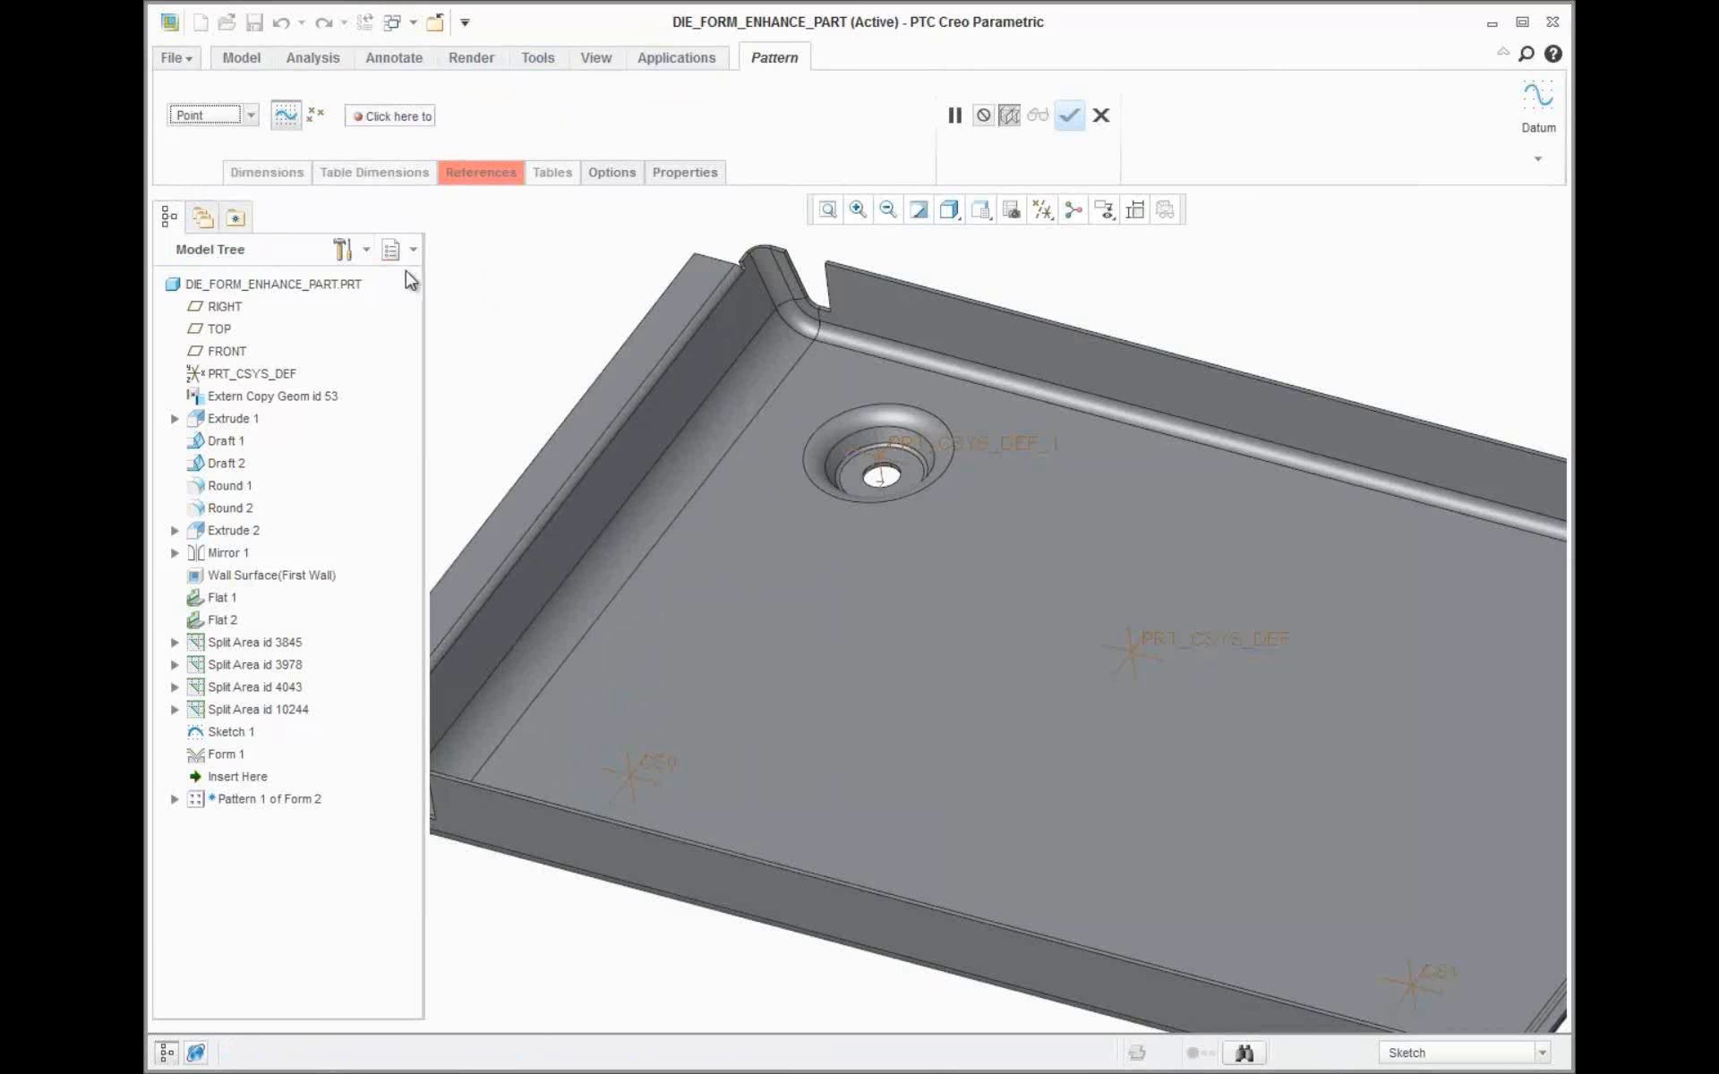
left_click(412, 115)
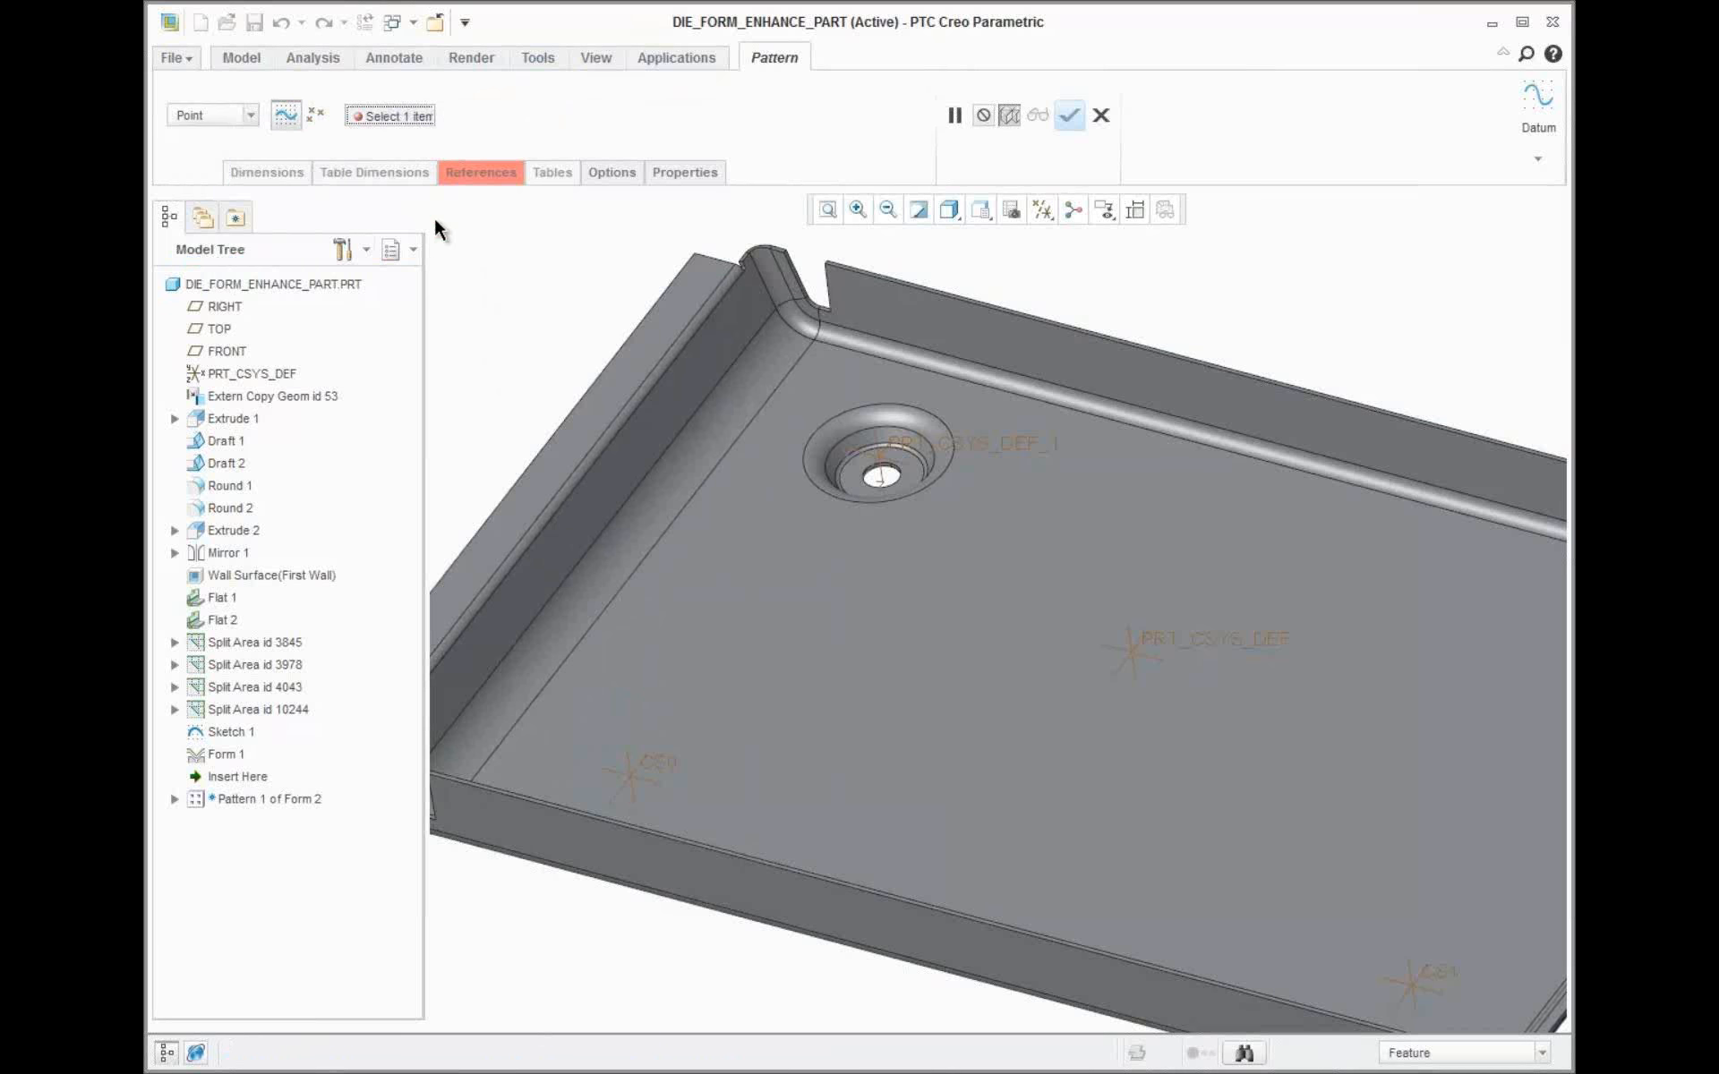
left_click(670, 760)
middle_click(688, 743)
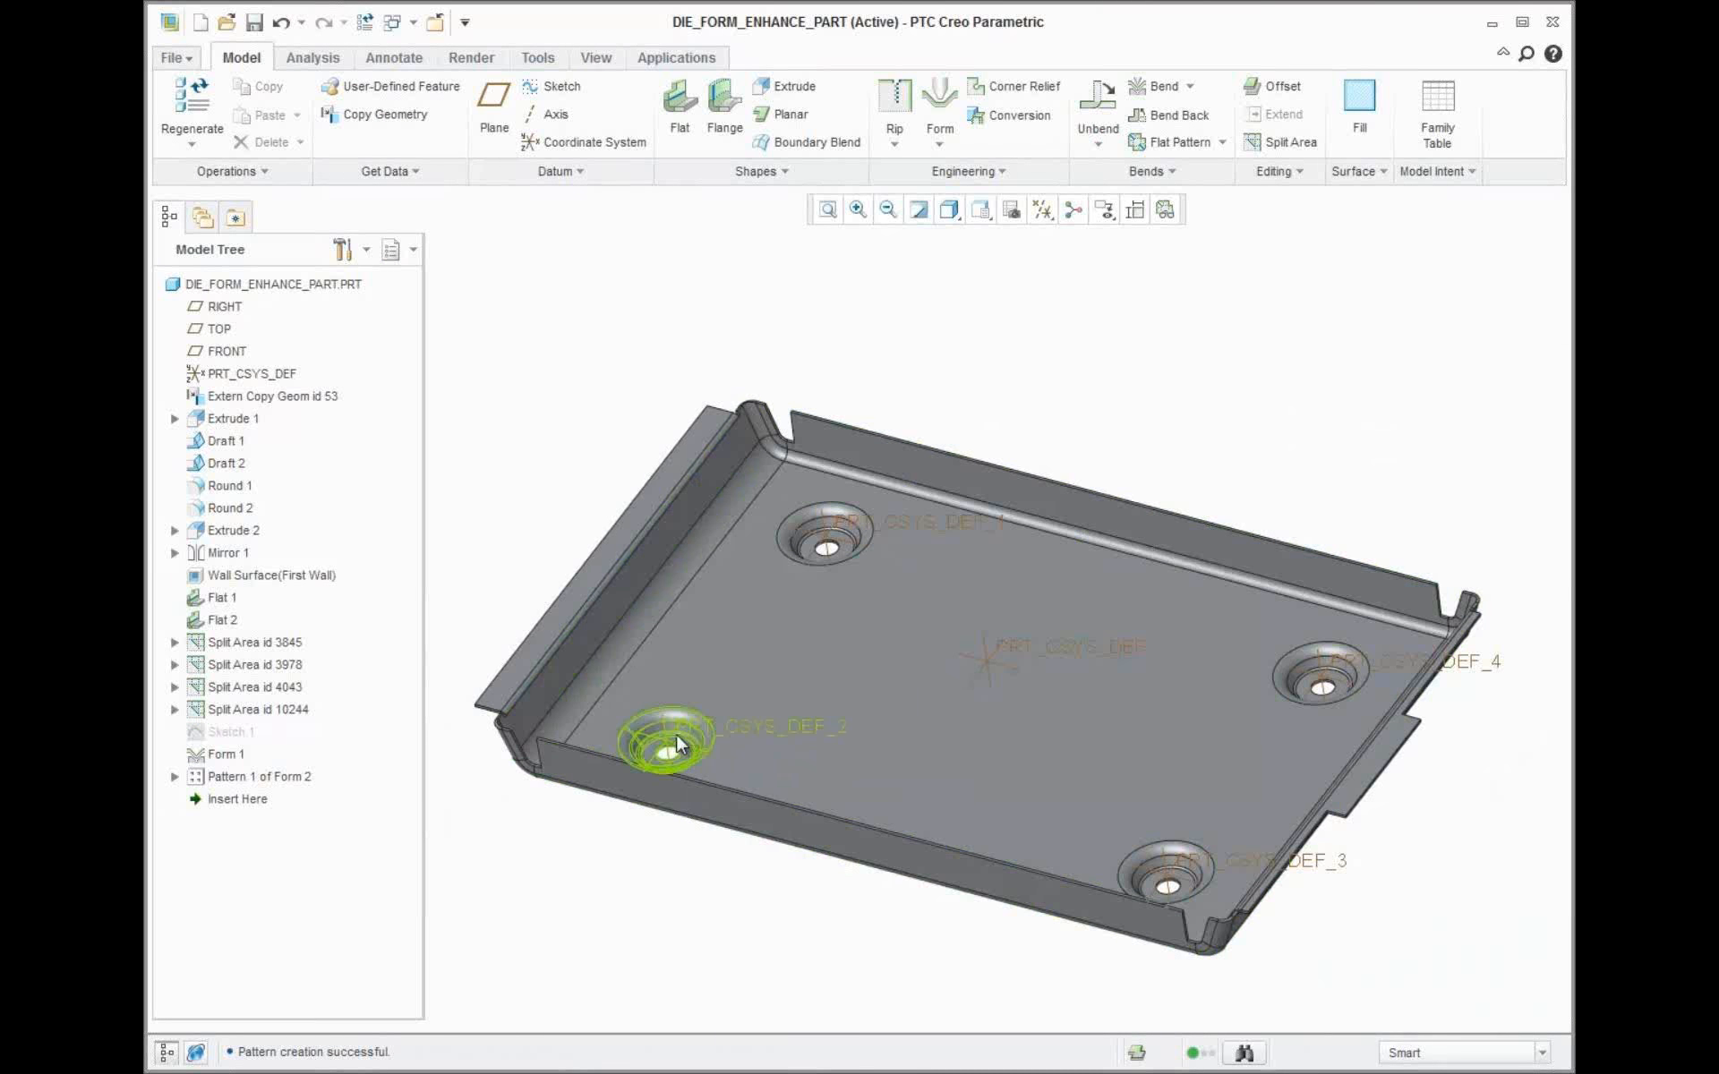
Open the patterned form's base model and examine the placement constraint of its footer interface INTFC001
right_click(675, 734)
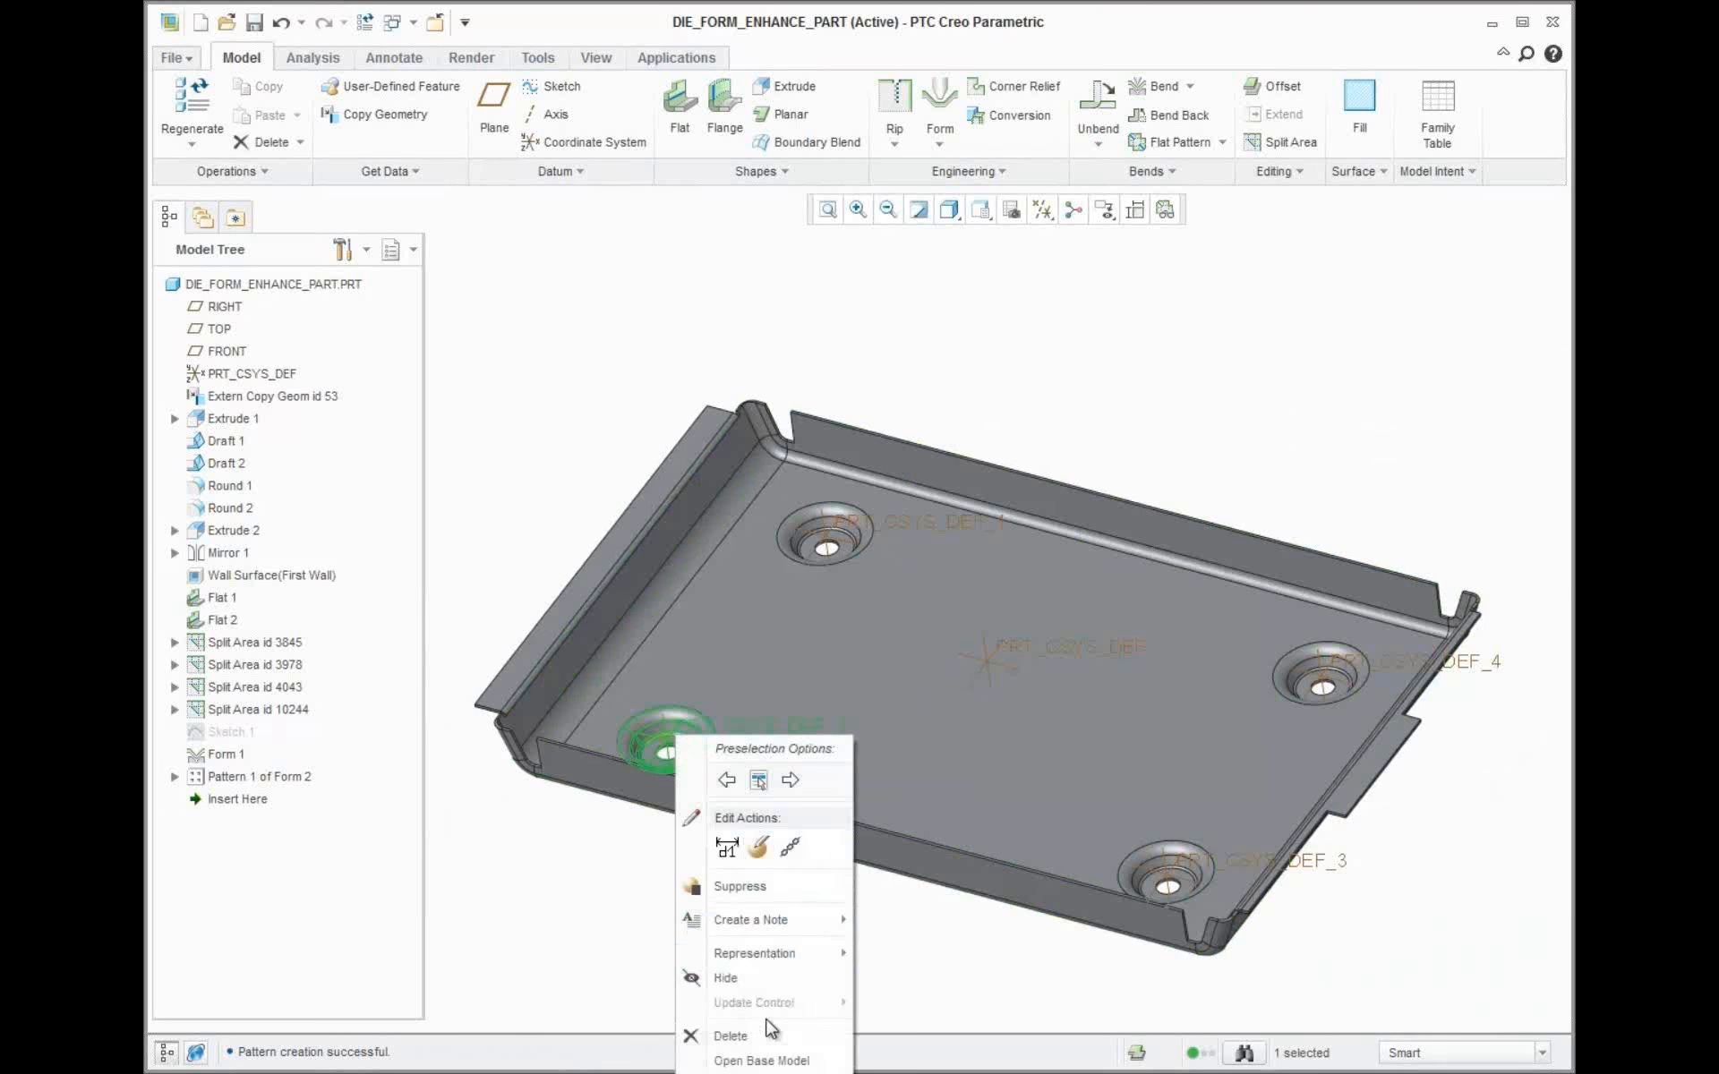
left_click(766, 1060)
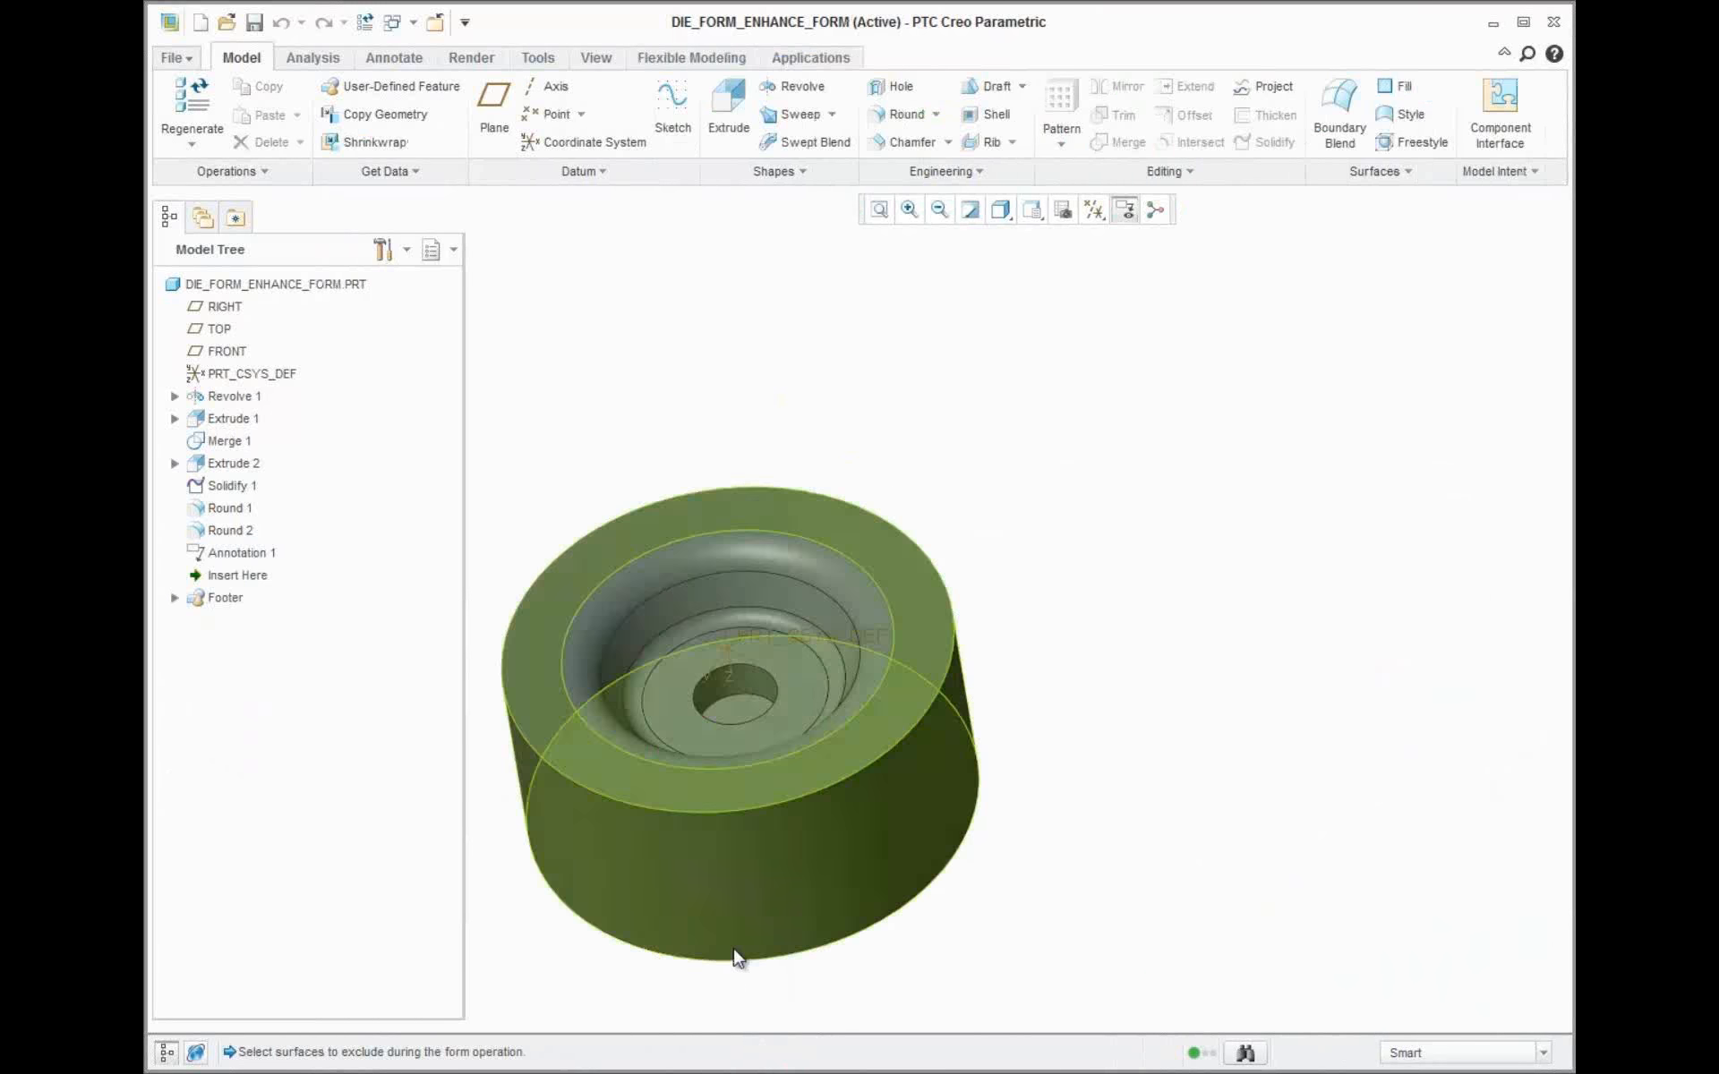
left_click(175, 597)
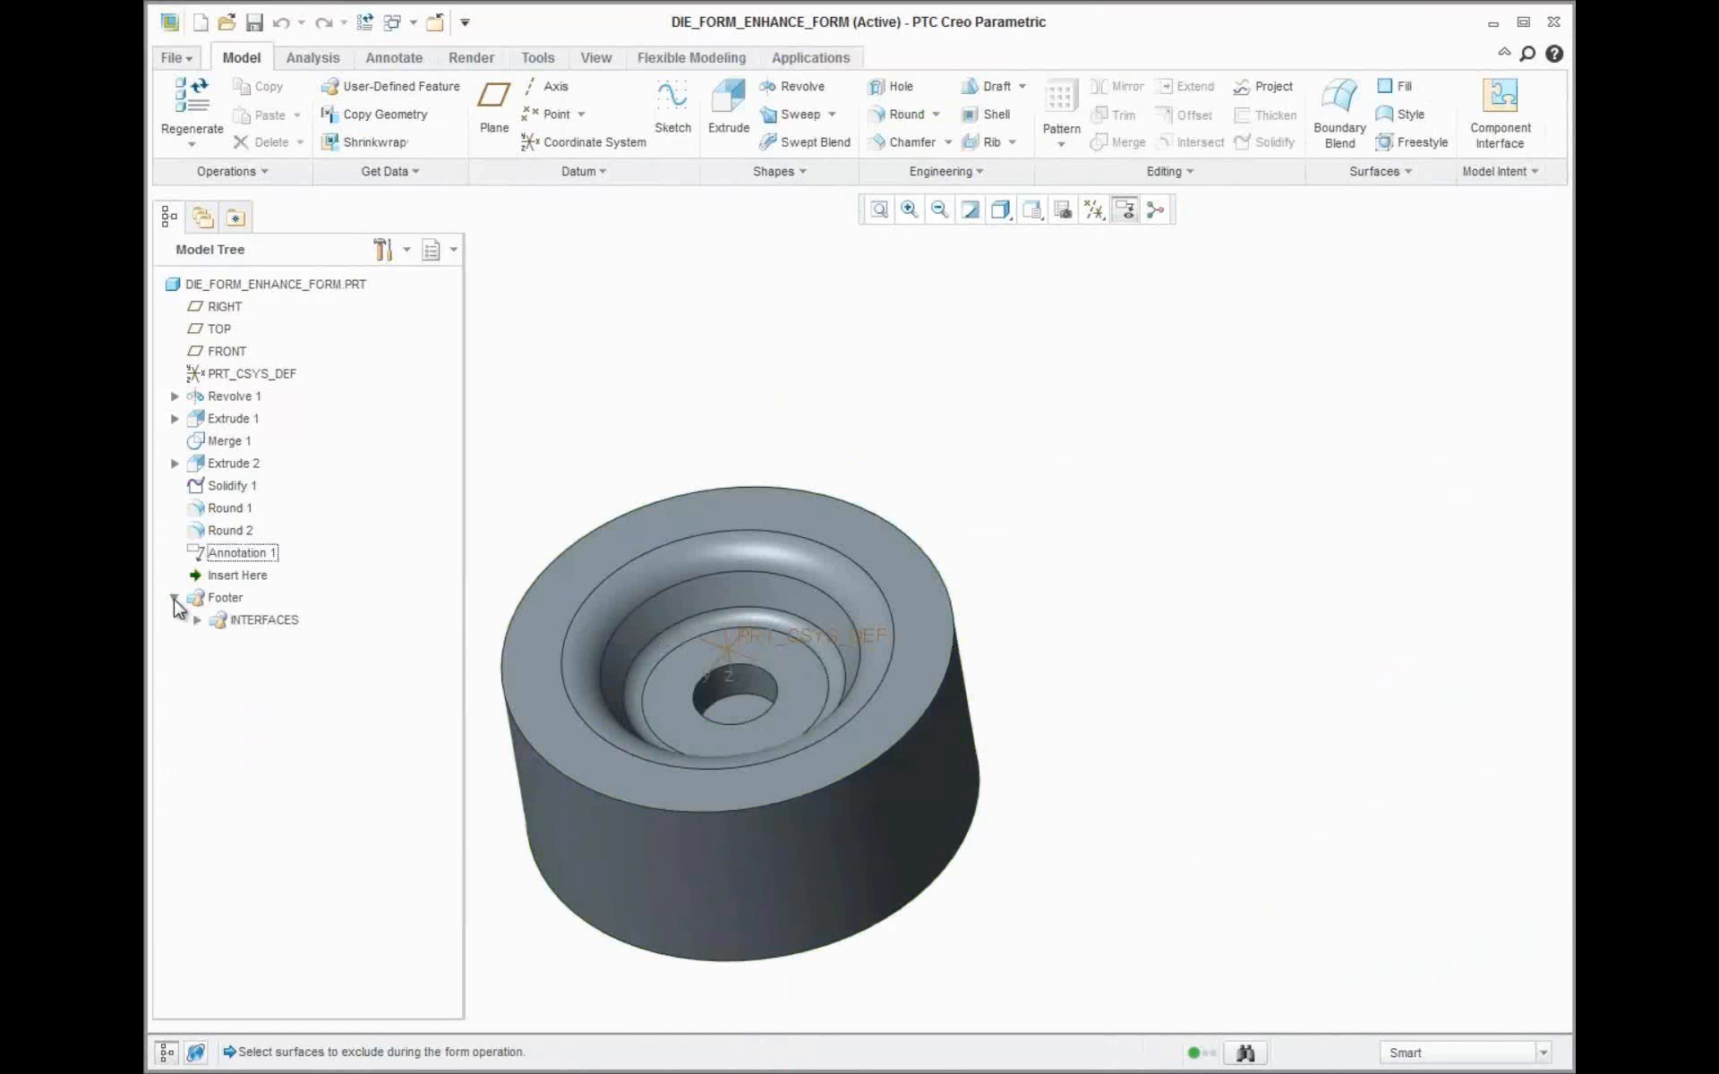
left_click(197, 620)
left_click(272, 652)
right_click(271, 651)
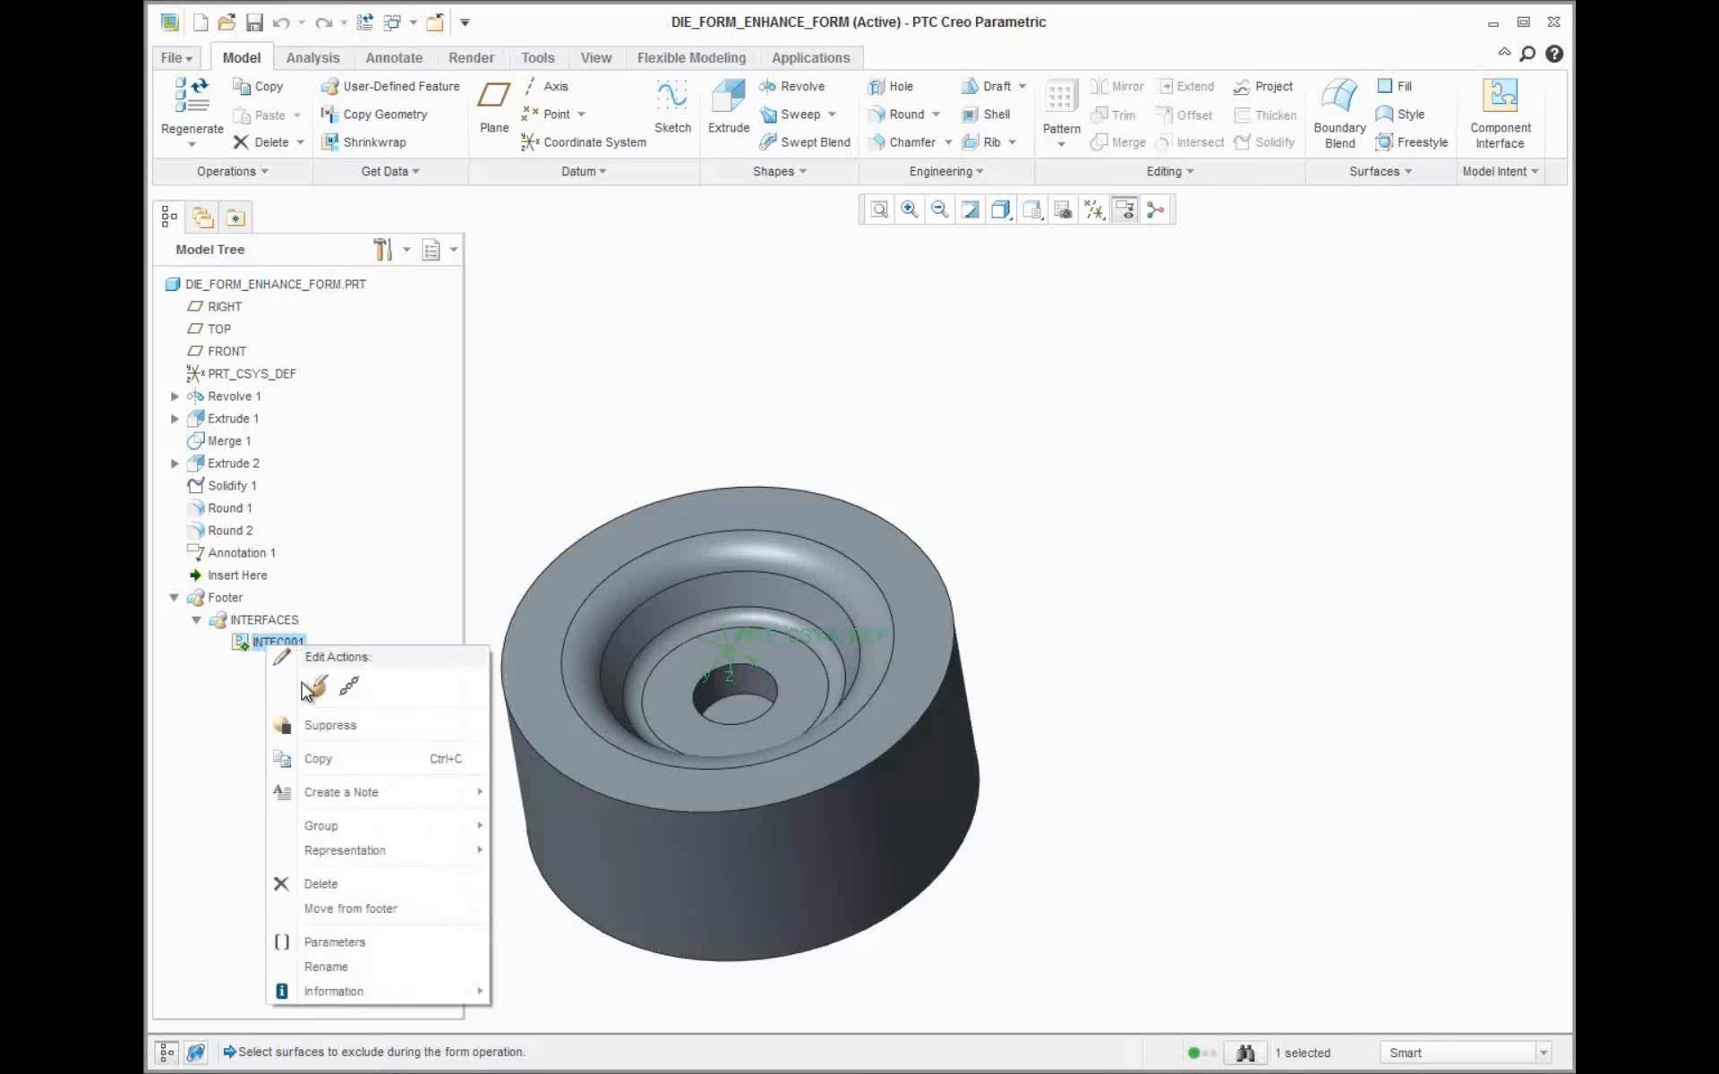
left_click(313, 687)
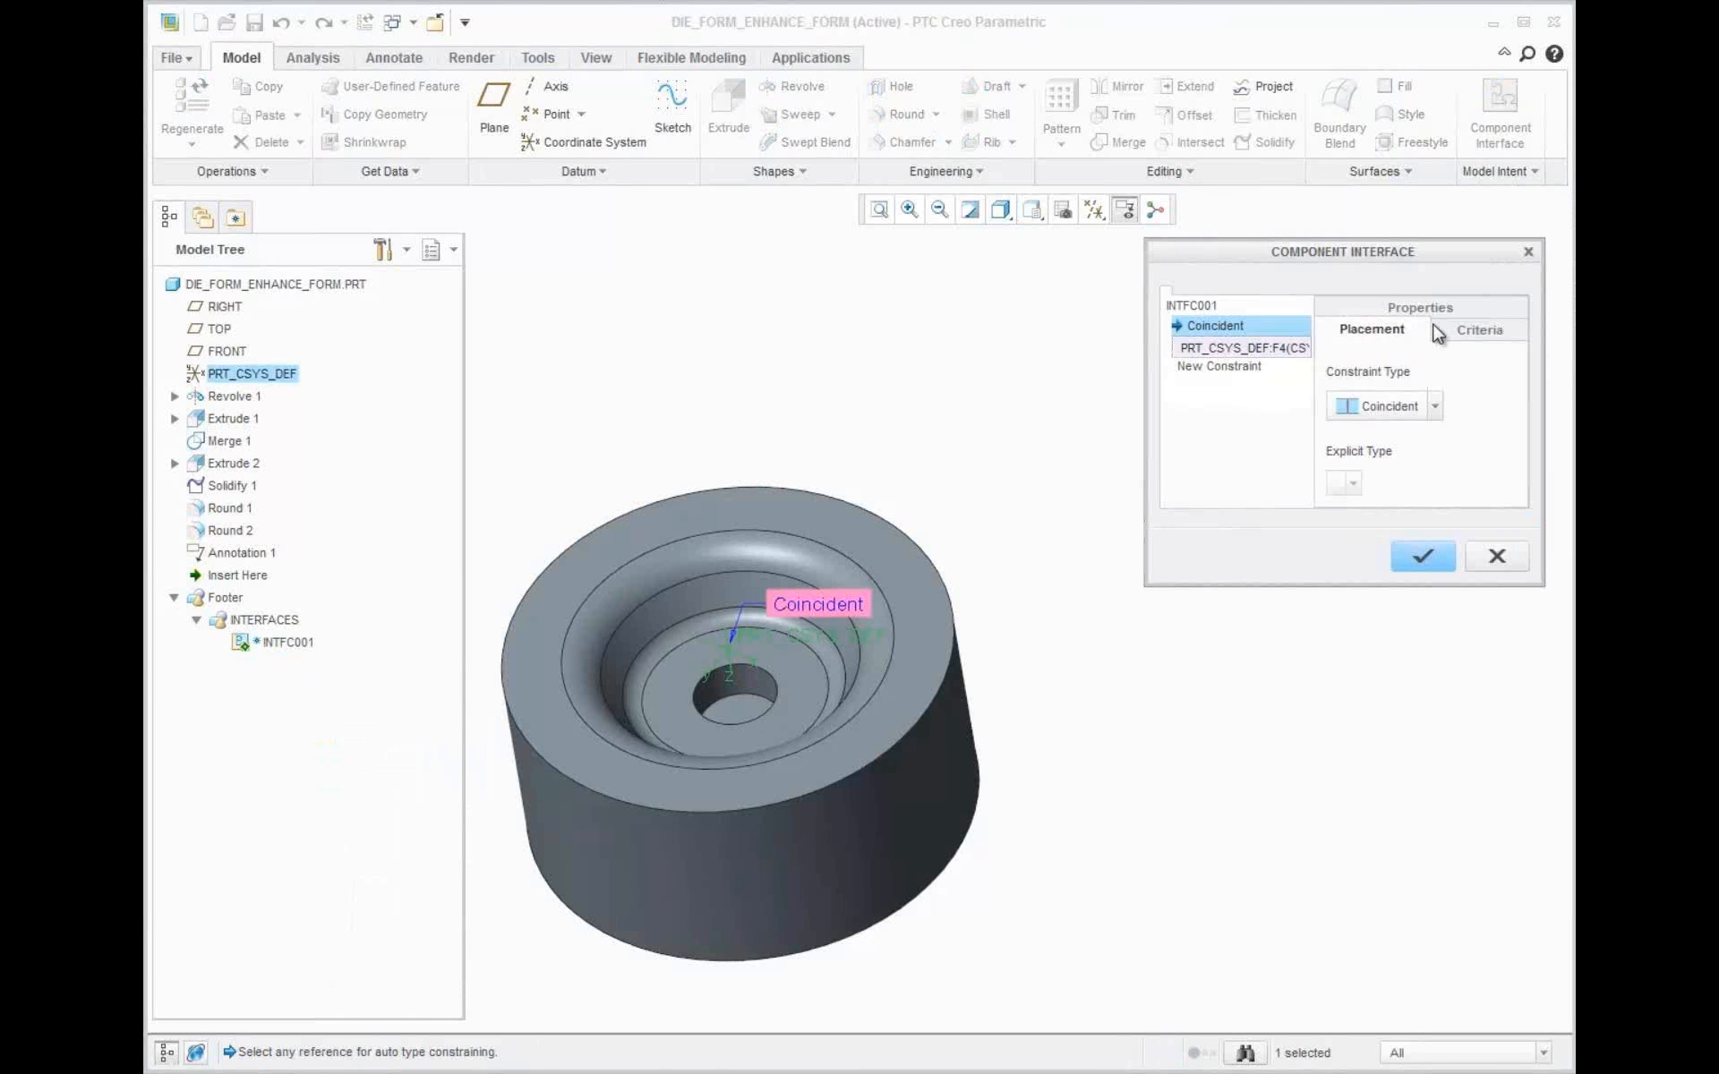
left_click(1424, 560)
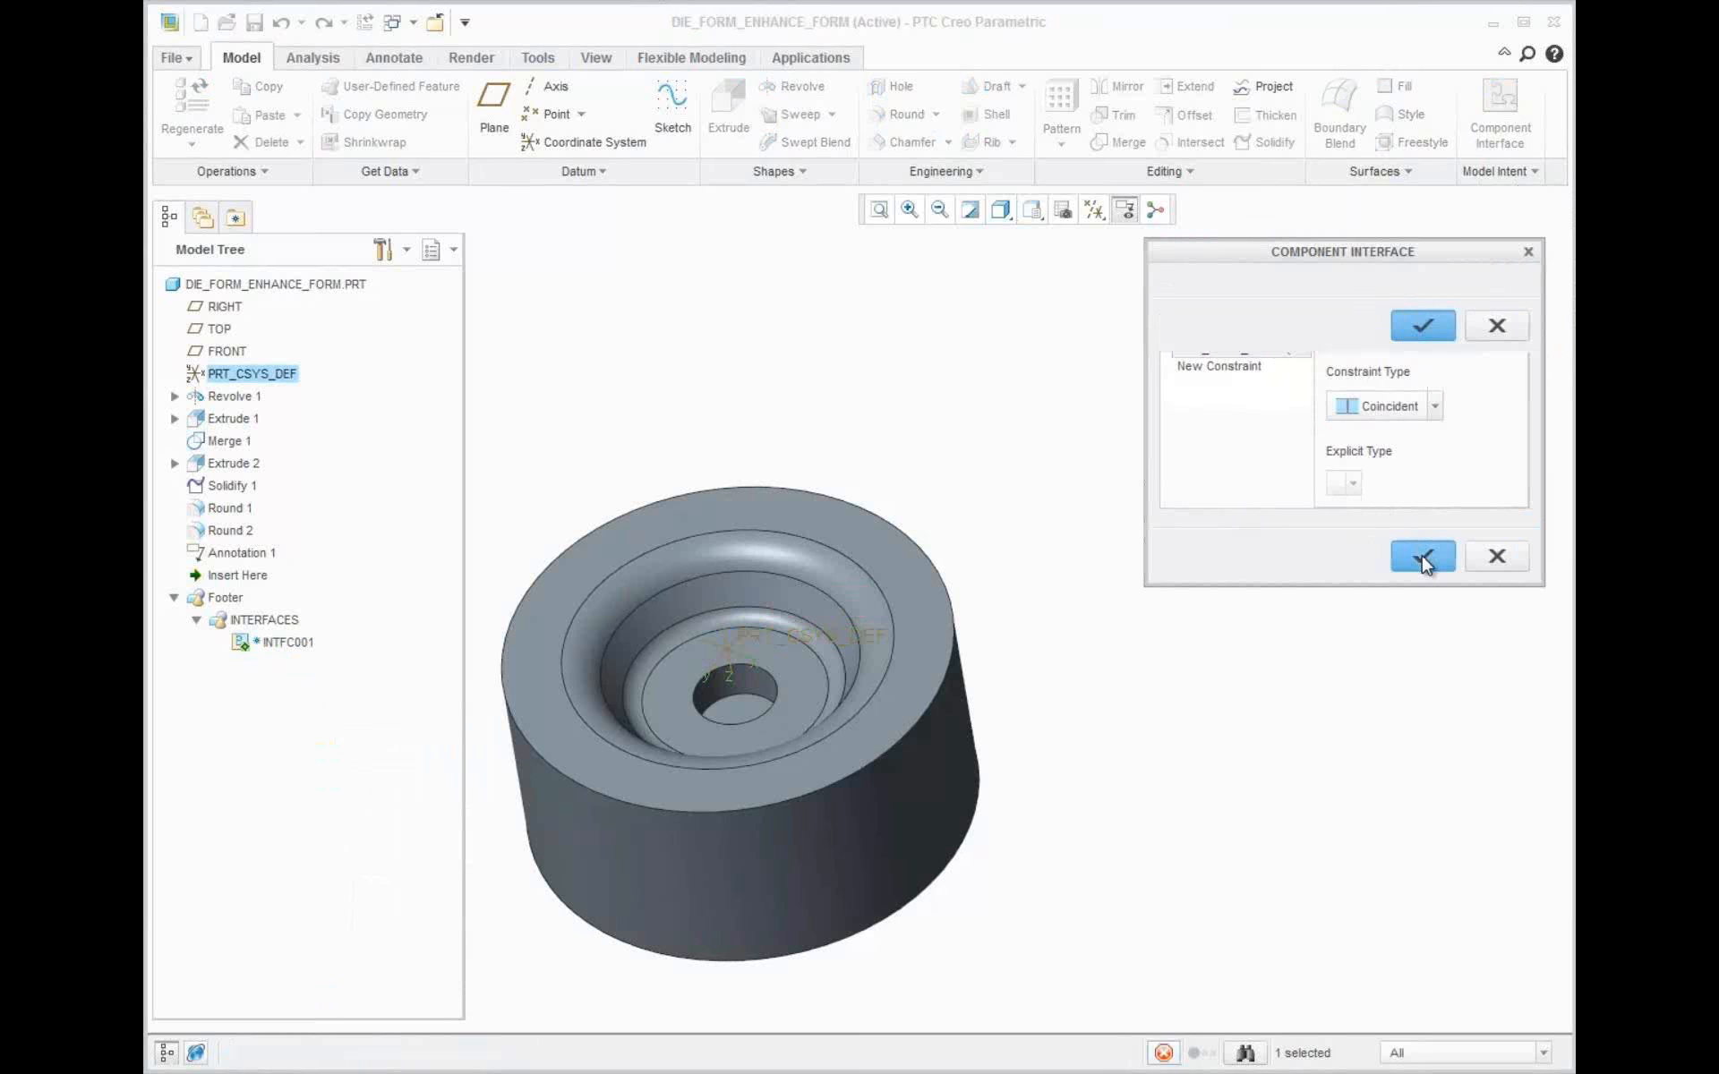
Examine the die shape and excluded surfaces predefined in Annotation 1, and return to DIE_FORM_ENHANCE_PART
left_click(249, 555)
right_click(249, 555)
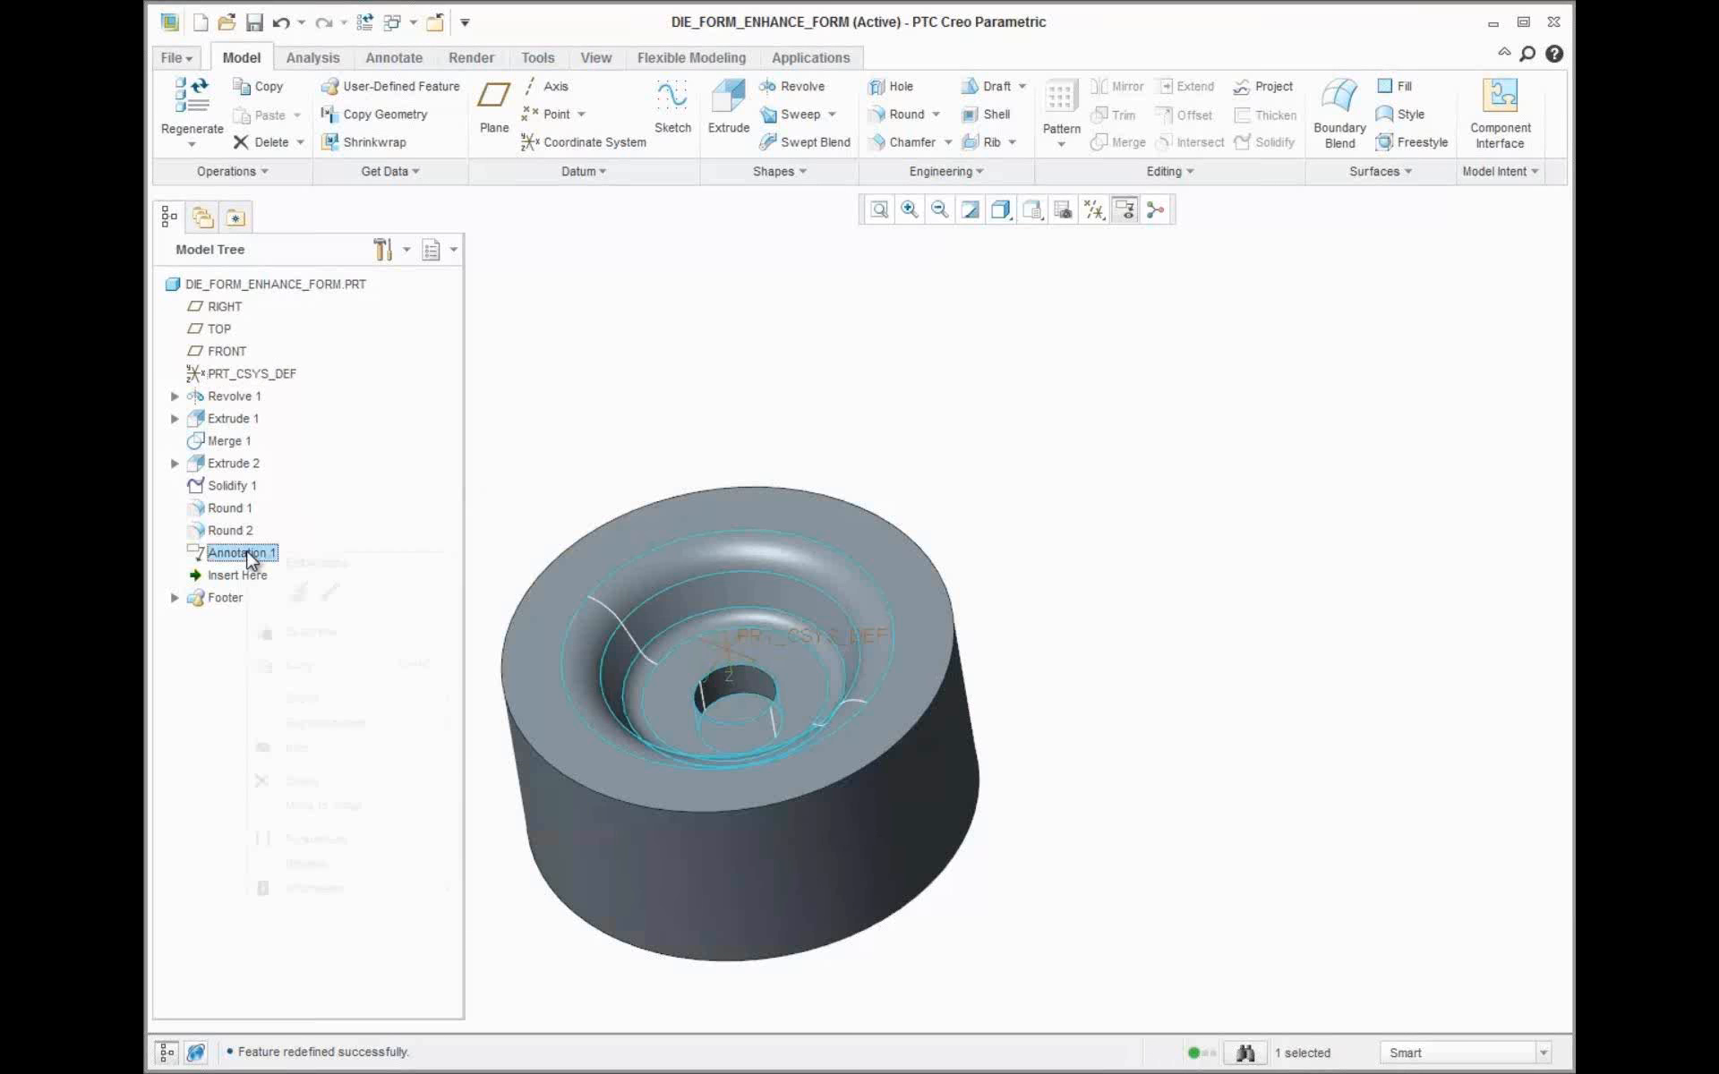
left_click(298, 591)
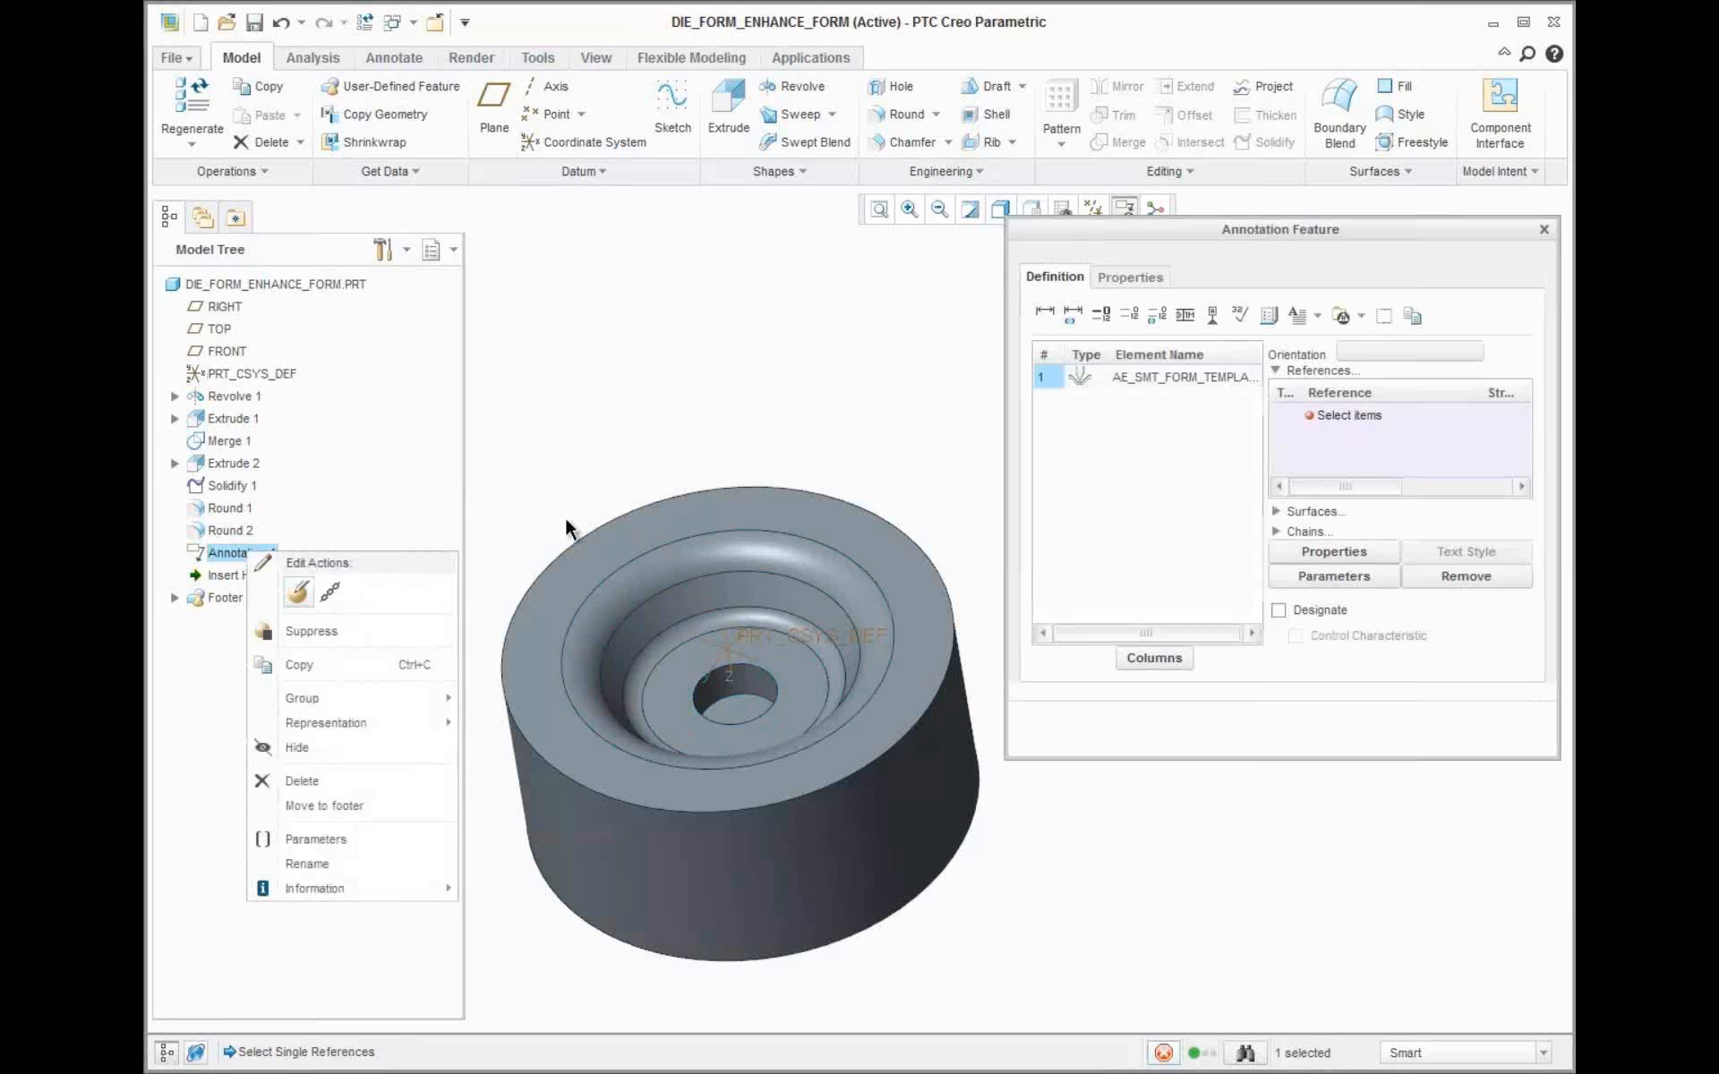
right_click(1081, 377)
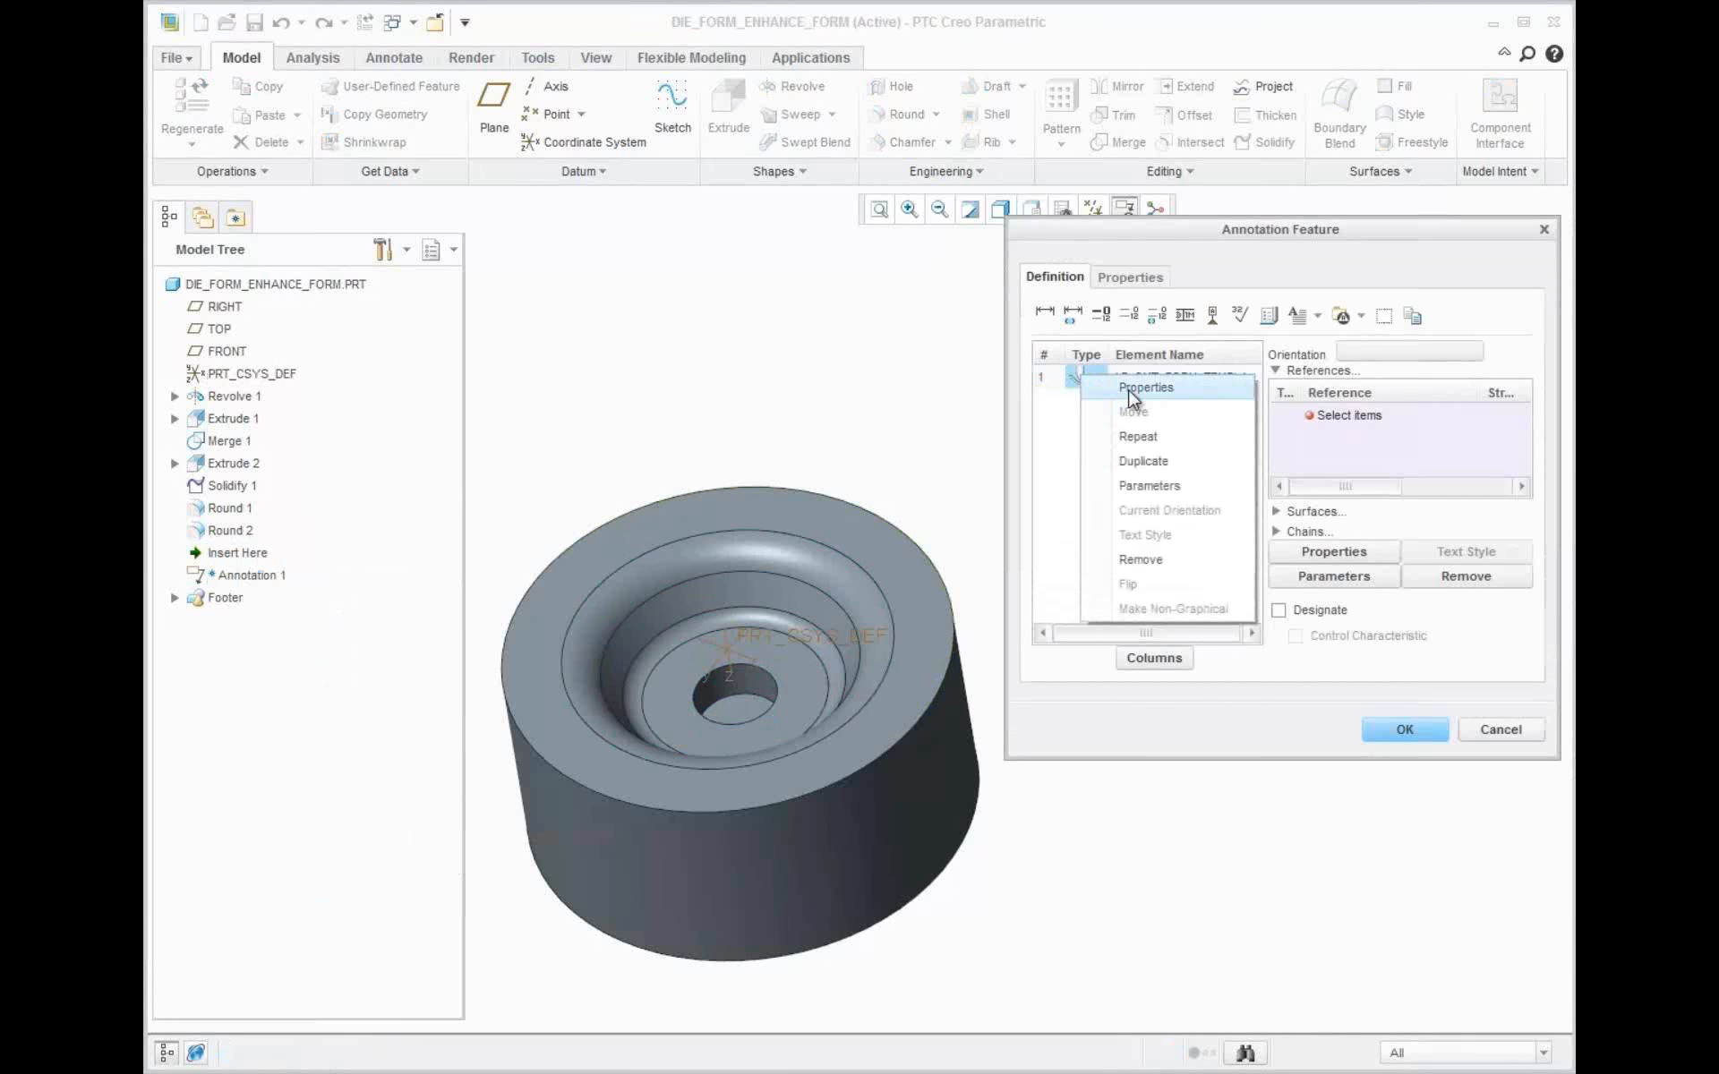
left_click(1130, 393)
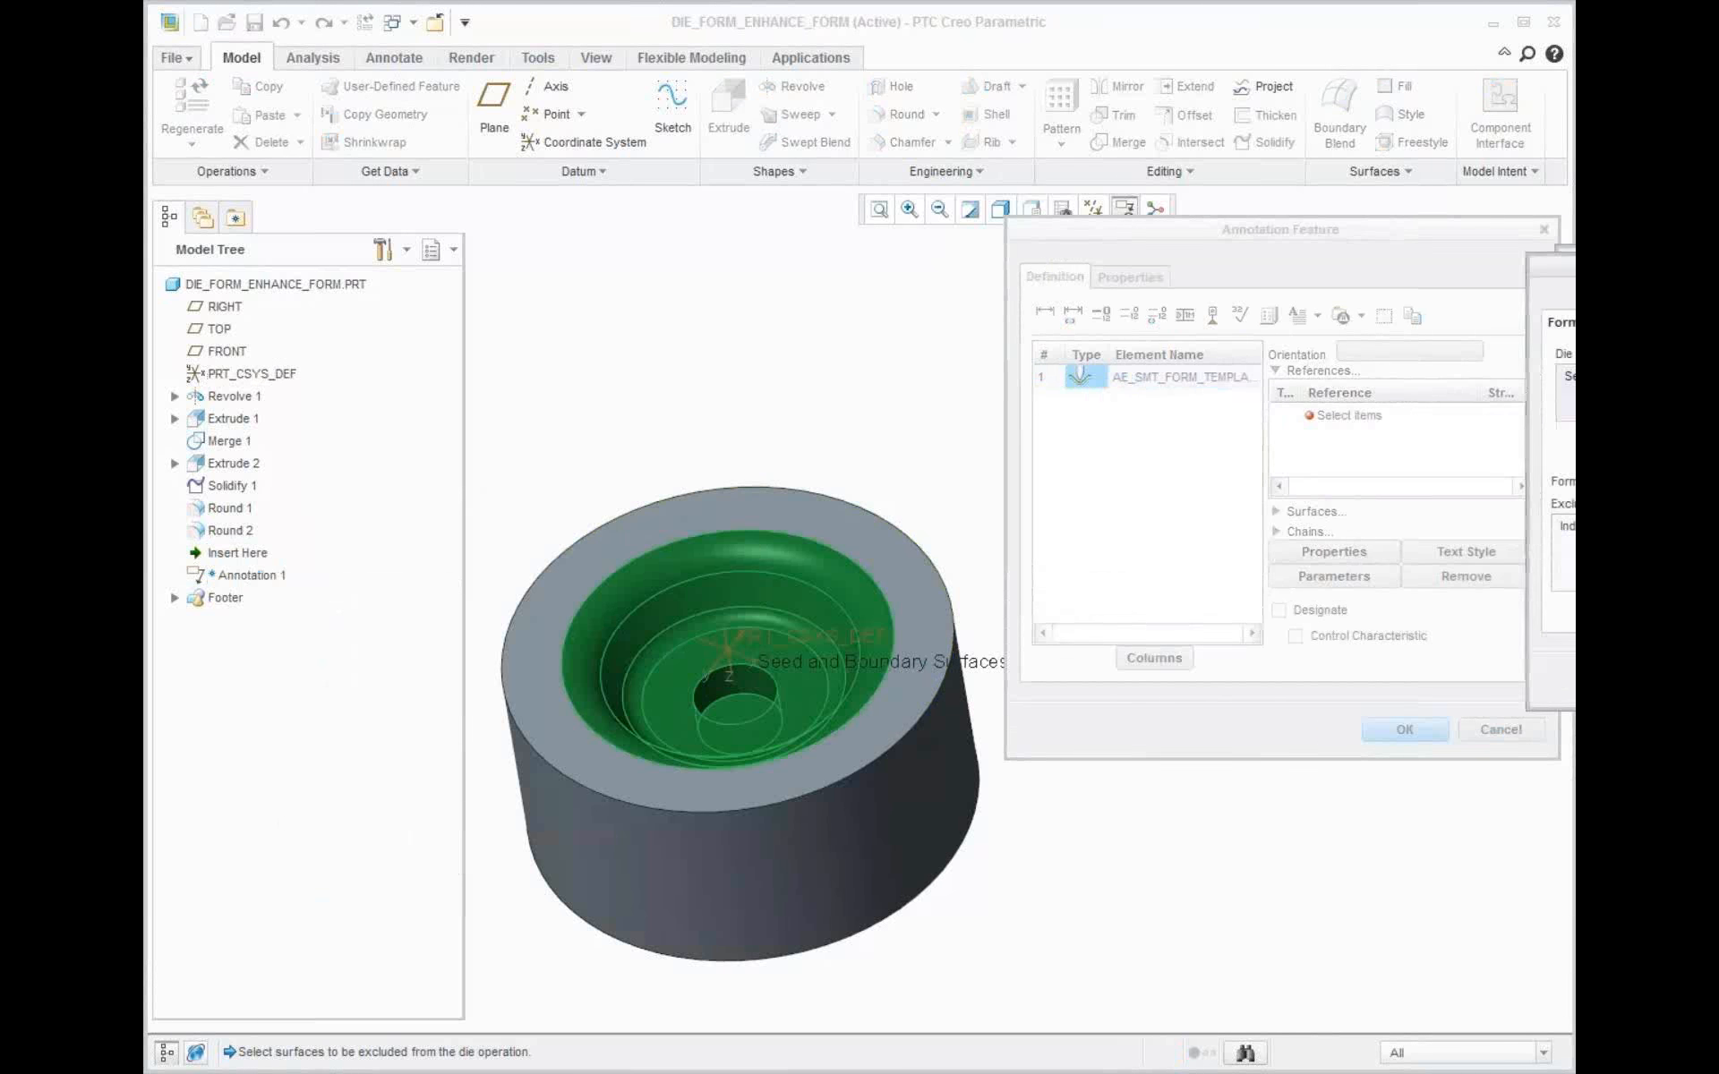
left_click_drag(1715, 254, 1310, 309)
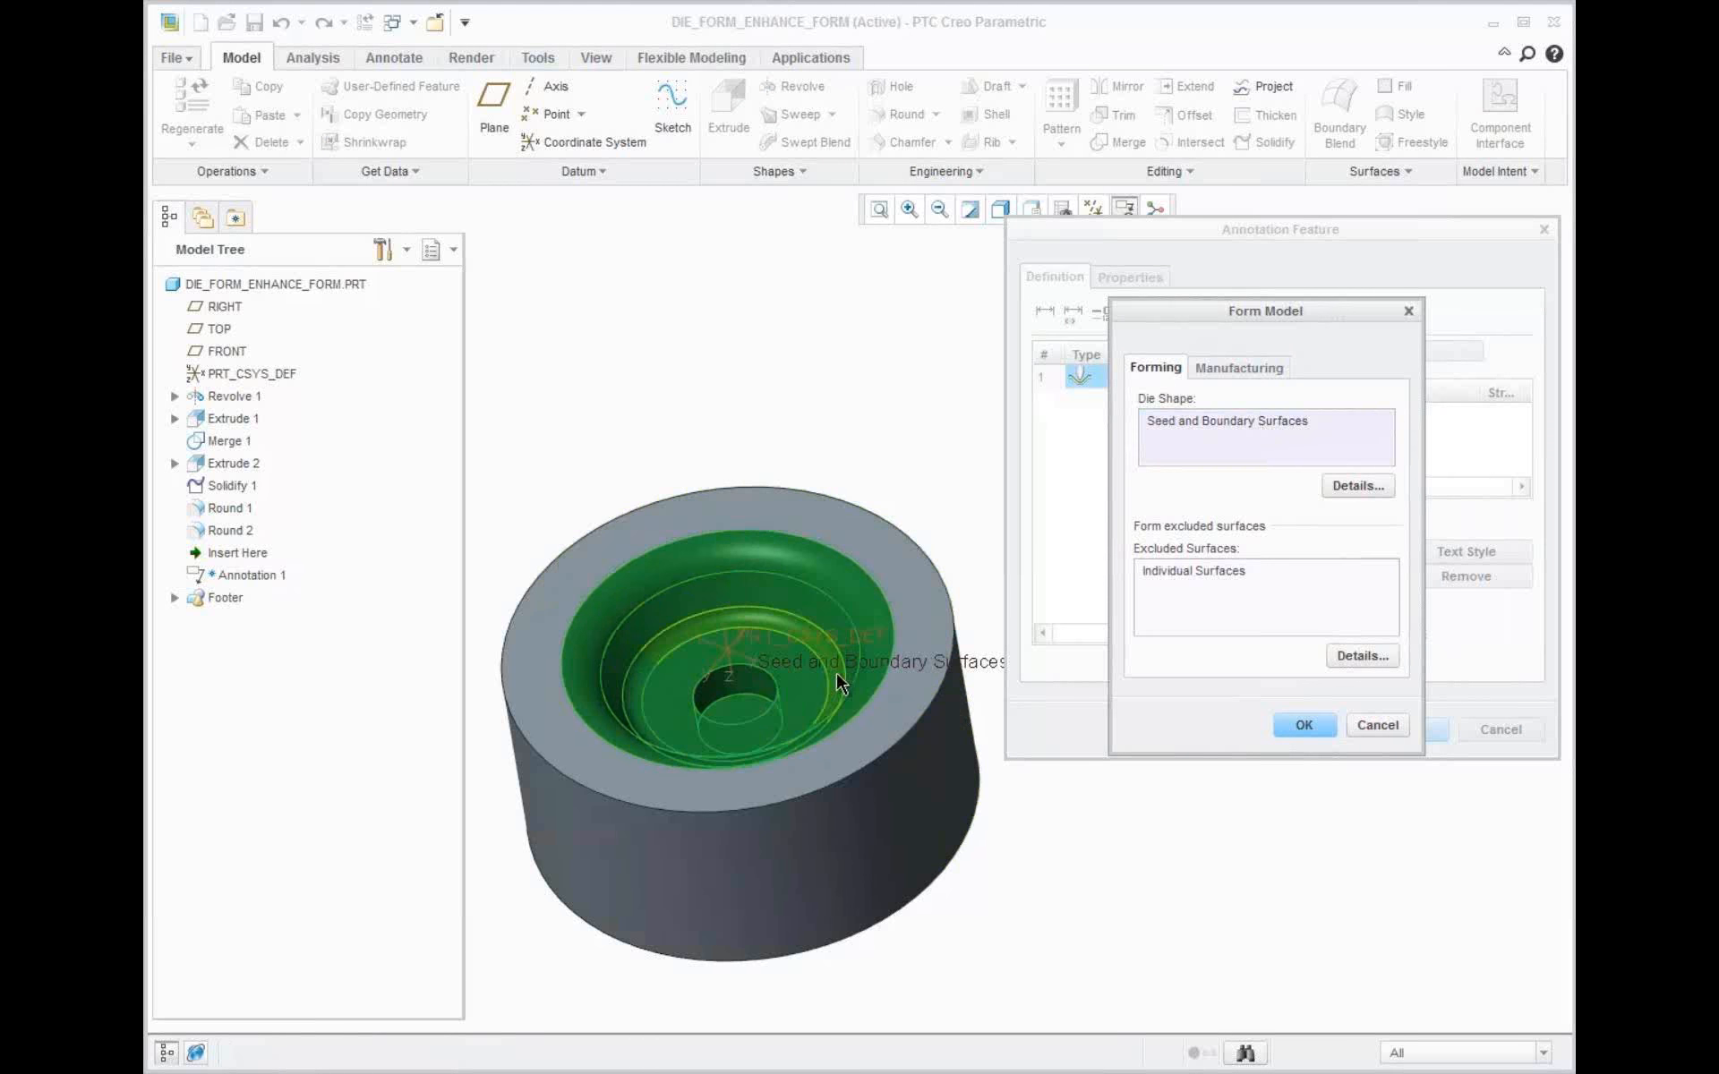
middle_click_drag(837, 673, 861, 646)
left_click(1236, 587)
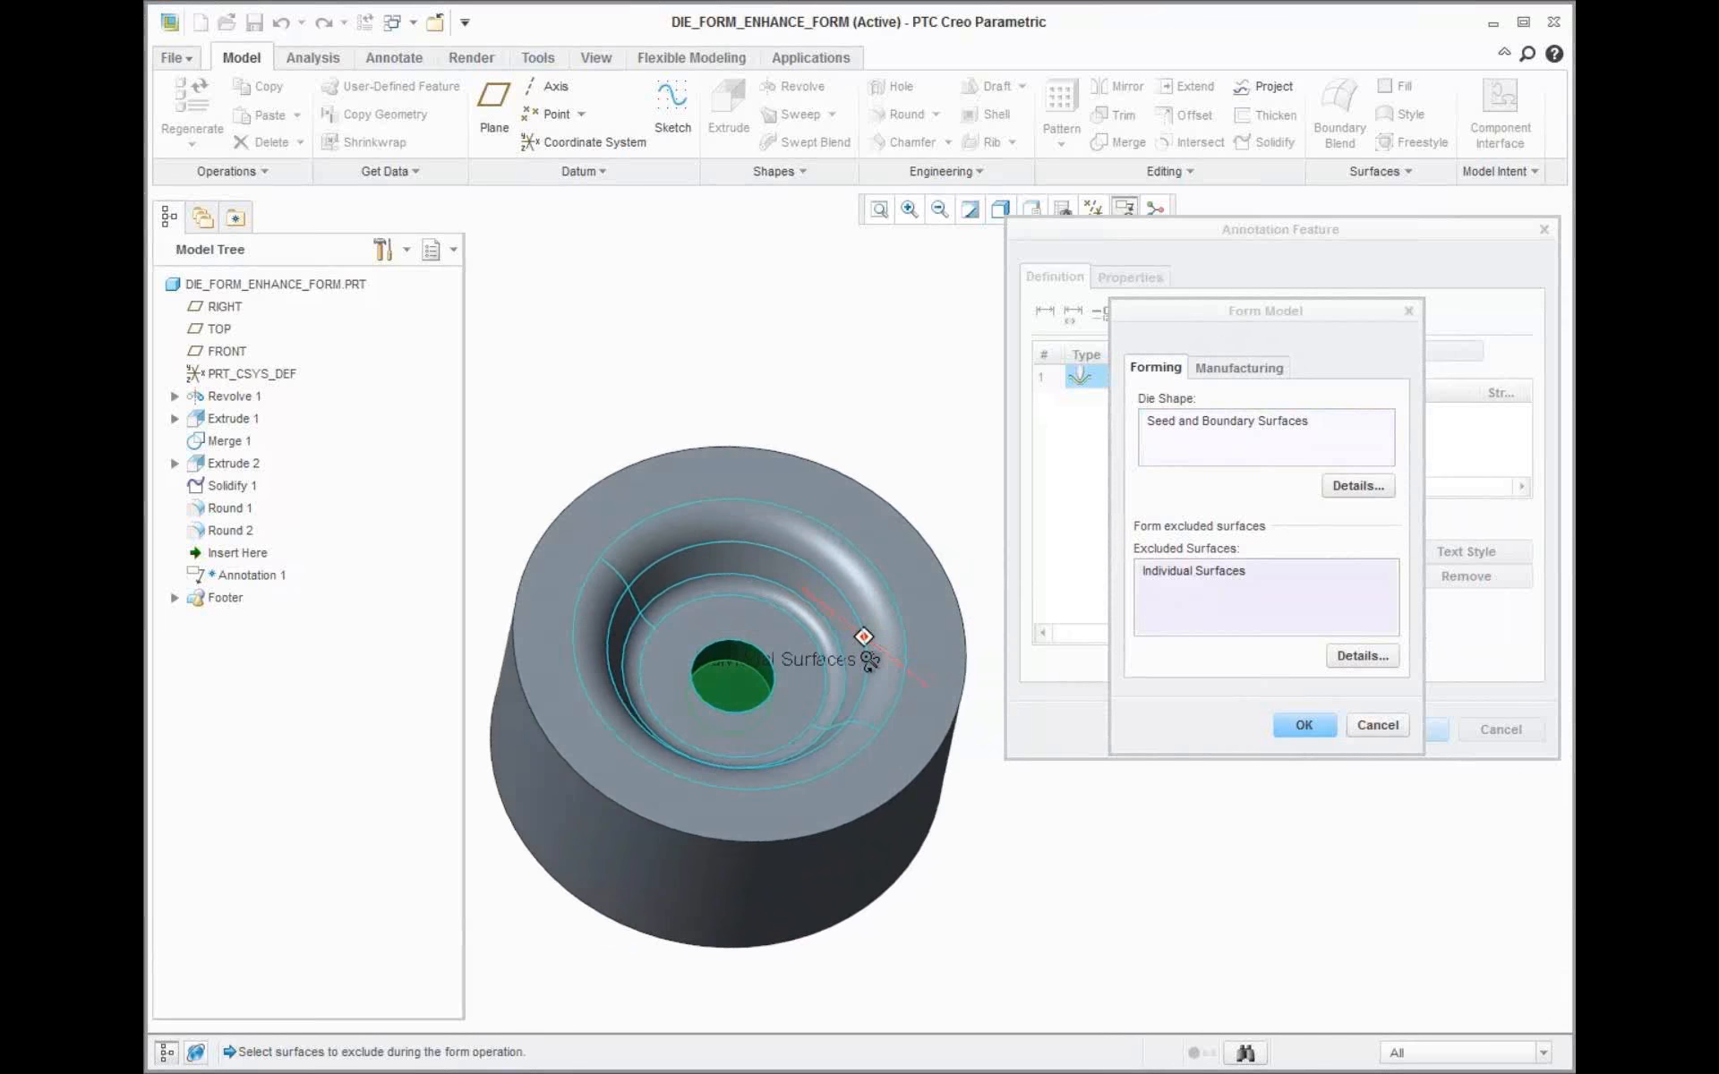
left_click(1305, 730)
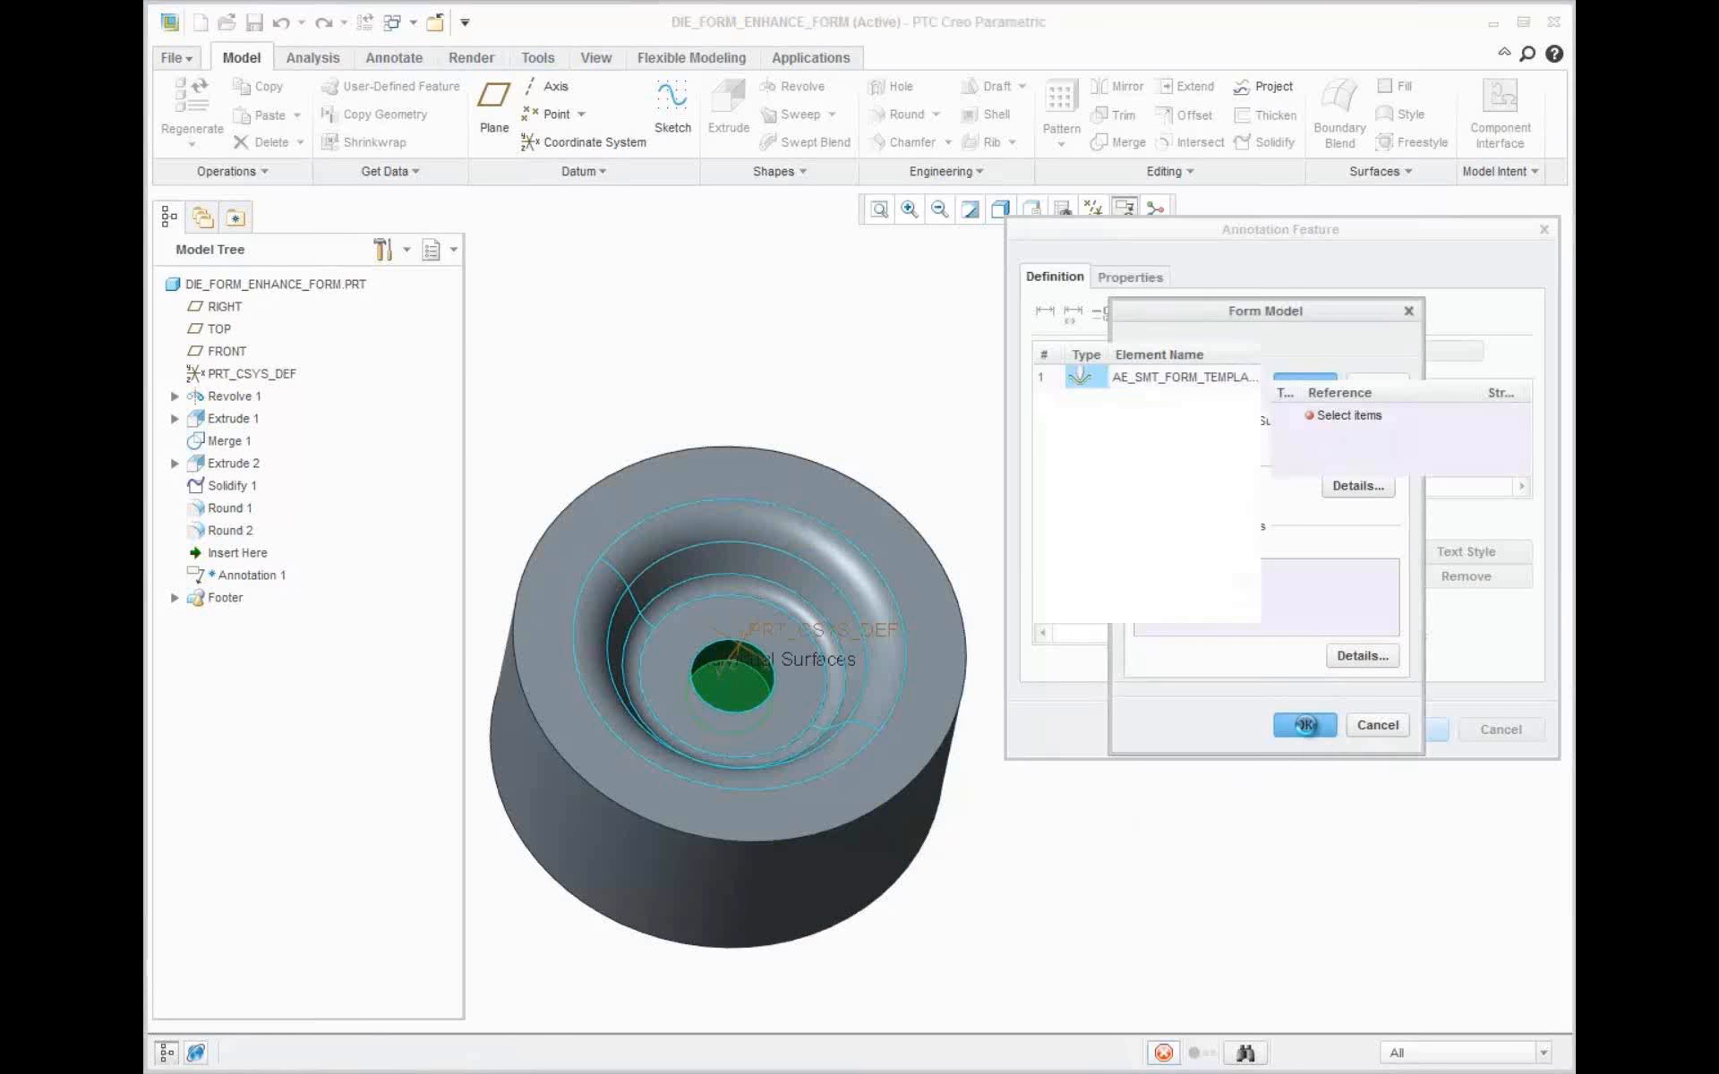
left_click(1401, 730)
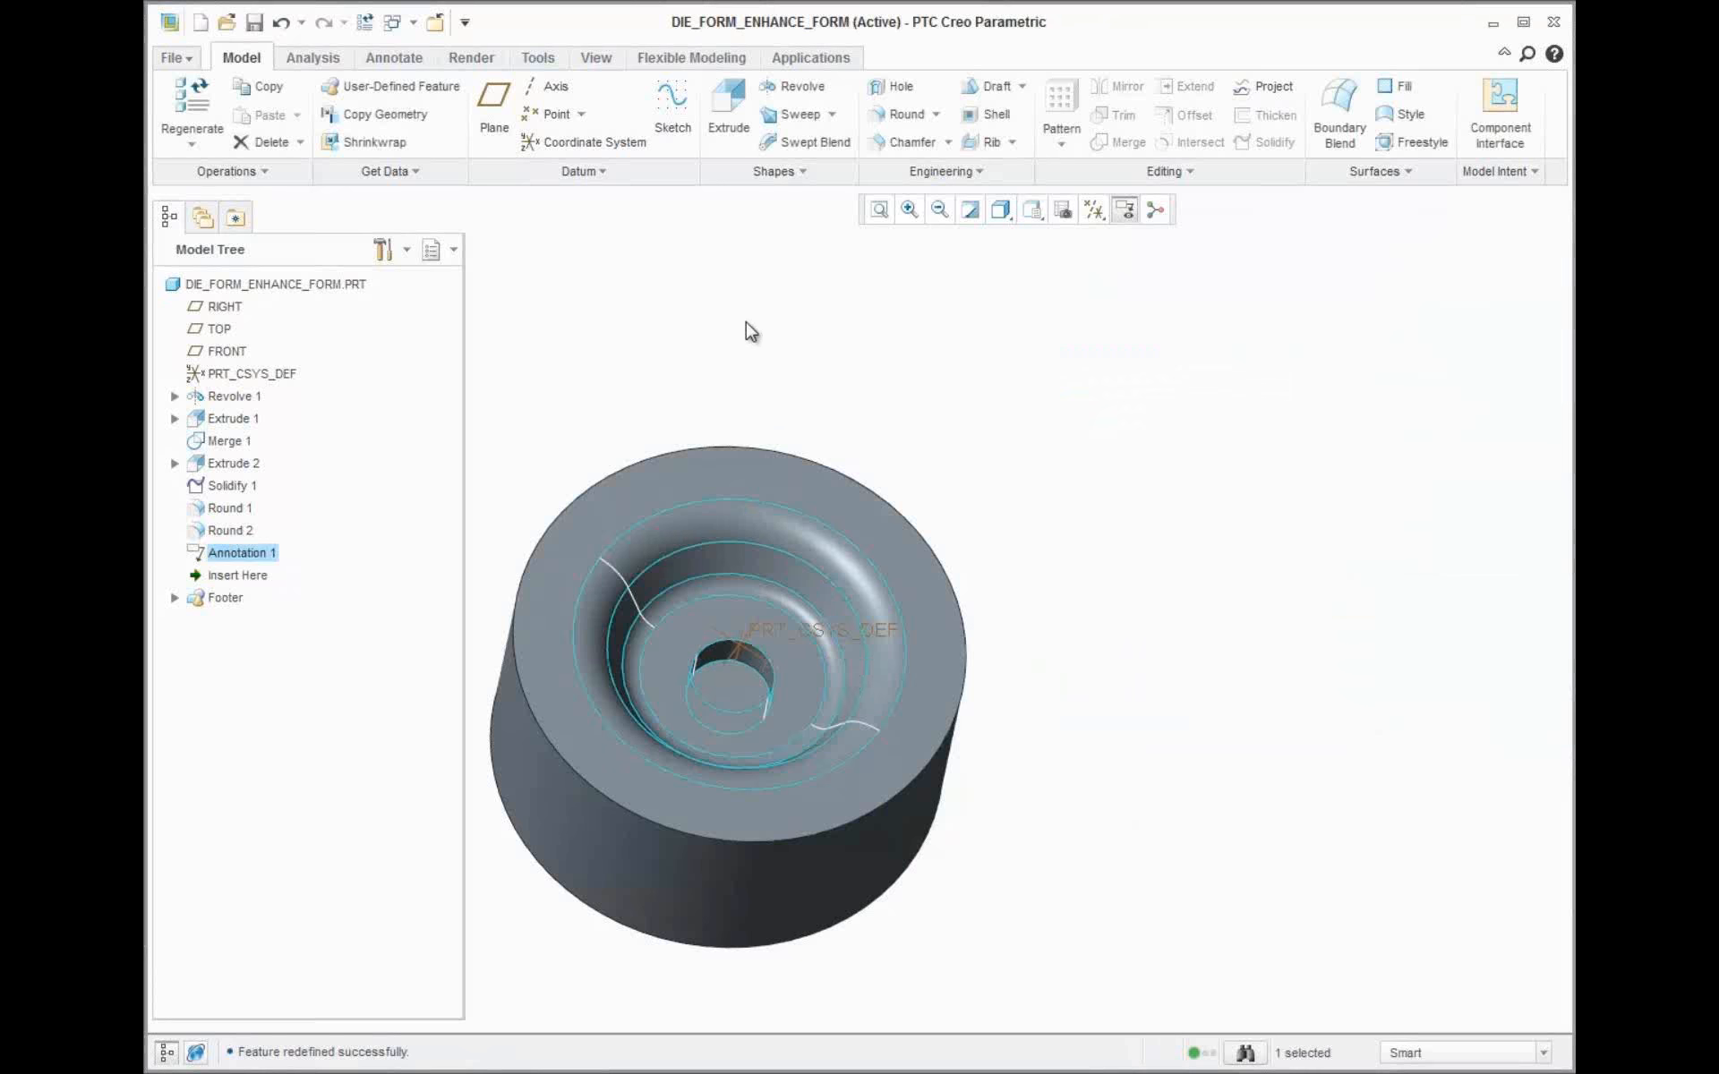
left_click(394, 21)
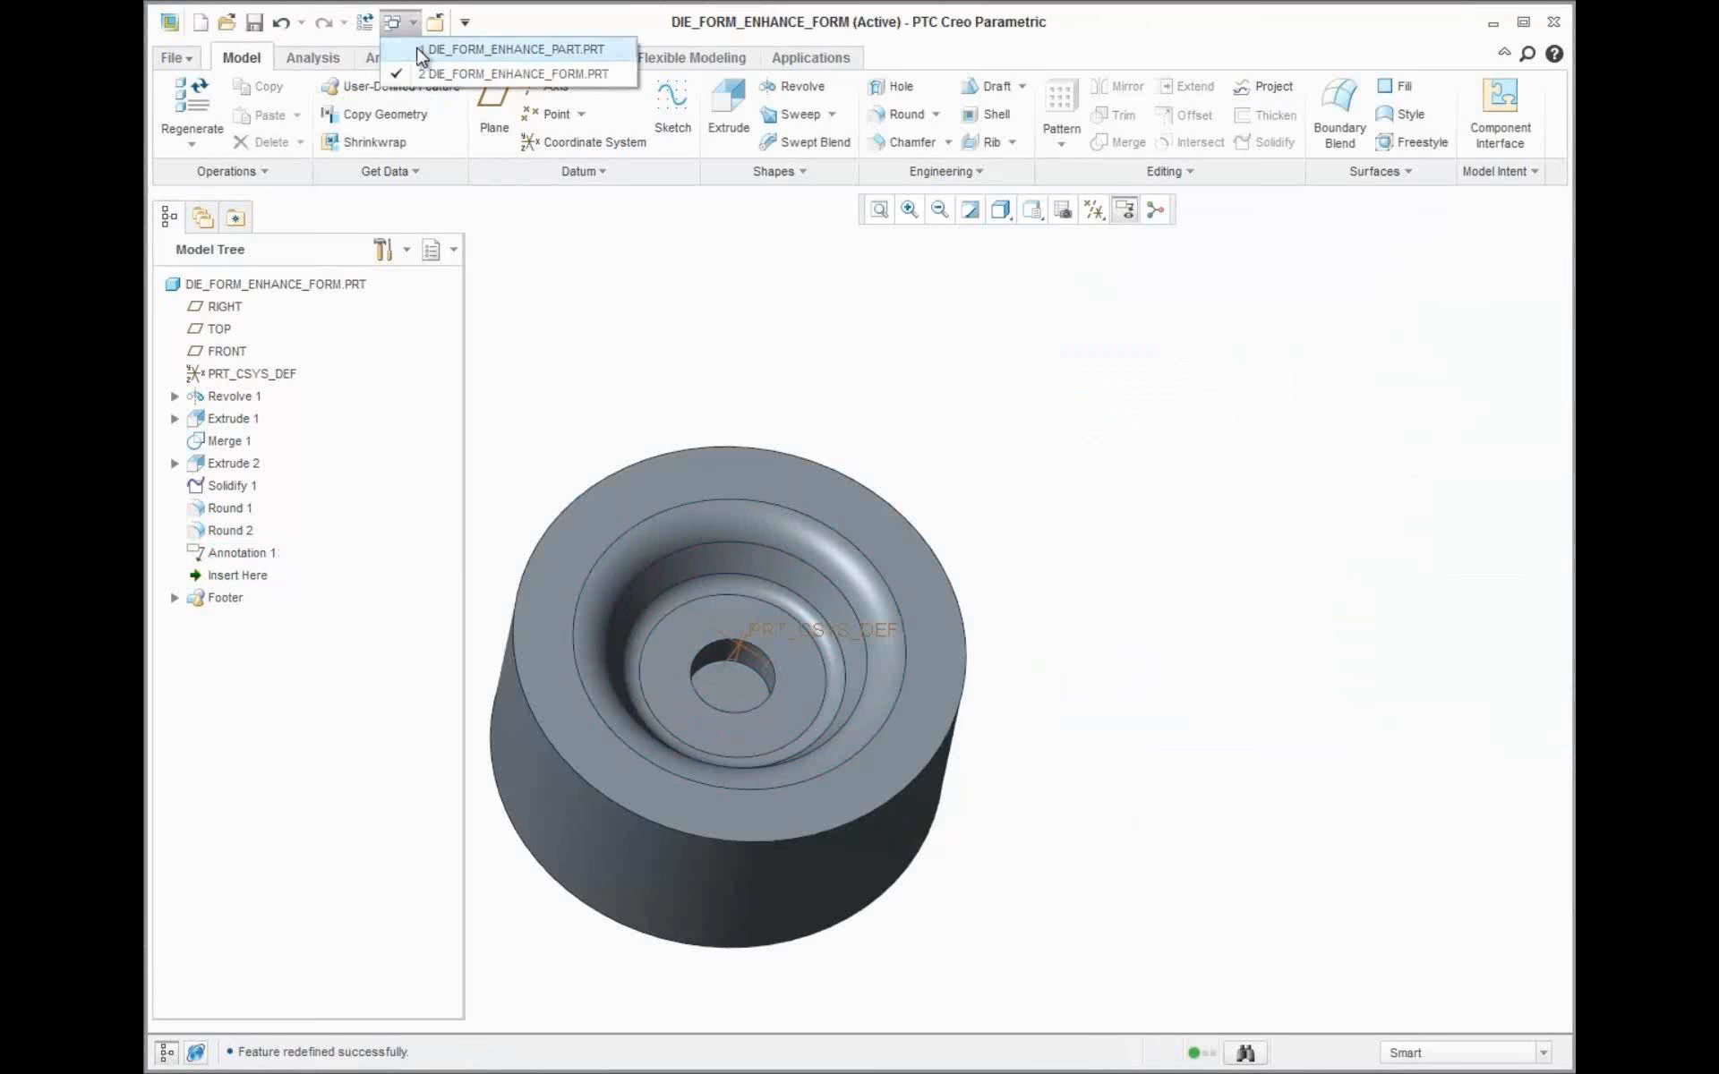
left_click(430, 51)
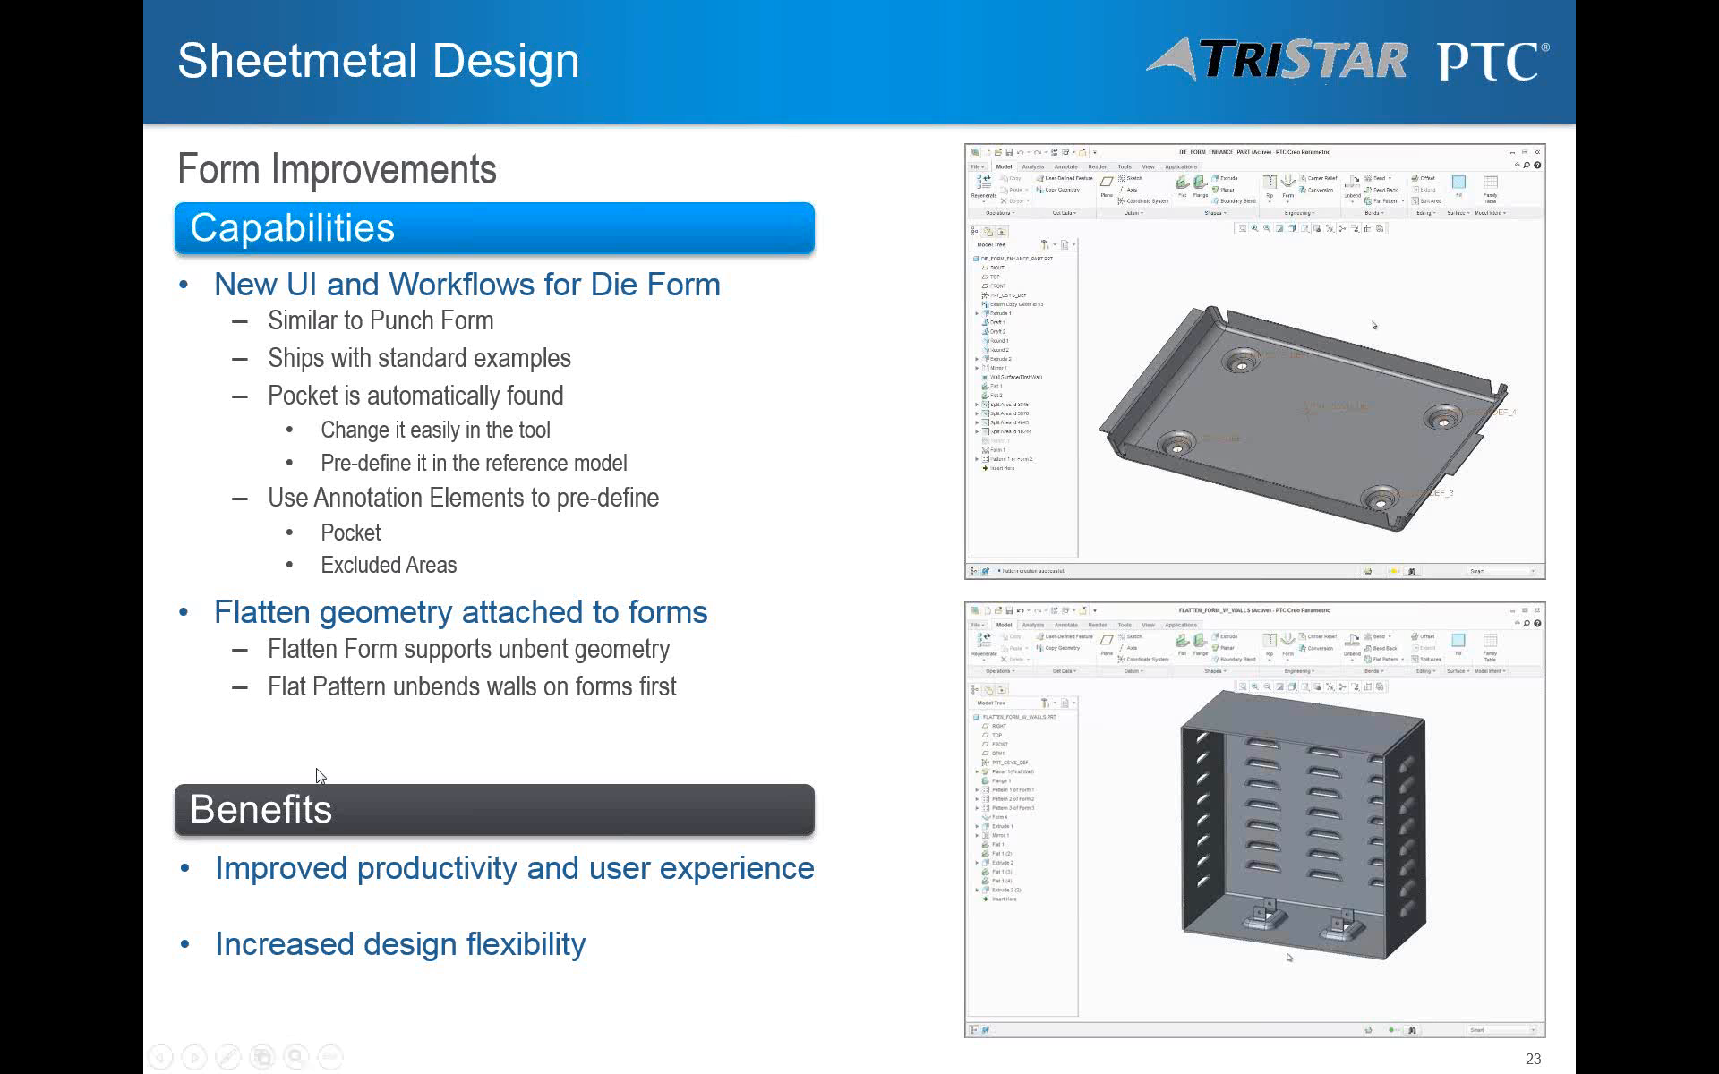
left_click(734, 665)
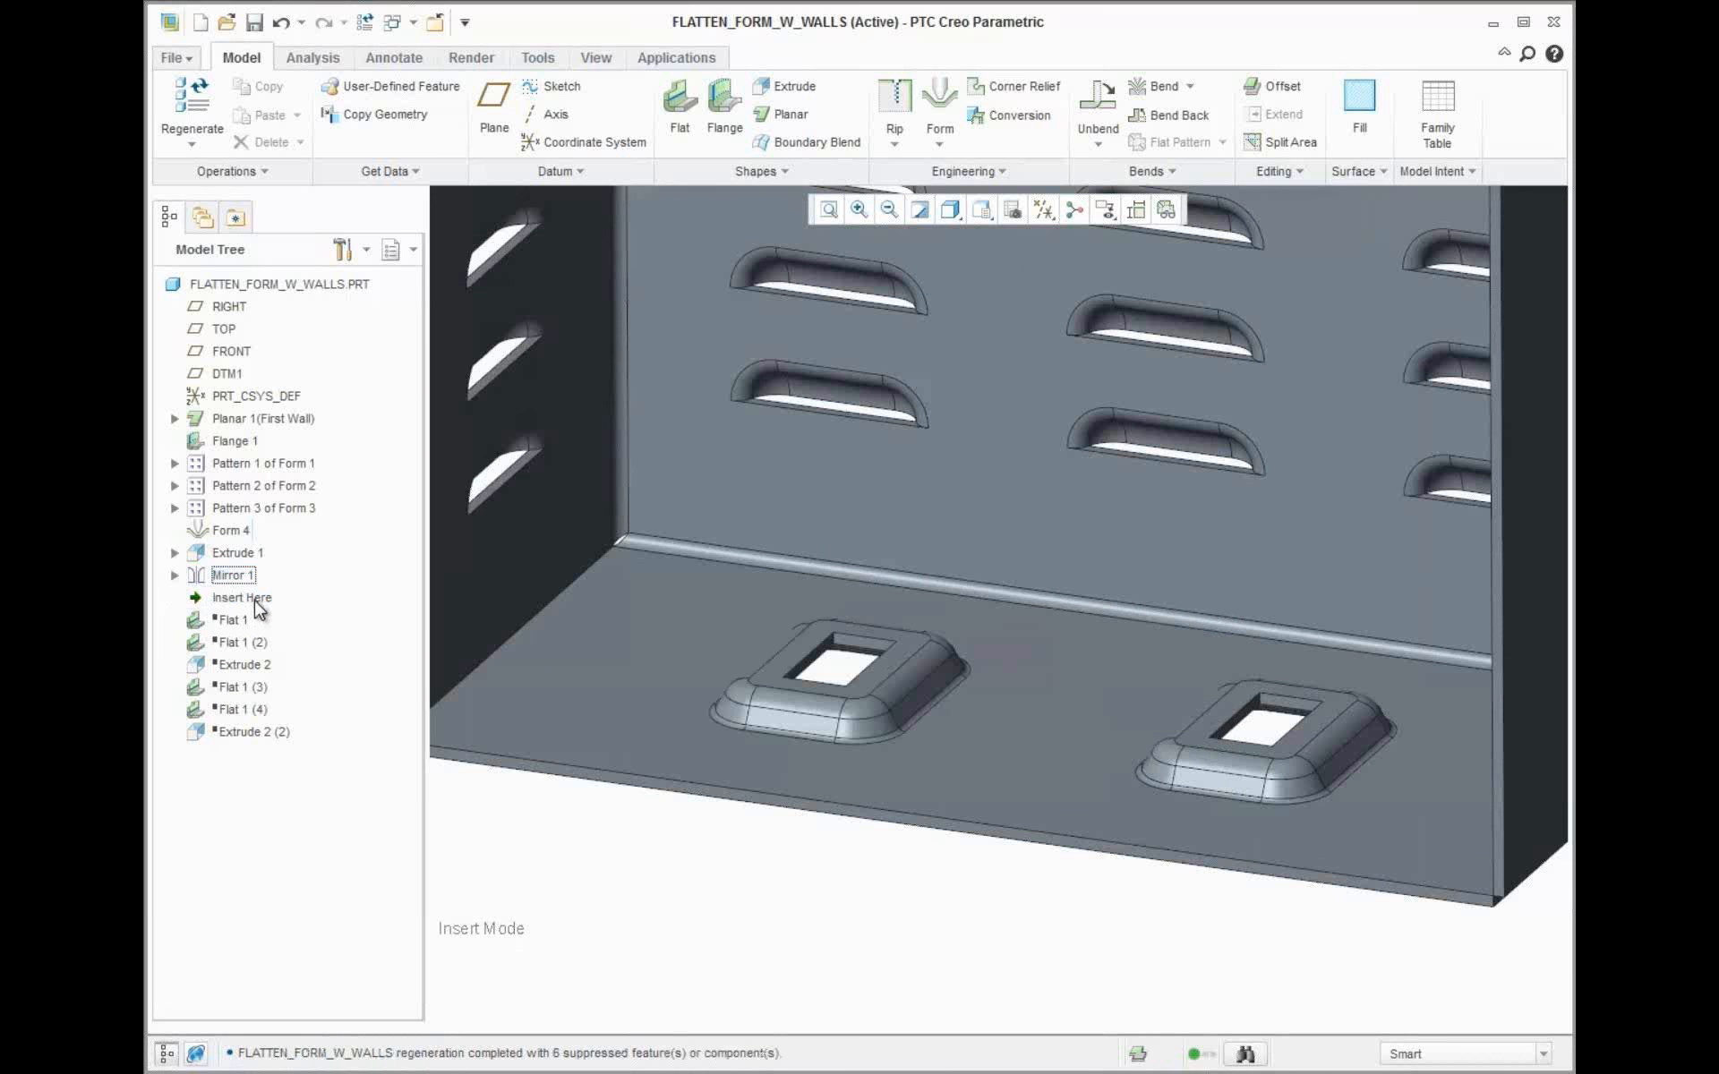
Move the insertion point of FLATTEN_FORM_W_WALLS below Extrude 2 (2) to restore the flat walls and holes on the two forms
left_click_drag(257, 664, 258, 750)
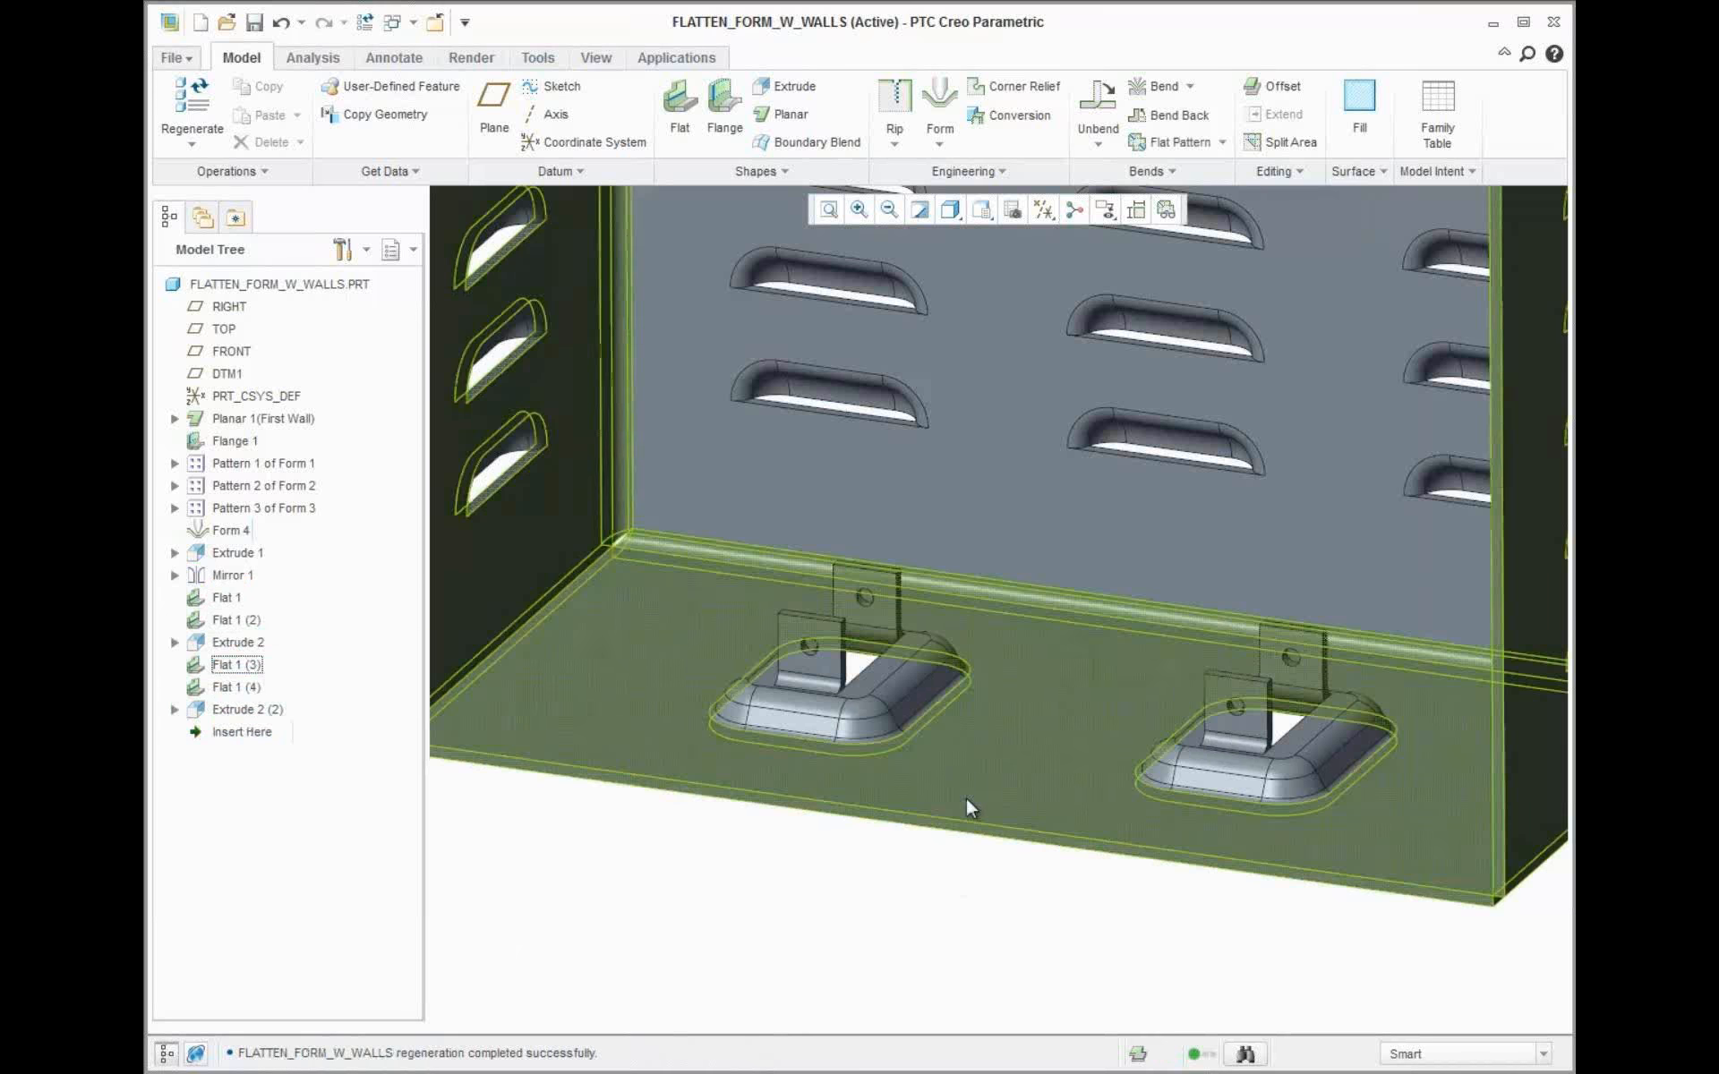
middle_click_drag(969, 804, 979, 795)
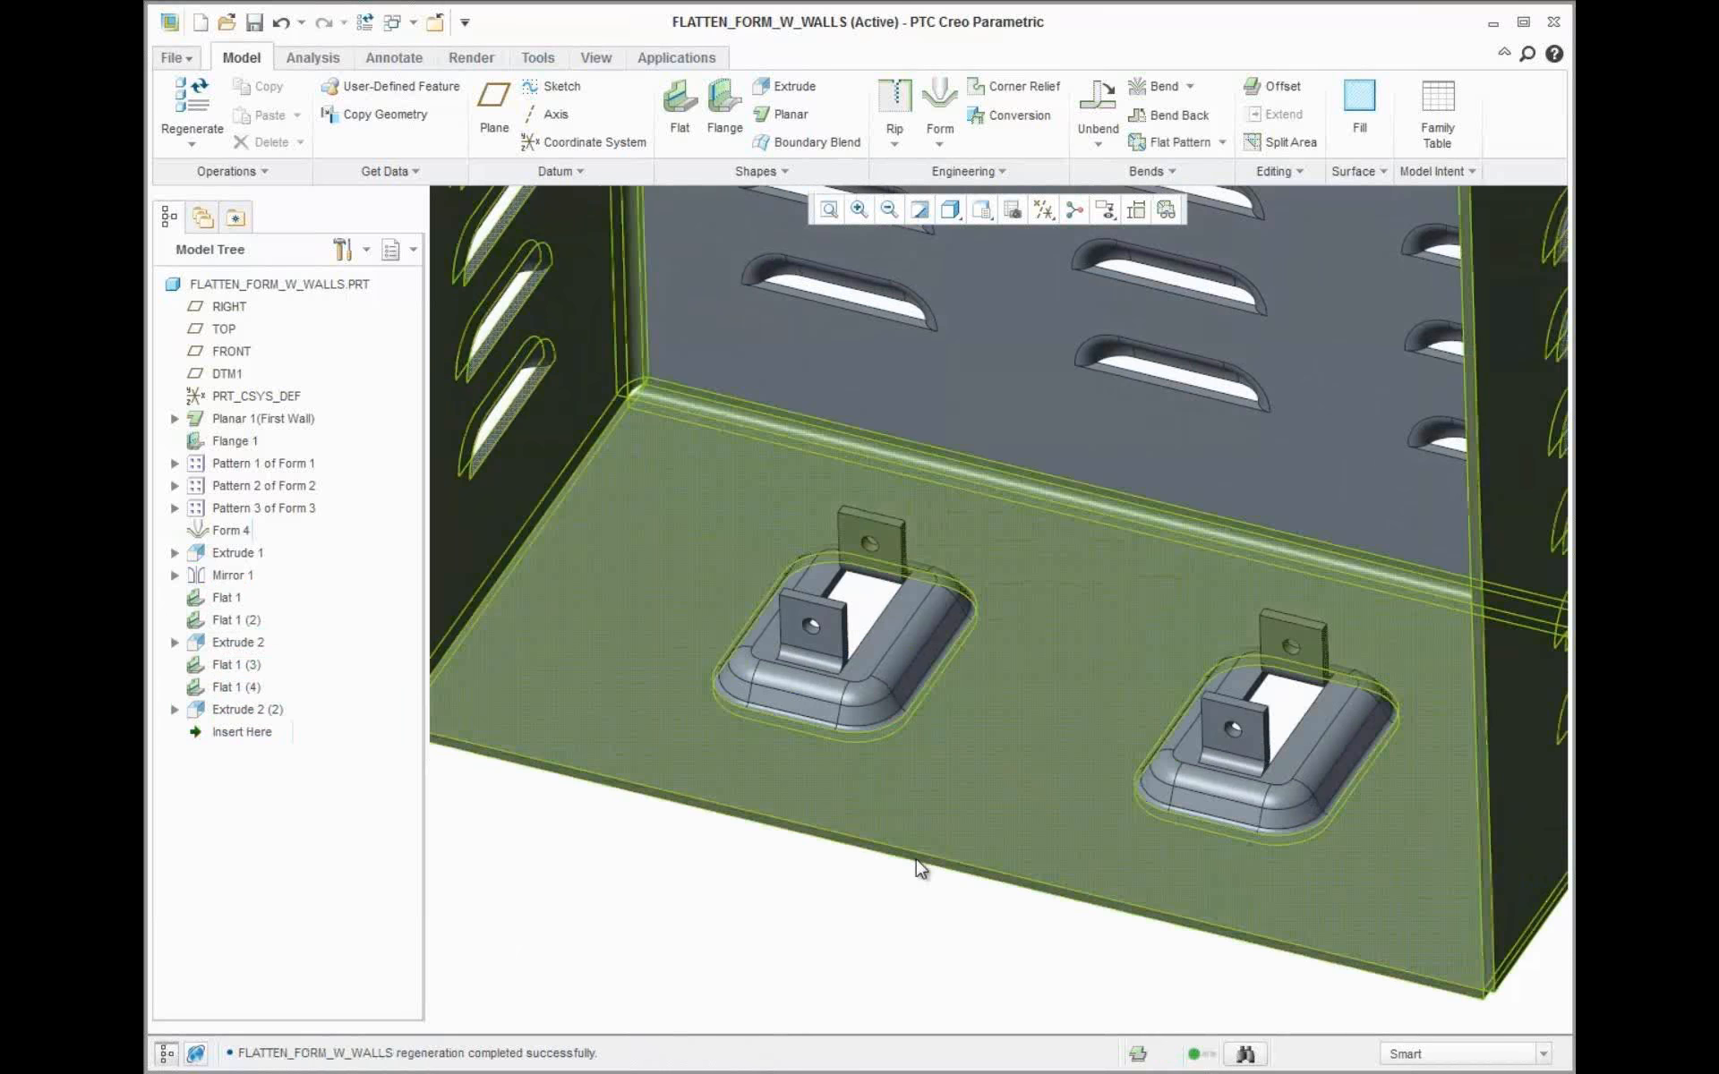
Preview Flatten Form on all forms while the attached walls are still bent, and cancel the feature
left_click(953, 137)
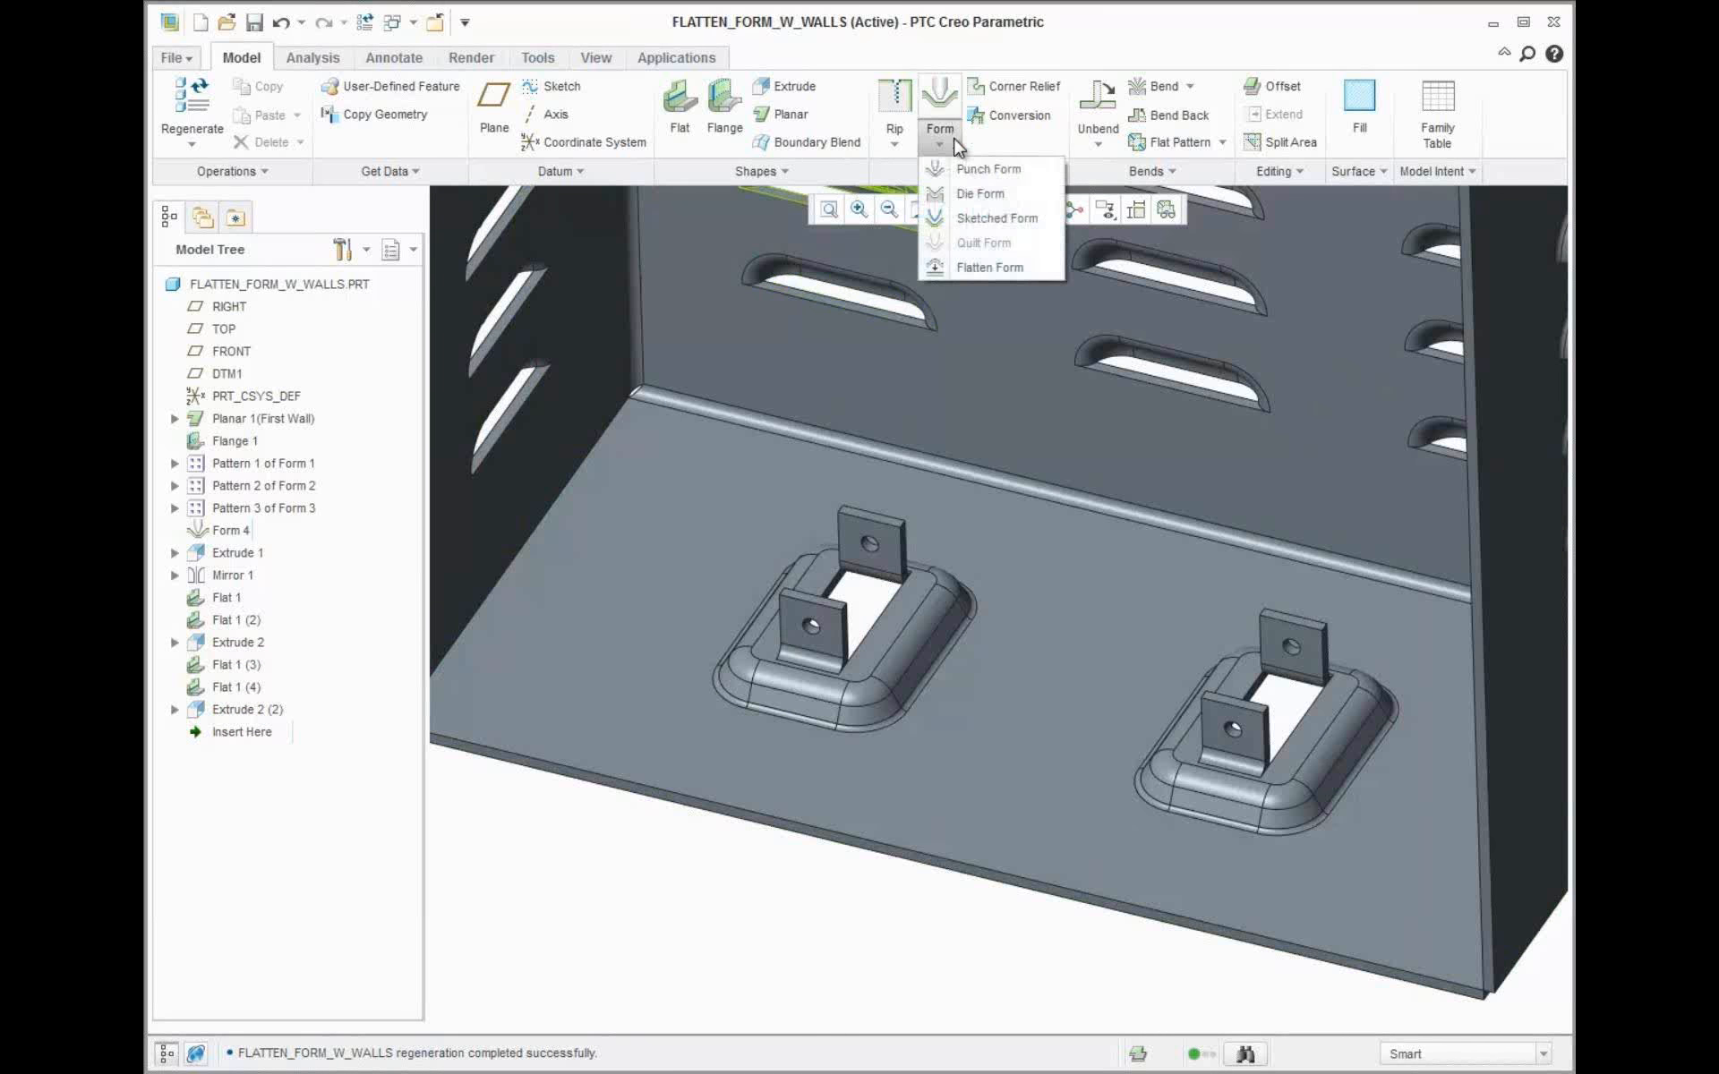
left_click(989, 268)
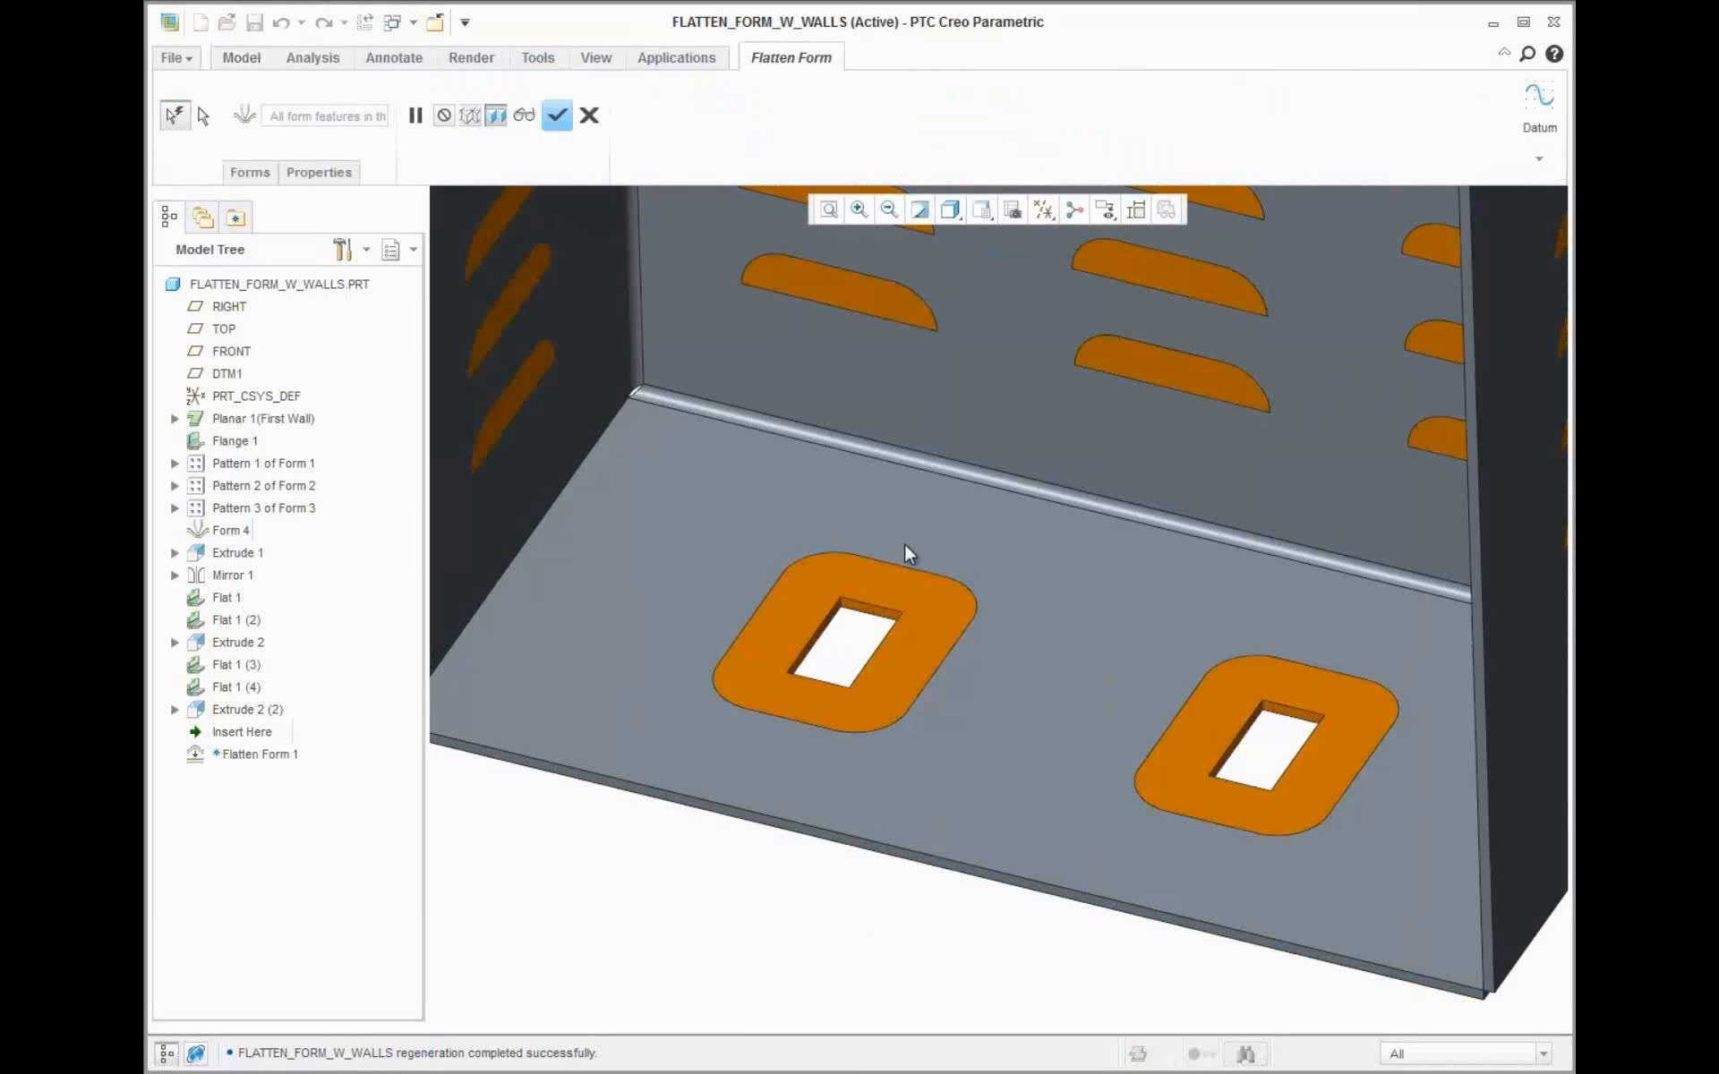
left_click(593, 114)
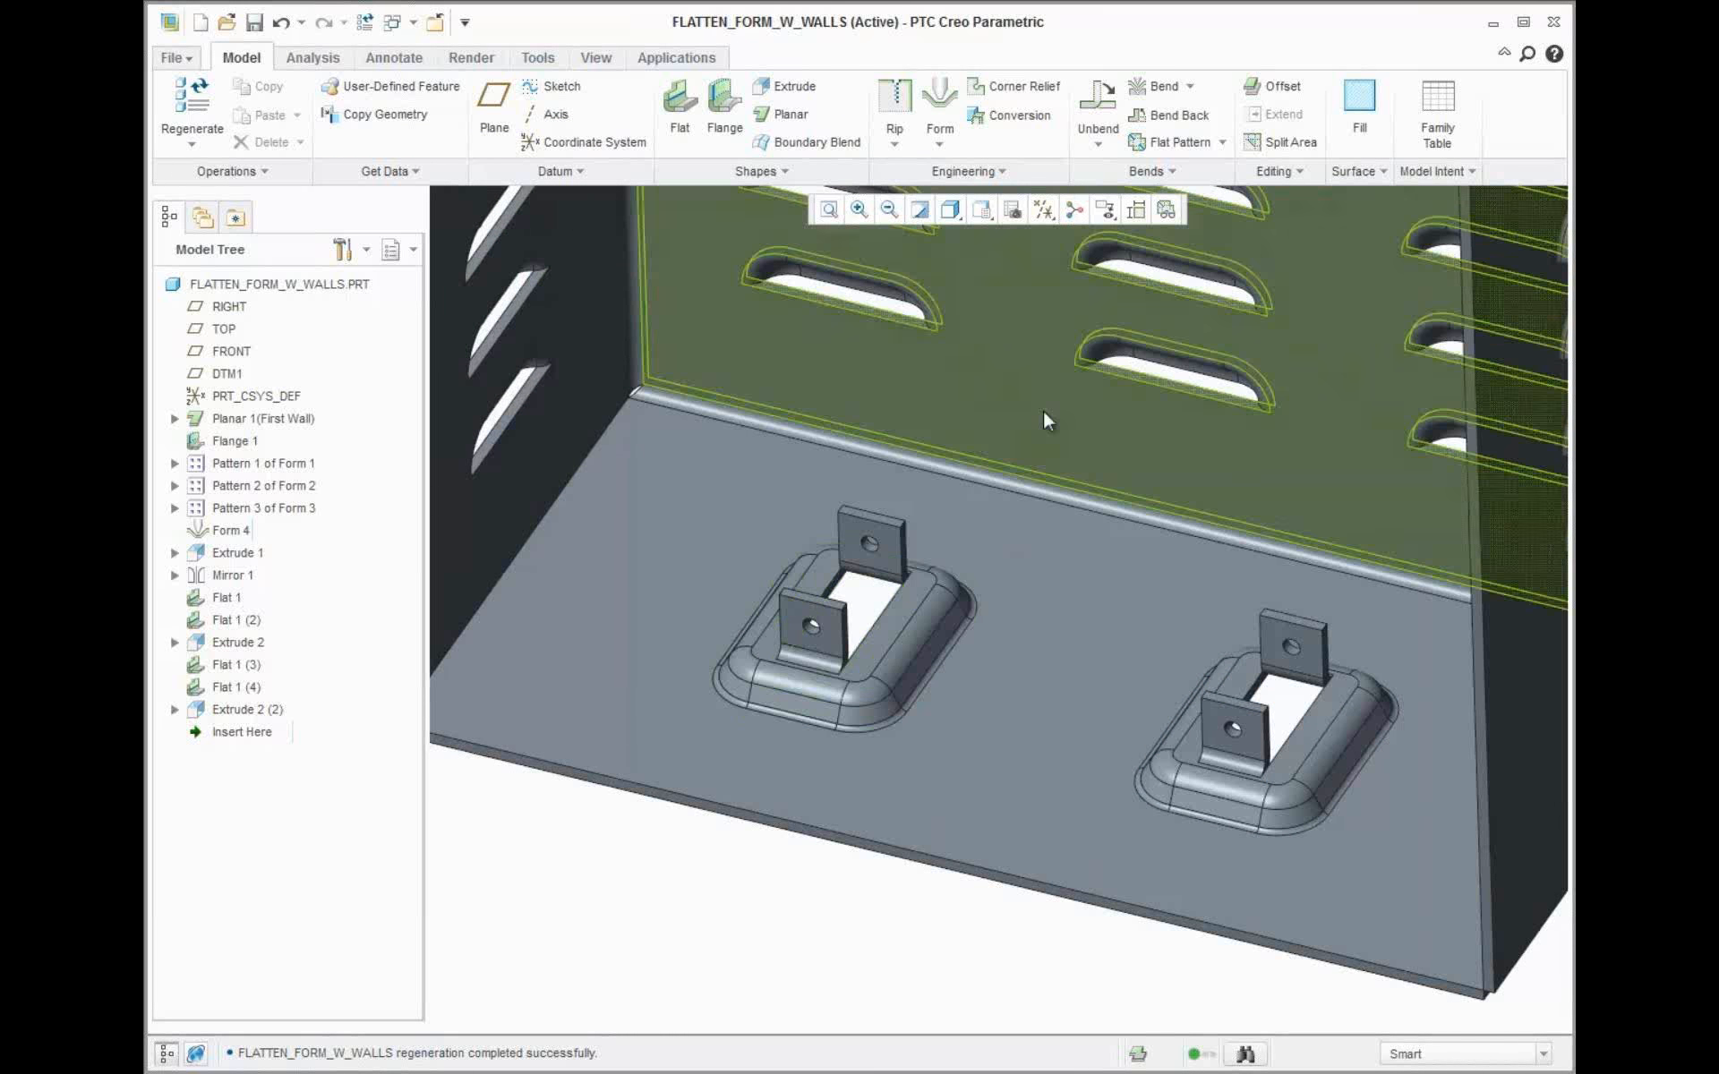
Unbend the part to preview Flatten Form on its unbent walls, cancel the flattening, and undo the unbend
left_click(1102, 98)
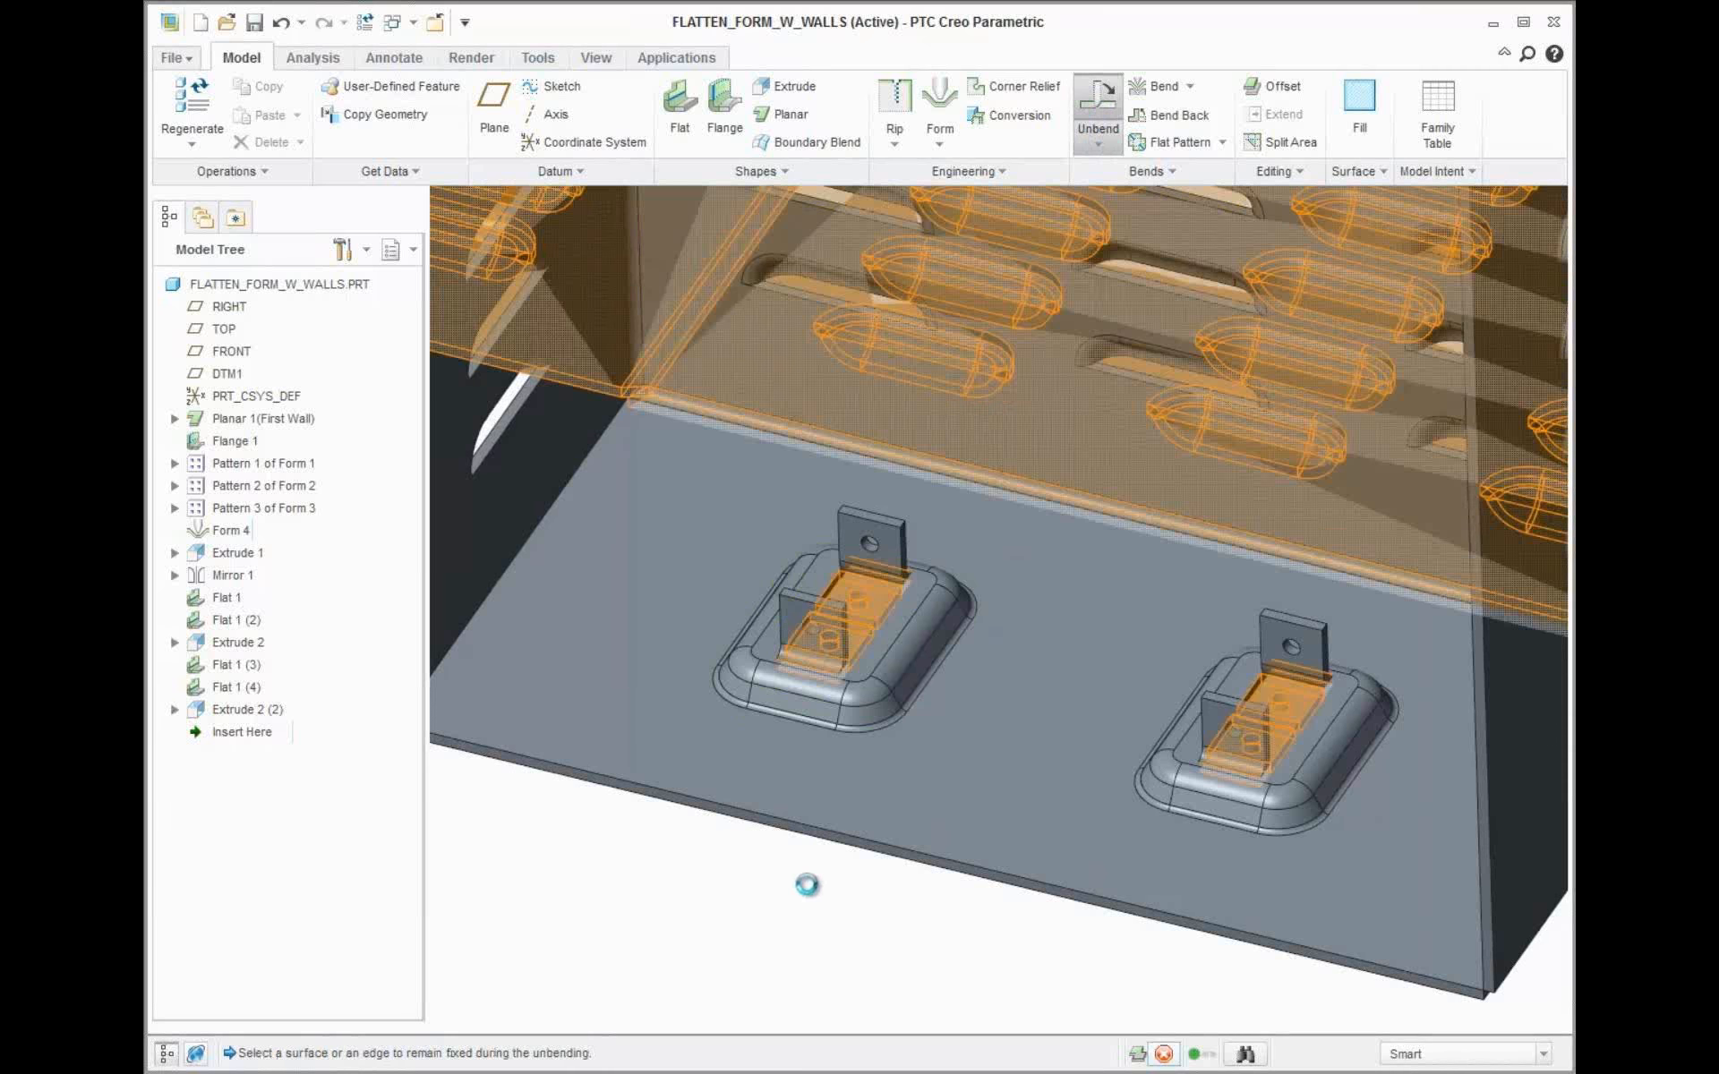
left_click(812, 893)
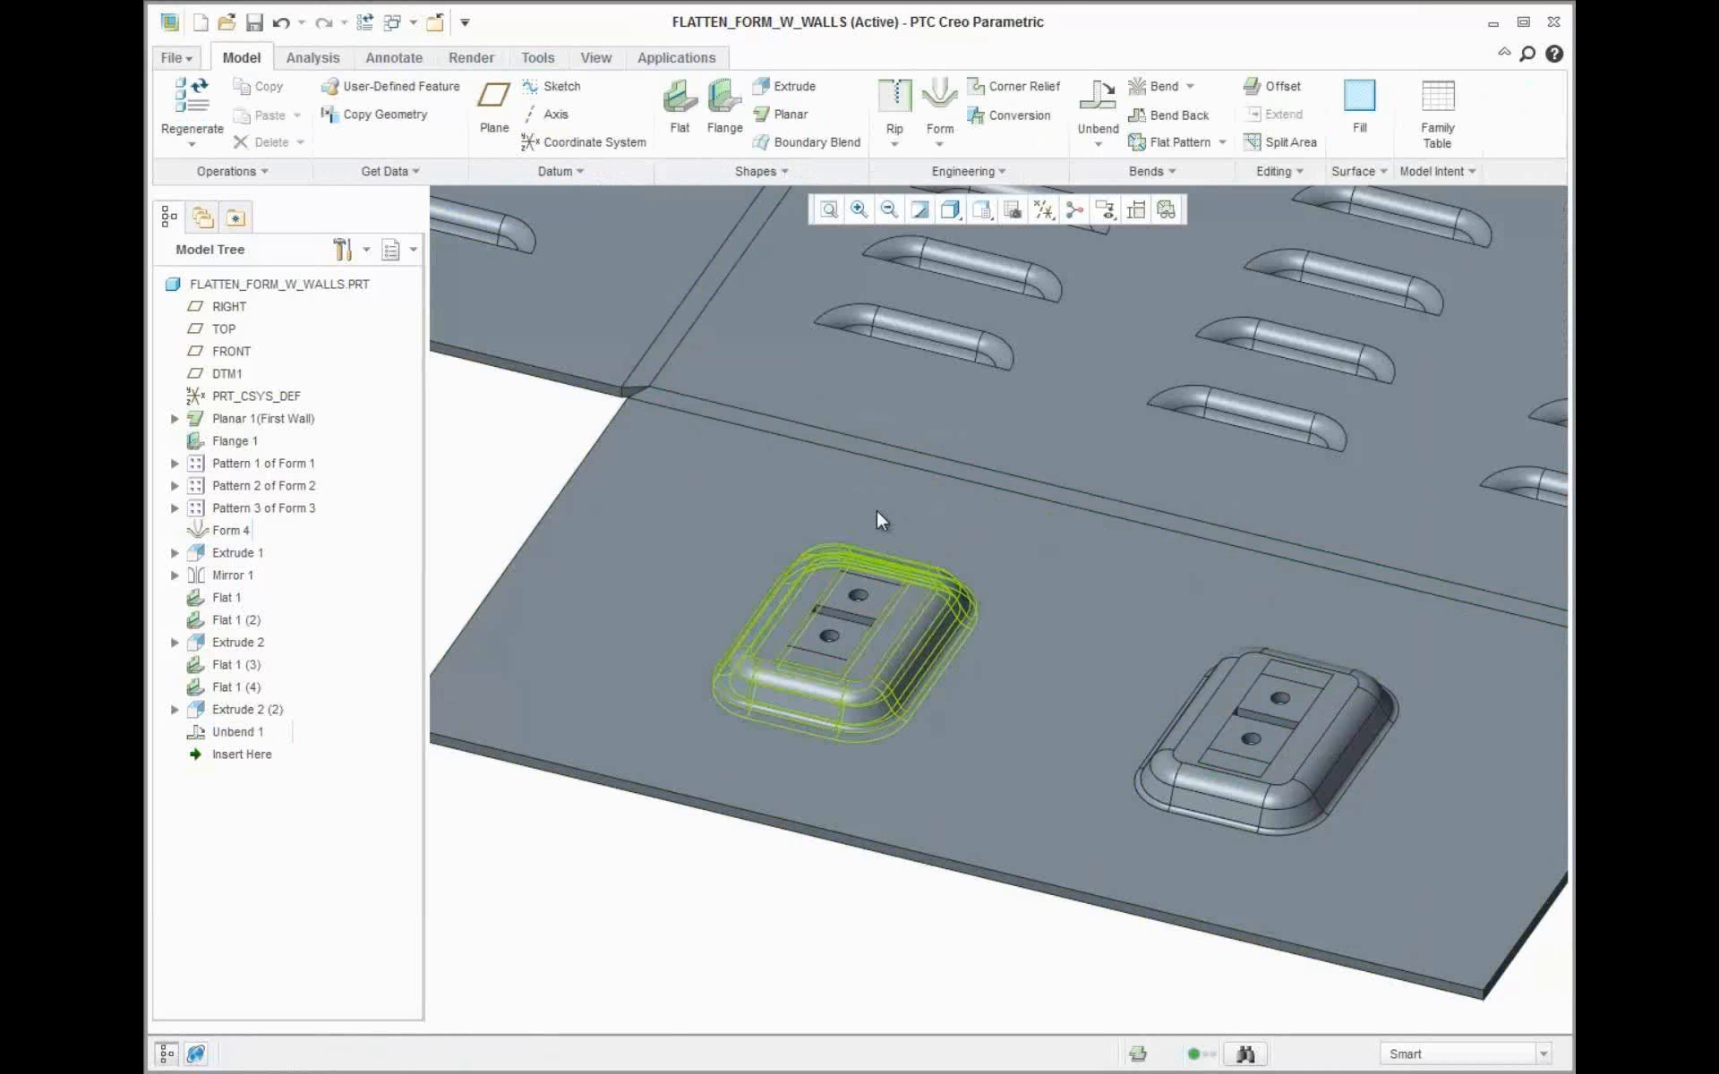
left_click(939, 134)
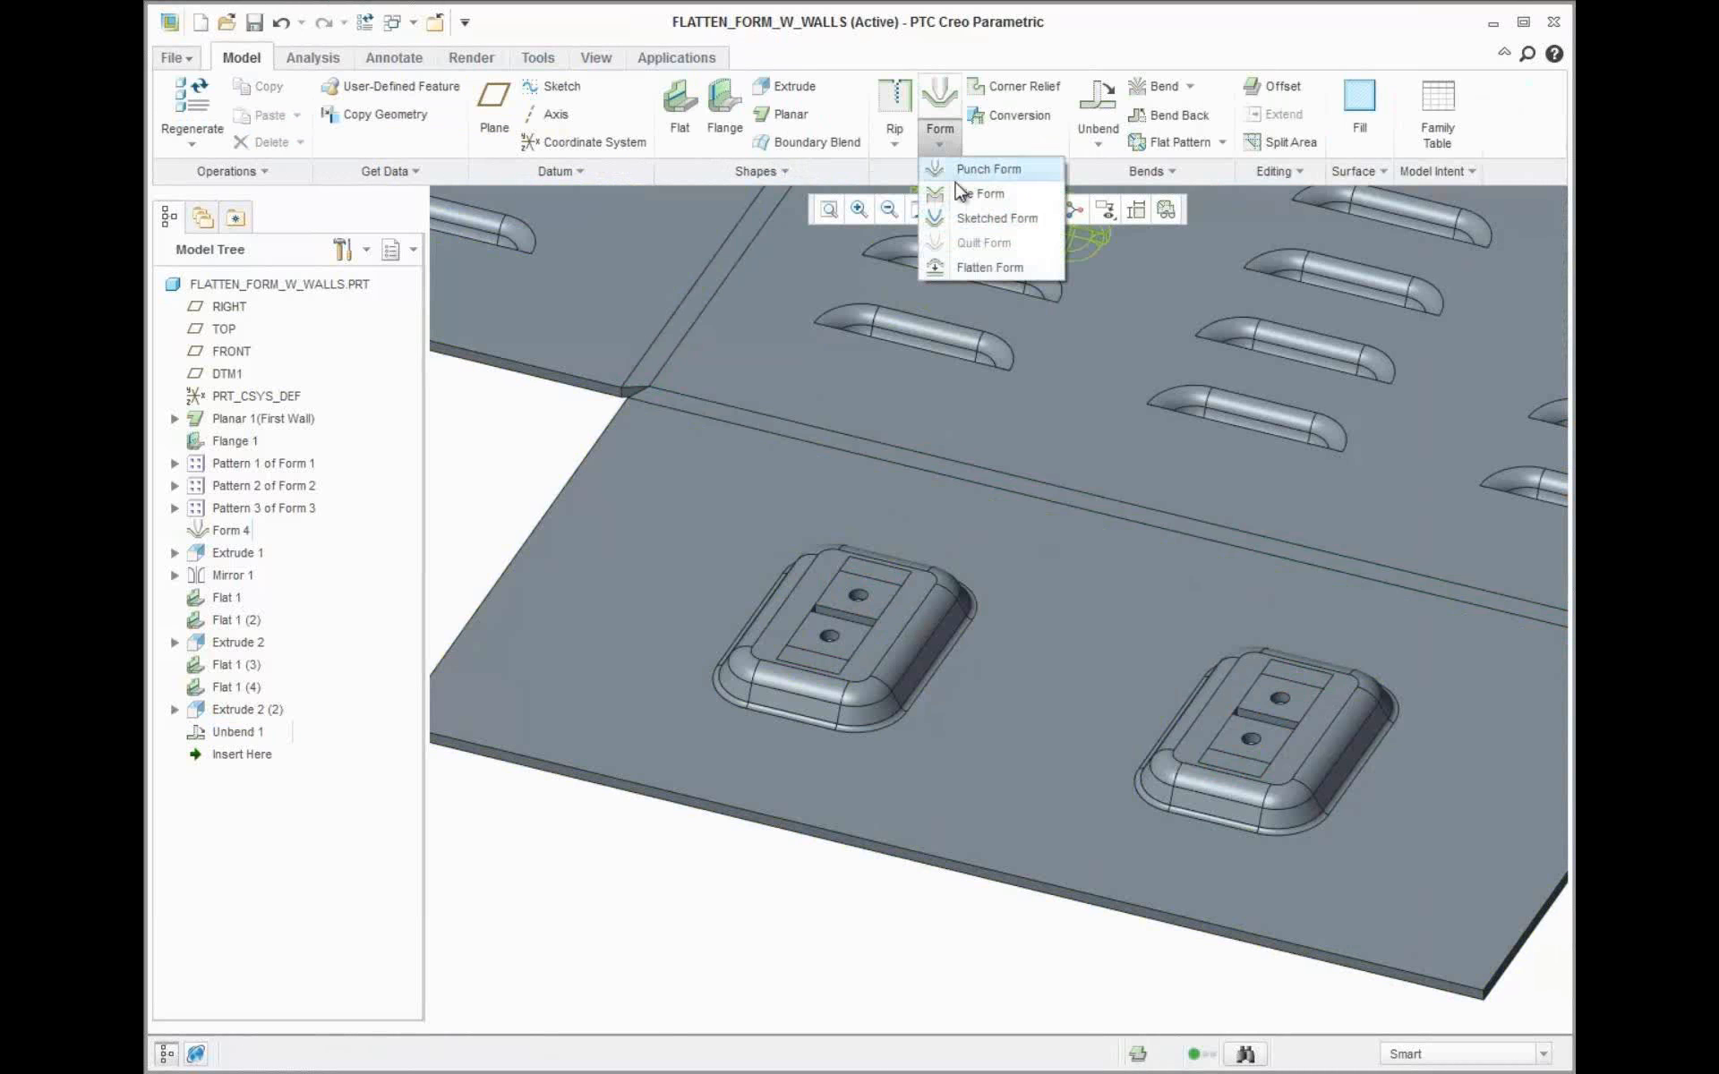
left_click(985, 267)
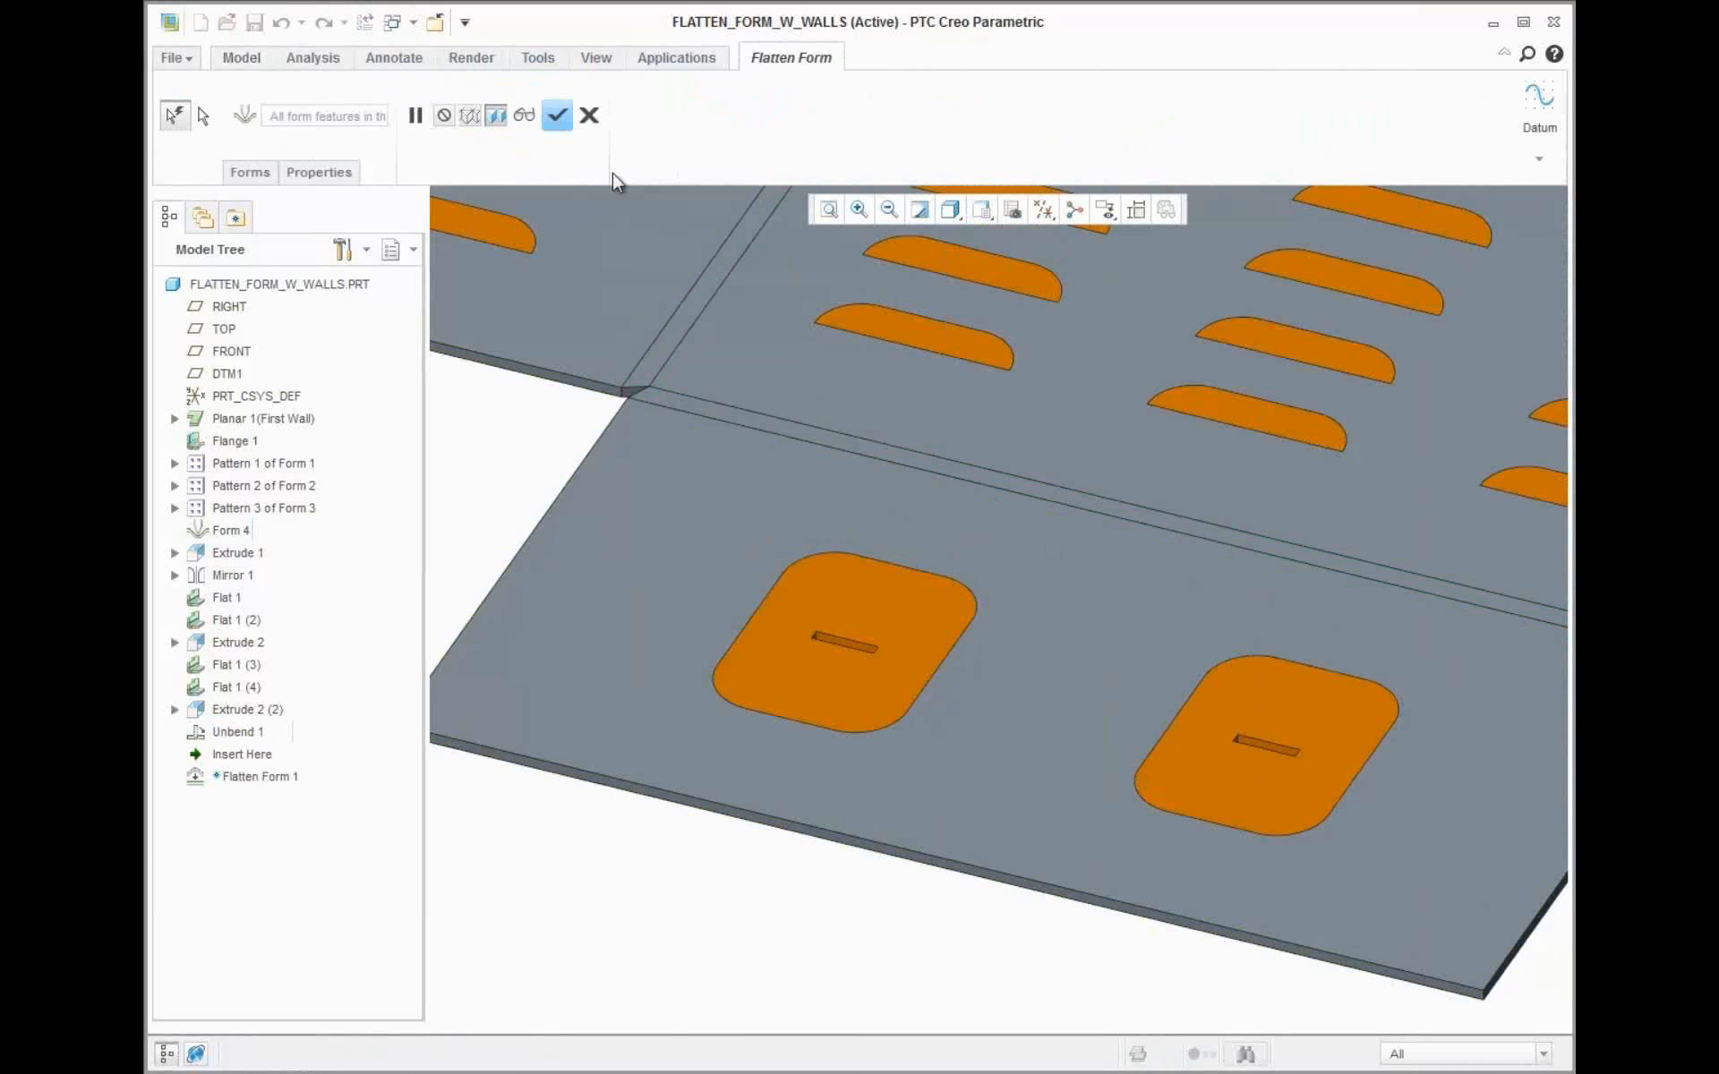
left_click(589, 115)
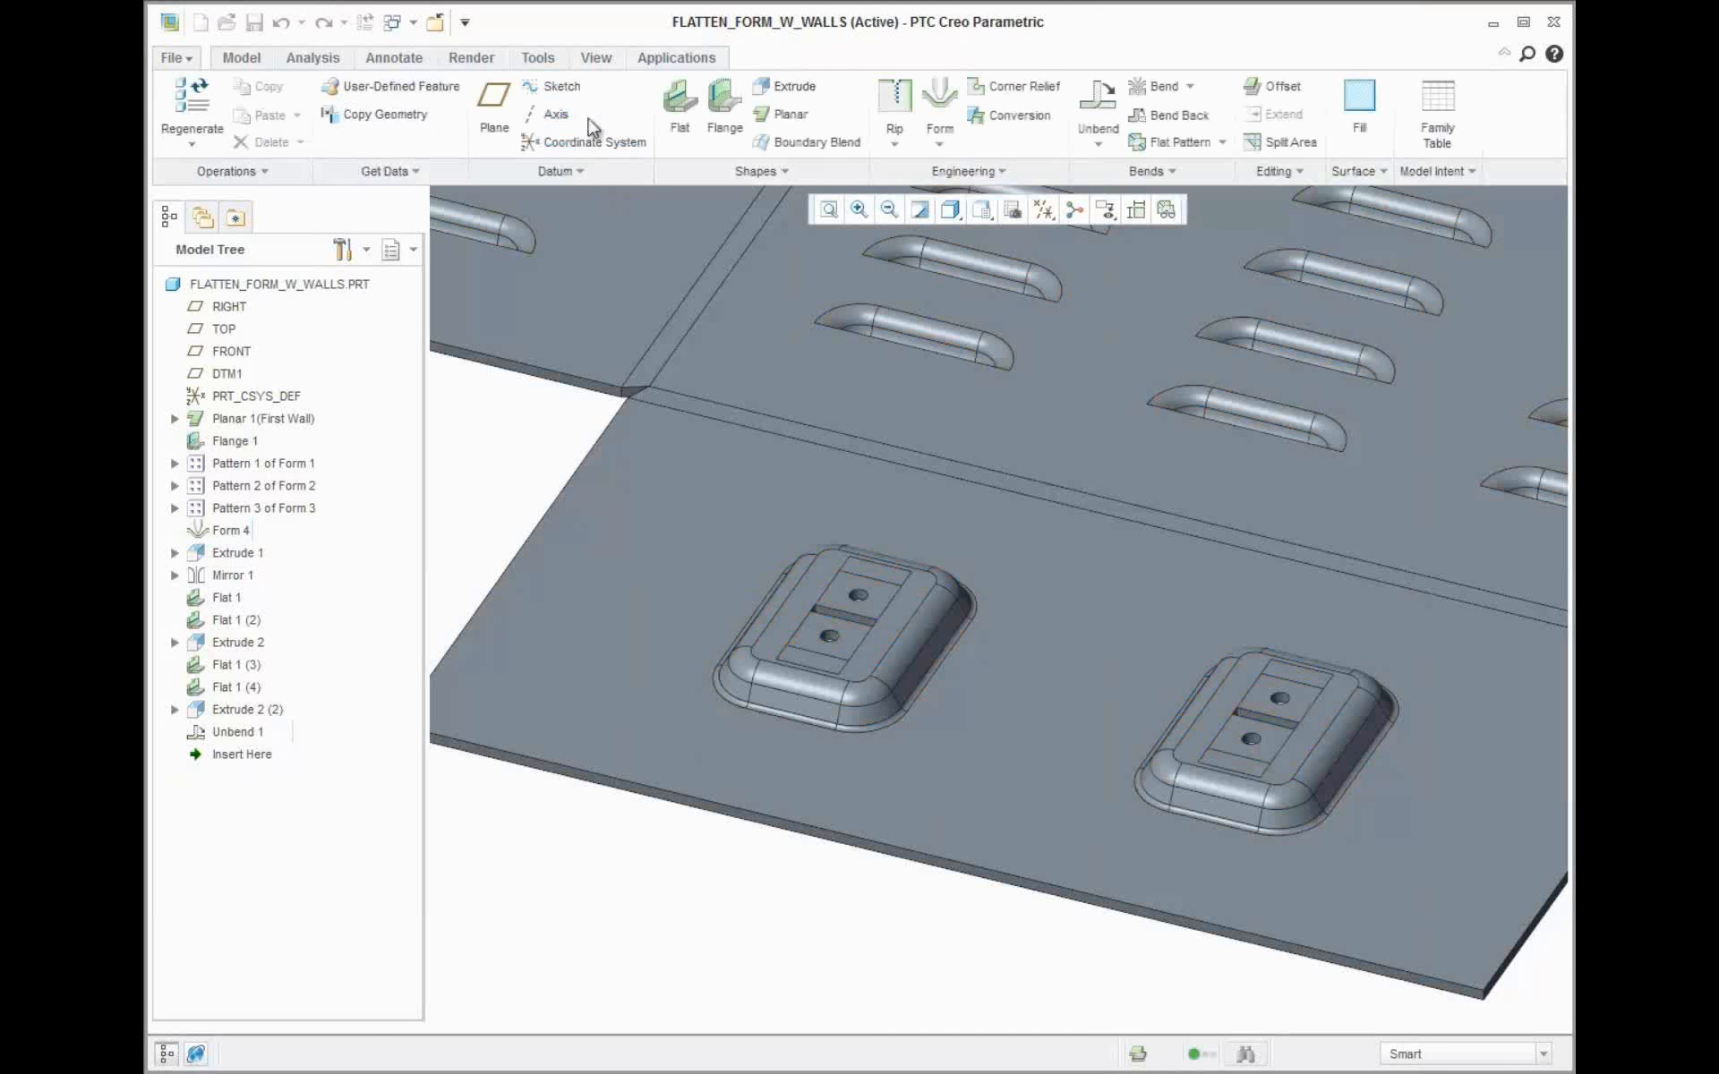
left_click(280, 22)
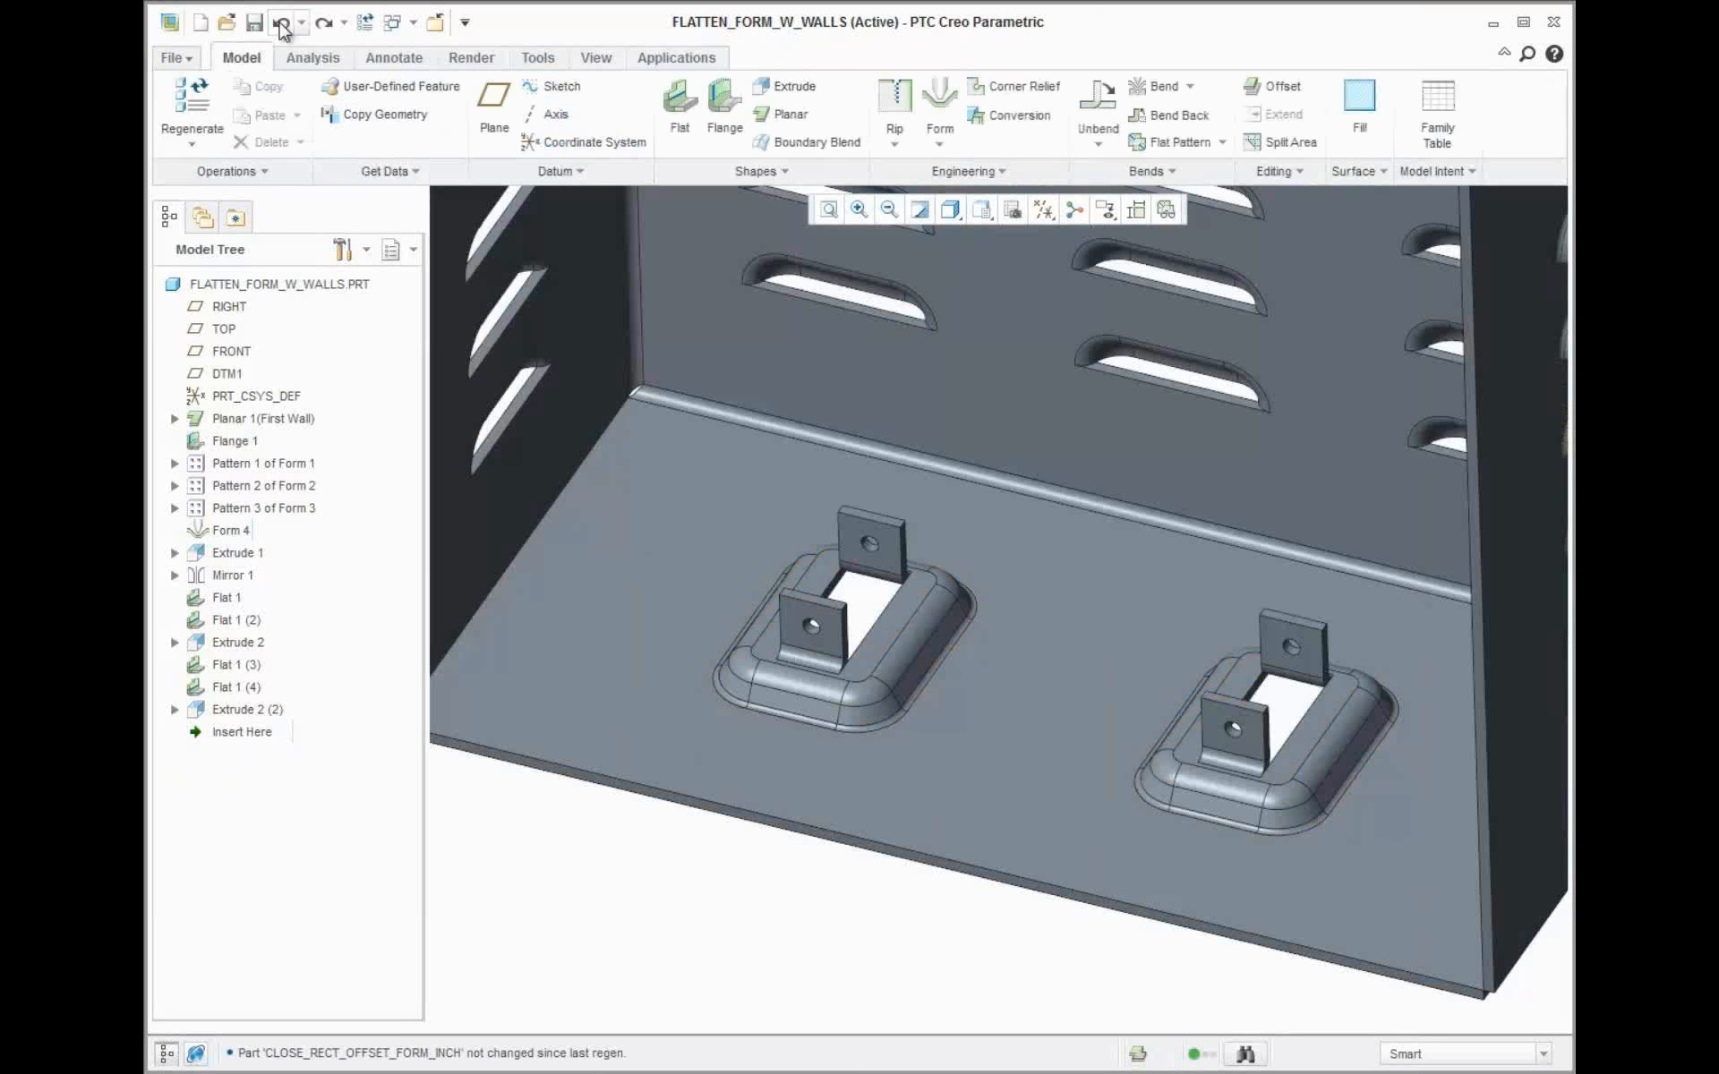
Create a Flat Pattern with the flange surface fixed, comparing Unbend form geometry off and on and keeping it enabled together with Flatten forms
left_click(1168, 145)
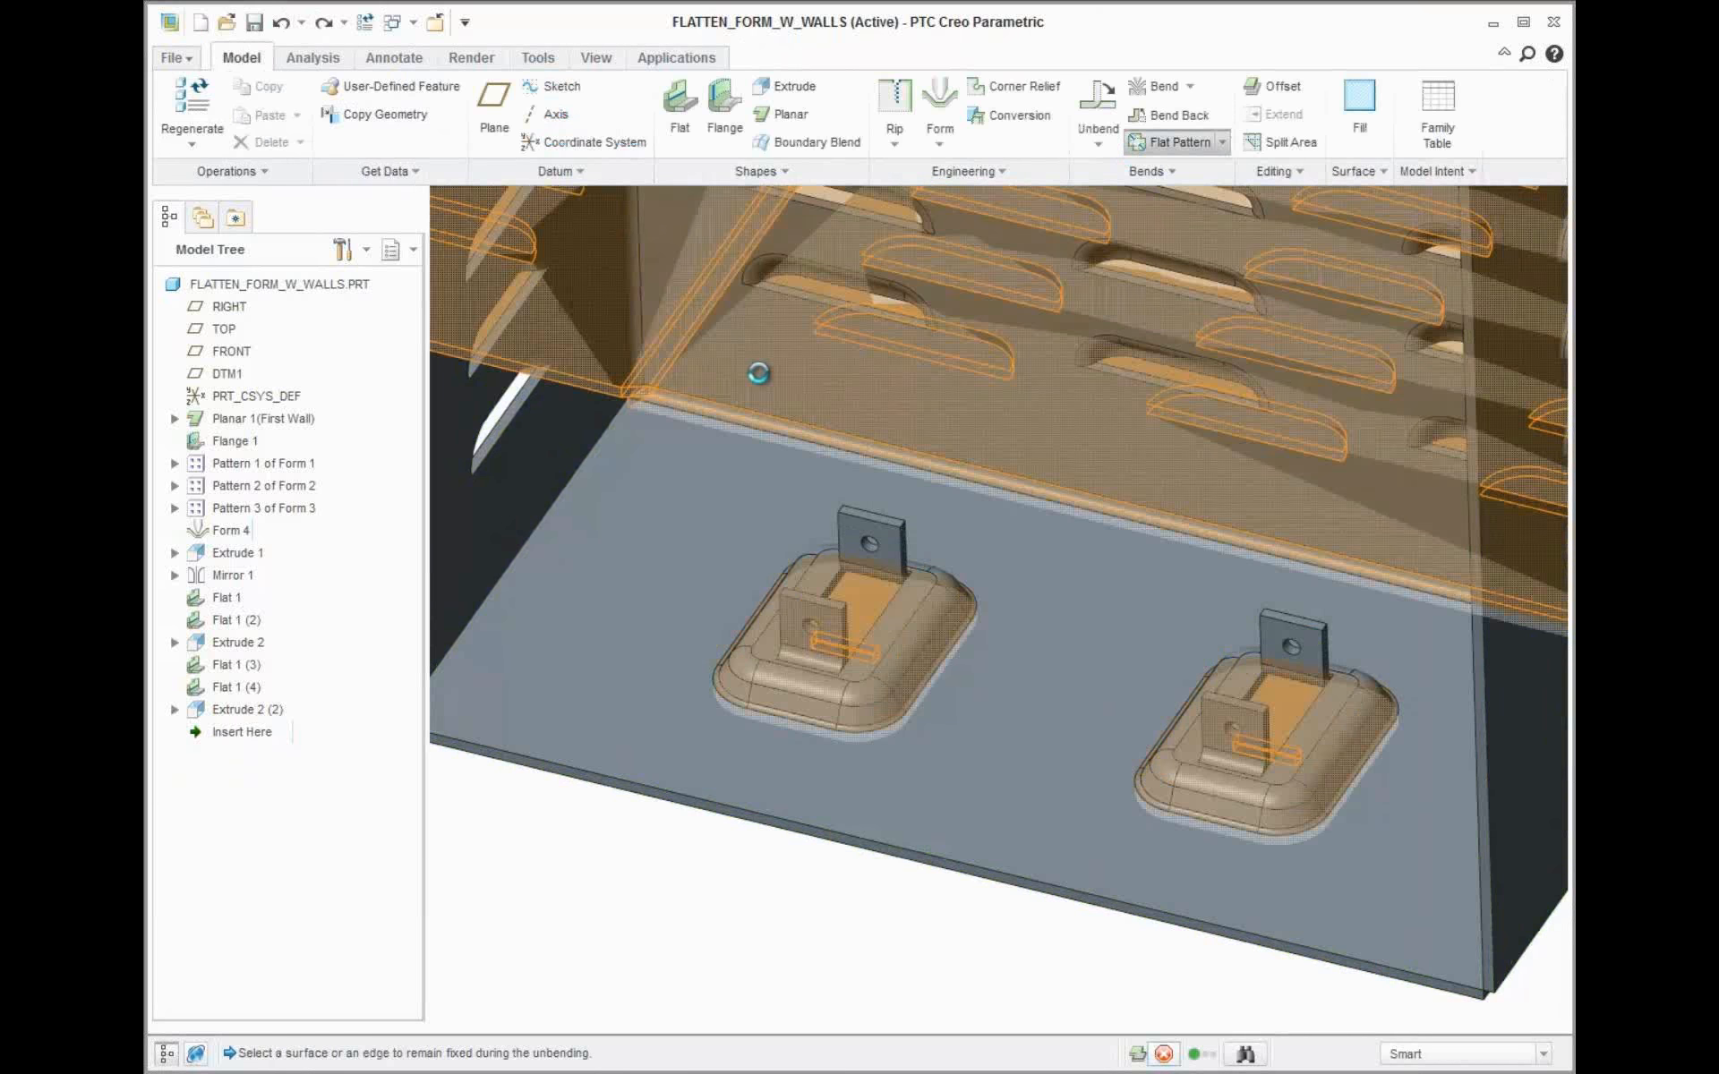
left_click(920, 116)
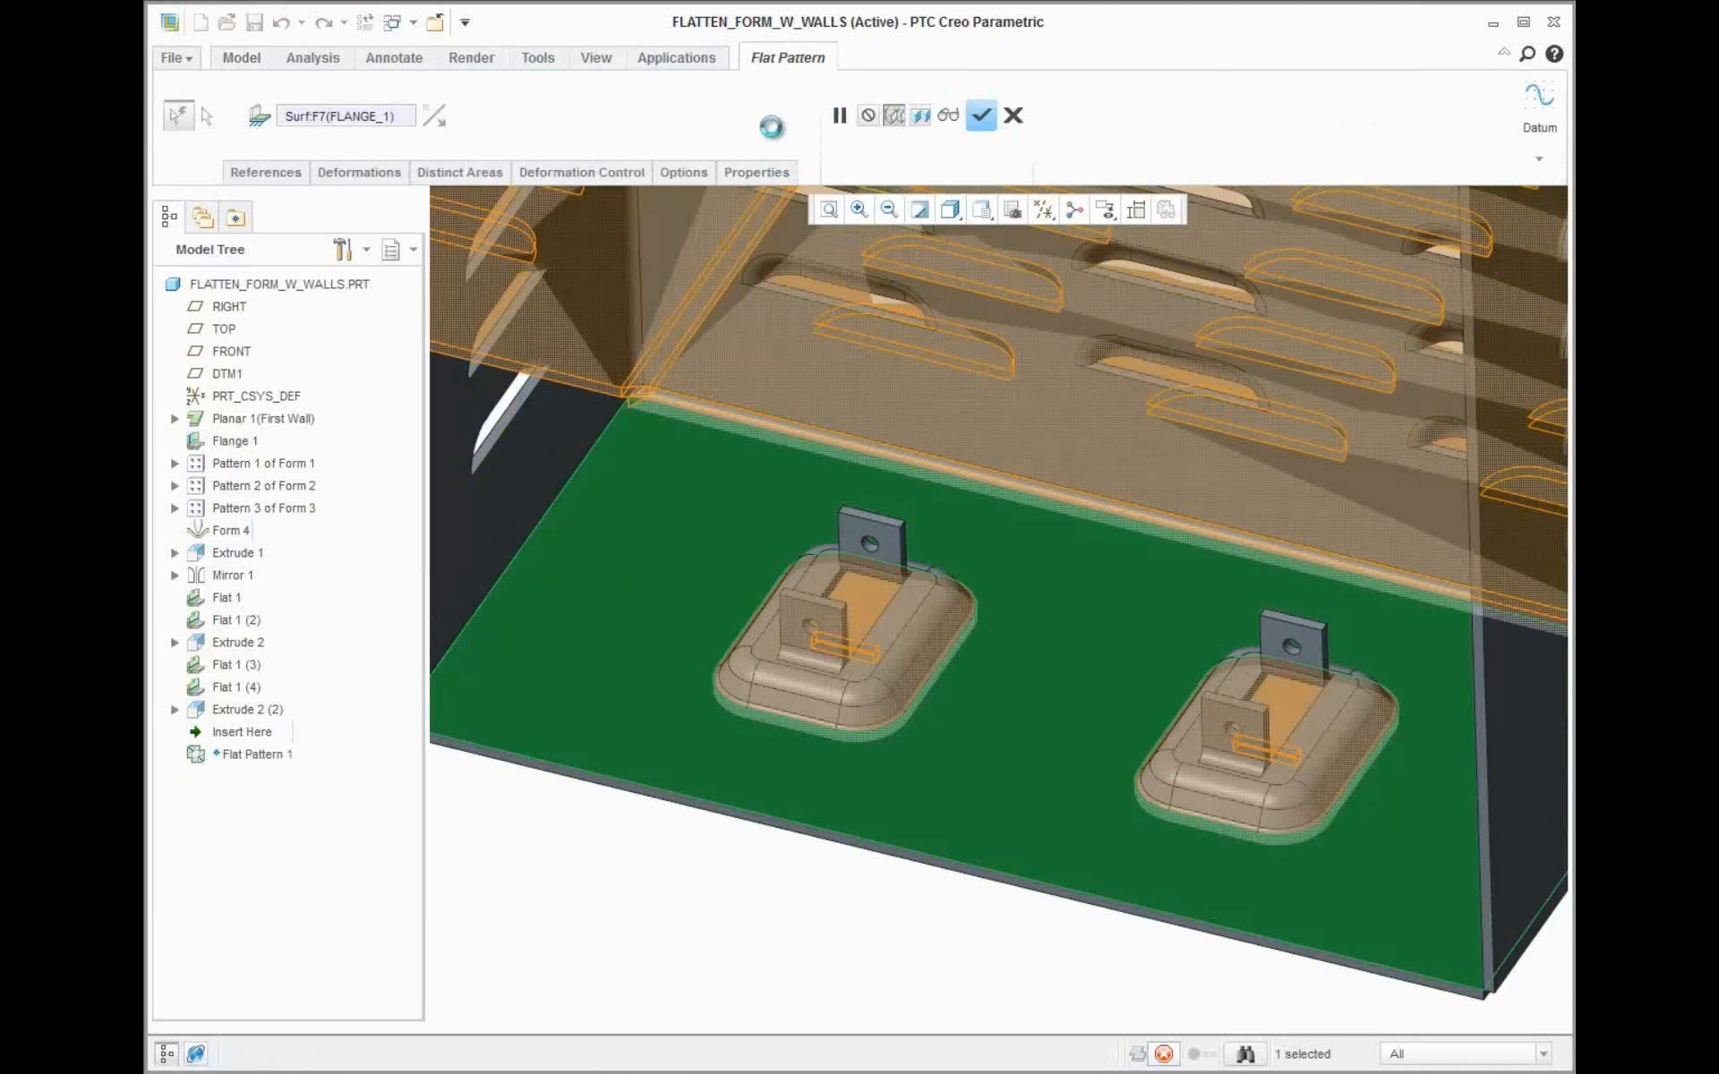
left_click(684, 172)
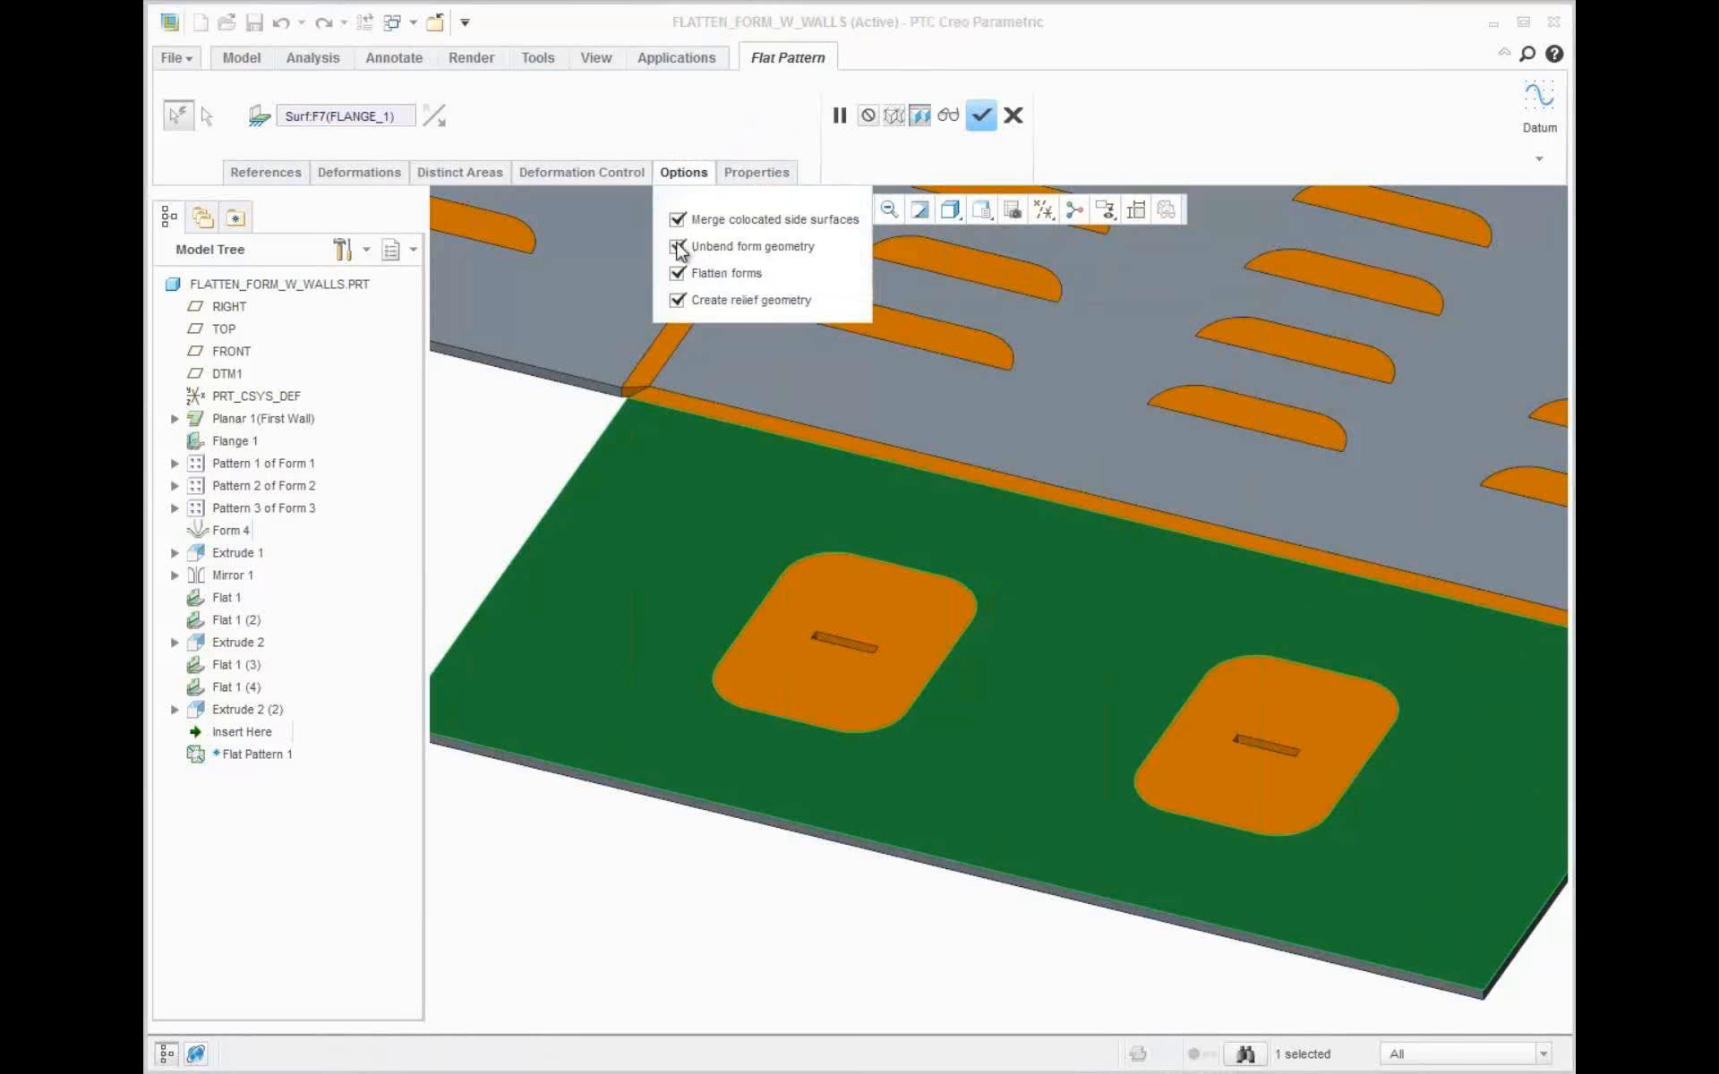
left_click(678, 246)
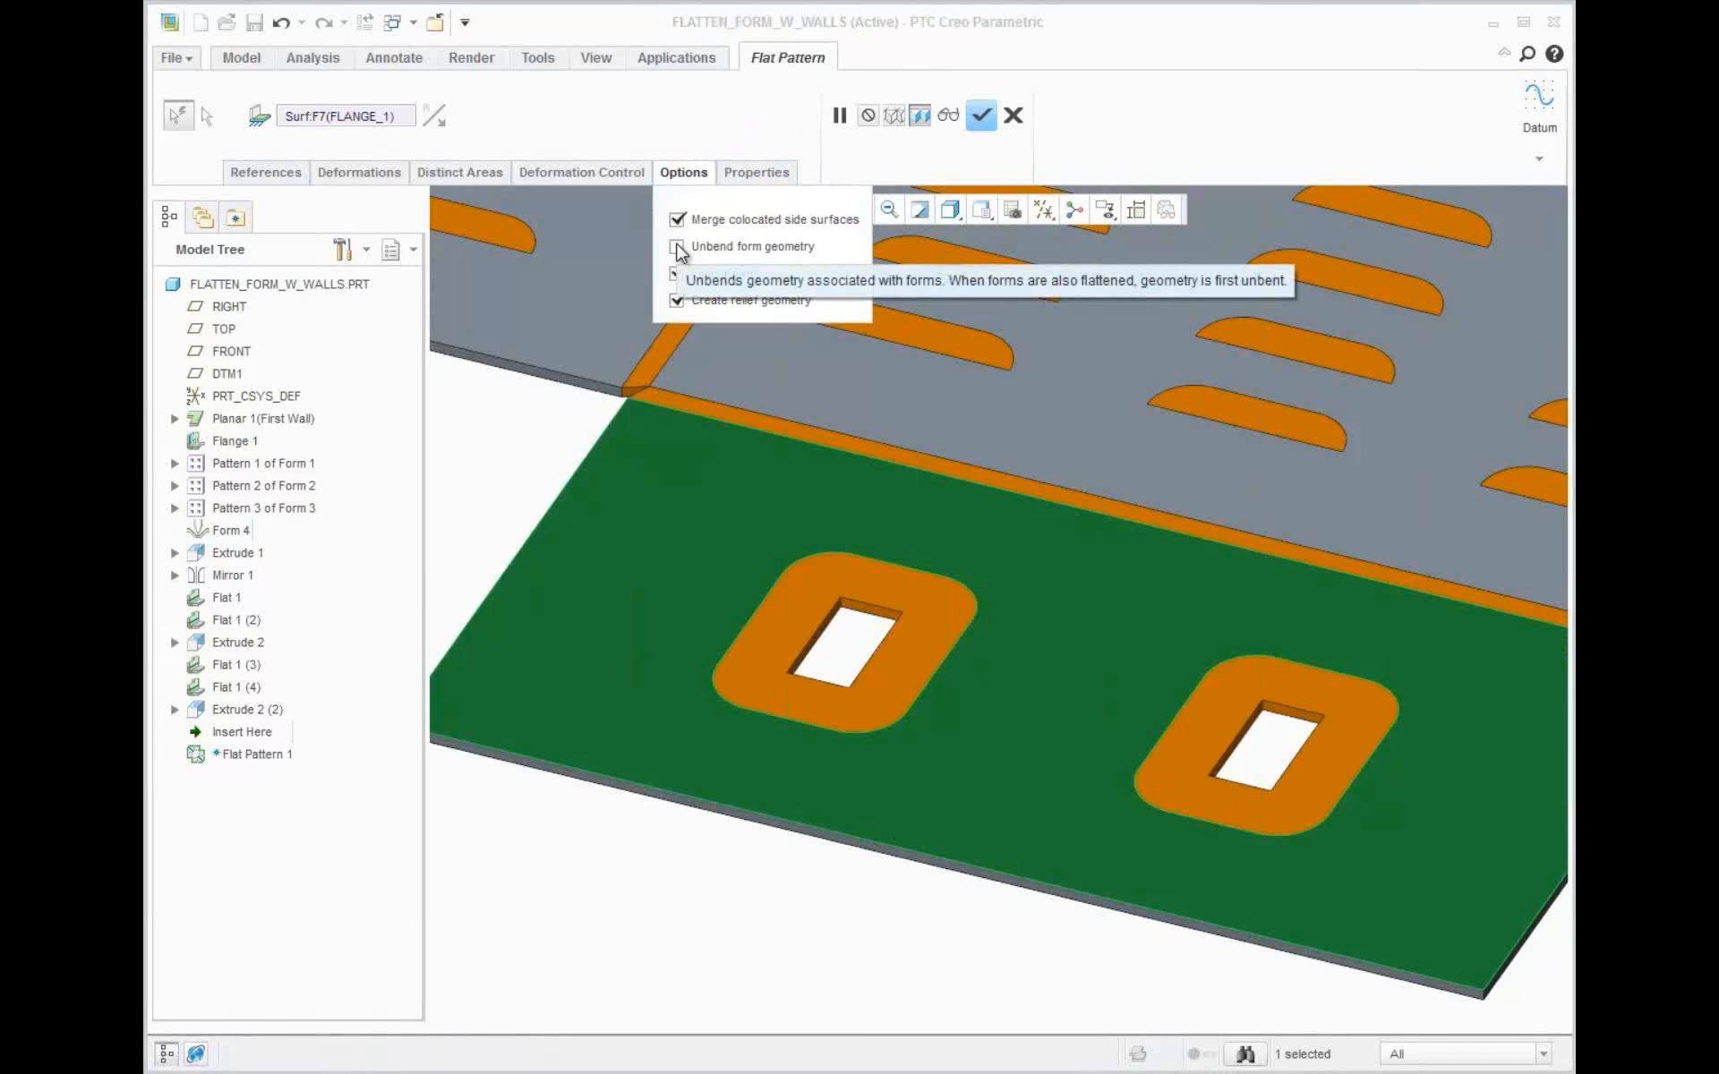
left_click(678, 247)
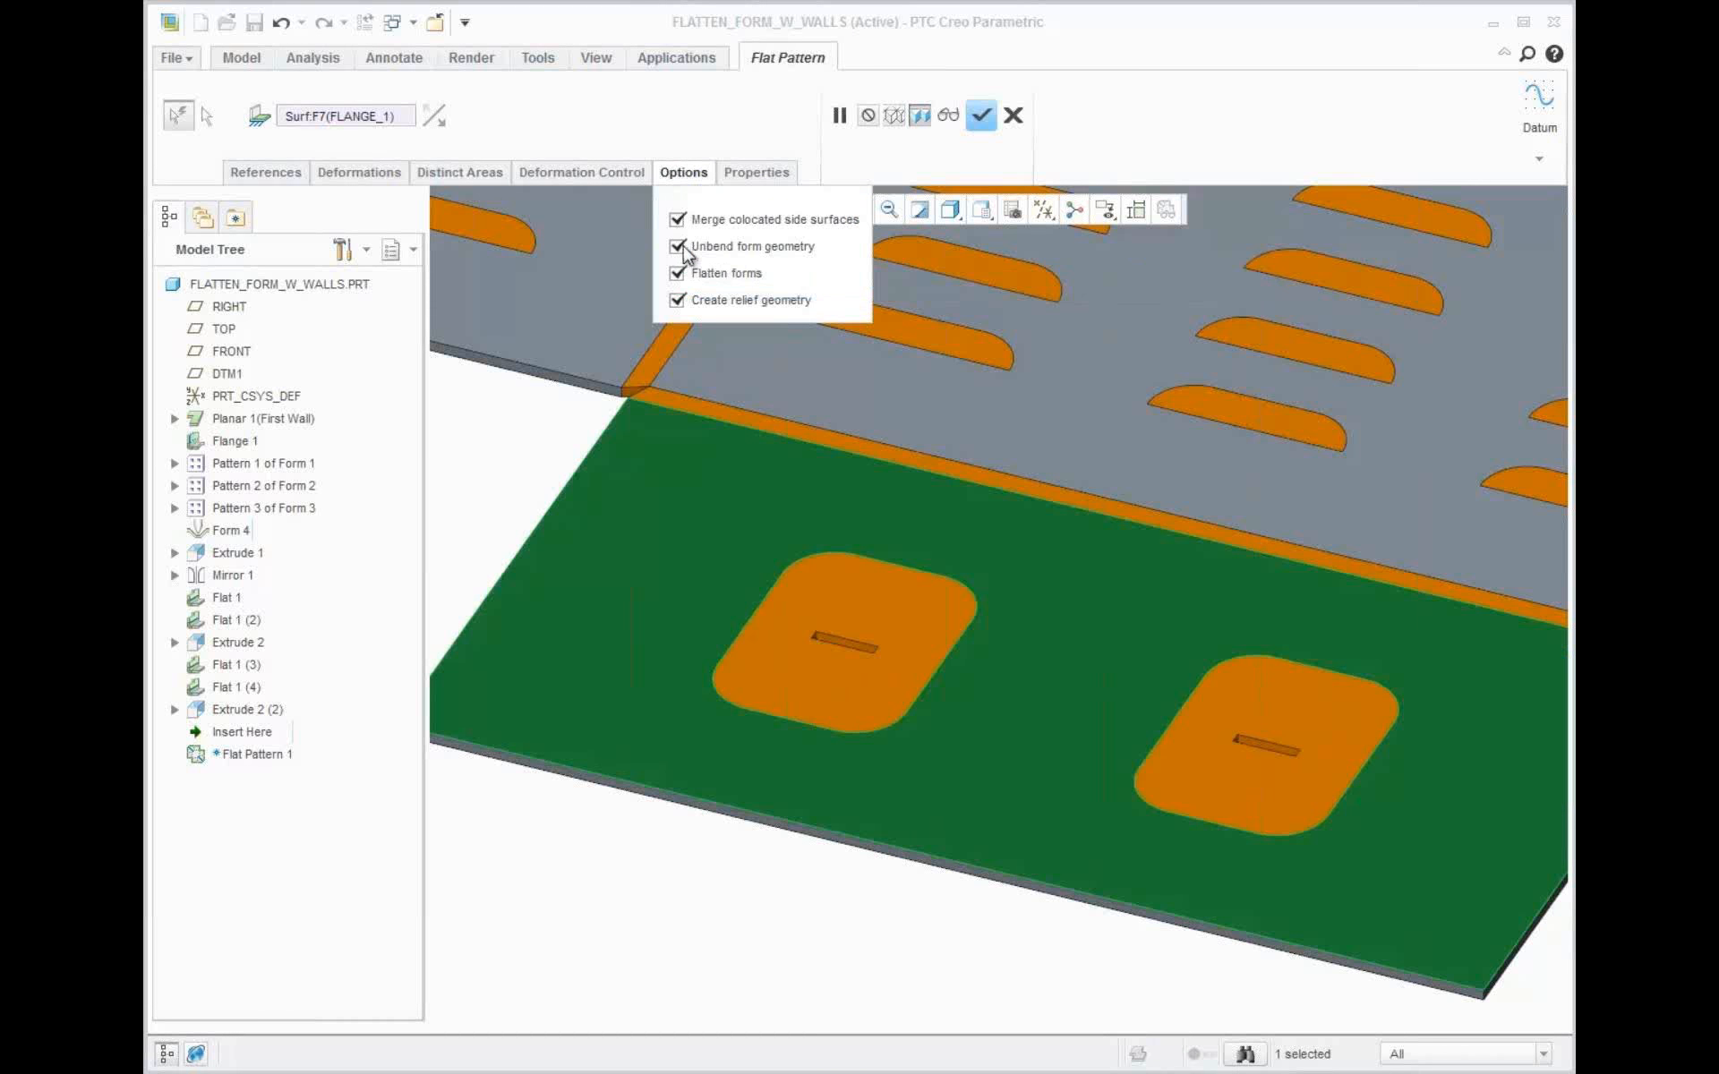
left_click(981, 115)
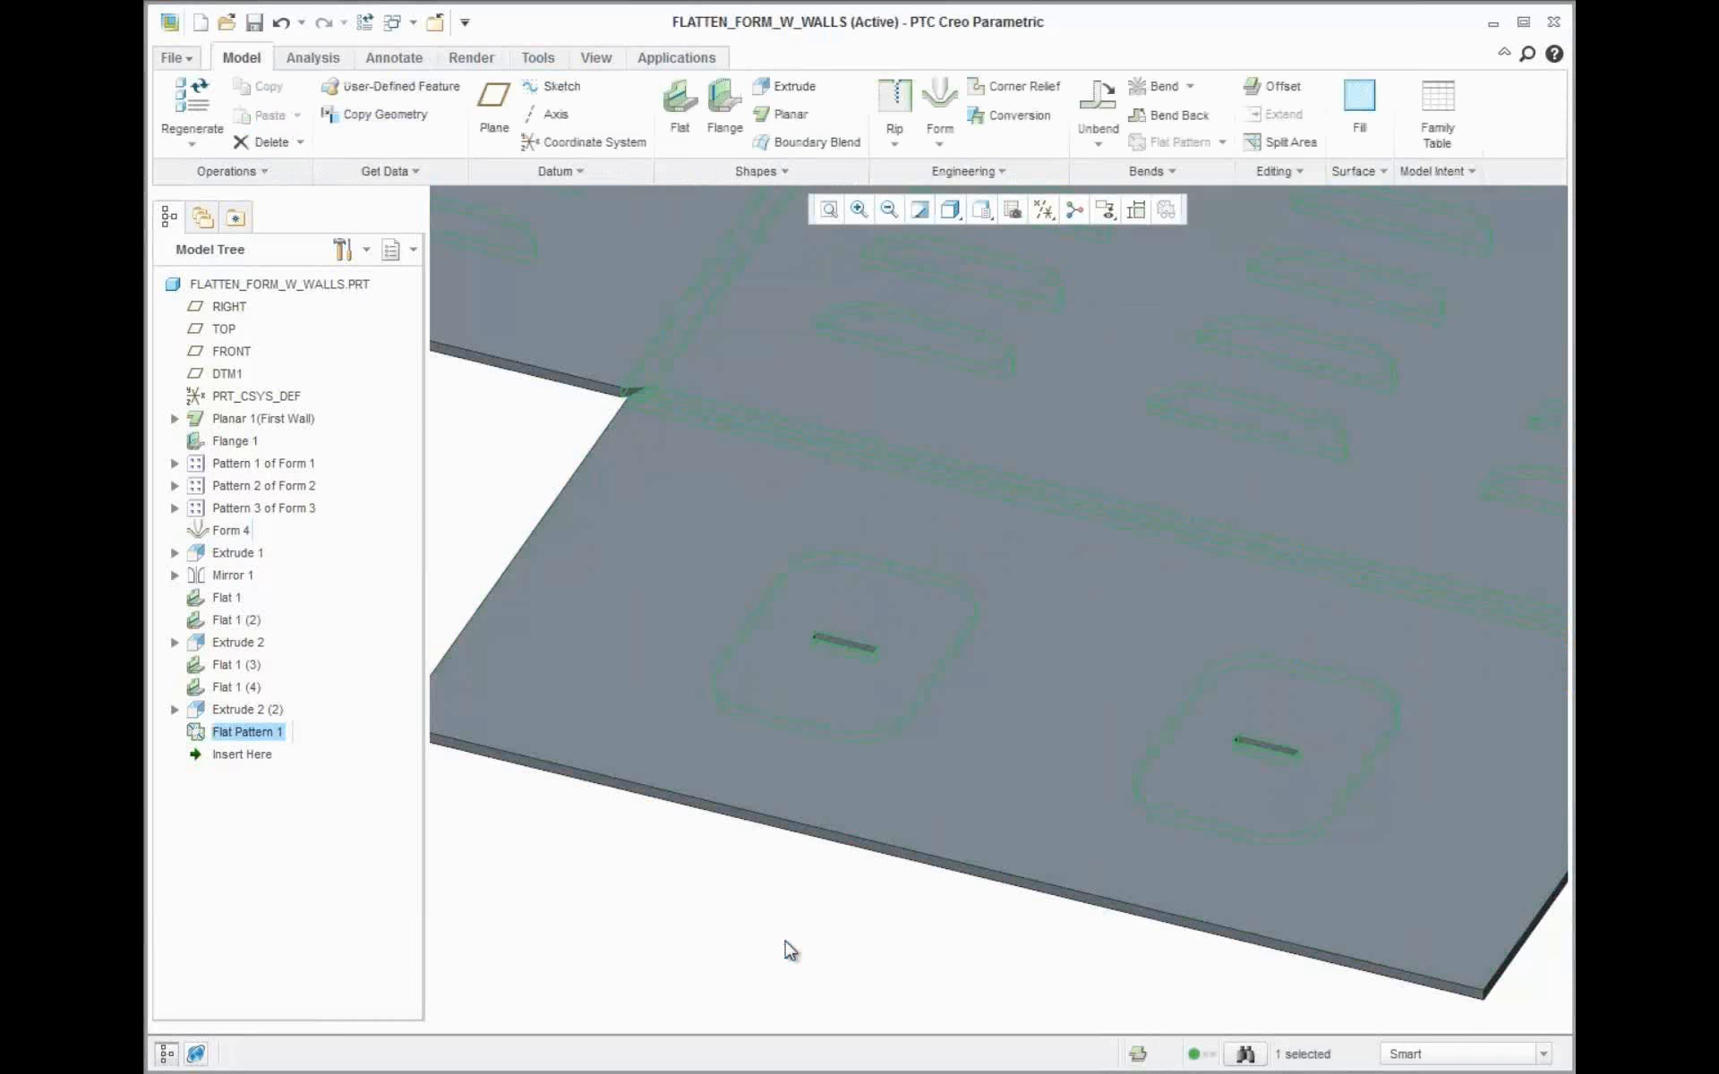
scroll(790, 949, "down", 5)
left_click(790, 941)
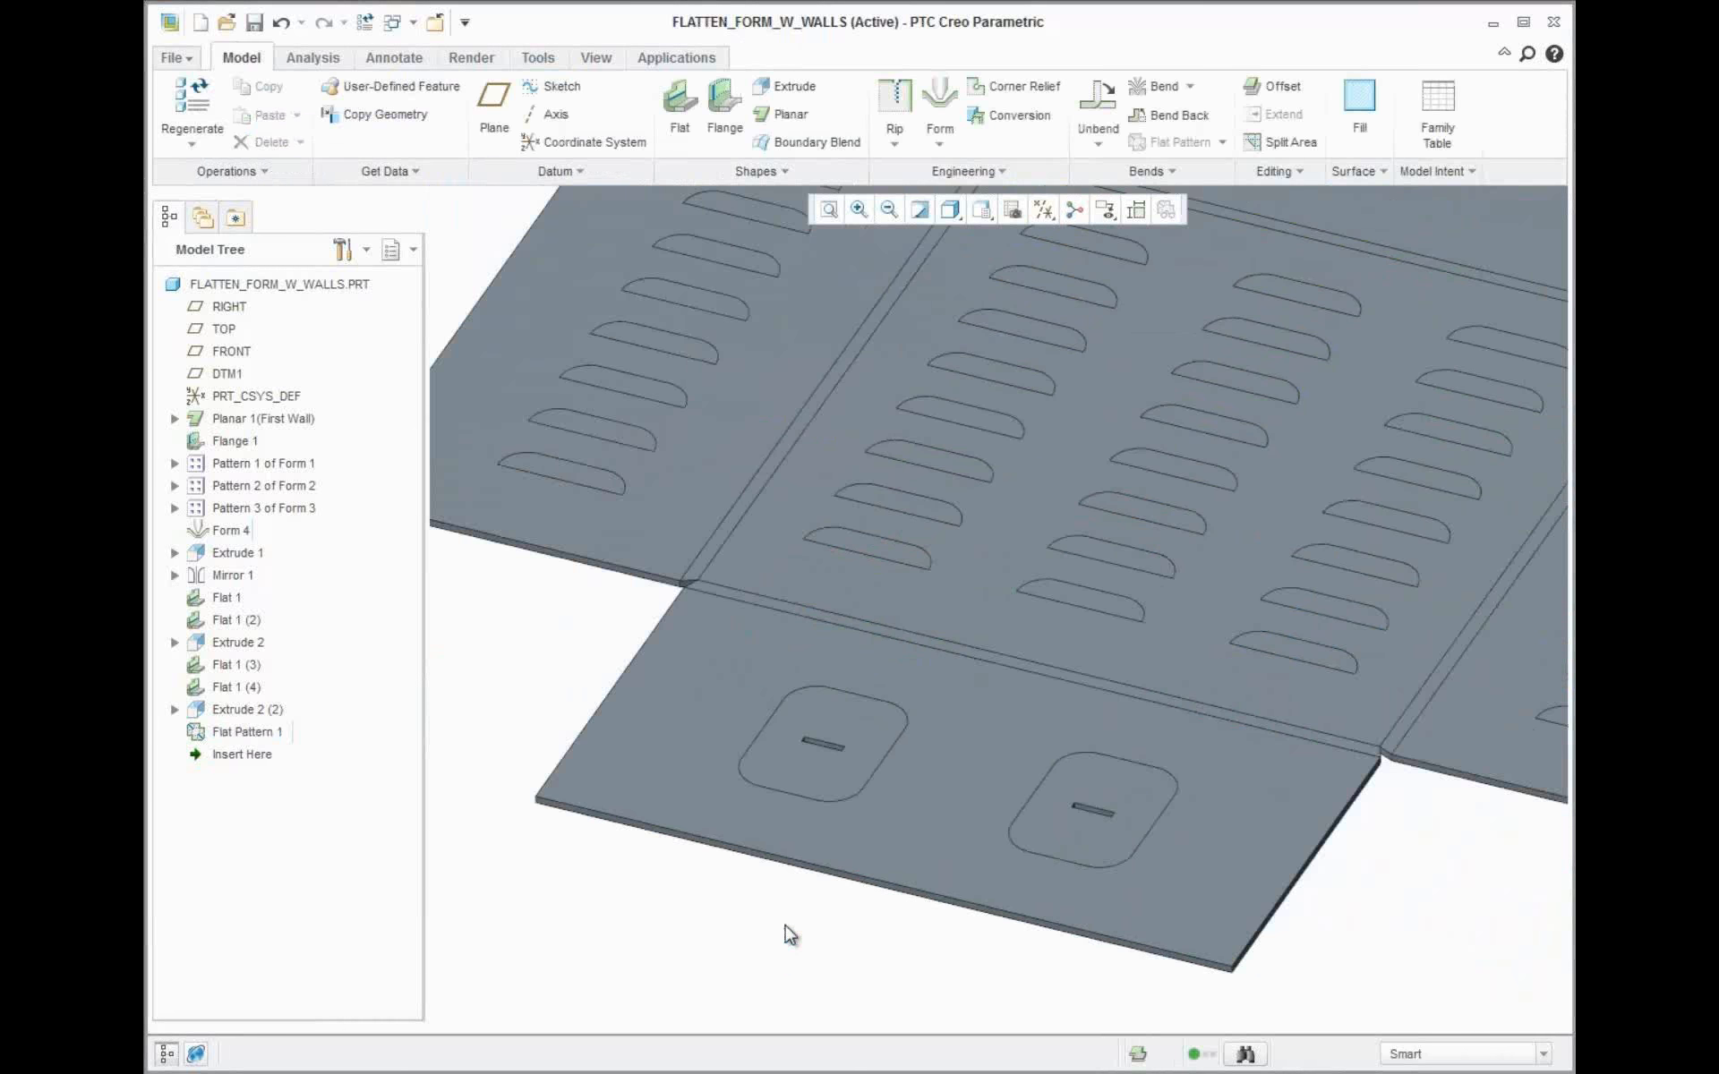
scroll(795, 949, "down", 3)
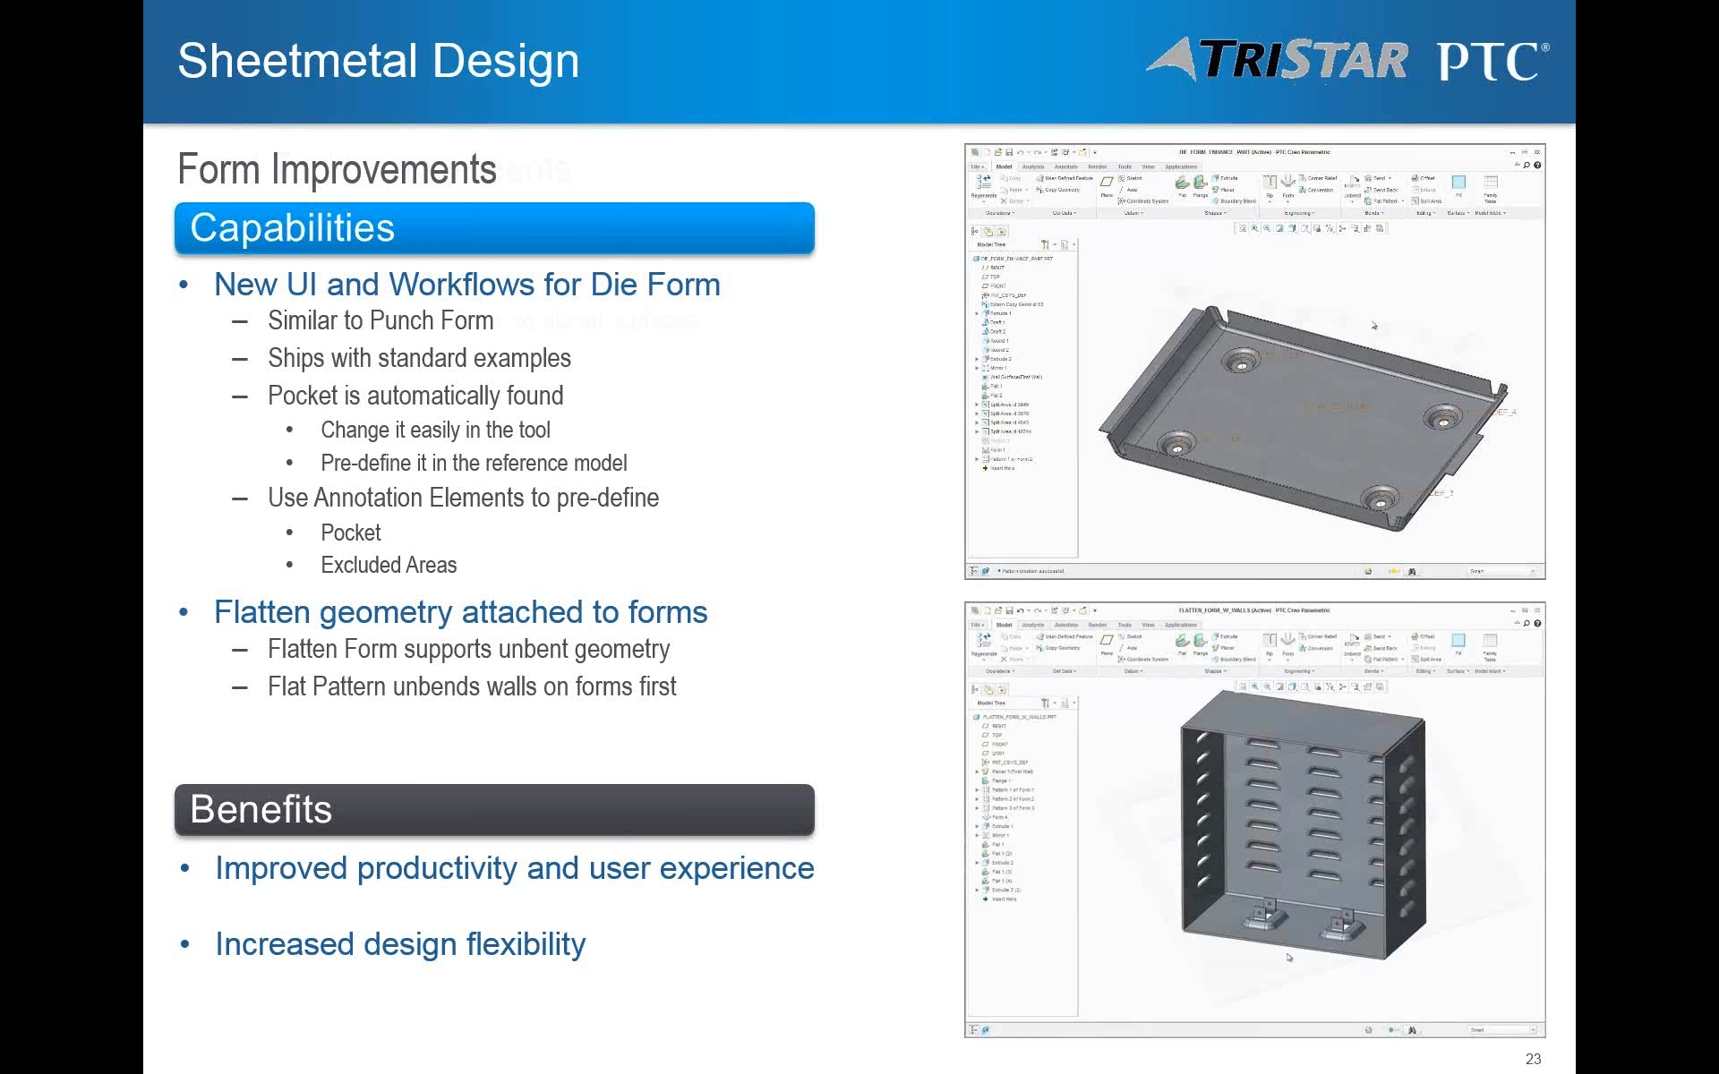
key("Right")
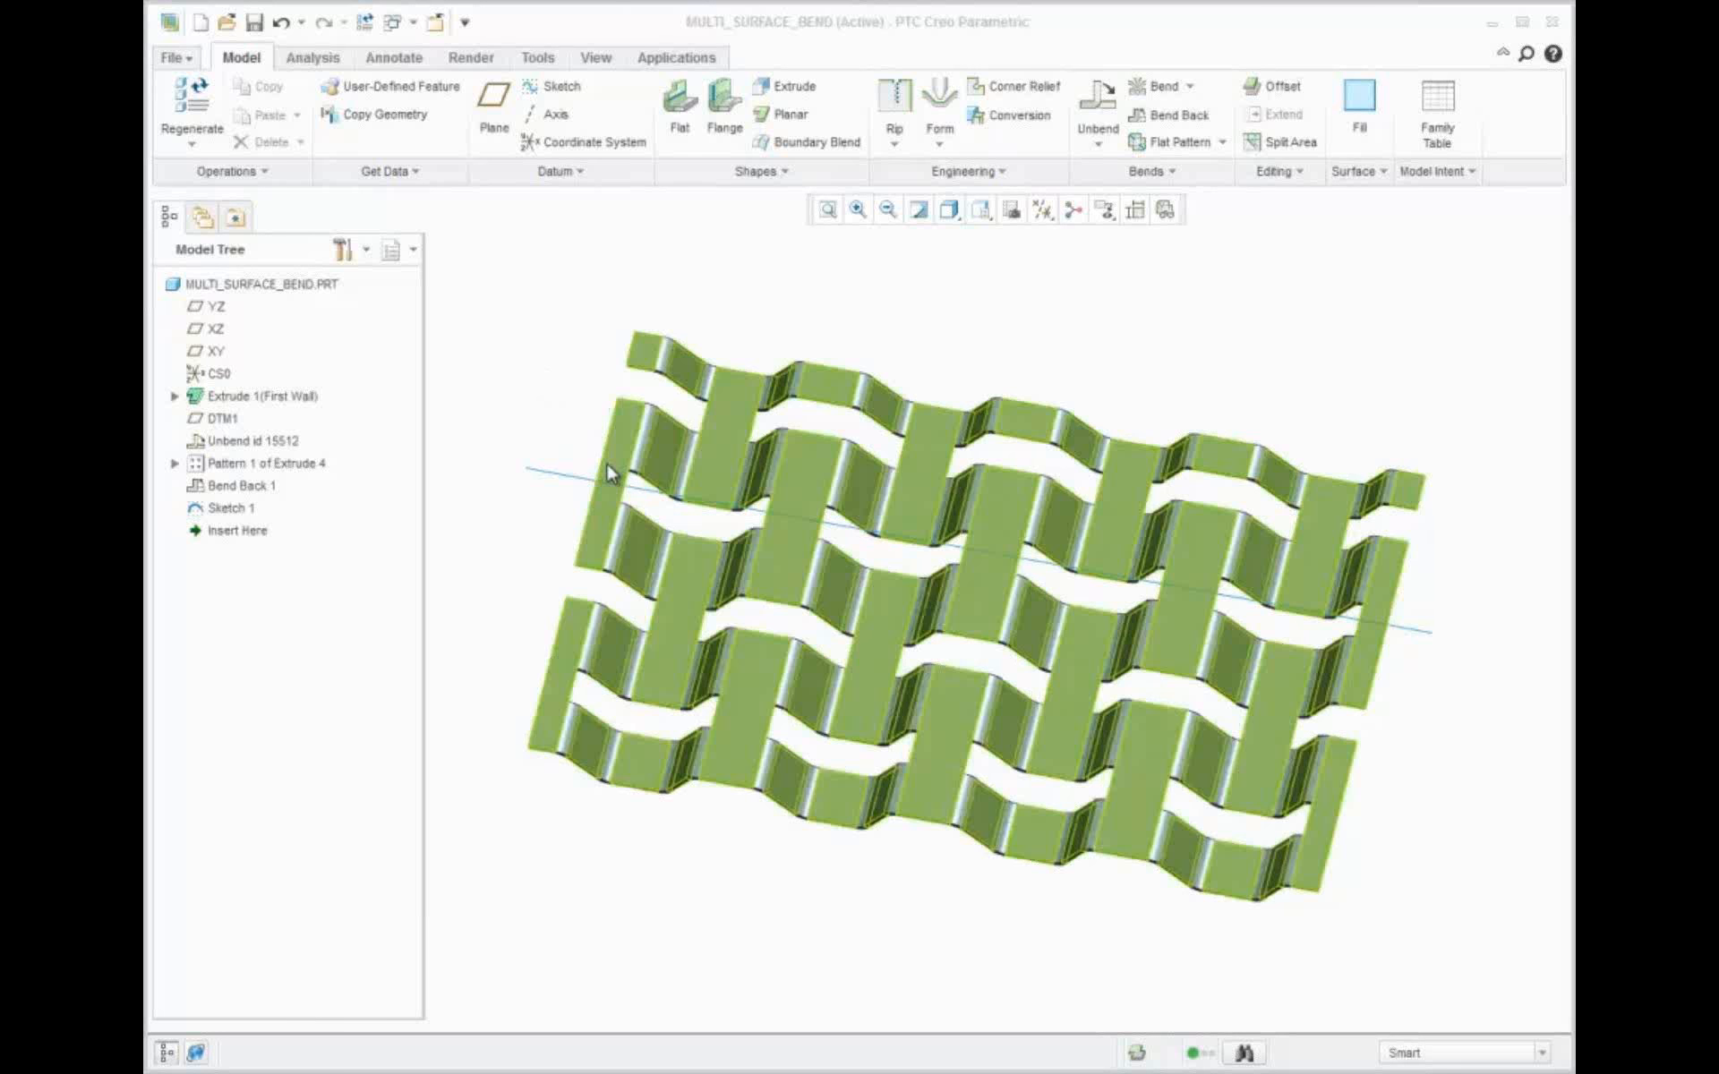
Examine which separate coplanar surfaces of the woven wall belong together by selecting them in succession, and clear the selection
left_click(609, 473)
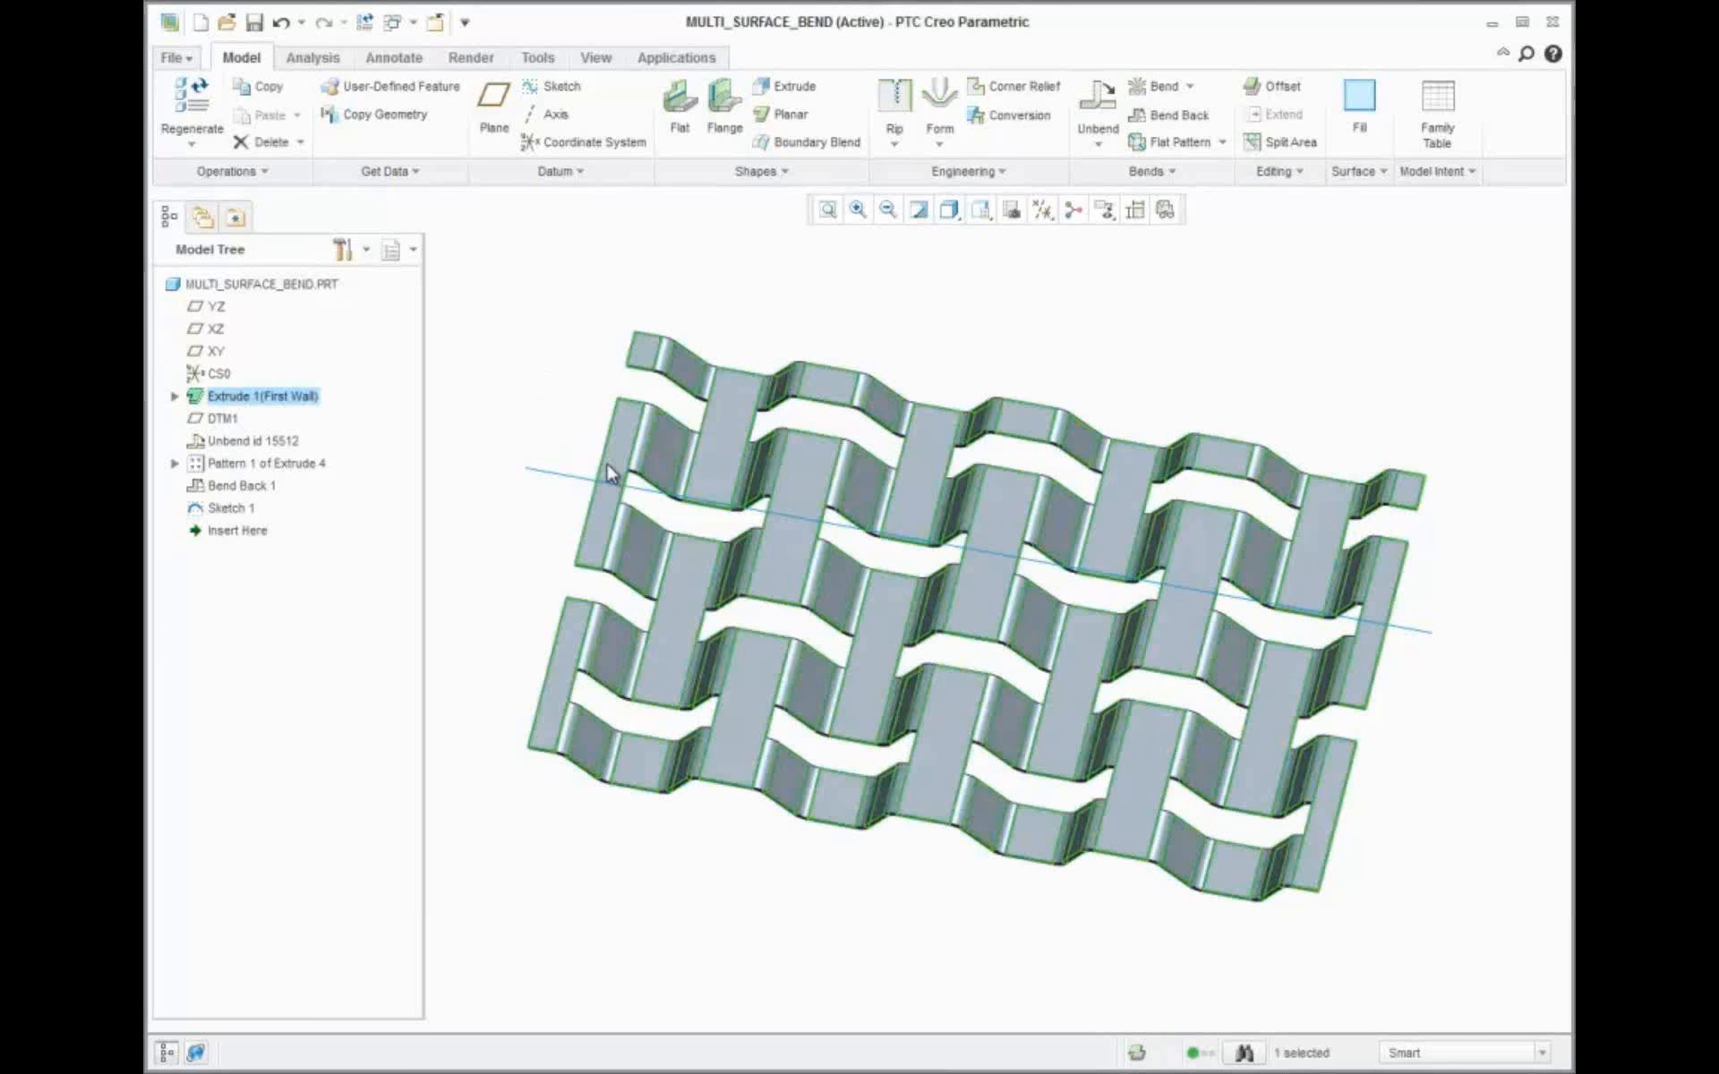
left_click(609, 472)
left_click(792, 519, "ctrl")
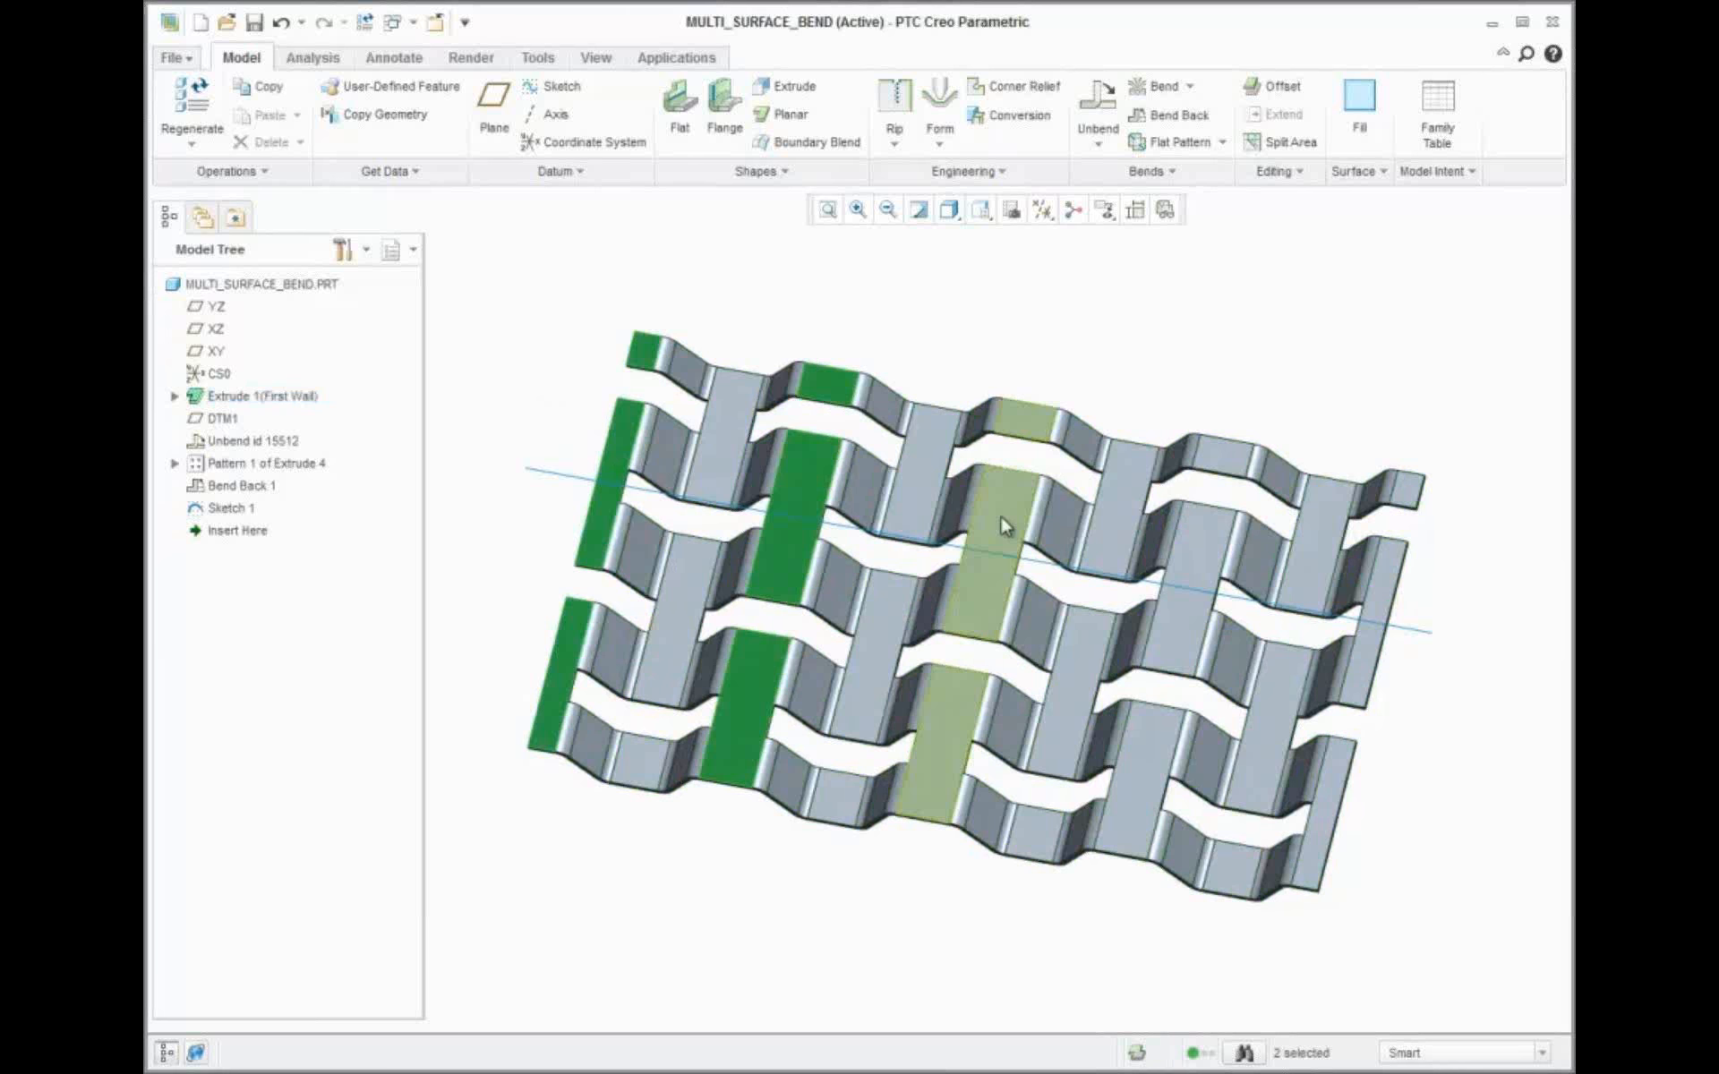
left_click(1001, 516, "ctrl")
left_click(1201, 550, "ctrl")
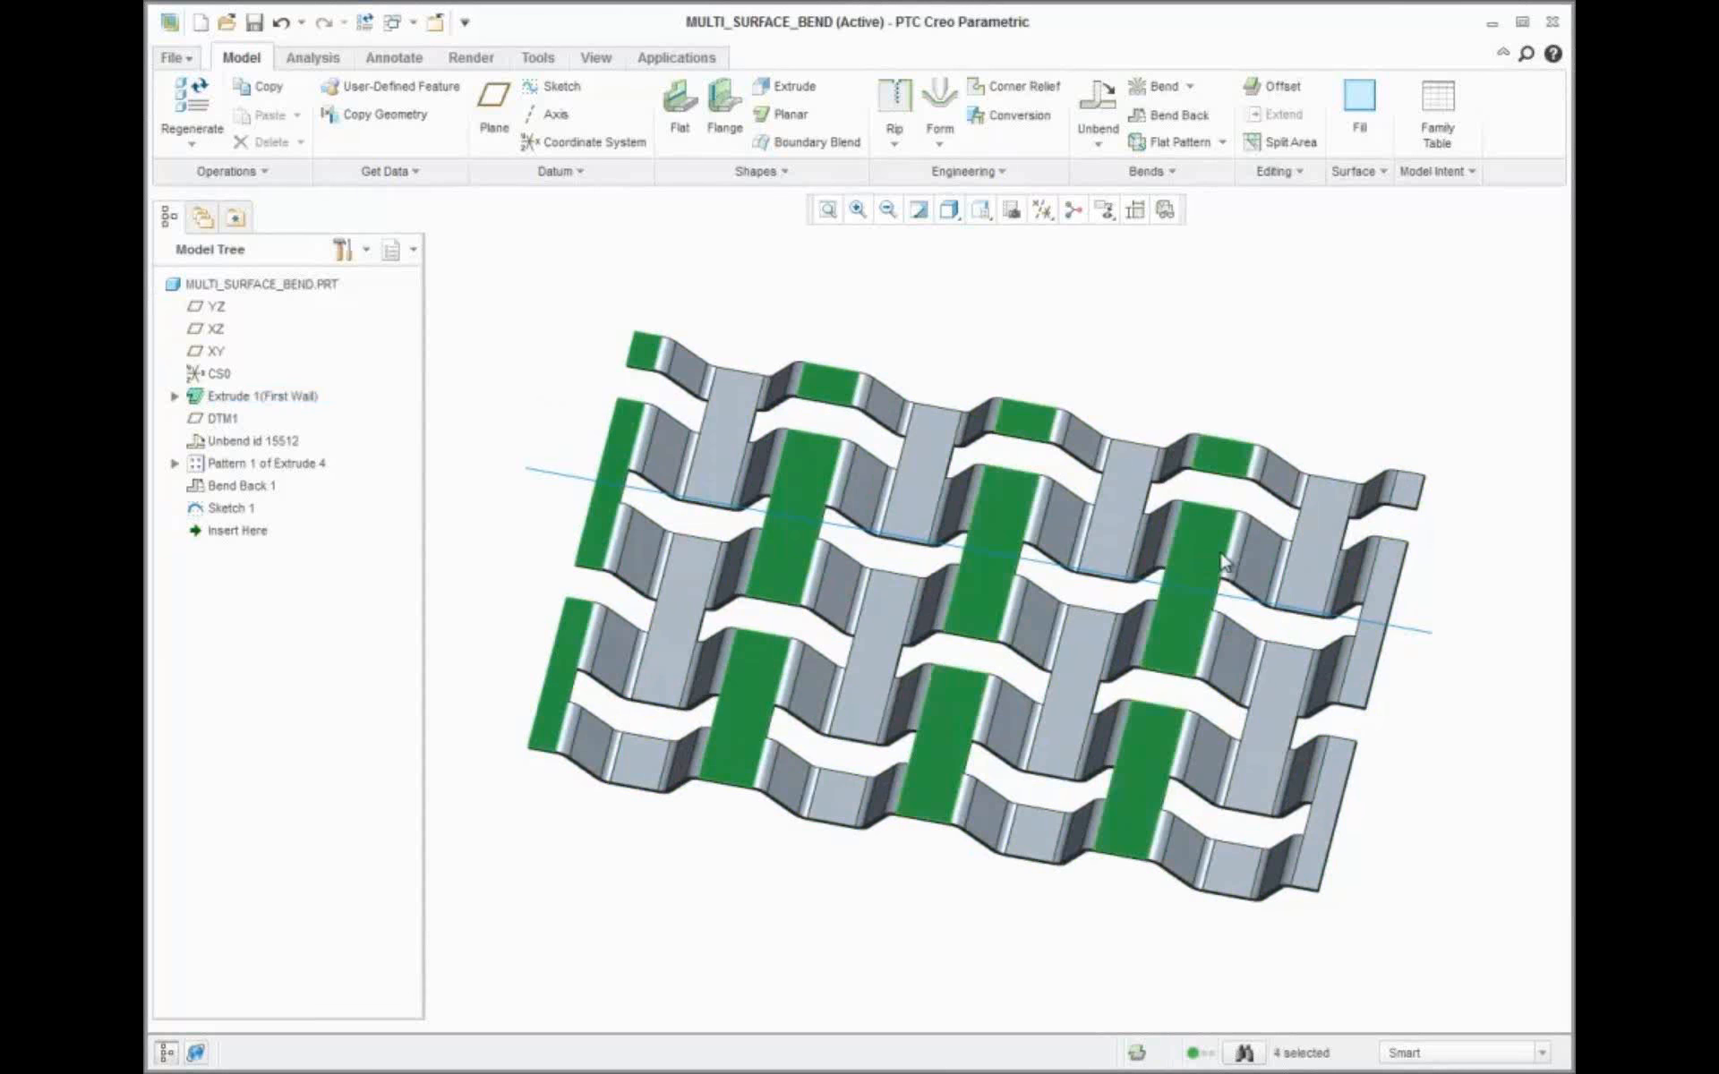
left_click(1383, 602, "ctrl")
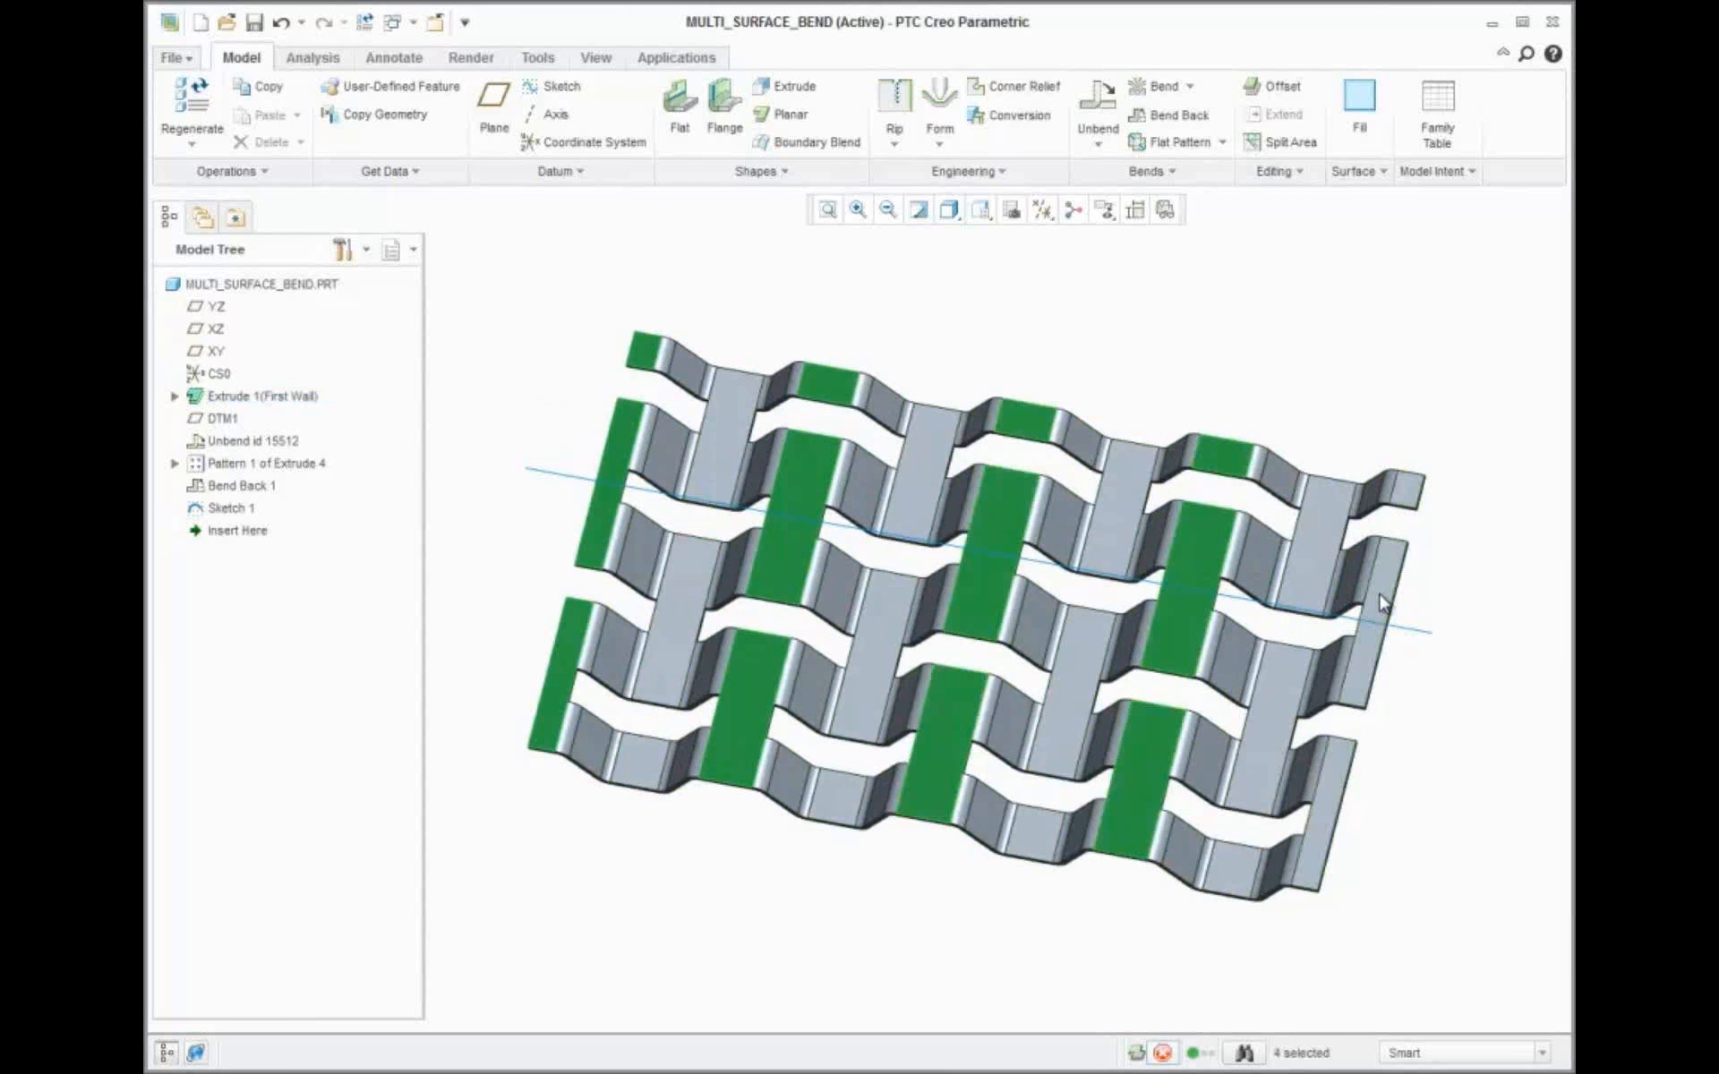
left_click(1479, 579)
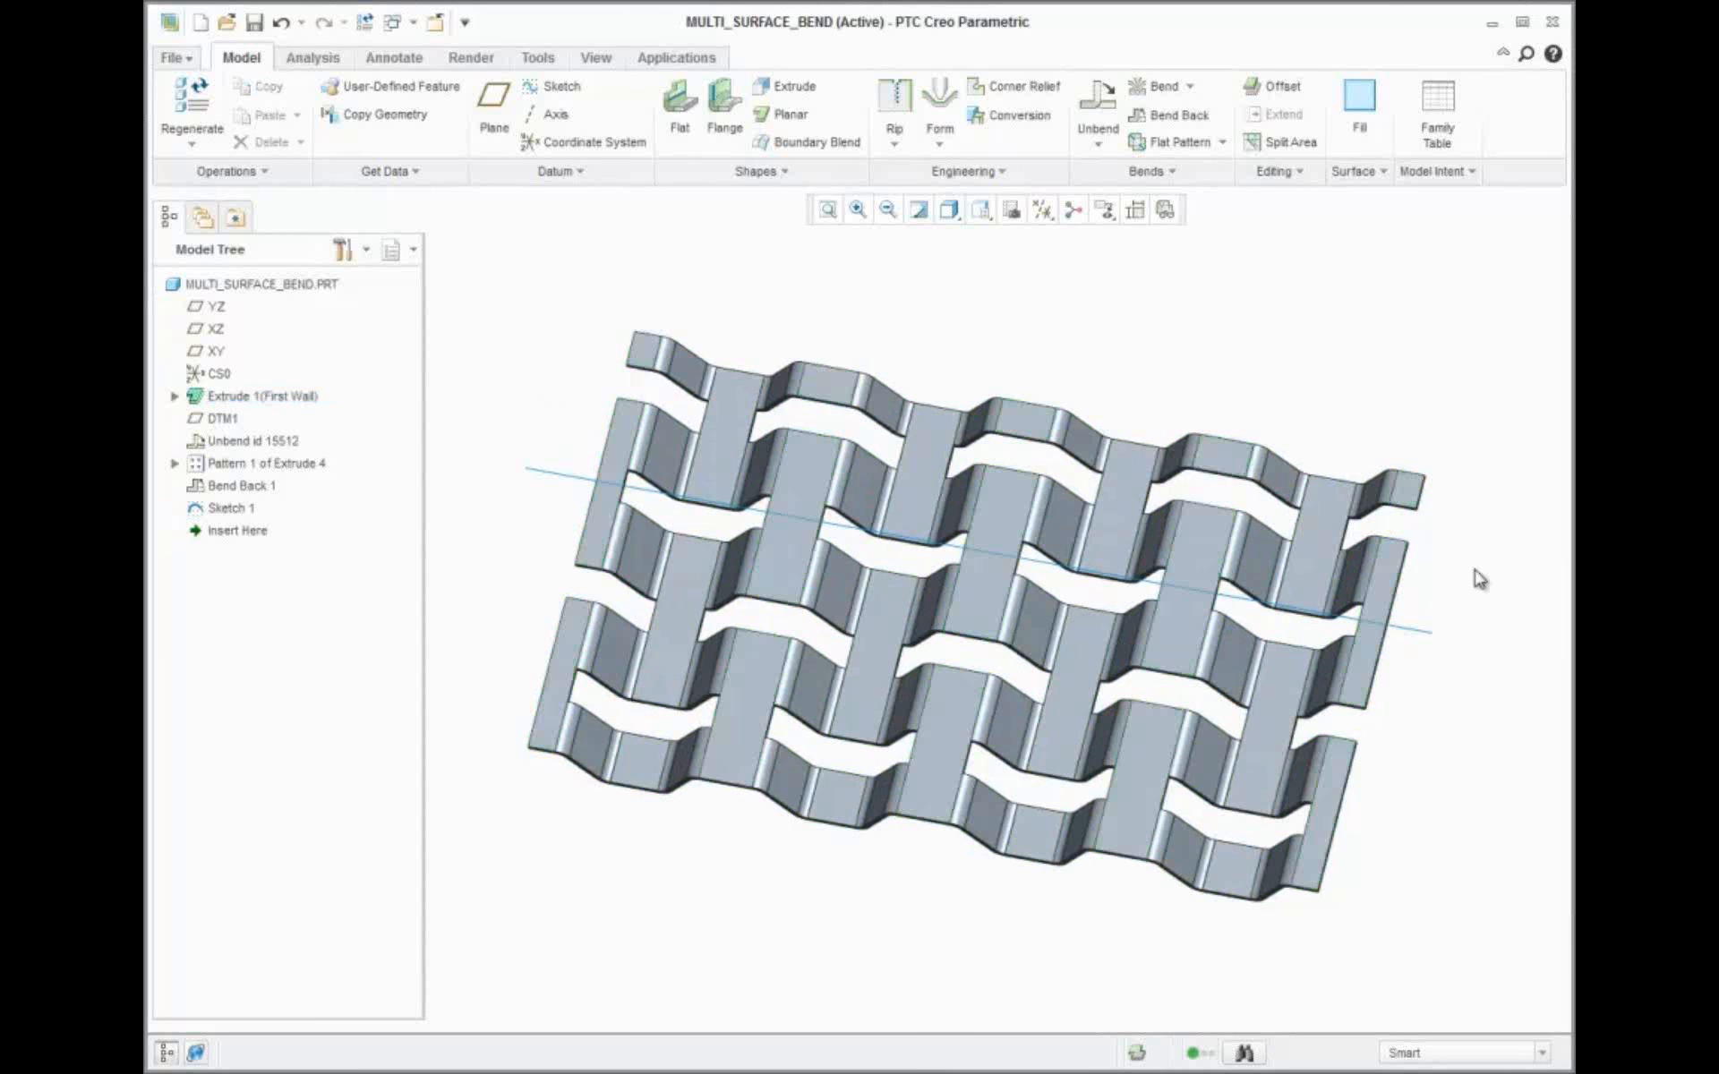
Bend the woven wall 90° along the Sketch 1 line with an inside radius of Thickness and material bent on both sides of the line
left_click(1160, 87)
left_click(552, 471)
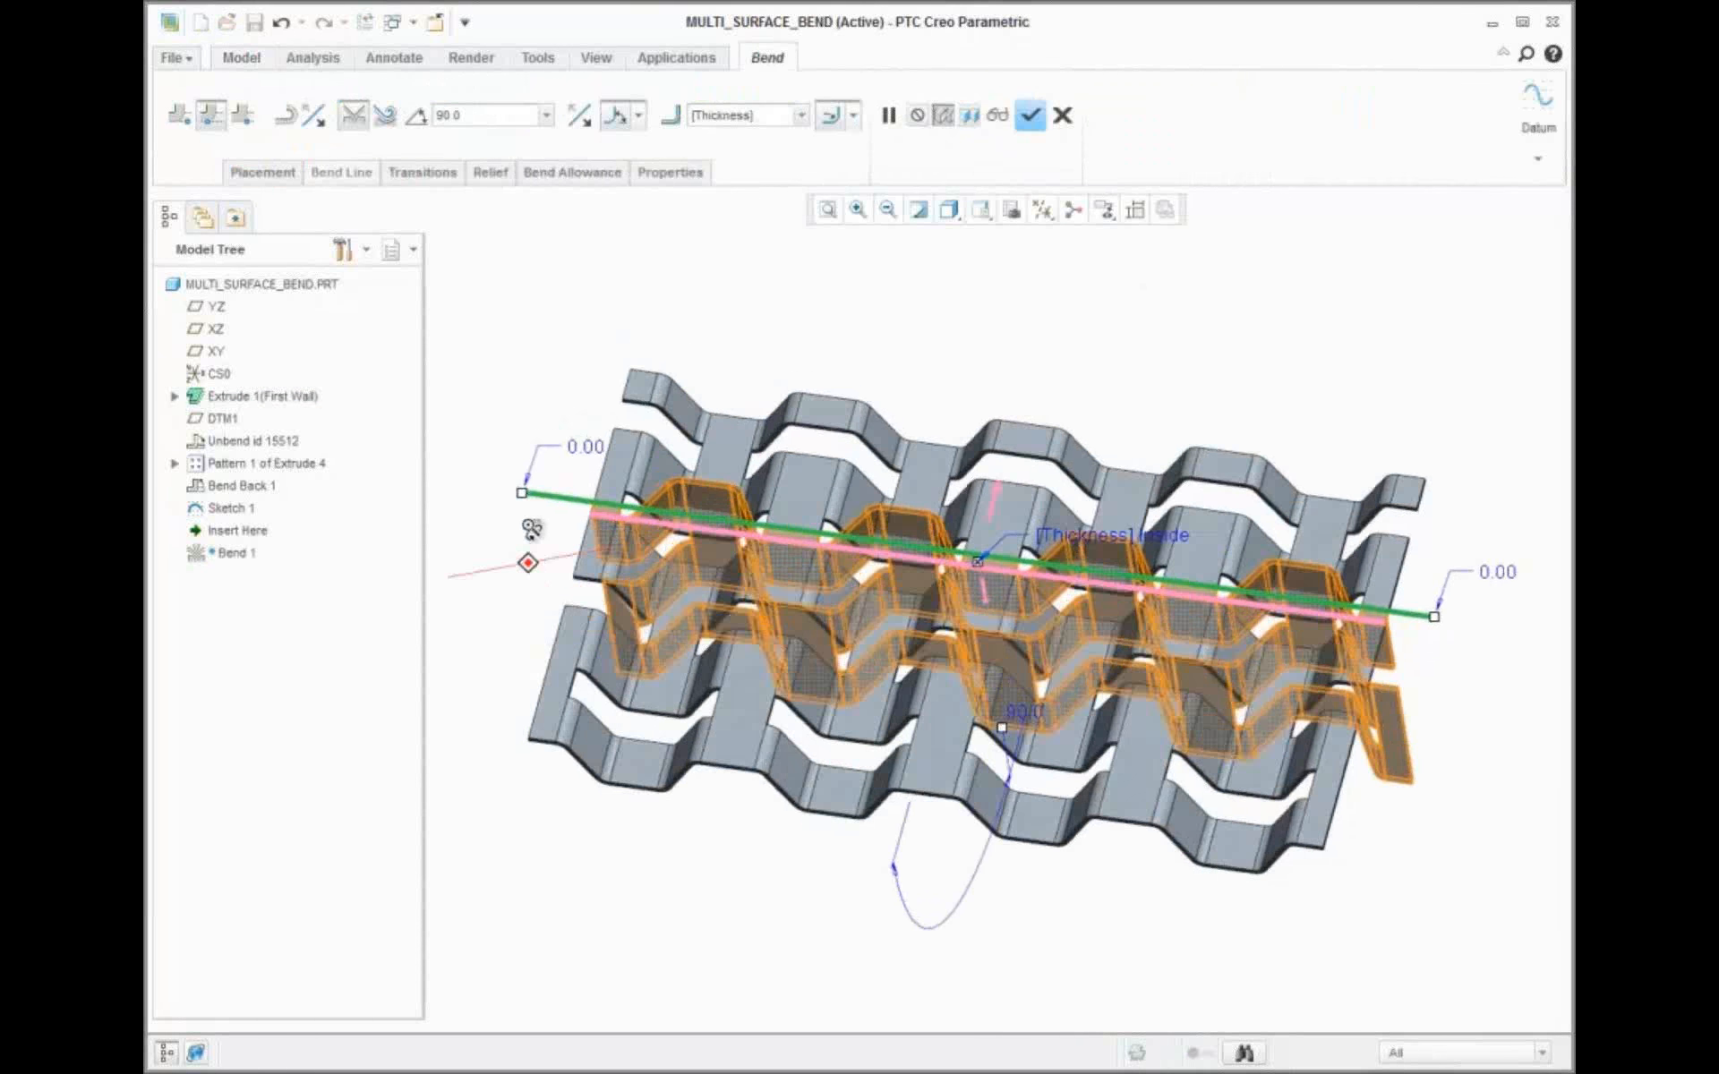
middle_click_drag(532, 529, 989, 629)
left_click(1003, 594)
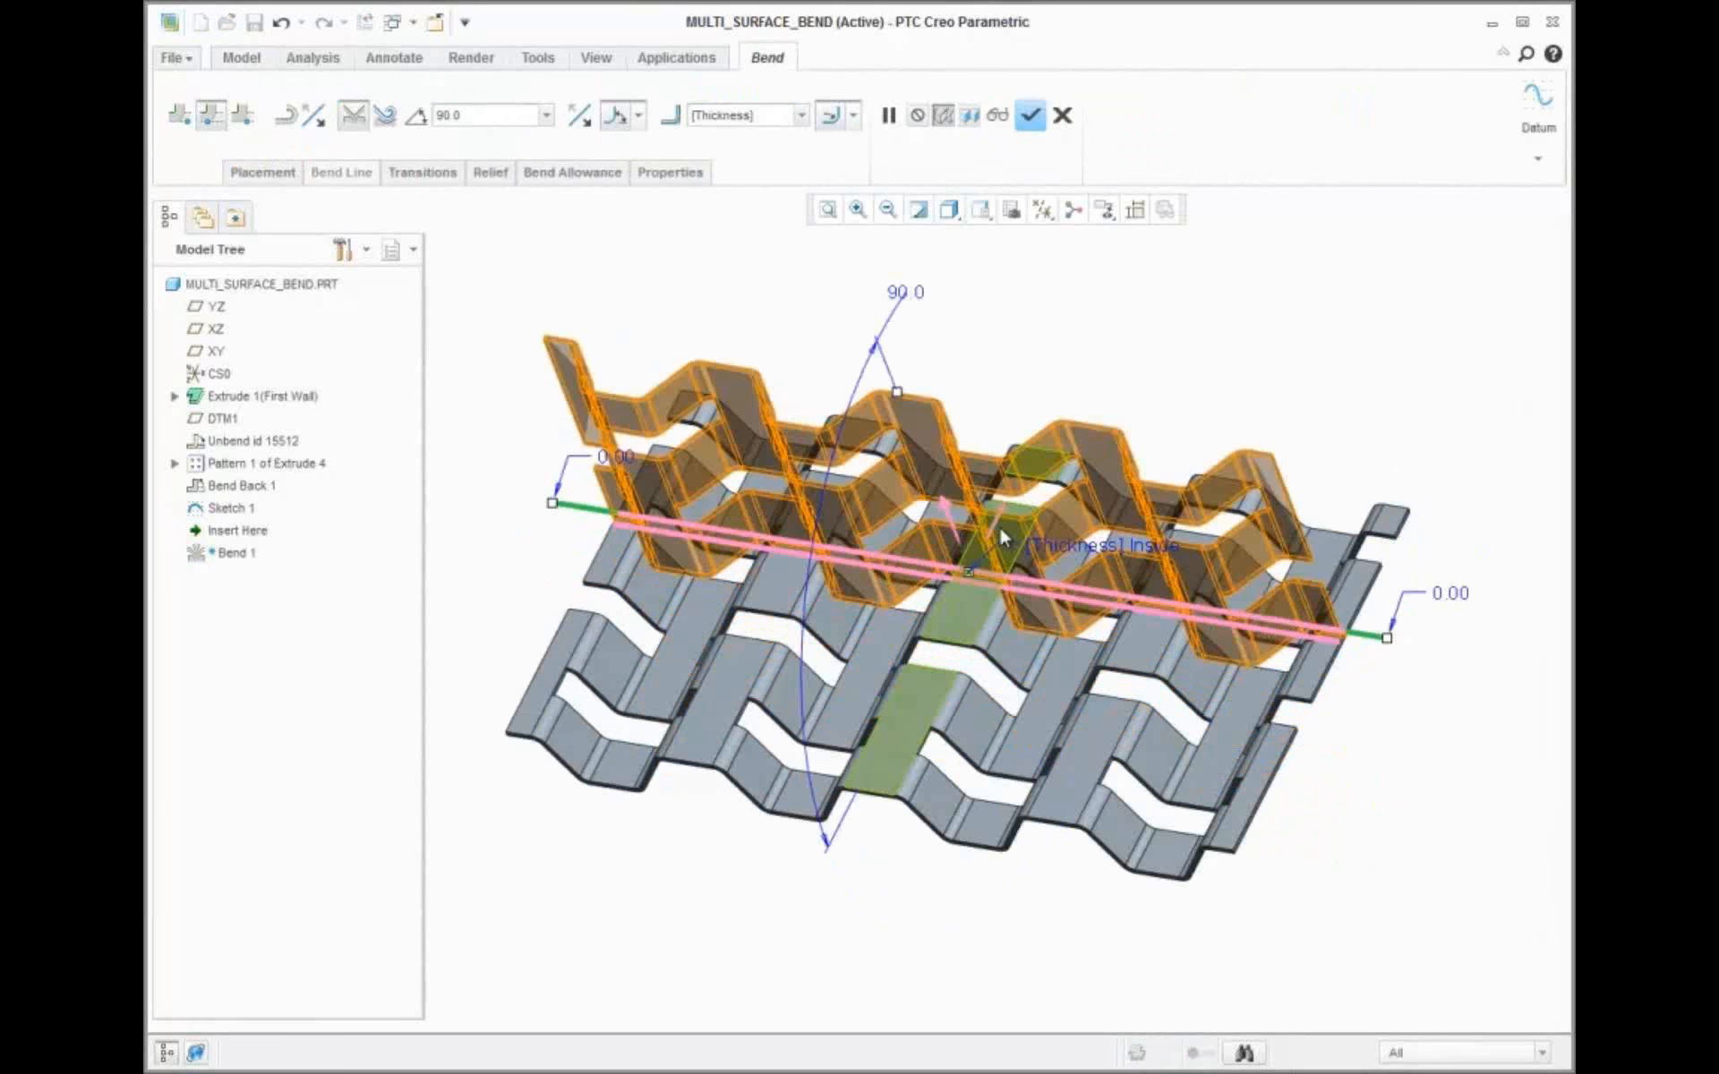
middle_click_drag(1000, 551, 959, 660)
left_click(240, 119)
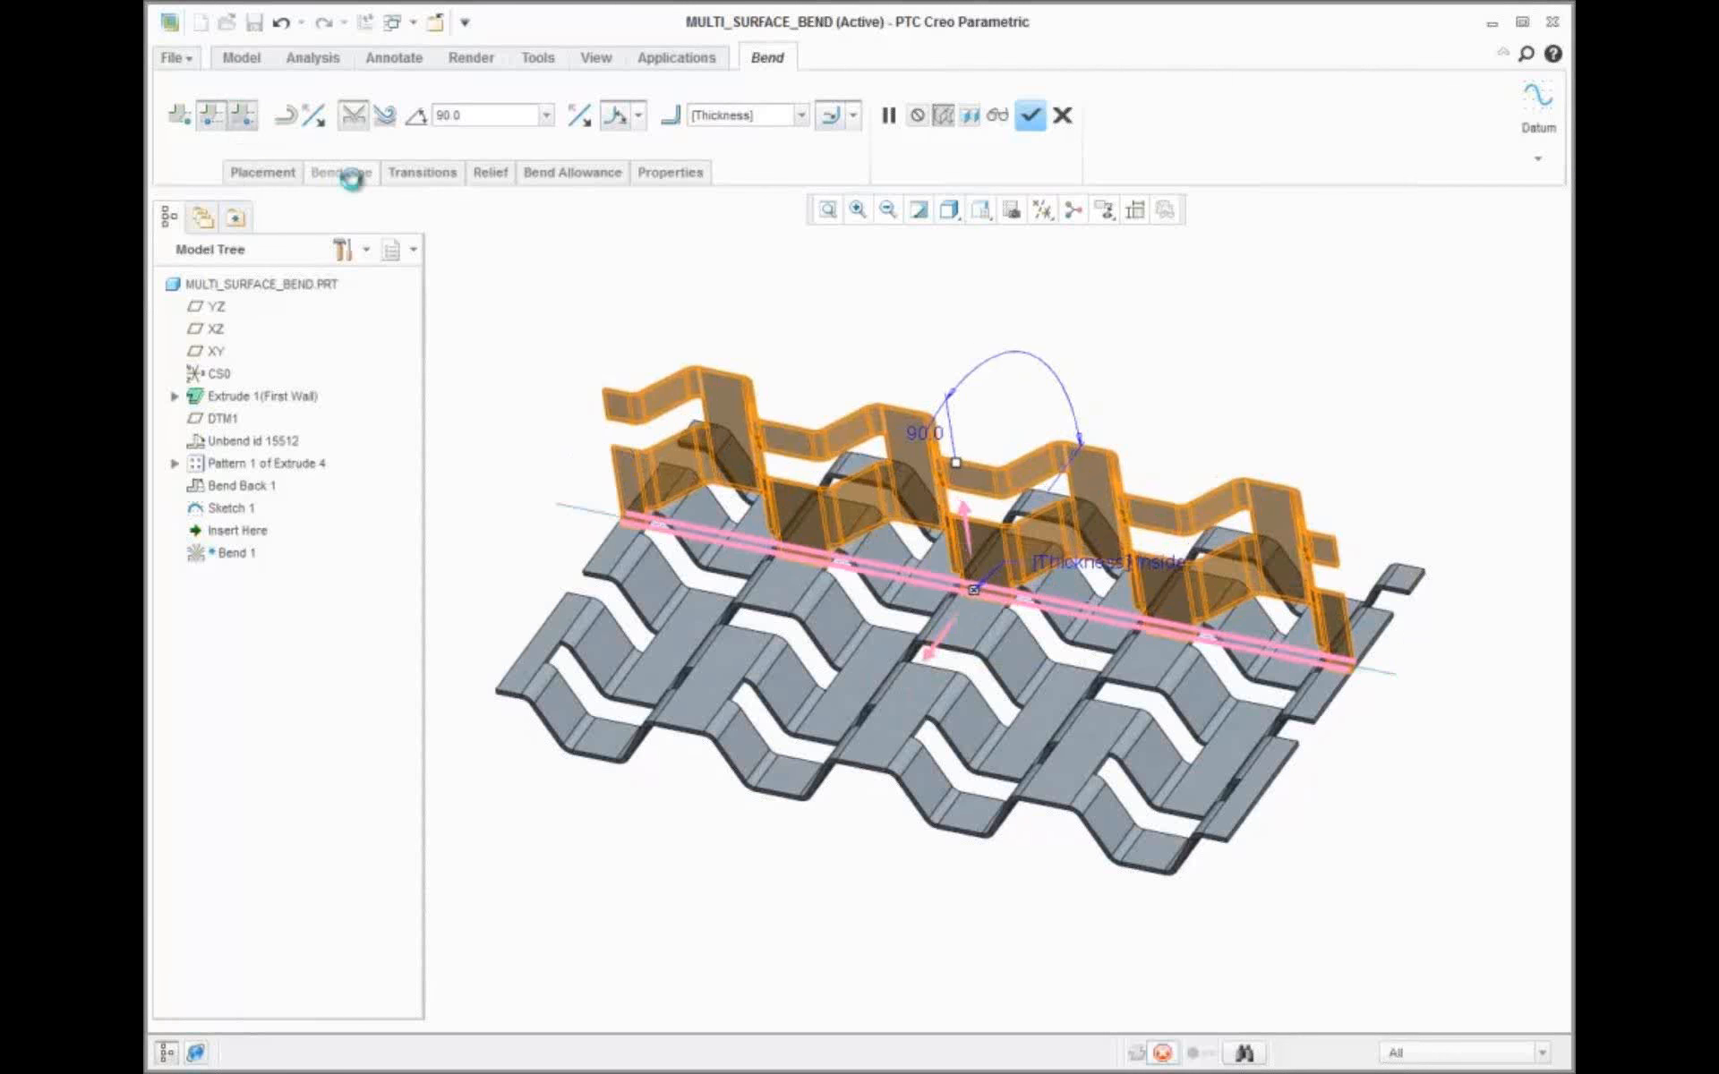
left_click(1030, 115)
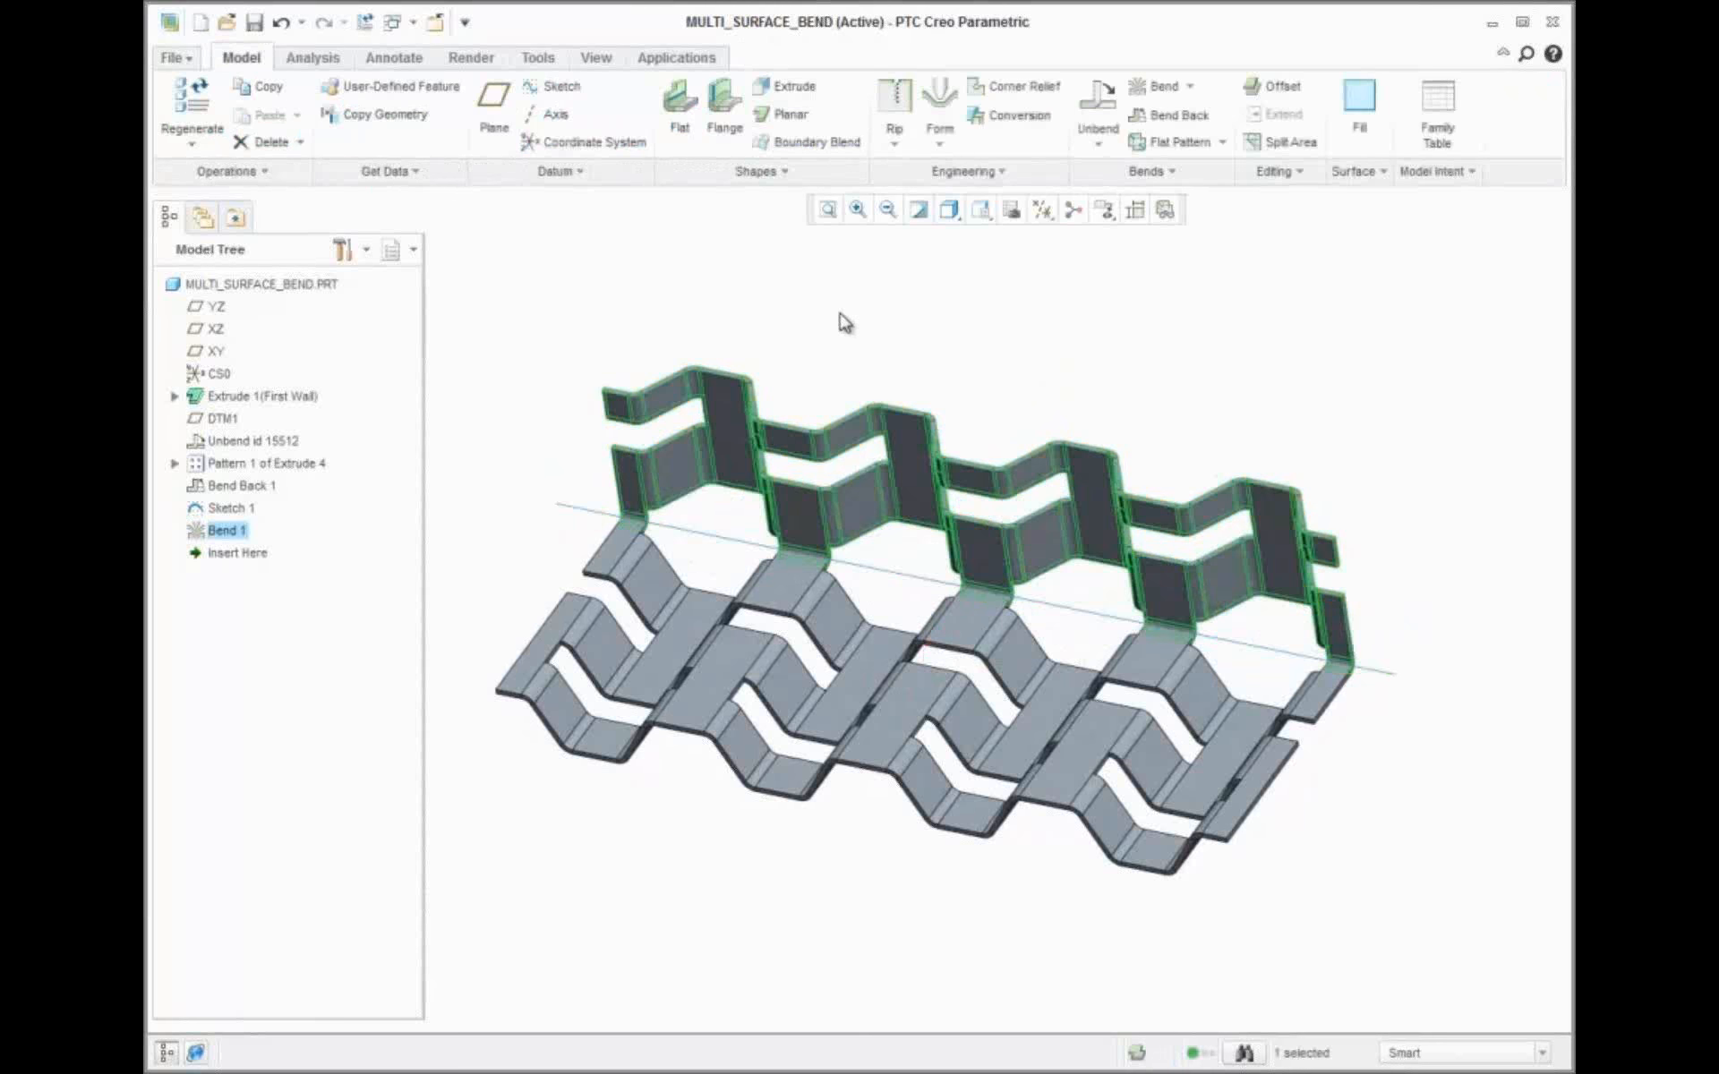
left_click(867, 315)
middle_click_drag(868, 292, 876, 302)
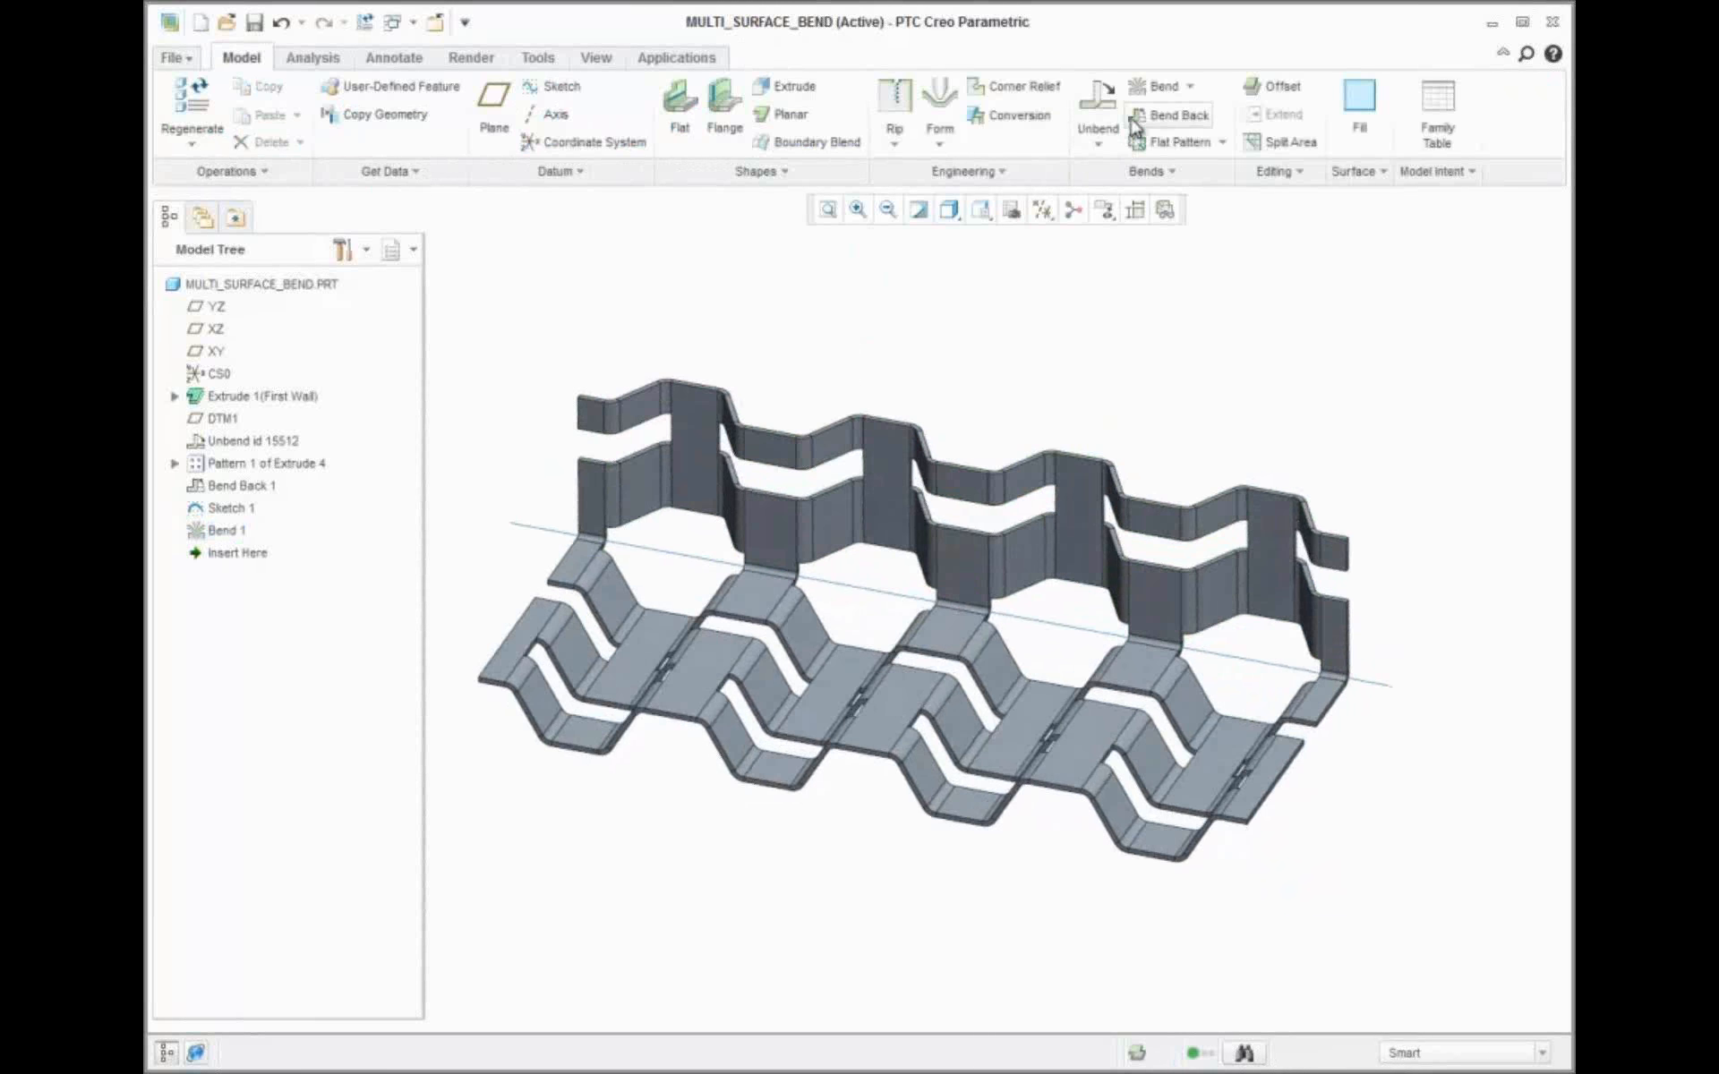
Start a second Bend feature for the upright portion of the woven wall
left_click(1156, 87)
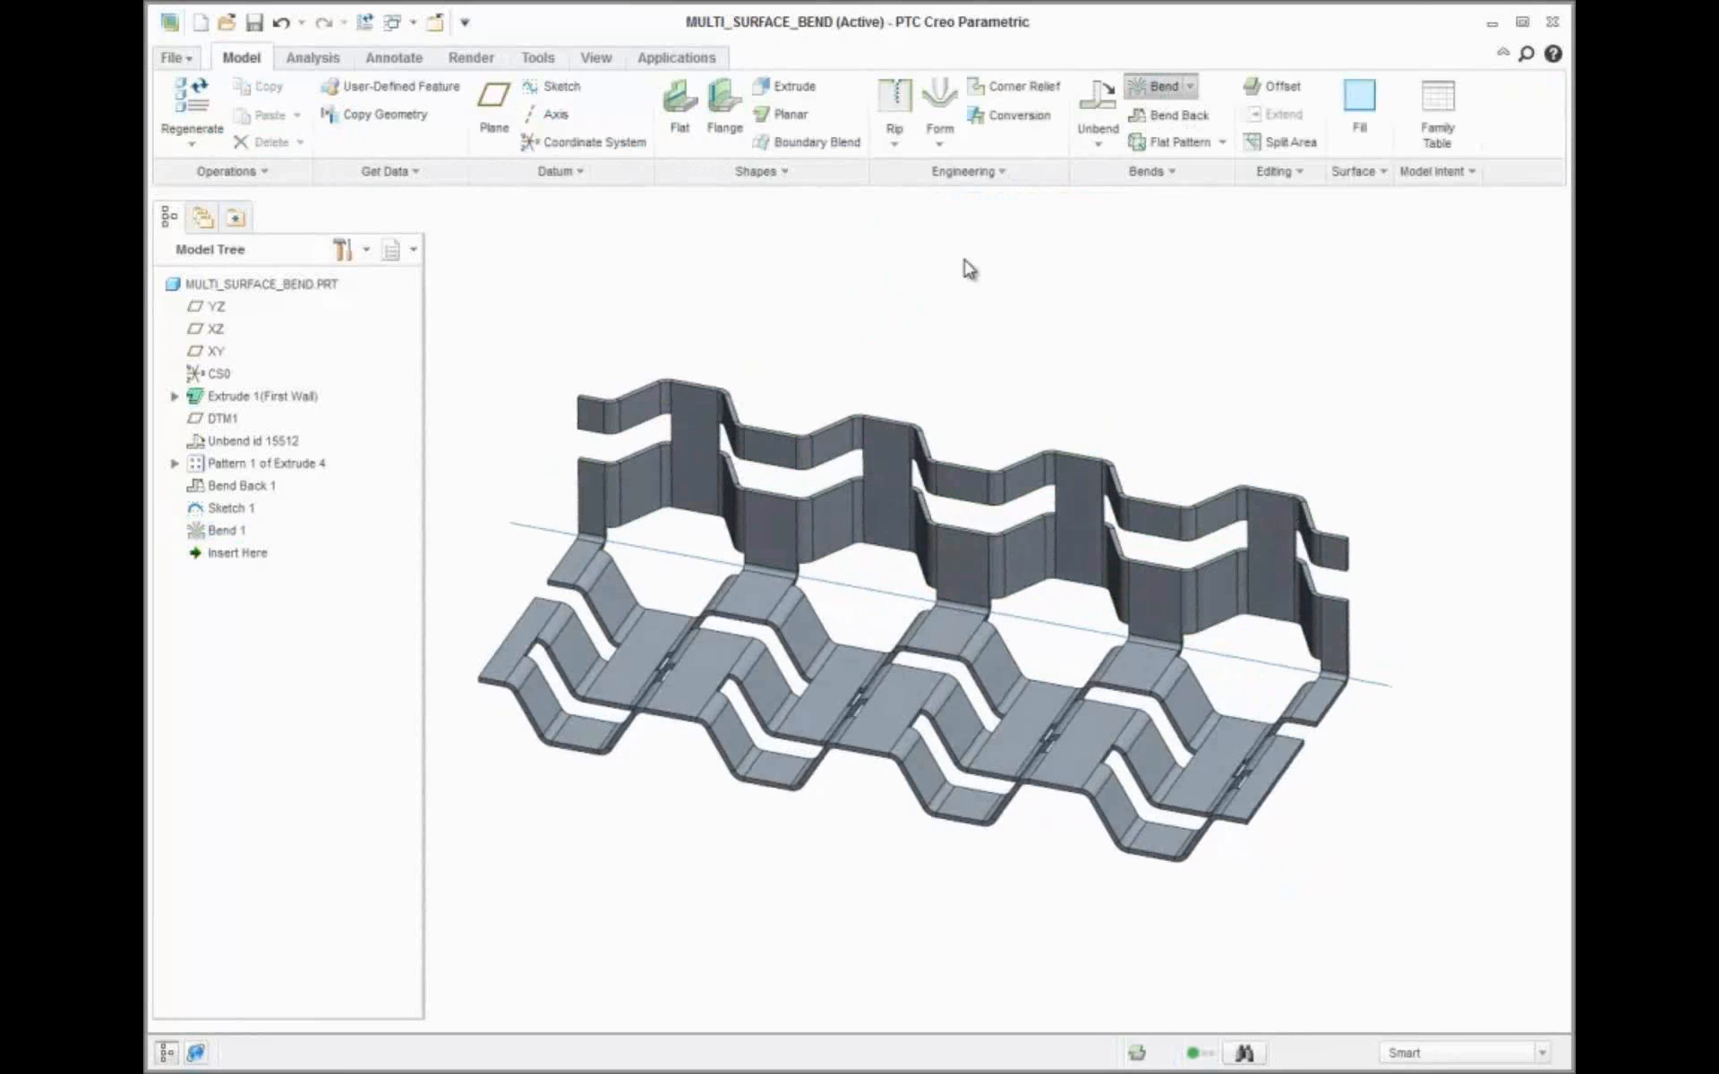
scroll(890, 430, "up", 5)
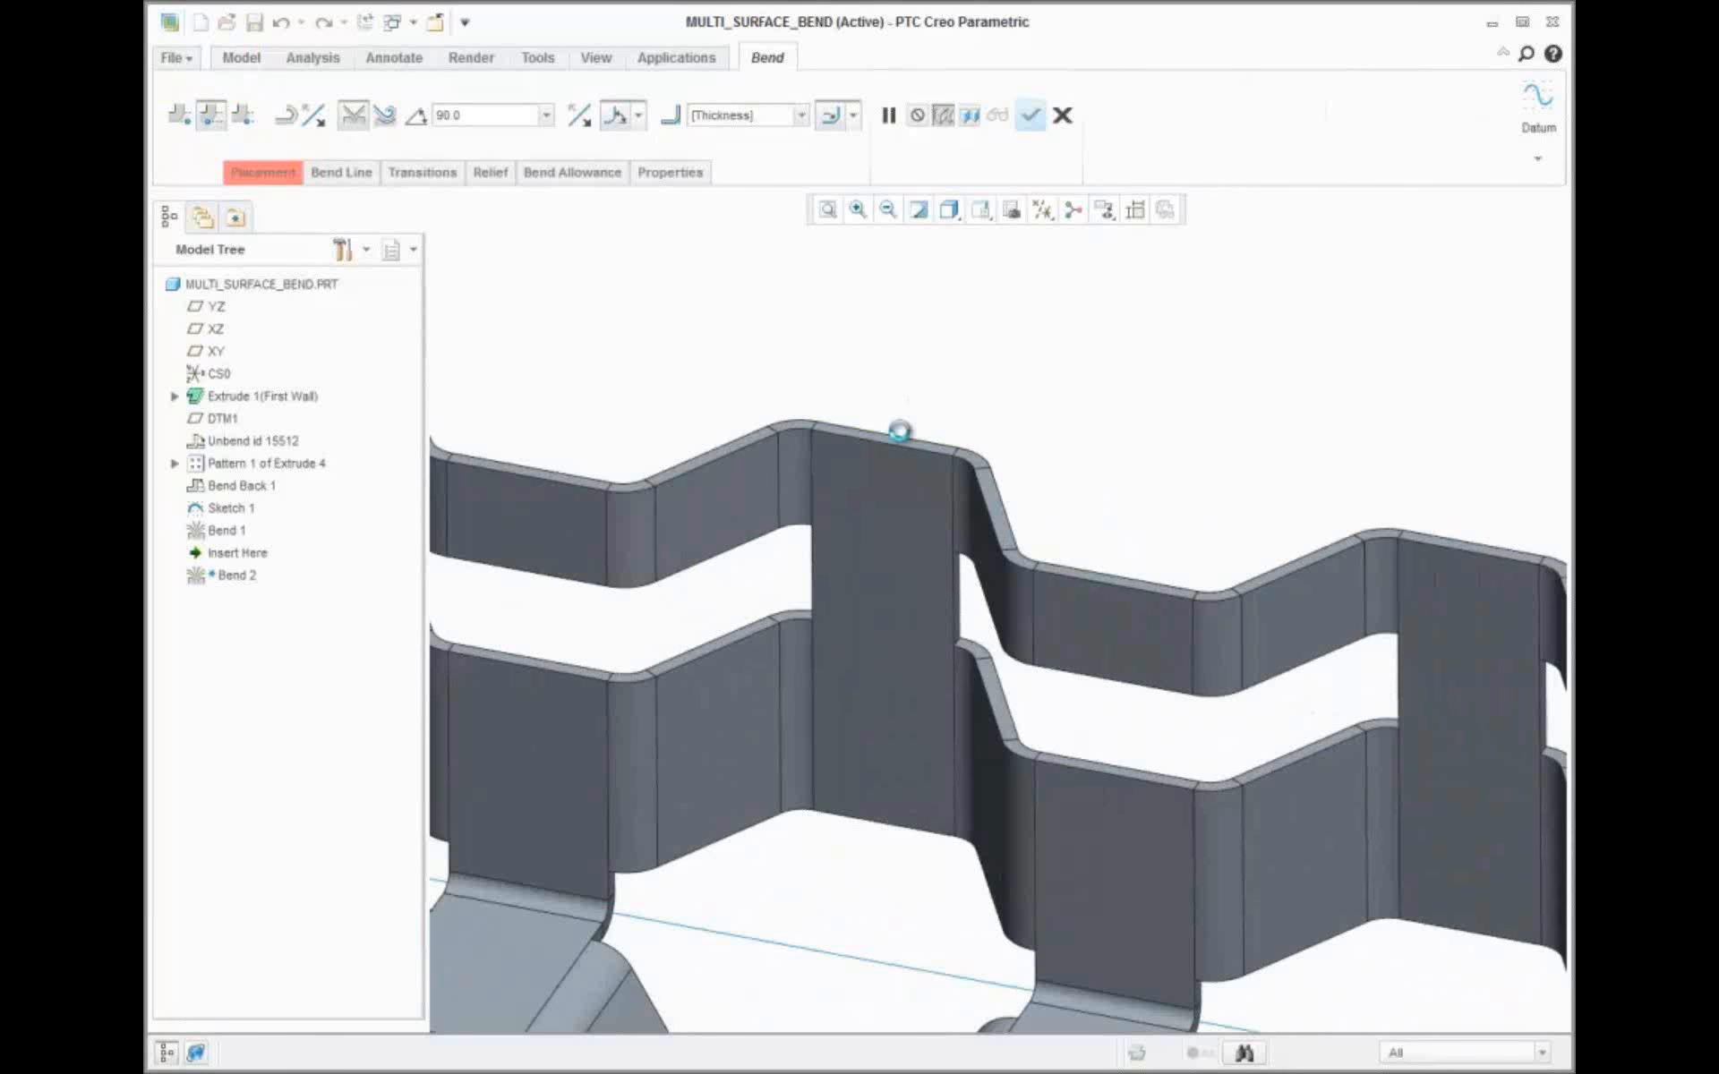
Place the bend on the top edge of the tall wall section, bending material on both sides of the bend line, with a 3.00 offset
scroll(899, 431, "down", 1)
left_click(896, 428)
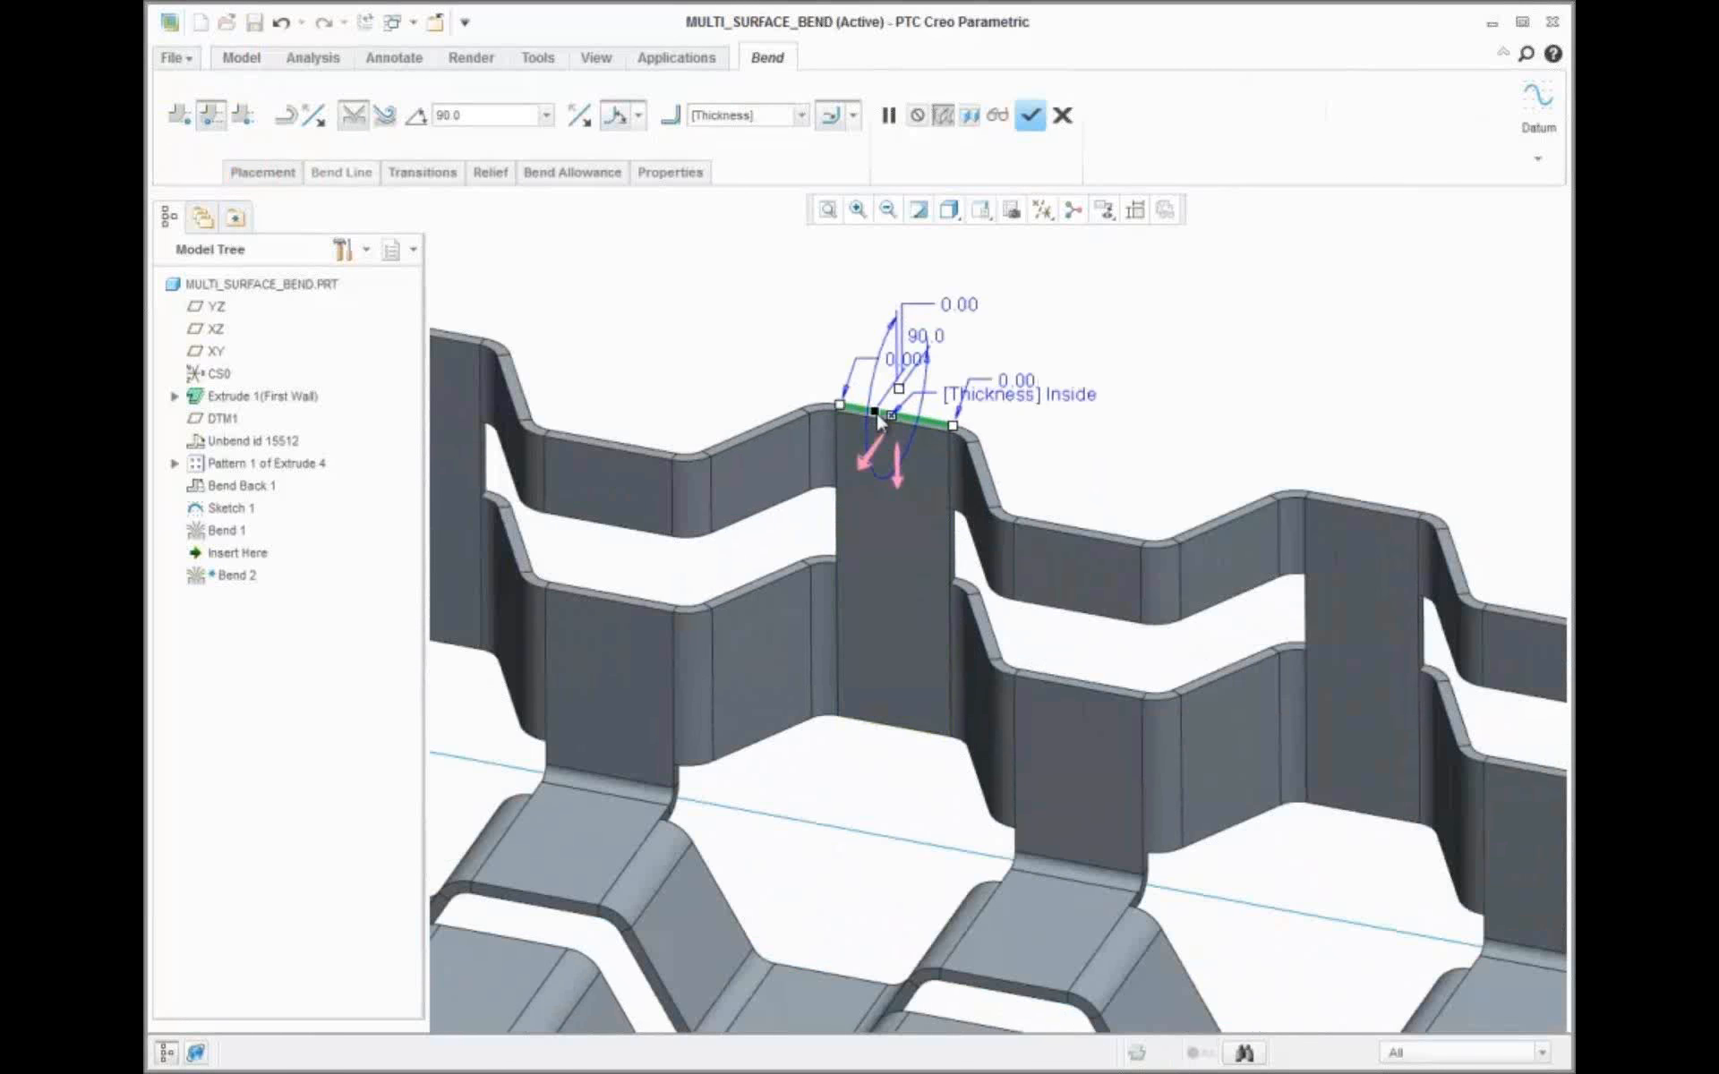
left_click_drag(876, 411, 875, 517)
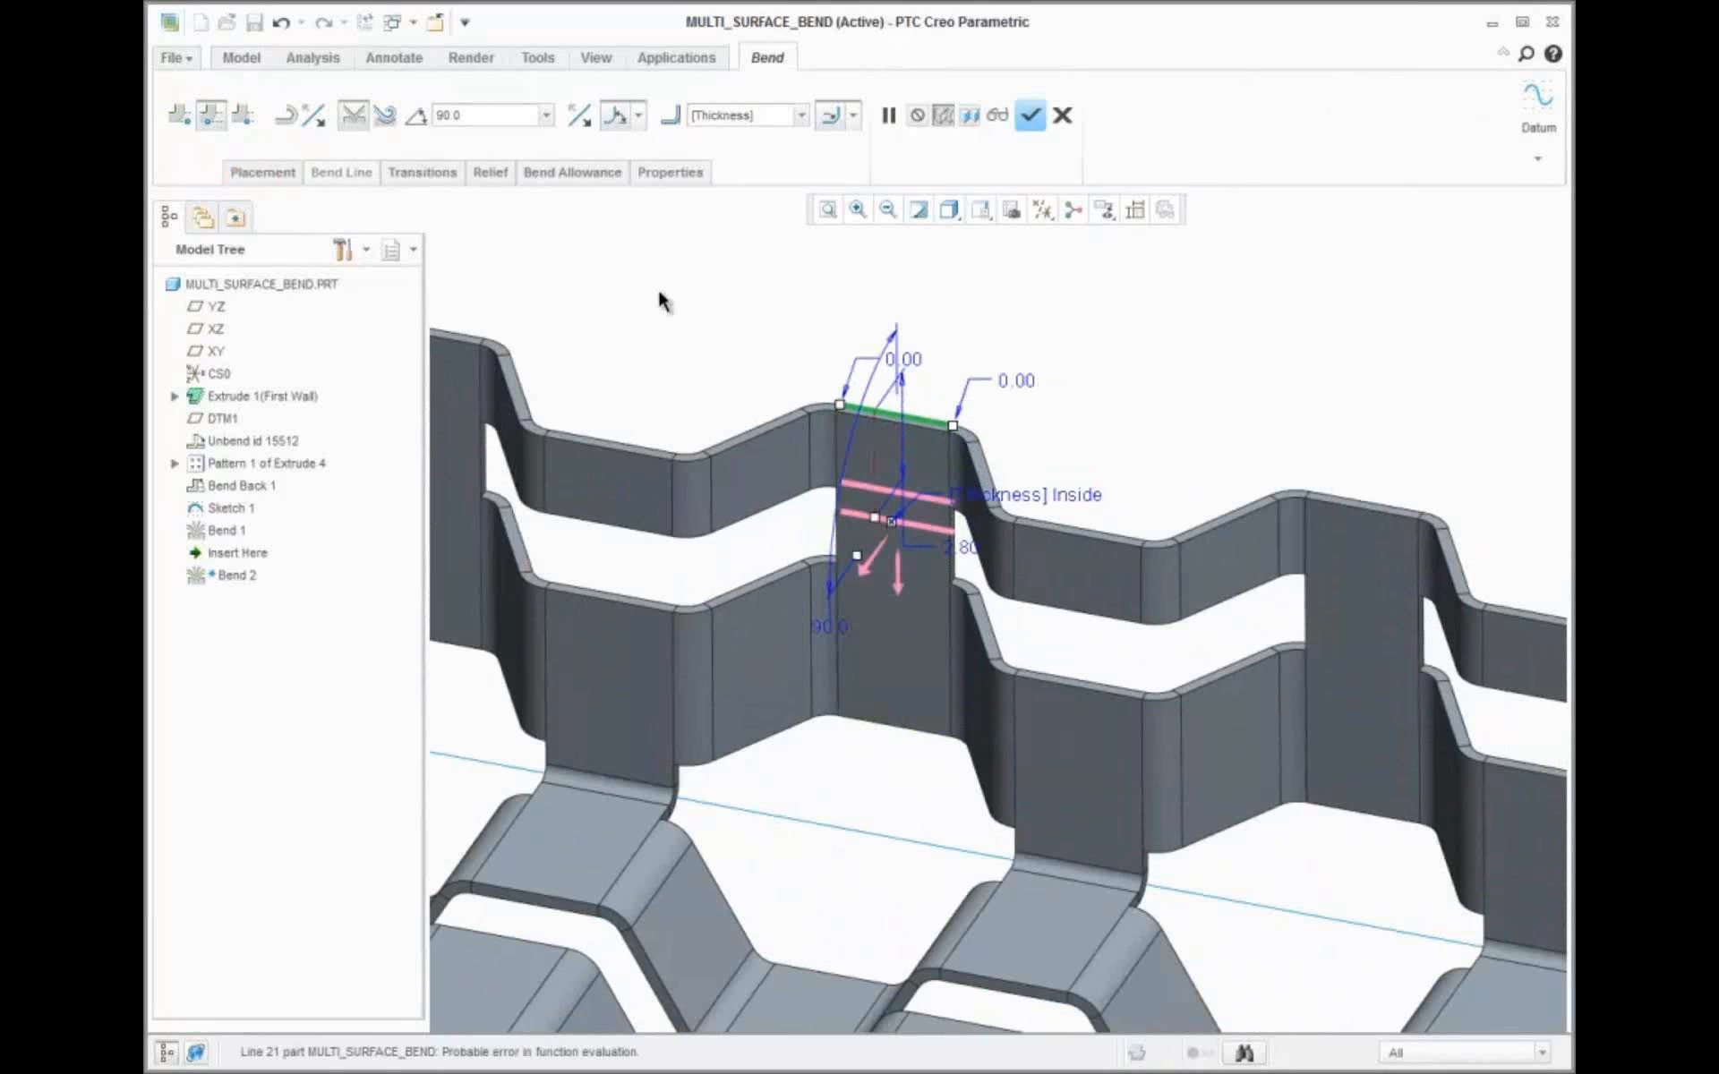
left_click(242, 115)
double_click(965, 546)
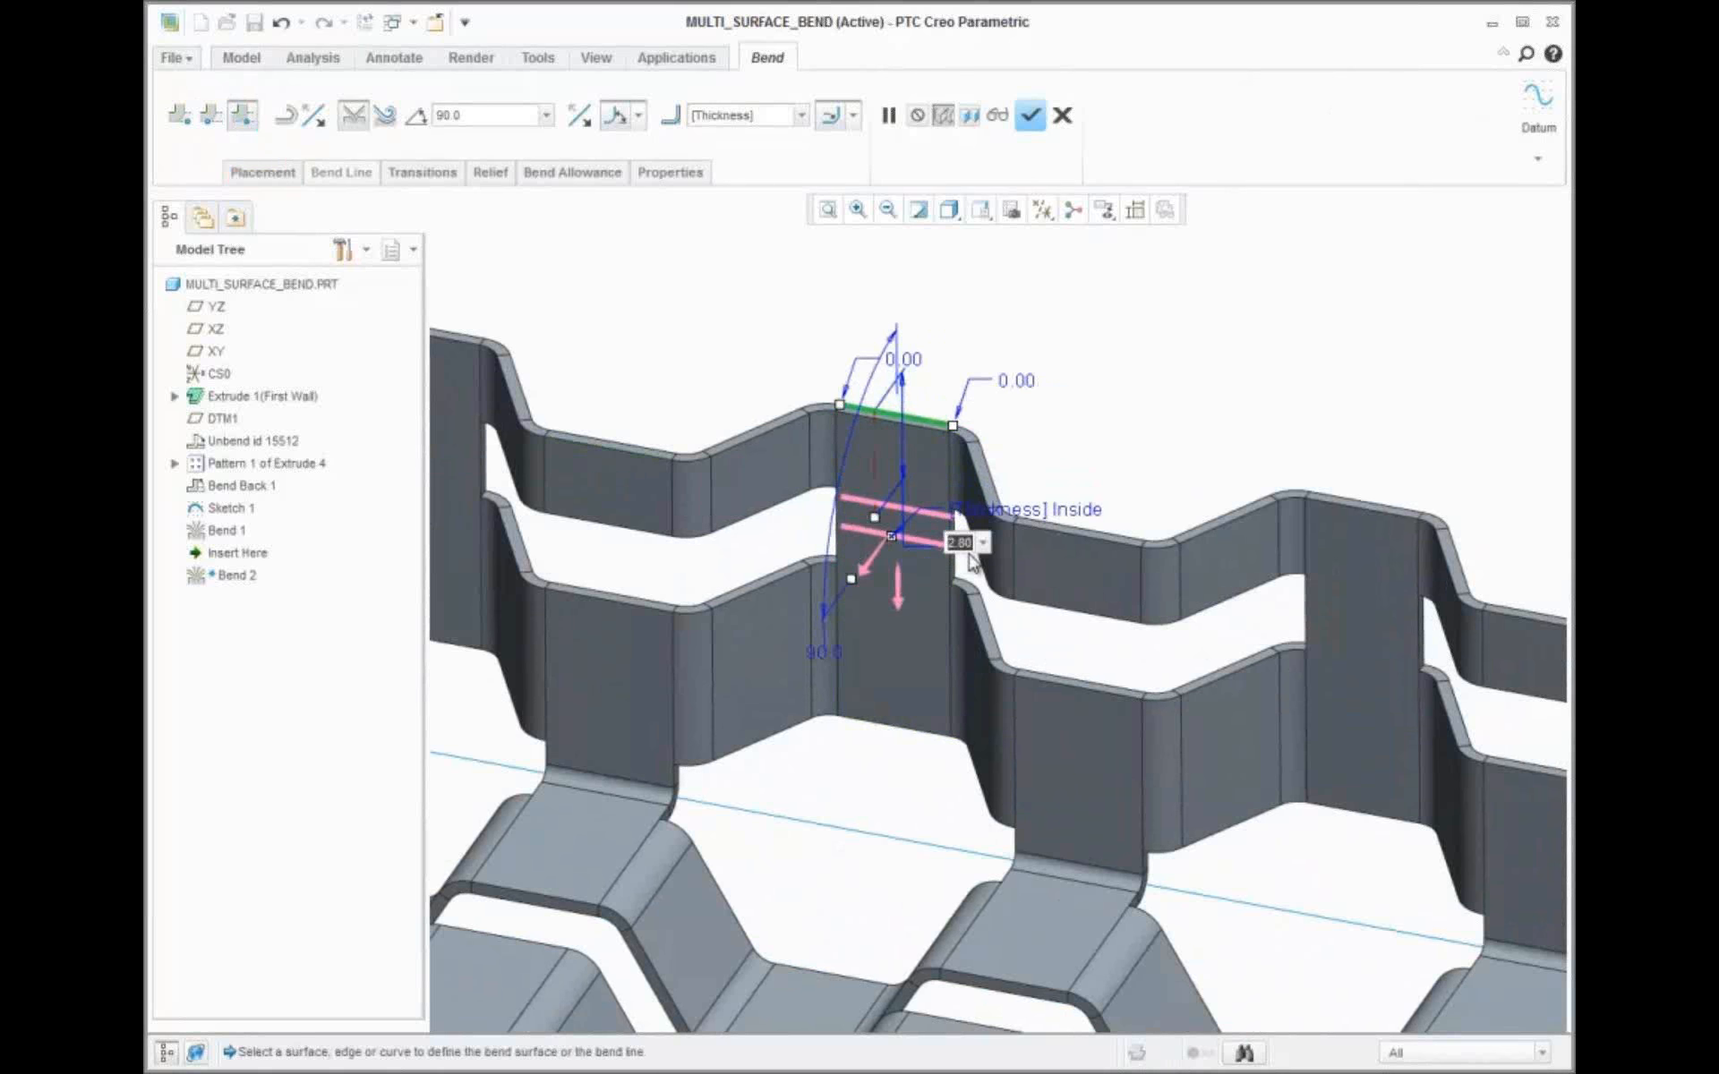
type("0")
key("Return")
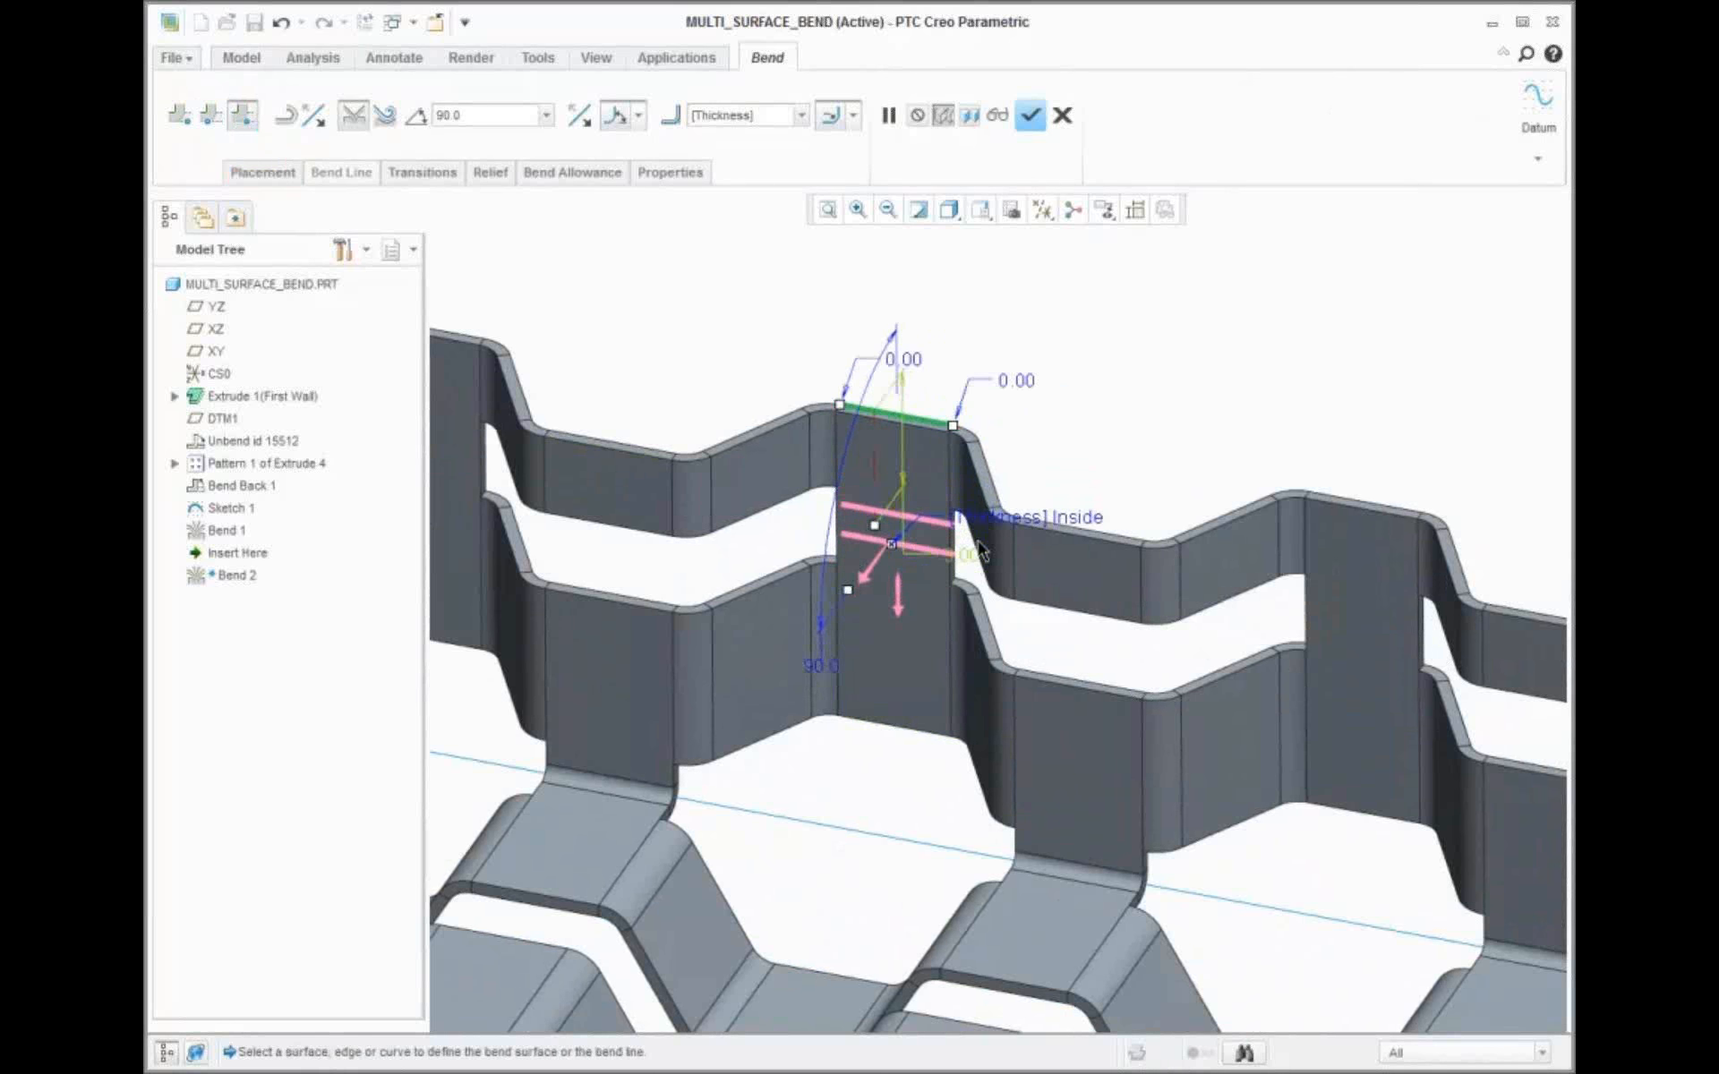
Extend the bend line across all the upper wall sections, with end offsets of about 24.20 and 14.20
middle_click_drag(982, 553, 1102, 411)
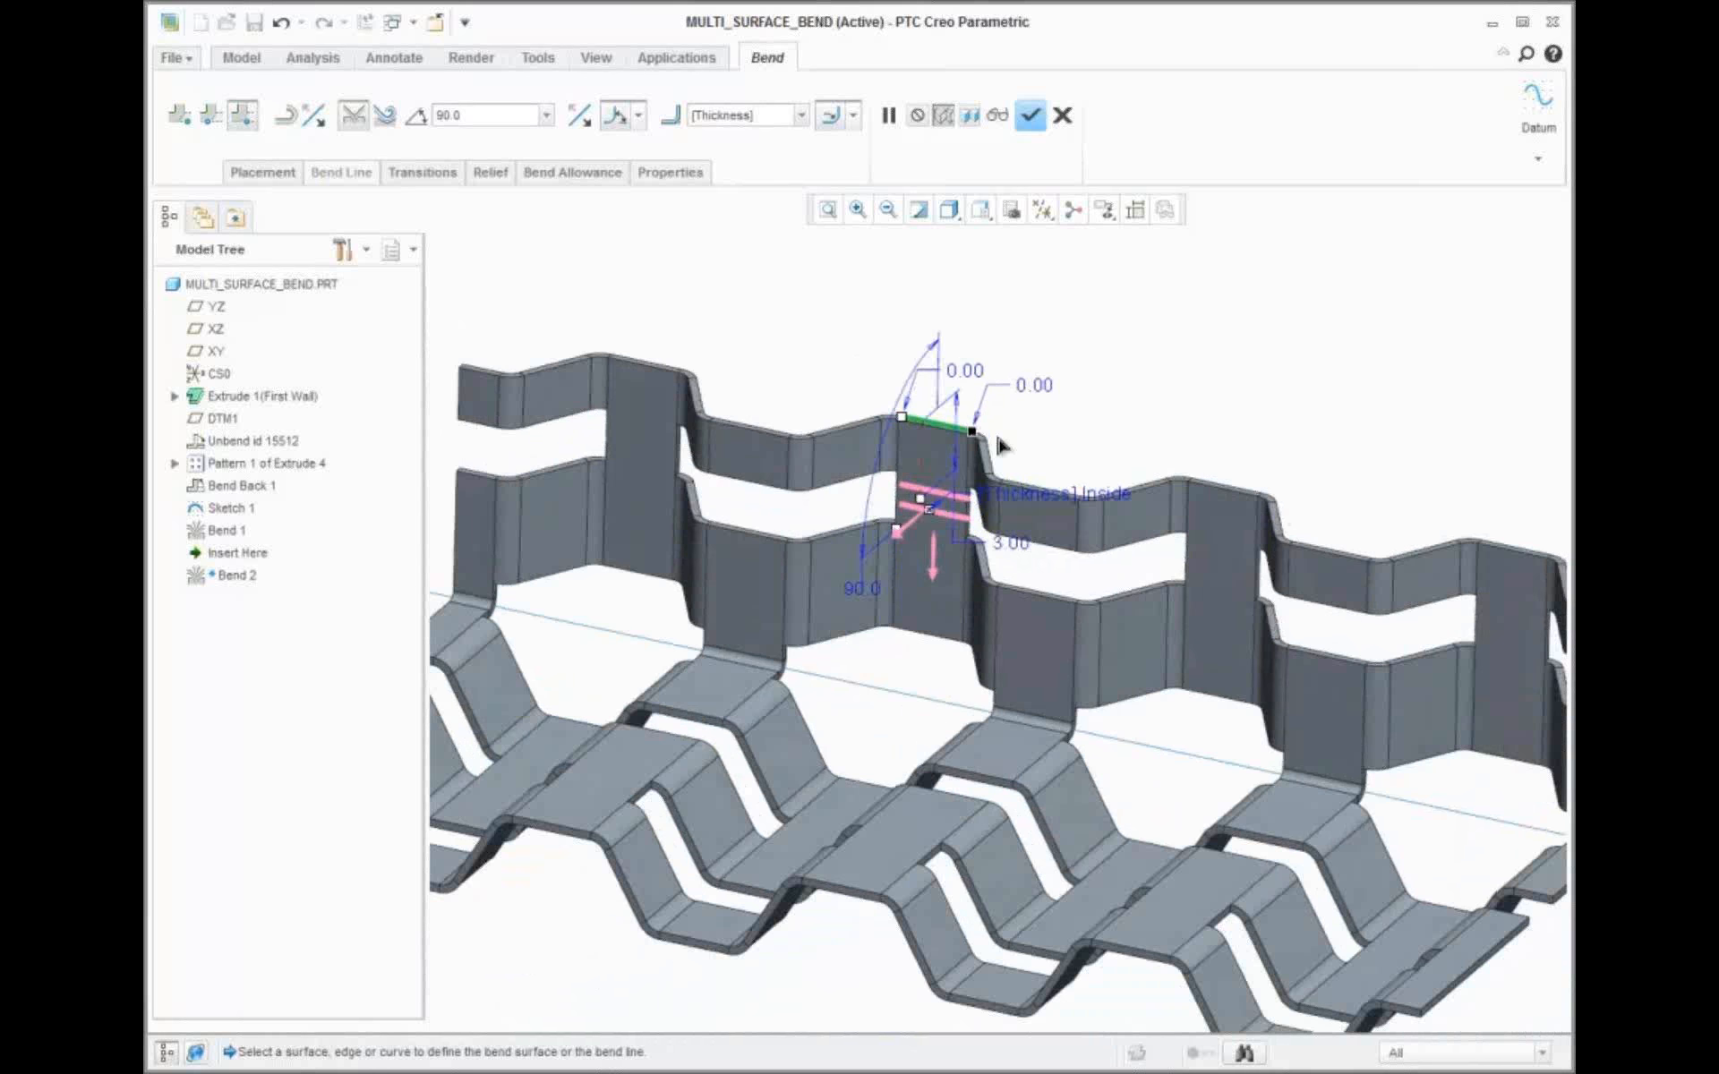
left_click_drag(1044, 460, 1532, 552)
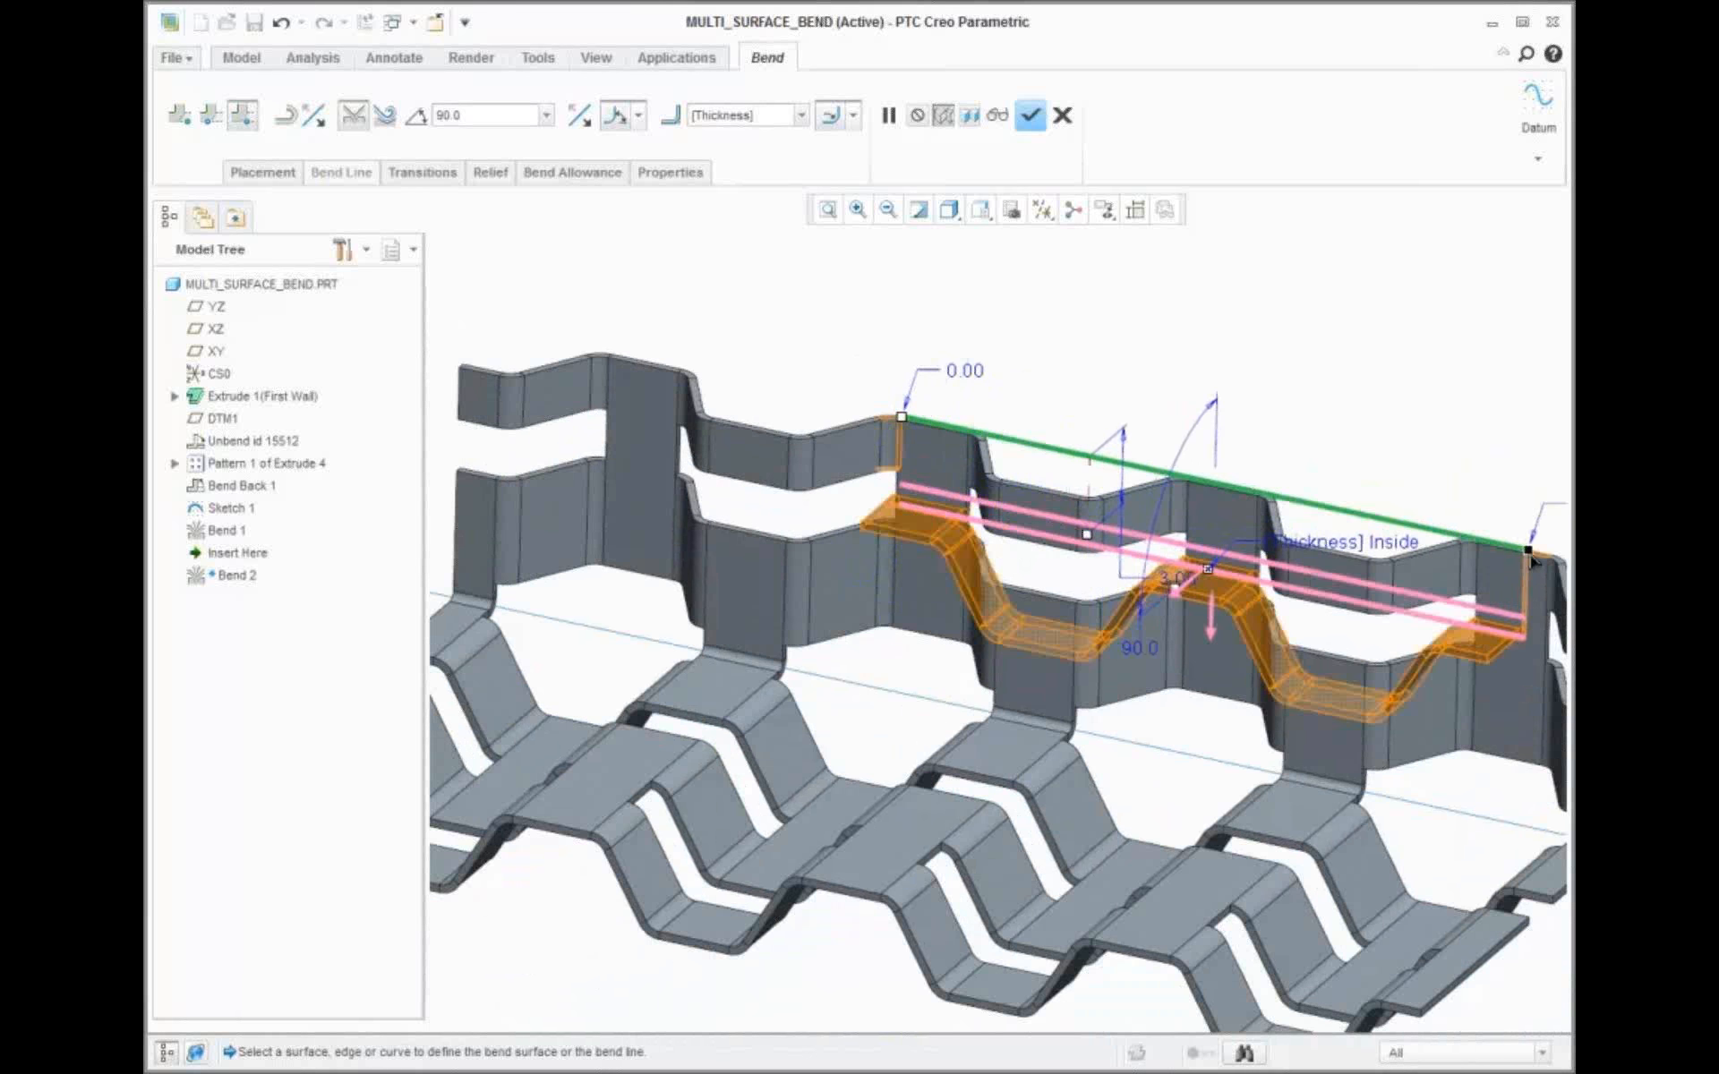
scroll(1286, 412, "up", 2)
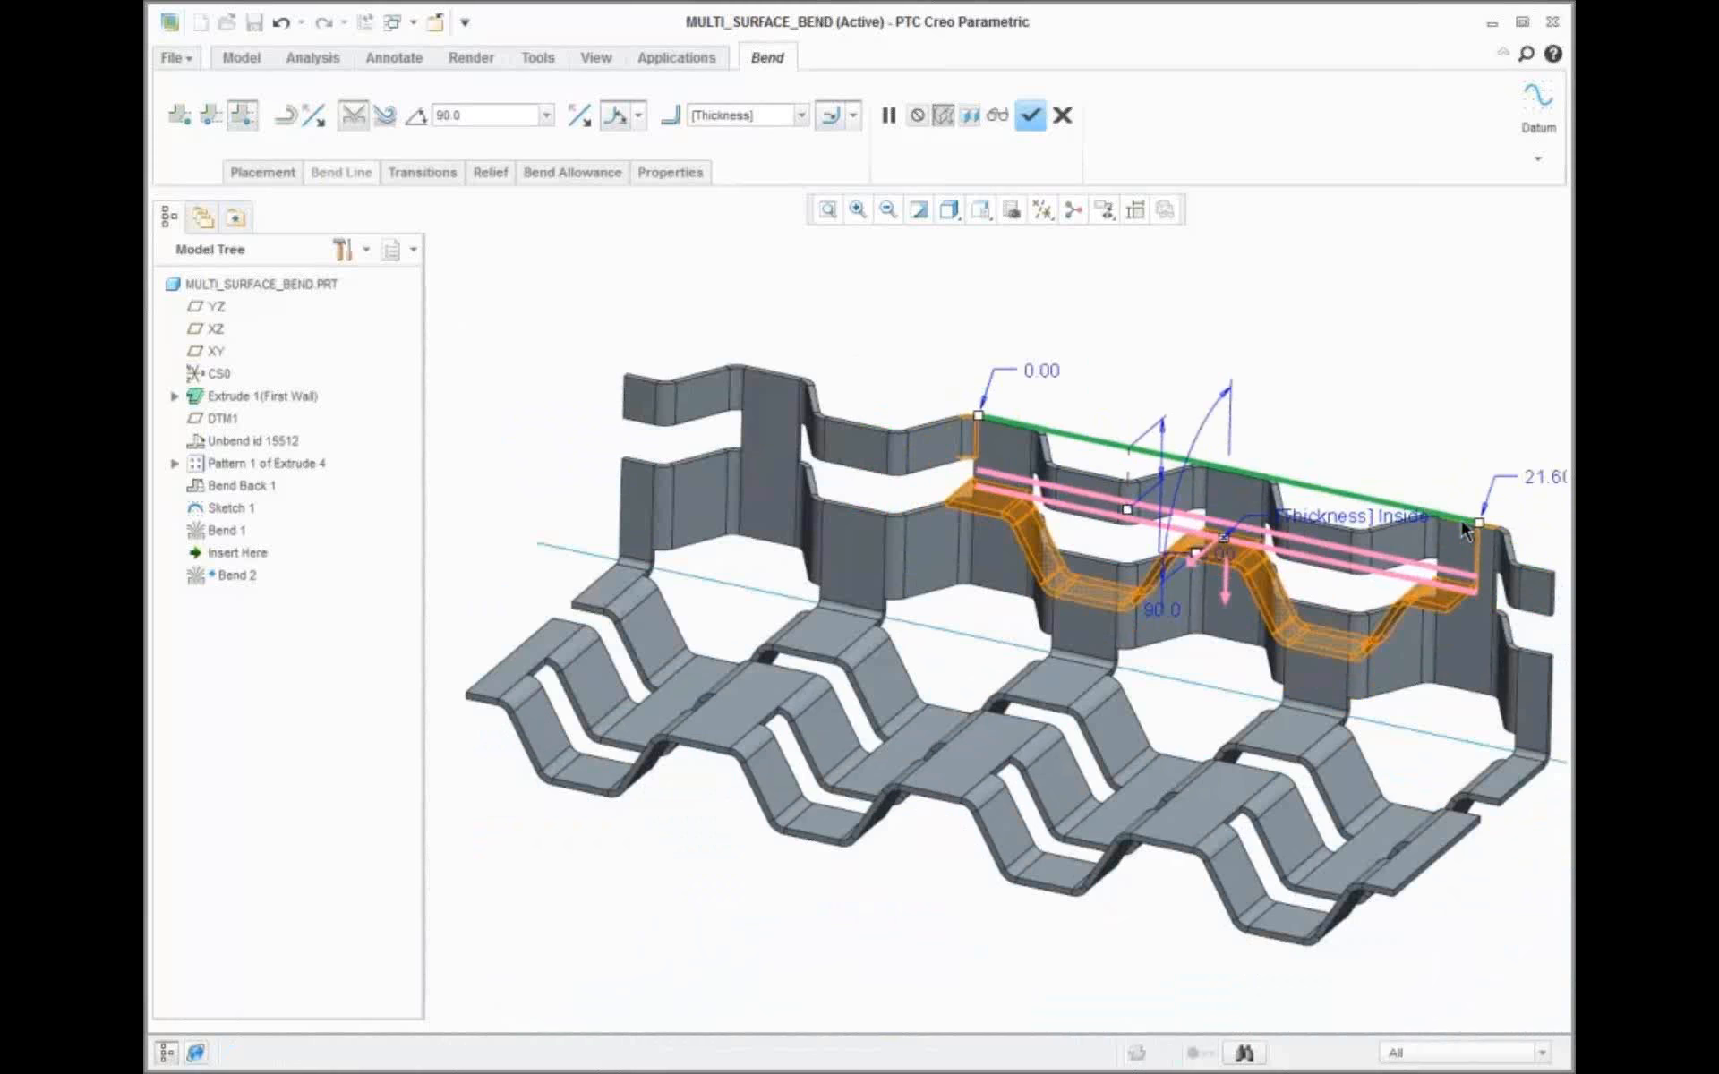
left_click_drag(1464, 526, 1534, 548)
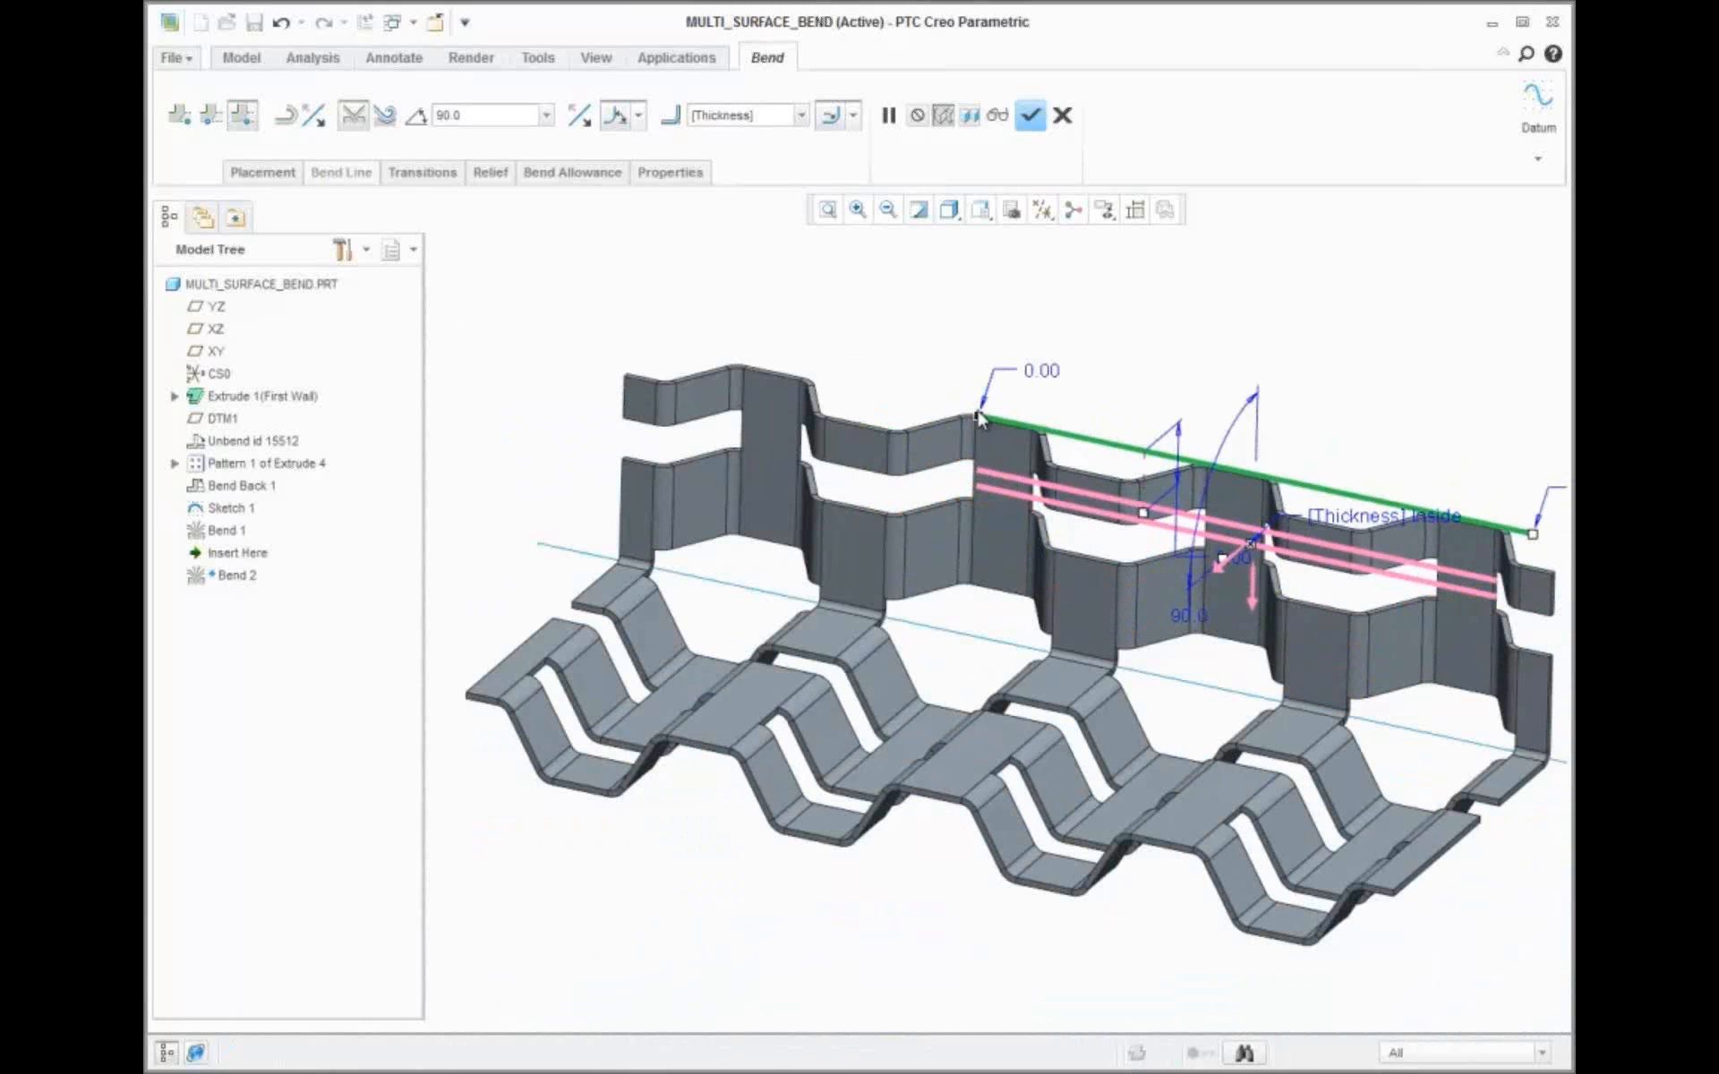
left_click_drag(978, 415, 685, 353)
middle_click_drag(918, 649, 859, 627)
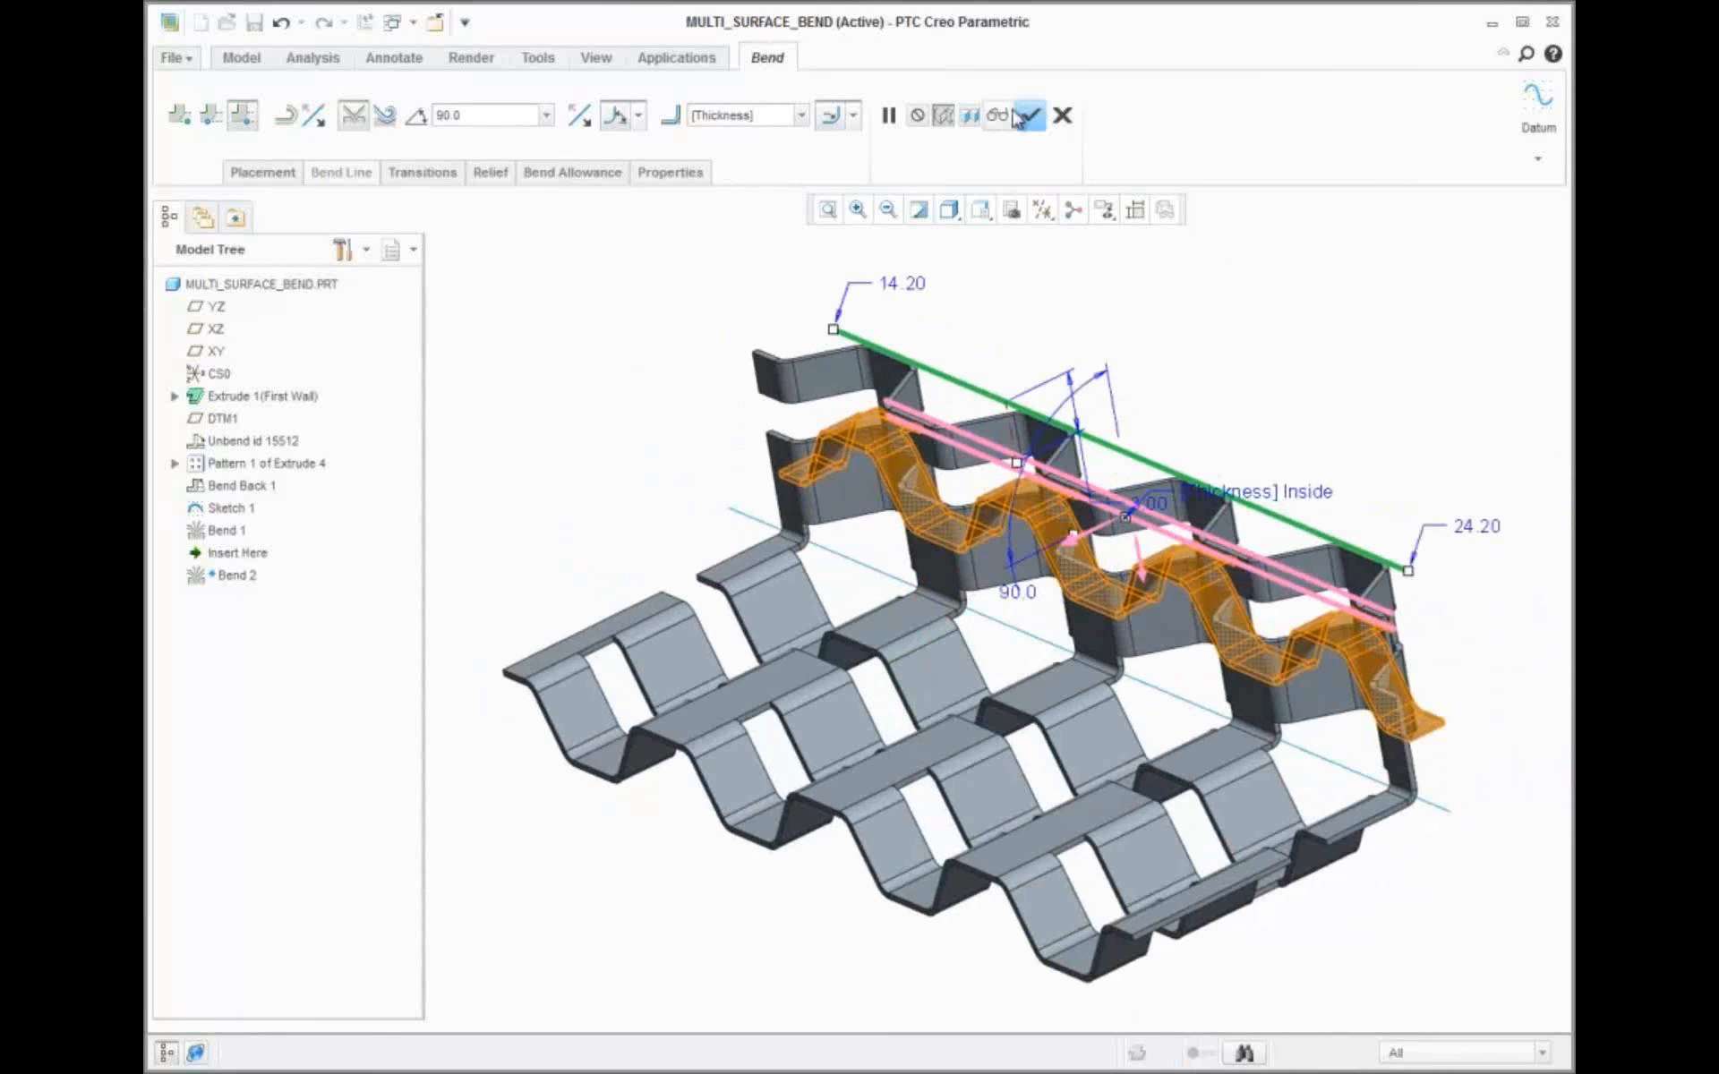
Preview the bend, reverse its bending direction and complete the feature
left_click(997, 115)
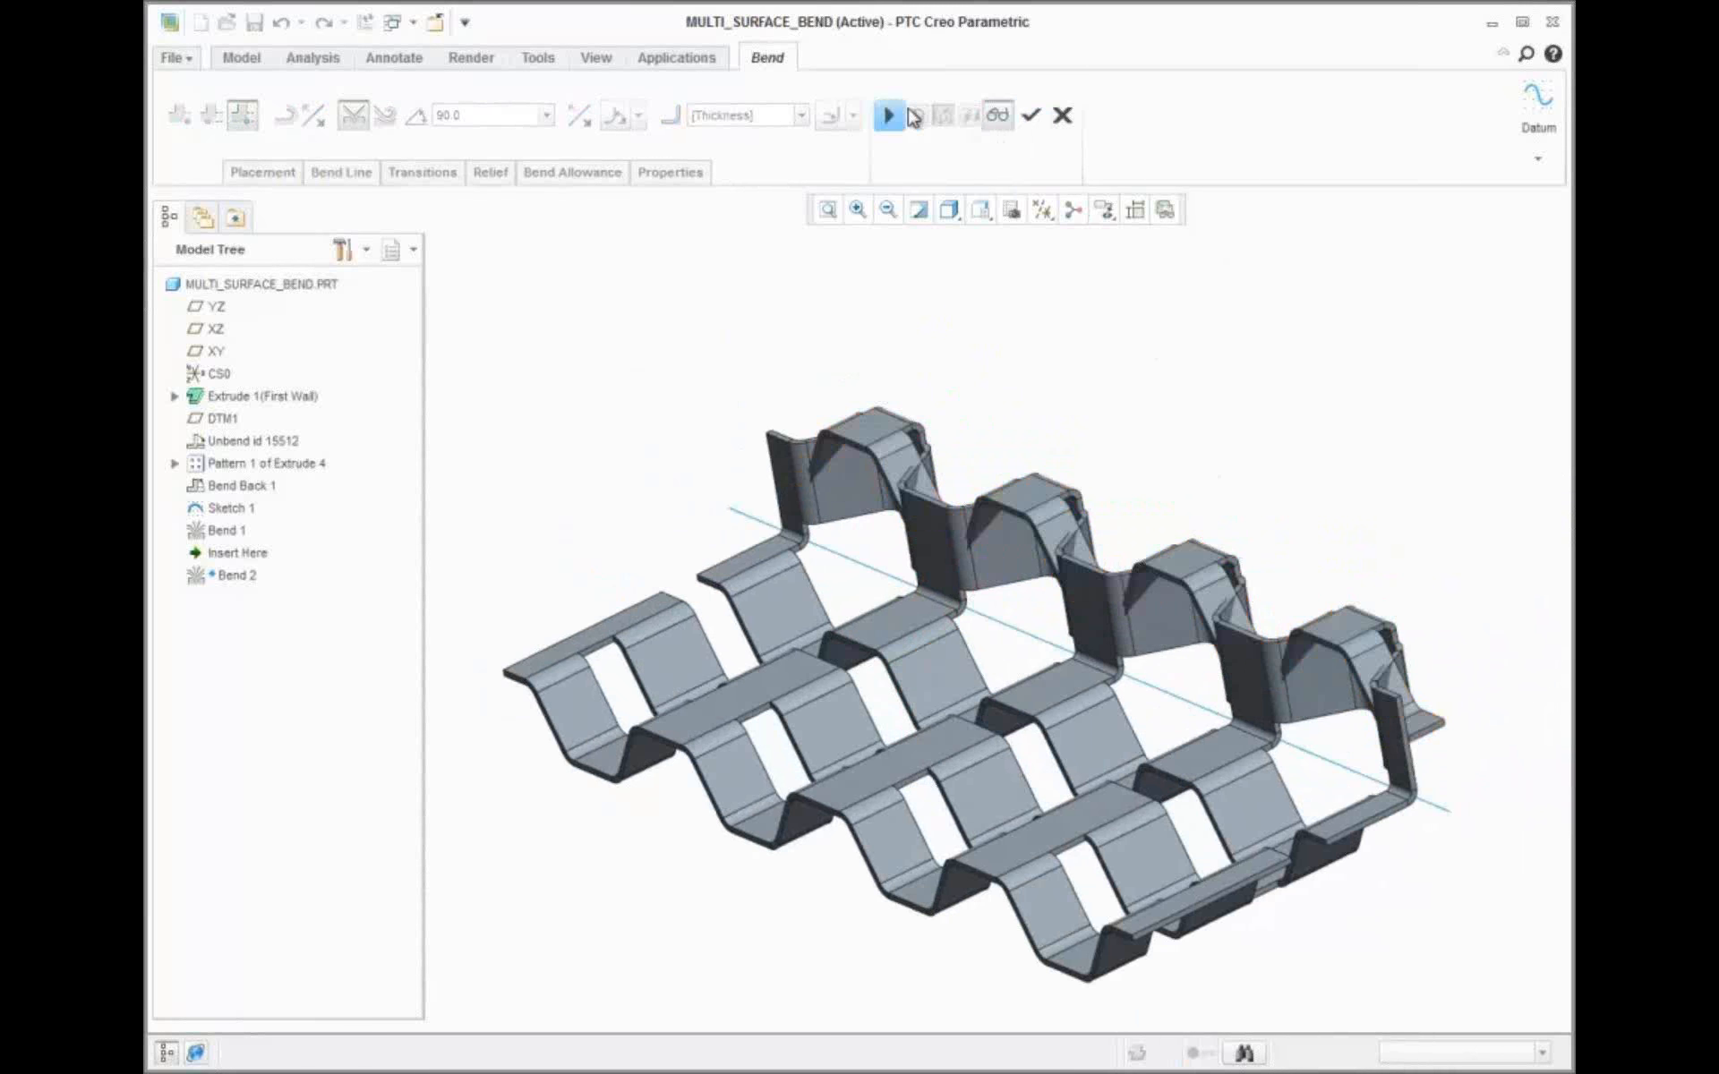
left_click(893, 115)
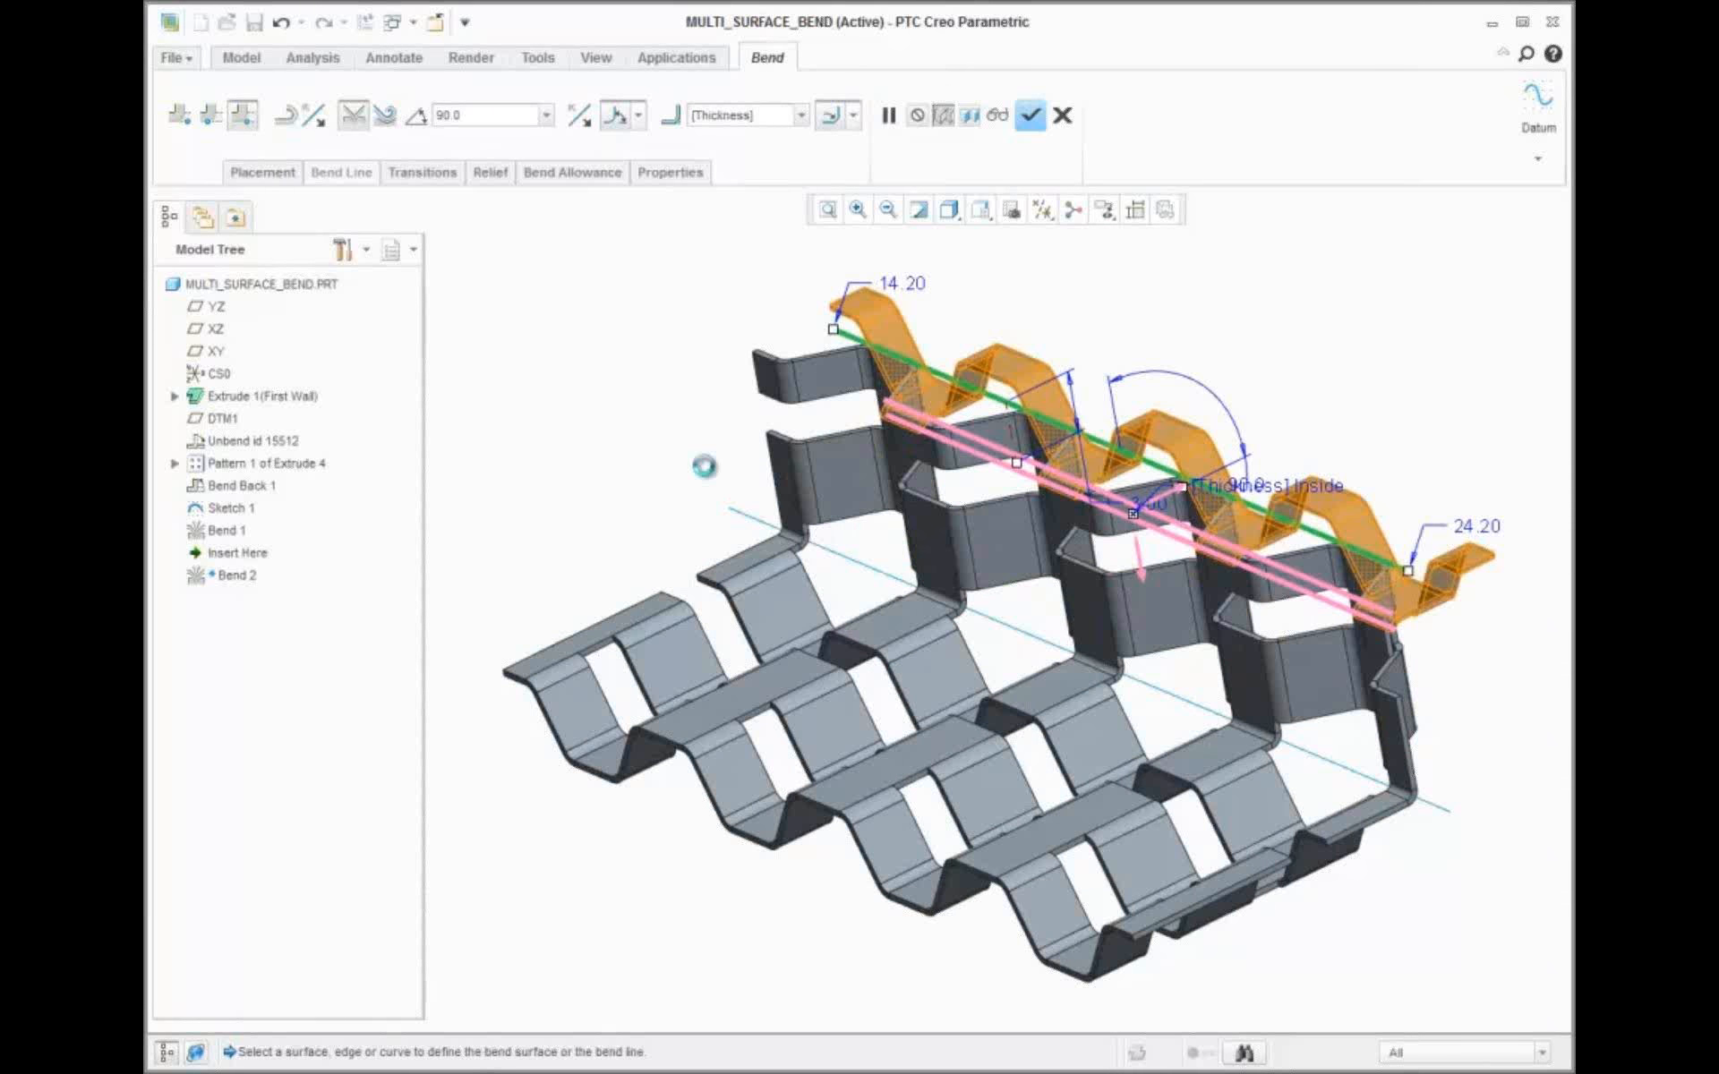
middle_click(696, 457)
left_click(690, 450)
middle_click_drag(683, 445, 725, 465)
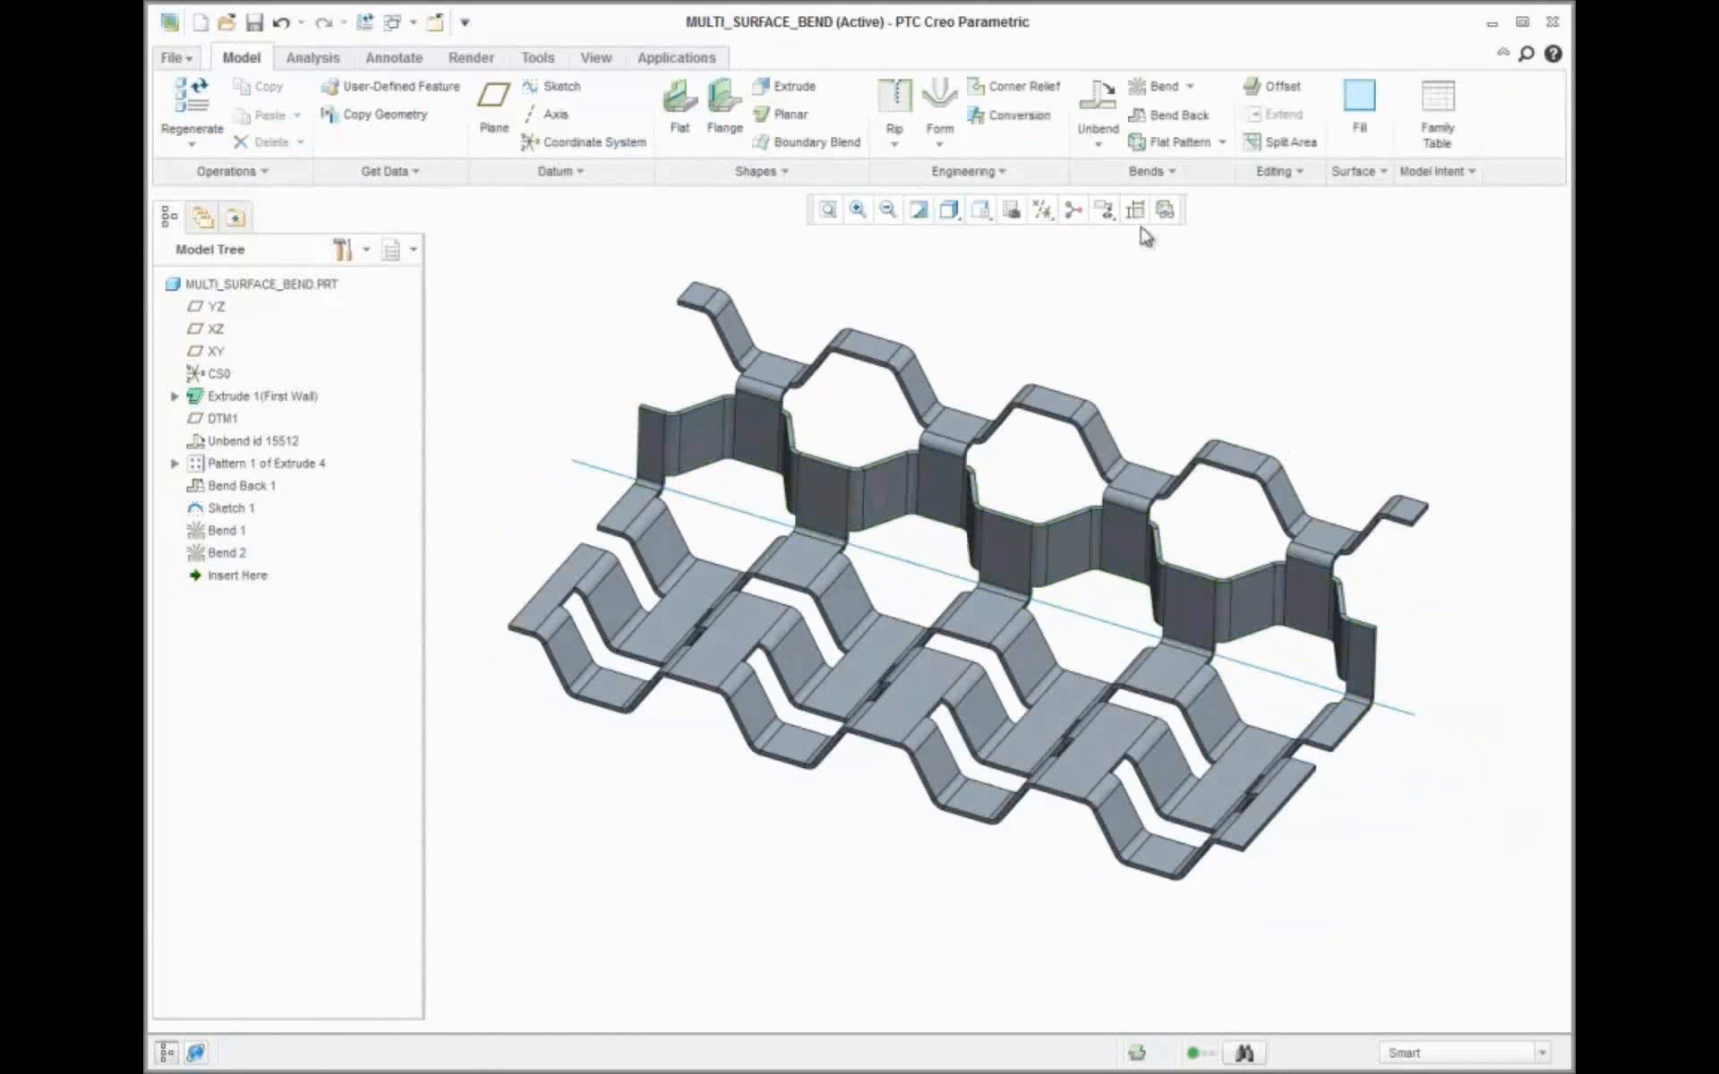
Unbend only the Bend 1 and Bend 2 surfaces by replacing the automatic selection of bent geometry with these two
left_click(1098, 100)
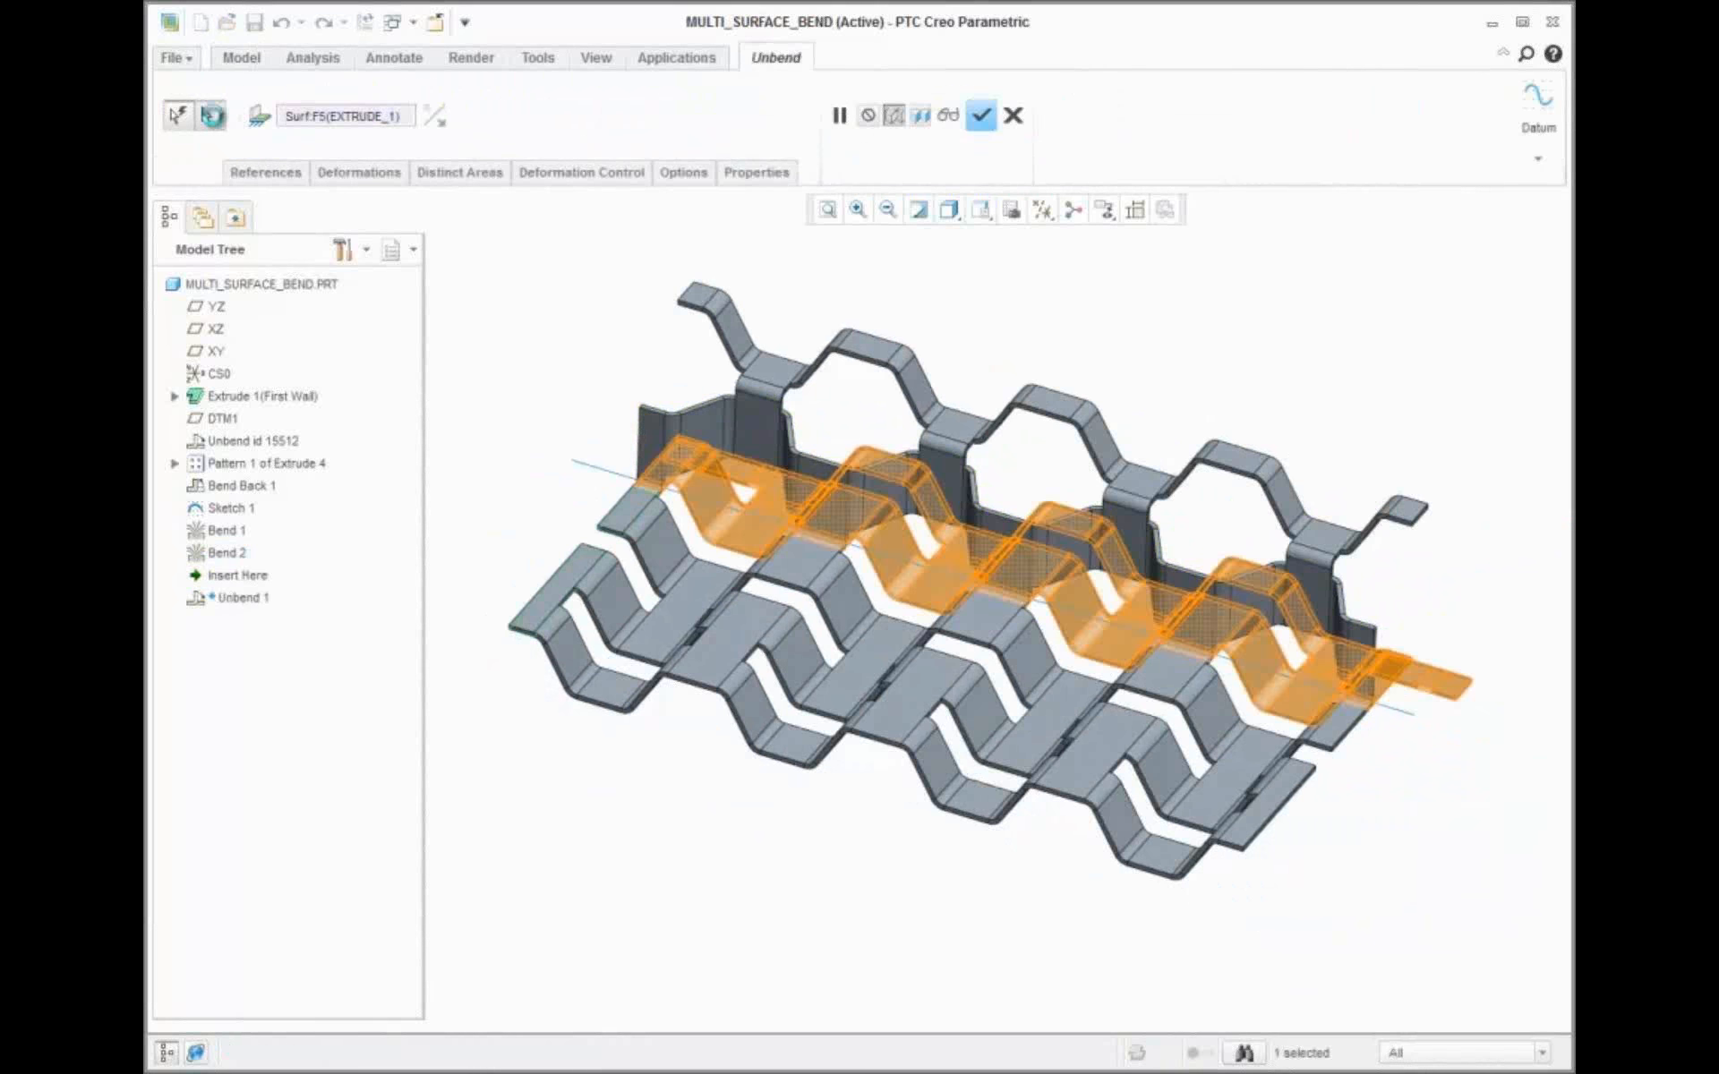
left_click(280, 172)
right_click(344, 260)
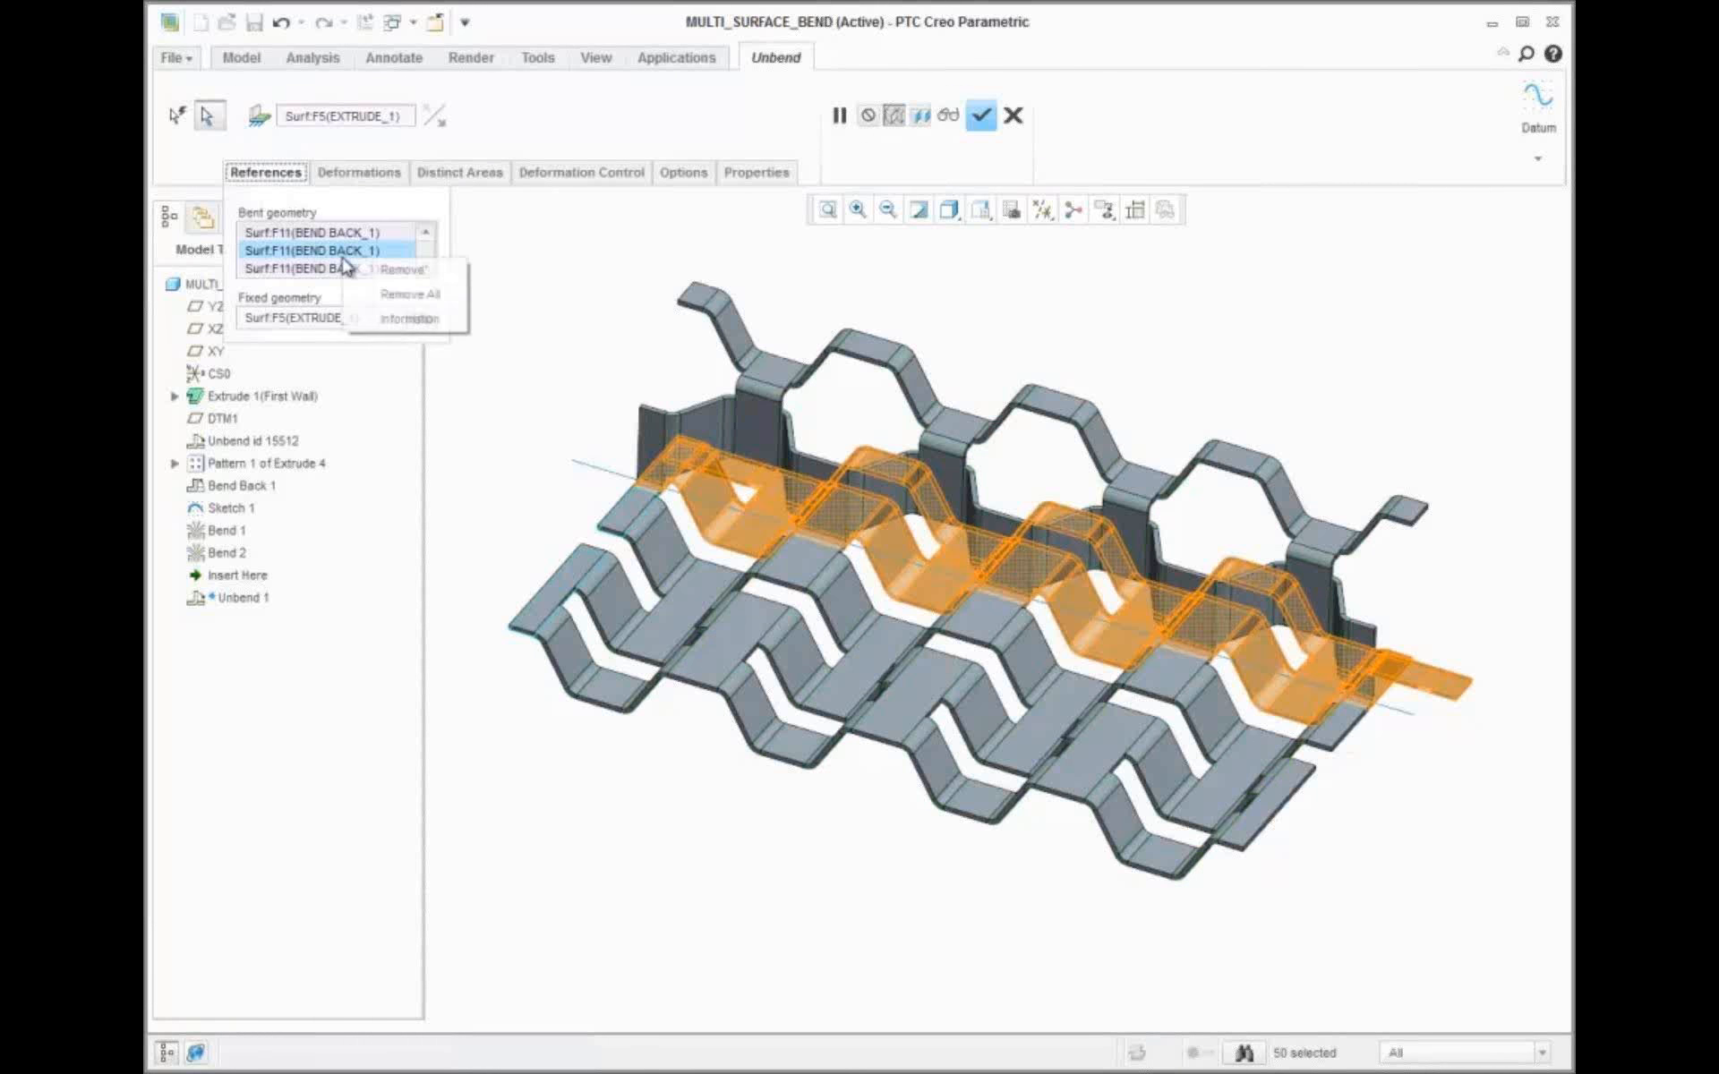
left_click(410, 294)
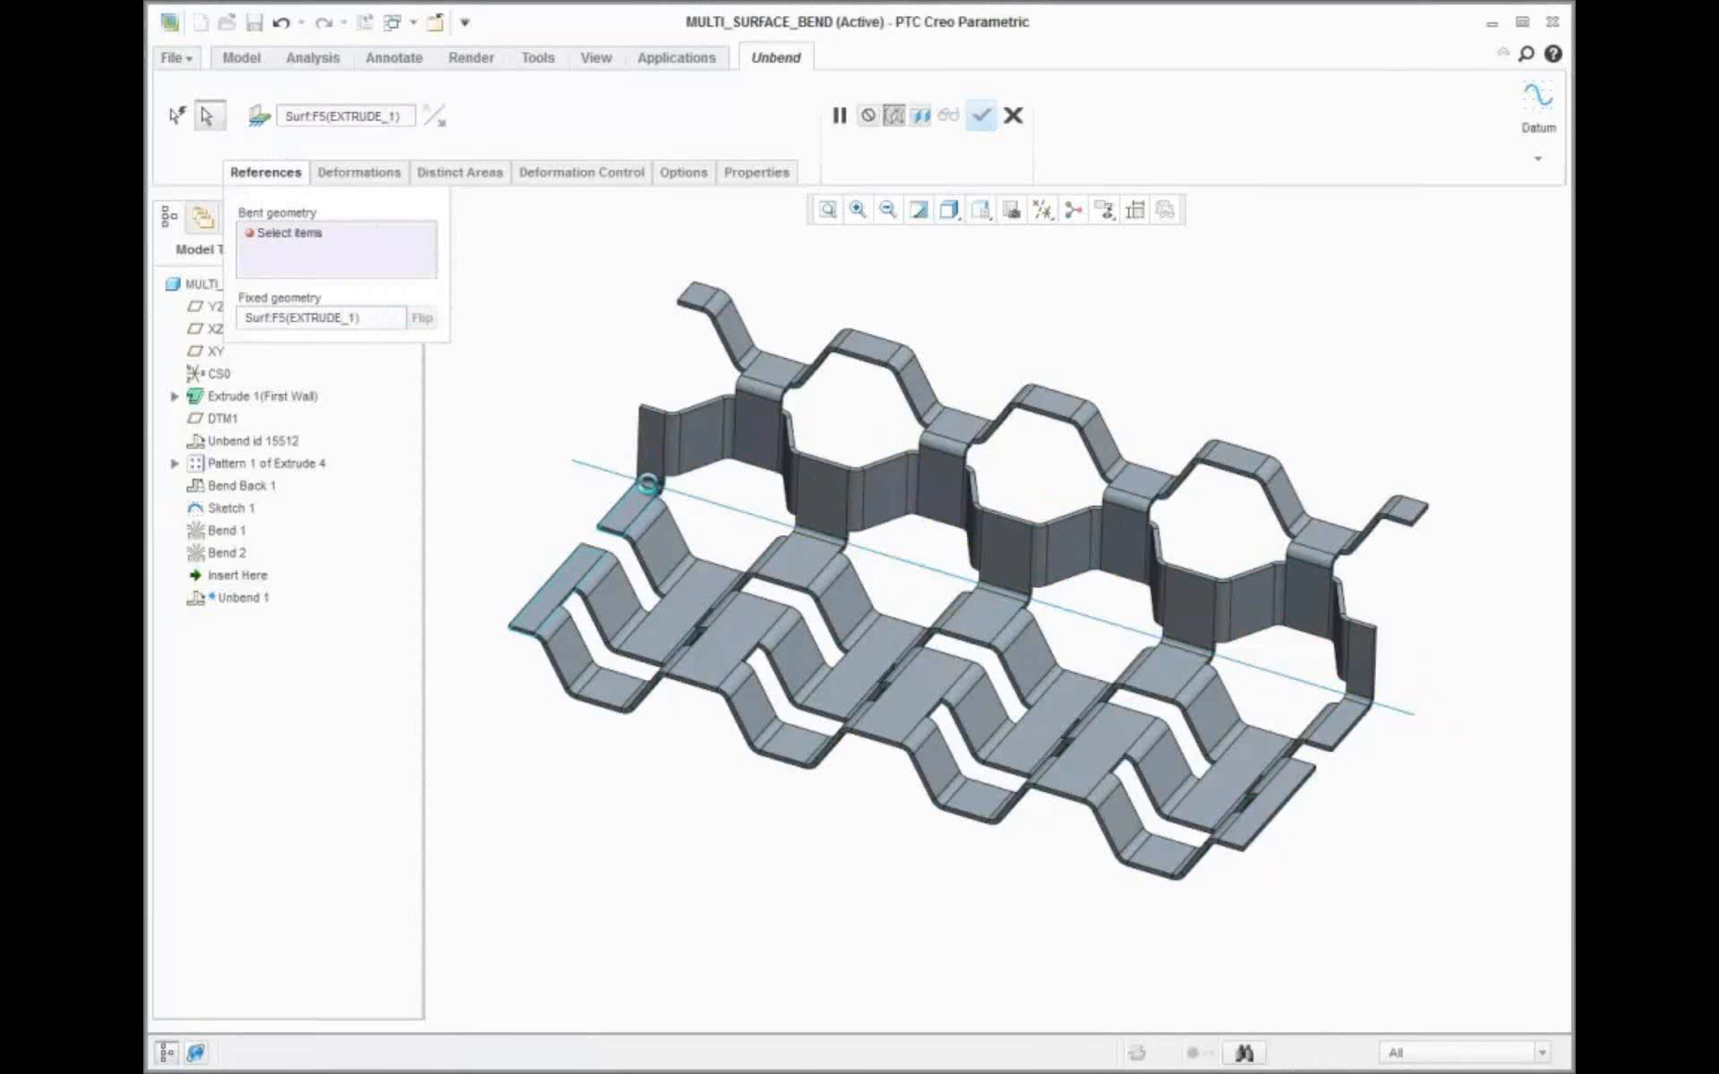
left_click(646, 484)
left_click(752, 387, "ctrl")
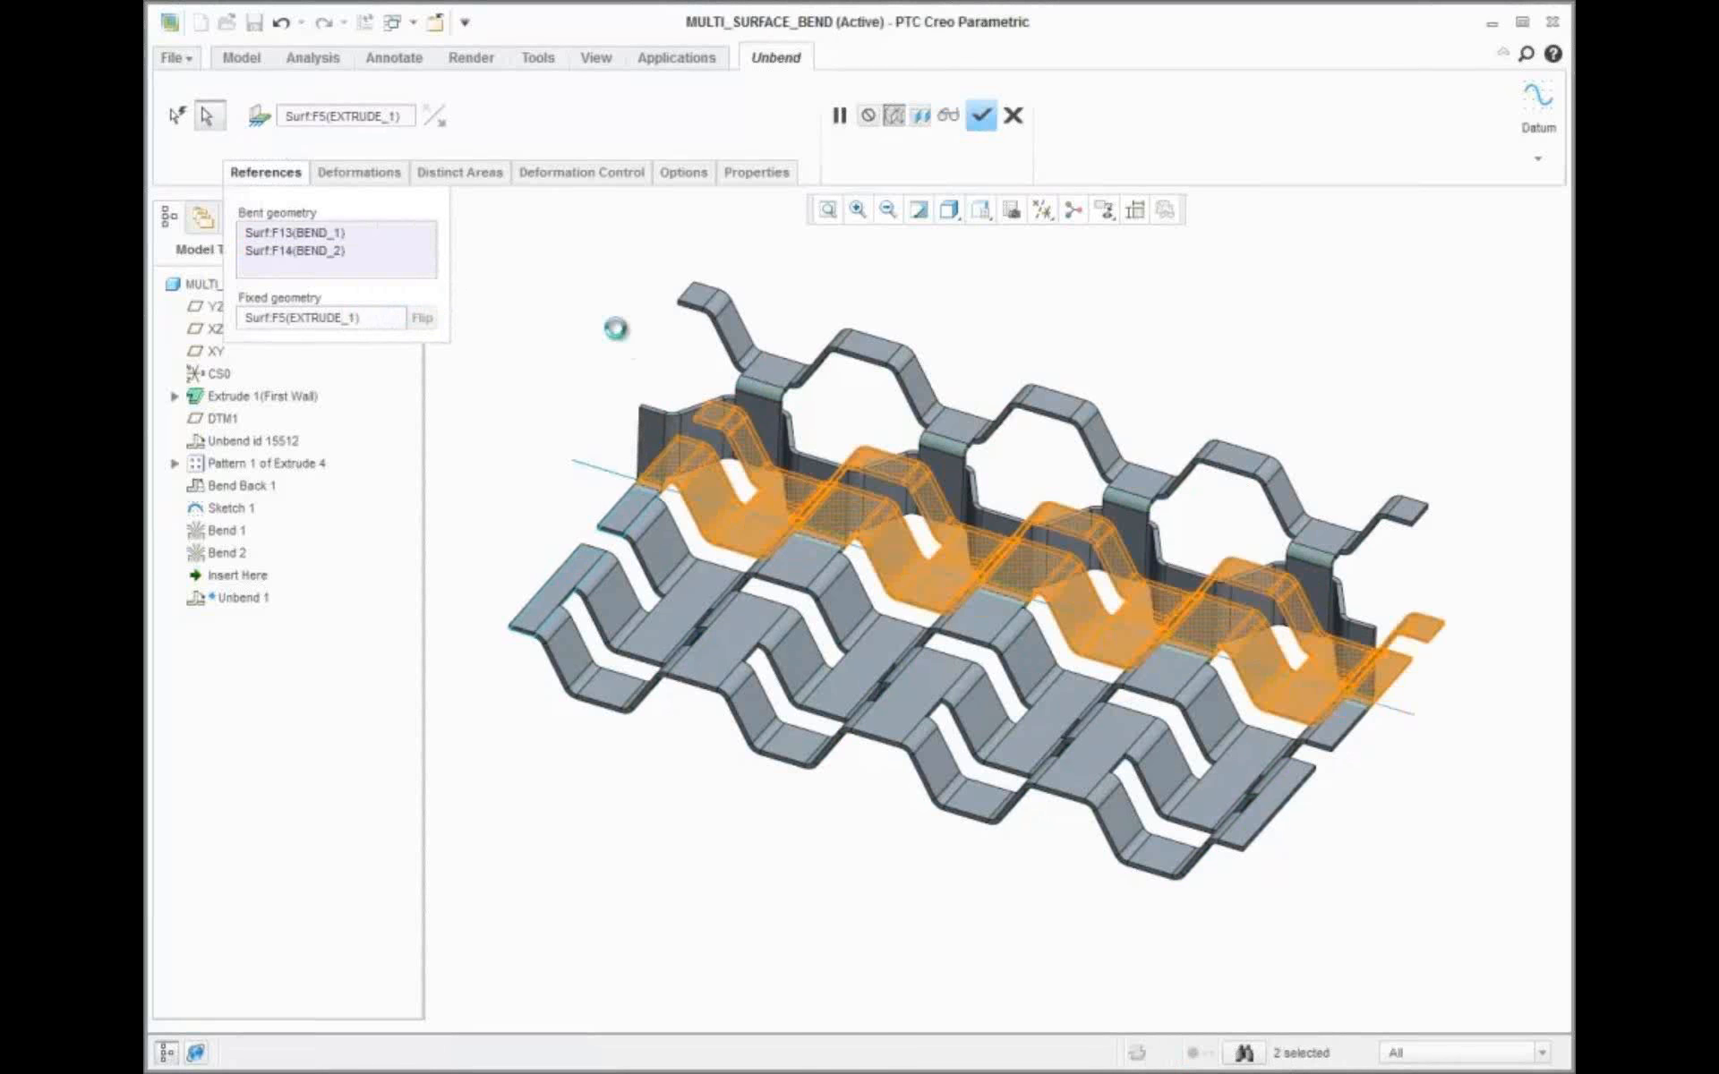
middle_click(618, 336)
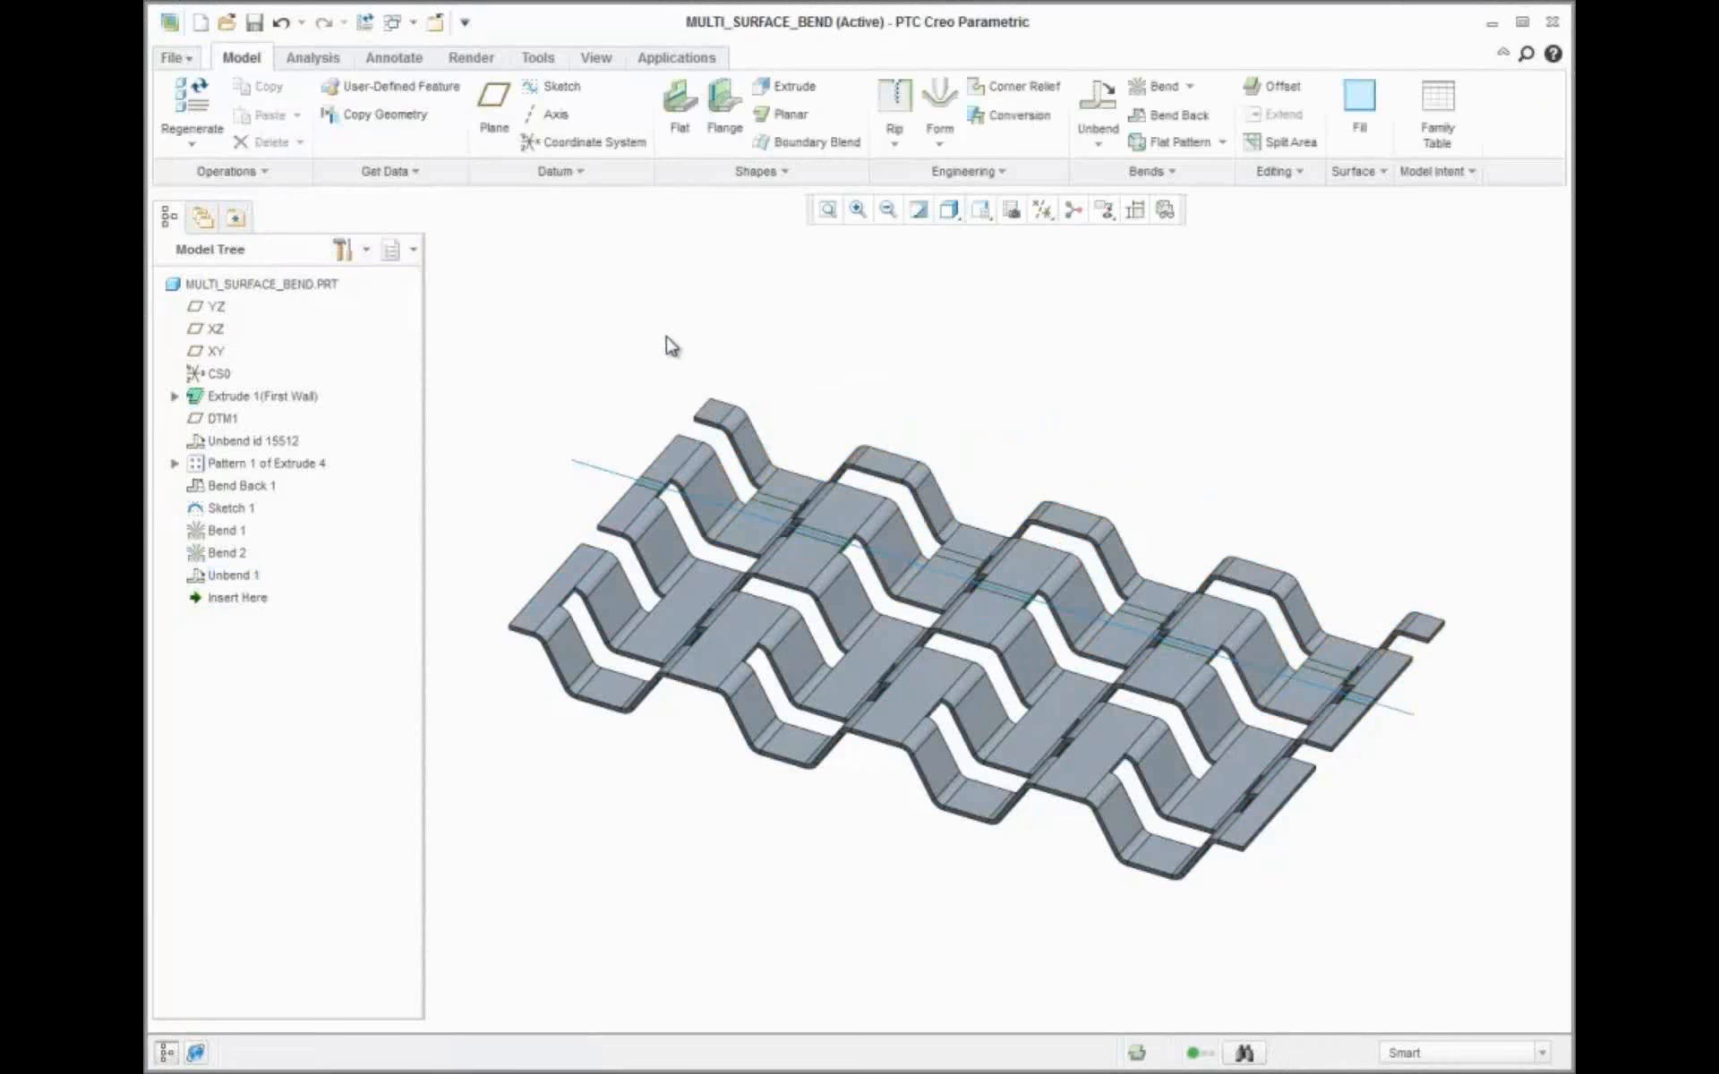
Unbend all remaining bends with the automatic selection to flatten the whole part
middle_click_drag(672, 347, 667, 343)
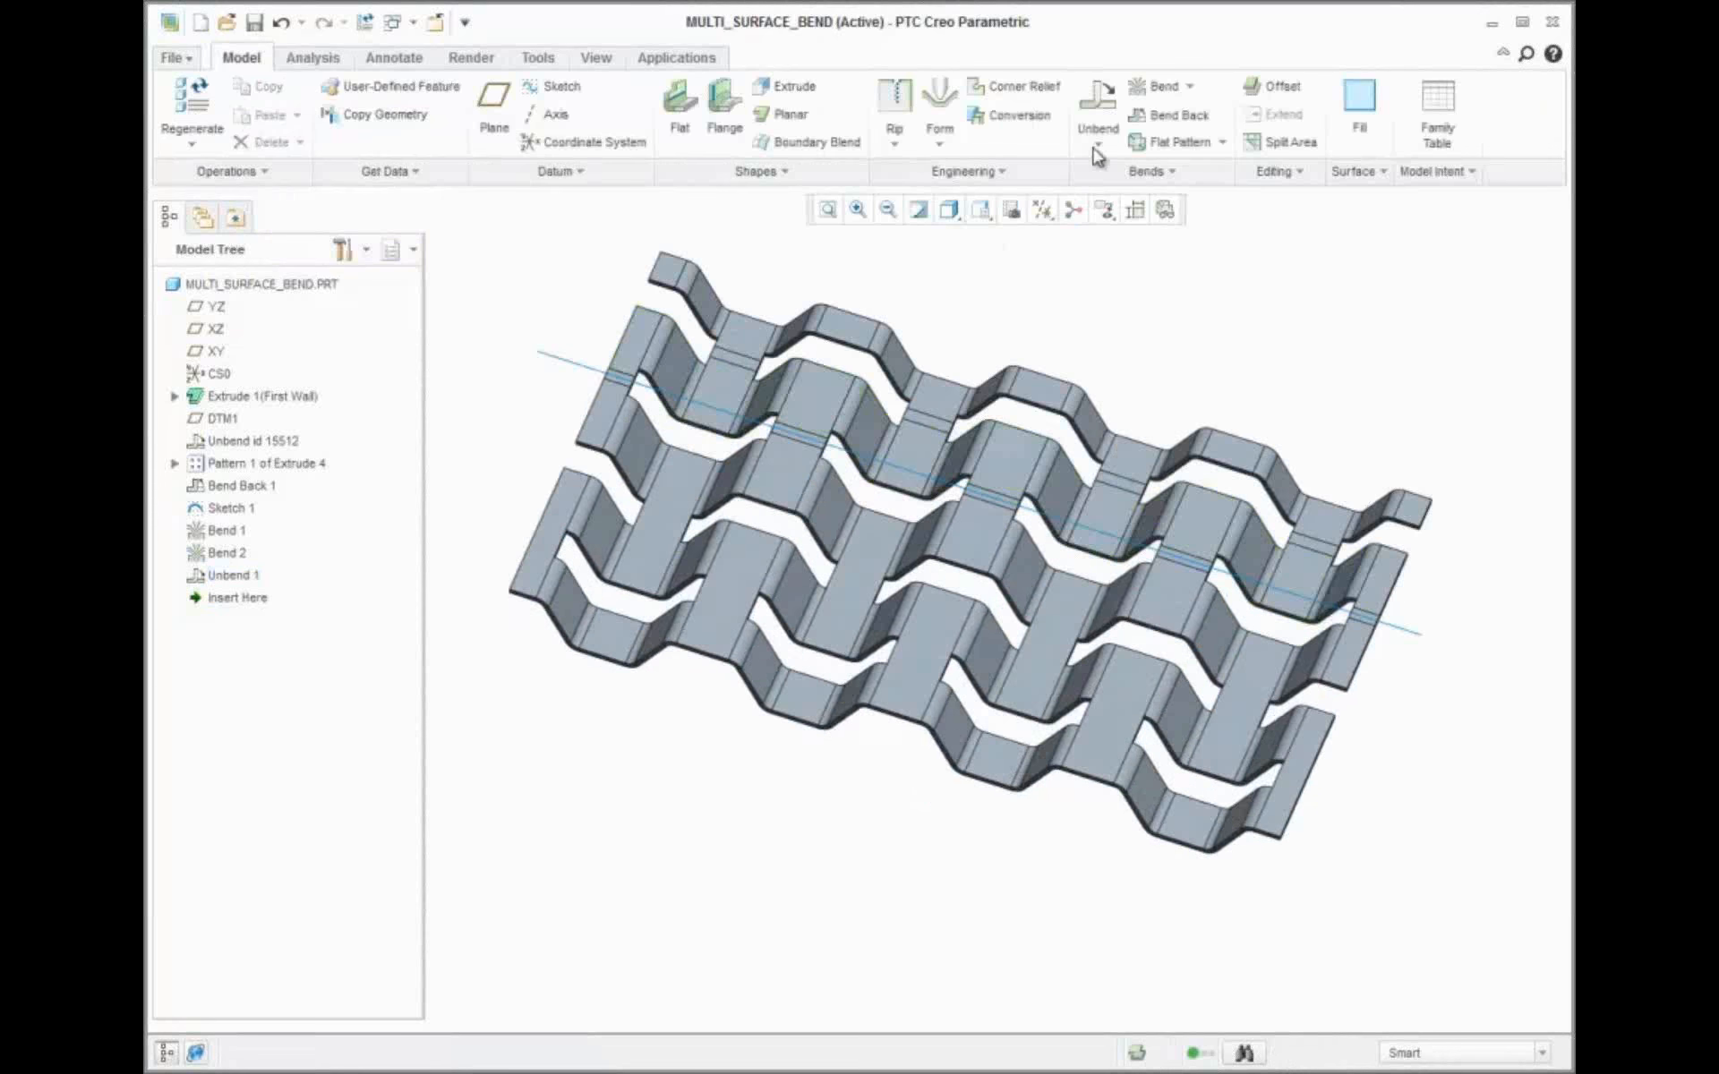
left_click(1113, 89)
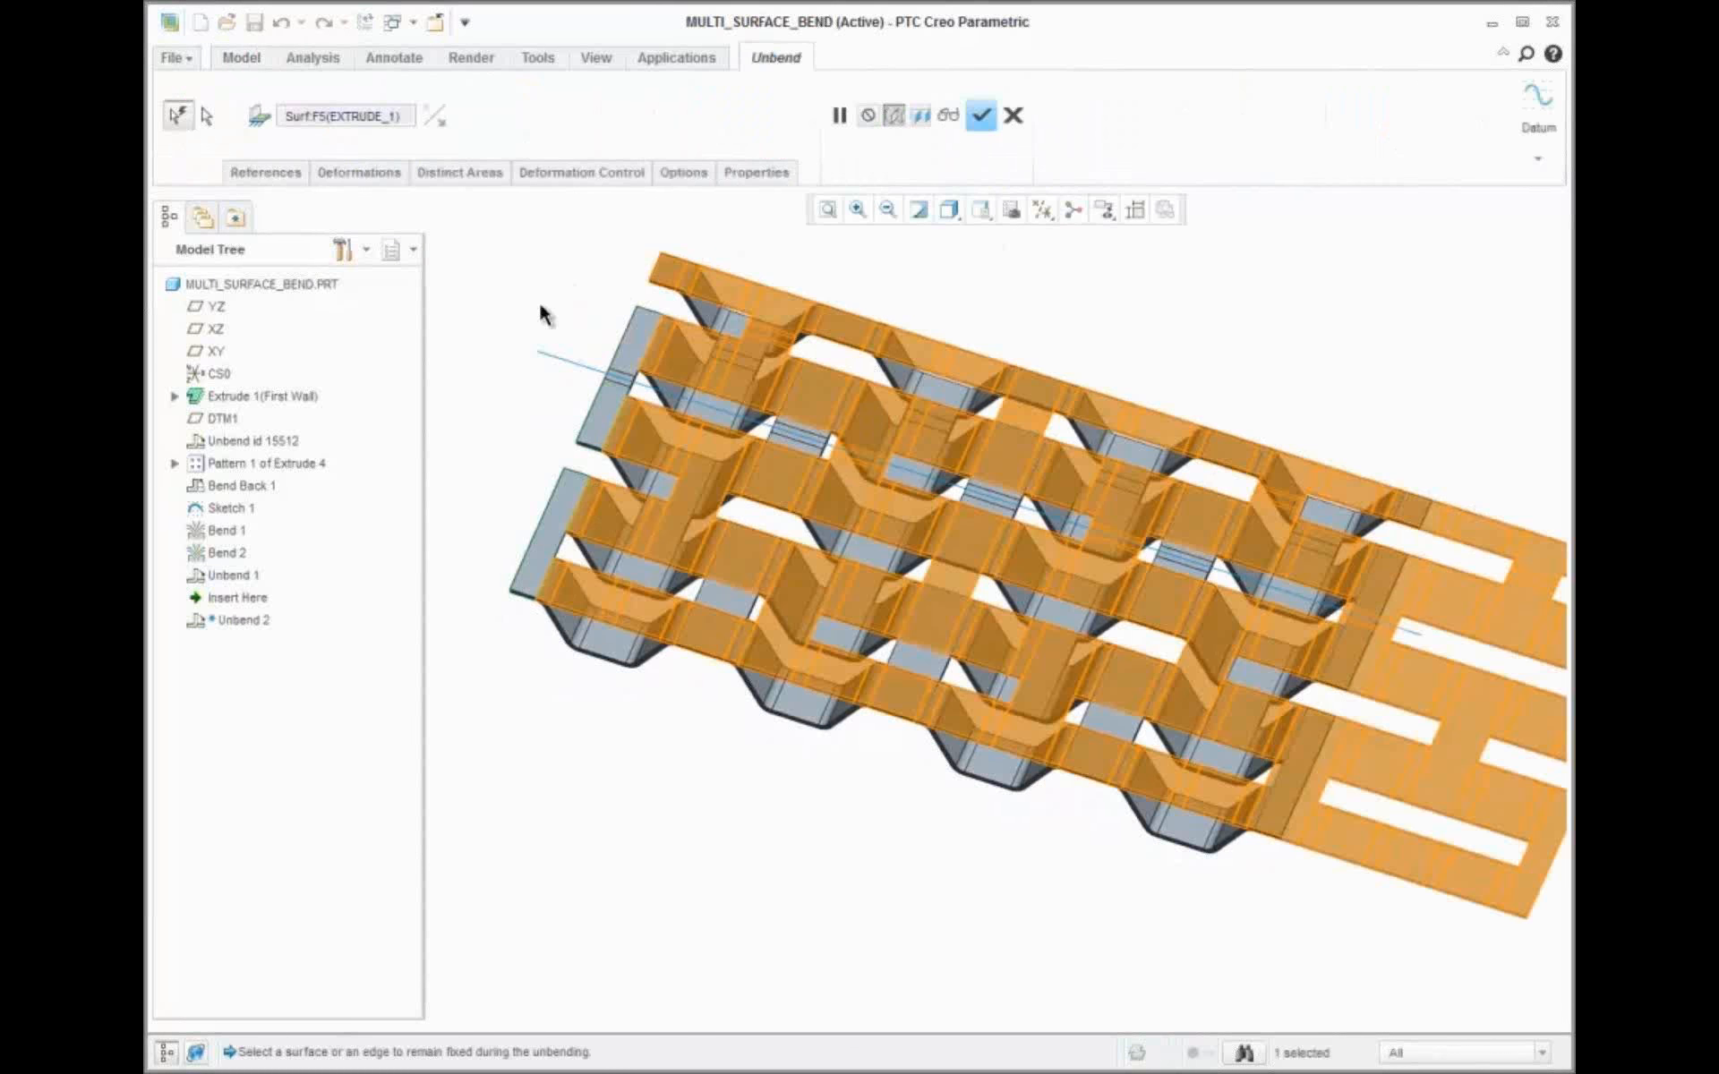
middle_click(523, 349)
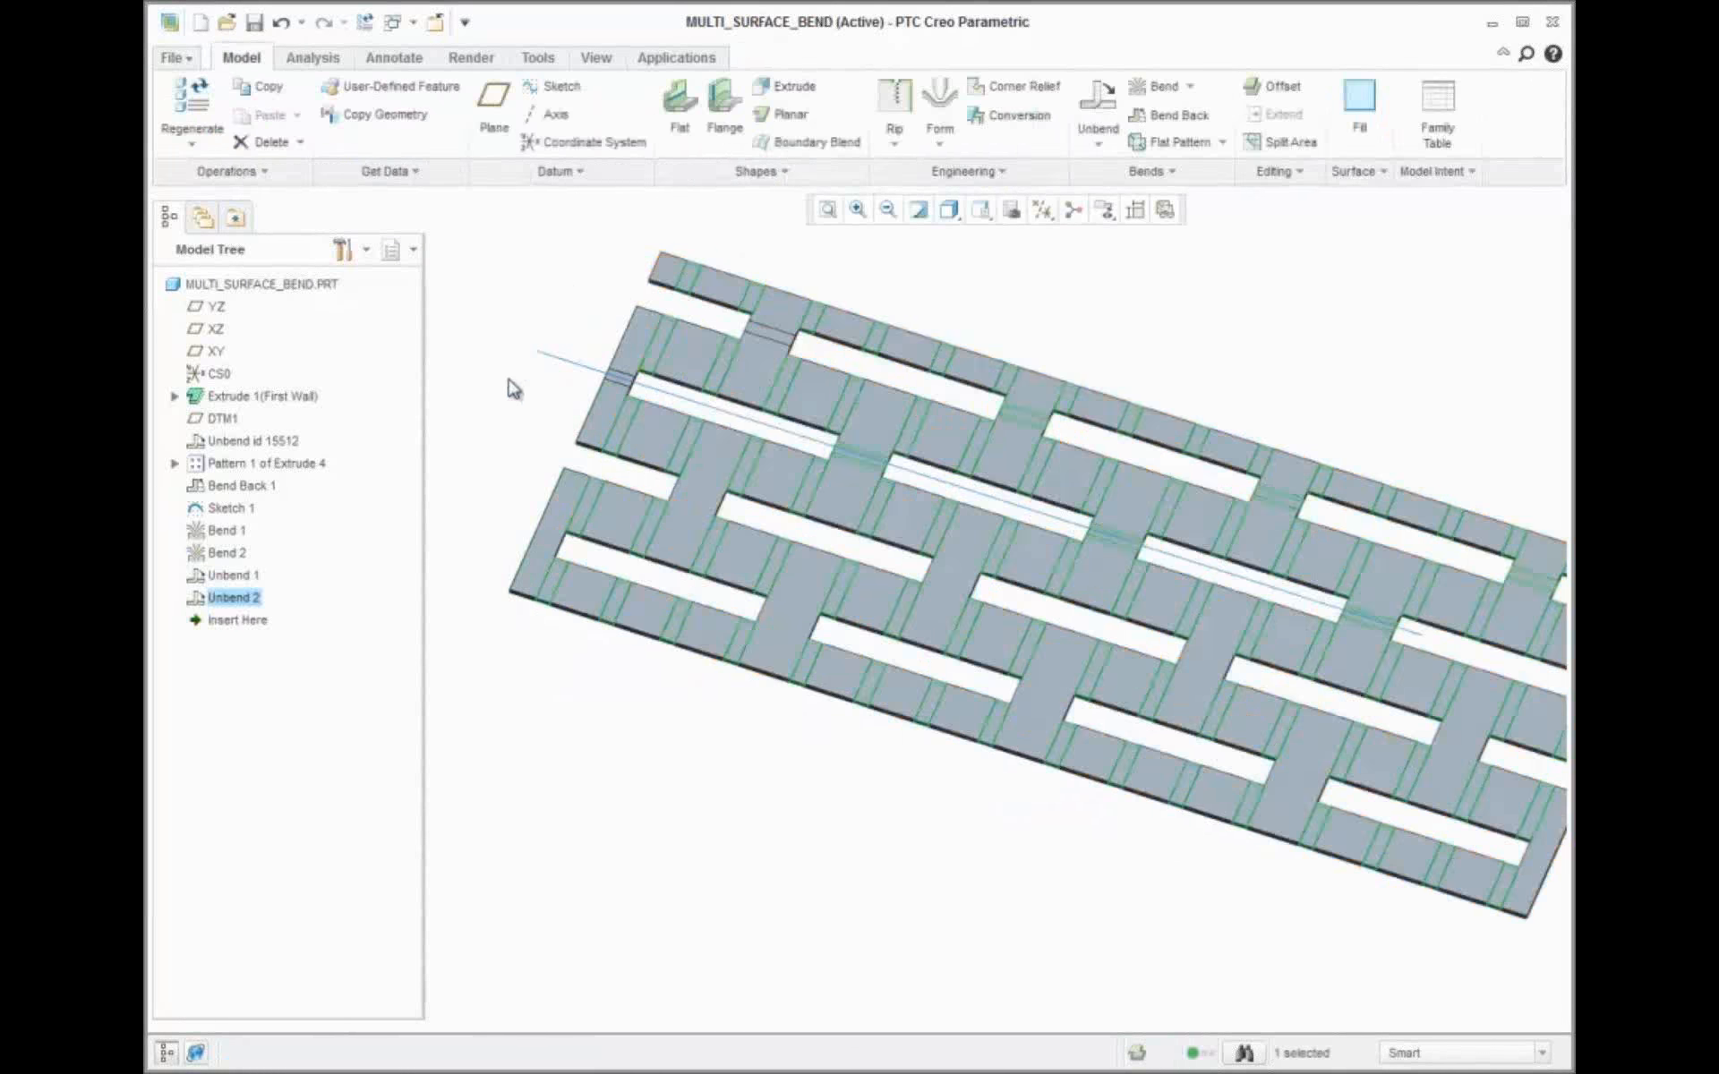
left_click(554, 769)
scroll(555, 768, "up", 1)
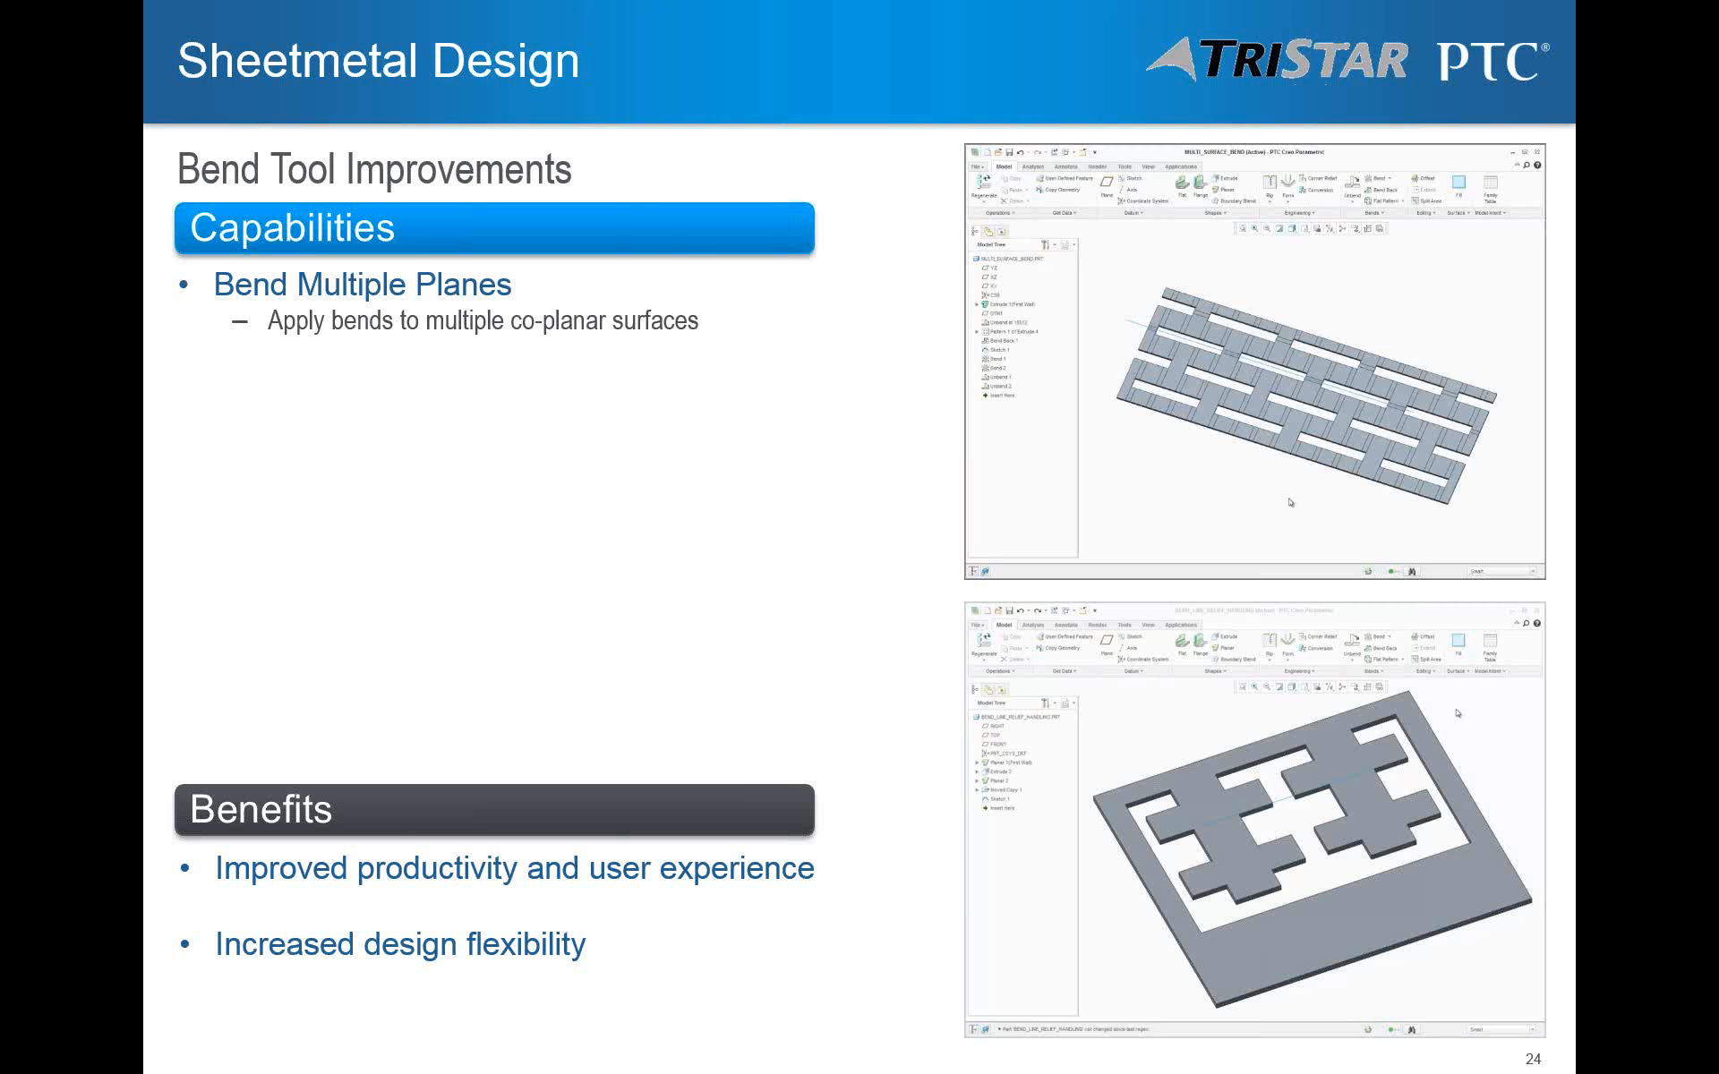
key("Right")
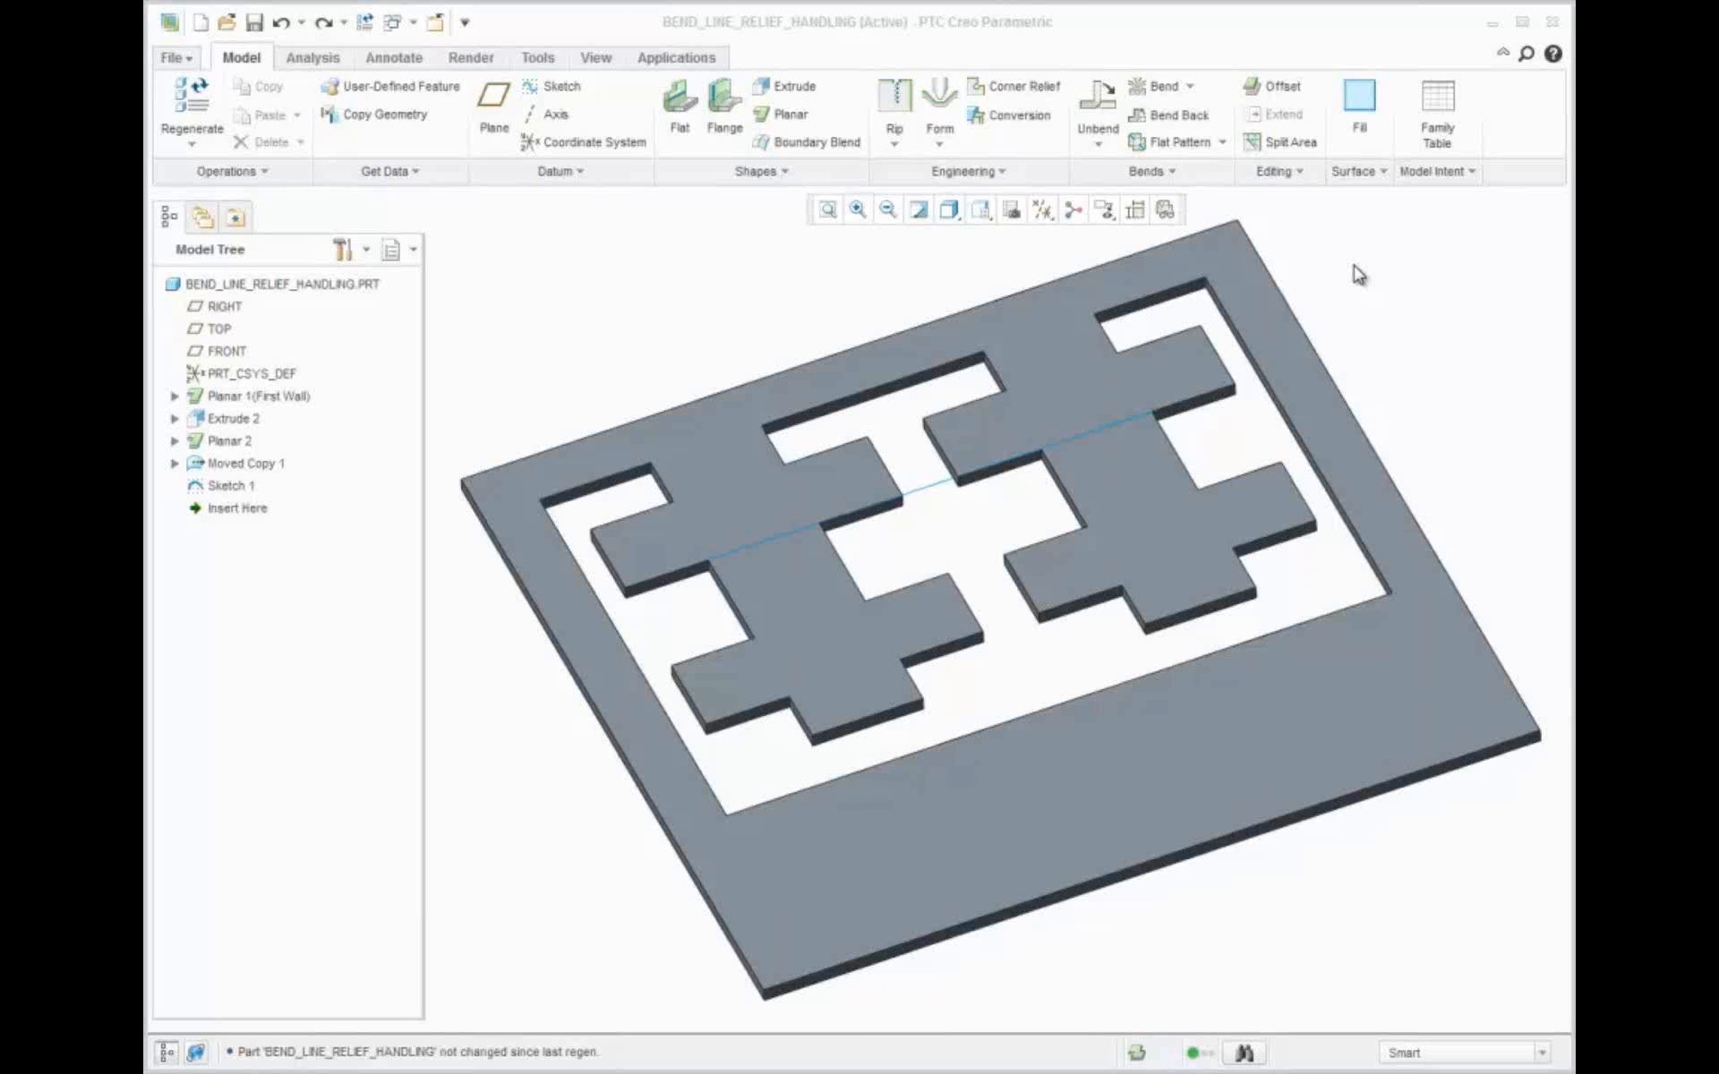
Place a 90° bend from the plate's long front edge with the bend line offset about 1.50, using the attached geometry preview
left_click(1152, 87)
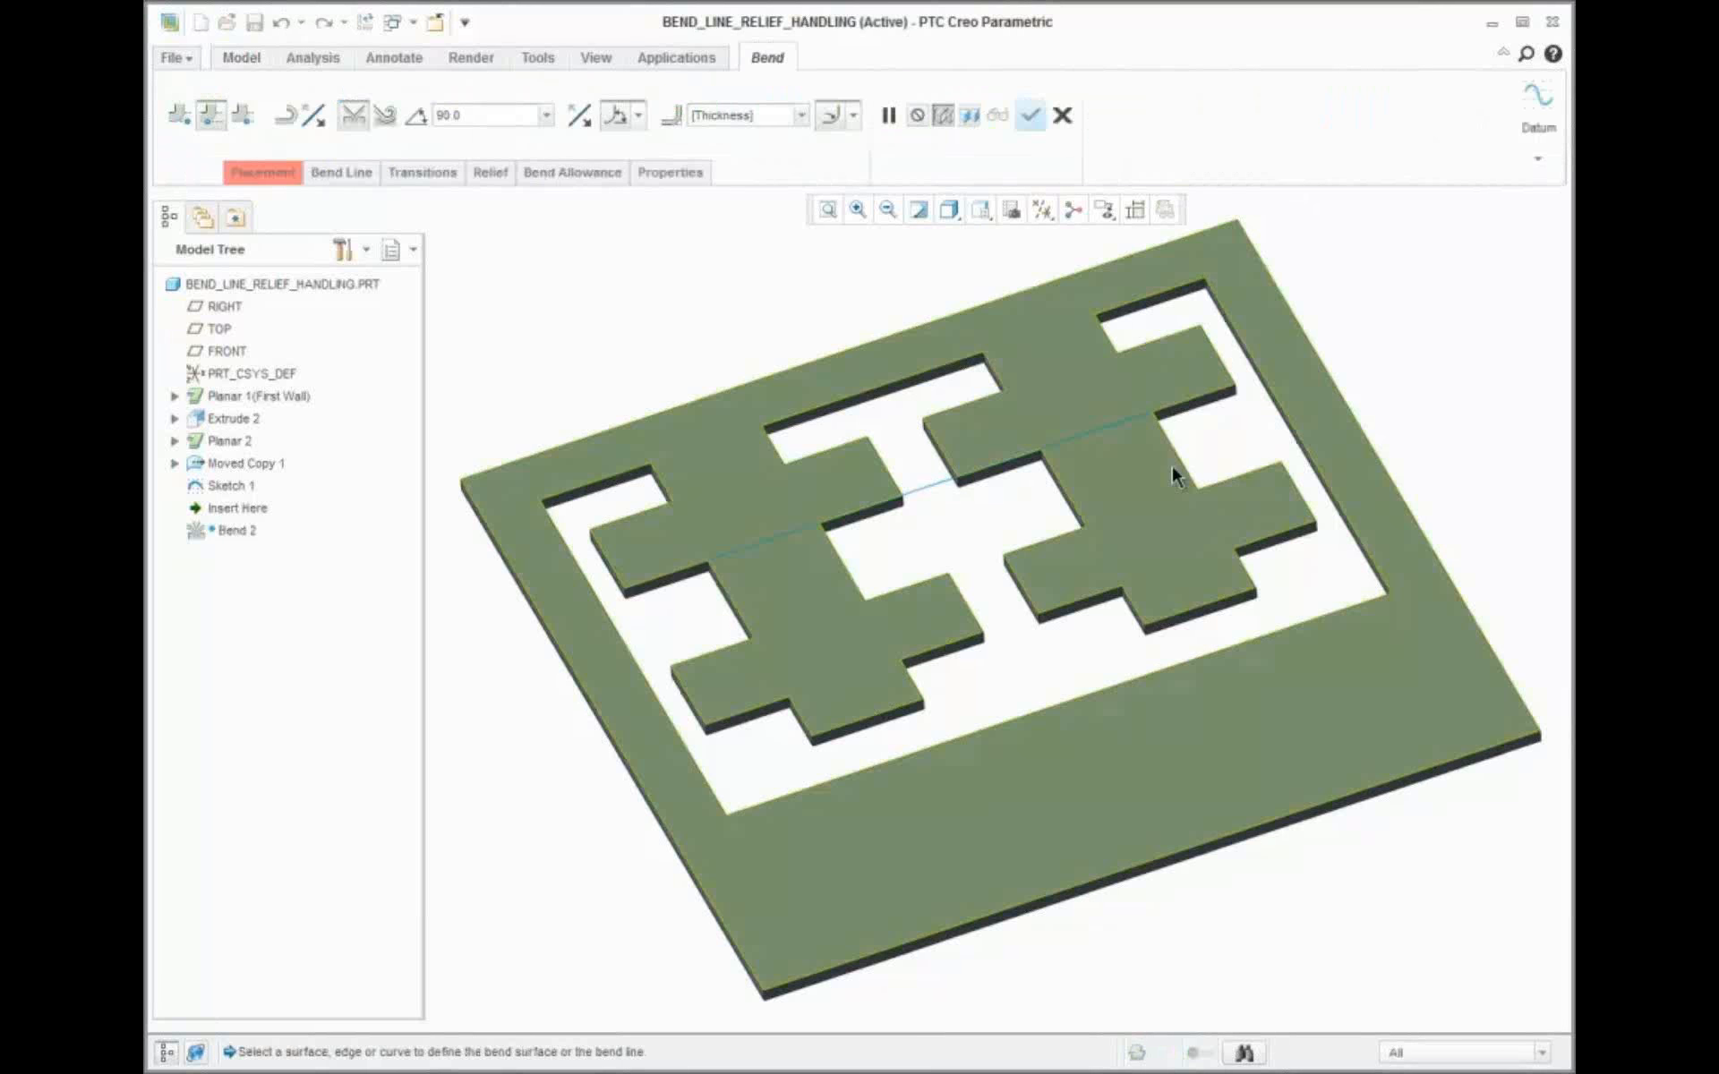
left_click(1152, 871)
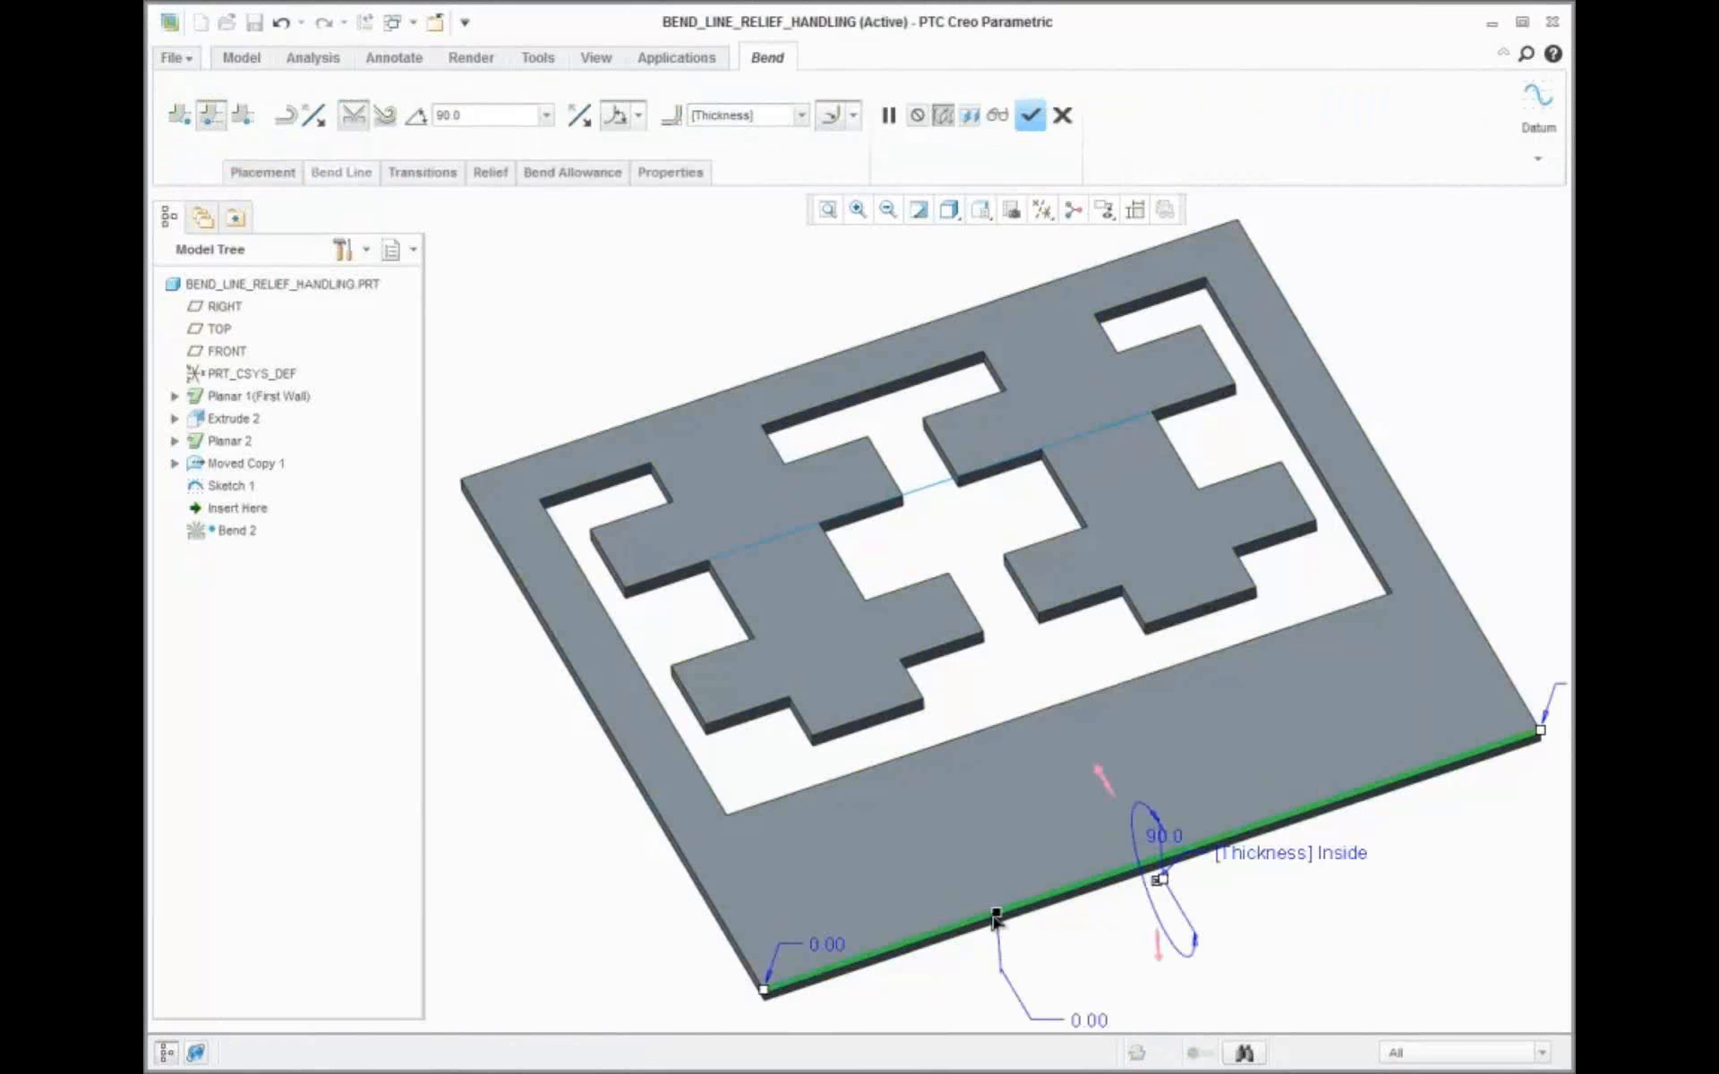
left_click_drag(989, 900, 974, 846)
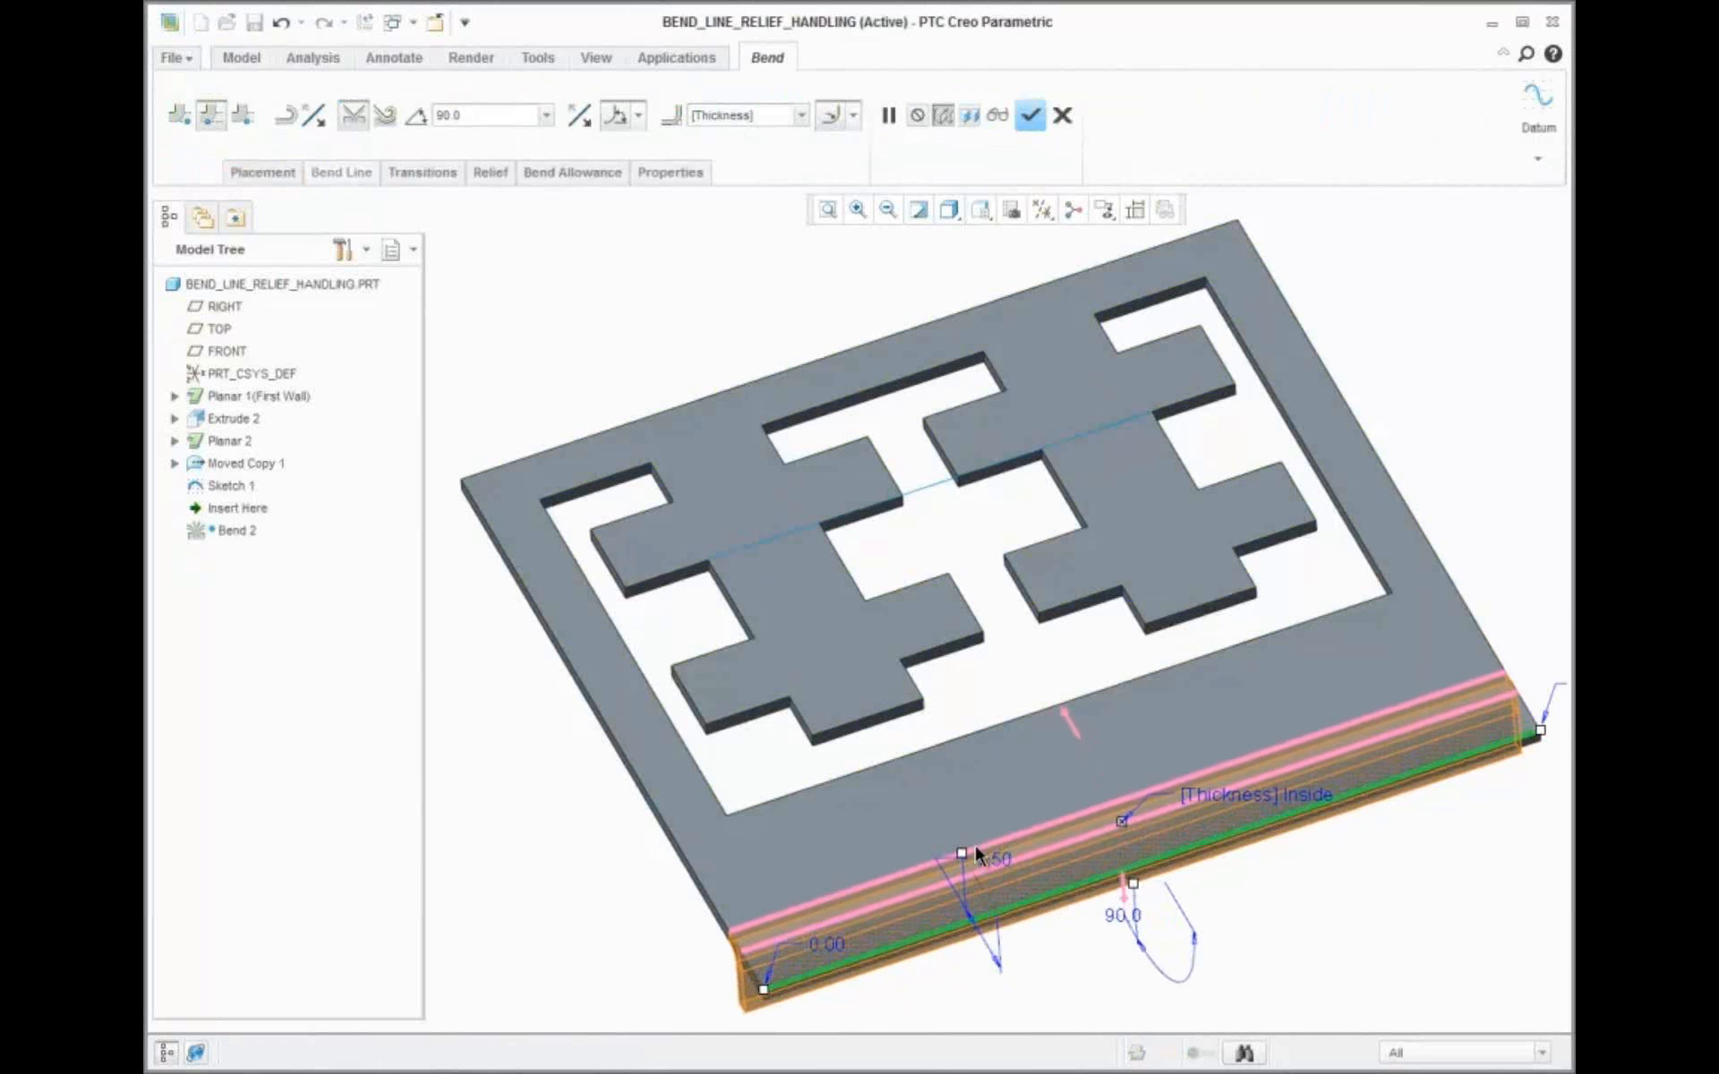
left_click(972, 116)
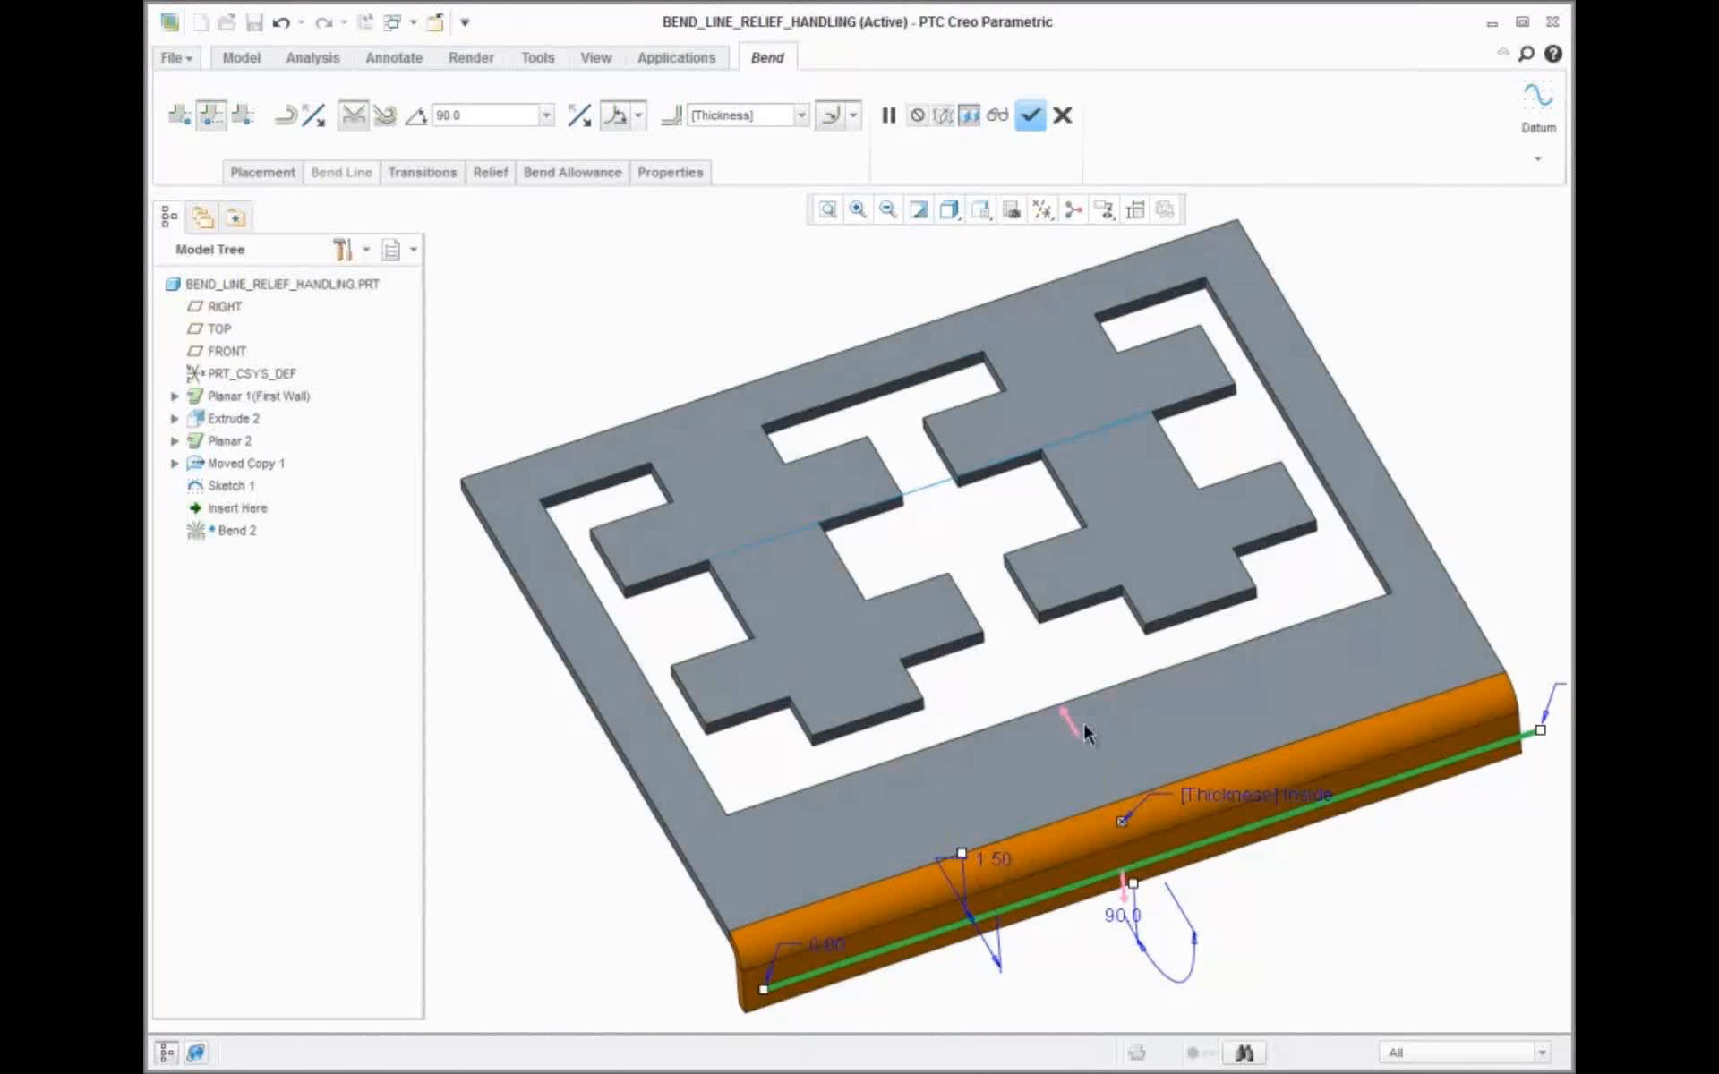
Shorten the bend line at both ends, with an offset of about -4.38 at one end and -4 at the other
middle_click_drag(1088, 935, 1110, 906)
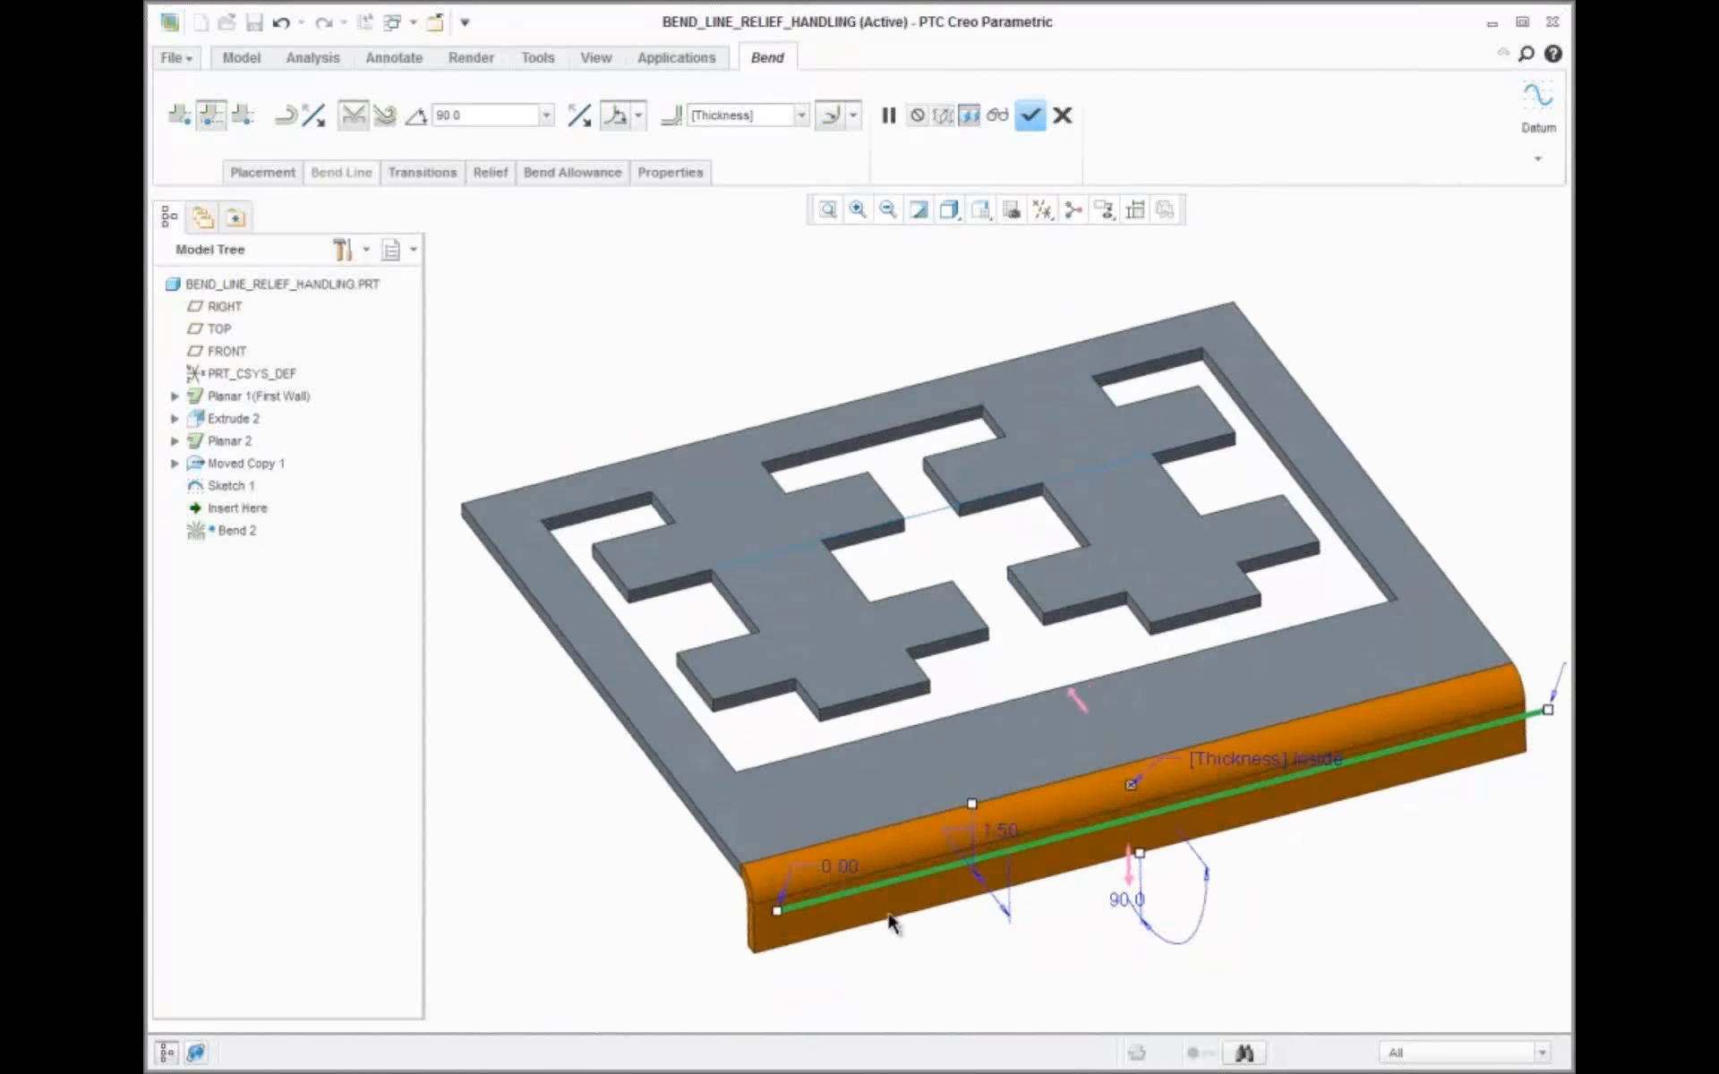
left_click_drag(778, 909, 812, 901)
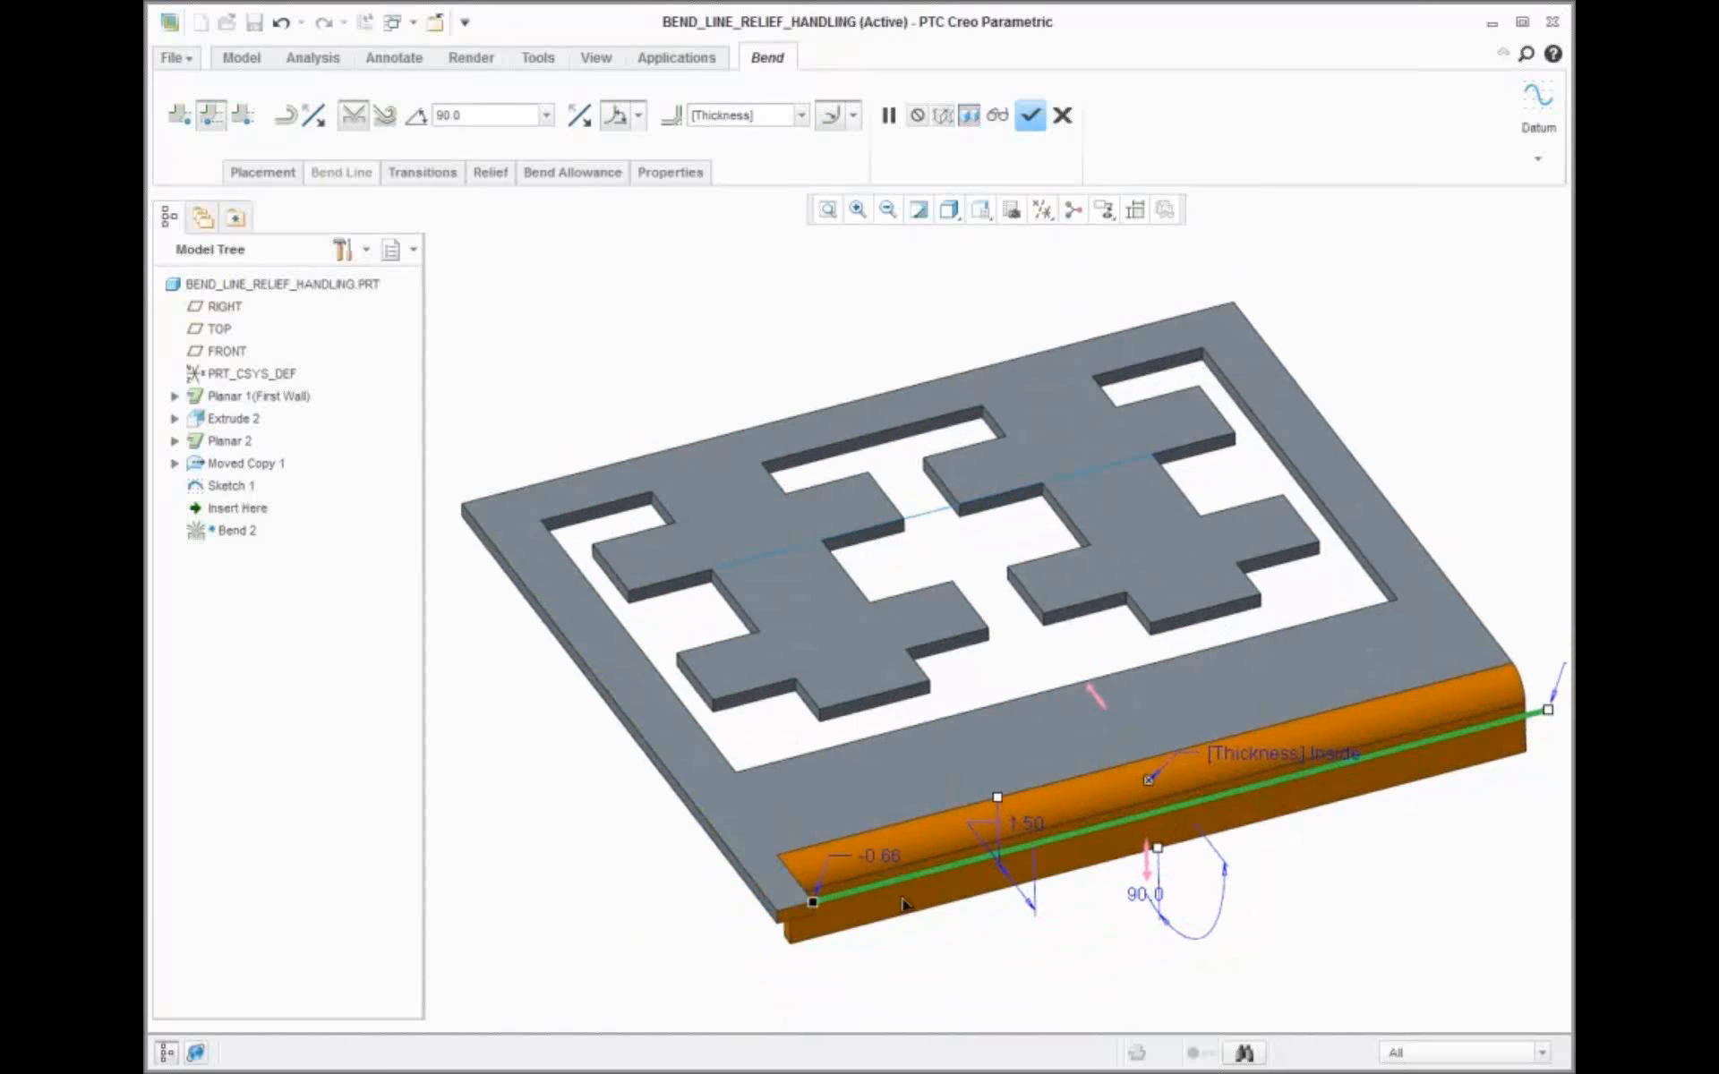
left_click_drag(922, 895, 1065, 864)
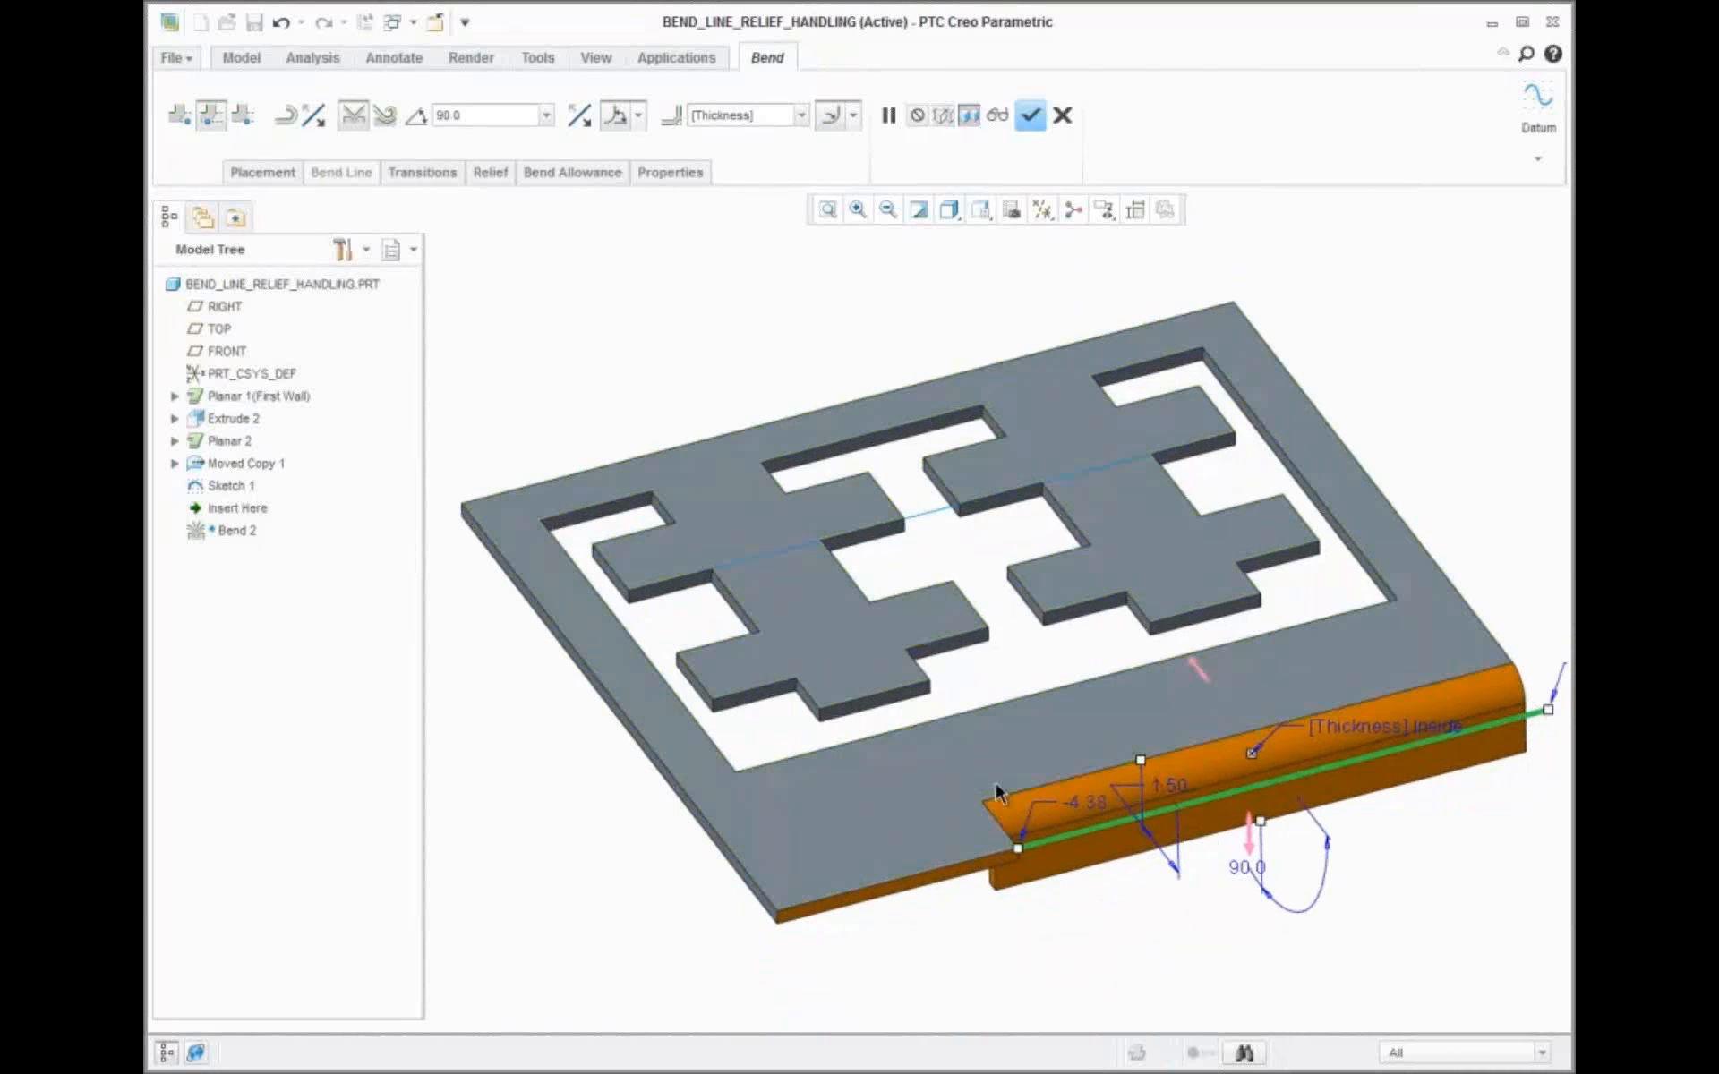
middle_click_drag(1504, 689, 1427, 693, "shift")
double_click(1535, 670)
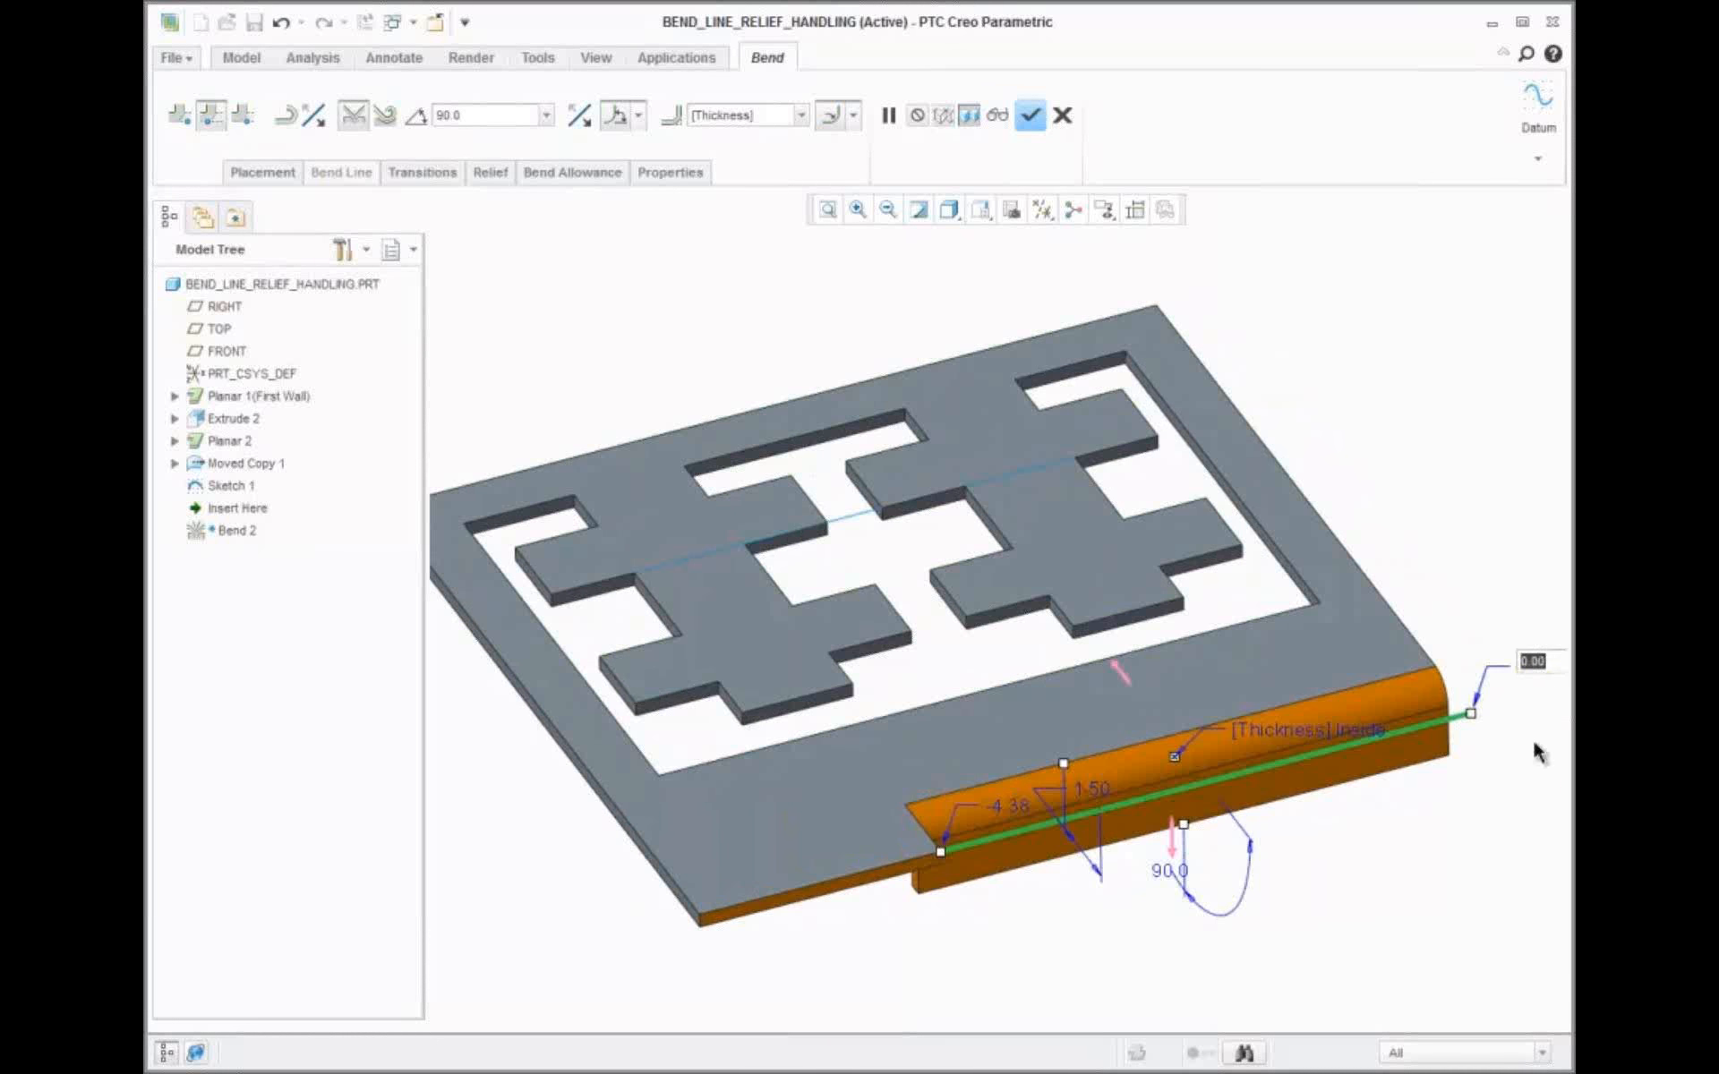
type("-4")
key("Return")
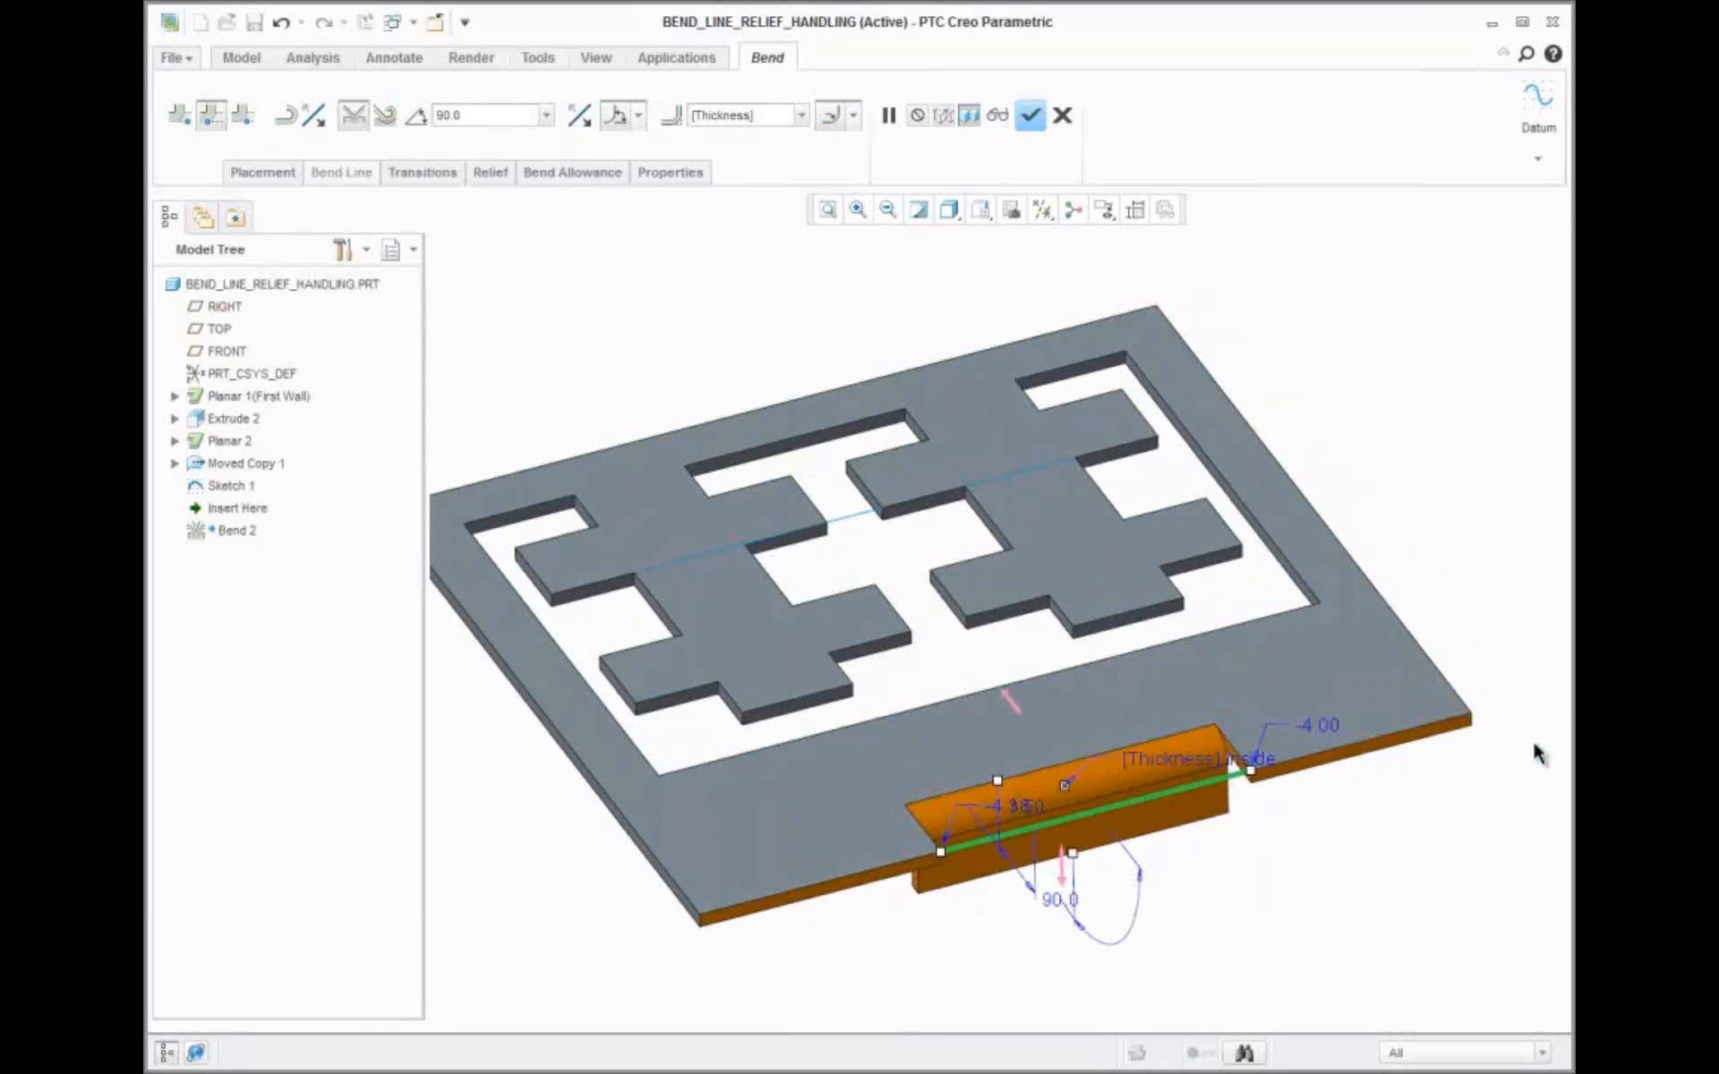
Set the bend relief type to Obround for both sides of the bend
middle_click_drag(1142, 967, 1097, 958)
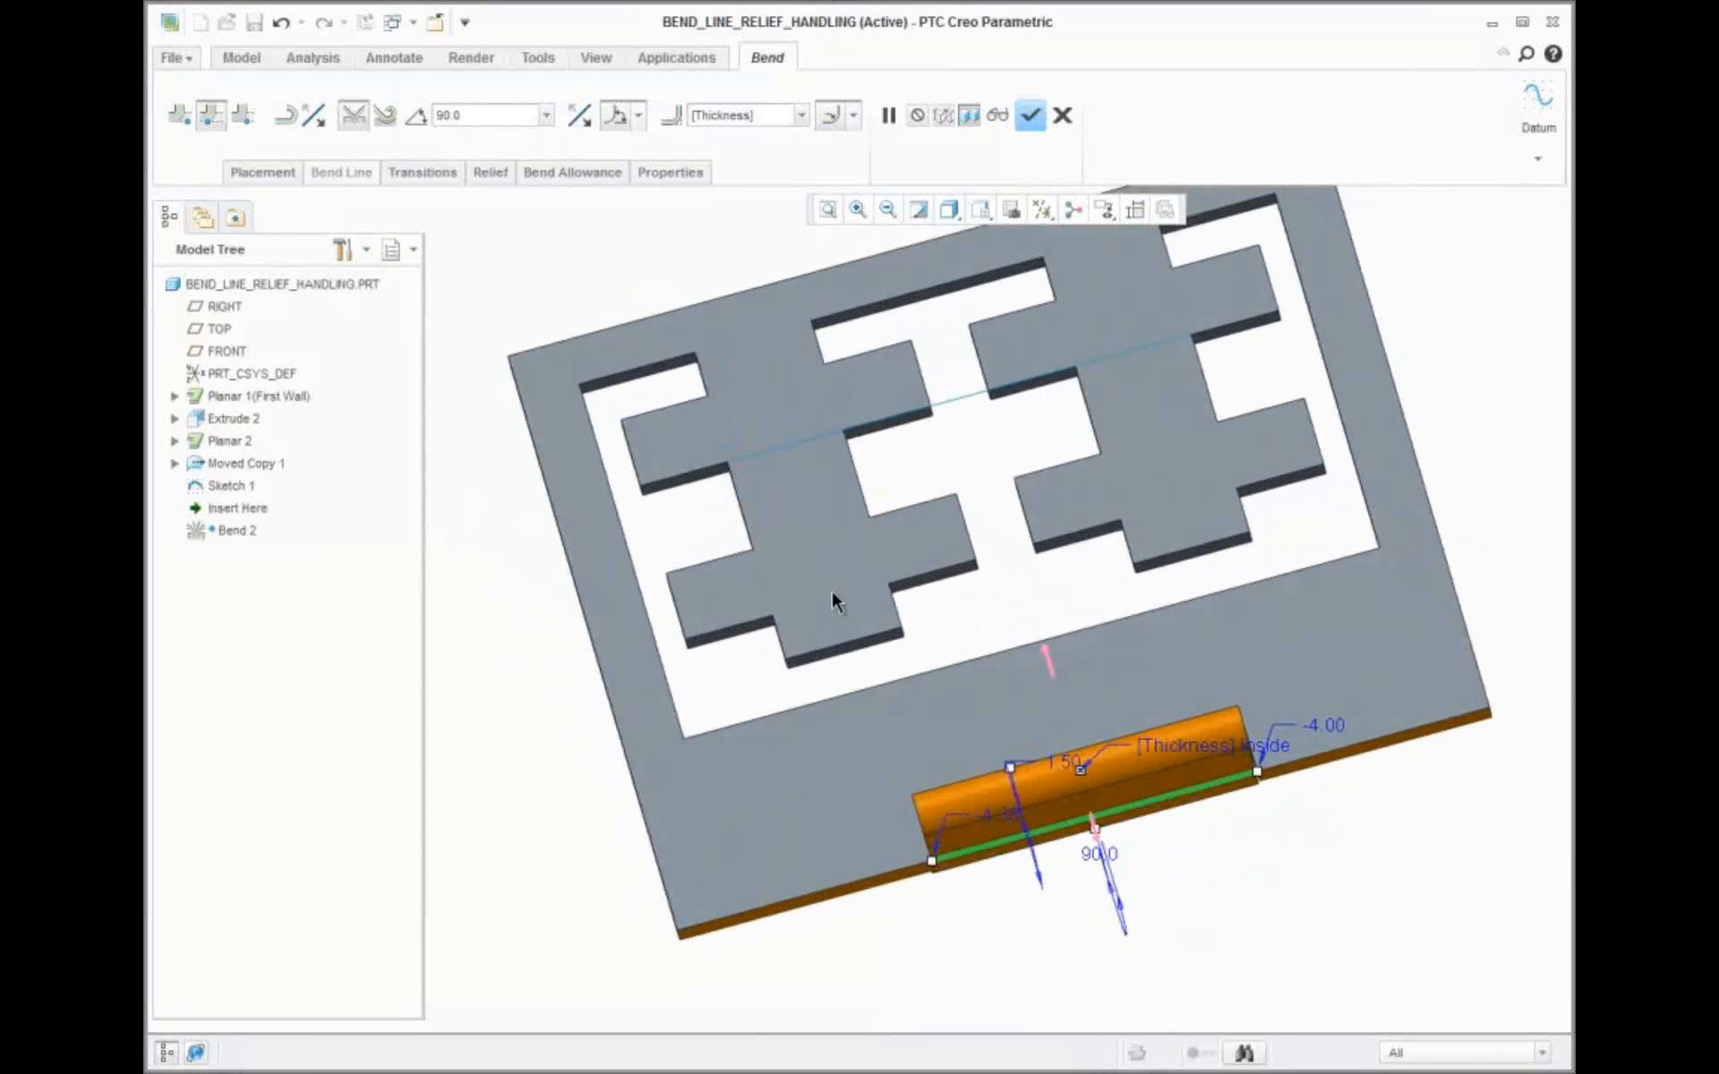
left_click(492, 178)
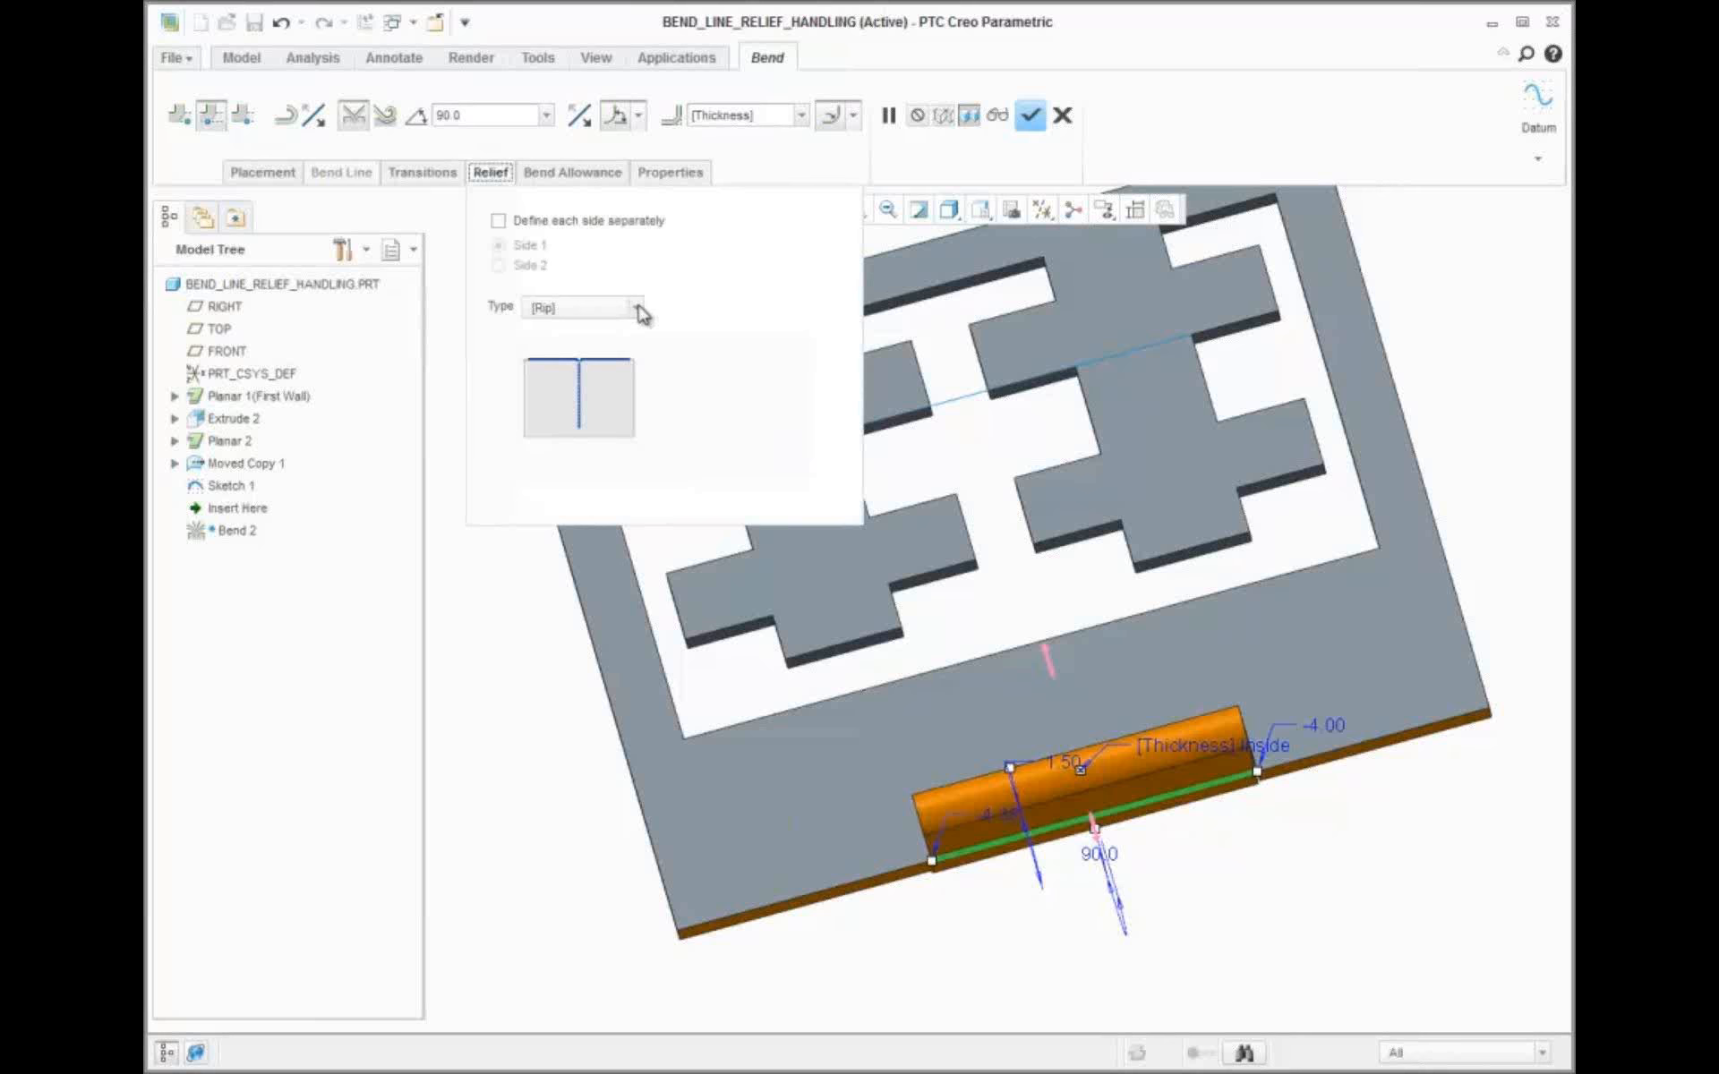
left_click(641, 313)
left_click(595, 403)
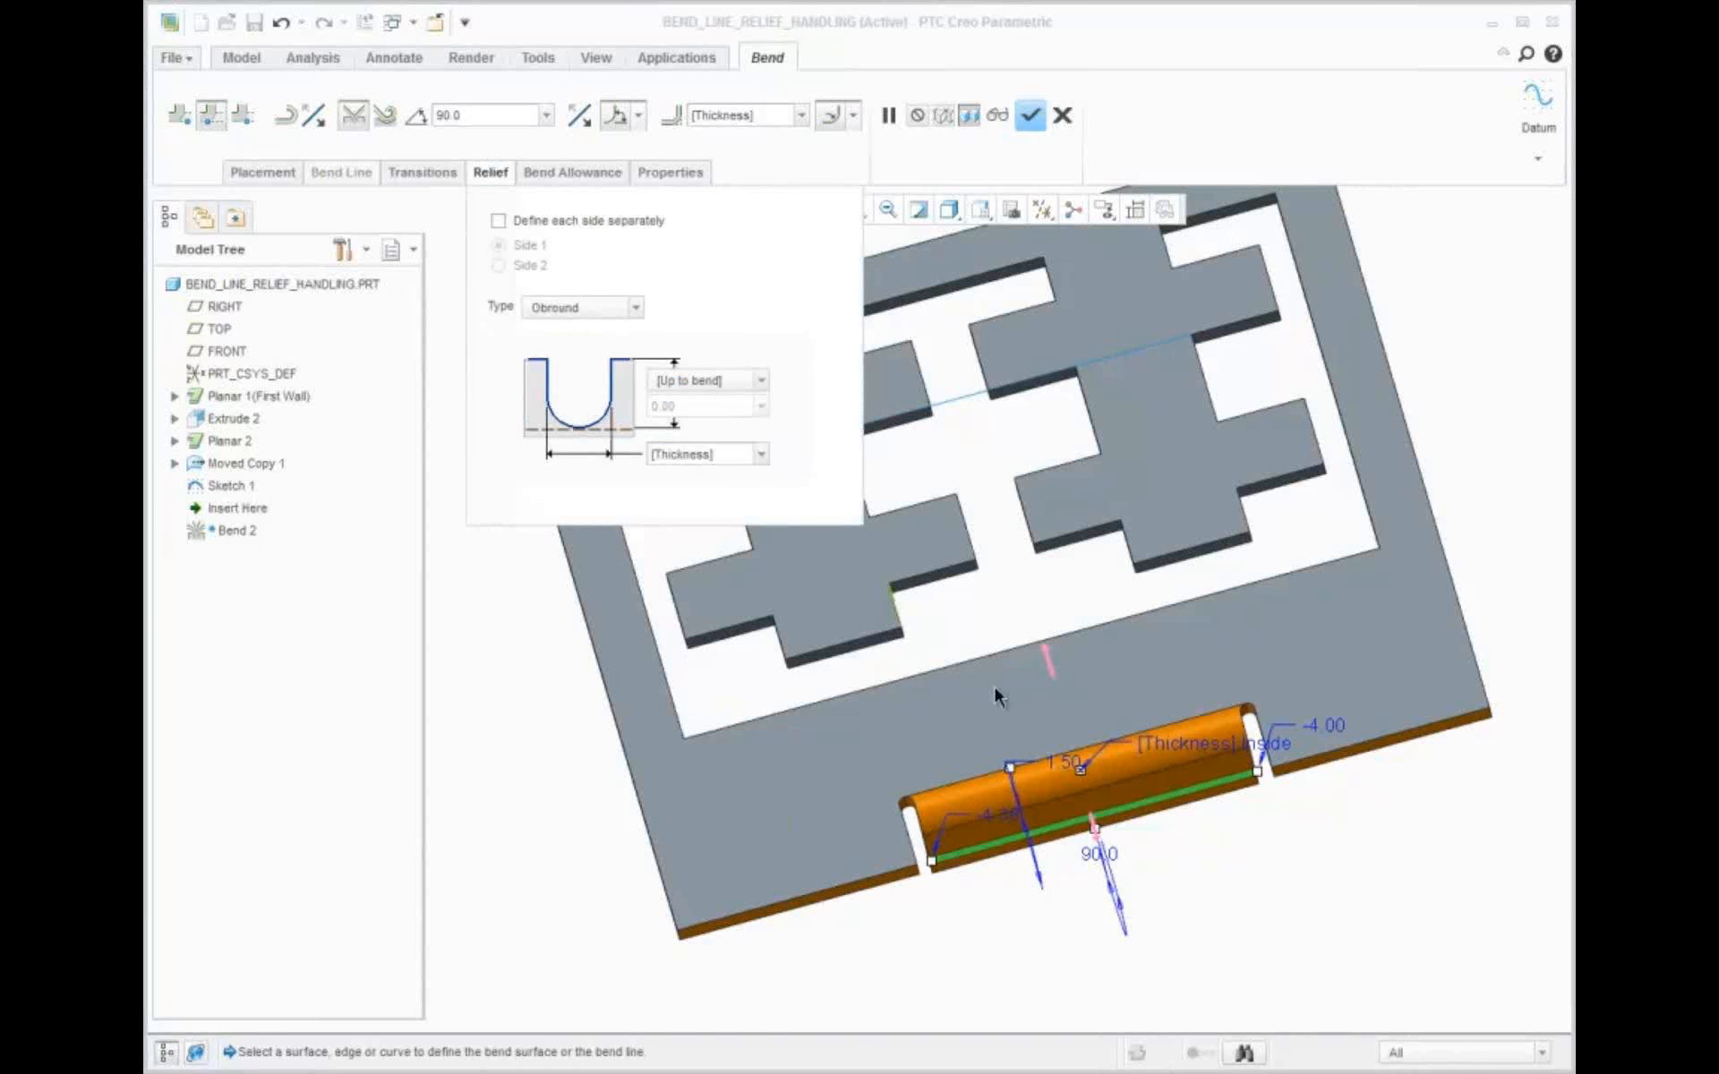
scroll(1028, 792, "up", 2)
middle_click_drag(1027, 793, 1019, 774)
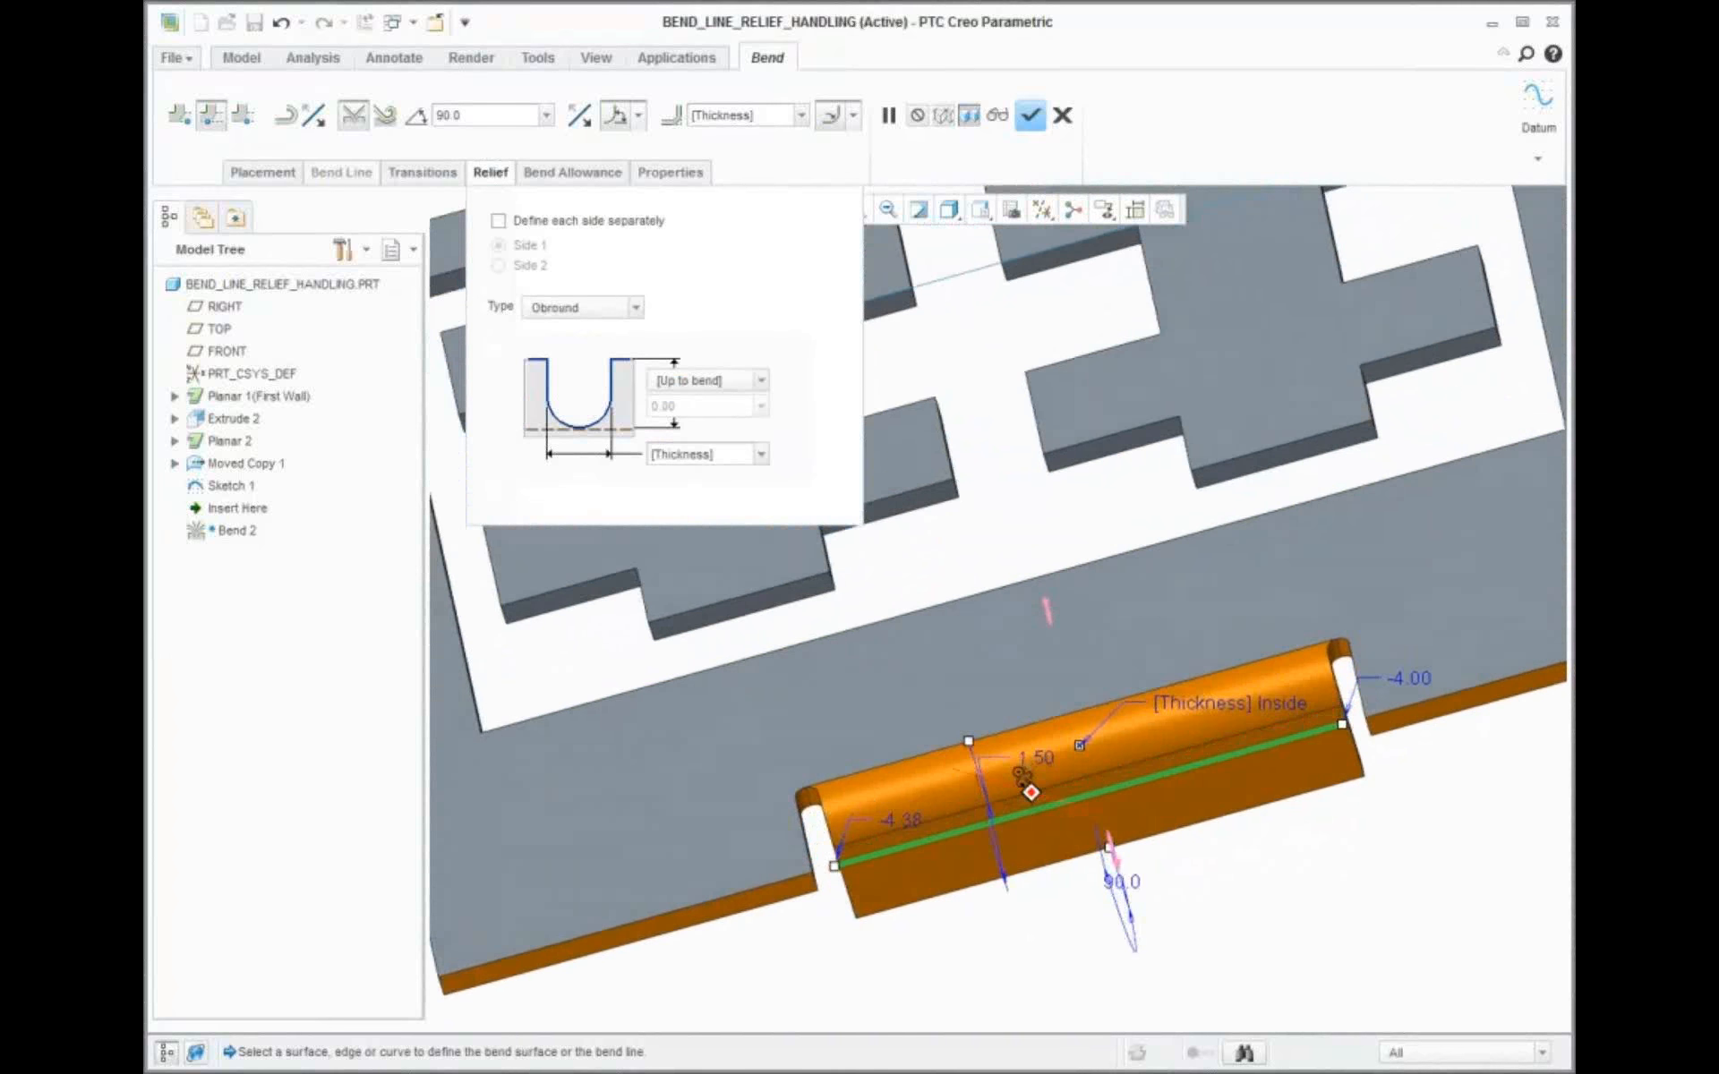
Define the bend relief separately for each side and set Side 1 to No relief
scroll(1021, 774, "down", 1)
left_click(526, 224)
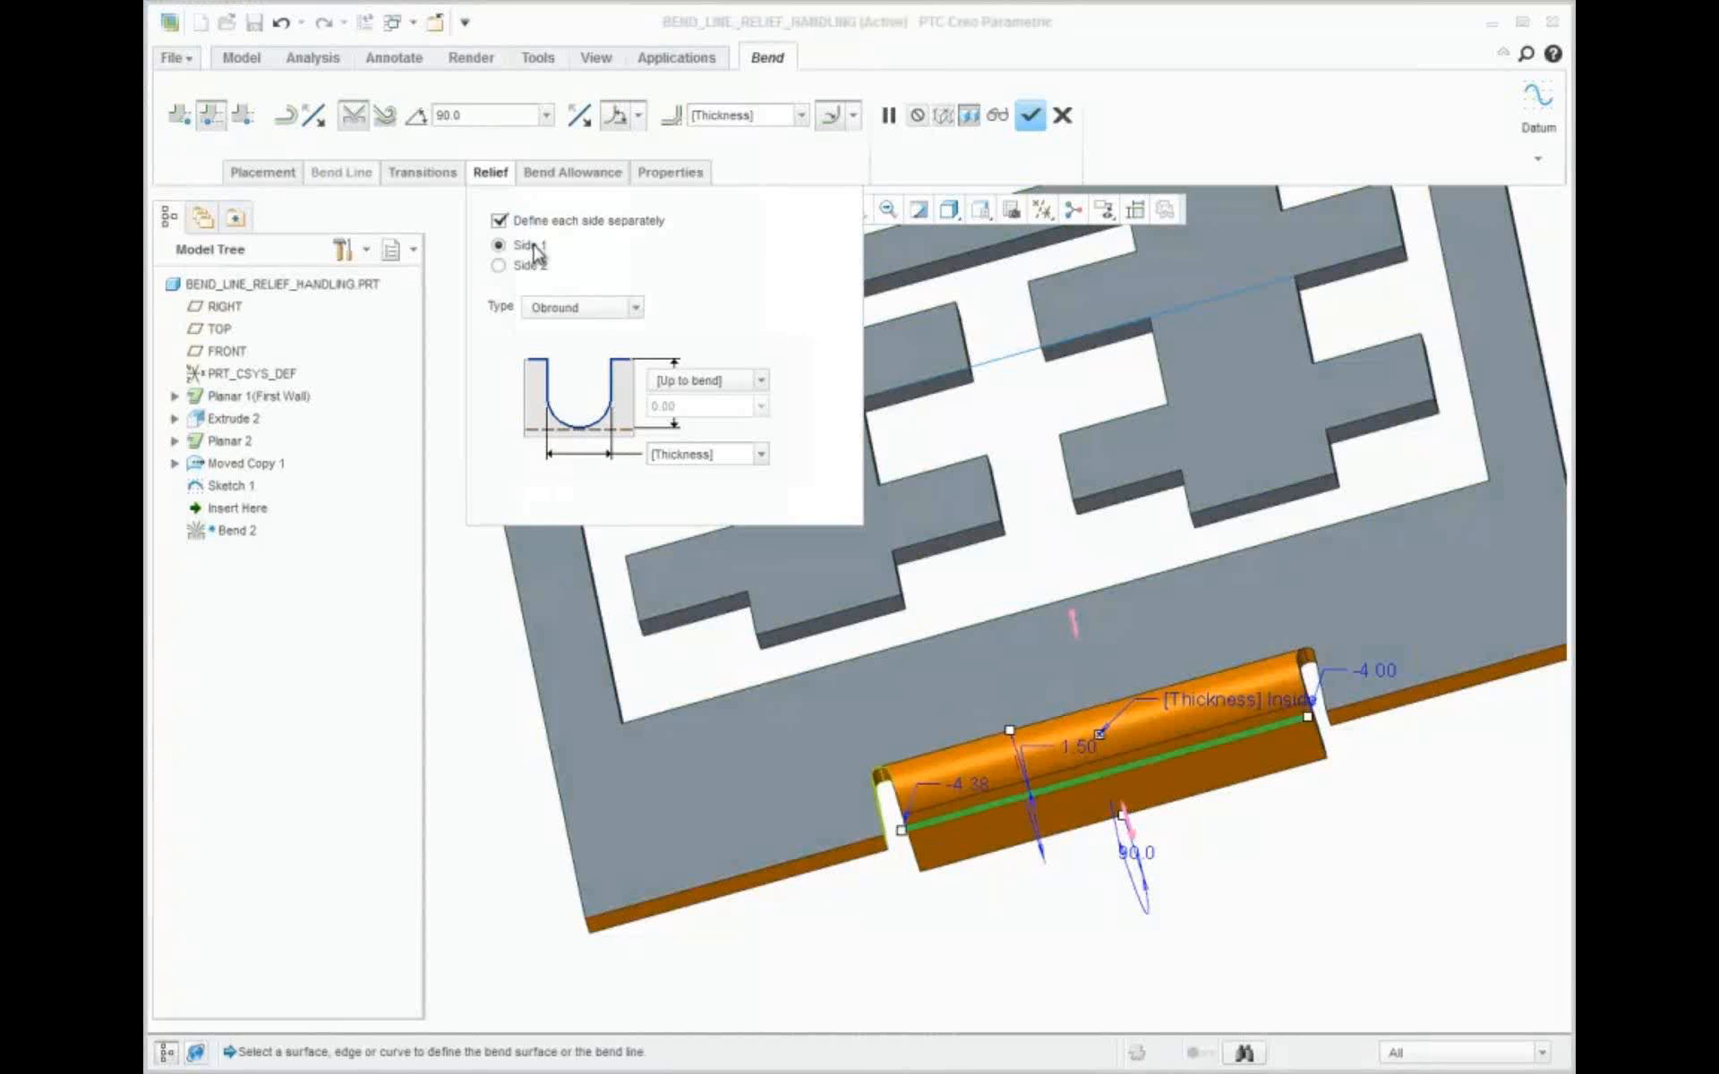
left_click(634, 309)
left_click(596, 329)
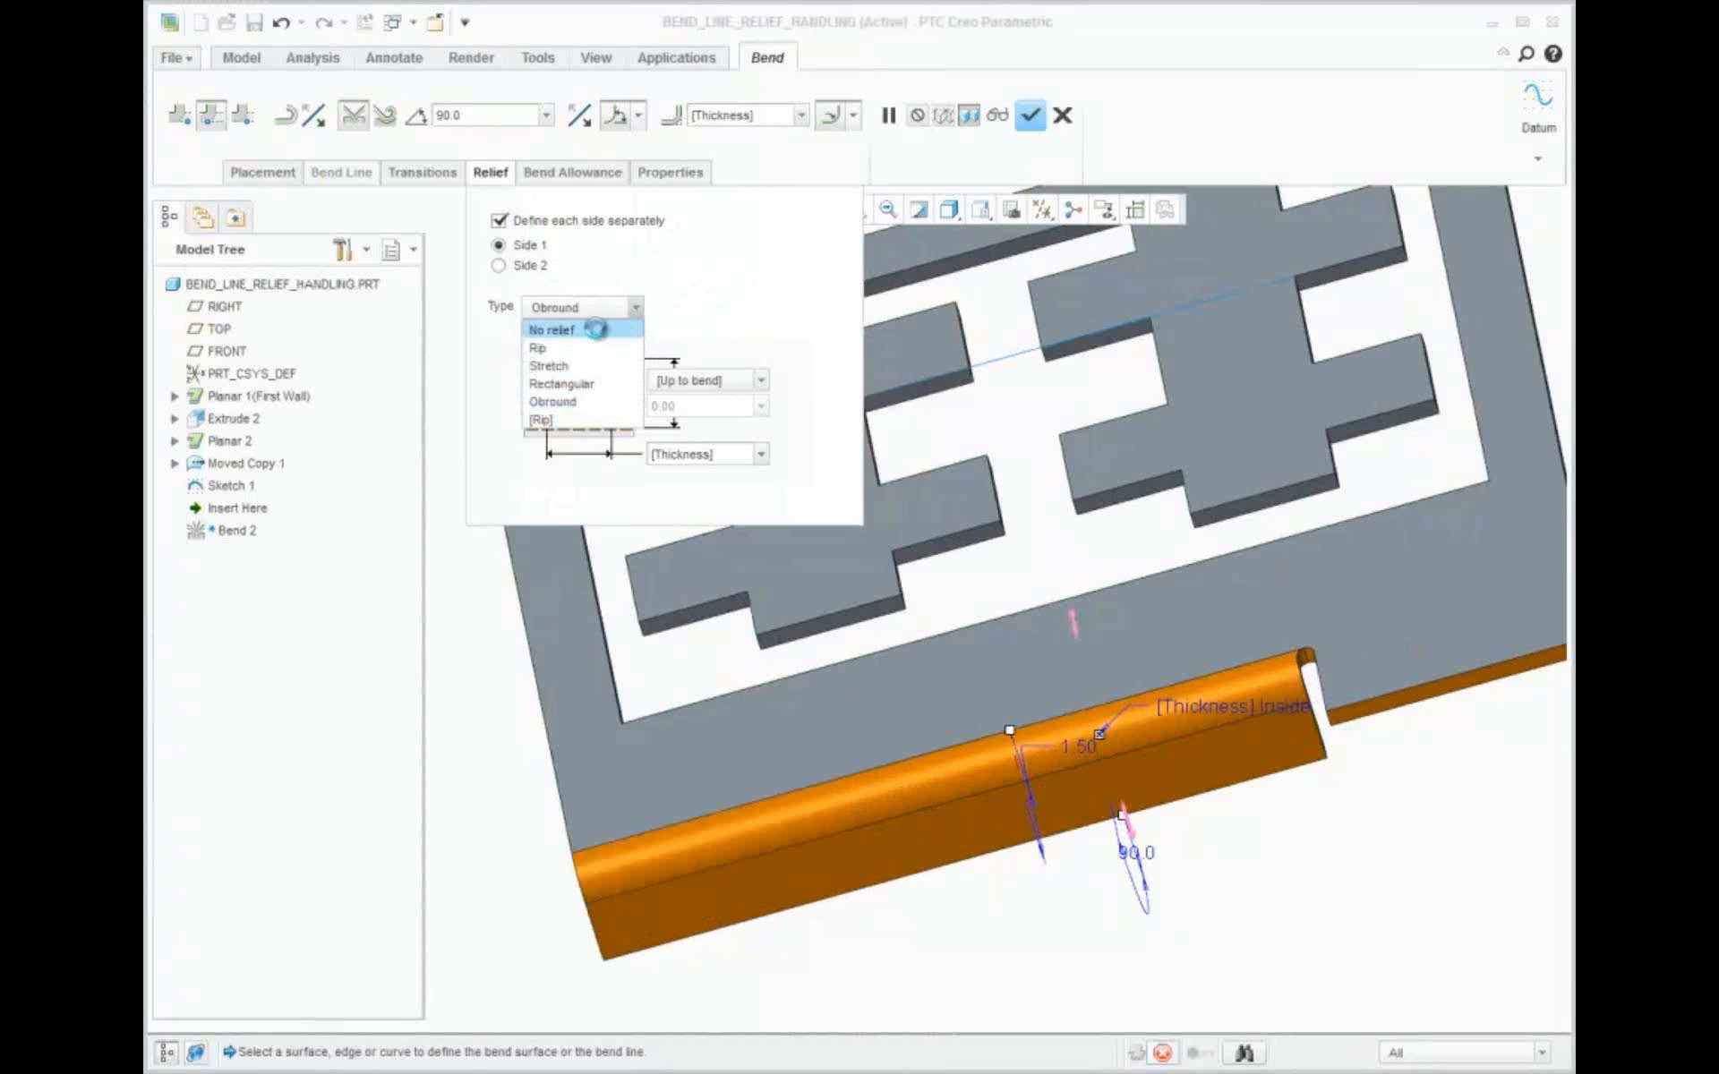
middle_click_drag(736, 667, 810, 913)
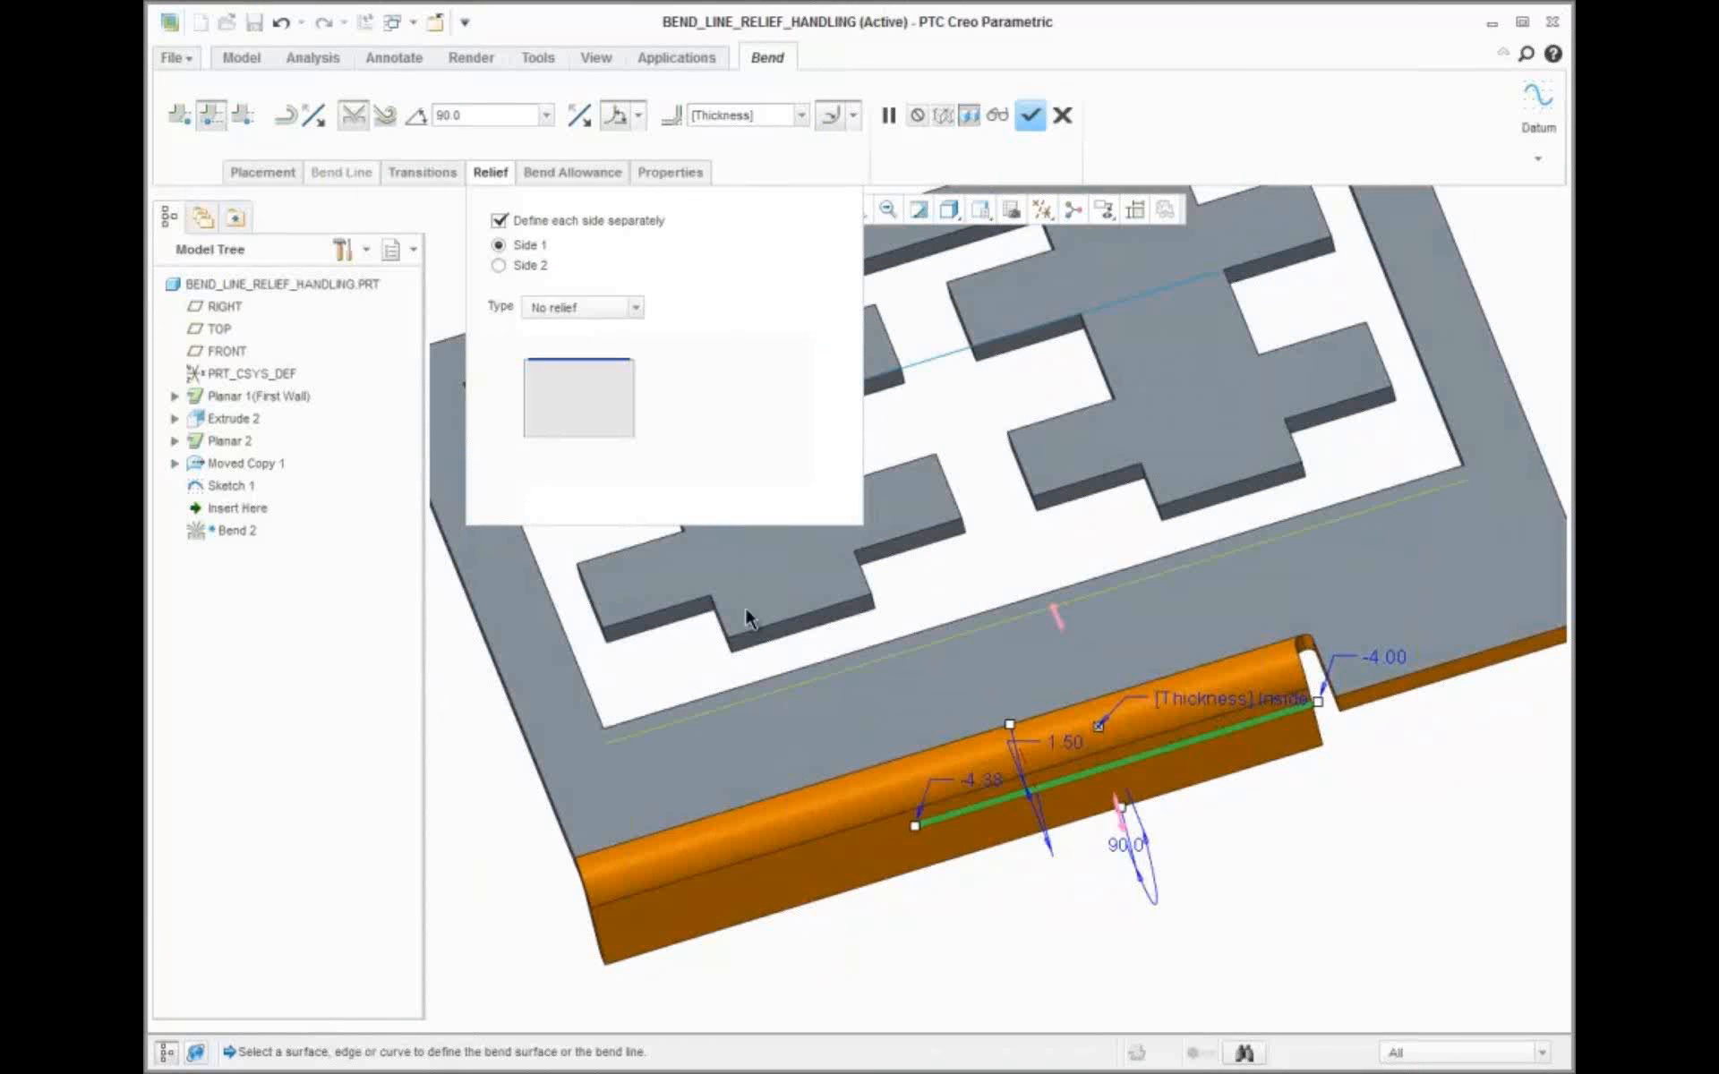
Change the Side 1 relief type to Obround and complete the front edge bend
left_click(634, 307)
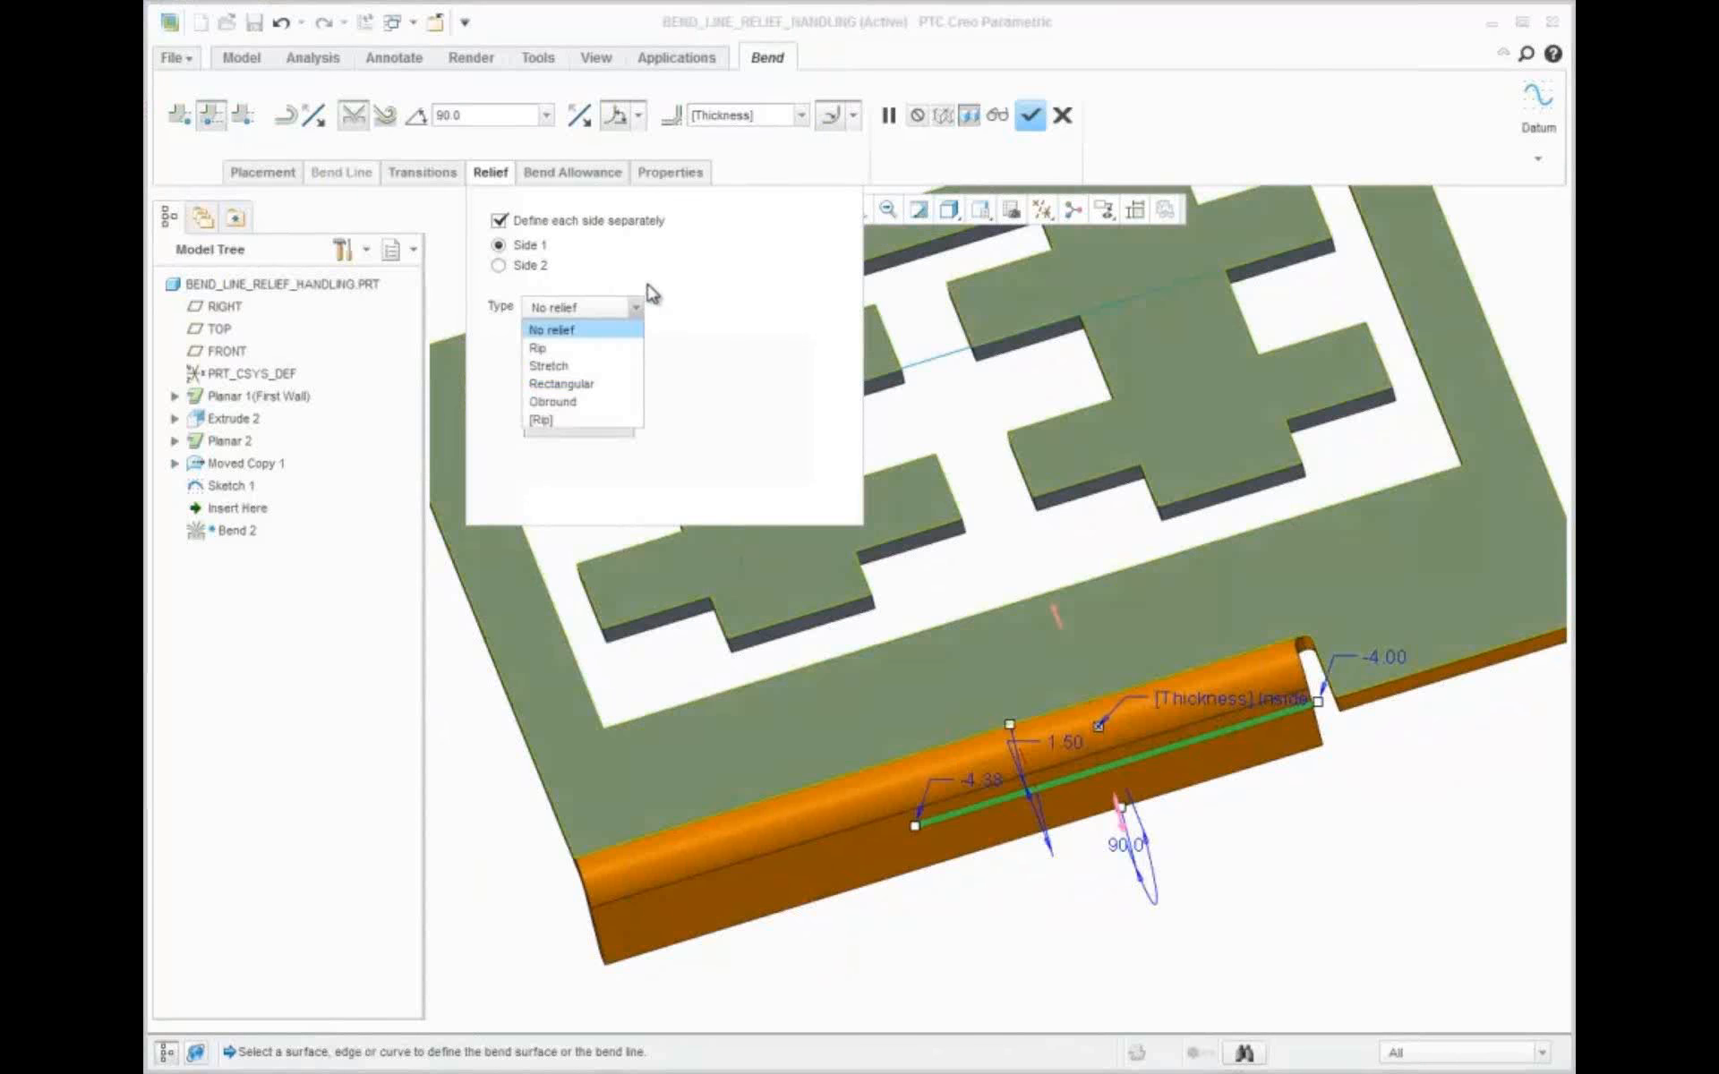
left_click(614, 402)
middle_click(914, 918)
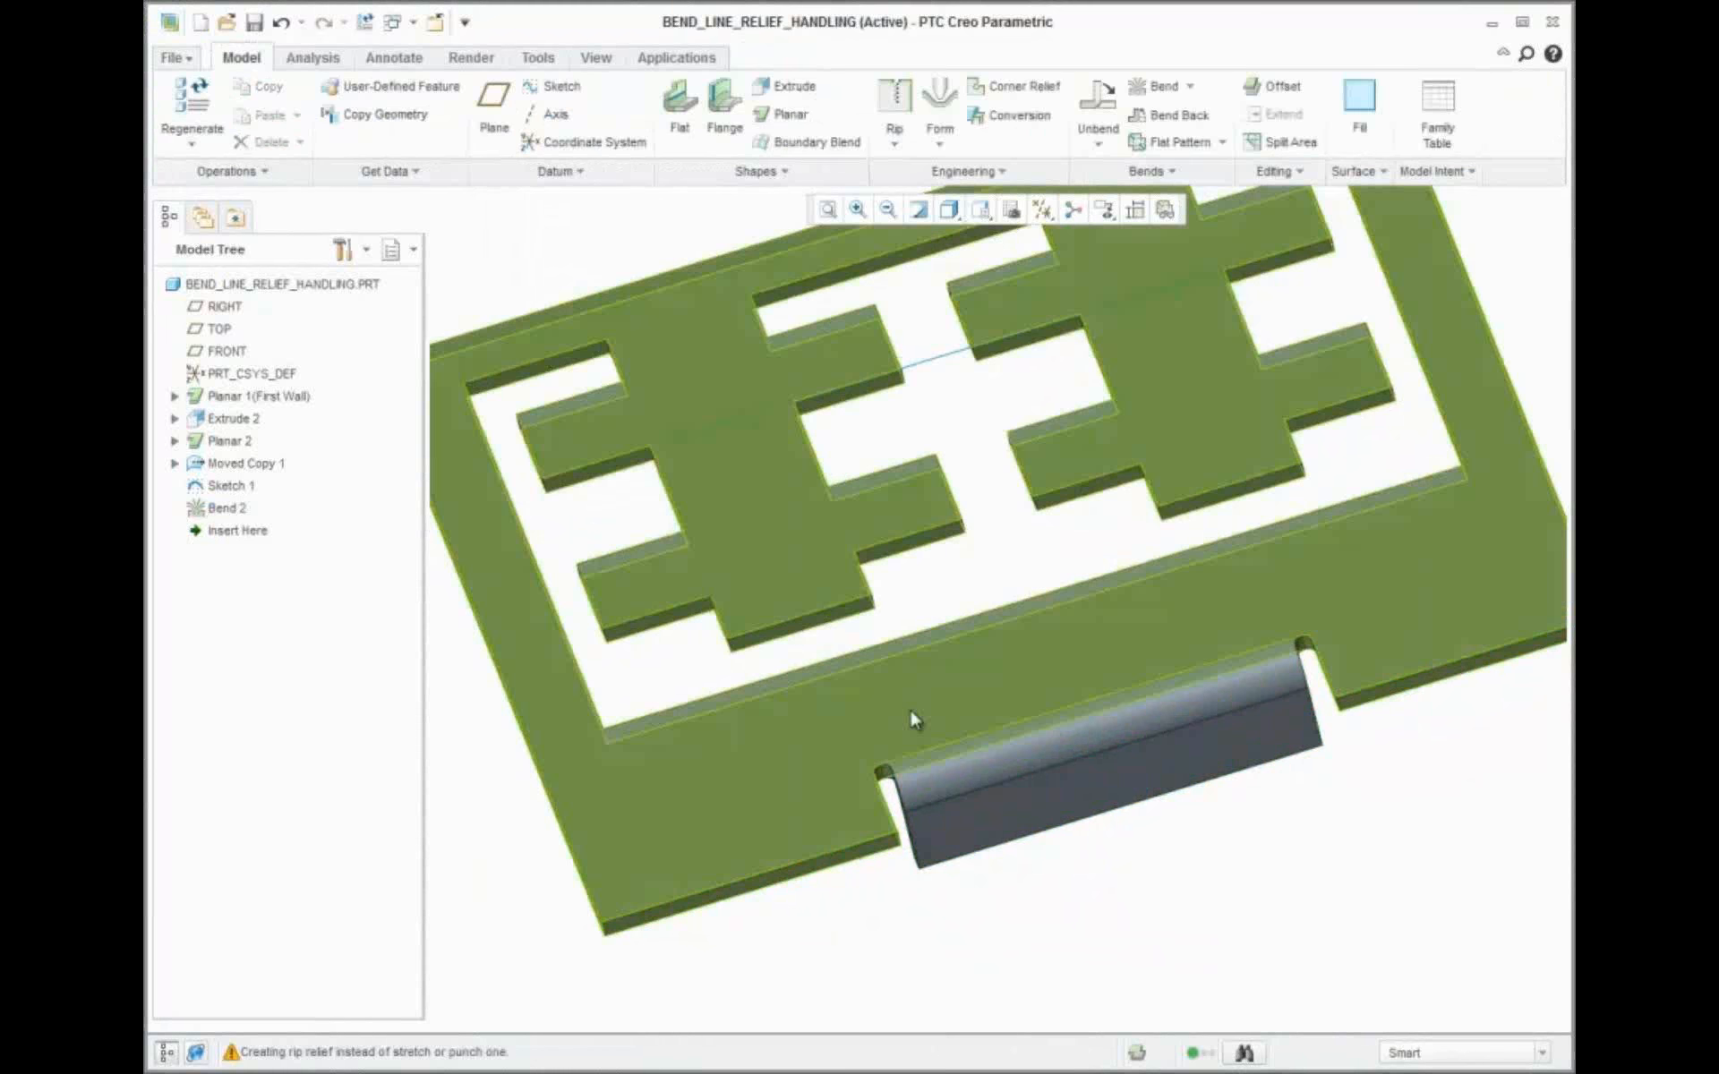
Start a 90° bend along the sketched line across both cutout tabs, flip the side that bends, and show the attached geometry preview
scroll(910, 708, "up", 2)
middle_click_drag(986, 775, 1028, 851)
left_click(921, 510)
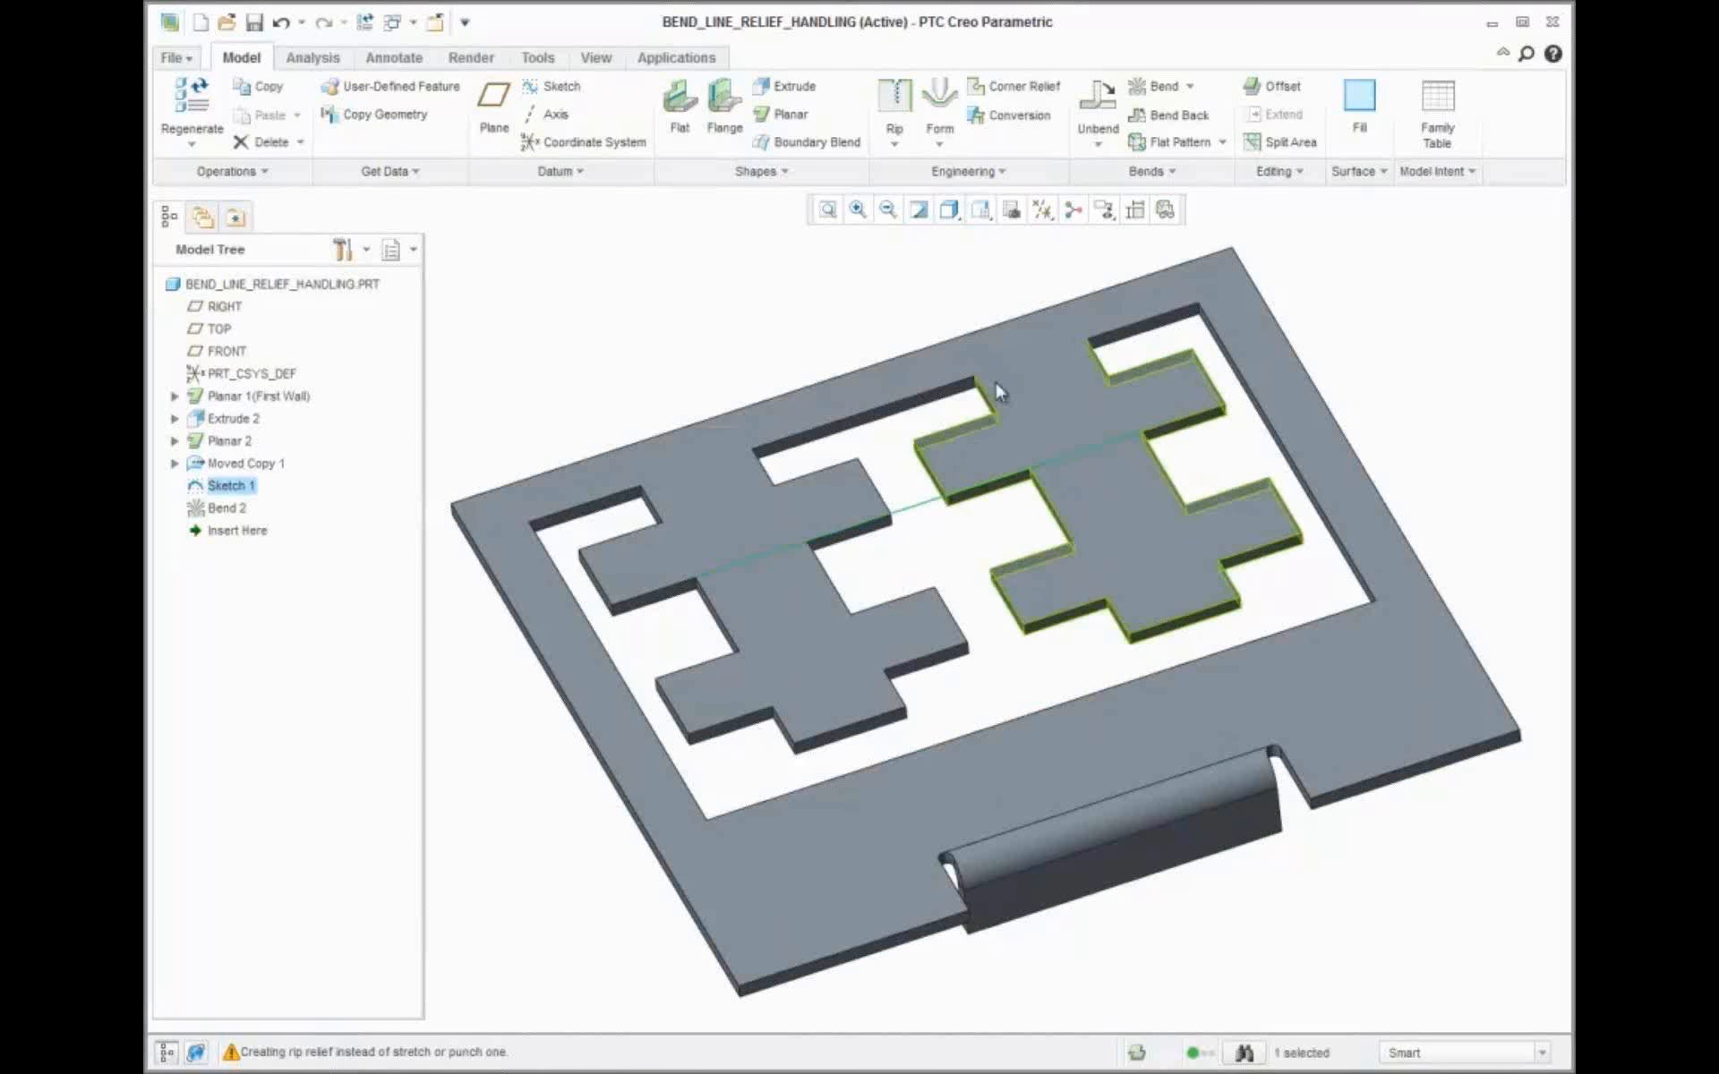
left_click(1151, 86)
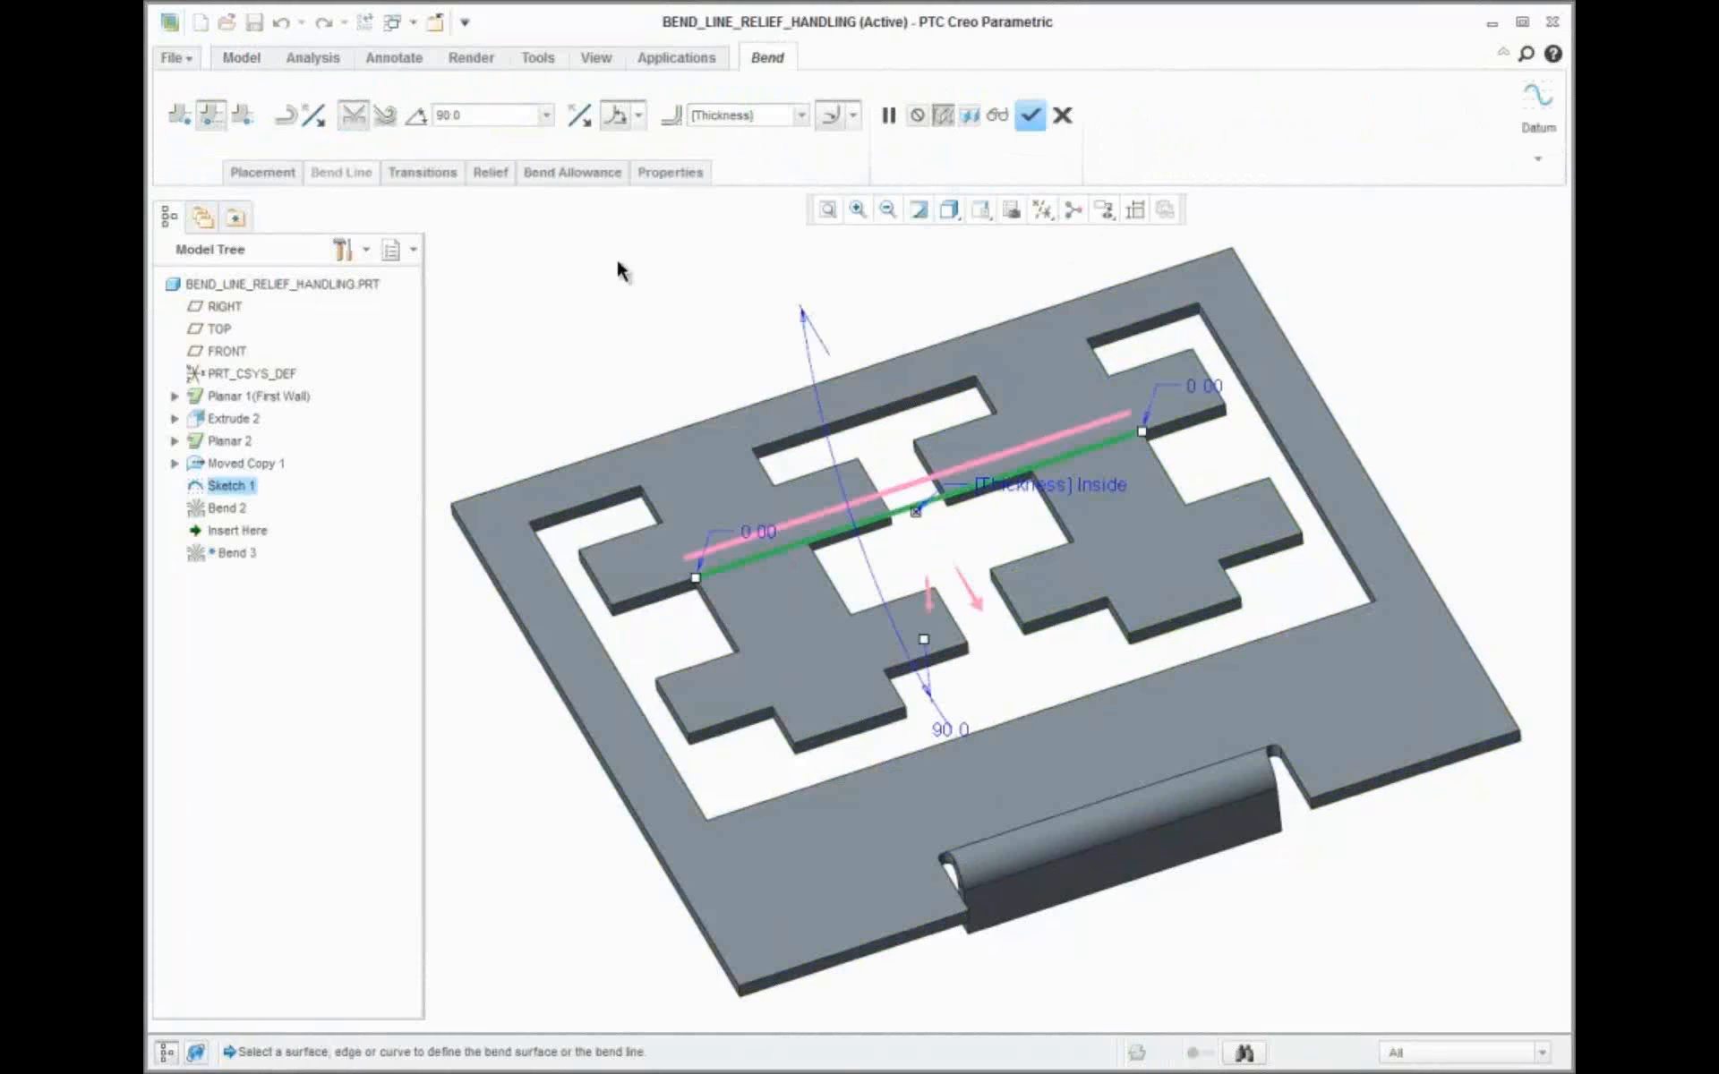
left_click(969, 592)
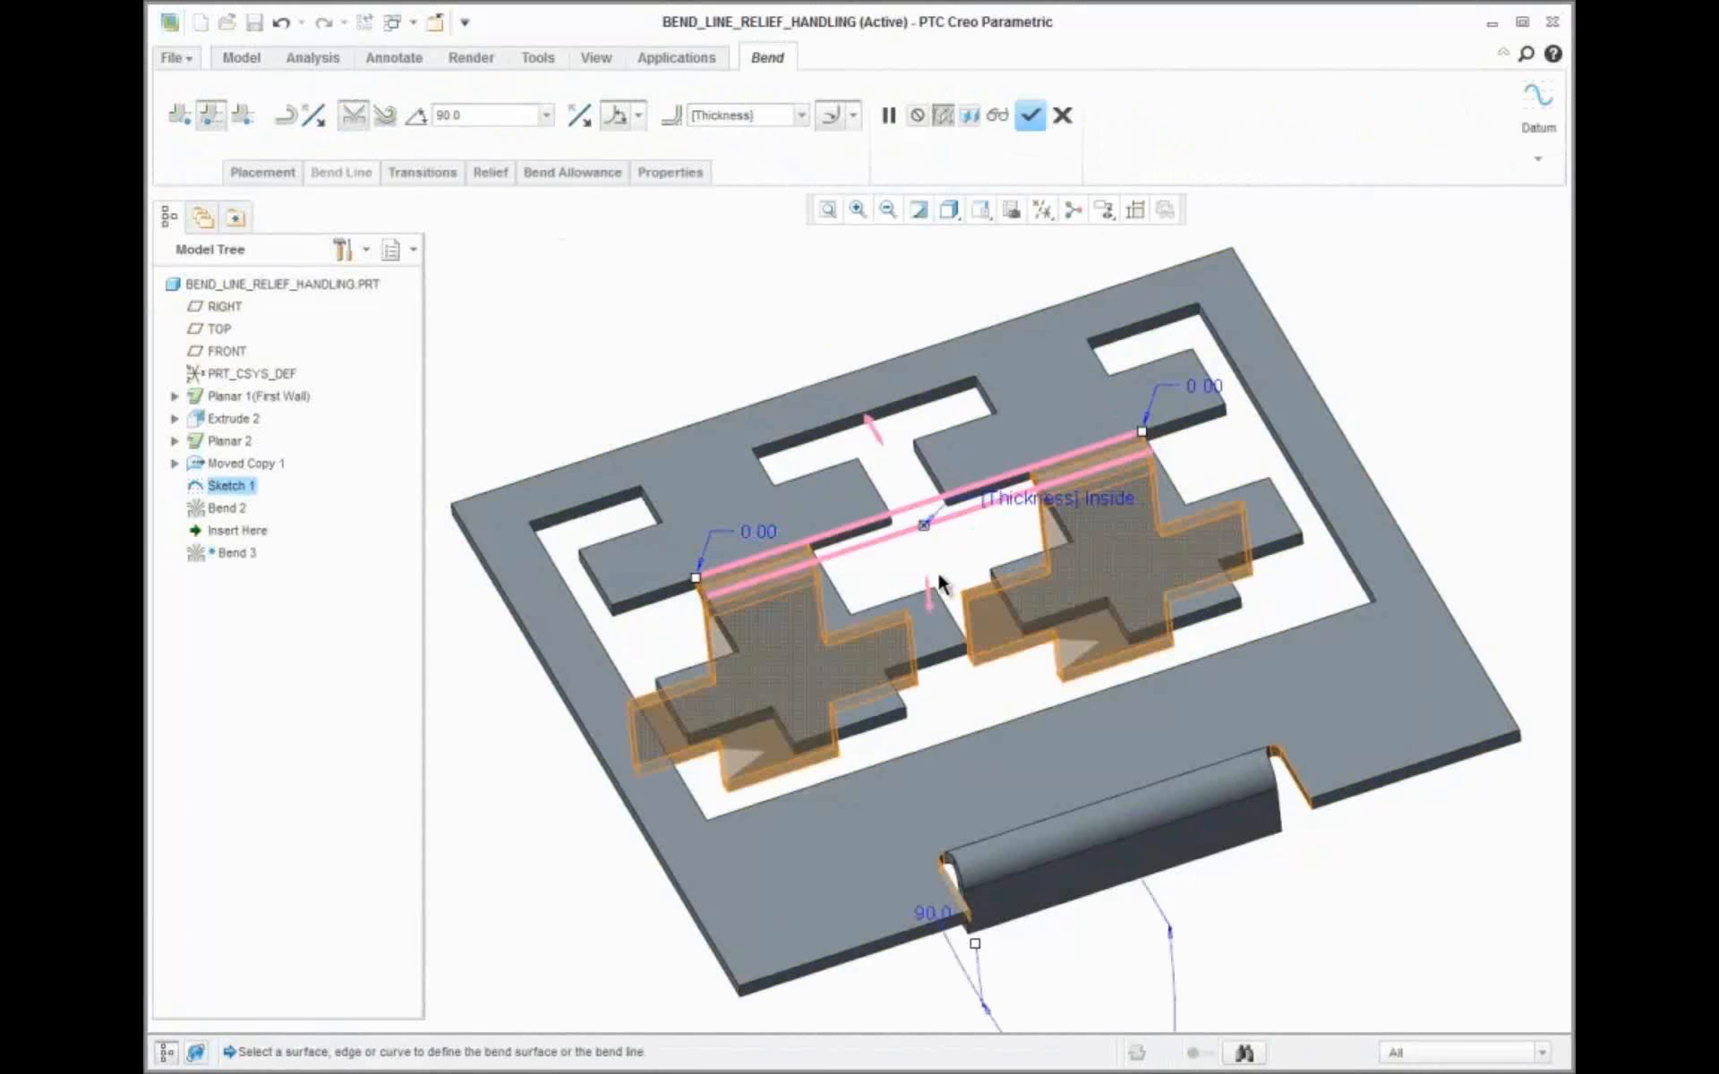
middle_click_drag(906, 565, 916, 576)
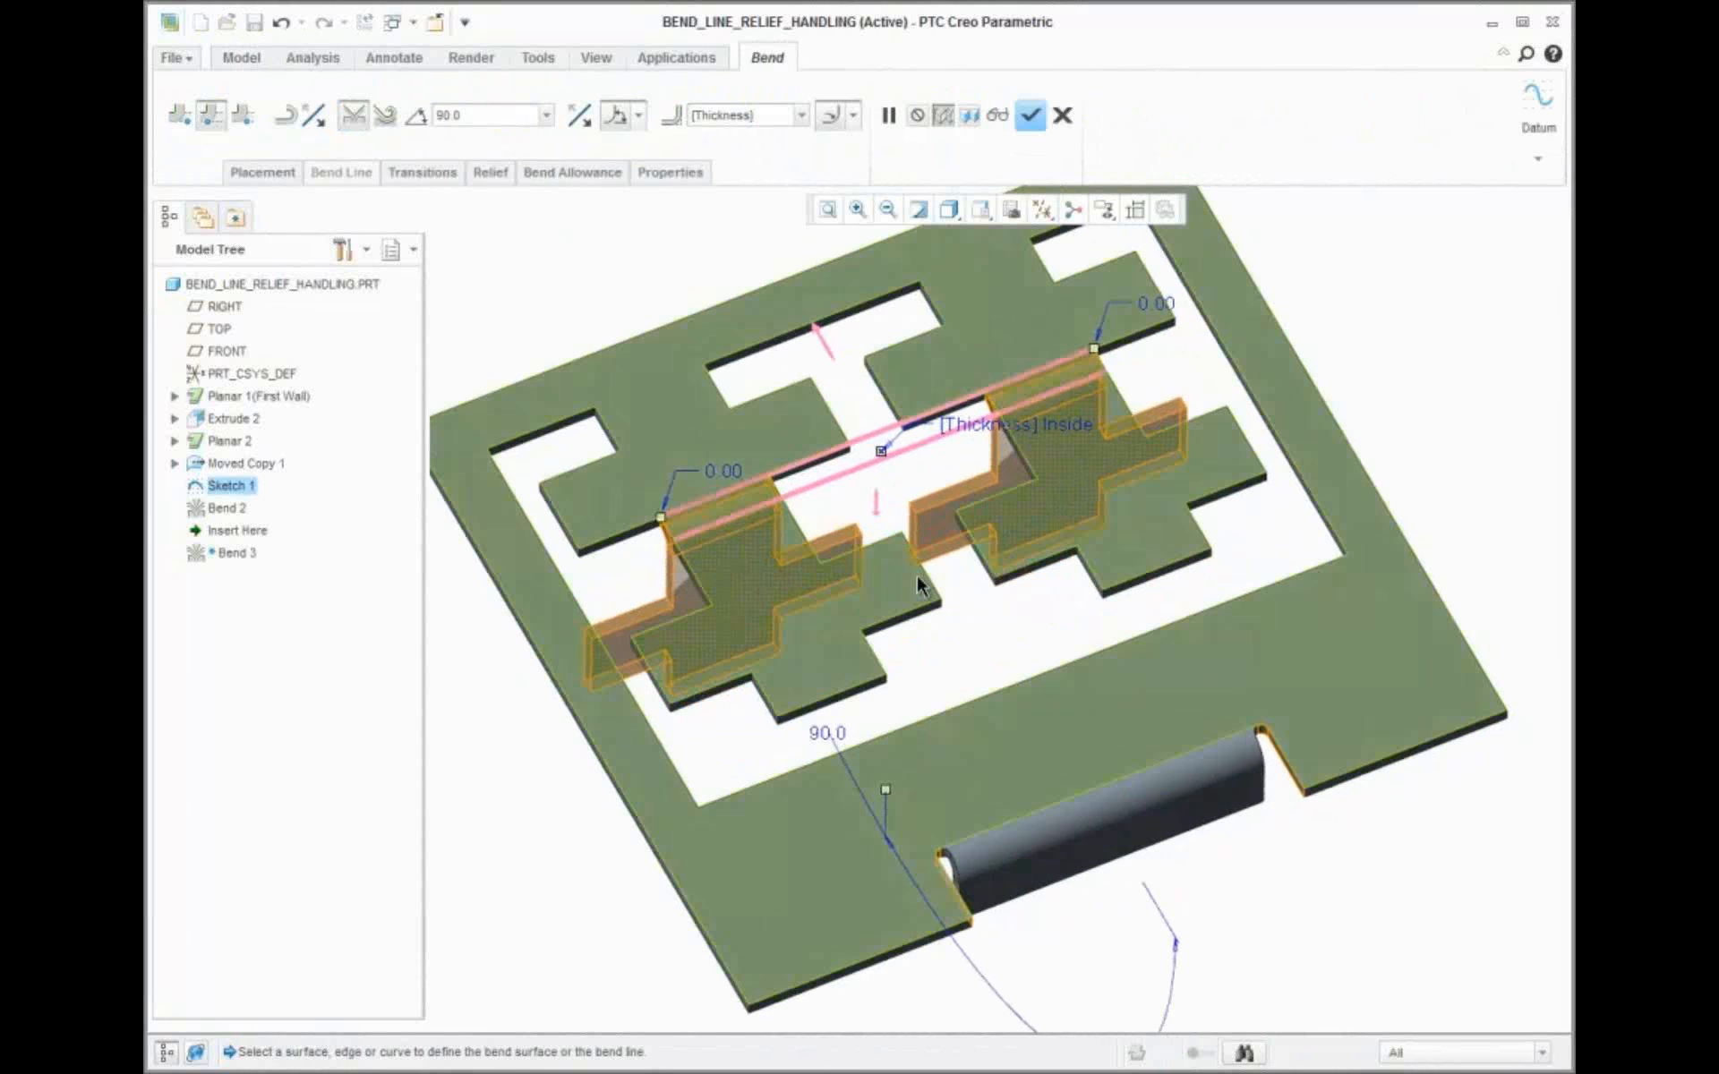
left_click(970, 115)
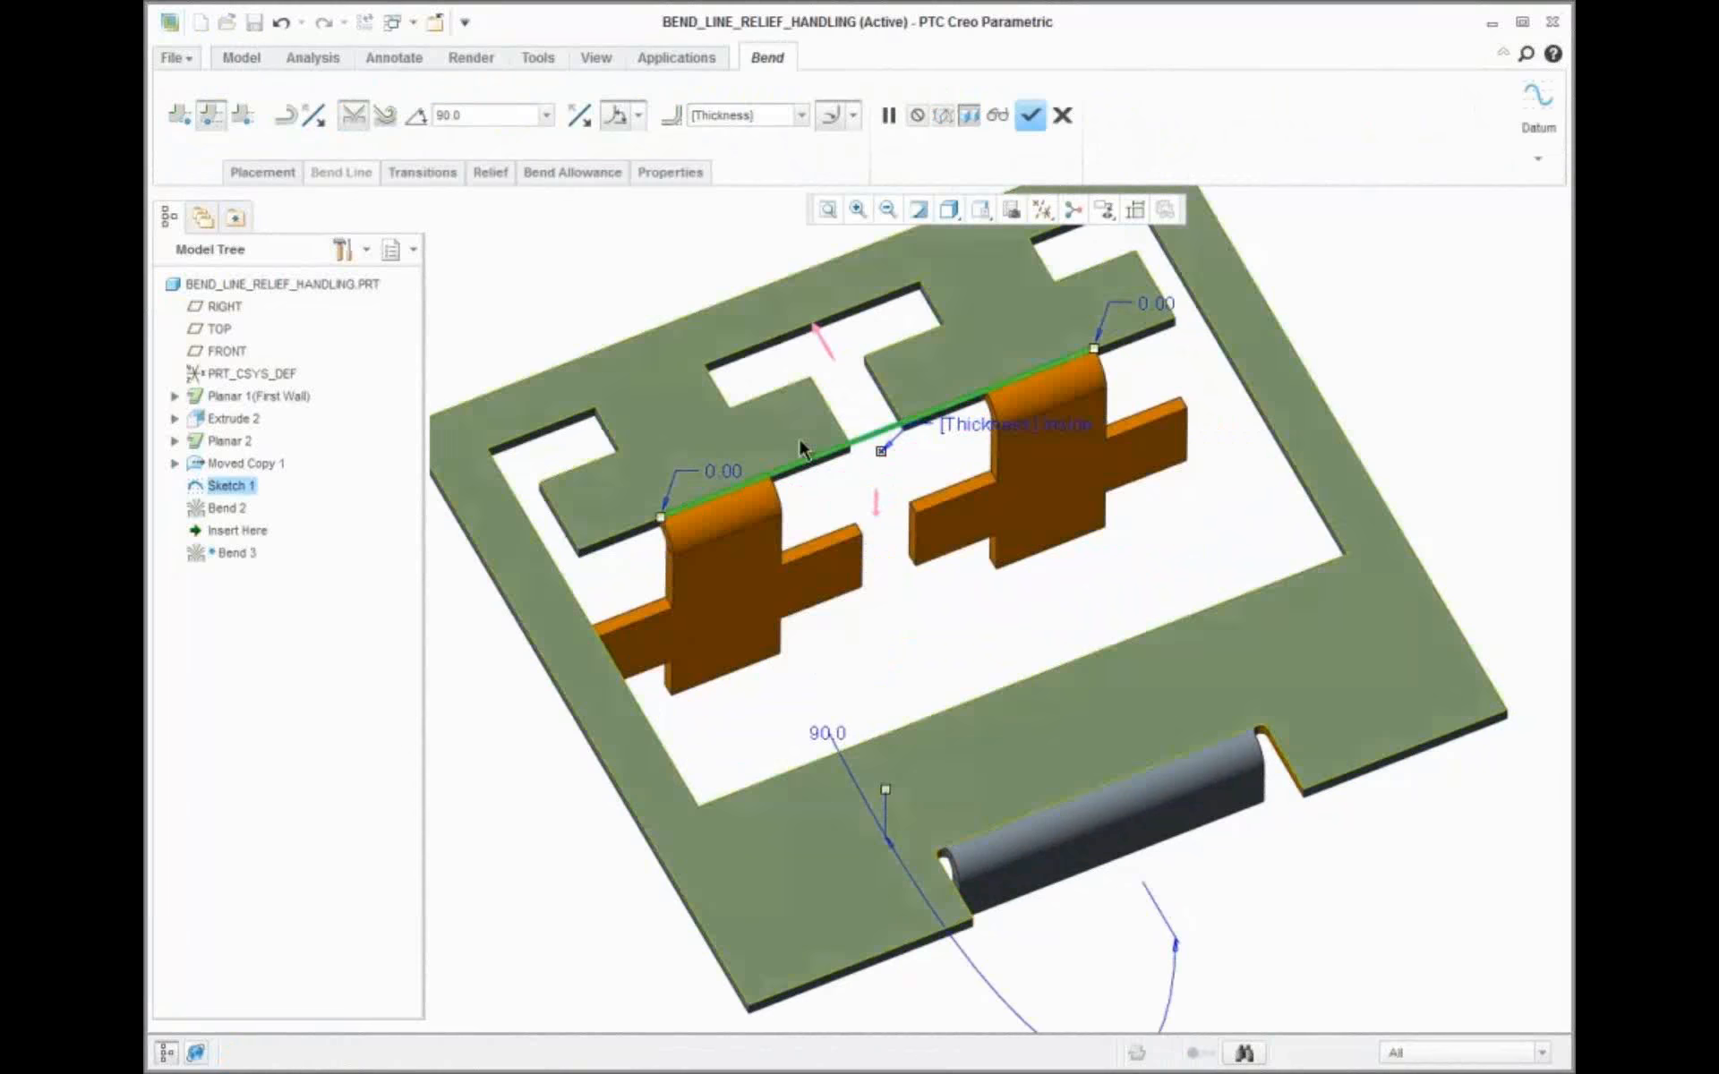
Give the two-tab bend an Obround relief with Blind depth of 2.0 * Thickness and complete the bend
middle_click_drag(798, 441, 839, 565, "shift")
scroll(830, 592, "up", 5)
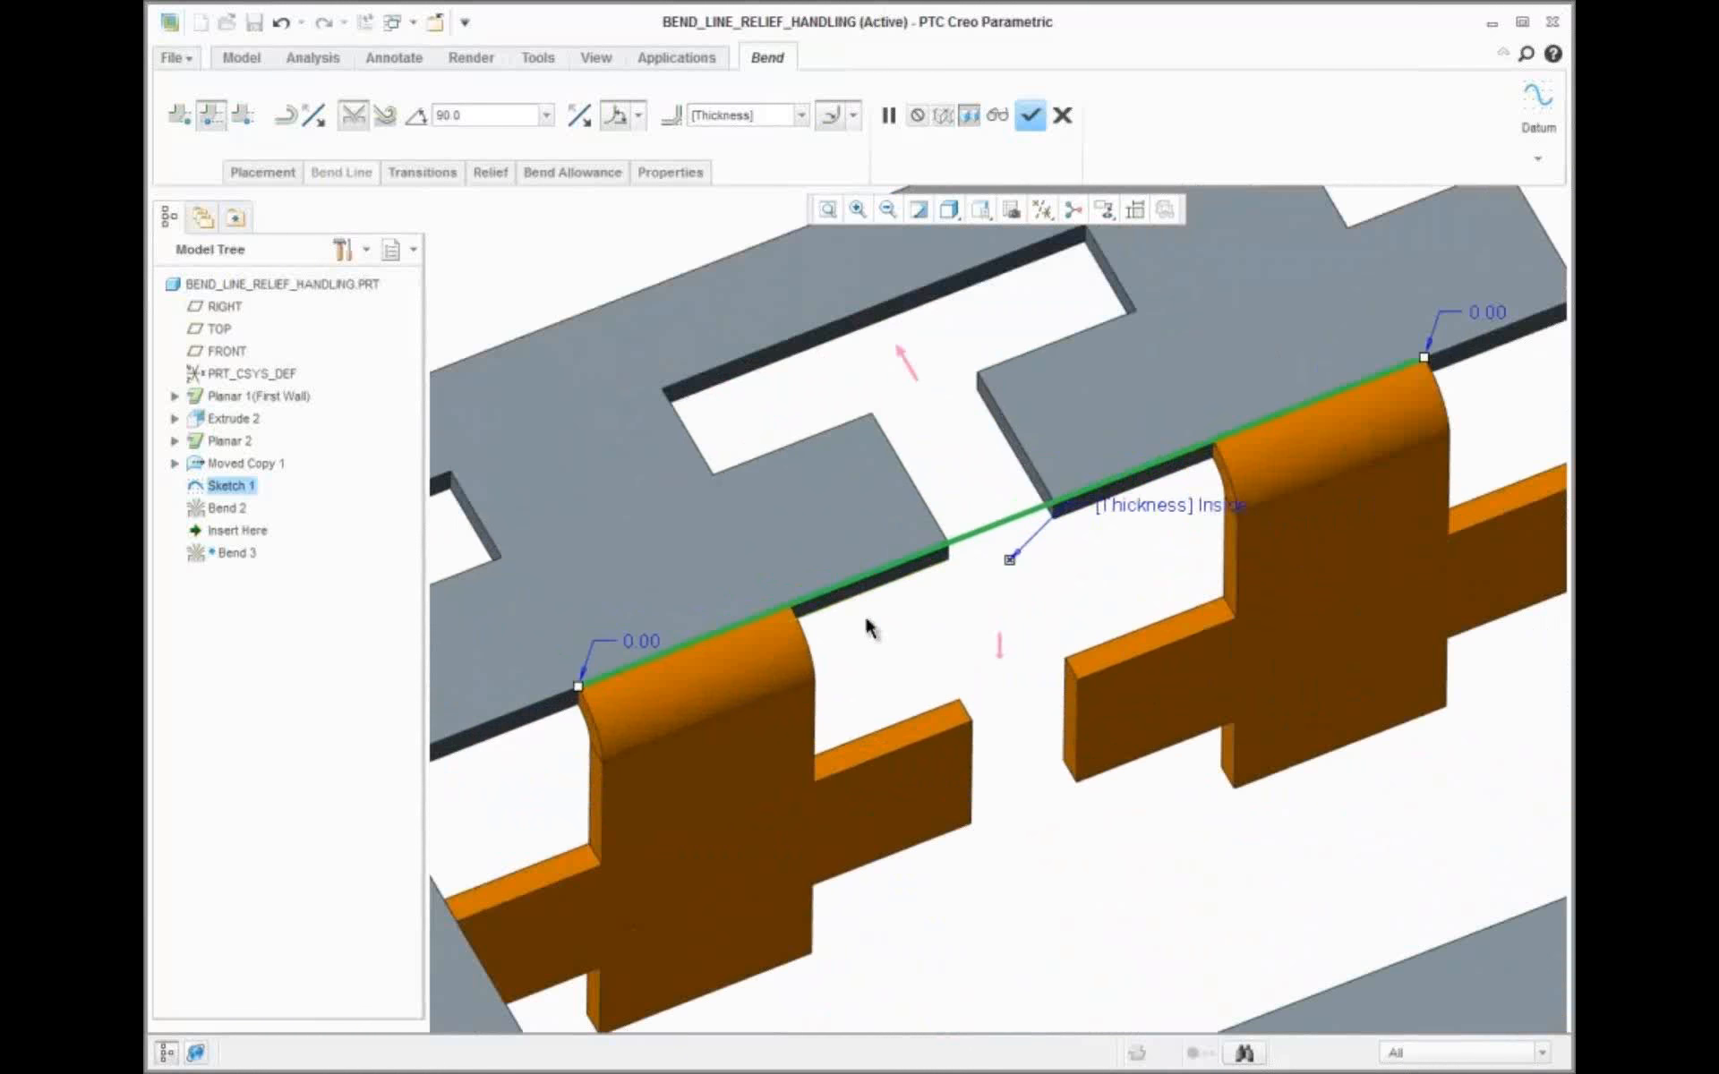
left_click(491, 174)
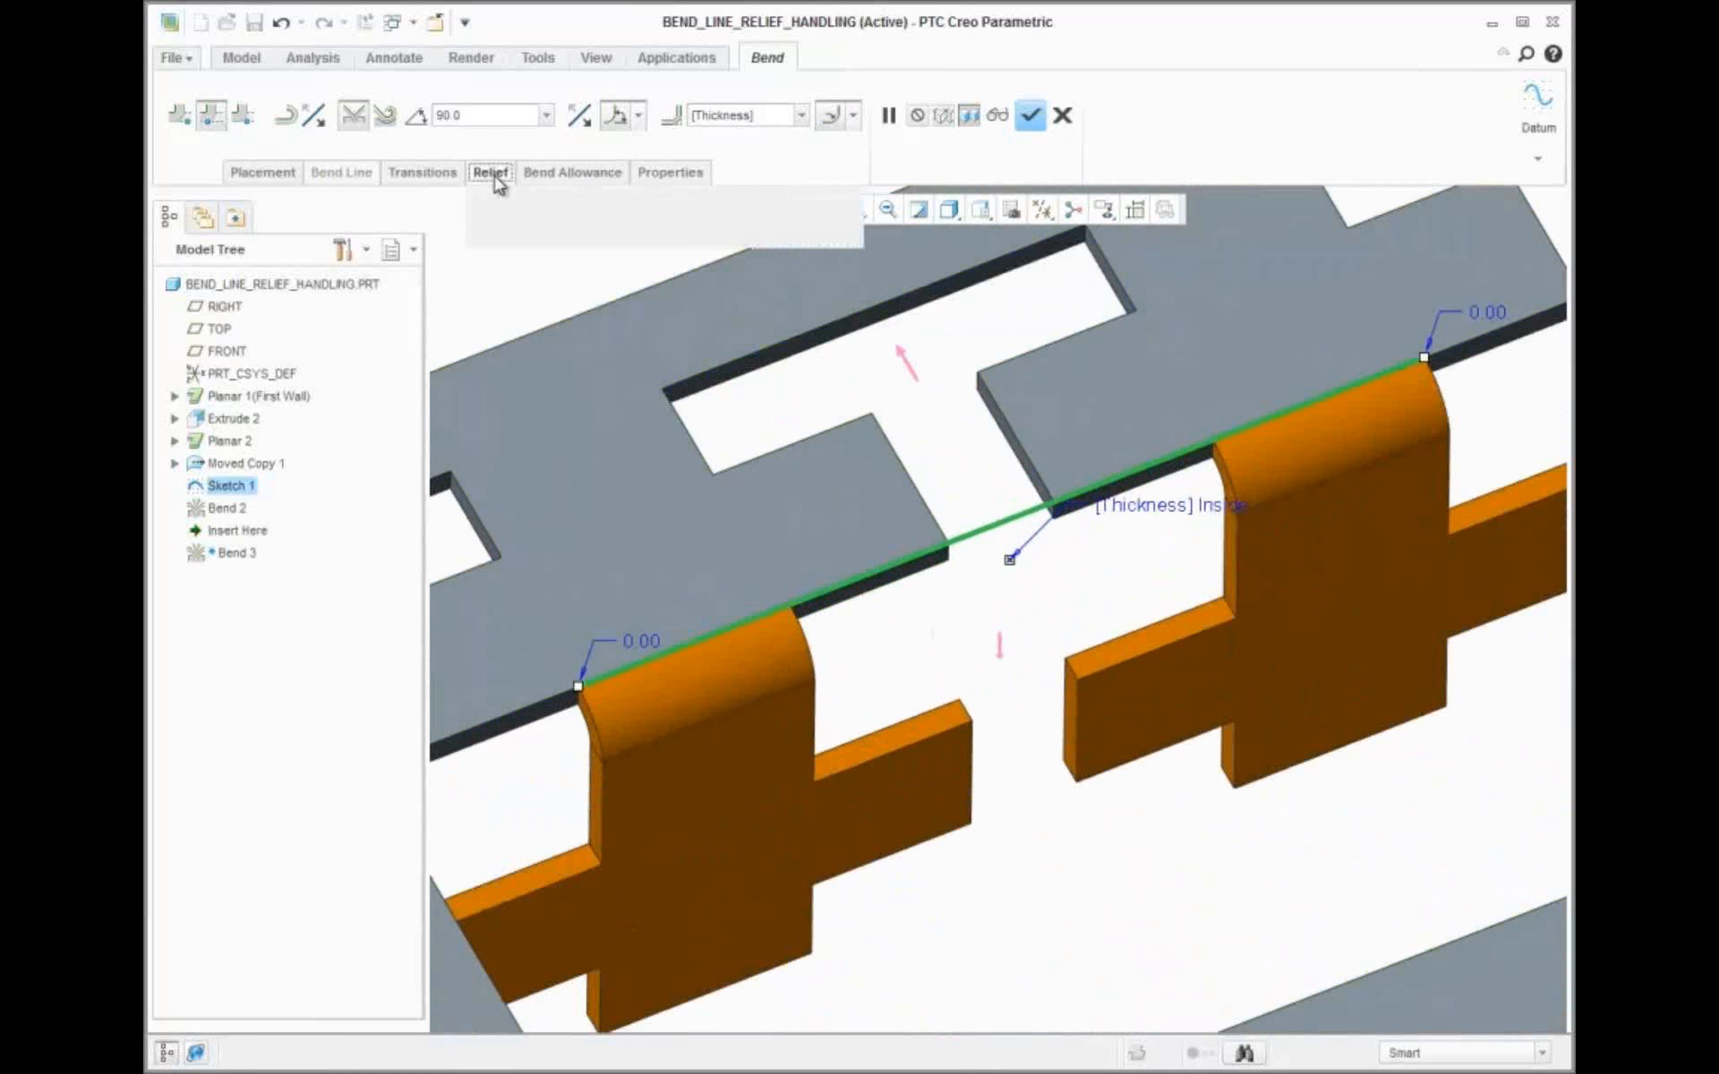
left_click(636, 308)
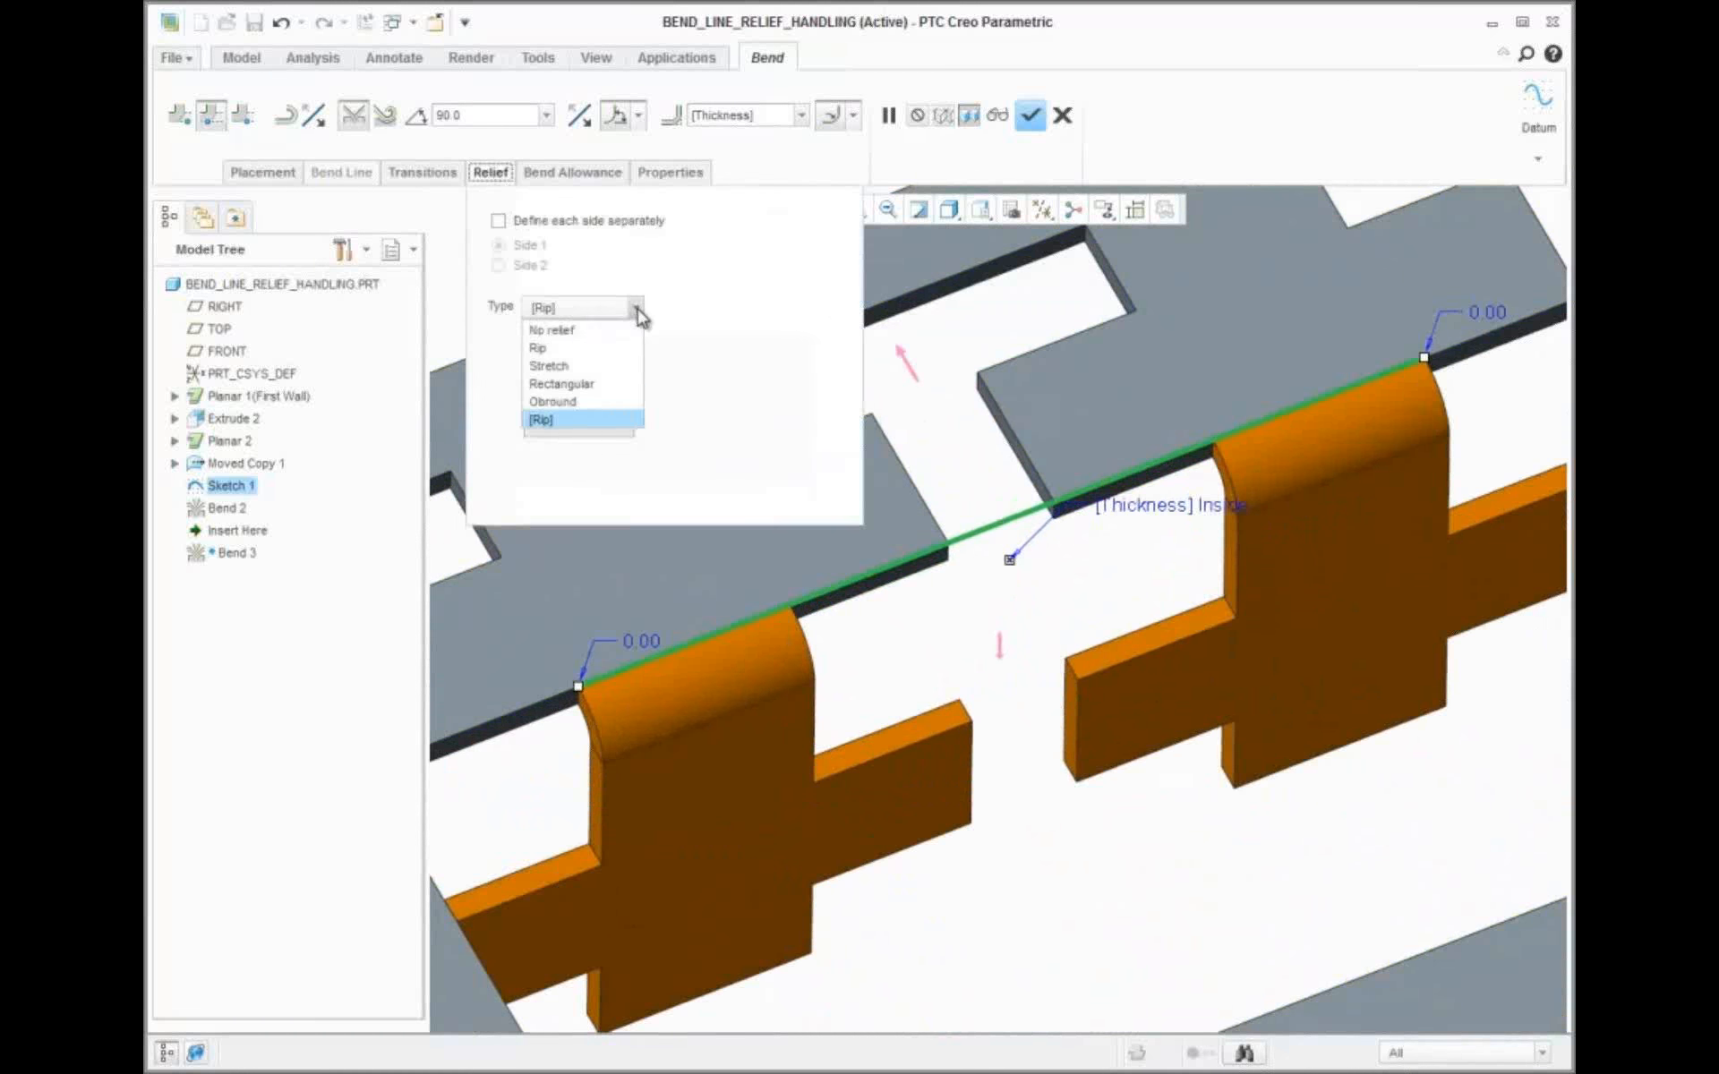
left_click(552, 401)
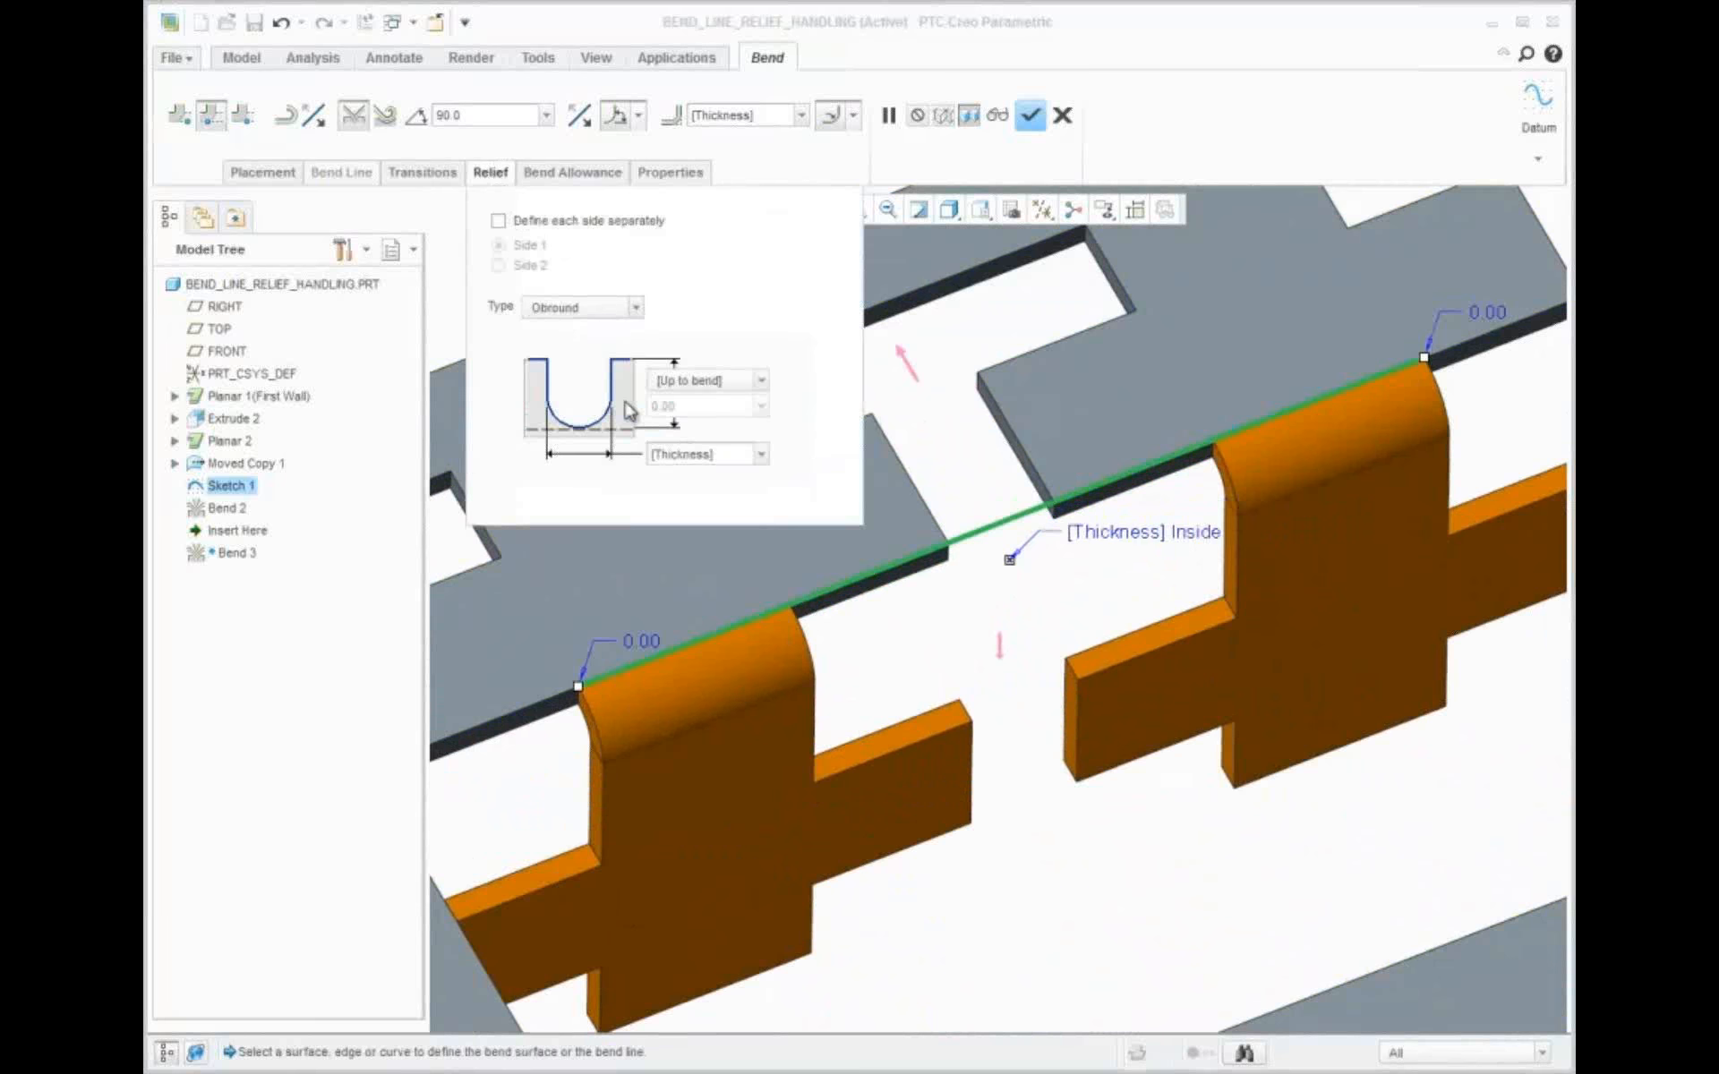
left_click(761, 382)
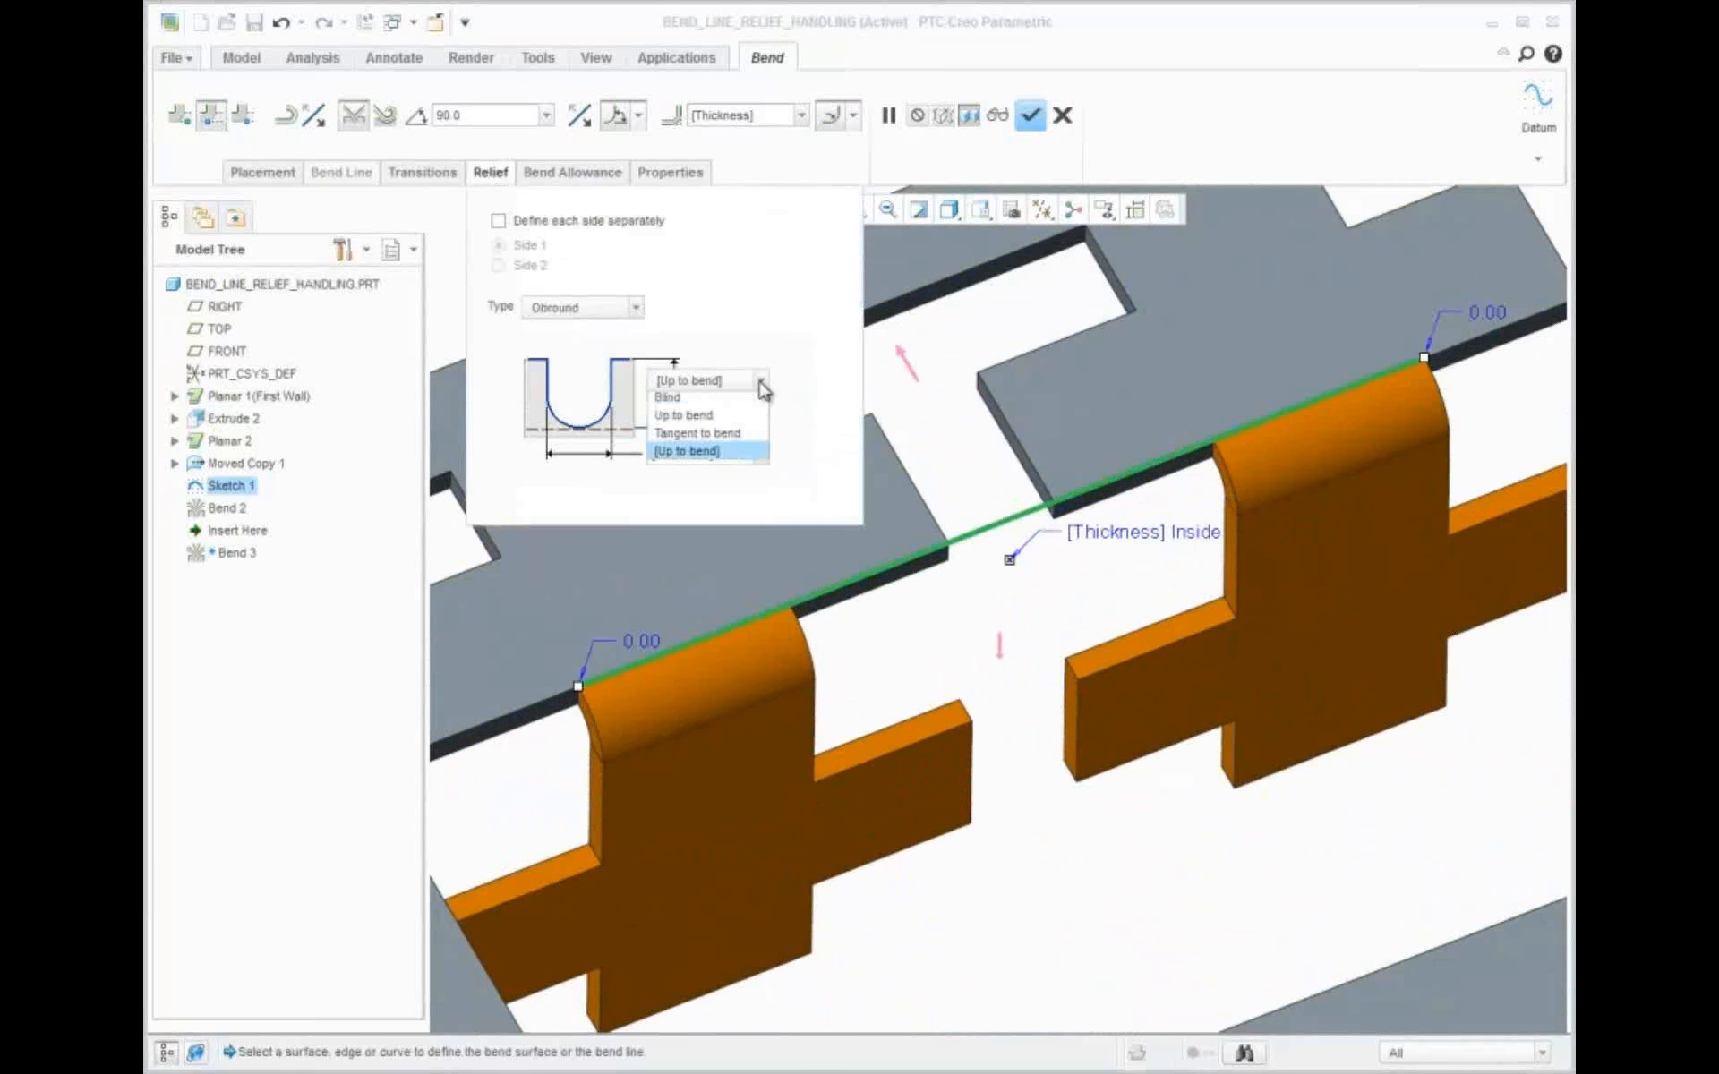
left_click(752, 397)
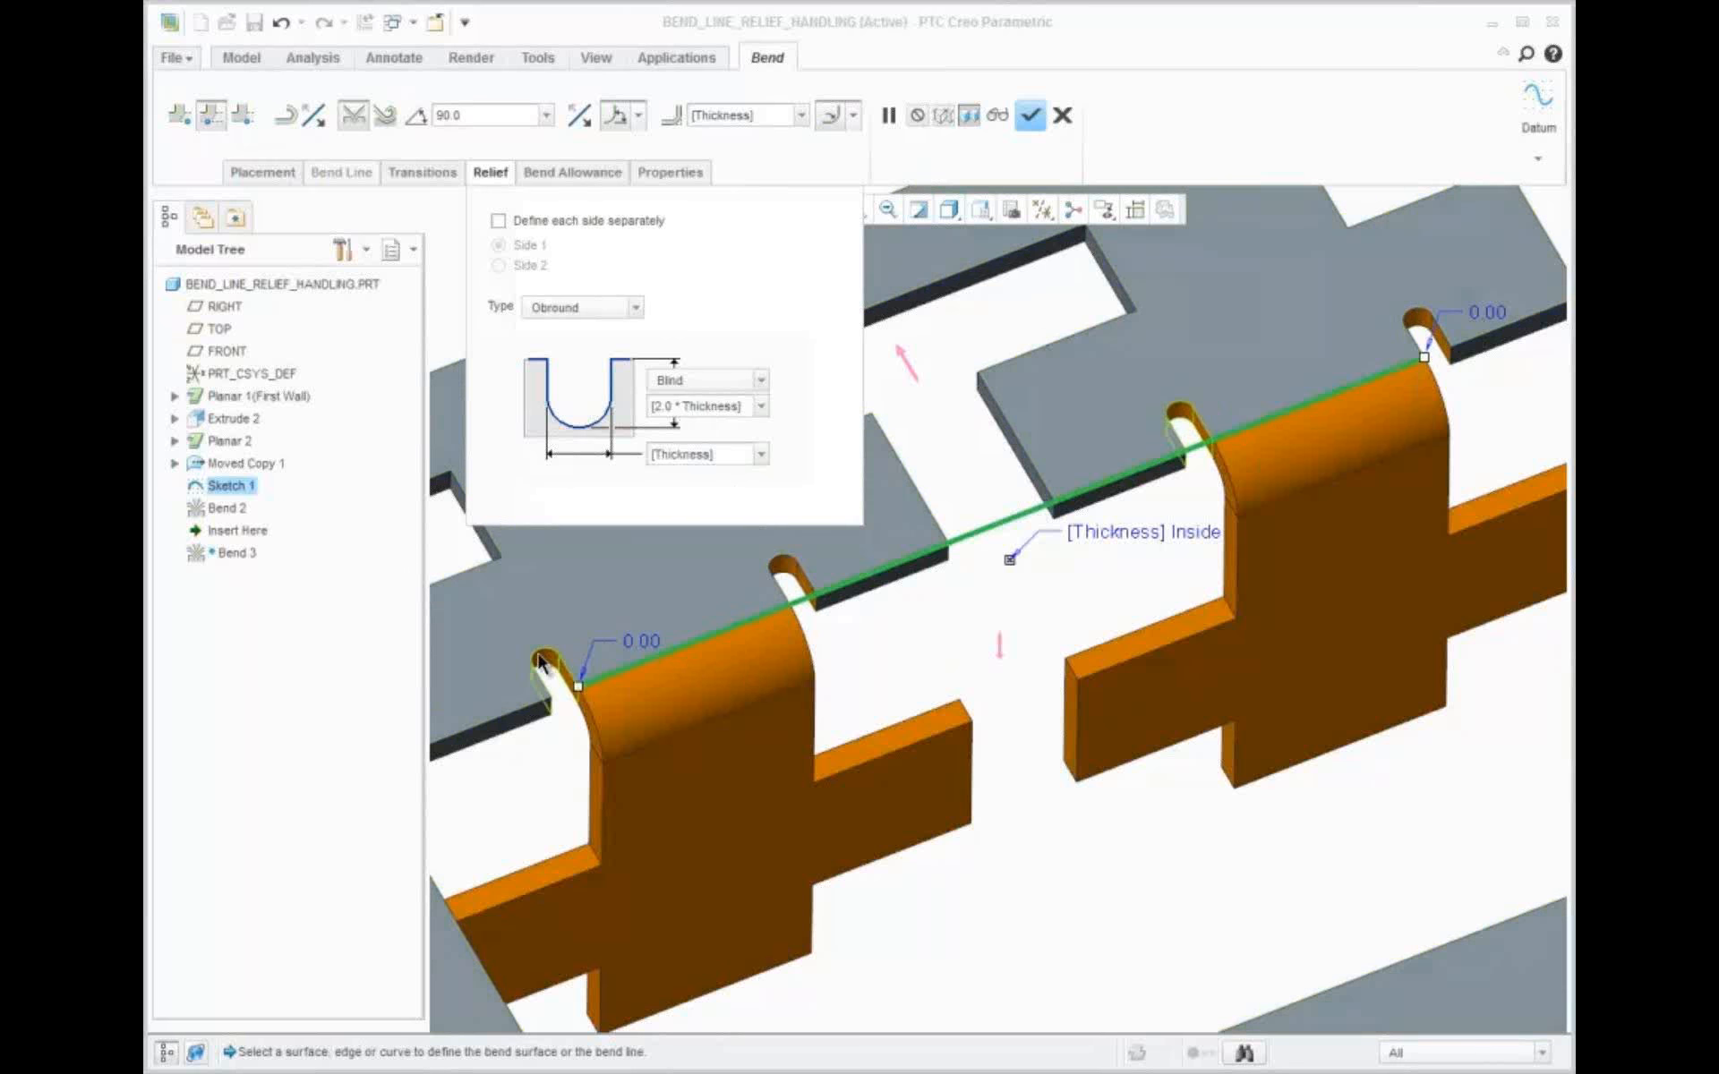
left_click(967, 638)
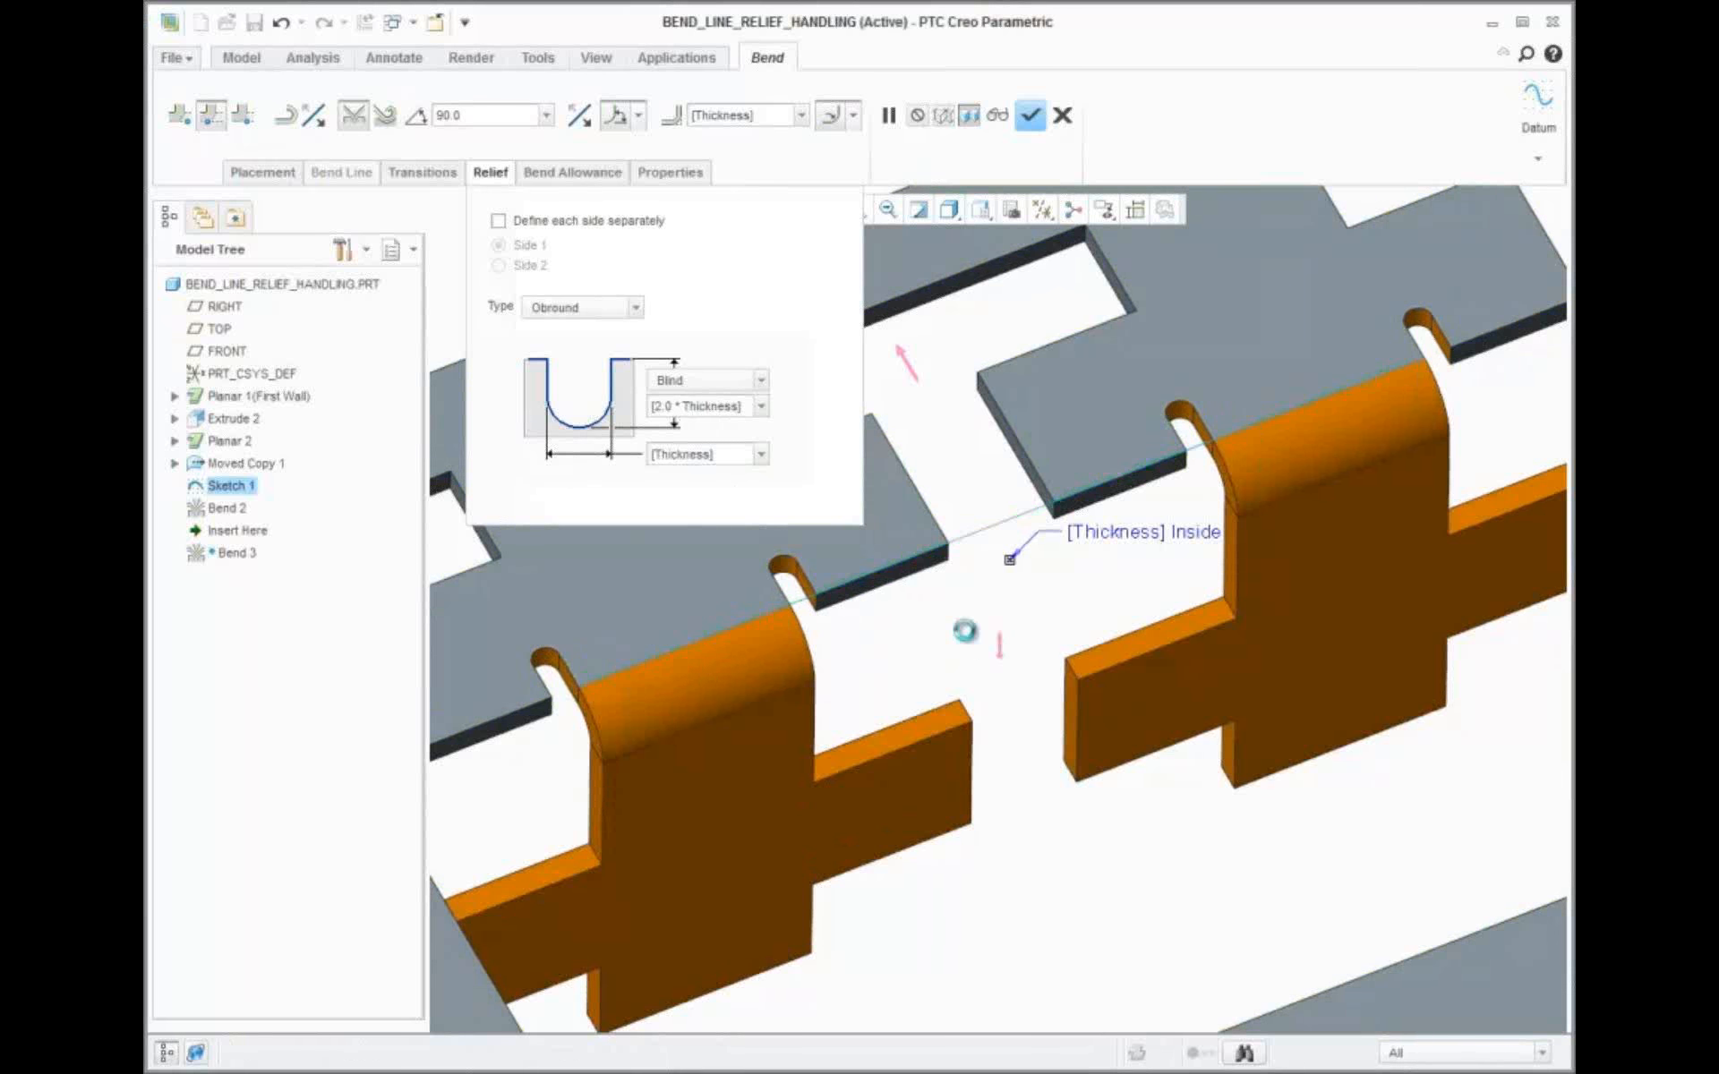
scroll(971, 627, "down", 4)
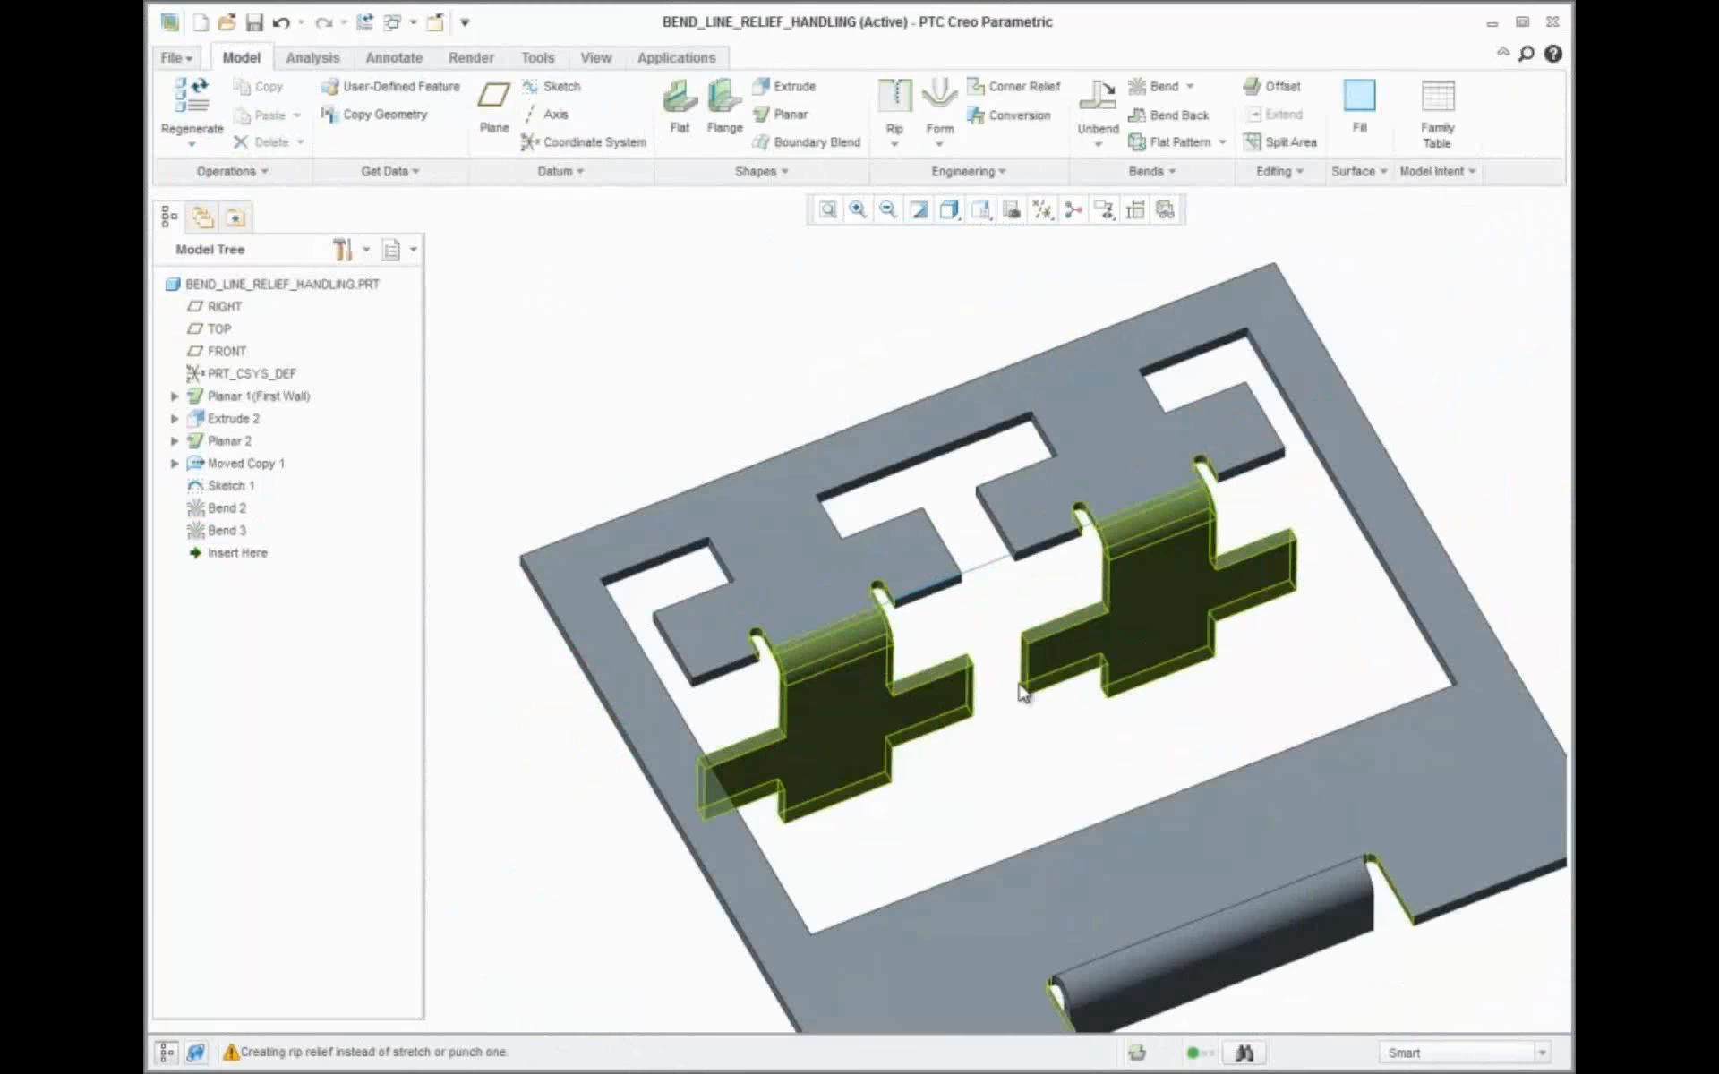
middle_click_drag(1021, 762, 979, 721, "shift")
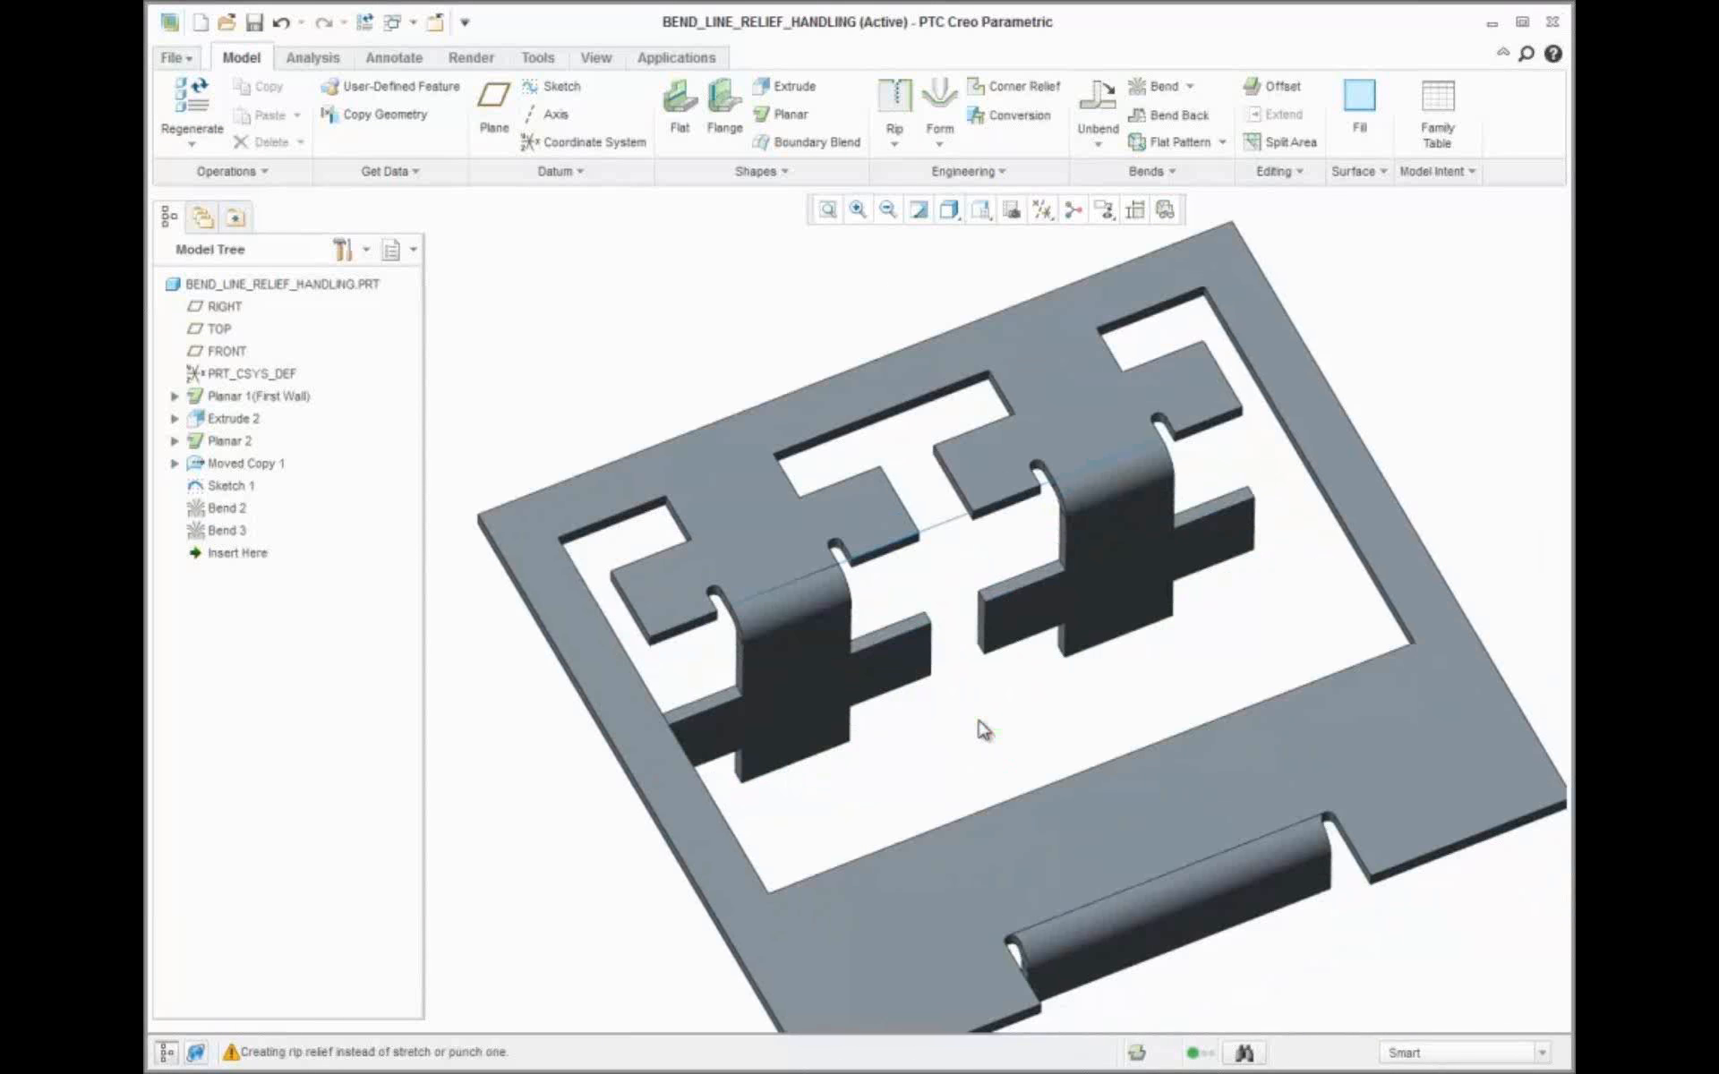
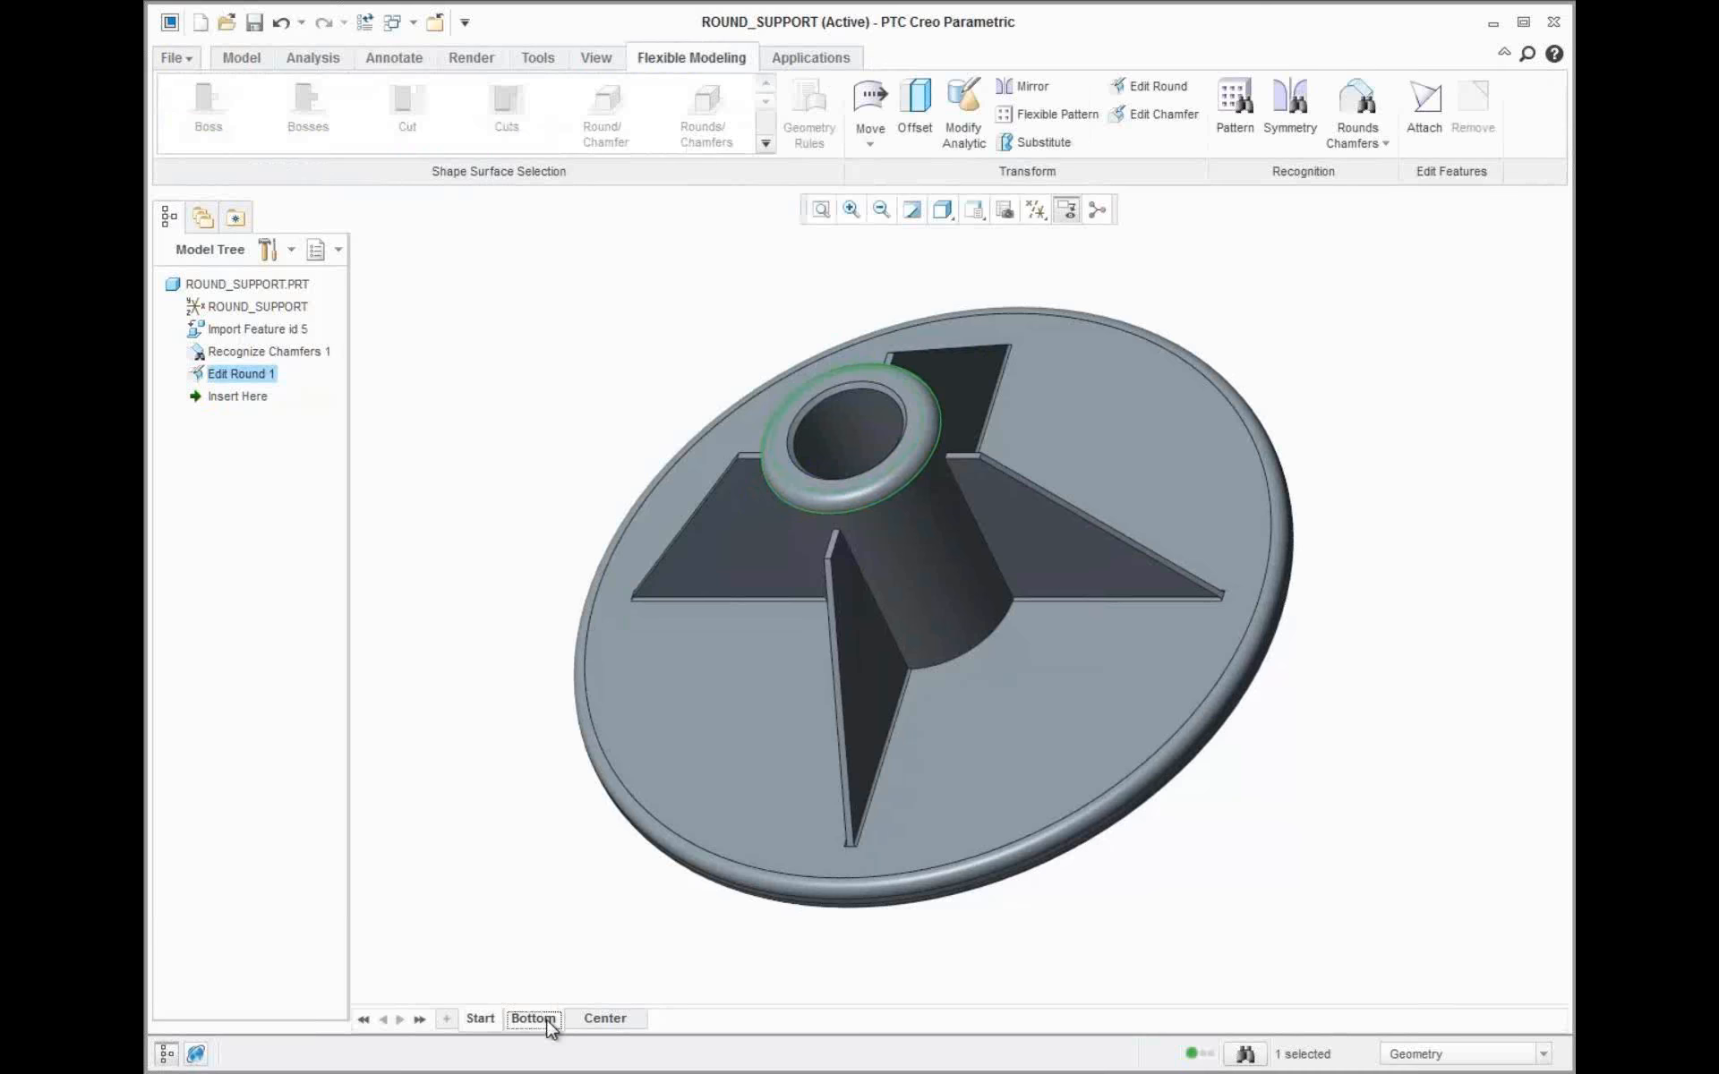
Edit both rounds along the round support's base disc rim together and set their shape to D1 x D2 C2
left_click(548, 1018)
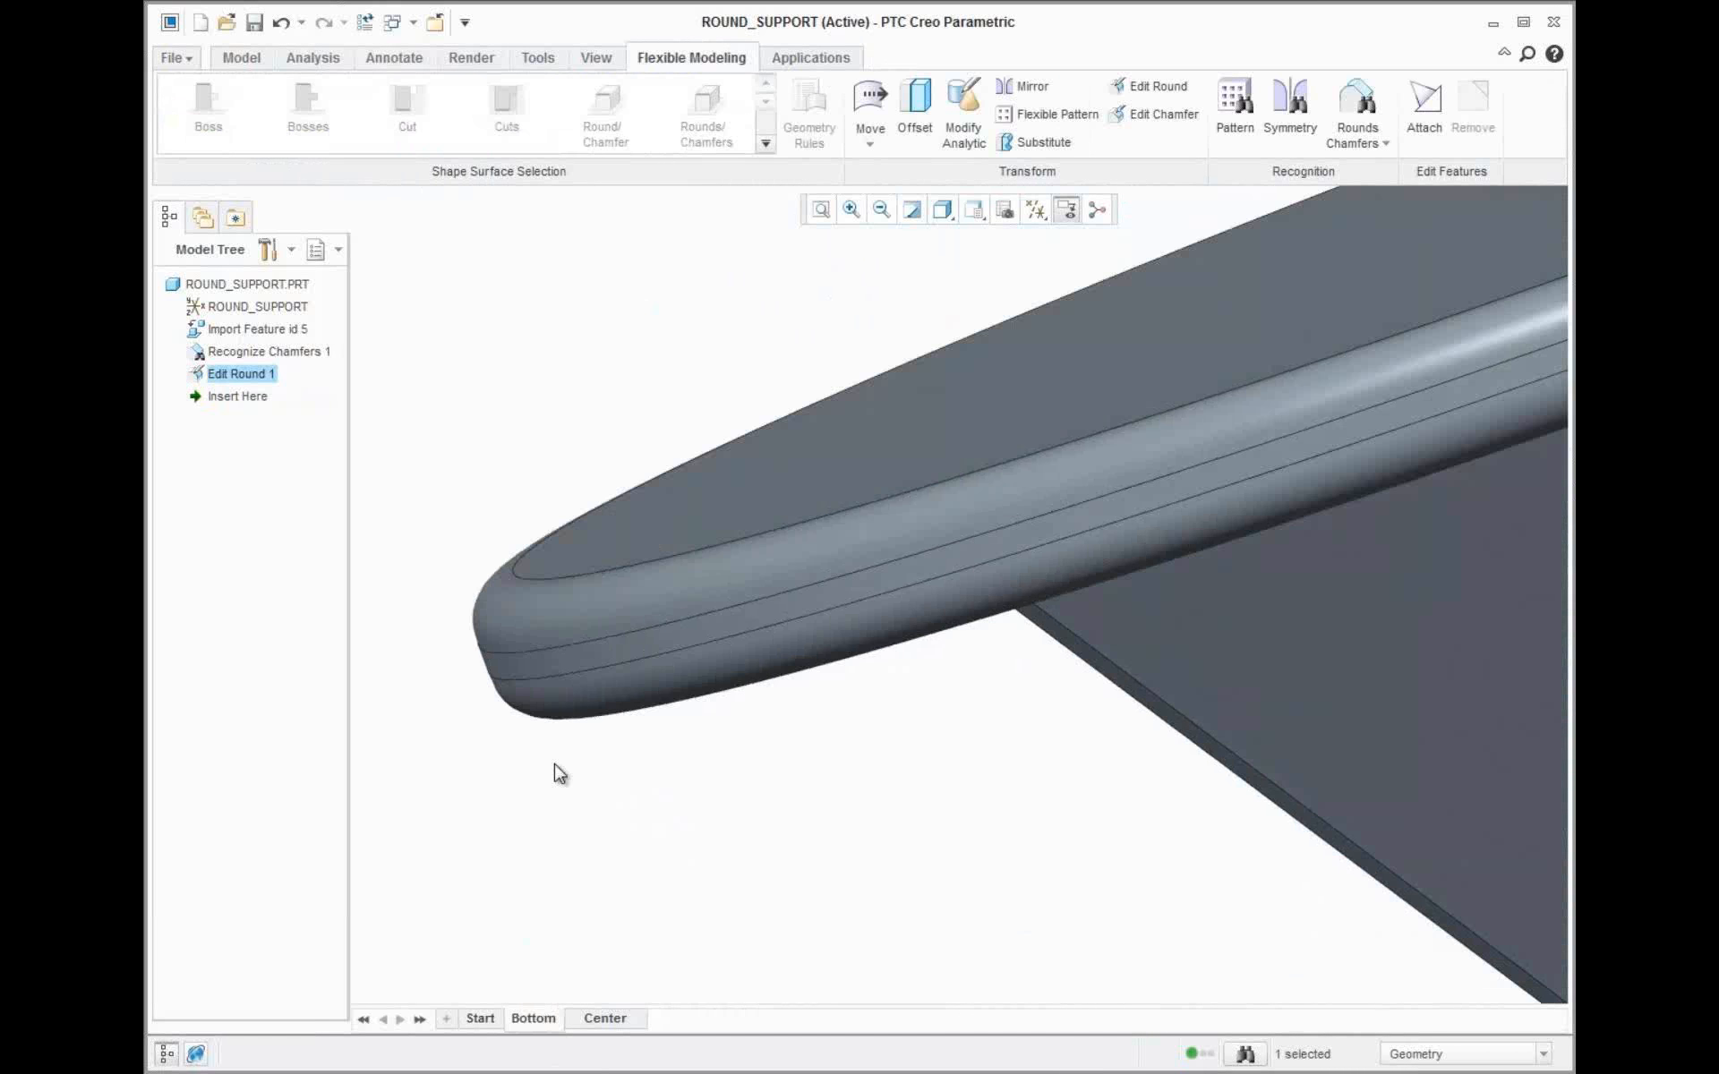
left_click(583, 610)
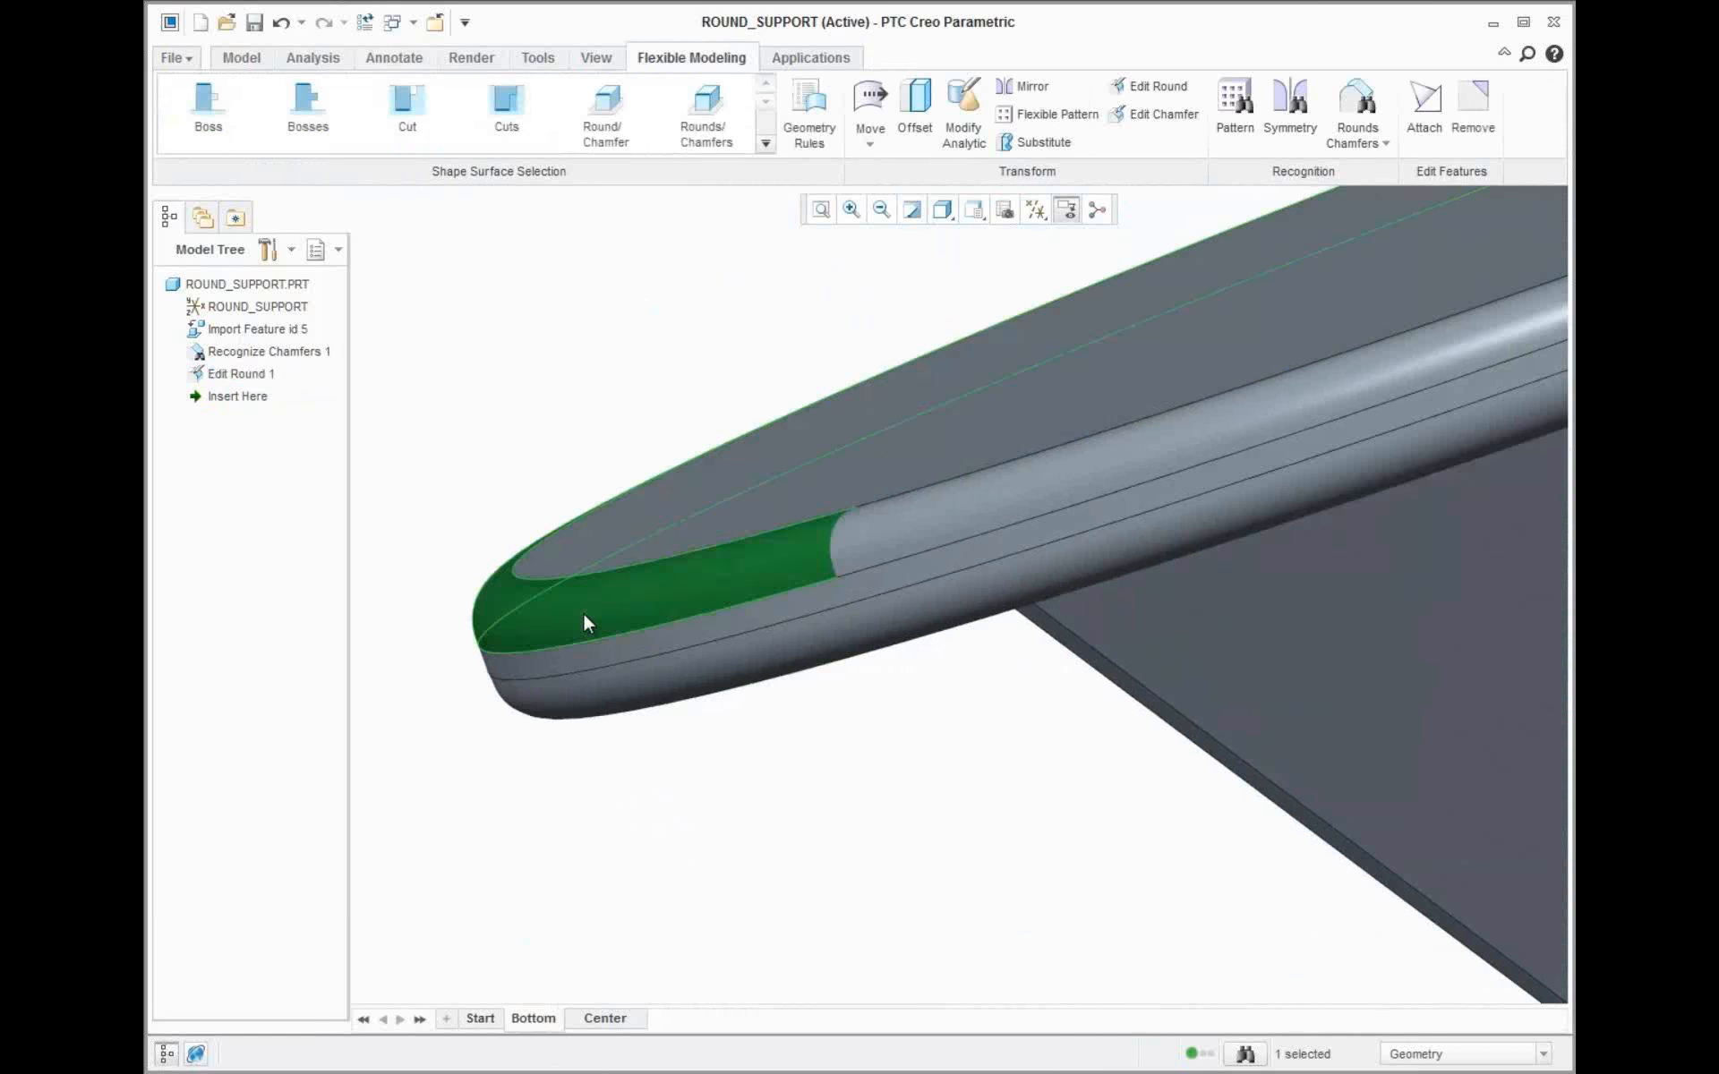
left_click(605, 689, "ctrl")
left_click(1152, 86)
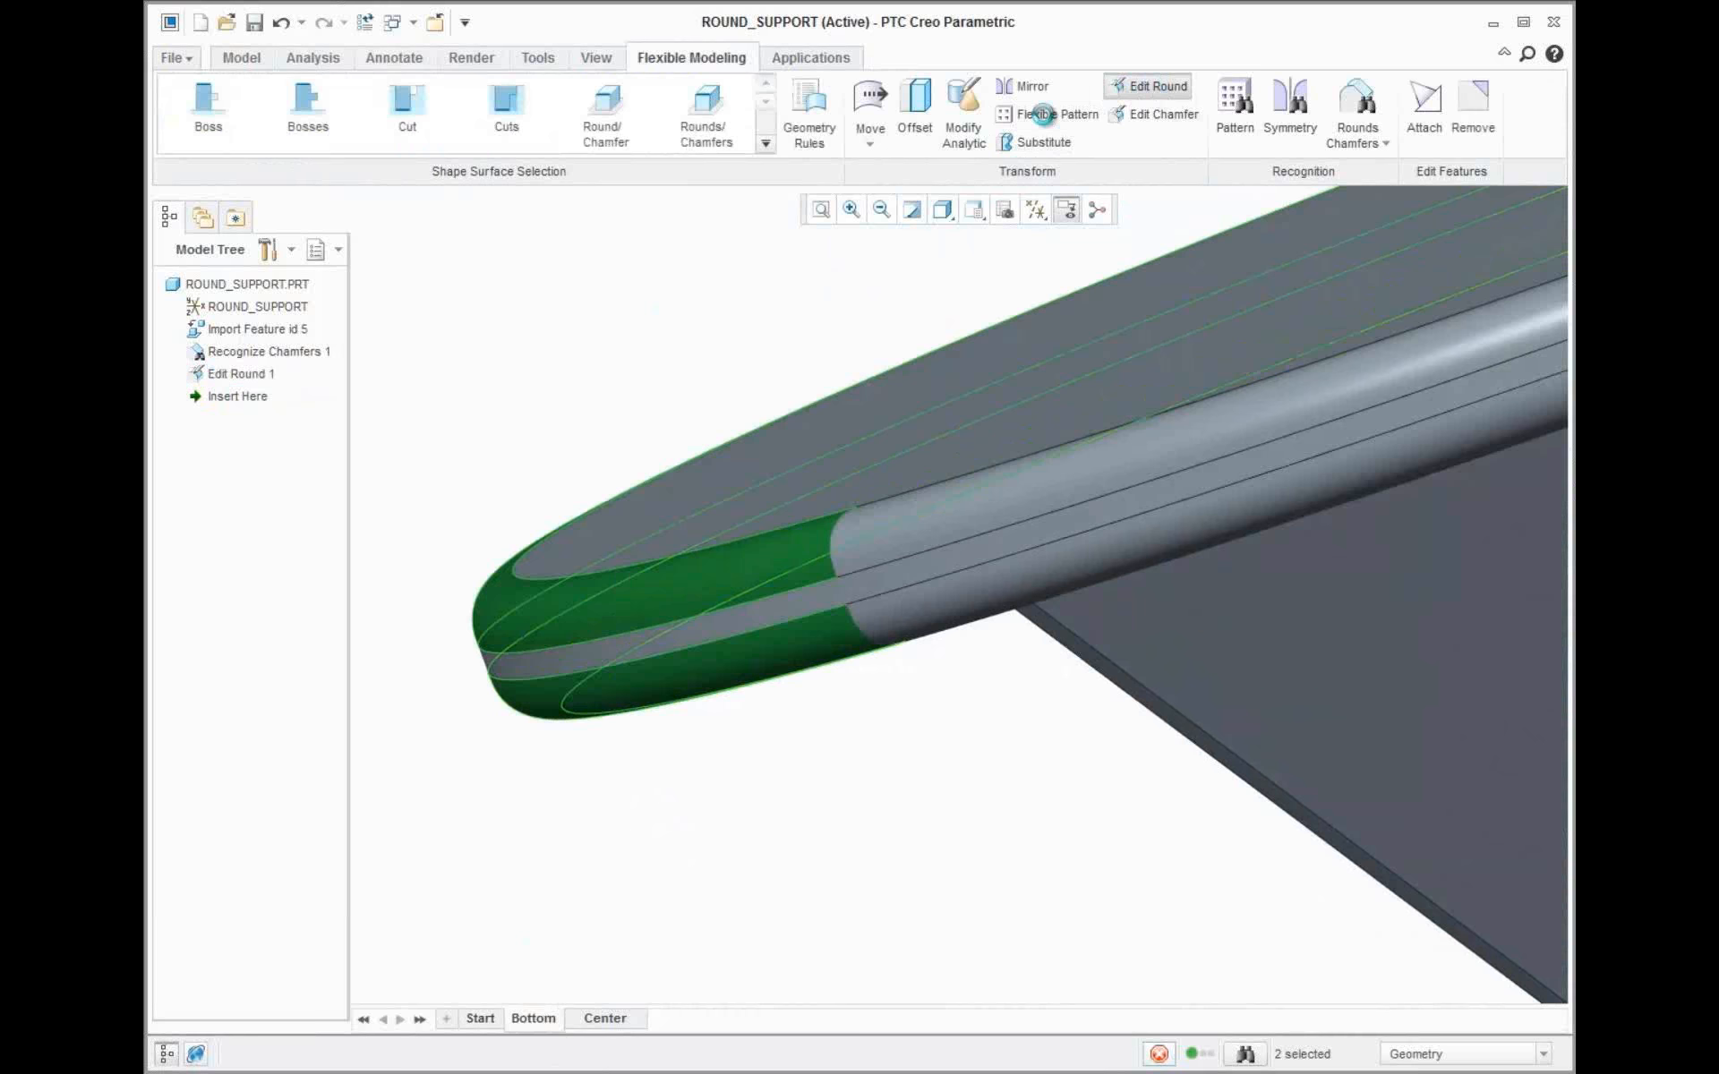
left_click(555, 114)
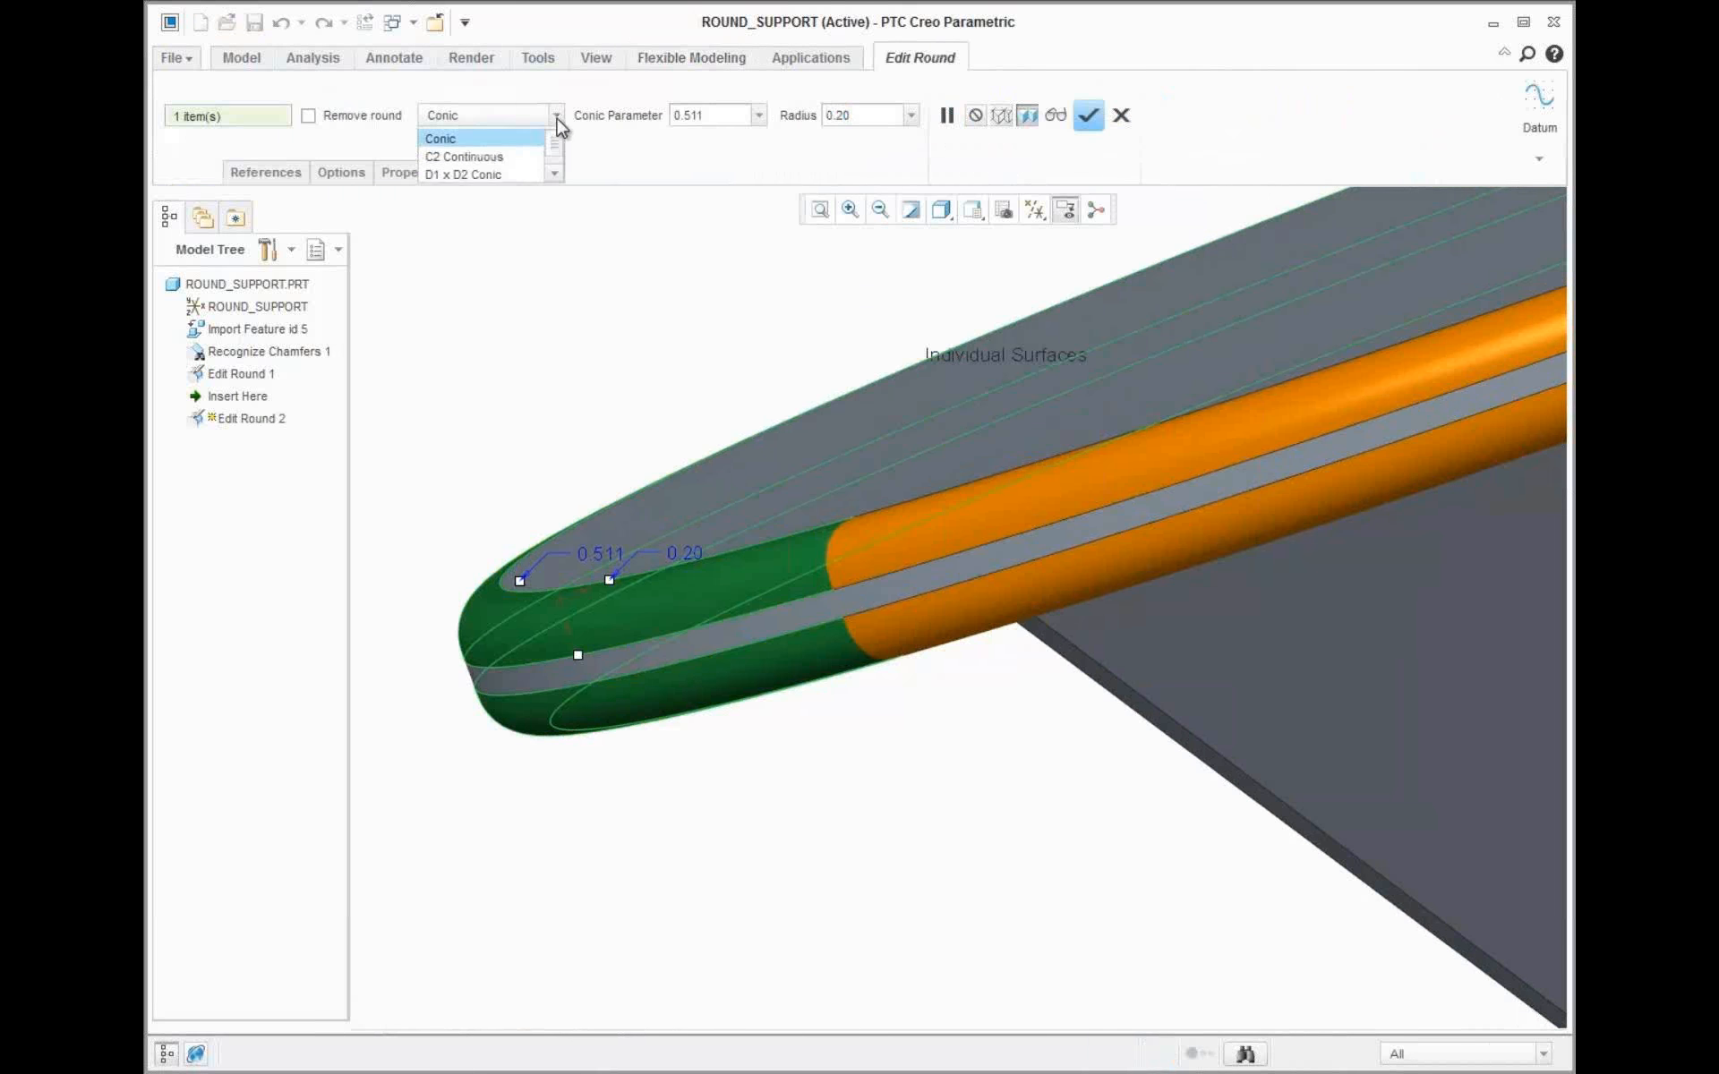
left_click(555, 191)
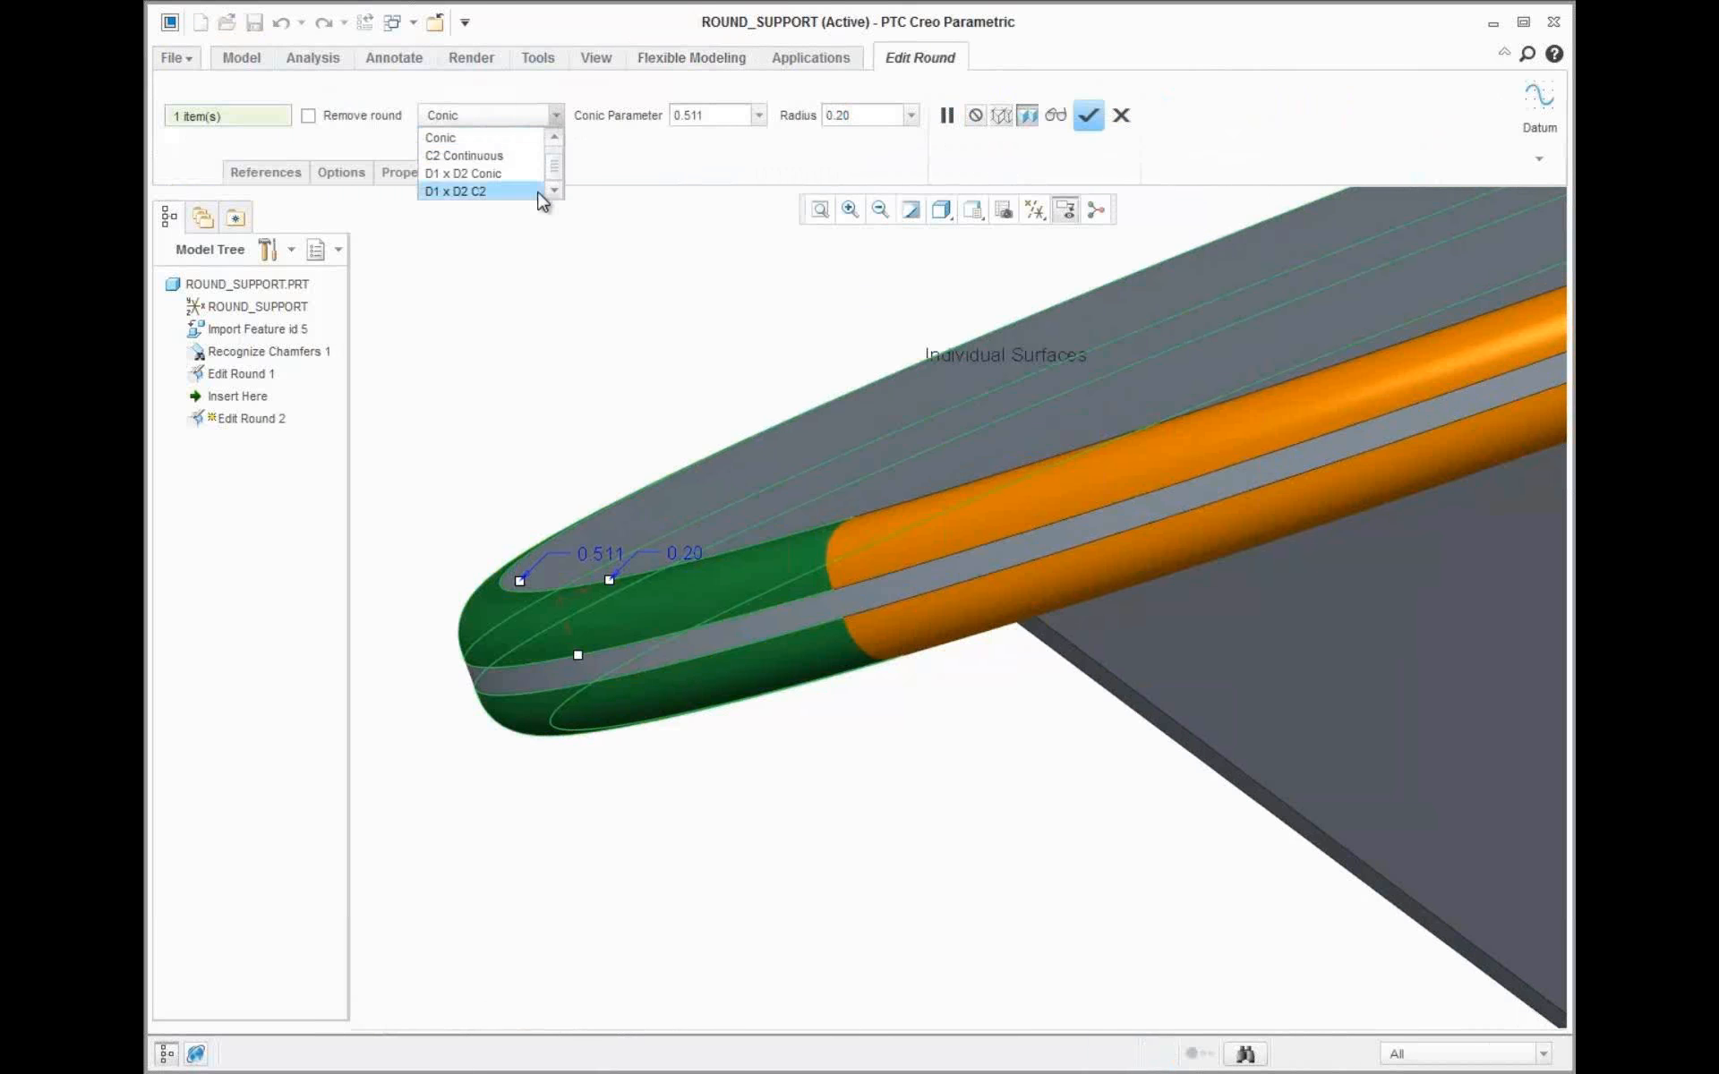
left_click(542, 191)
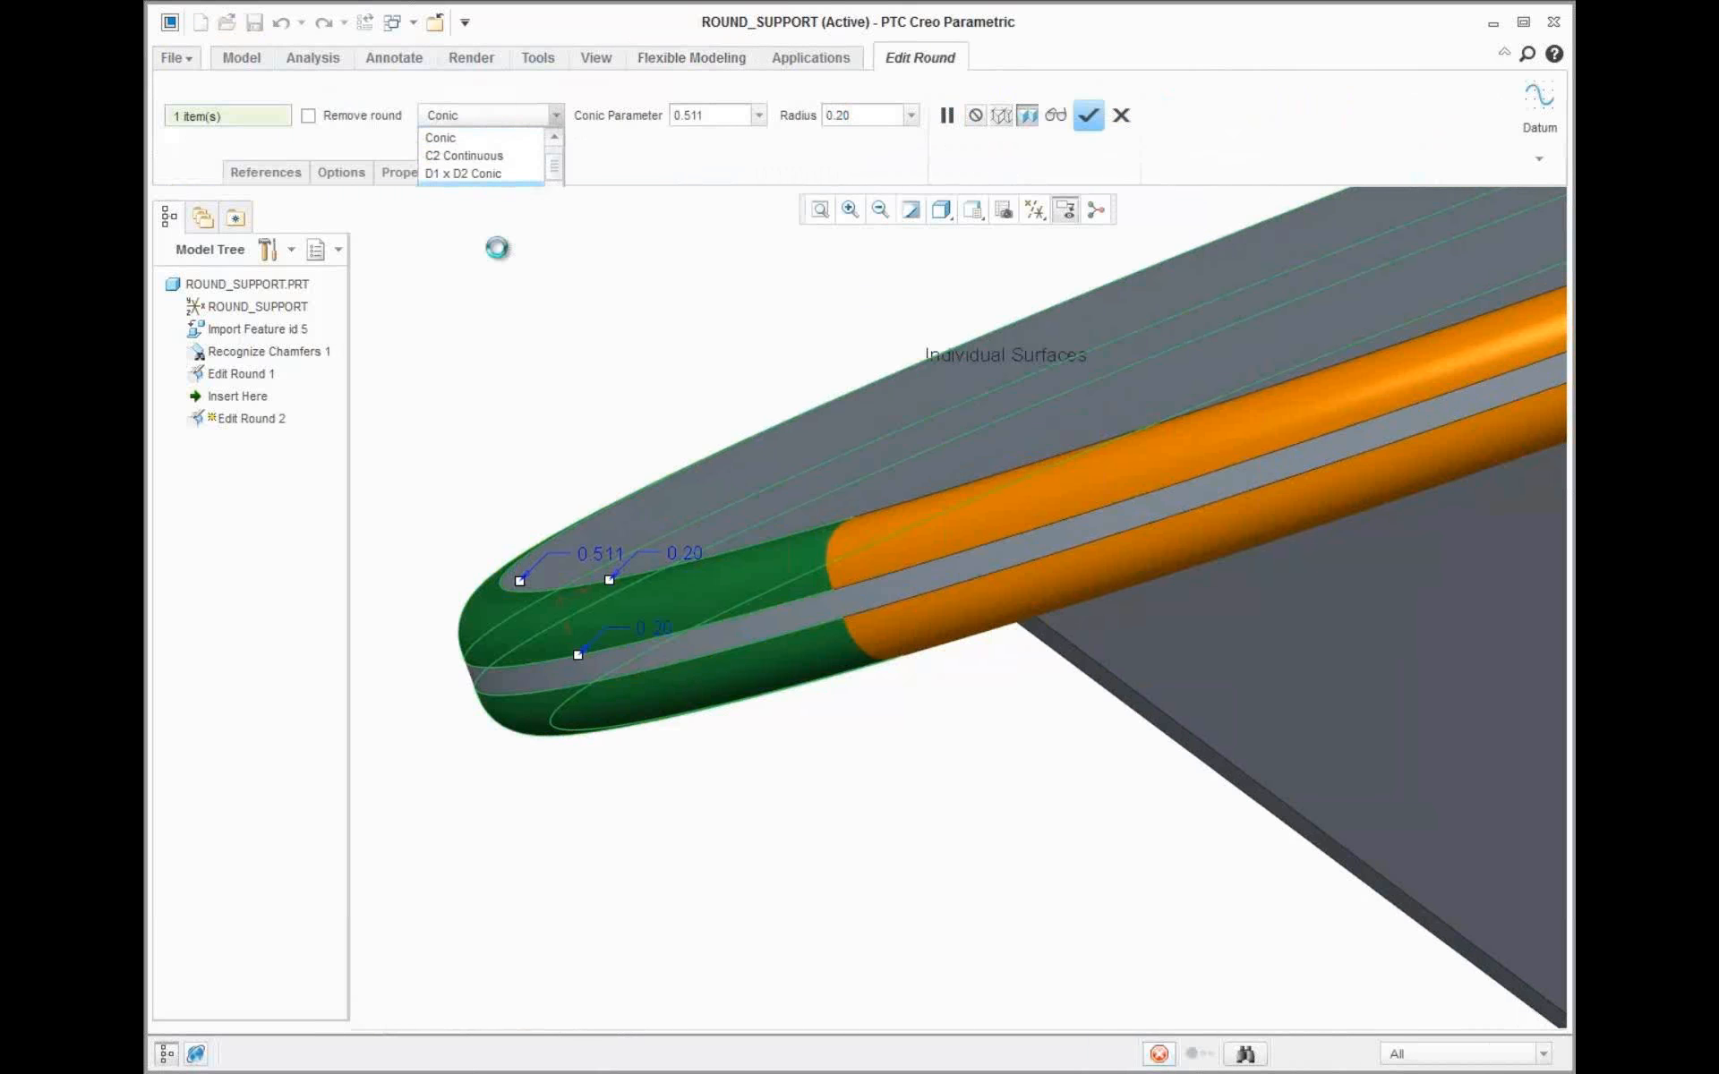
Set the rim round's distance along the flat bottom face to 0.3 and complete the round edit
double_click(693, 555)
type("0.3")
key("Return")
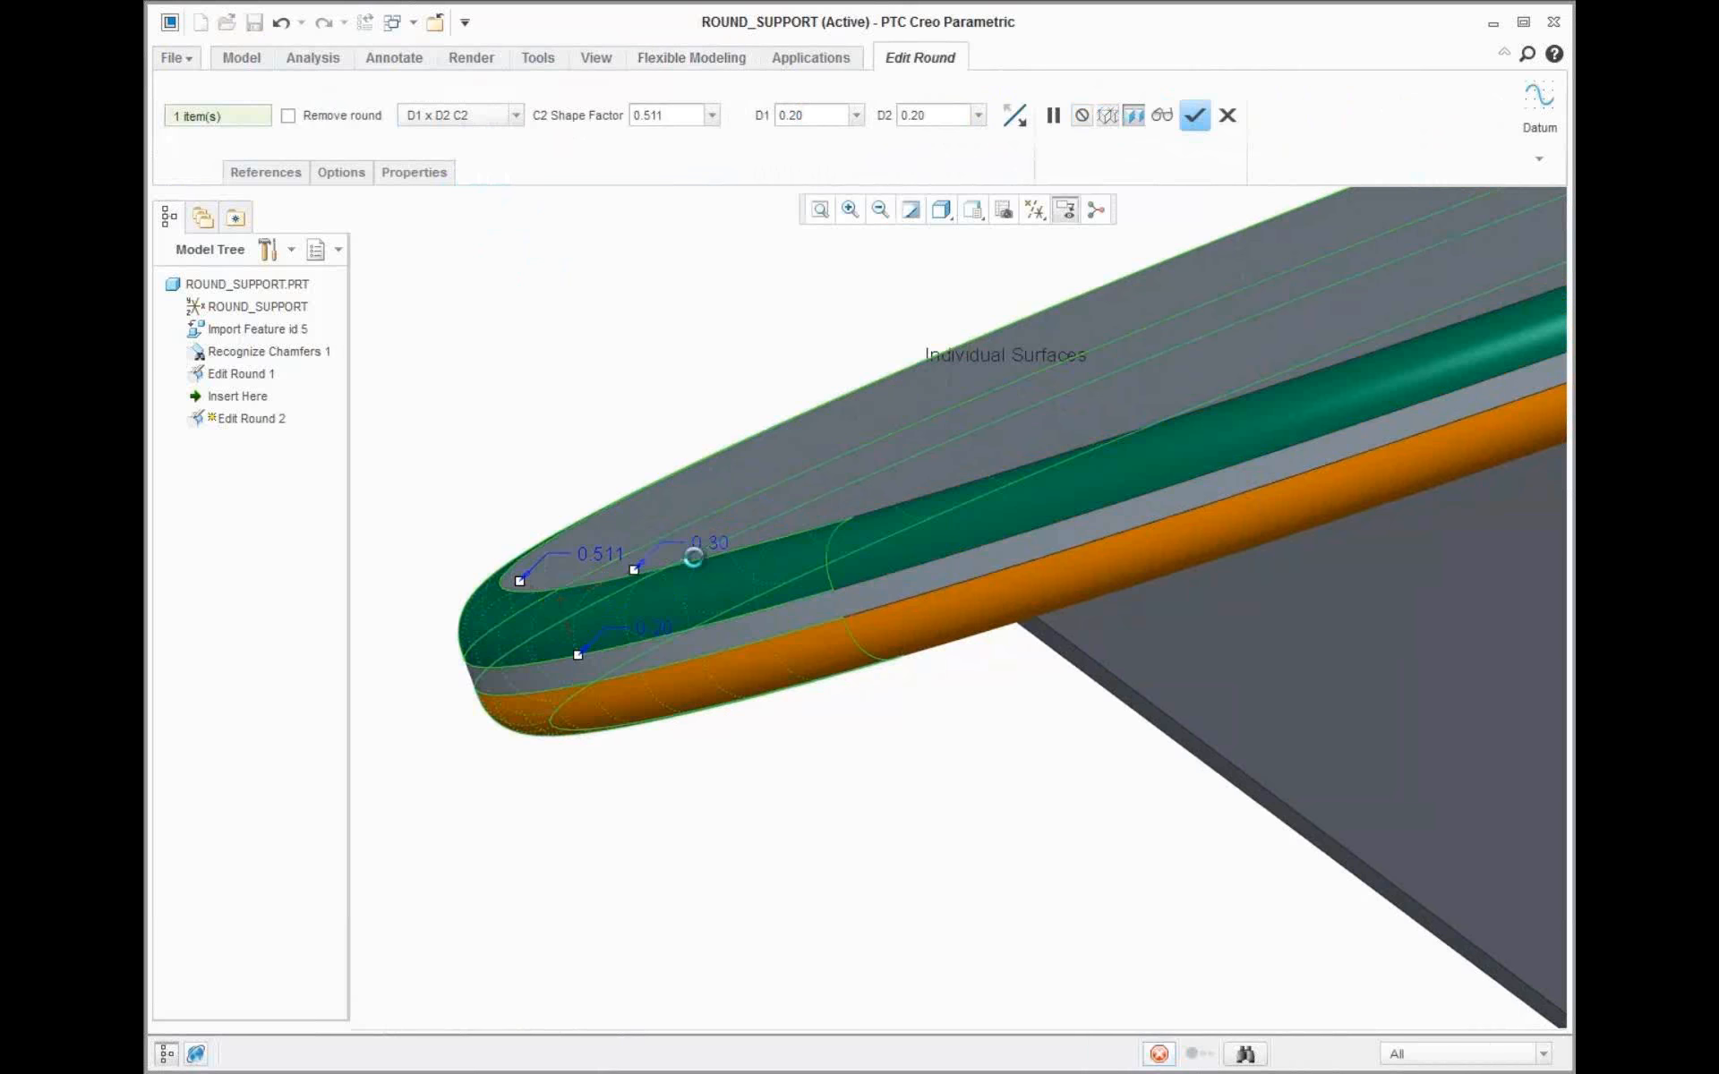
middle_click(586, 382)
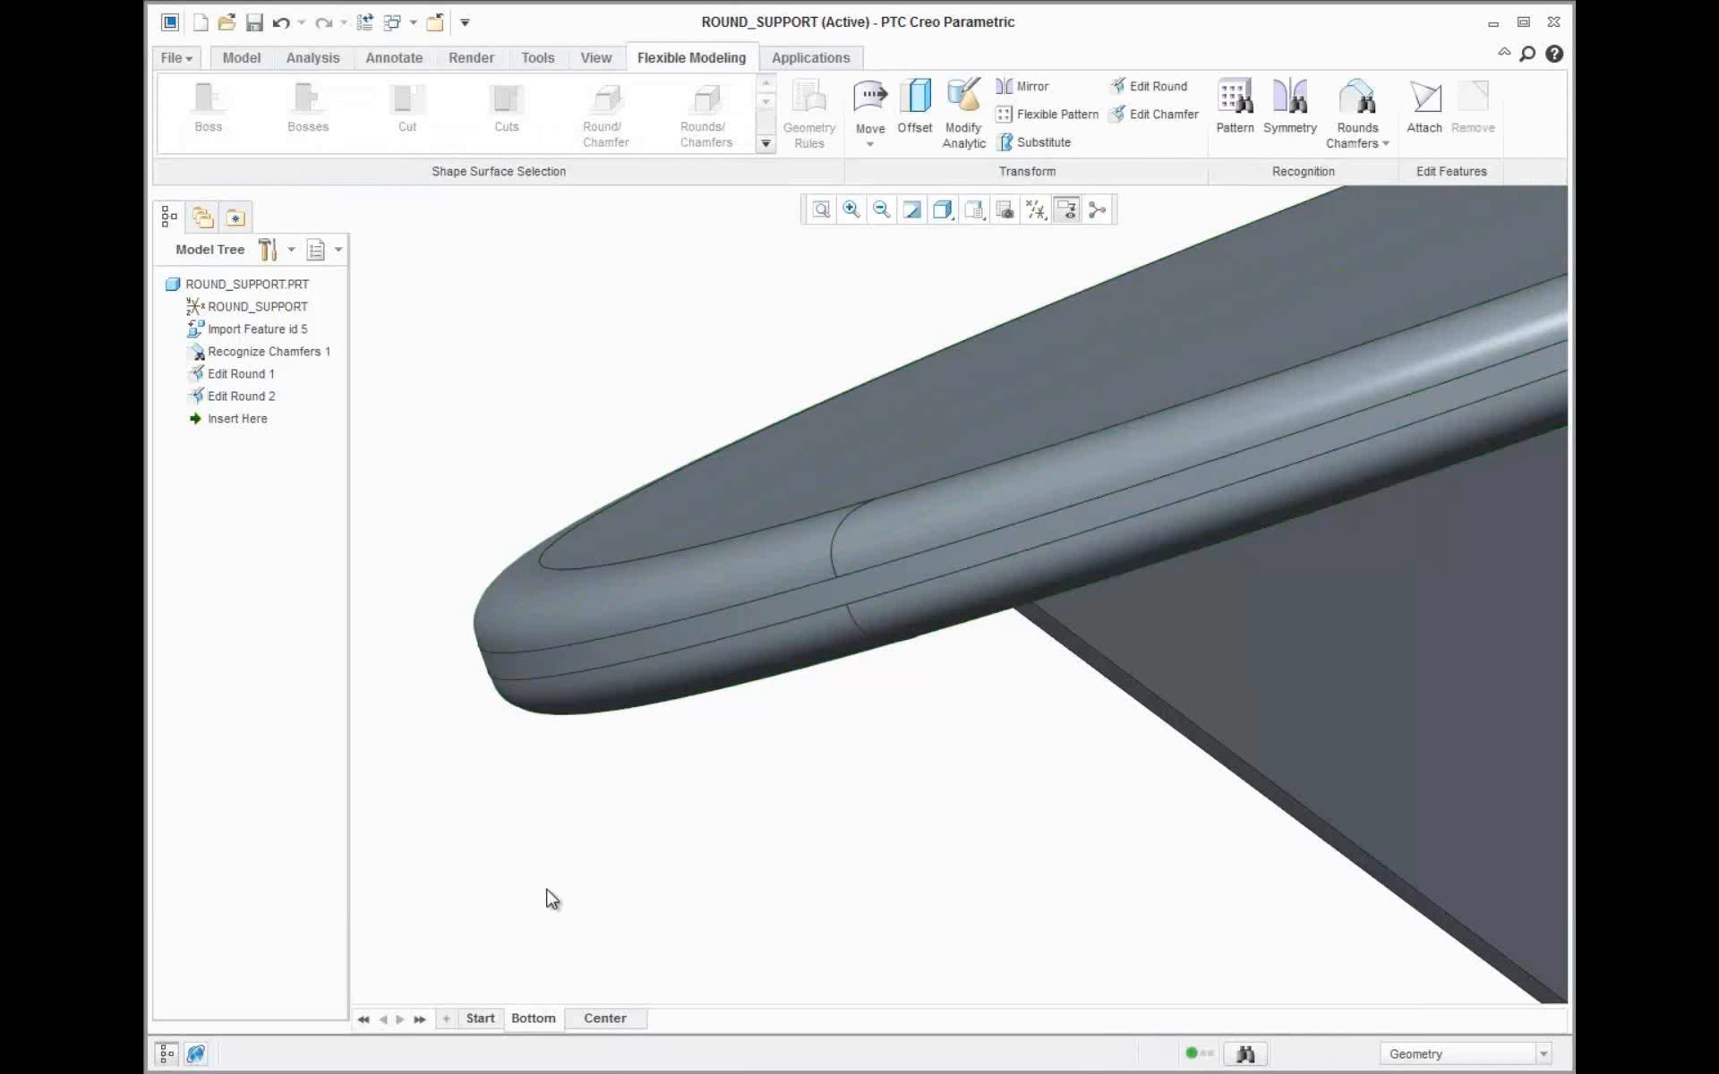
Move the base disc's flat bottom face outward along its normal to thicken the disc
left_click(761, 462)
left_click(869, 103)
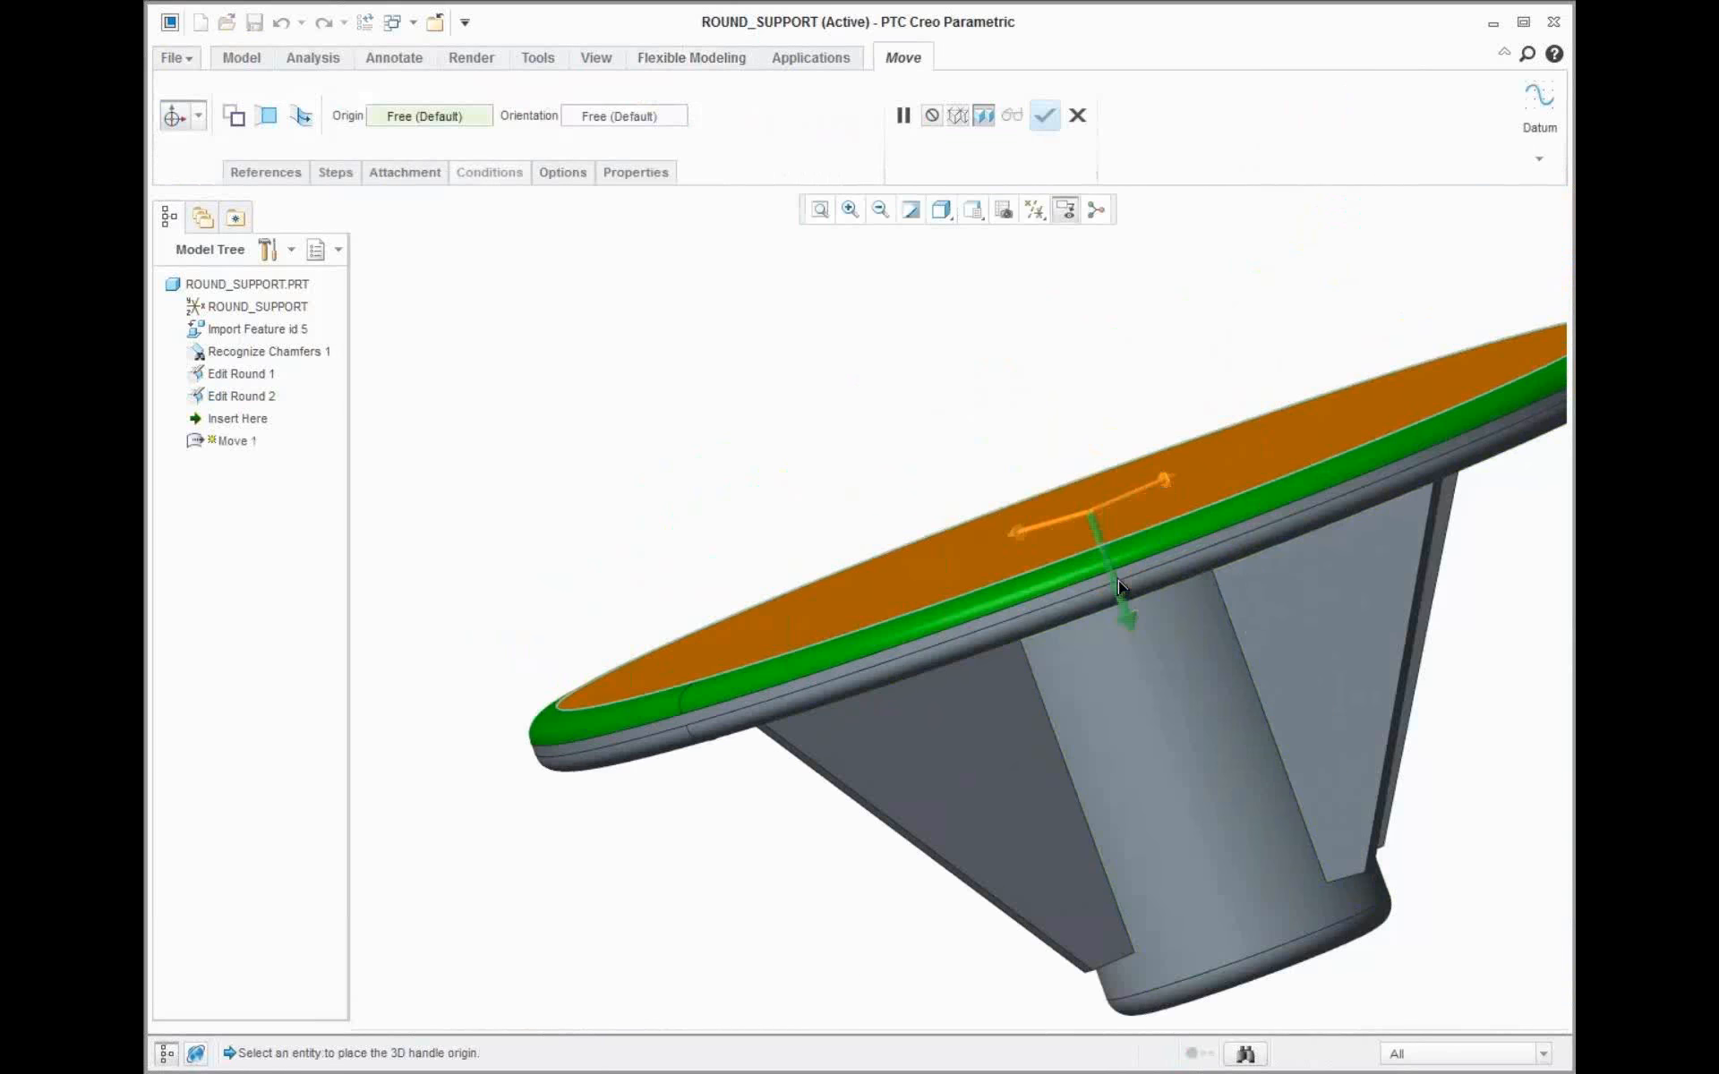
left_click(1118, 582)
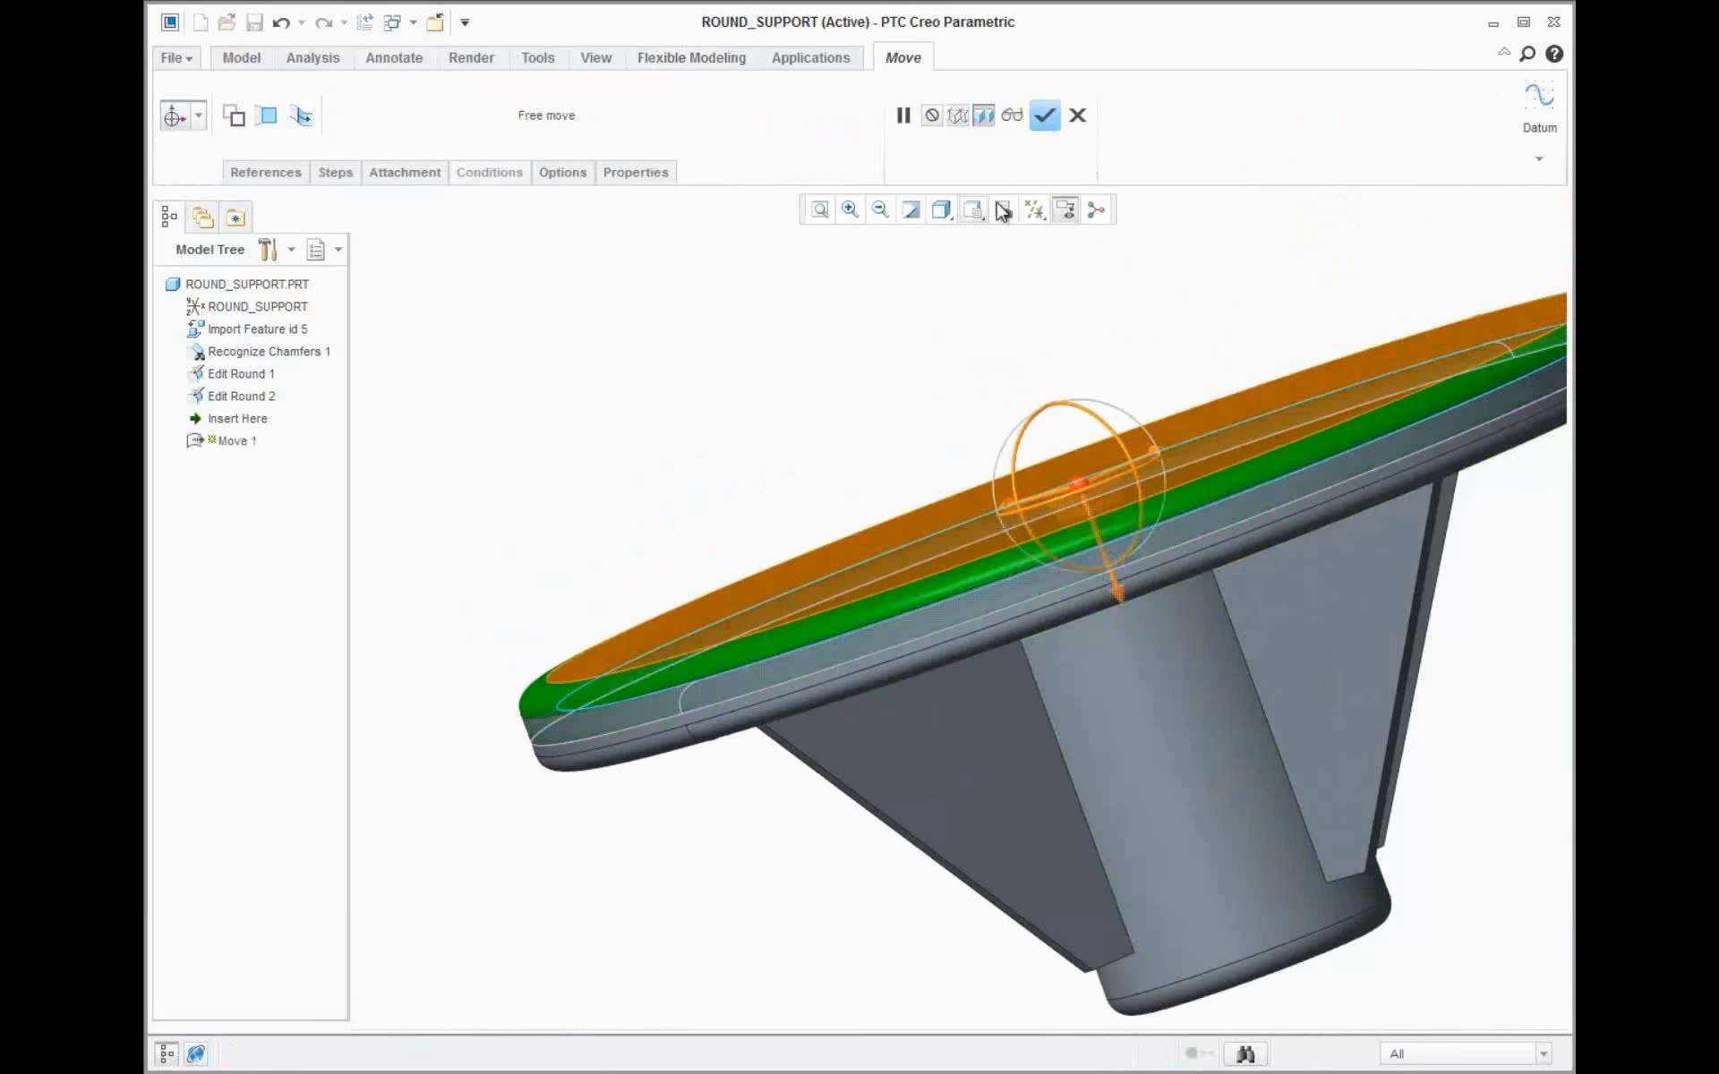
left_click(1044, 115)
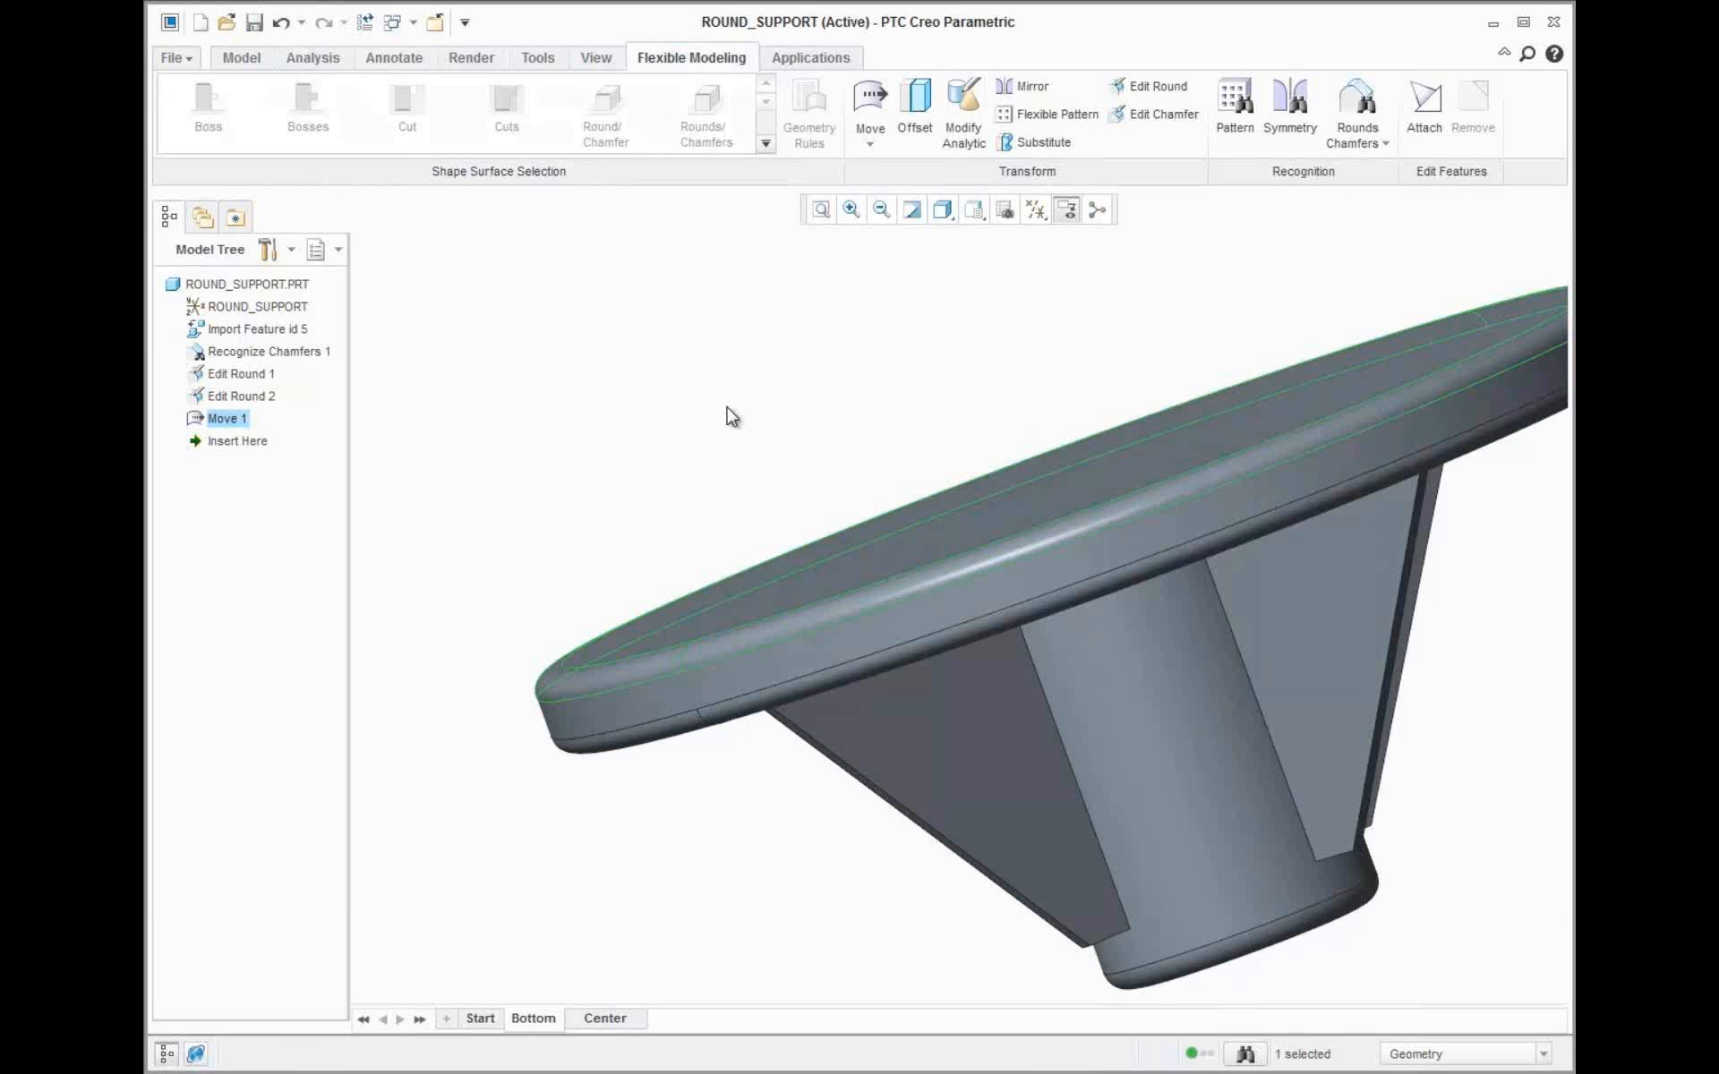
Try to tilt the central boss's outer and inner cylindrical surfaces together with a free Move, preview the result, and cancel the move
left_click(604, 1019)
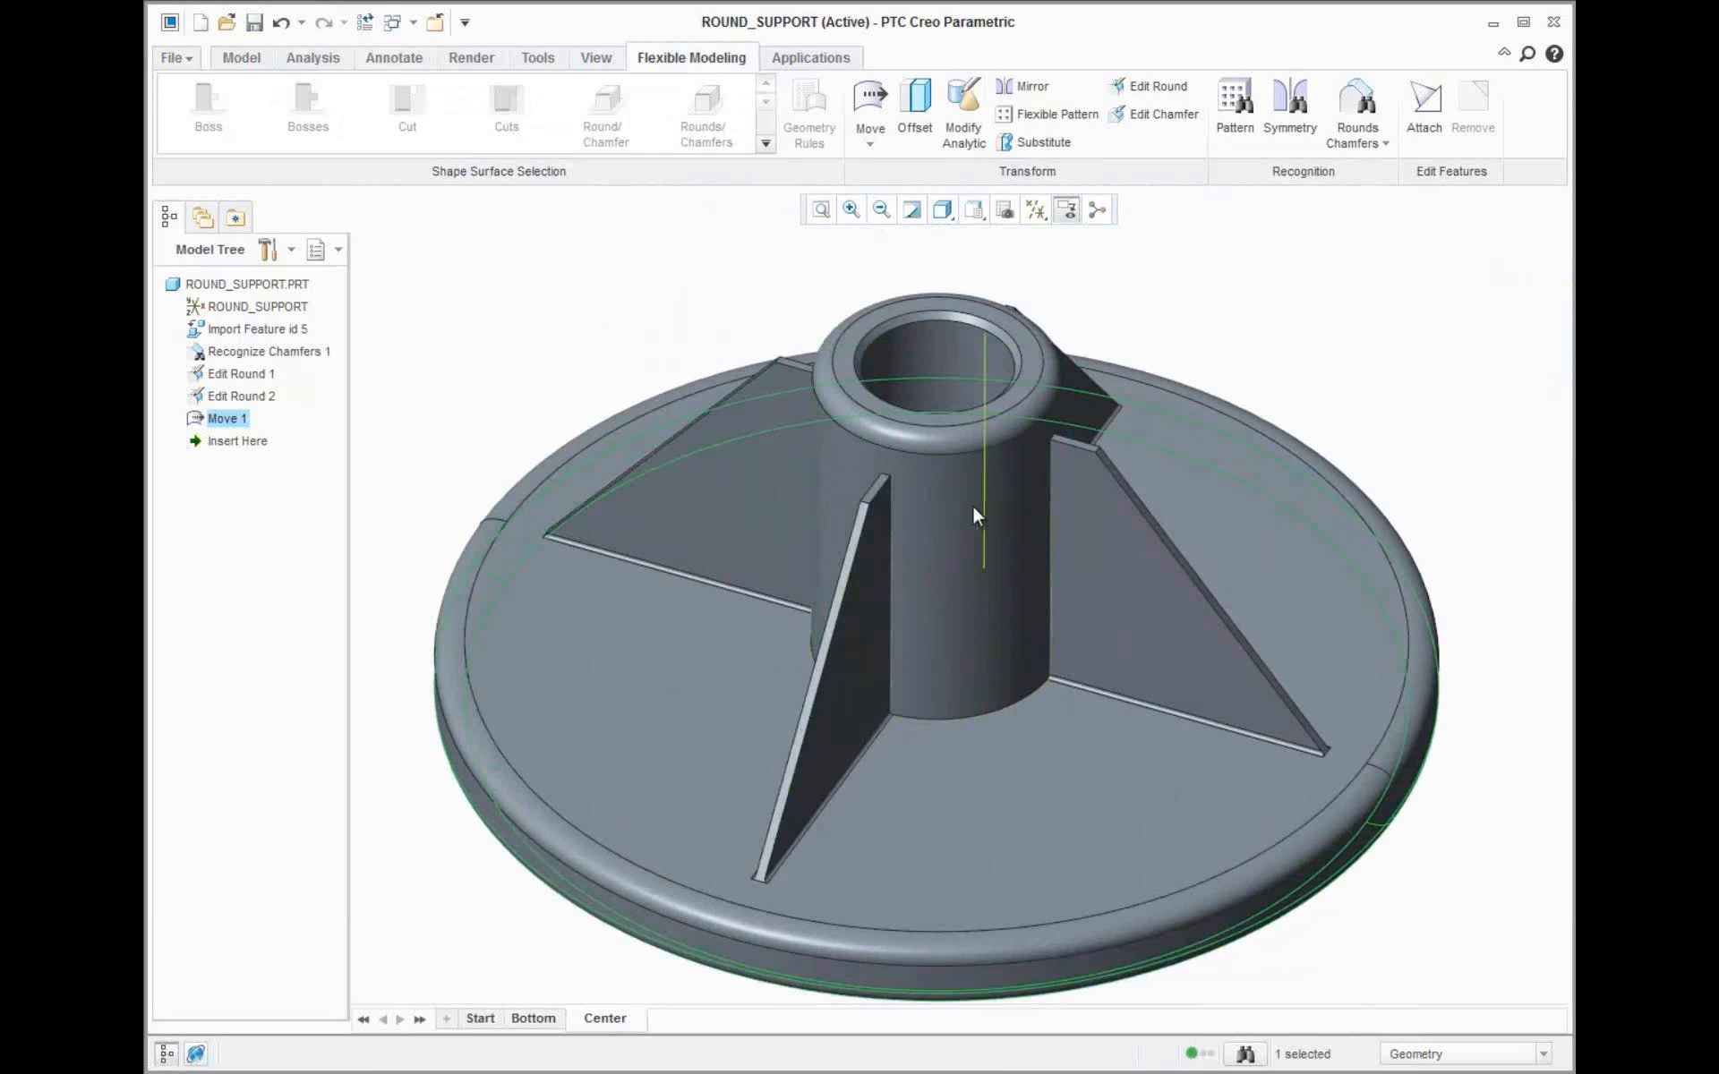
left_click(973, 503)
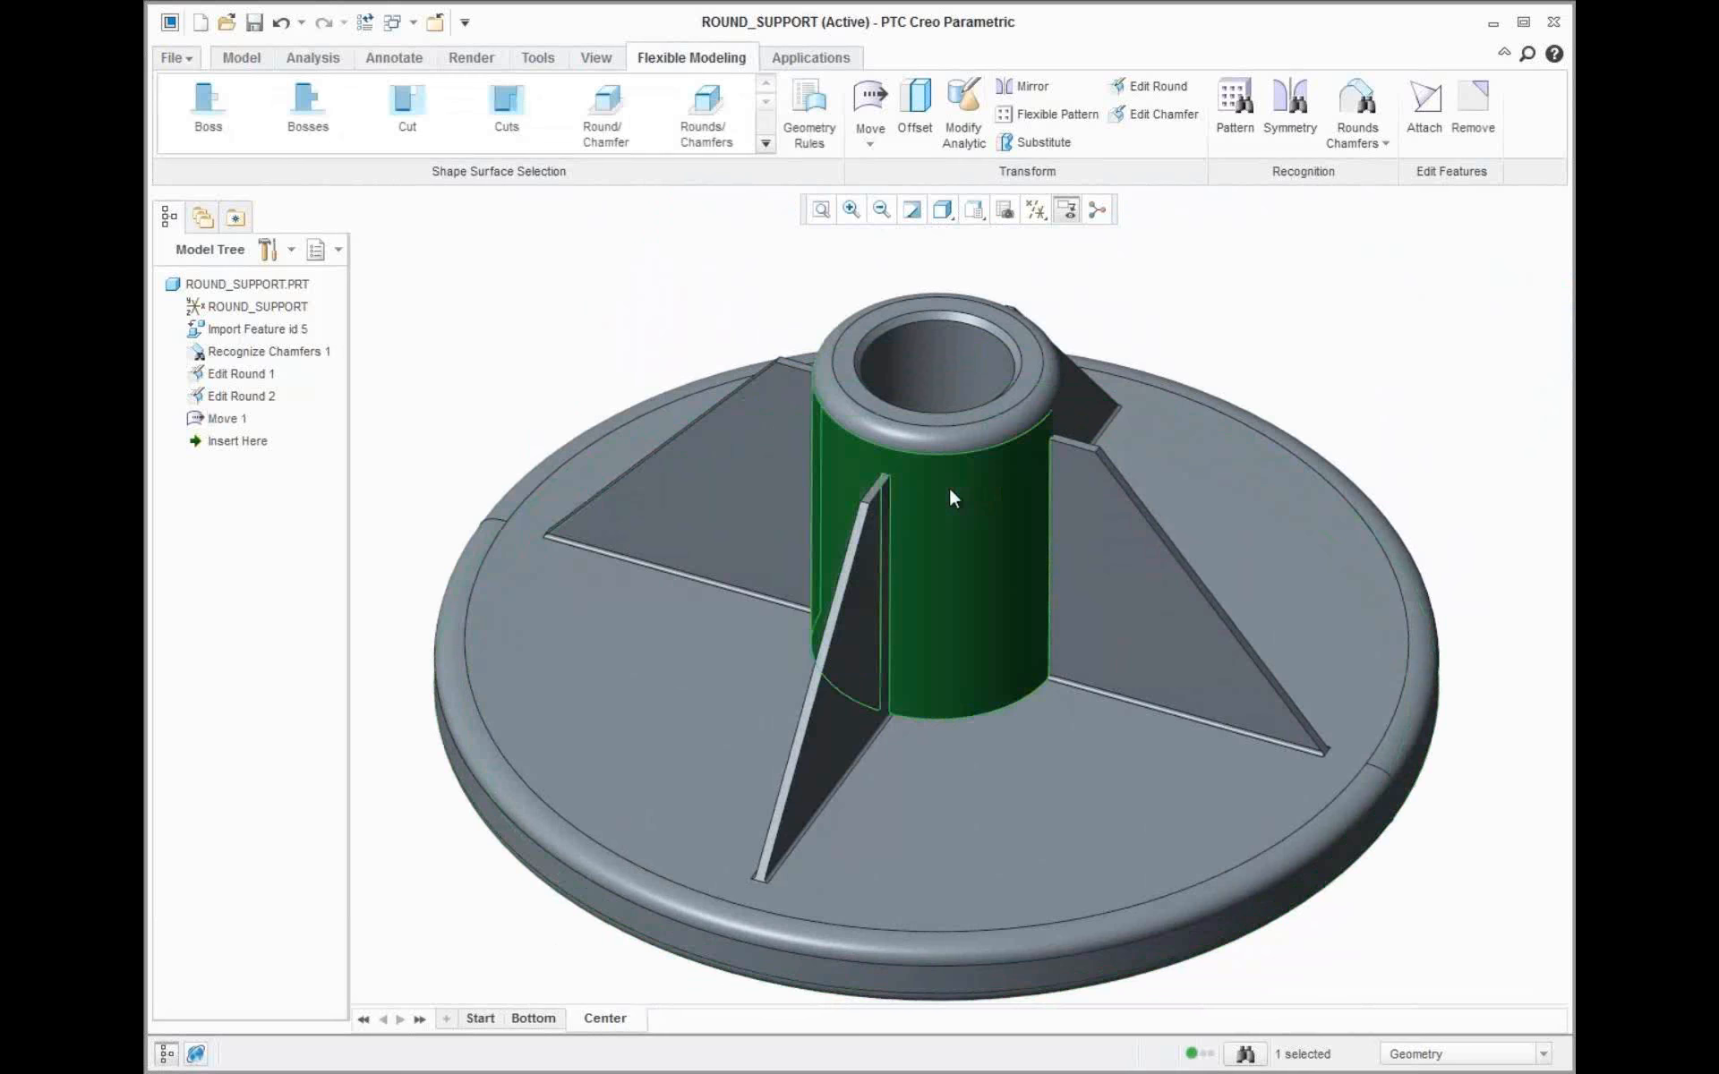
left_click(964, 340, "ctrl")
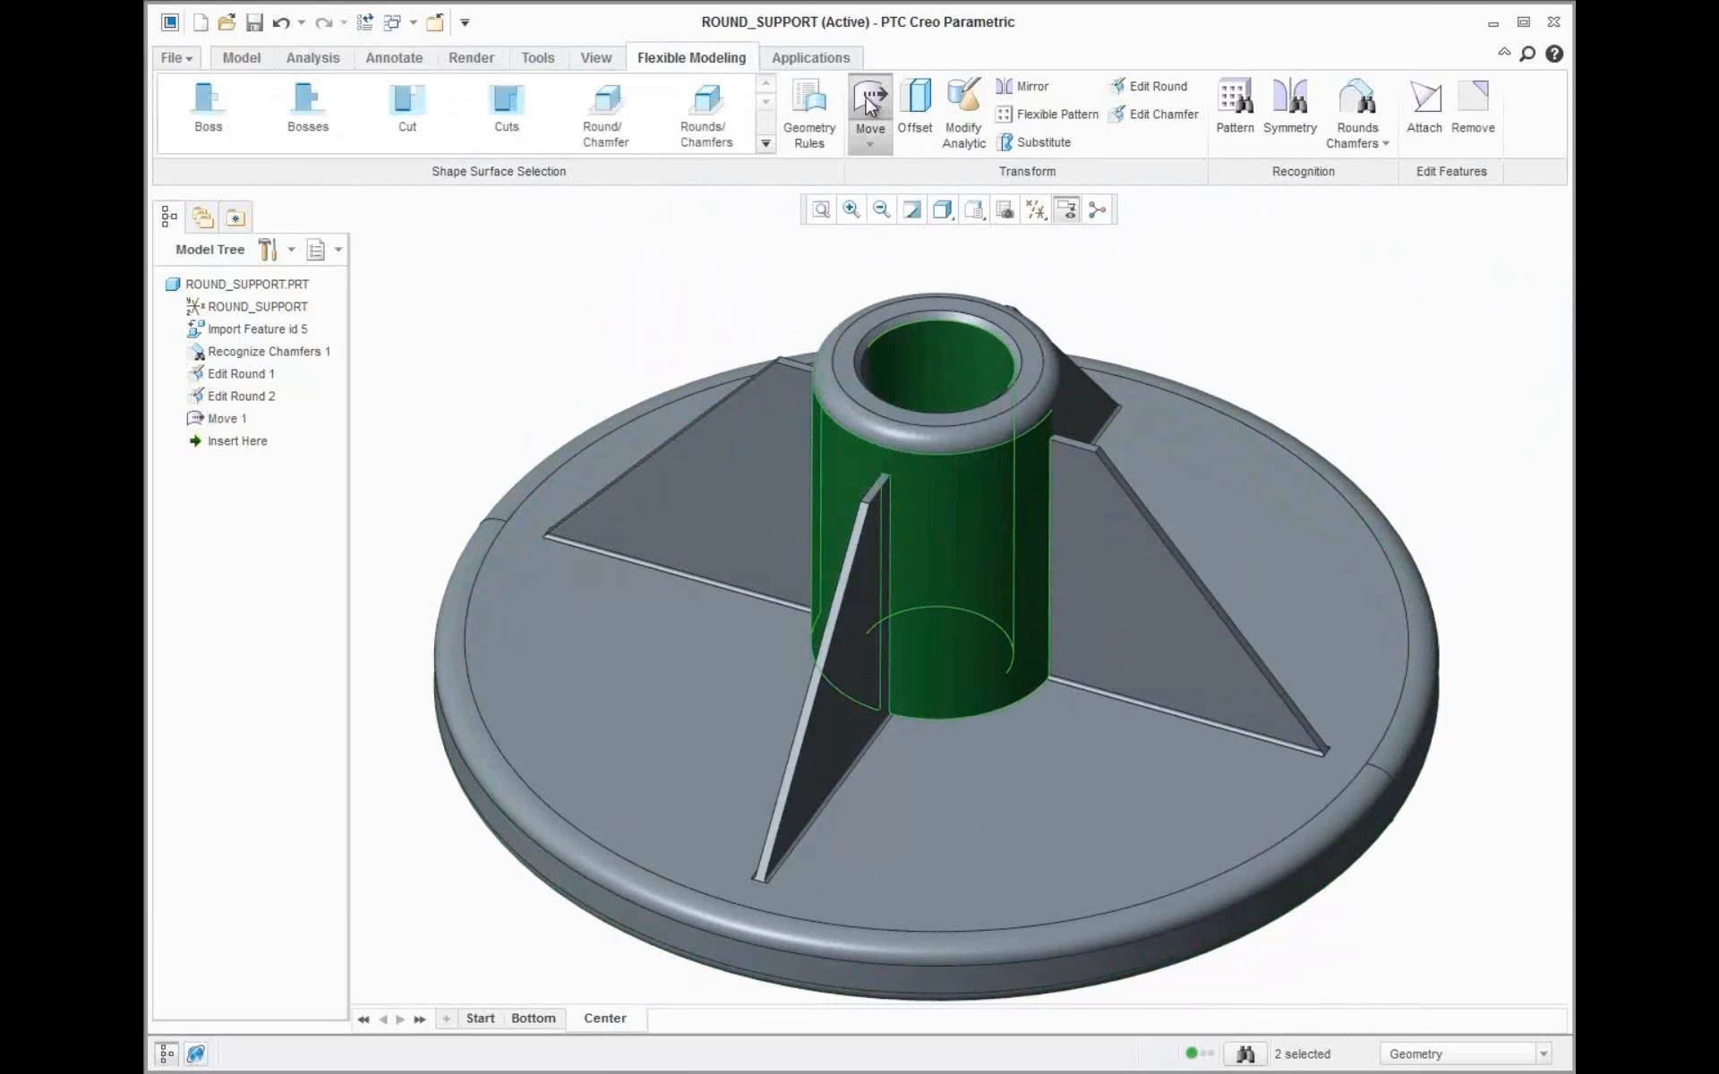
left_click(868, 106)
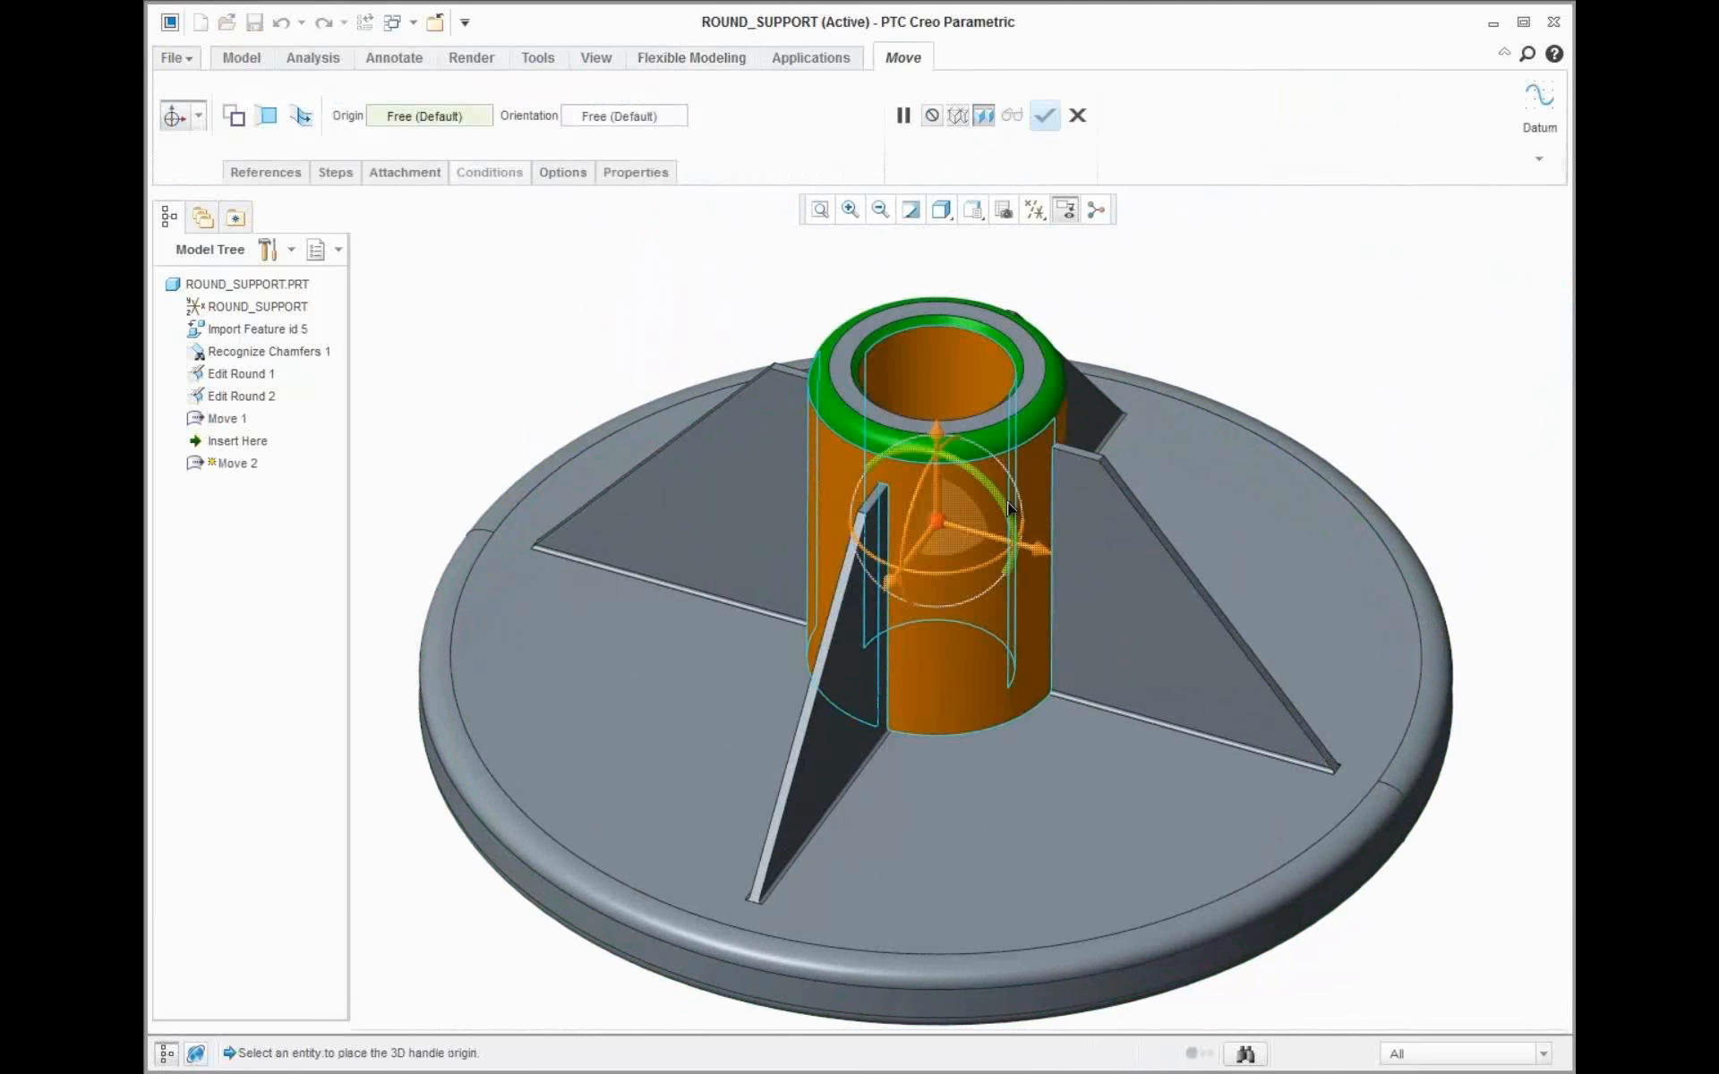
left_click_drag(1005, 506, 1010, 421)
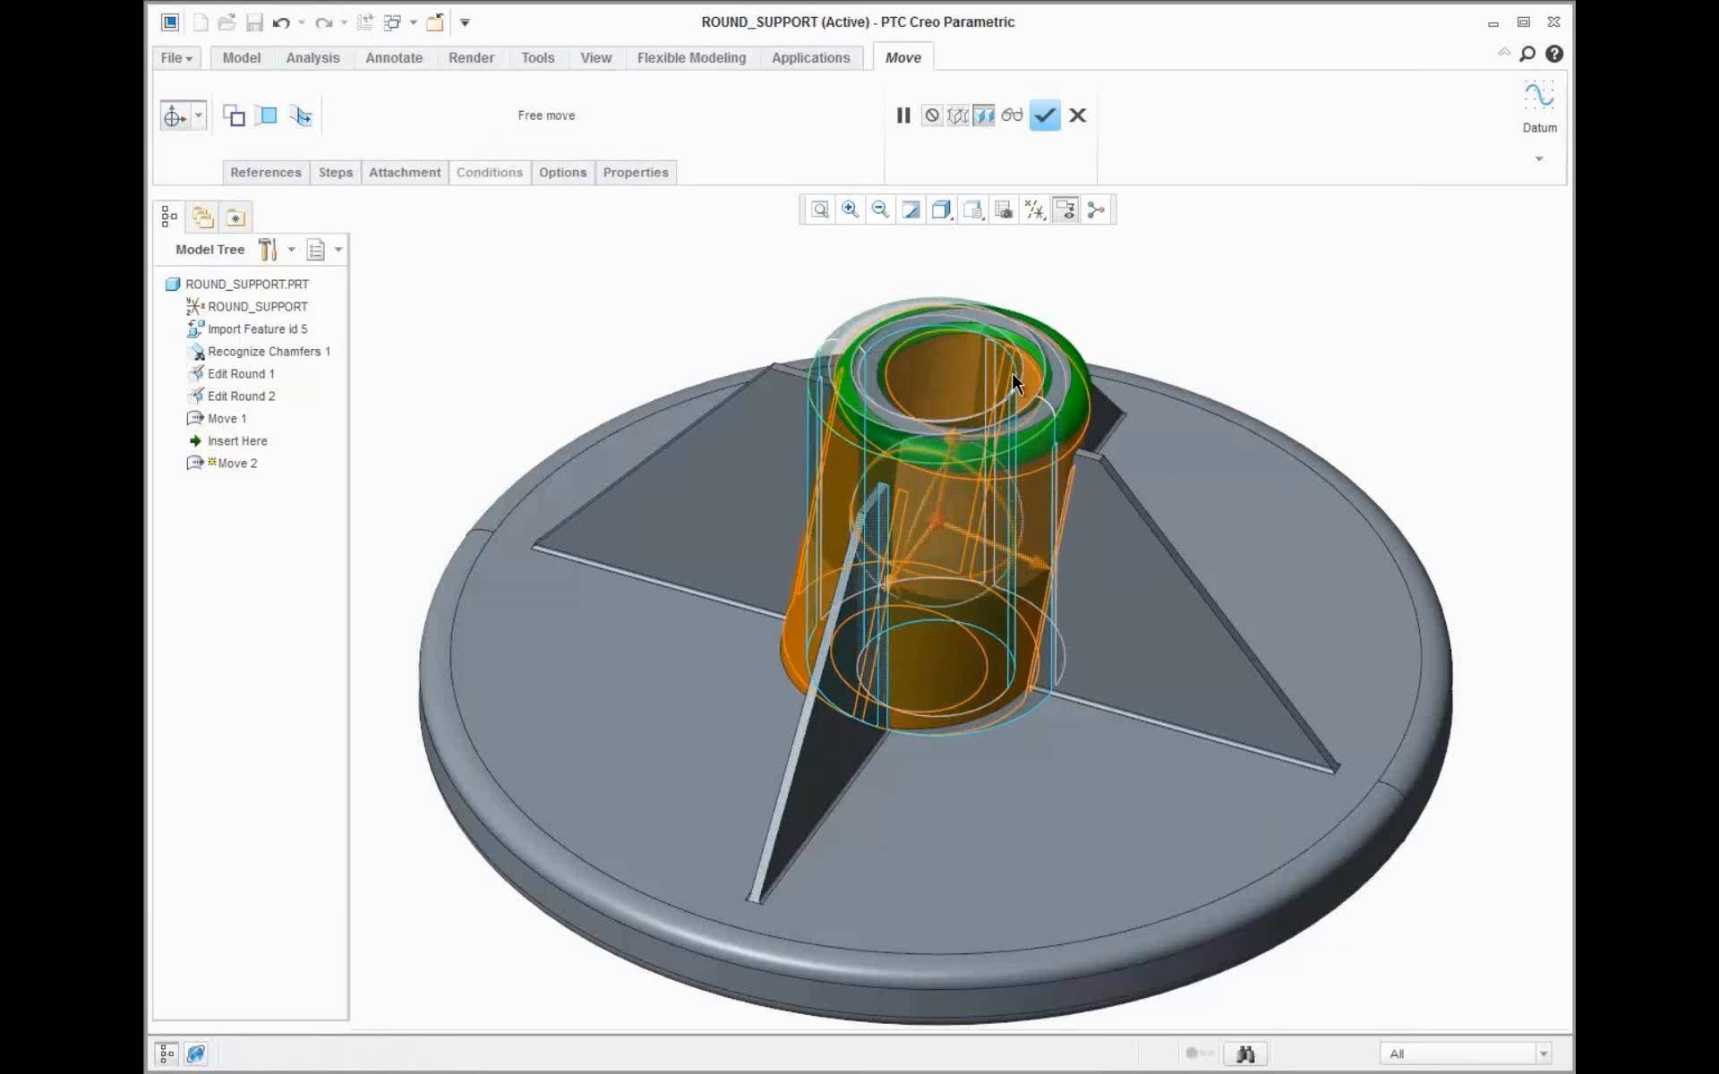
left_click(1012, 116)
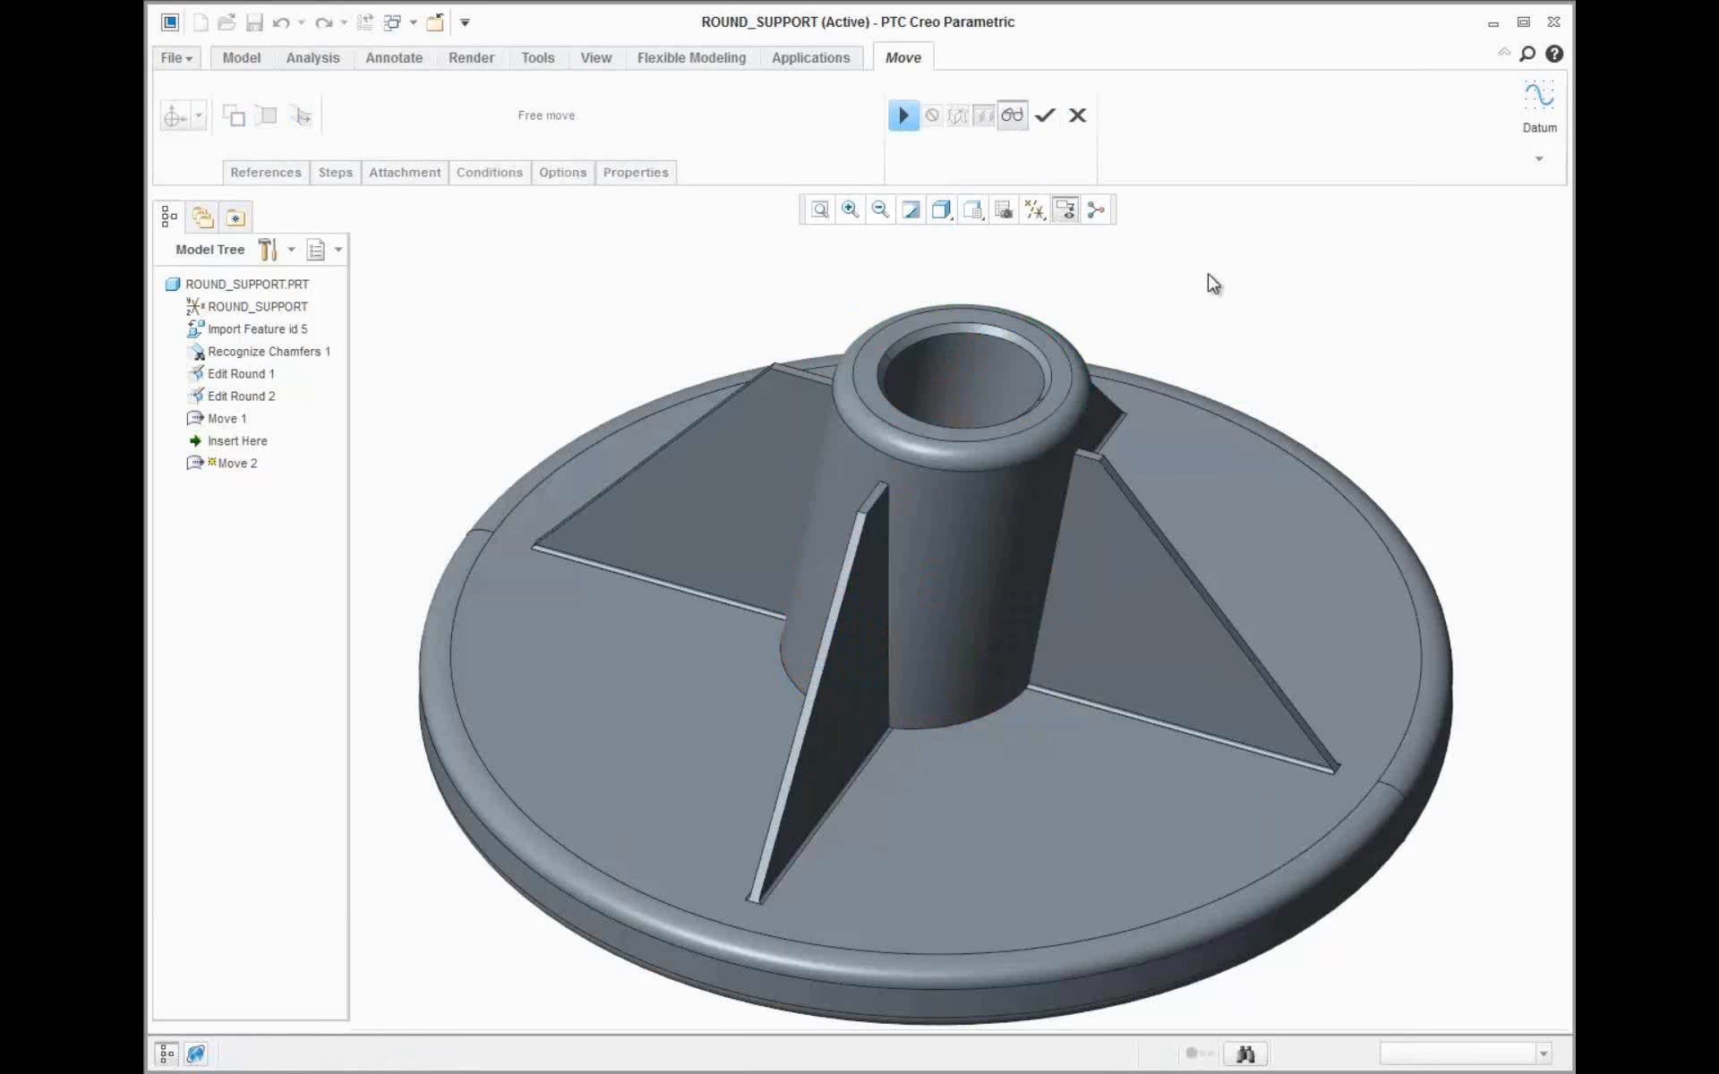
left_click(1078, 116)
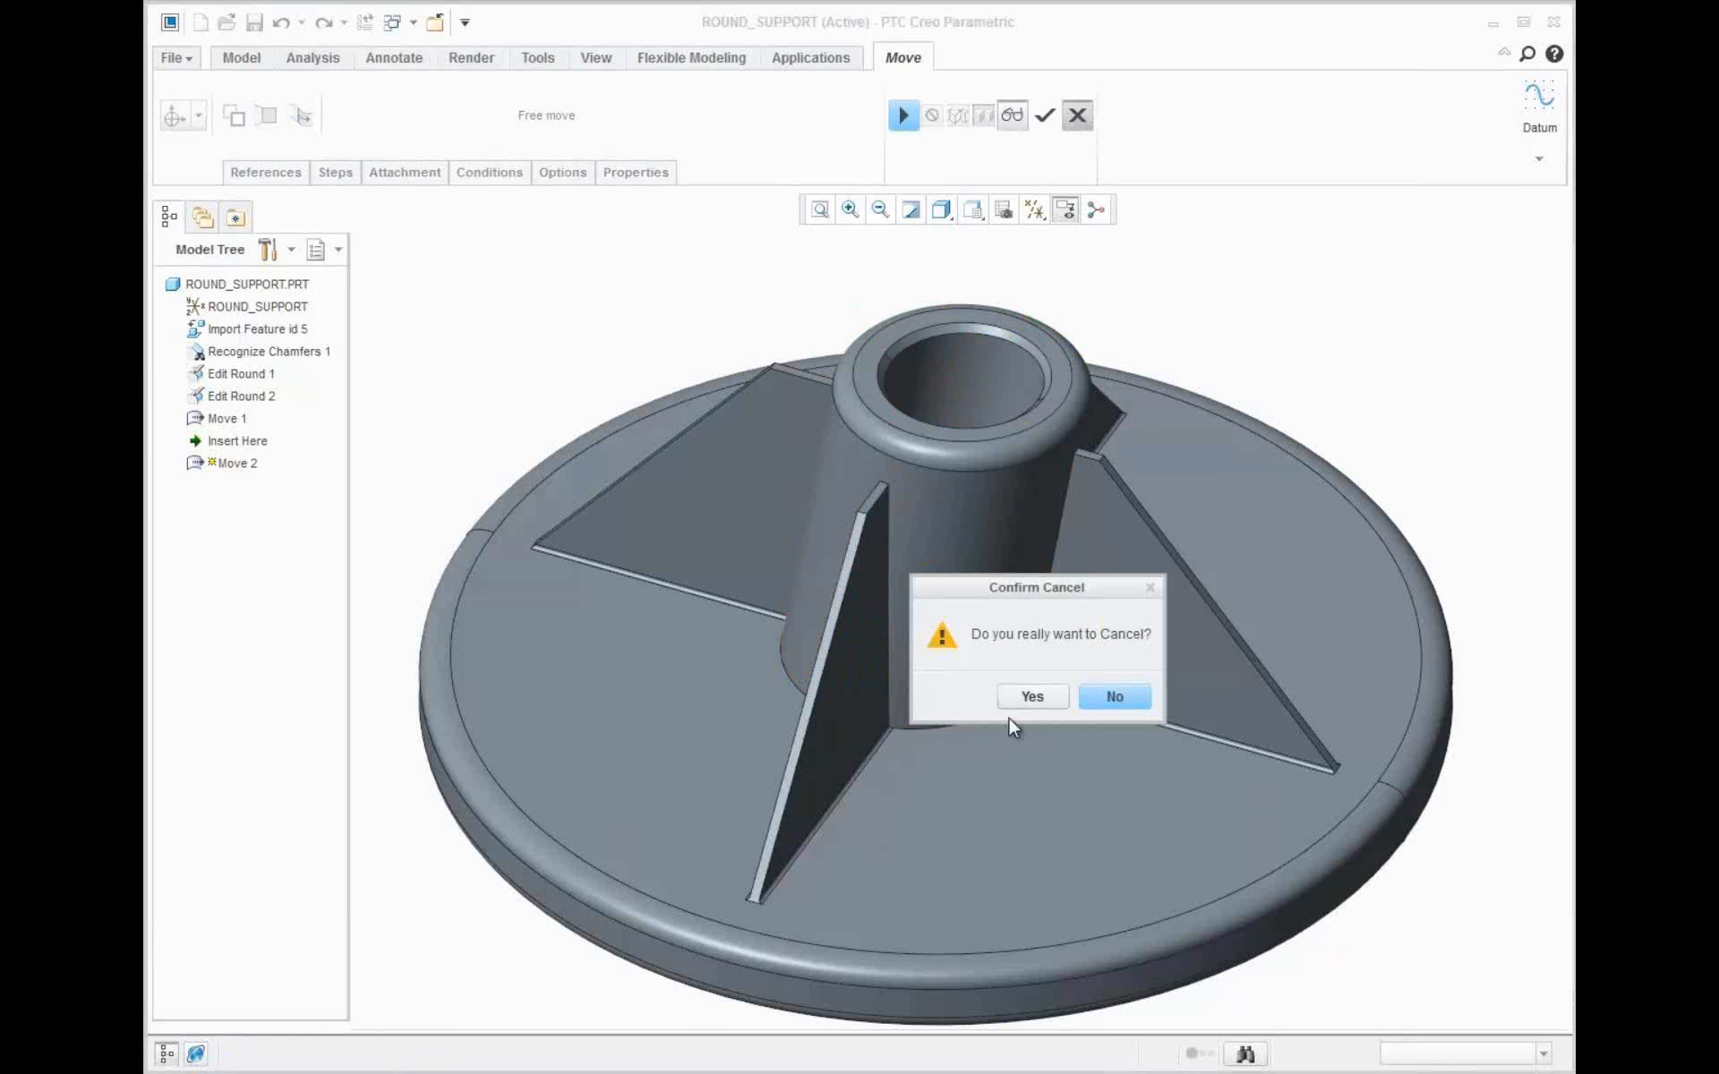
left_click(1030, 697)
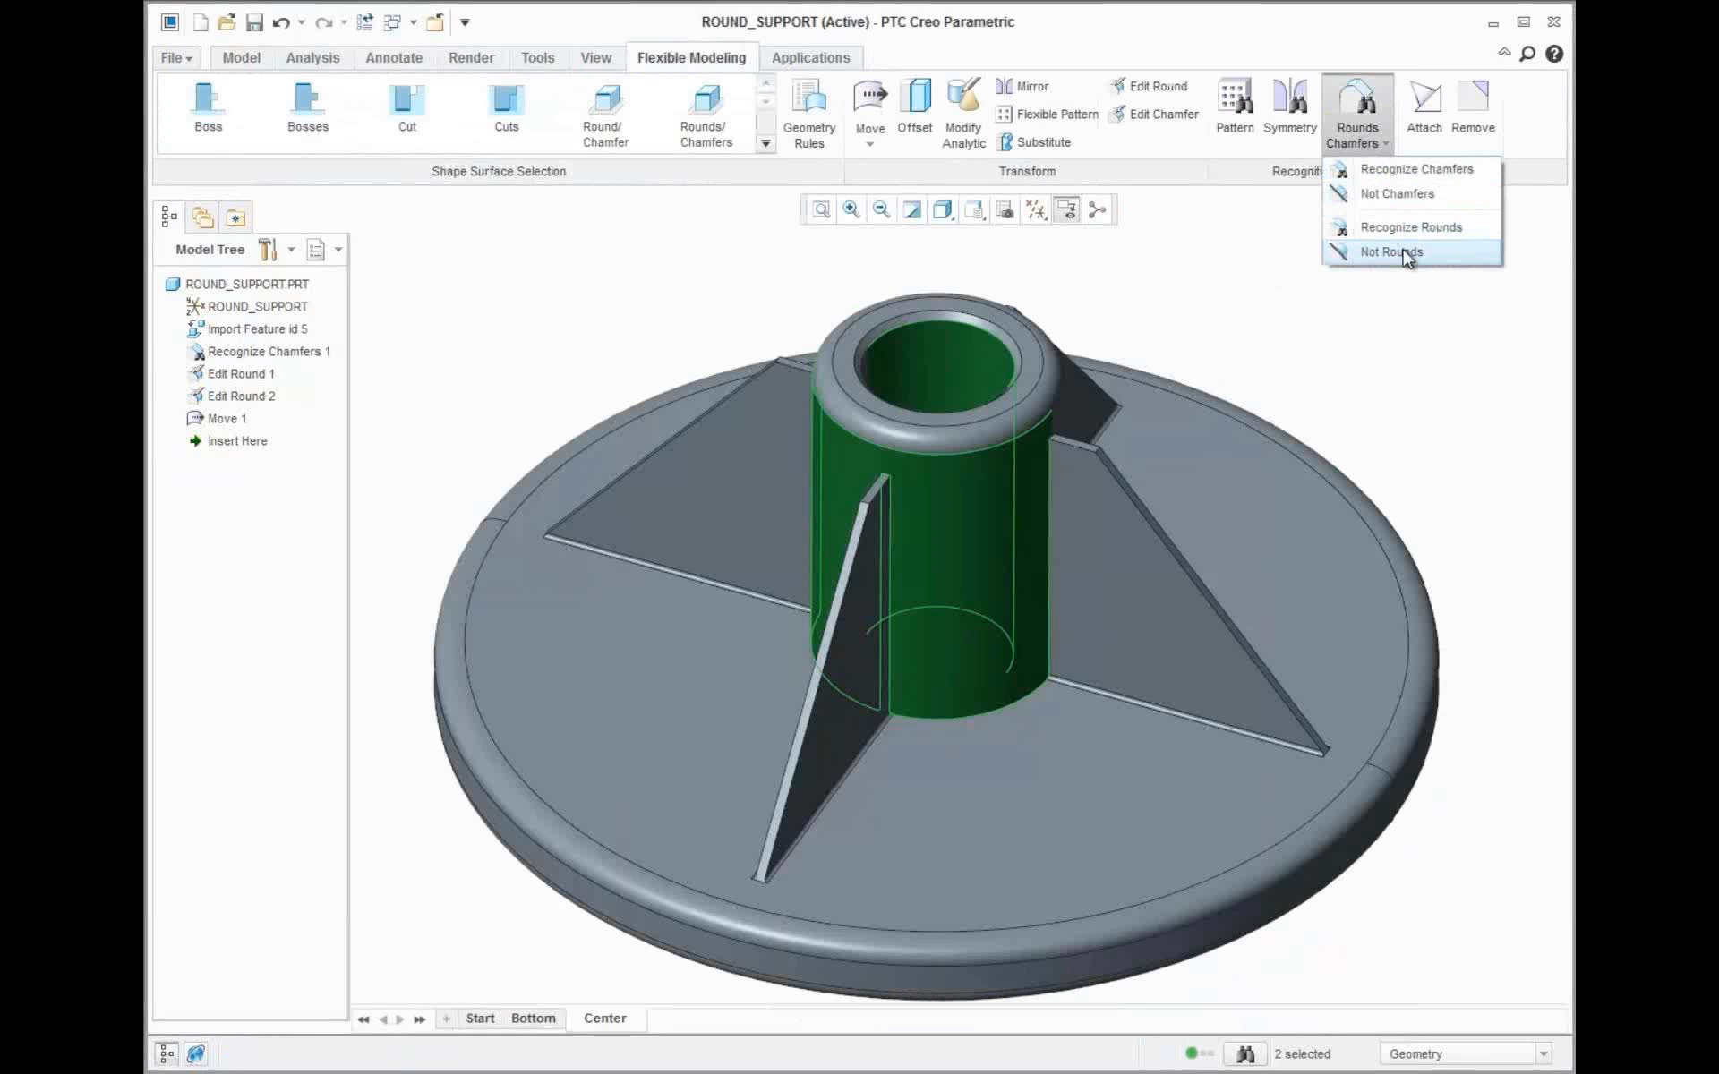
Tag the outer round around the central boss's upper edge as Not Rounds
left_click(1390, 252)
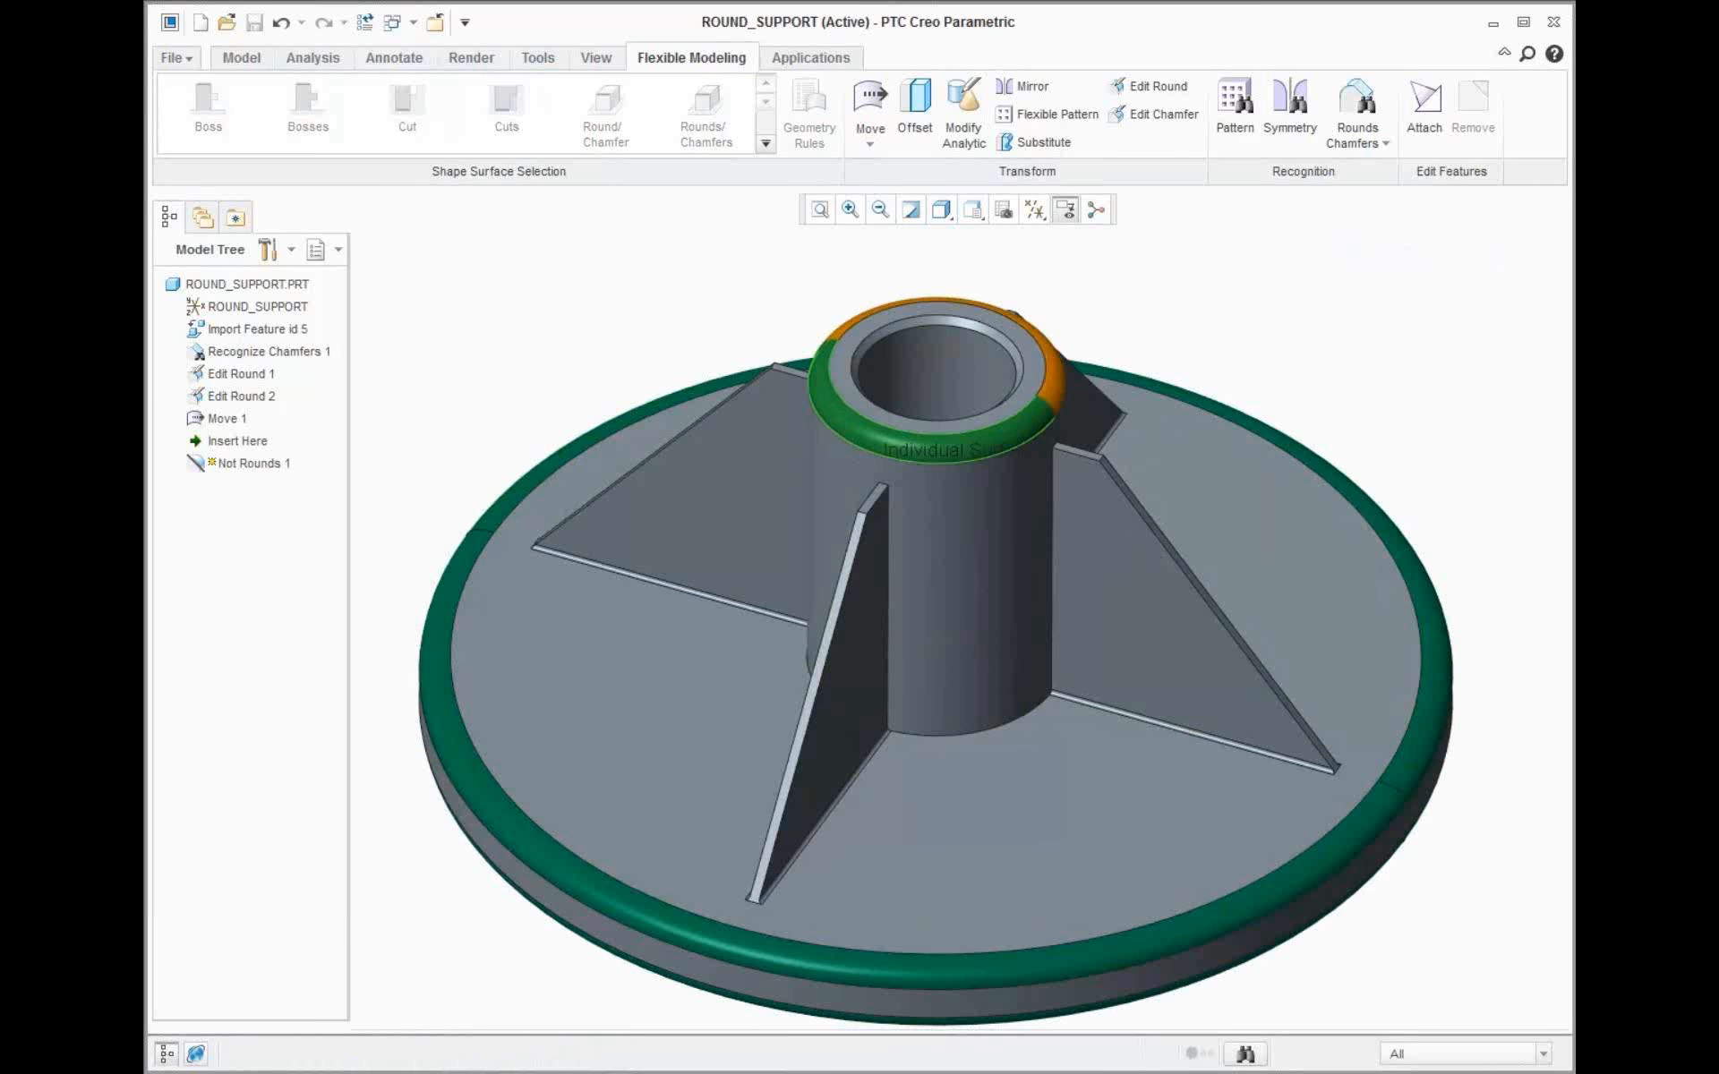
left_click(1456, 501)
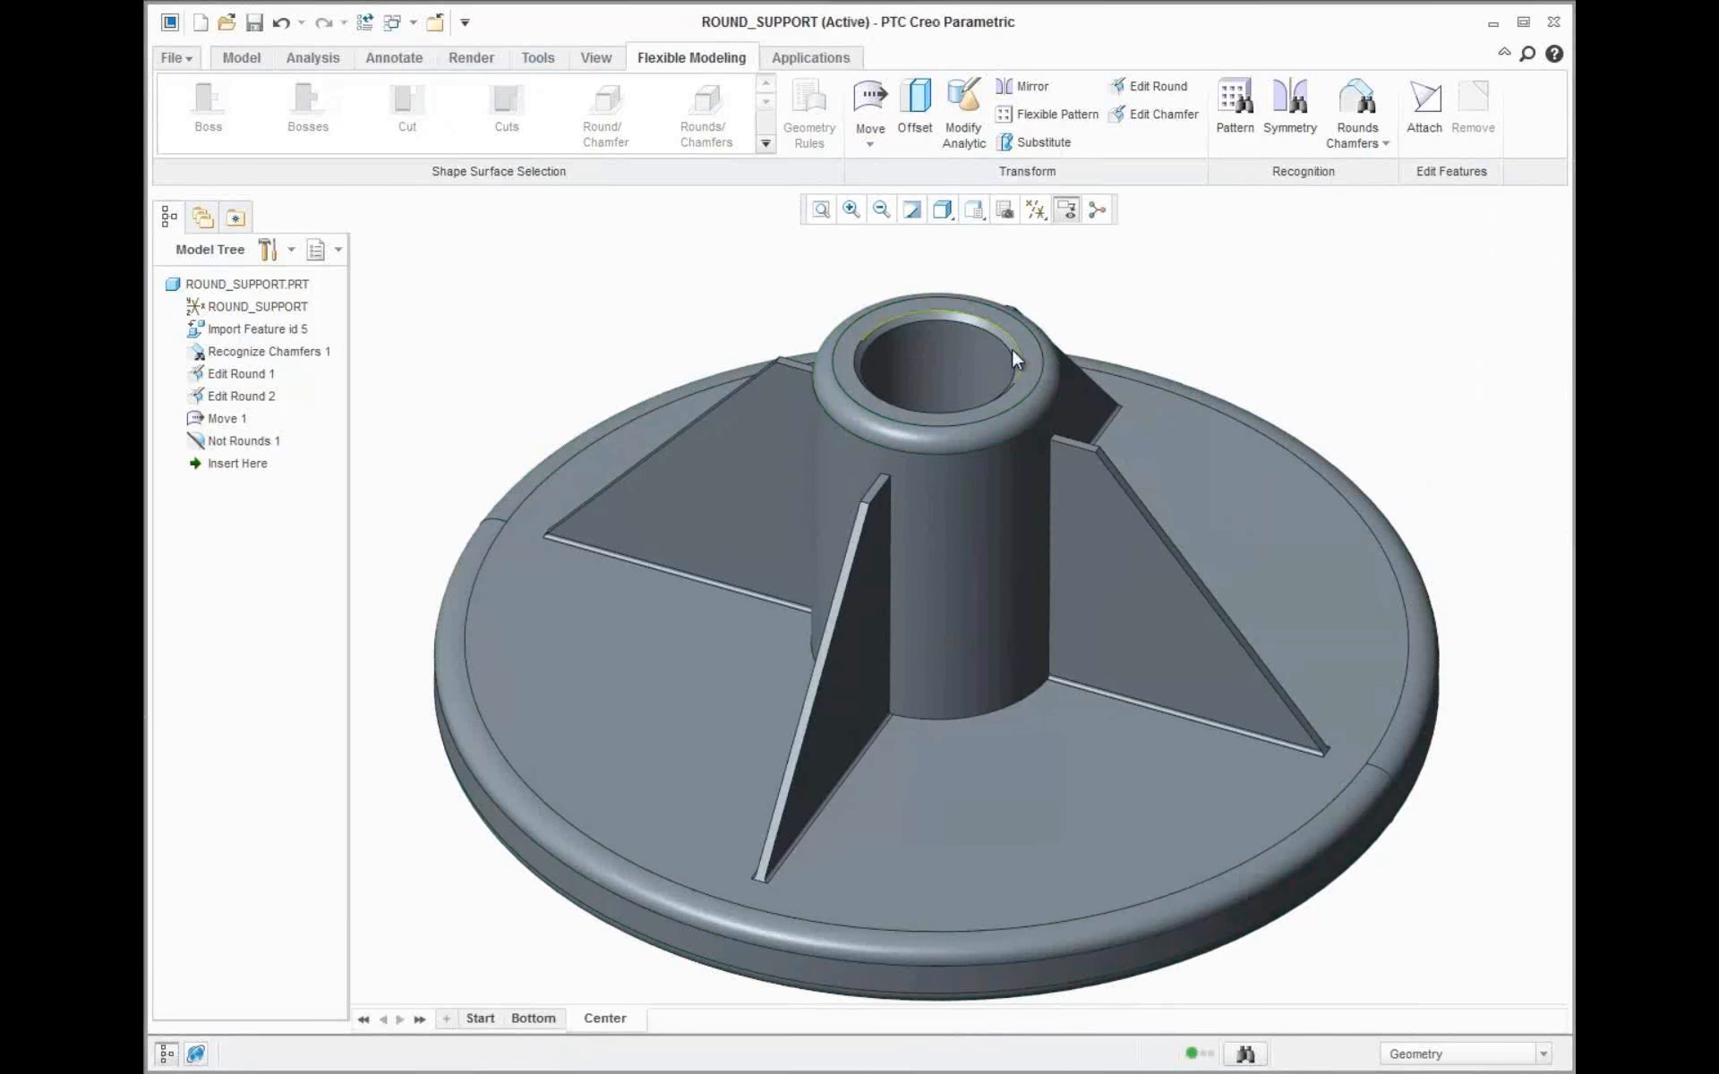
Tilt the boss's outer and inner cylindrical surfaces slightly with Move, propagating tangency to the adjacent upper round, and complete the move
left_click(935, 467)
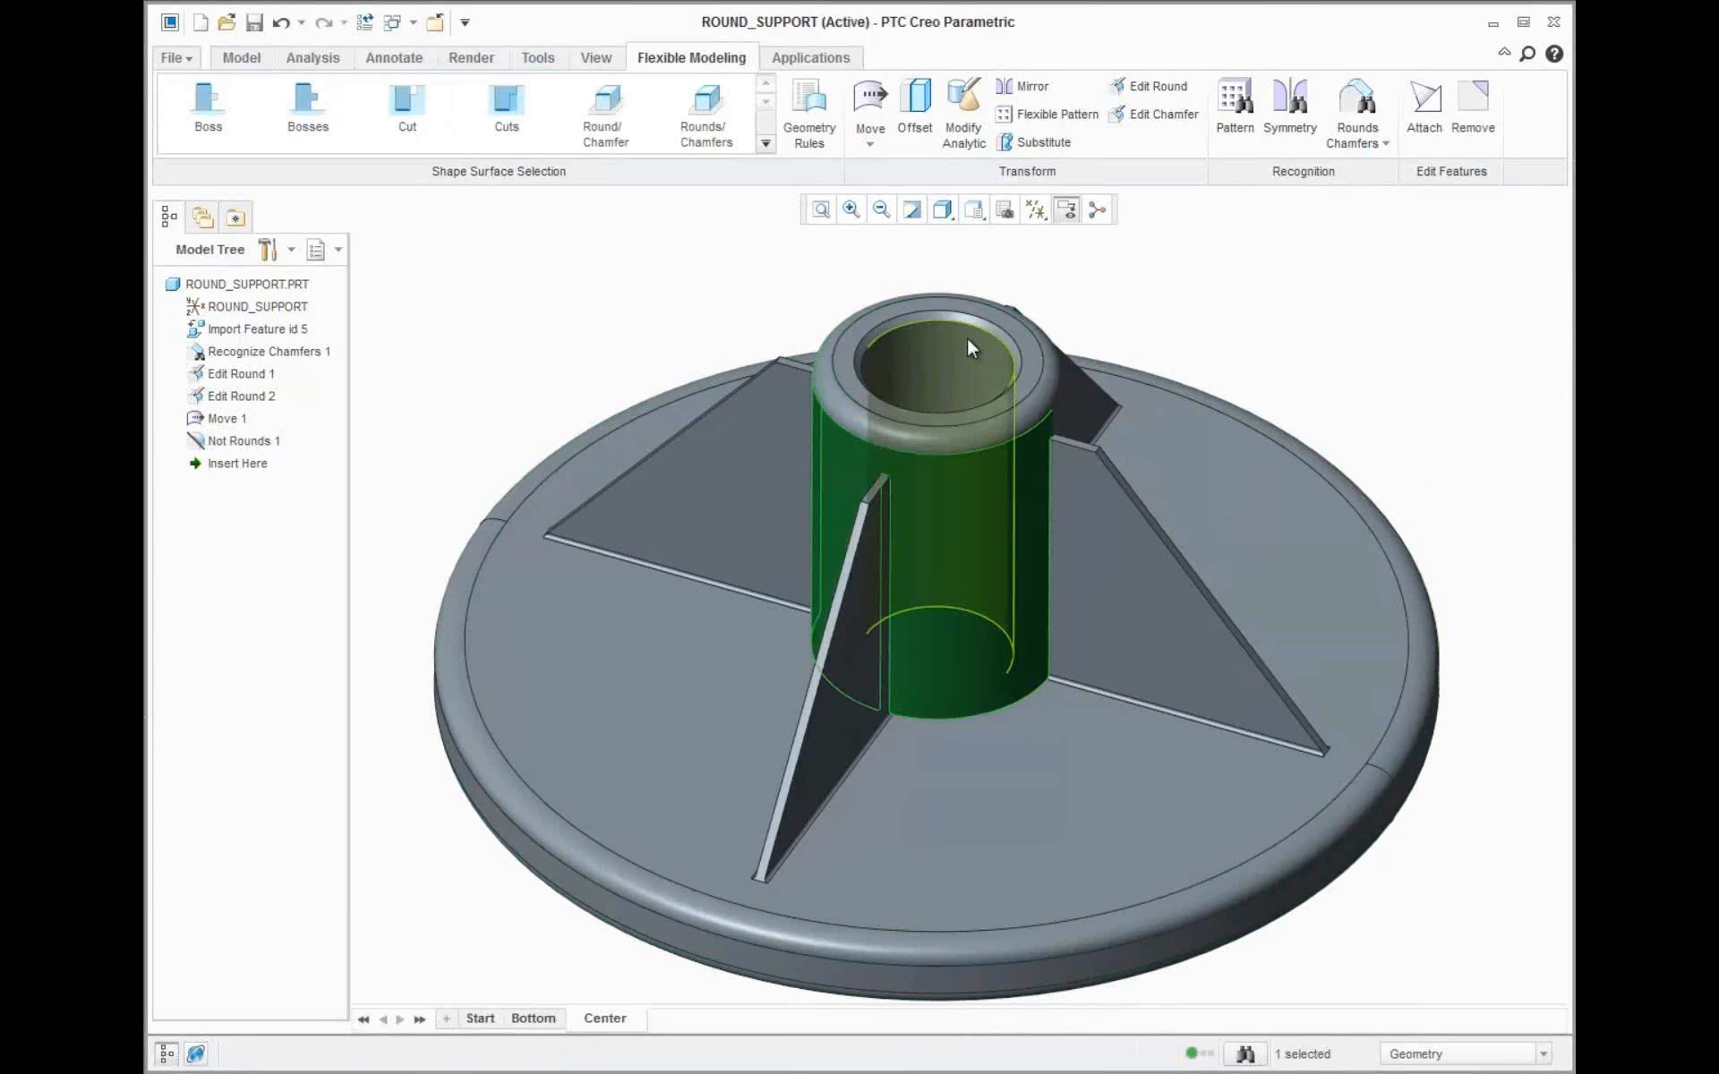
left_click(971, 347, "ctrl")
left_click(870, 100)
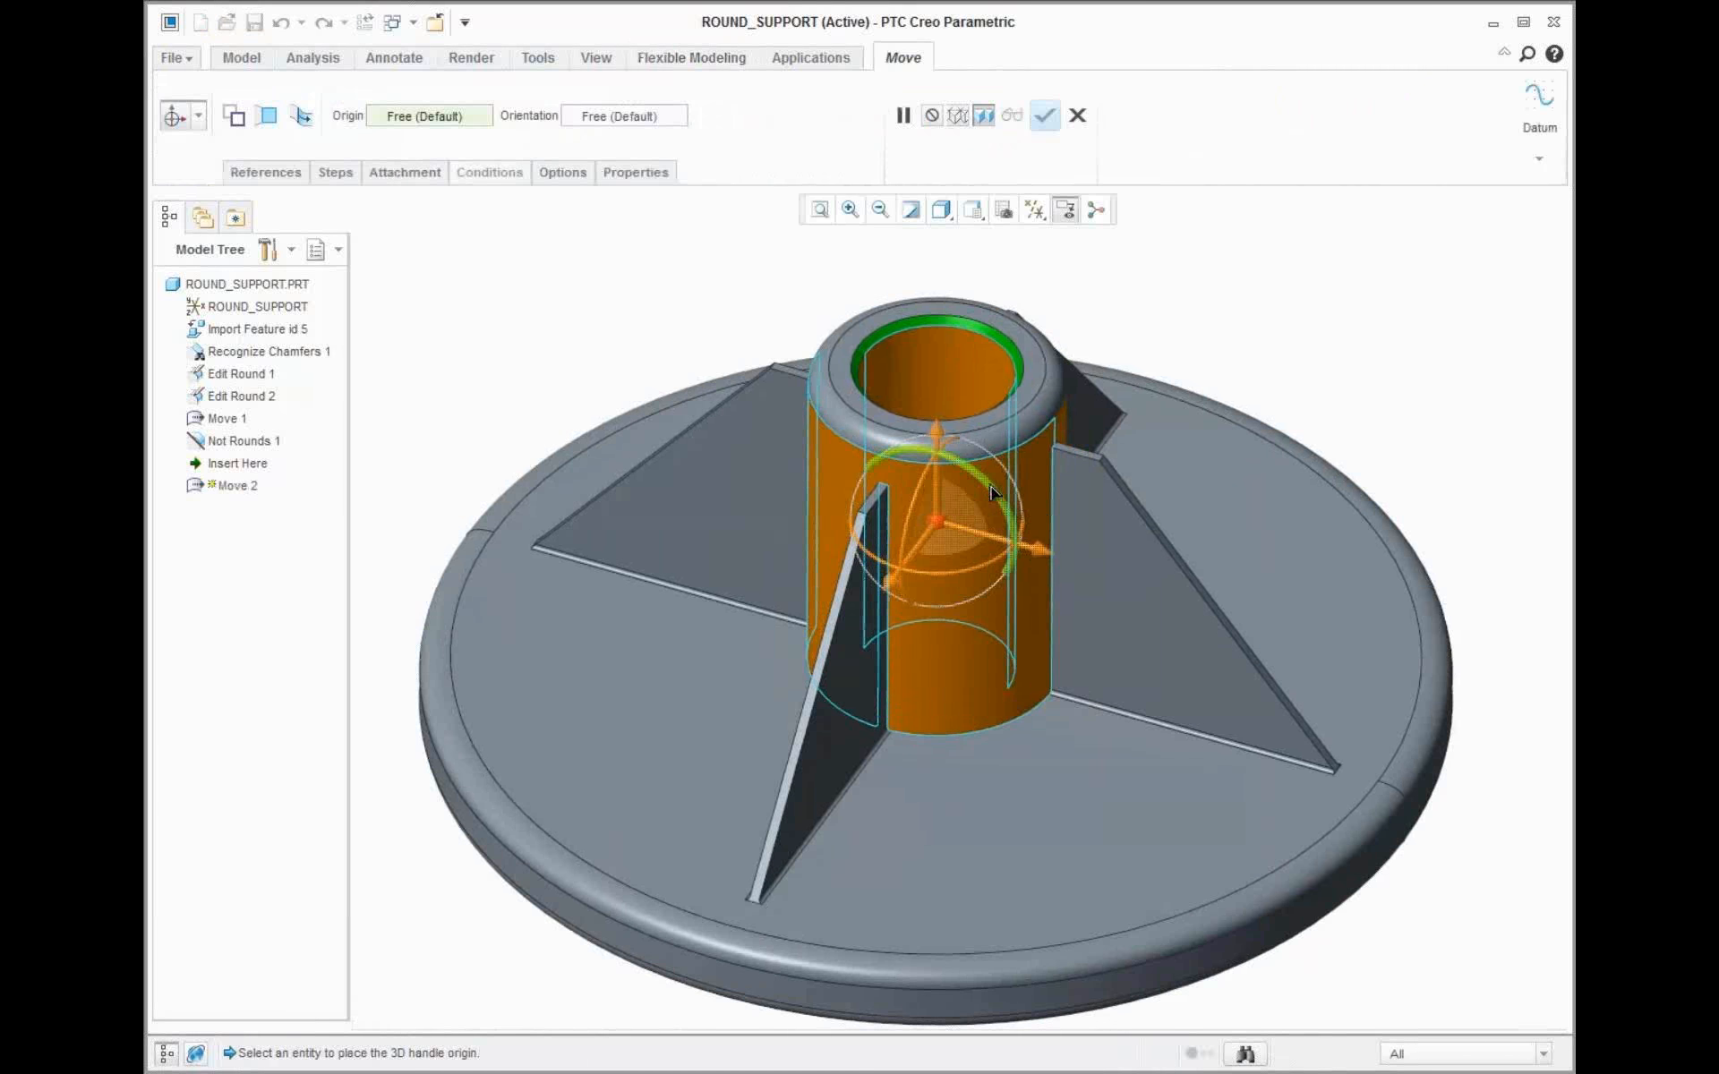
left_click_drag(987, 484, 989, 494)
left_click(301, 115)
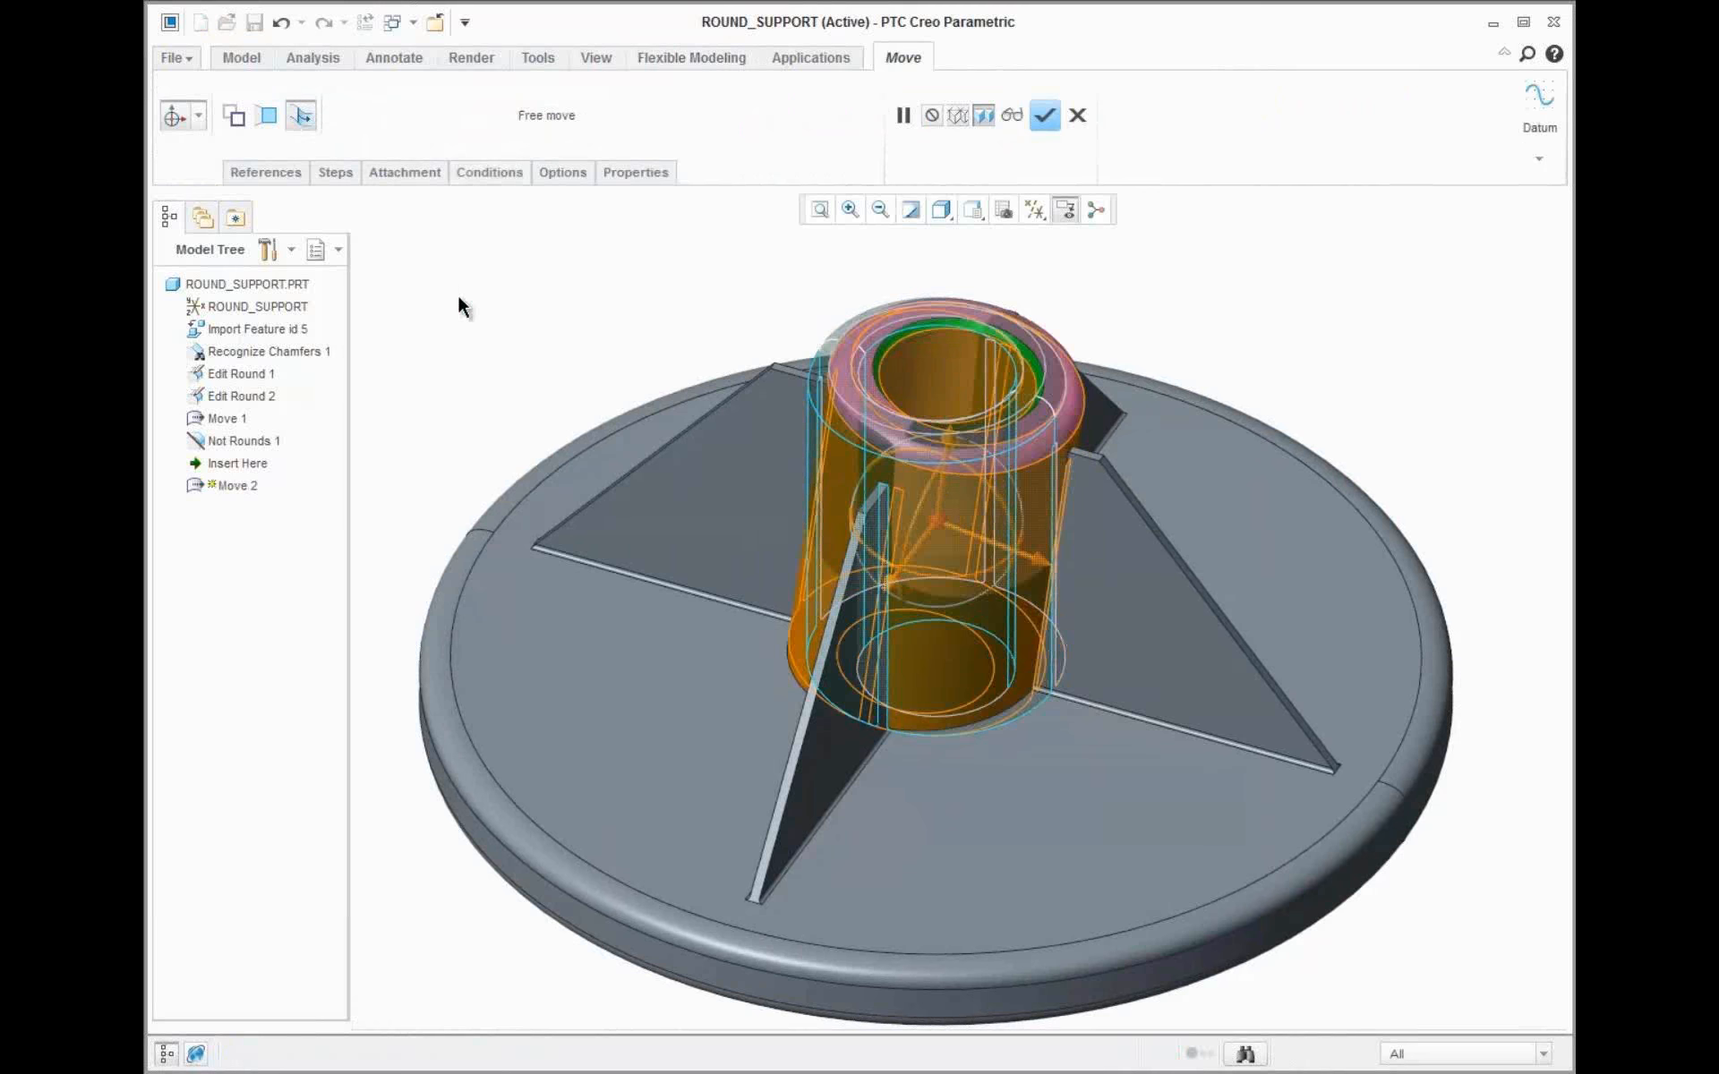
left_click(1045, 115)
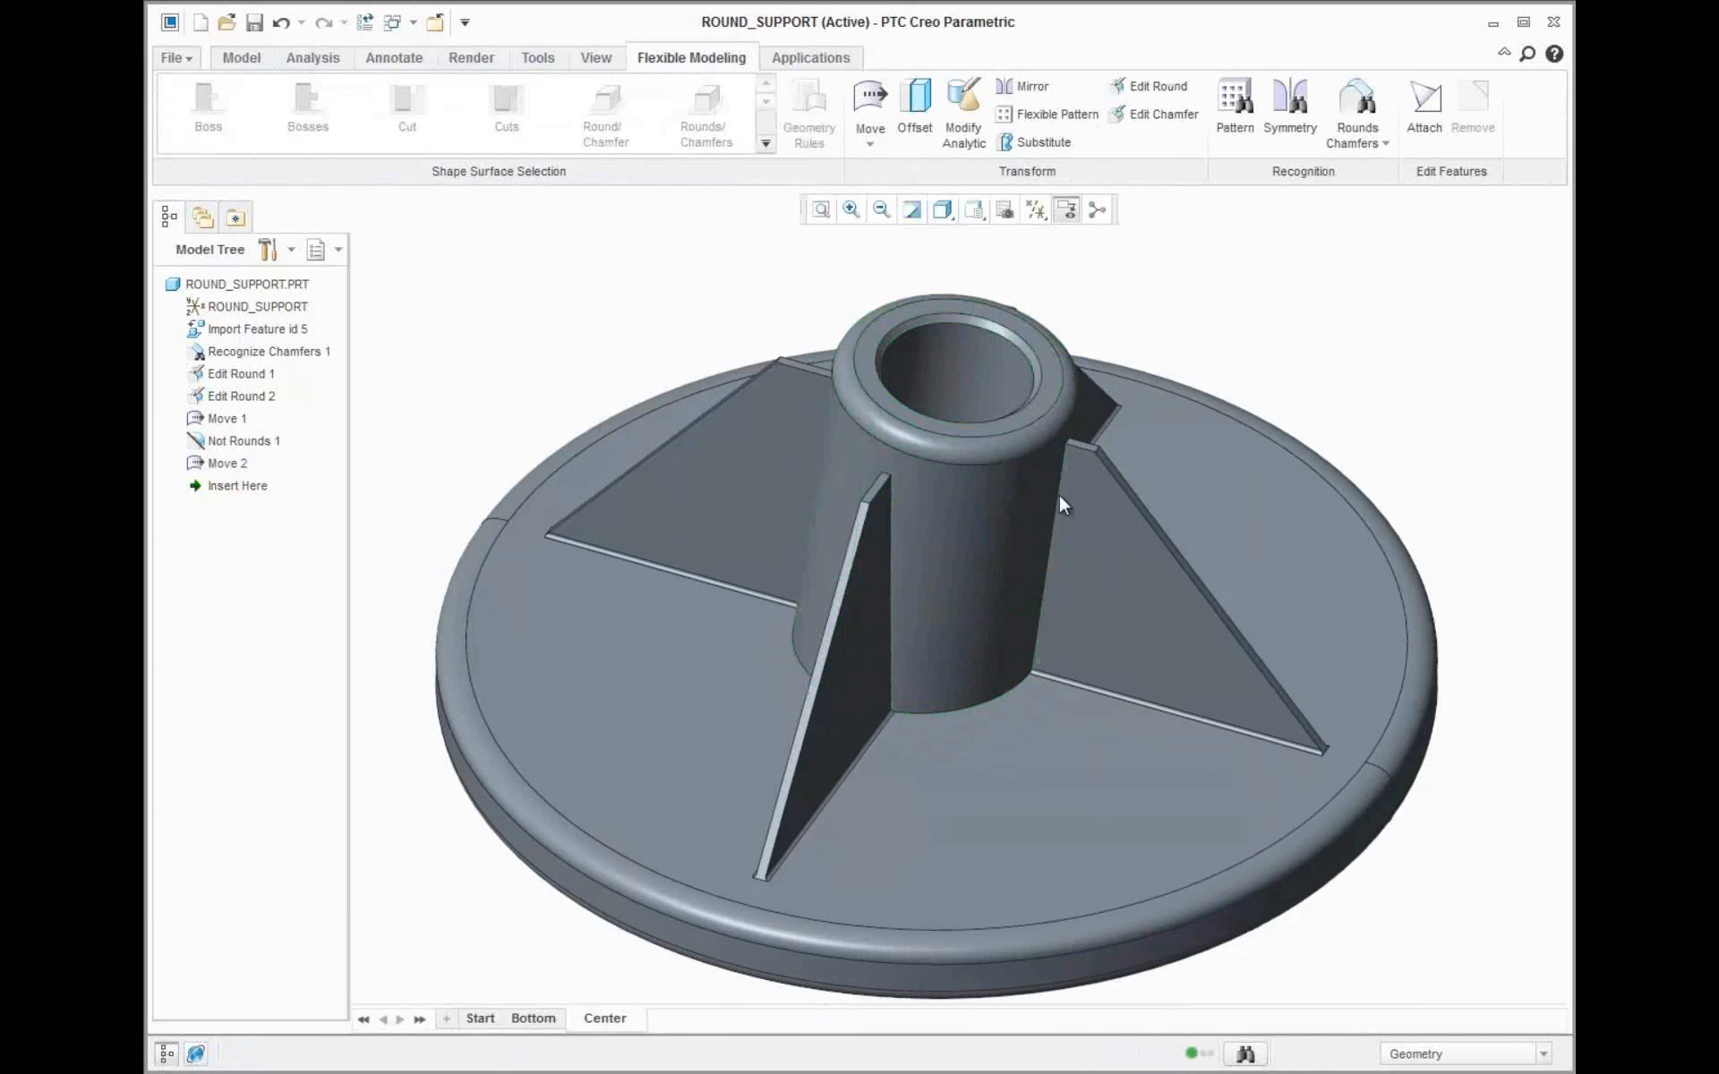
middle_click_drag(1019, 562, 1292, 448)
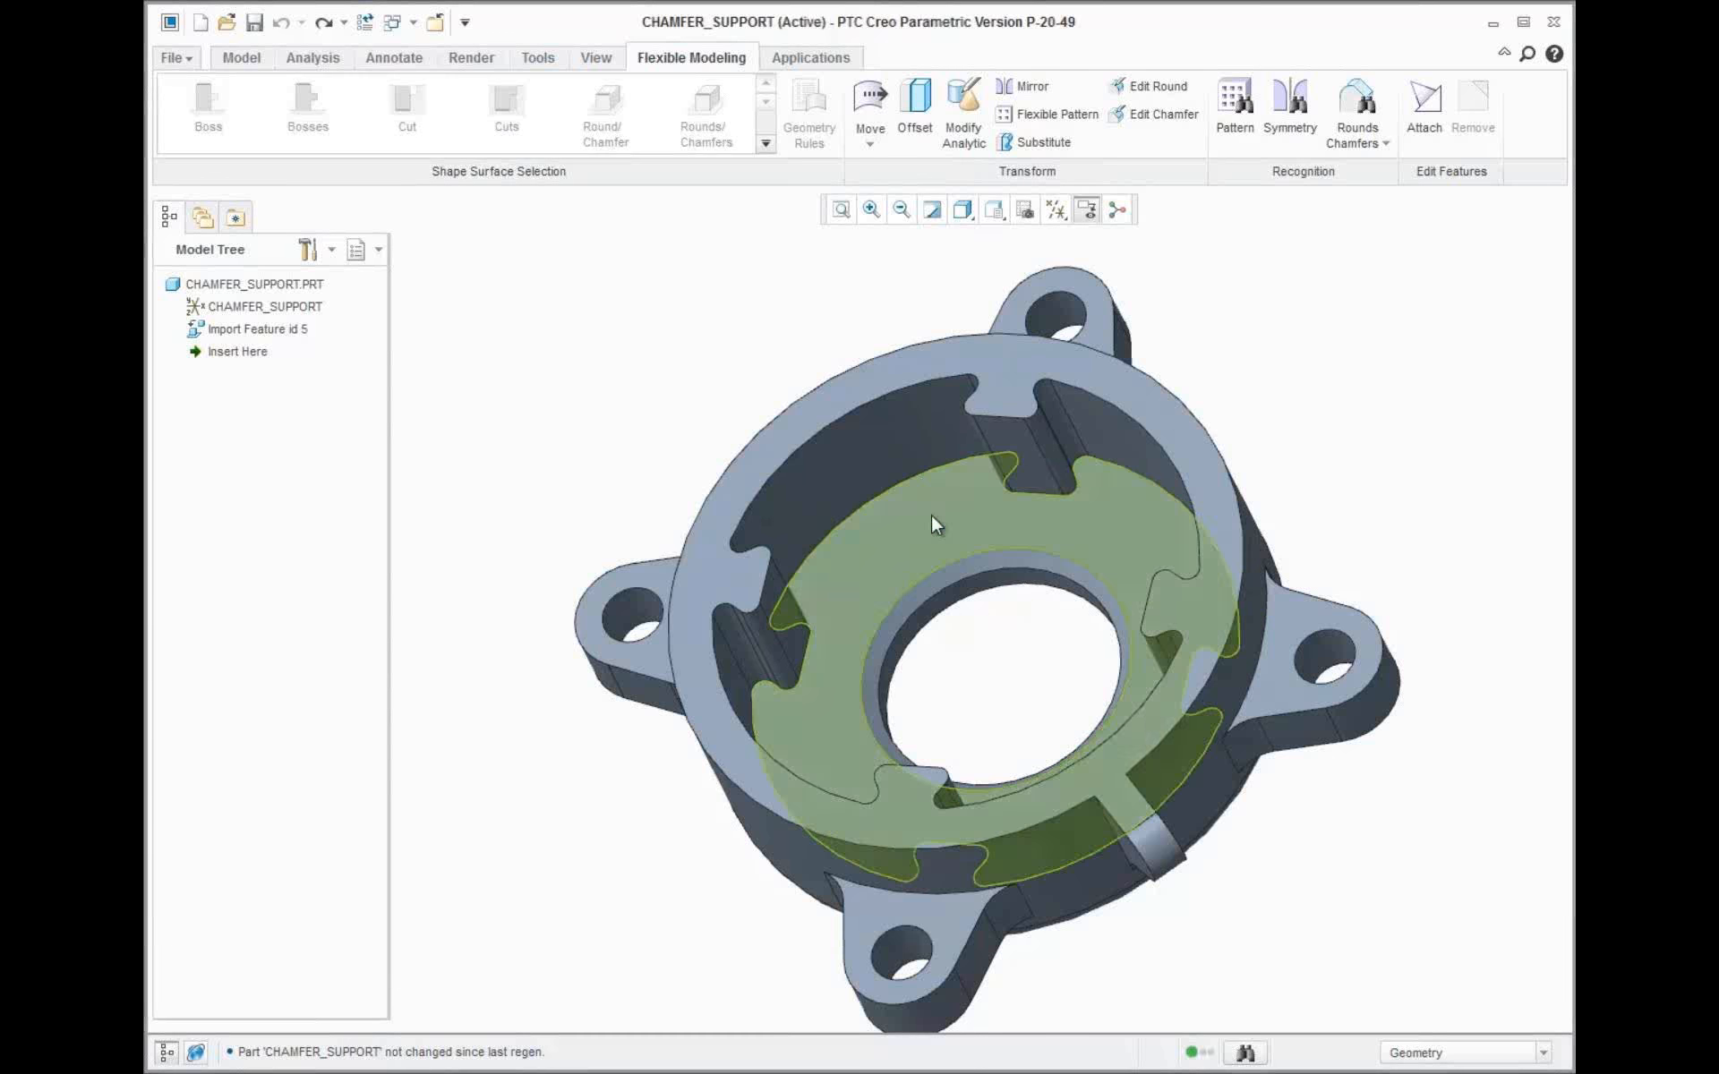
Try to move the chamfer support's inner floor face upward along its normal, then undo the move
left_click(931, 514)
left_click(871, 103)
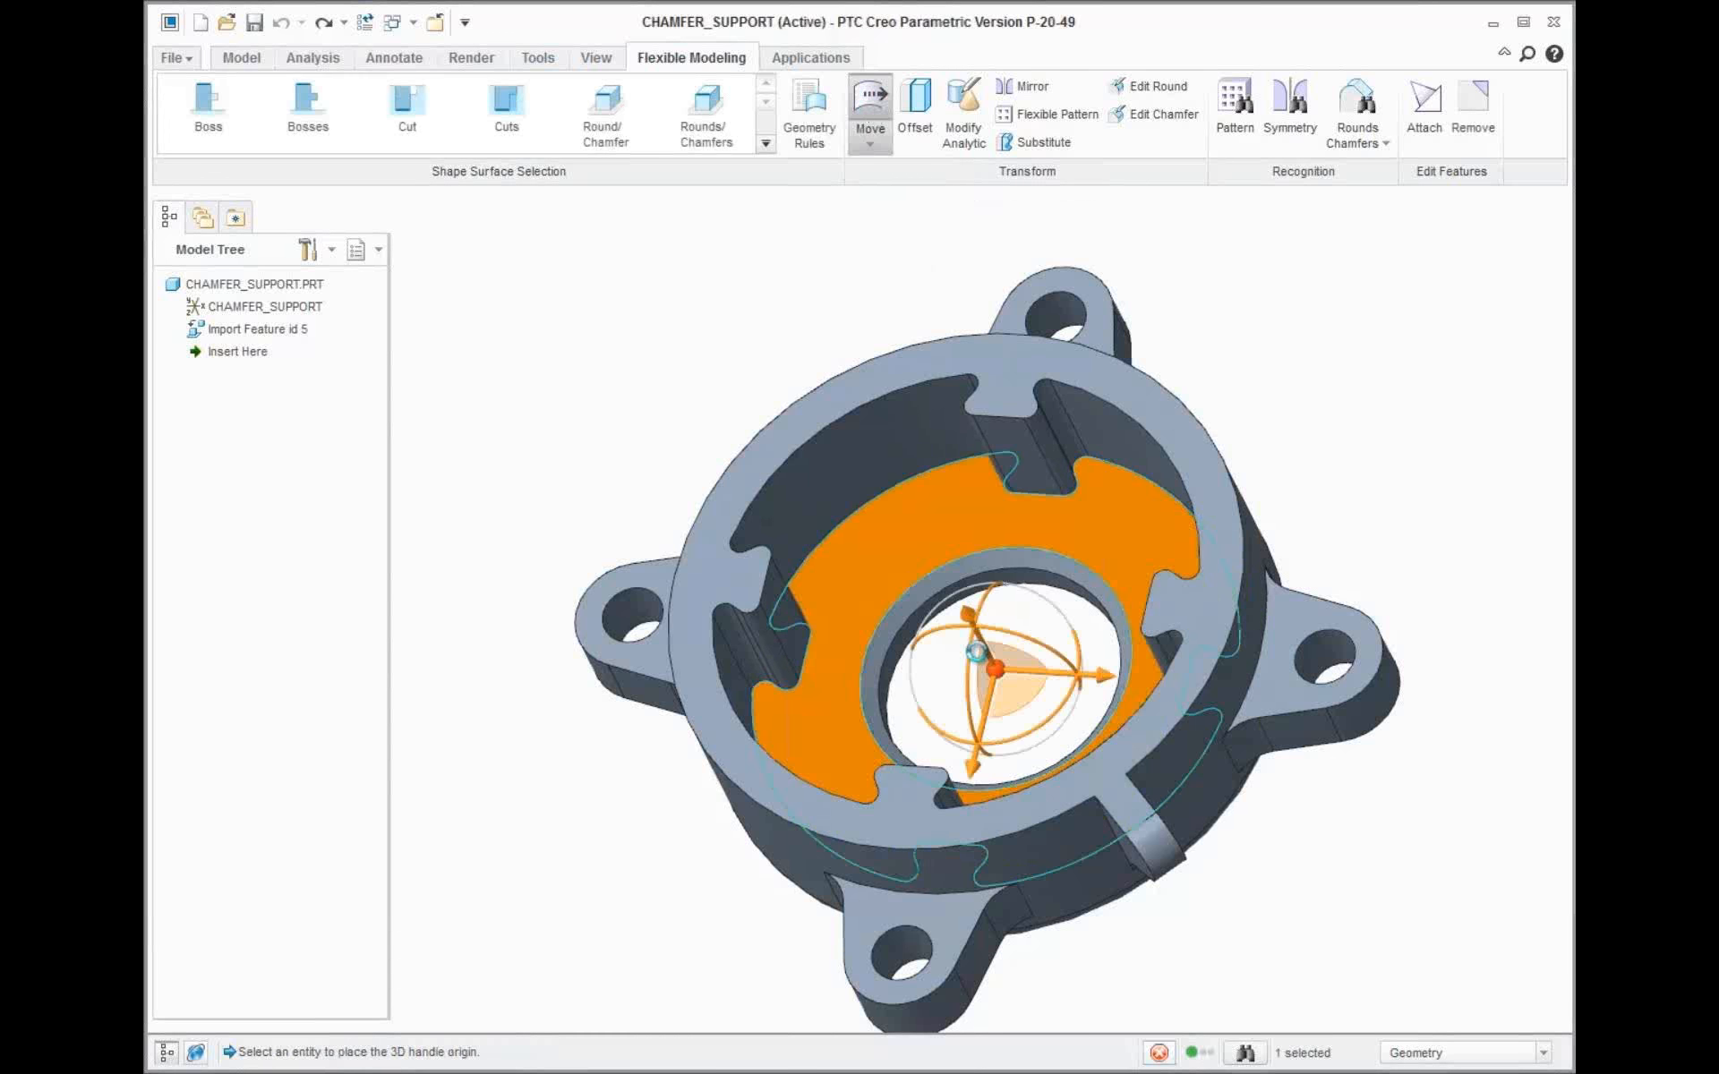
mouse_move(988, 652)
left_mouse_down()
mouse_move(974, 634)
mouse_move(985, 651)
left_mouse_up()
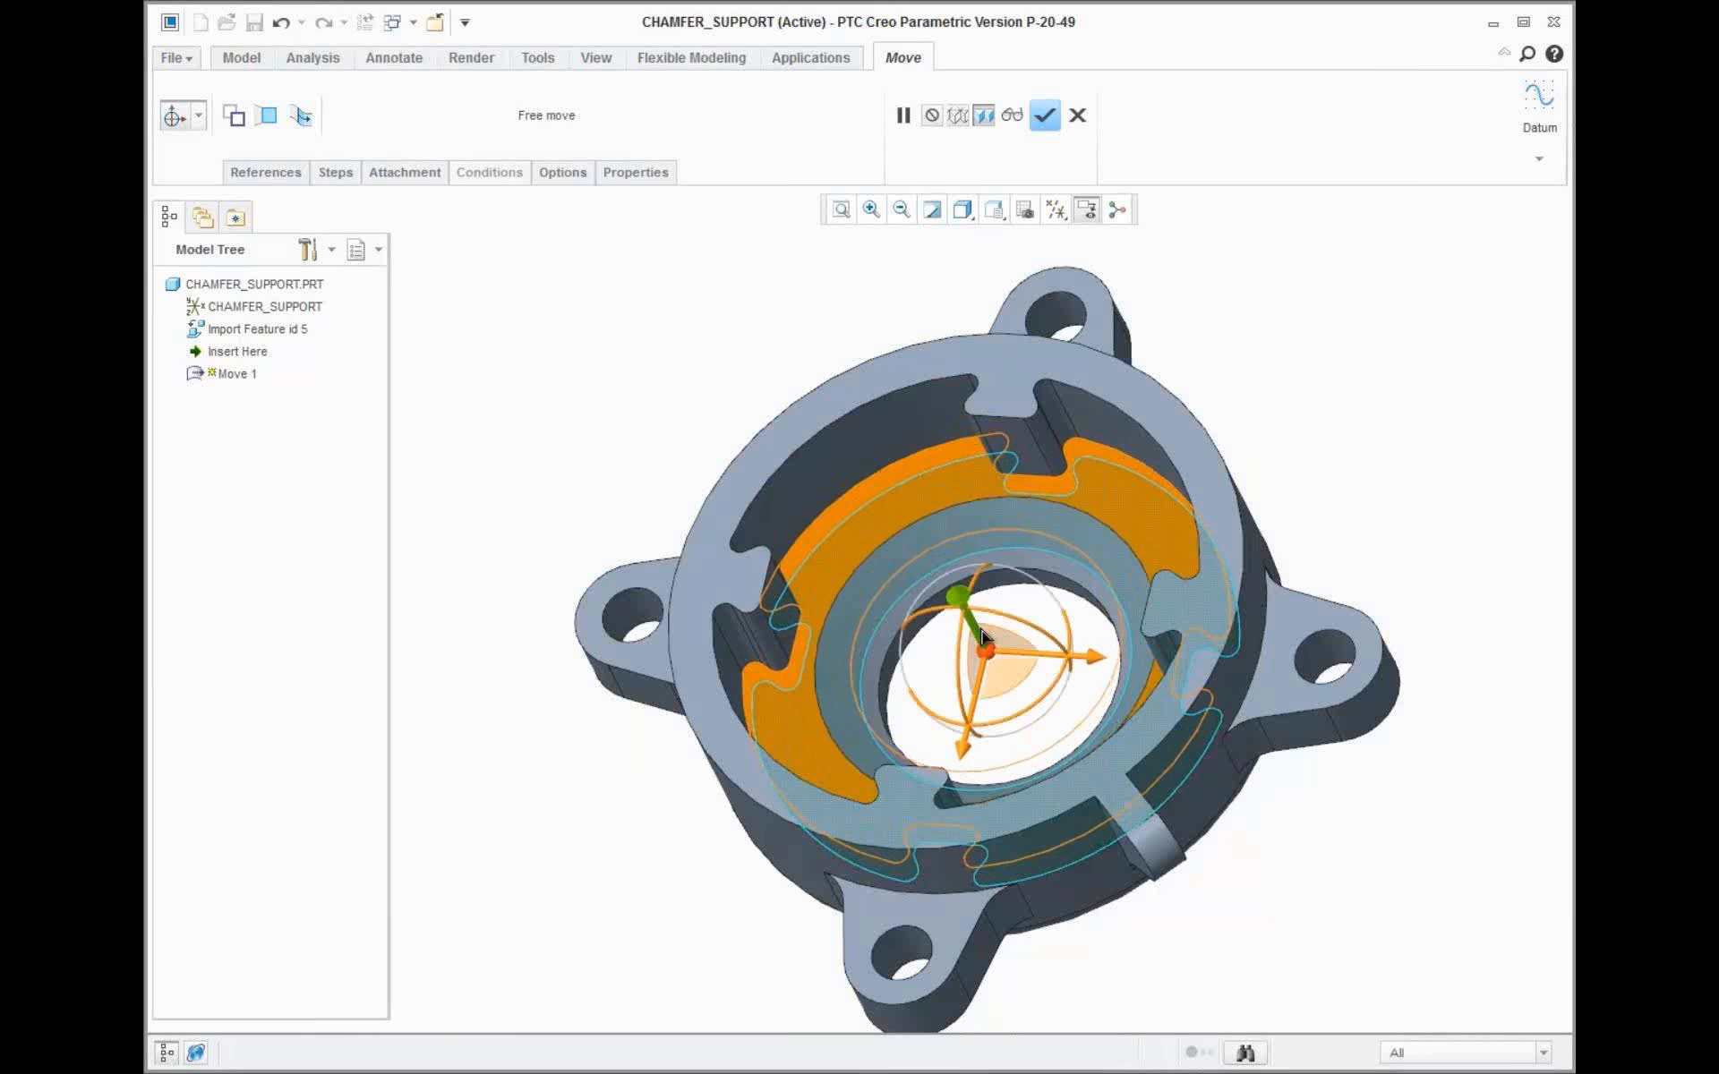
middle_click(753, 341)
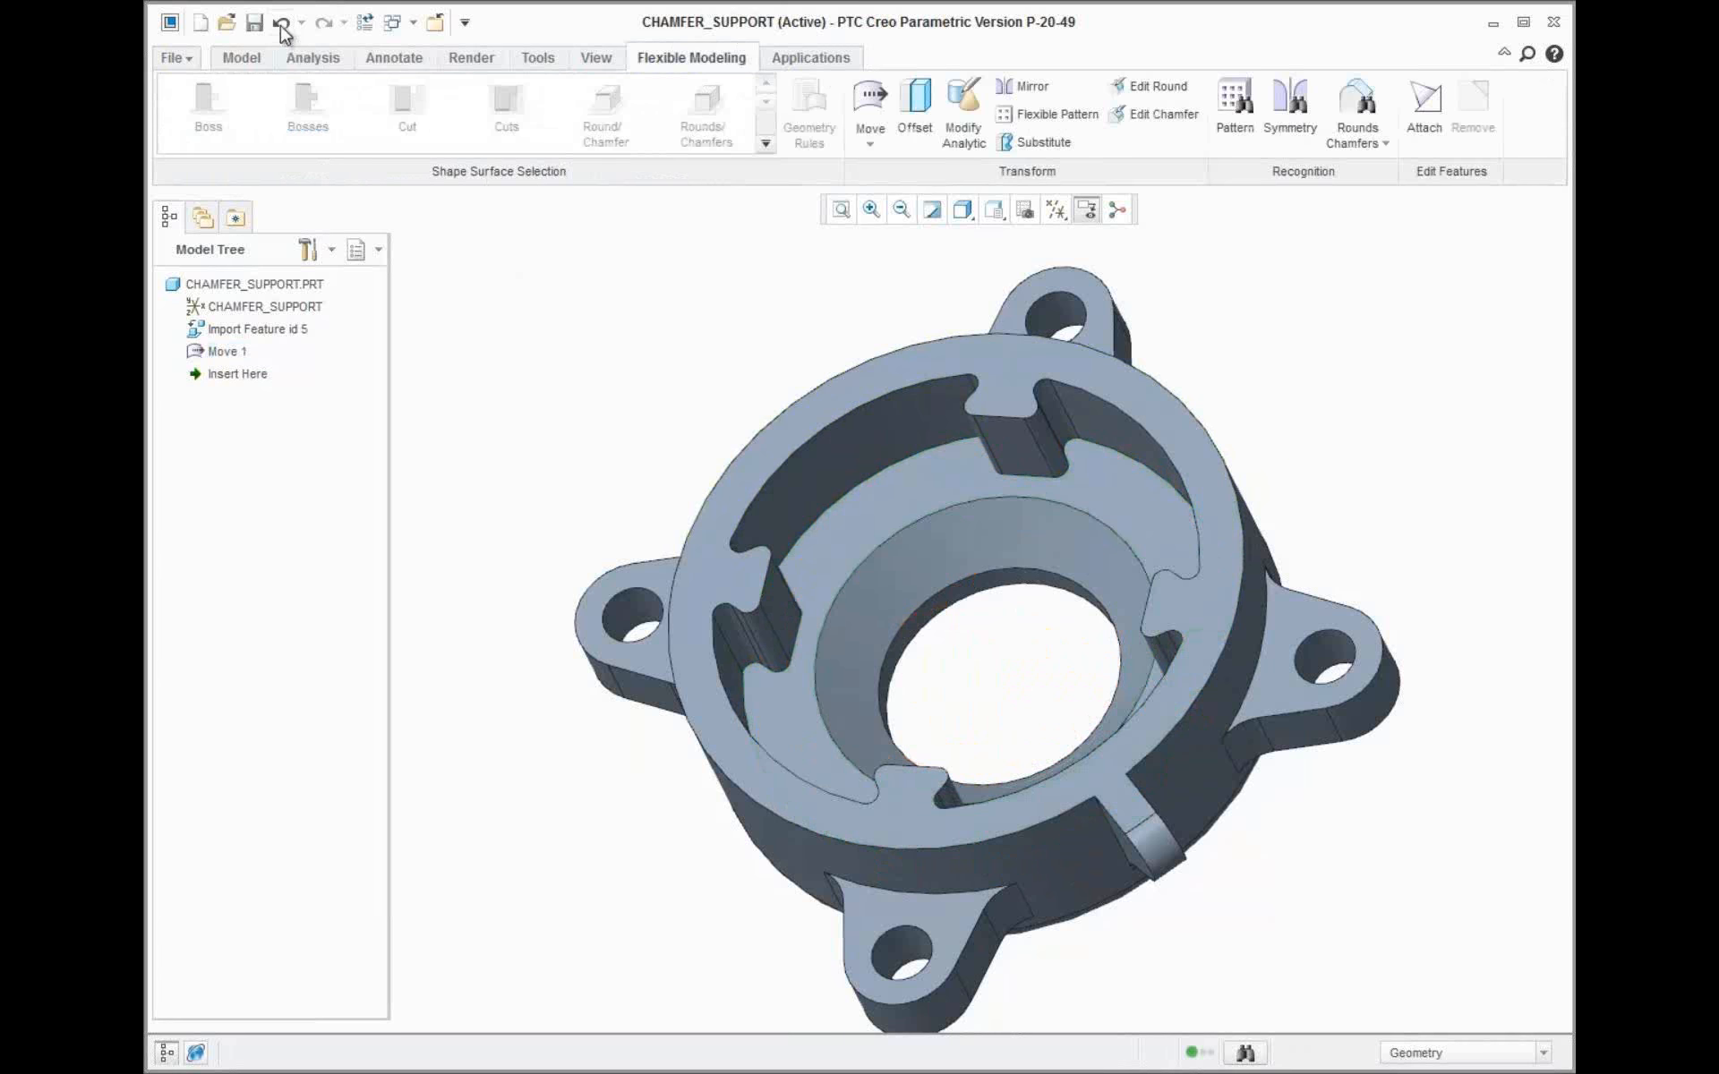
left_click(281, 25)
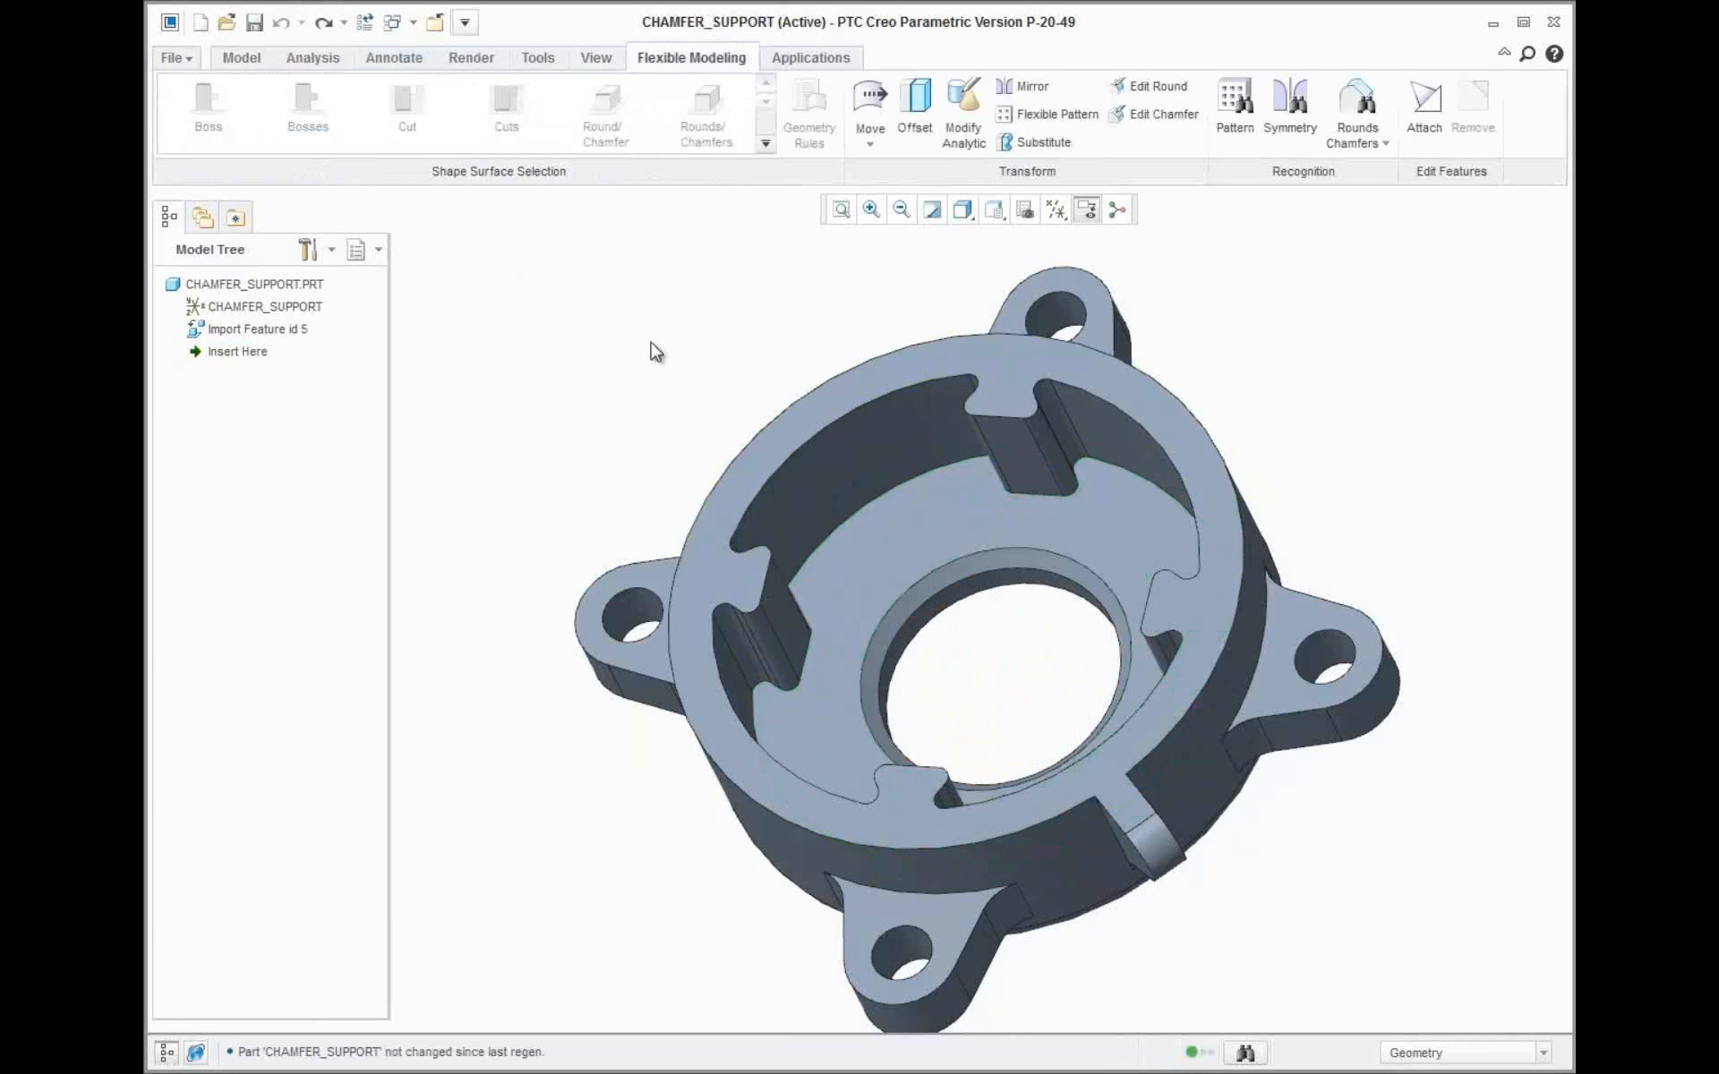
Recognize and tag the conical surface around the chamfer support's center hole as a chamfer
left_click(1359, 134)
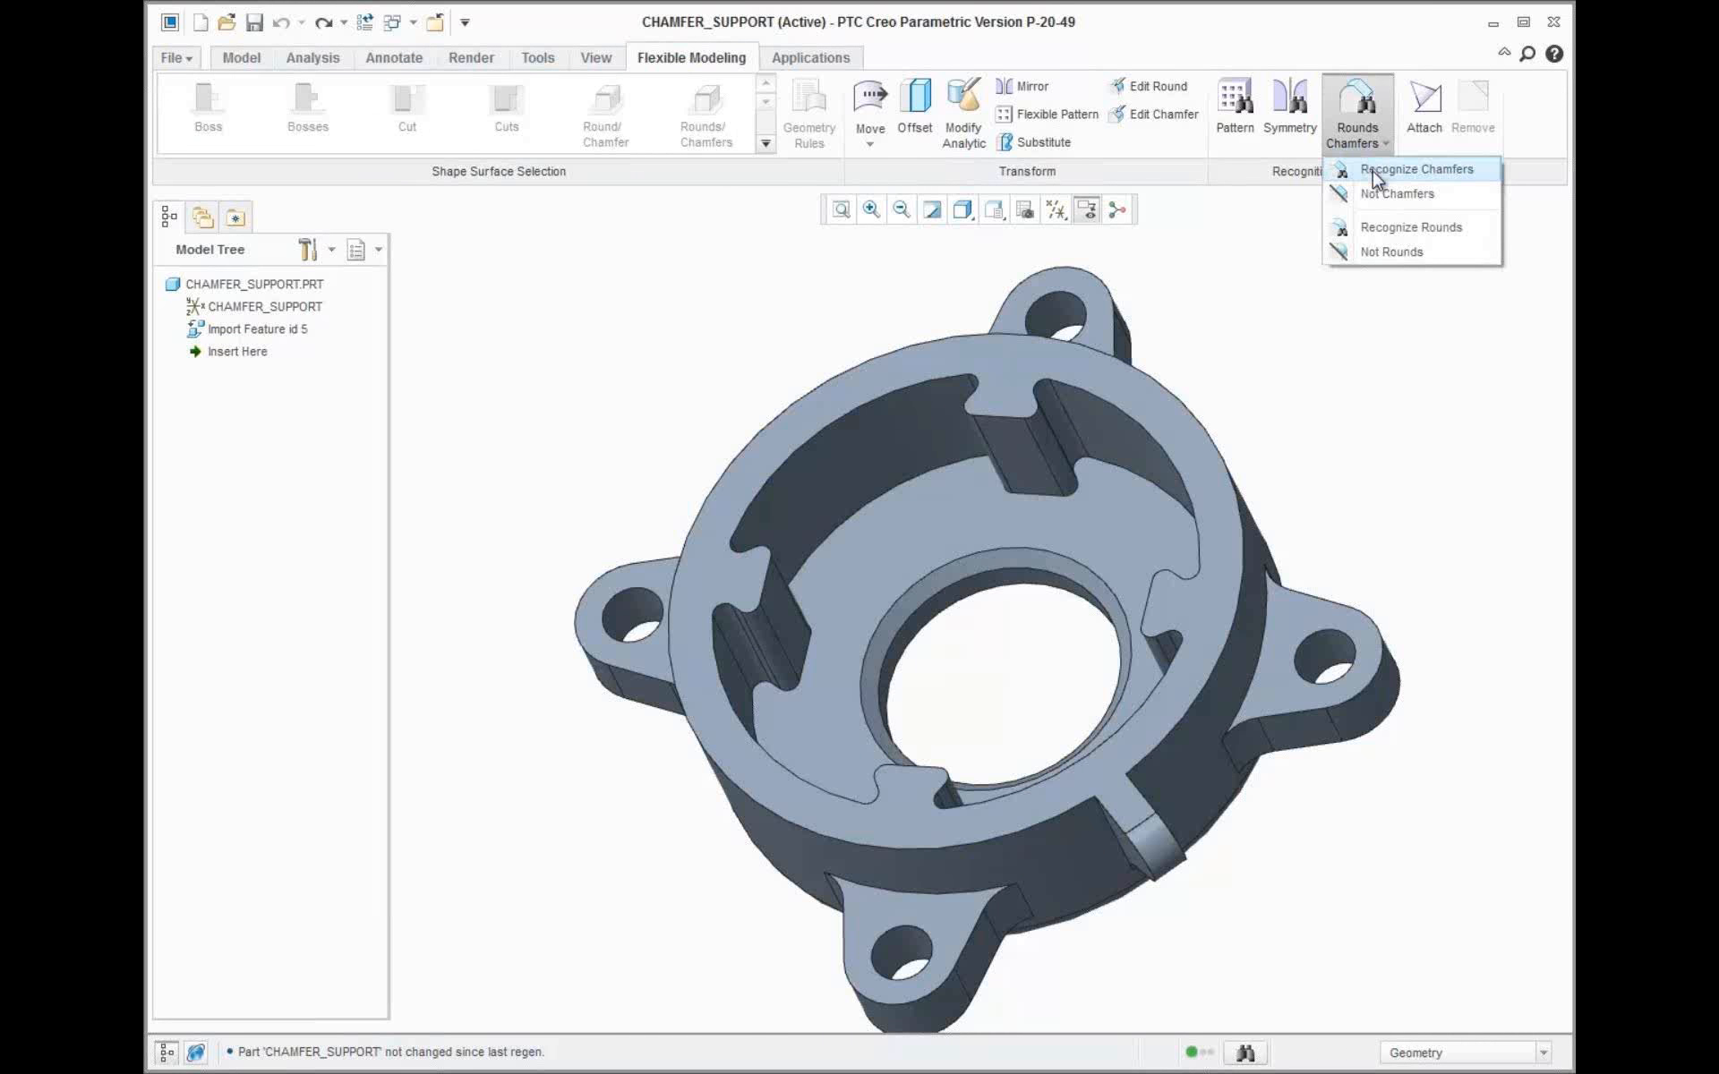
left_click(1372, 171)
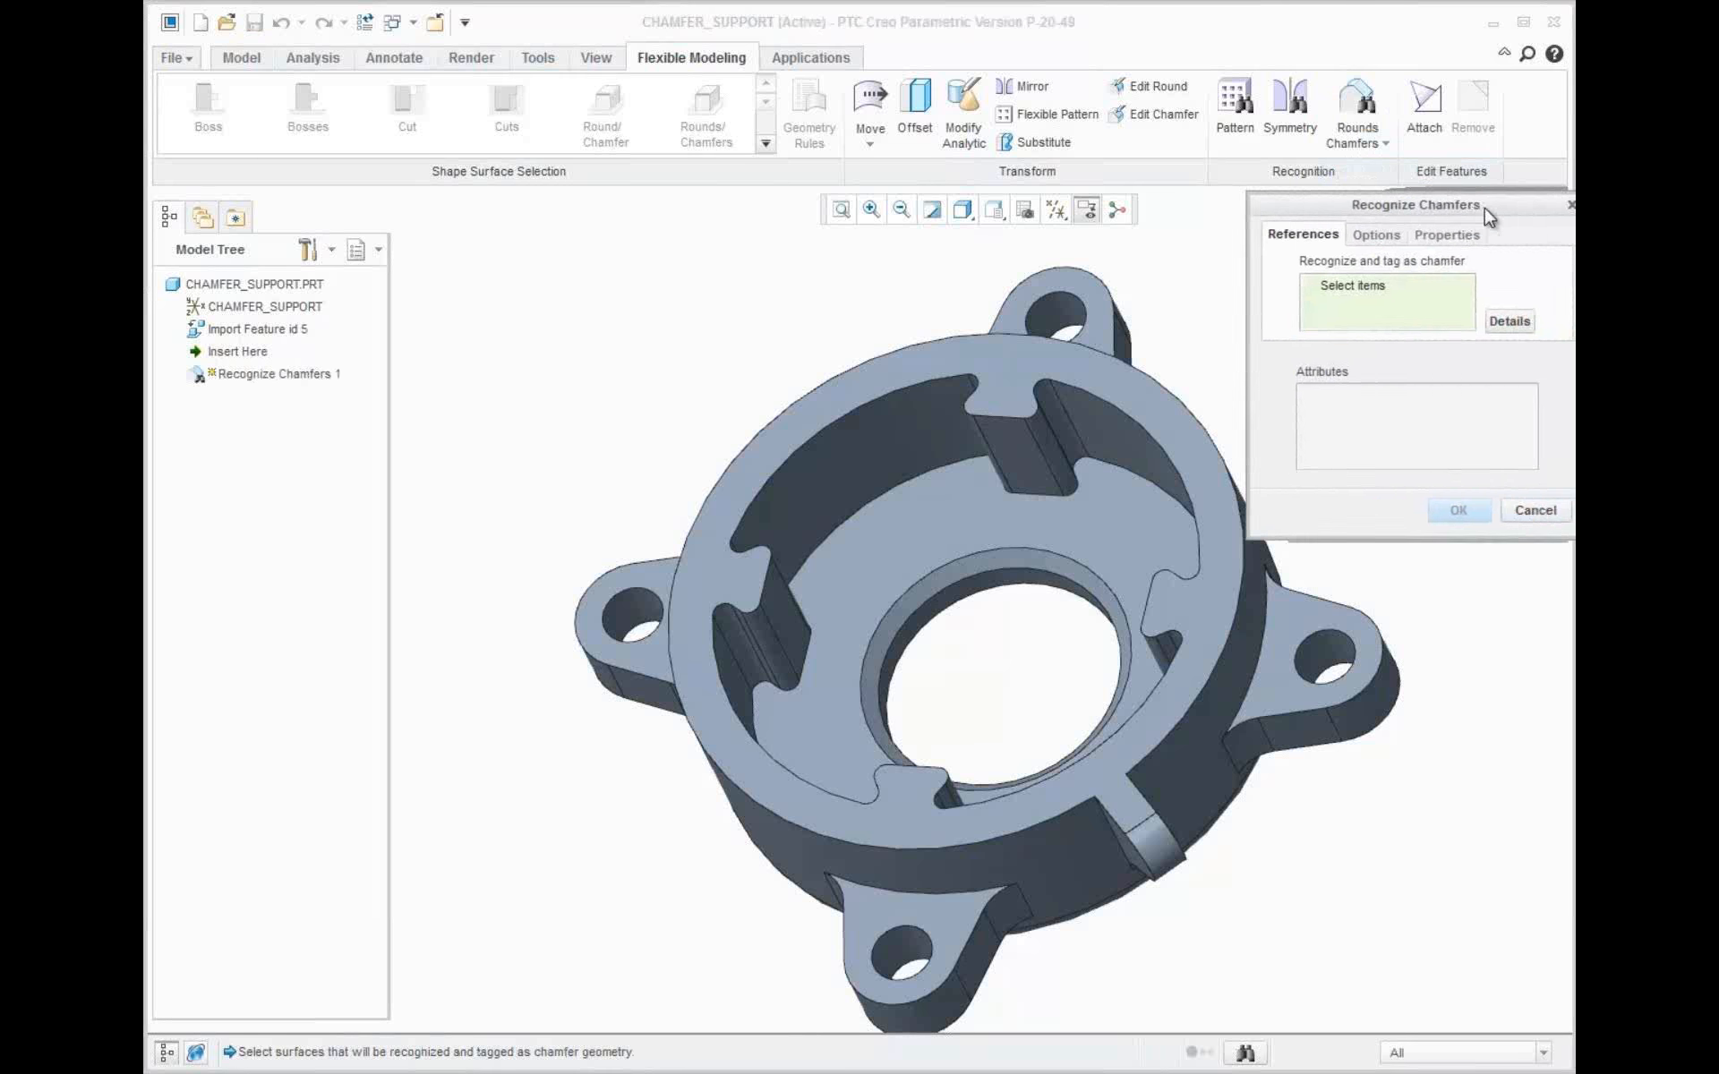
left_click(989, 556)
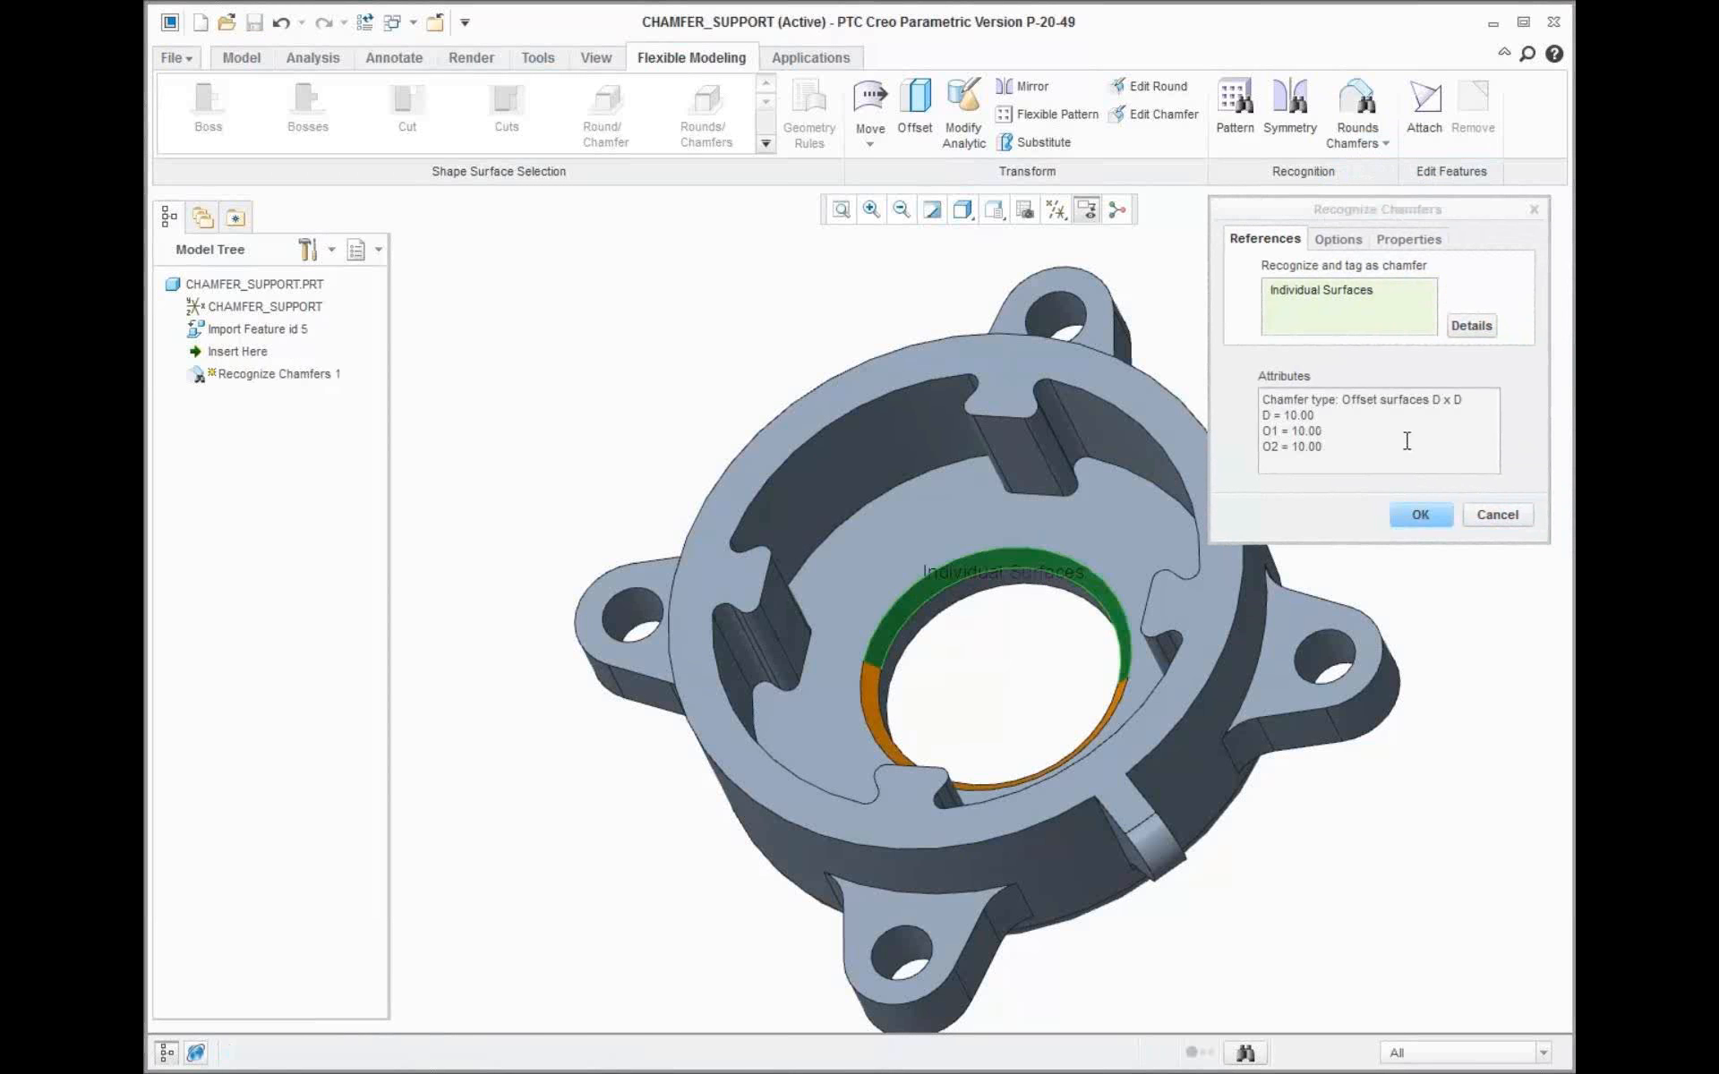
left_click(1432, 521)
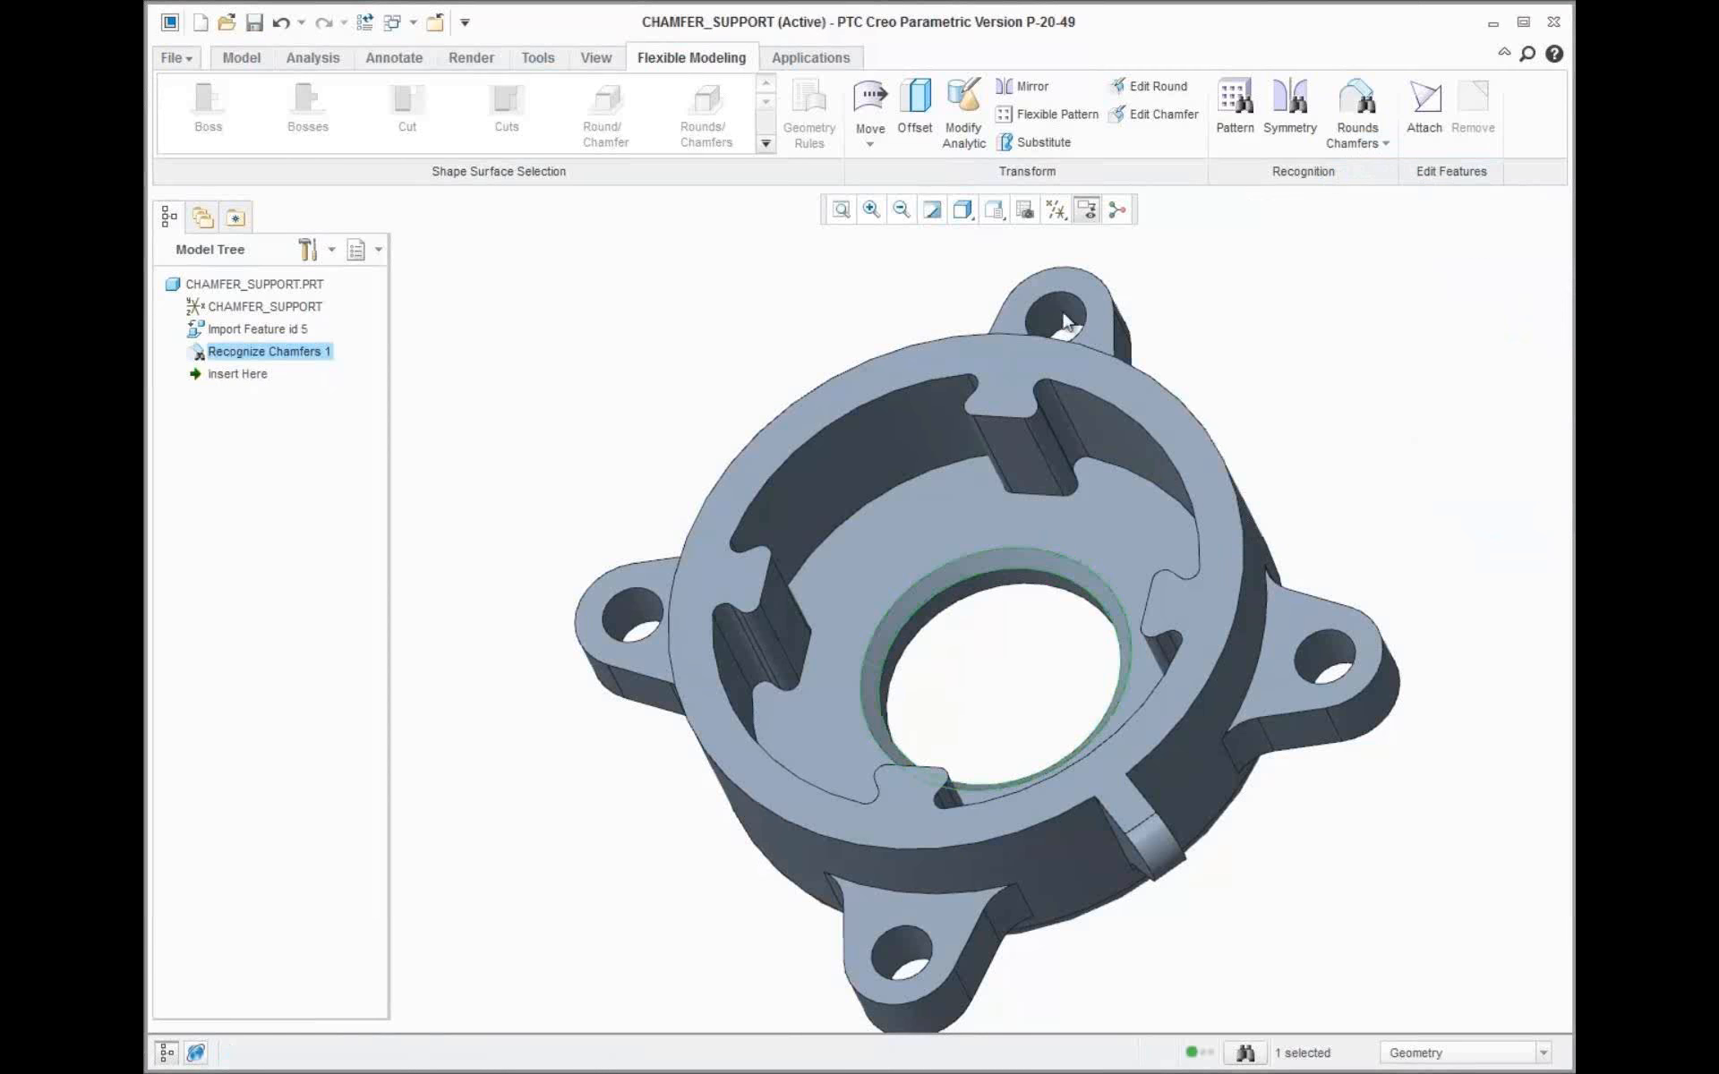
Move the inner floor face slightly upward along its normal, carrying the tagged center-hole chamfer, and complete the move
left_click(928, 514)
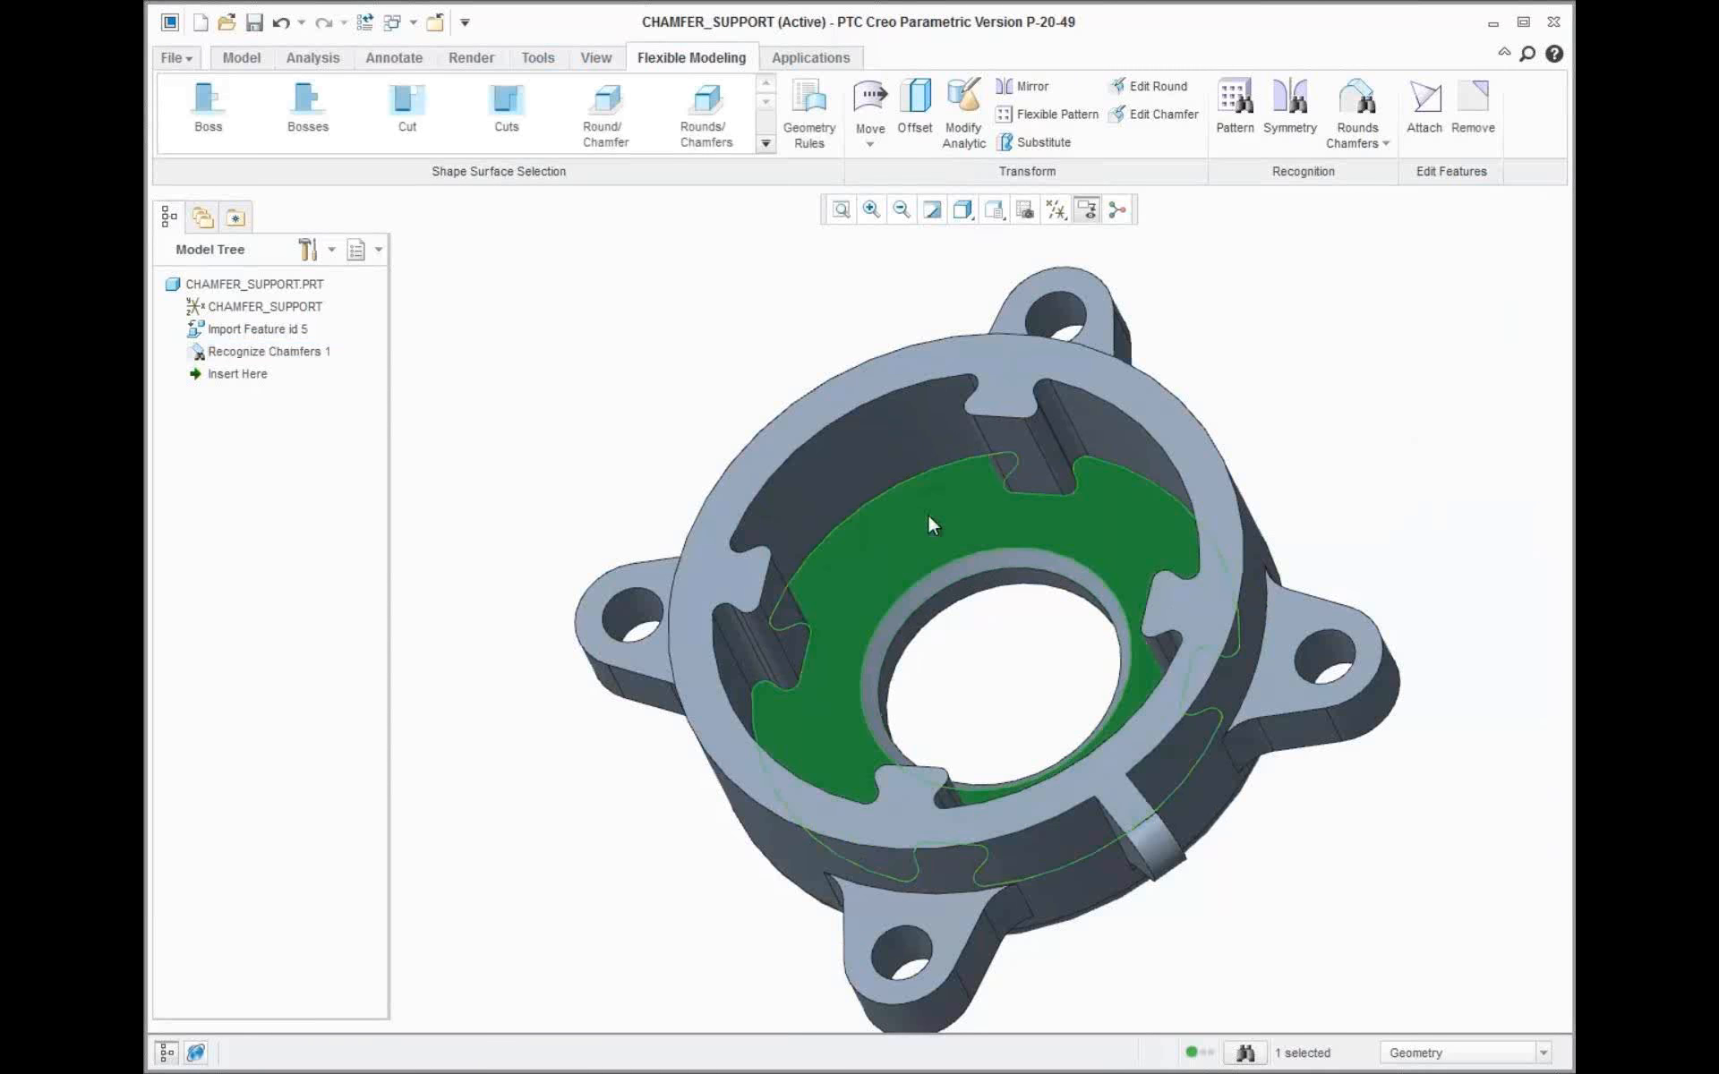
left_click(873, 106)
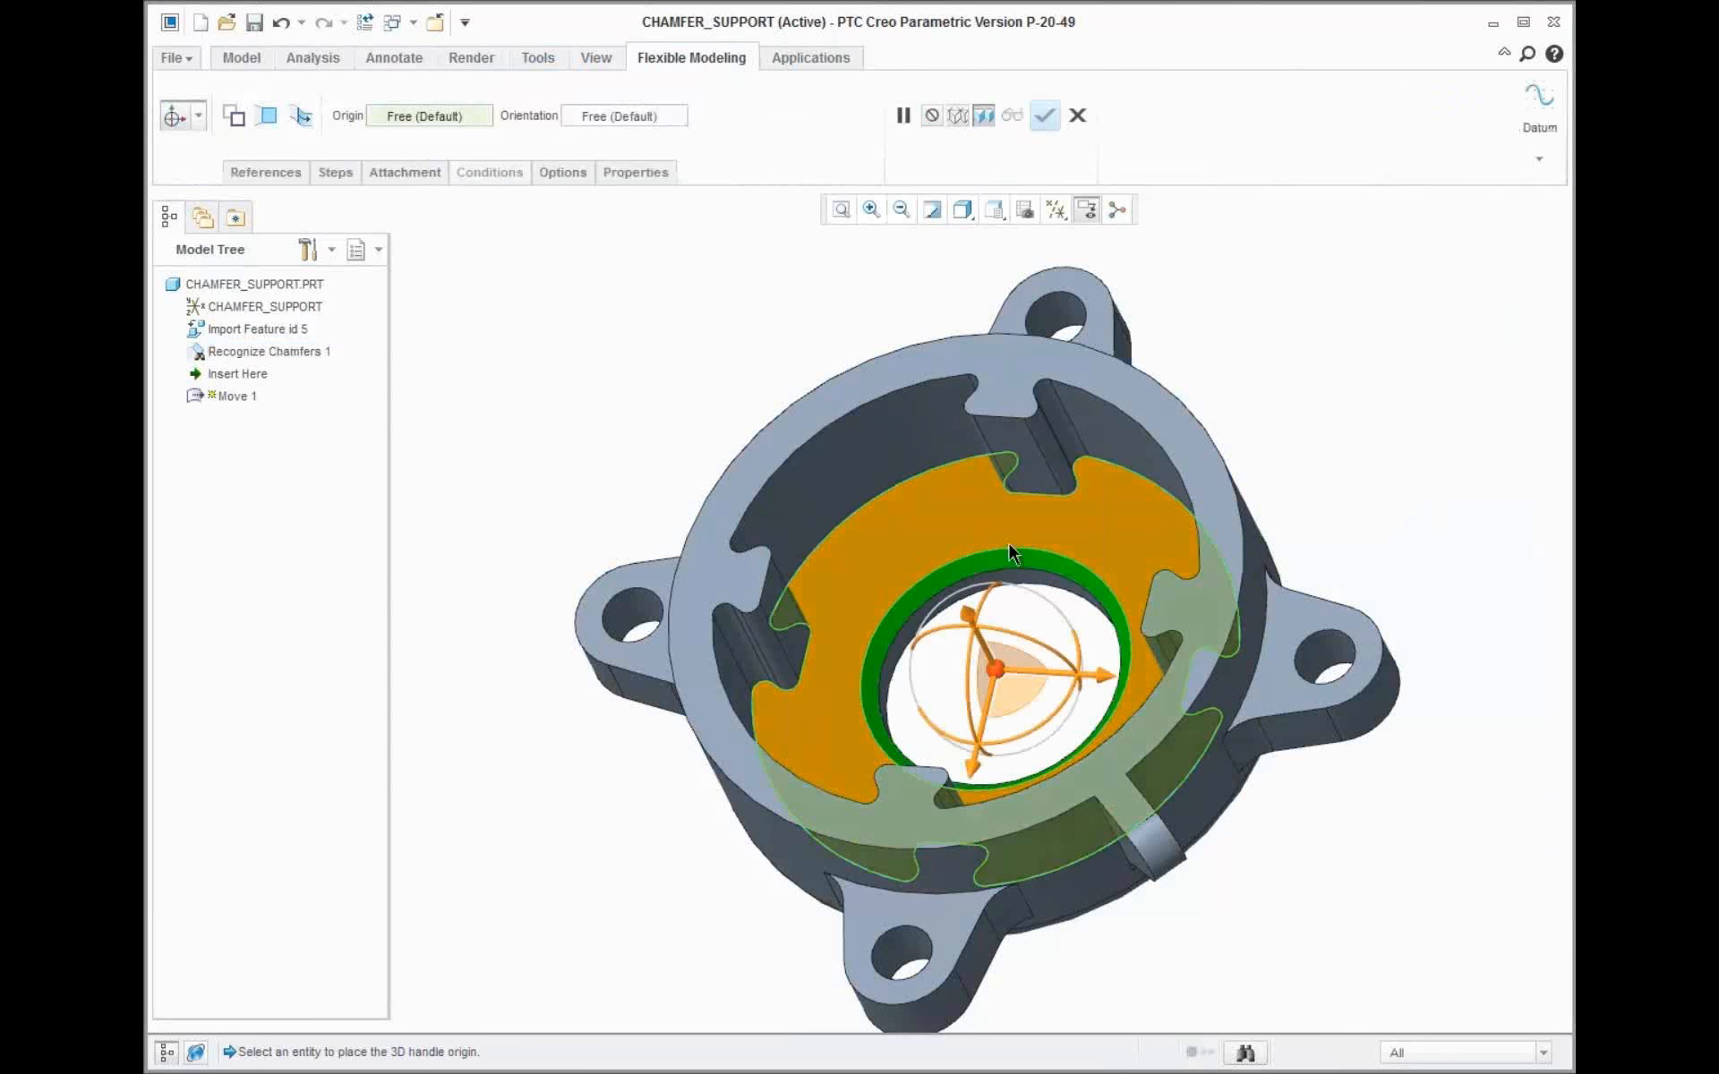
left_click_drag(996, 651, 990, 626)
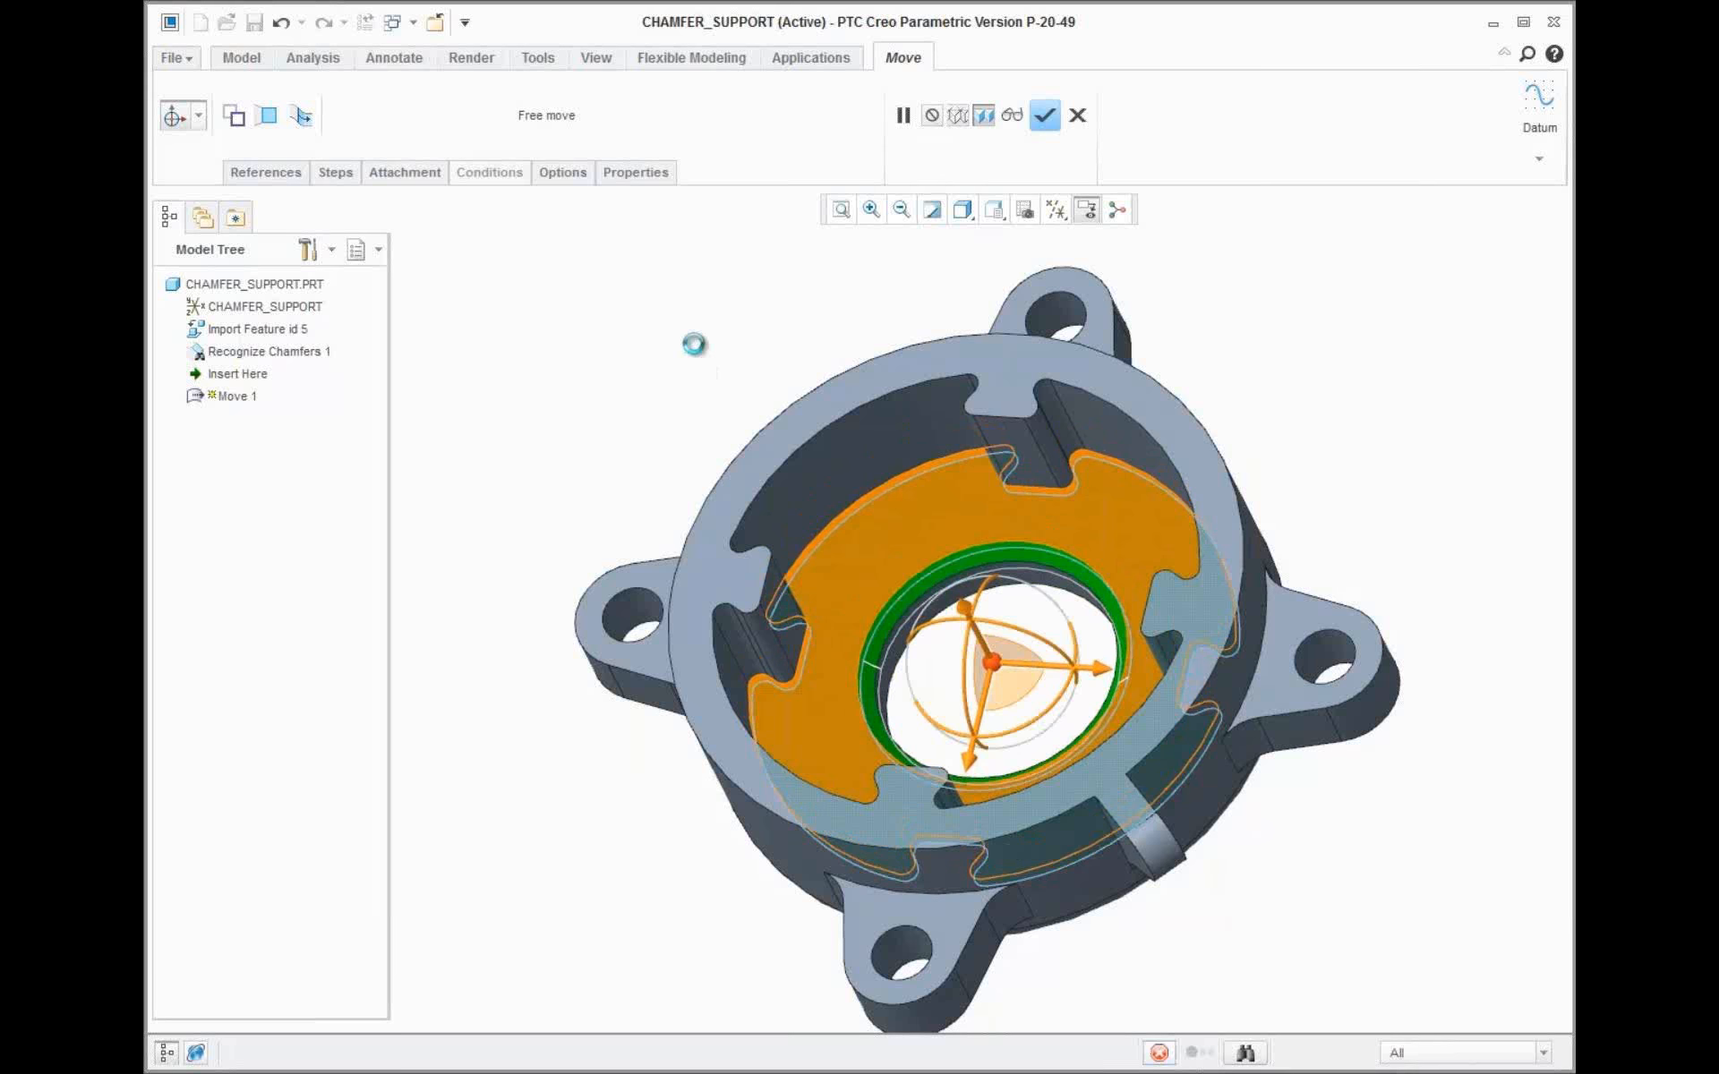
mouse_move(1006, 651)
middle_mouse_down()
mouse_move(1093, 660)
mouse_move(990, 652)
middle_mouse_up()
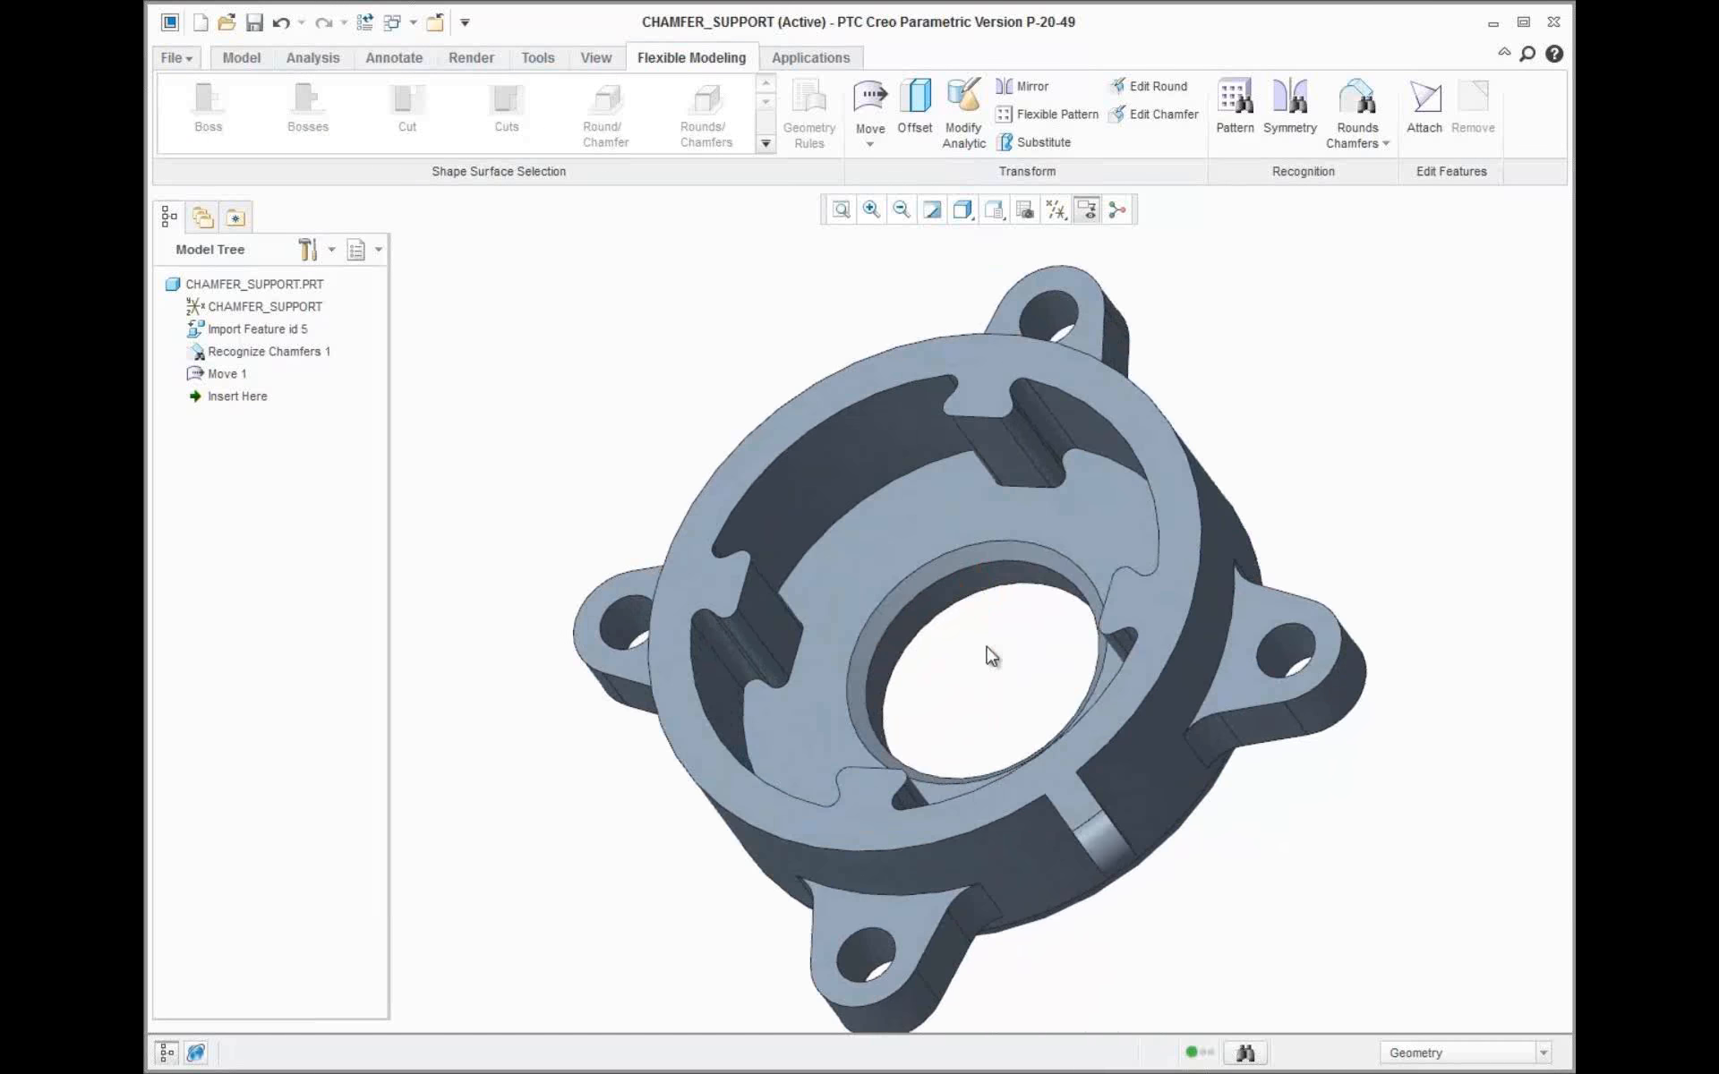
Edit the center-hole chamfer, try its removal and restore it, set its type to D1 x D2, and lengthen its distance along the floor face
left_click(1176, 116)
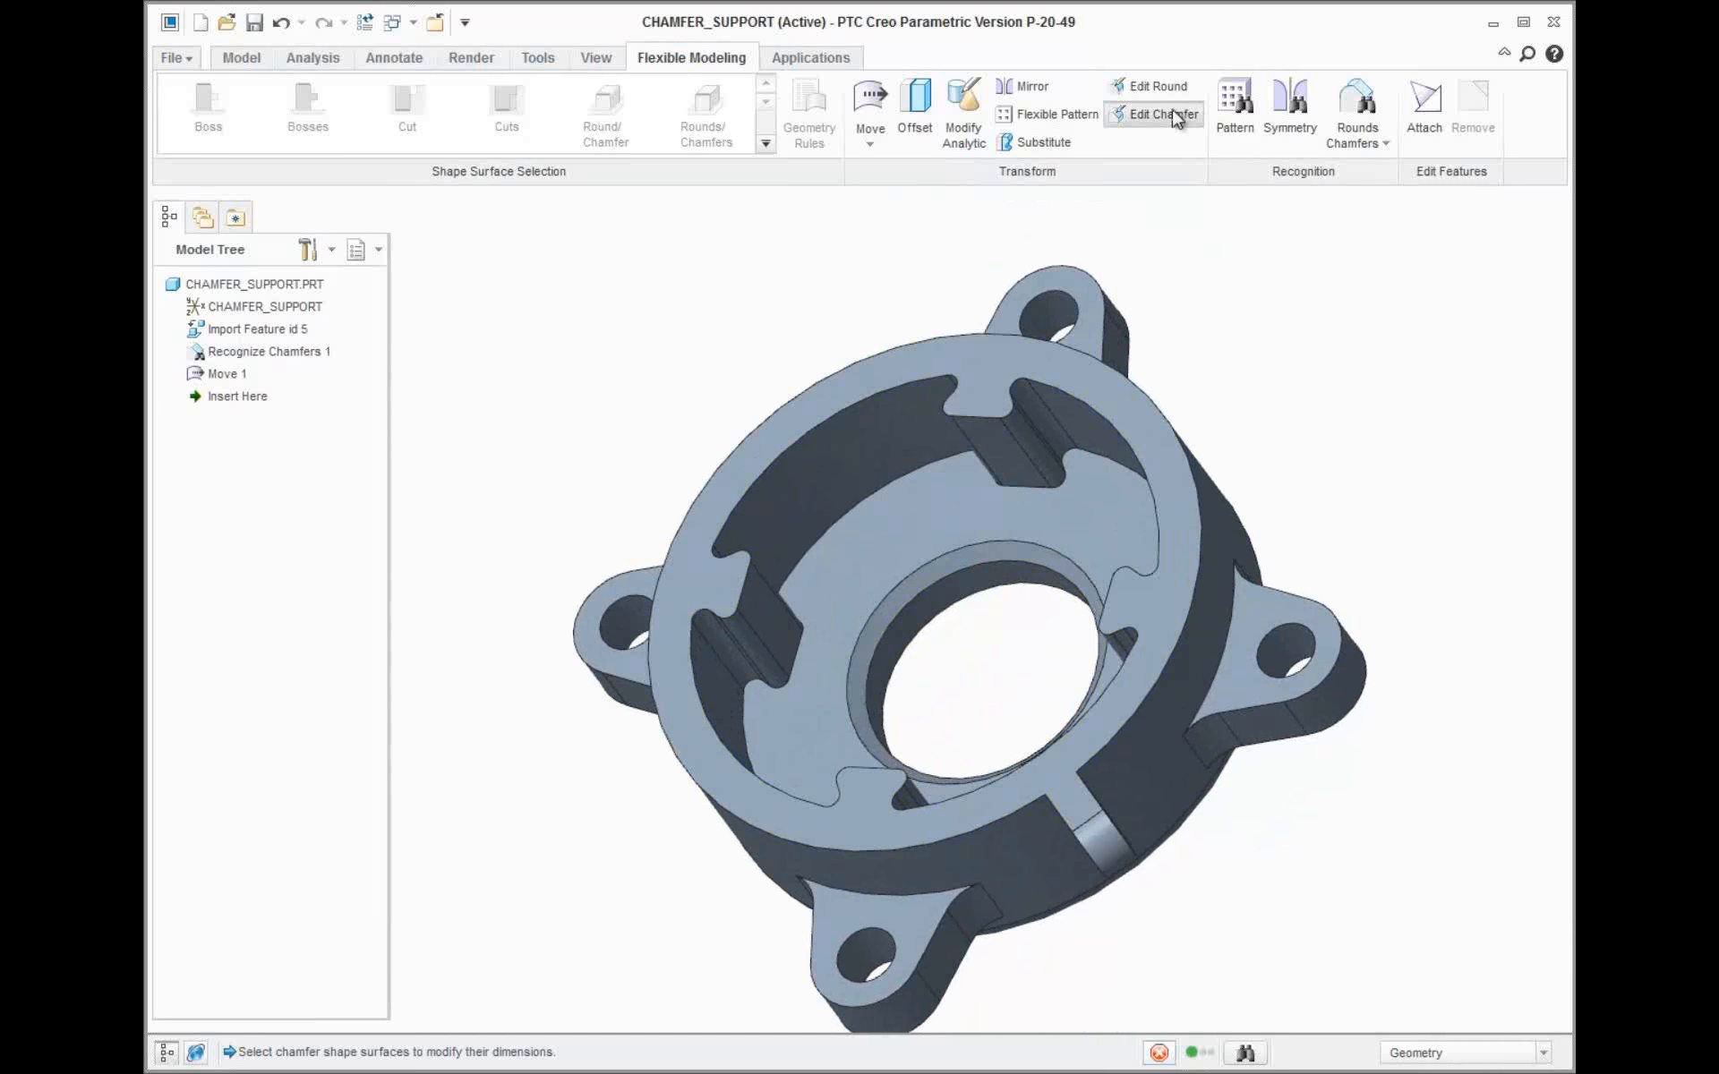
left_click(961, 553)
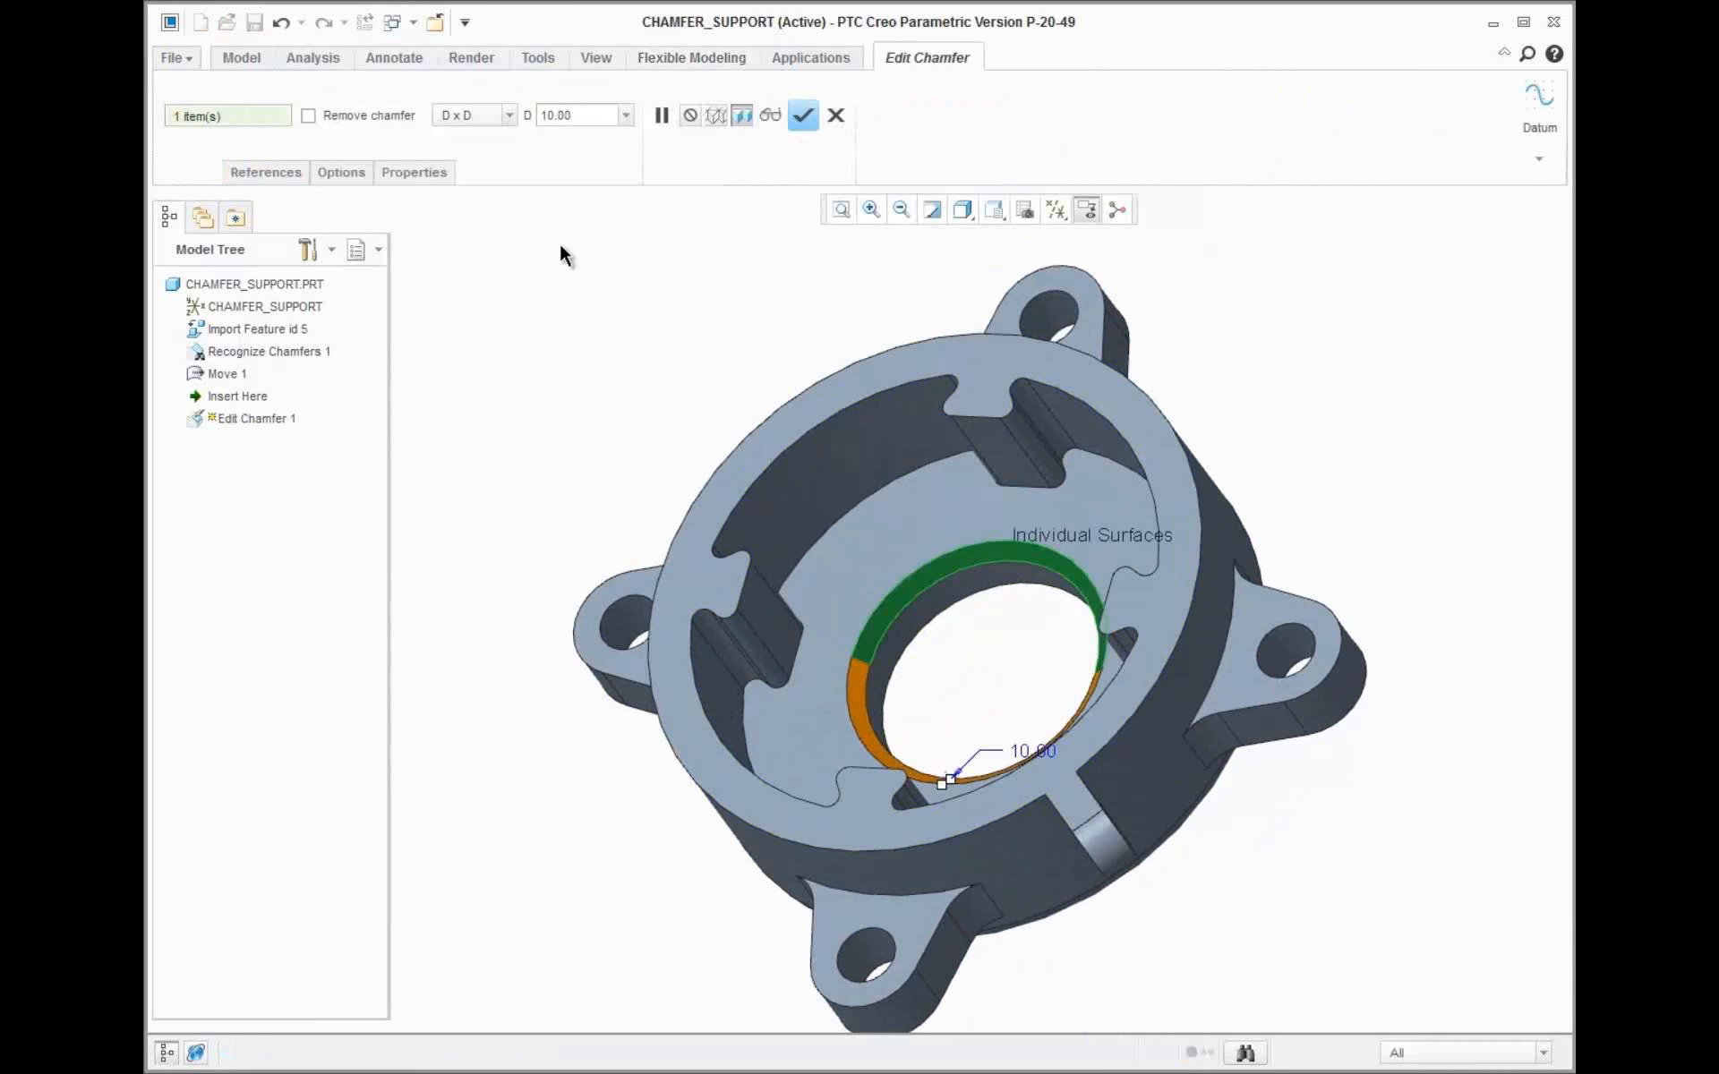
left_click(308, 116)
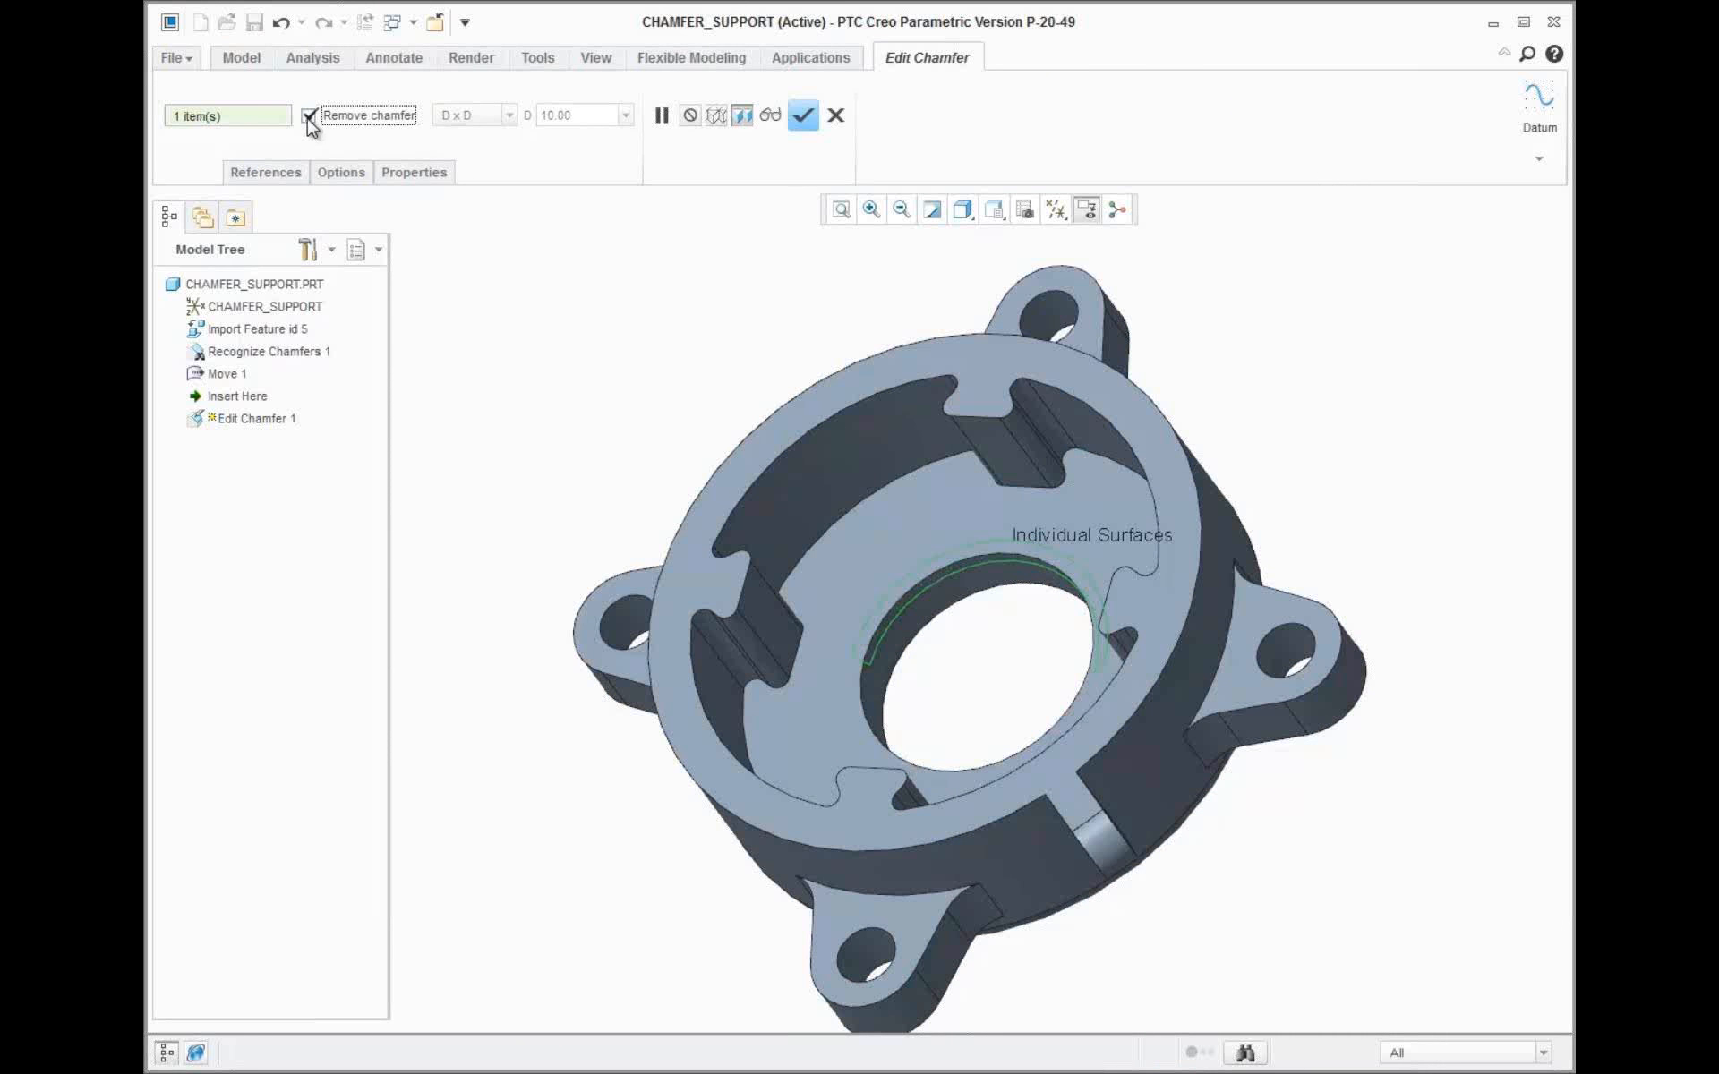
left_click(308, 116)
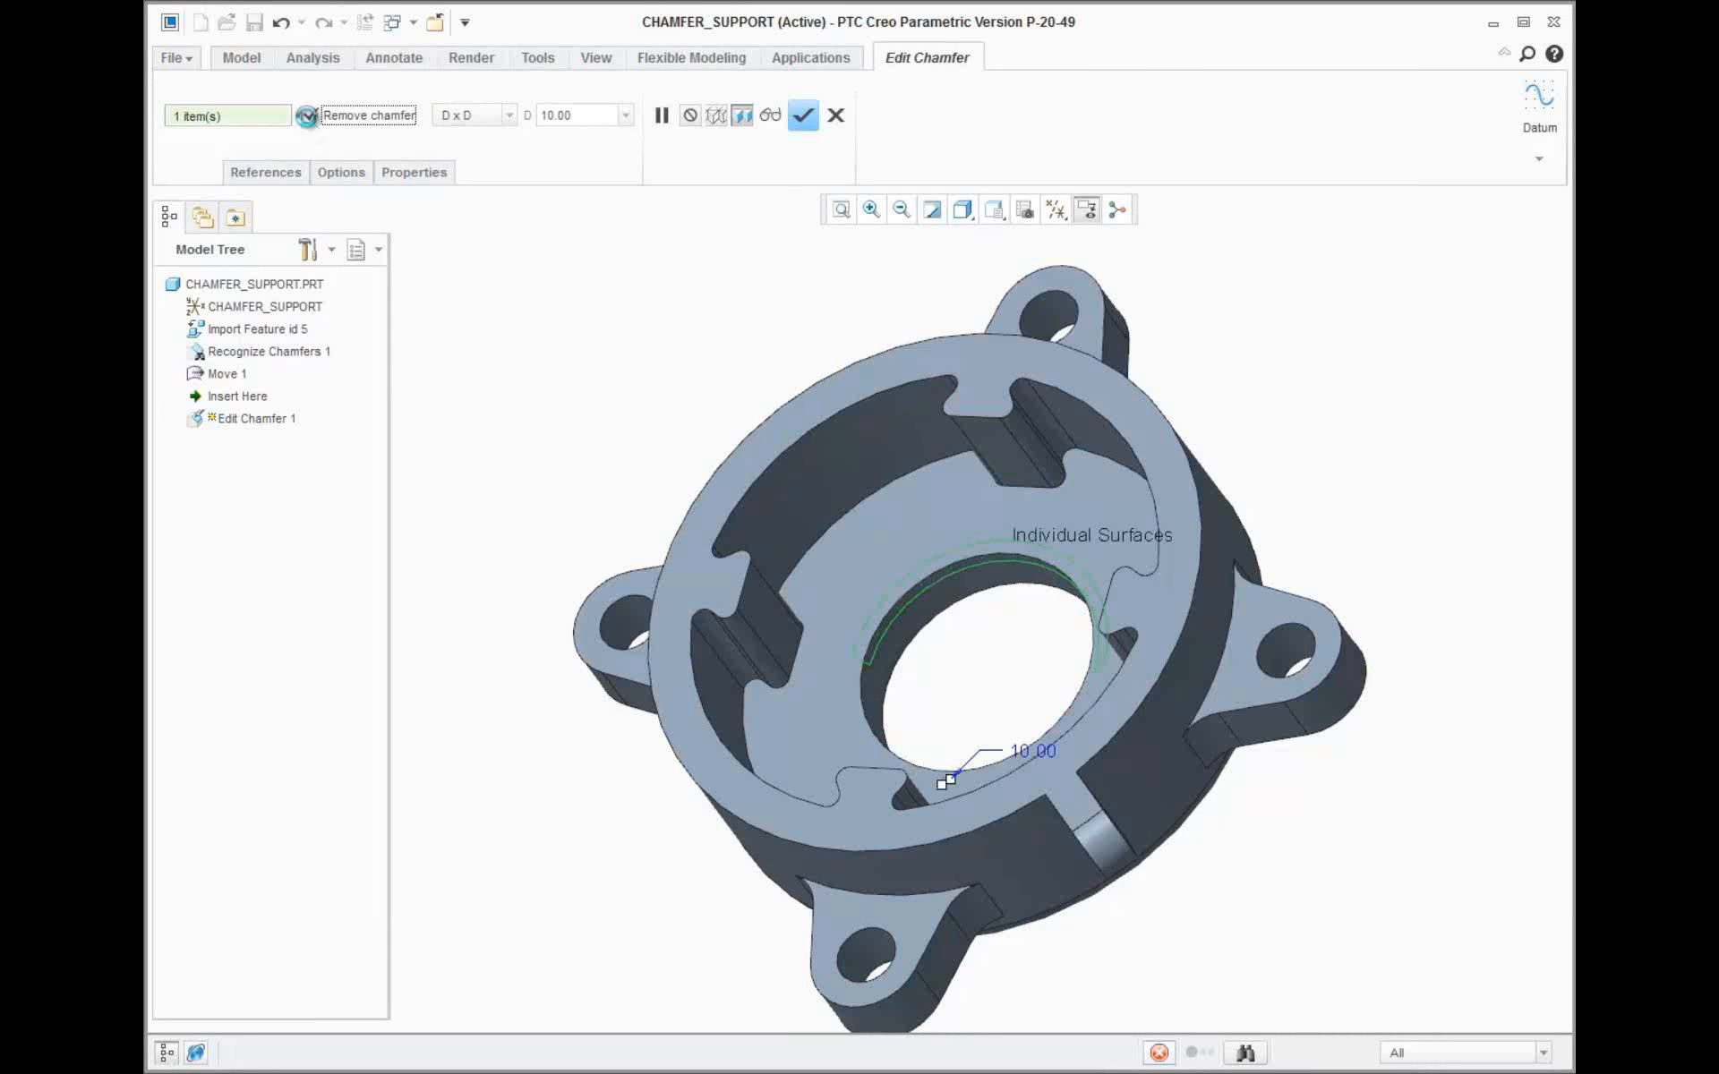
left_click(509, 116)
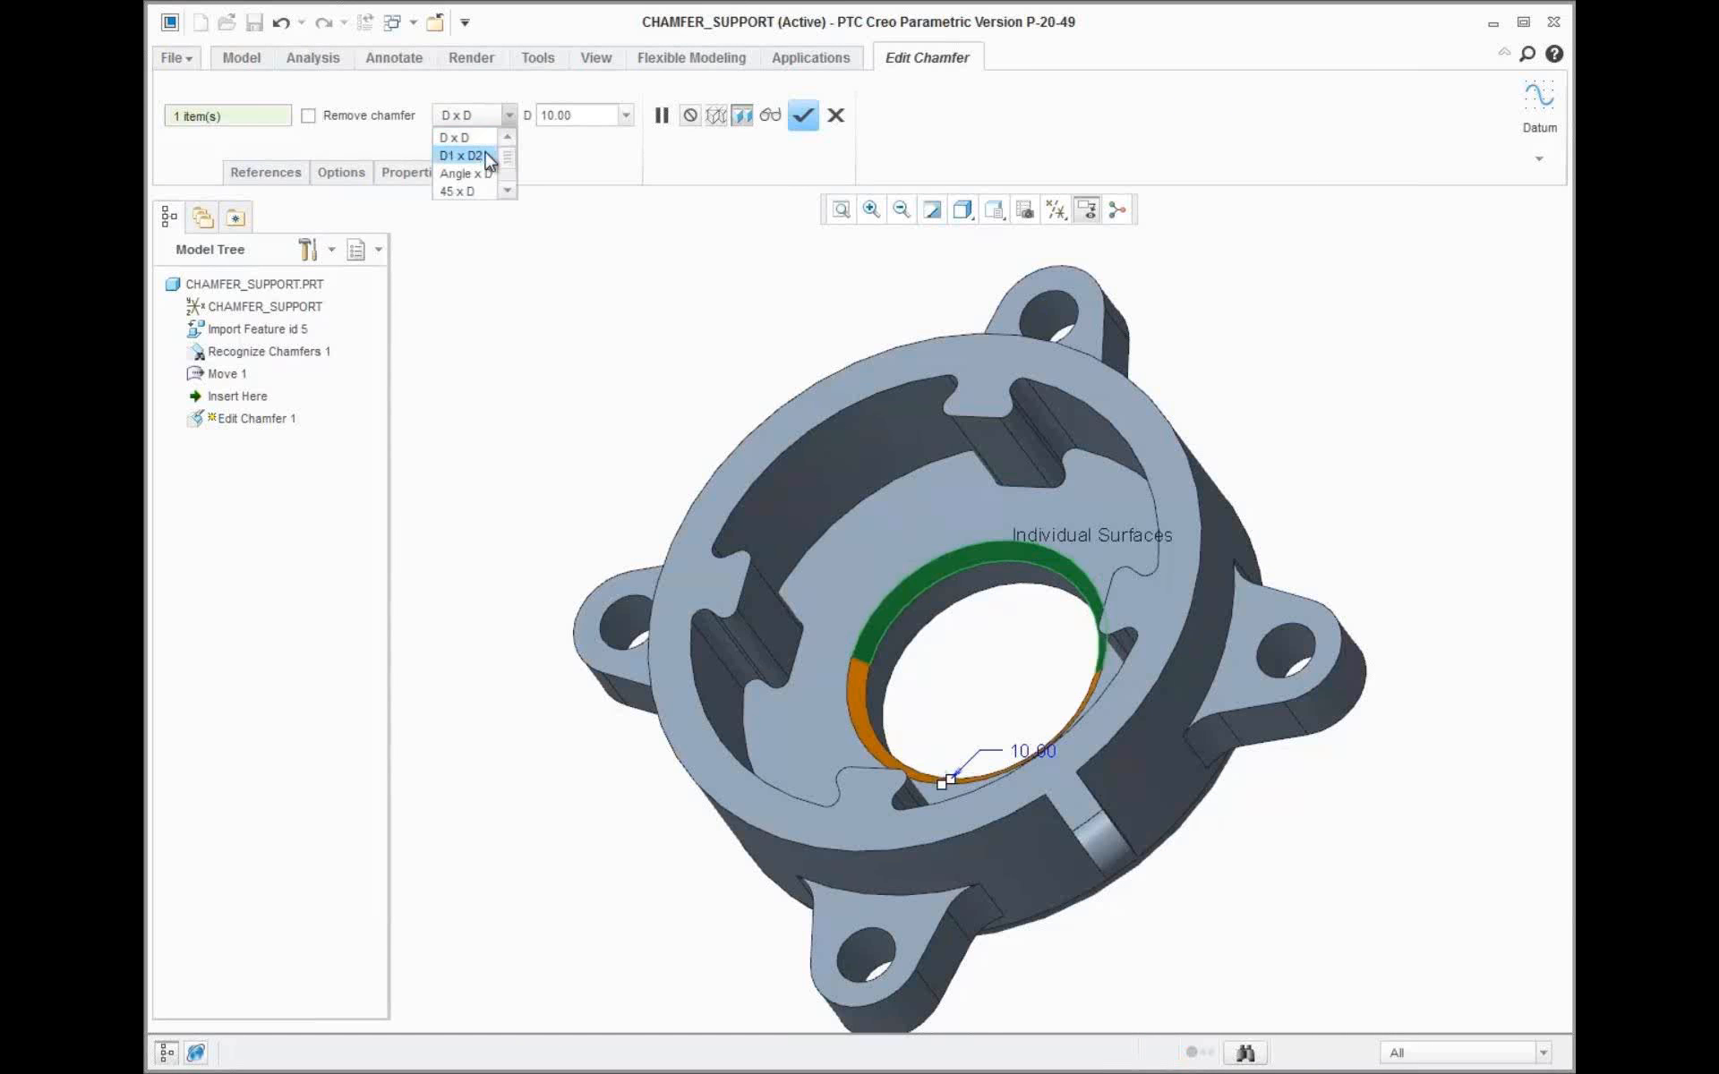
left_click(488, 161)
mouse_move(998, 703)
middle_mouse_down()
mouse_move(1070, 752)
mouse_move(1083, 788)
middle_mouse_up()
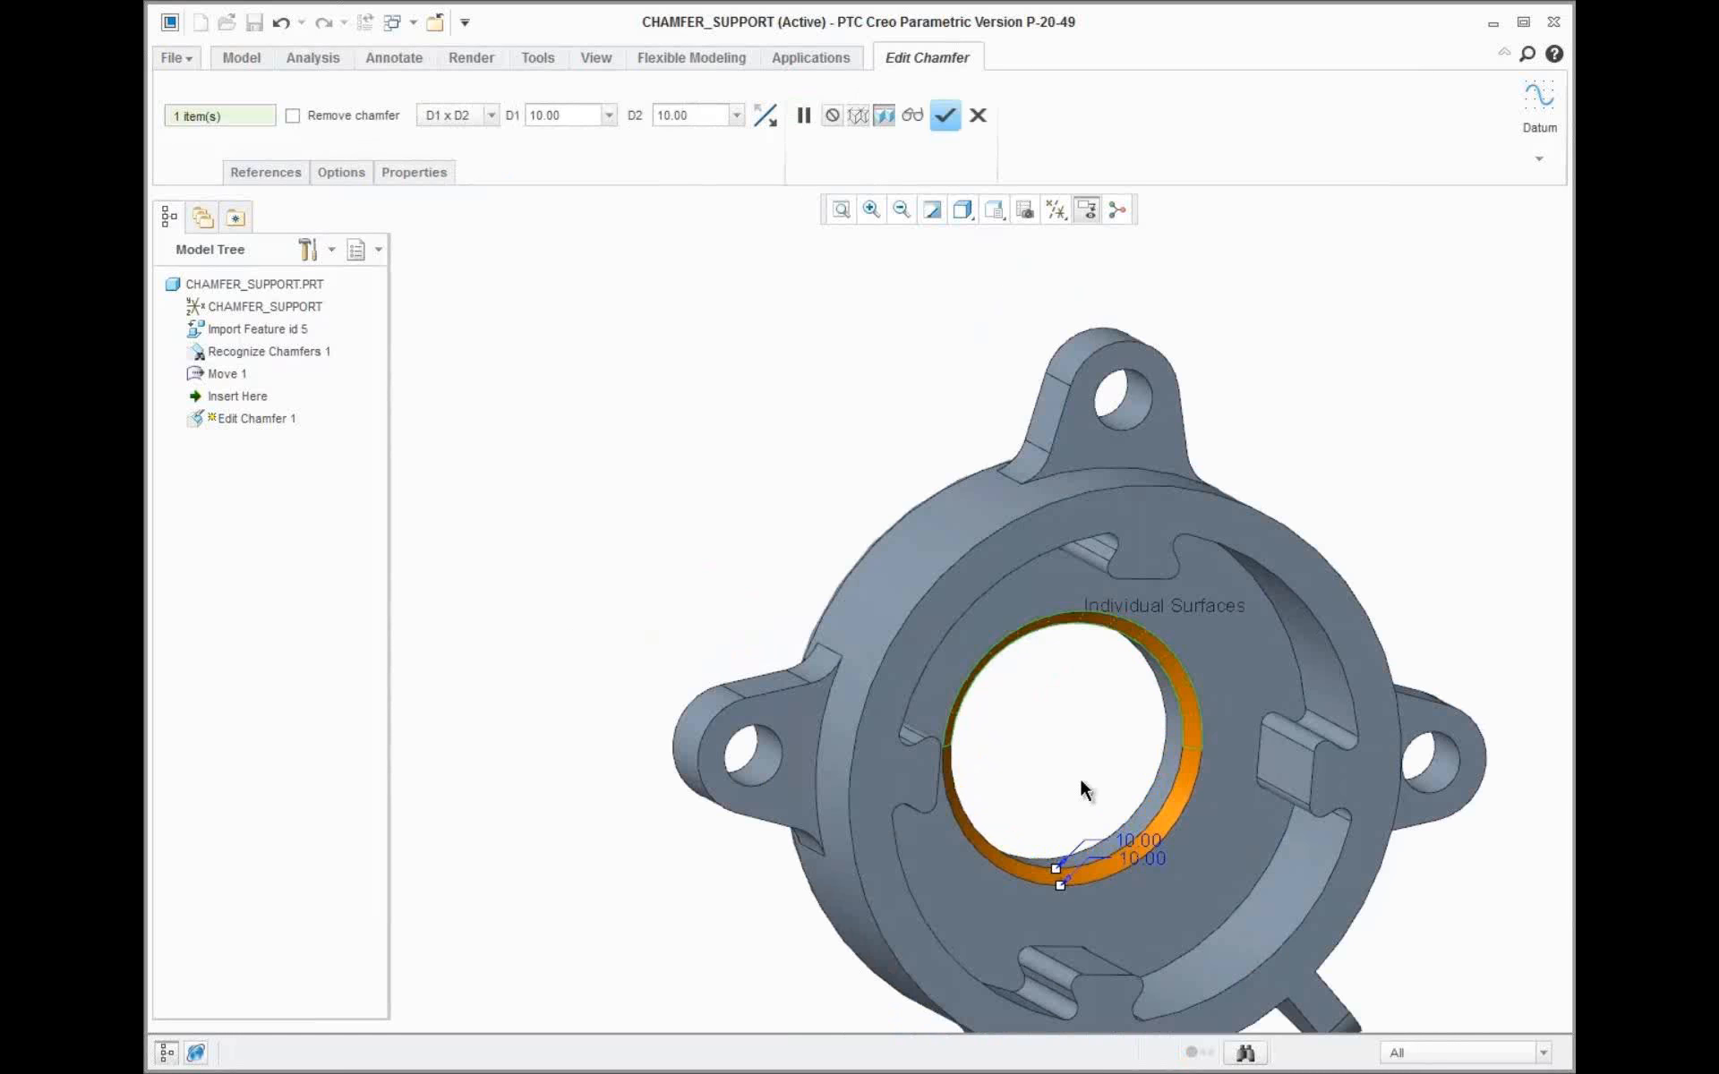
left_click_drag(1061, 886, 1066, 918)
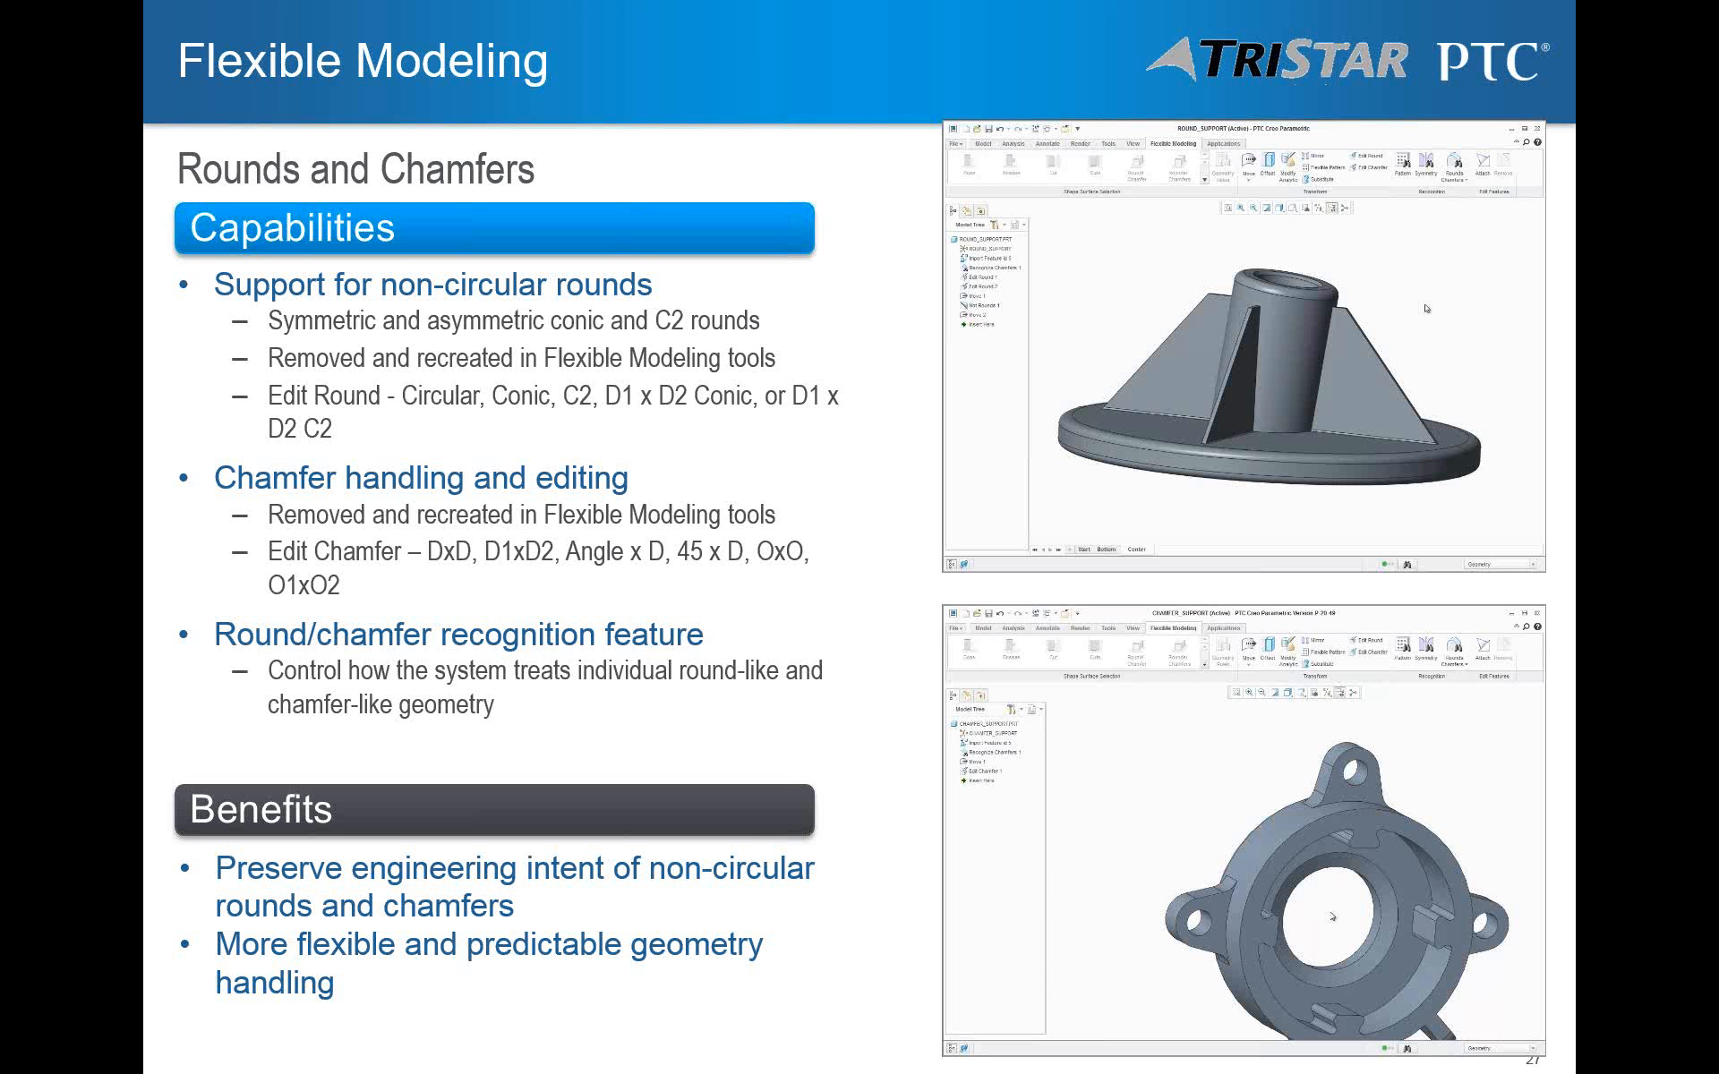
key("Right")
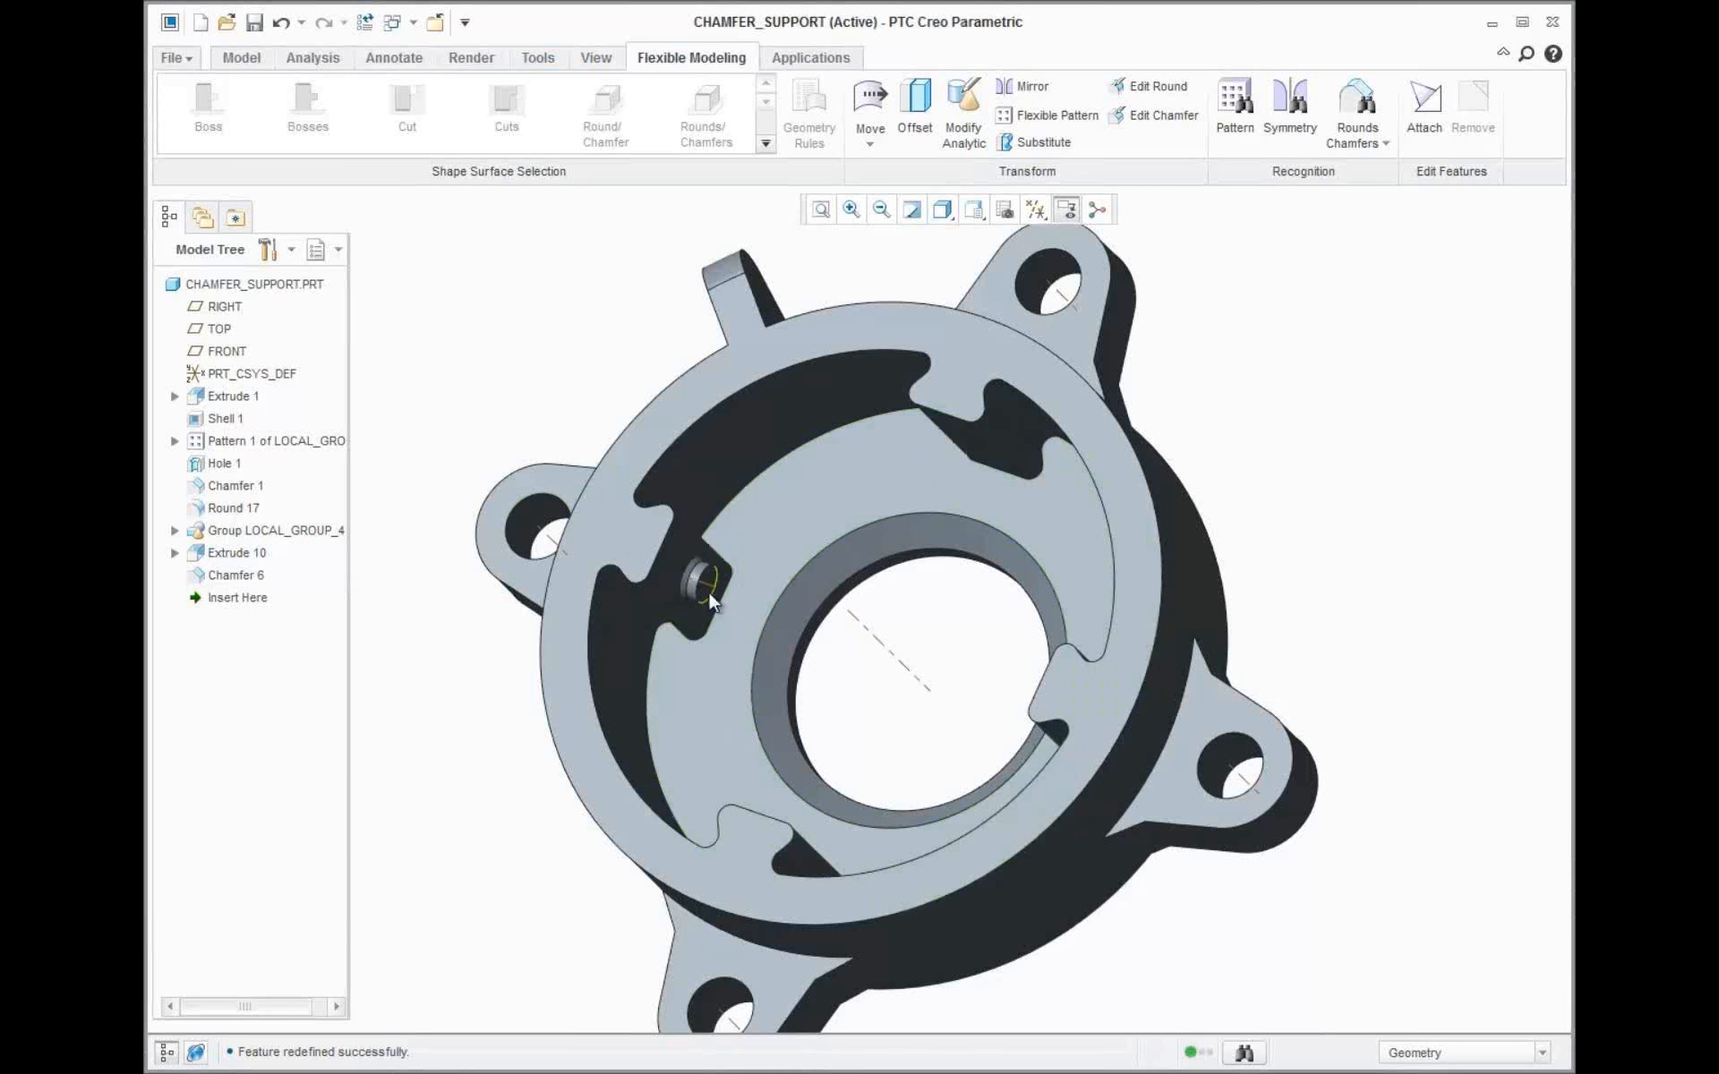
Start a flexible pattern of the small chamfered boss in the inner slot, including its shape surfaces, as an Axis pattern about the center-hole axis
scroll(707, 591, "up", 5)
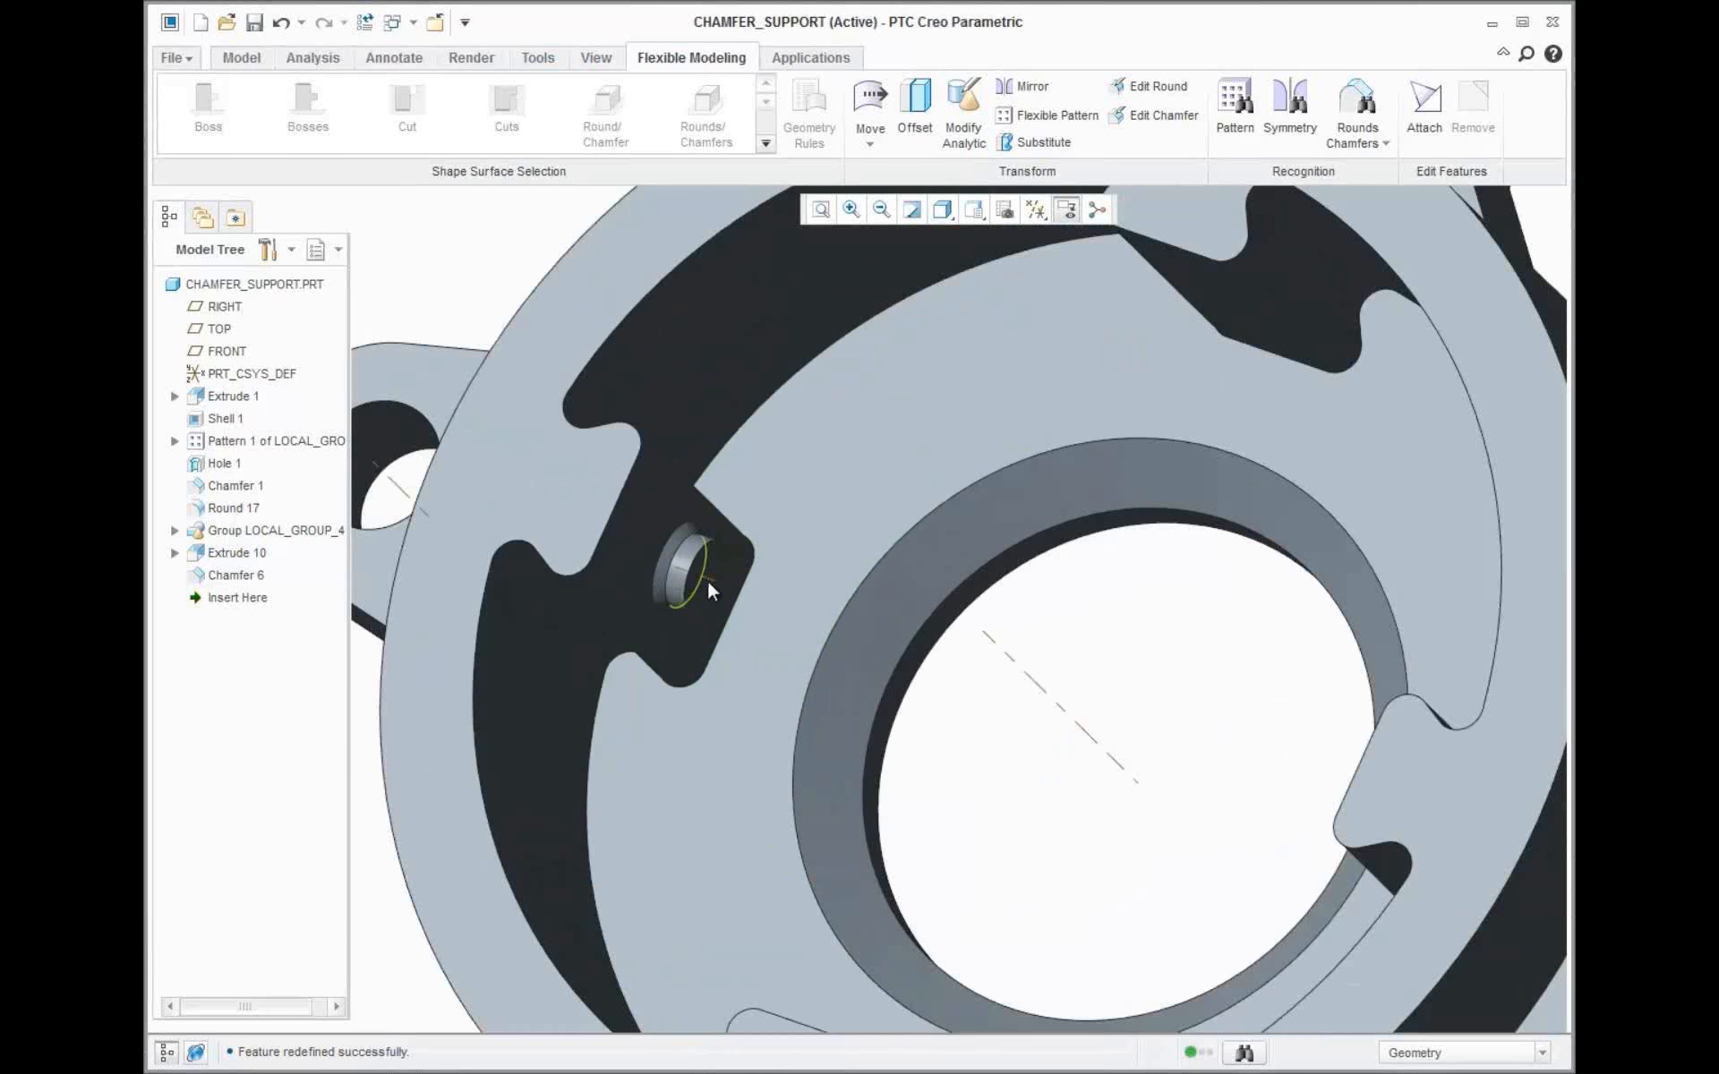
scroll(706, 578, "up", 2)
left_click(706, 594)
scroll(707, 593, "down", 4)
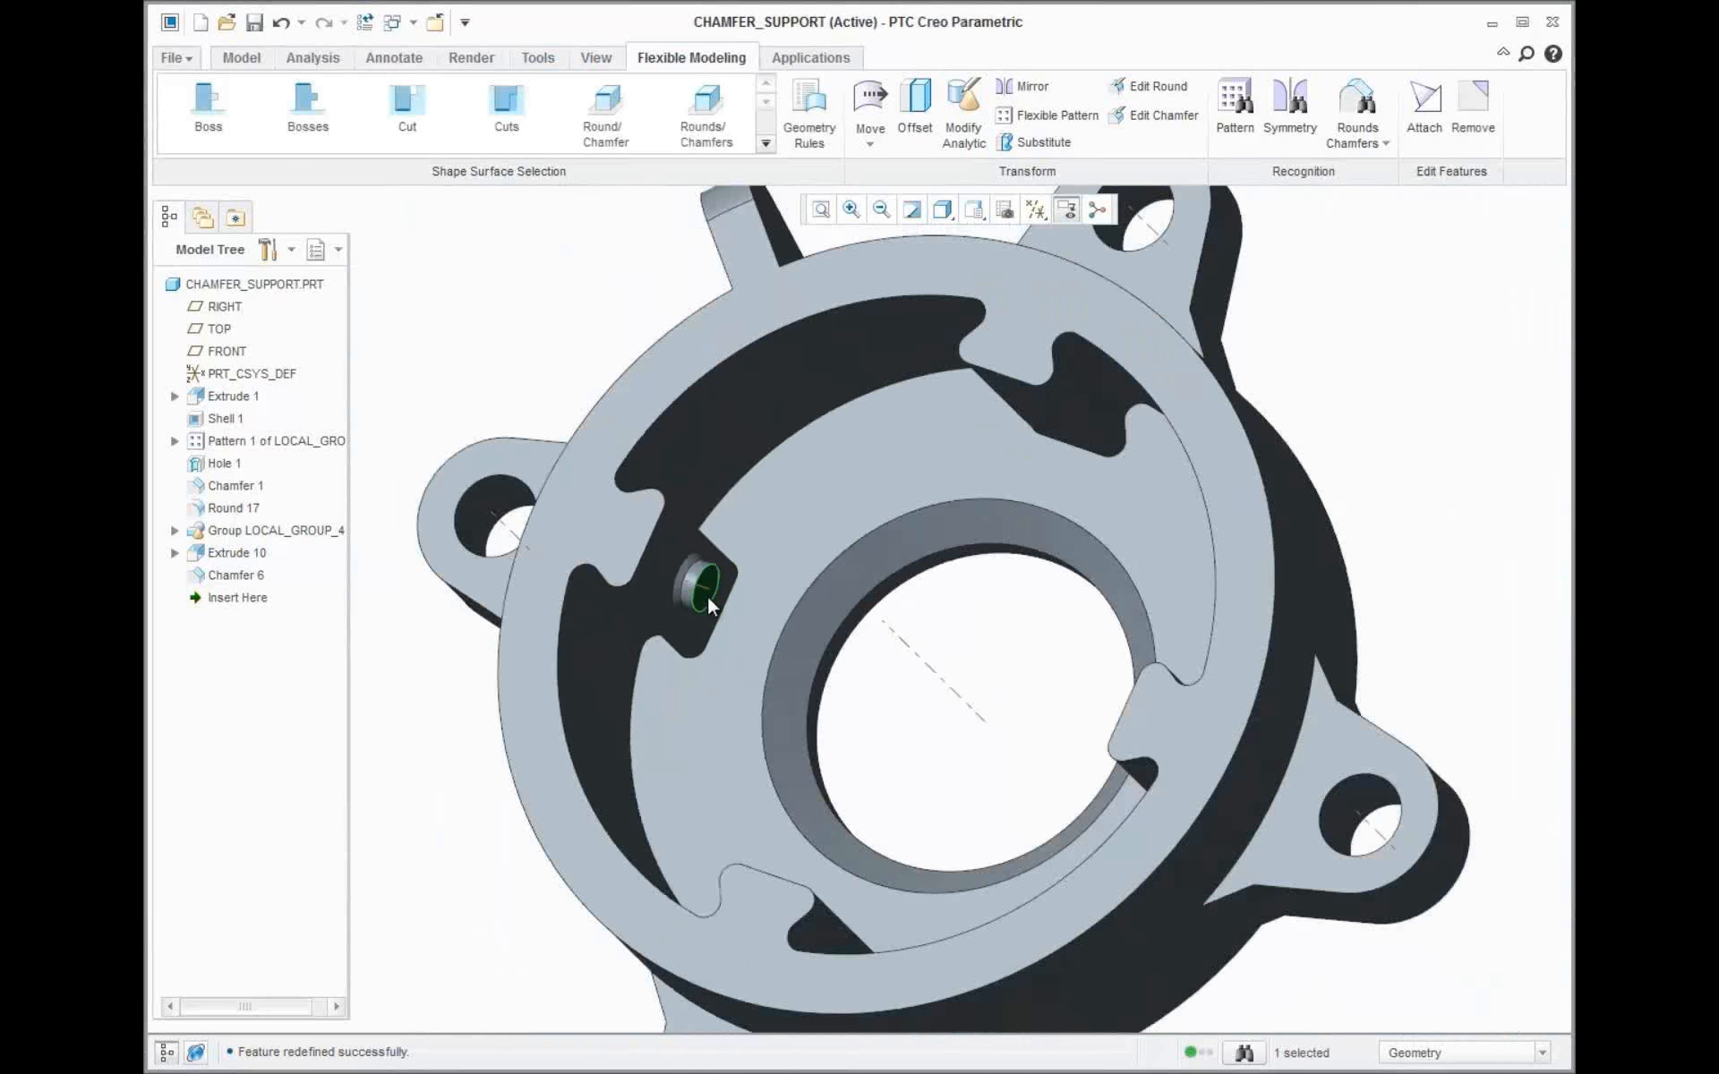
scroll(707, 597, "down", 2)
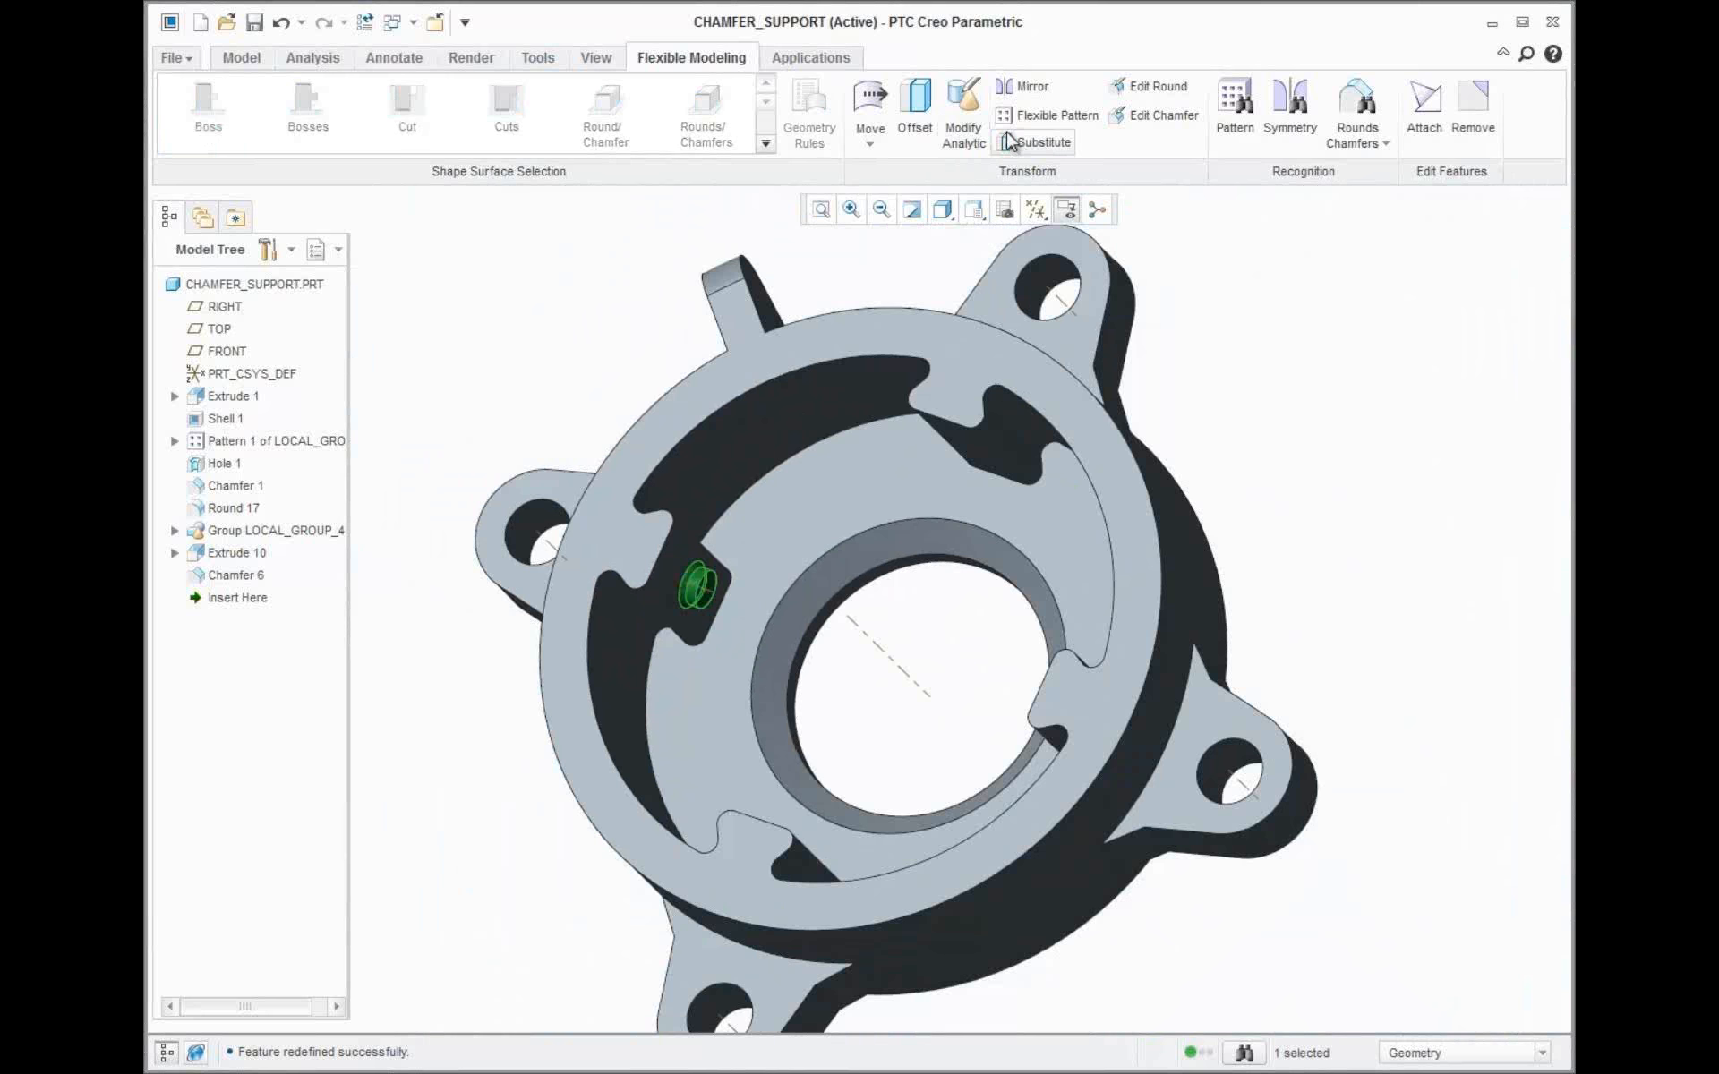
left_click(1029, 114)
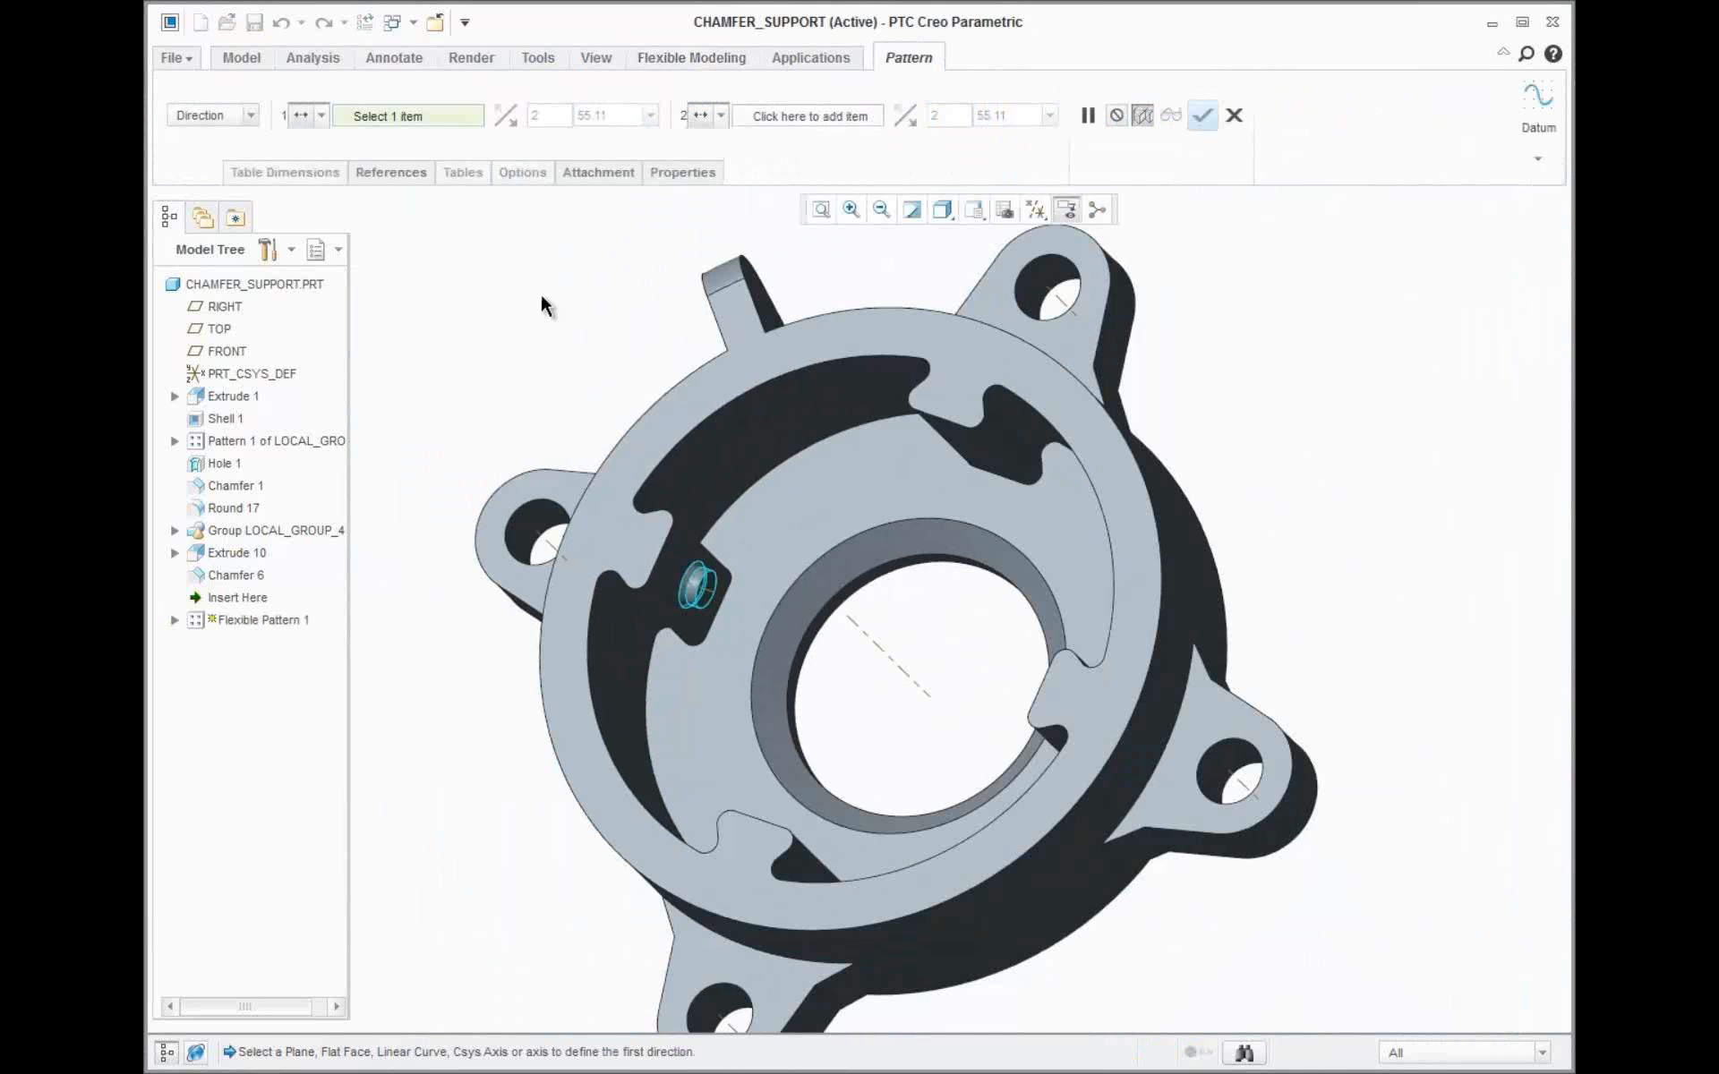
left_click(212, 115)
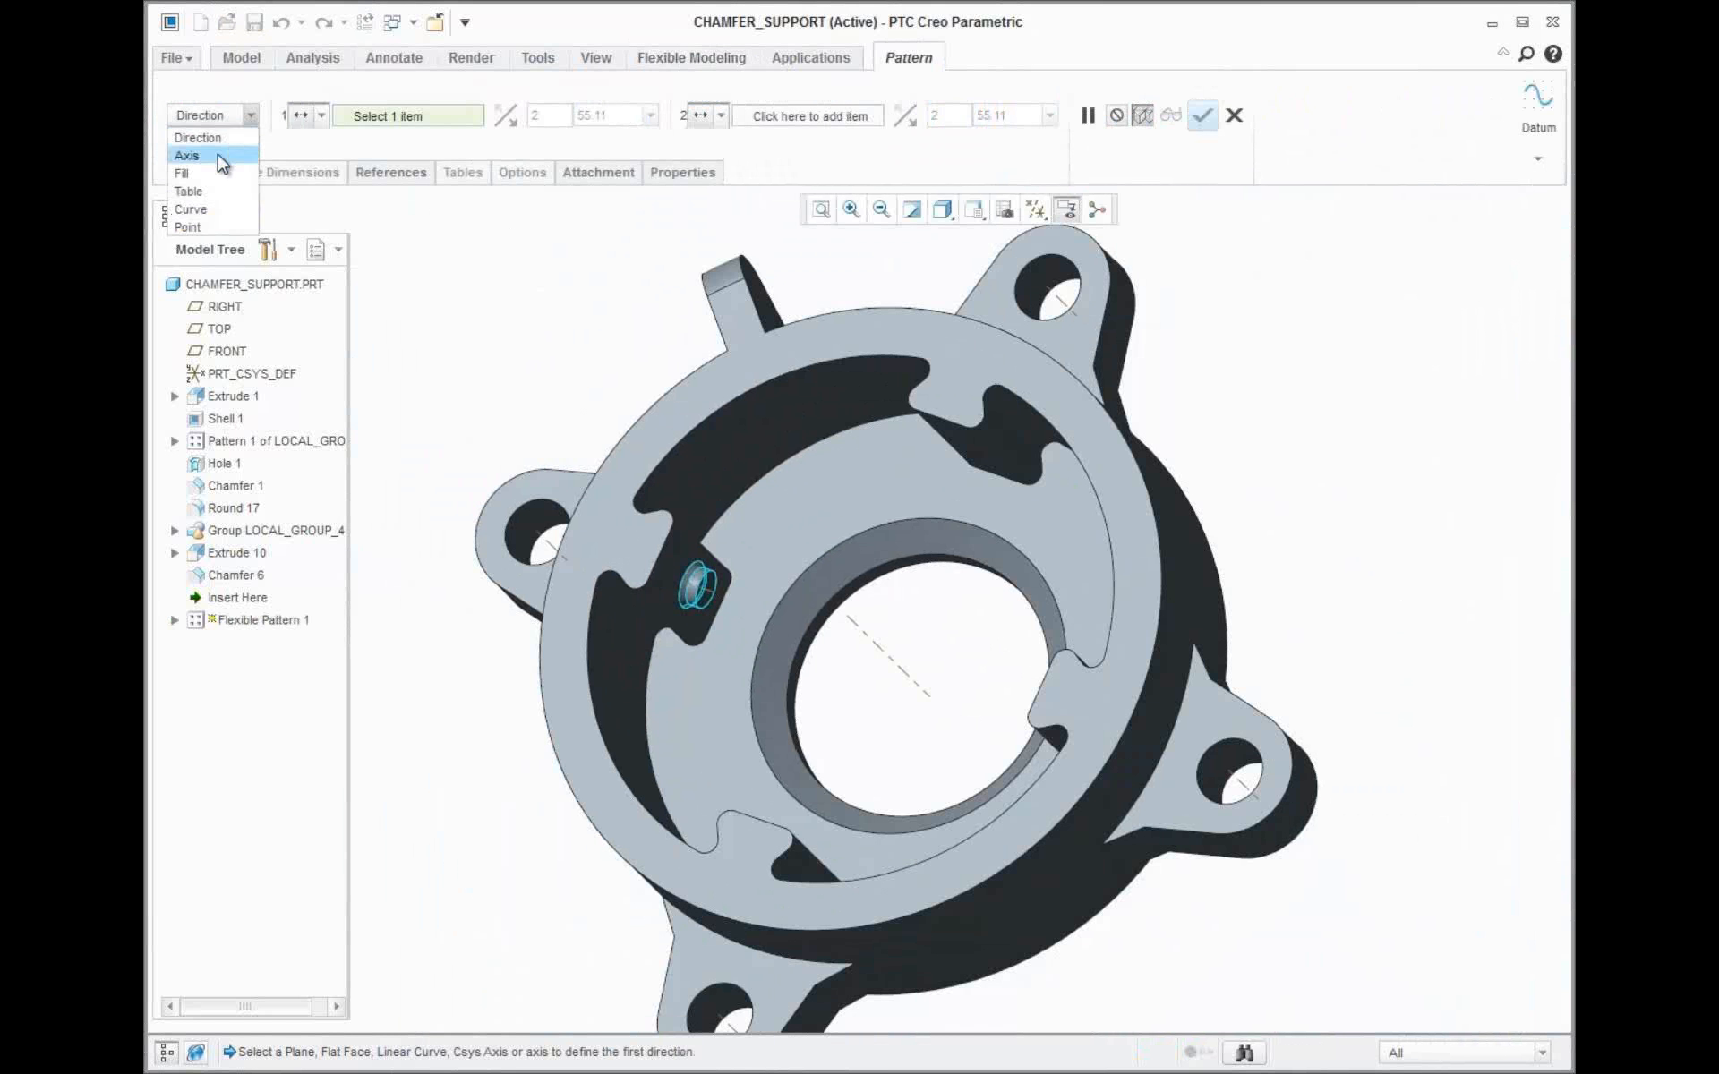
left_click(218, 155)
left_click(900, 670)
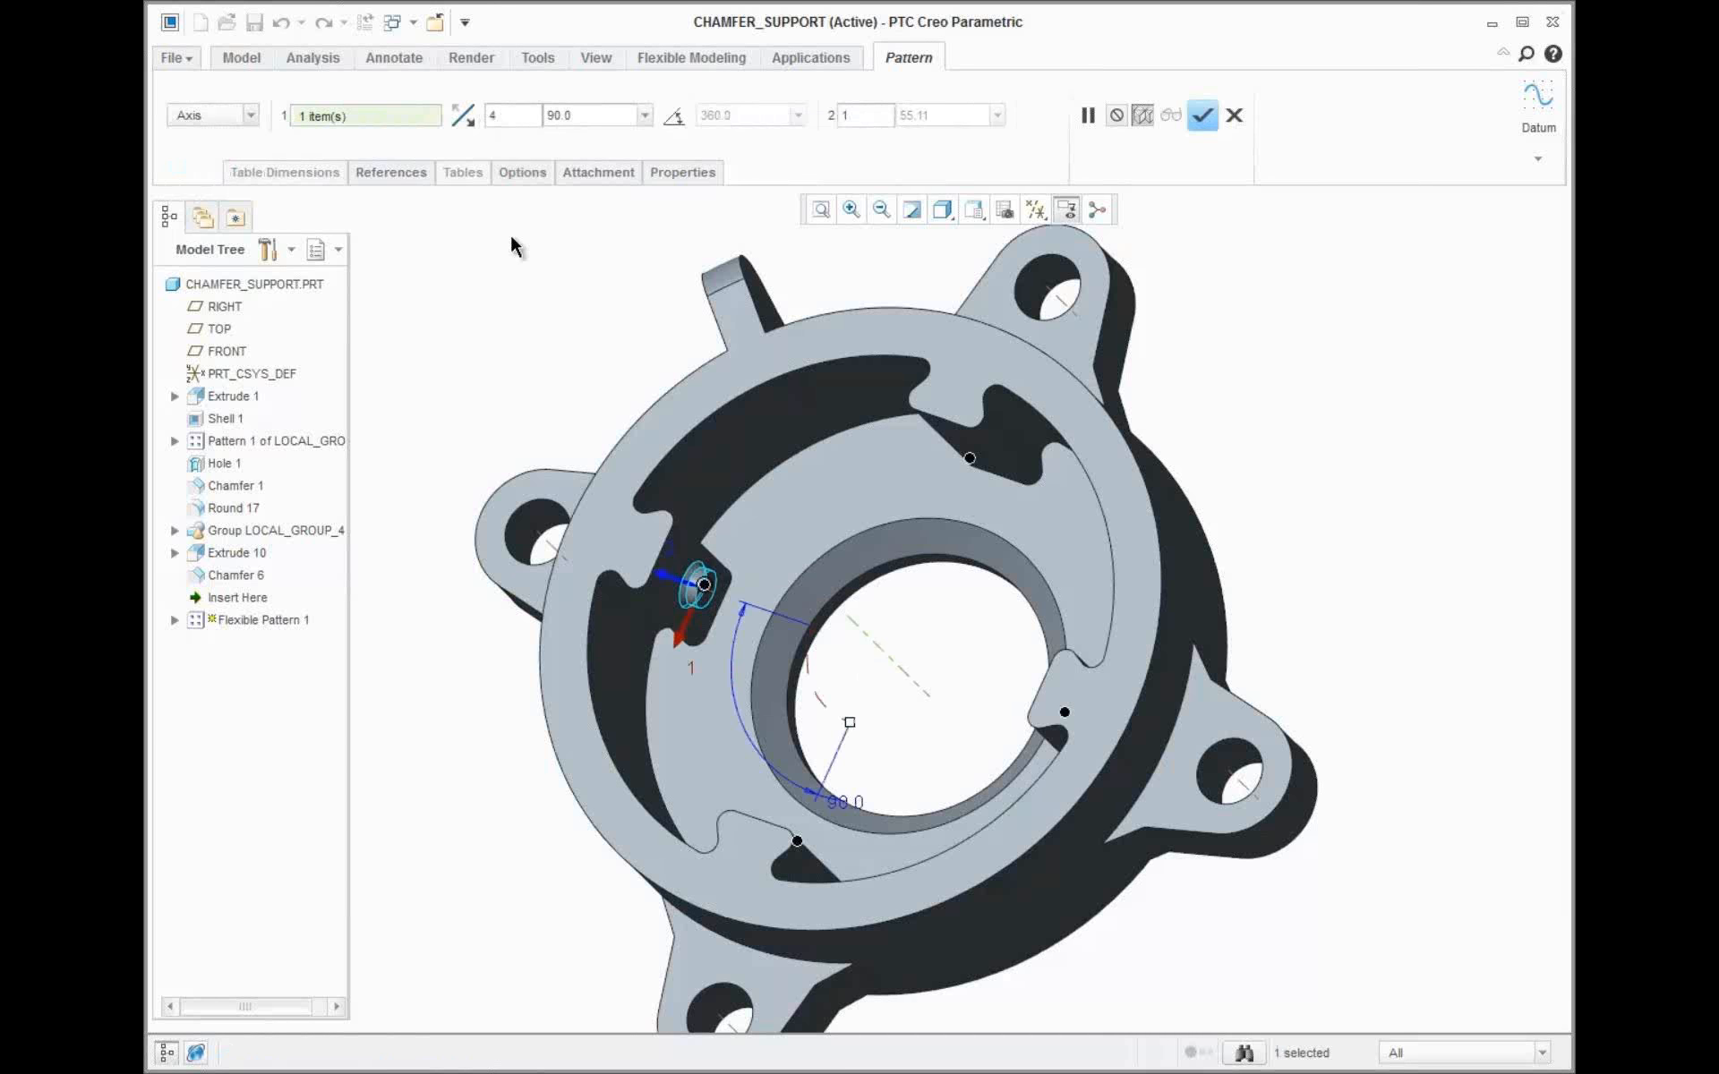
Distribute 8 pattern members over an angular extent of 360 degrees and complete the flexible pattern
left_click(669, 123)
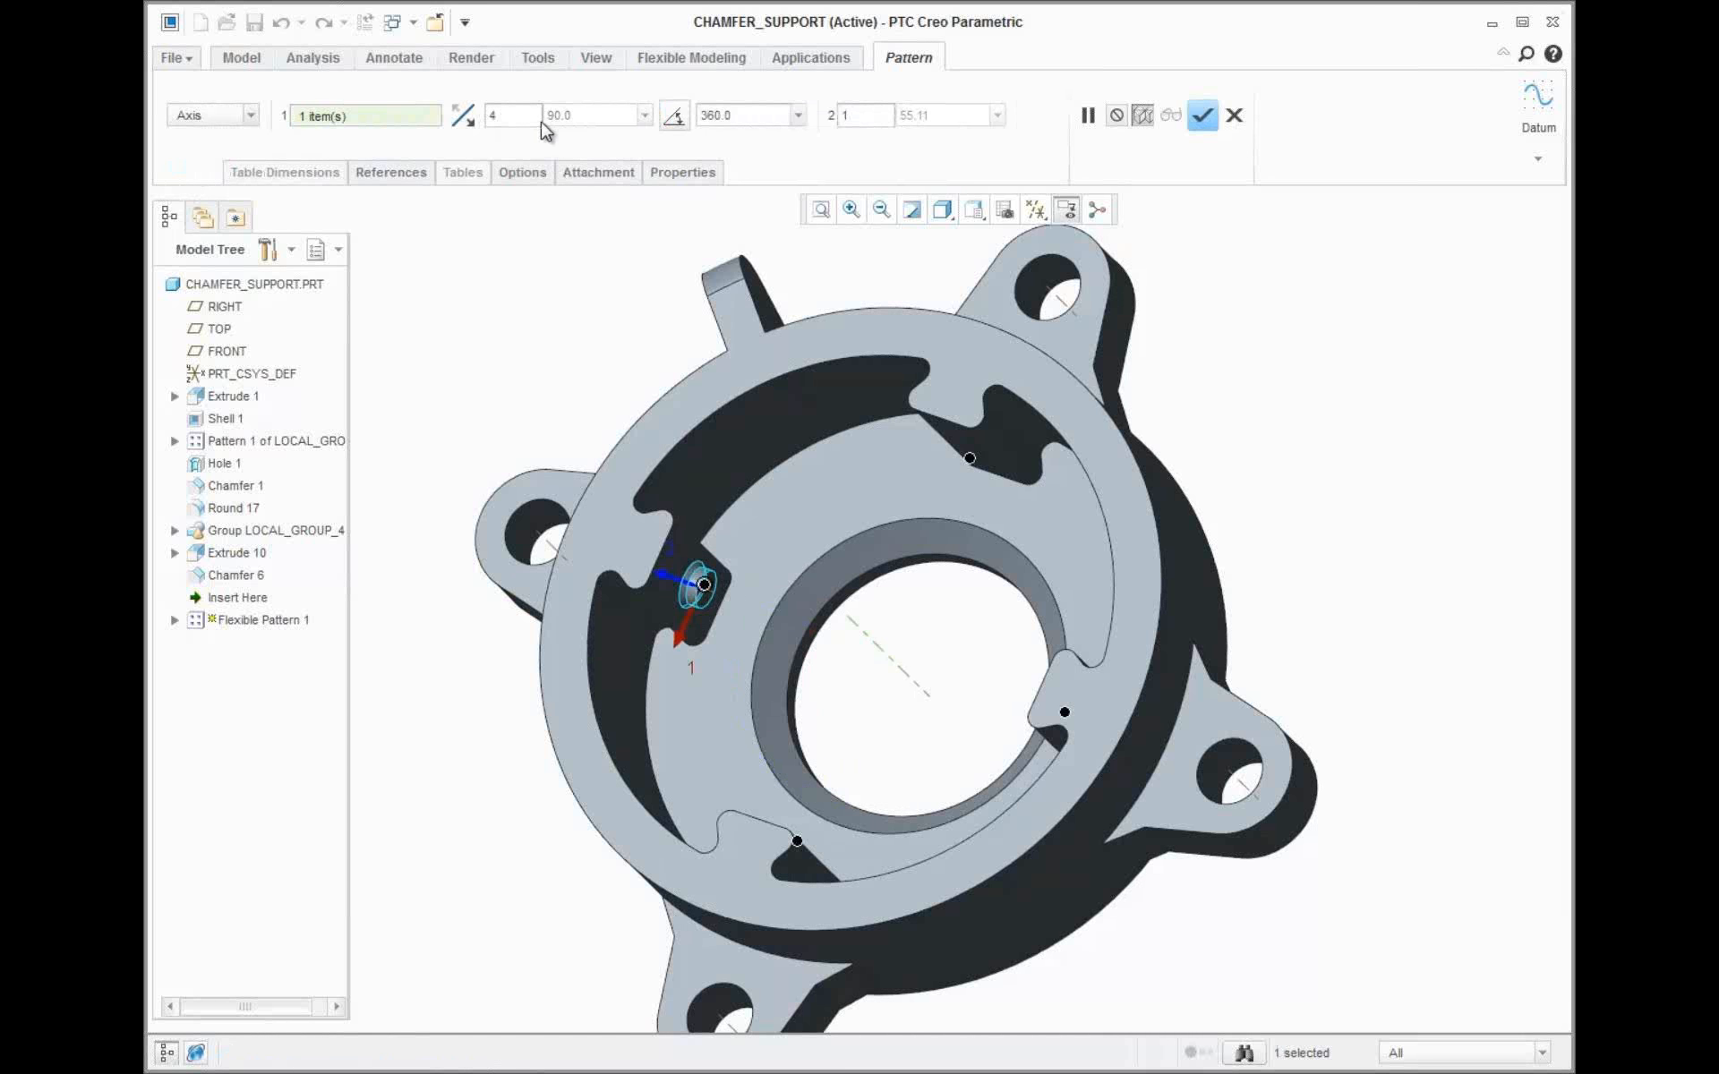
double_click(528, 117)
type("8")
key("Return")
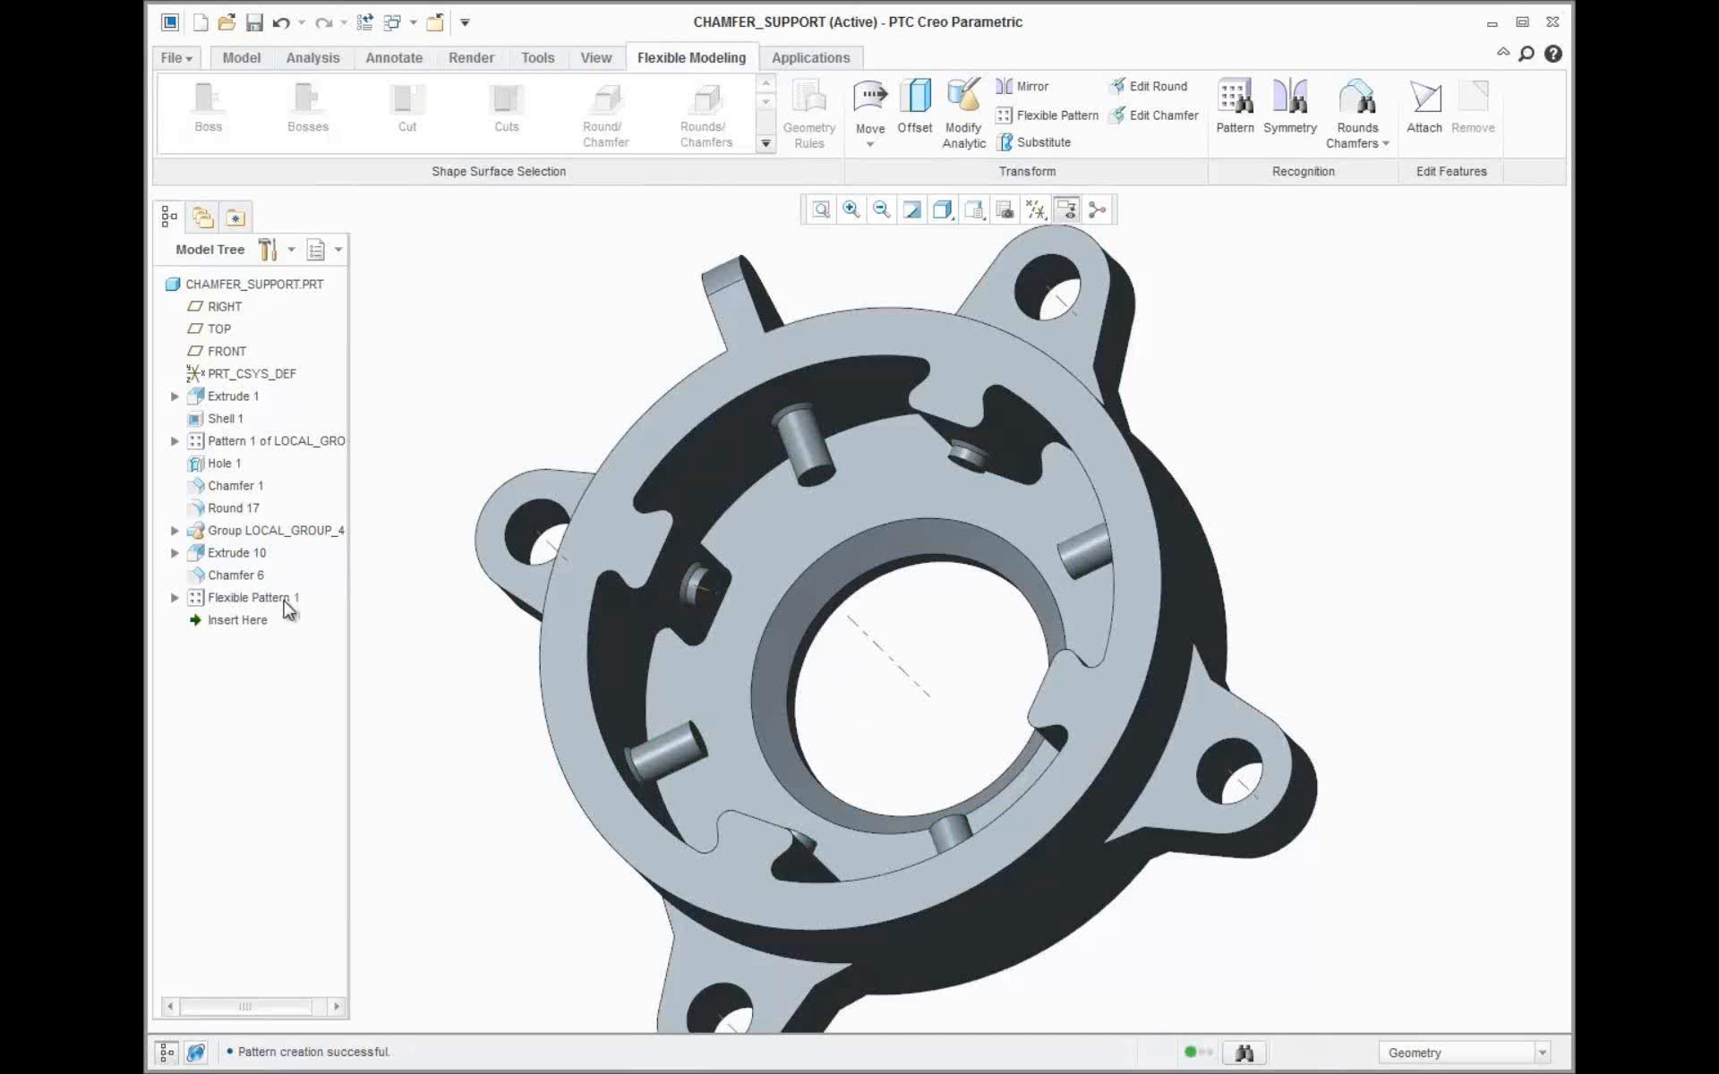
Redefine the flexible pattern with Create rounds/chamfers turned off while keeping its members attached
left_click(286, 609)
right_click(460, 324)
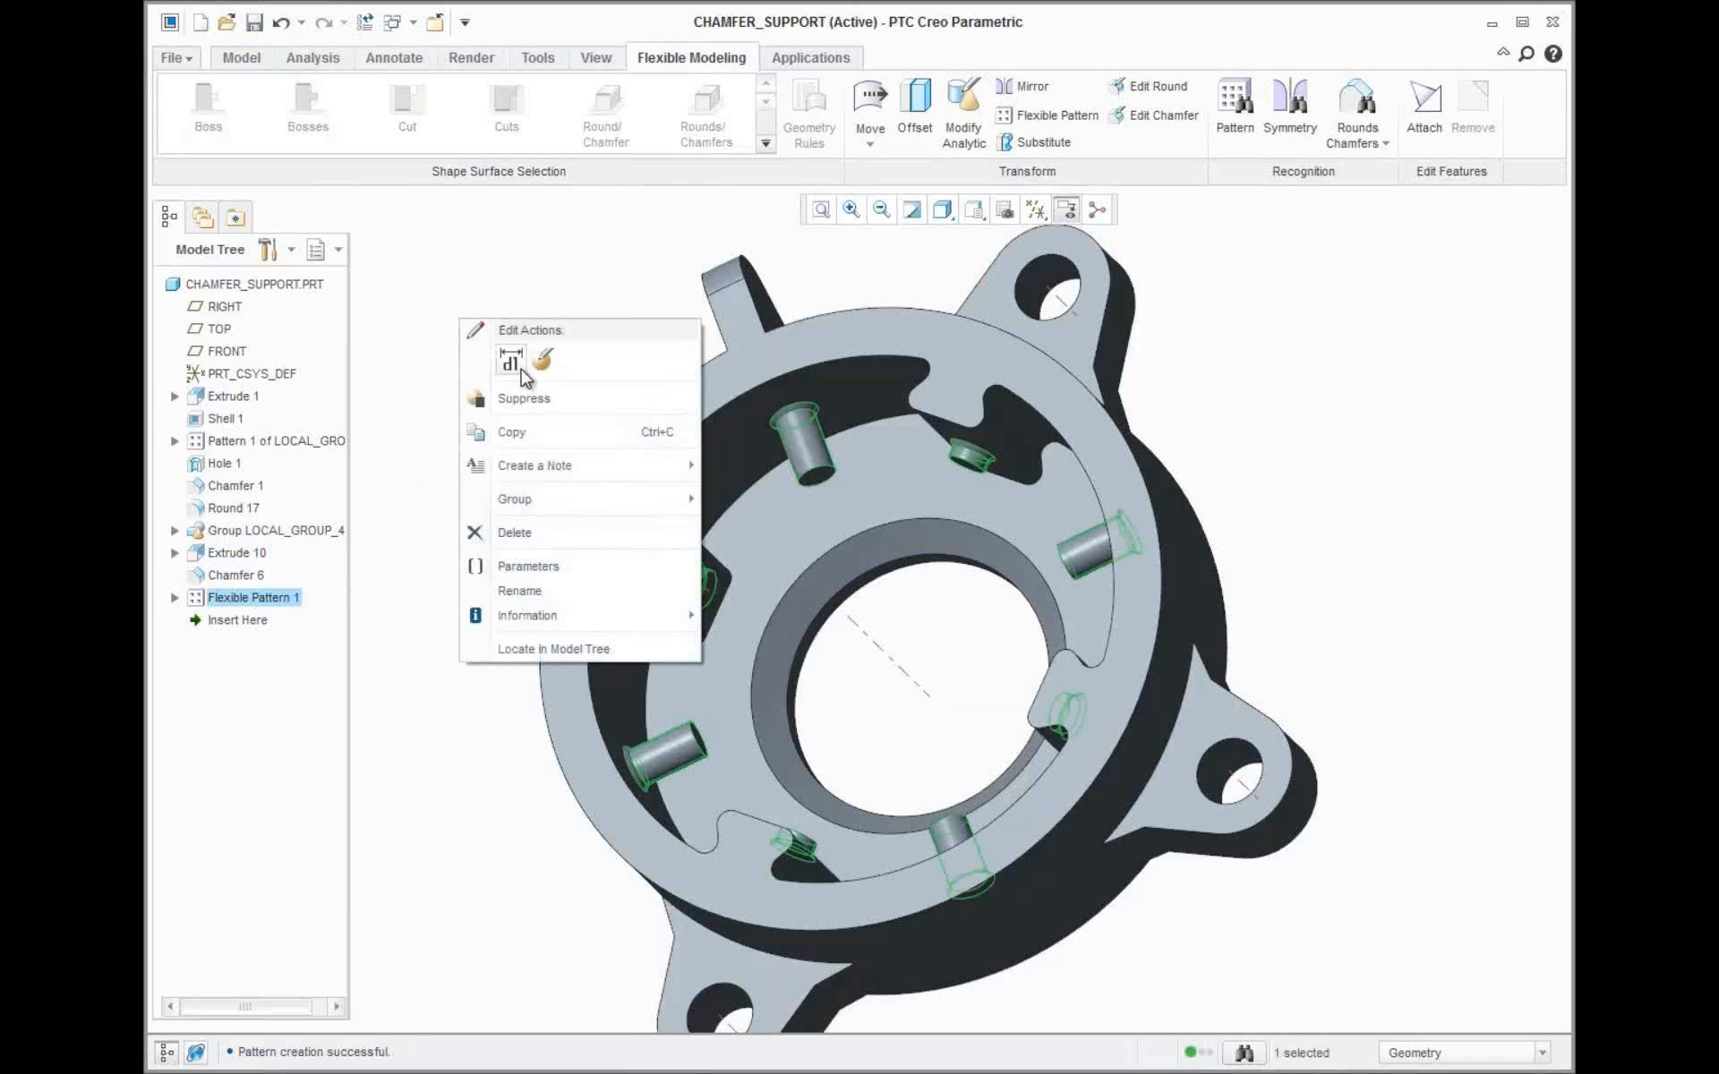
left_click(543, 361)
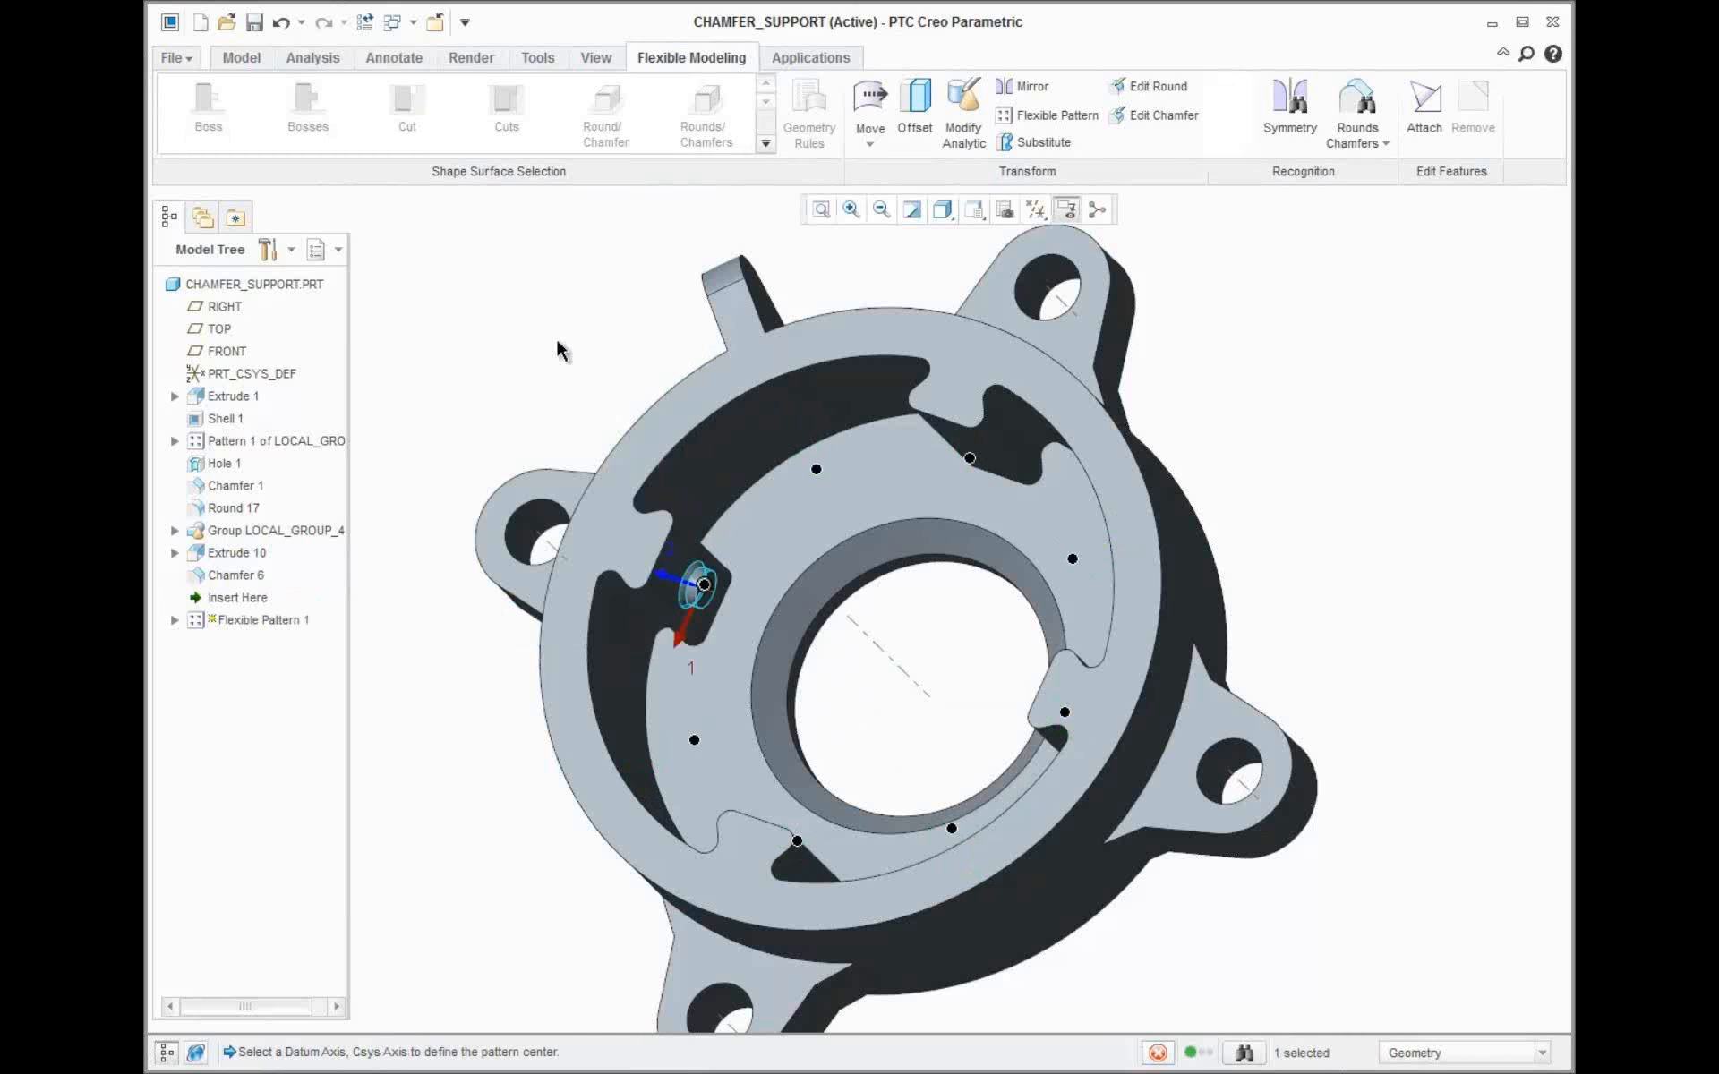
left_click(594, 173)
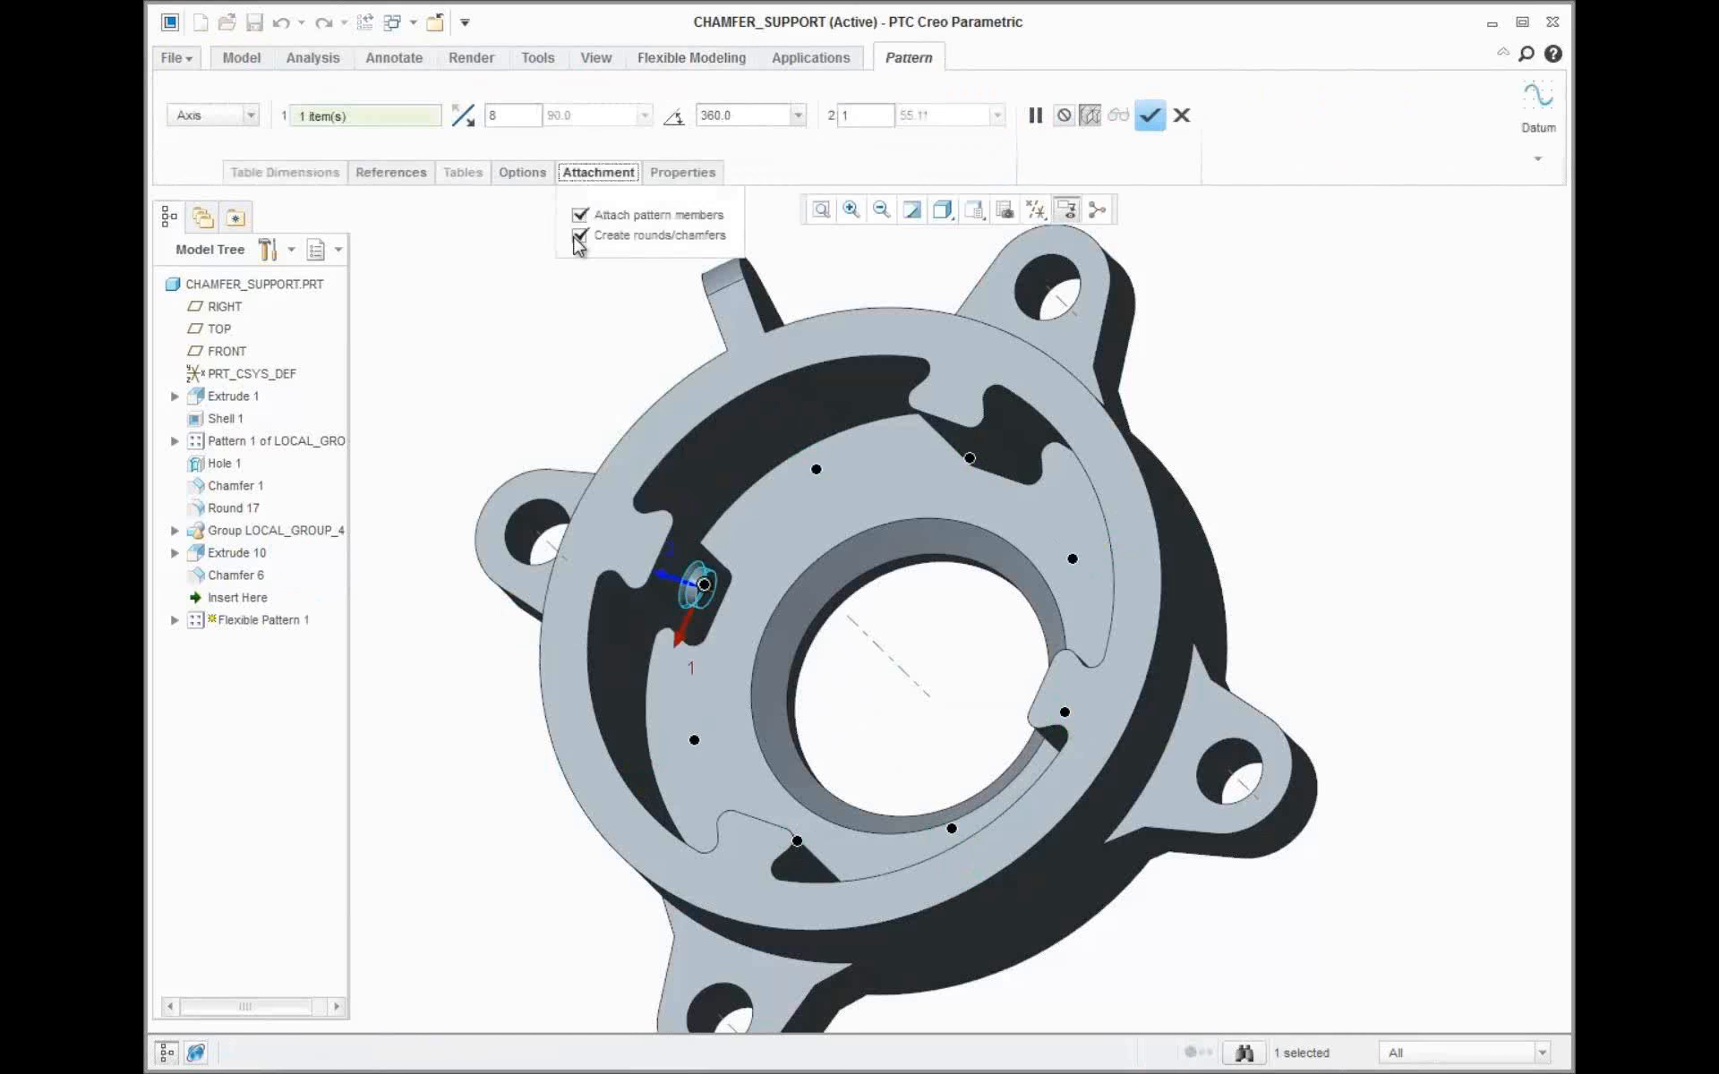
middle_click(542, 333)
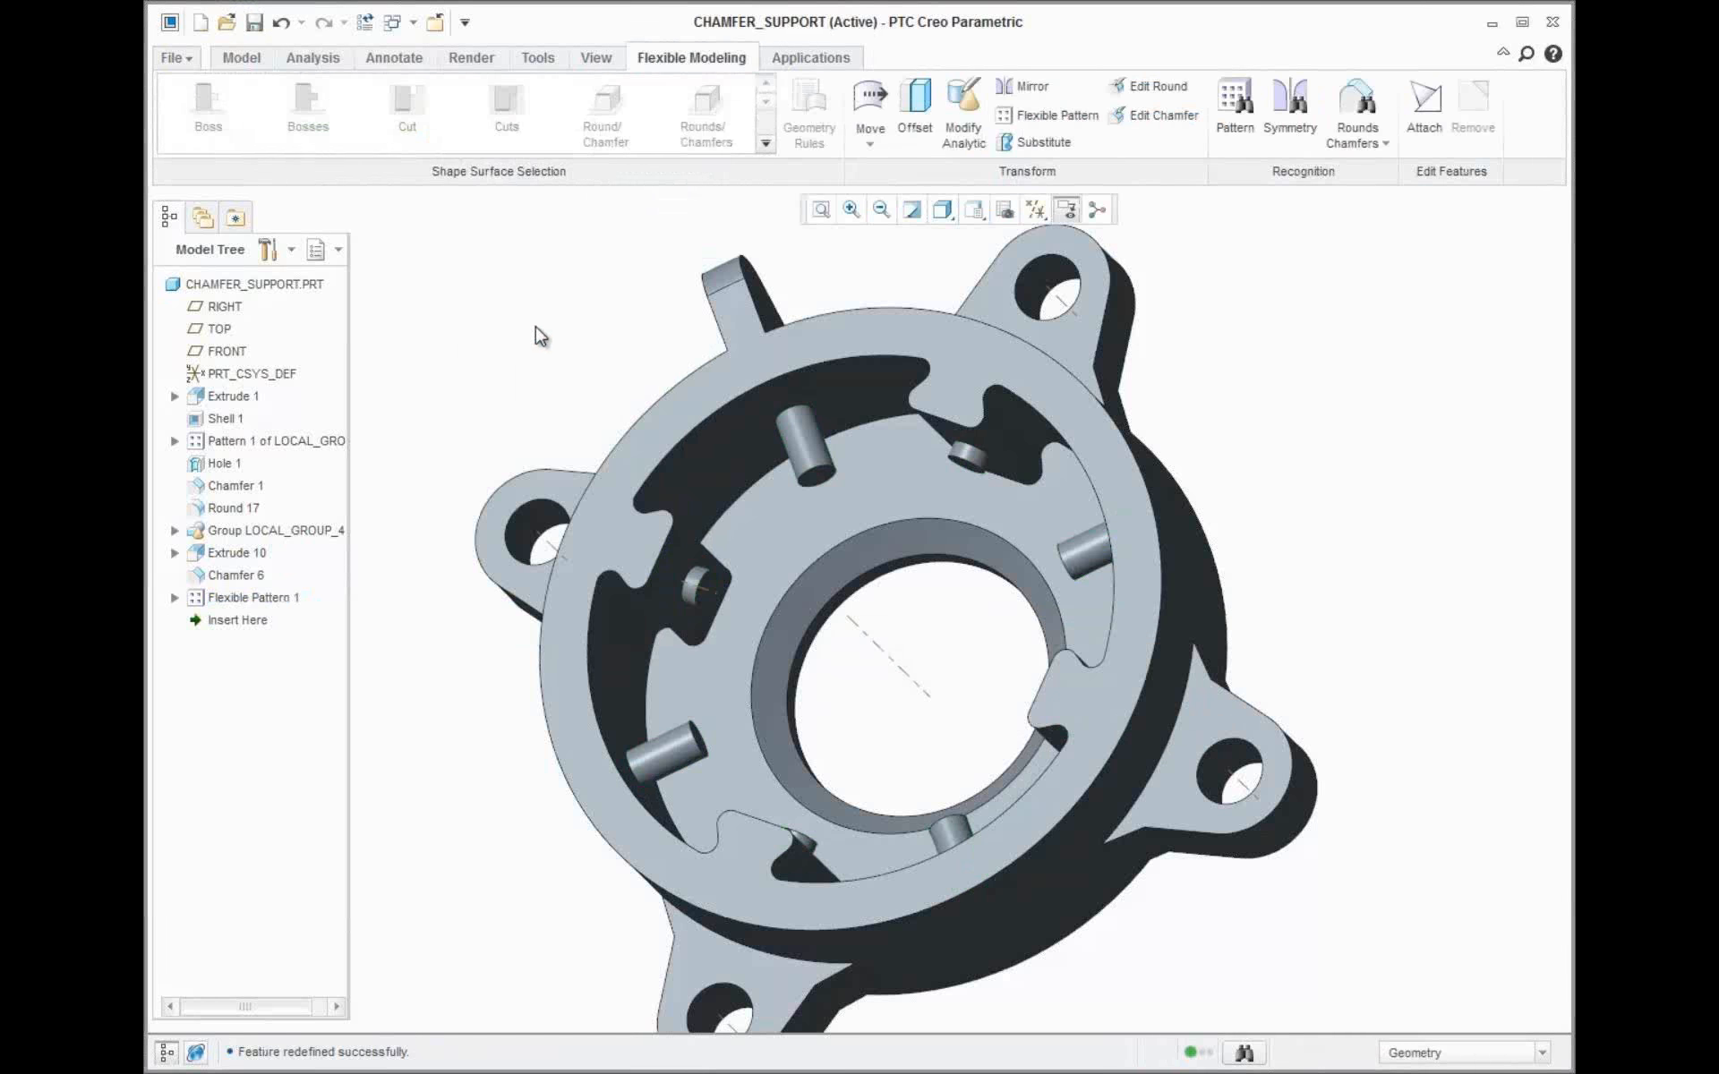
Redefine the flexible pattern with Attach pattern members turned off and complete it as unattached copies
left_click(287, 598)
right_click(393, 591)
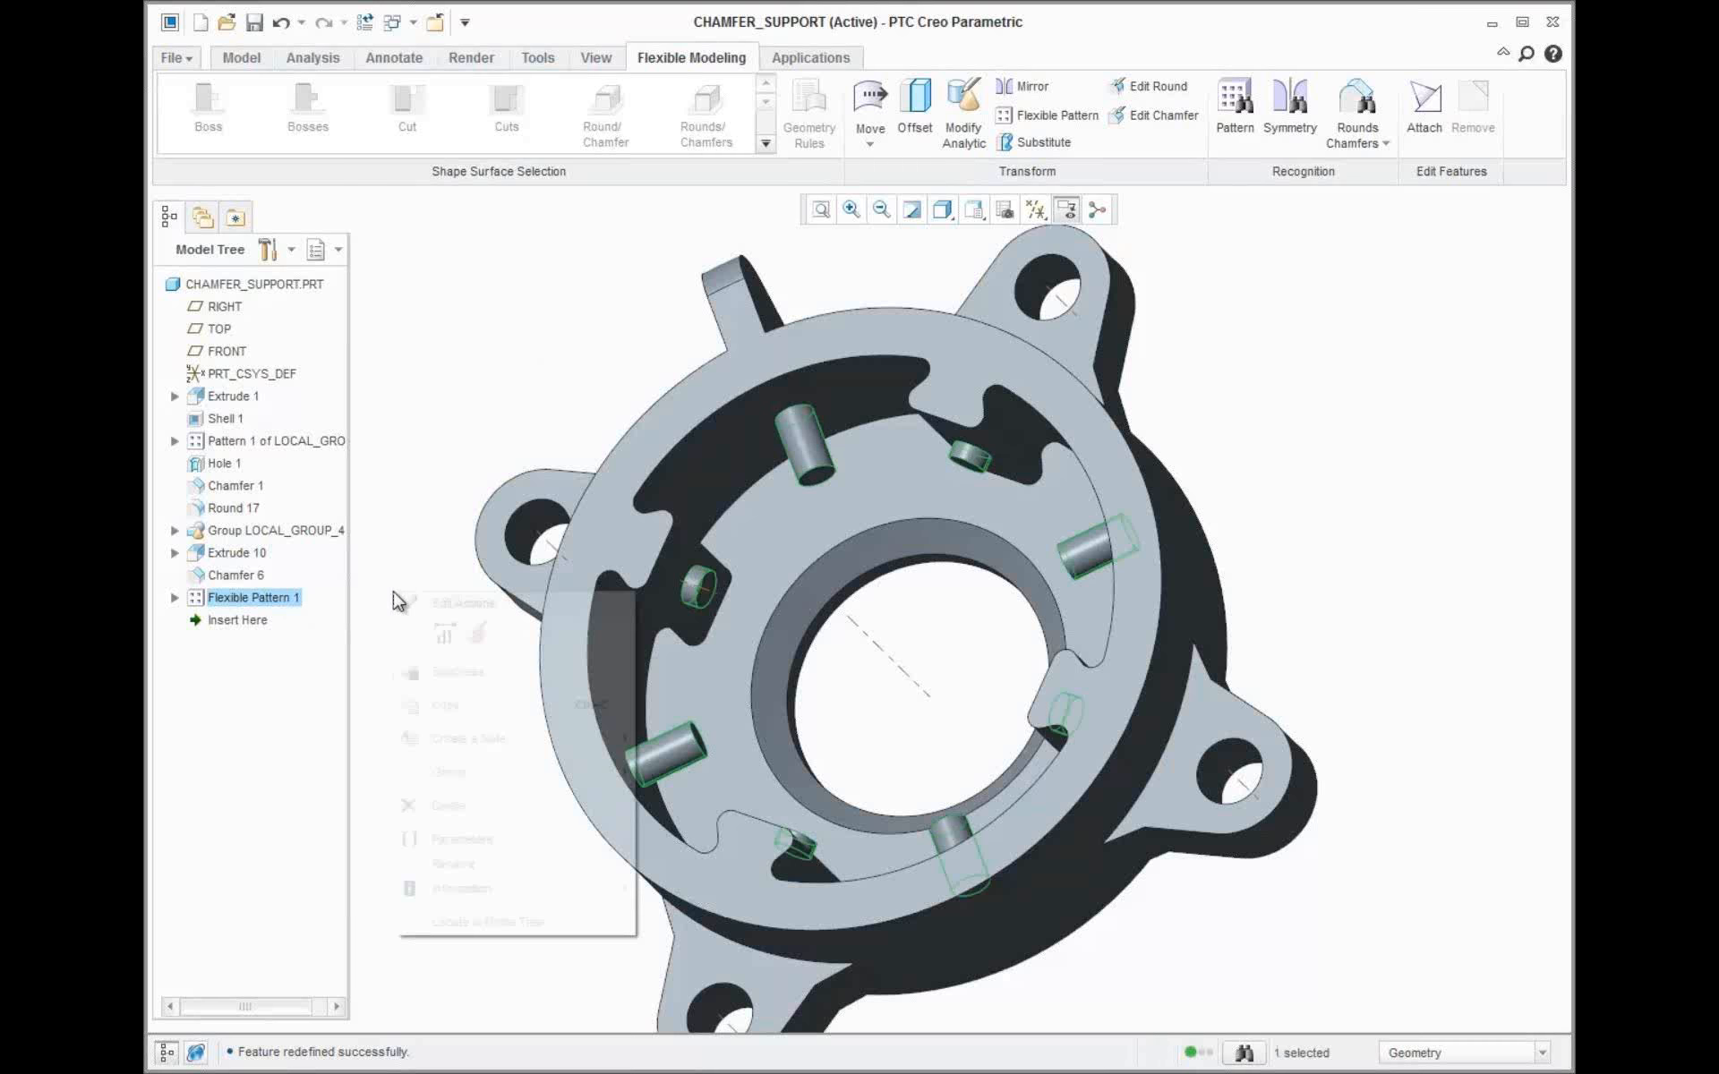
left_click(457, 604)
left_click(596, 175)
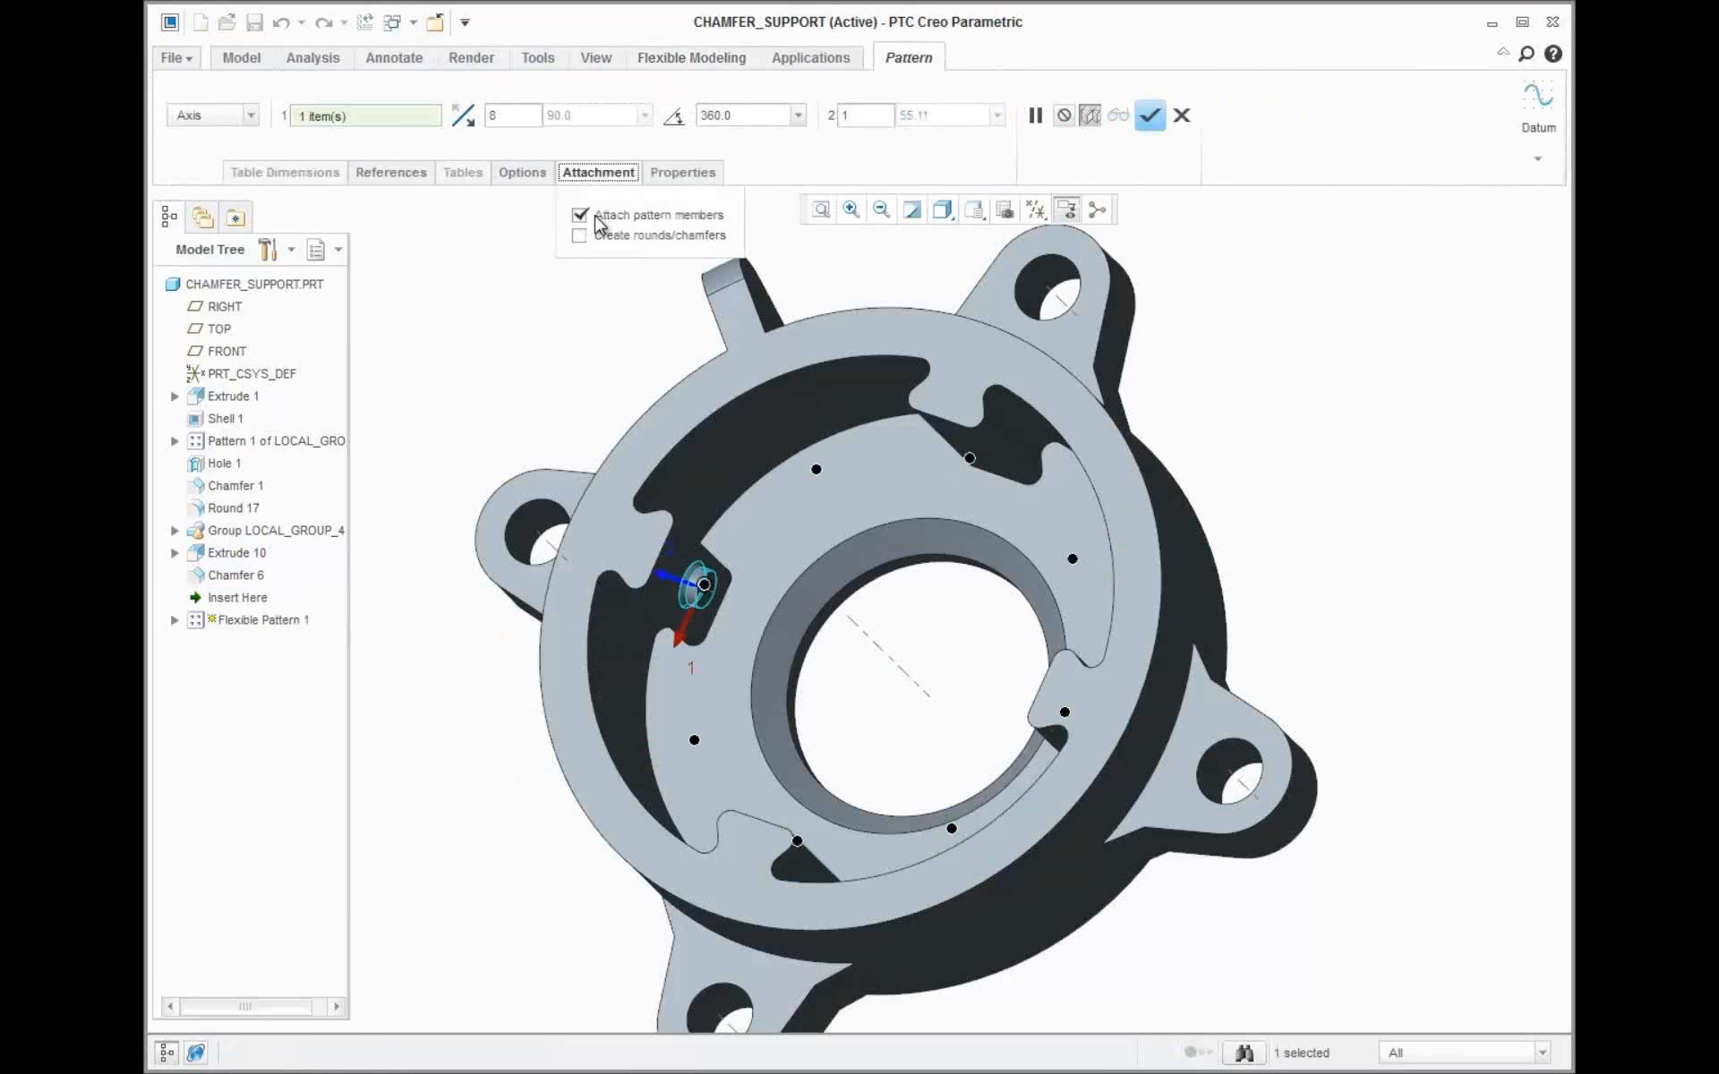
left_click(599, 219)
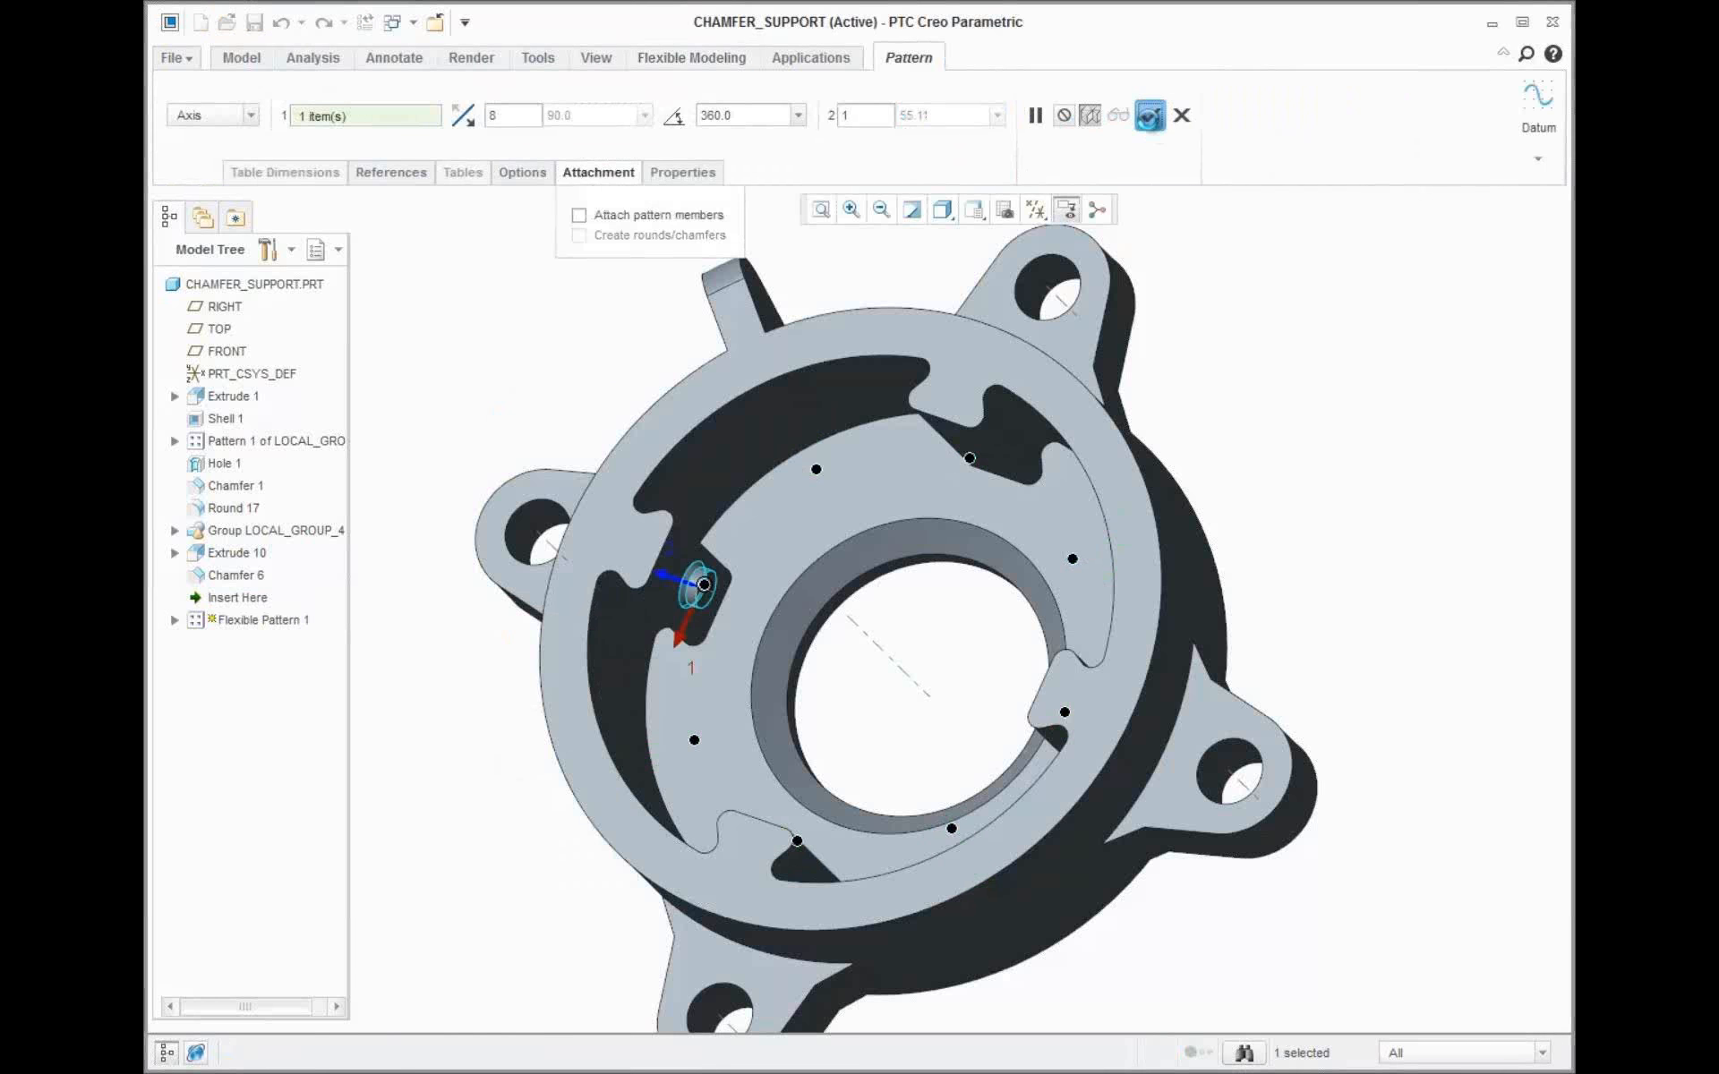
left_click(1150, 115)
mouse_move(863, 683)
middle_mouse_down()
mouse_move(928, 709)
mouse_move(872, 688)
middle_mouse_up()
Redefine the flexible pattern so that it transforms the selected attachment rounds/chamfers, and complete the change
left_click(259, 598)
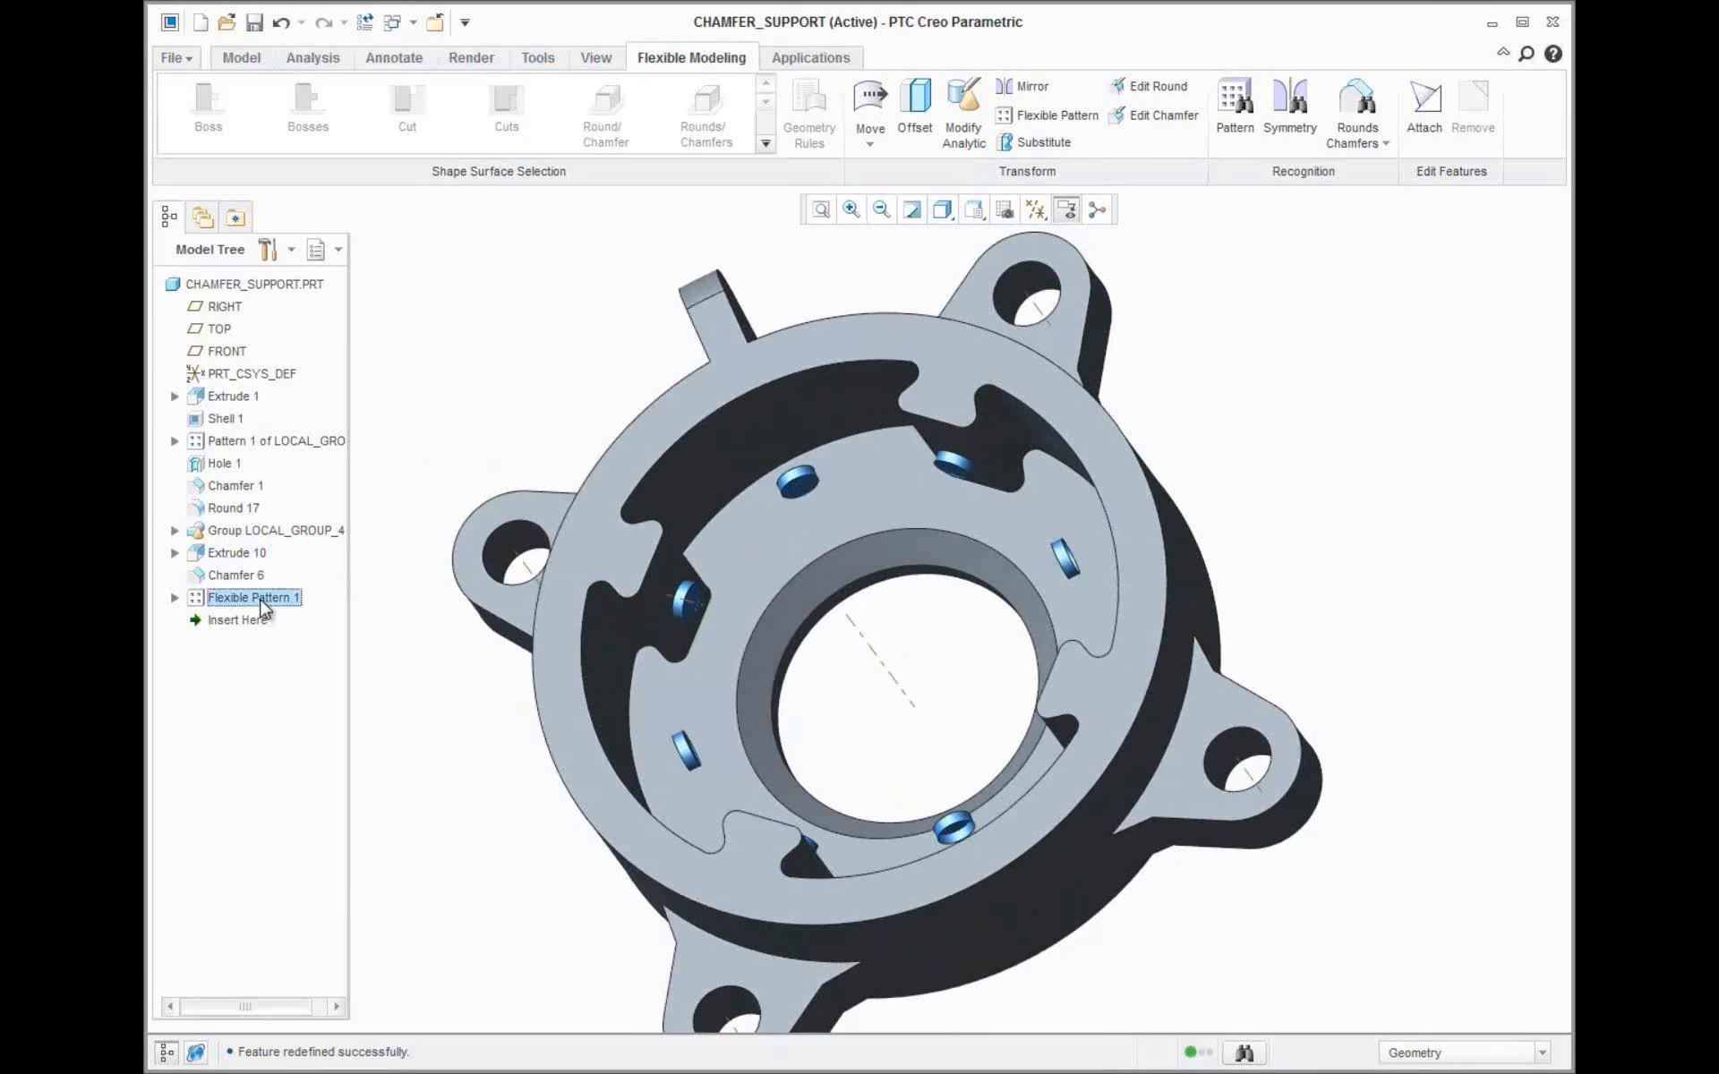
right_click(261, 599)
left_click(348, 641)
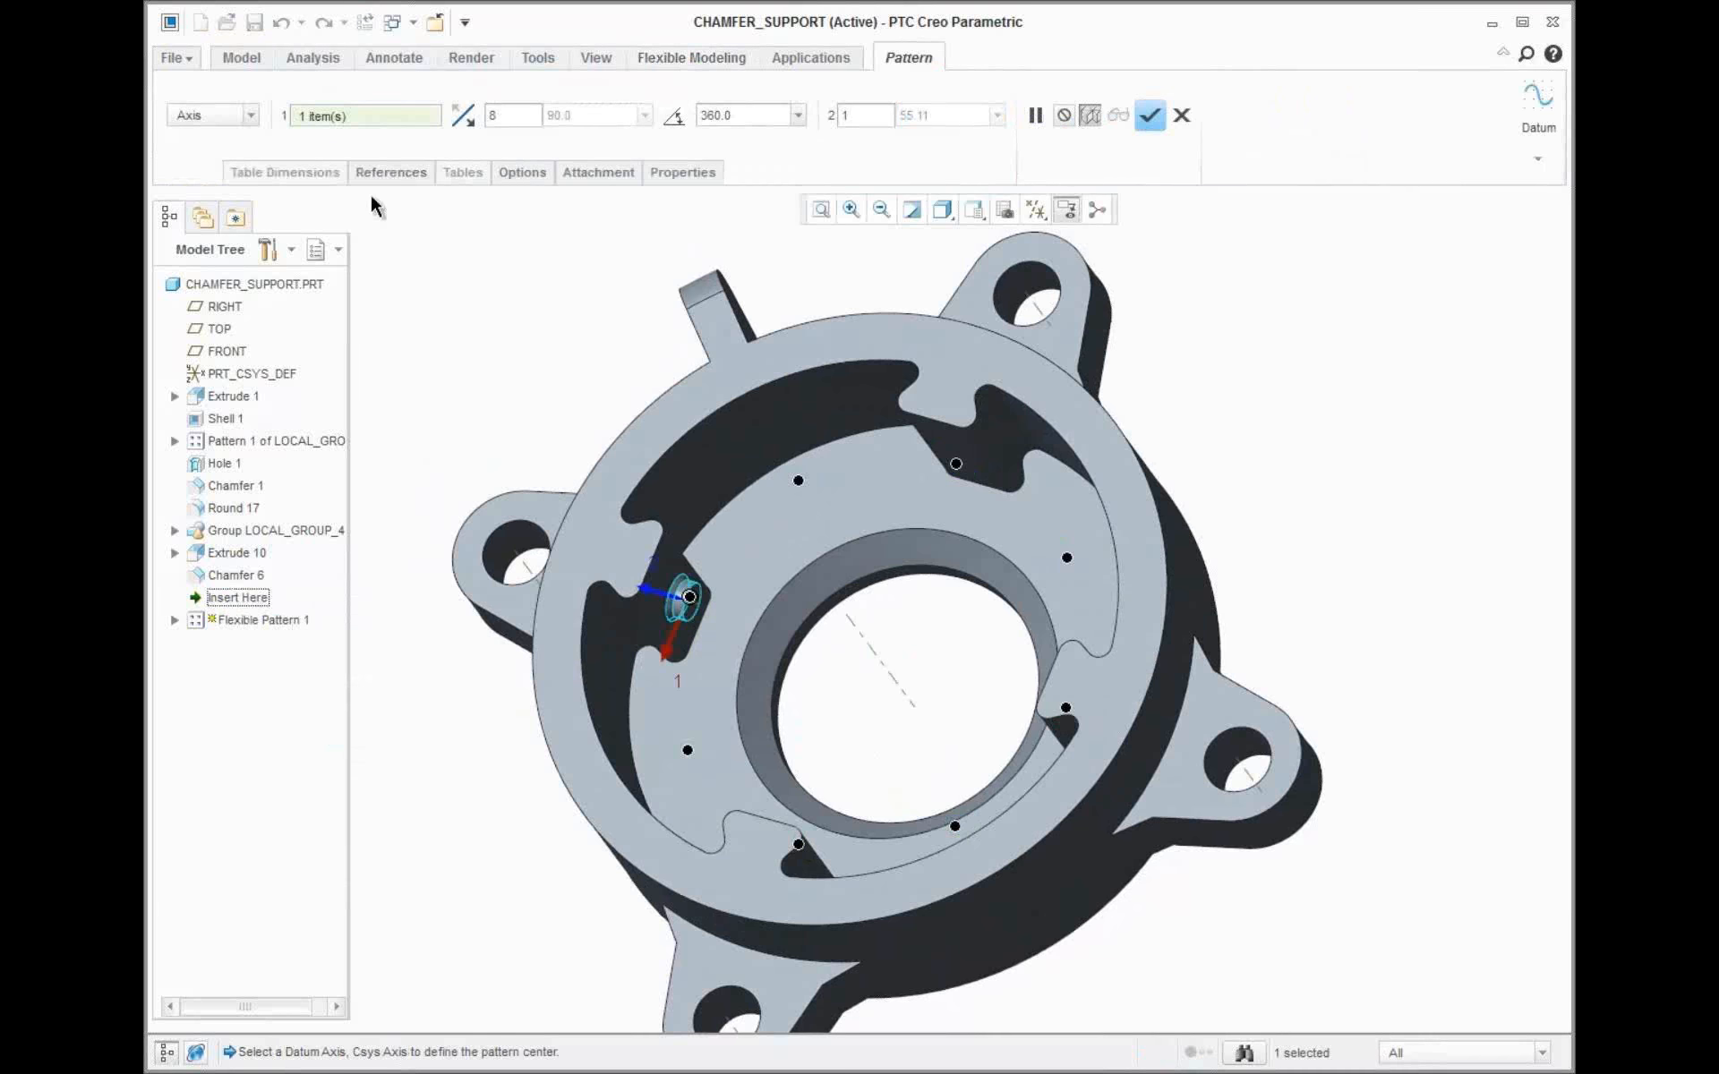
left_click(390, 173)
left_click(385, 294)
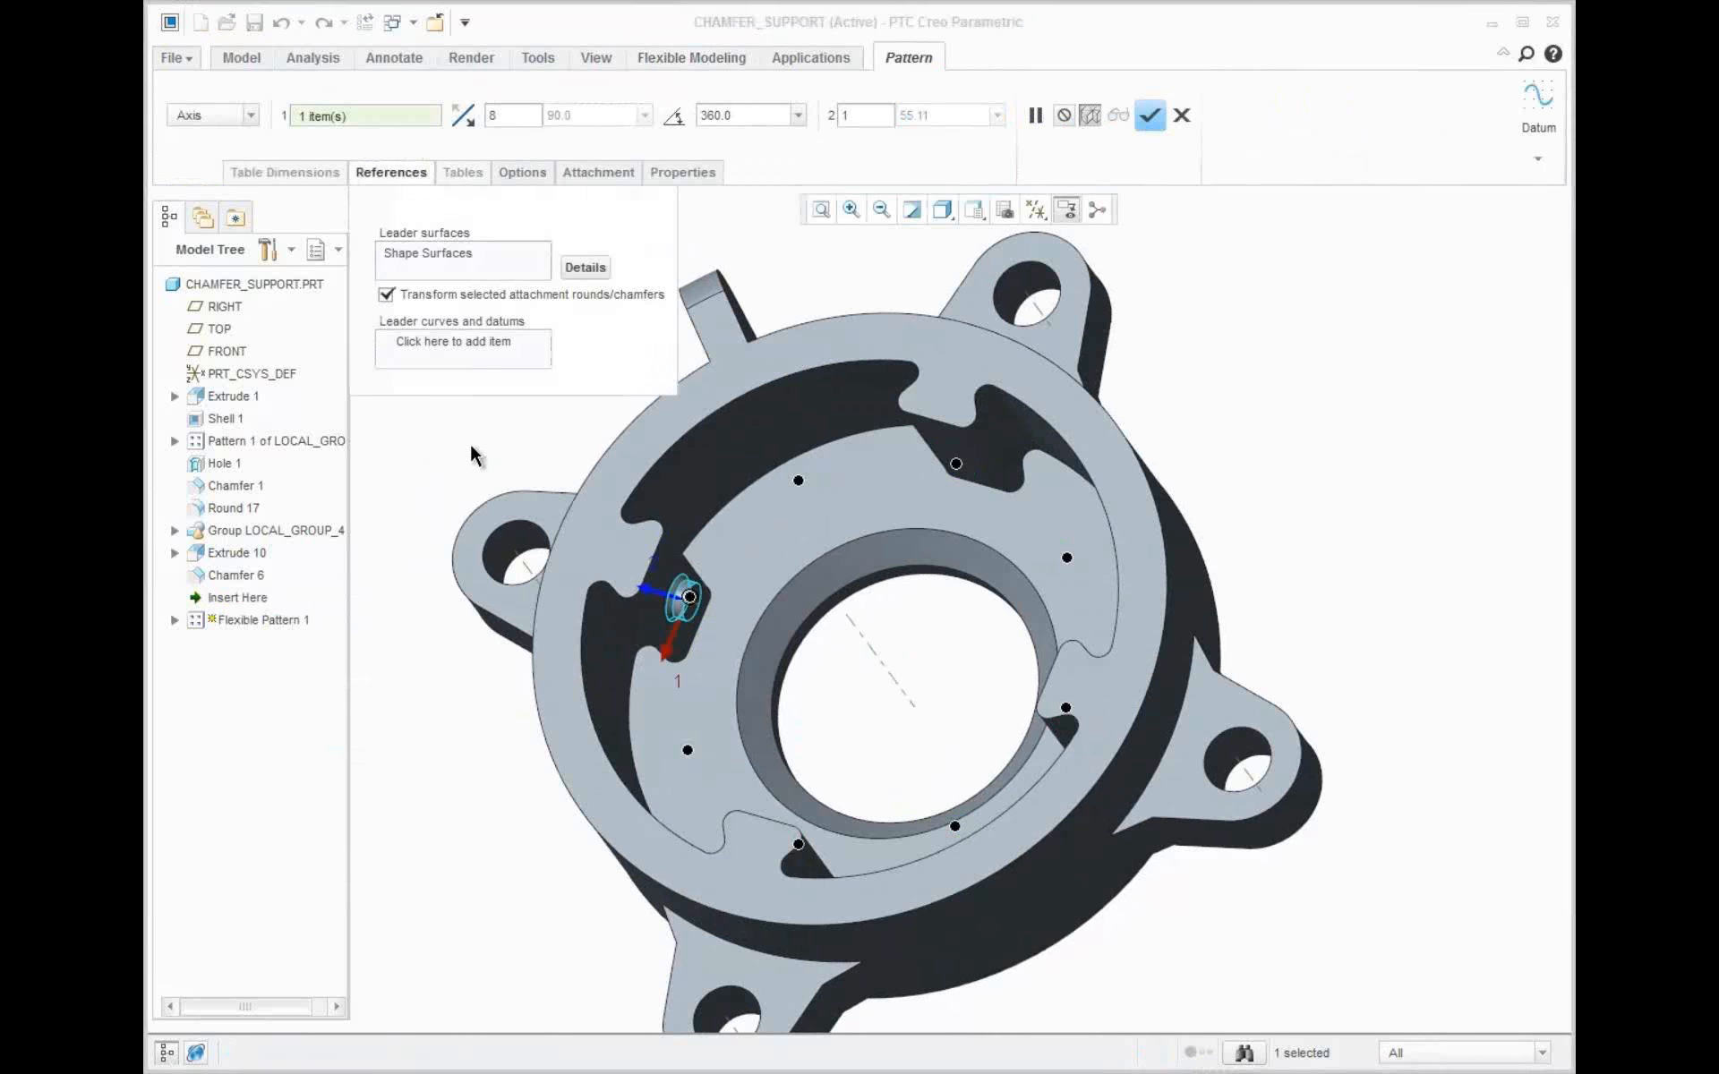
middle_click(446, 435)
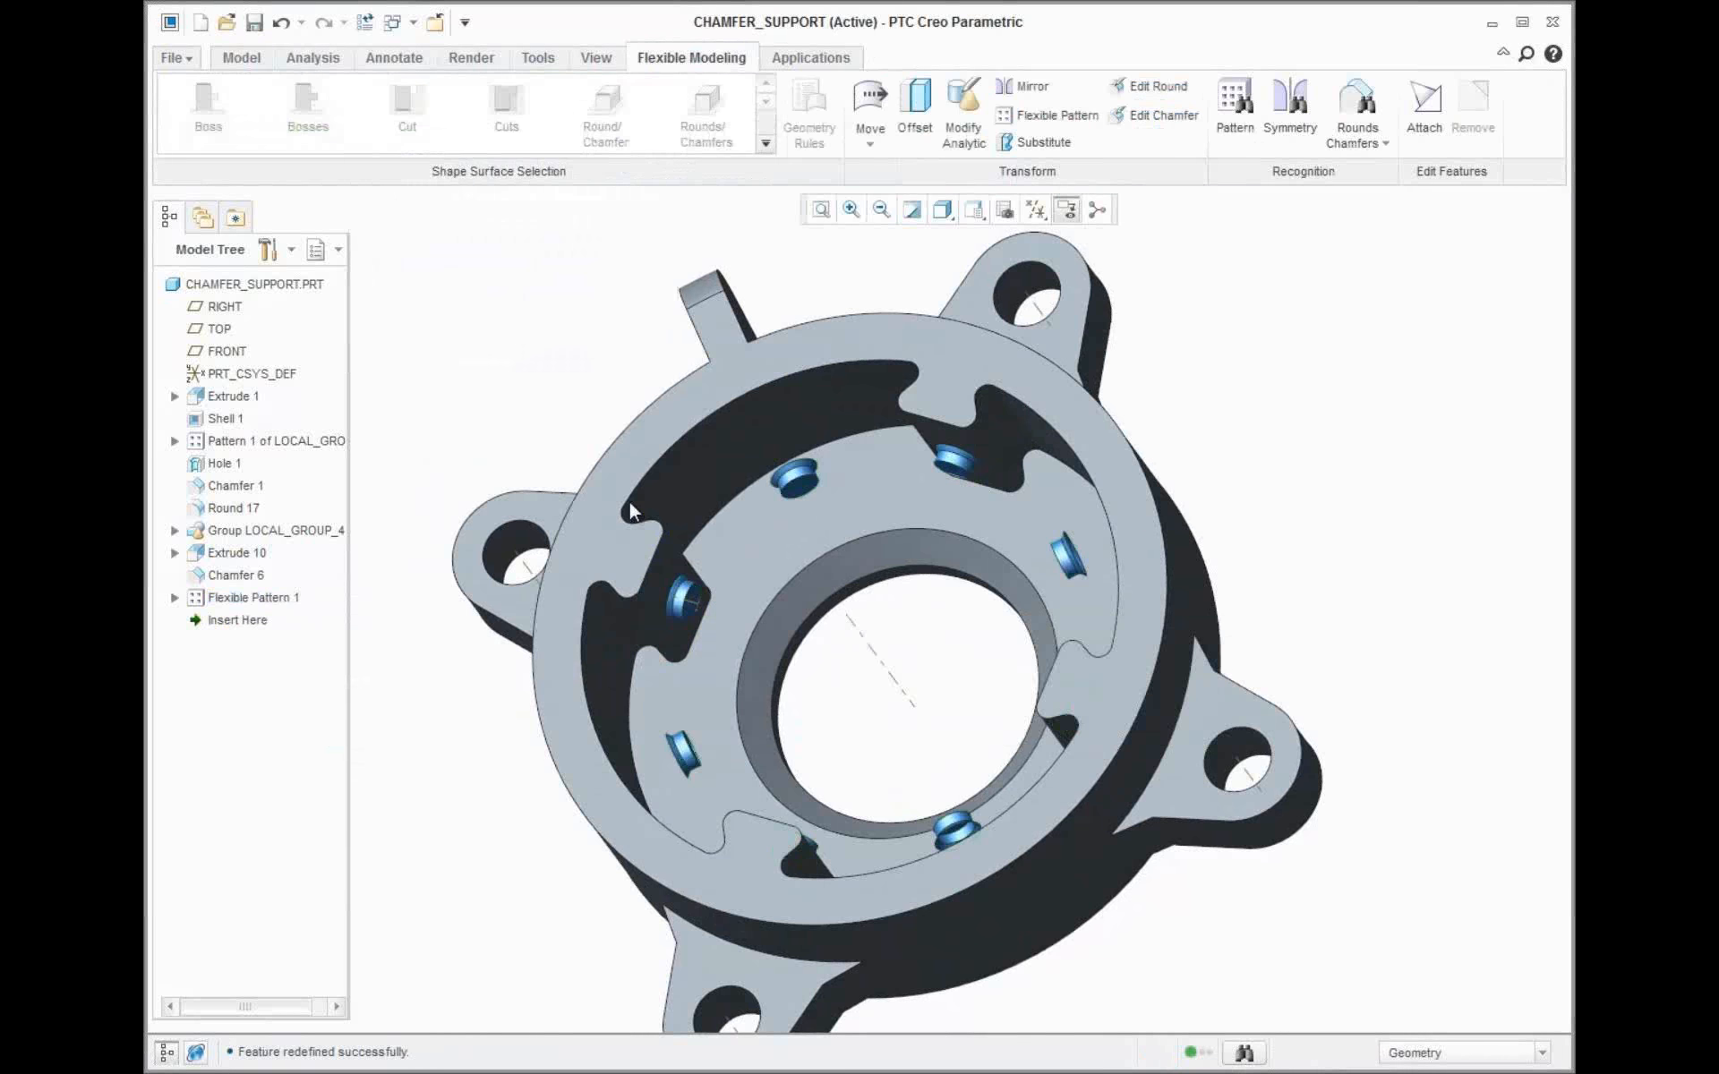
mouse_move(886, 745)
middle_mouse_down()
mouse_move(909, 756)
mouse_move(893, 747)
middle_mouse_up()
Redefine the flexible pattern with Attach pattern members turned on and Create rounds/chamfers left off
left_click(891, 745)
right_click(450, 361)
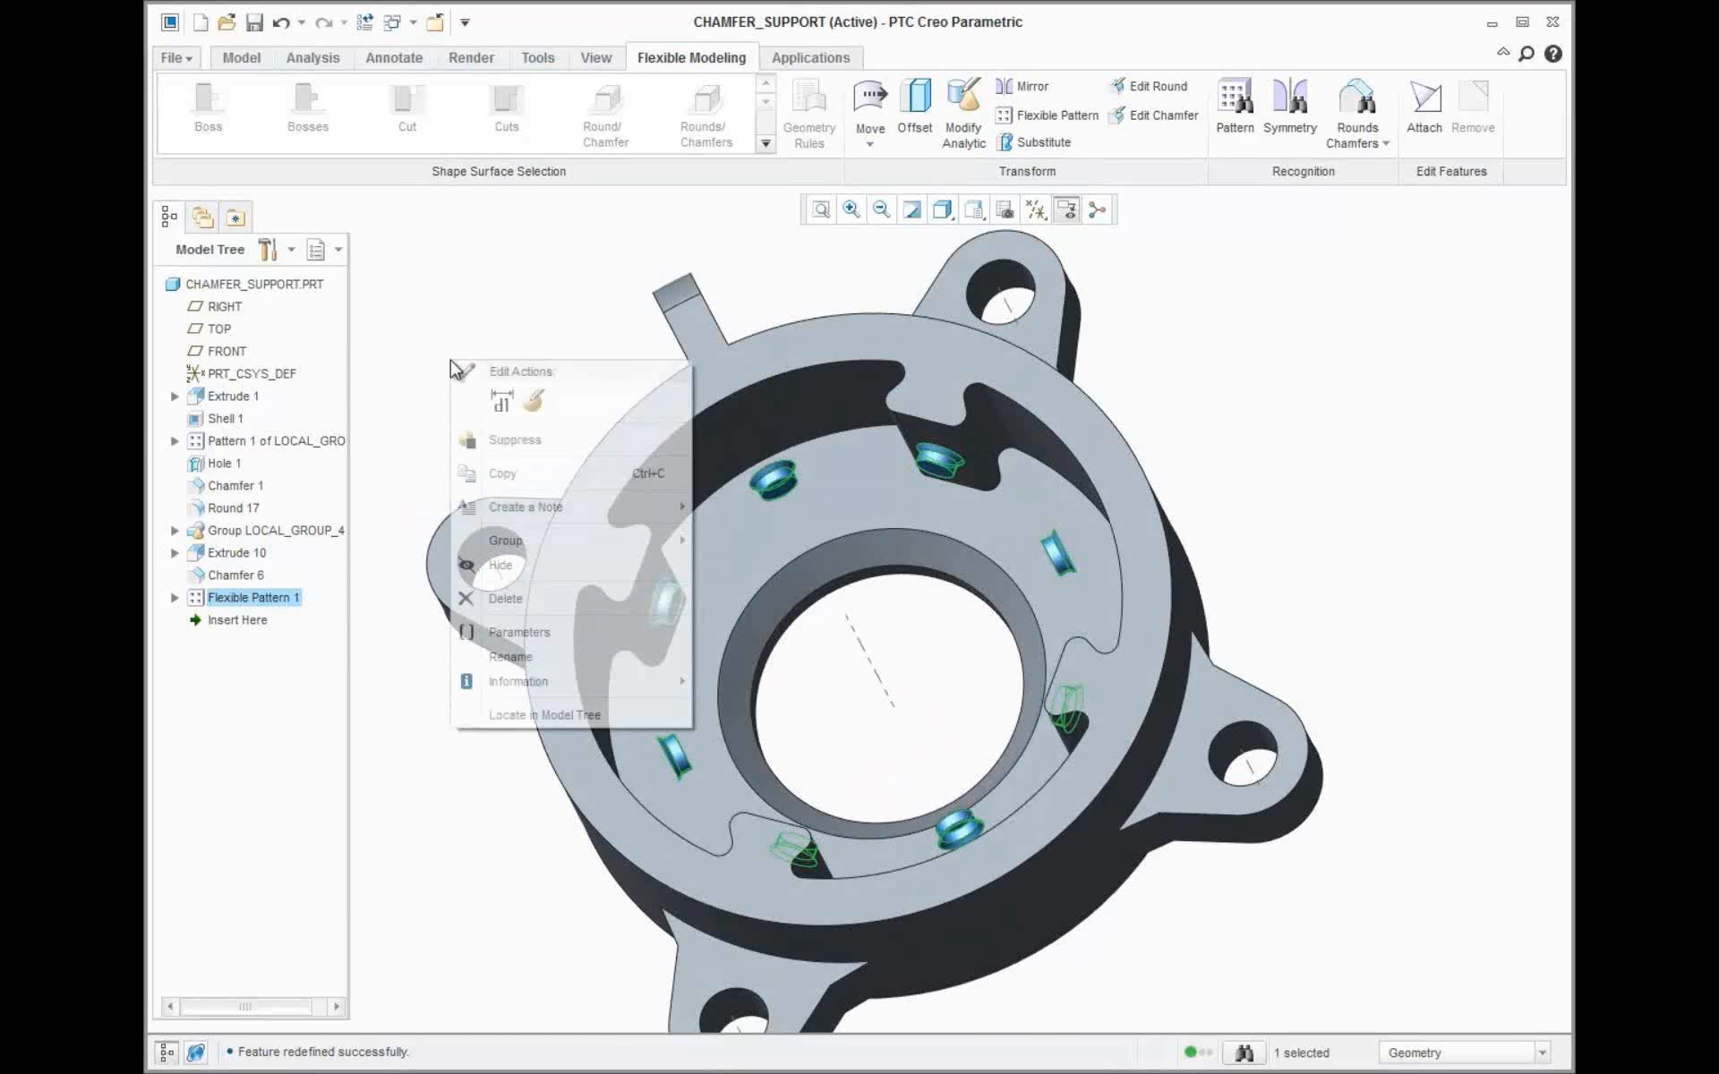
left_click(533, 400)
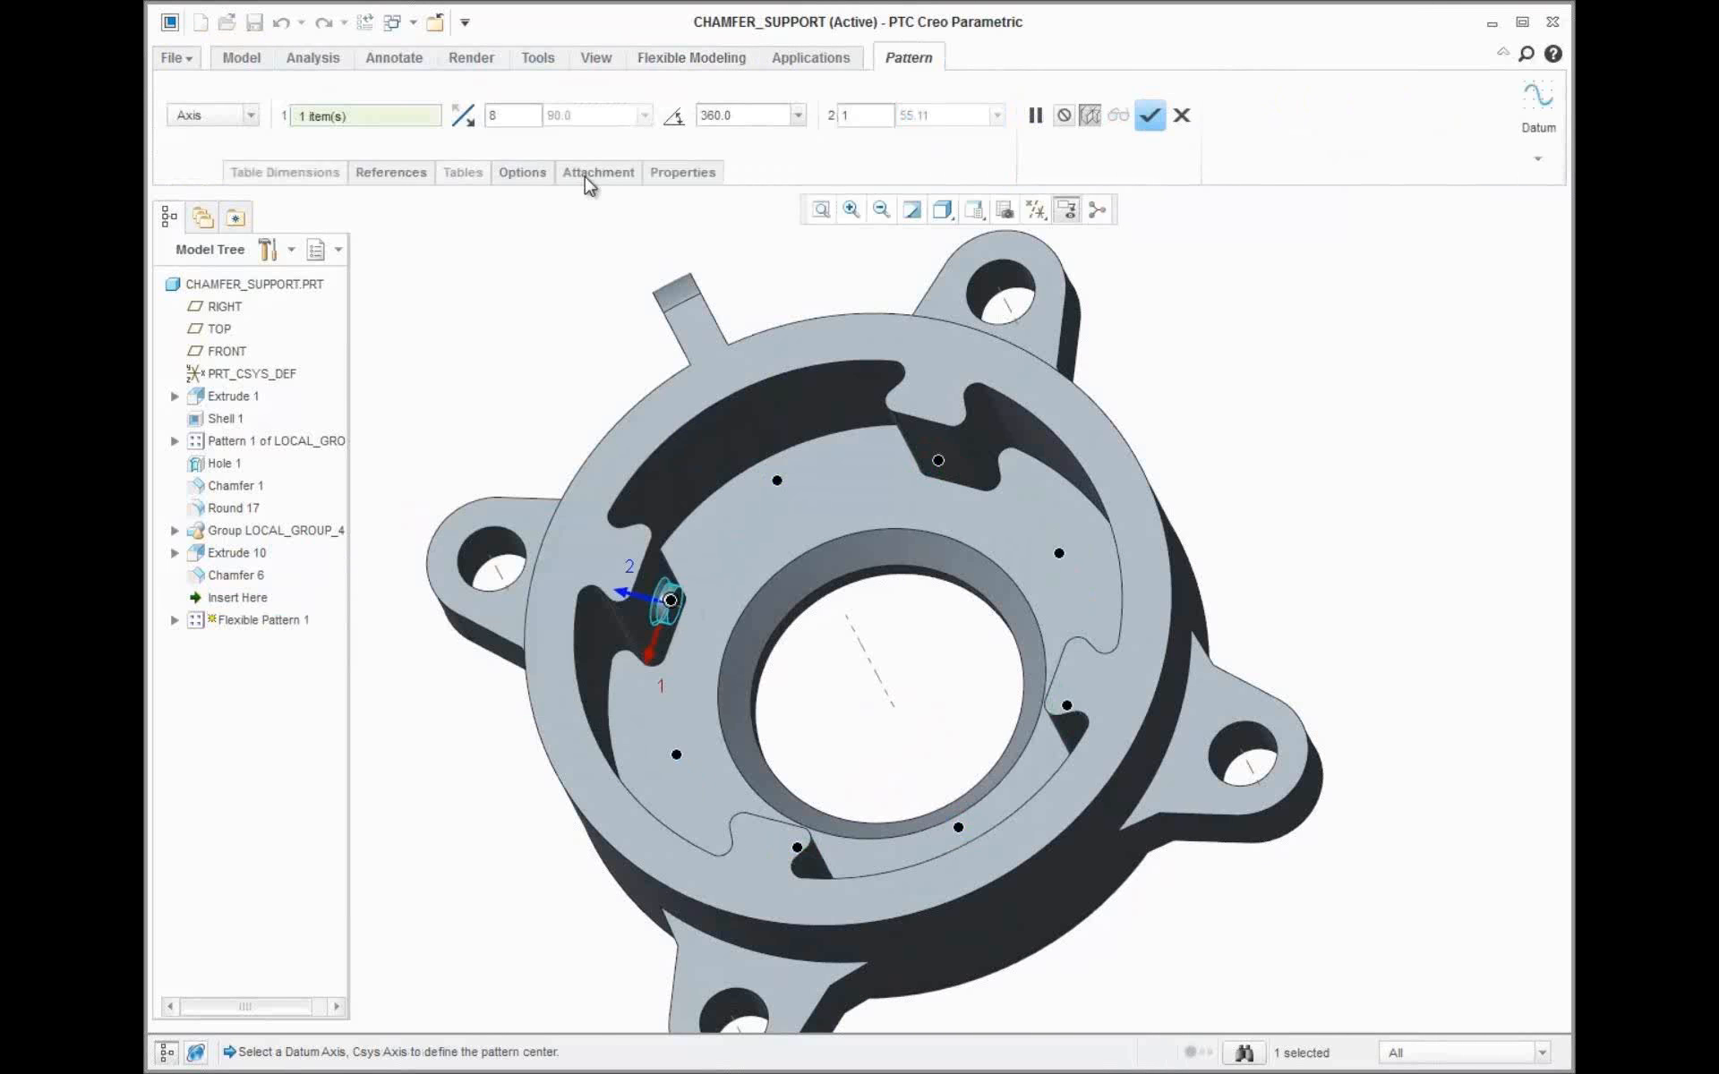
left_click(591, 174)
middle_click(519, 359)
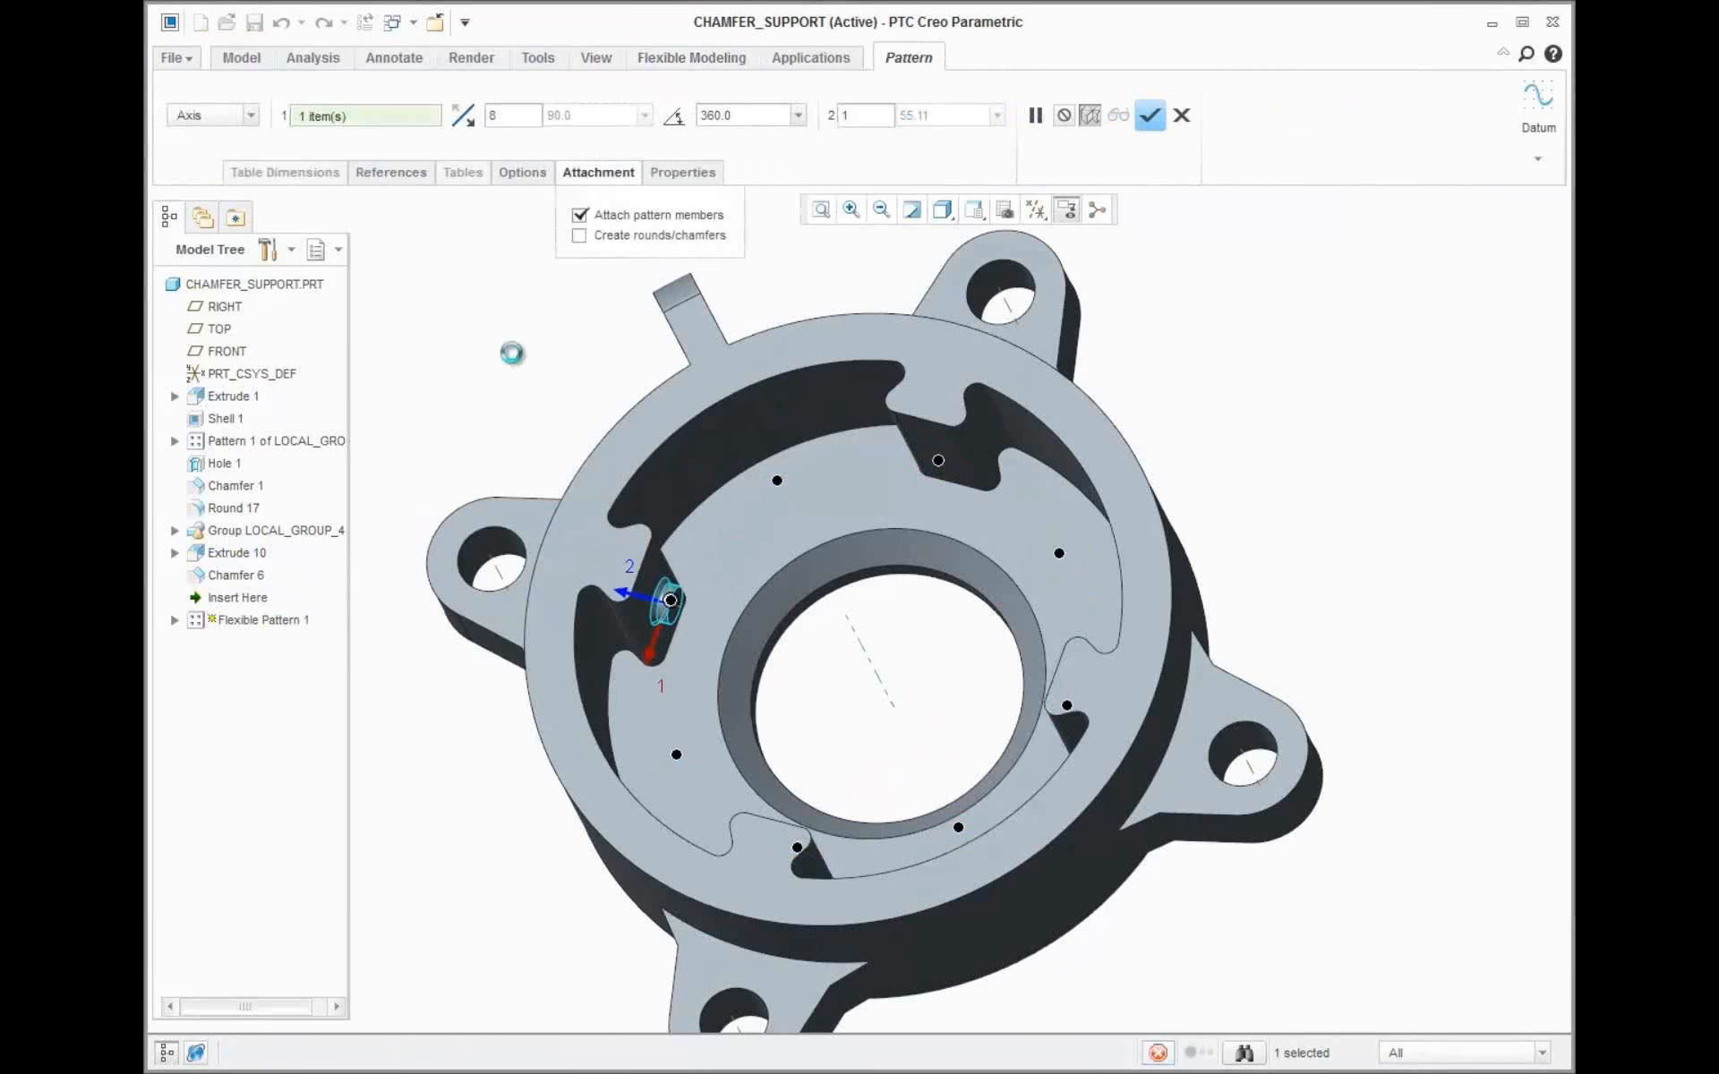
mouse_move(832, 686)
middle_mouse_down()
mouse_move(880, 699)
mouse_move(819, 690)
middle_mouse_up()
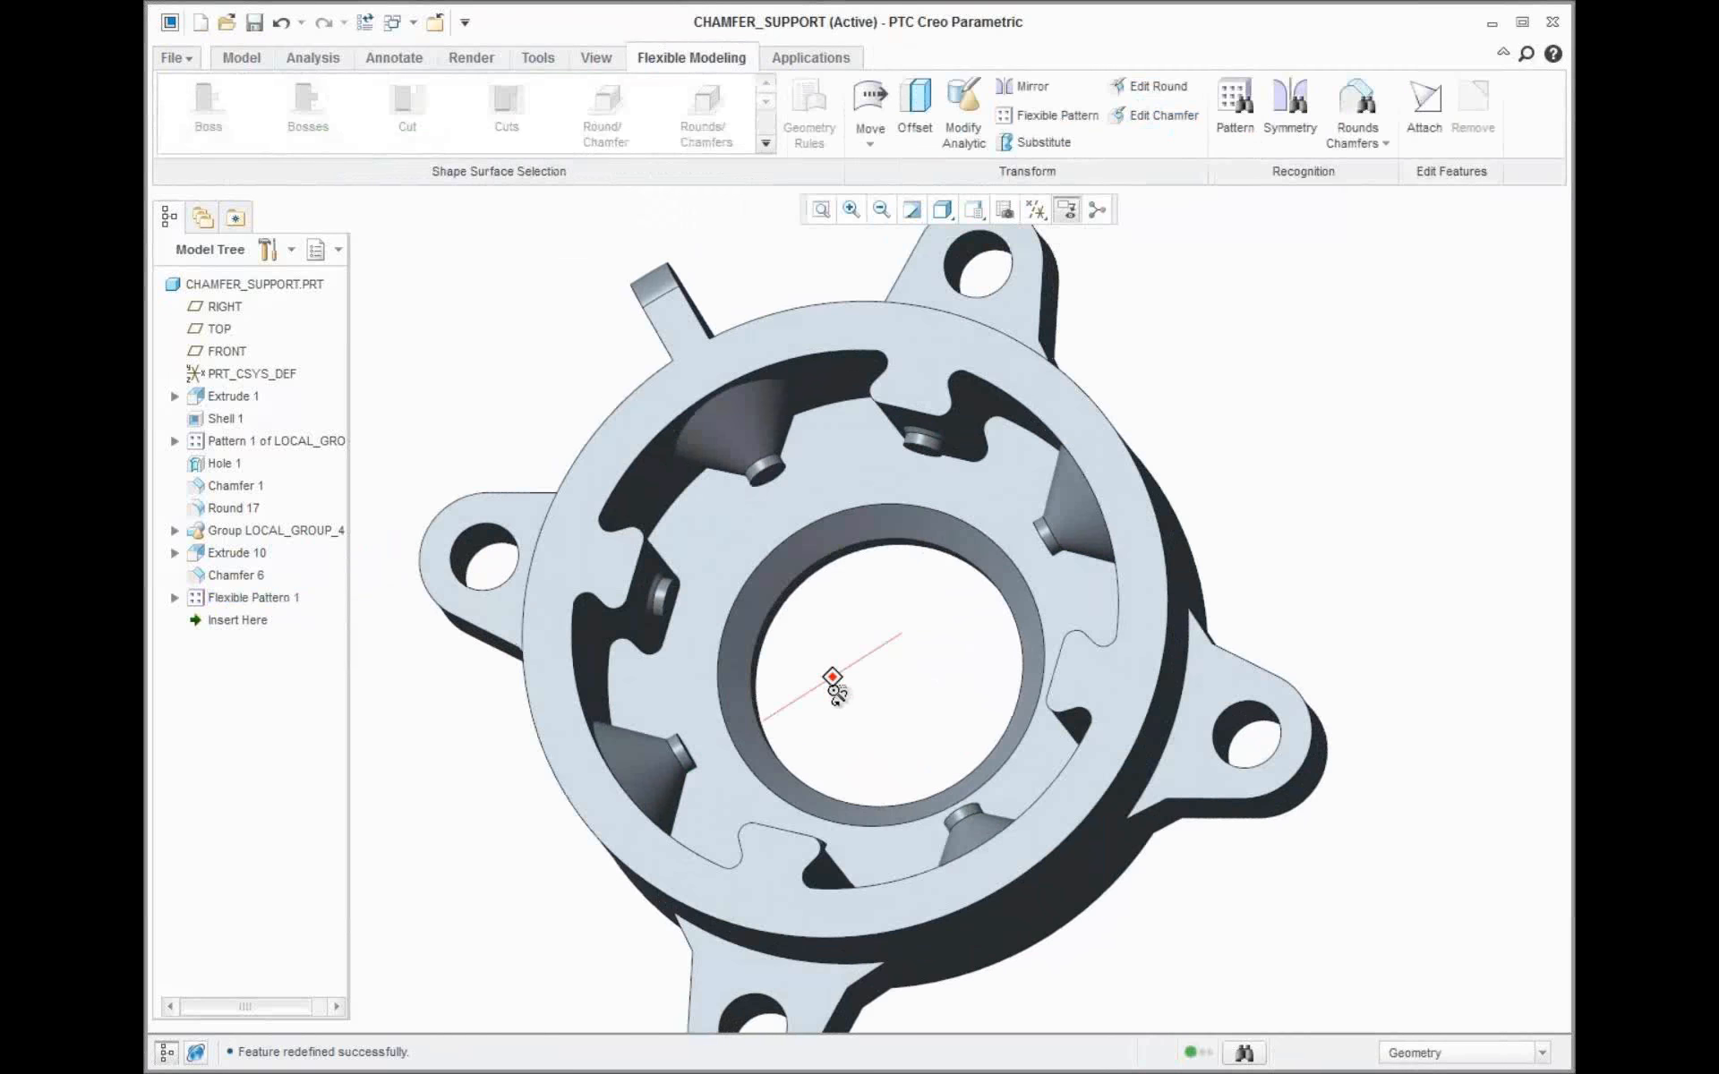
Redefine the flexible pattern to create rounds/chamfers again without transforming the selected attachment rounds/chamfers, and complete it
left_click(271, 598)
right_click(433, 354)
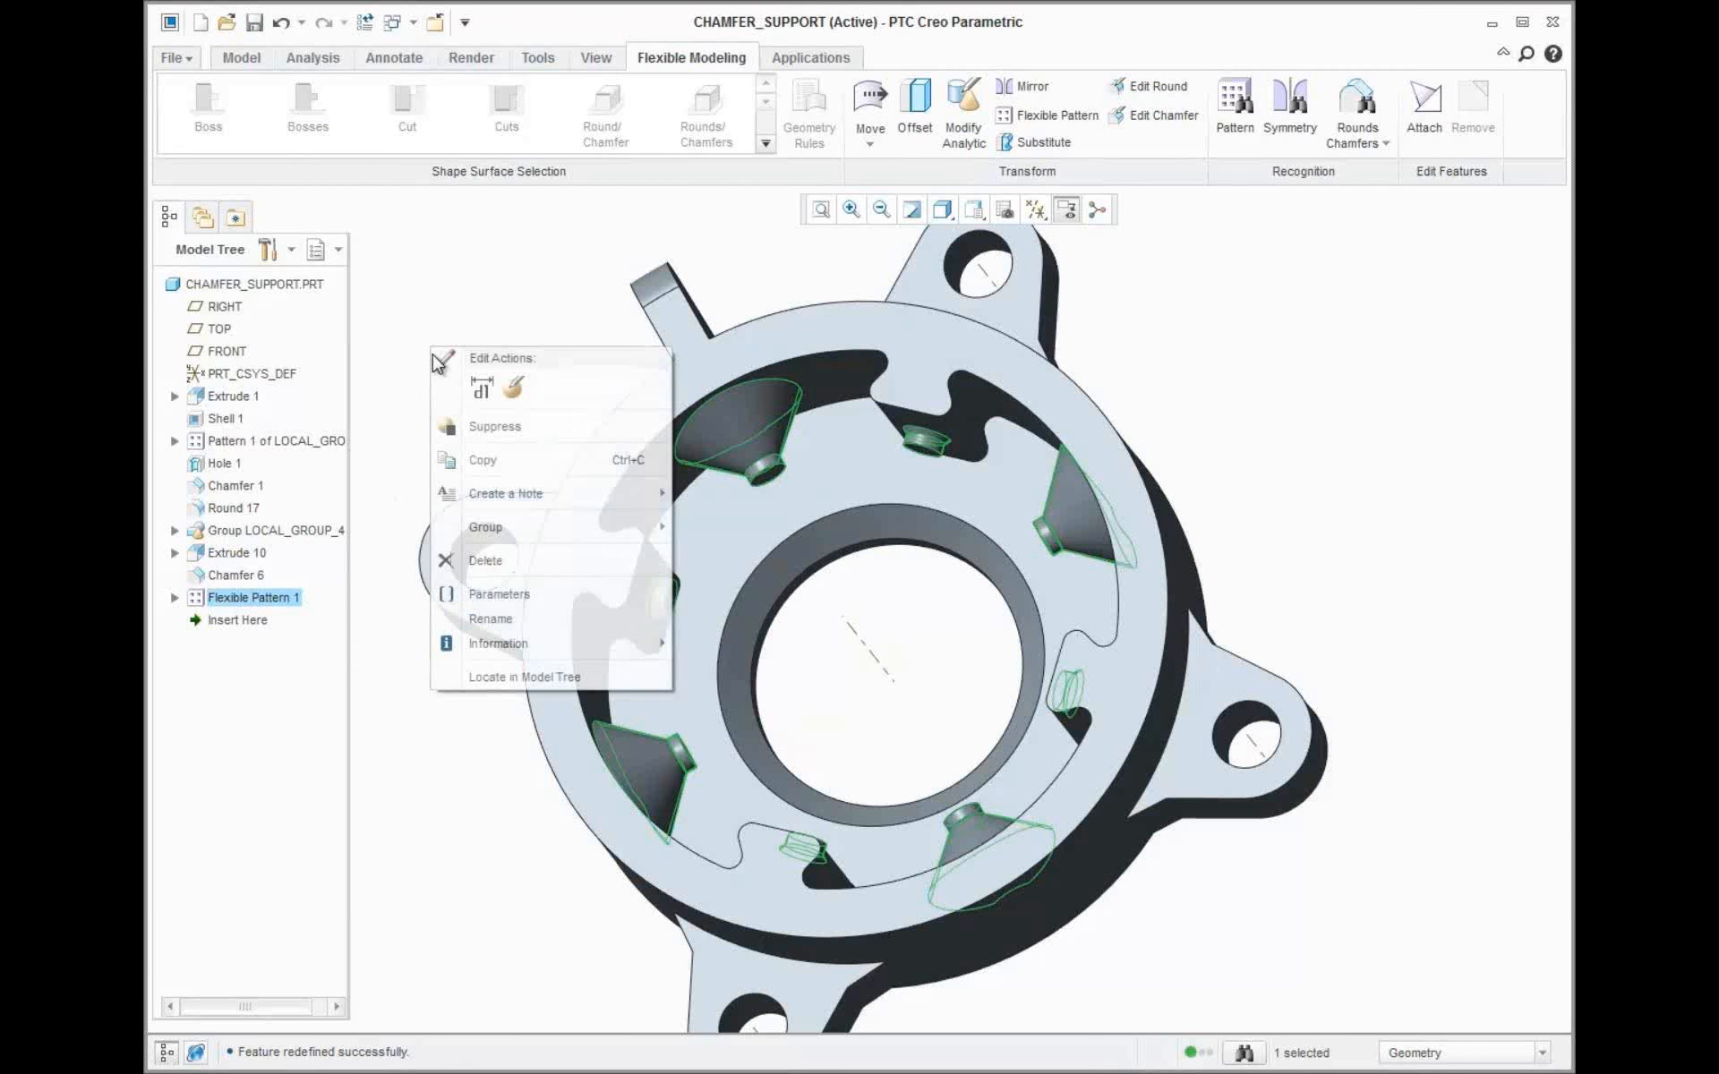
left_click(515, 390)
left_click(598, 172)
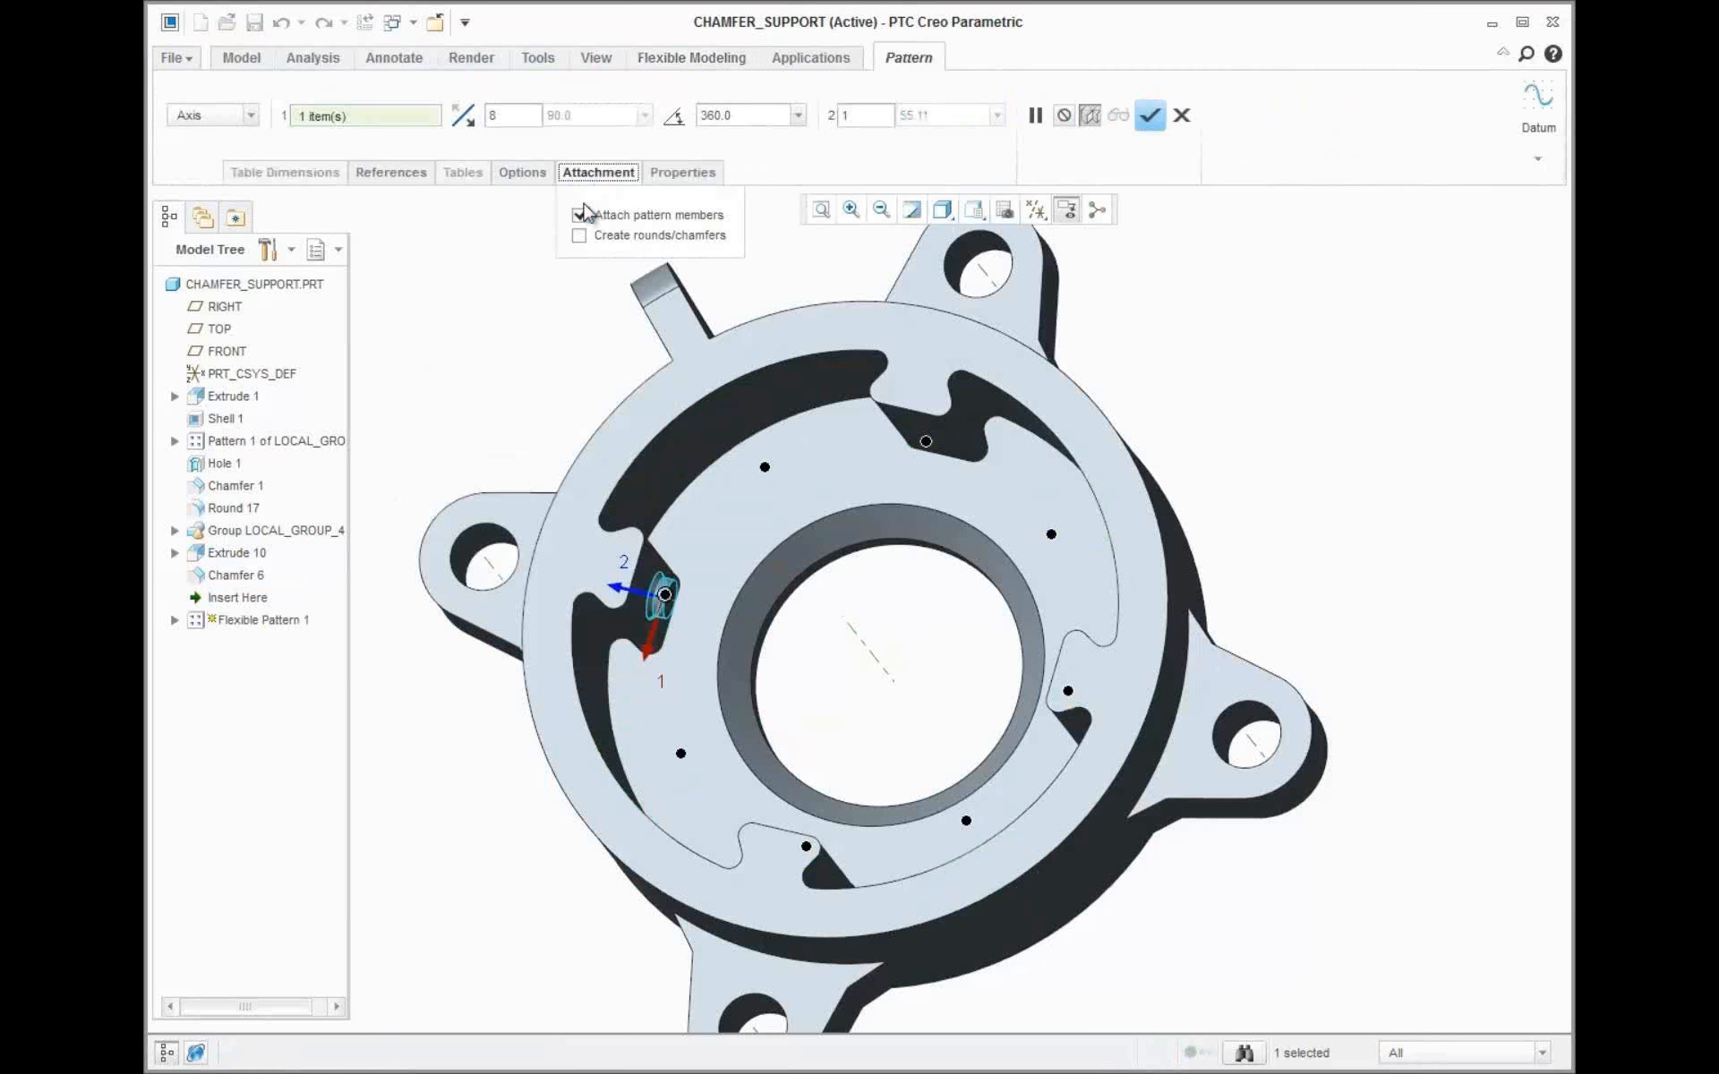
left_click(579, 235)
left_click(391, 172)
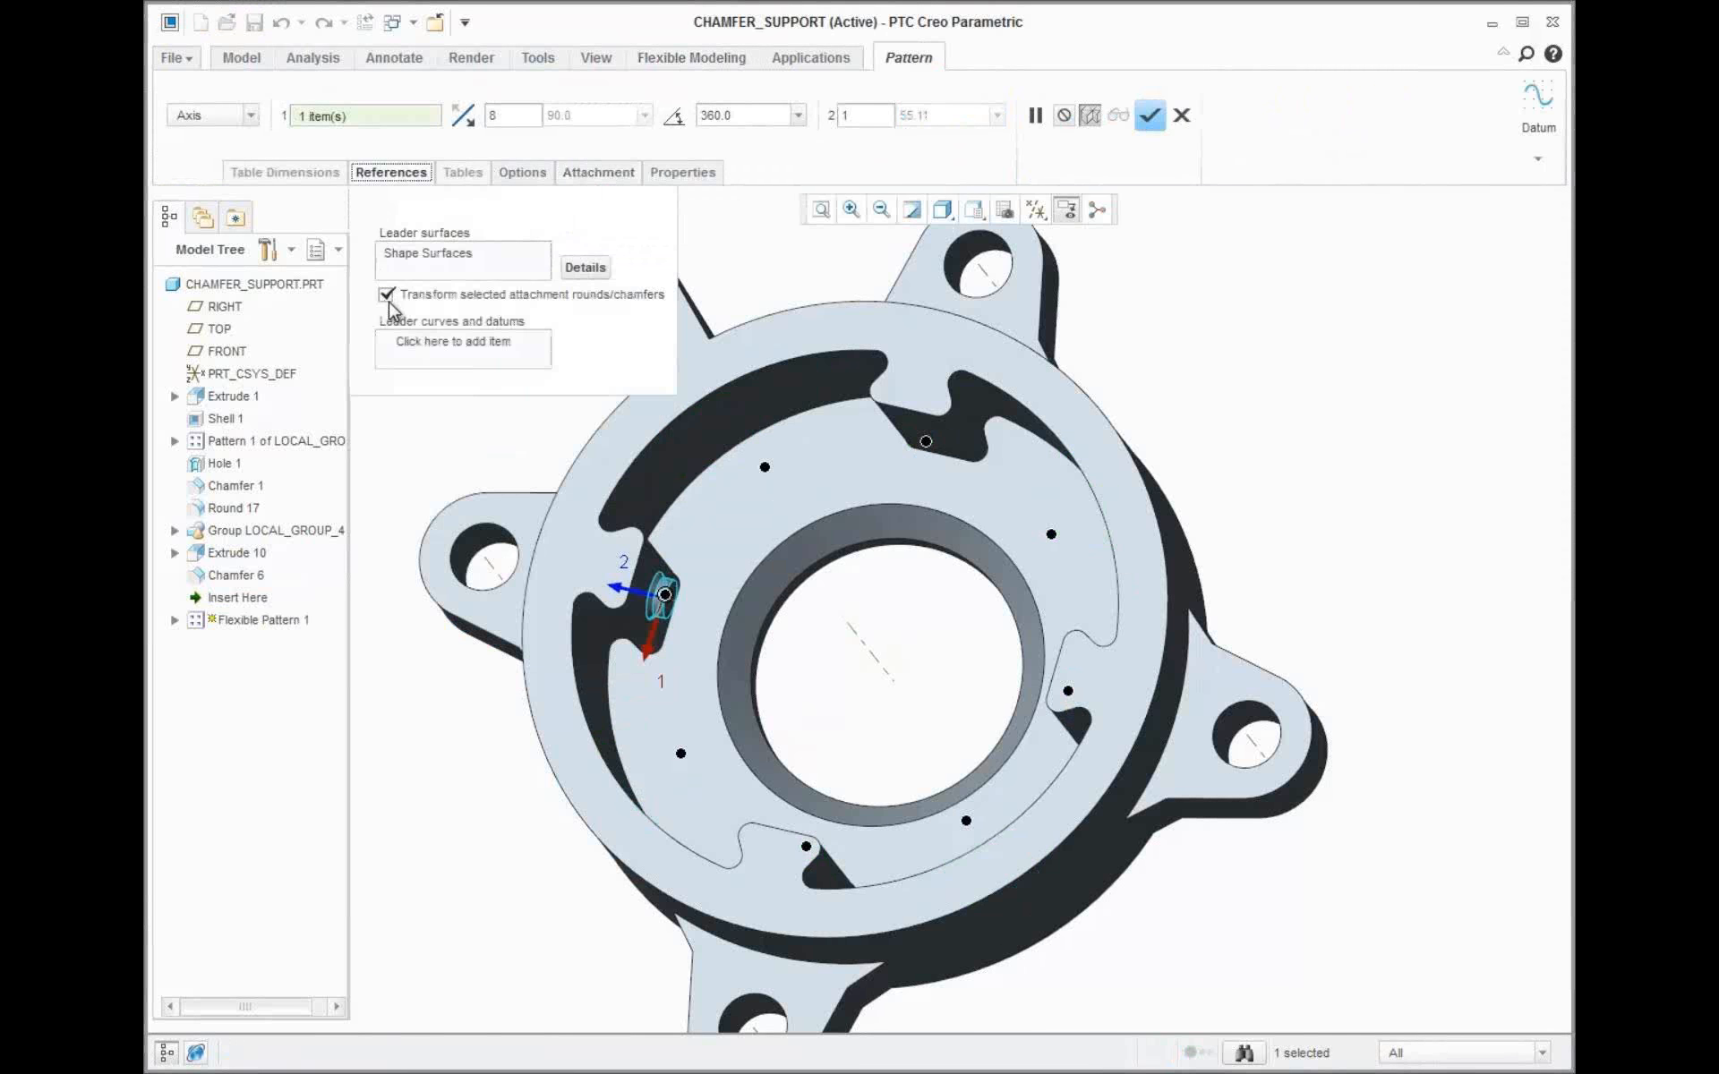
middle_click(434, 428)
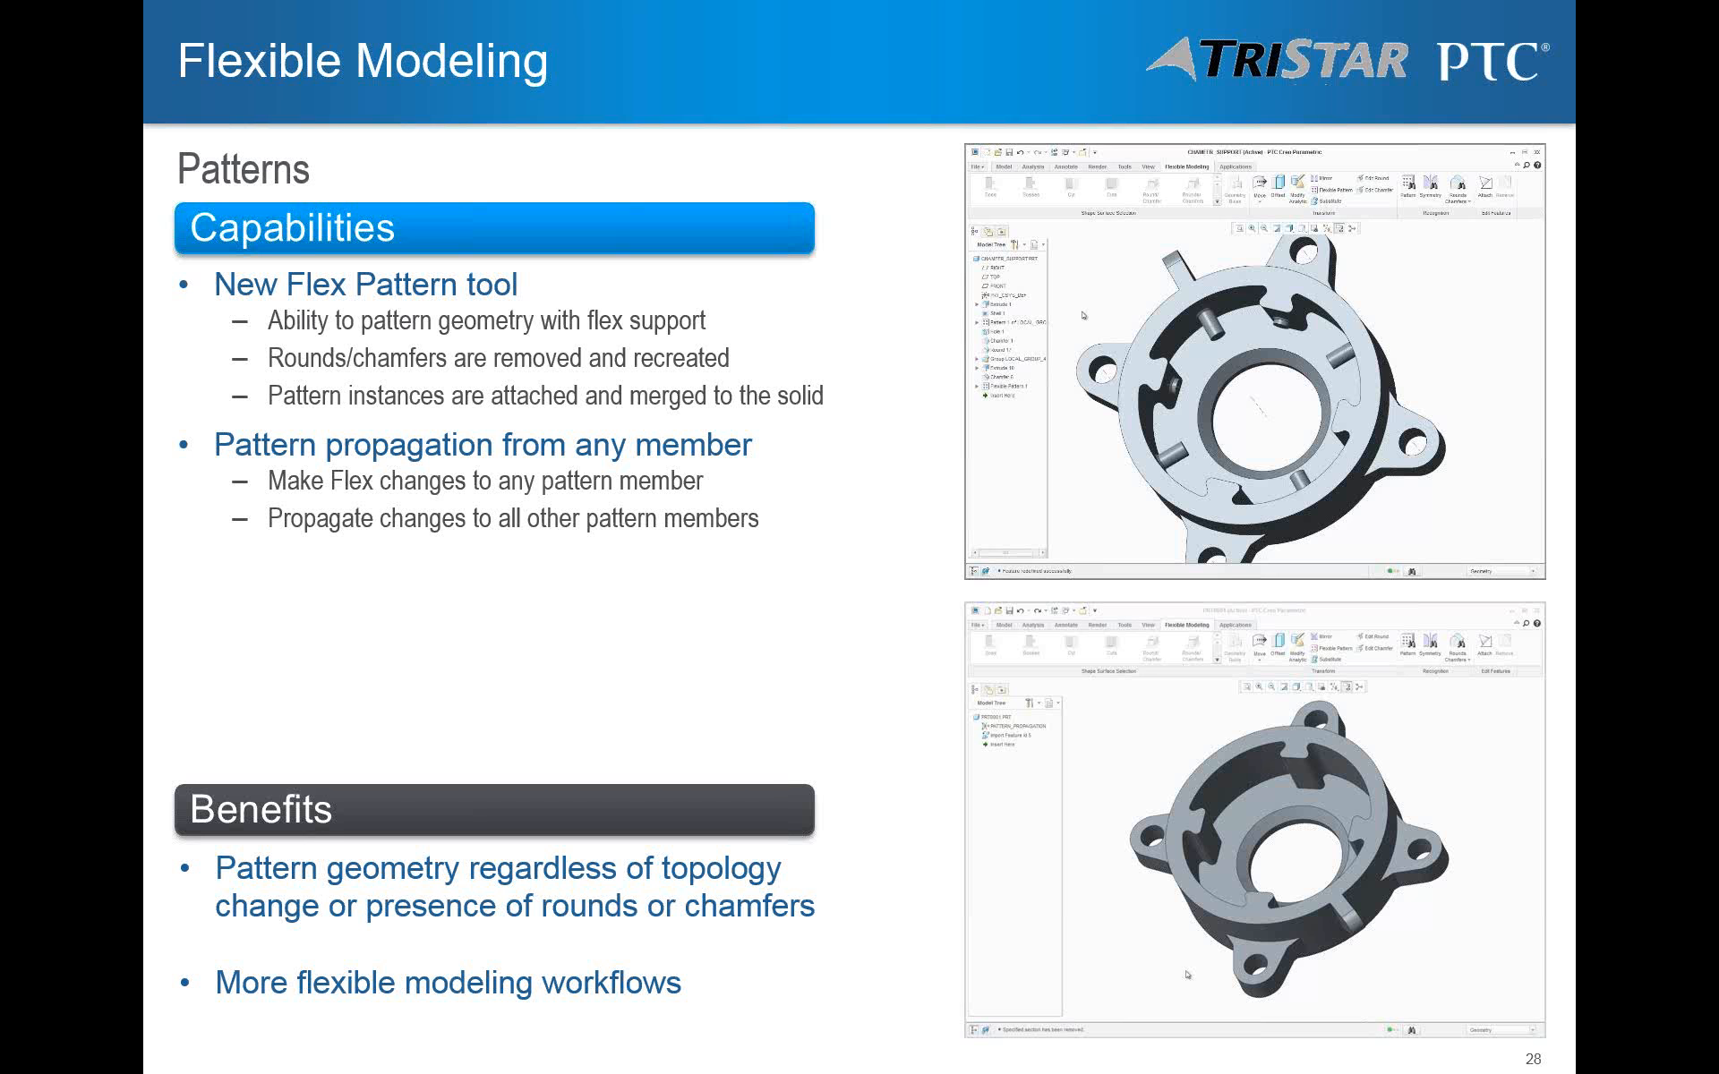
key("Right")
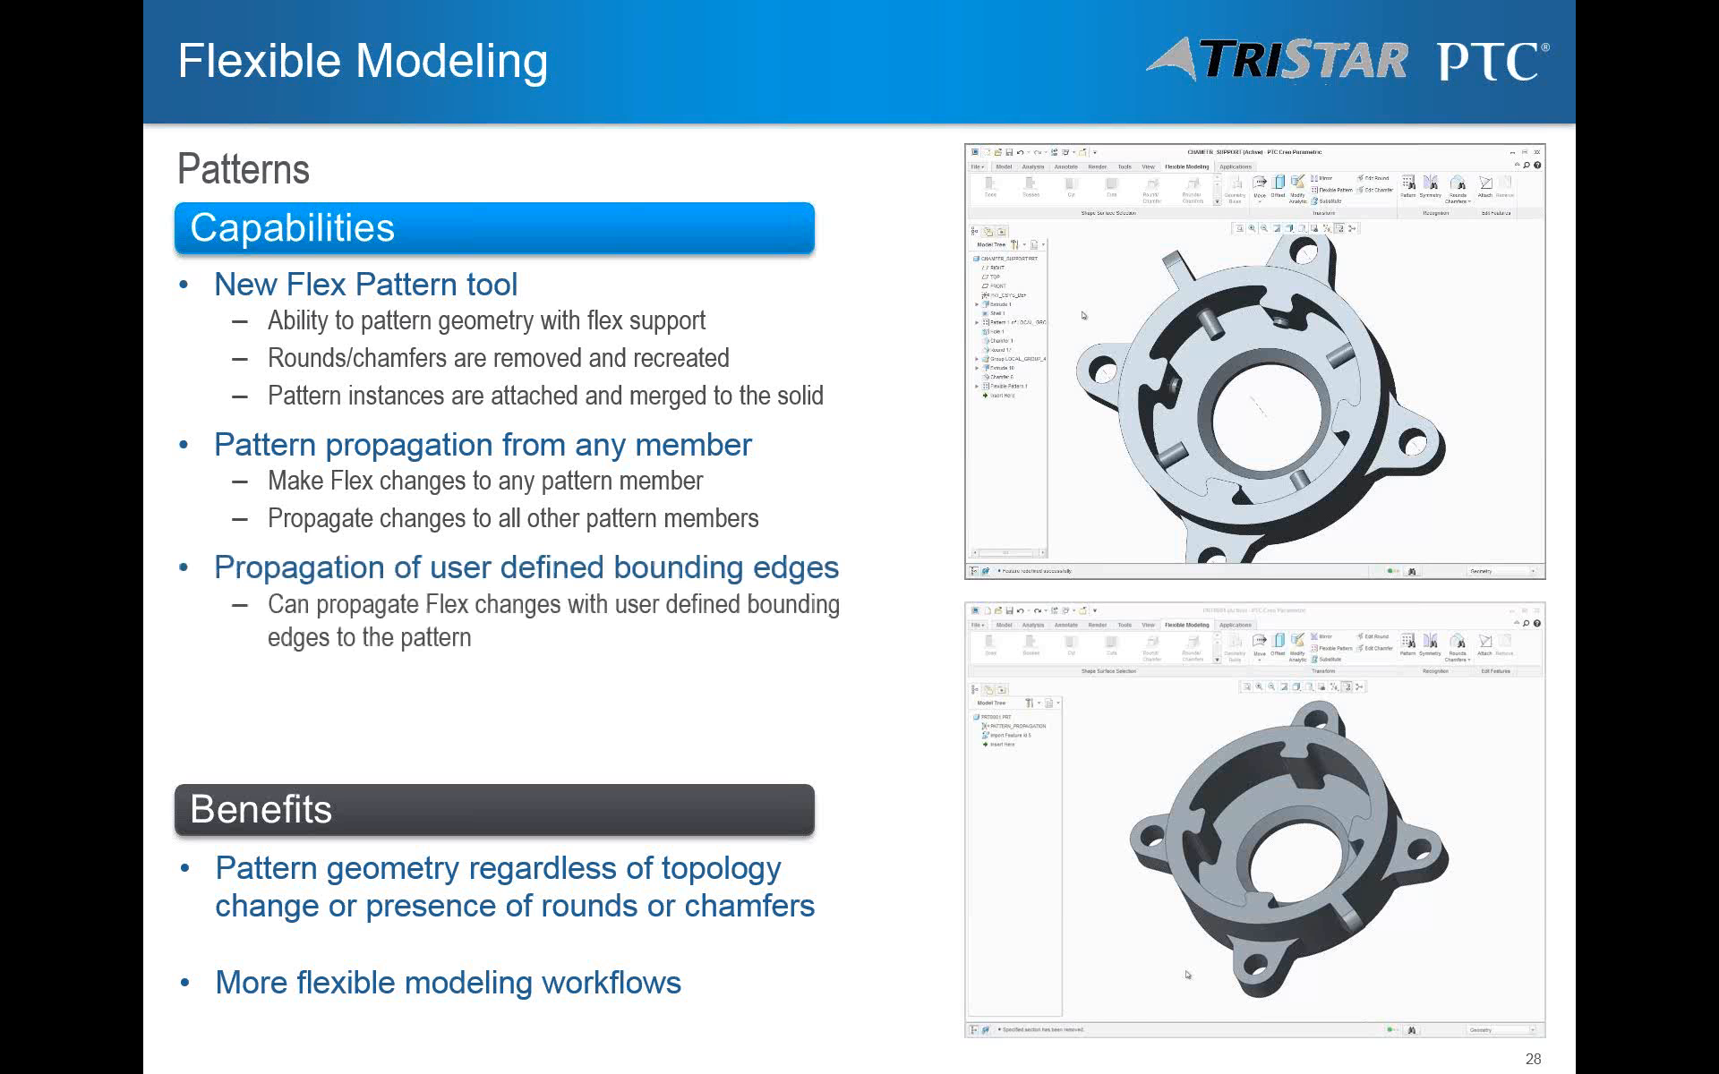
key("Right")
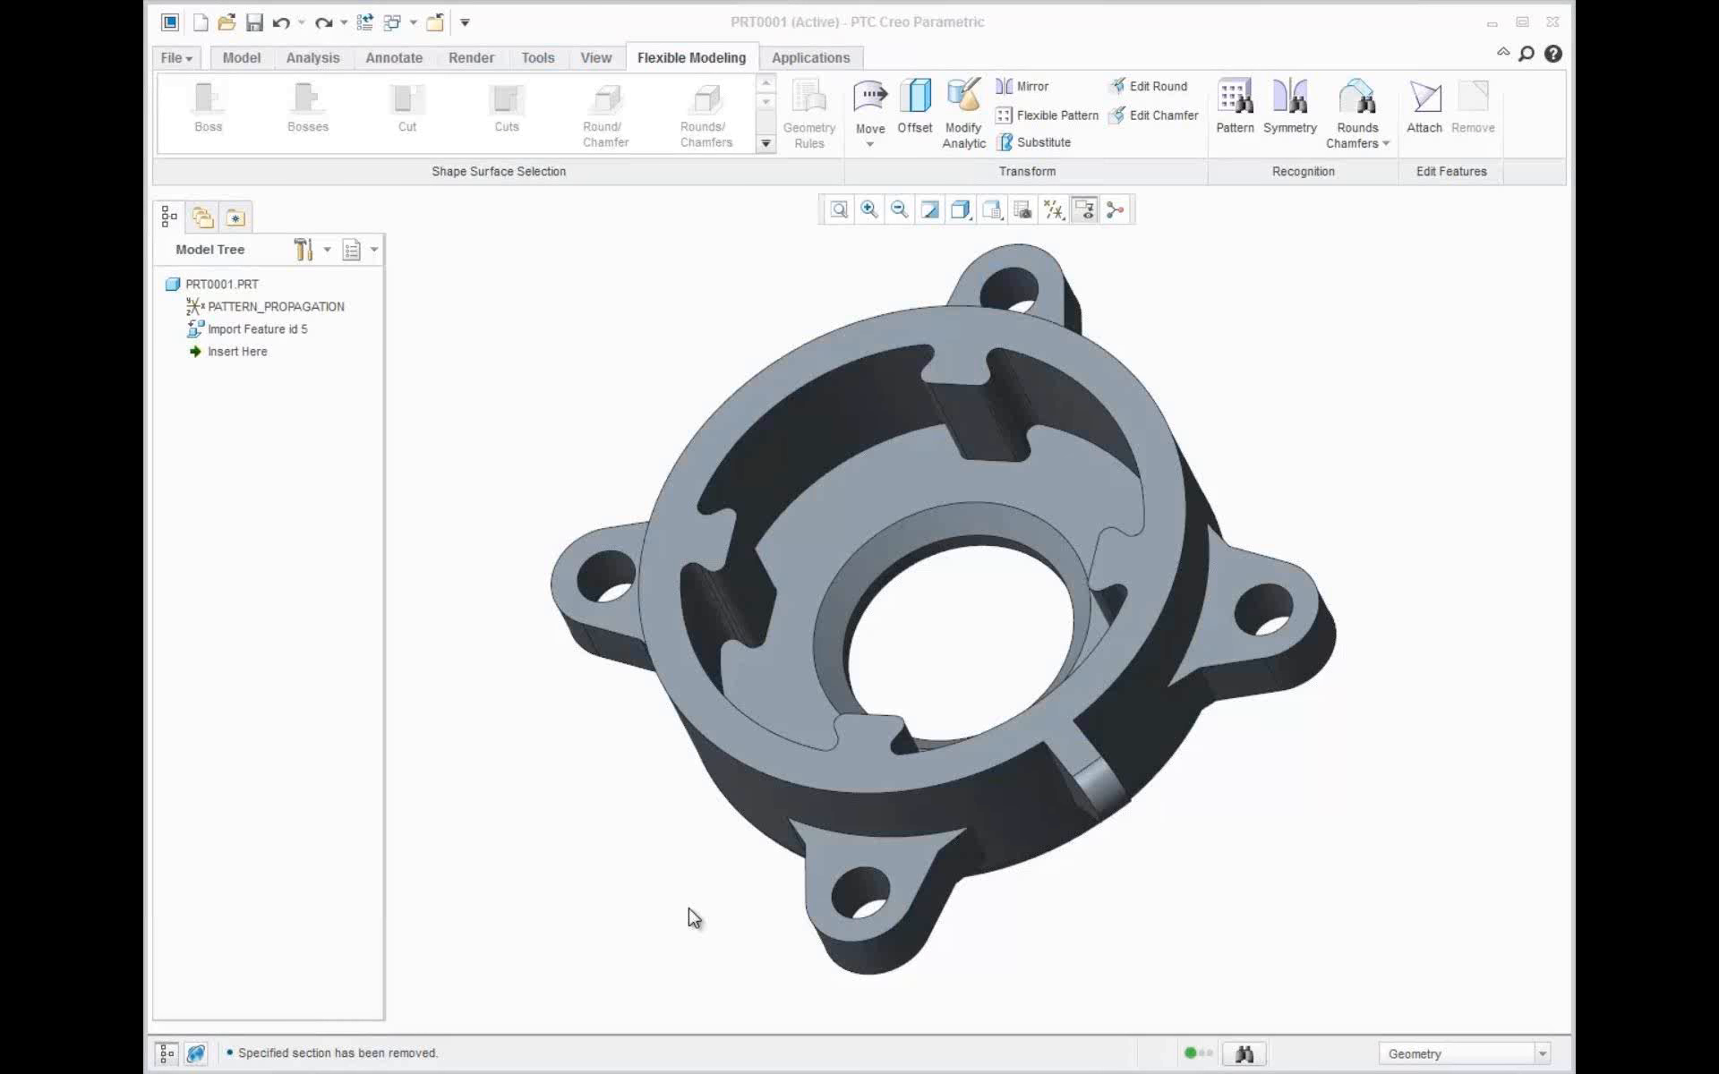
Recognize the mounting lugs as a pattern from the boss surfaces of the lug nearest the viewer, and highlight each recognized member in turn
left_click(877, 967)
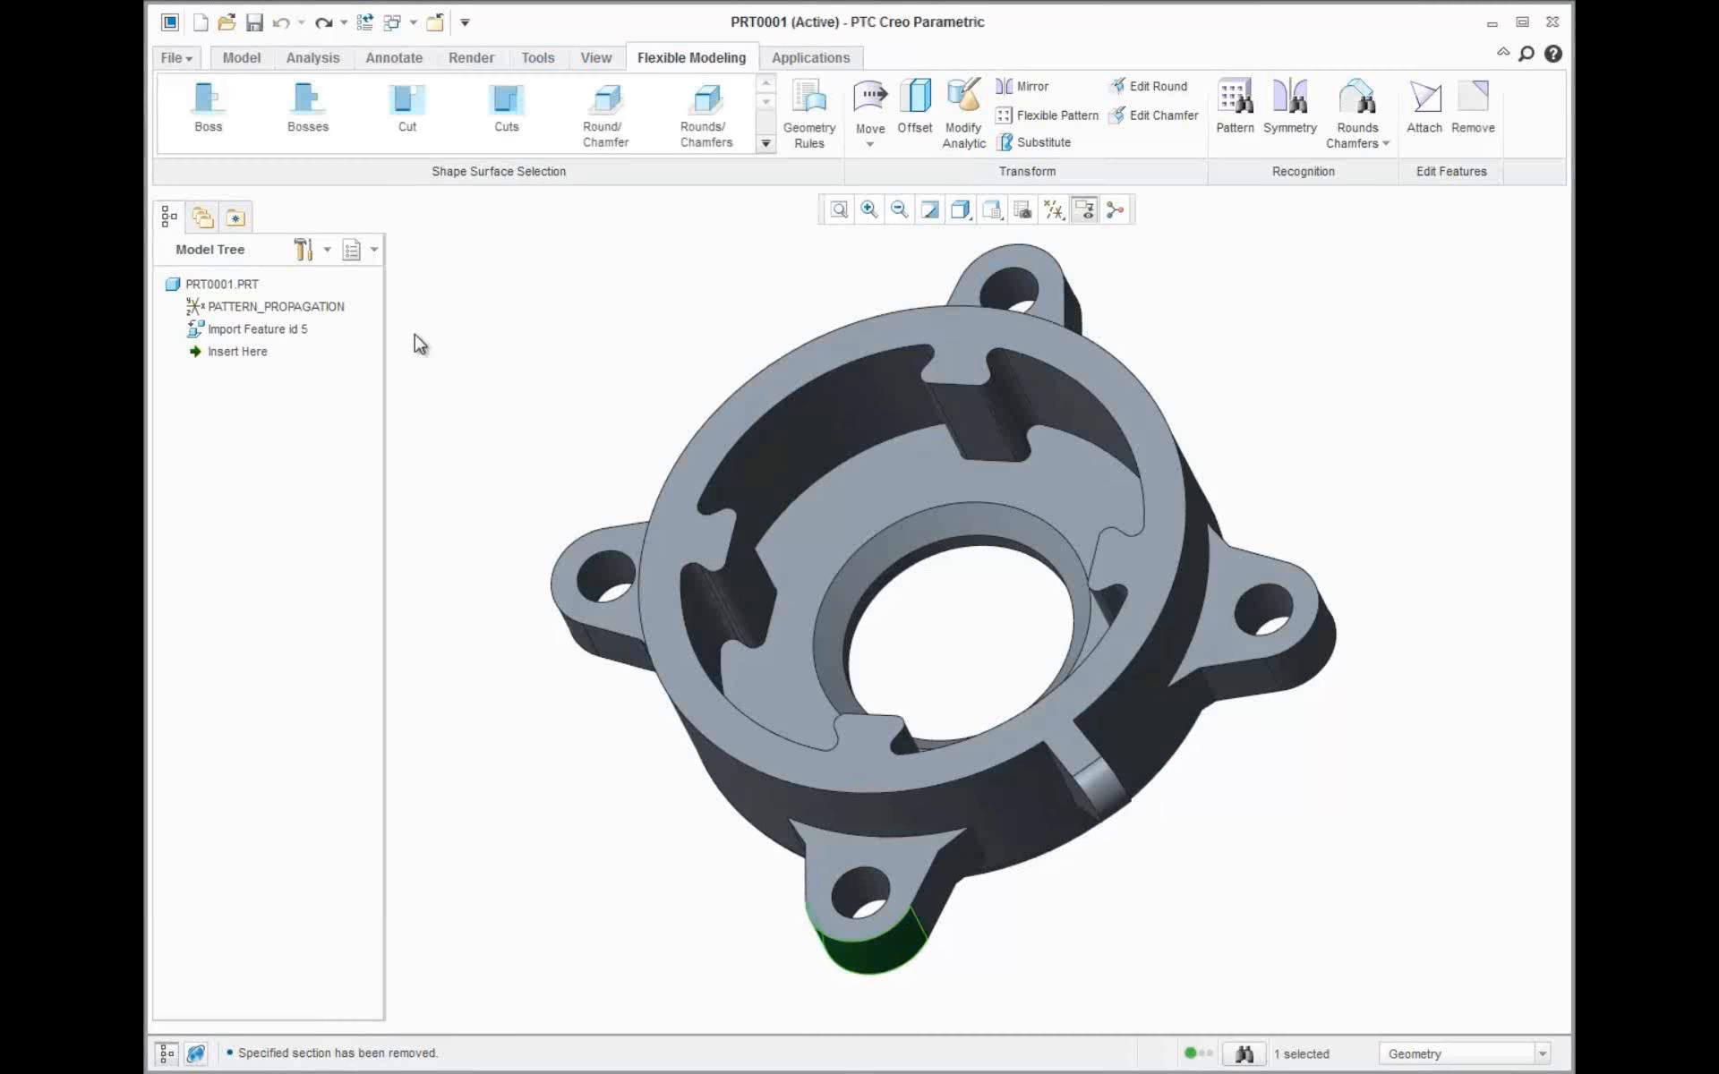
left_click(346, 153)
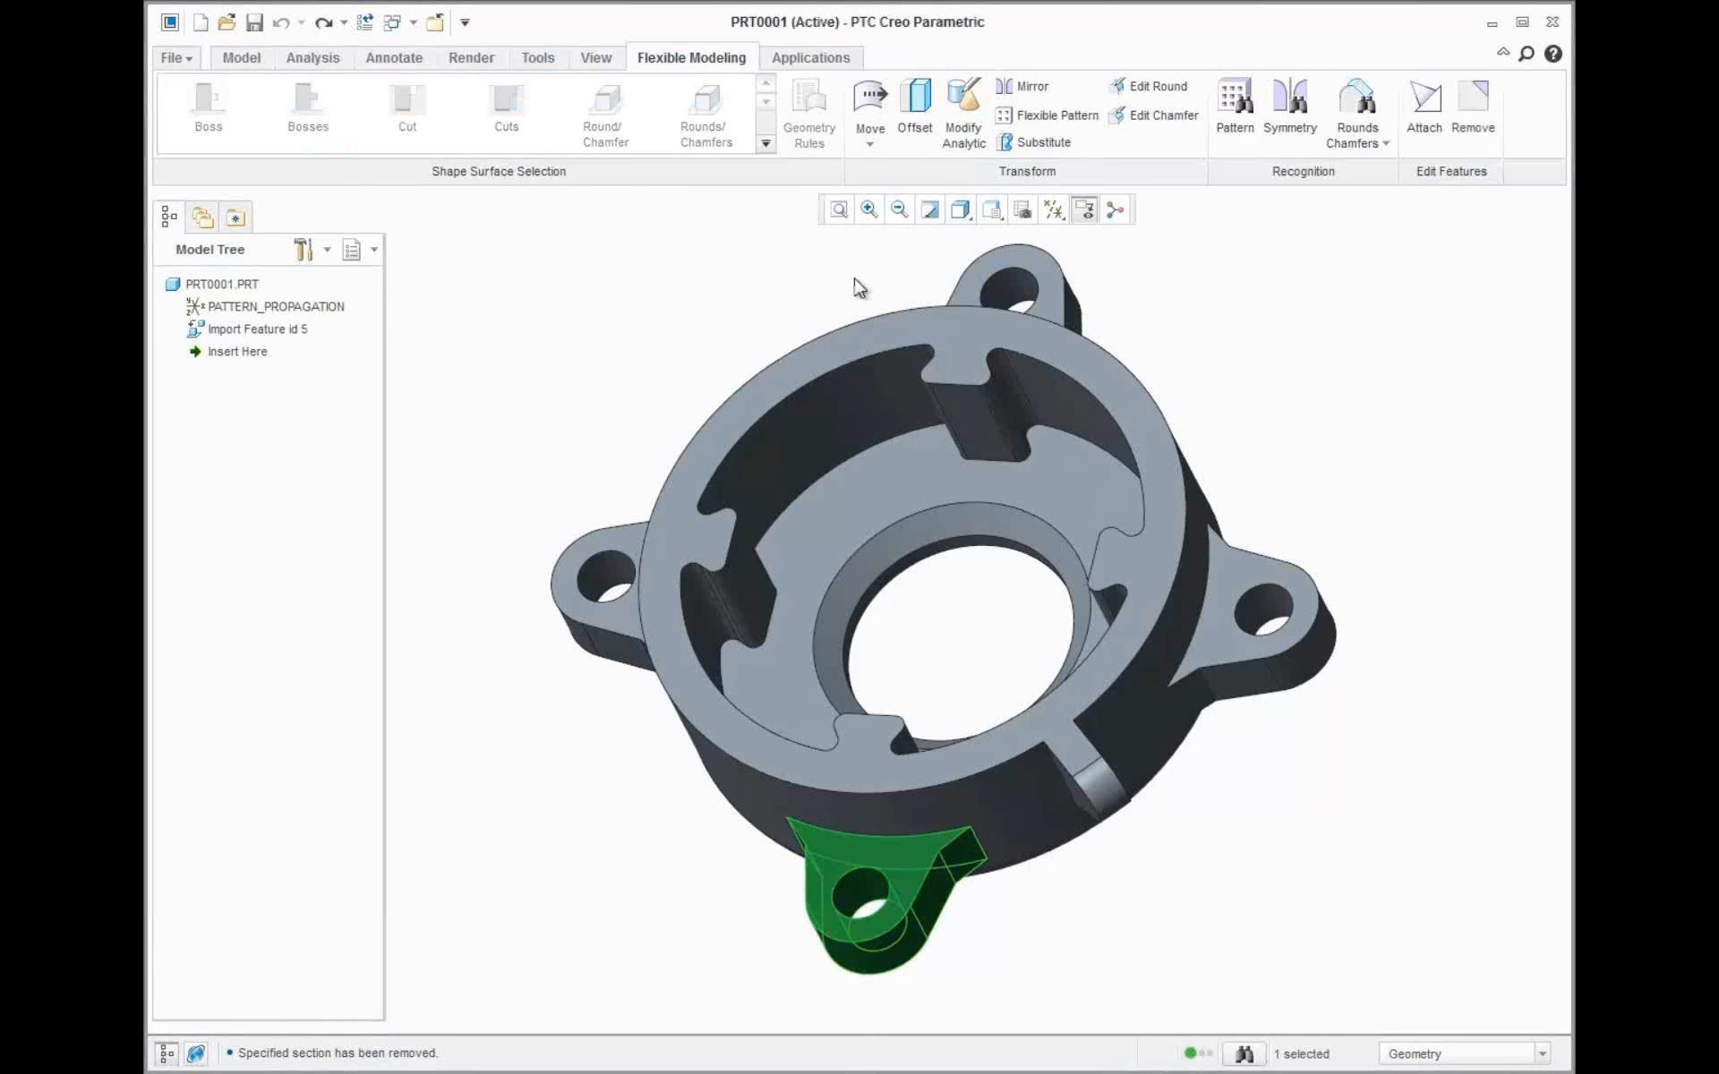
left_click(1236, 104)
middle_click(1271, 349)
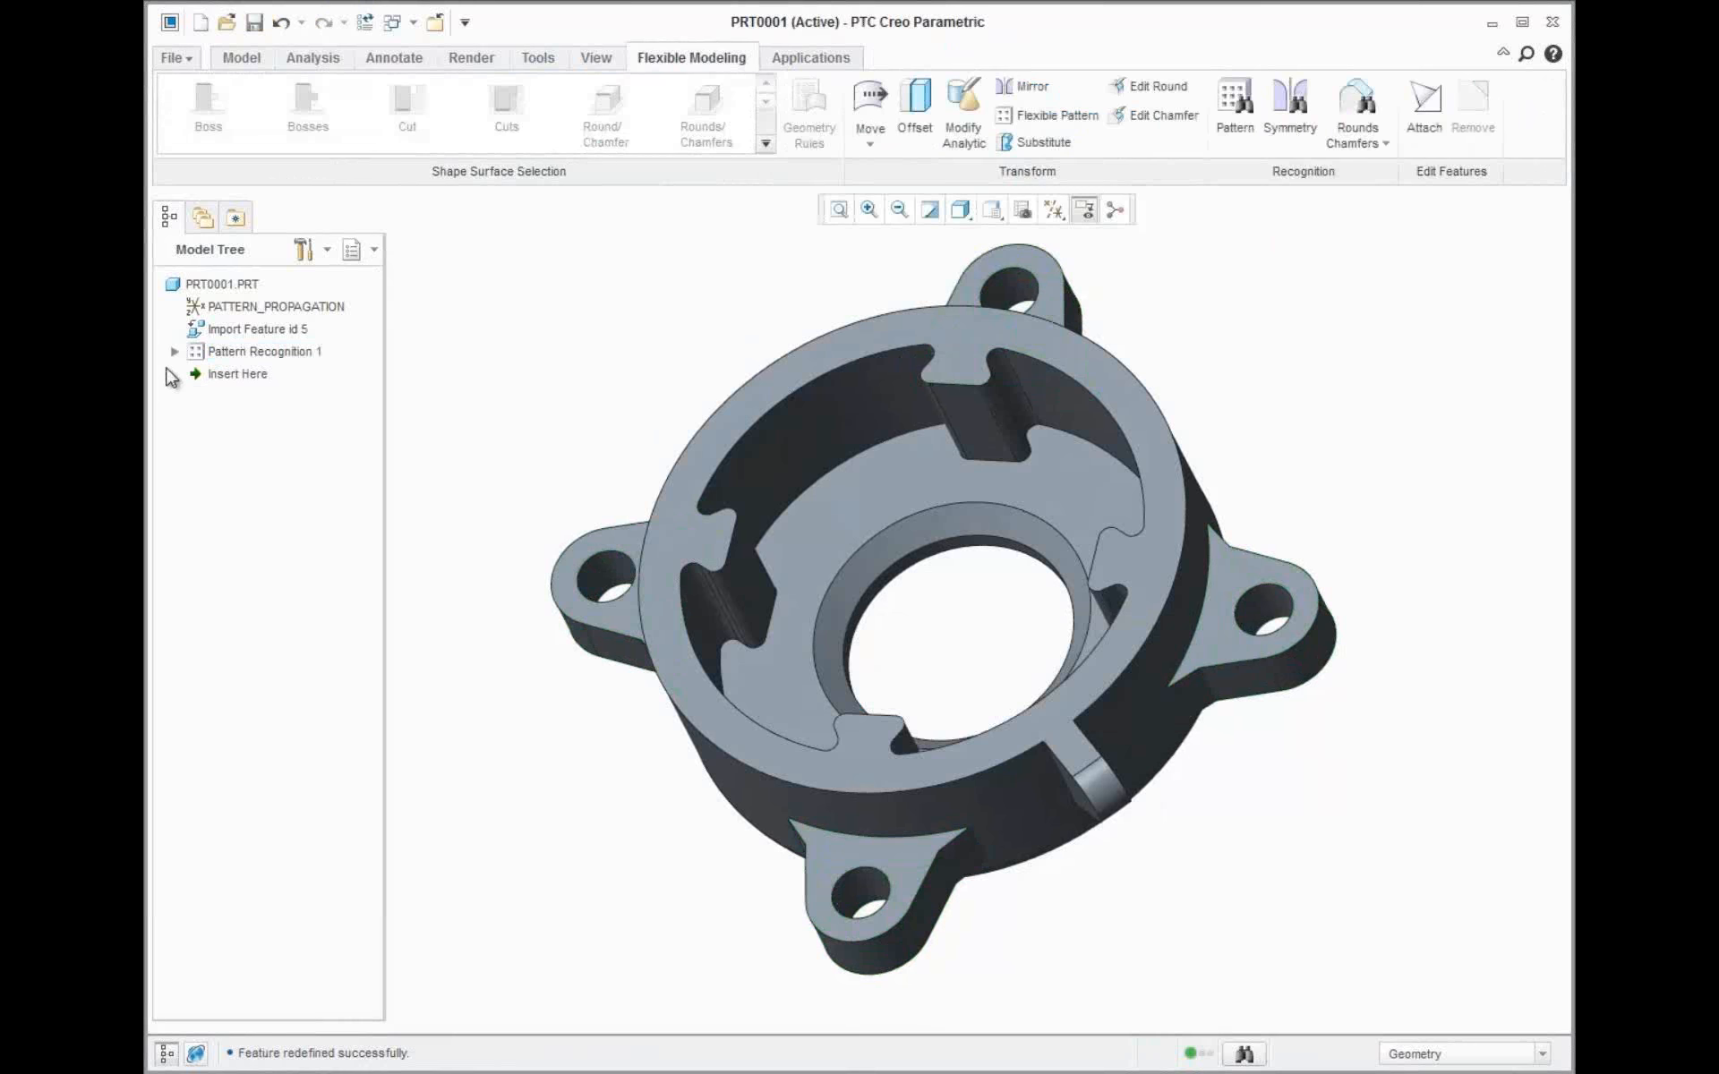
left_click(174, 351)
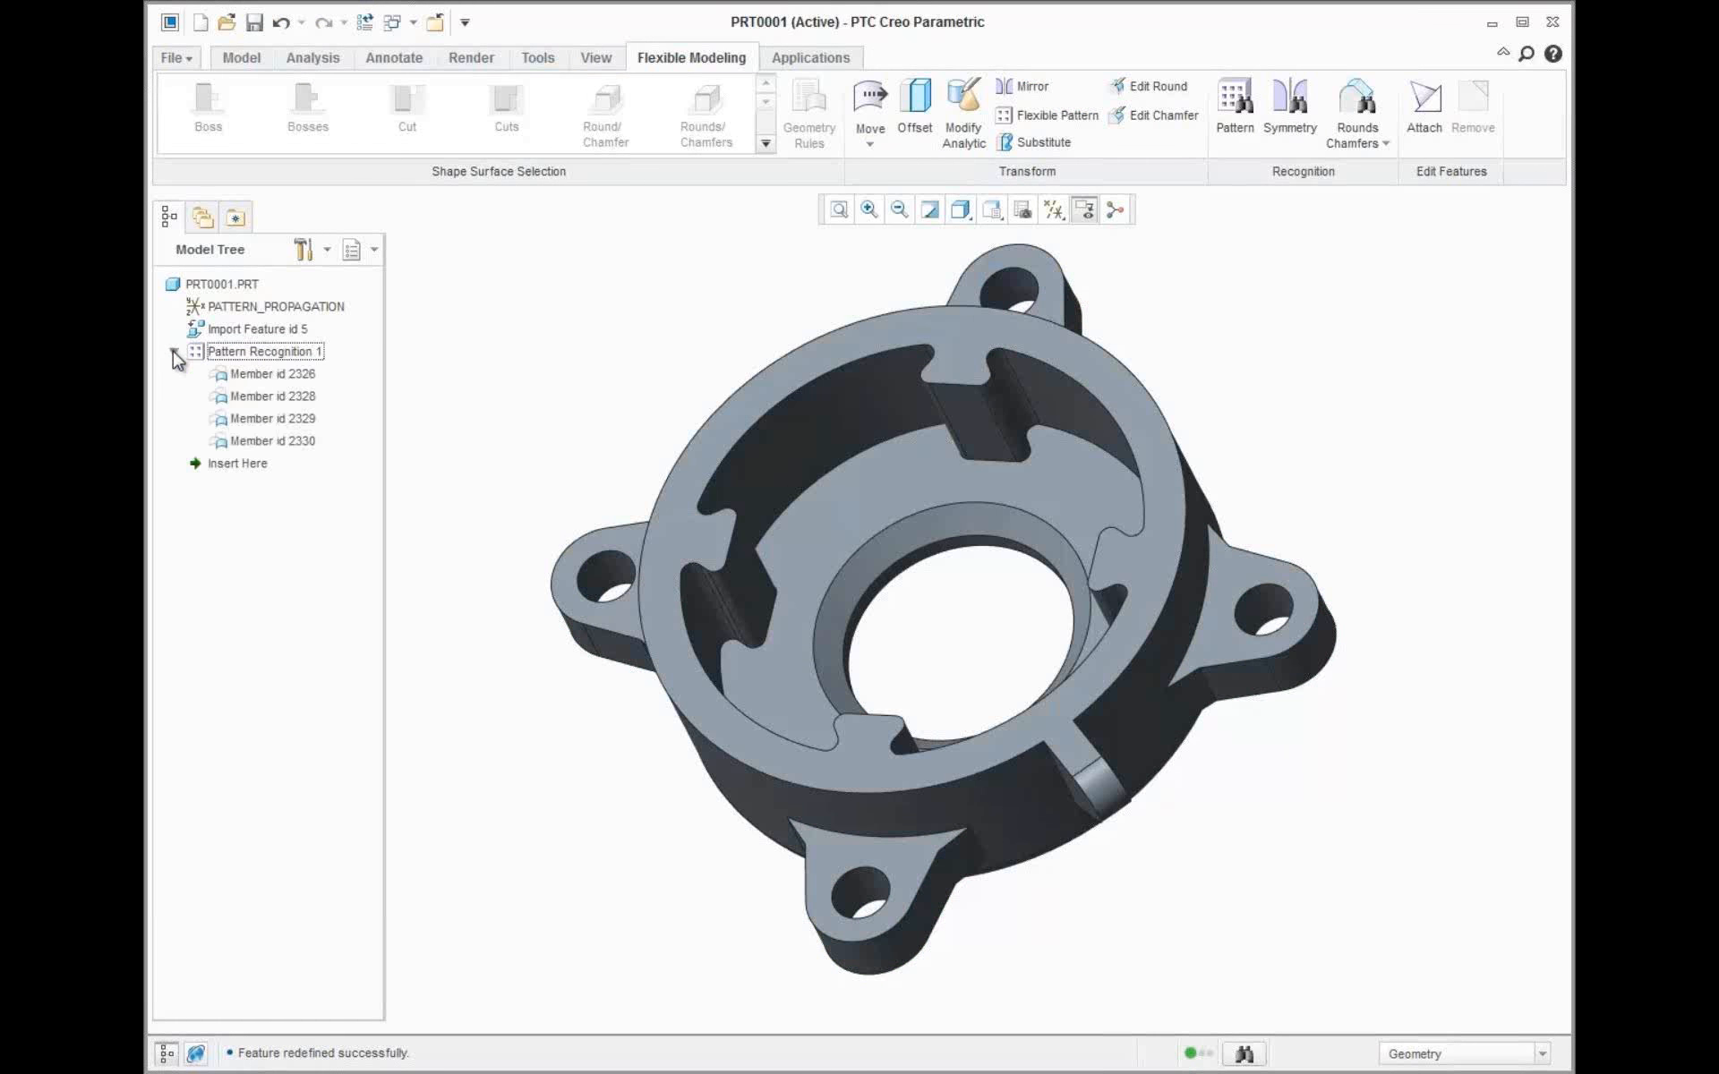
left_click(256, 374)
left_click(268, 399)
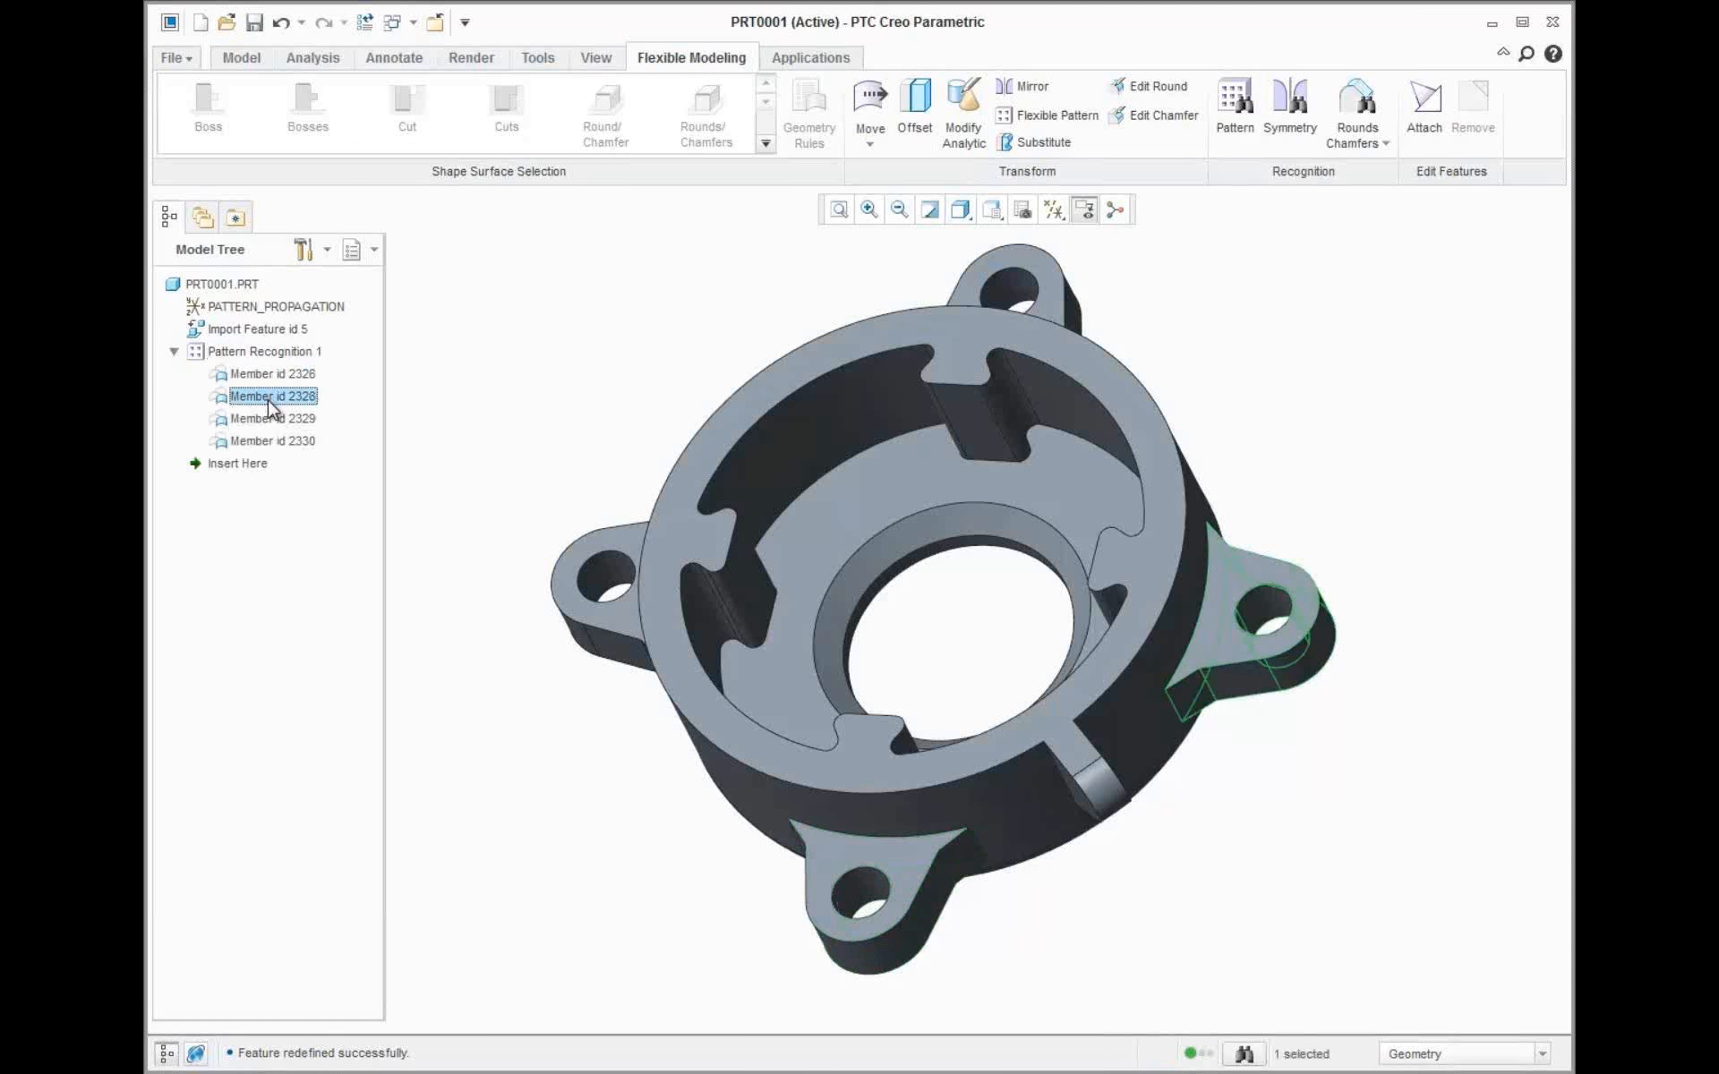
left_click(273, 418)
left_click(280, 440)
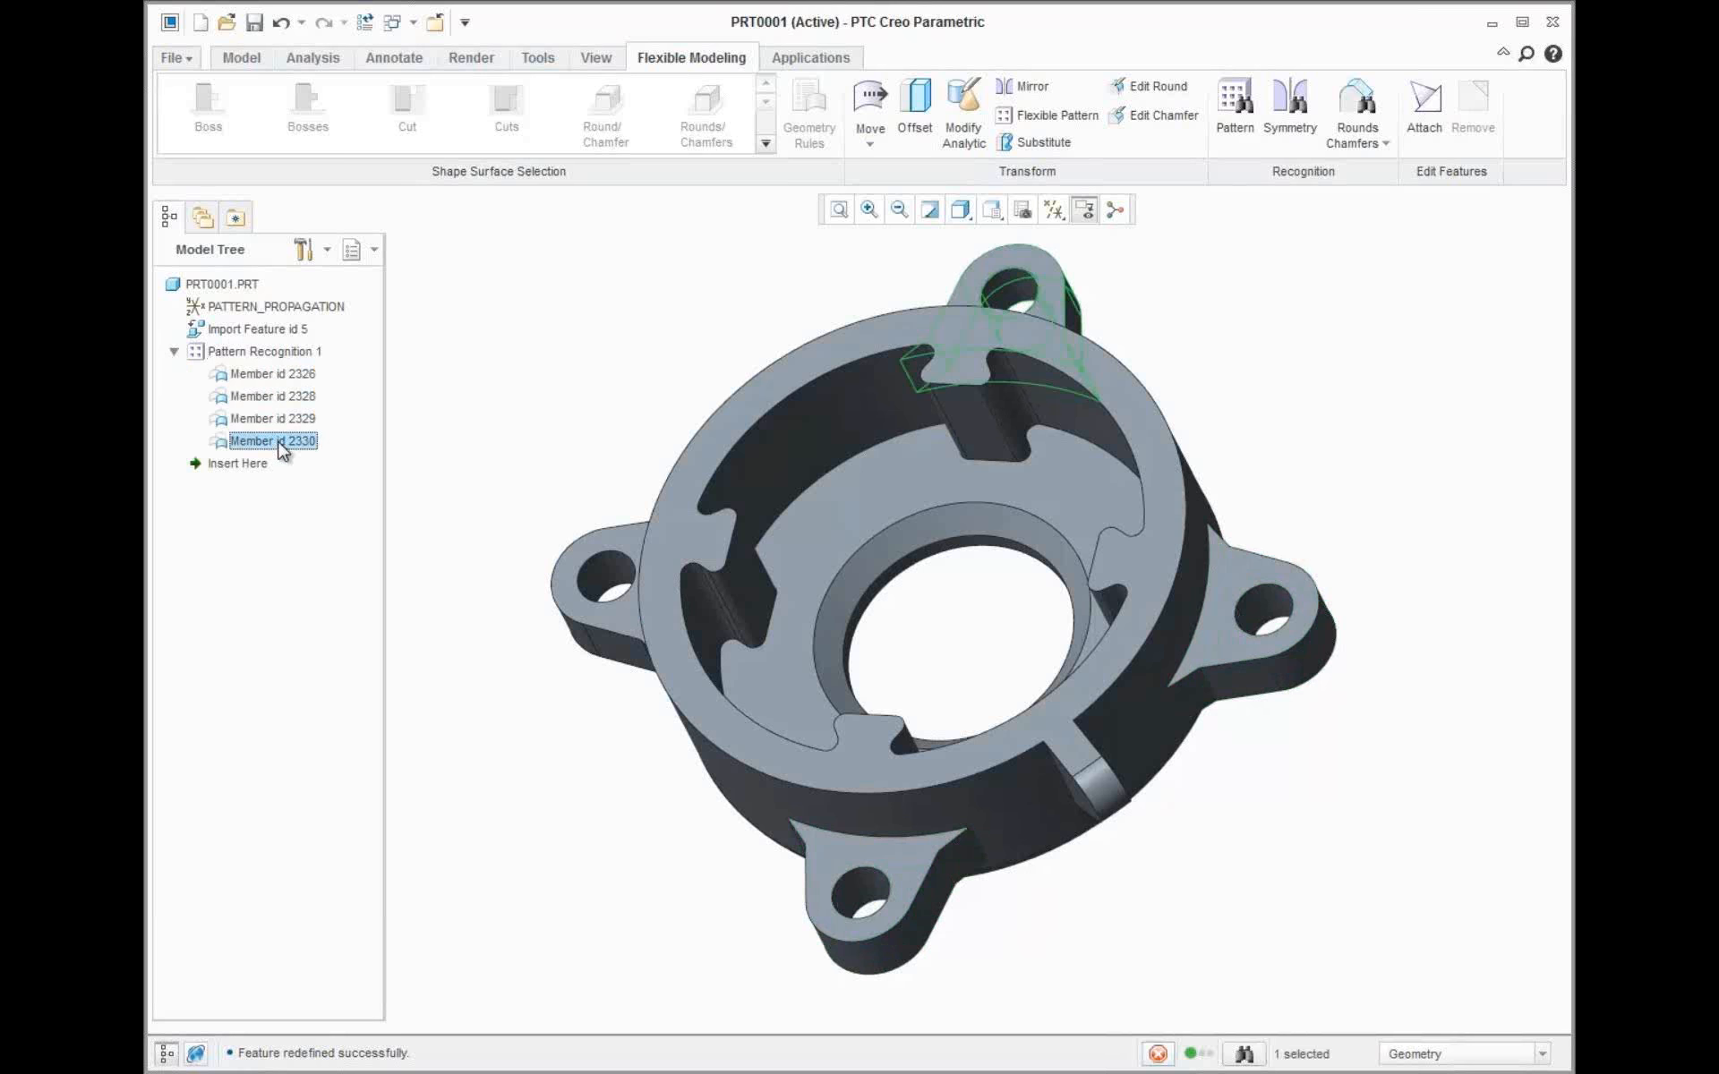
Set the radius of one mounting lug's hole to 15 with Modify Analytic and propagate the change to Pattern Recognition 1
left_click(465, 389)
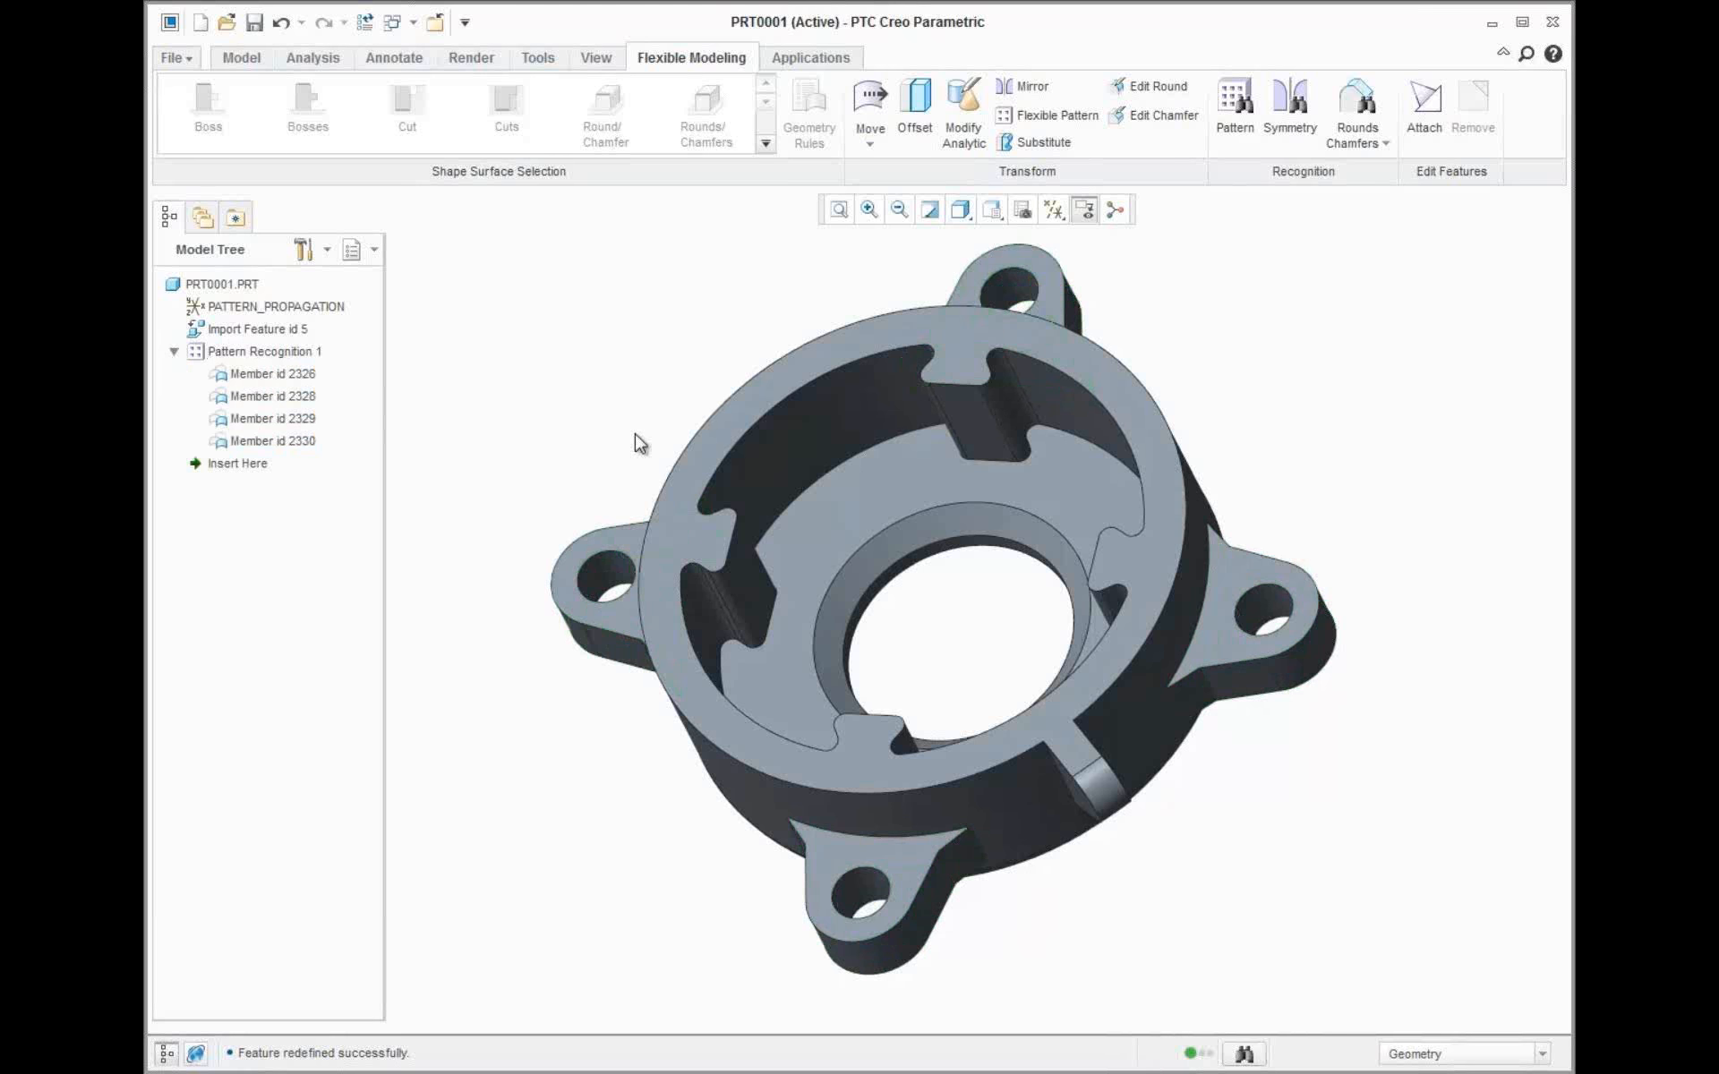
left_click(1259, 617)
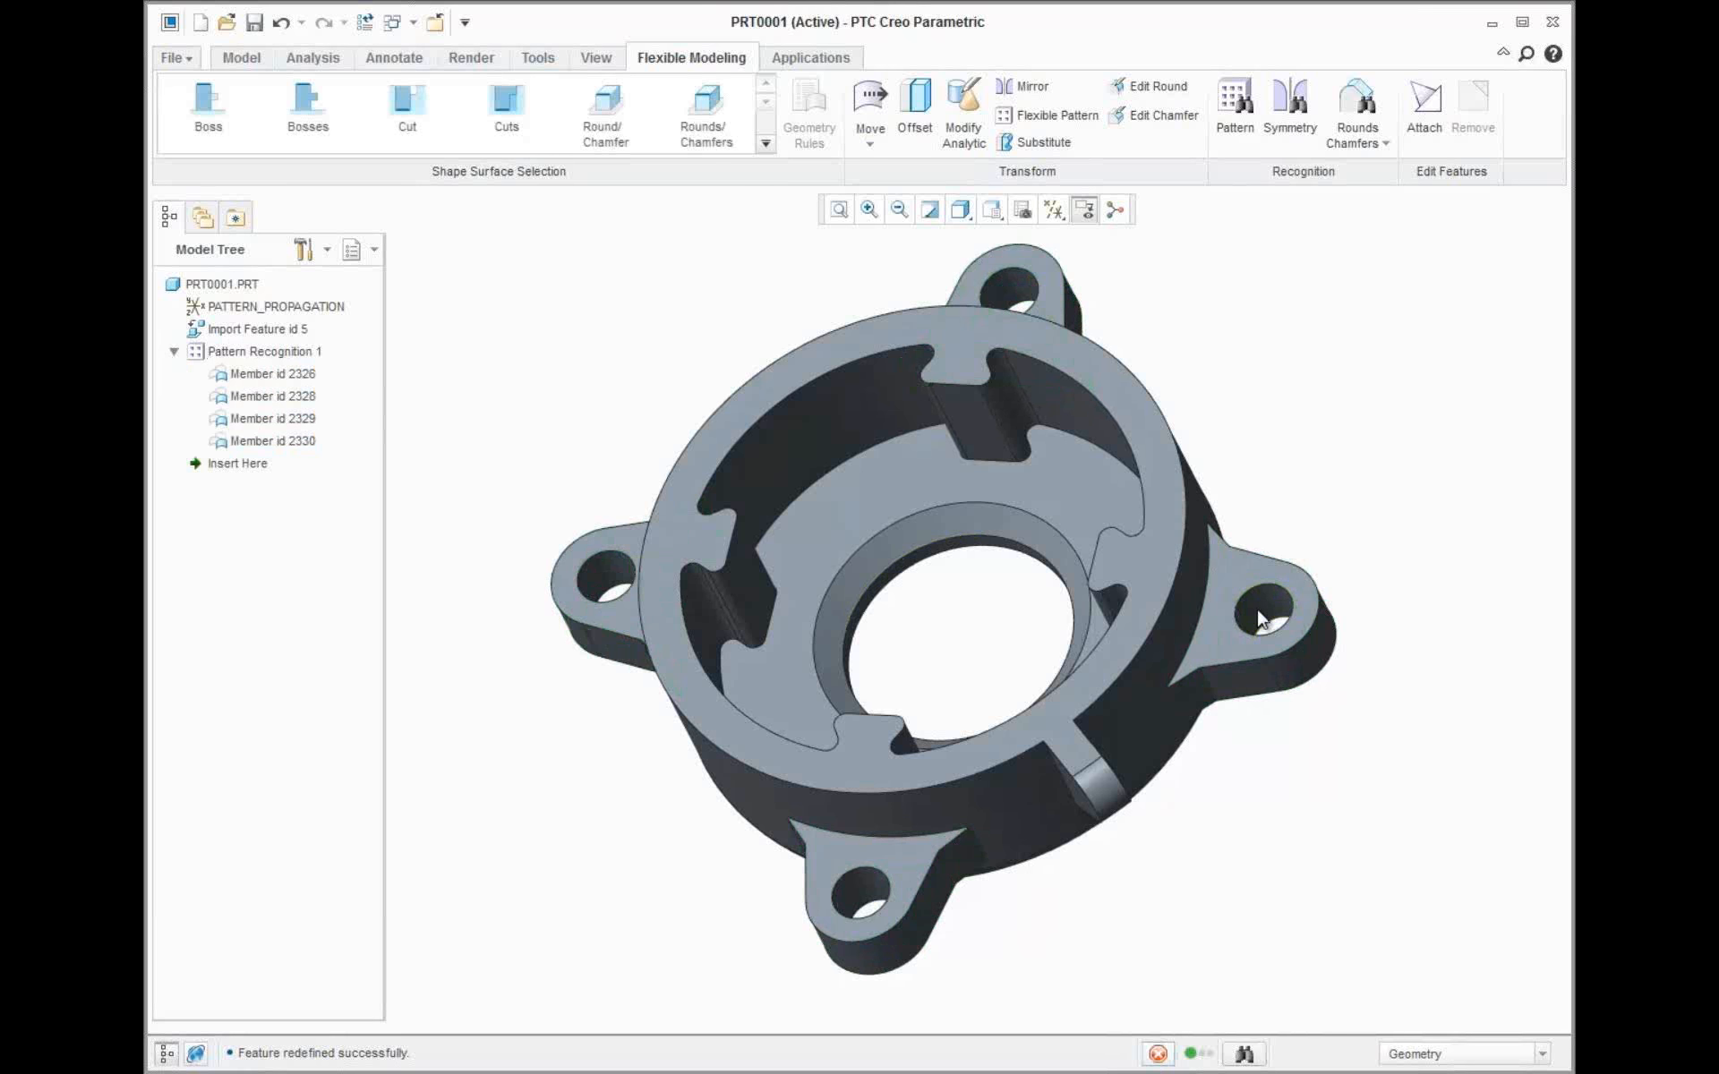
left_click(963, 112)
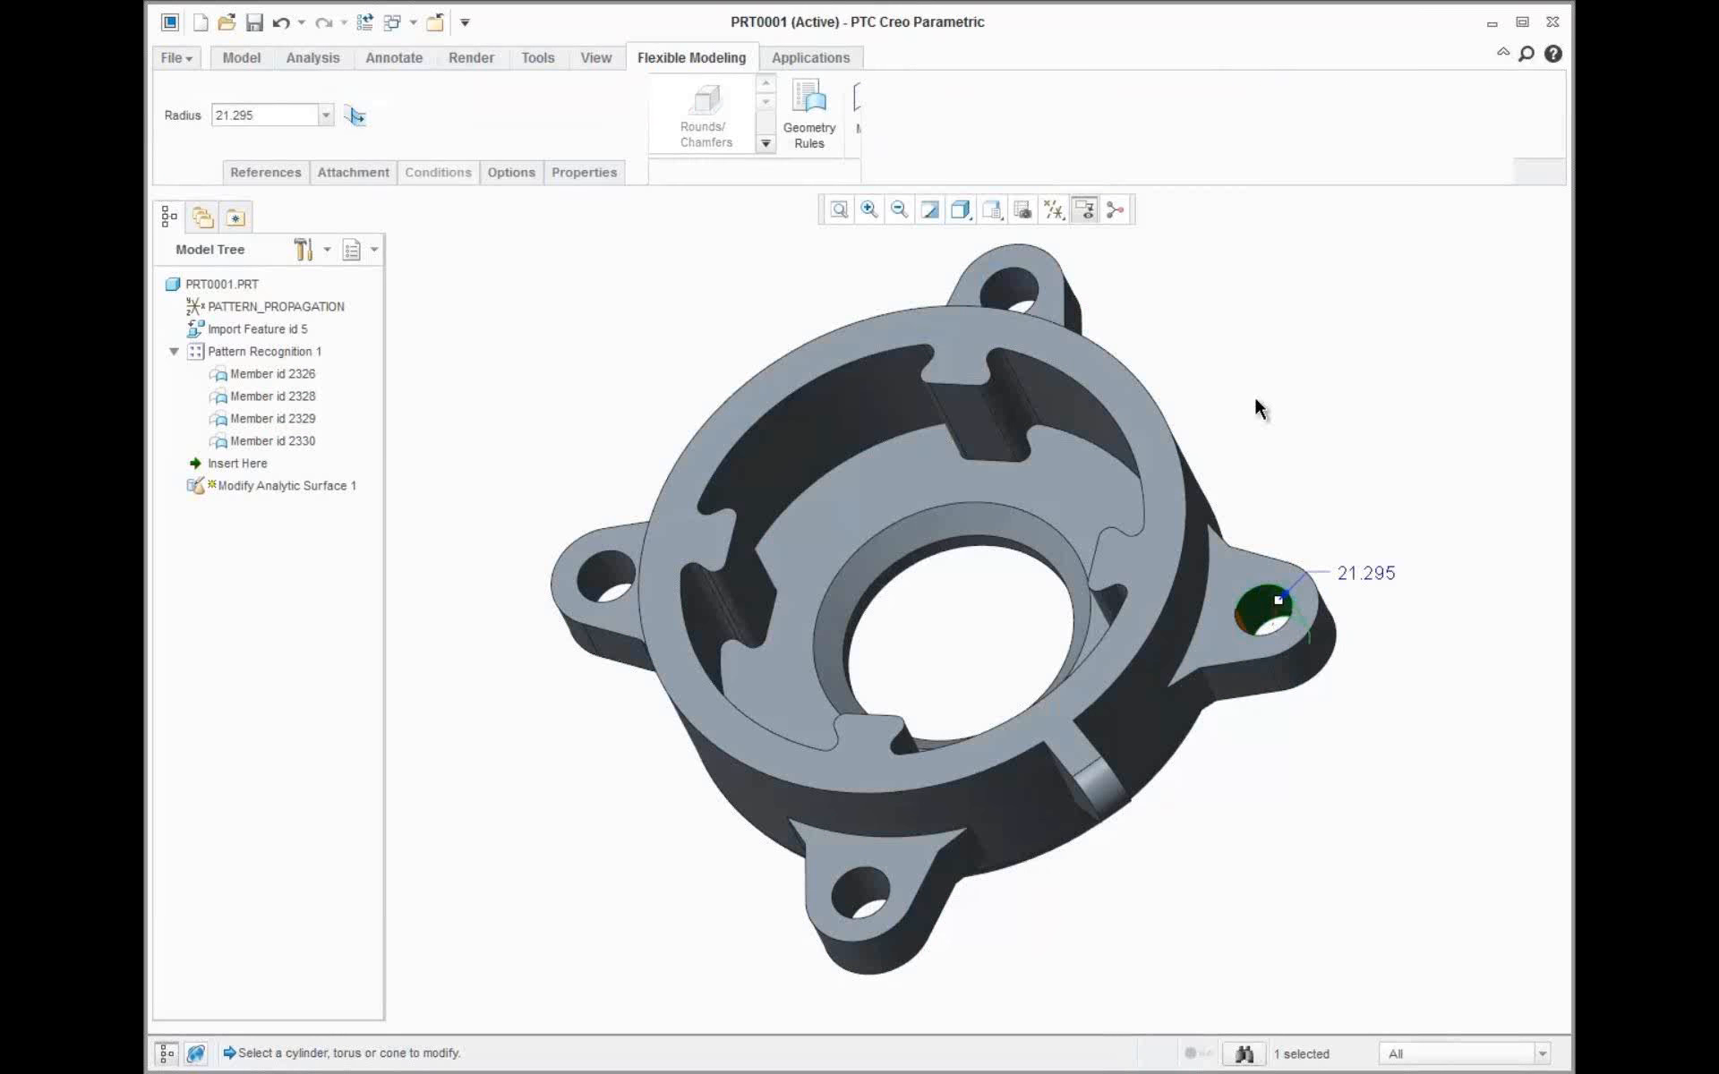
type("15")
key("Return")
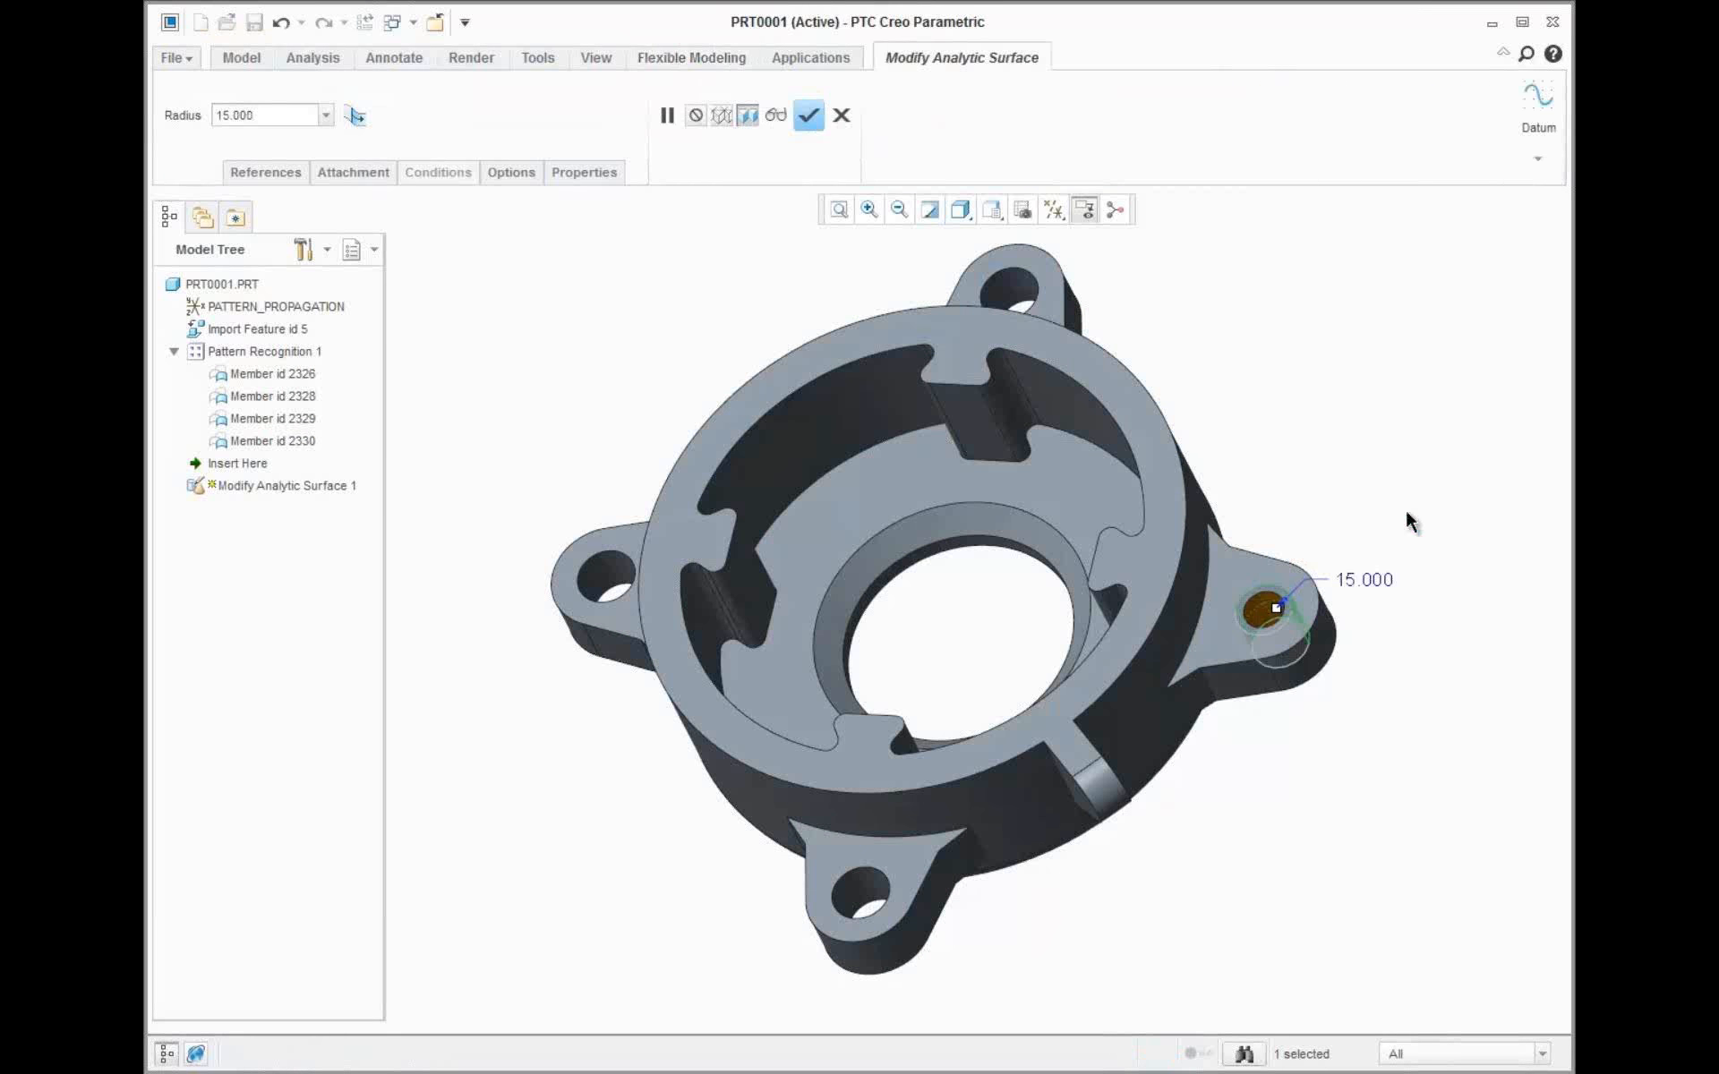
left_click(508, 174)
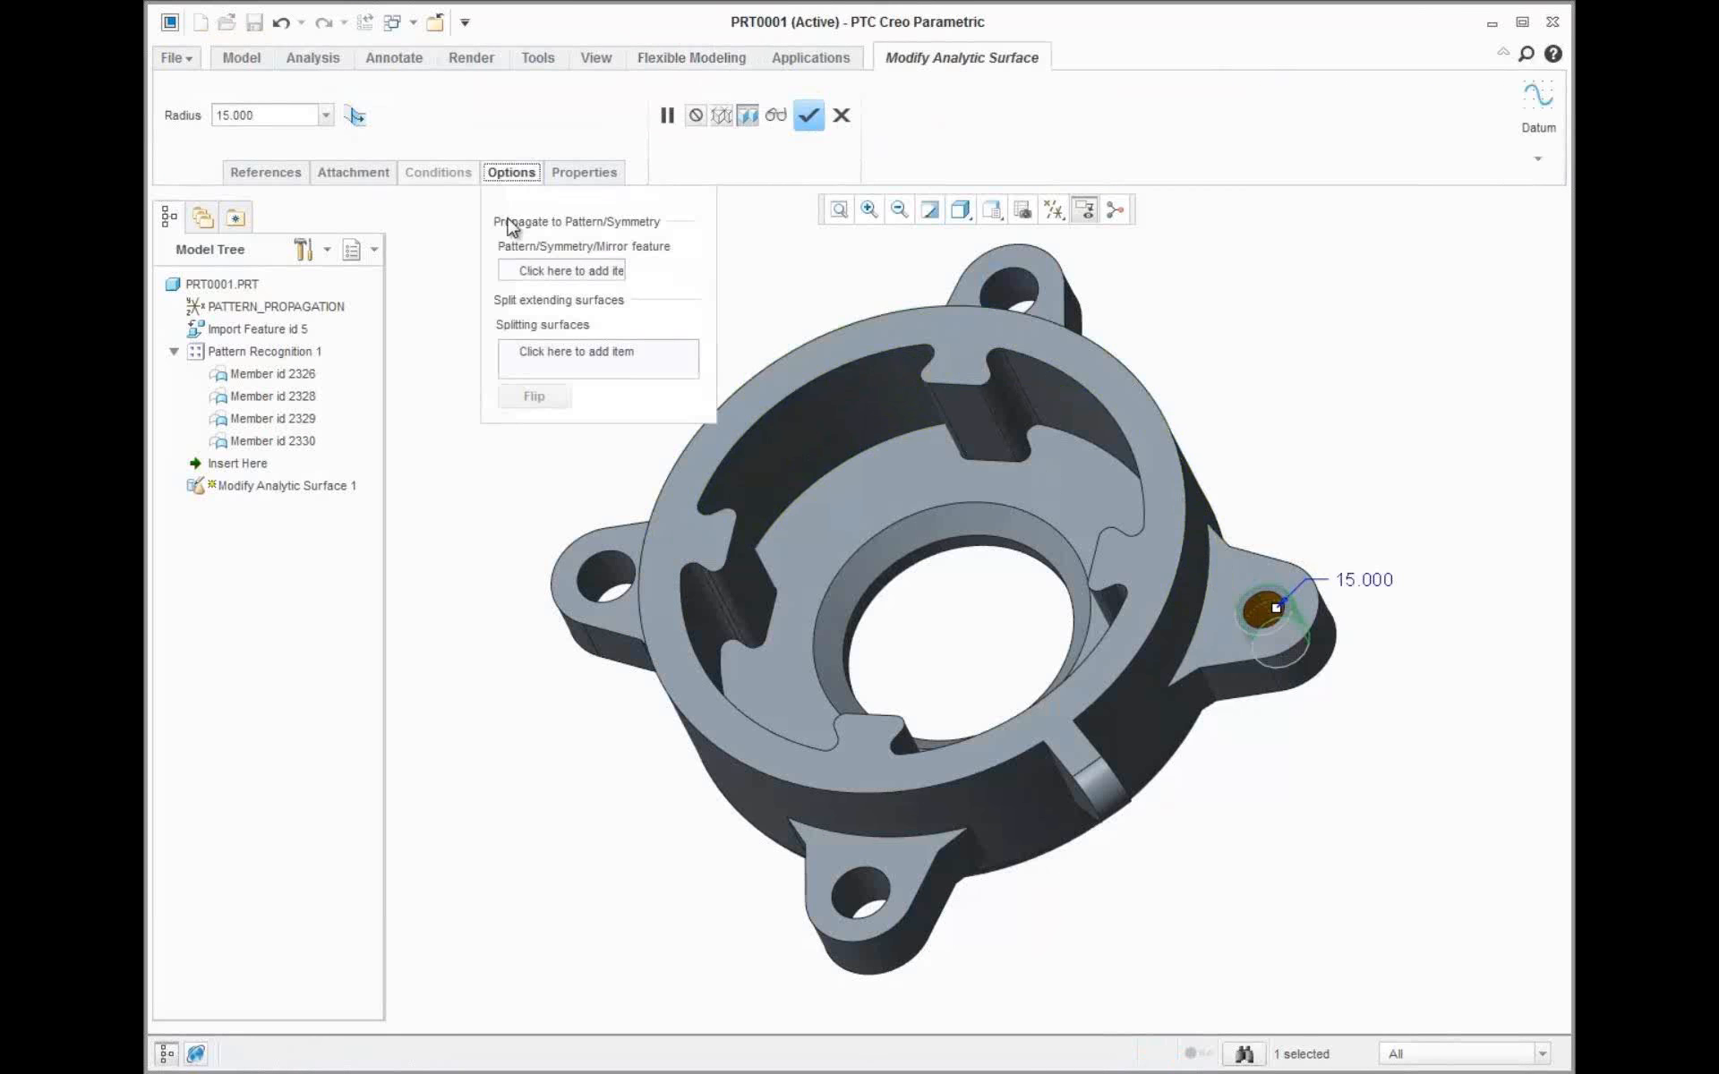
left_click(268, 351)
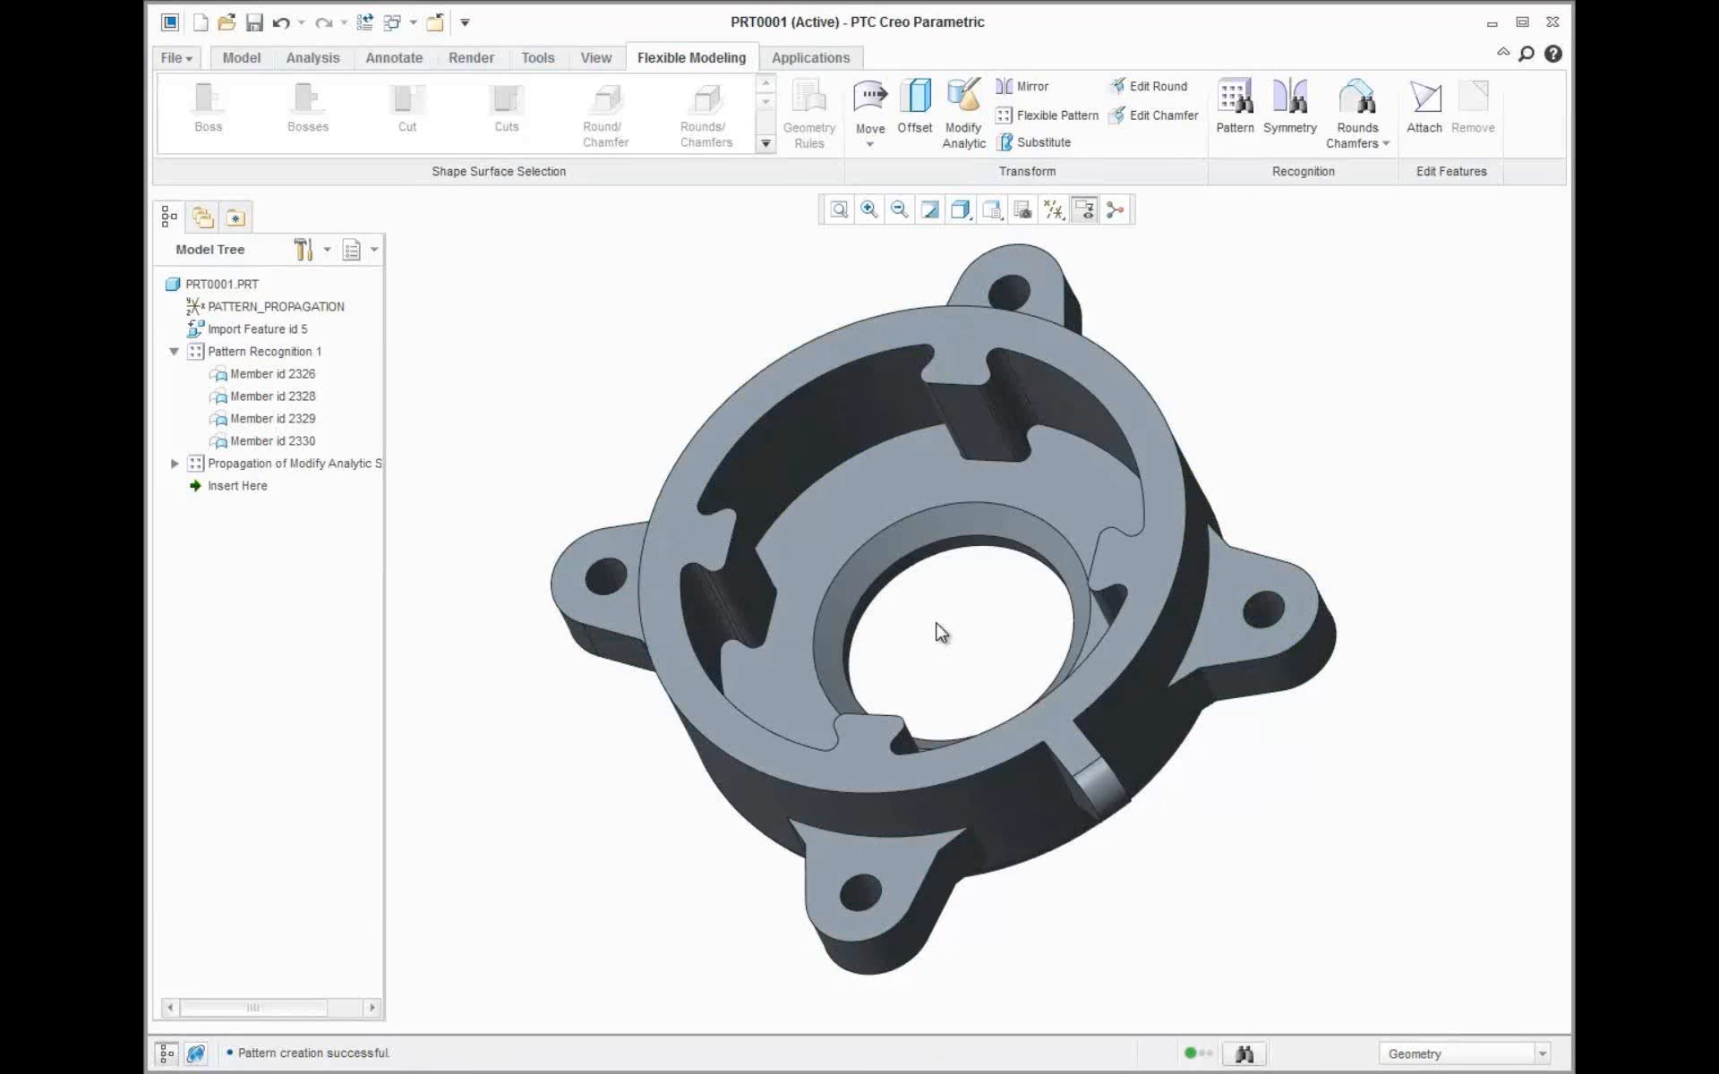
Offset the rounded end surface of one mounting lug inward by about 7.47 with tangency to adjacent geometry maintained
mouse_move(936, 633)
middle_mouse_down()
mouse_move(1031, 628)
mouse_move(1003, 631)
middle_mouse_up()
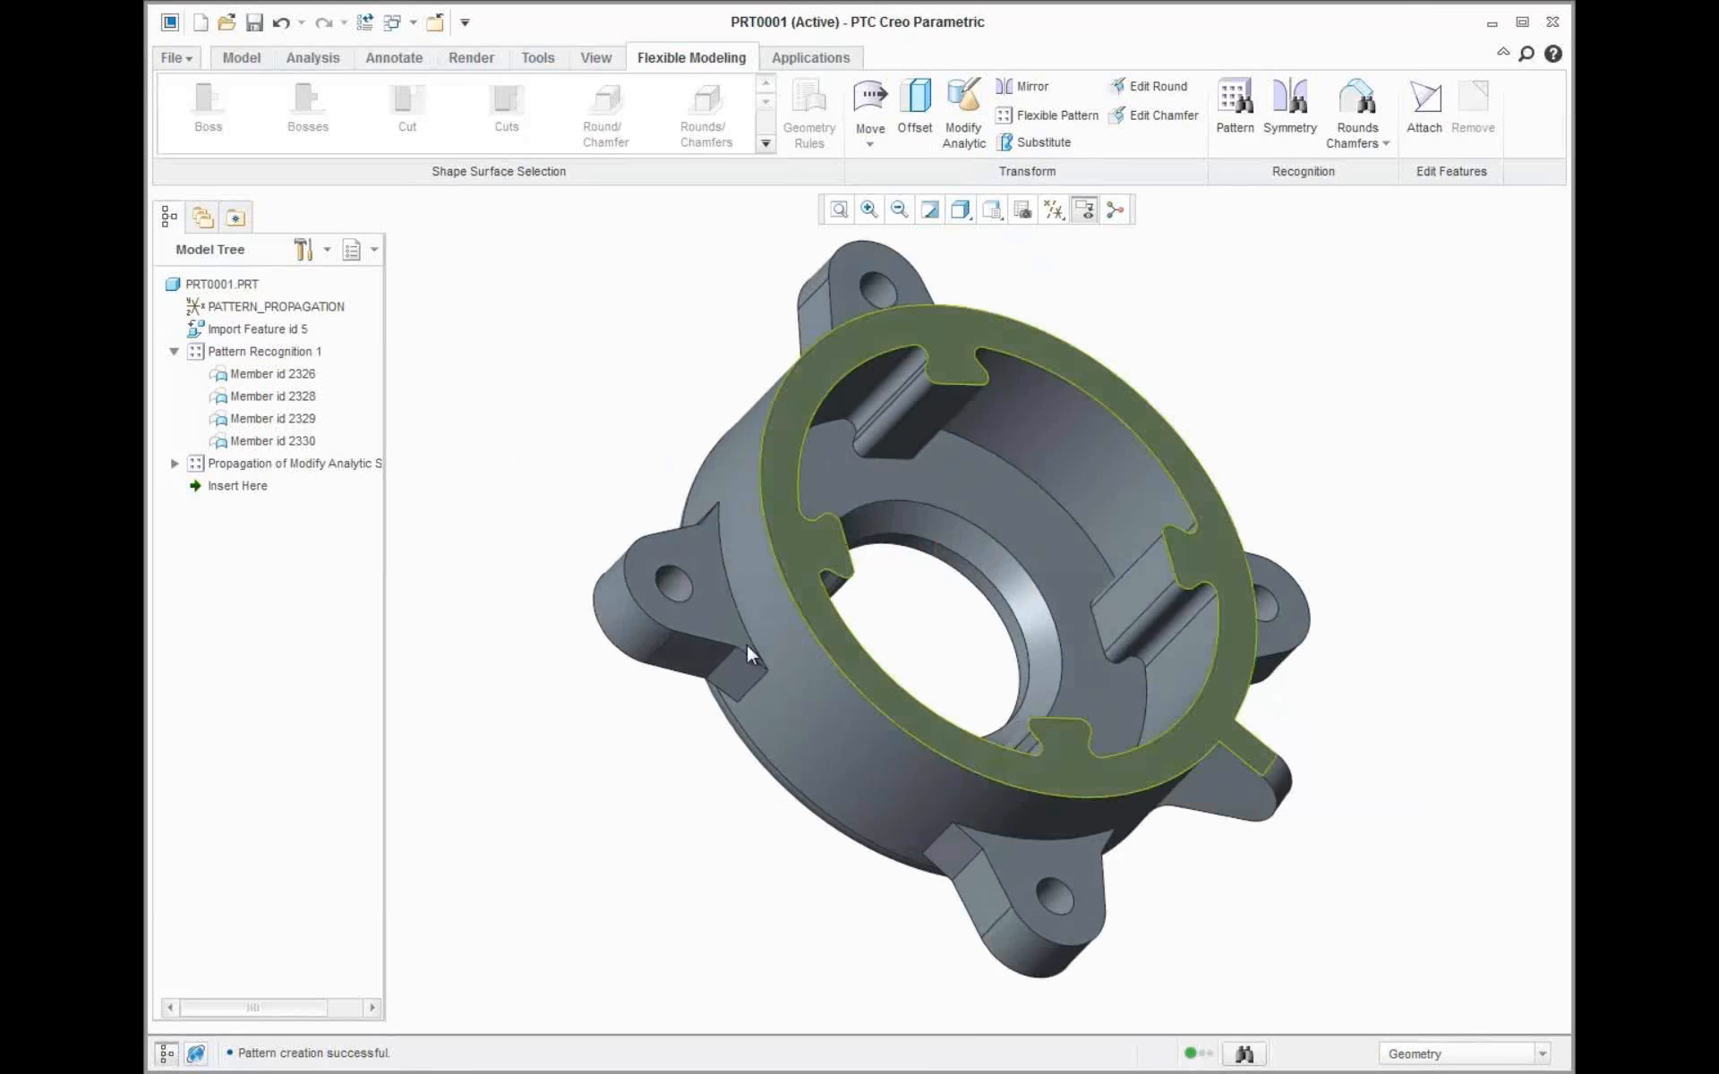
left_click(629, 637)
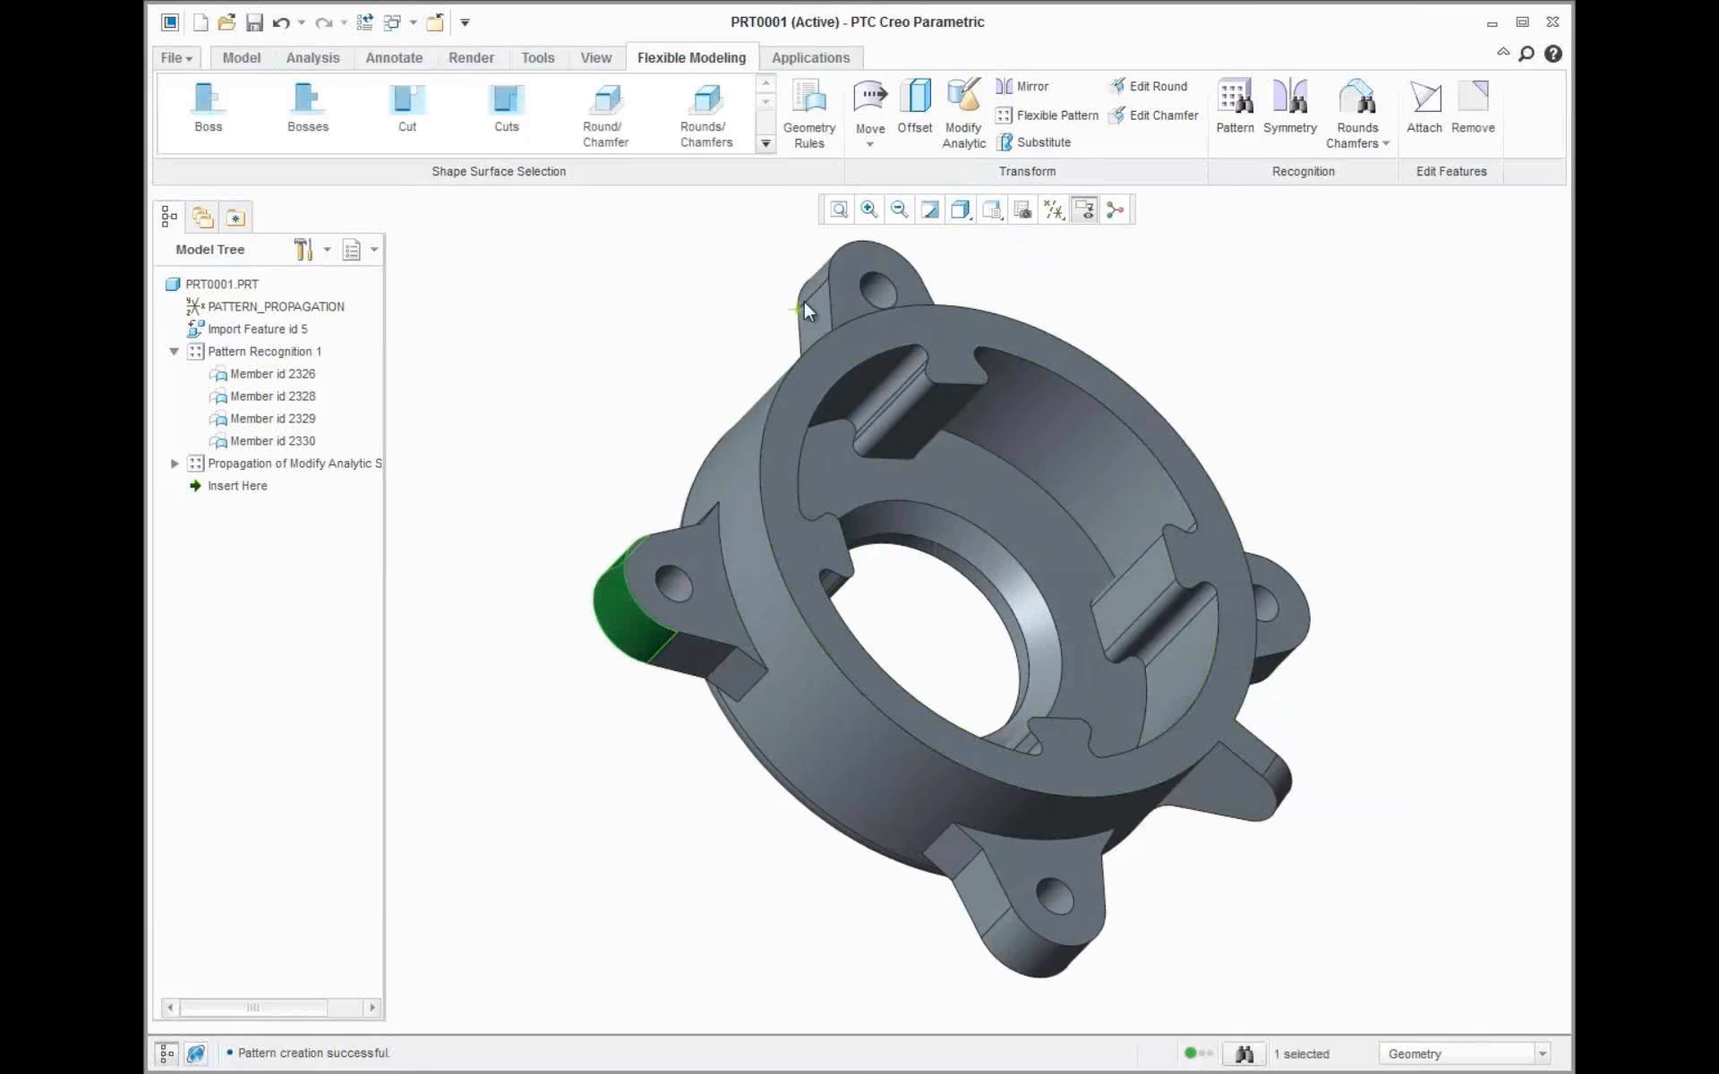
left_click(914, 106)
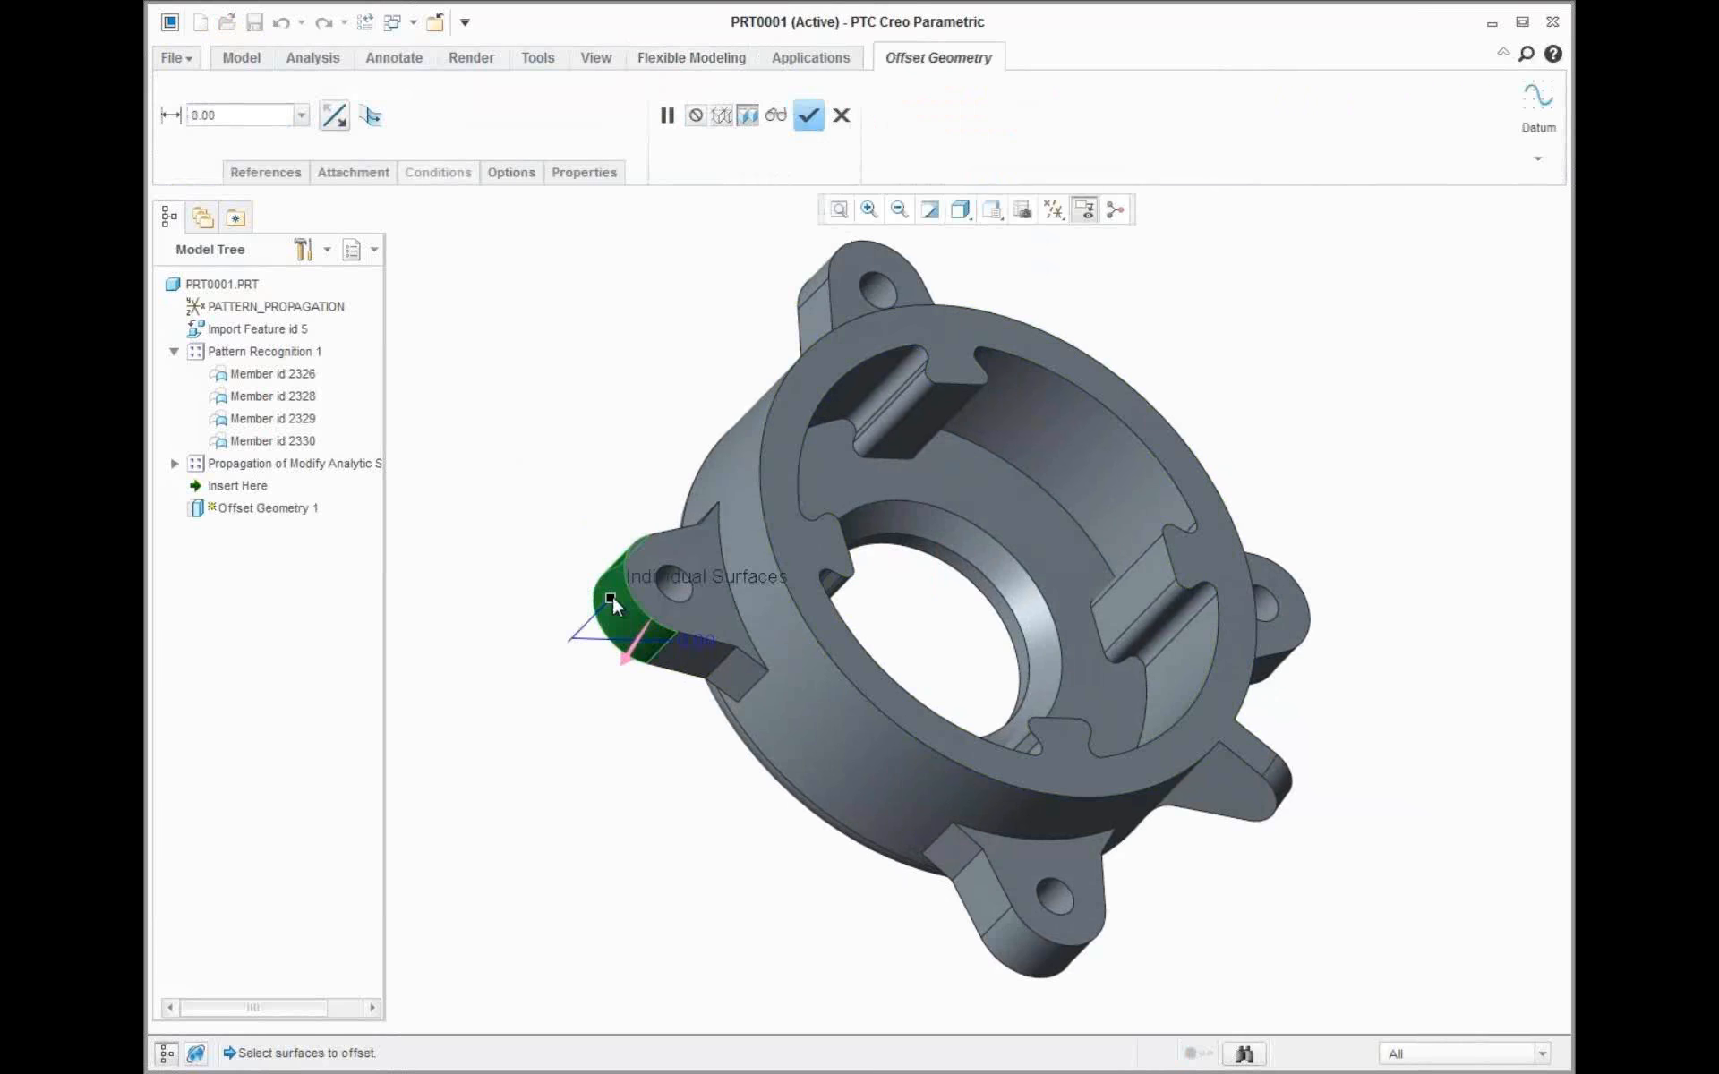
left_click_drag(611, 597, 623, 596)
left_click(550, 517)
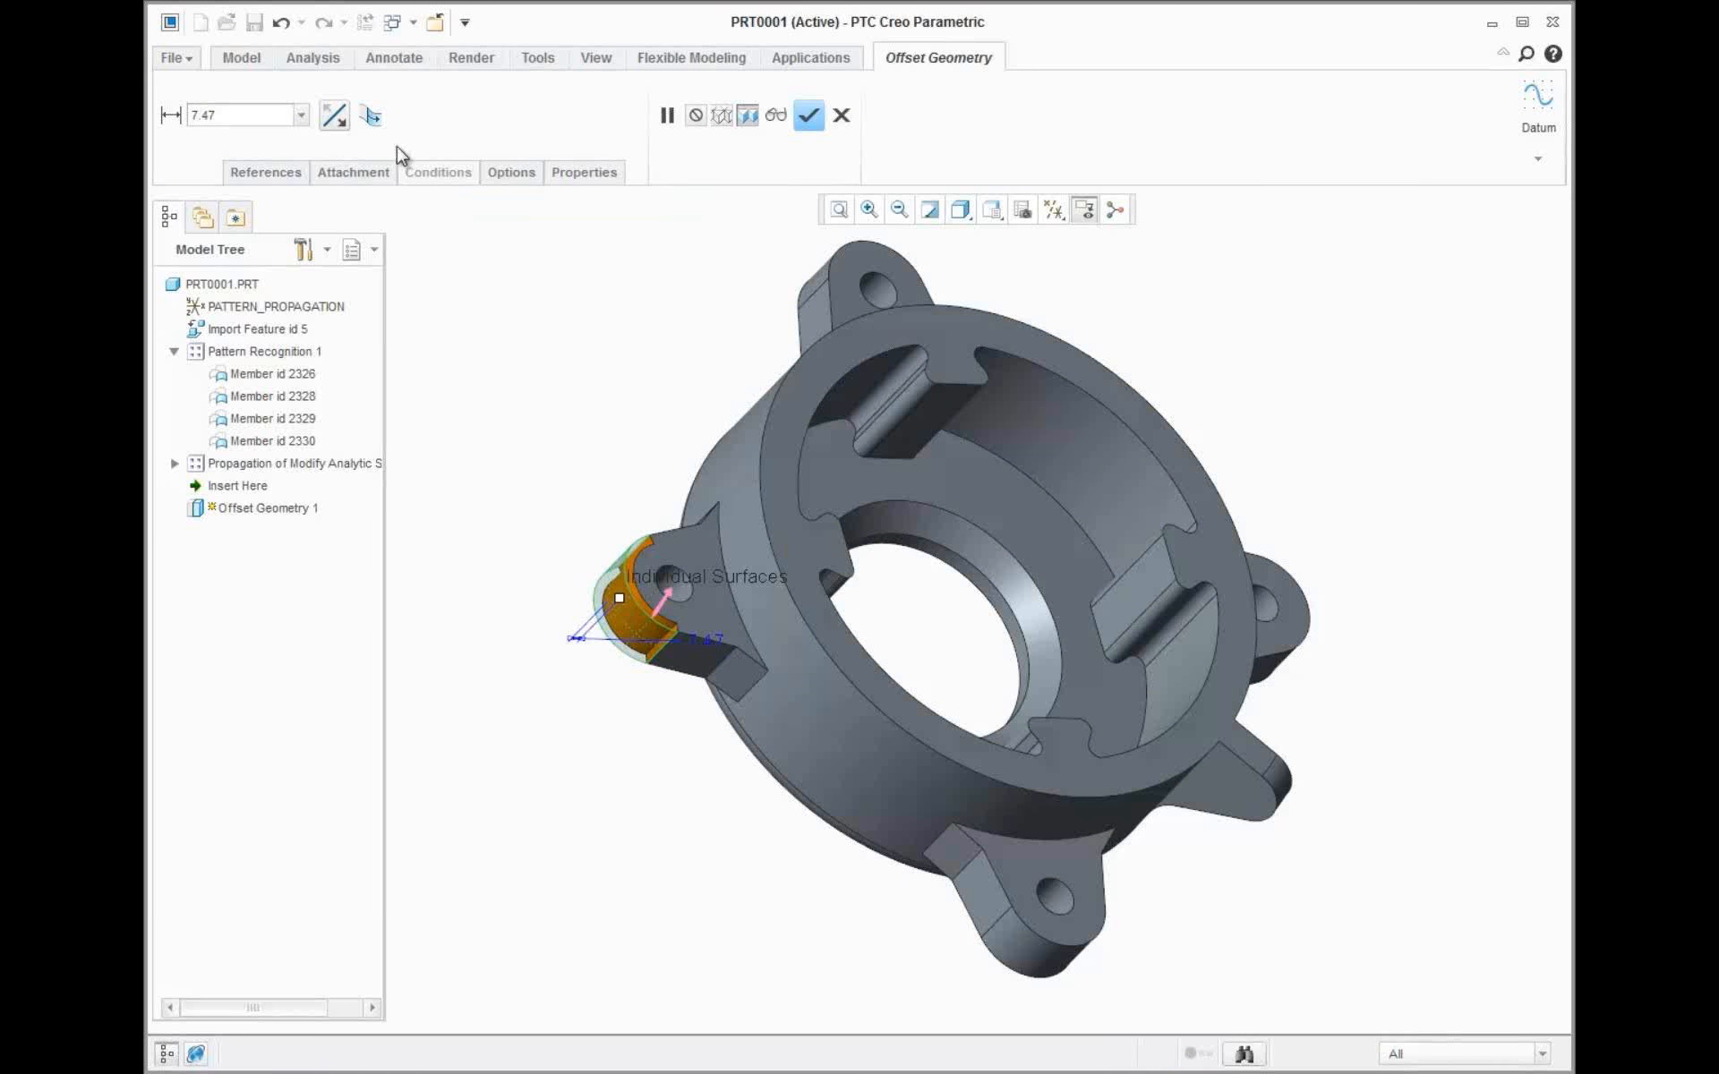
left_click(370, 114)
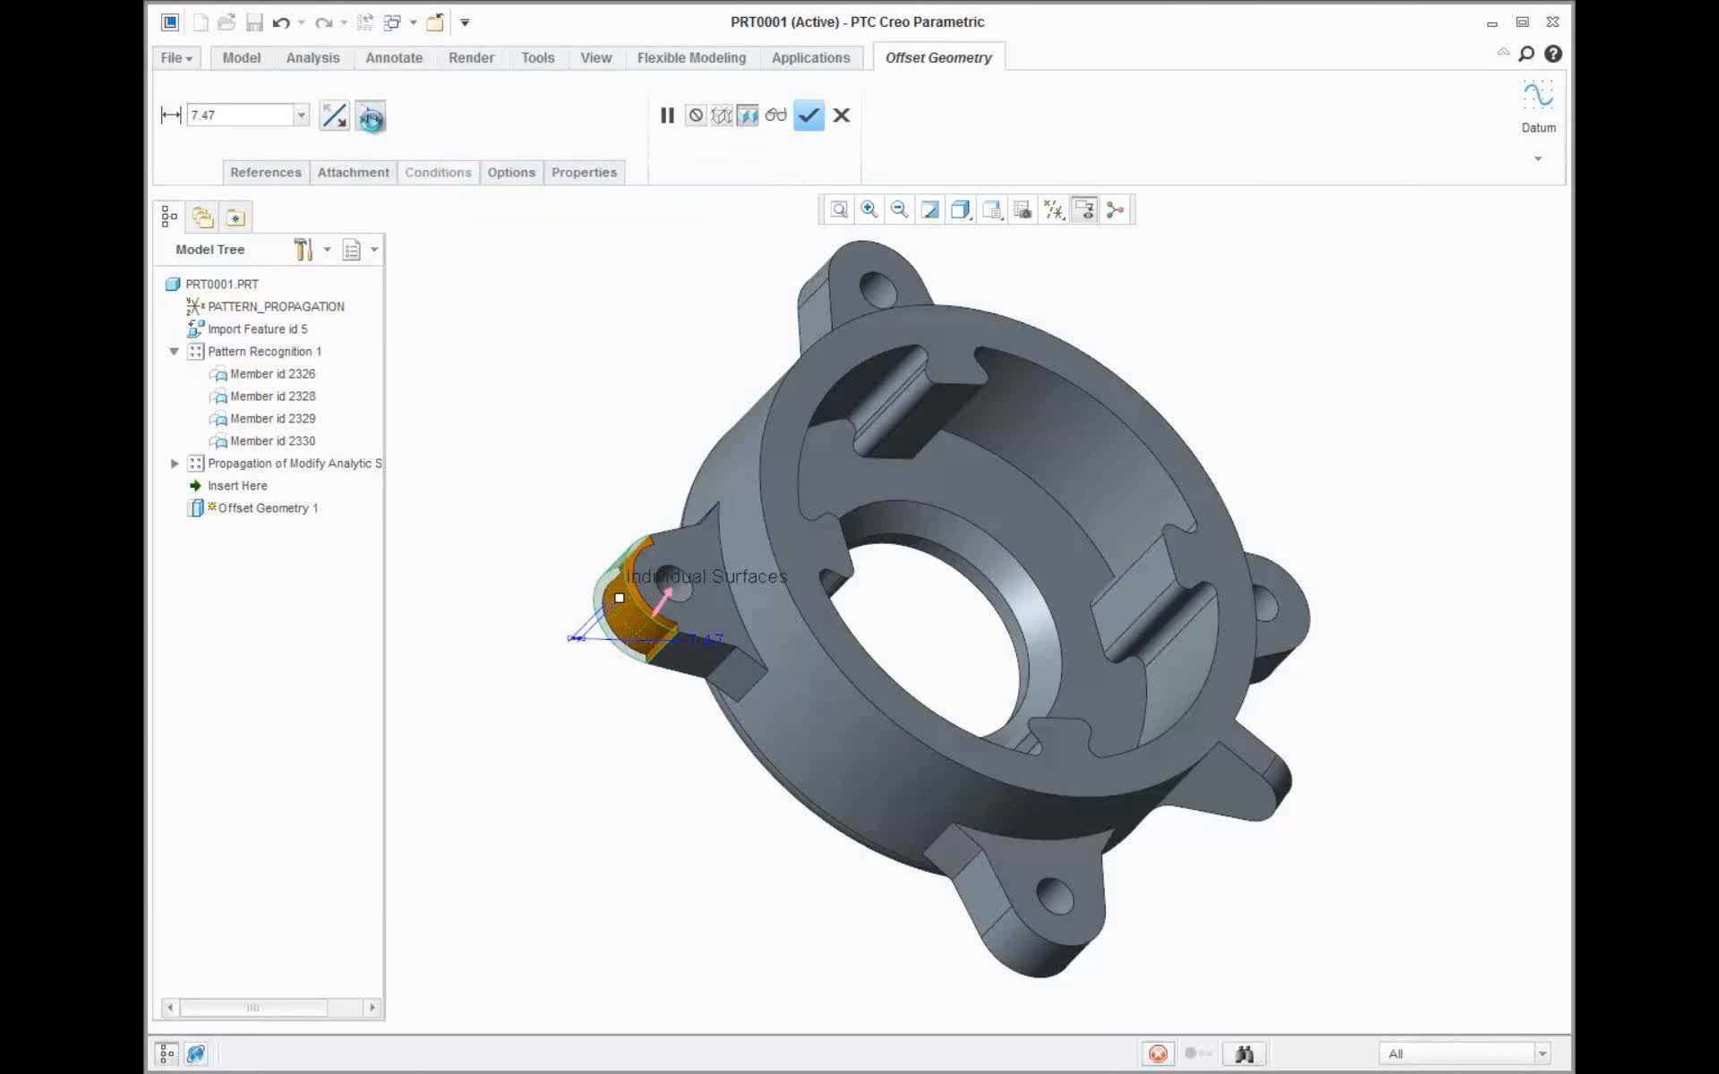
Propagate the lug end offset to Pattern Recognition 1 and complete the offset
left_click(515, 172)
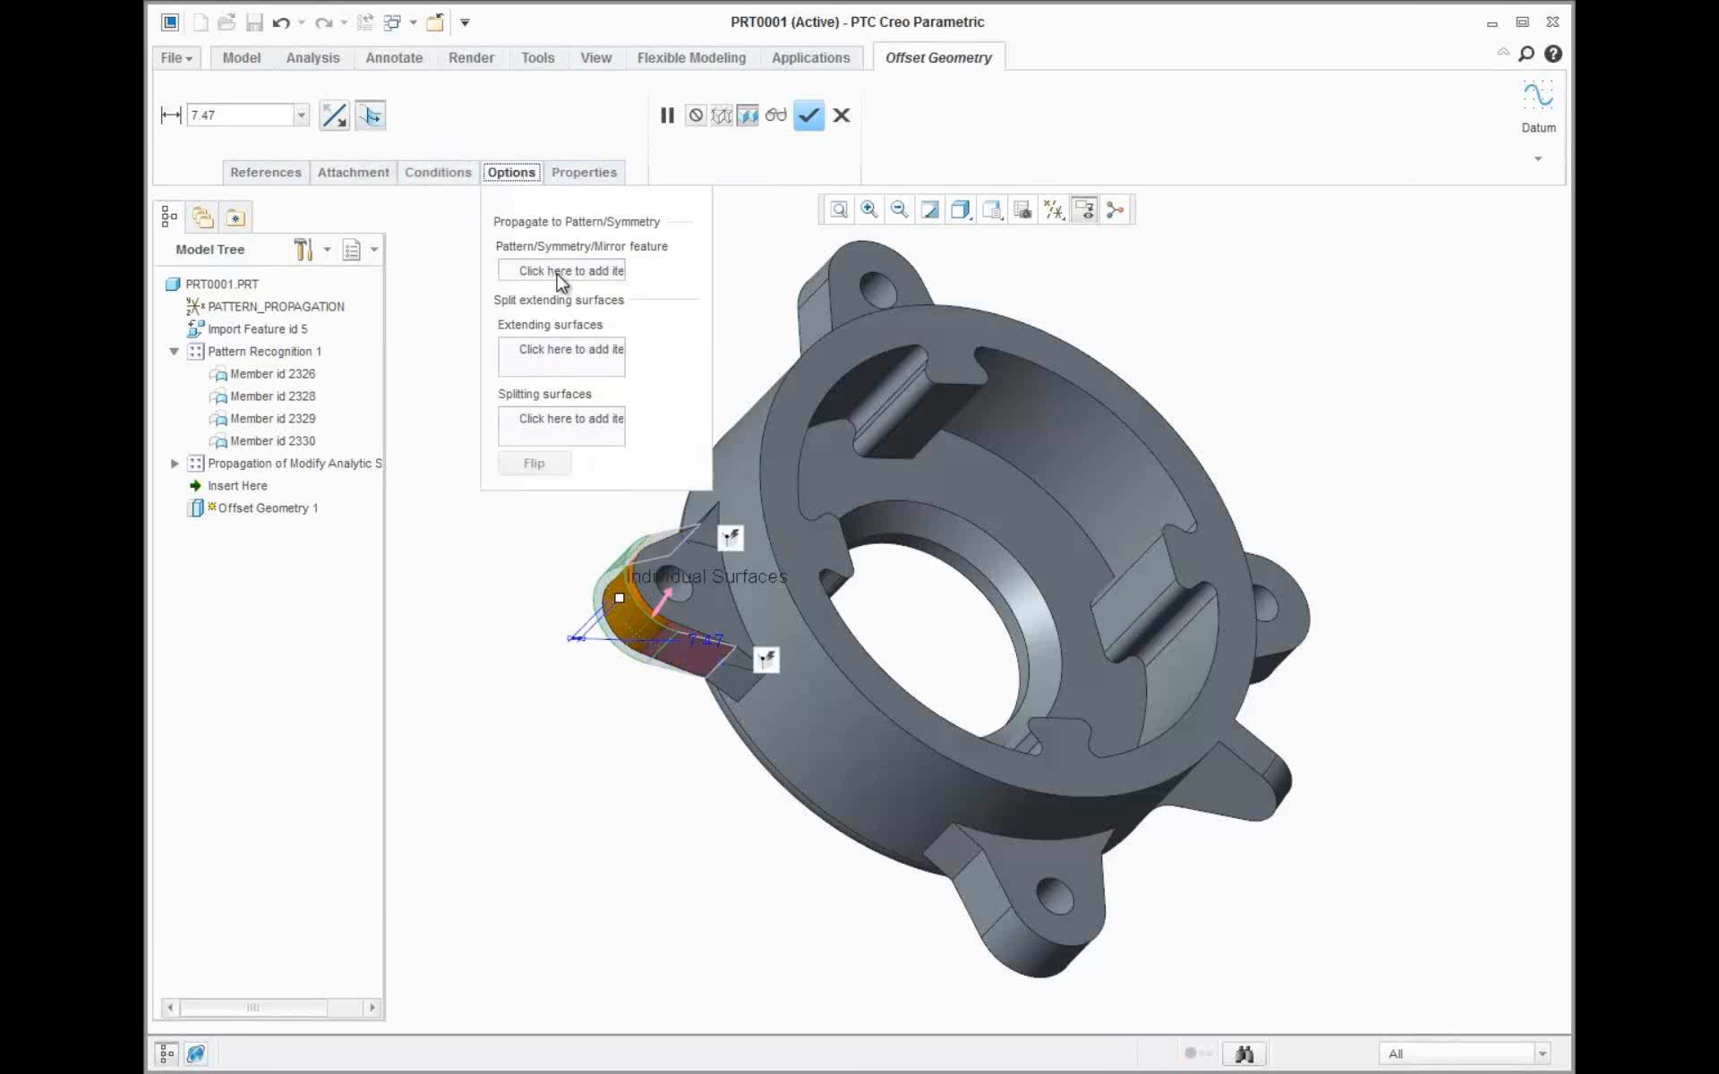
left_click(302, 353)
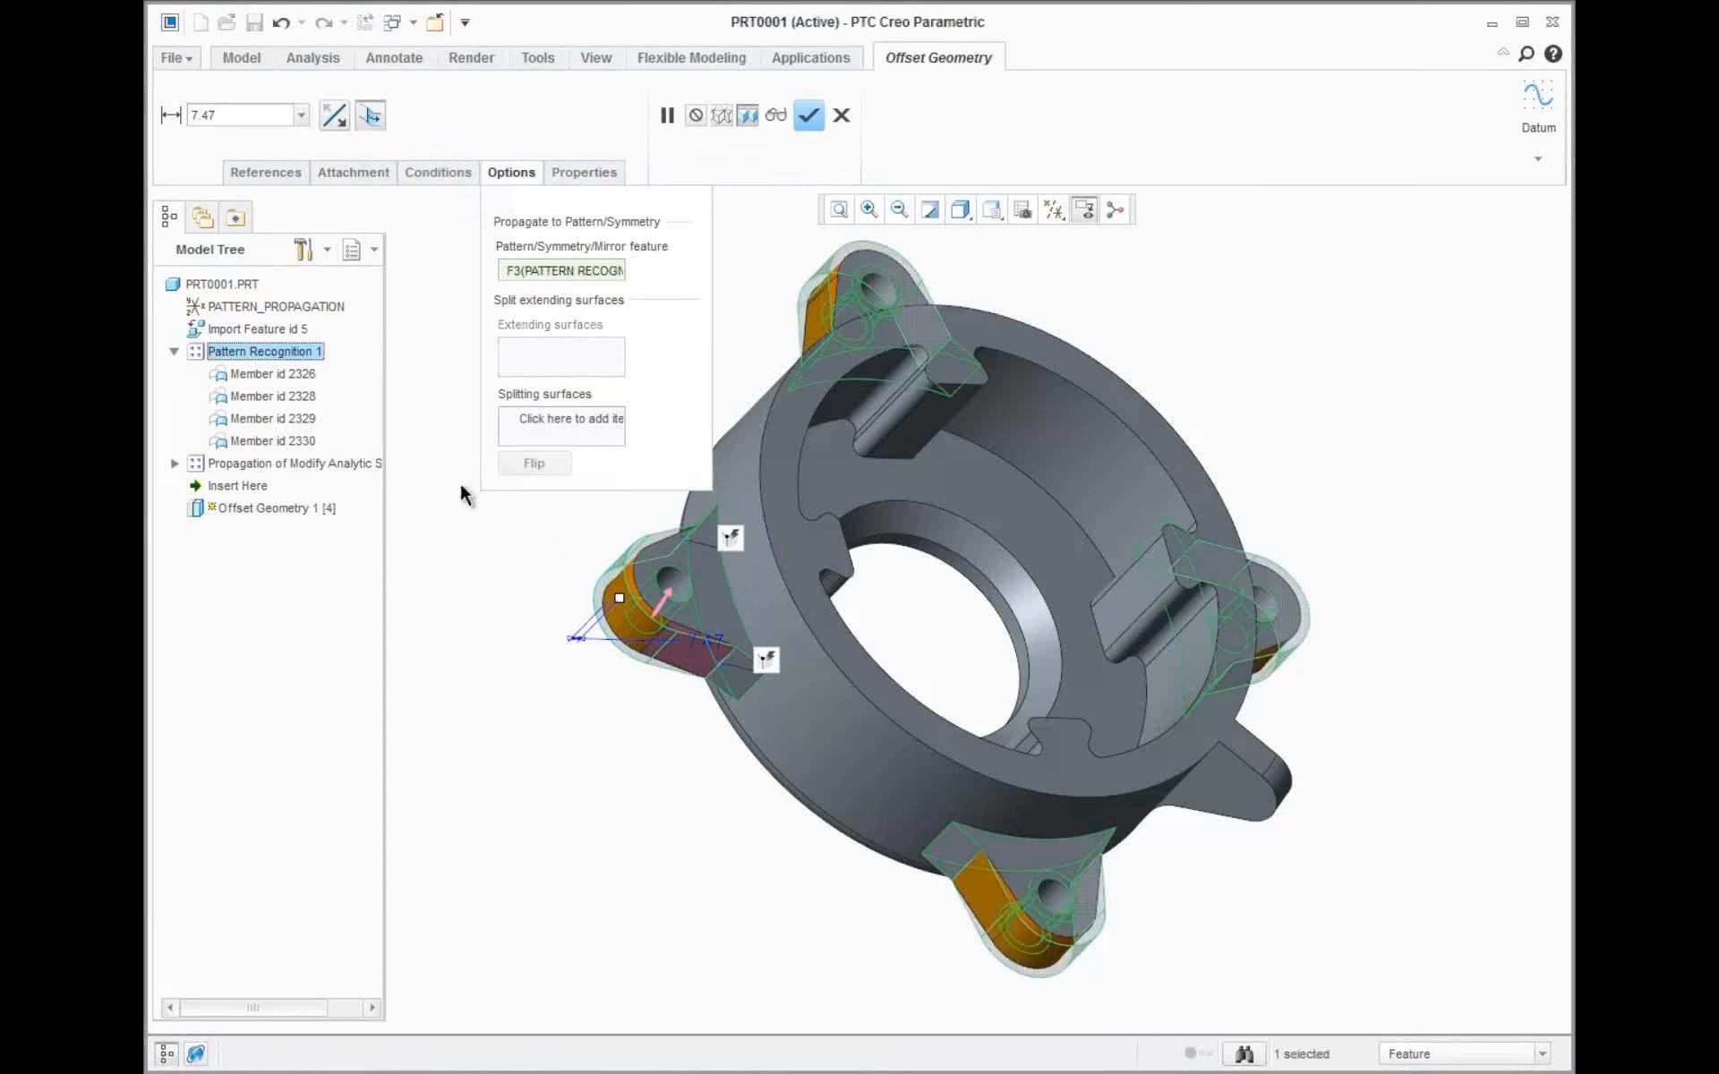
middle_click(511, 556)
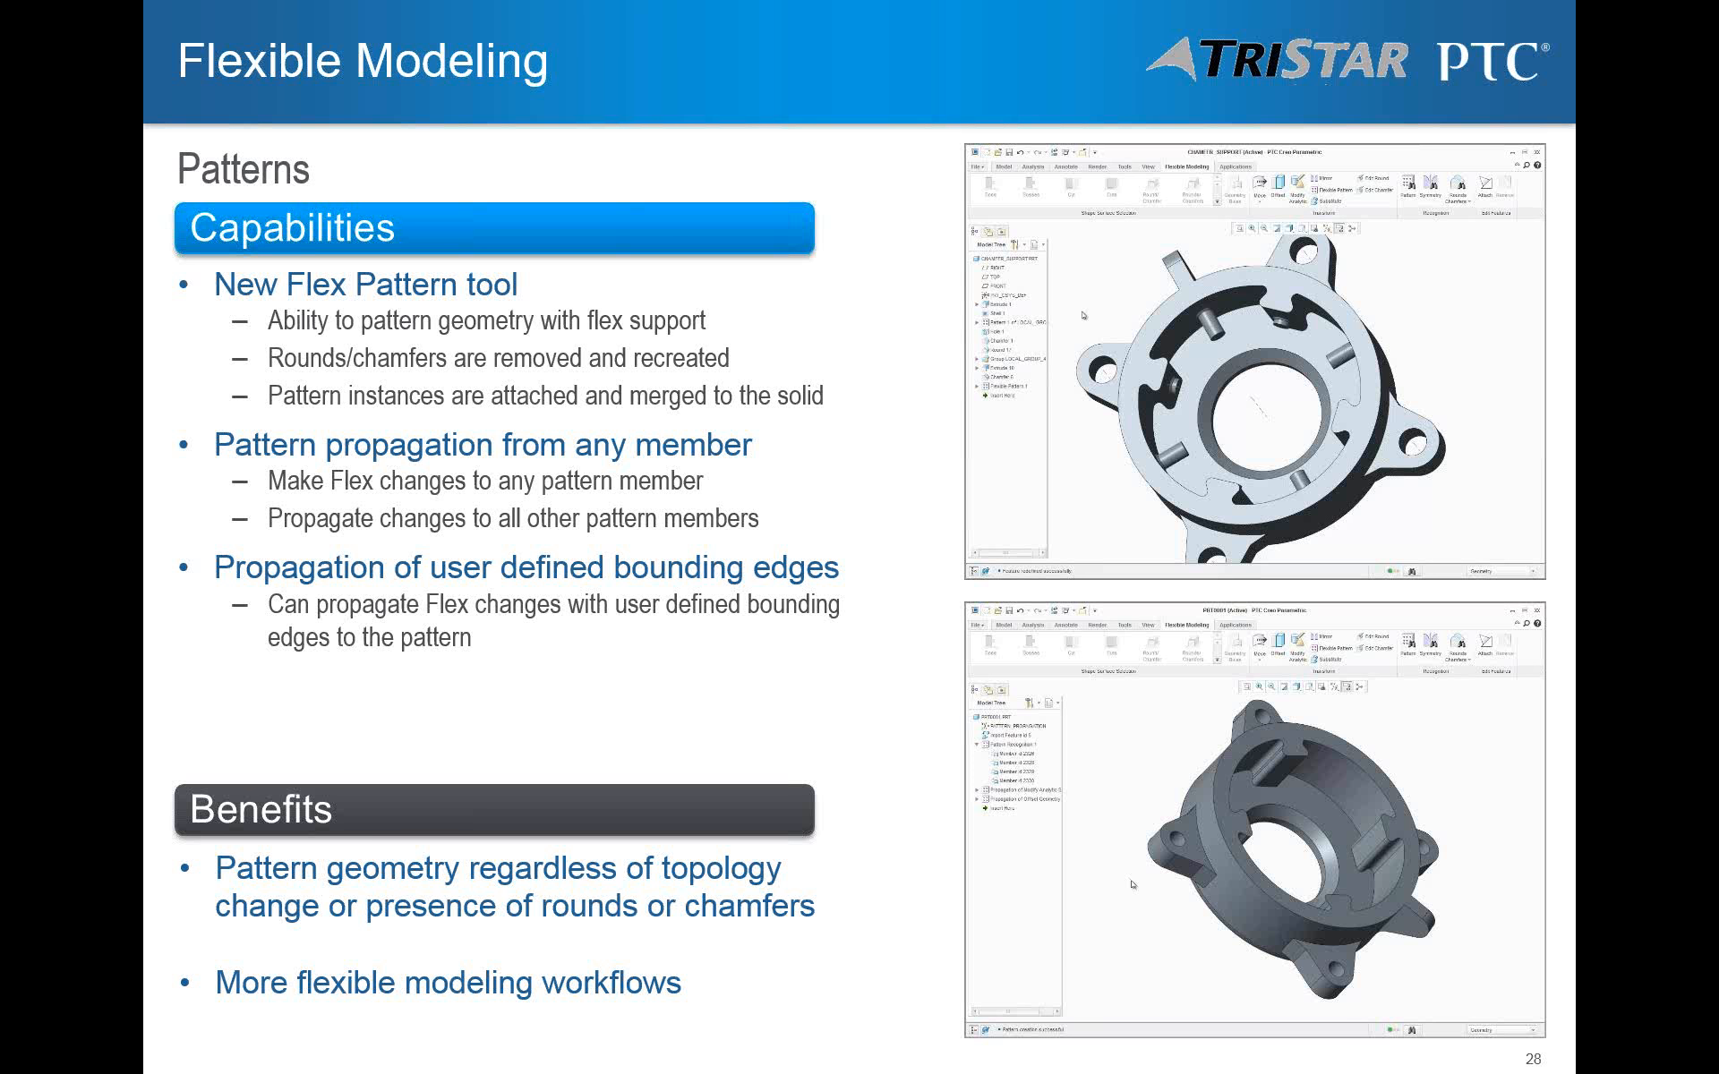
key("Right")
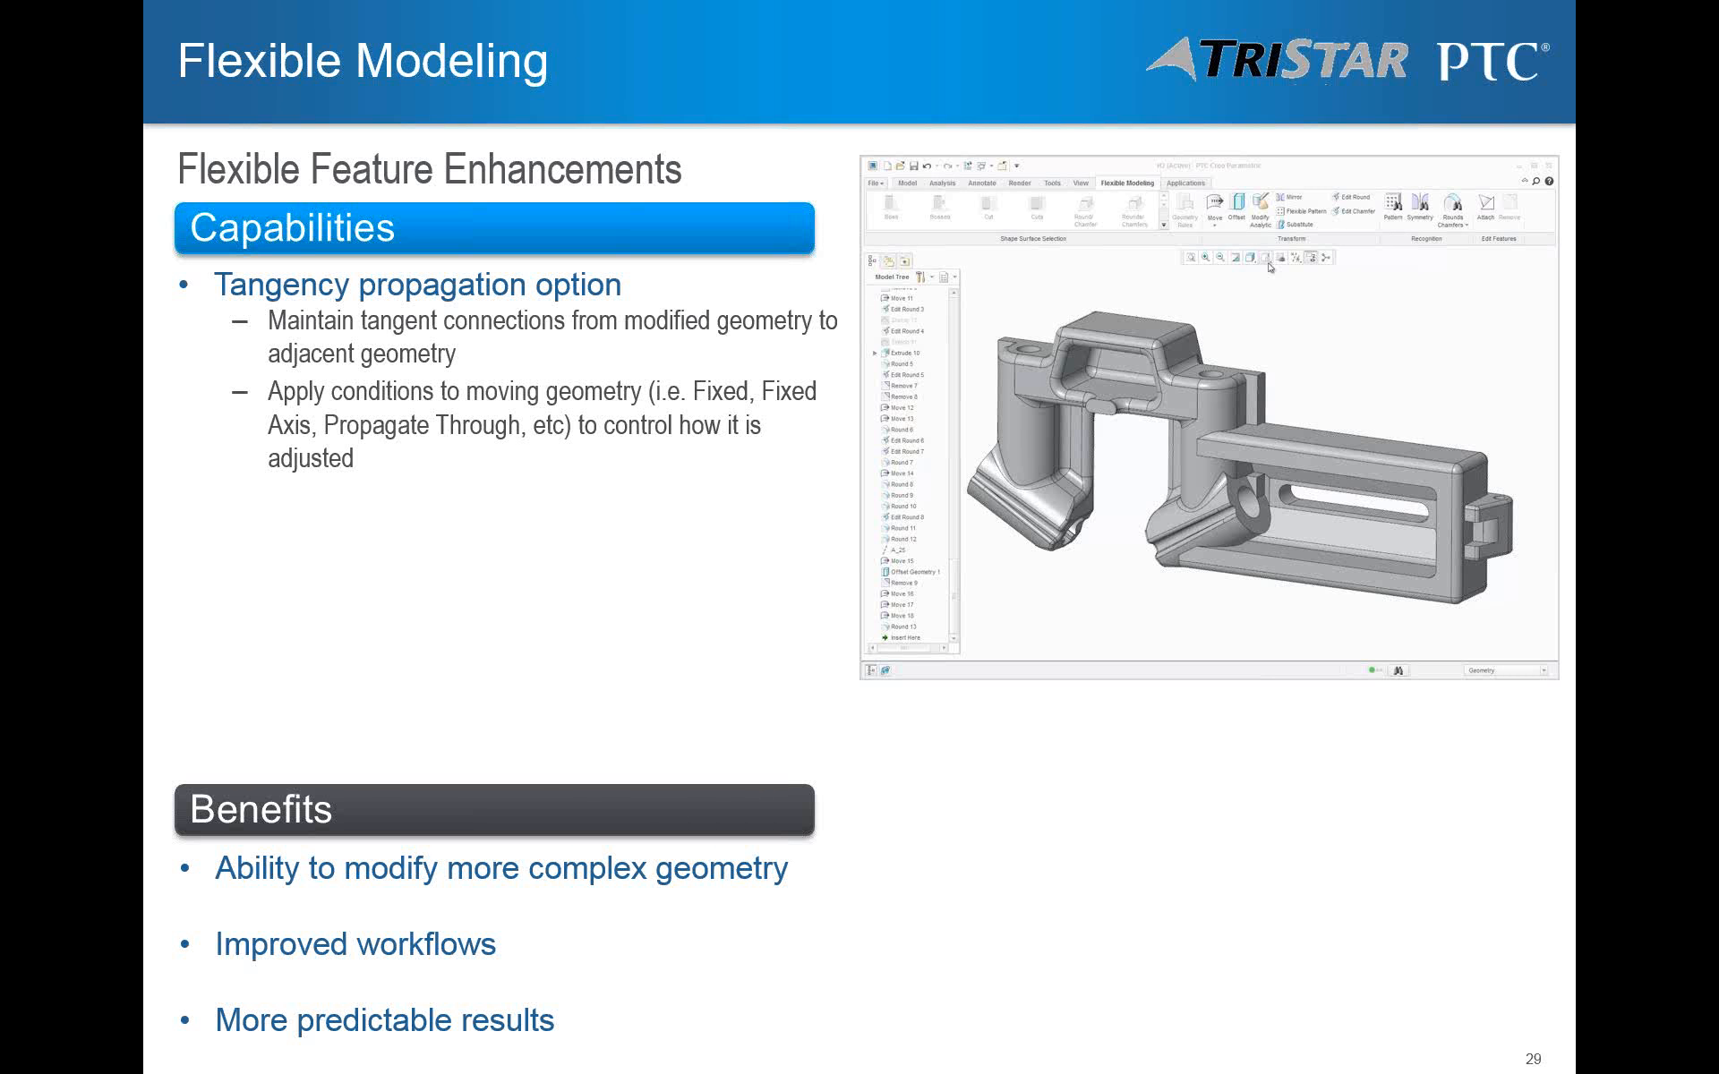
Offset the hinge block's rounded corner surface outward by about 0.16 with tangency to adjacent geometry maintained
left_click(1268, 263)
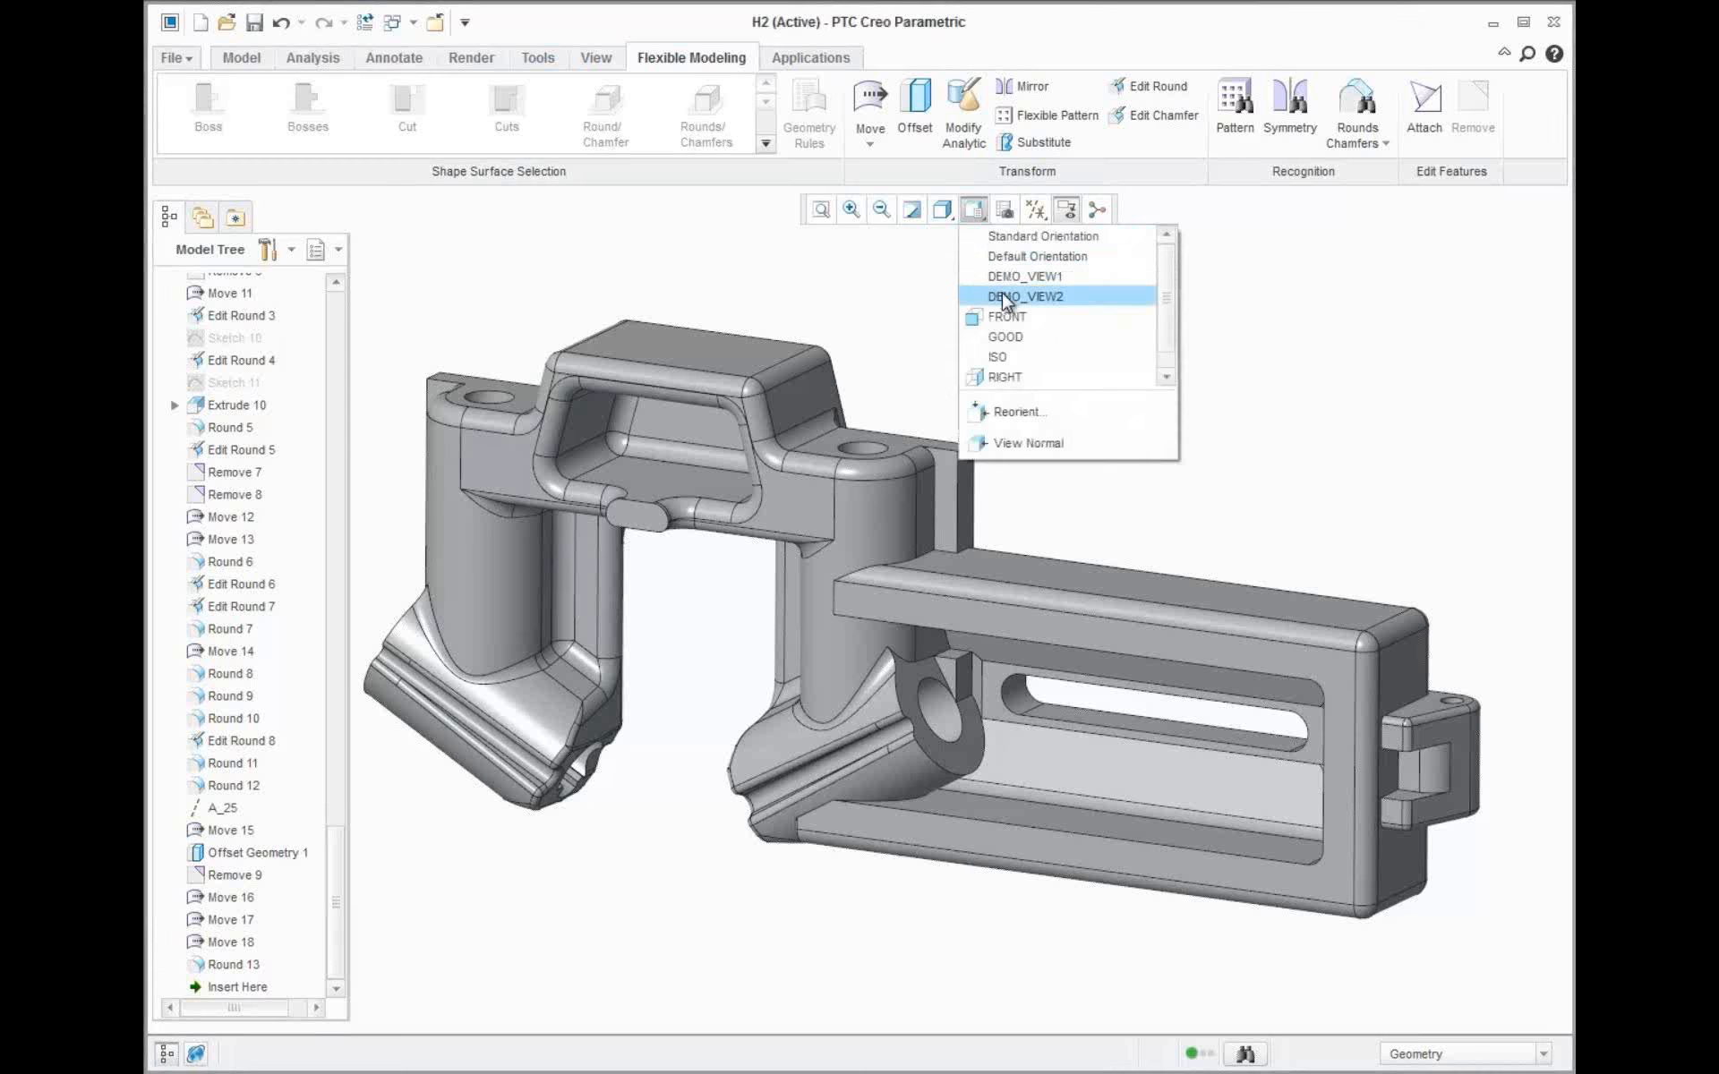
left_click(1281, 294)
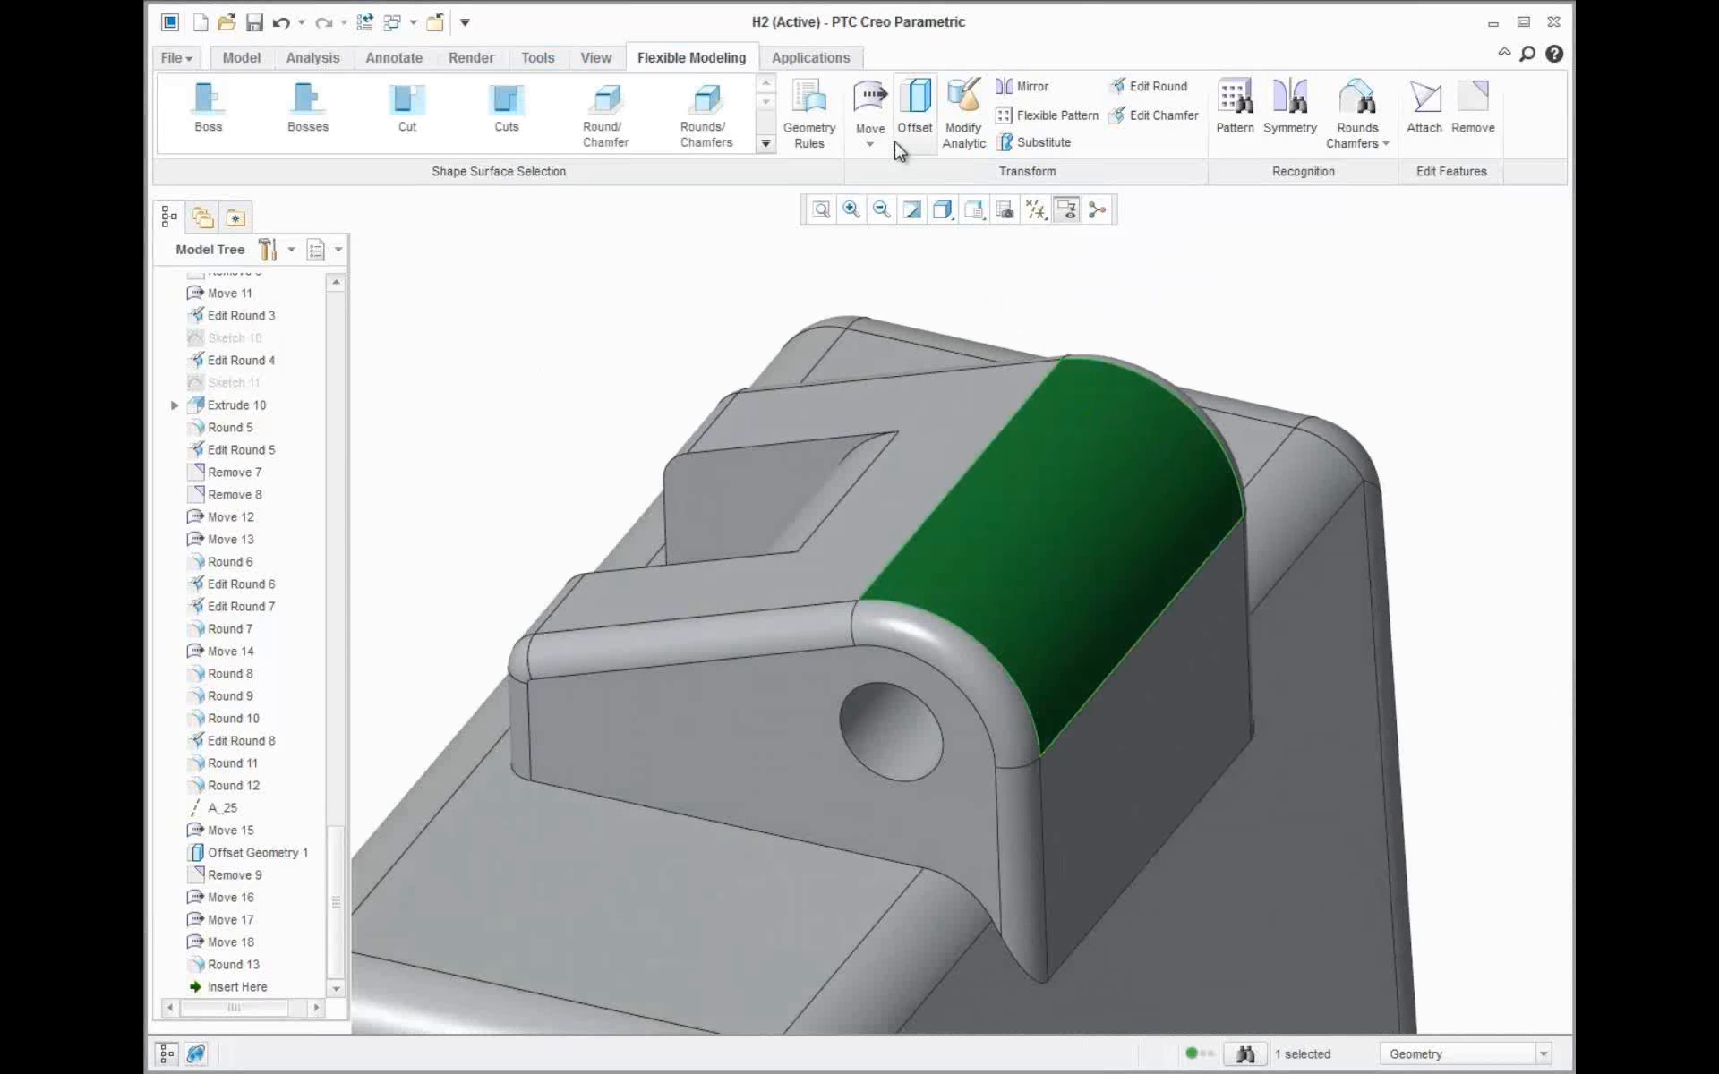
left_click(900, 148)
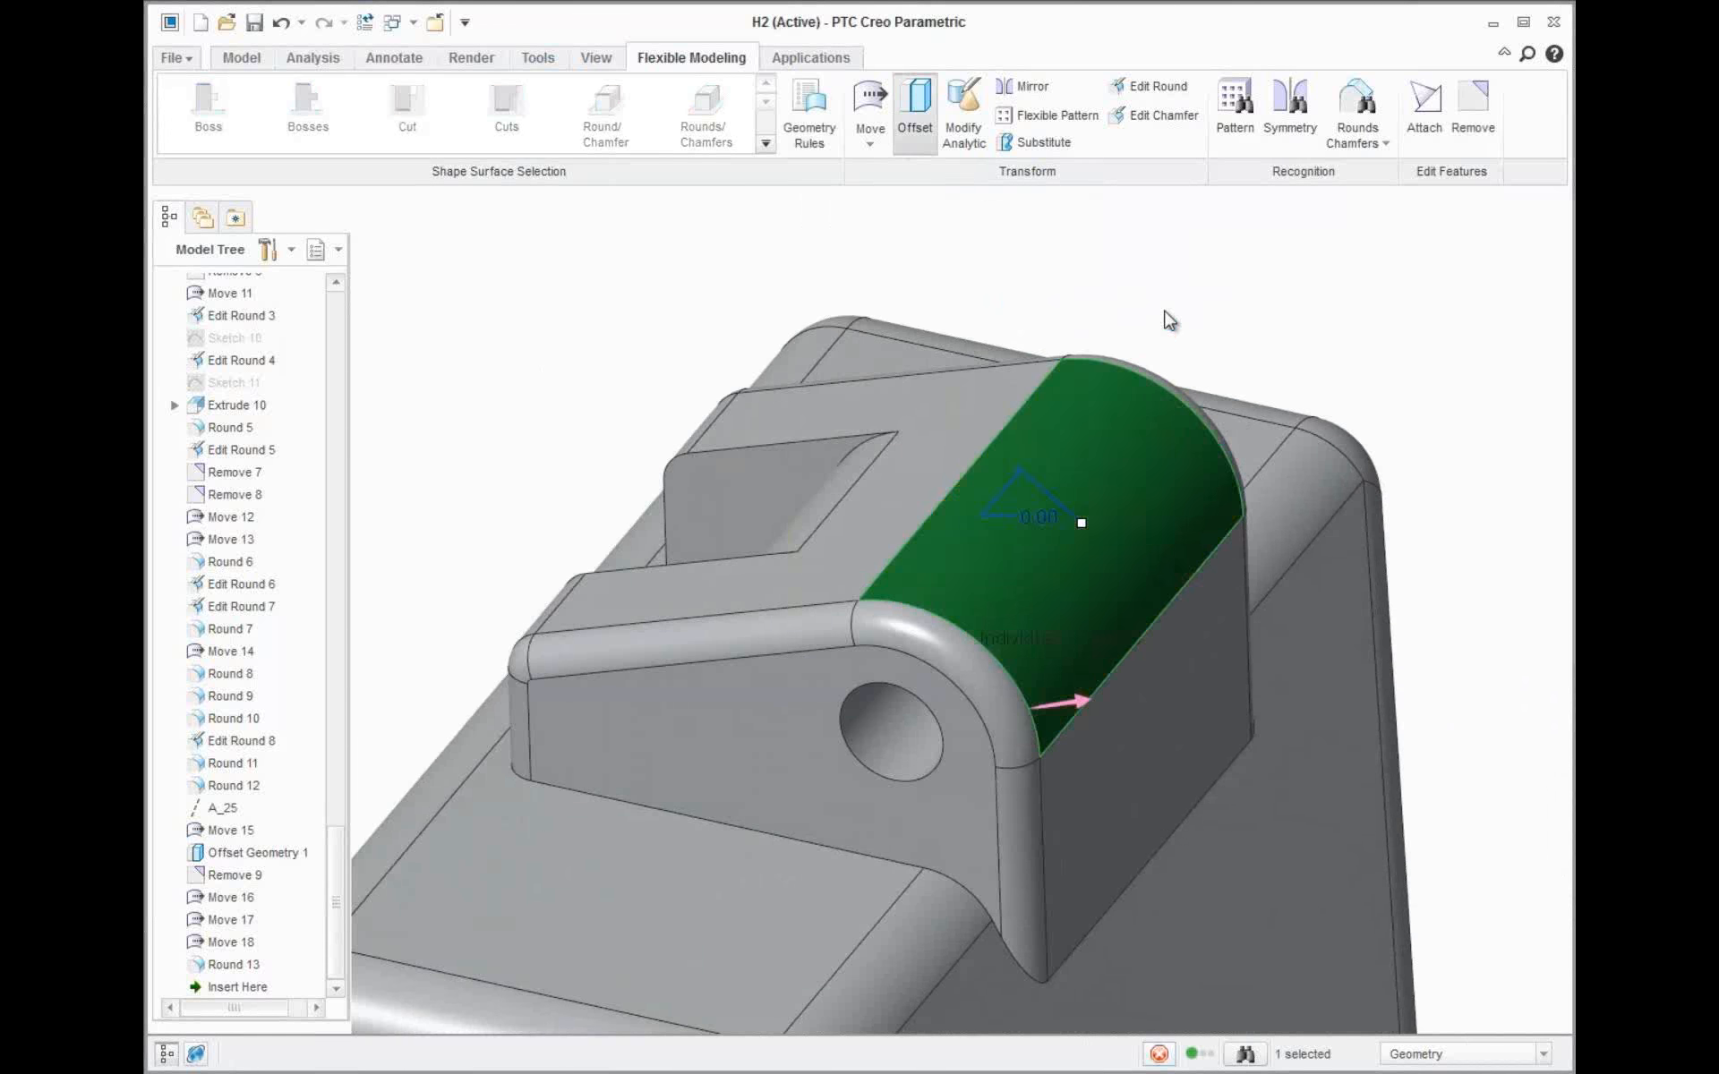
left_click_drag(1085, 525, 1100, 510)
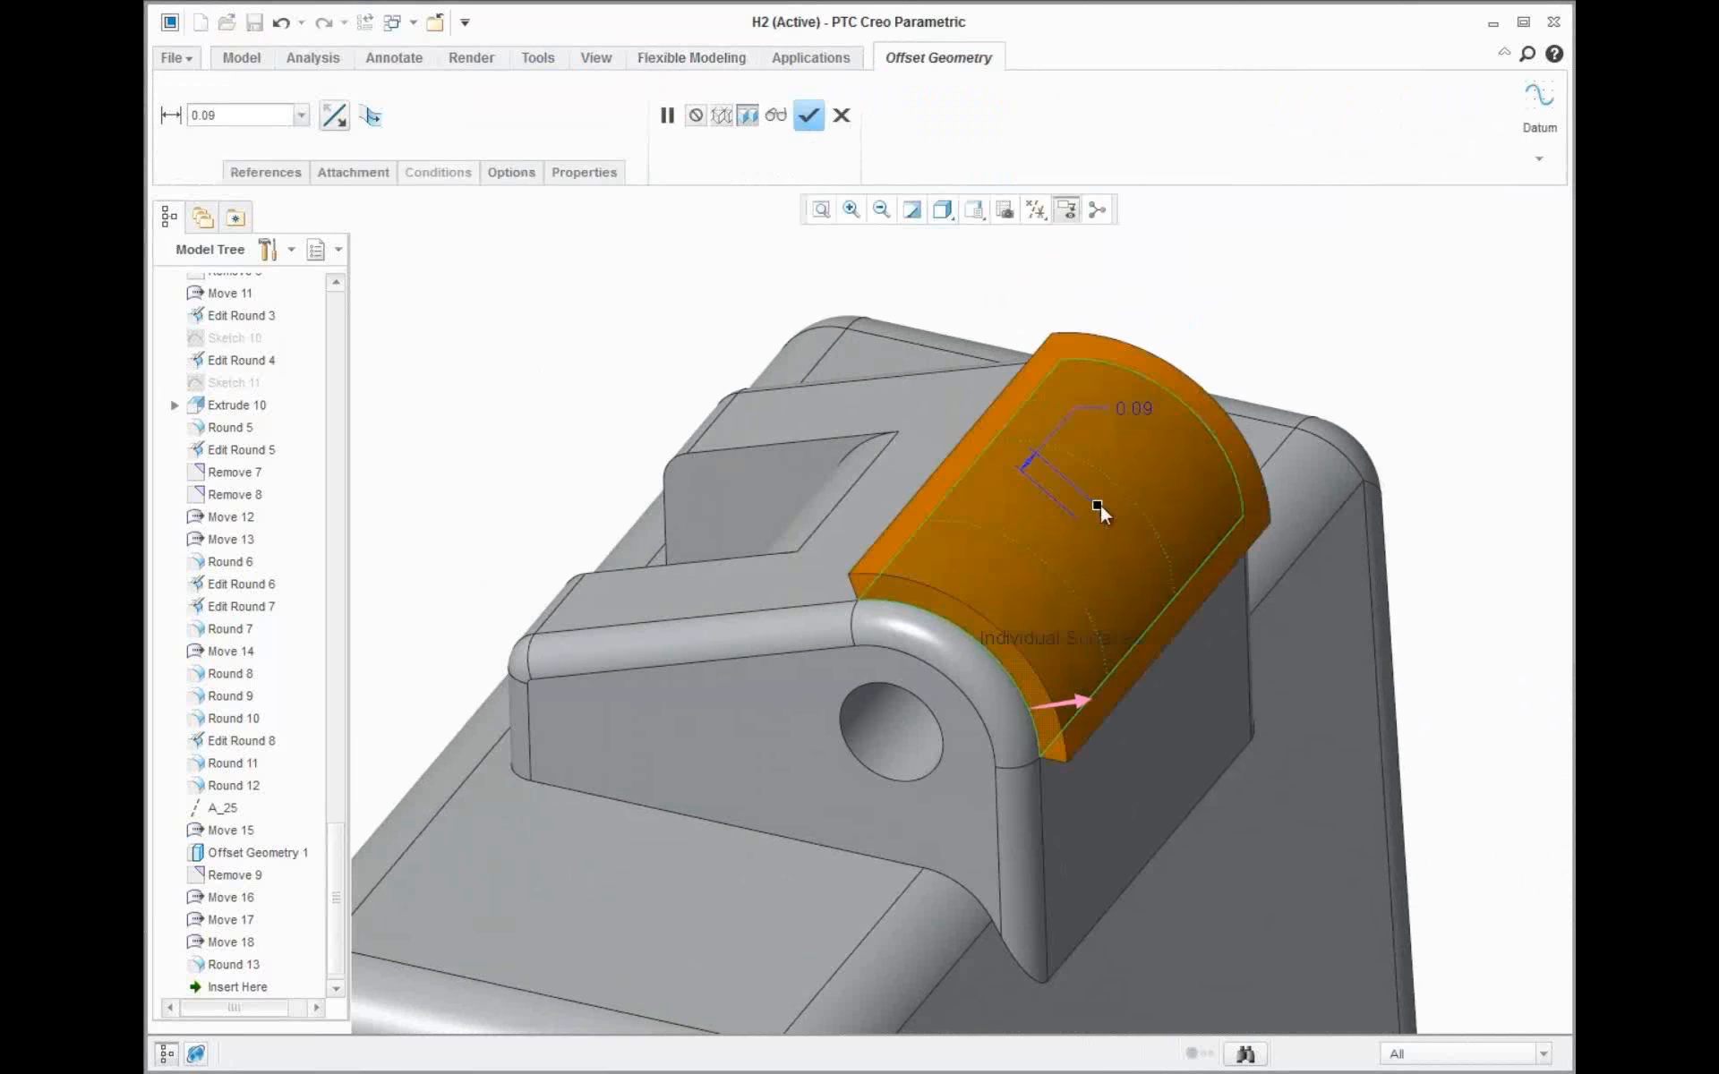
left_click(368, 119)
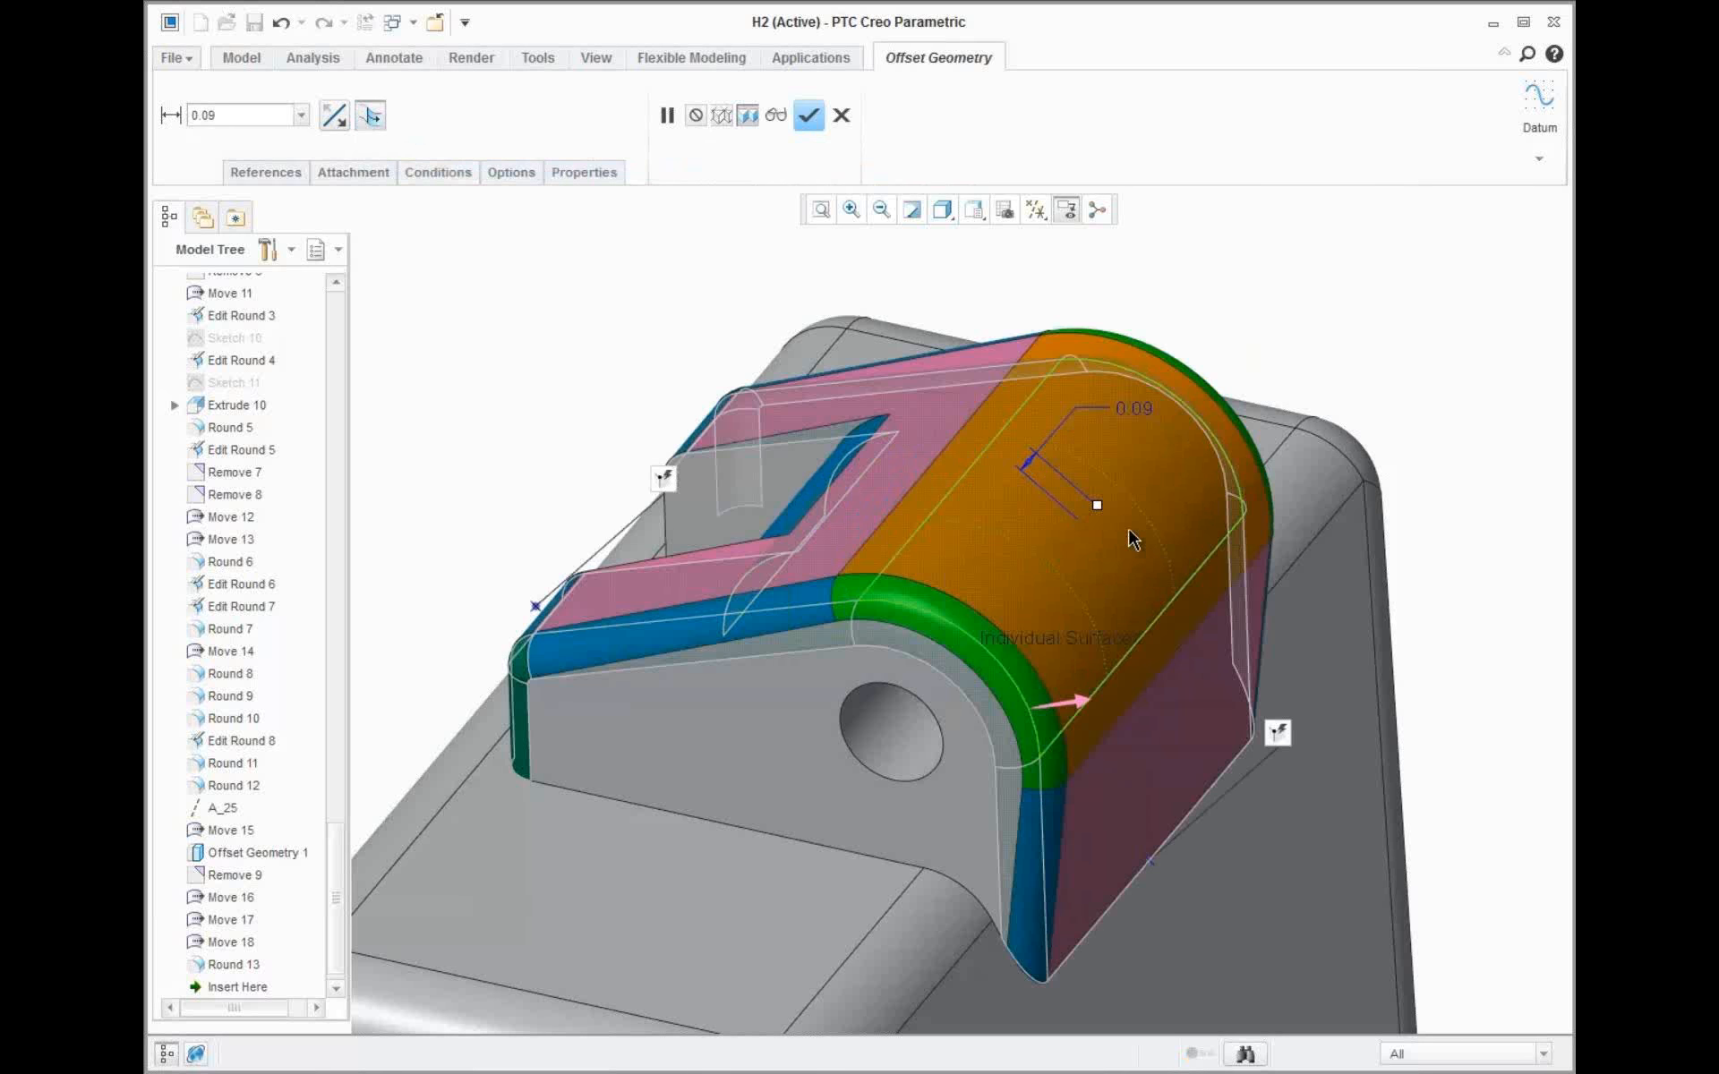
mouse_move(1100, 508)
left_mouse_down()
mouse_move(1113, 493)
mouse_move(1074, 566)
mouse_move(1121, 500)
left_mouse_up()
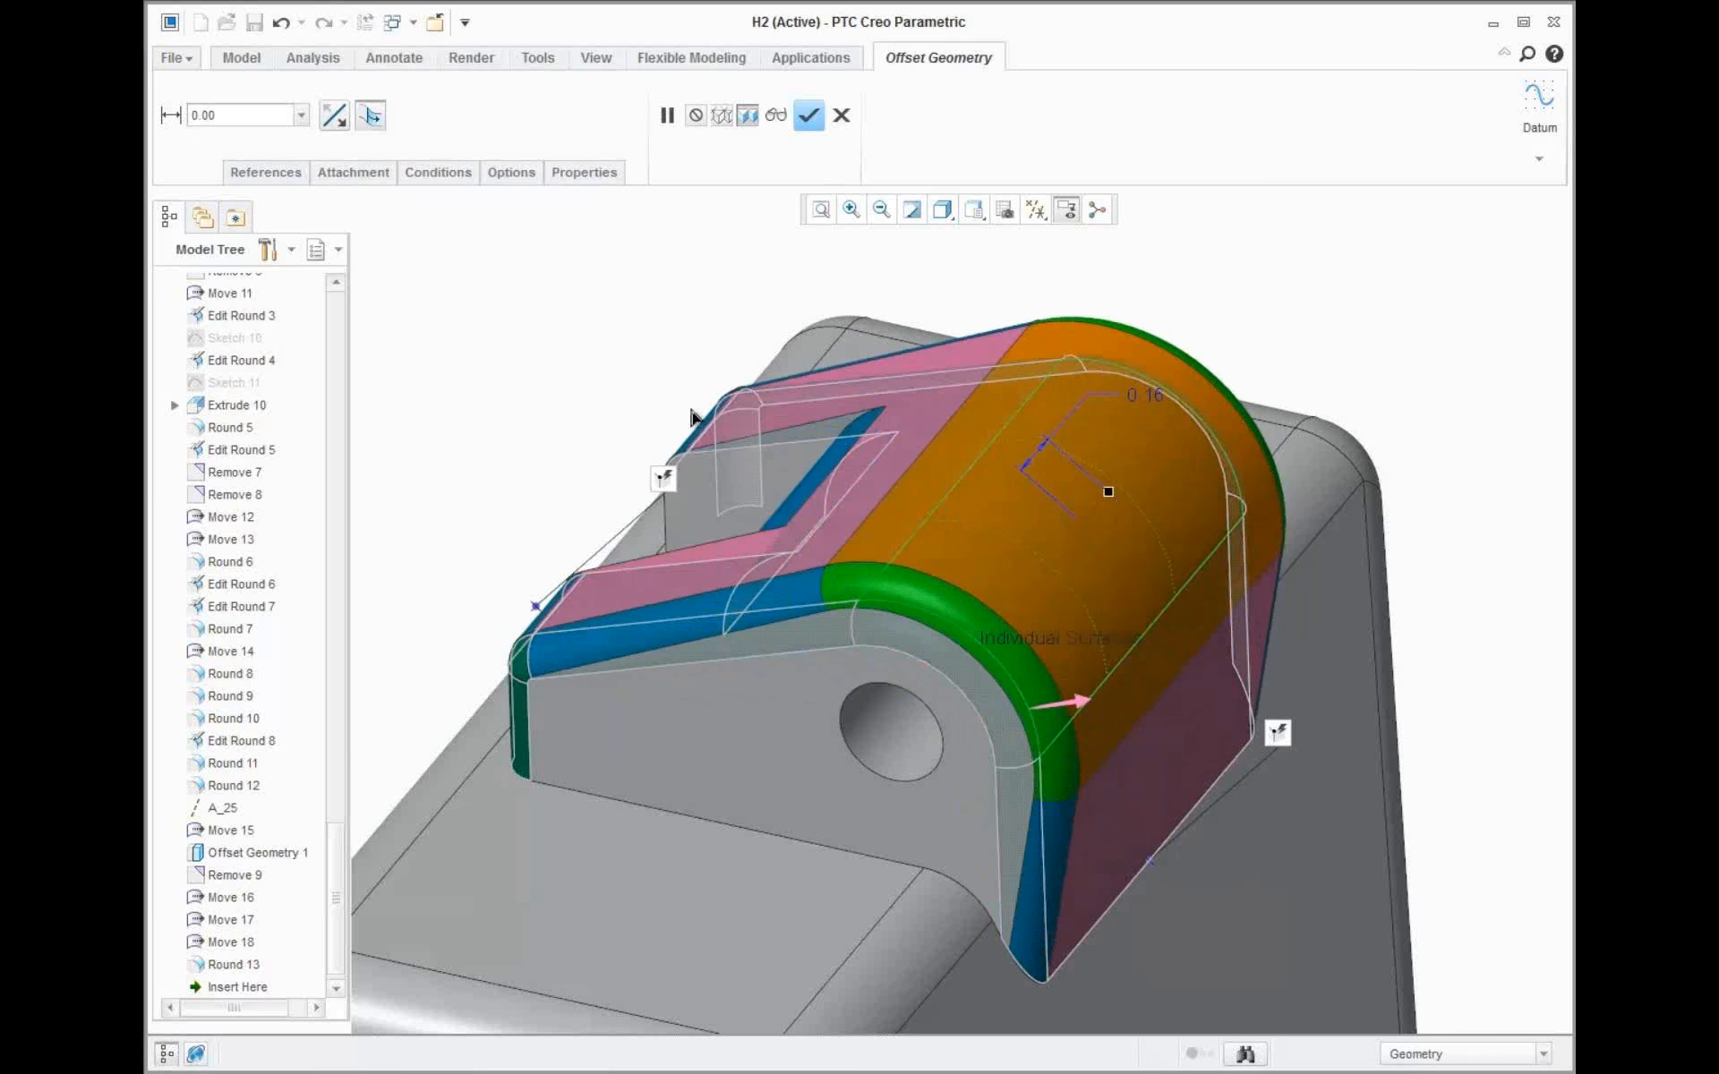
Turn off Create default conditions for the offset and reduce its distance to about 0.06
left_click(438, 173)
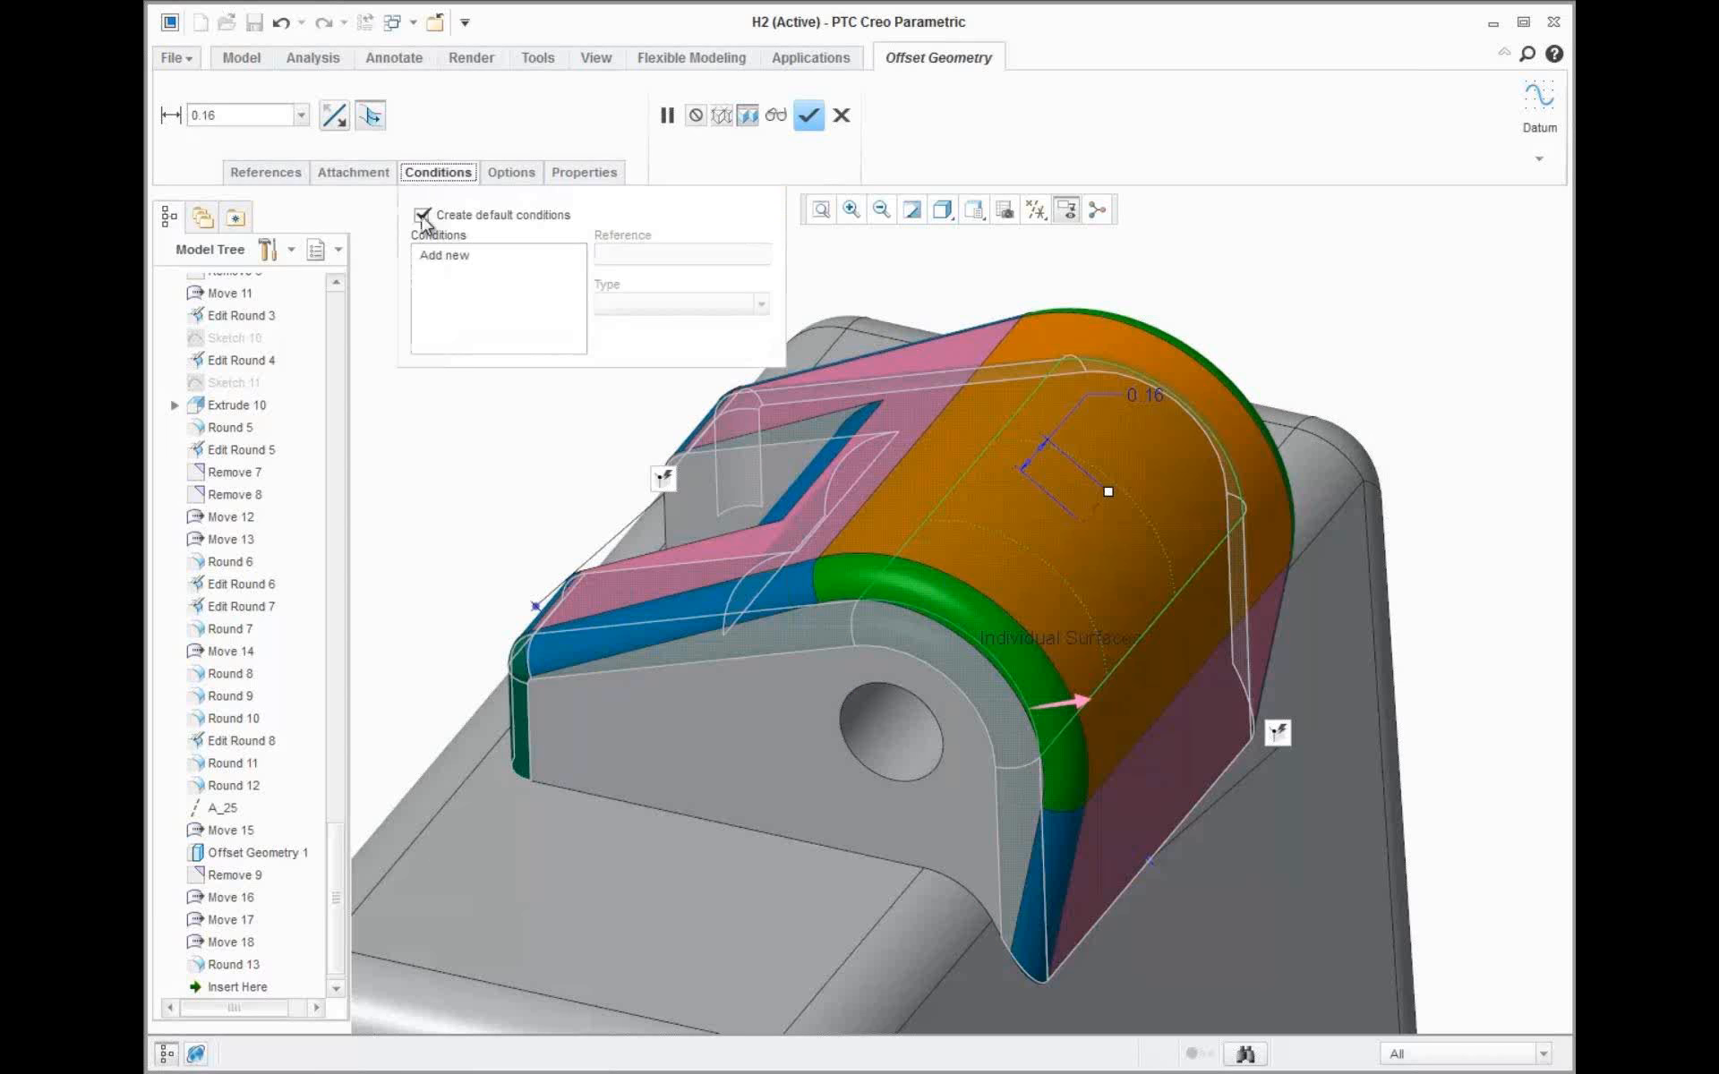
left_click(421, 215)
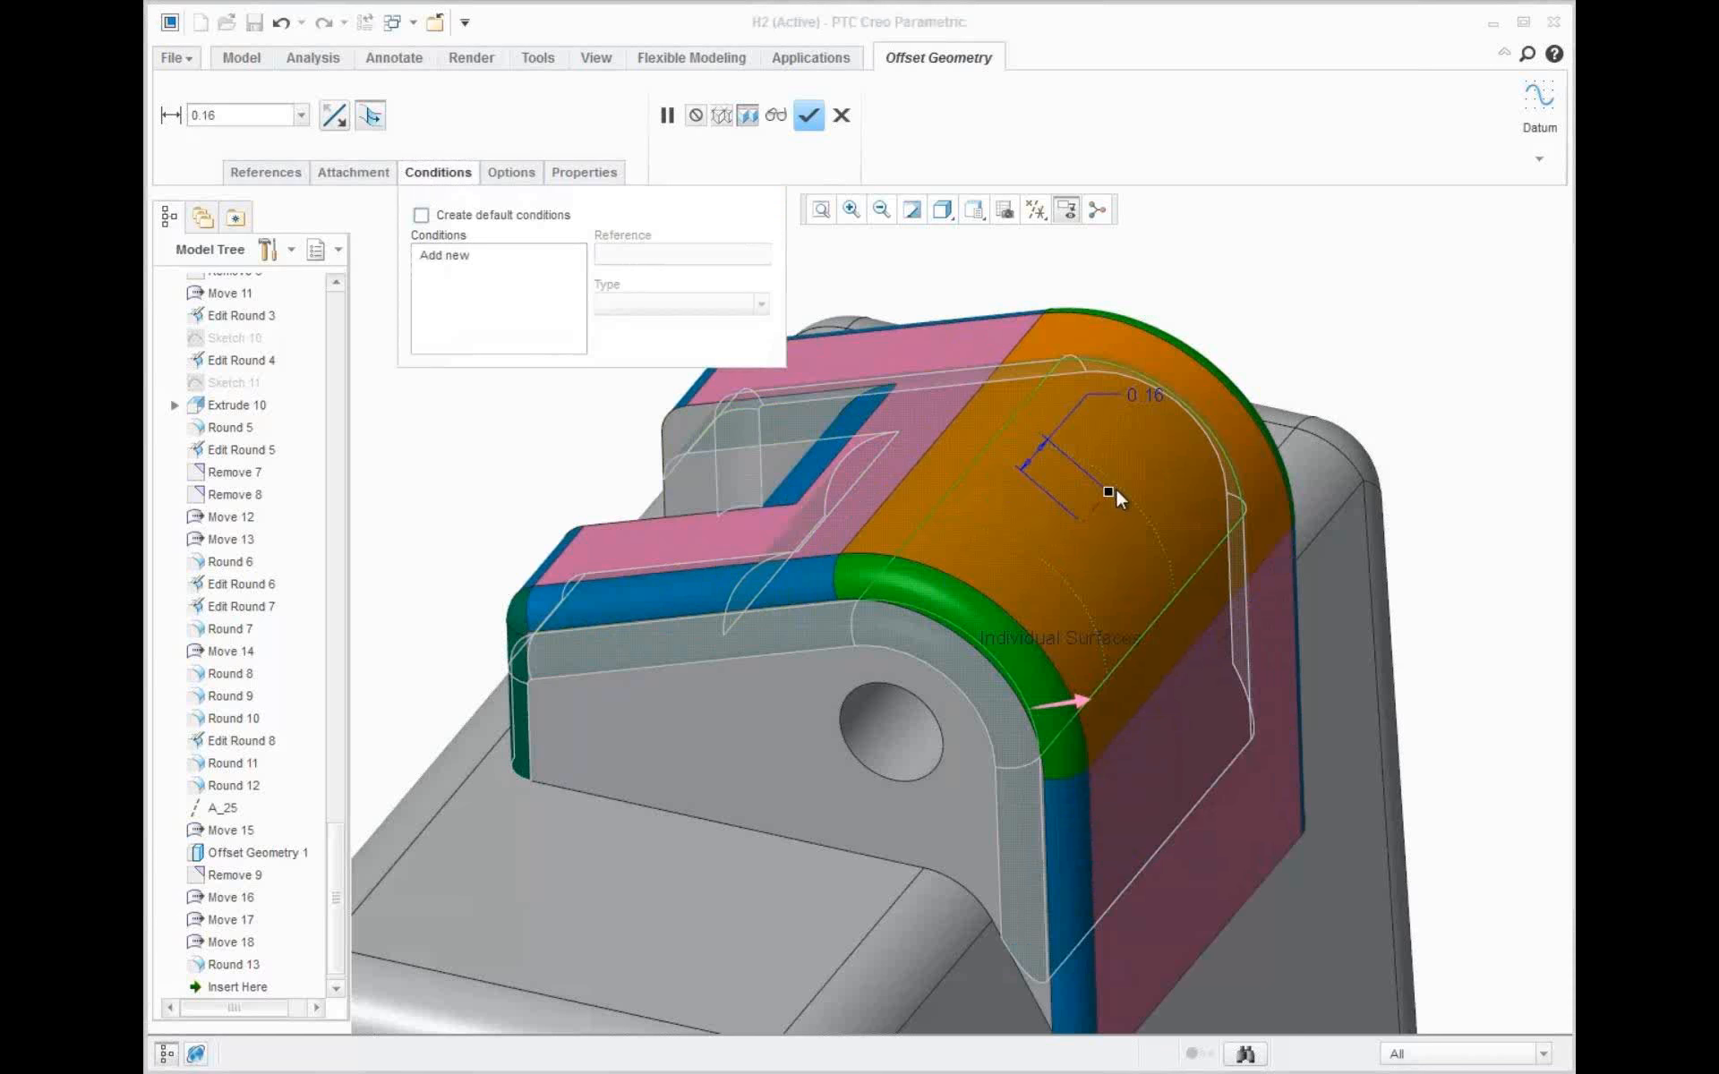
mouse_move(1111, 495)
left_mouse_down()
mouse_move(1081, 560)
mouse_move(1104, 529)
left_mouse_up()
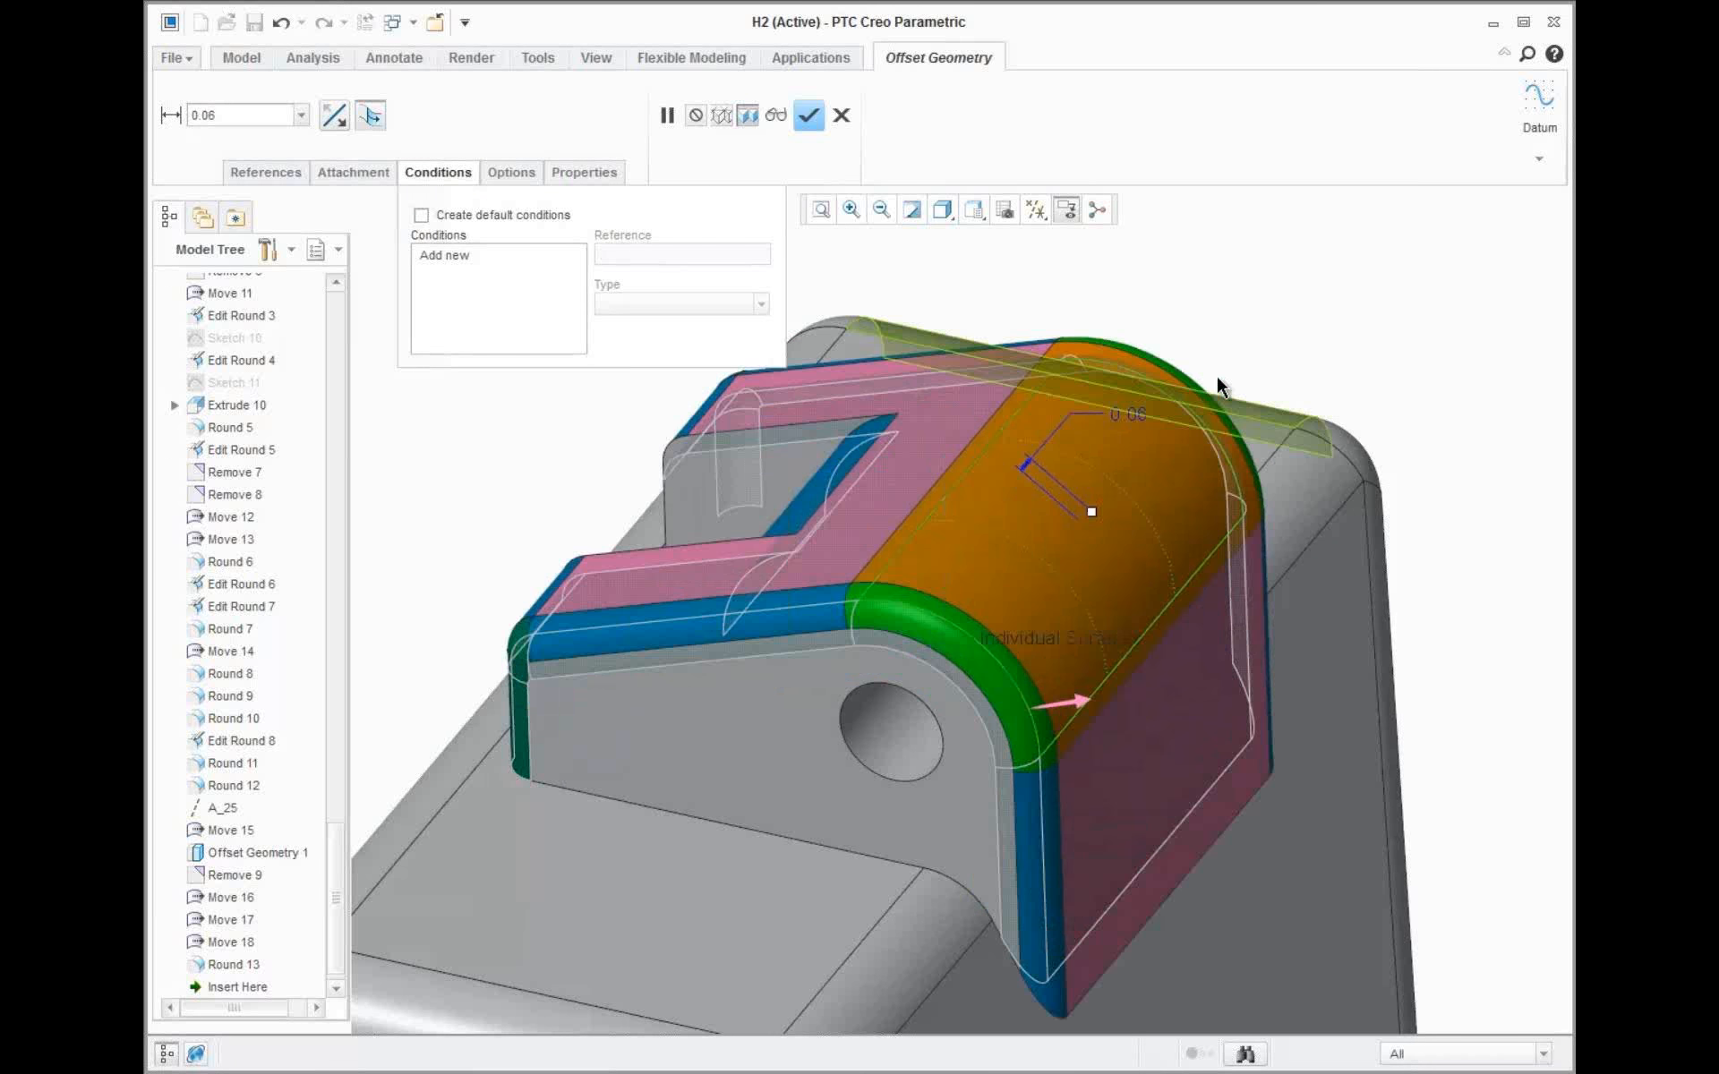
Add a Fixed condition on the lower edge of the hinge block's end face, and bring the offset back to 0.00
right_click(1276, 294)
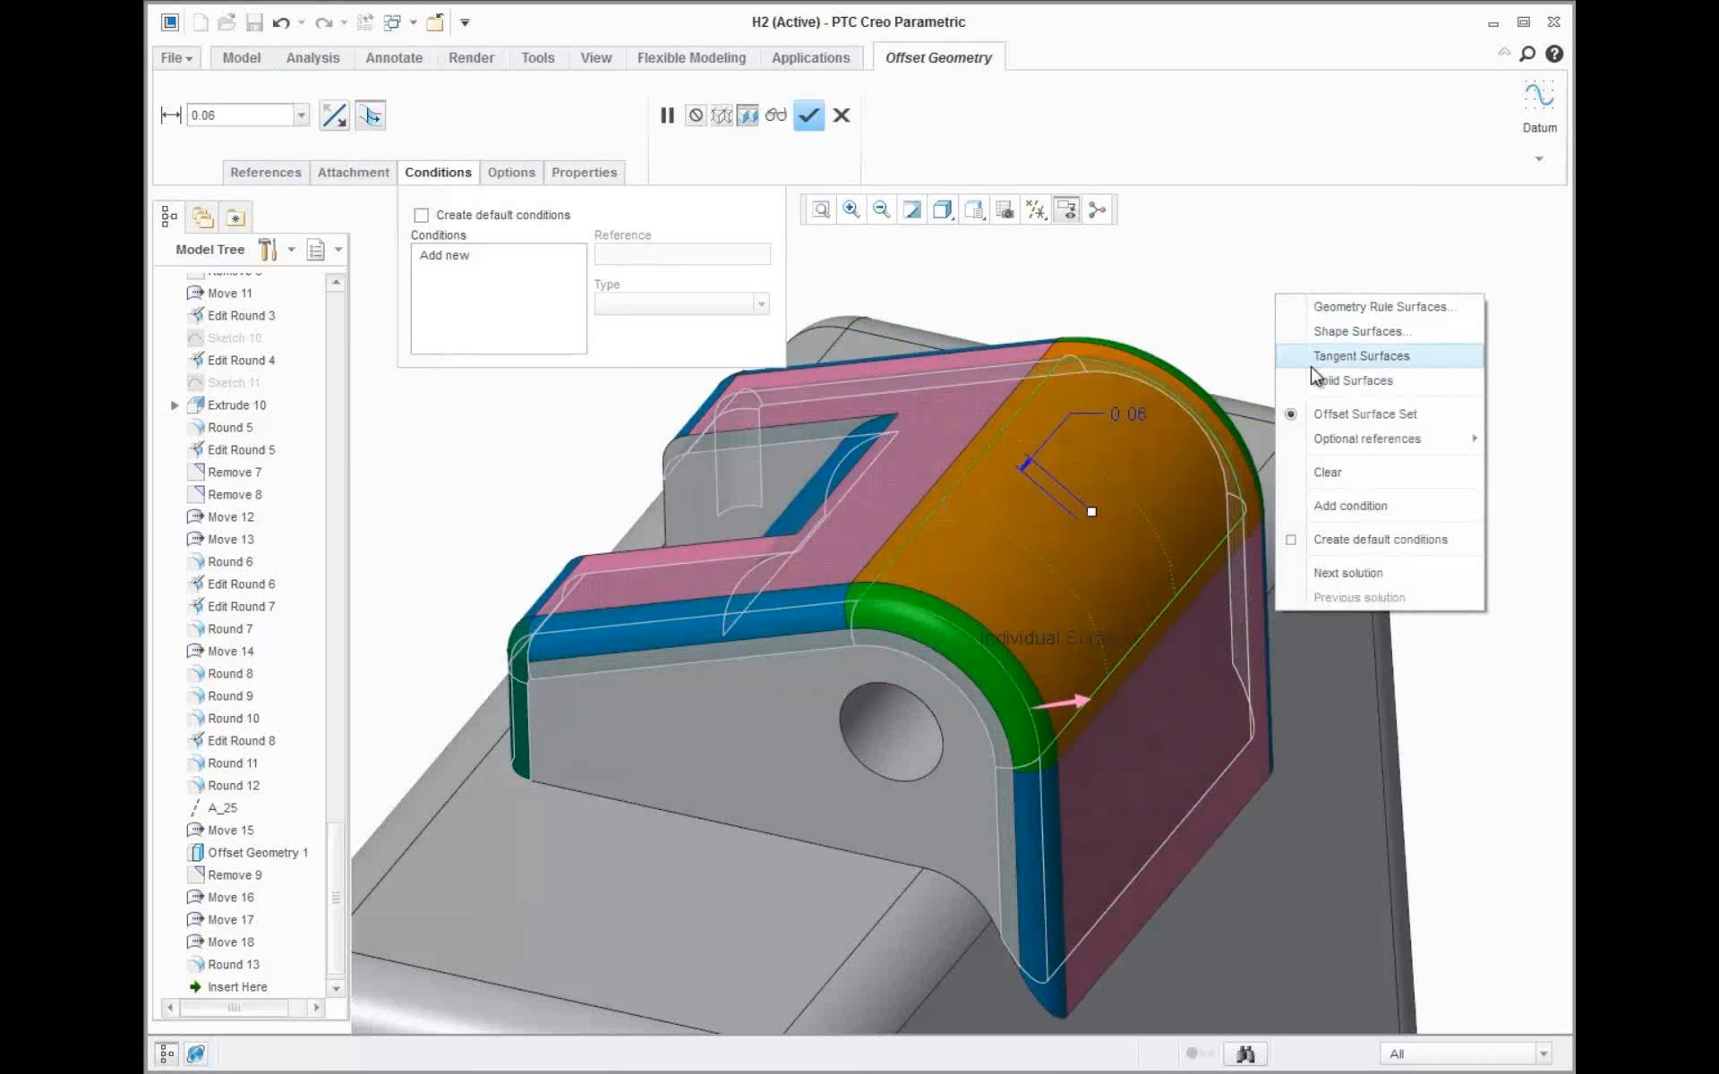
left_click(1338, 506)
left_click(1171, 832)
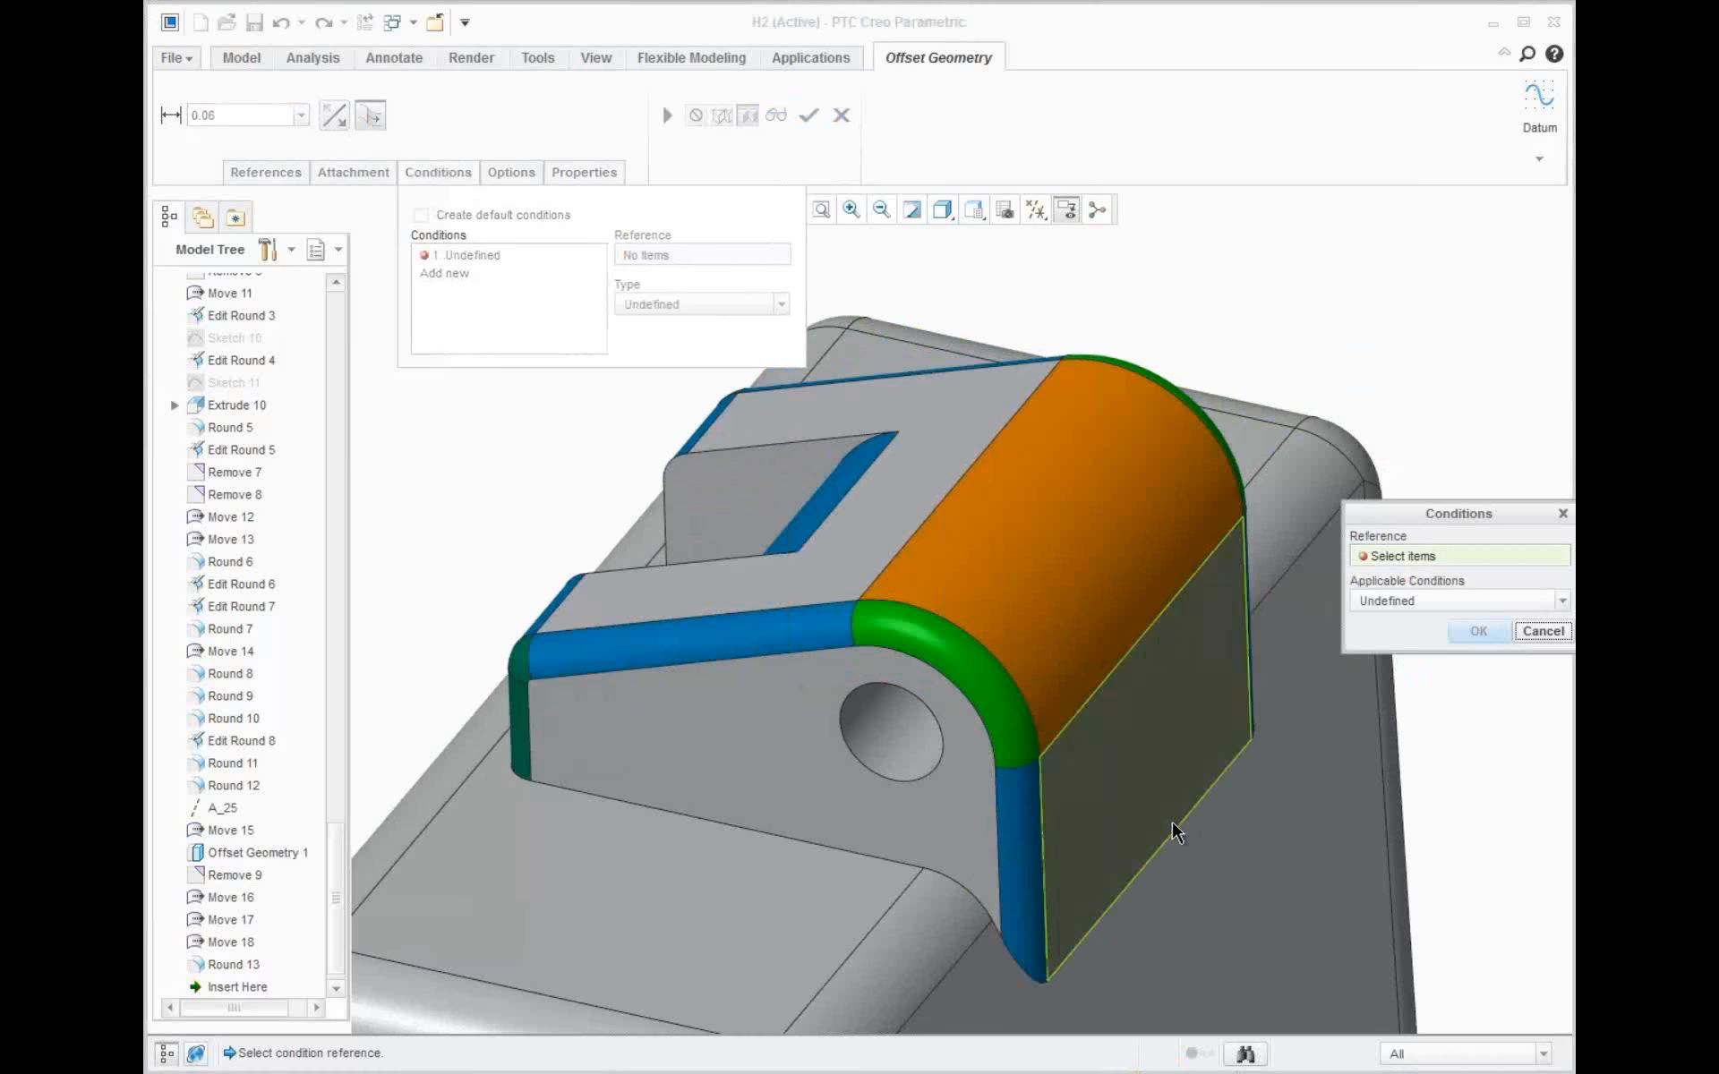
left_click(1431, 603)
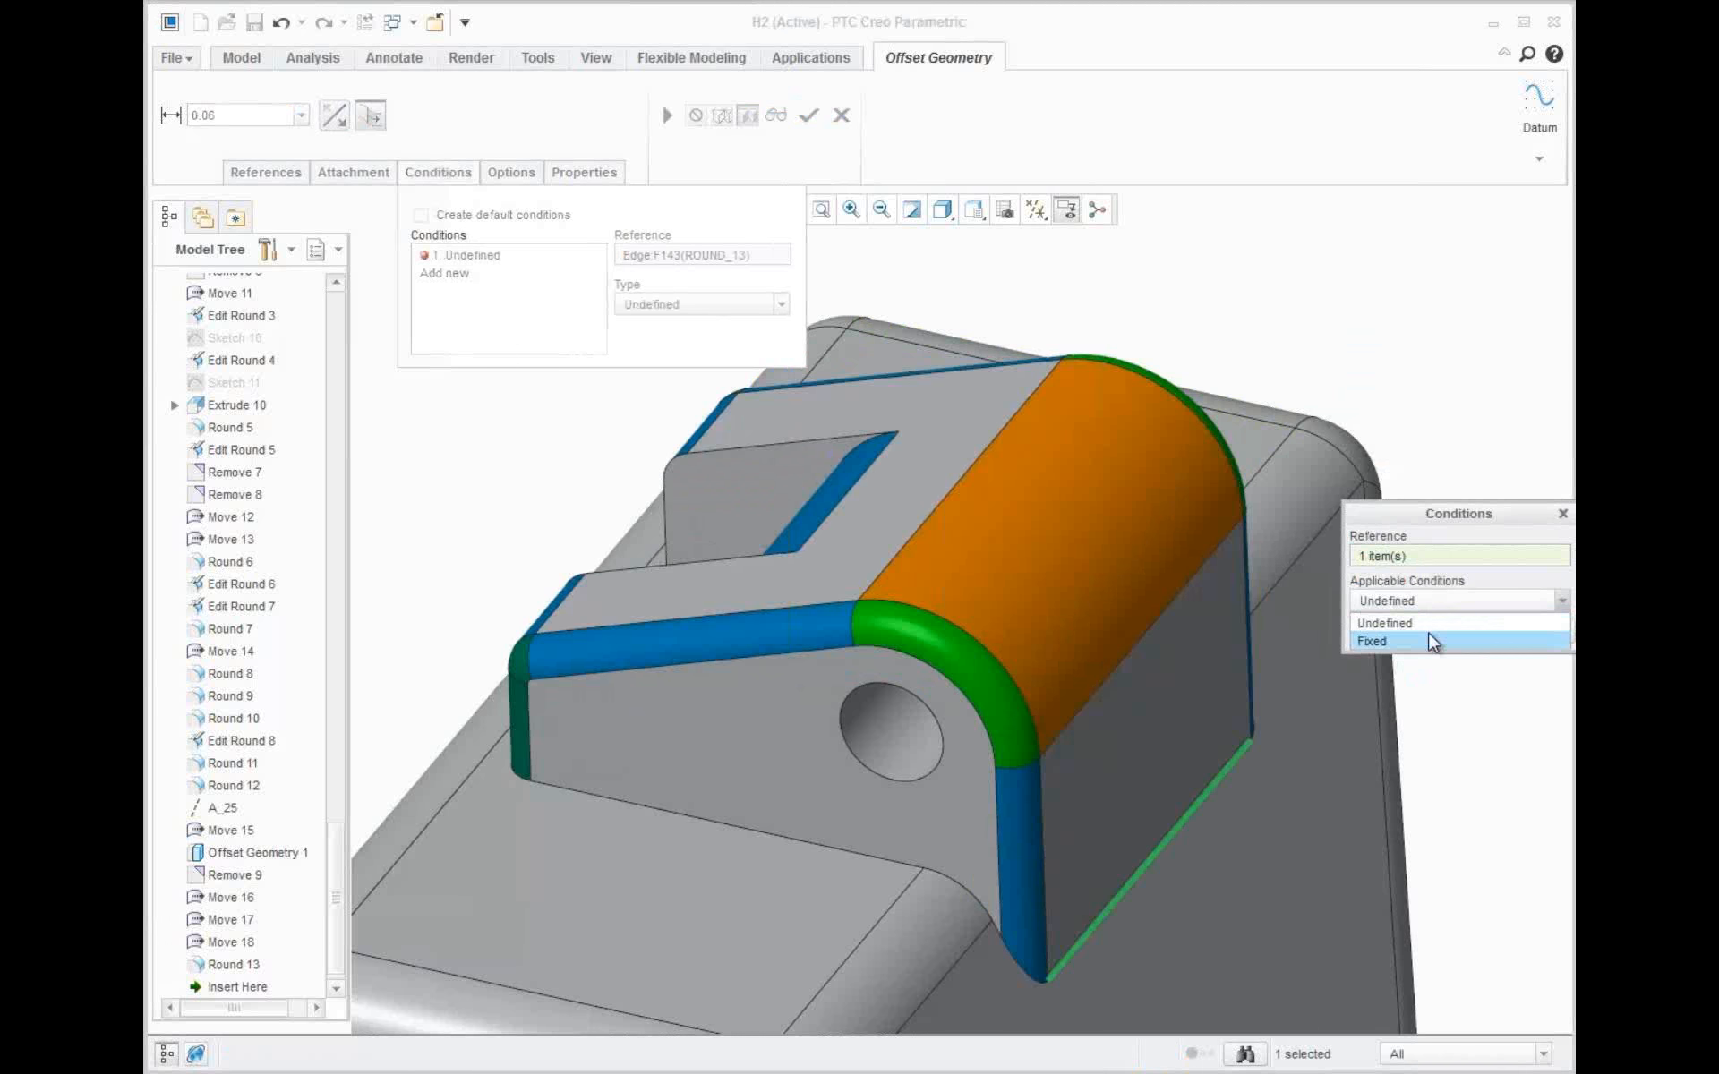
left_click(1460, 641)
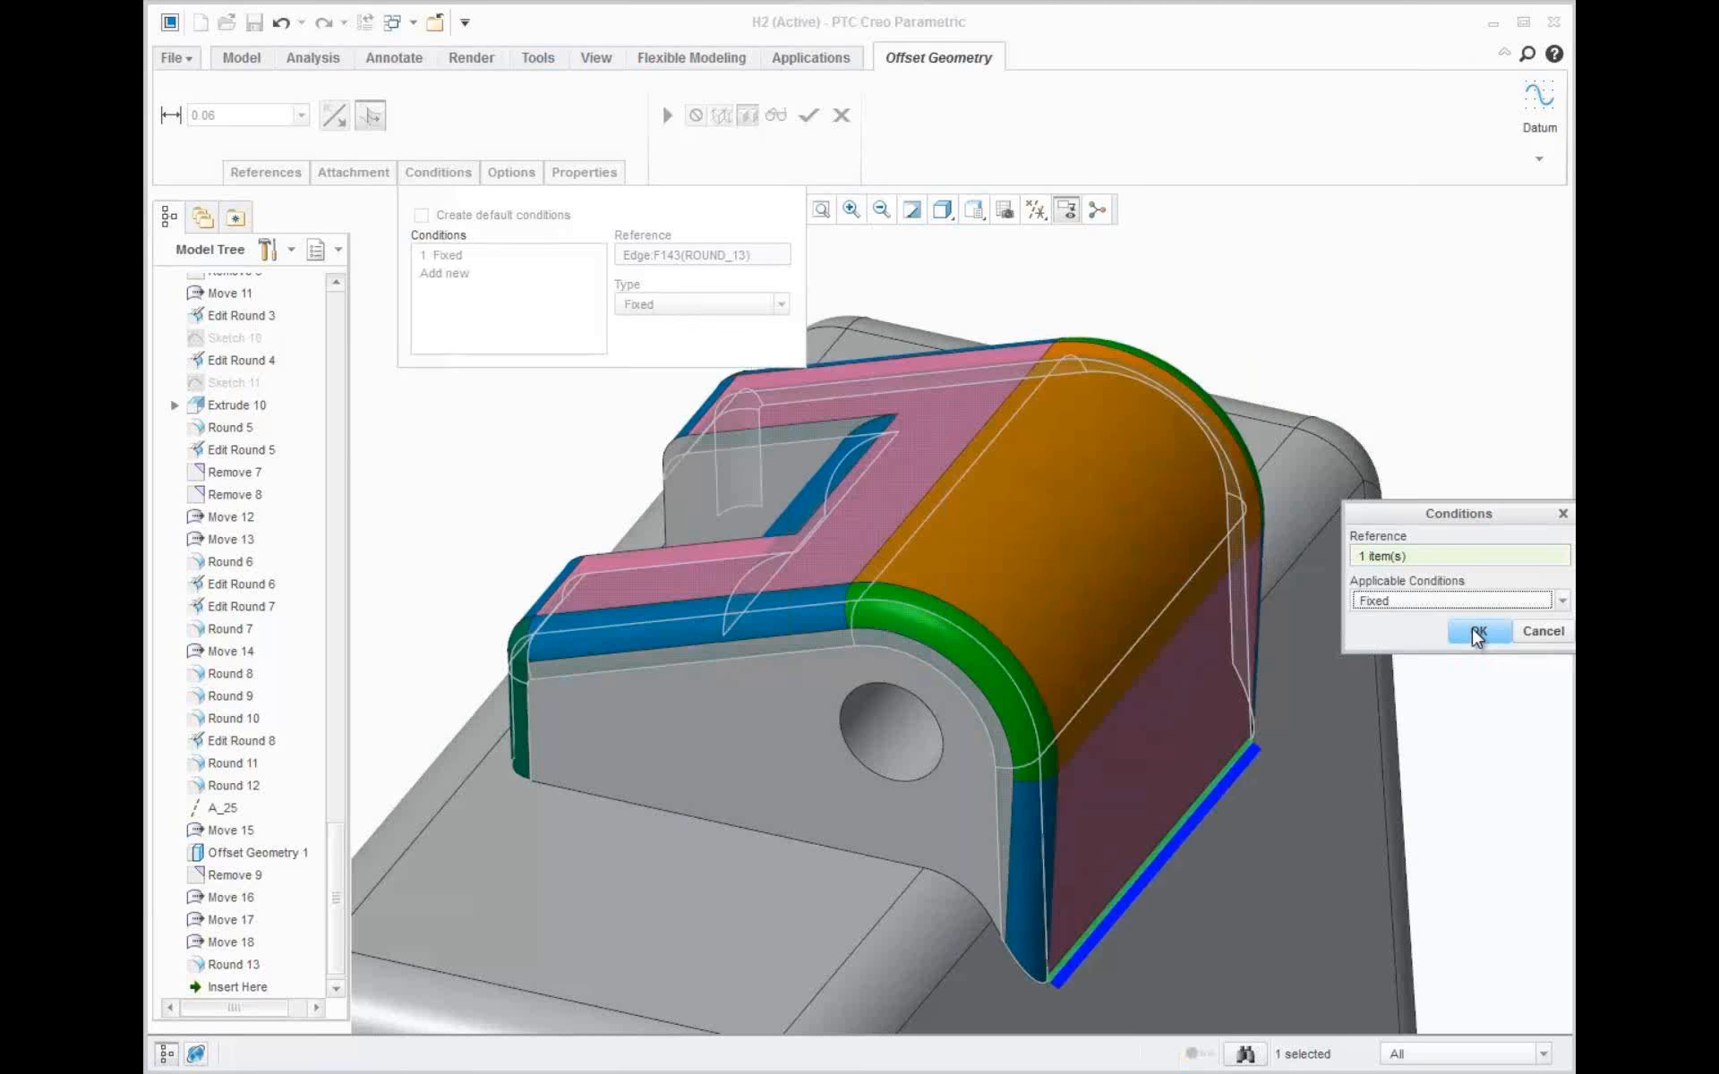
left_click(1474, 630)
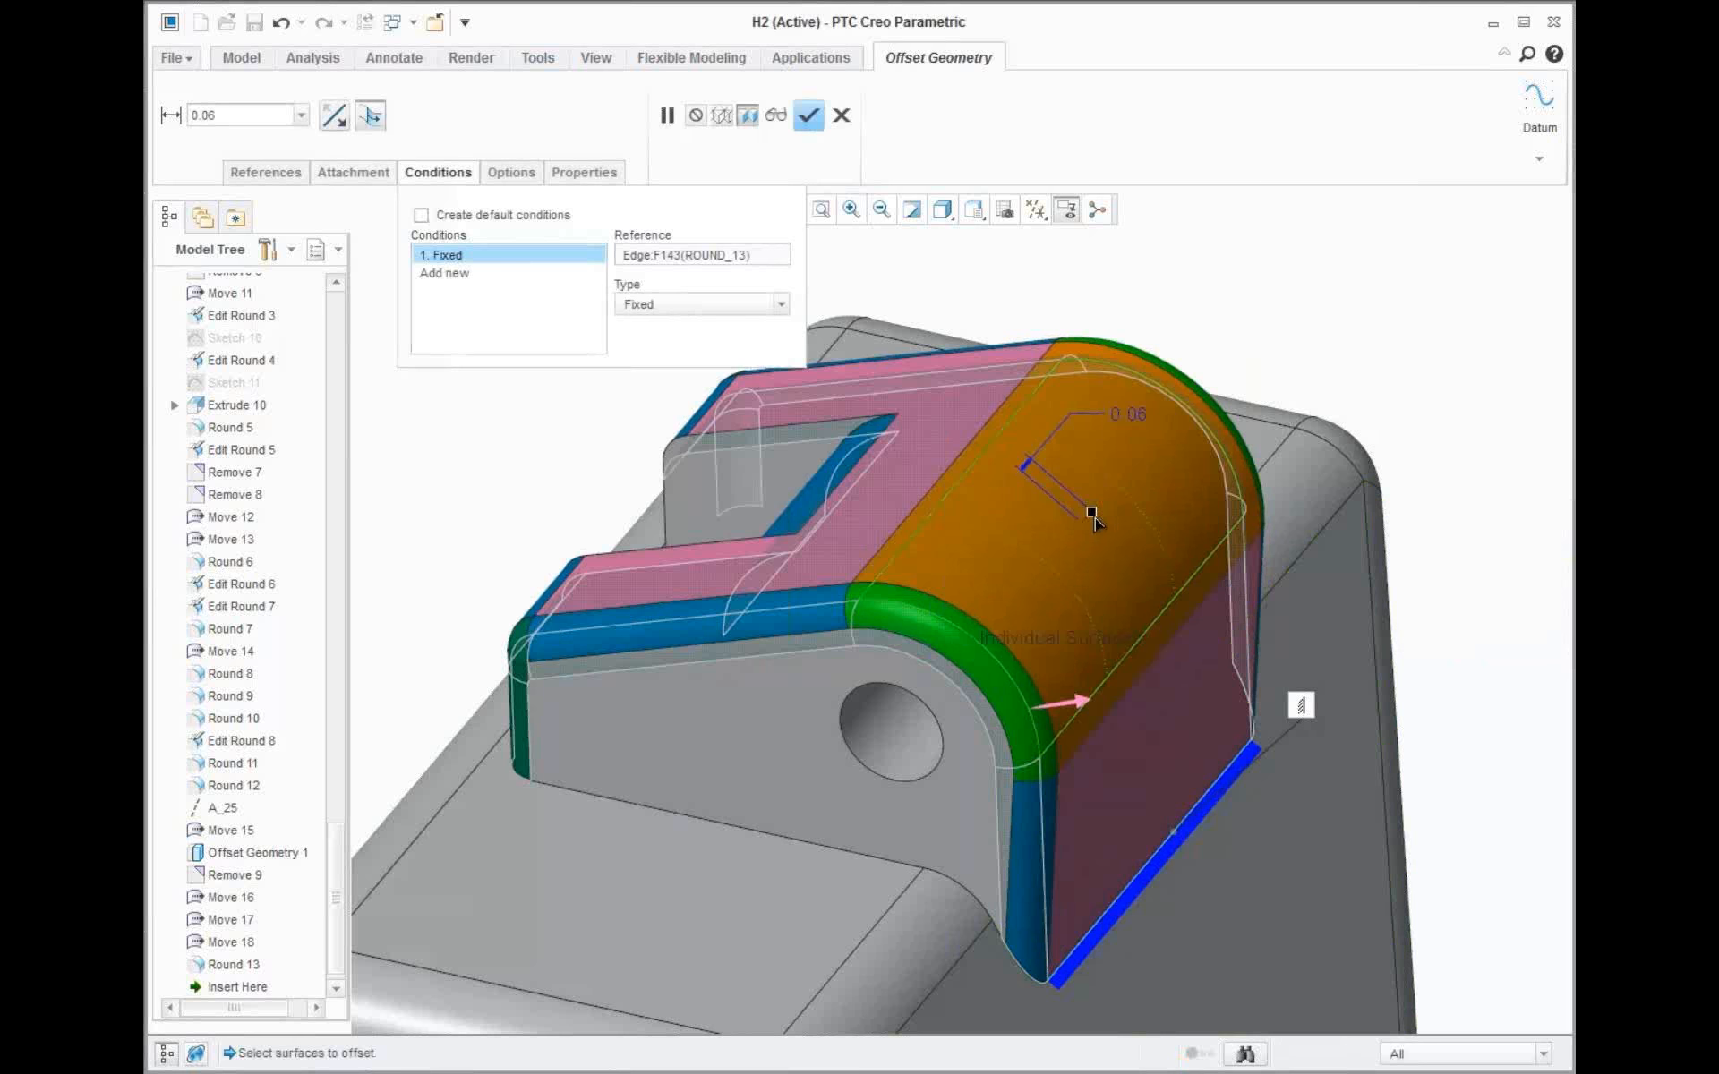
mouse_move(1093, 512)
left_mouse_down()
mouse_move(1120, 500)
mouse_move(1101, 538)
left_mouse_up()
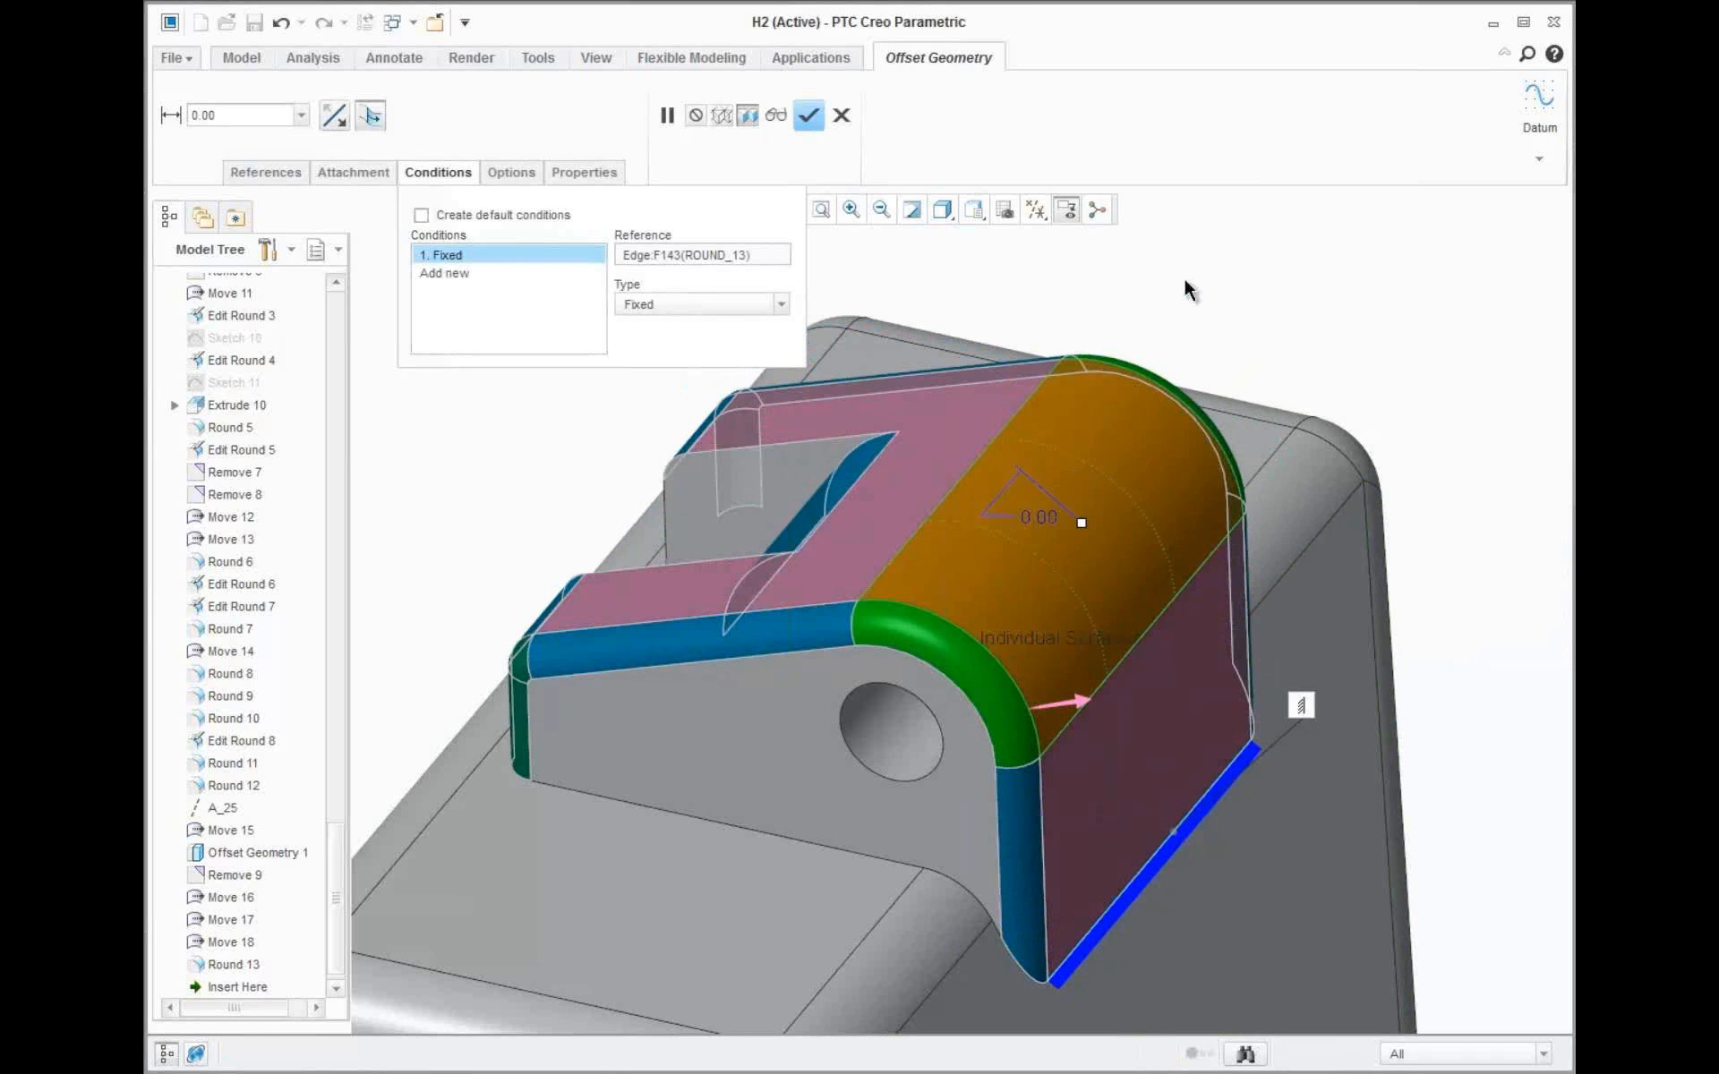
Apply a Fixed with tangency condition to the curved surface of the hinge block's slot and offset the rounded surface inward about 0.13
left_click(942, 209)
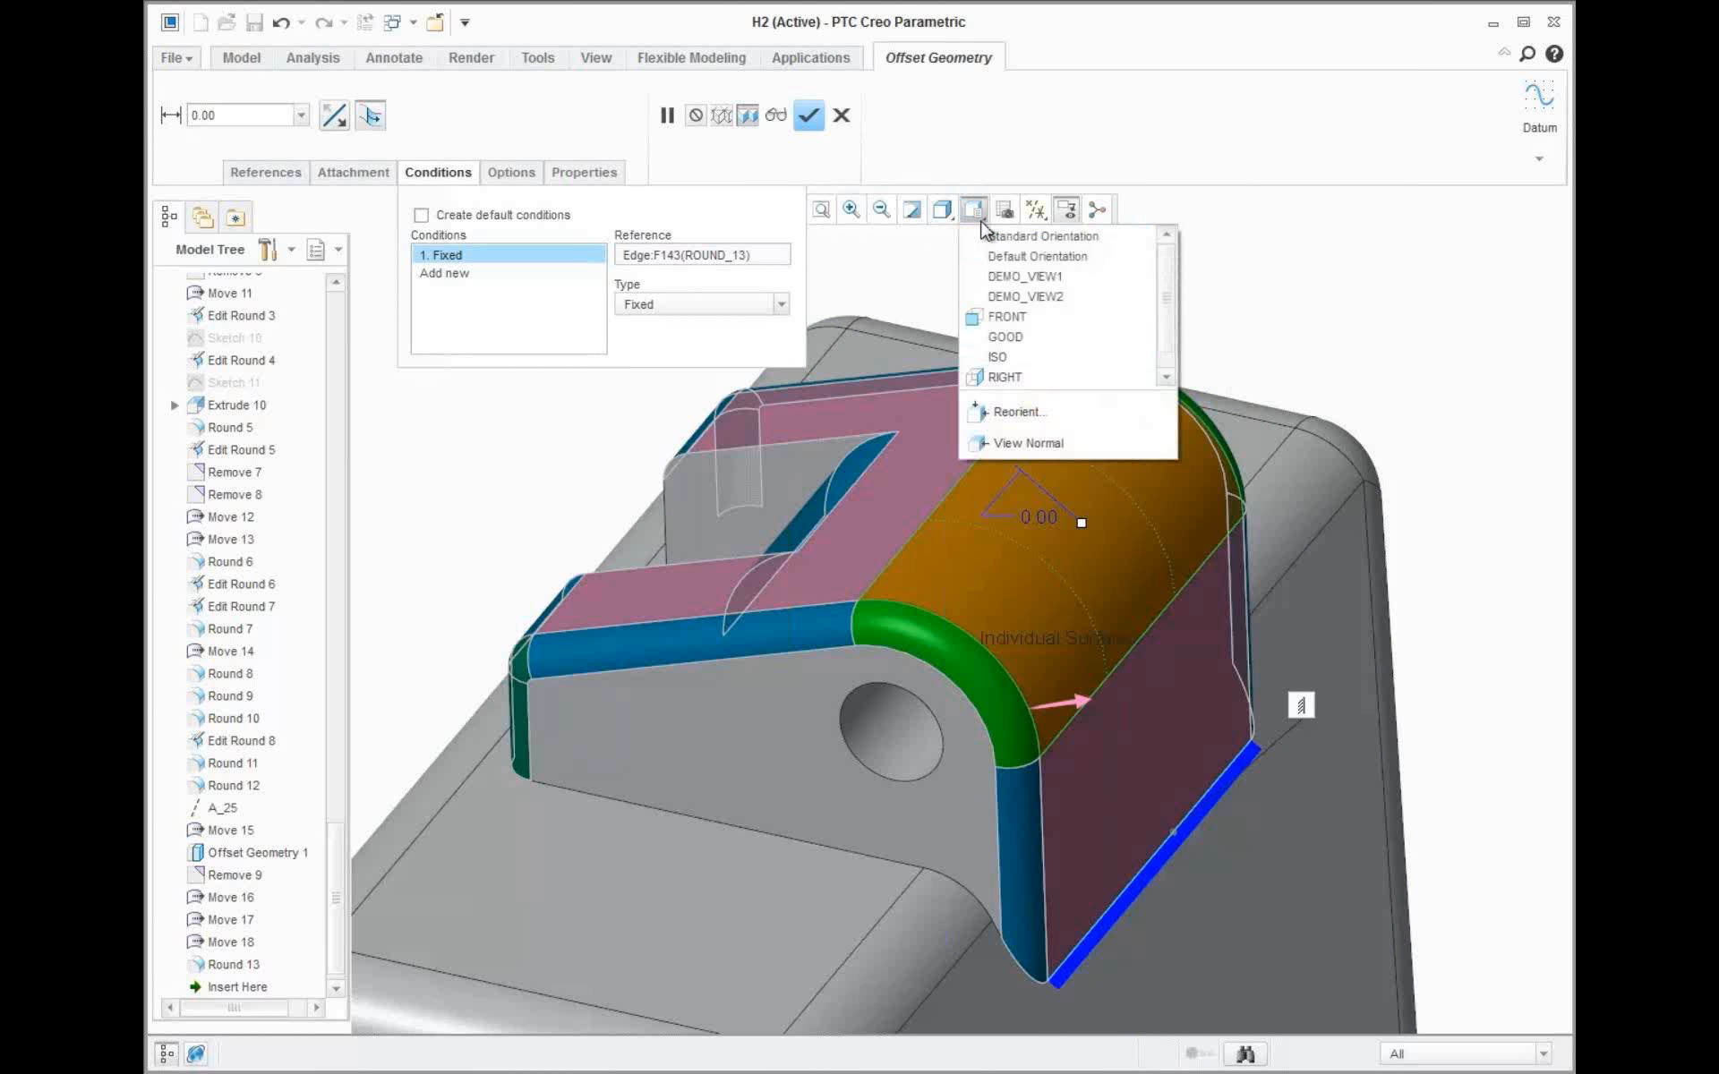
left_click(998, 287)
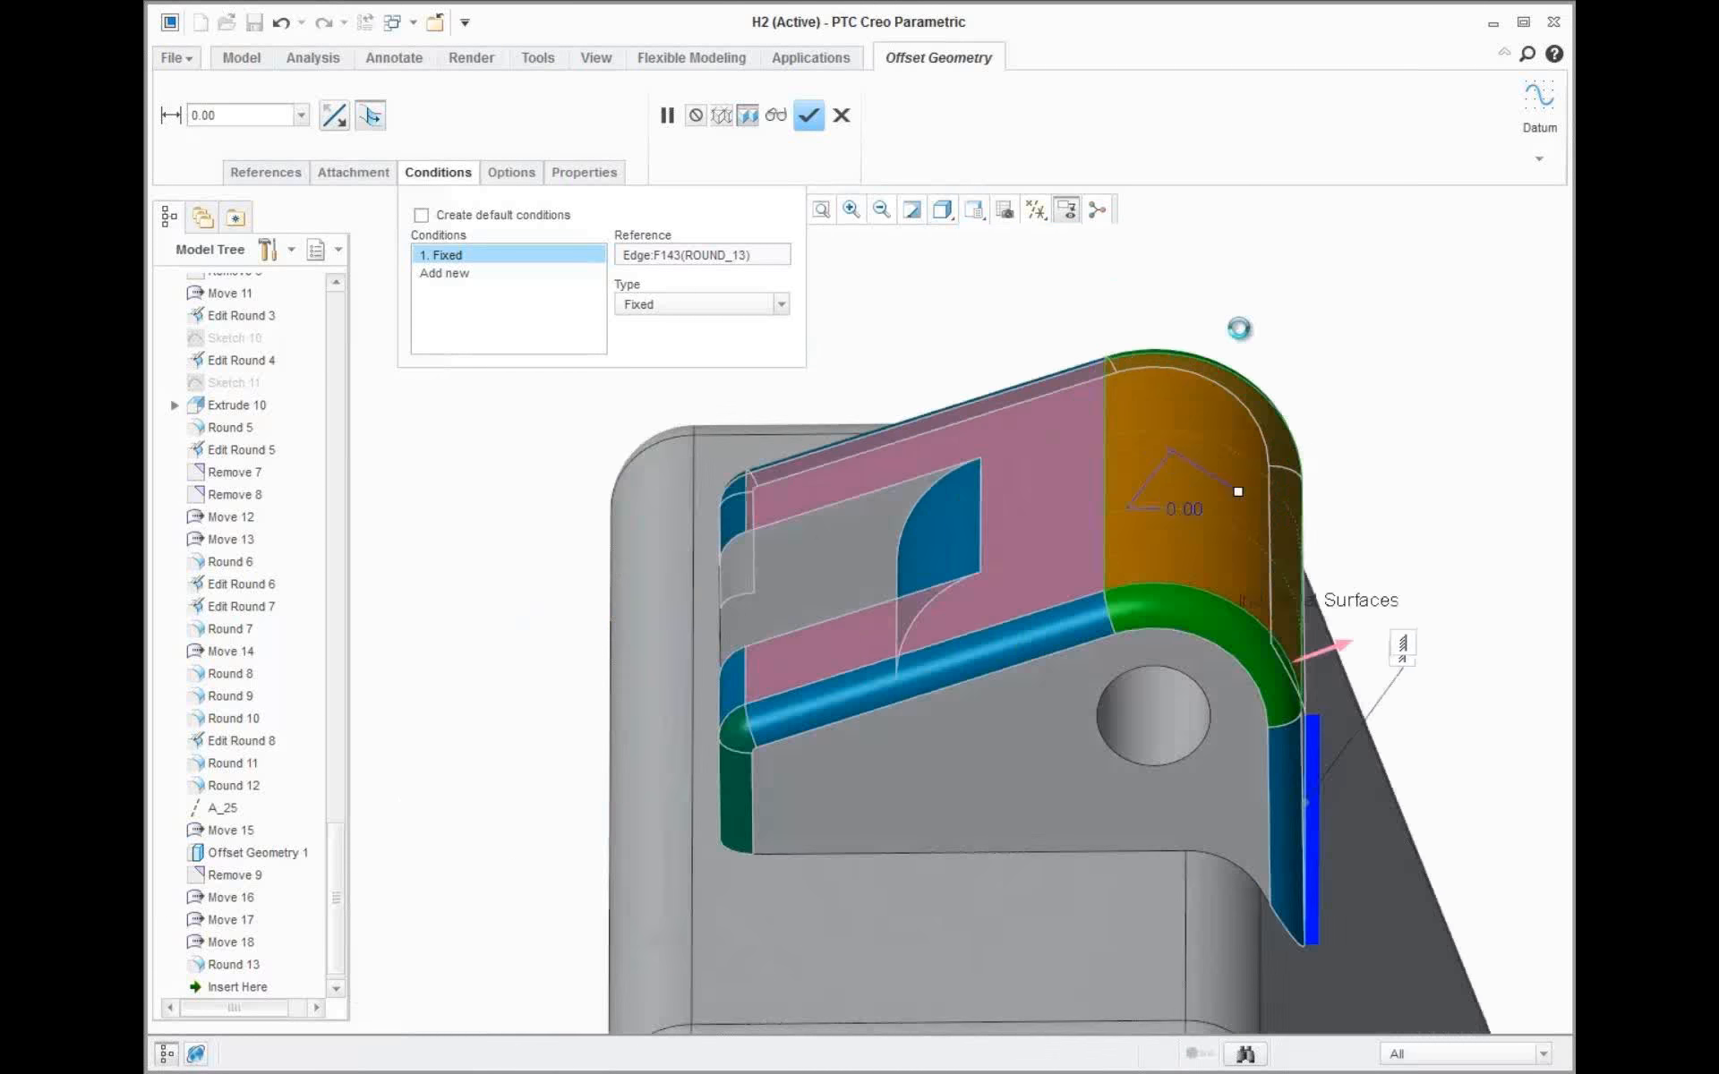
right_click(936, 591)
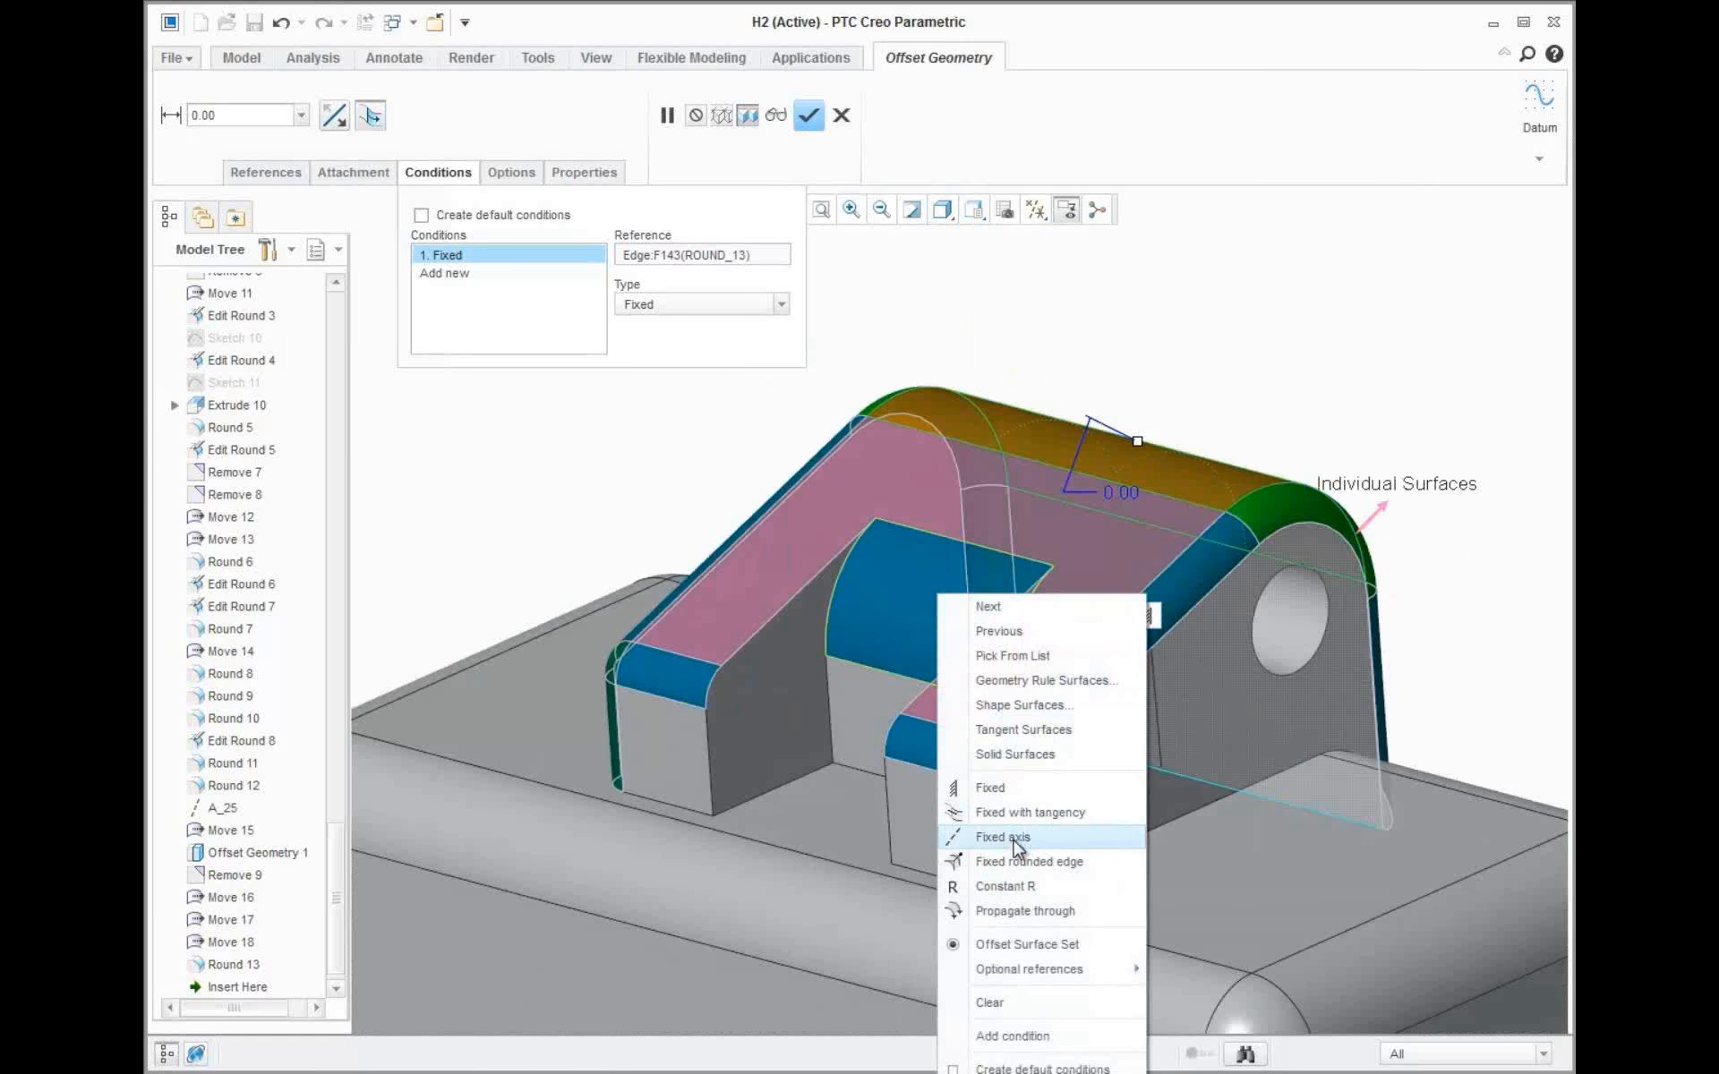
left_click(1021, 812)
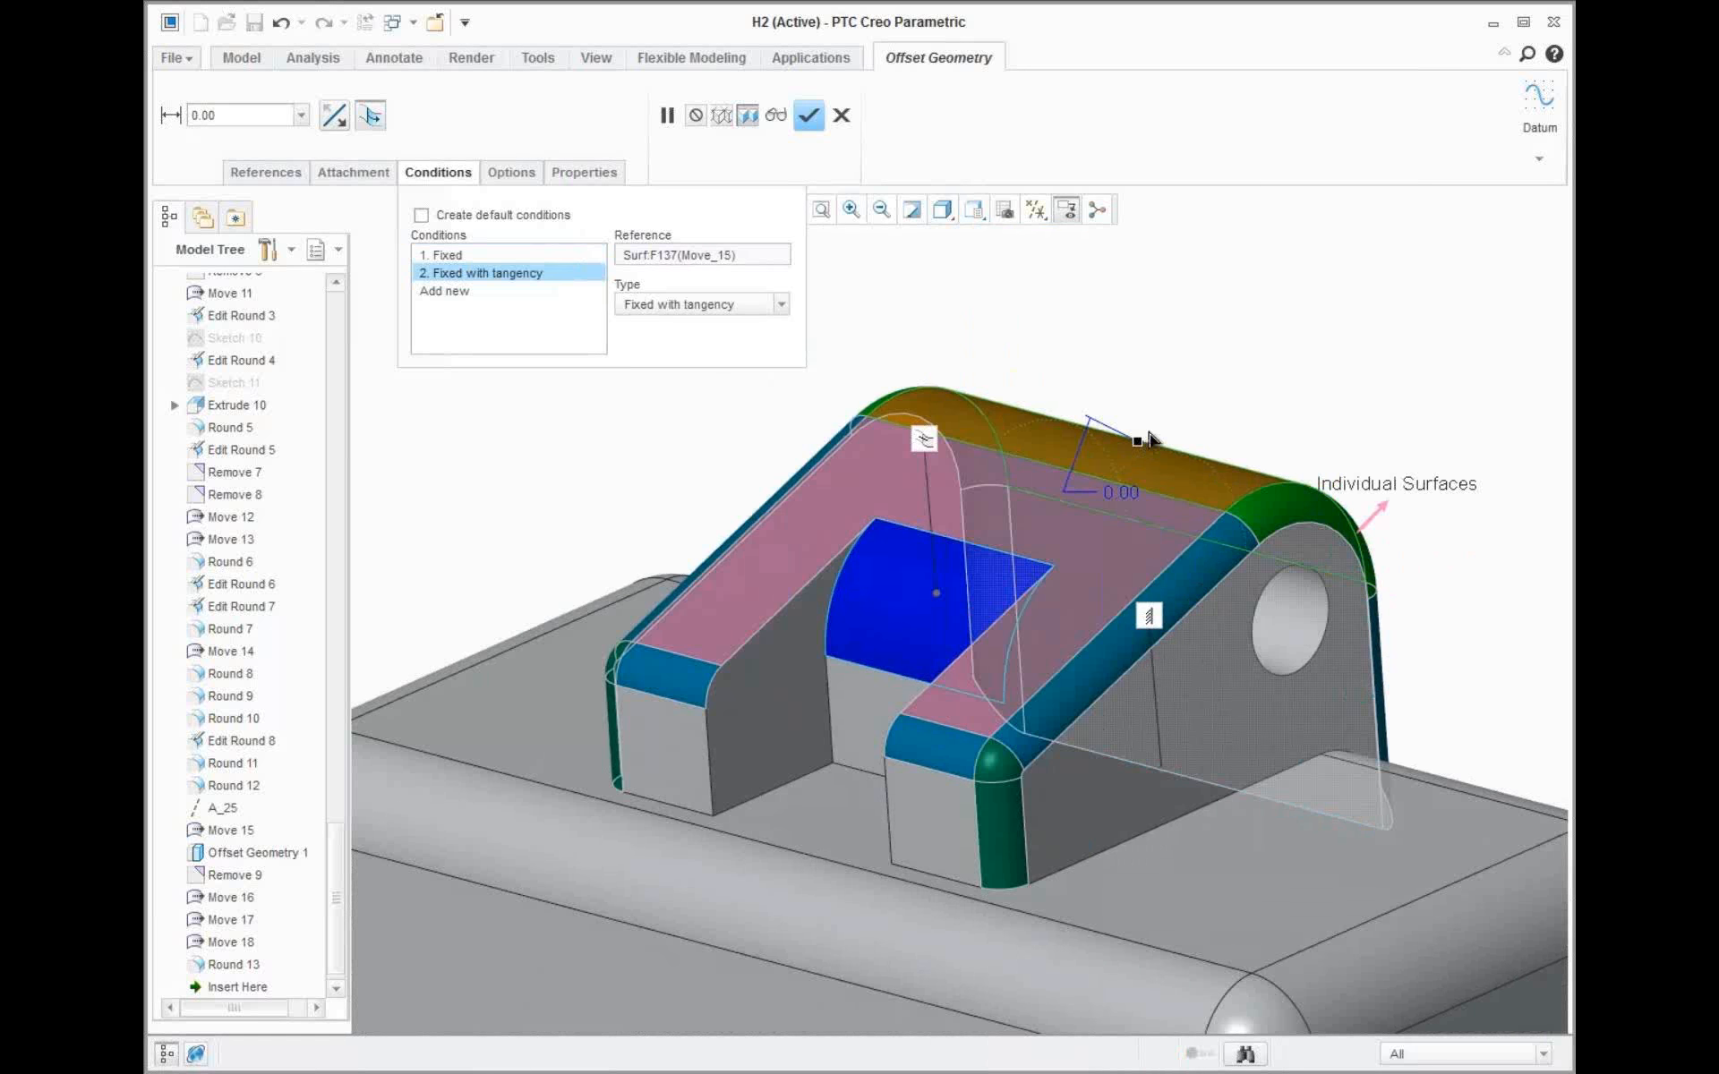
left_click_drag(1146, 435, 1141, 480)
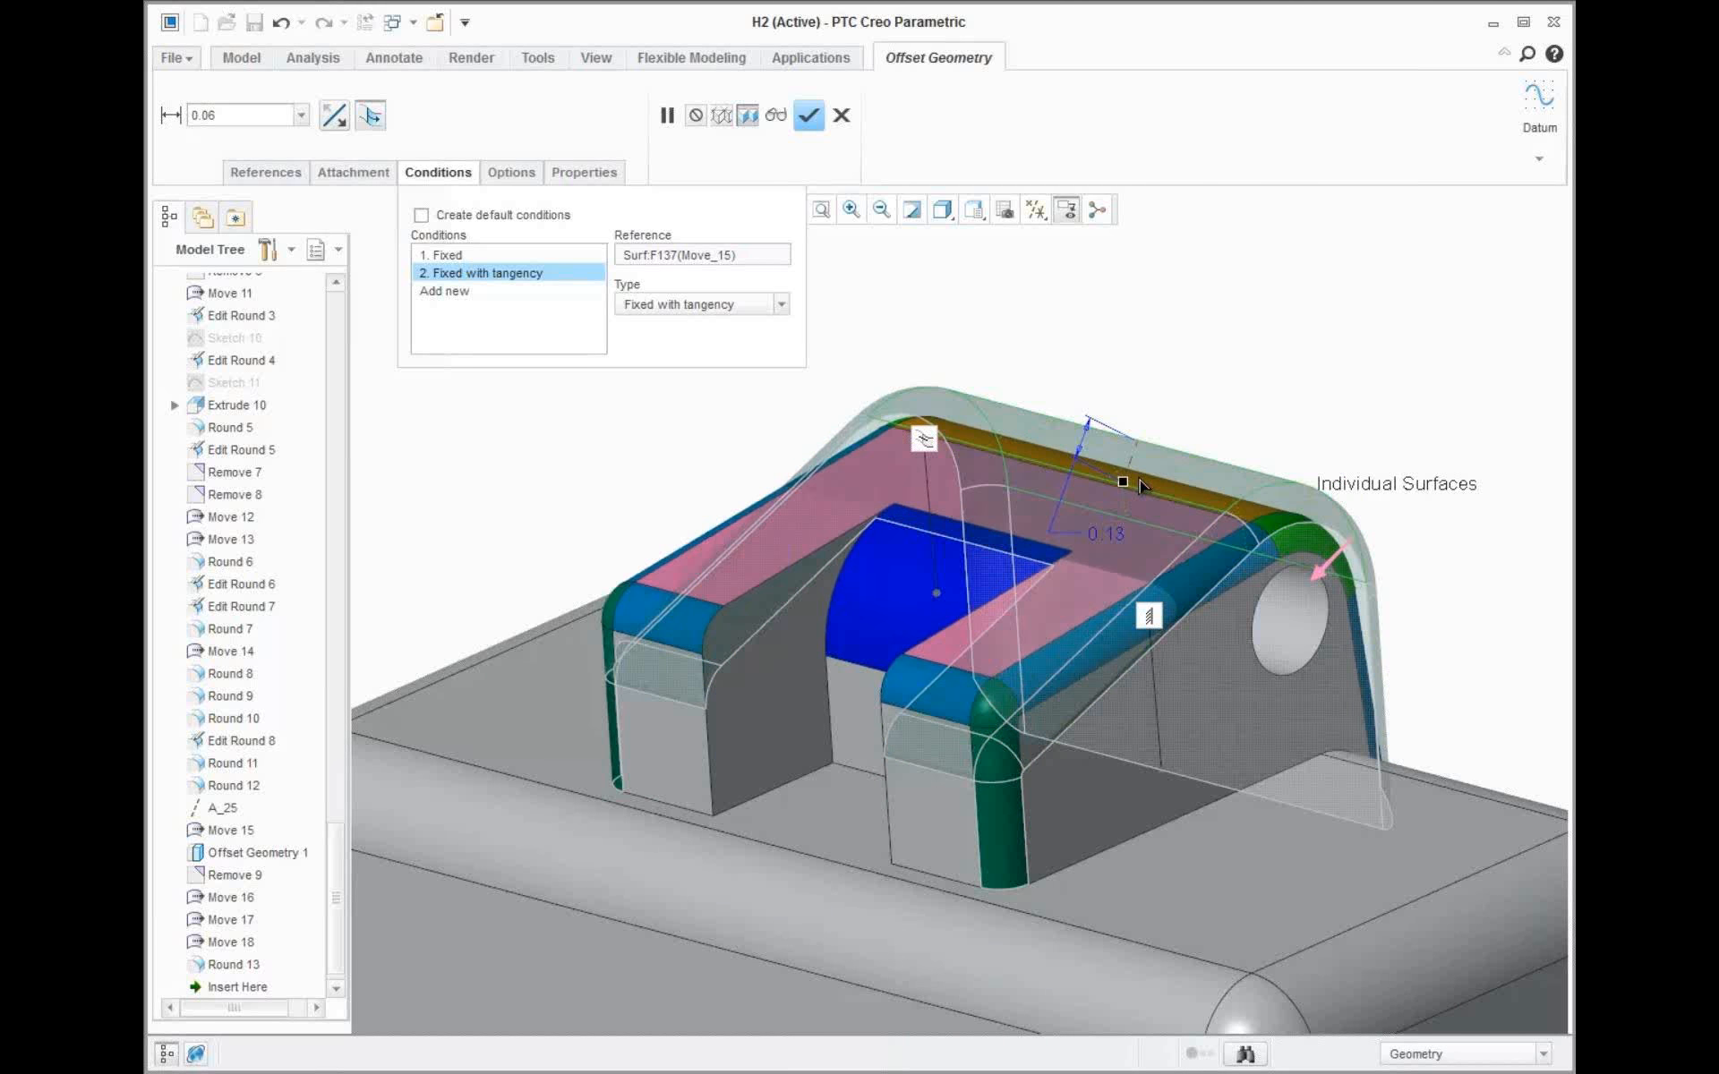
Accept the offset of the hinge block's rounded surface and clear the selection
middle_click(1161, 336)
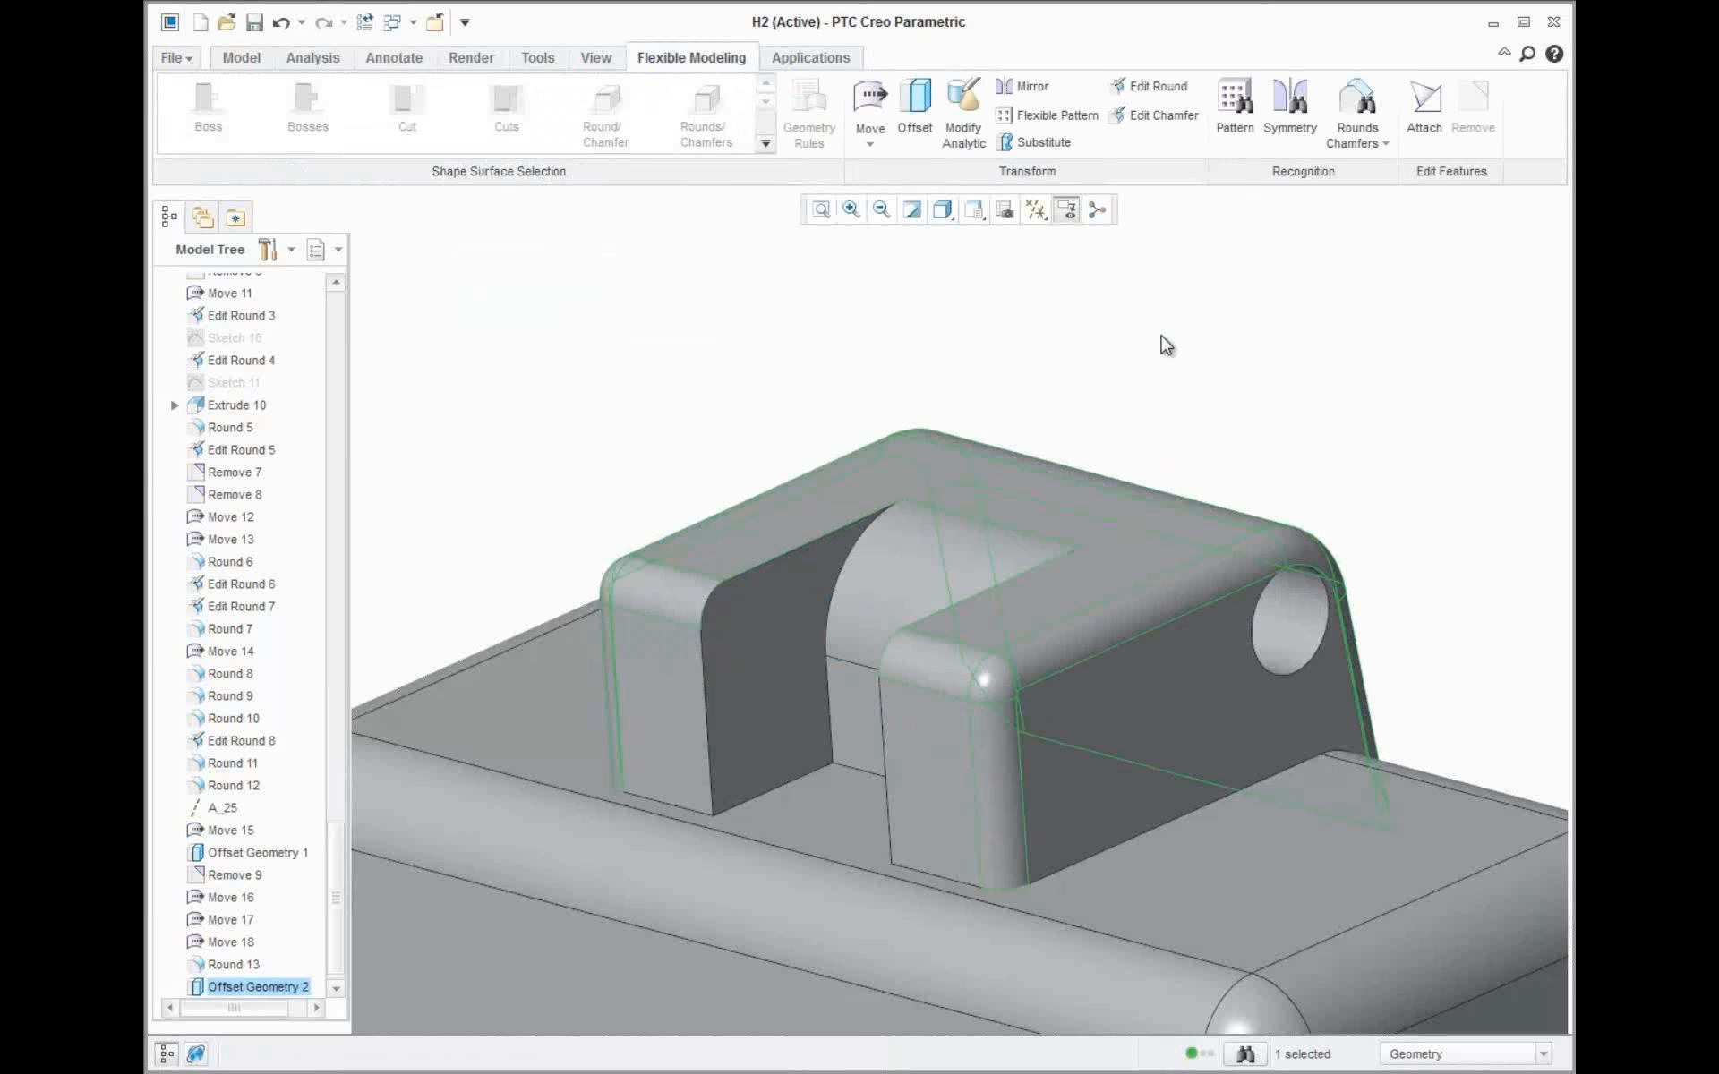
left_click(1166, 345)
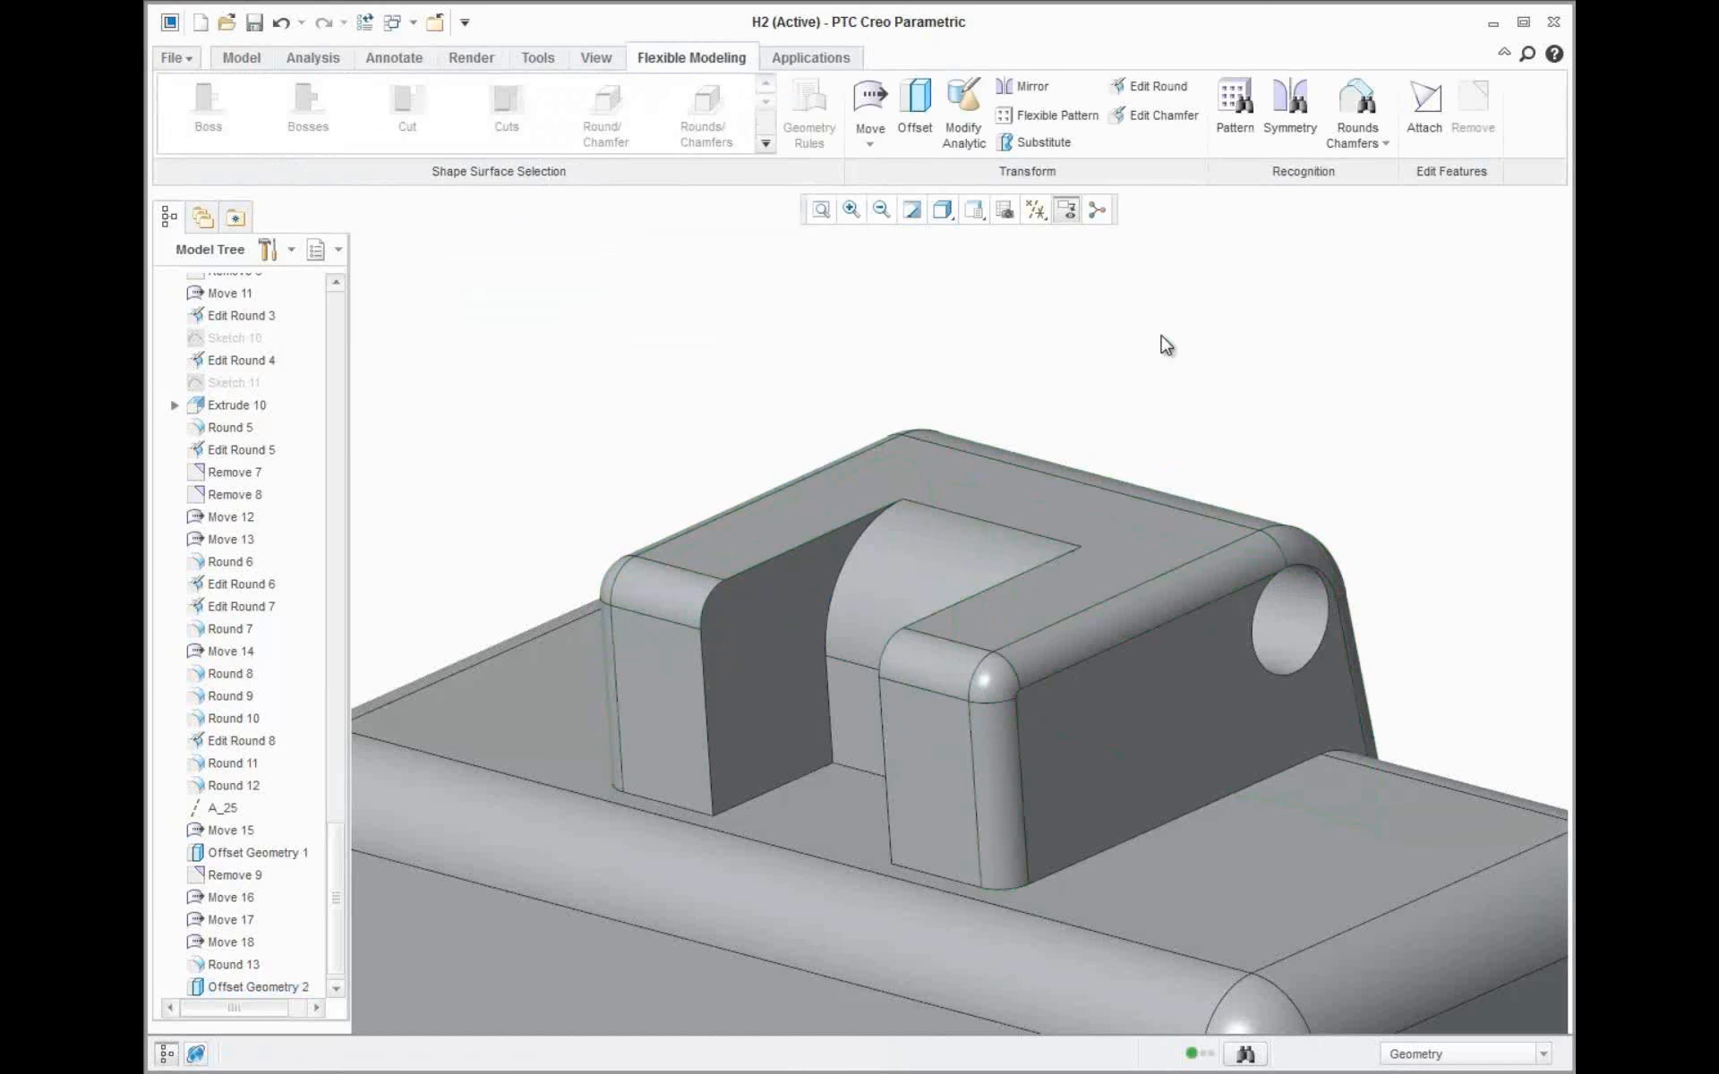
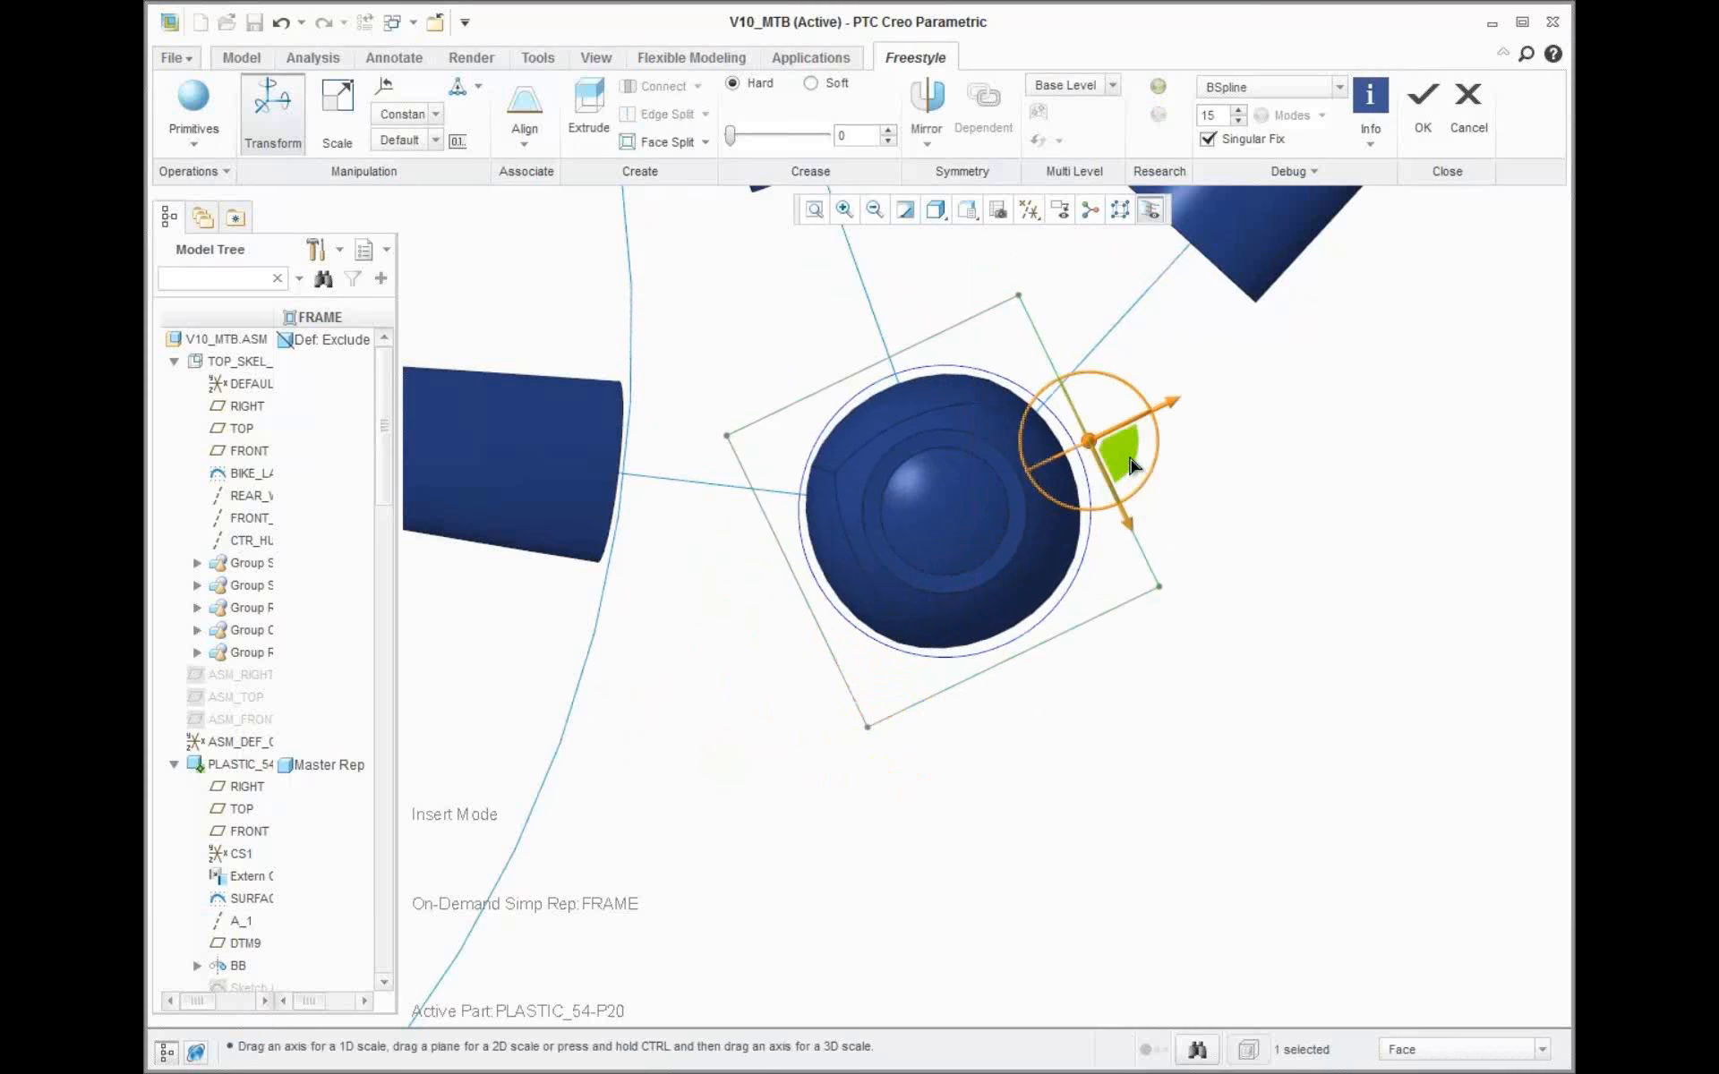
Extend faces of the bottom bracket's Freestyle control mesh toward the down tube, seat tube and chainstay
left_click_drag(1118, 452, 1205, 261)
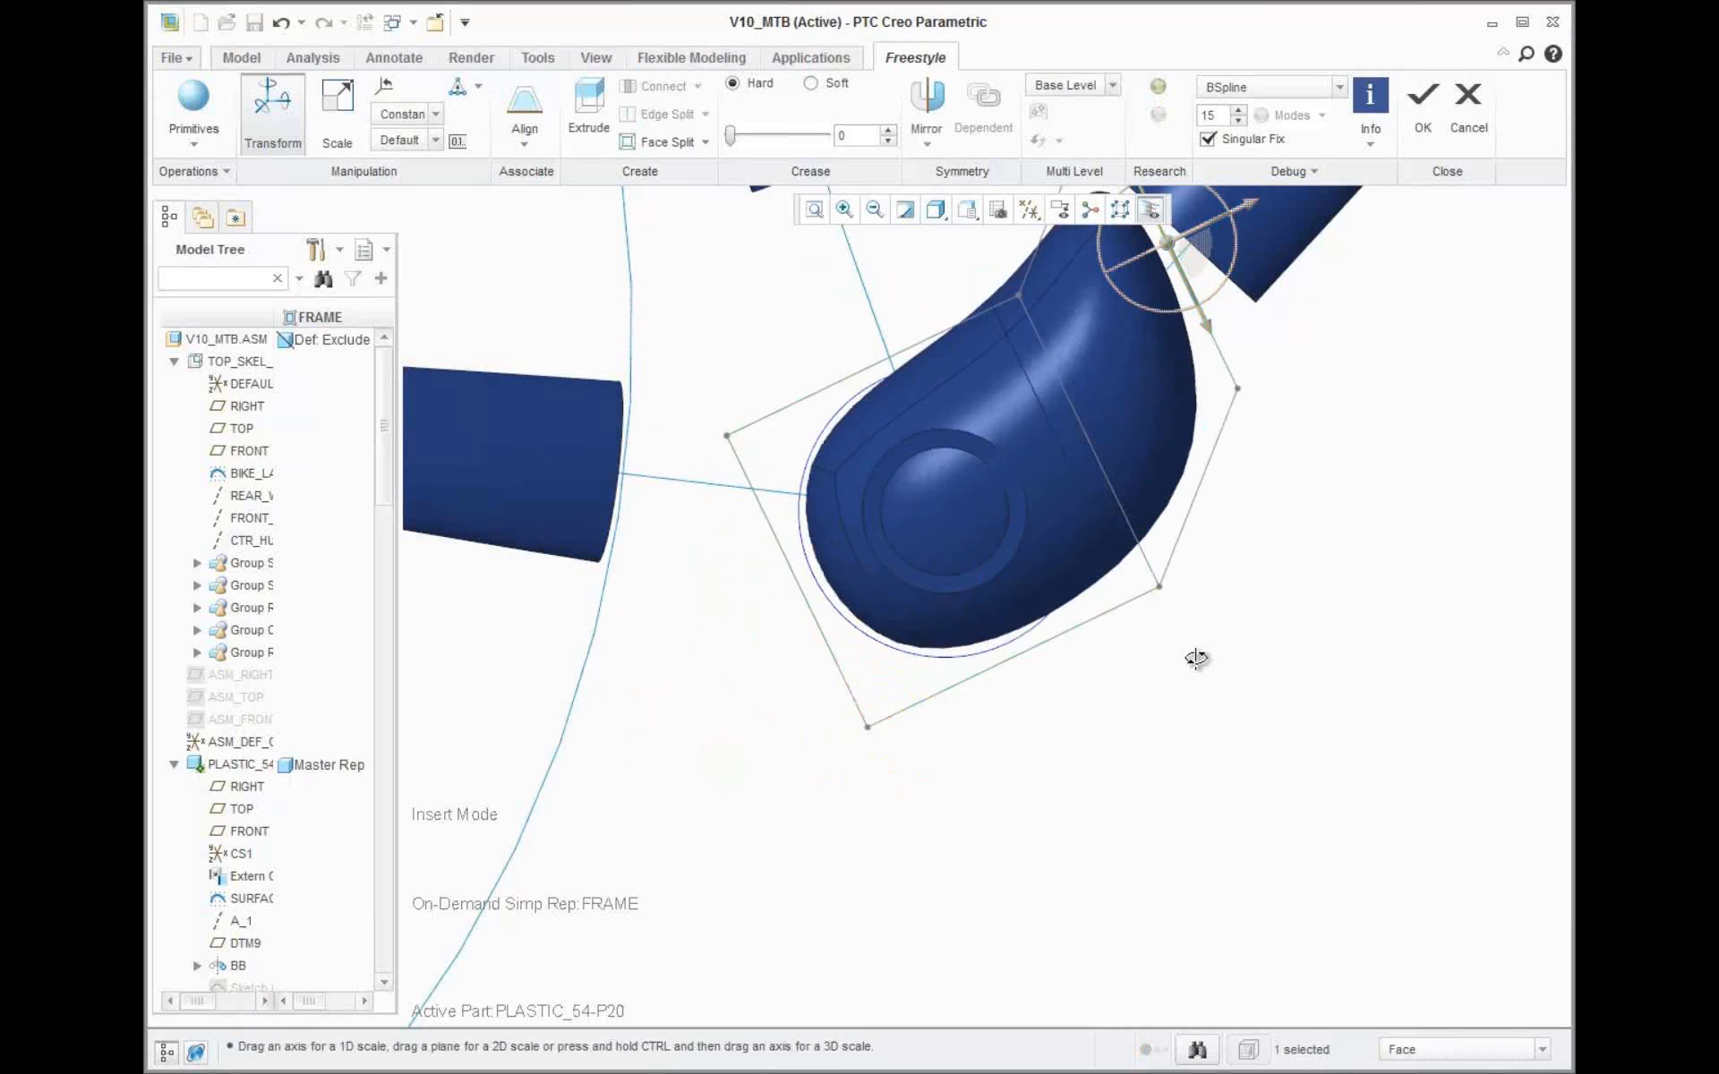
middle_click_drag(1197, 656, 1272, 853, "shift")
left_click_drag(731, 475, 1146, 662)
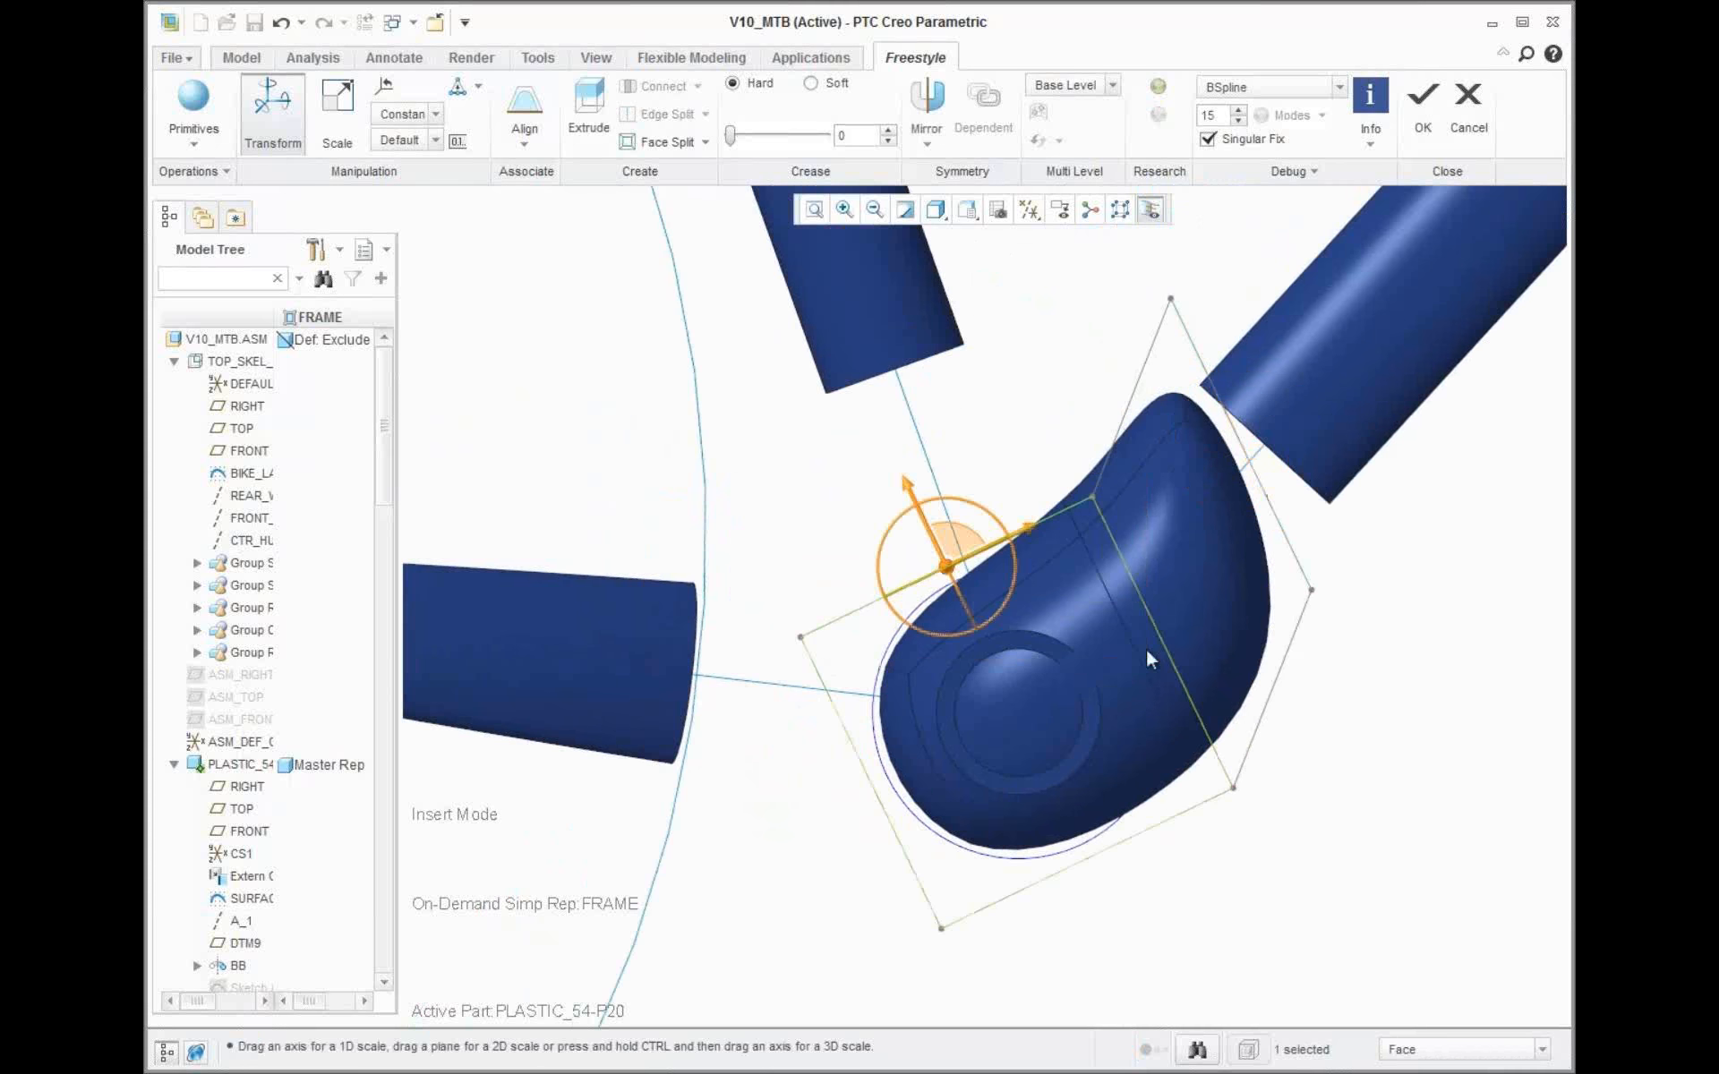
left_click_drag(980, 539, 926, 375)
left_click(873, 806)
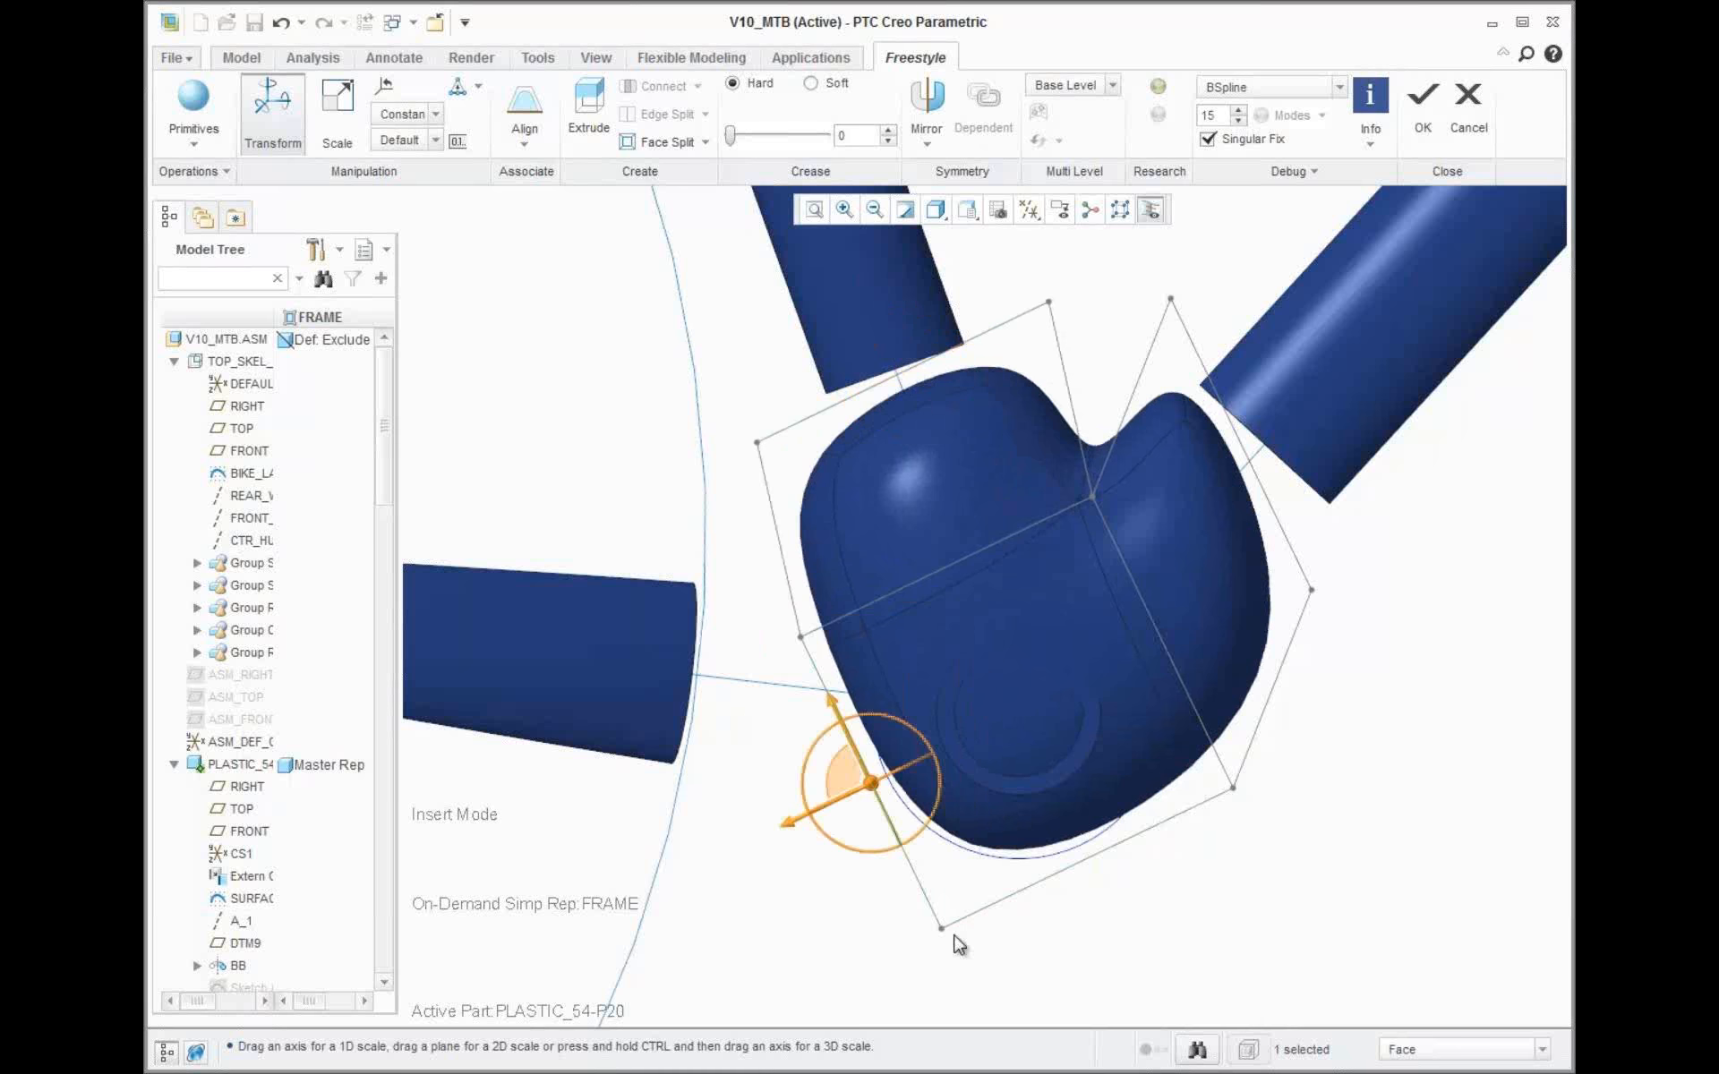
left_click_drag(878, 813, 678, 566)
middle_click_drag(673, 566, 556, 529)
key("ctrl+z")
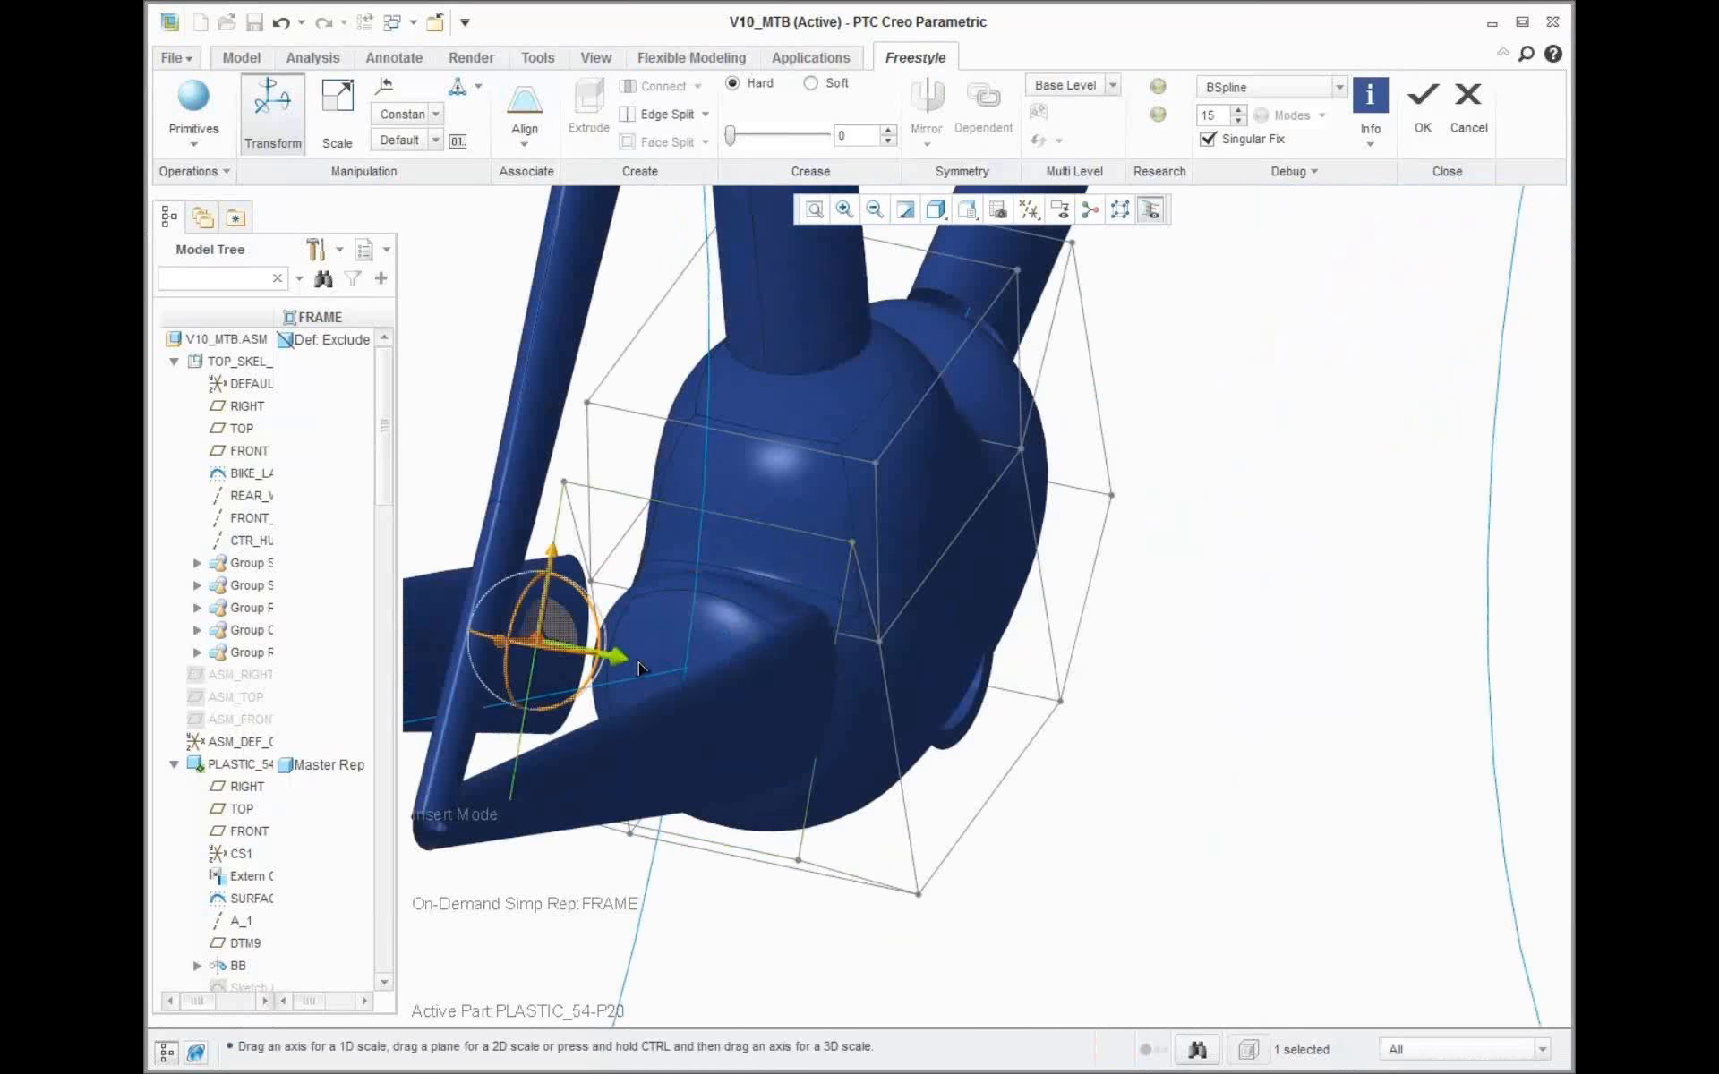
Adjust the chainstay-side face and mirror the bottom bracket's control mesh about the part's FRONT plane
left_click_drag(849, 694, 959, 722)
middle_click_drag(961, 663, 798, 706)
left_click(736, 689)
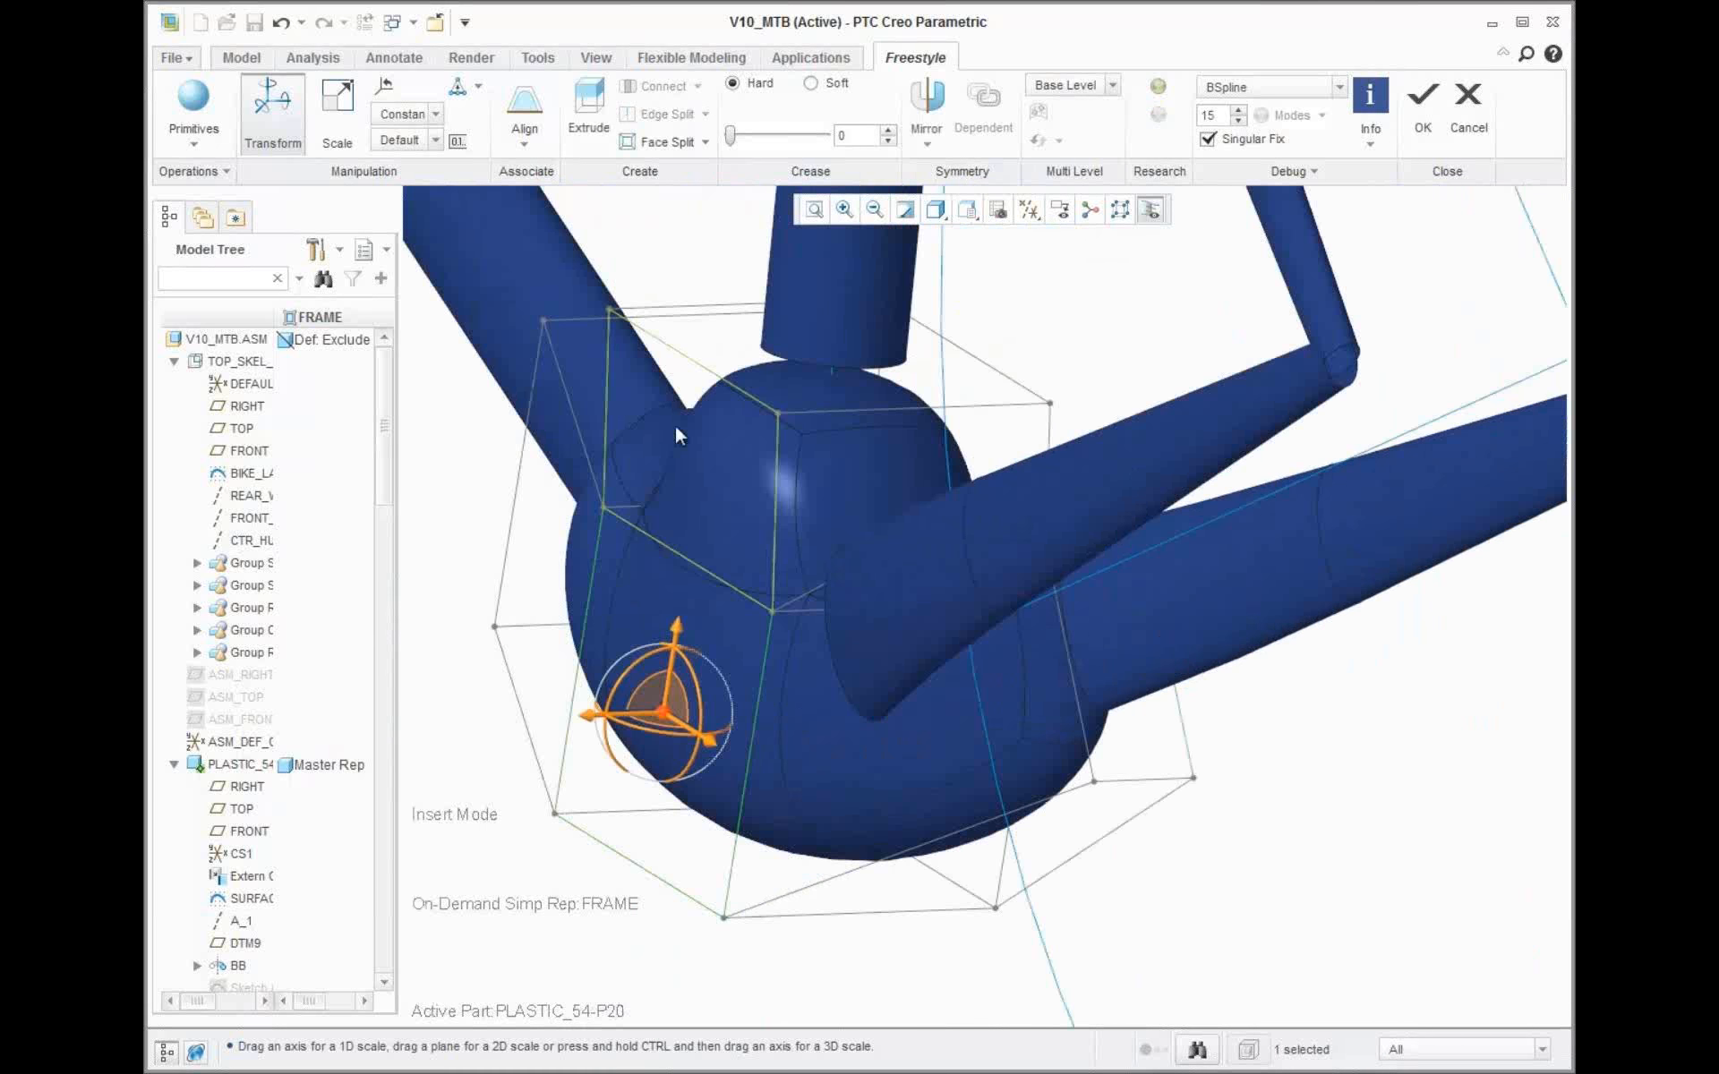
left_click(676, 426, "ctrl")
left_click(556, 526, "ctrl")
left_click(927, 100)
left_click(250, 832)
middle_click_drag(911, 631, 751, 603)
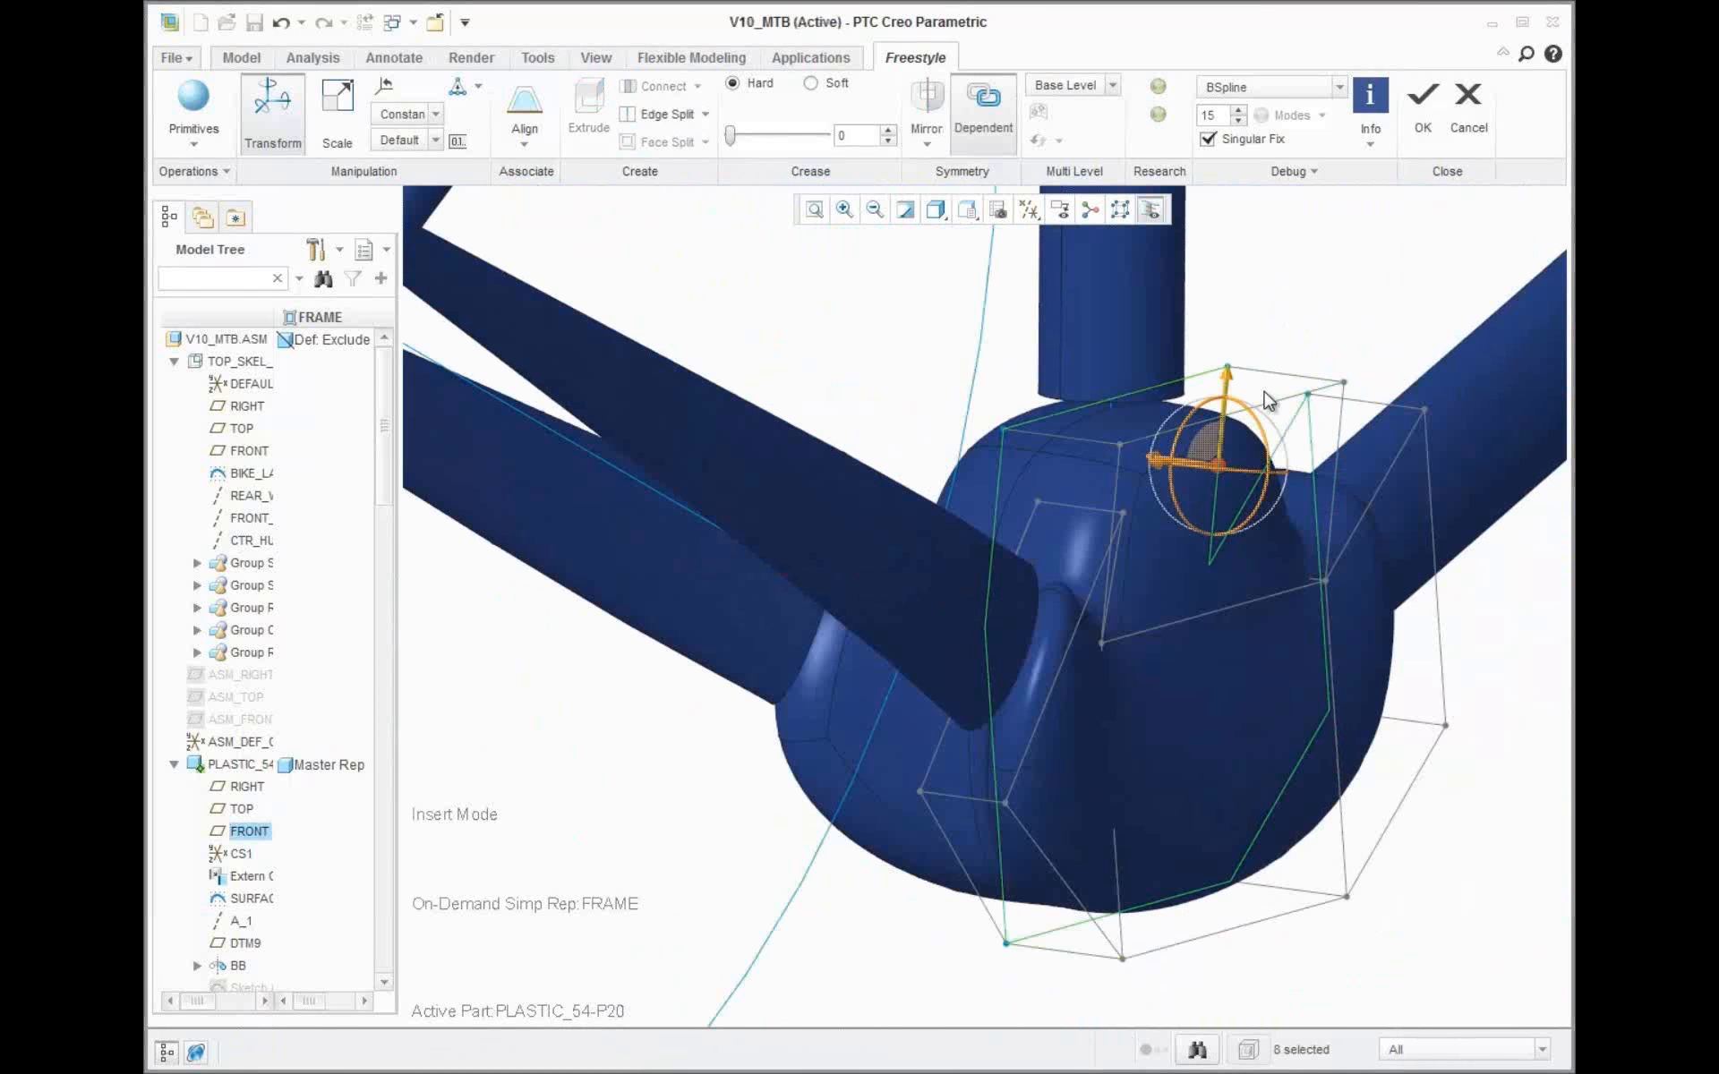
Delete the mesh end faces that face the seat tube, down tube and chainstays
left_click(1410, 539)
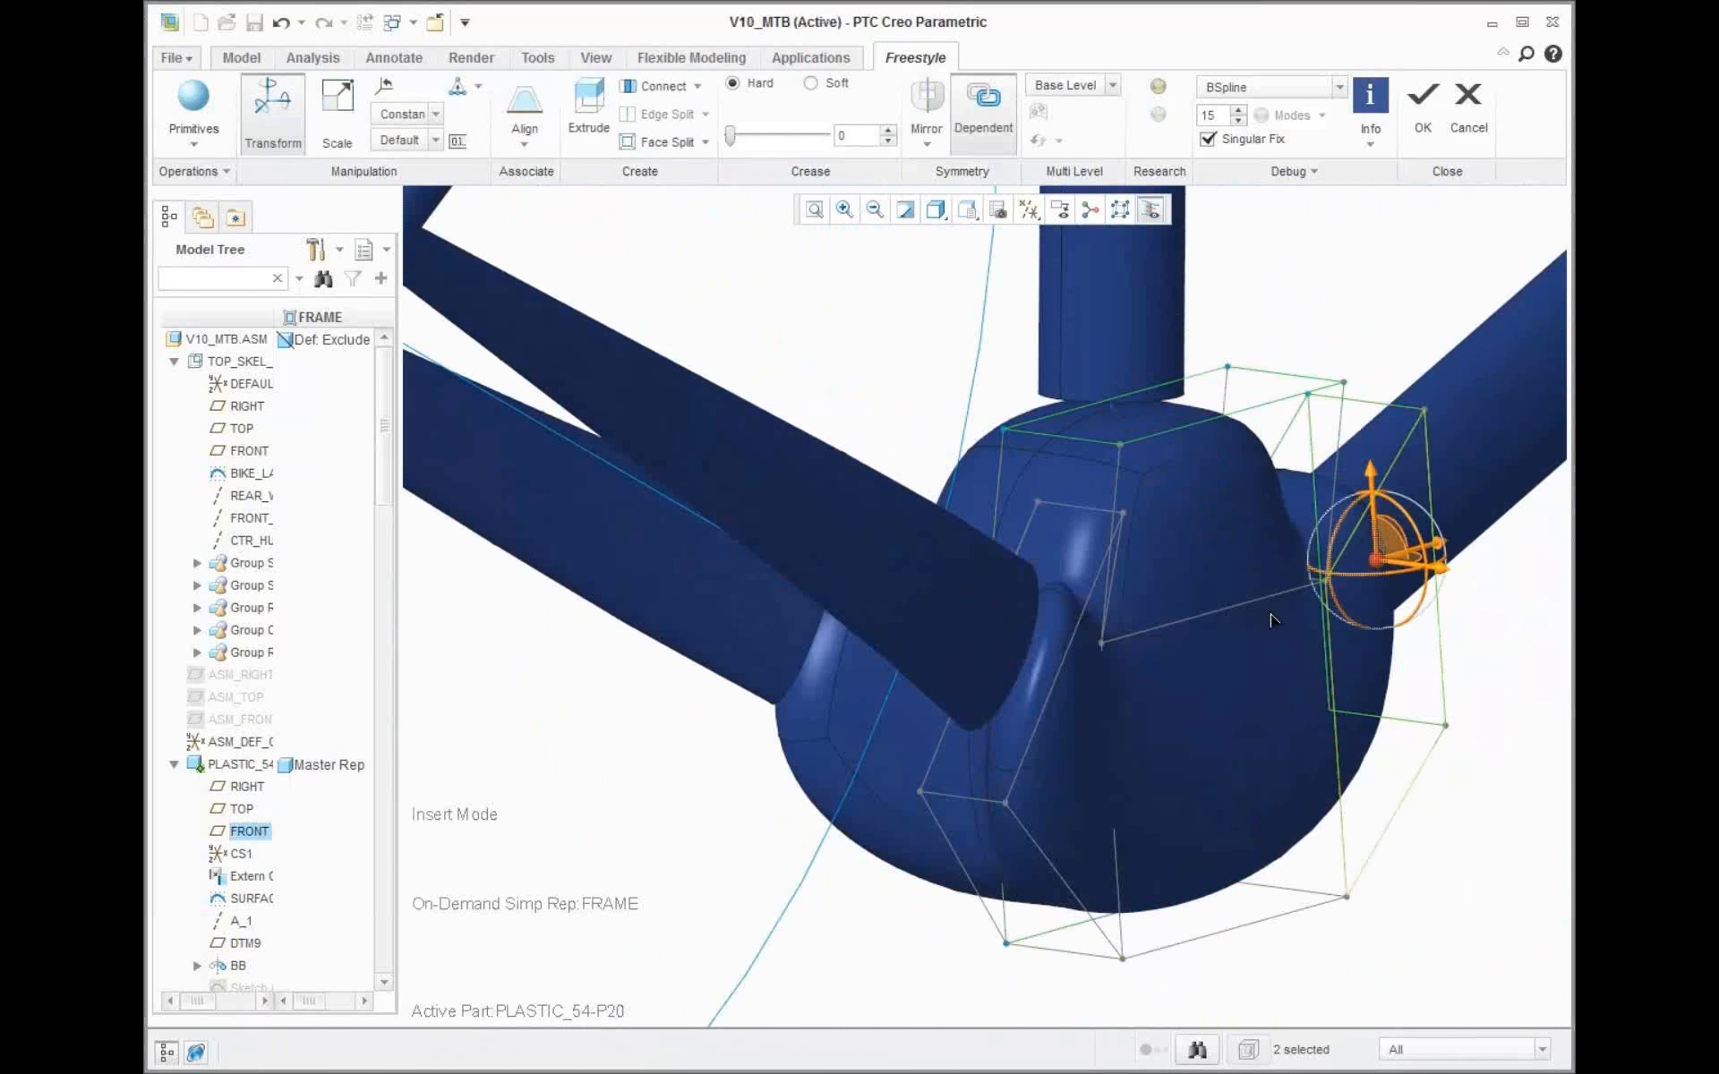
left_click(1001, 748)
key("Delete")
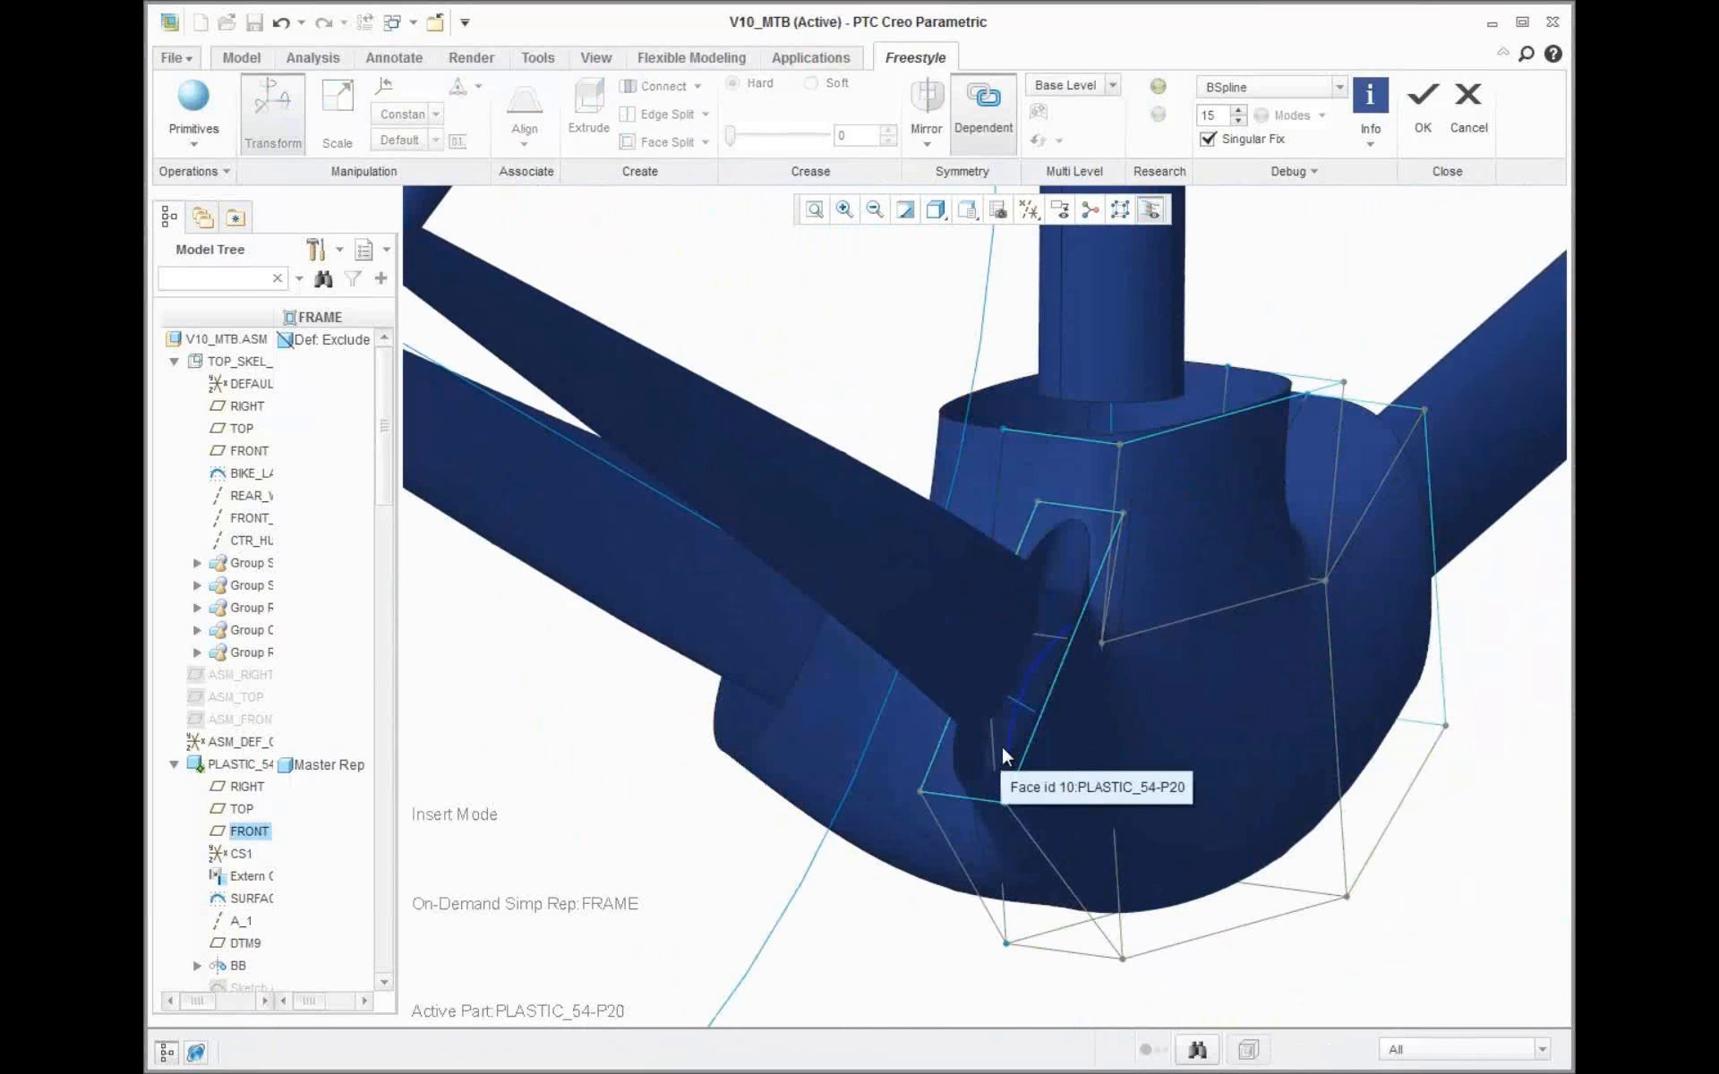
Align the mesh's upper open boundary to the seat tube's end edge with a smooth connection
middle_click_drag(1339, 748, 1089, 464)
left_click(1090, 464)
left_click(1256, 442, "shift")
right_click(1332, 371)
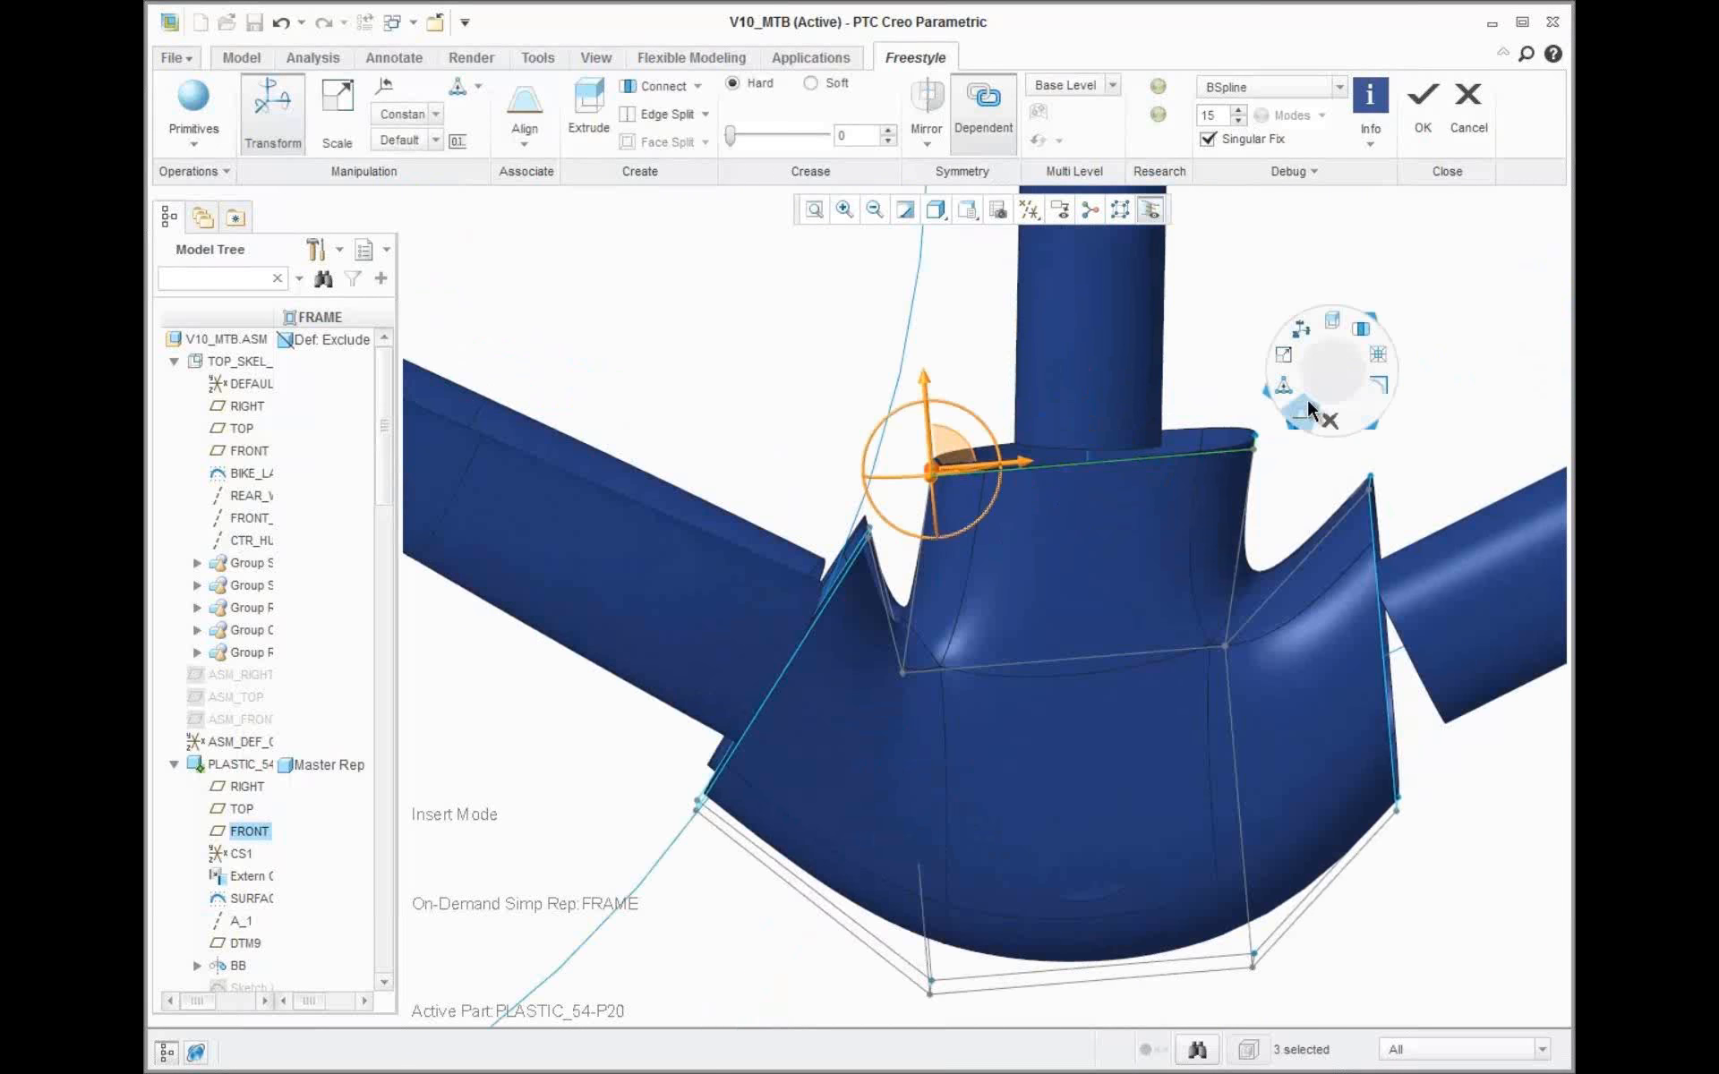
left_click(1308, 405)
left_click(1093, 460)
mouse_move(1093, 460)
middle_mouse_down()
mouse_move(1190, 448)
mouse_move(1102, 459)
middle_mouse_up()
right_click(1100, 455)
key("Escape")
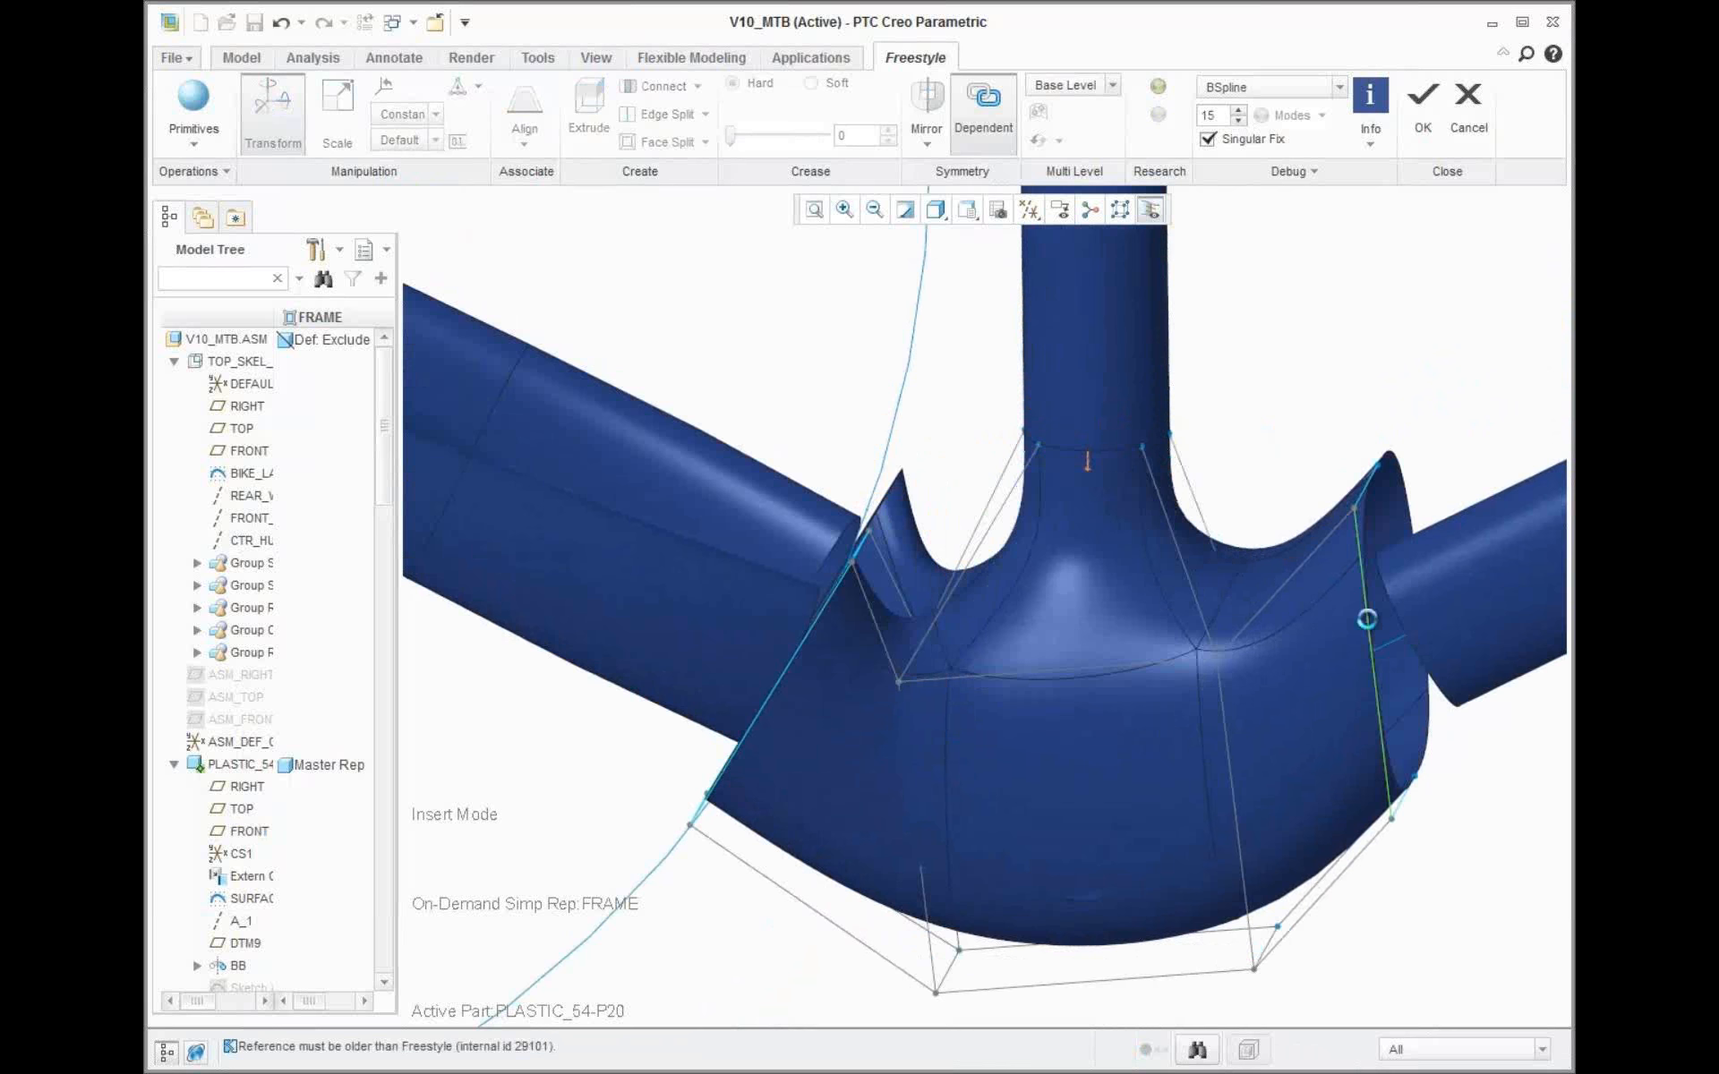
Align the open mesh boundary beside the down tube to that tube's end edge
left_click(1357, 591)
left_click(1356, 551)
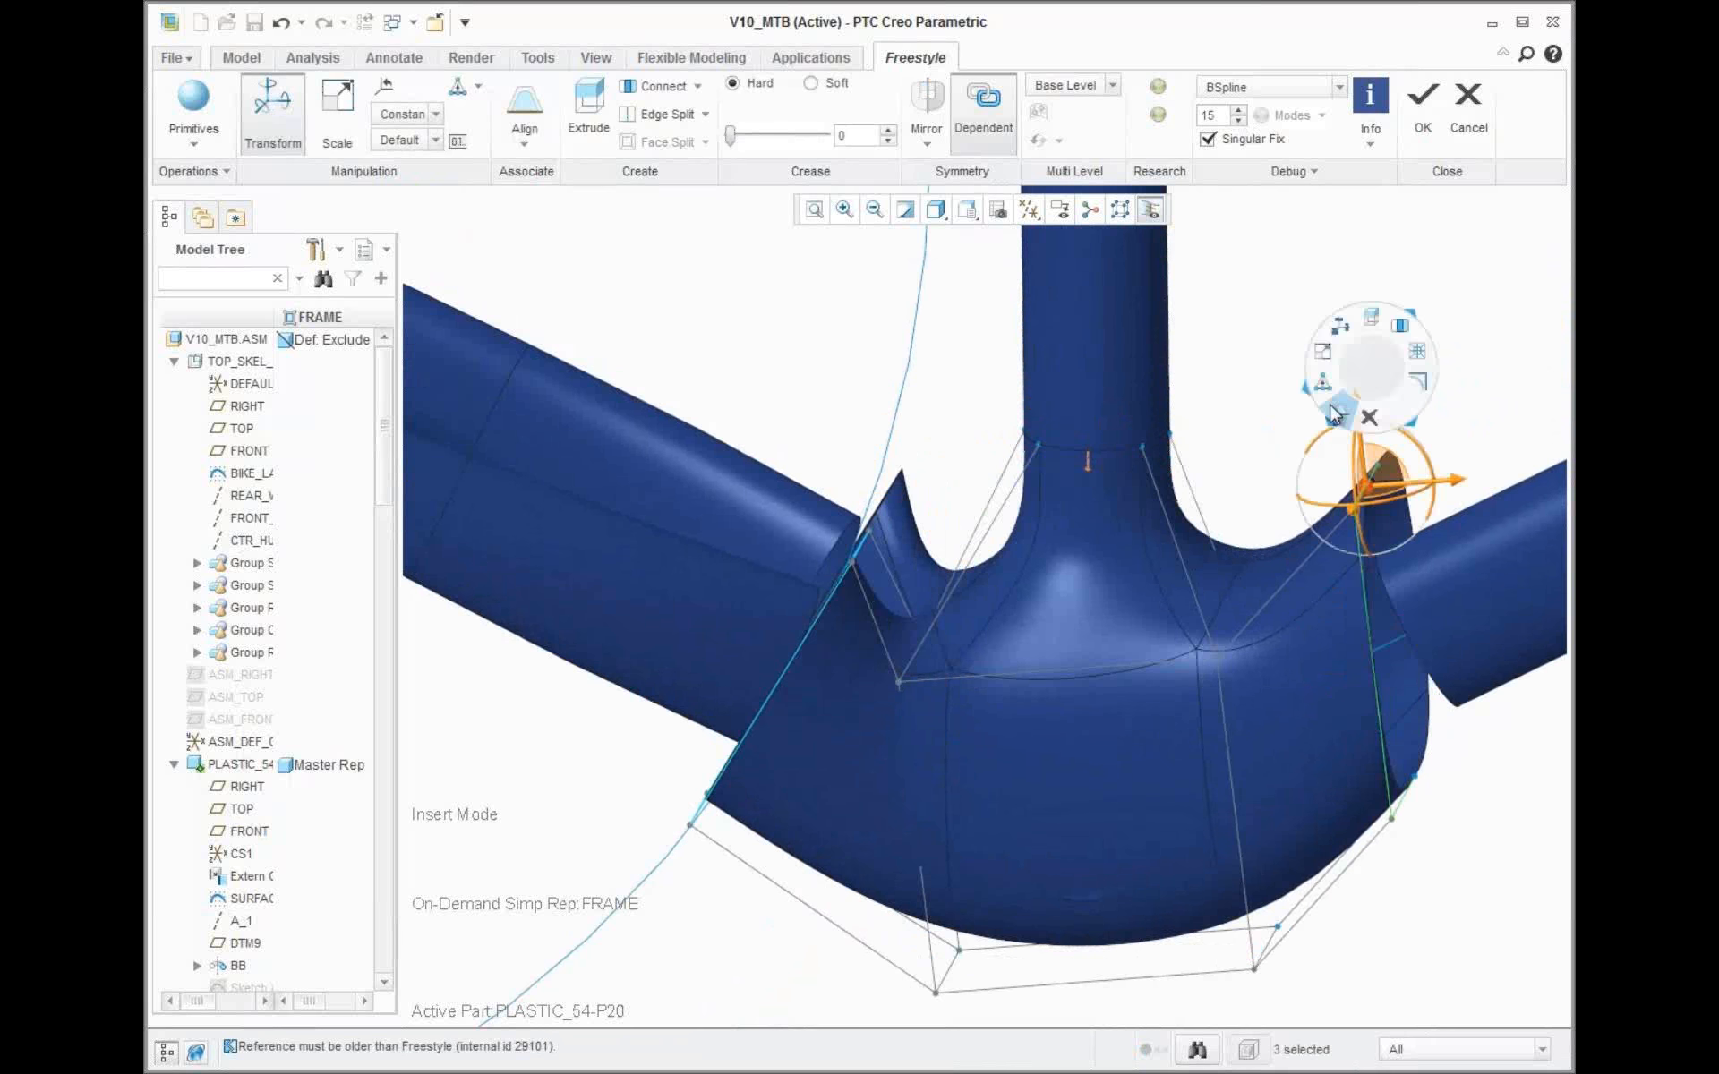
key("ctrl+z")
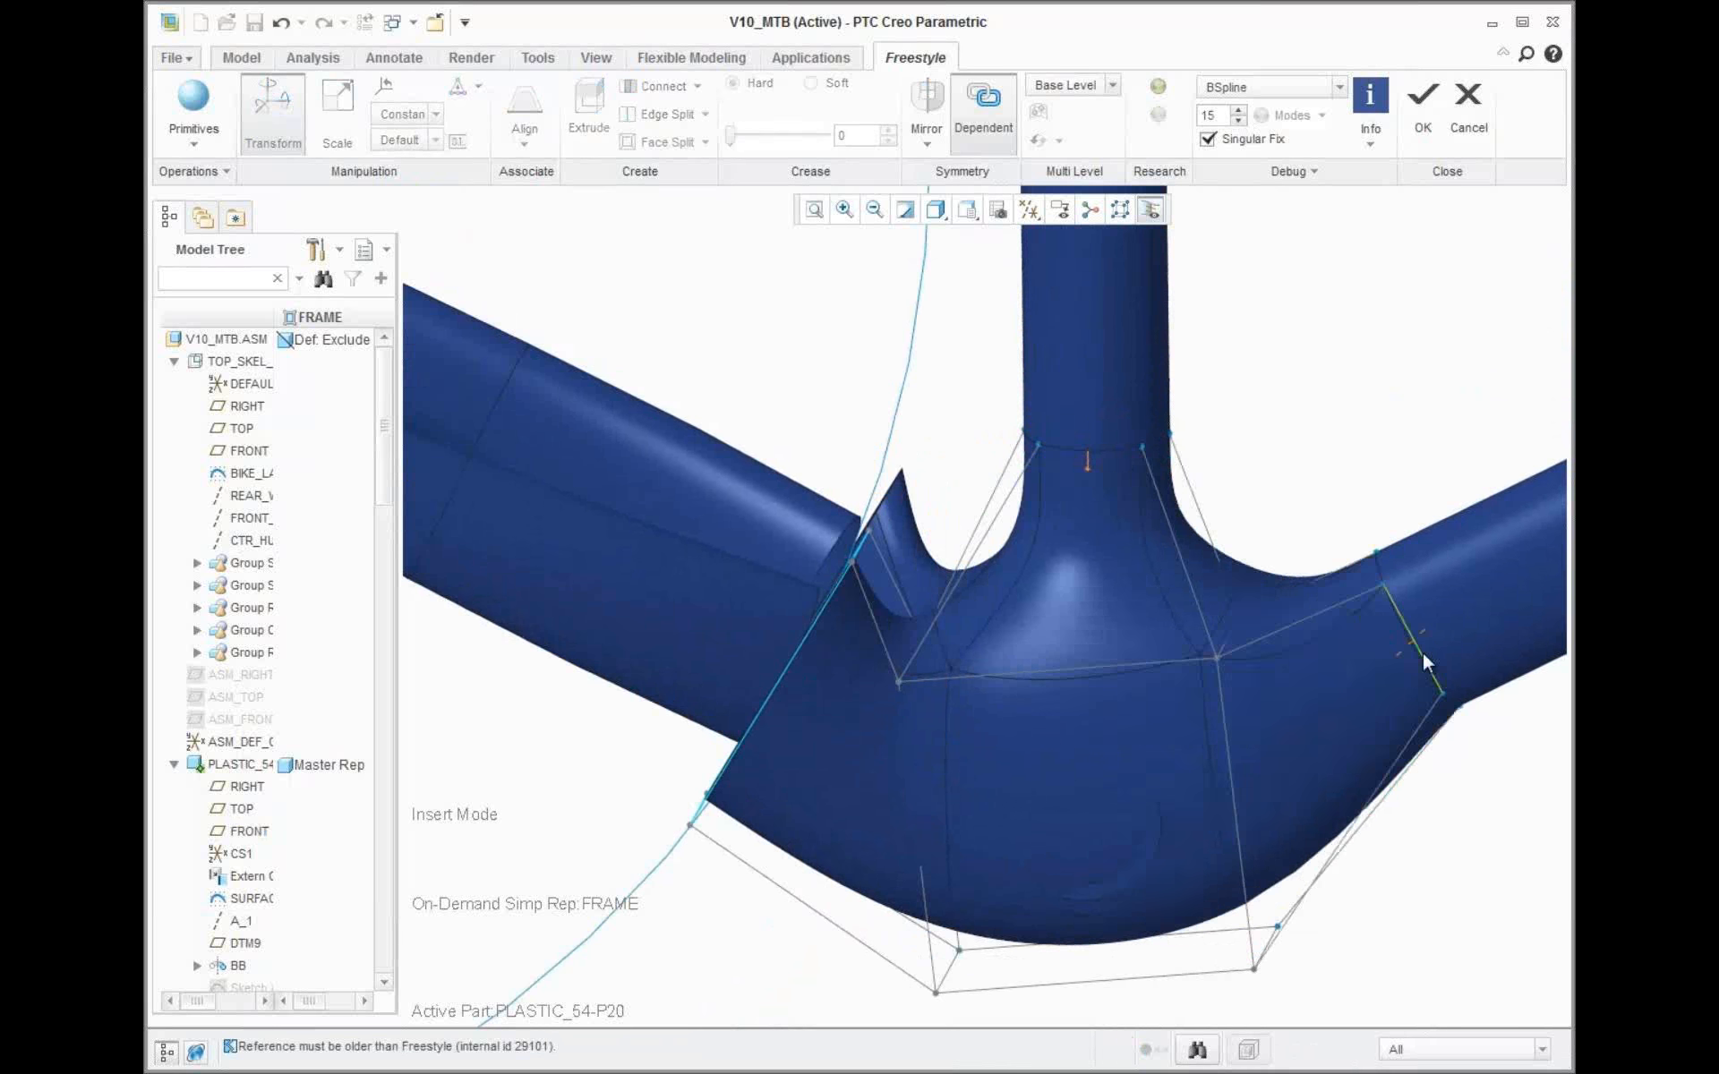
Align the open mesh boundary beside the chainstay to the chainstay's end edge with a smooth connection
left_click(823, 621)
left_click(832, 594)
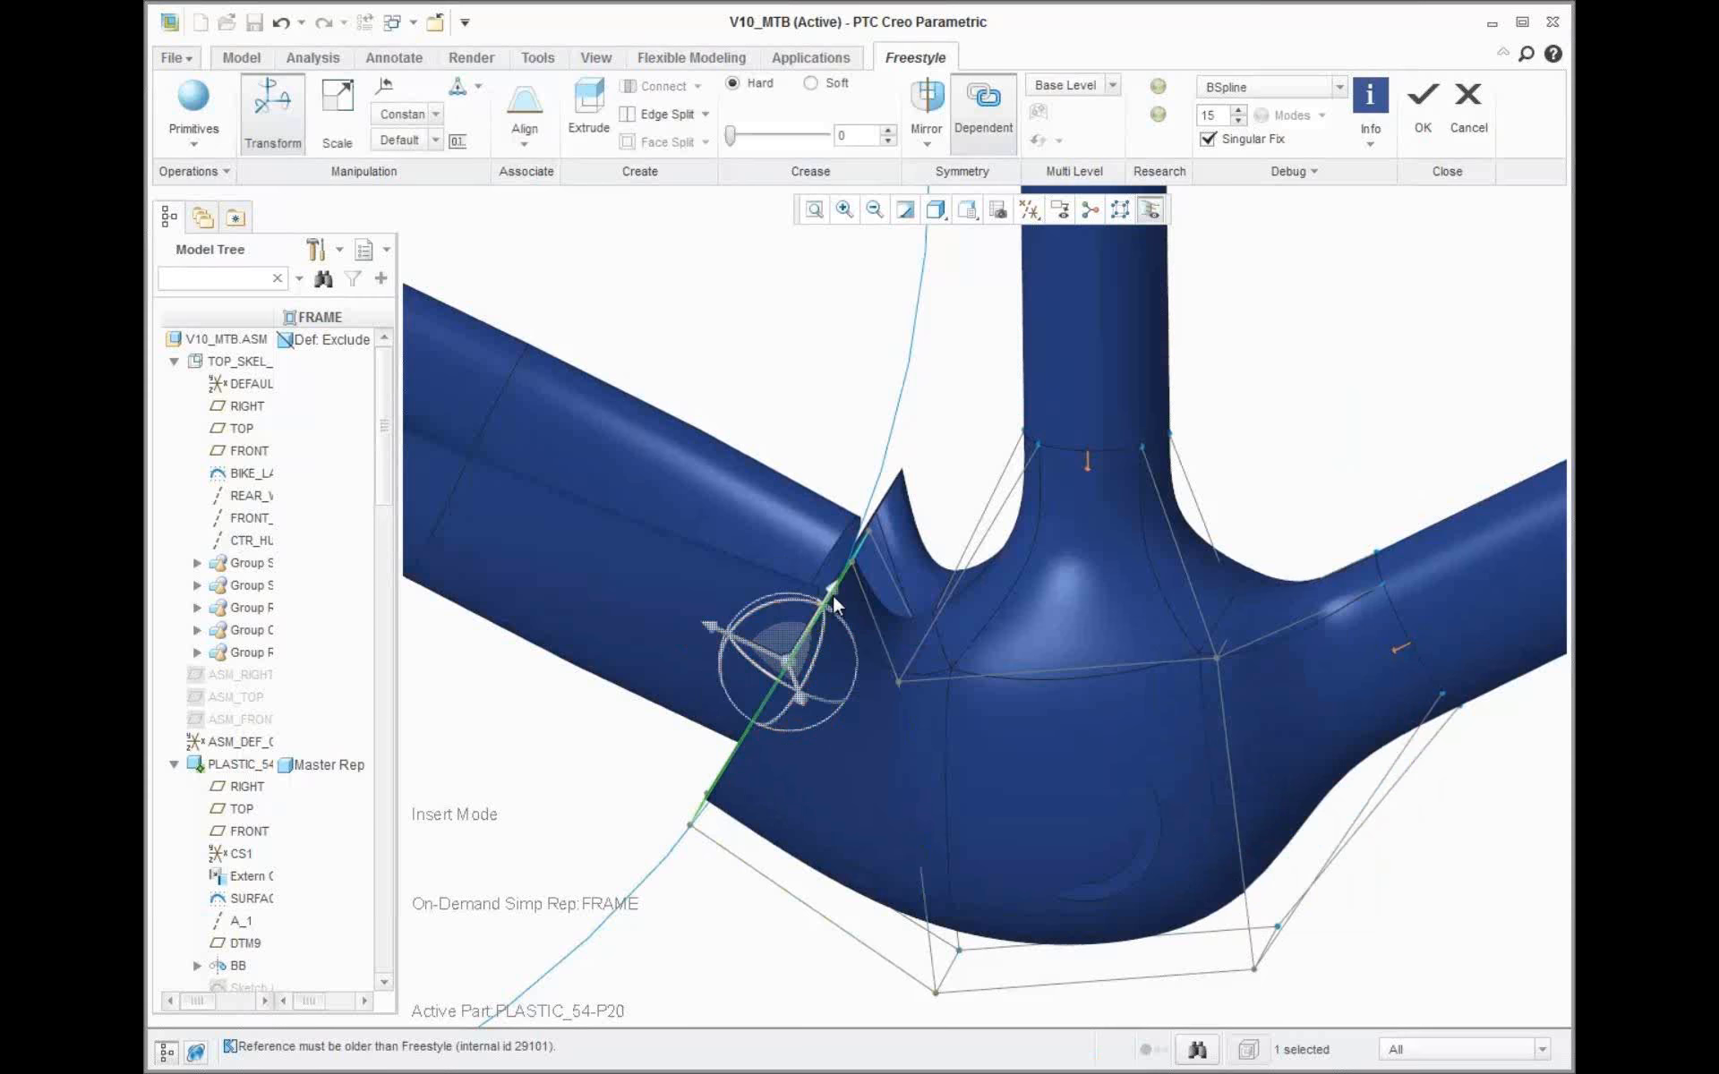
middle_click_drag(872, 606, 838, 603)
left_click(837, 604)
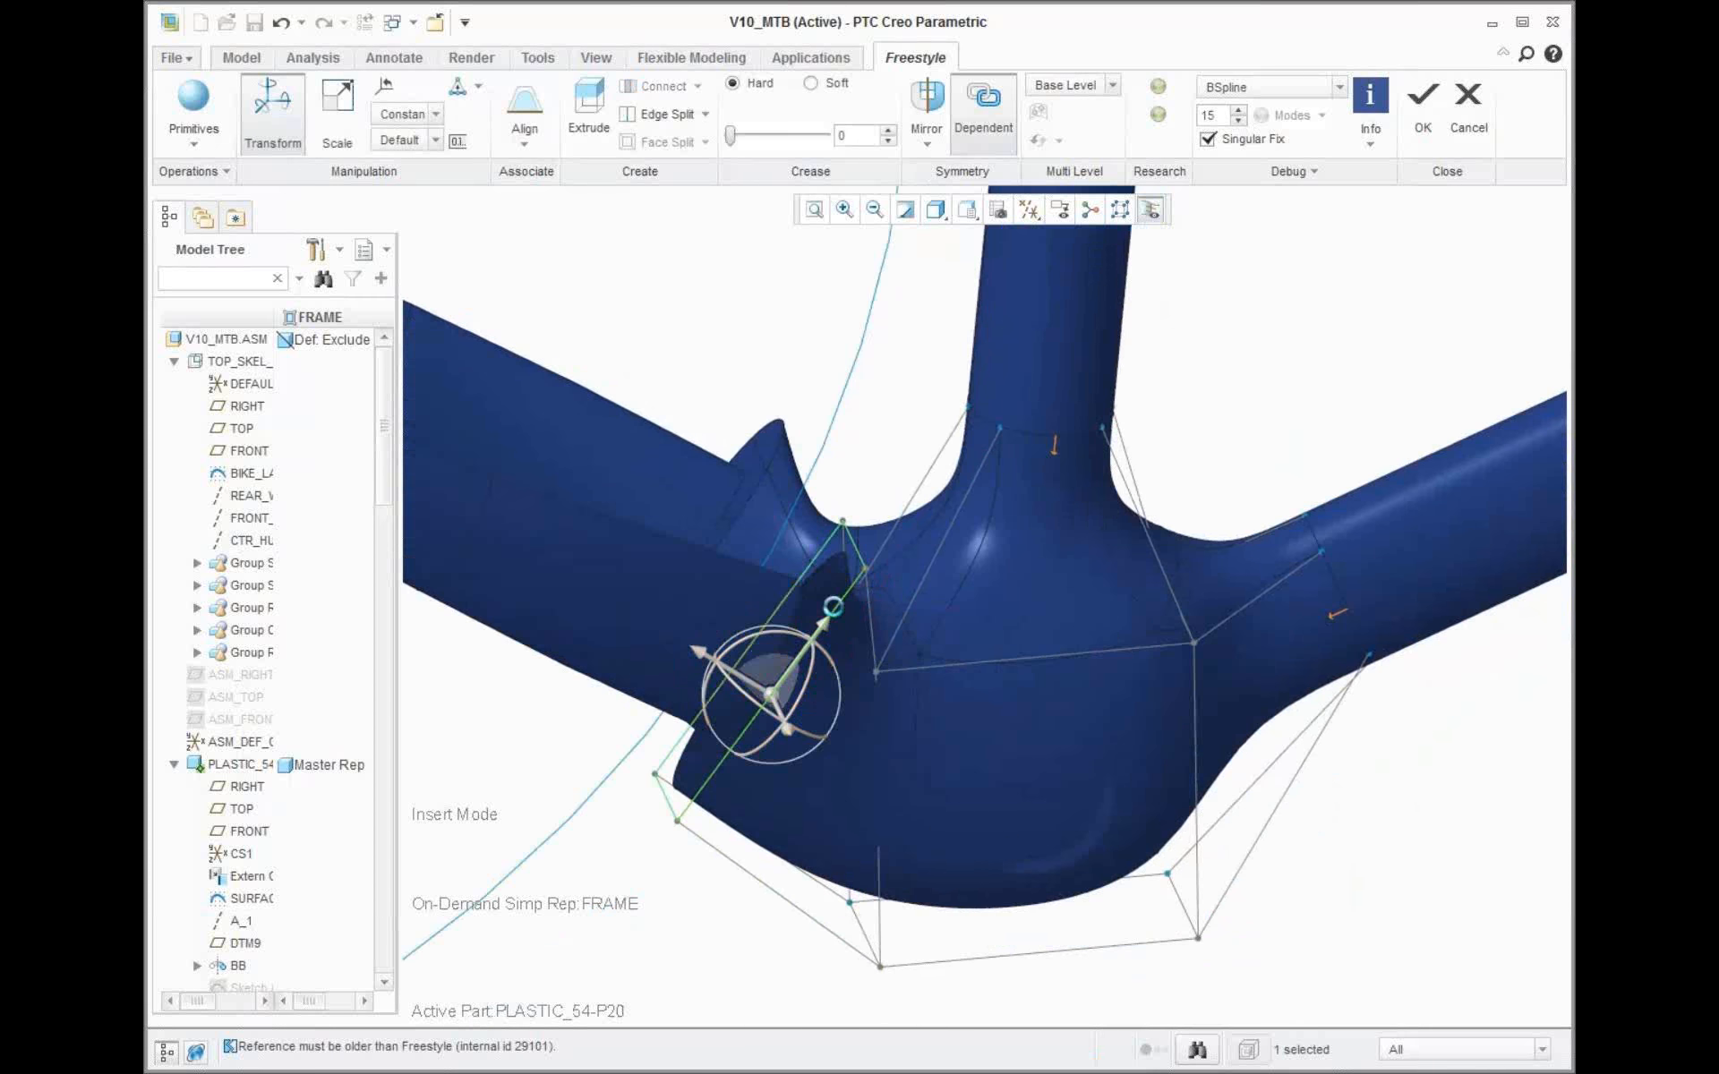
left_click(833, 603, "ctrl")
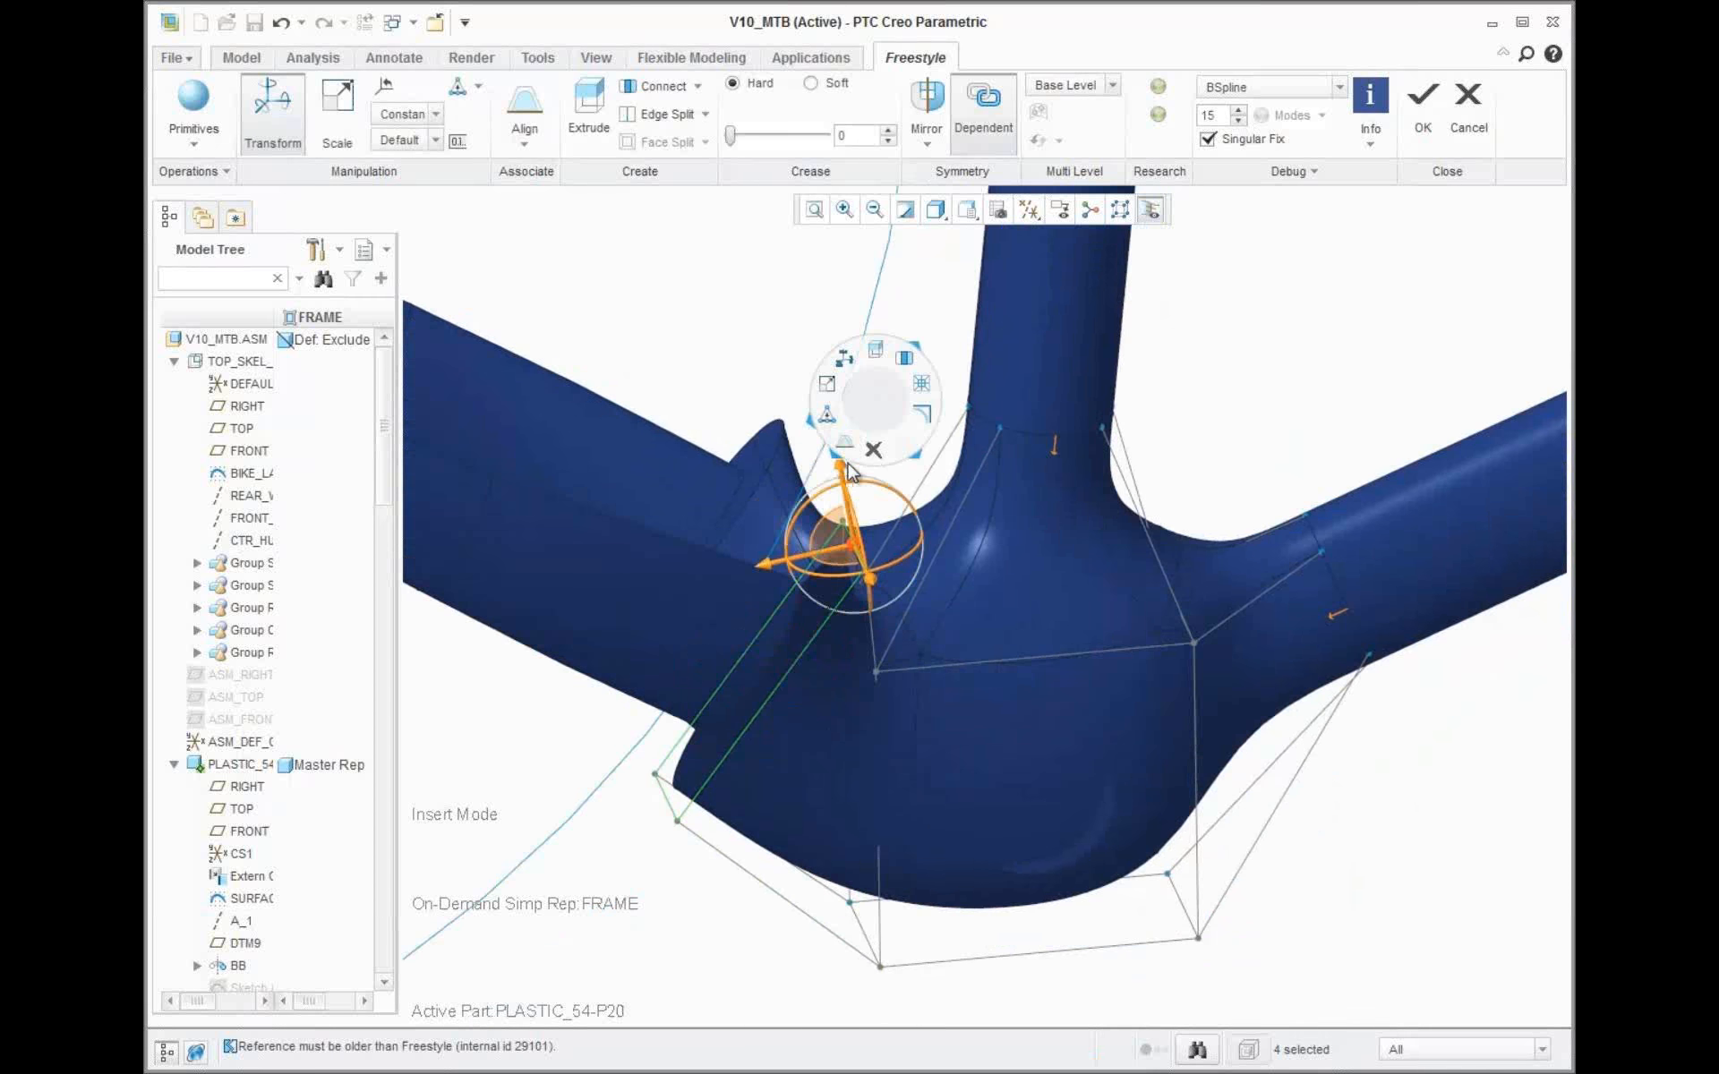
left_click_drag(849, 471, 857, 625)
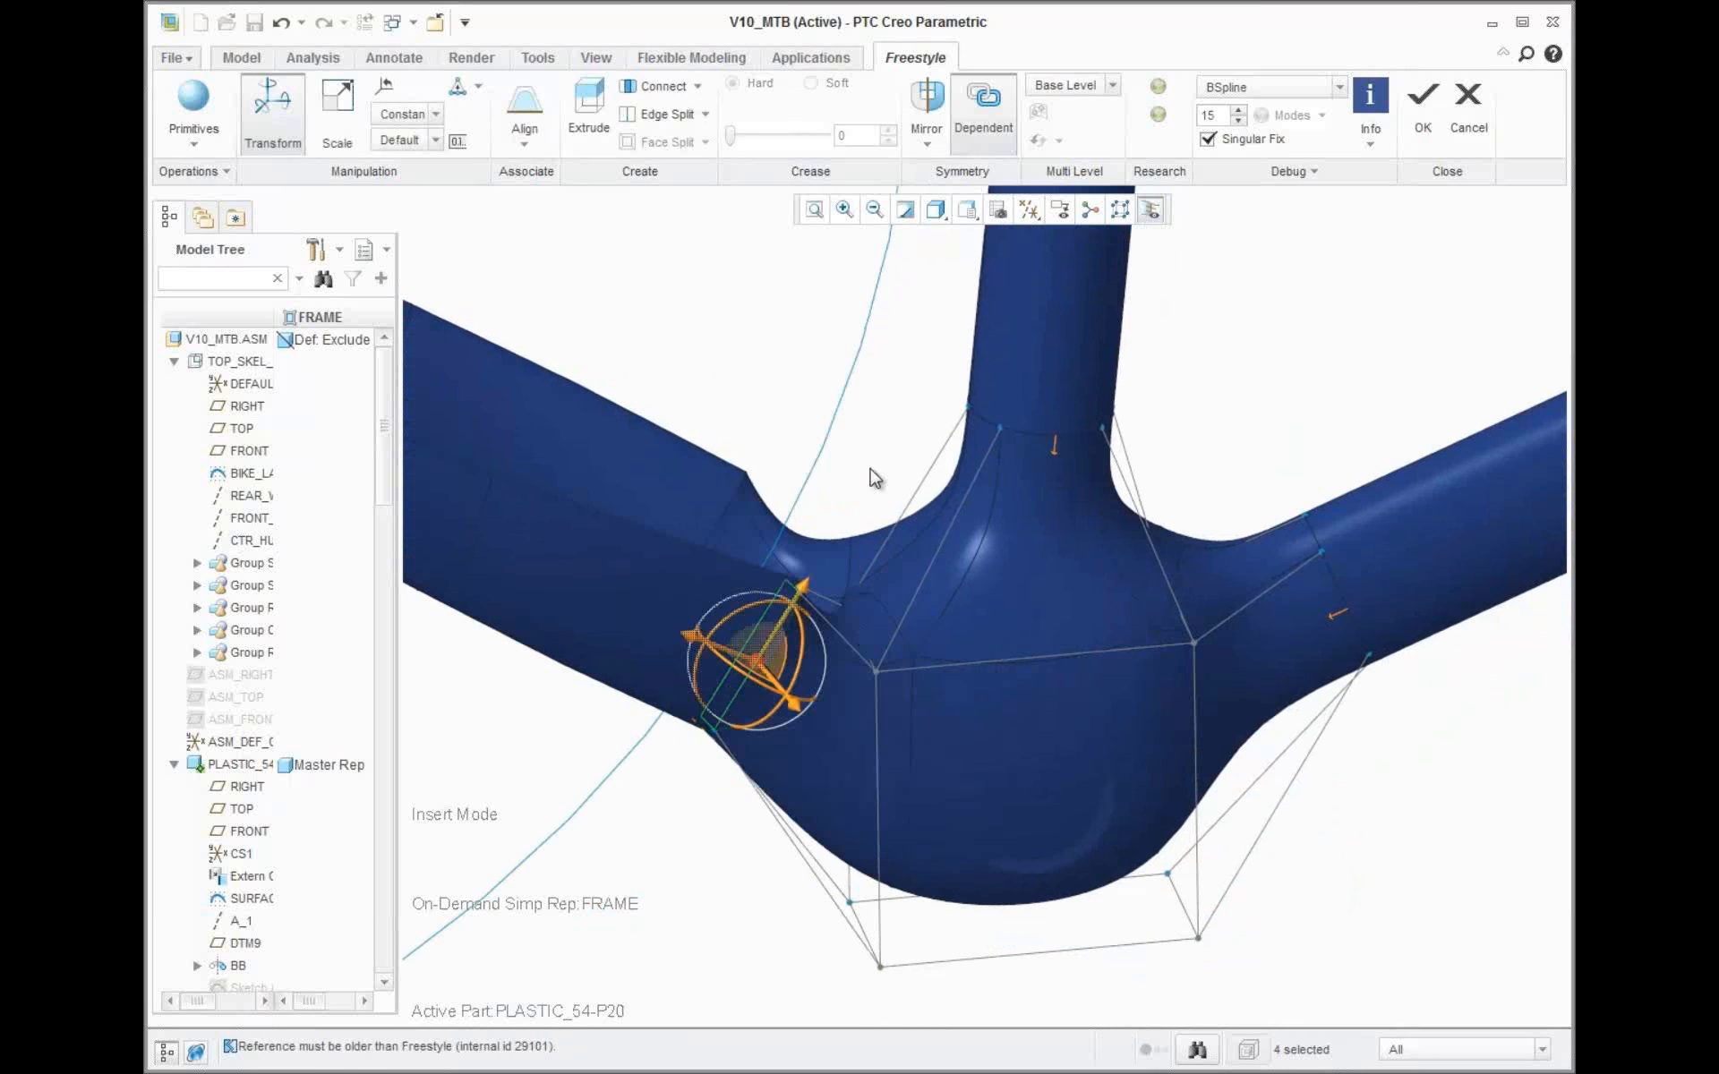
right_click(550, 719)
left_click(644, 894)
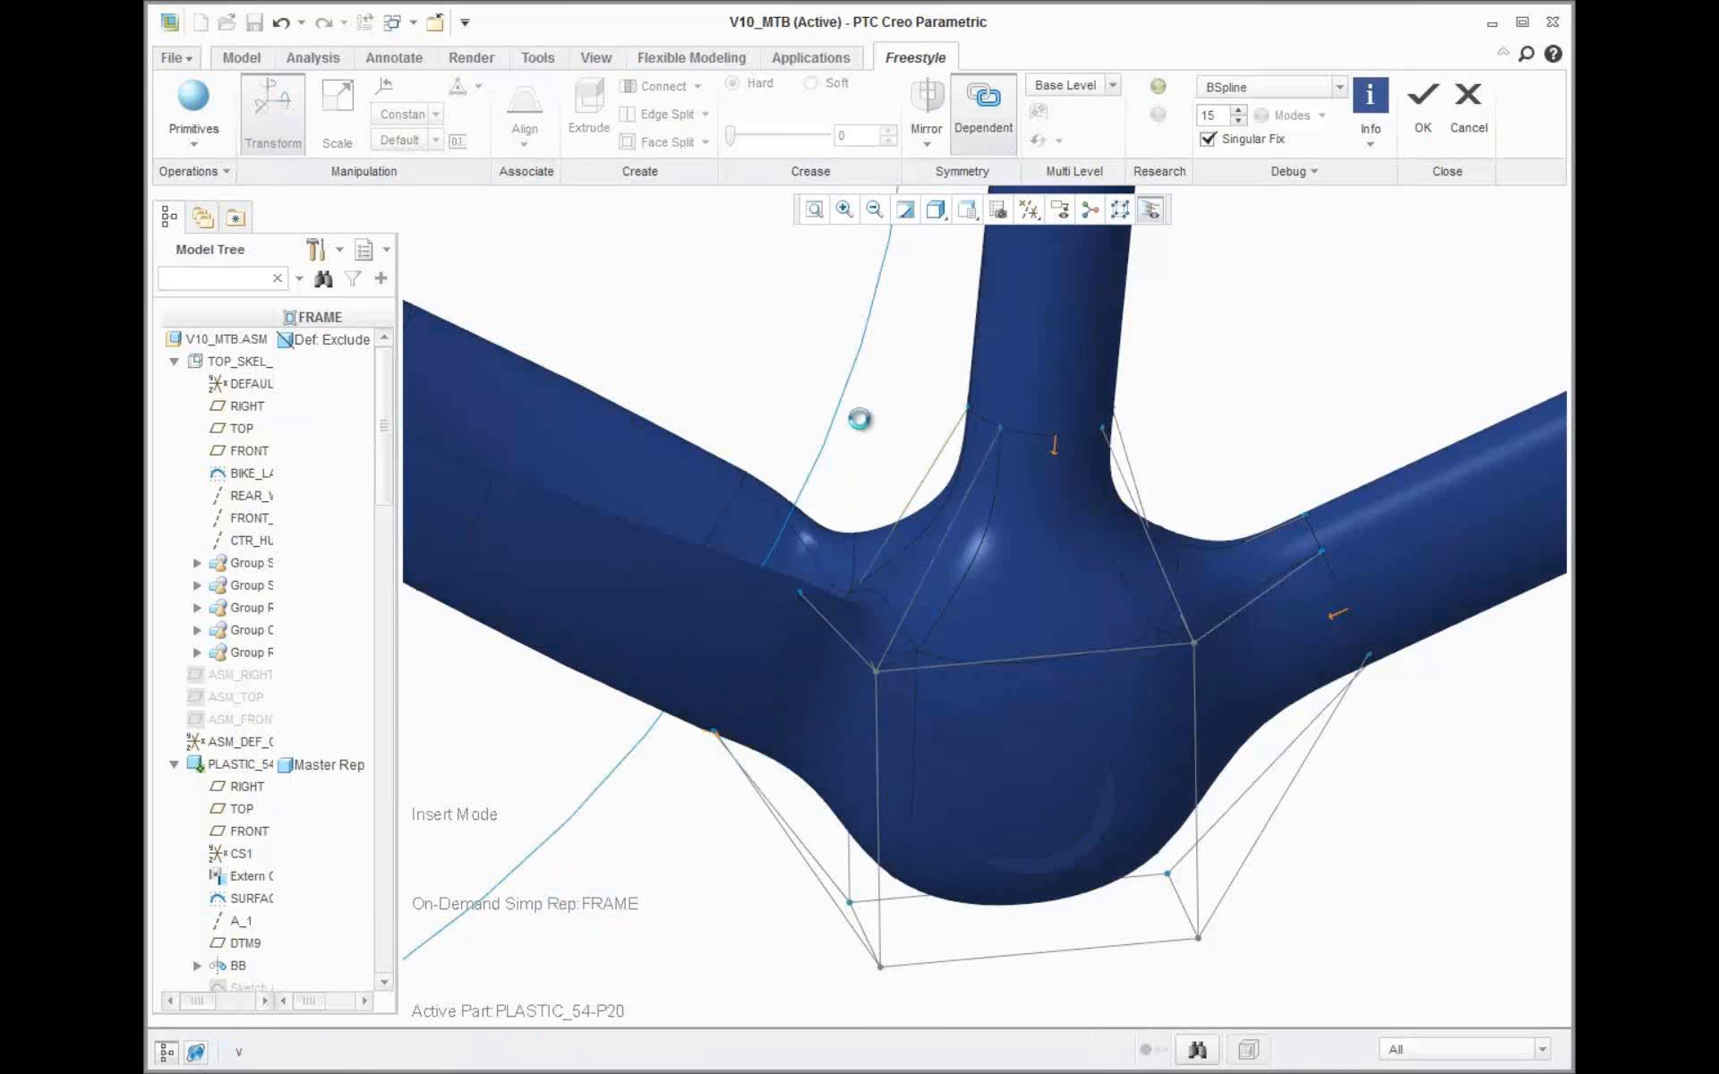
Move the four inner side faces of the bottom bracket mesh slightly inward and delete them to open its side
key("ctrl+d")
scroll(966, 818, "up", 5)
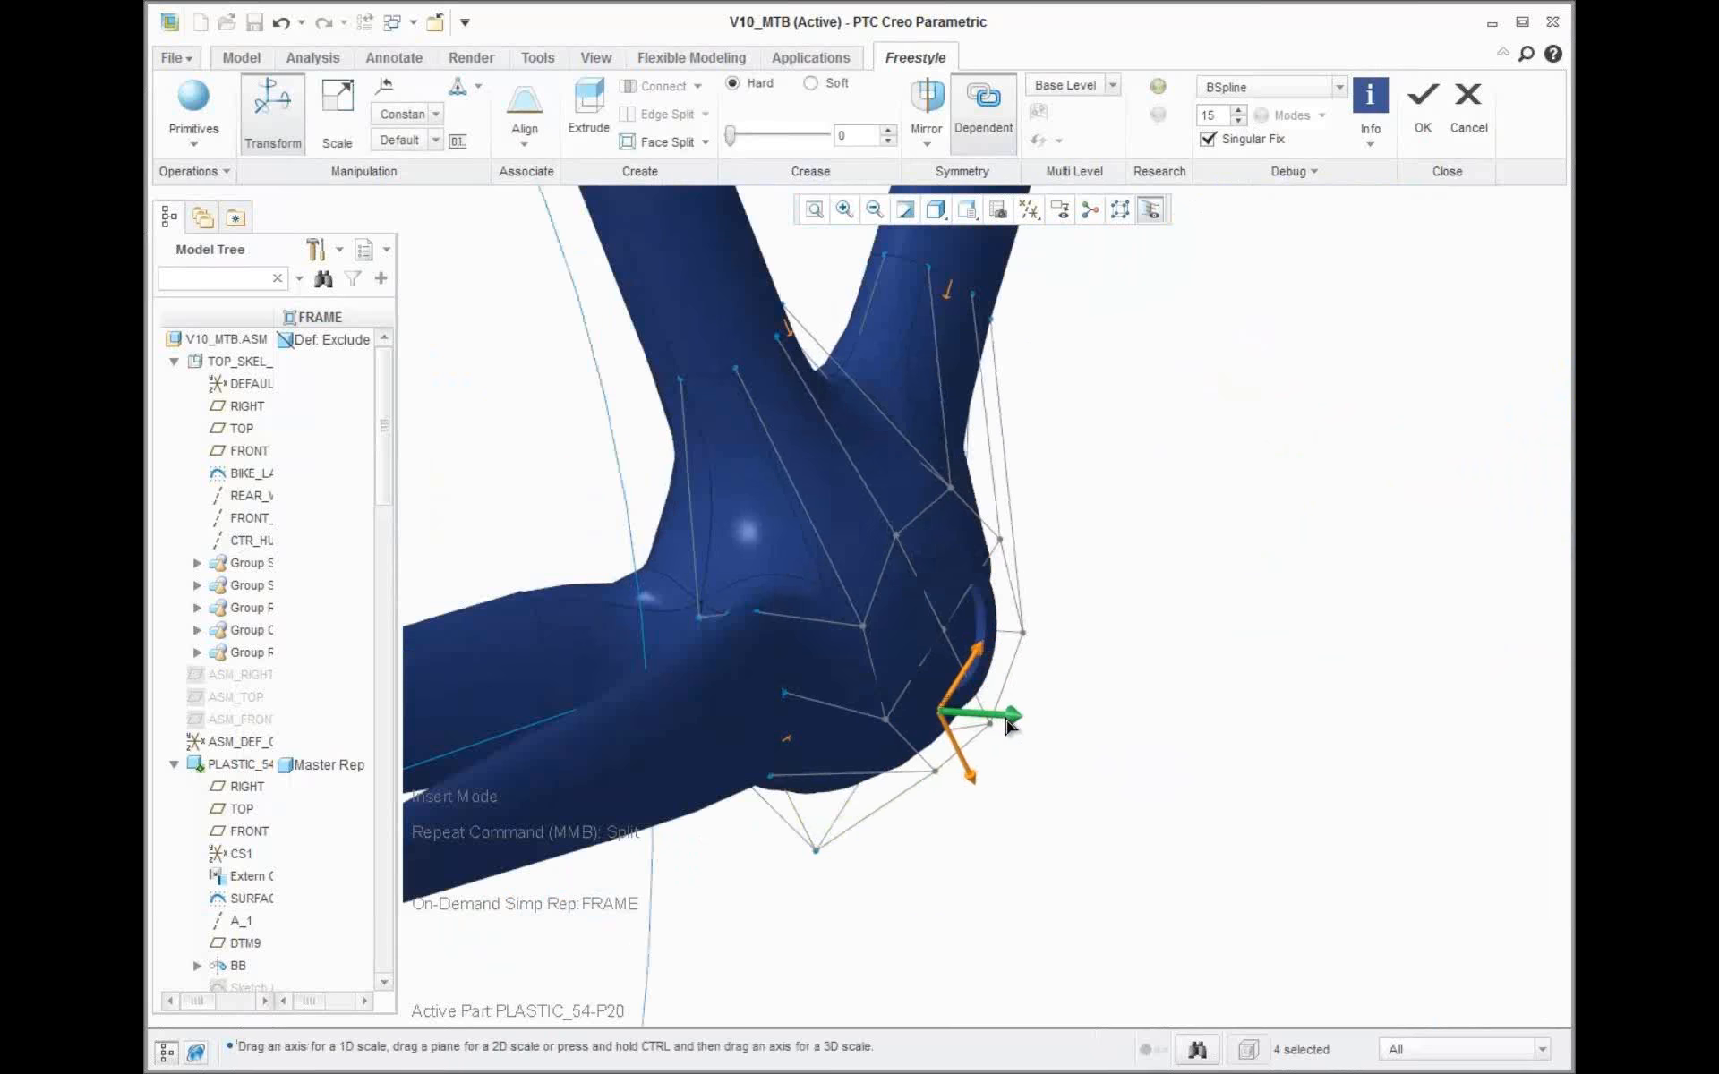
left_click_drag(1008, 716, 988, 715)
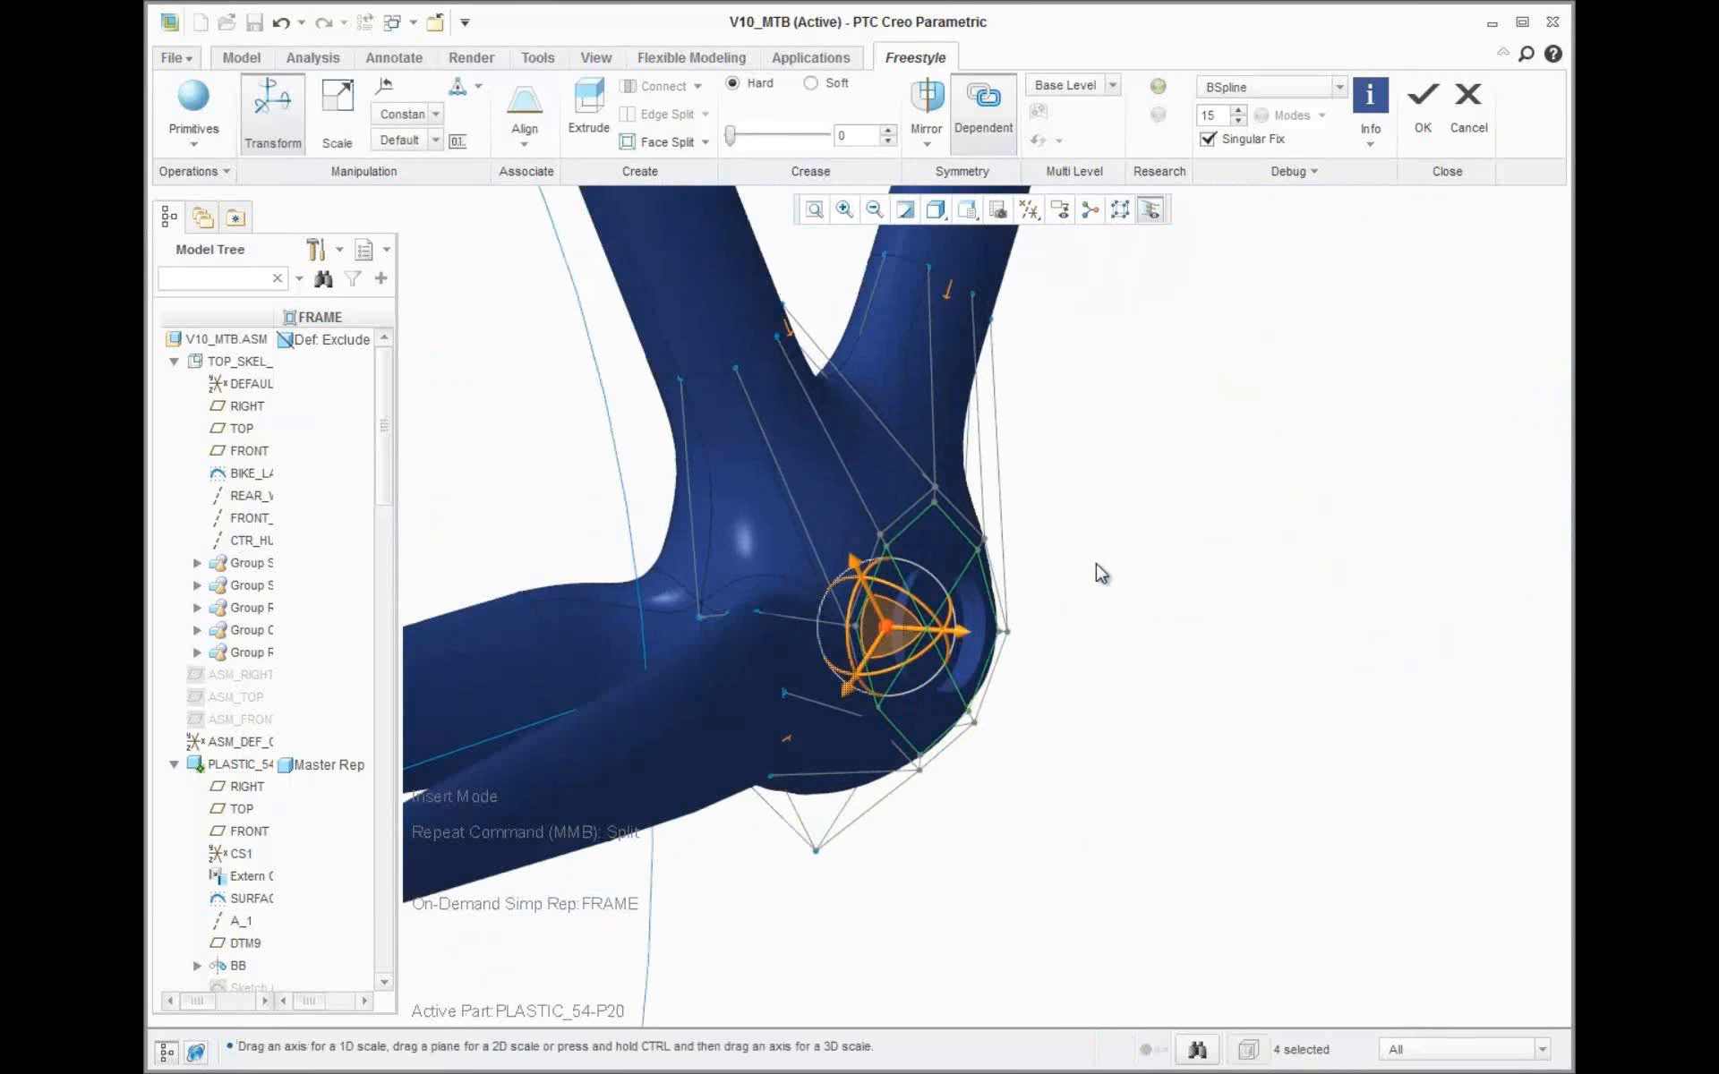
scroll(957, 573, "up", 3)
key("Delete")
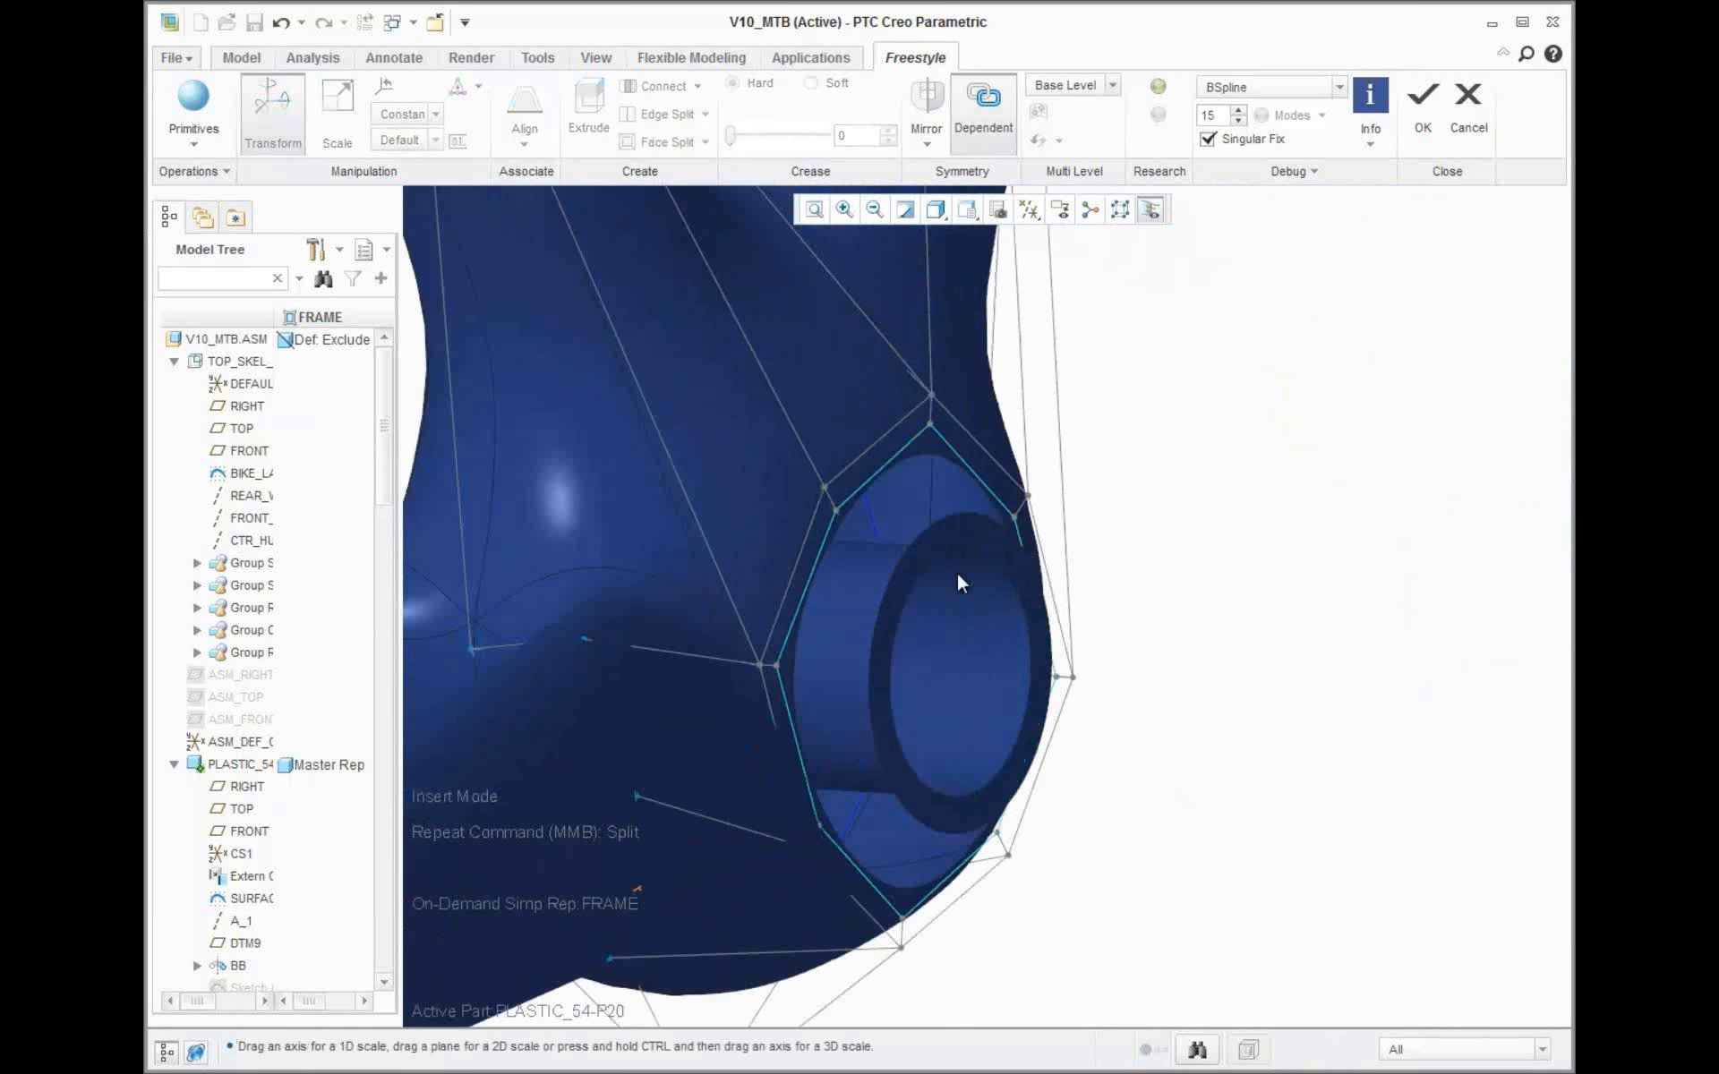
Align the eight-edge loop of the side opening to the round edge of the bottom bracket shell
left_click(888, 471)
left_click(976, 473, "shift")
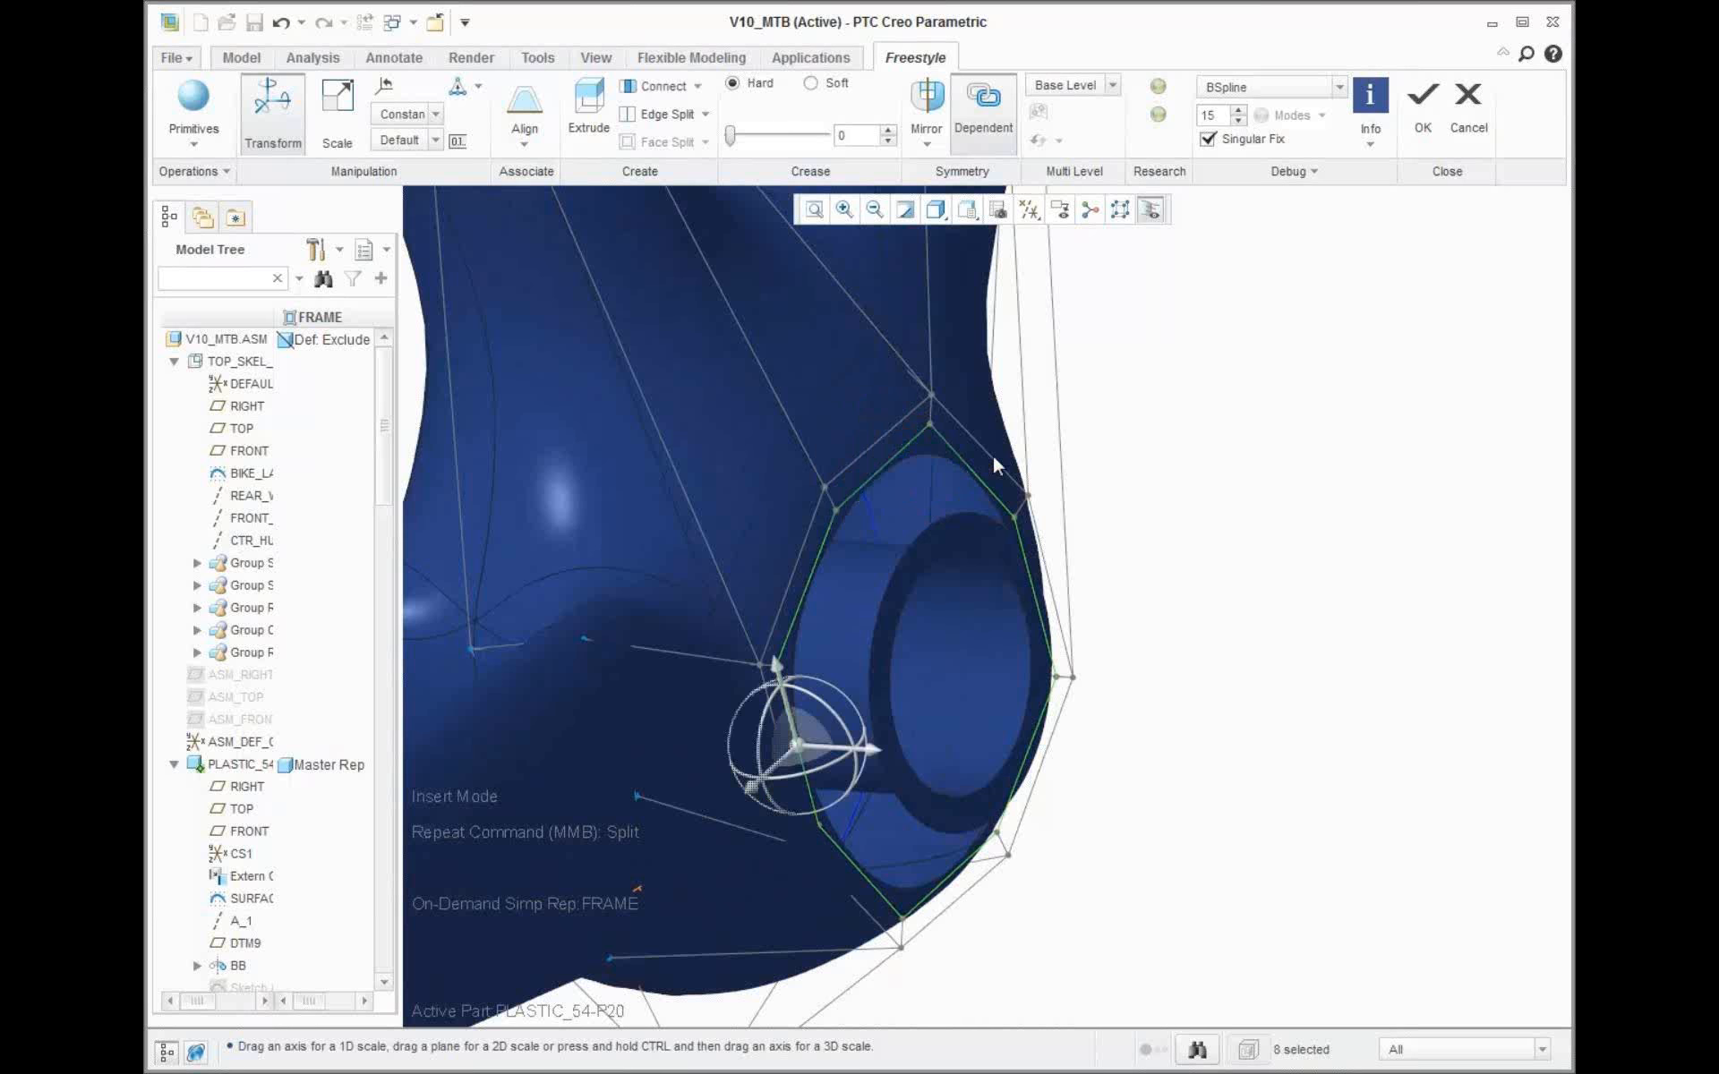
right_click_drag(1117, 438, 1063, 510)
middle_click_drag(1039, 502, 729, 572)
Reposition the three control vertices along the bottom bracket's underside to even out its outer curve around the hole
key("ctrl+d")
scroll(976, 813, "down", 6)
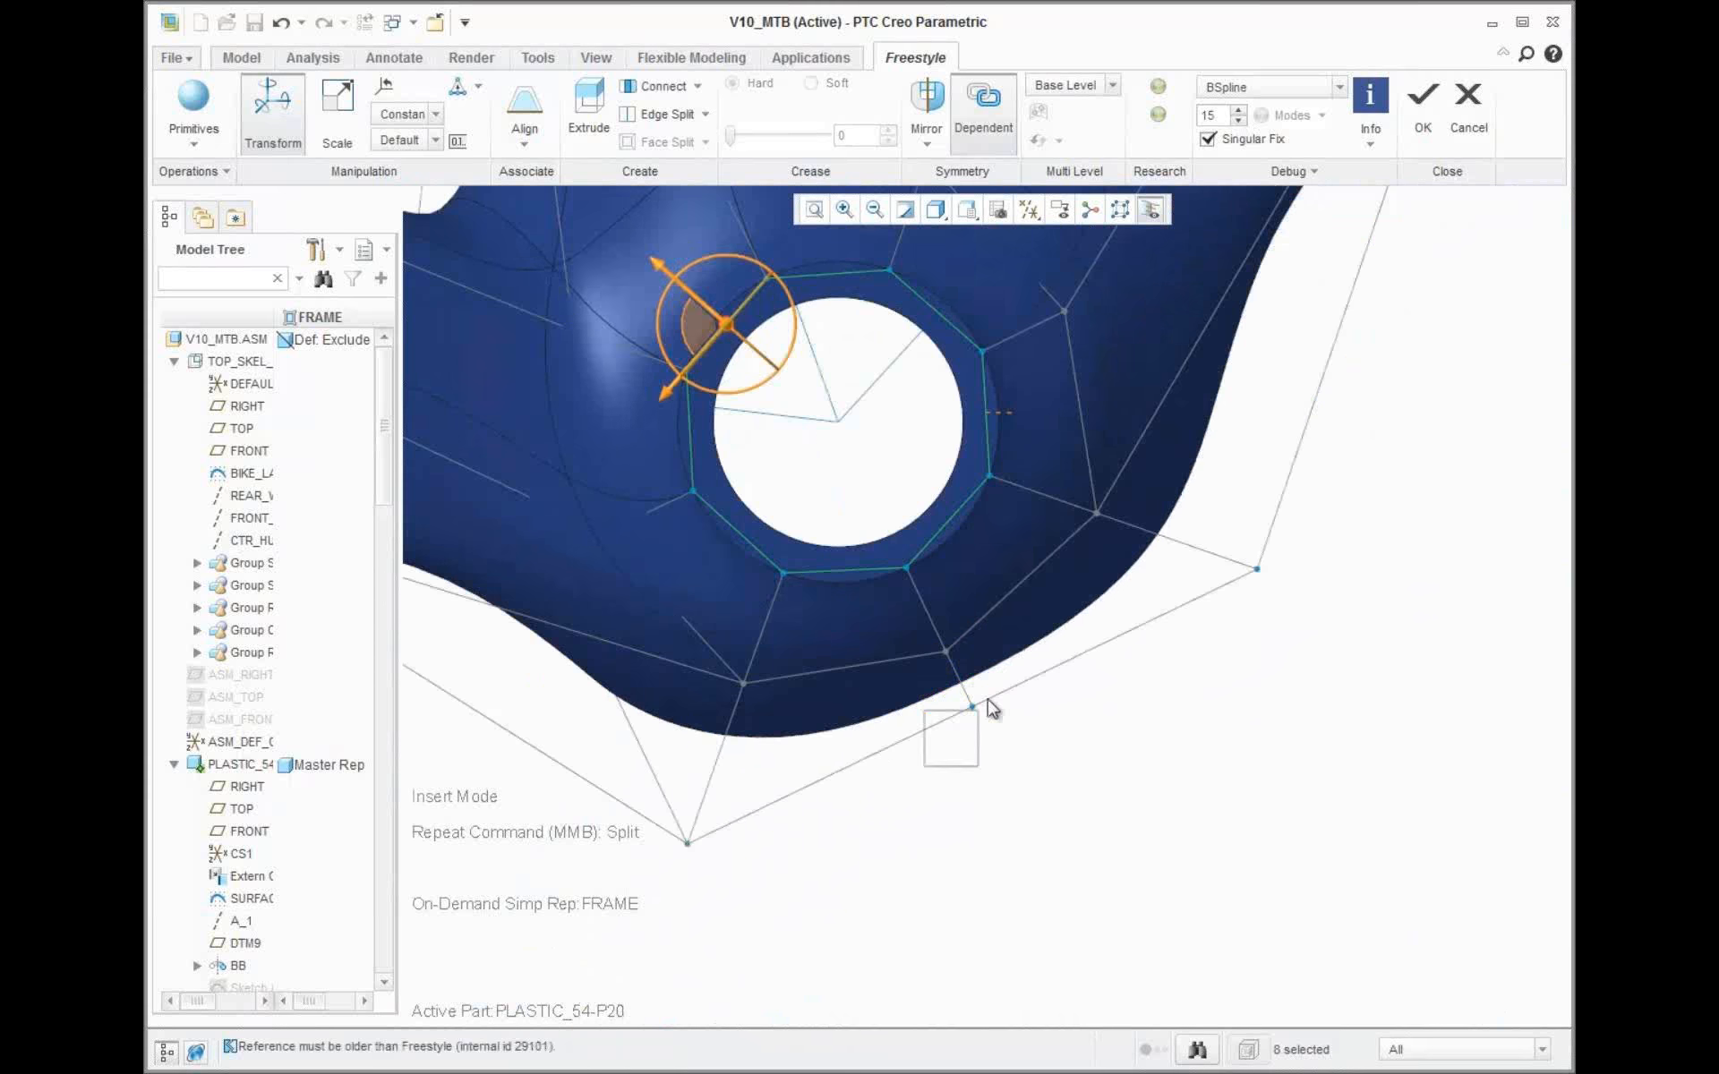
left_click_drag(988, 701, 994, 696)
left_click_drag(1005, 693, 1019, 727)
left_click(687, 844)
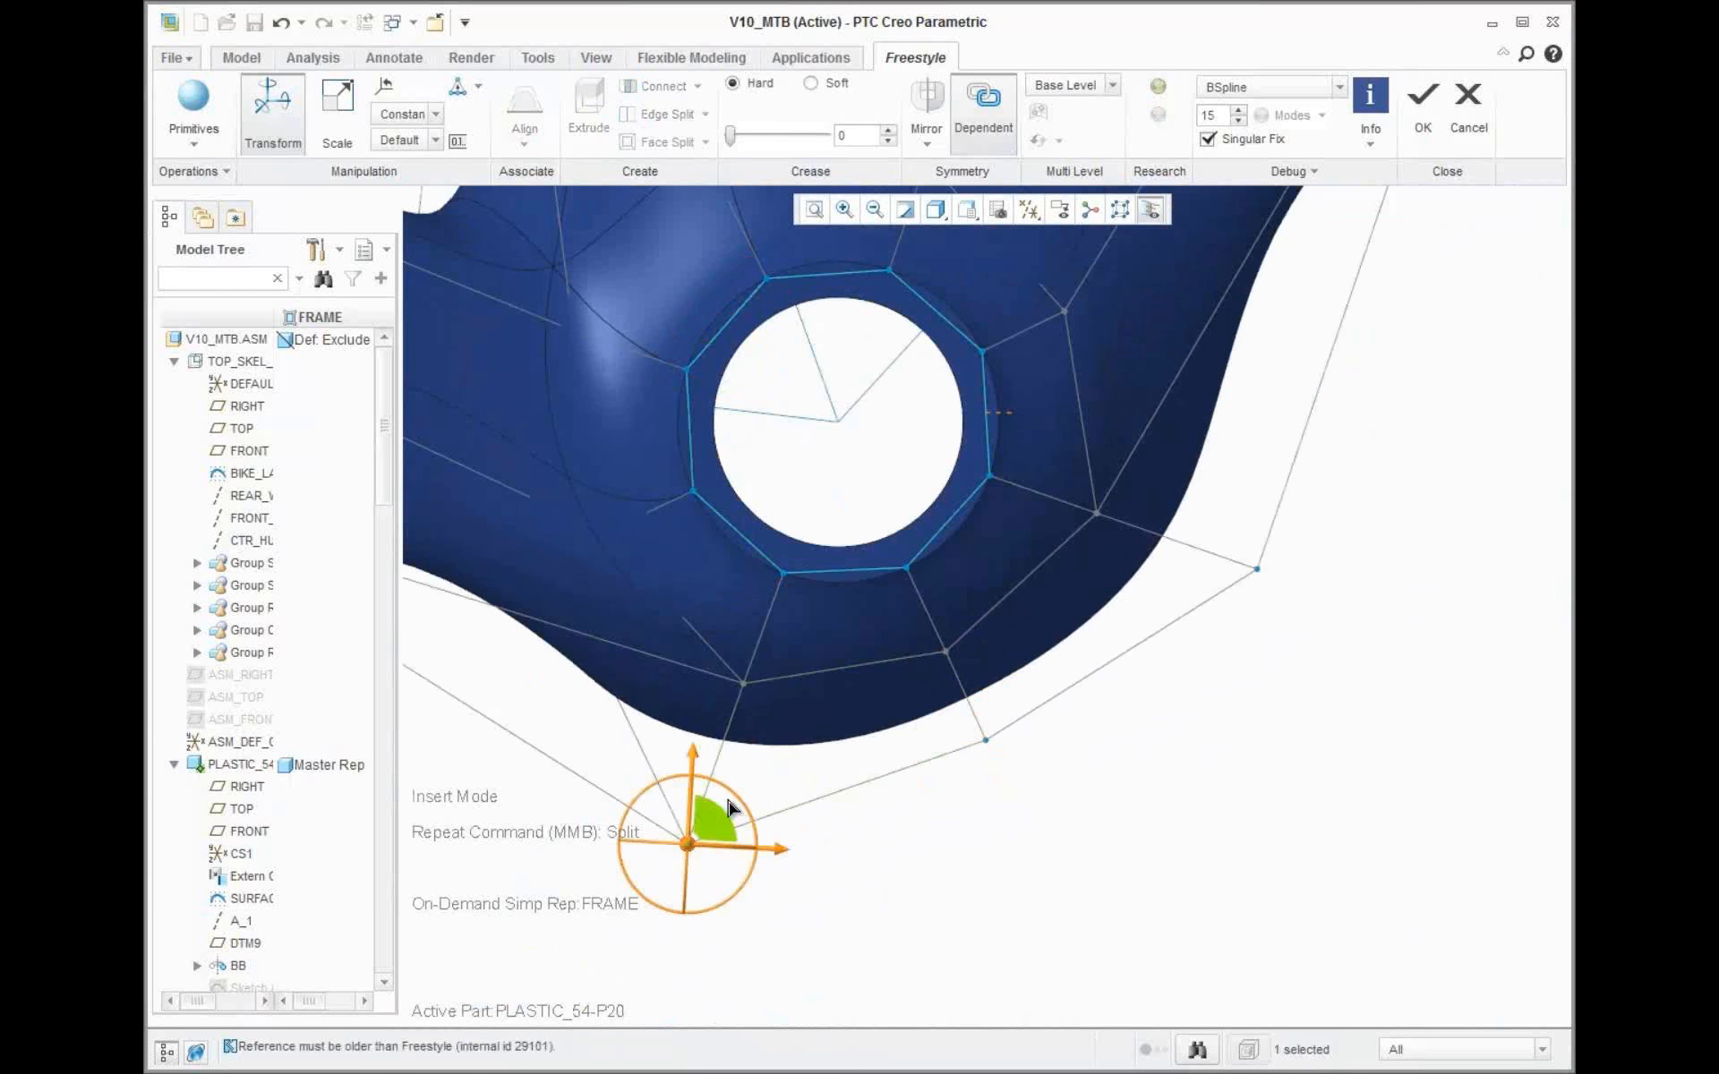
left_click_drag(730, 808, 750, 742)
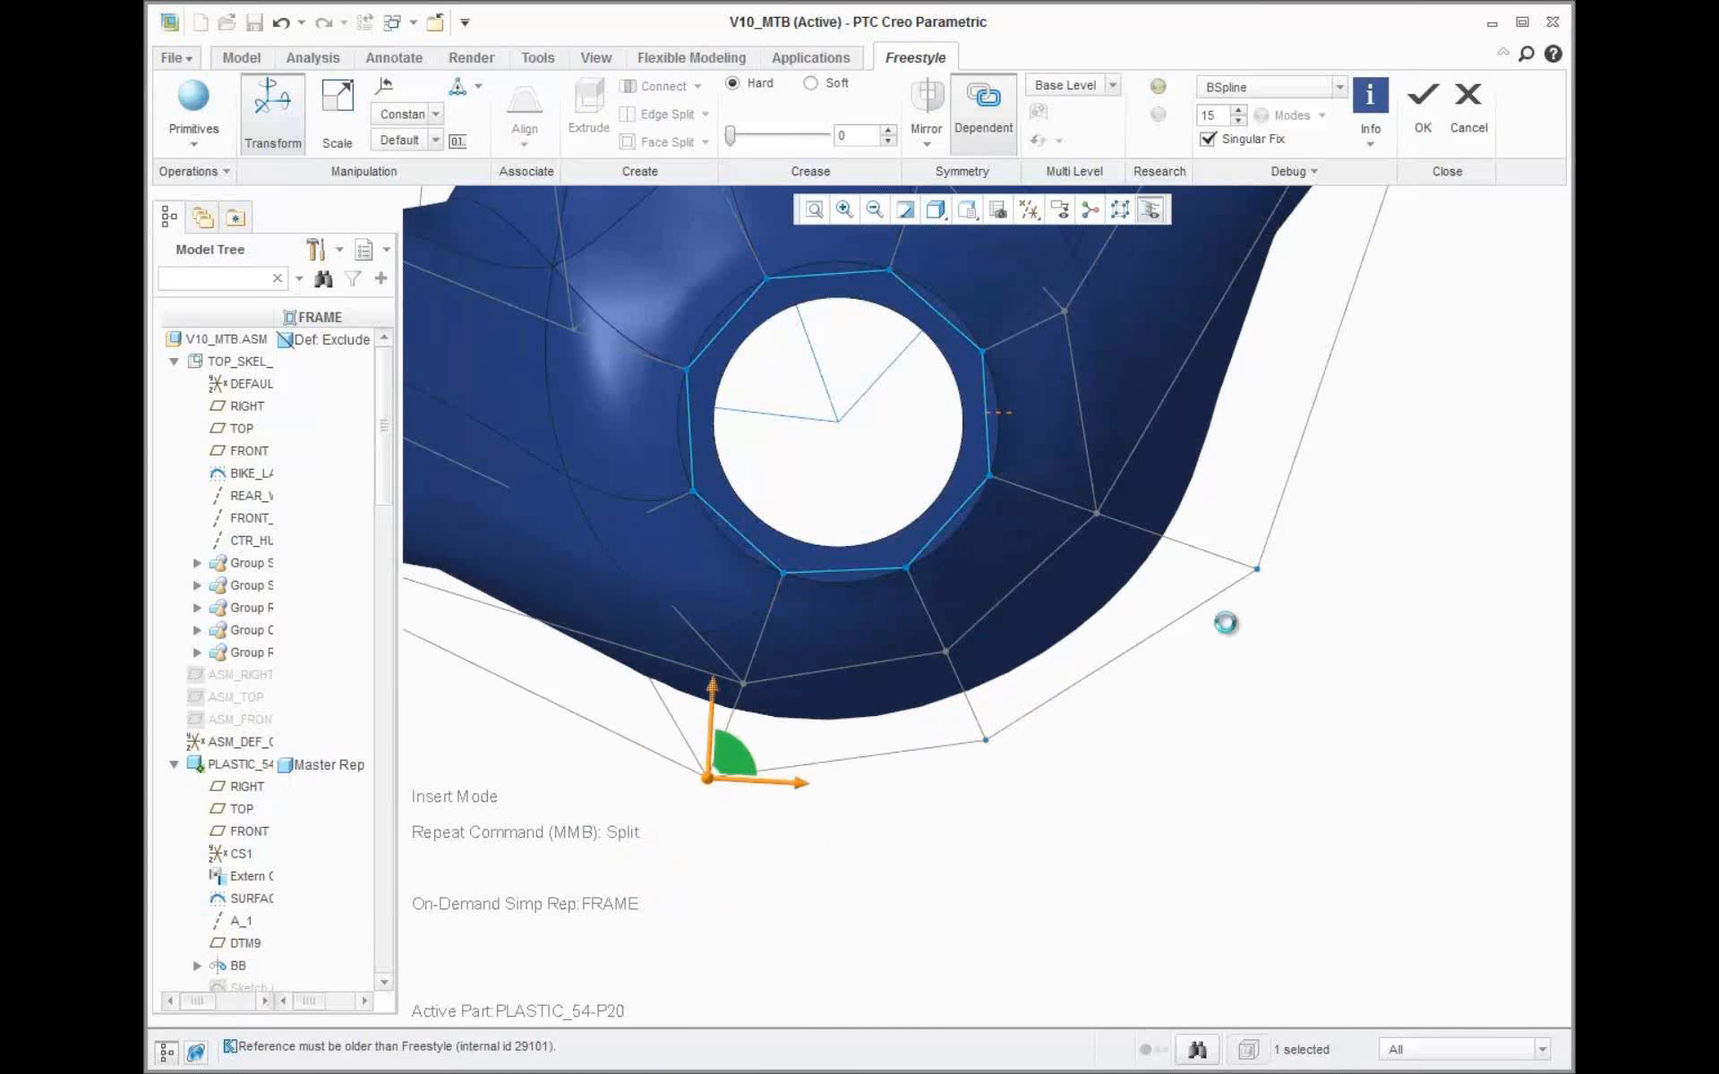
left_click(1258, 571)
left_click_drag(1282, 550, 1216, 535)
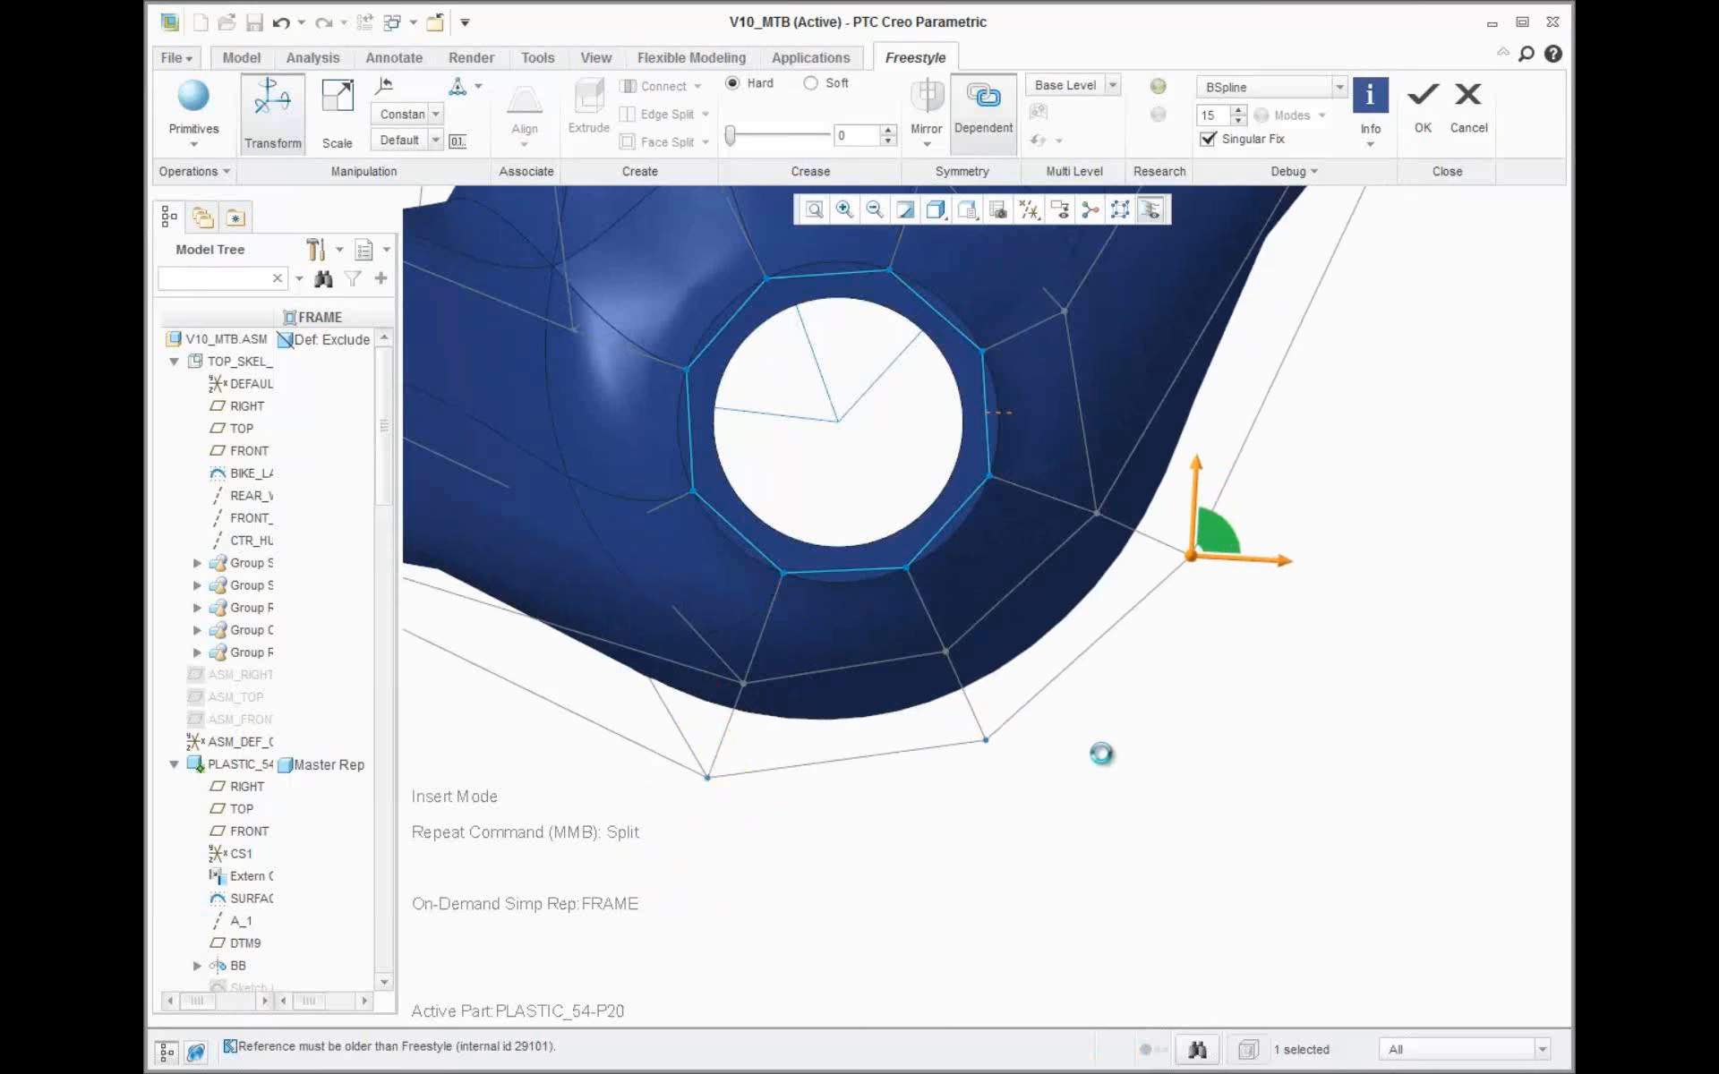
Move the five mesh vertices around the bottom bracket opening slightly inward along the hole's axis
scroll(997, 681, "up", 5)
middle_click_drag(997, 680, 748, 525)
left_click(748, 526)
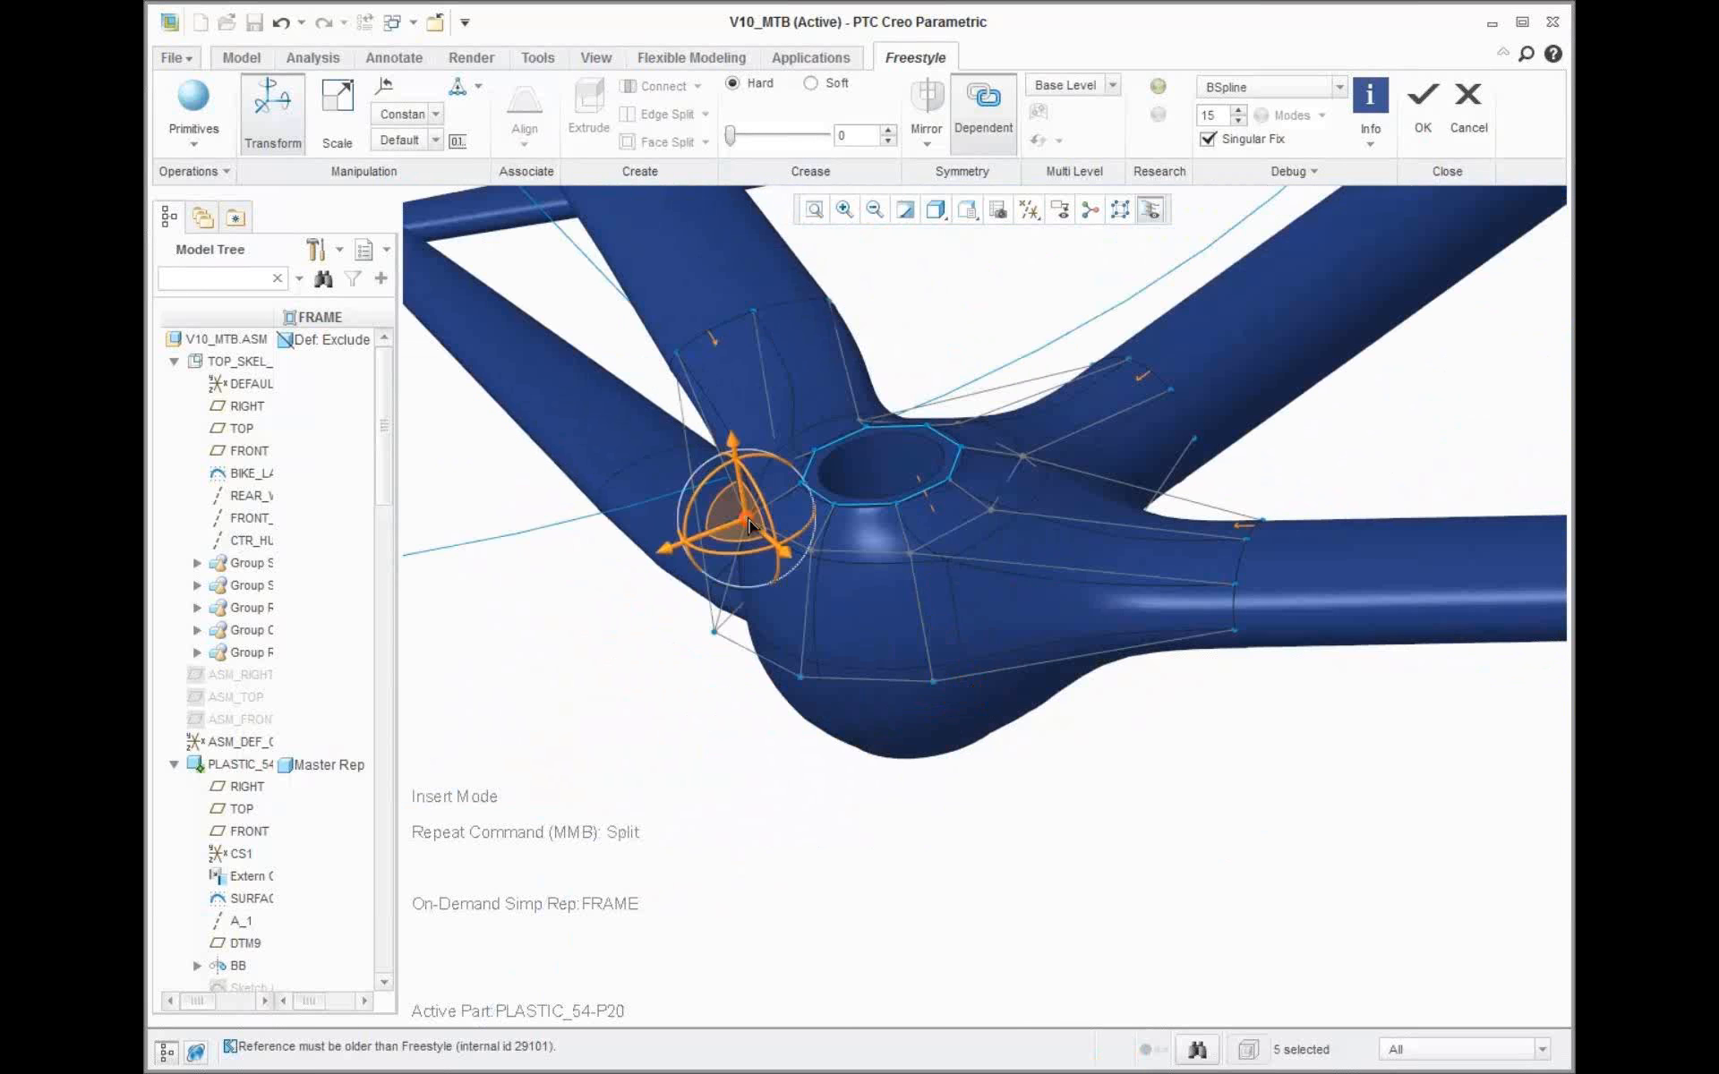
left_click(1022, 457, "shift")
left_click_drag(1015, 390, 1018, 411)
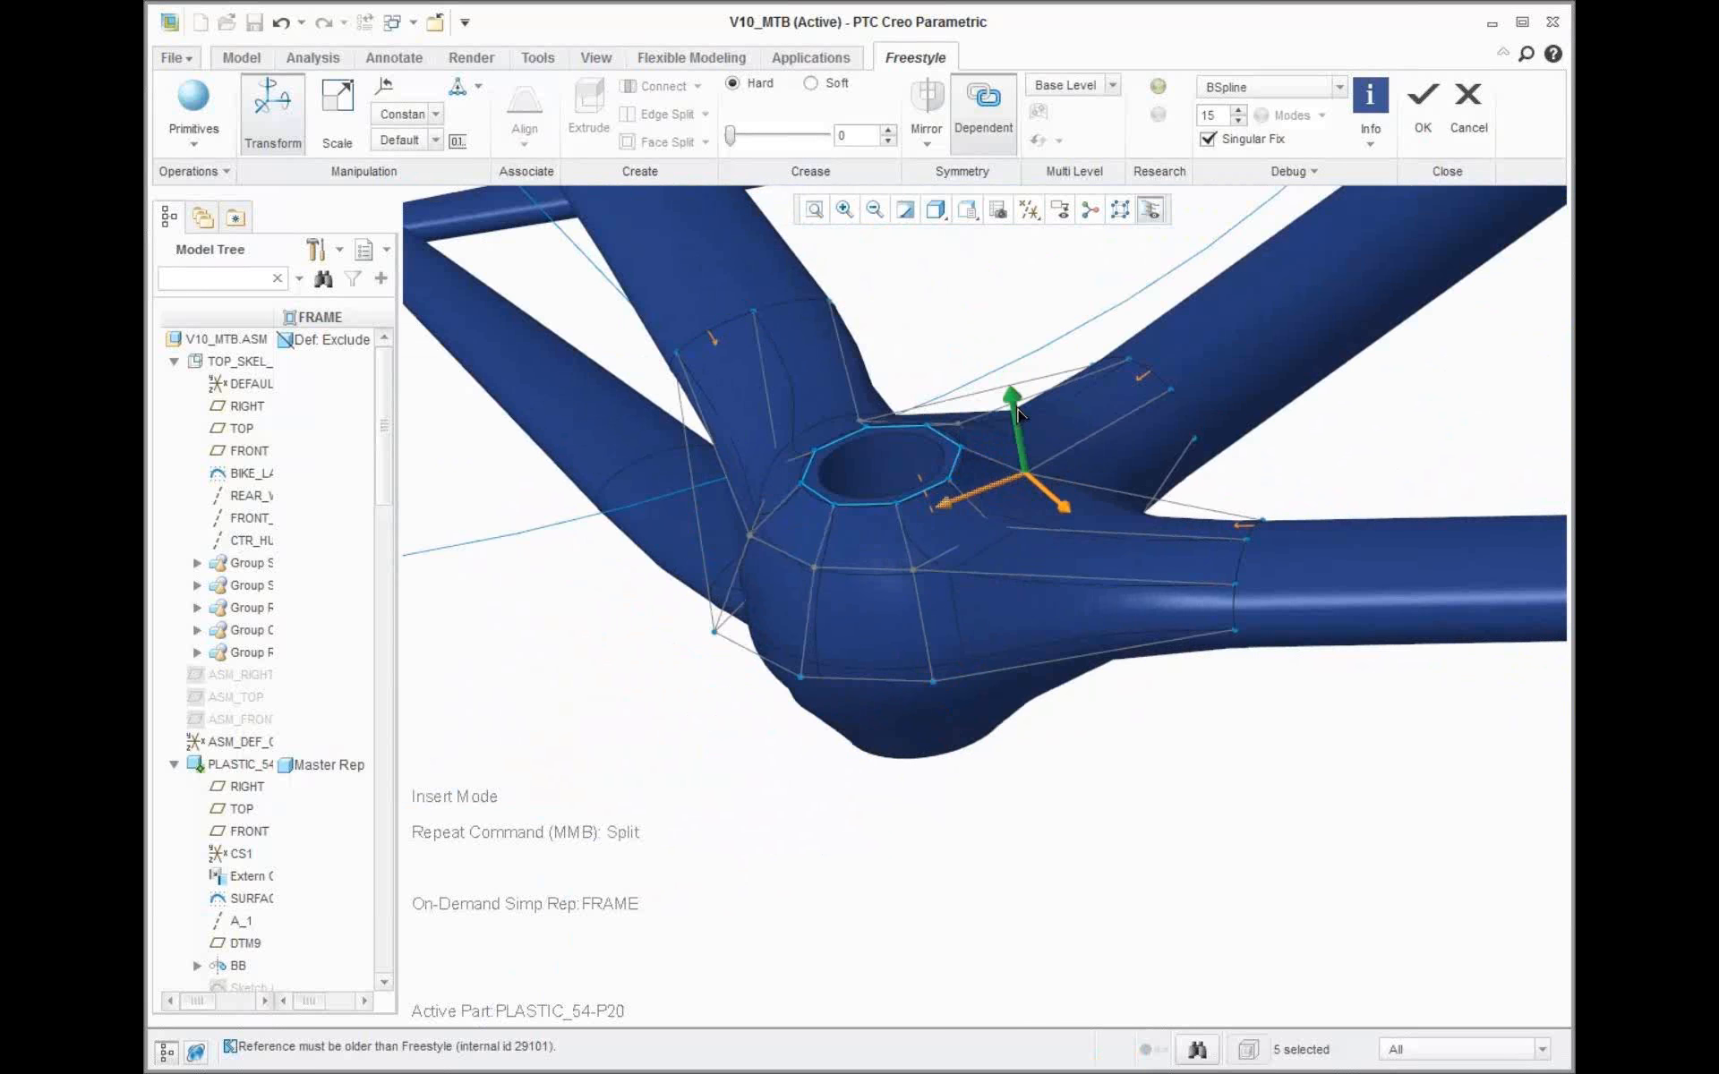
Run a Reflection analysis on the bottom bracket surface to examine its smoothness, and return to Freestyle editing
left_click(338, 63)
left_click(922, 171)
left_click(863, 296)
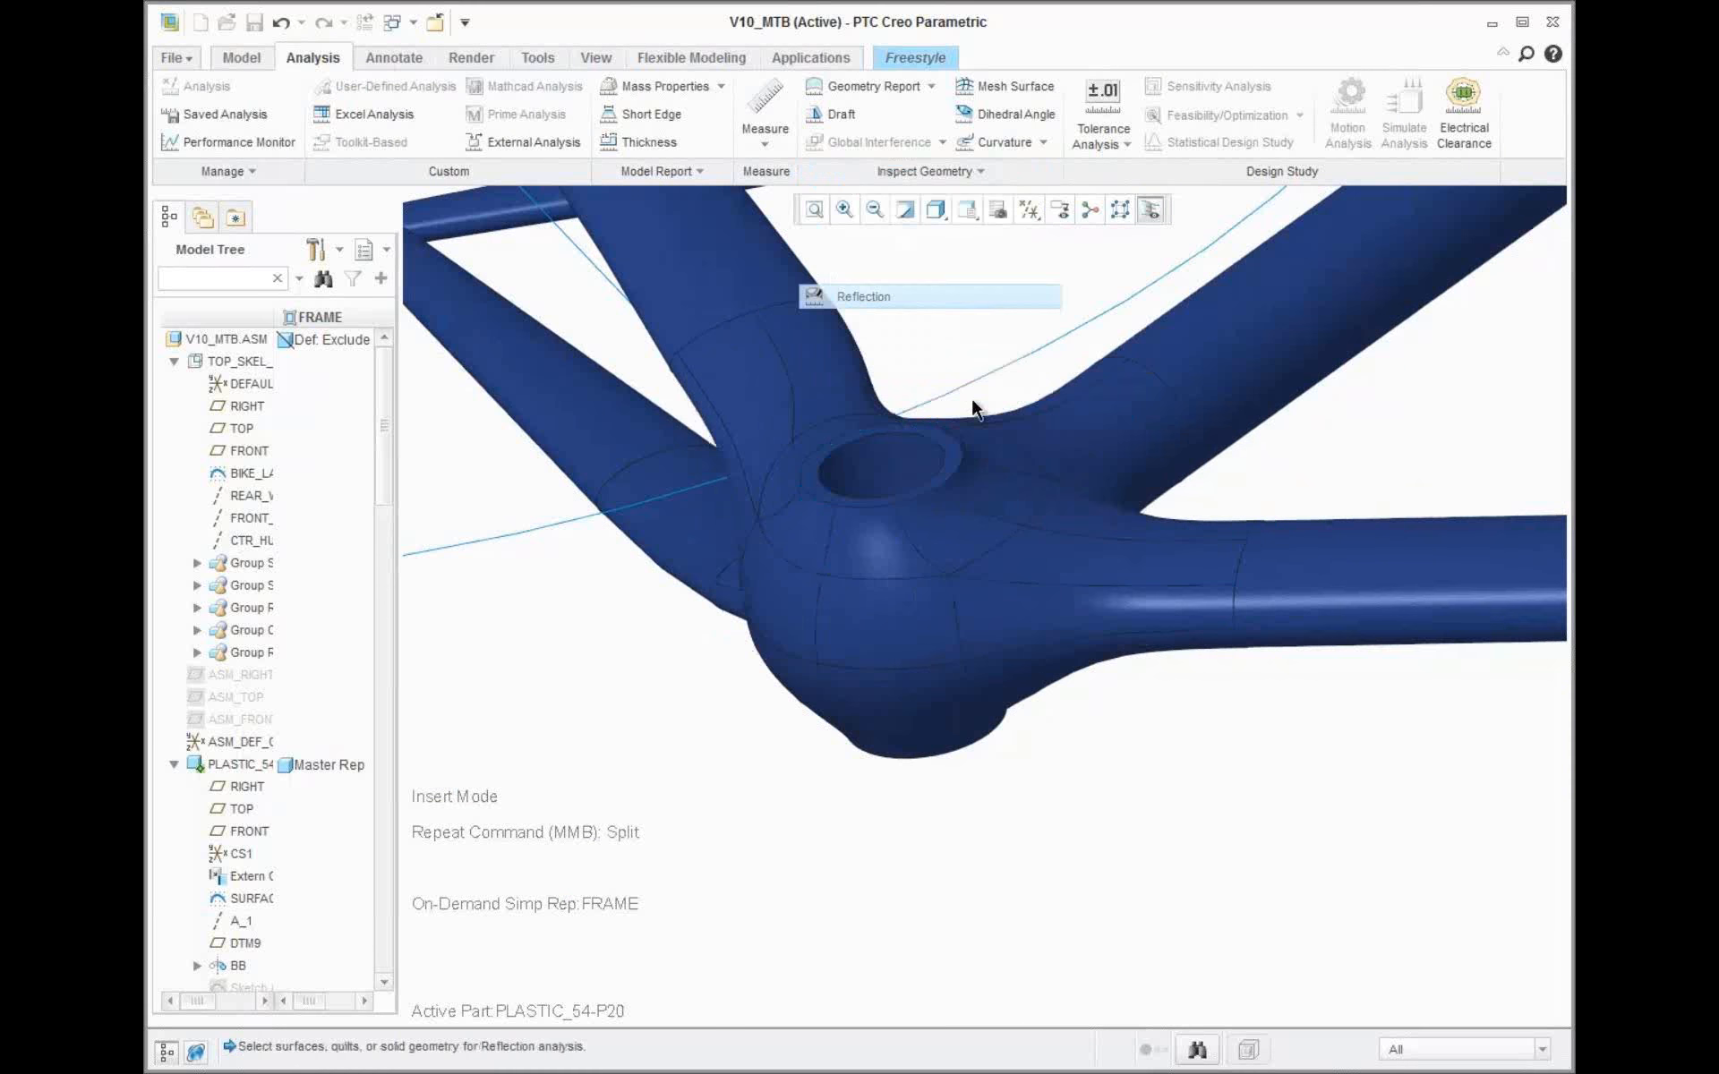
left_click(1081, 616)
mouse_move(1040, 757)
middle_mouse_down()
mouse_move(1102, 760)
mouse_move(1060, 771)
middle_mouse_up()
left_click(897, 57)
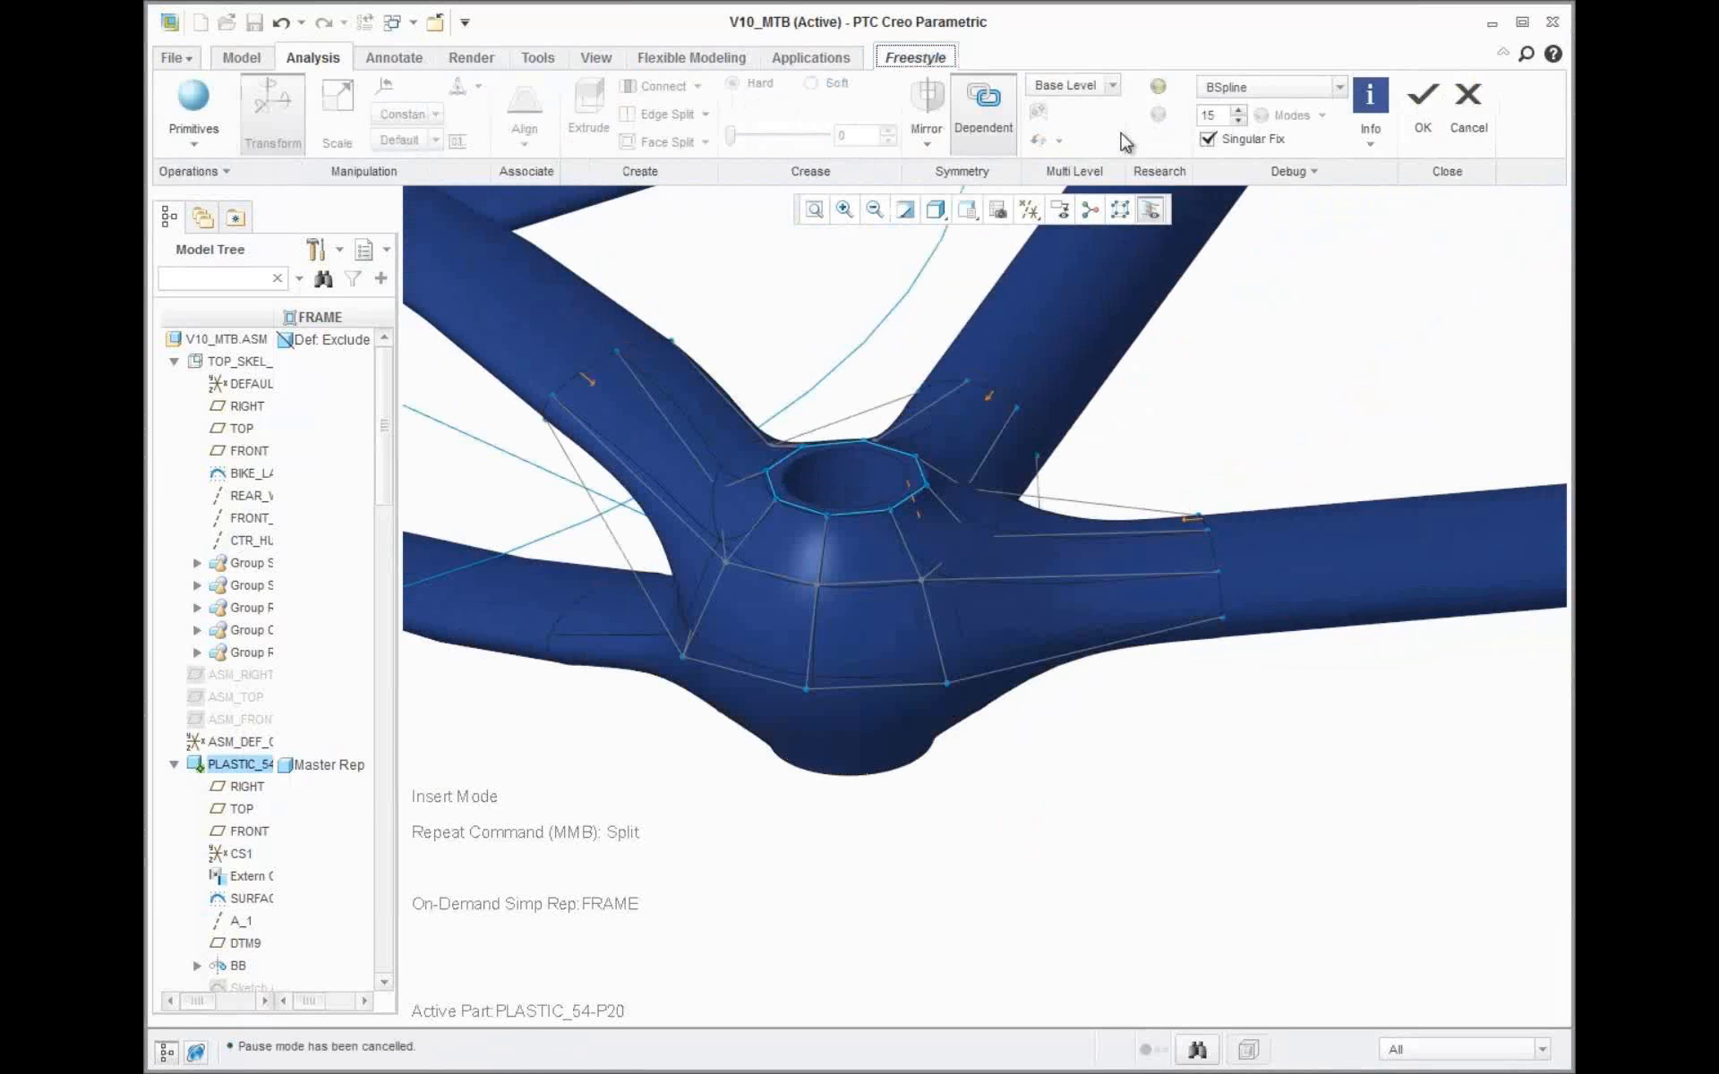
Complete the Freestyle bottom bracket feature of the bike frame and return the model to its default orientation
left_click(1423, 100)
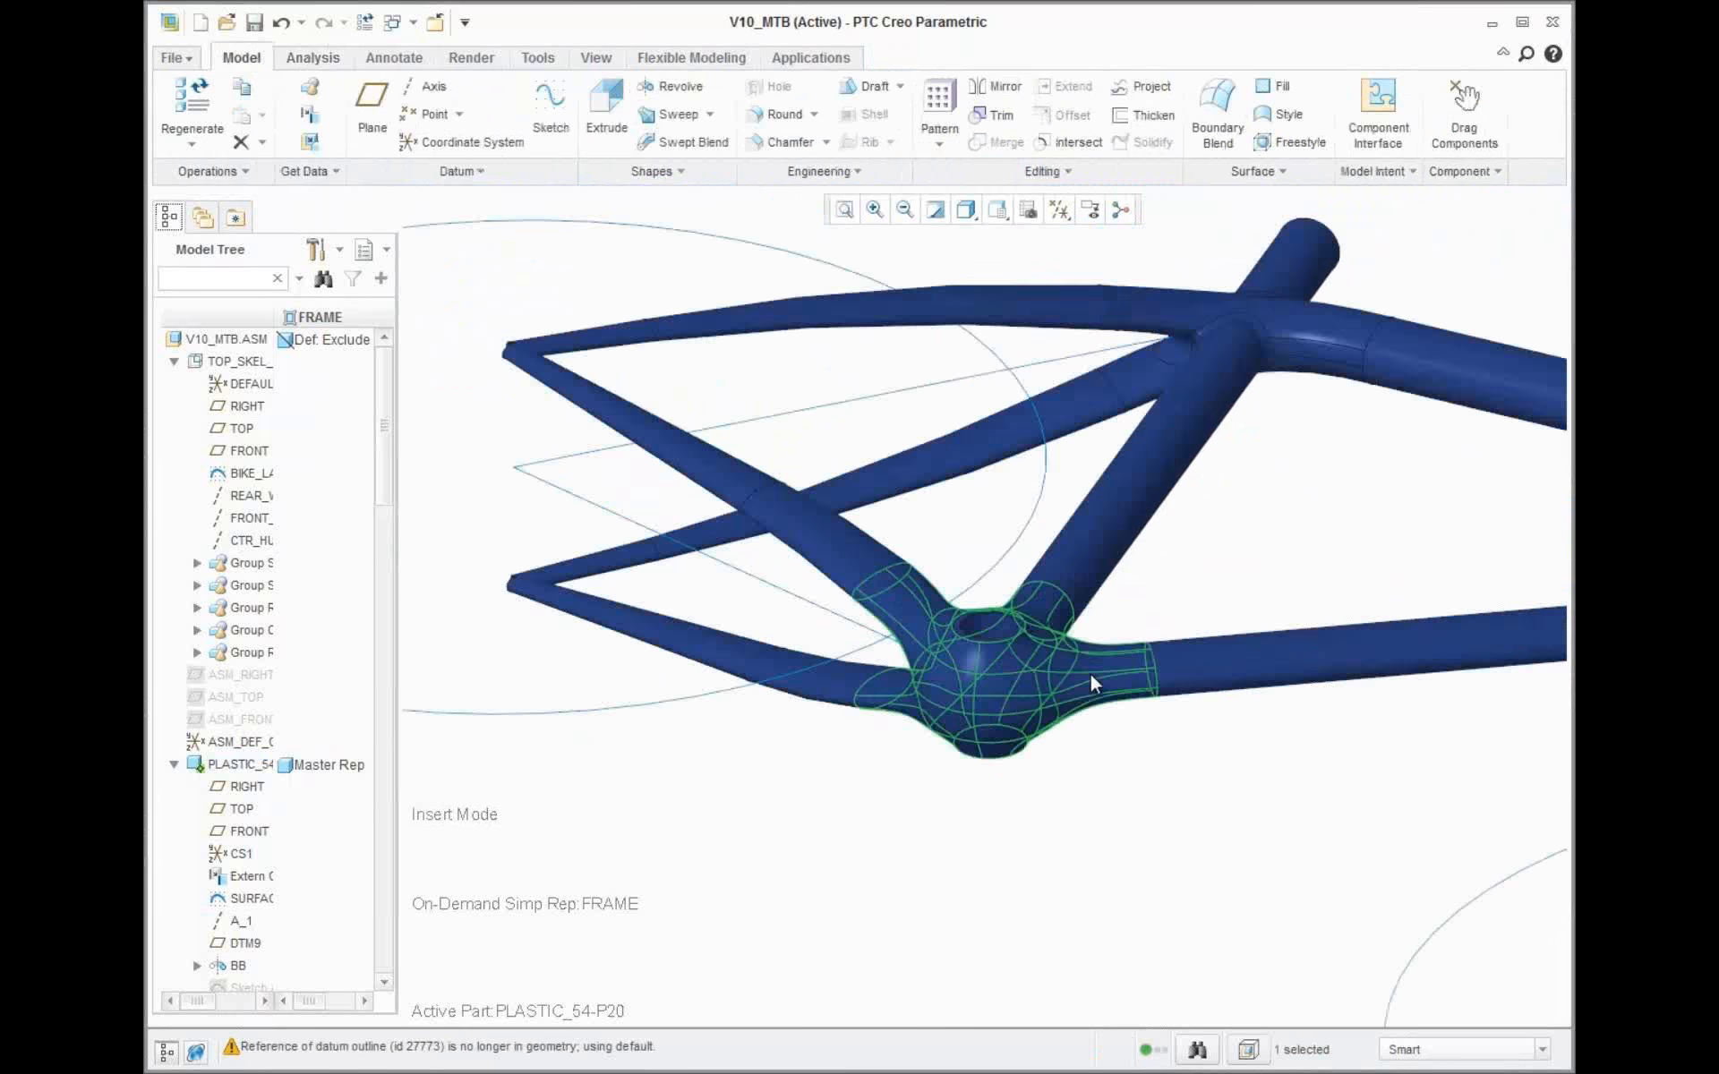
middle_click_drag(979, 619, 966, 734)
scroll(965, 734, "up", 2)
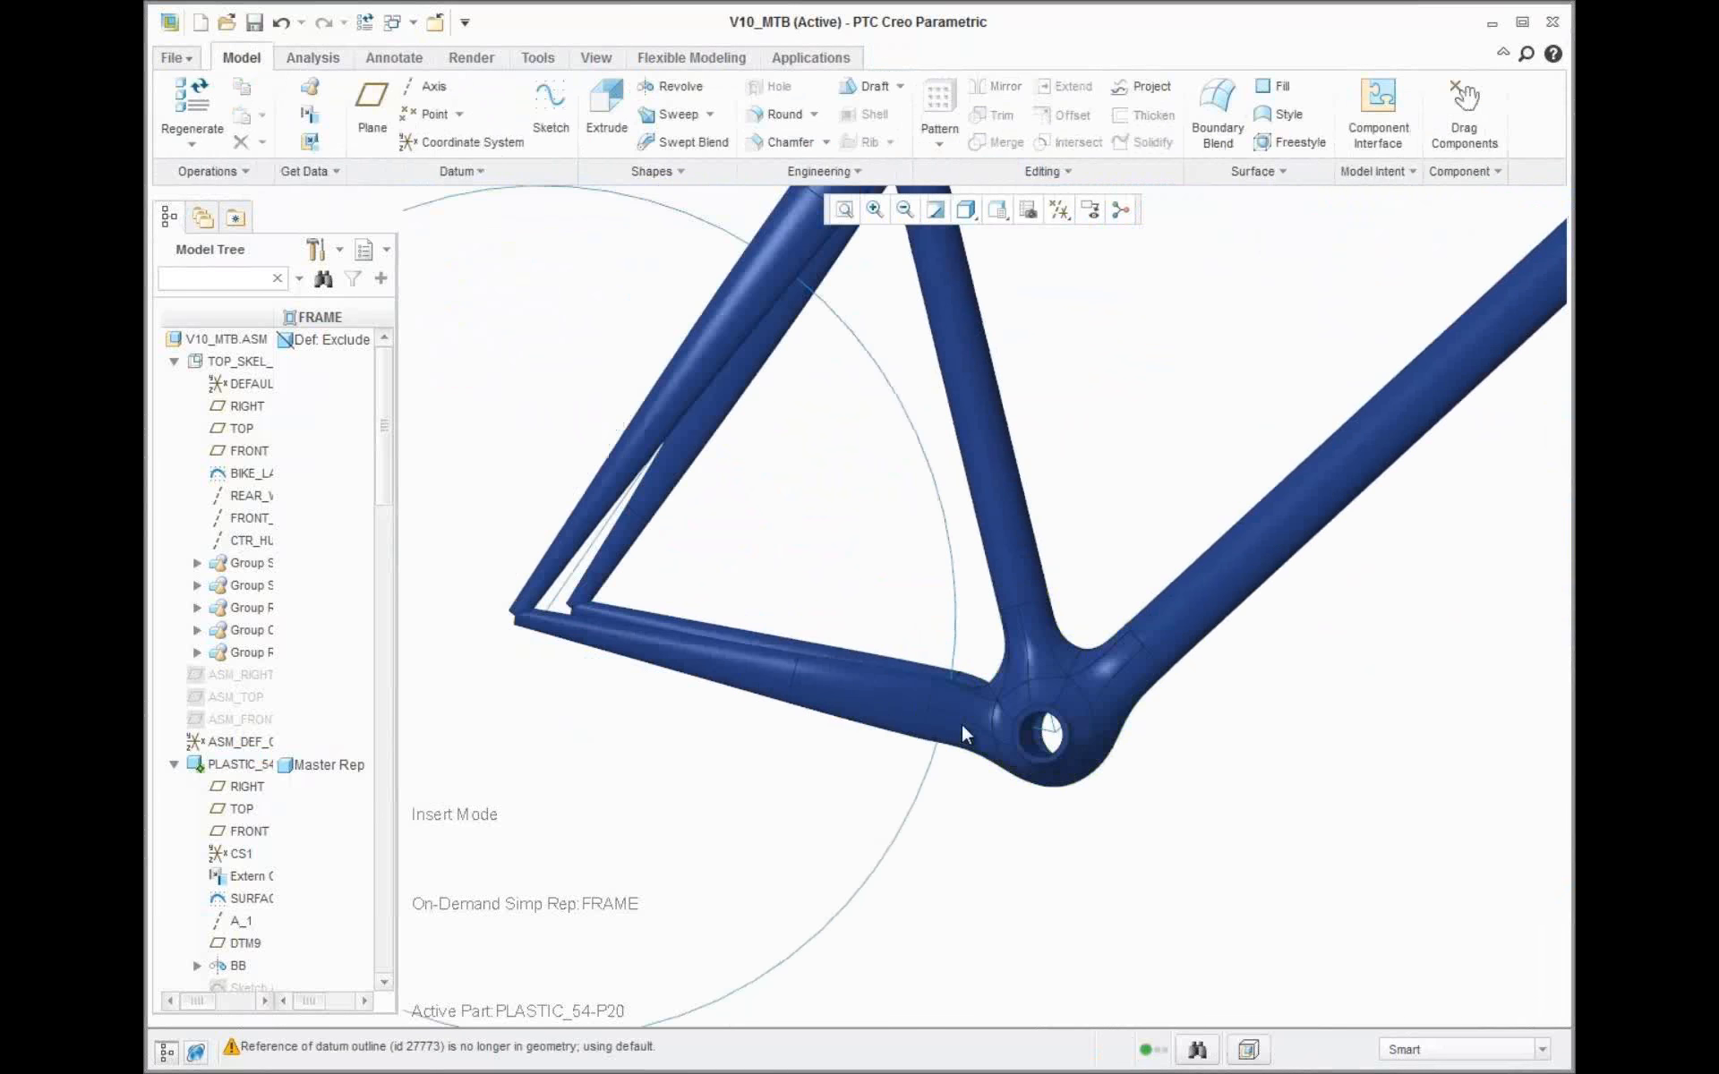
key("ctrl+d")
Activate the simplified representation that shows the bike less its pedals around the finished frame
left_click(1028, 210)
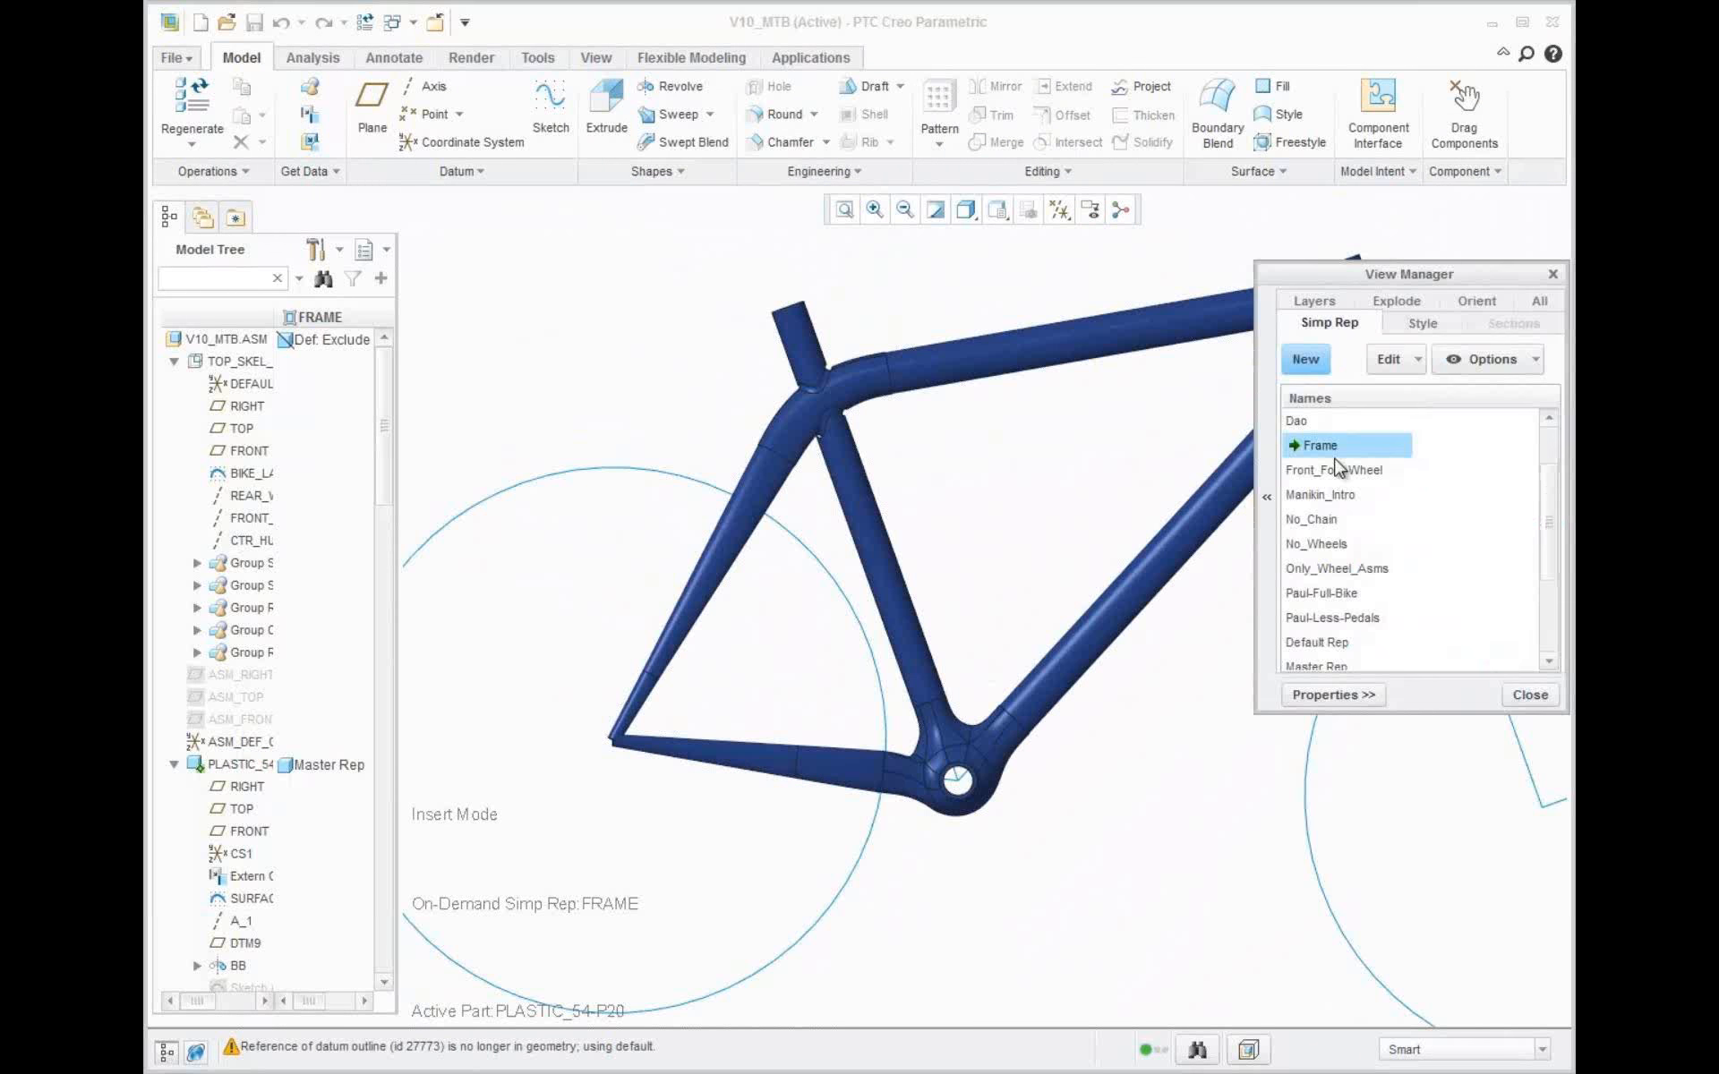
double_click(1332, 618)
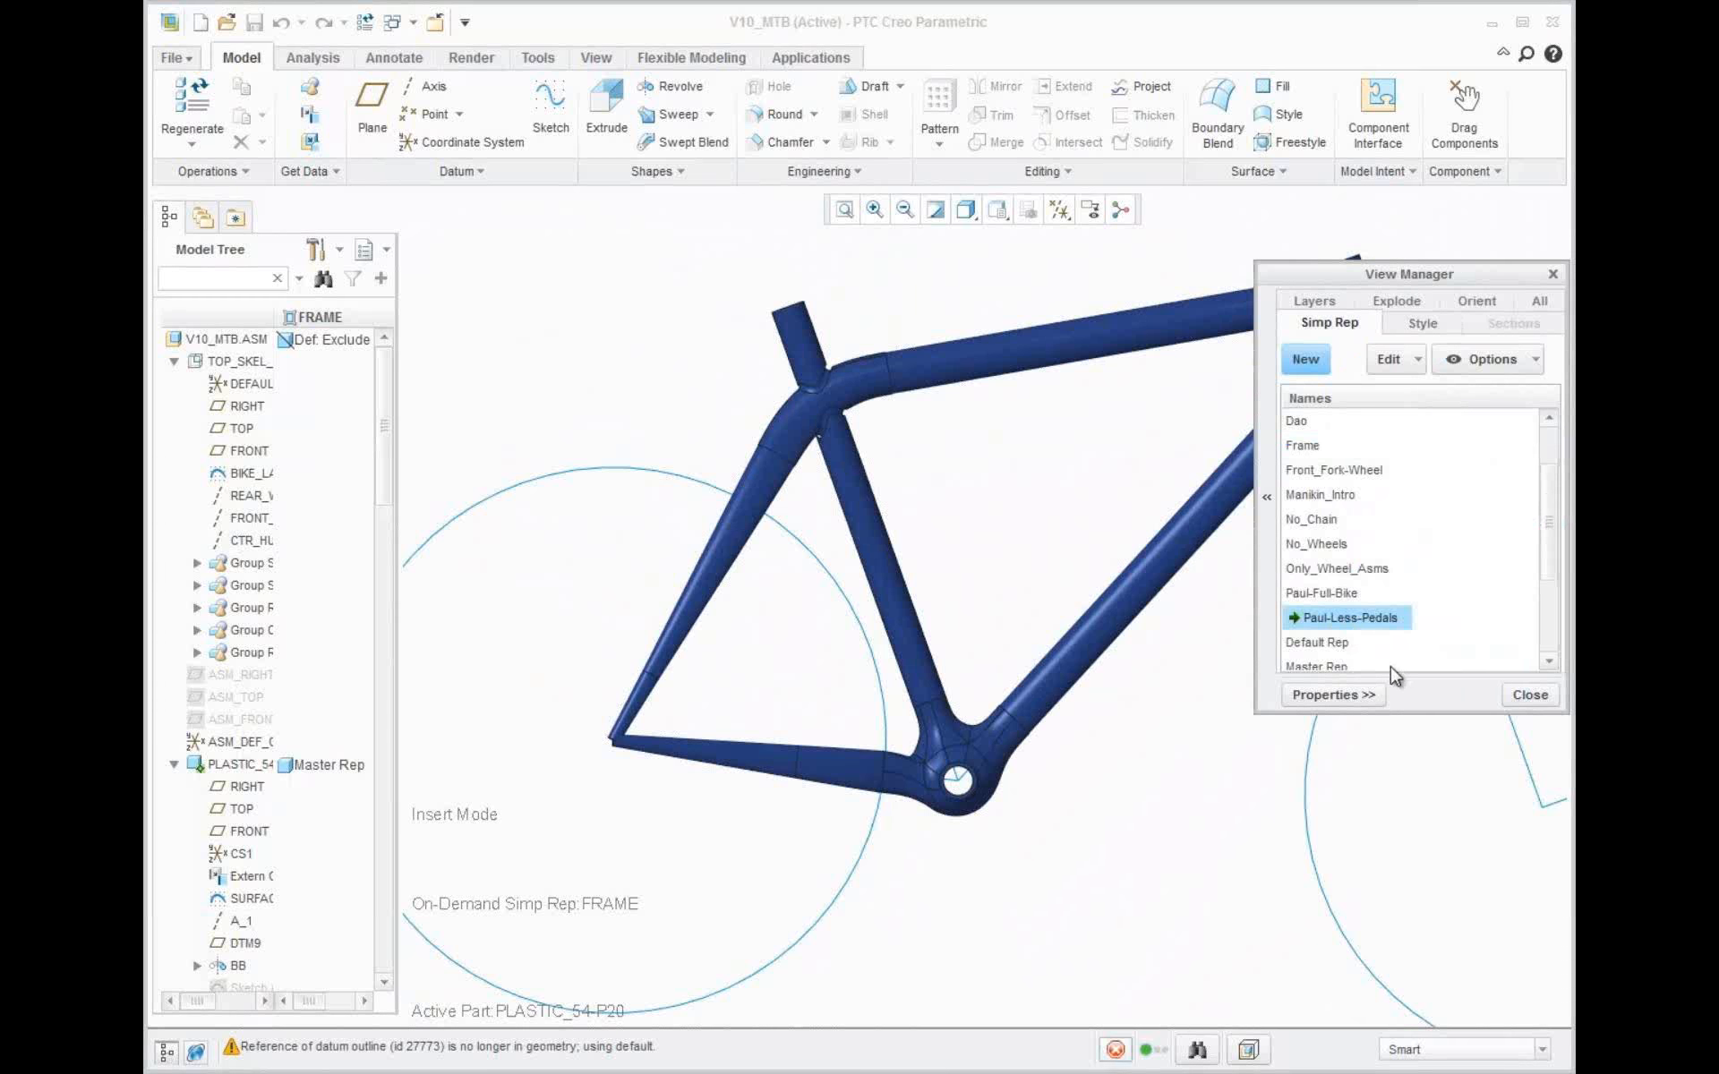
left_click(1536, 693)
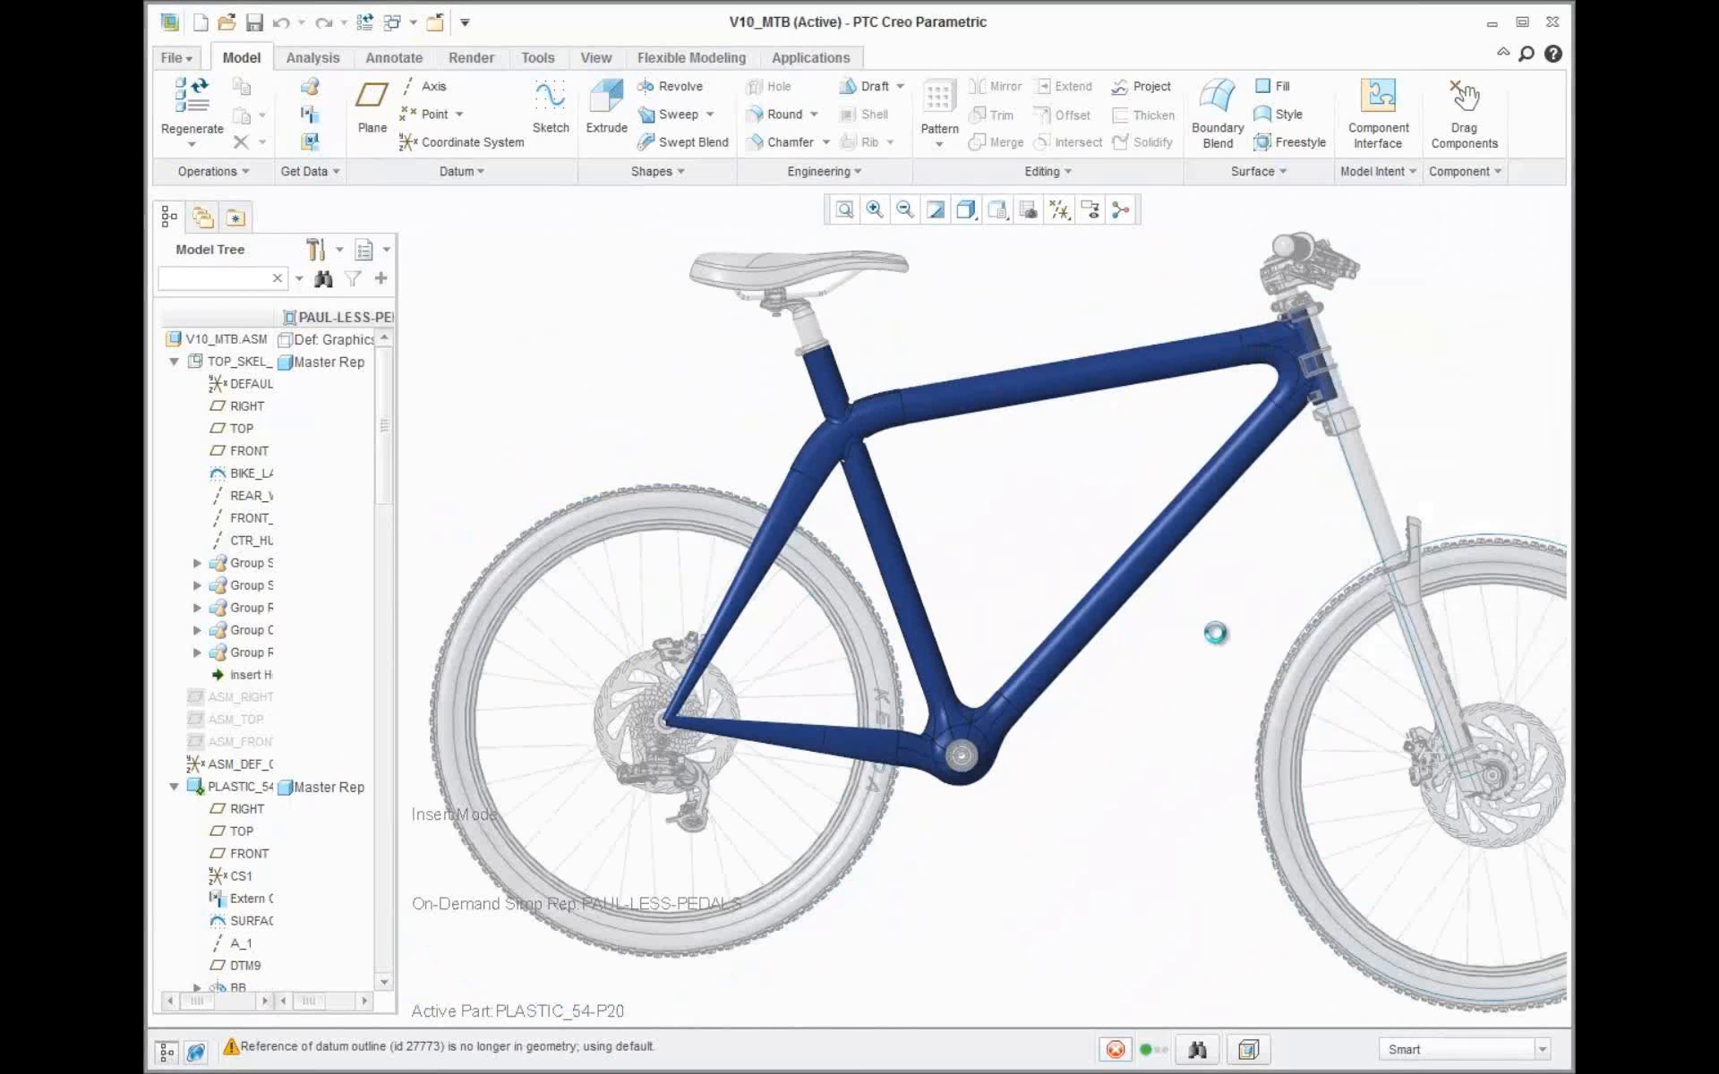
scroll(931, 775, "up", 2)
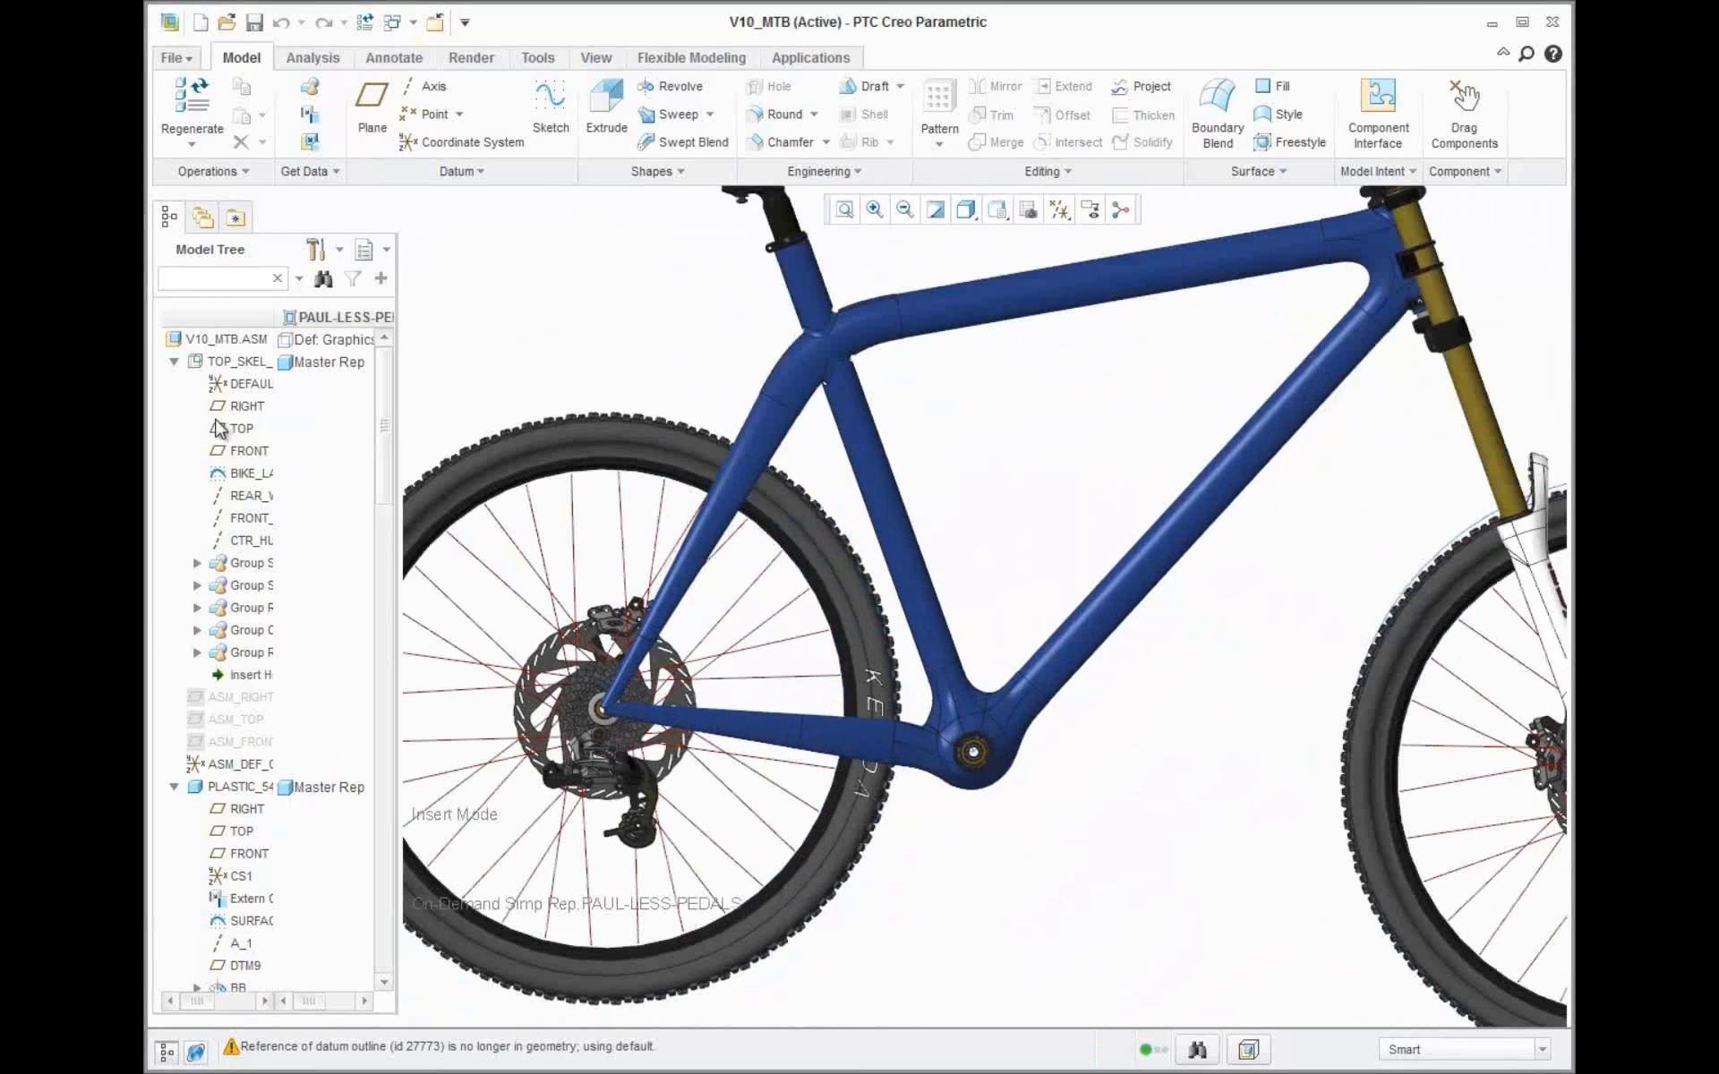
Set the 23° angle dimension of the skeleton's bike layout sketch to 25° and regenerate the assembly
right_click(253, 473)
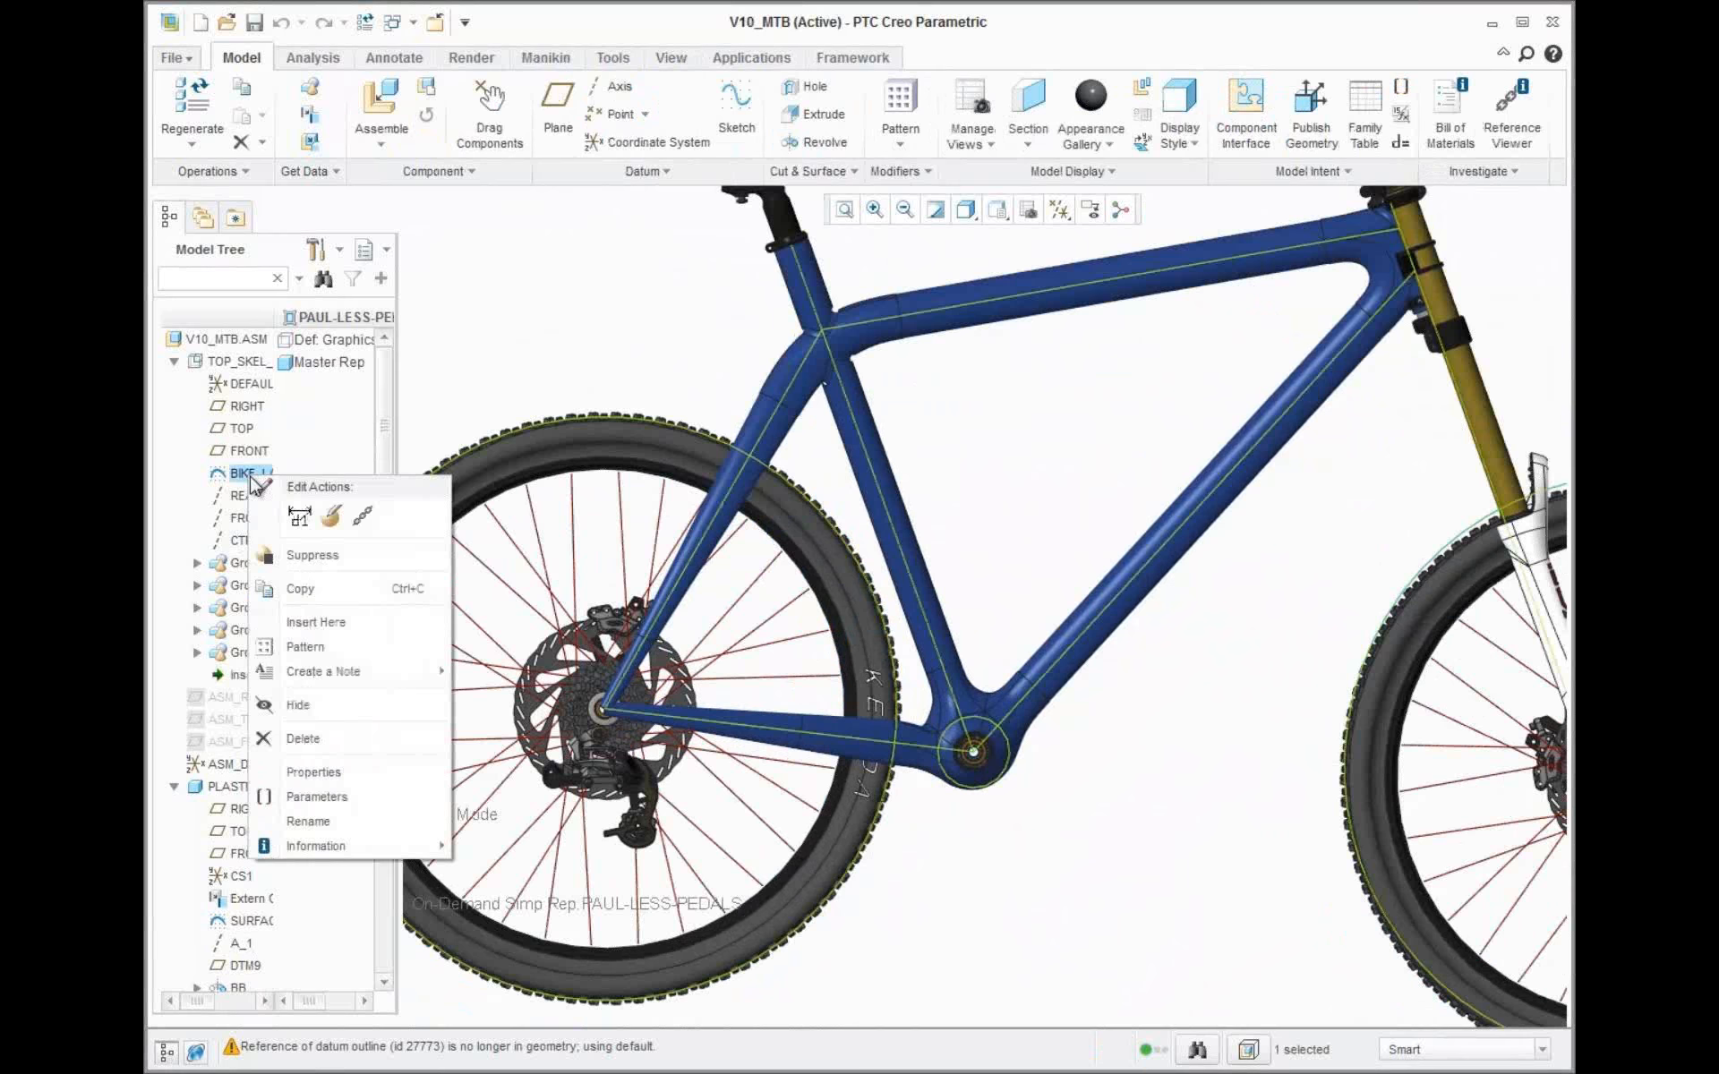
left_click(299, 516)
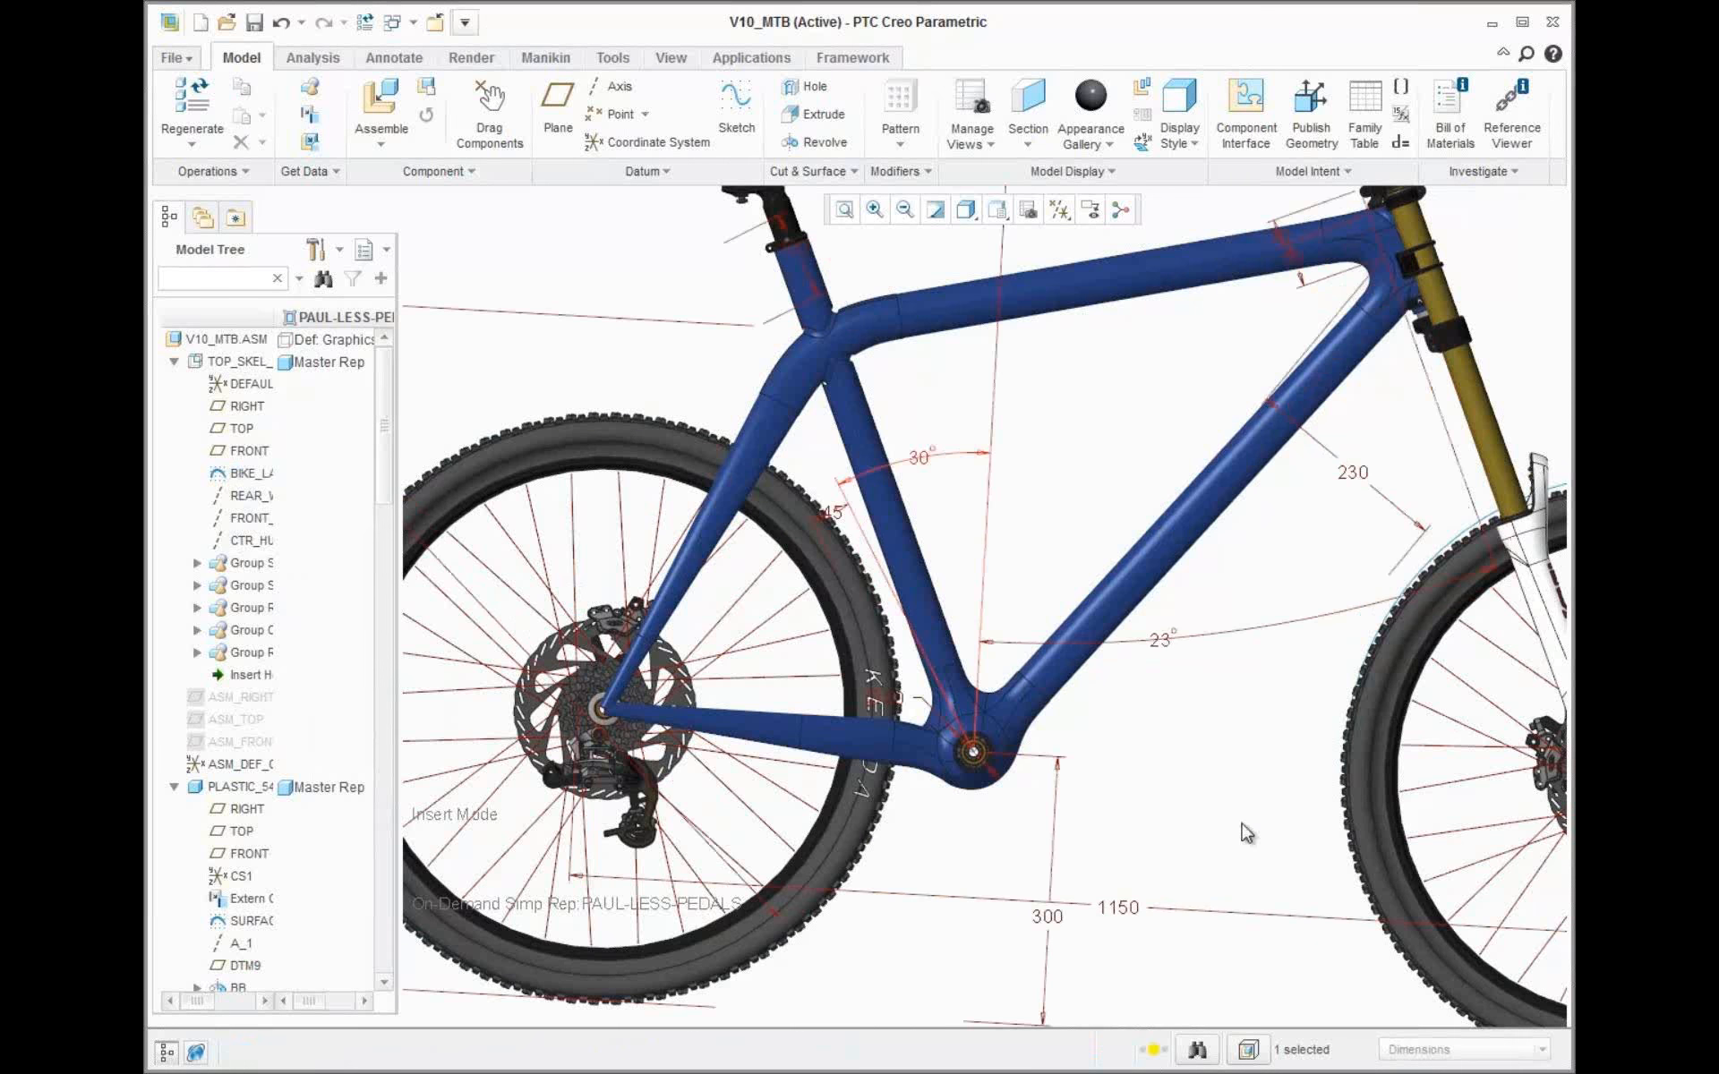
double_click(1160, 639)
type("25")
key("Return")
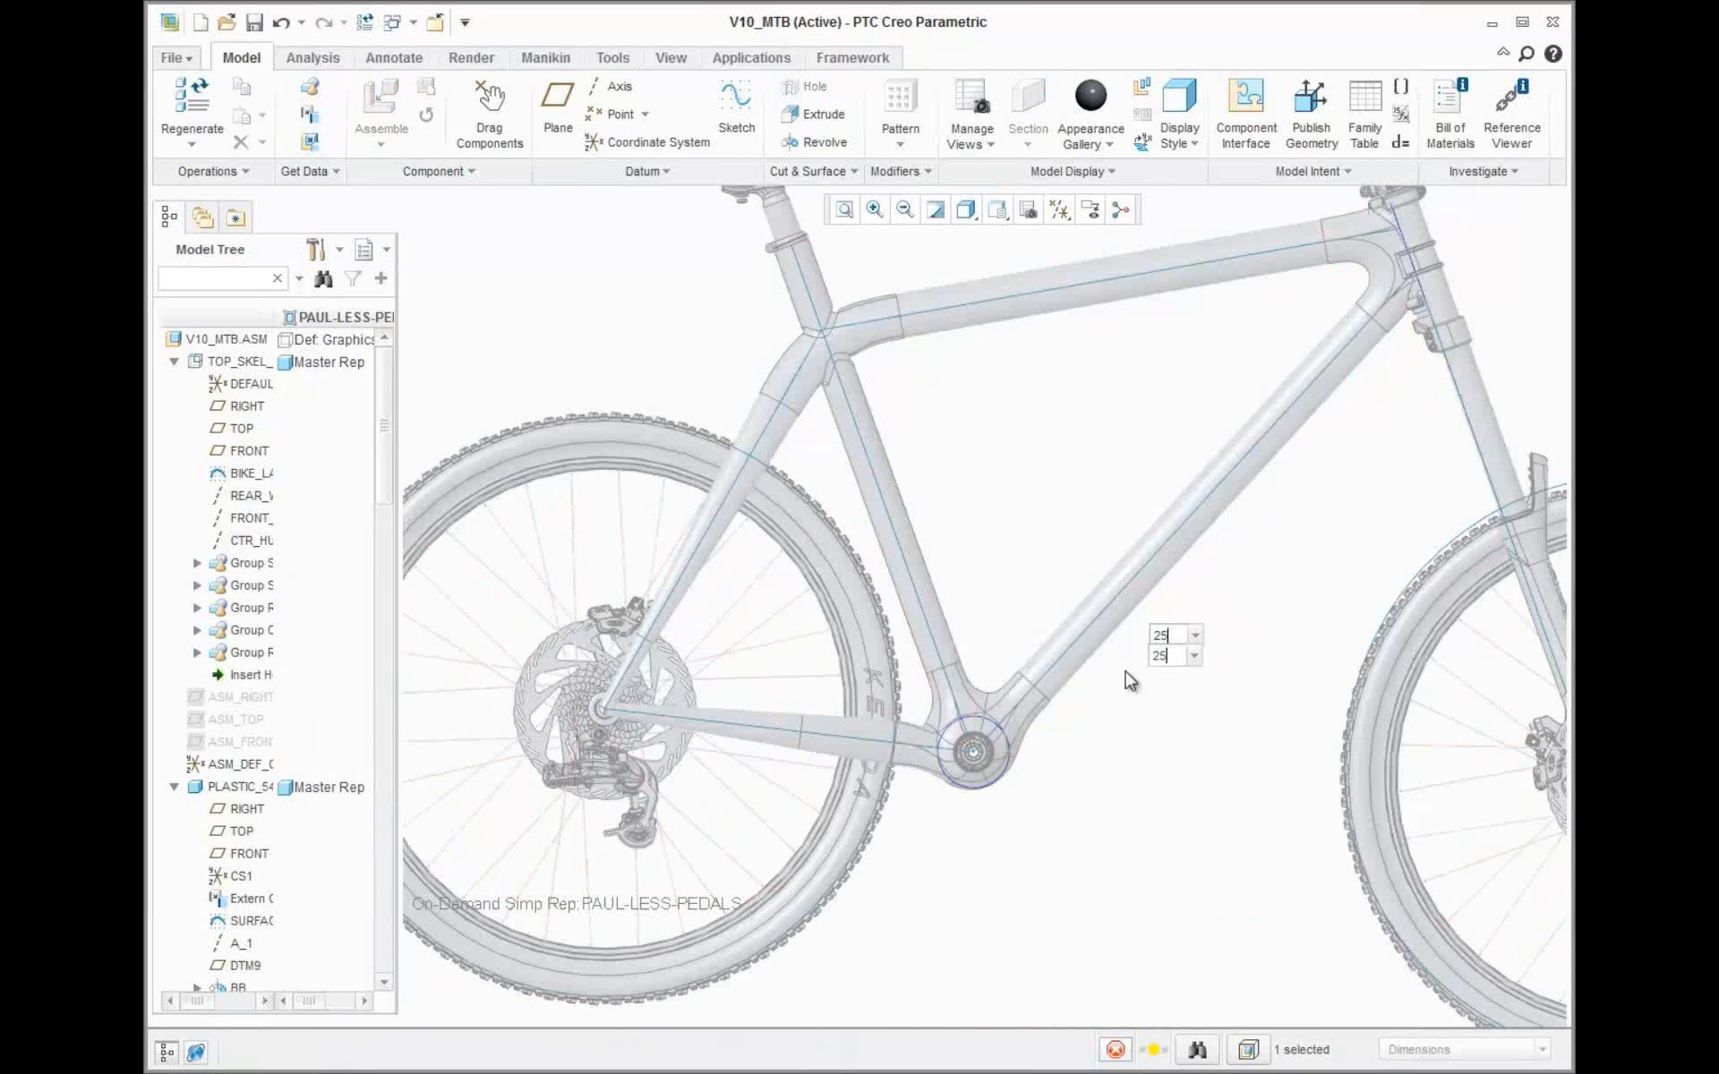
scroll(990, 816, "down", 6)
left_click(191, 98)
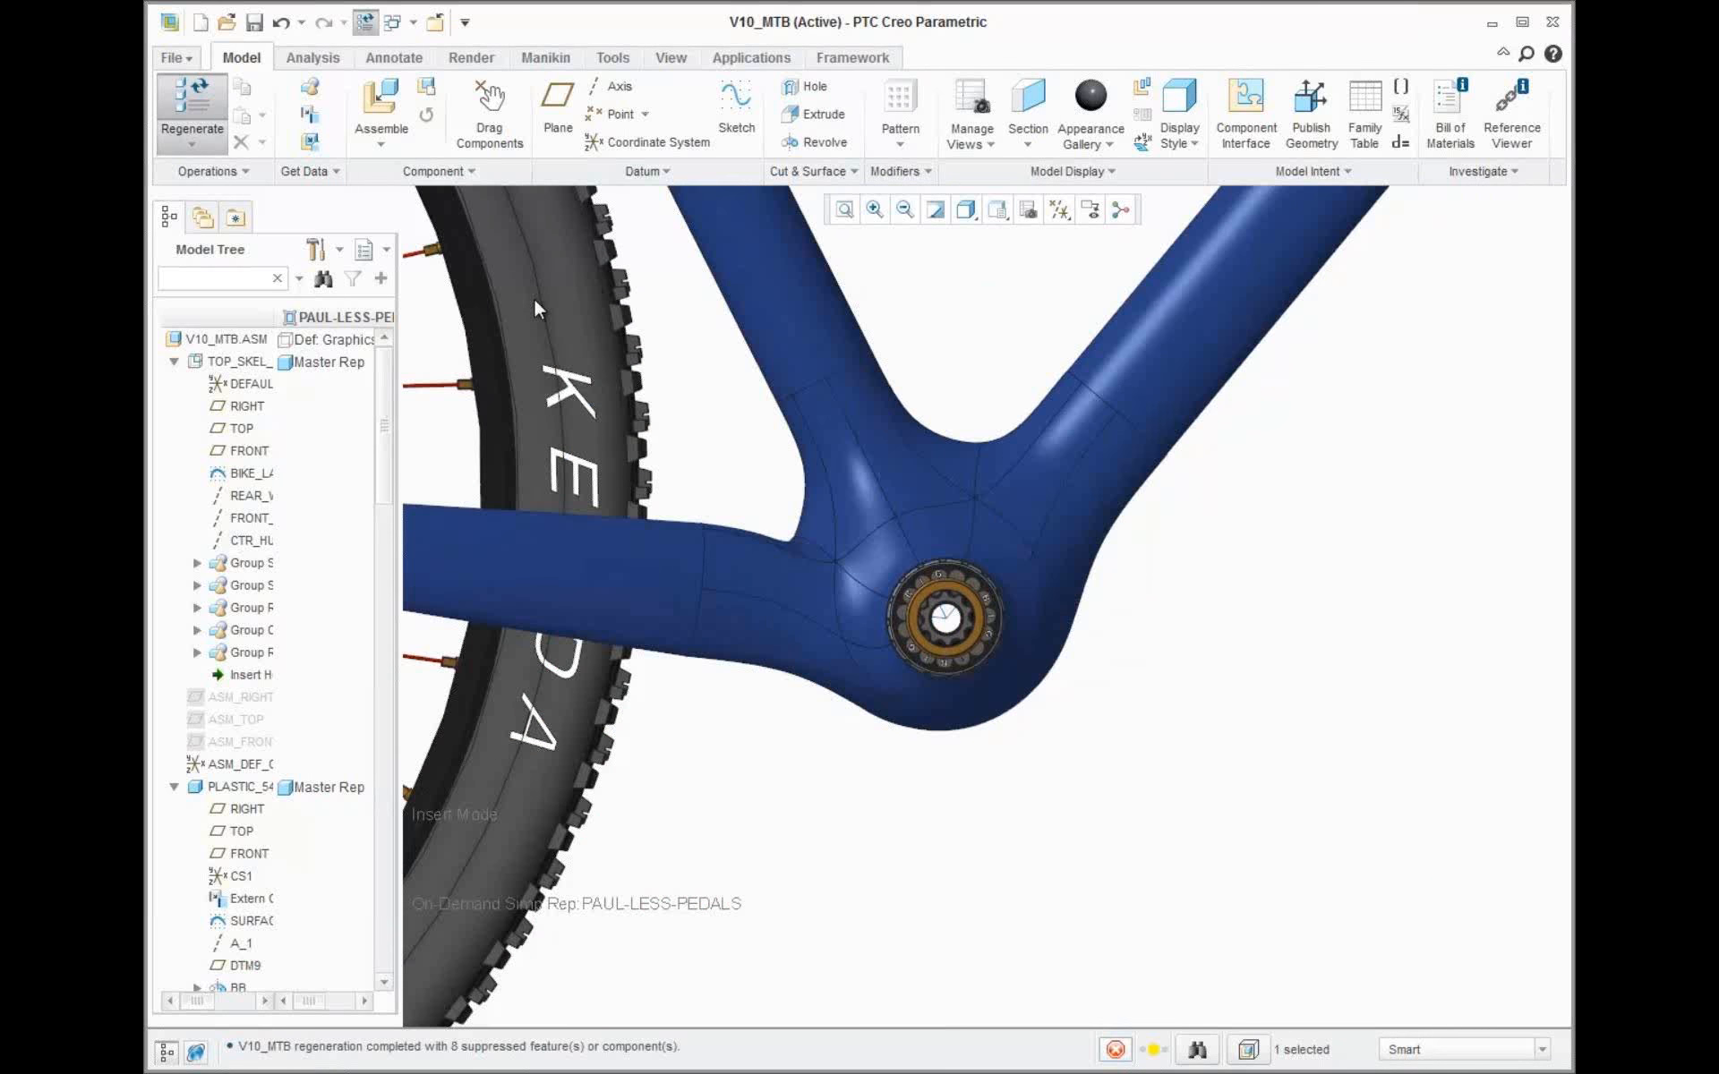
Examine the regenerated bike from several angles, checking how the bottom bracket blends into the repositioned frame tubes
scroll(1126, 842, "down", 5)
scroll(1125, 834, "down", 1)
middle_click_drag(1210, 747, 1088, 746, "shift")
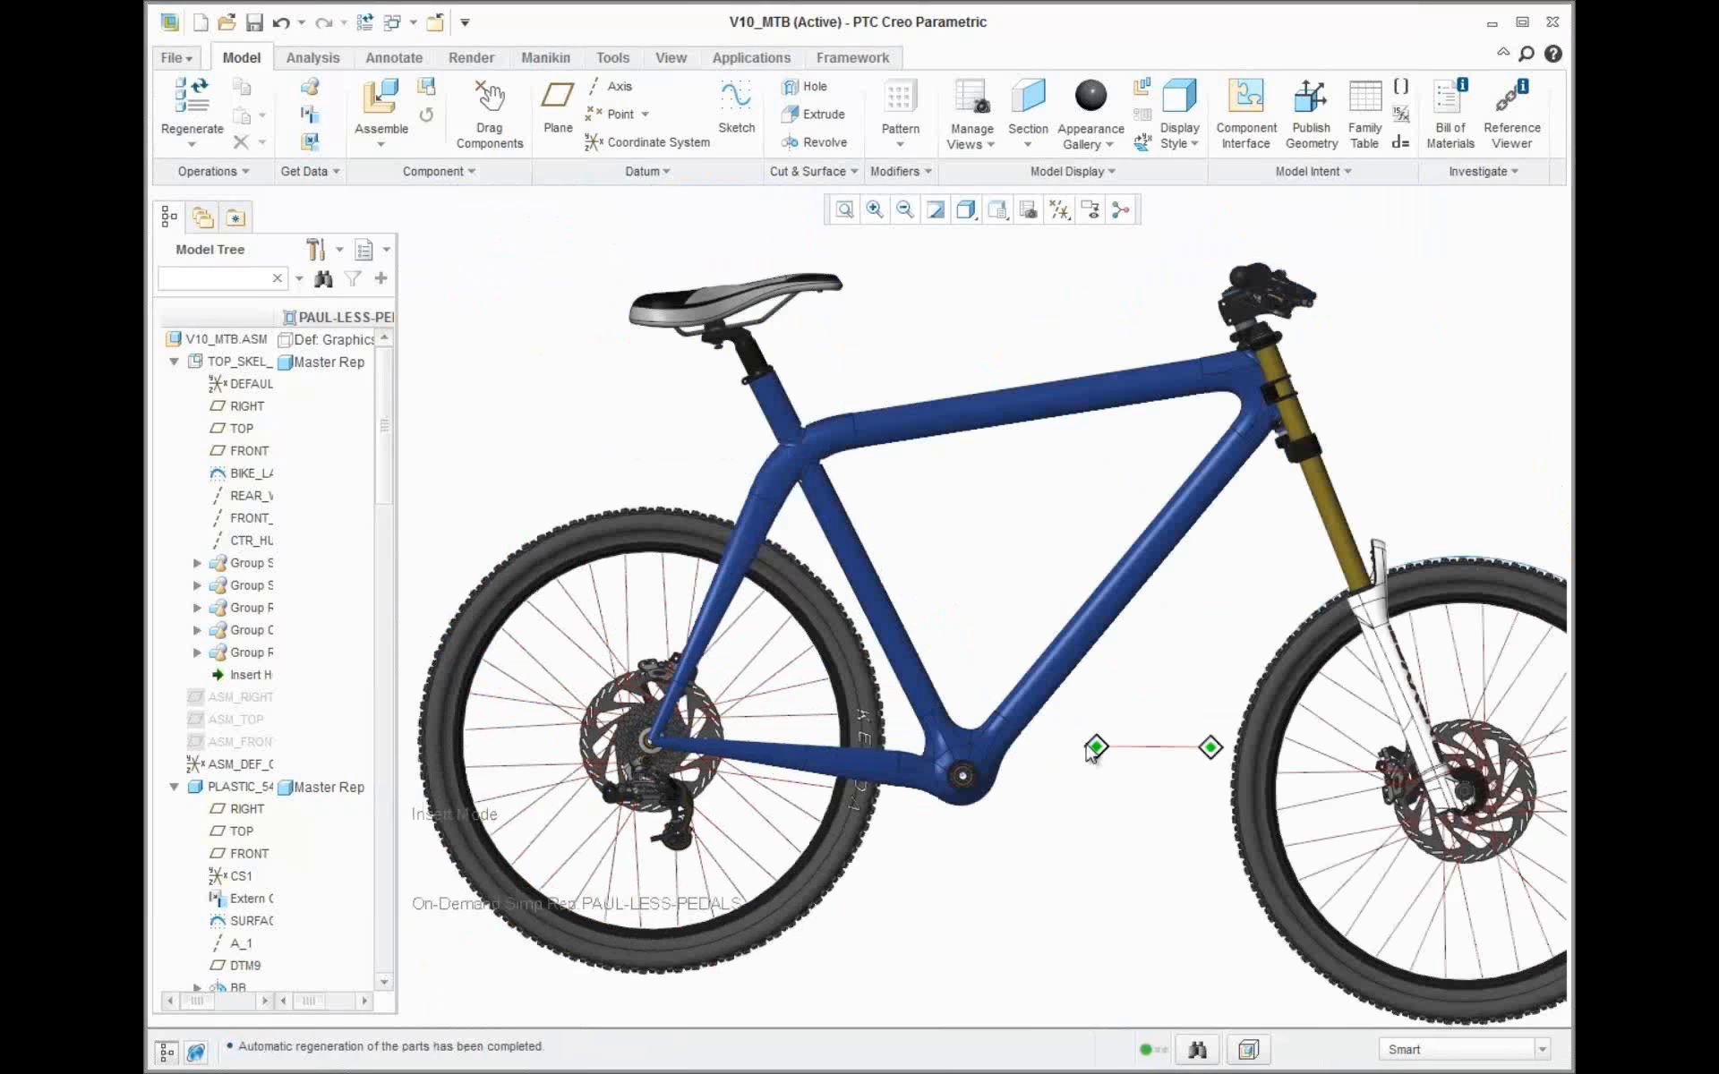
scroll(1086, 744, "up", 5)
mouse_move(1328, 878)
middle_mouse_down()
mouse_move(1308, 802)
mouse_move(1351, 852)
middle_mouse_up()
middle_click_drag(1351, 851, 1048, 418, "shift")
left_click(993, 673)
middle_click_drag(993, 681, 1328, 913)
scroll(1327, 914, "down", 2)
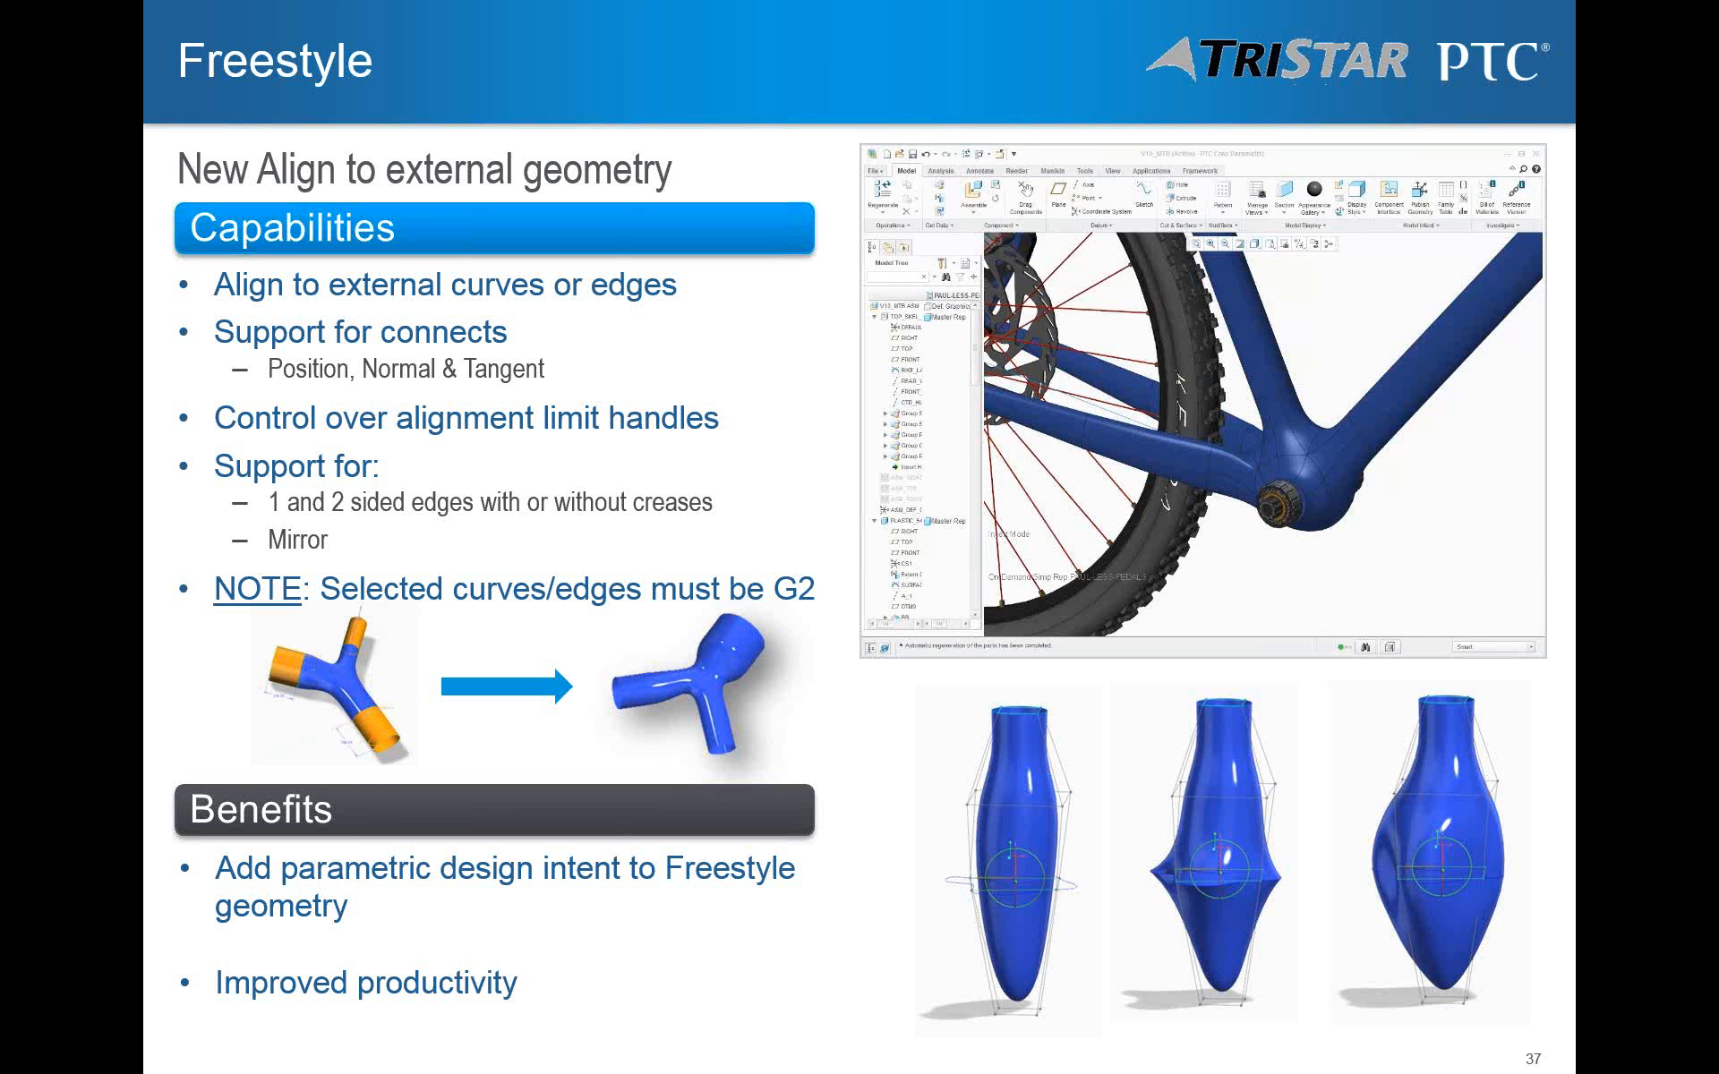
key("Right")
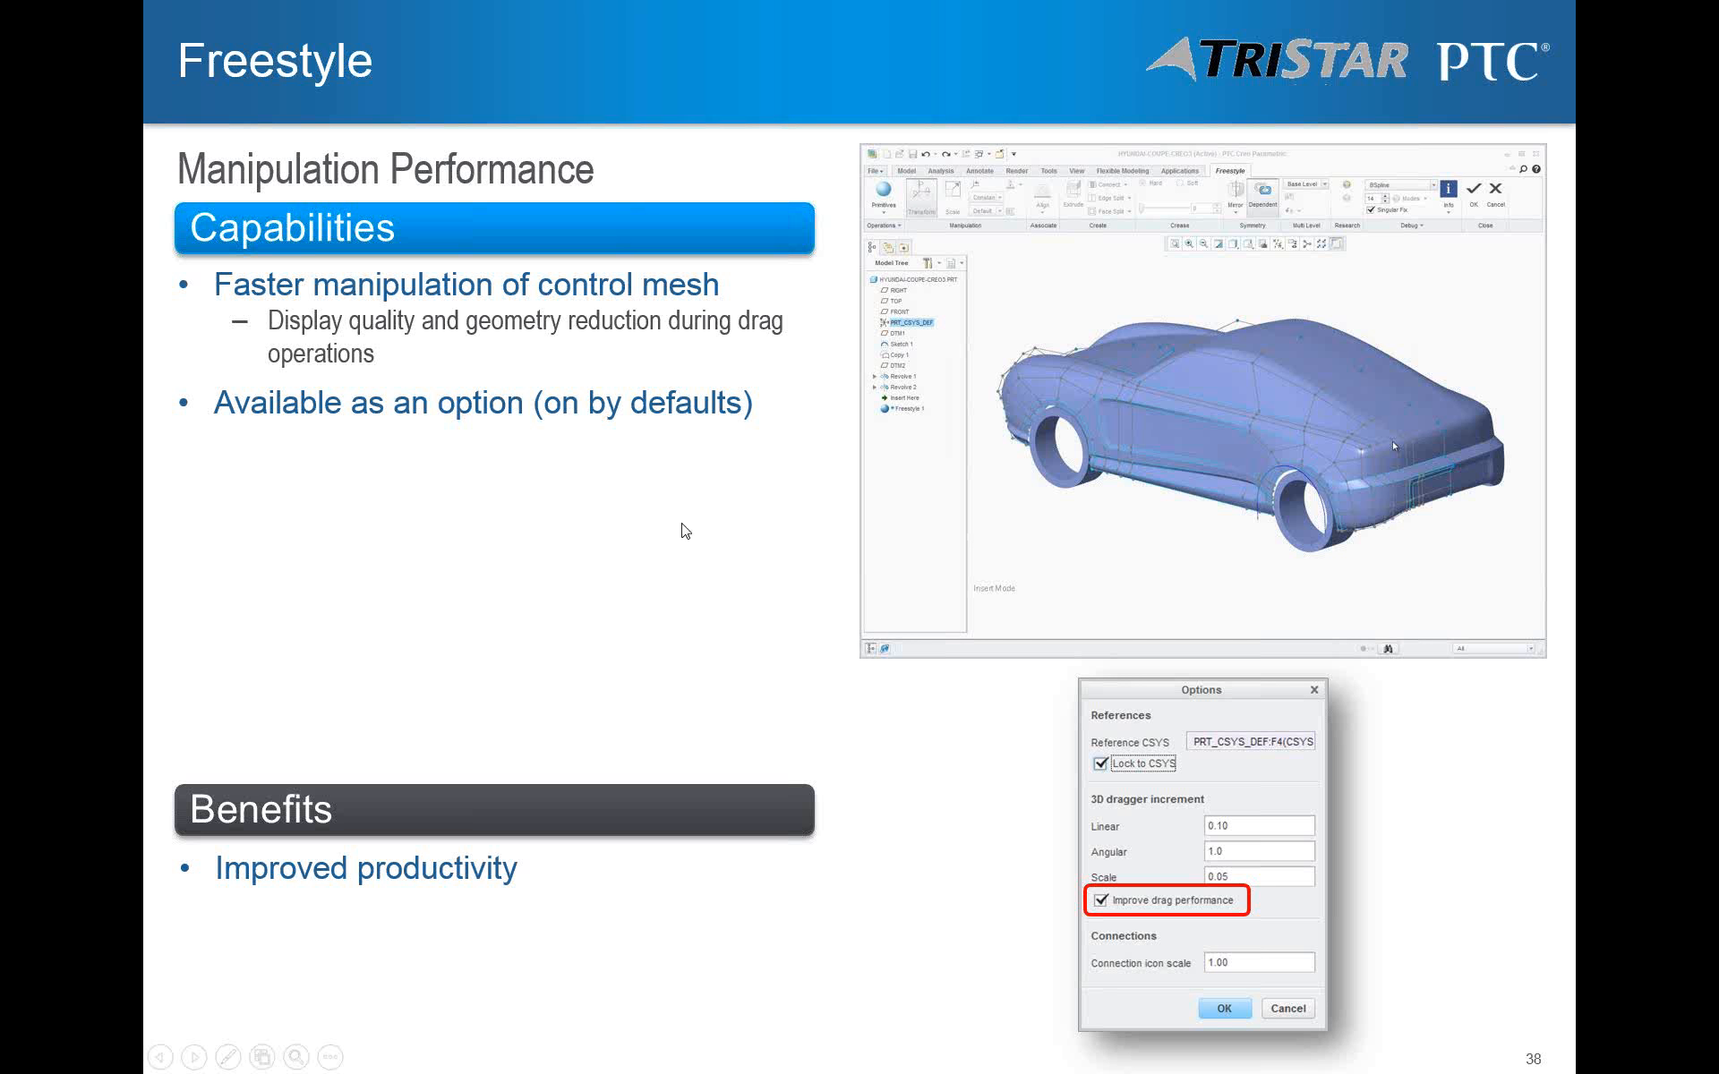
left_click(682, 523)
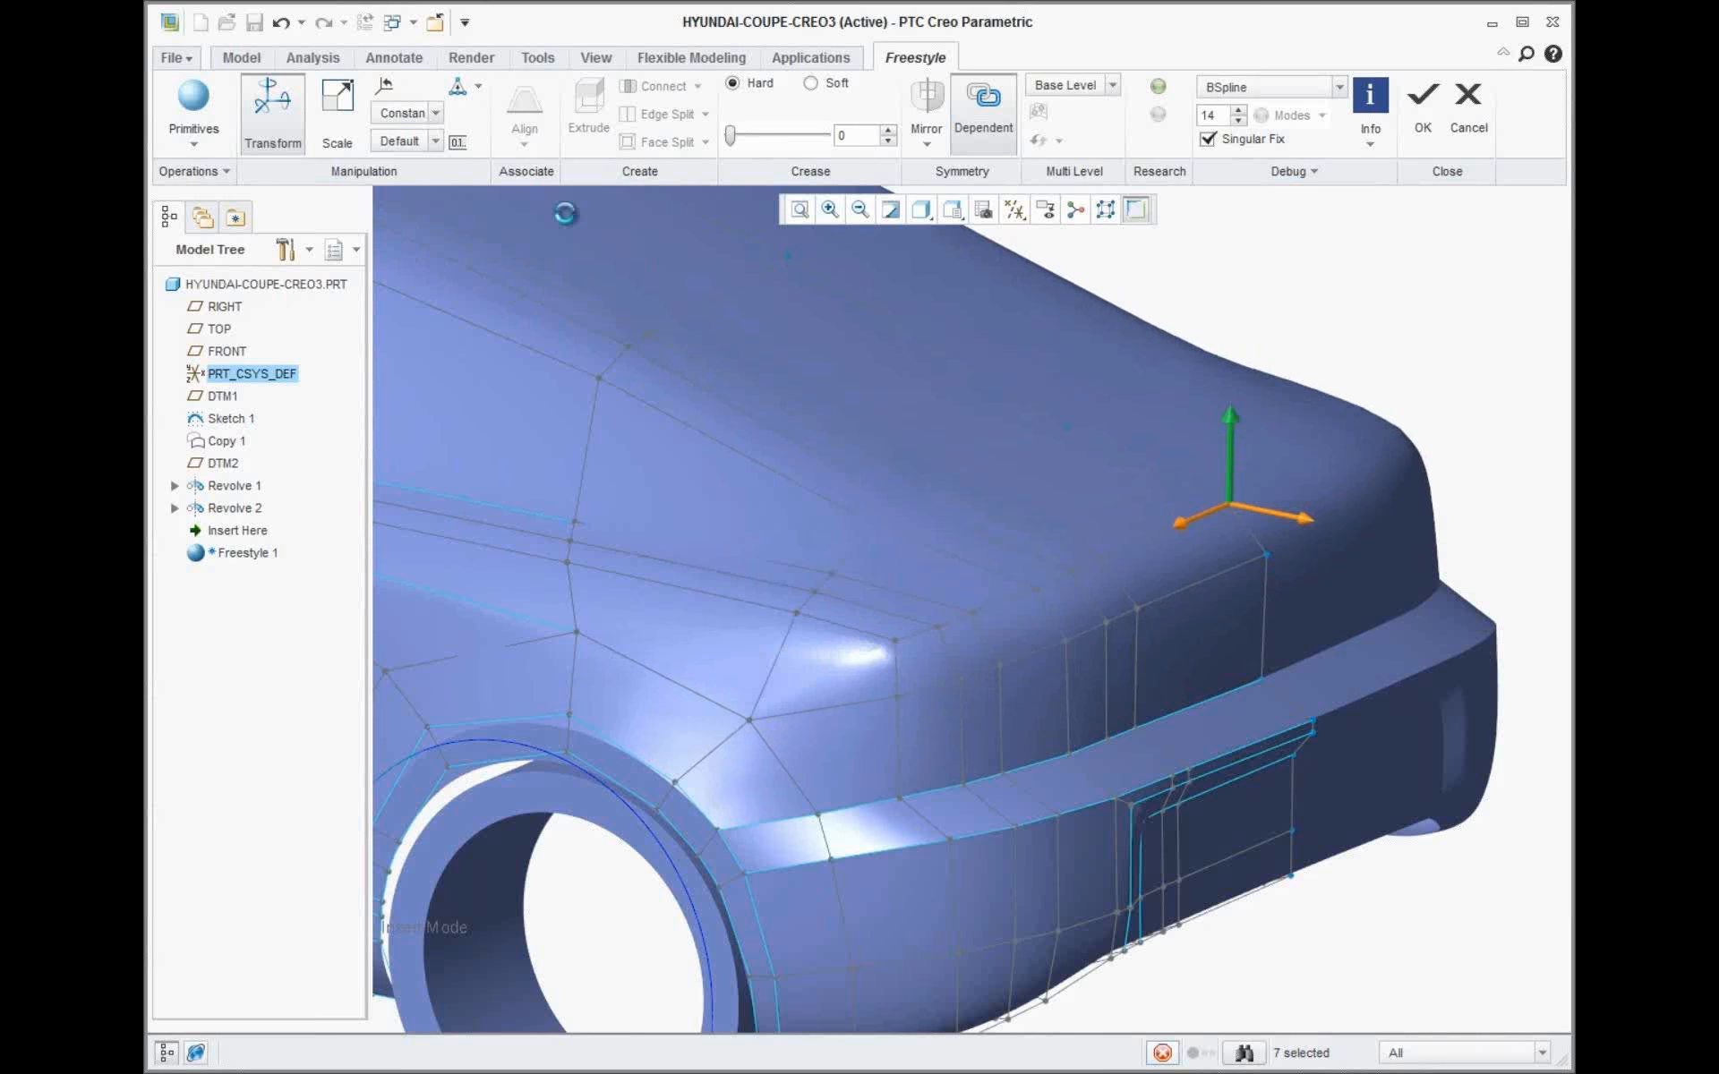
Turn off Improve drag performance in the Freestyle options and move the selected mesh vertices at the car's rear deck vertically
left_click(199, 172)
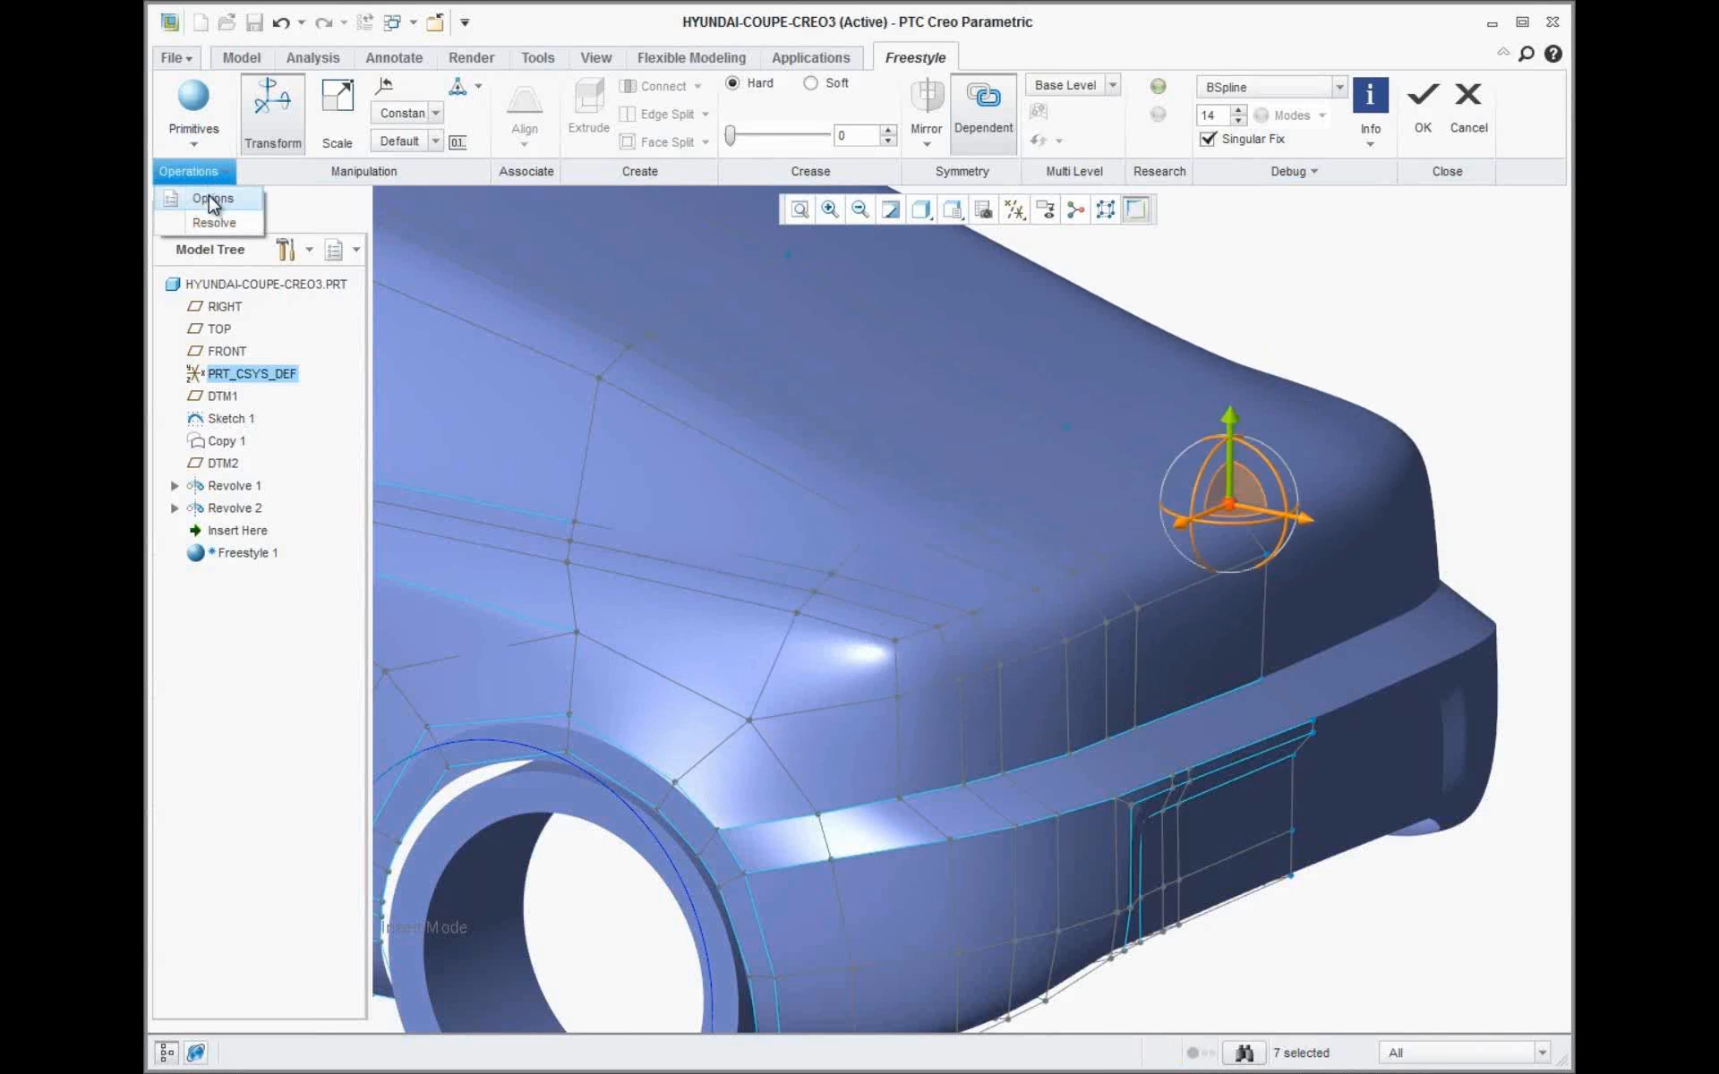
left_click(207, 198)
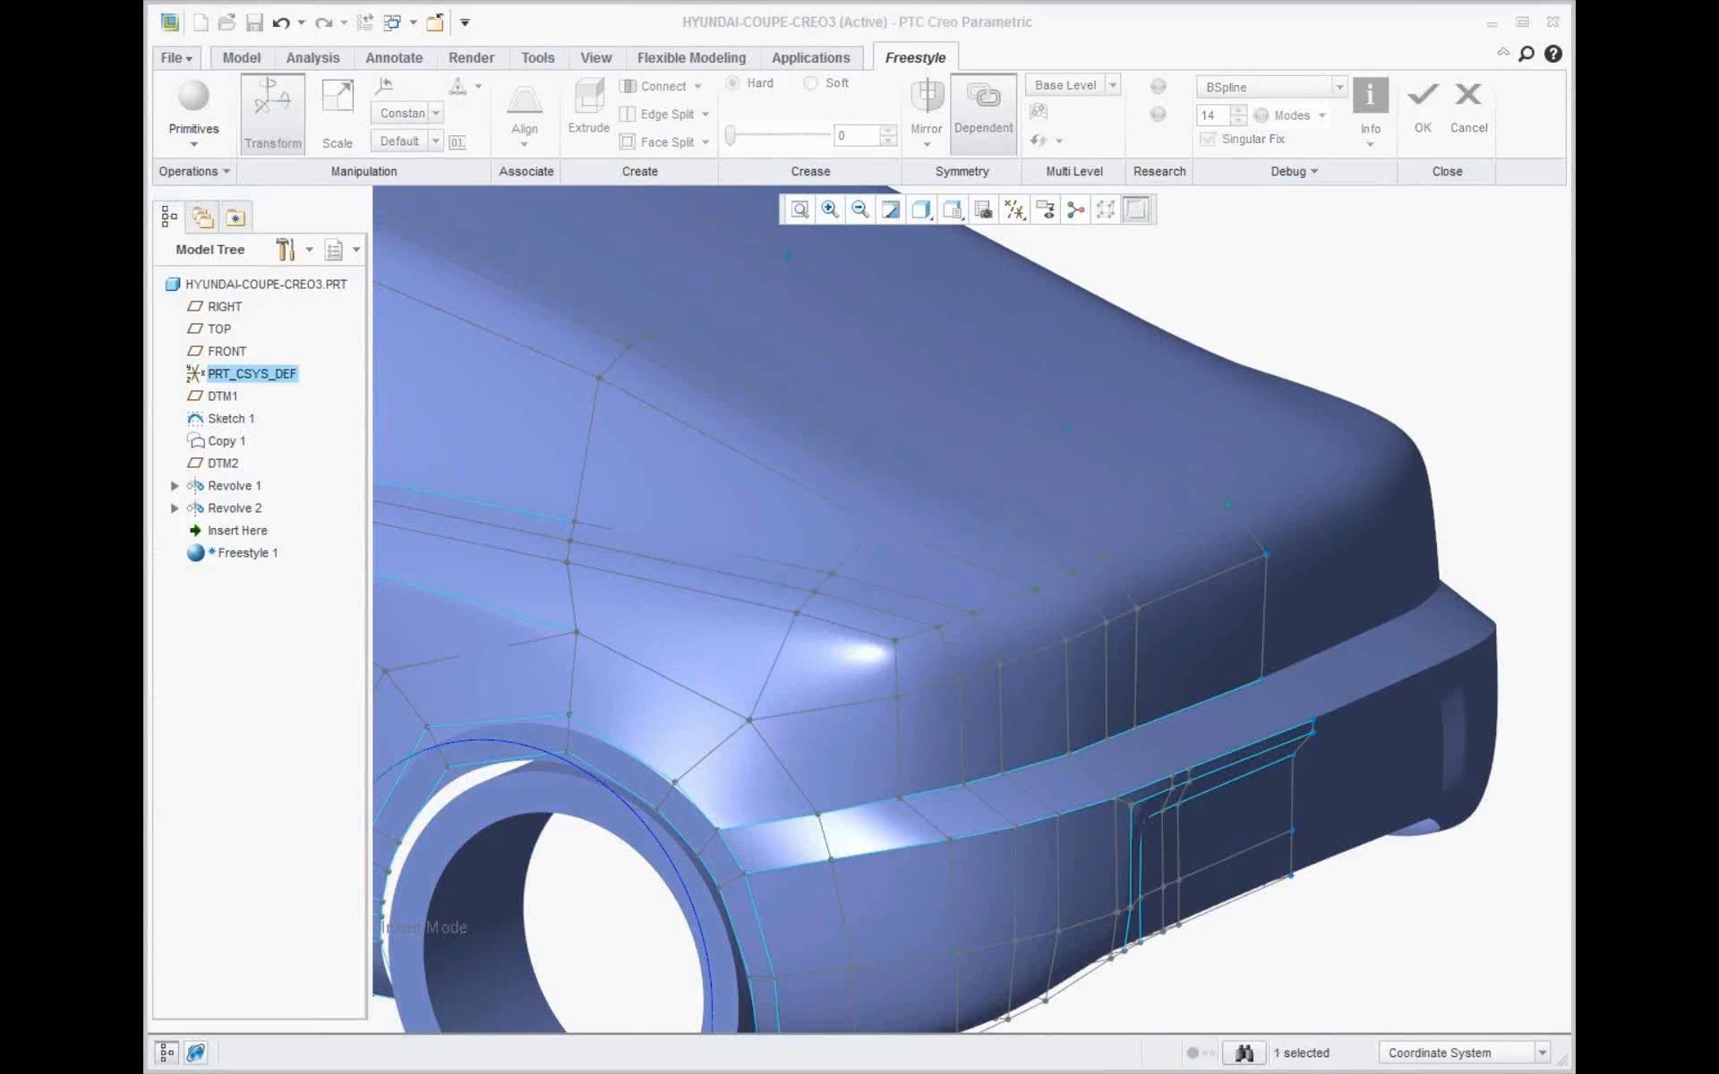
left_click_drag(1350, 237, 1382, 215)
left_click(1296, 463)
left_click(1440, 591)
mouse_move(1228, 403)
left_mouse_down()
mouse_move(1224, 229)
mouse_move(1253, 414)
left_mouse_up()
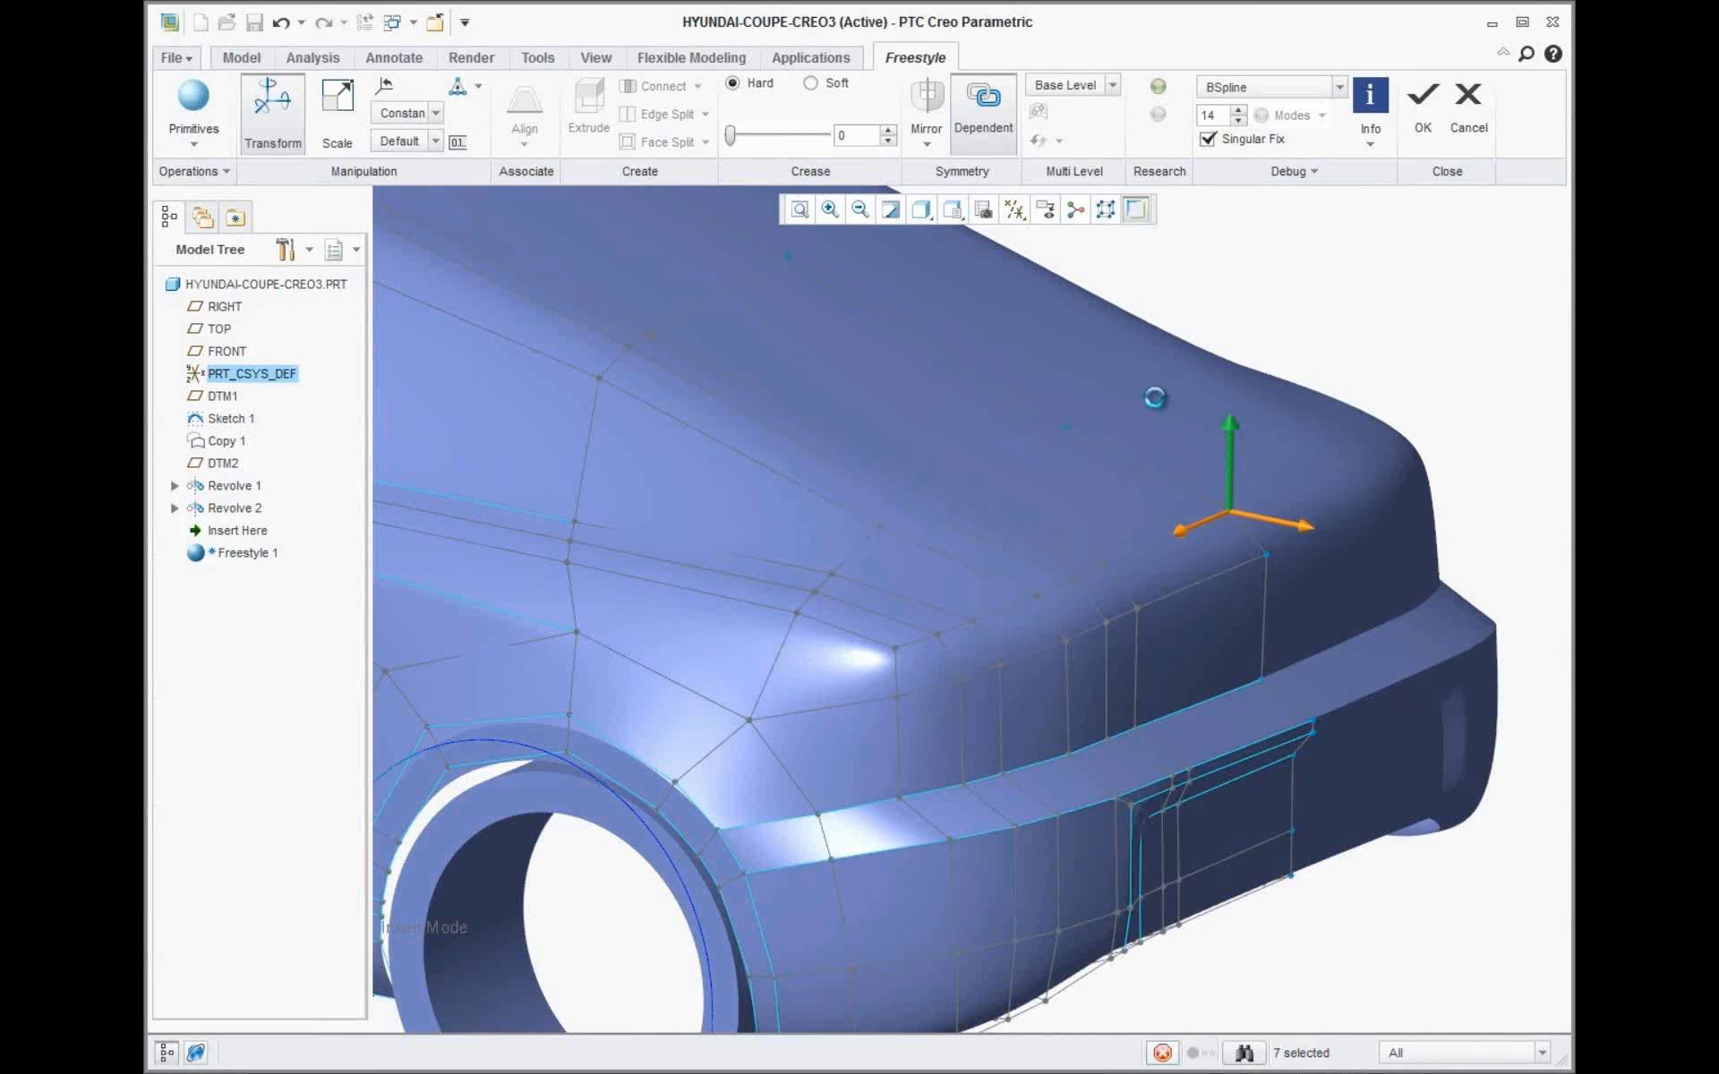
Turn on Improve drag performance in the Freestyle options and move the rear deck's selected mesh vertices vertically again
left_click(192, 171)
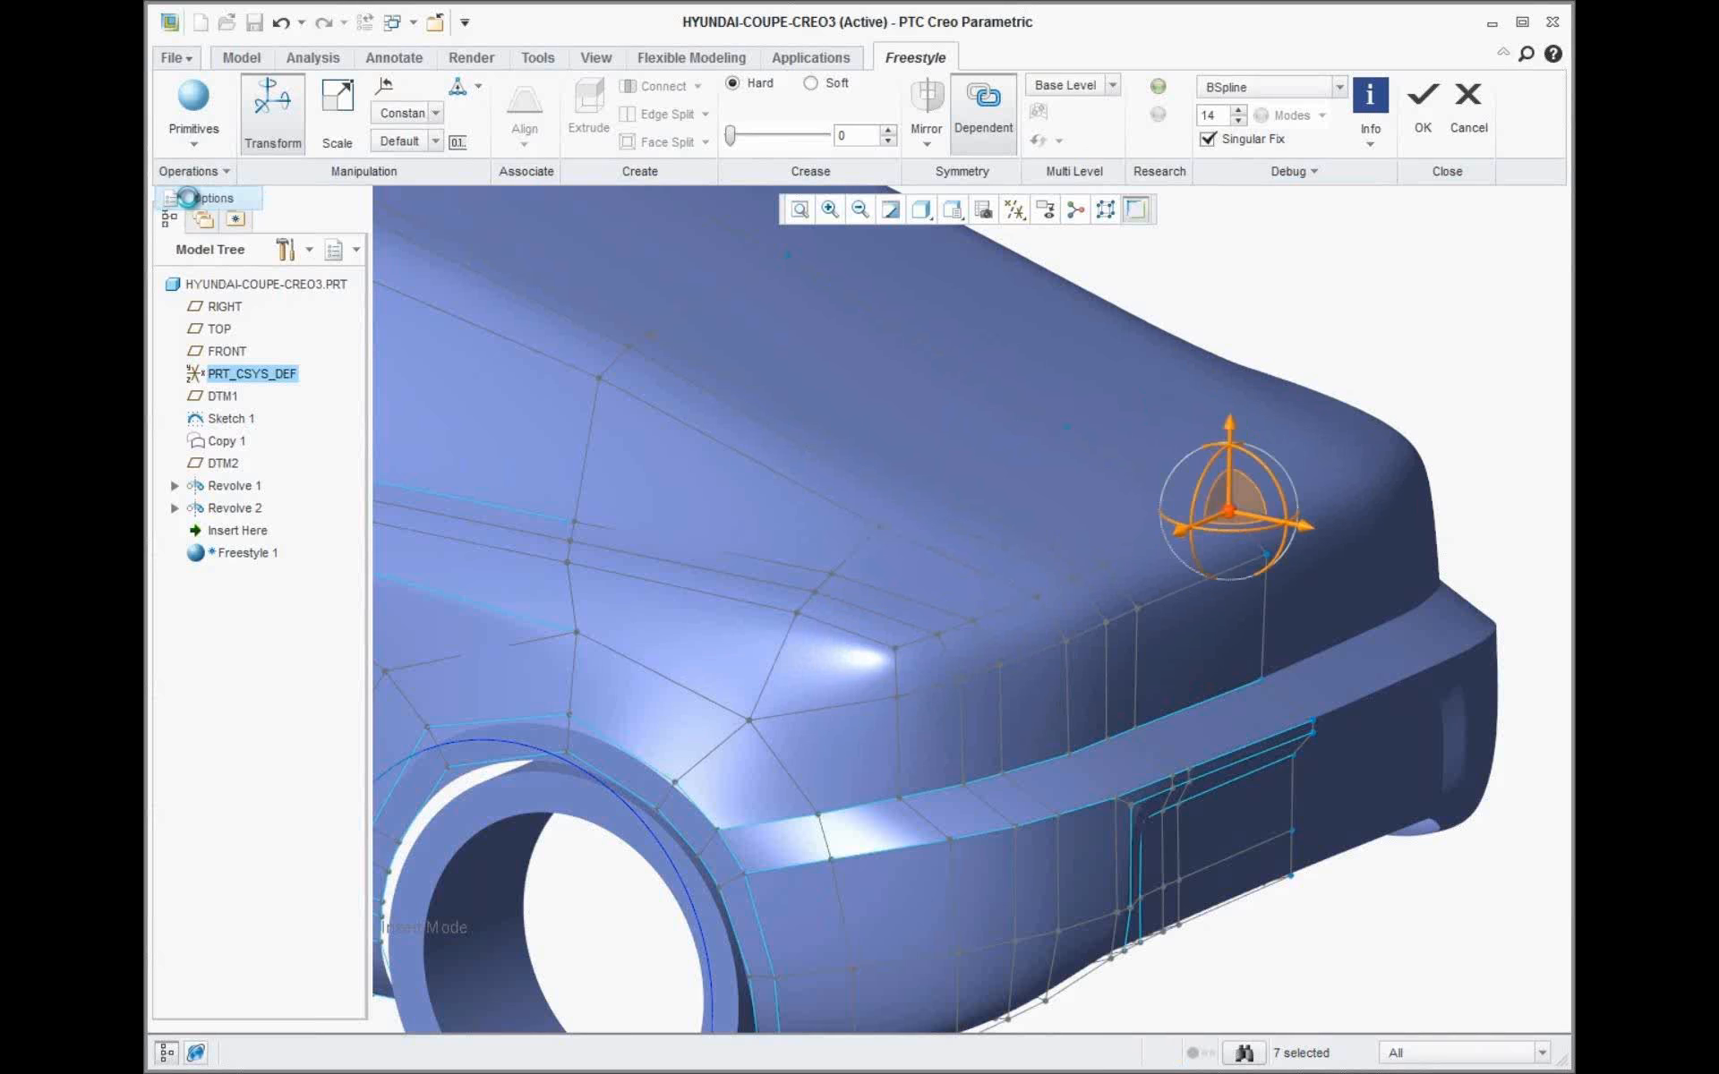
left_click(193, 200)
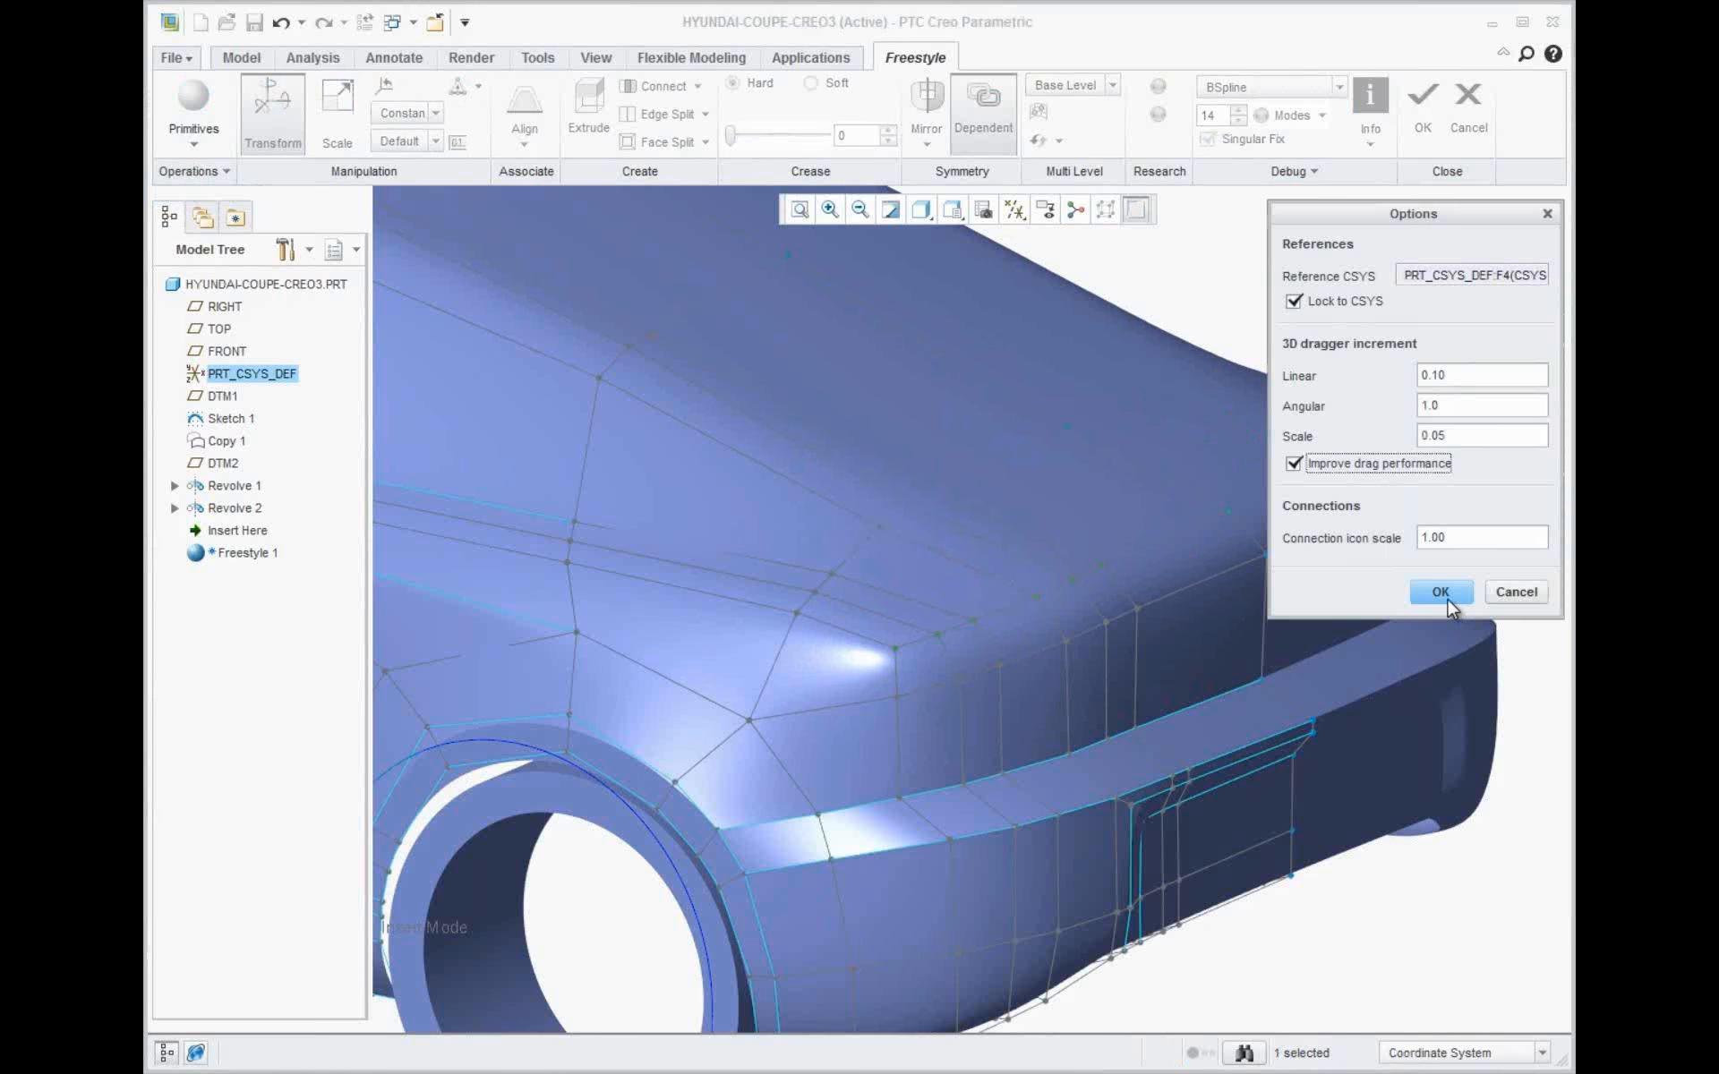
left_click(1443, 595)
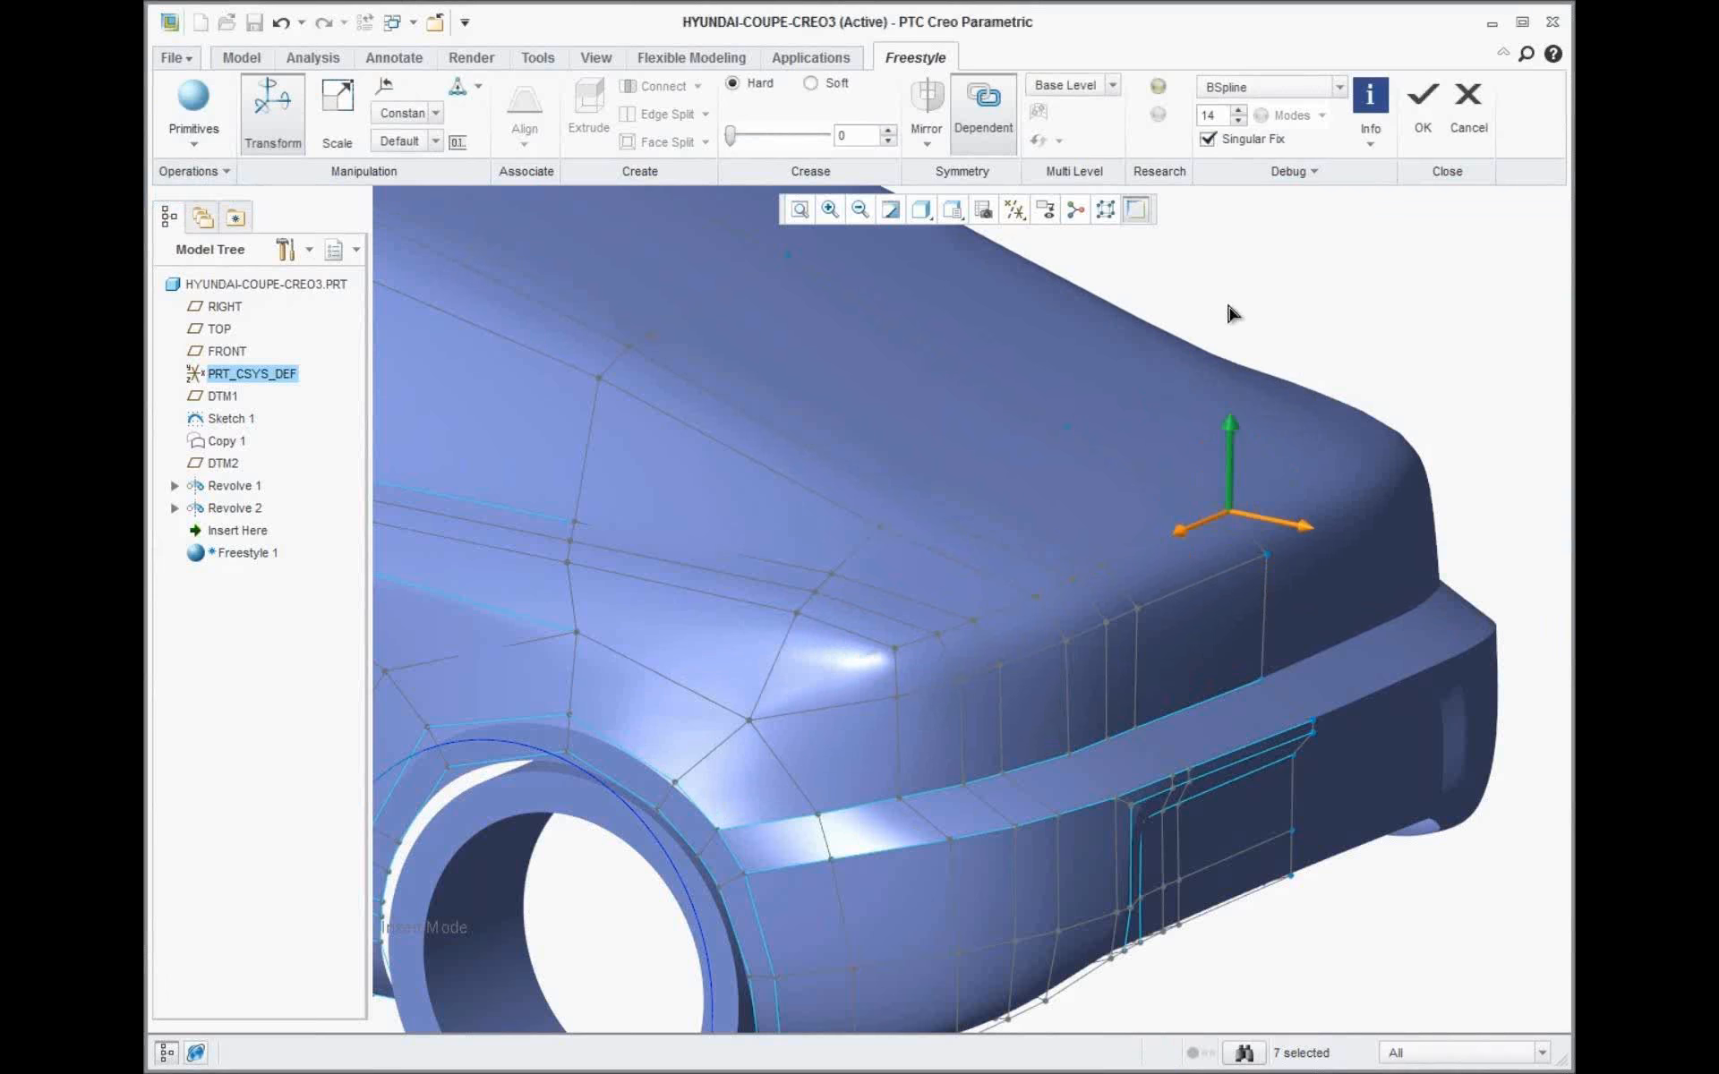
left_click_drag(1228, 270, 1253, 440)
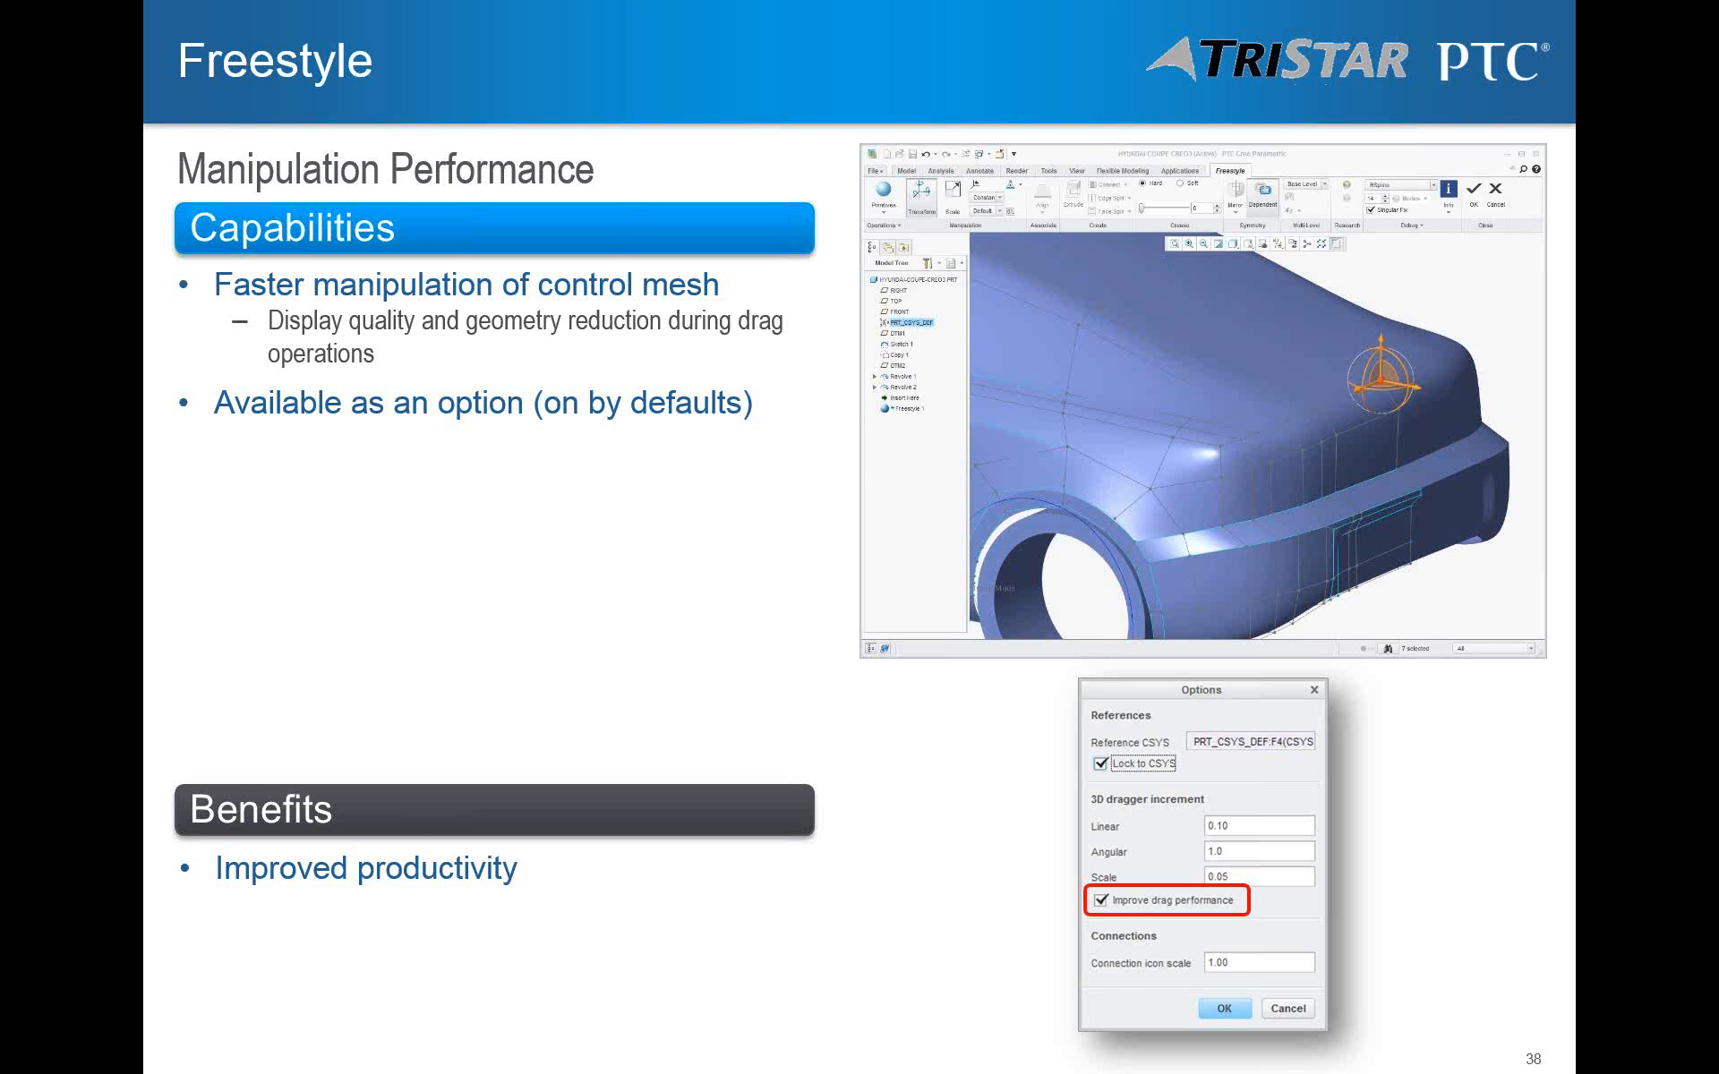
key("Right")
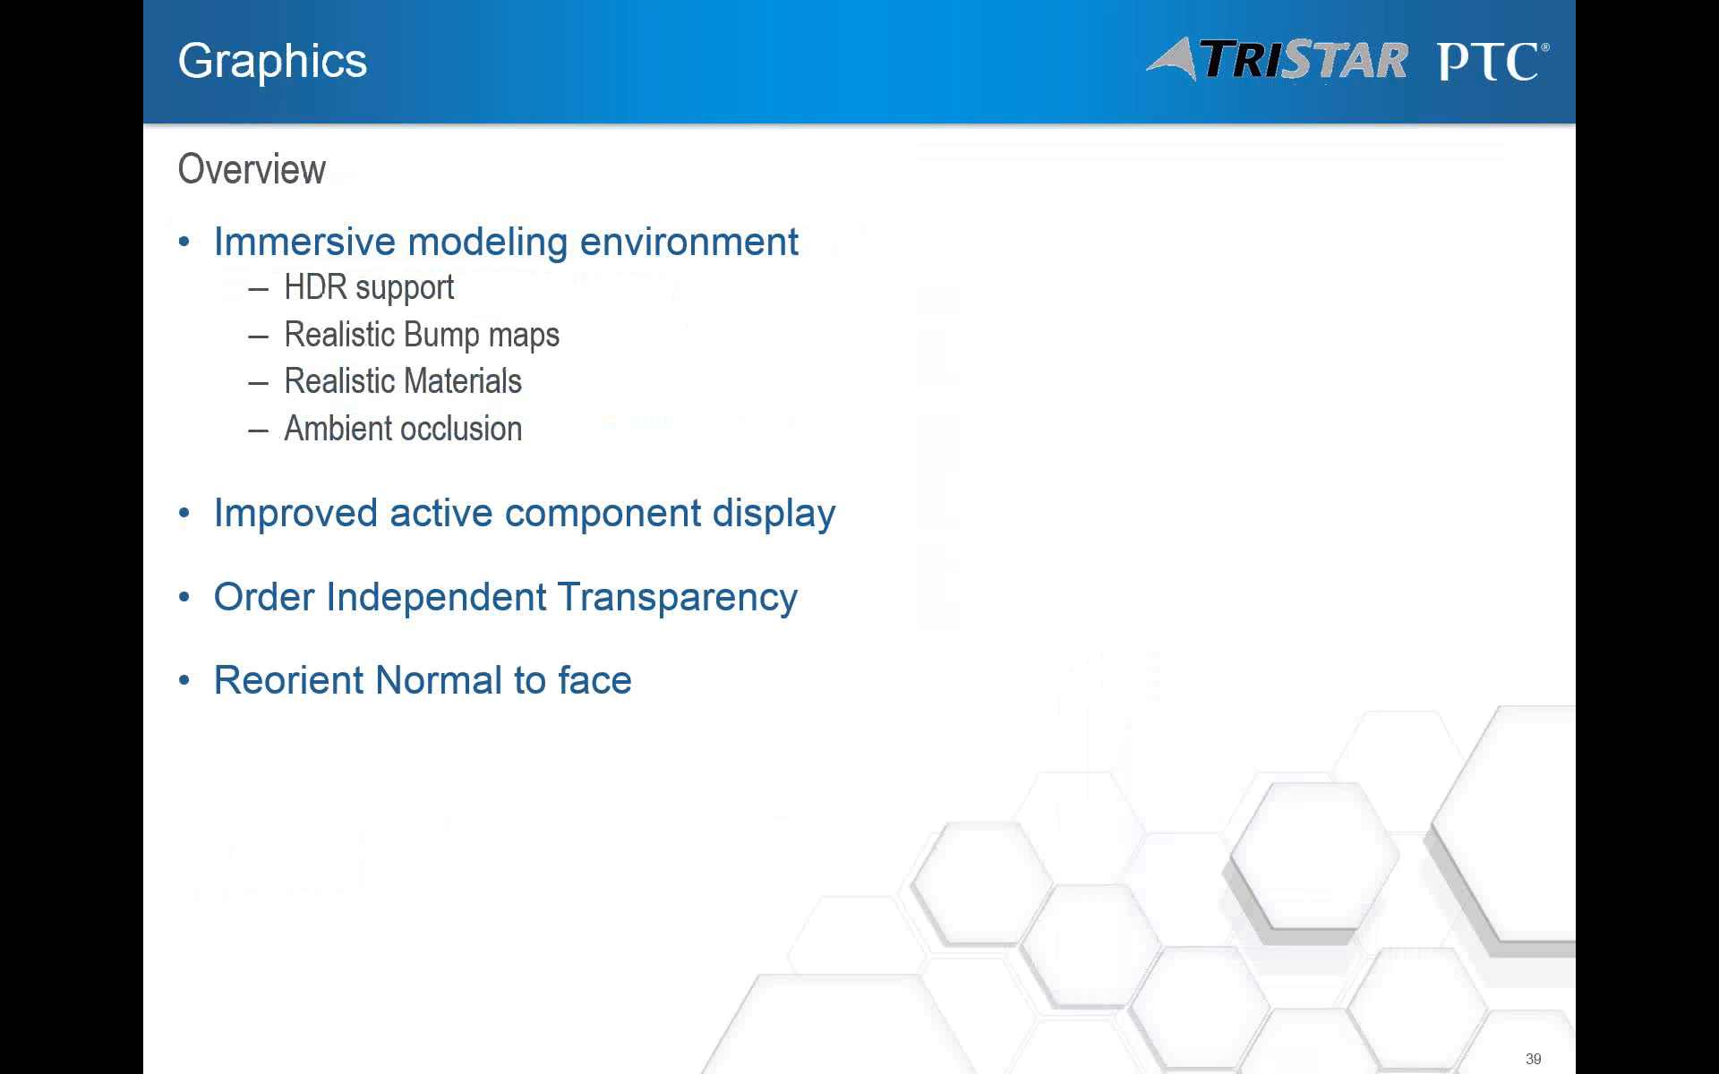